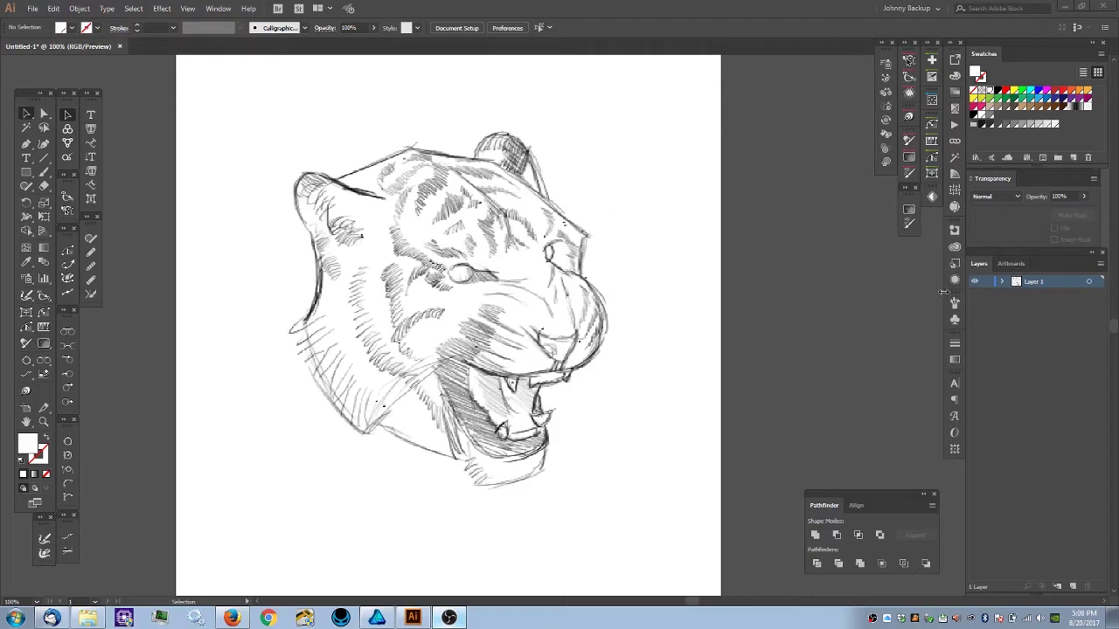
- Turn the tiger sketch layer into a template layer and add a new layer above it for the vector artwork
{"action": "left_click", "coordinate": [1101, 264]}
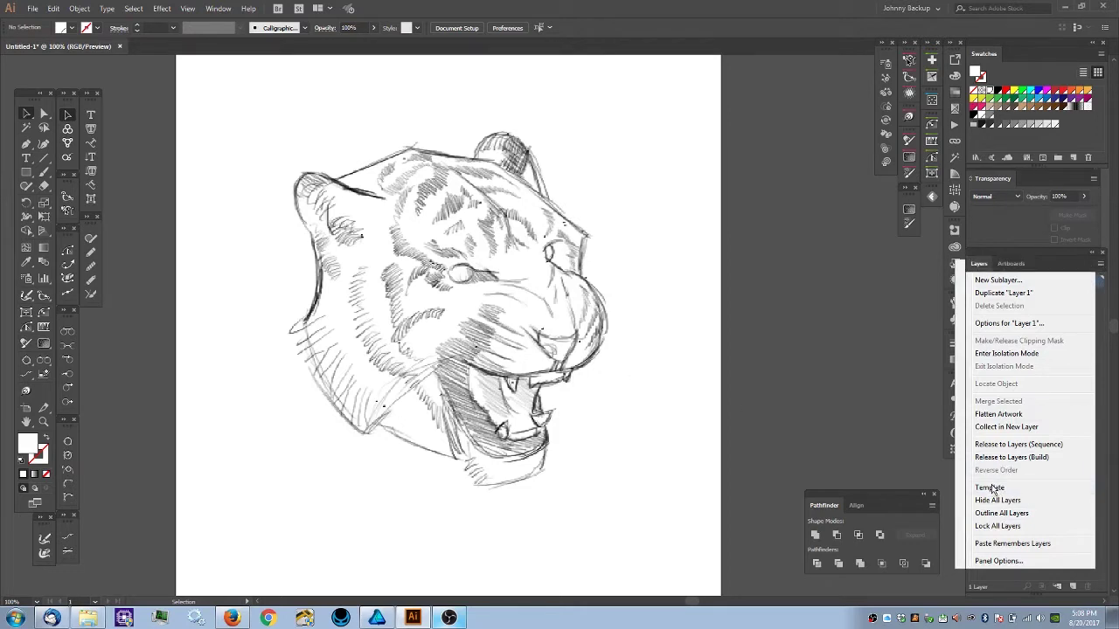
{"action": "left_click", "coordinate": [990, 489]}
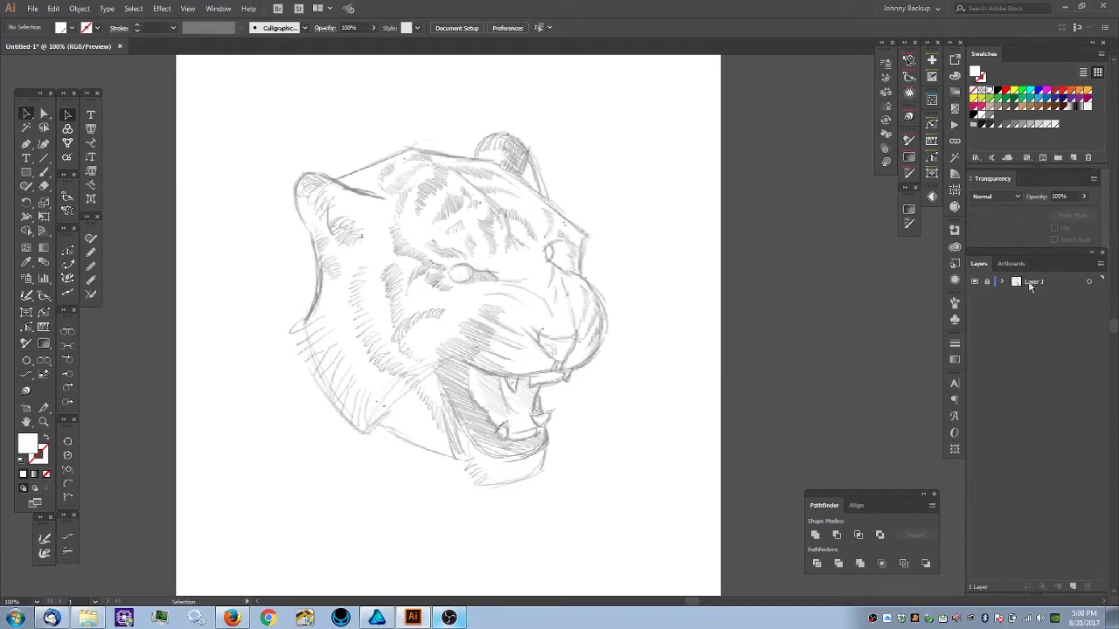
{"action": "left_click", "coordinate": [1073, 588]}
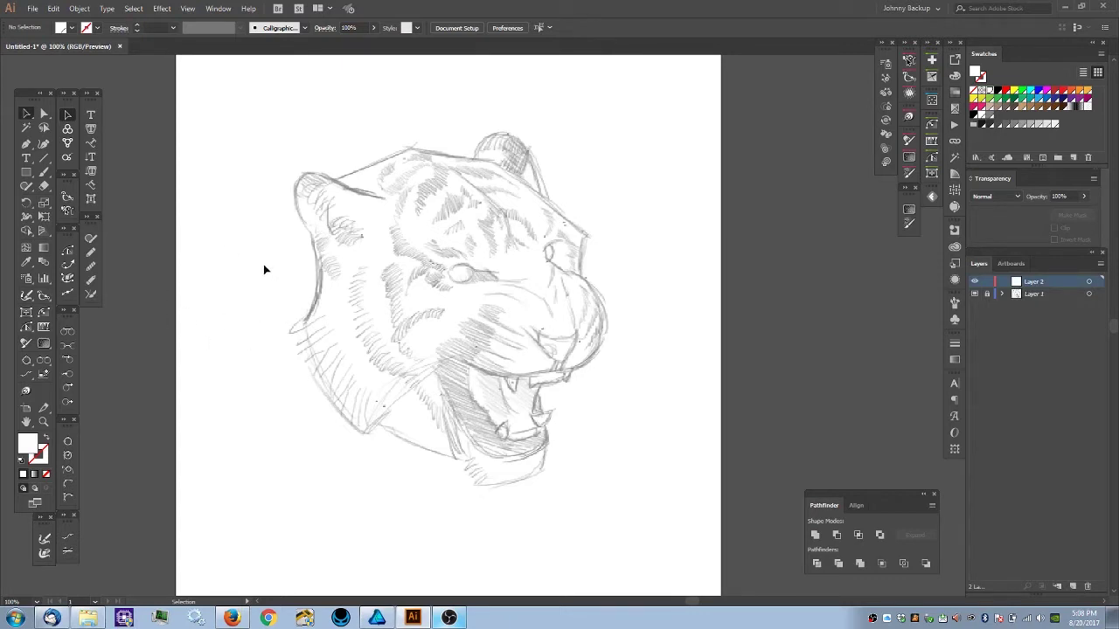
- Set the fill to dark navy R=11 G=24 B=66 and save it as a global swatch
{"action": "double_click", "coordinate": [29, 447]}
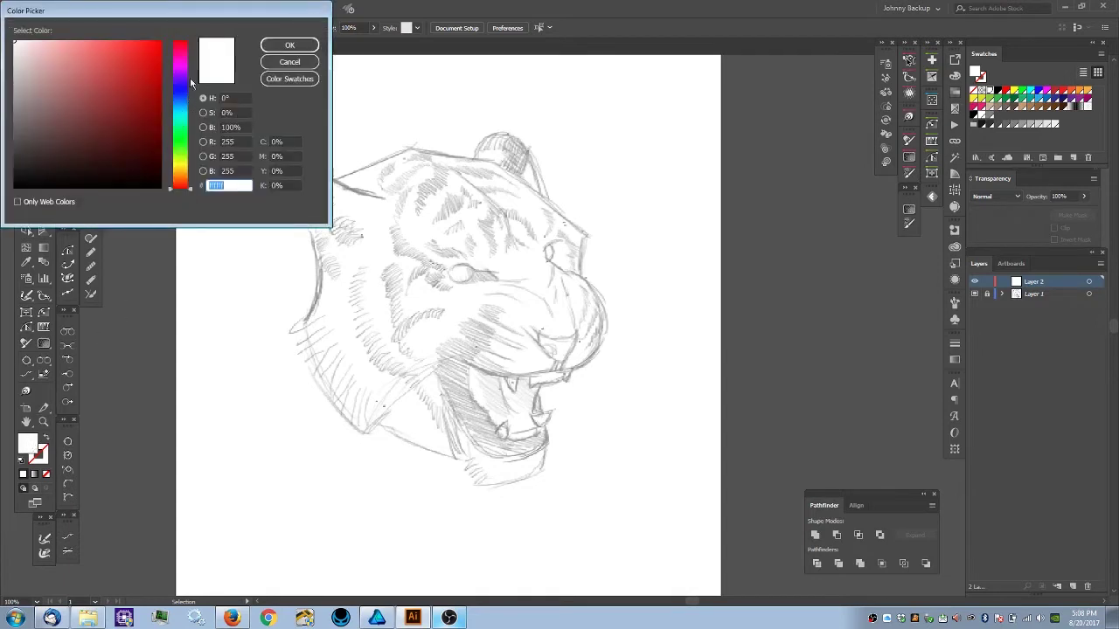
{"action": "left_click_drag", "start_coordinate": [179, 121], "coordinate": [177, 94]}
{"action": "left_click_drag", "start_coordinate": [50, 71], "coordinate": [138, 150]}
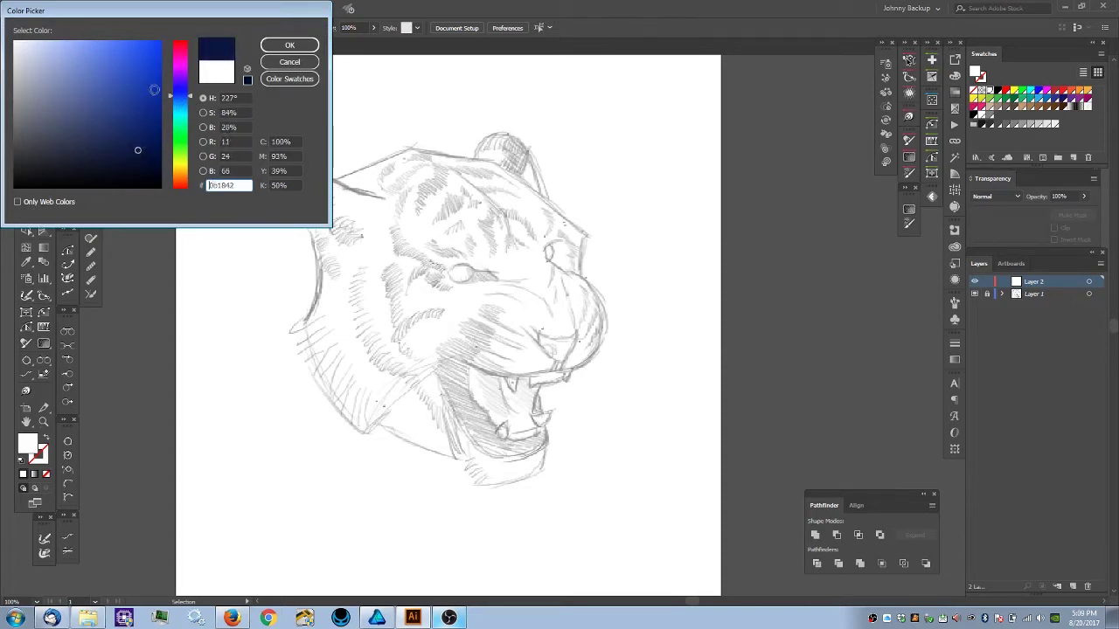
{"action": "left_click", "coordinate": [286, 48]}
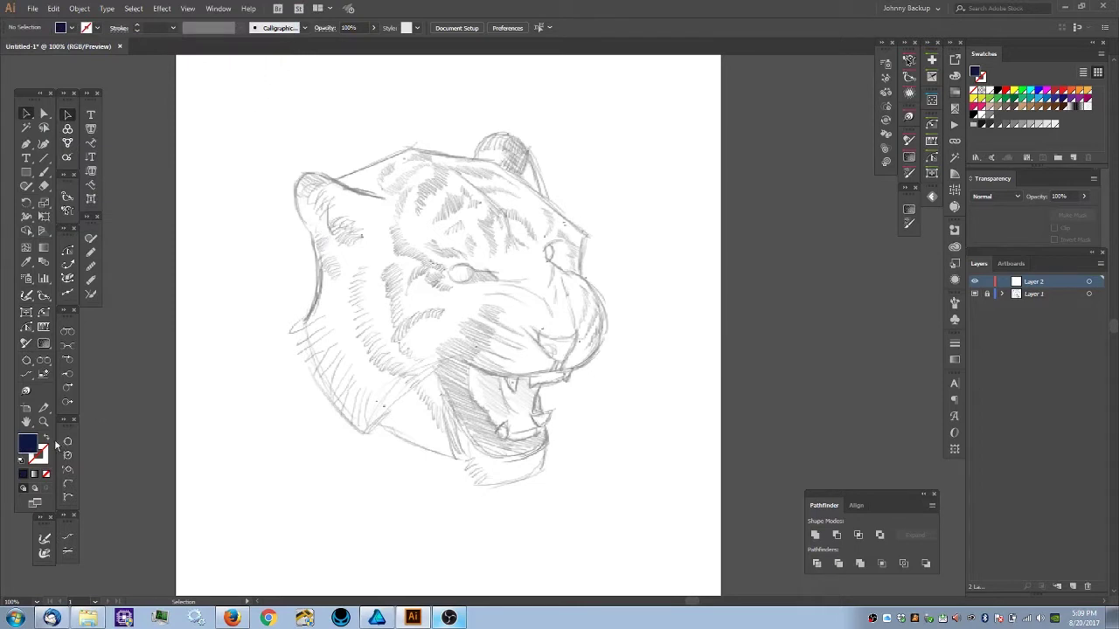
{"action": "left_click", "coordinate": [1074, 159]}
{"action": "left_click", "coordinate": [64, 71]}
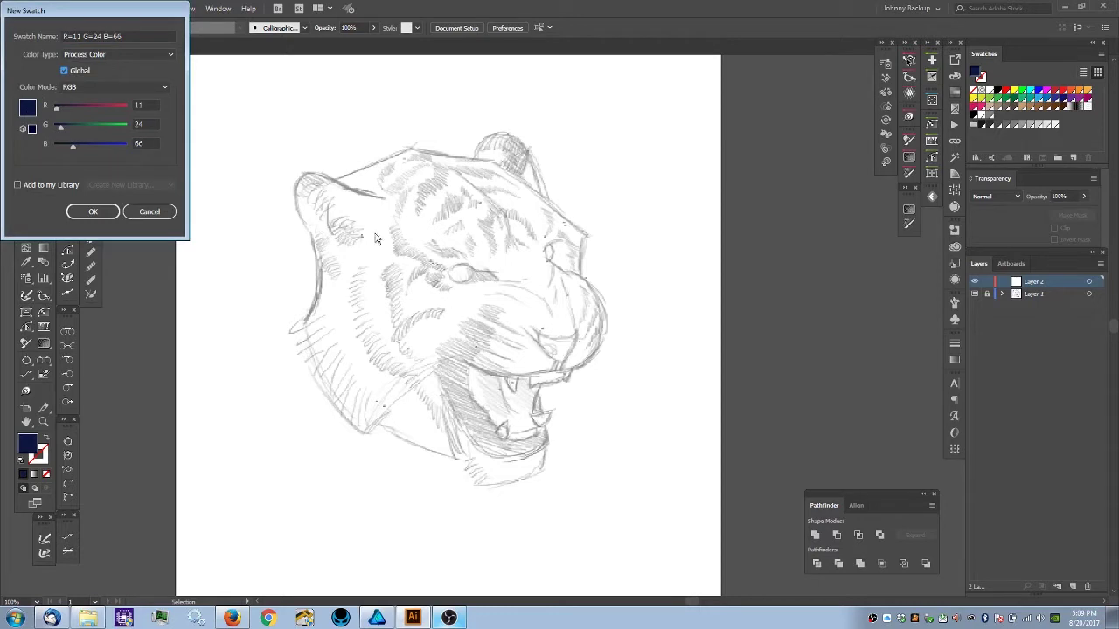
{"action": "left_click", "coordinate": [93, 214]}
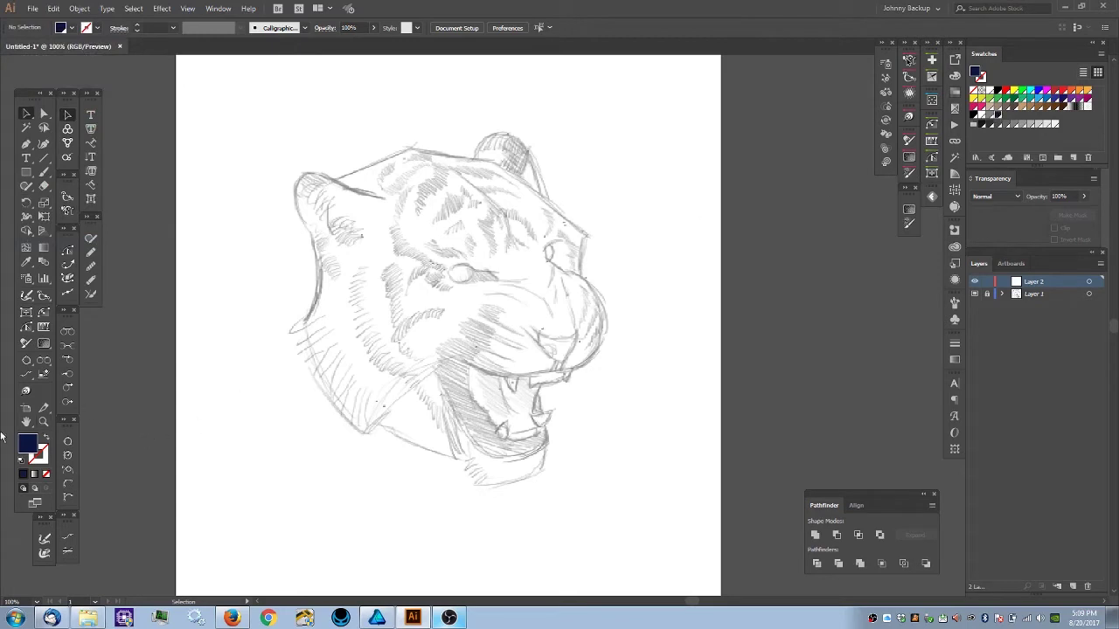
- Set the fill to medium blue R=50 G=82 B=160 and save it as a global swatch
{"action": "double_click", "coordinate": [26, 443]}
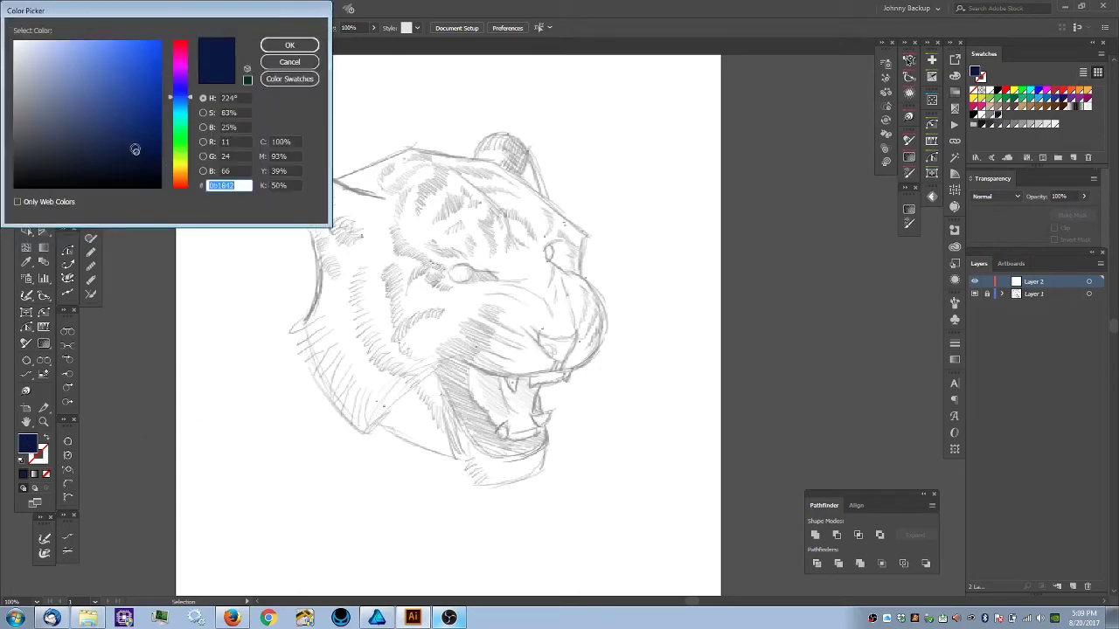
{"action": "mouse_move", "coordinate": [134, 151]}
{"action": "left_mouse_down"}
{"action": "mouse_move", "coordinate": [114, 105]}
{"action": "mouse_move", "coordinate": [12, 107]}
{"action": "mouse_move", "coordinate": [162, 109]}
{"action": "mouse_move", "coordinate": [103, 109]}
{"action": "mouse_move", "coordinate": [114, 96]}
{"action": "left_mouse_up"}
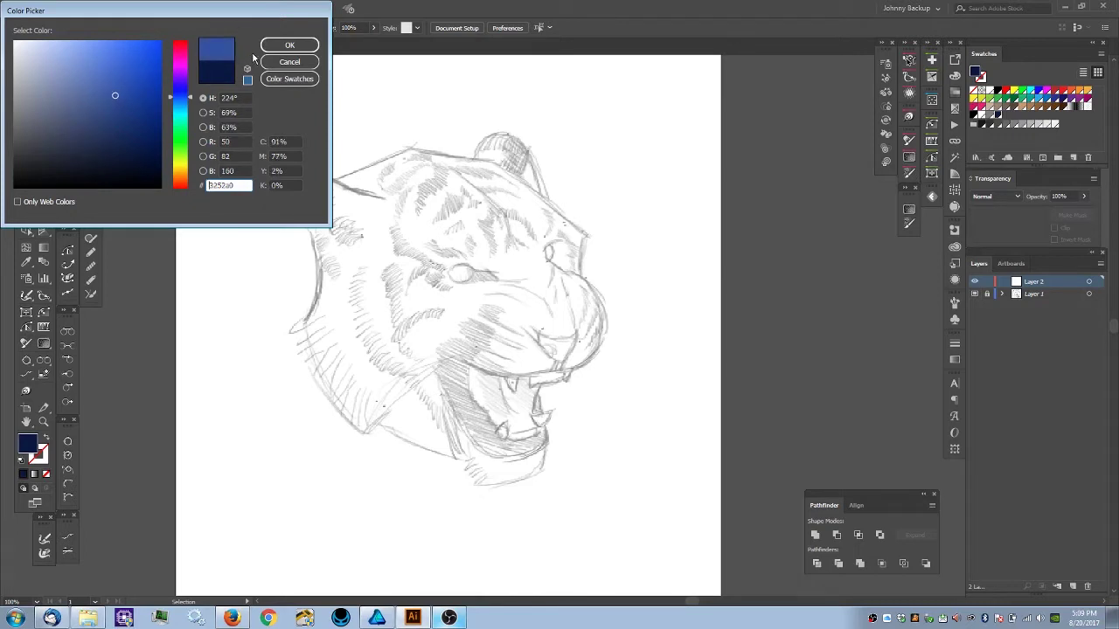
{"action": "left_click", "coordinate": [287, 48]}
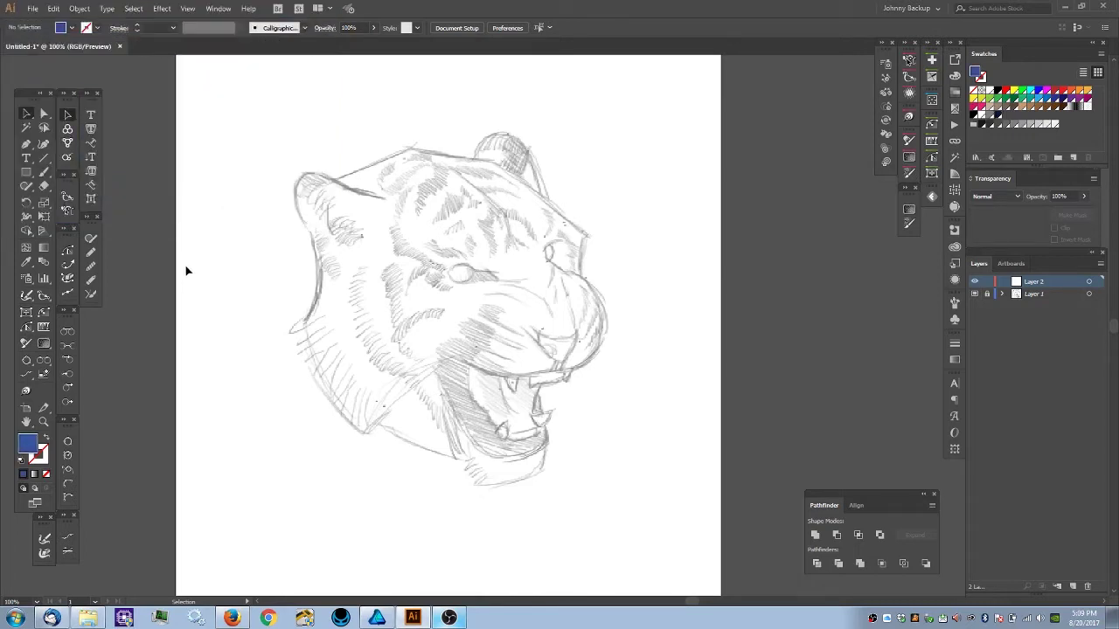
{"action": "left_click", "coordinate": [1073, 158]}
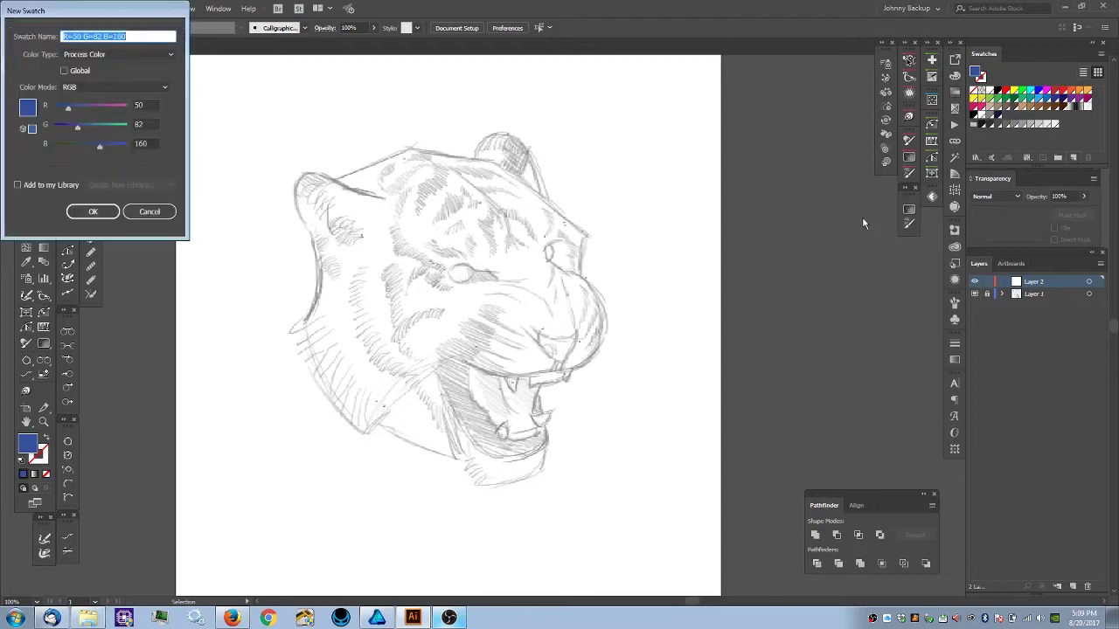
{"action": "left_click", "coordinate": [63, 70]}
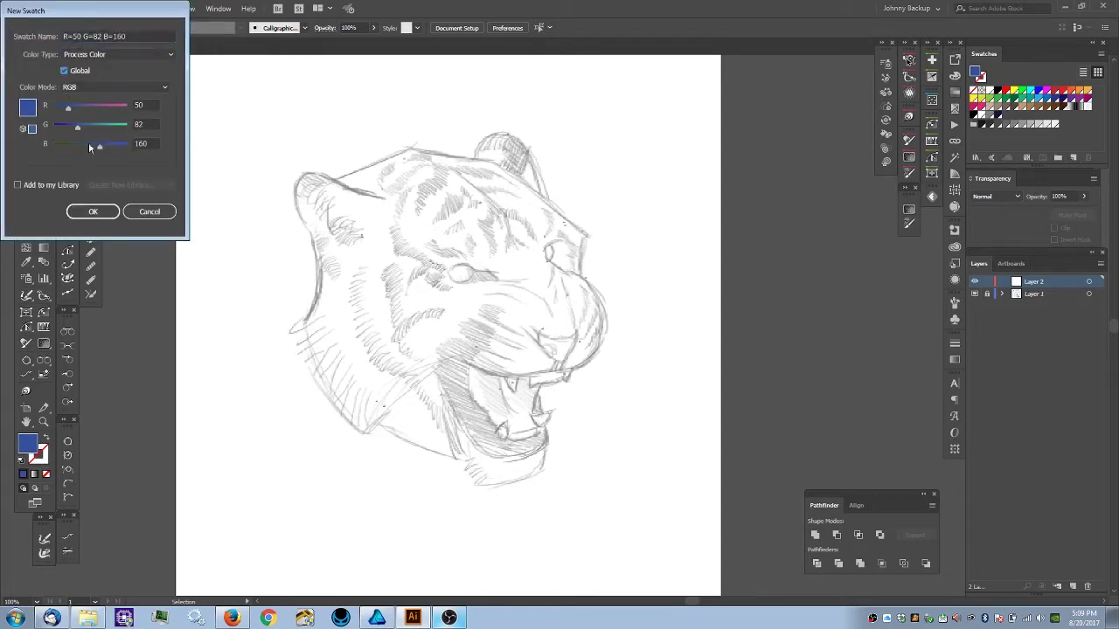
{"action": "left_click", "coordinate": [115, 206]}
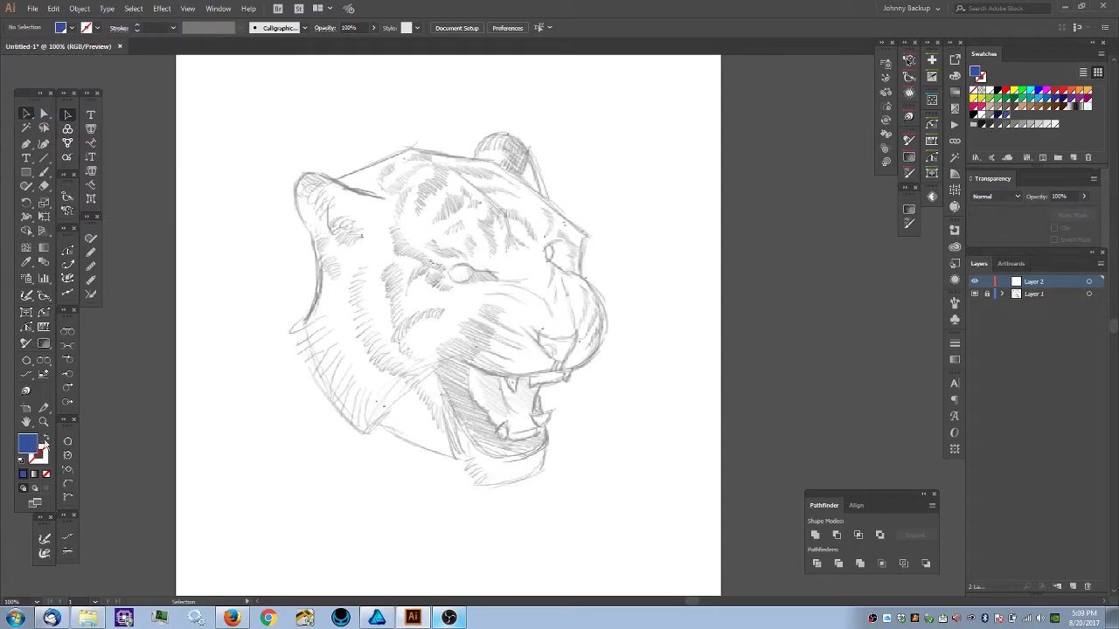
- Set the fill to light blue R=157 G=197 B=234 and save it as a global swatch
{"action": "double_click", "coordinate": [28, 444]}
{"action": "left_click_drag", "start_coordinate": [117, 92], "coordinate": [62, 52]}
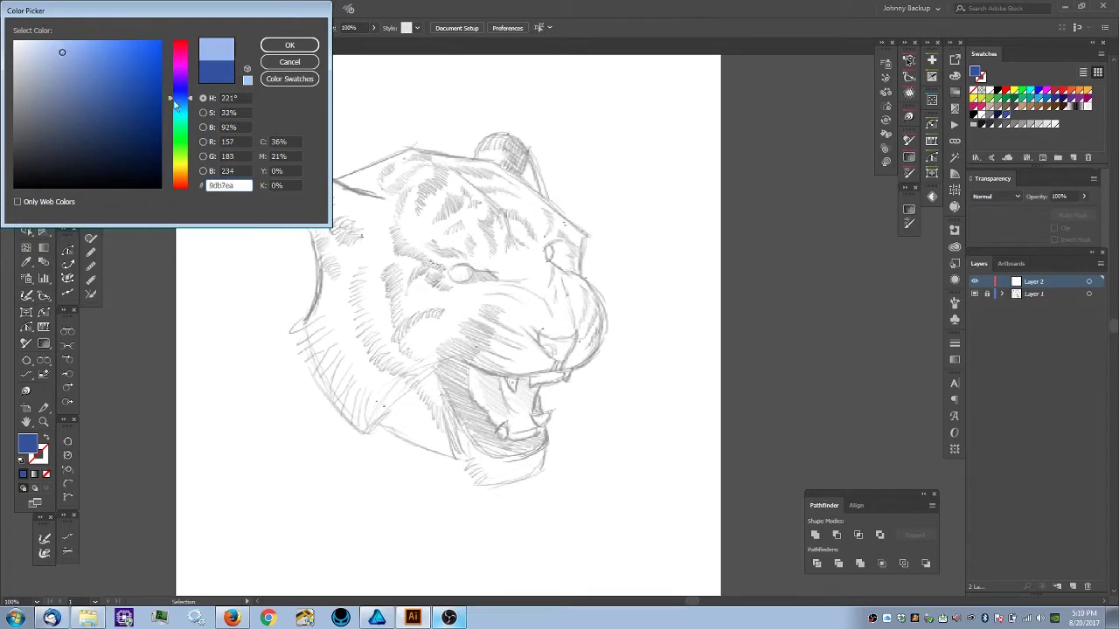
{"action": "left_click_drag", "start_coordinate": [190, 98], "coordinate": [191, 104]}
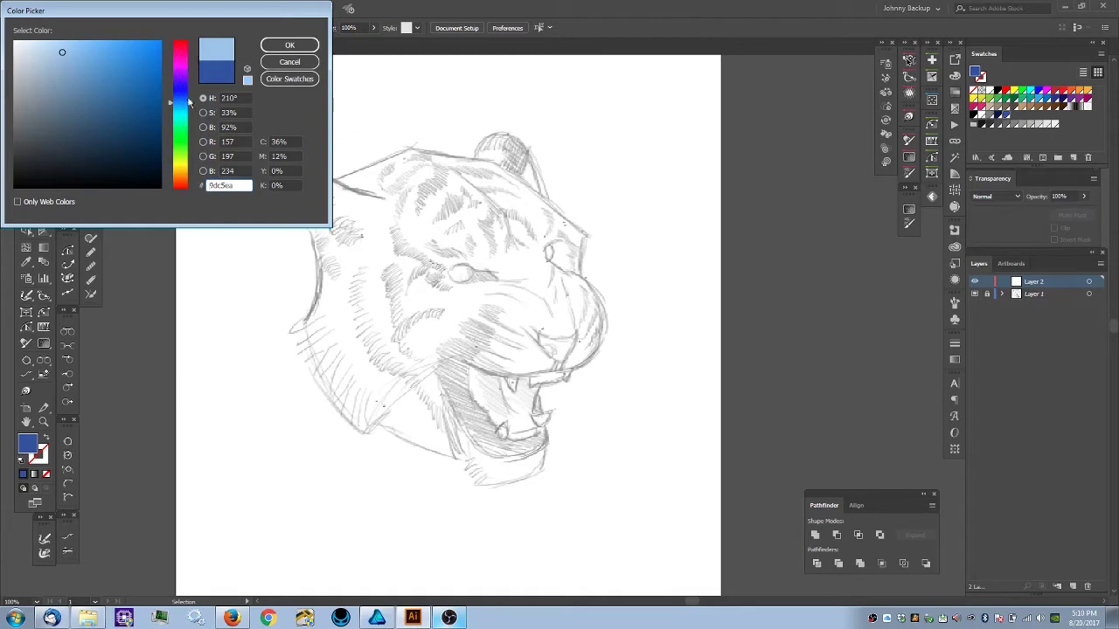
{"action": "left_click", "coordinate": [289, 49]}
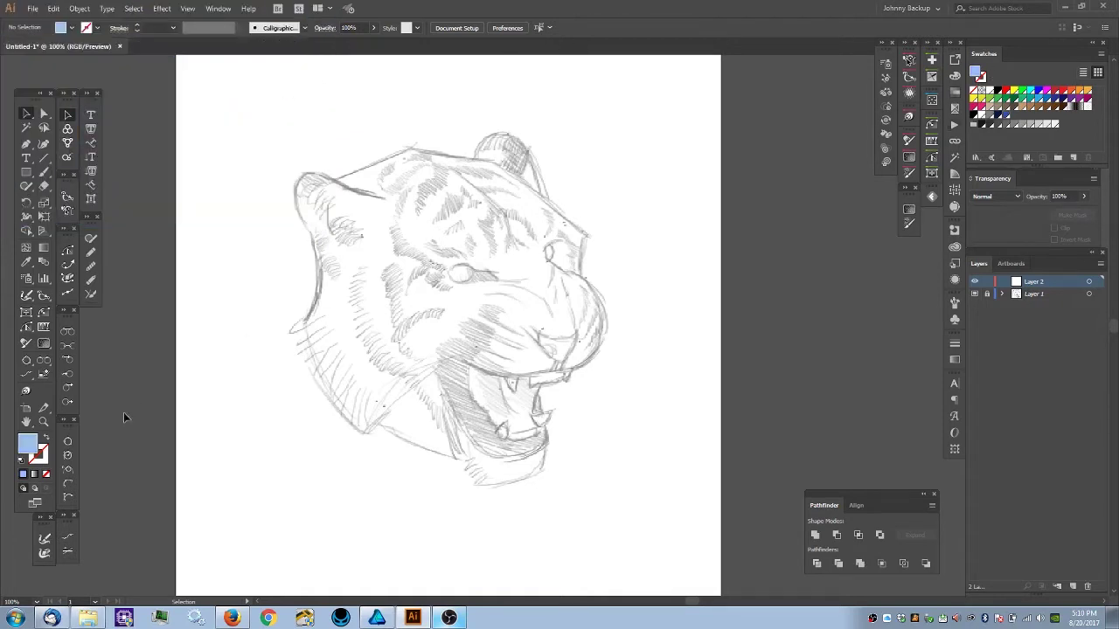
{"action": "left_click", "coordinate": [1073, 157]}
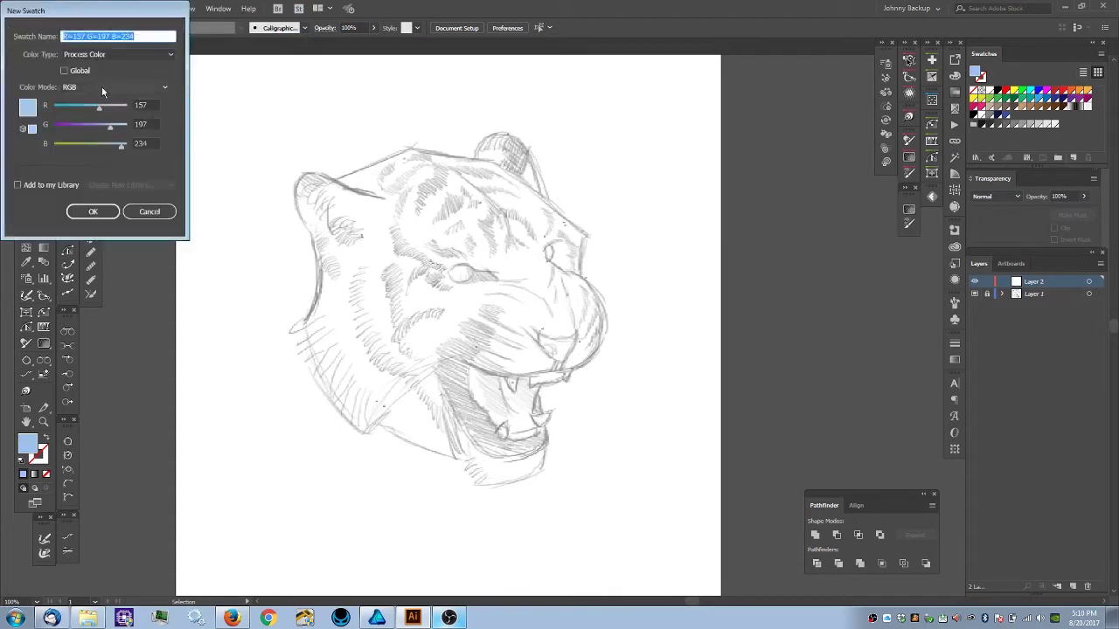
{"action": "left_click", "coordinate": [64, 70]}
{"action": "left_click", "coordinate": [93, 211]}
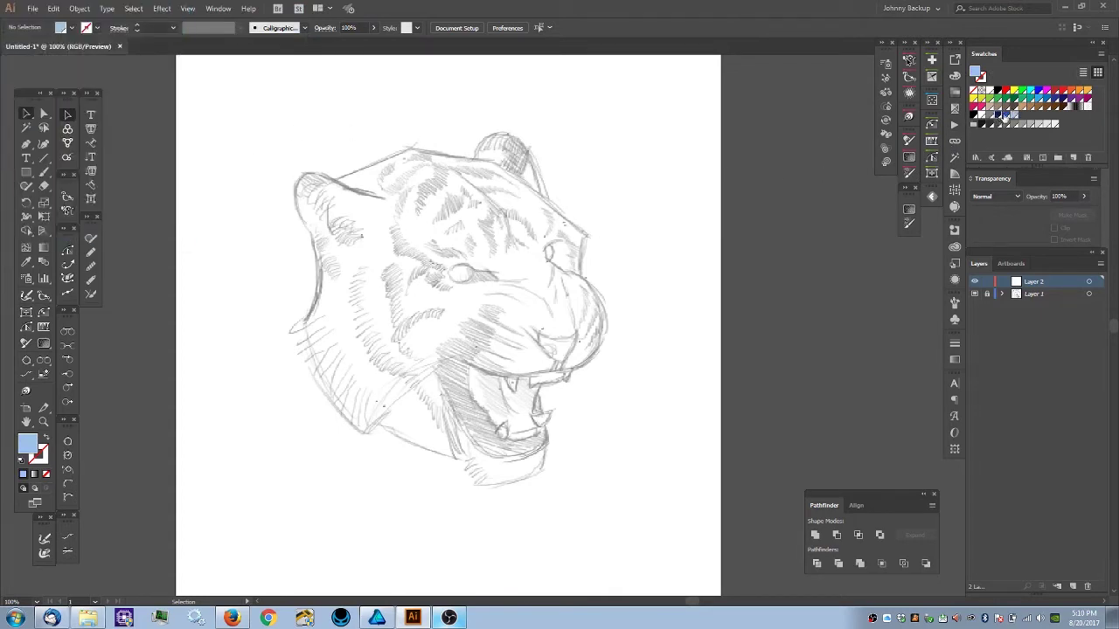
- Using the dark navy swatch as fill, start a Pen path at the top of the muzzle and trace up to the far brow corner
{"action": "left_click", "coordinate": [1005, 116]}
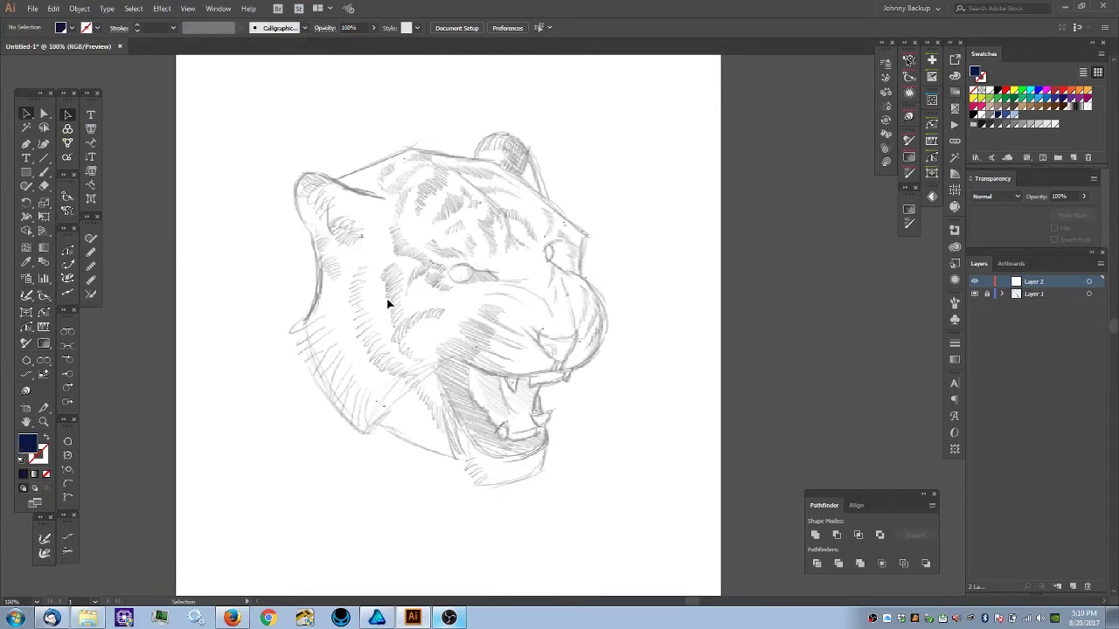
{"action": "key", "text": "p"}
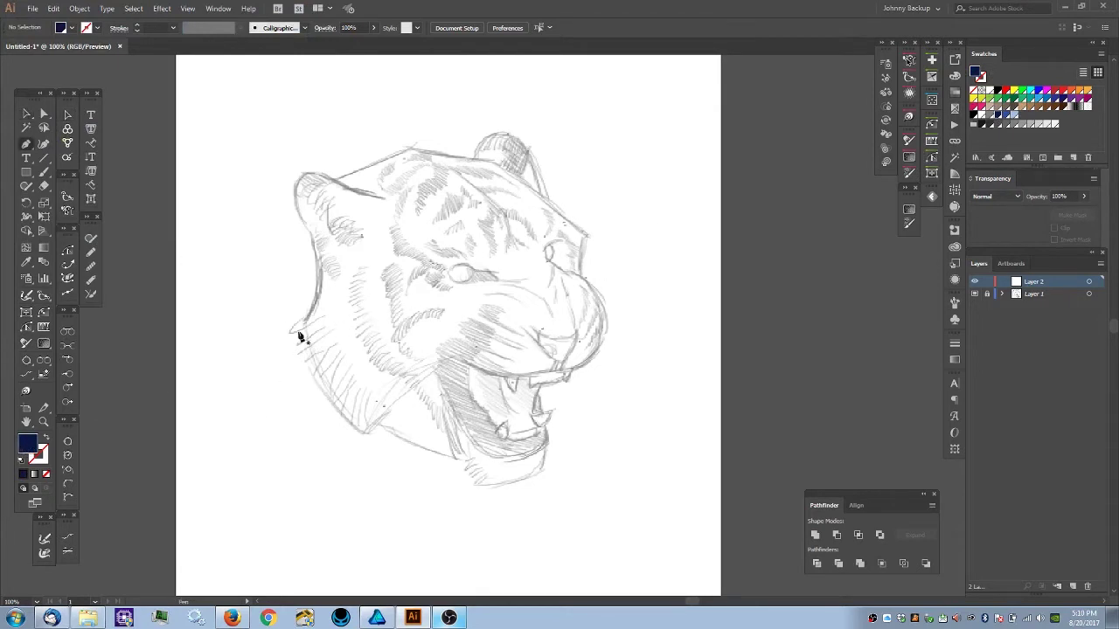
{"action": "mouse_move", "coordinate": [442, 248]}
{"action": "left_mouse_down"}
{"action": "mouse_move", "coordinate": [405, 276]}
{"action": "mouse_move", "coordinate": [440, 204]}
{"action": "mouse_move", "coordinate": [453, 206]}
{"action": "mouse_move", "coordinate": [444, 254]}
{"action": "left_mouse_up"}
{"action": "key", "text": "ctrl+plus"}
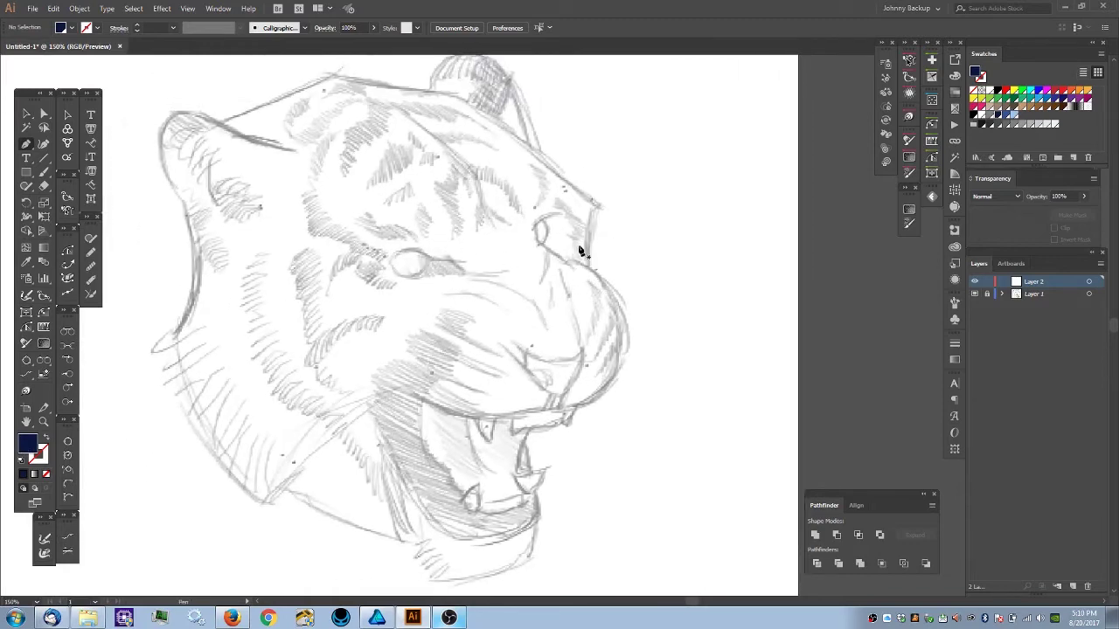
{"action": "scroll", "coordinate": [577, 253], "scroll_direction": "up", "scroll_amount": 2}
{"action": "scroll", "coordinate": [539, 282], "scroll_direction": "up", "scroll_amount": 2}
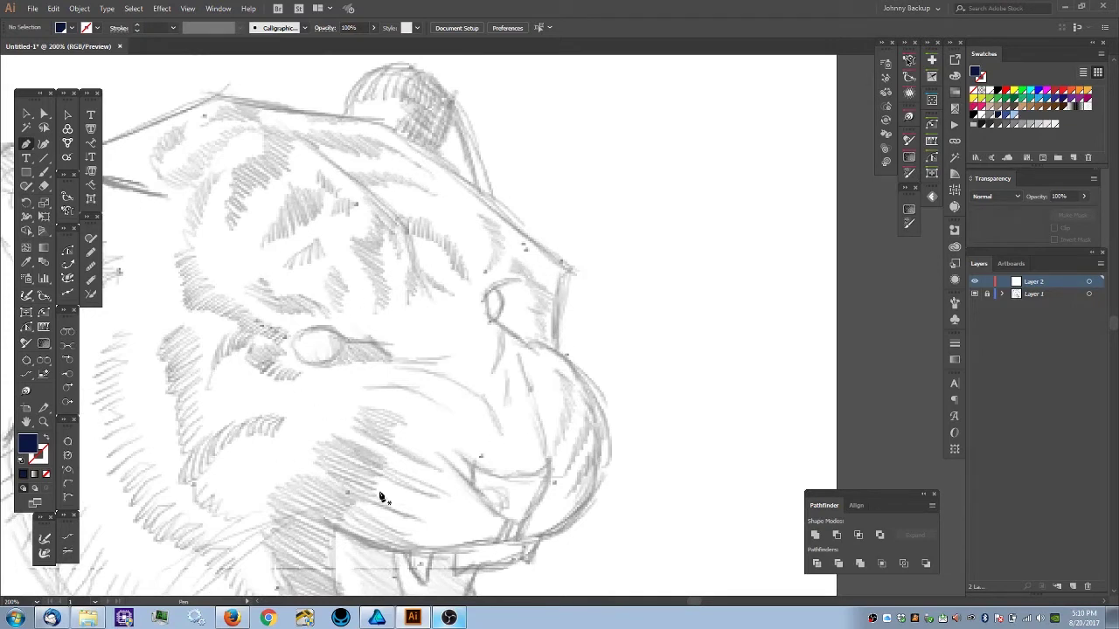
{"action": "left_click_drag", "start_coordinate": [455, 398], "coordinate": [587, 306]}
{"action": "scroll", "coordinate": [633, 264], "scroll_direction": "up", "scroll_amount": 1}
{"action": "scroll", "coordinate": [633, 265], "scroll_direction": "right", "scroll_amount": 1}
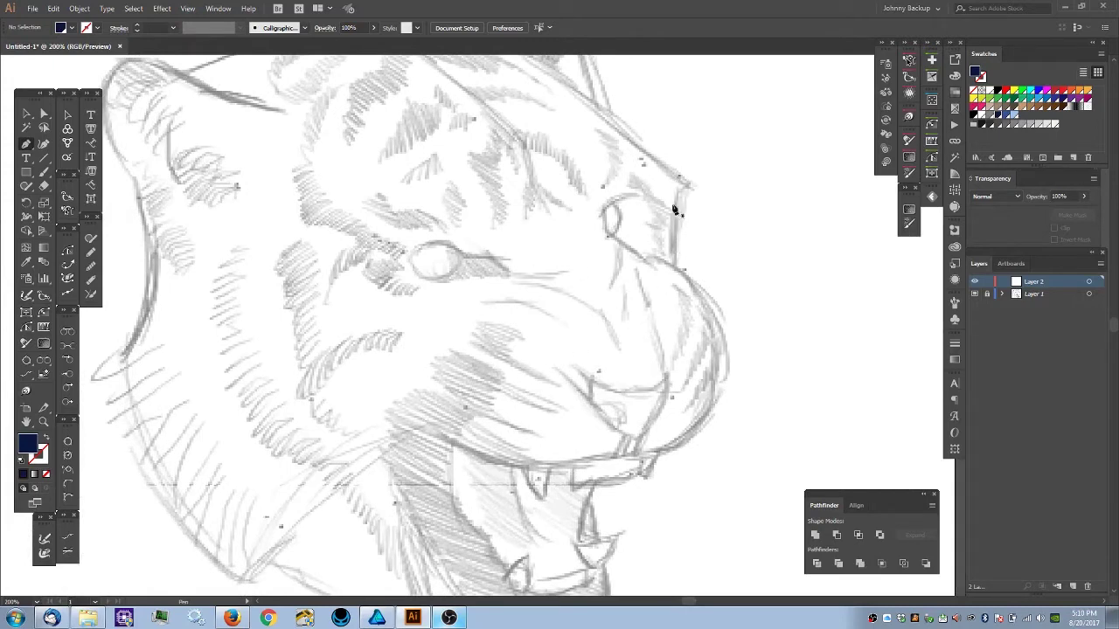
{"action": "scroll", "coordinate": [666, 377], "scroll_direction": "up", "scroll_amount": 3}
{"action": "scroll", "coordinate": [666, 377], "scroll_direction": "right", "scroll_amount": 1}
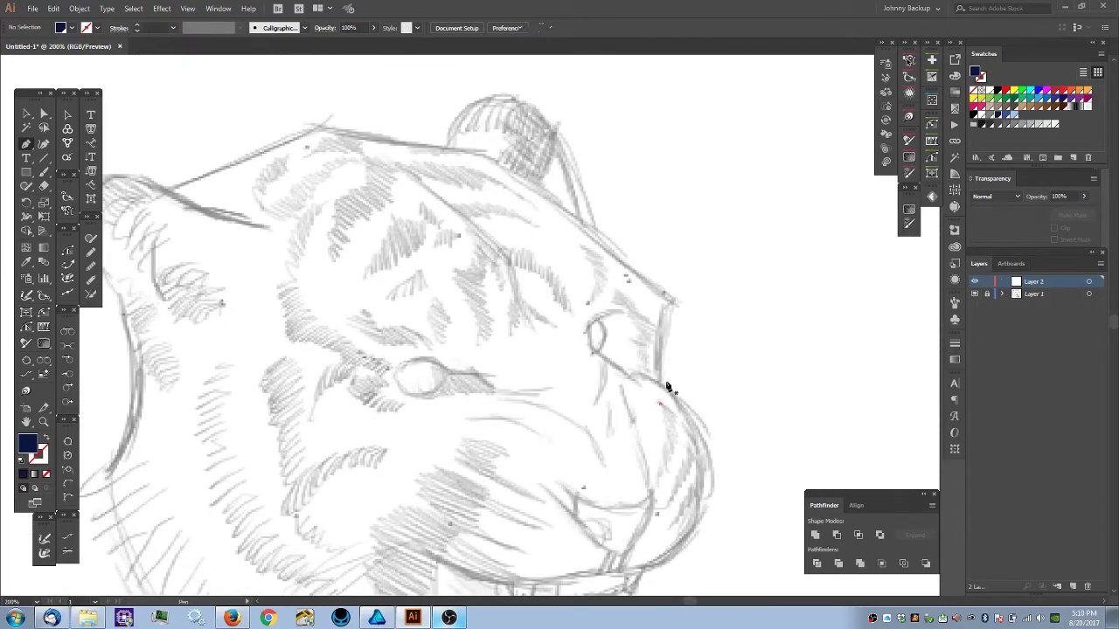
{"action": "left_click", "coordinate": [660, 403]}
{"action": "key", "text": "ctrl+equal"}
{"action": "left_click_drag", "start_coordinate": [682, 324], "coordinate": [579, 417]}
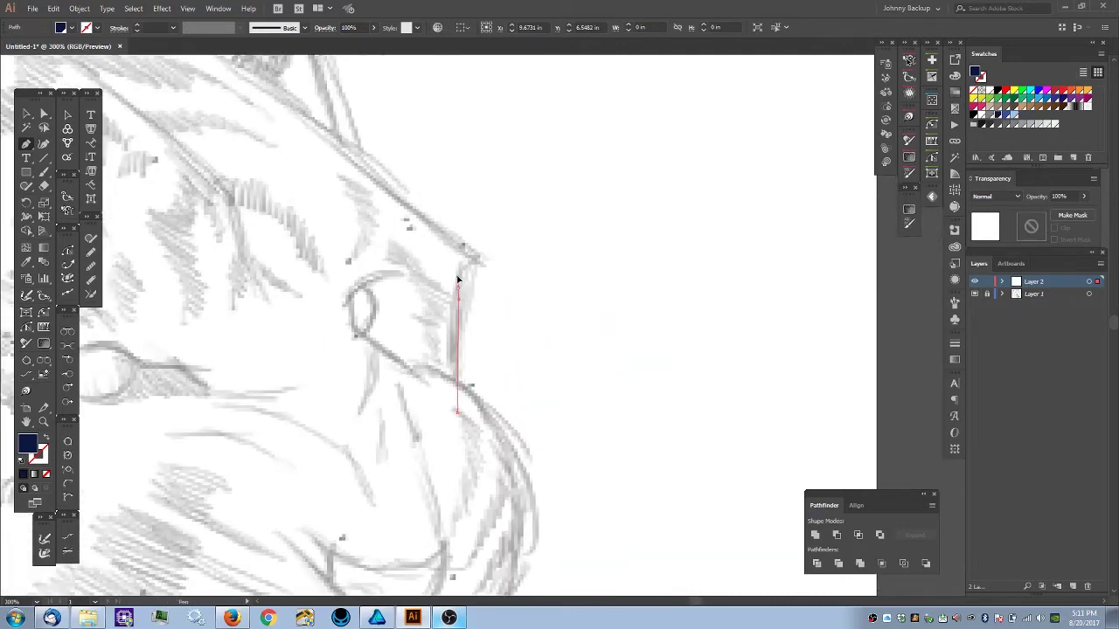
{"action": "left_click", "coordinate": [461, 273]}
{"action": "left_click_drag", "start_coordinate": [464, 271], "coordinate": [475, 268]}
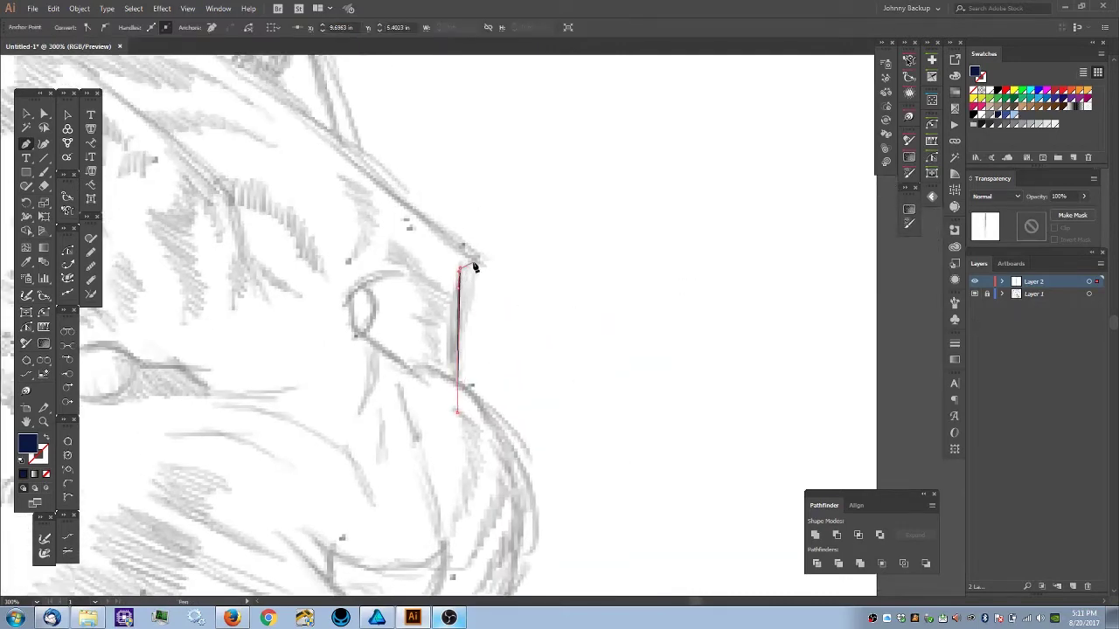
{"action": "left_click", "coordinate": [477, 259]}
{"action": "left_click_drag", "start_coordinate": [473, 261], "coordinate": [627, 358]}
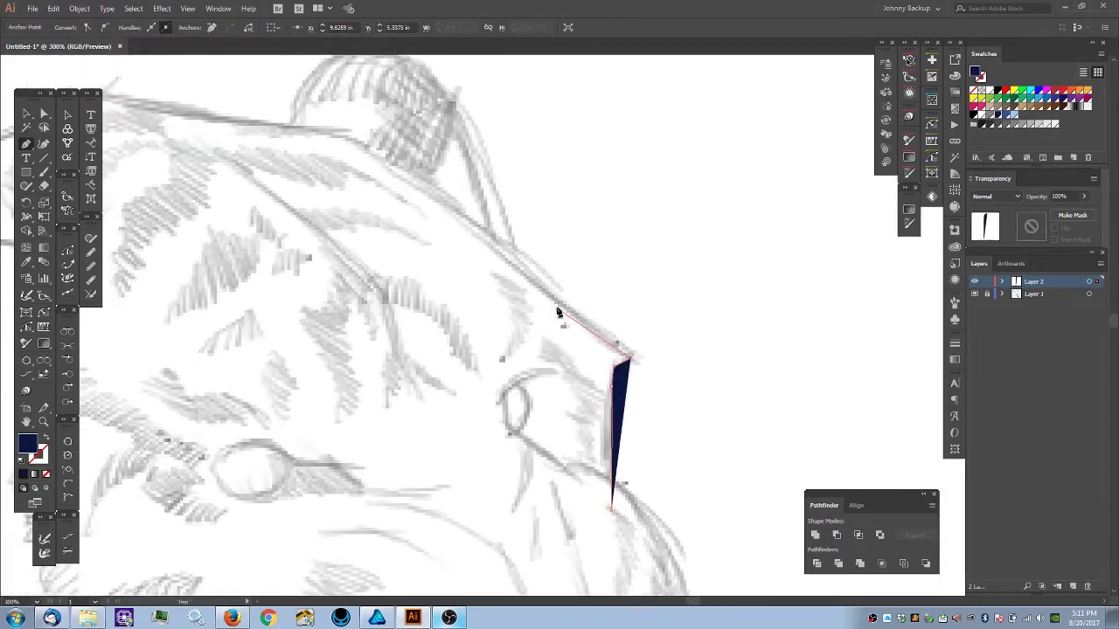
- Continue the Pen path from the far brow along the forehead, past the base of the far ear, to the peak of the head
{"action": "left_click", "coordinate": [493, 238]}
{"action": "left_click", "coordinate": [491, 234]}
{"action": "left_click_drag", "start_coordinate": [389, 180], "coordinate": [490, 193]}
{"action": "left_click", "coordinate": [495, 232], "text": "ctrl+alt"}
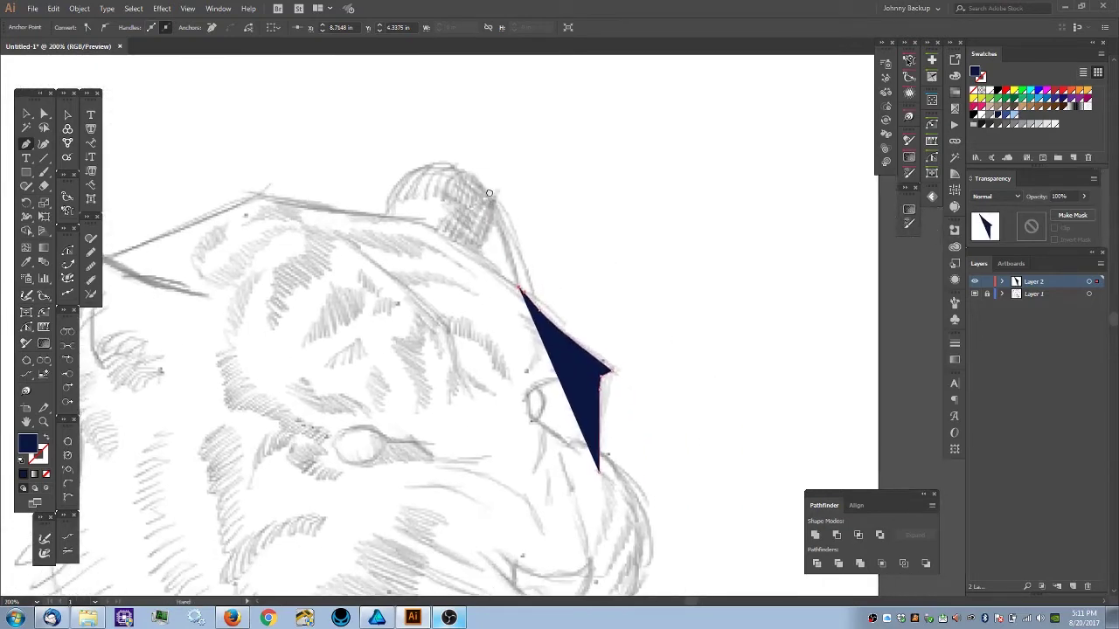
{"action": "left_click_drag", "start_coordinate": [432, 228], "coordinate": [410, 208]}
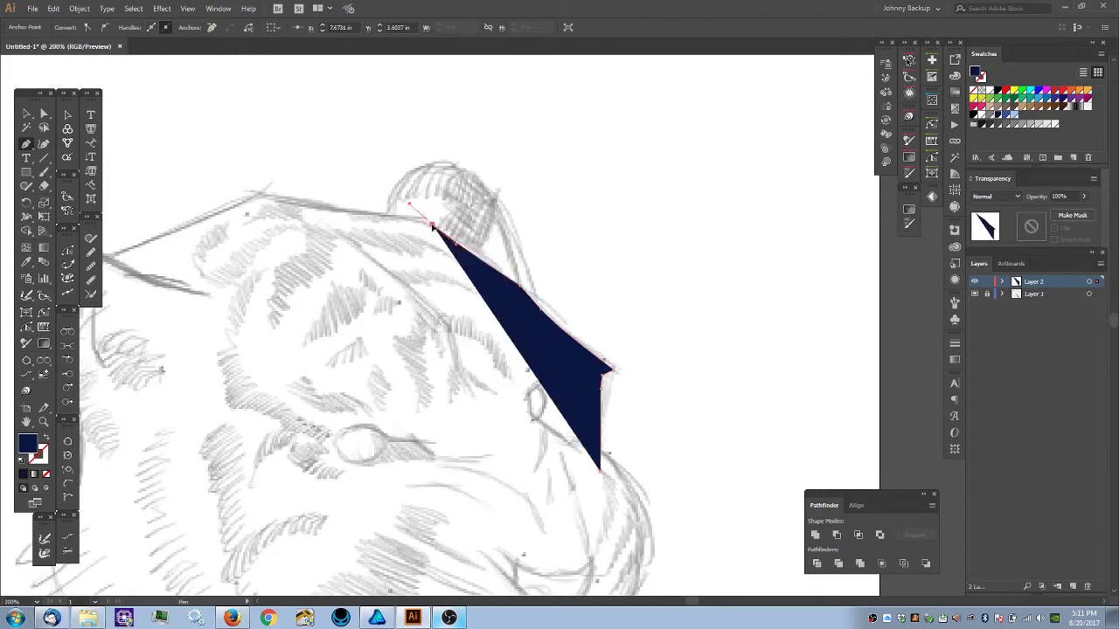
{"action": "left_click_drag", "start_coordinate": [320, 195], "coordinate": [485, 199]}
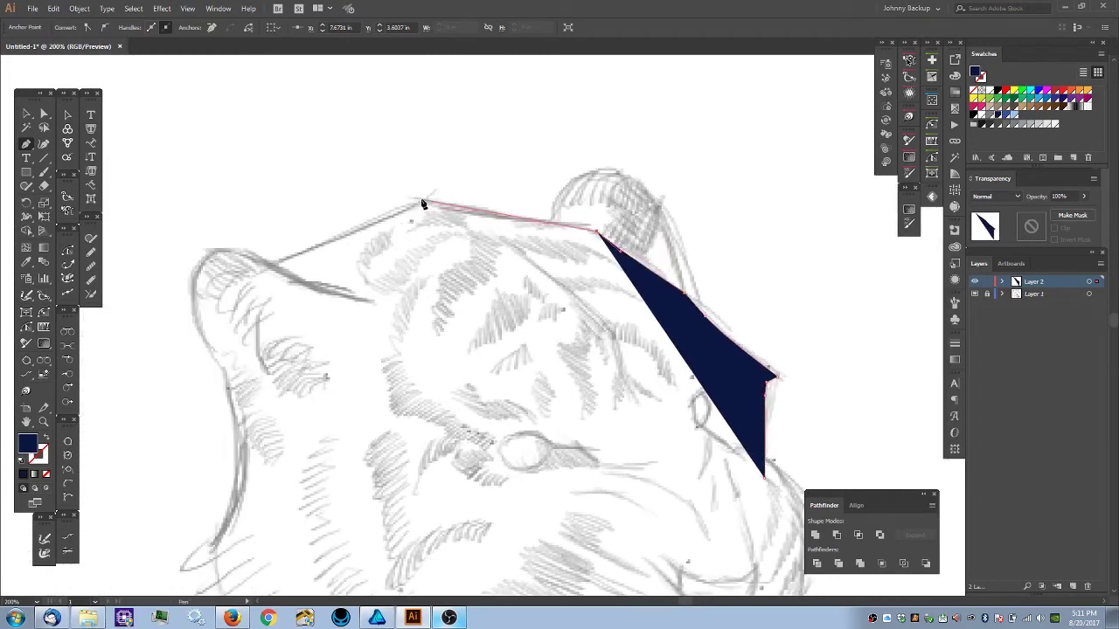
{"action": "left_click_drag", "start_coordinate": [393, 194], "coordinate": [388, 188]}
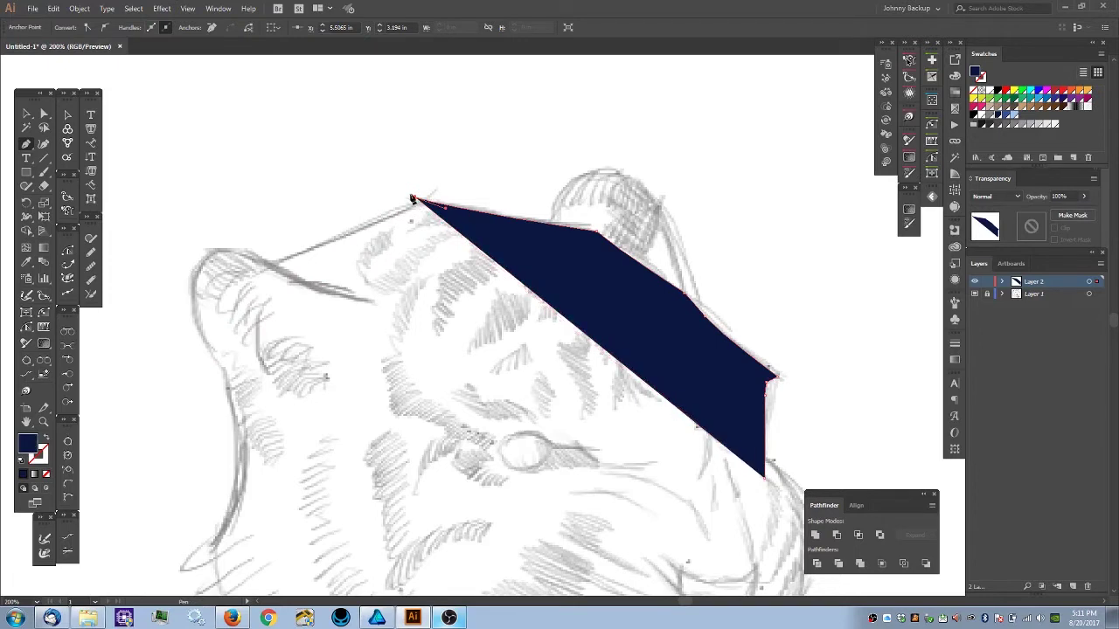
{"action": "left_click", "coordinate": [416, 203]}
- Swap the navy fill to the stroke and continue the Pen path from the head's peak down to the near ear
{"action": "key", "text": "shift+x"}
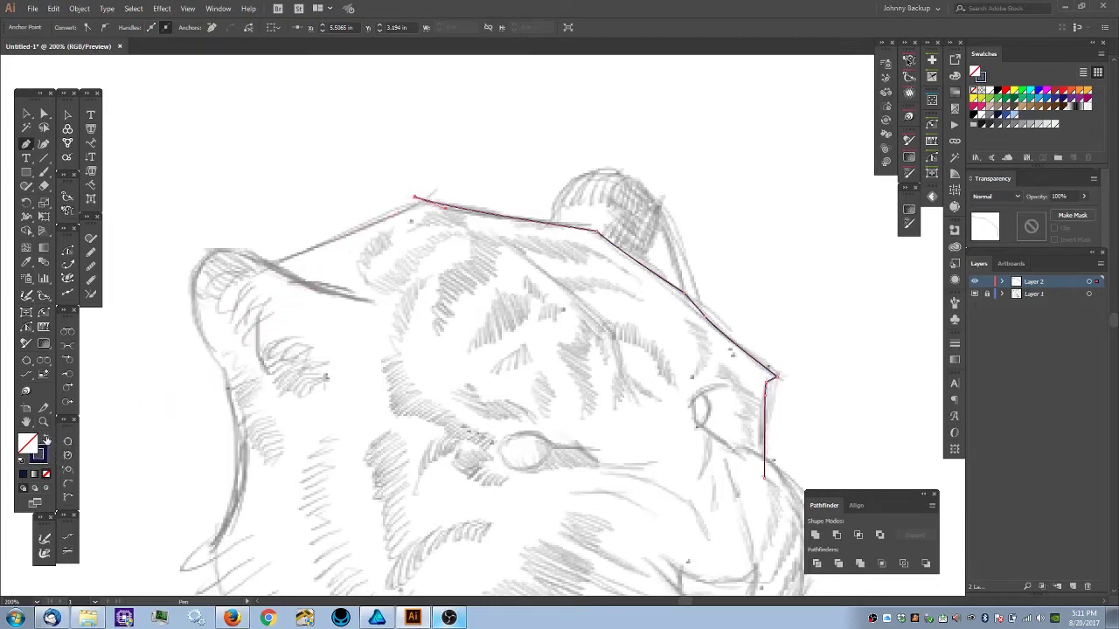
{"action": "left_click_drag", "start_coordinate": [367, 265], "coordinate": [294, 320]}
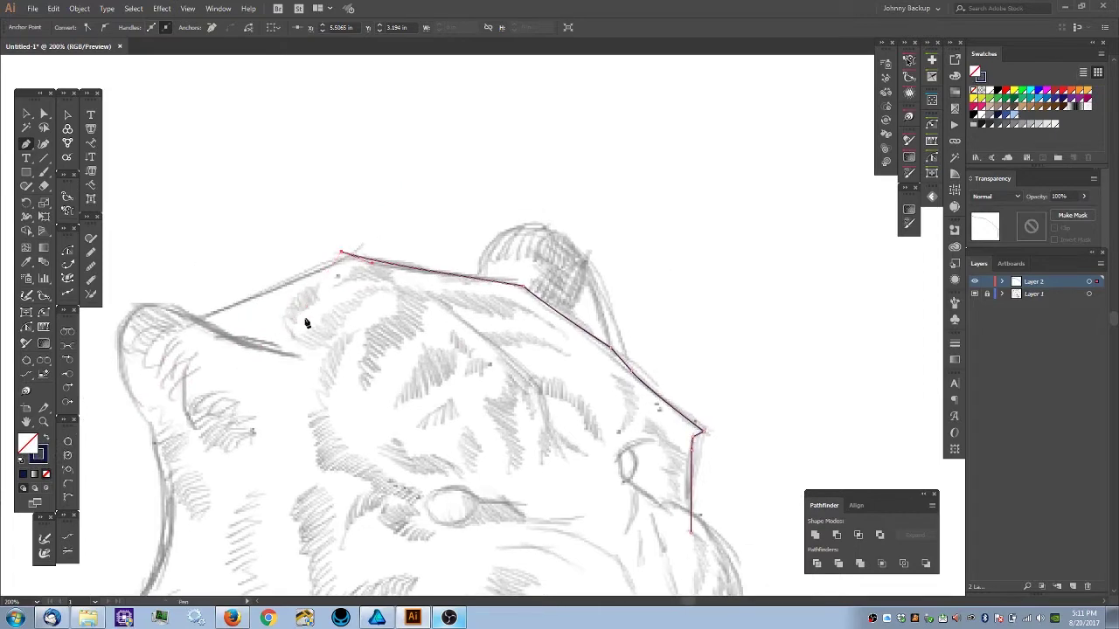
{"action": "key", "text": "ctrl+plus"}
{"action": "left_click_drag", "start_coordinate": [445, 317], "coordinate": [303, 161]}
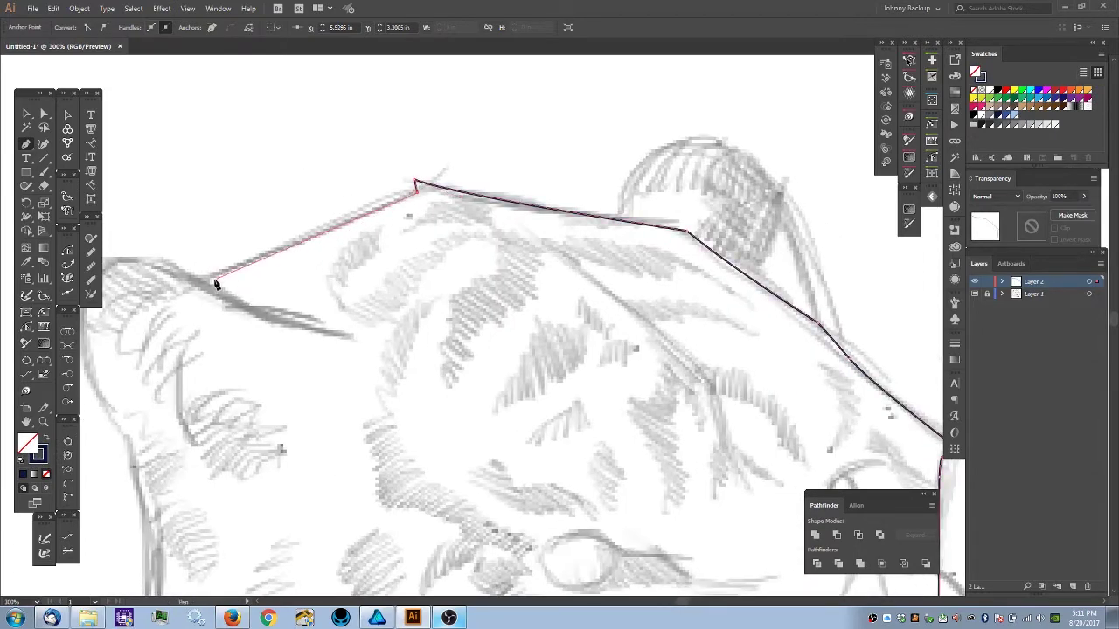
{"action": "left_click", "coordinate": [168, 294]}
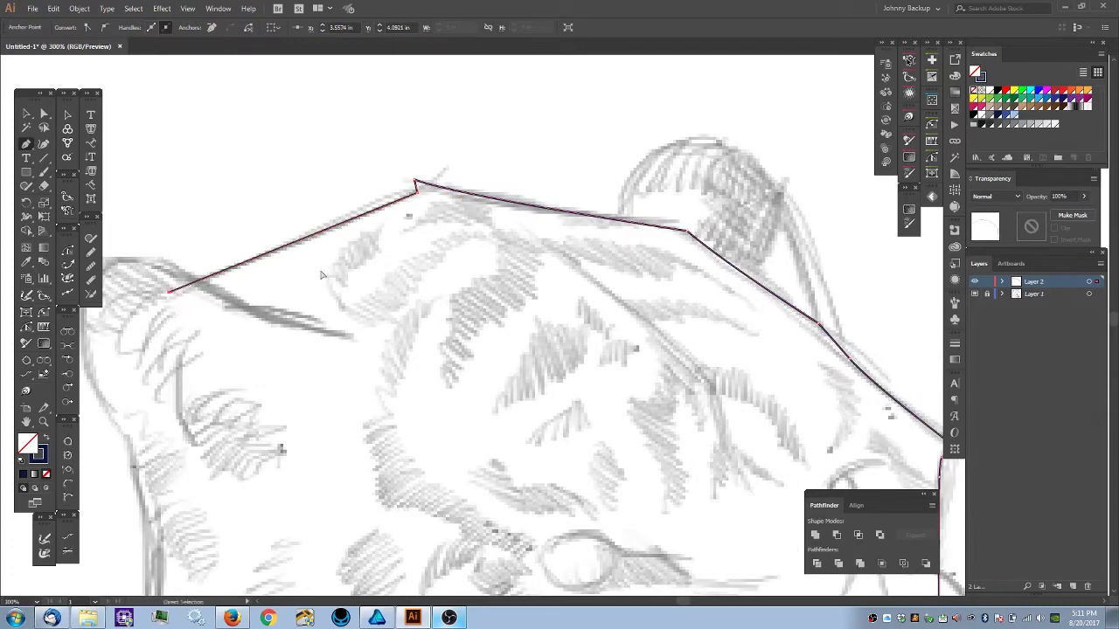
- Set the head outline's stroke weight to 13 pt, try round corners, and return to mitered corners
{"action": "key", "text": "ctrl+minus"}
{"action": "left_click_drag", "start_coordinate": [620, 314], "coordinate": [211, 174]}
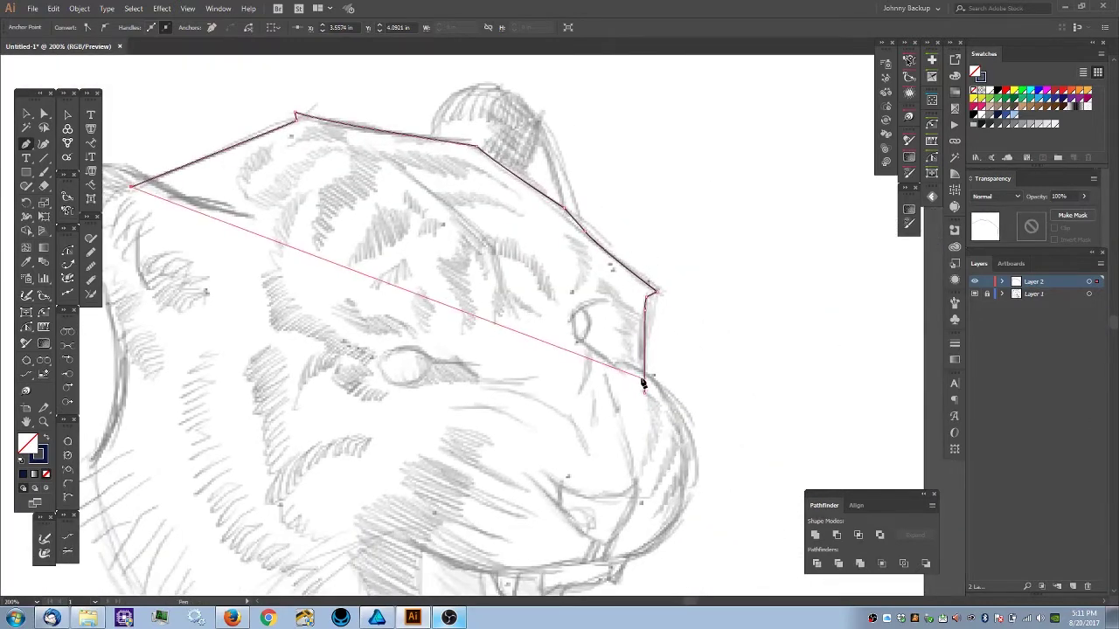
{"action": "left_click_drag", "start_coordinate": [469, 274], "coordinate": [551, 301]}
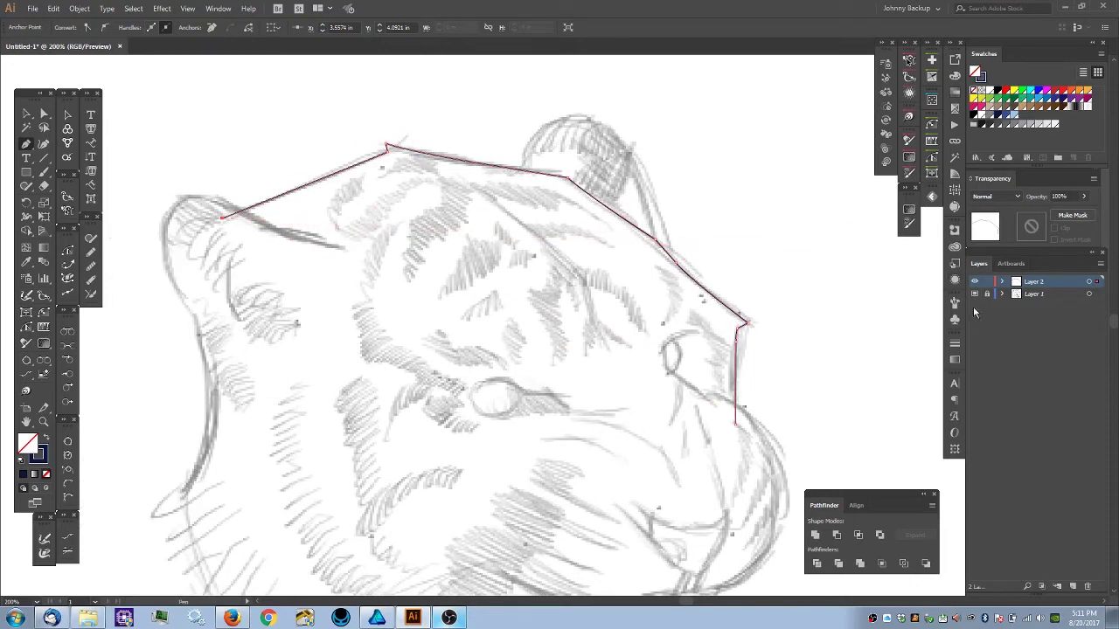
{"action": "left_click", "coordinate": [956, 347]}
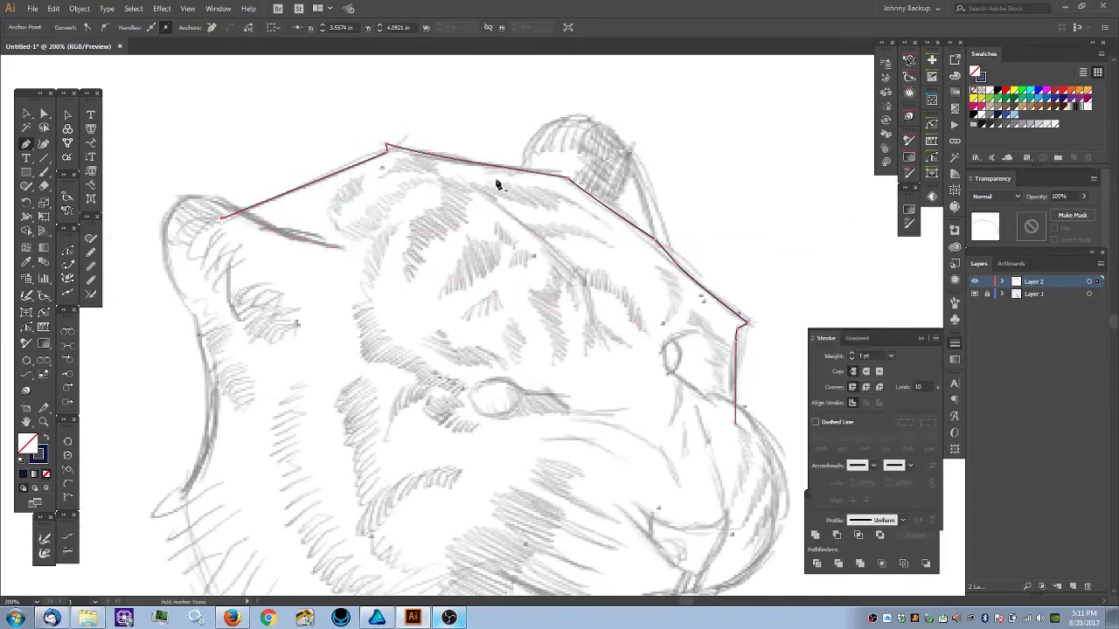
{"action": "left_click", "coordinate": [853, 355]}
{"action": "left_click", "coordinate": [854, 354]}
{"action": "left_click", "coordinate": [853, 354]}
{"action": "left_click", "coordinate": [853, 354]}
{"action": "left_click", "coordinate": [853, 354]}
{"action": "left_click", "coordinate": [853, 354]}
{"action": "left_click", "coordinate": [853, 354]}
{"action": "left_click", "coordinate": [853, 354]}
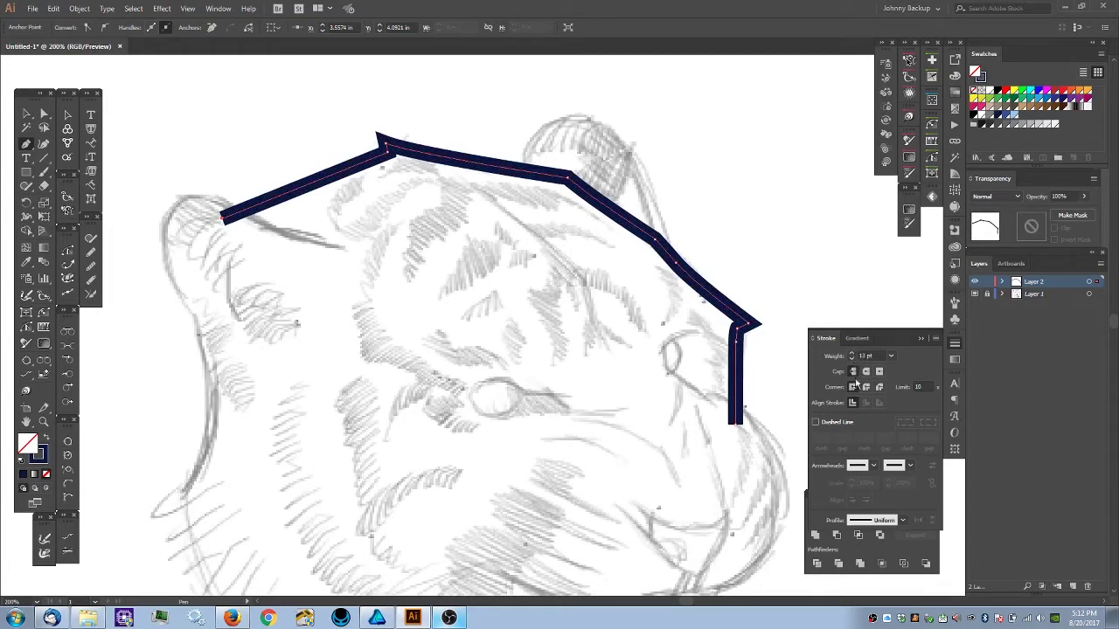
{"action": "left_click", "coordinate": [867, 387]}
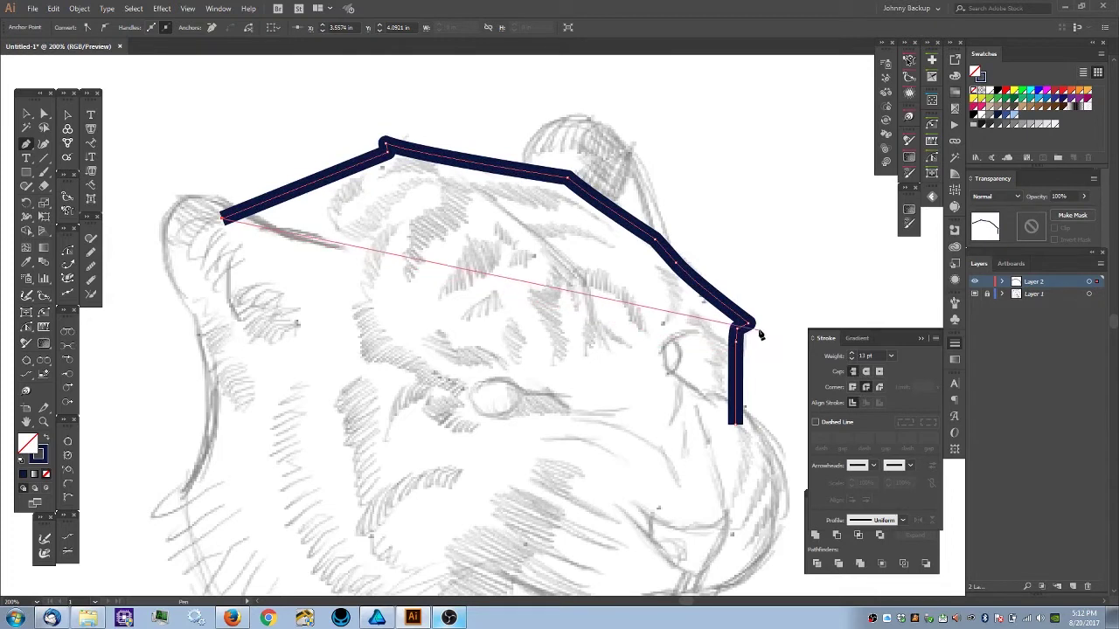
{"action": "left_click", "coordinate": [853, 387]}
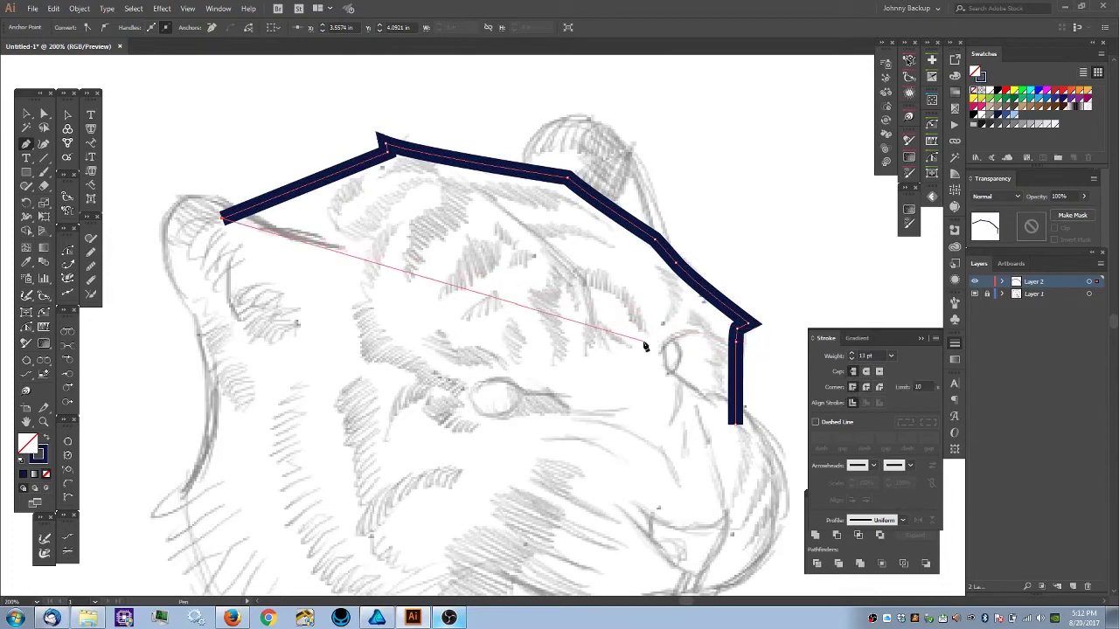
- Adjust the anchor and handle at the notch on the head's peak and just below the far brow corner, then deselect the path
{"action": "scroll", "coordinate": [644, 344], "scroll_direction": "right", "scroll_amount": 2}
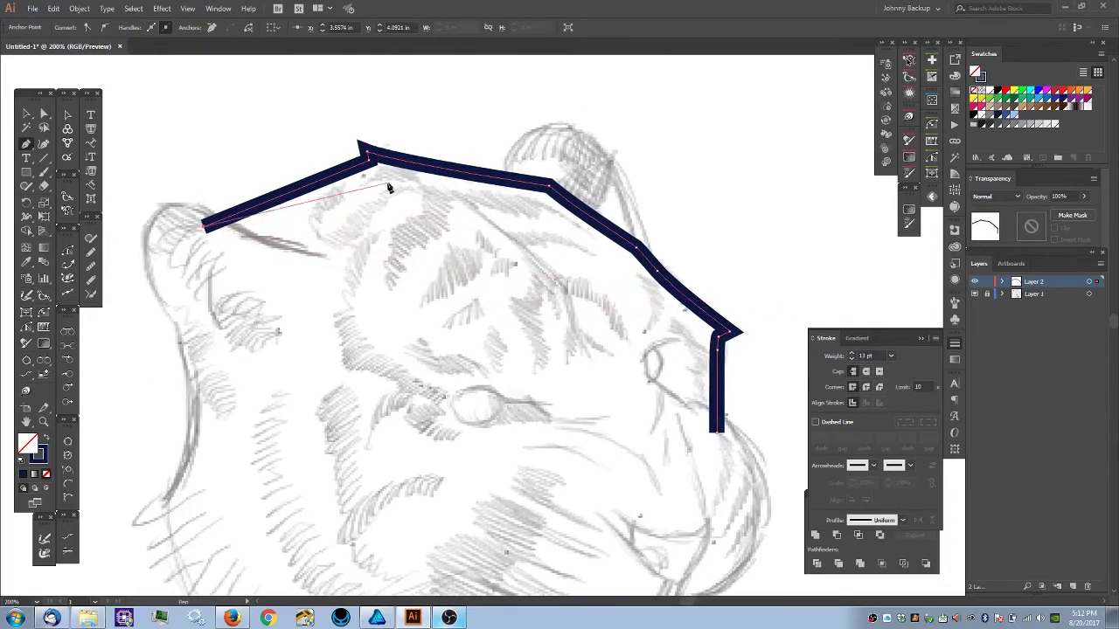
{"action": "key", "text": "a"}
{"action": "left_click", "coordinate": [338, 220]}
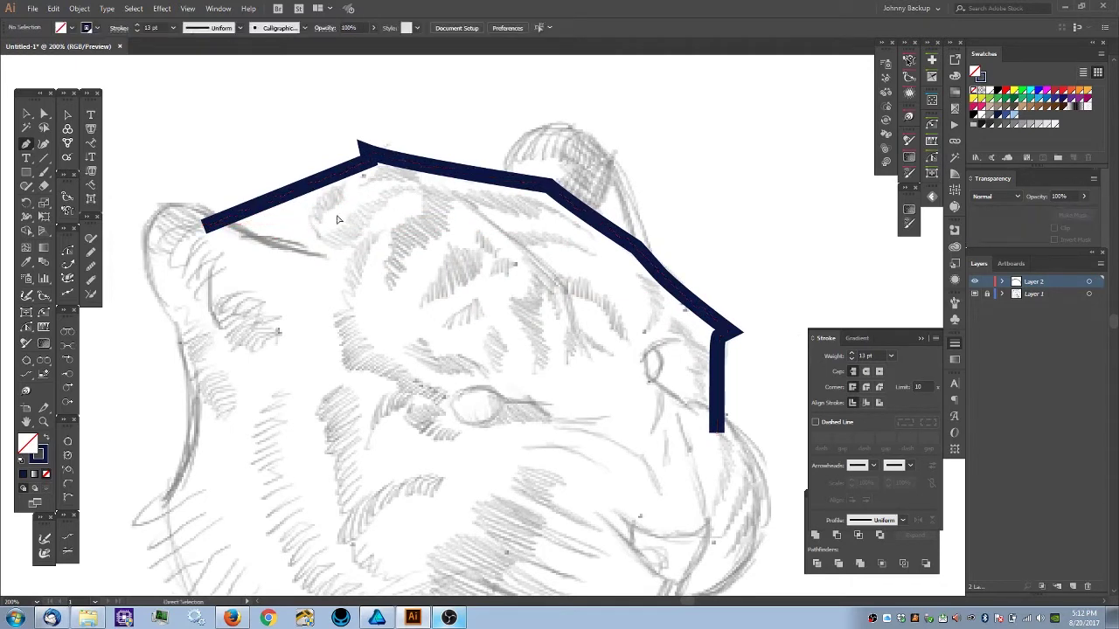
{"action": "left_click", "coordinate": [384, 164]}
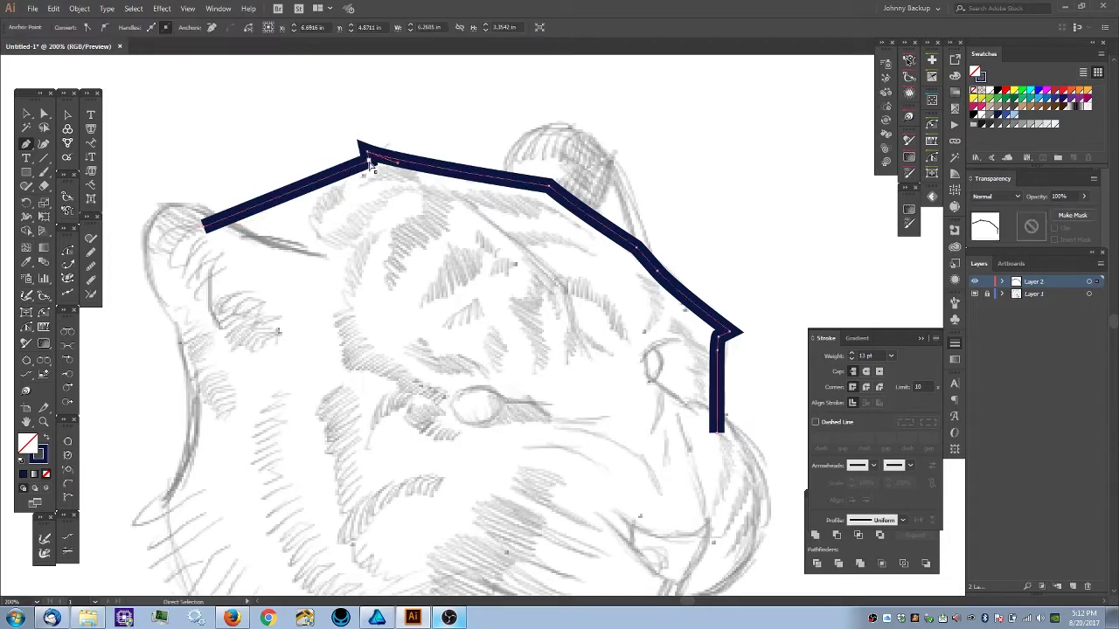
{"action": "left_click", "coordinate": [367, 158]}
{"action": "left_click_drag", "start_coordinate": [364, 166], "coordinate": [367, 171]}
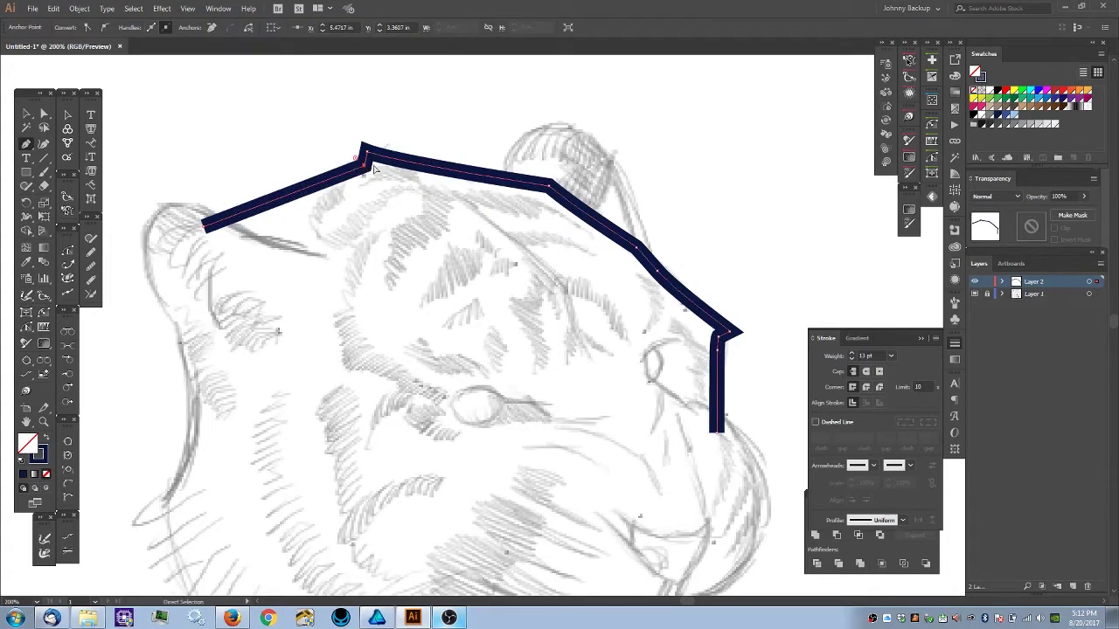
{"action": "left_click", "coordinate": [719, 351]}
{"action": "left_click_drag", "start_coordinate": [718, 338], "coordinate": [718, 343]}
{"action": "key", "text": "ctrl+minus"}
{"action": "left_click", "coordinate": [370, 355], "text": "ctrl"}
- Trace a new navy 13 pt Pen path from the forehead end of the near ear, over its tip and down to its outer base
{"action": "left_click_drag", "start_coordinate": [426, 344], "coordinate": [471, 333]}
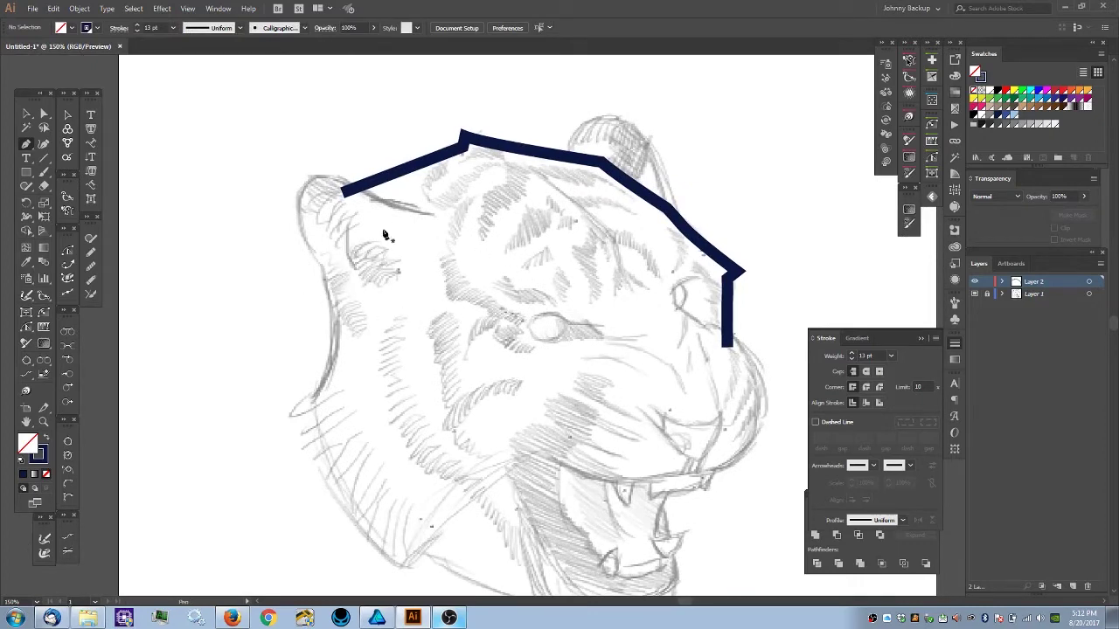
{"action": "left_click_drag", "start_coordinate": [401, 228], "coordinate": [452, 286]}
{"action": "key", "text": "ctrl+plus"}
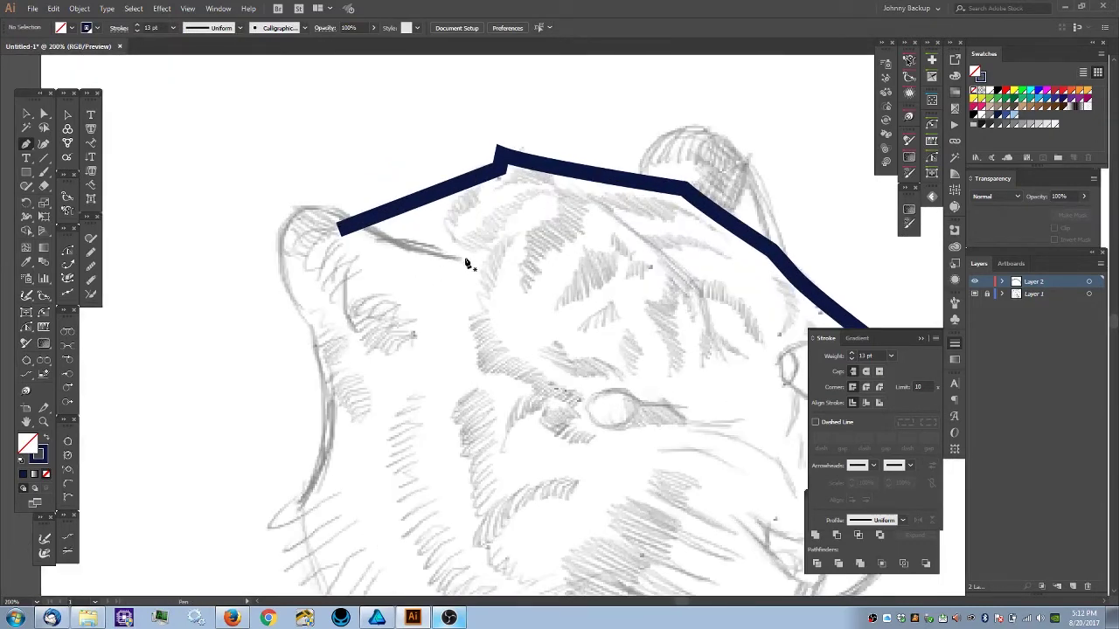
{"action": "left_click", "coordinate": [465, 259]}
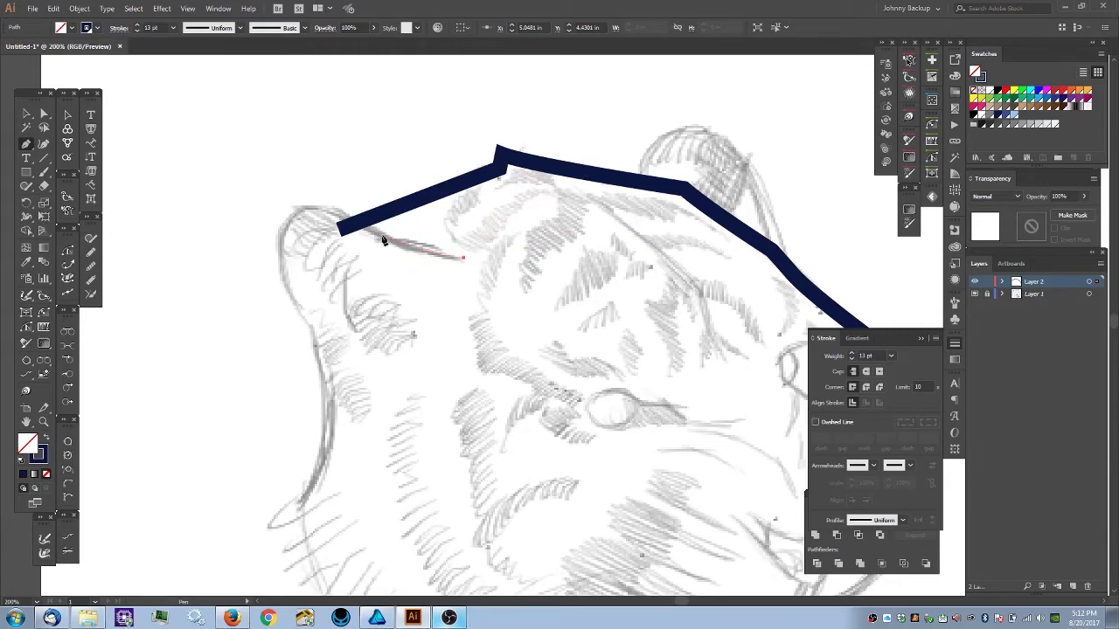
{"action": "left_click", "coordinate": [343, 220]}
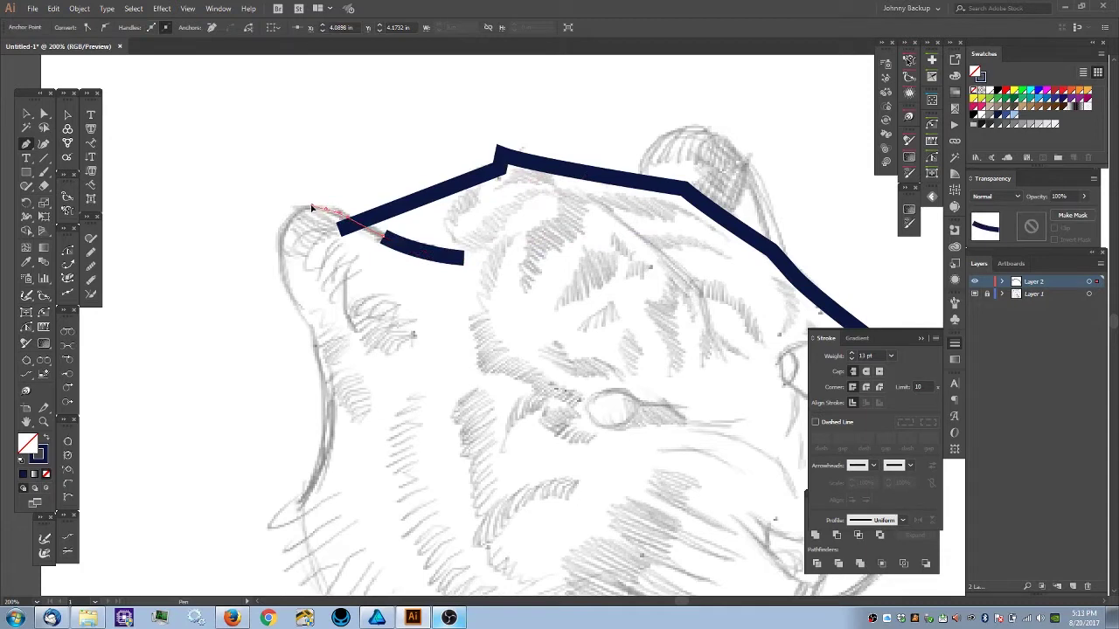
{"action": "left_click", "coordinate": [312, 207]}
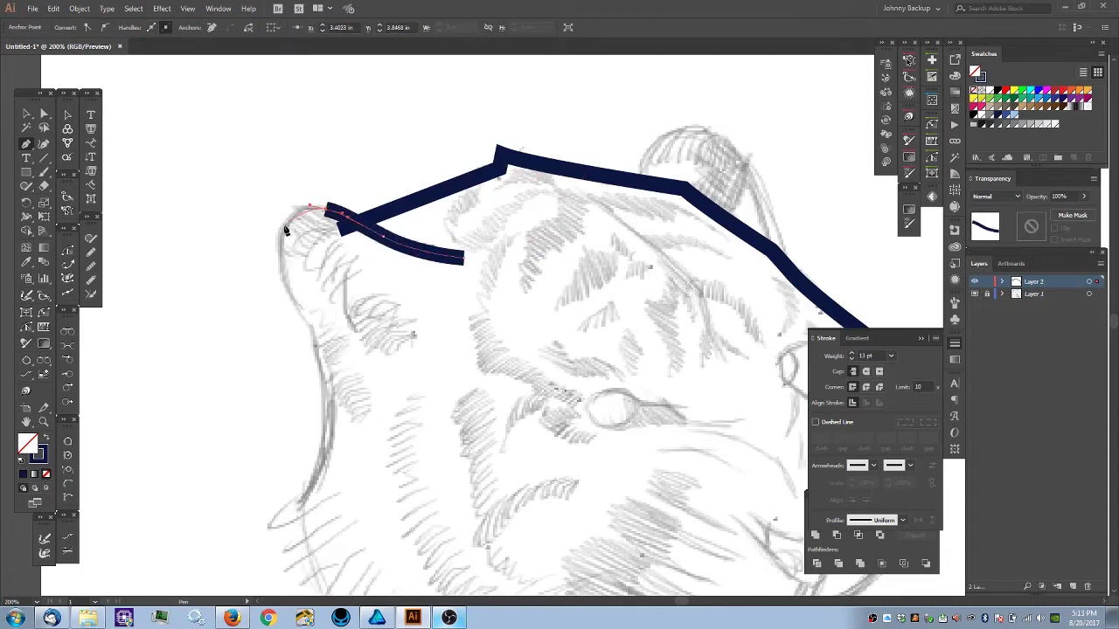
{"action": "left_click", "coordinate": [280, 276]}
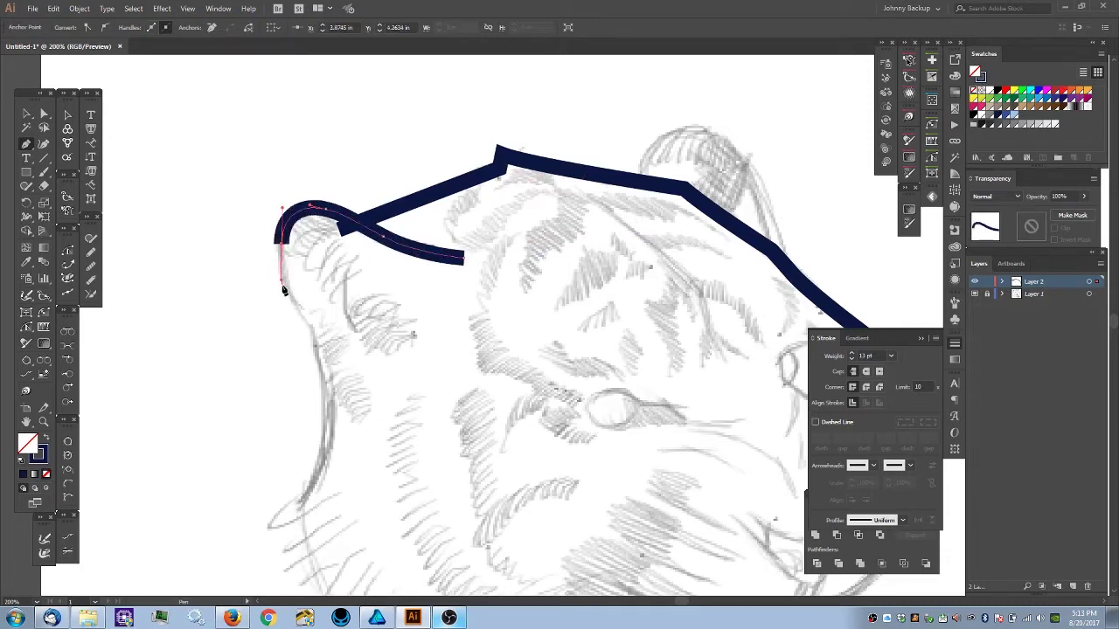
{"action": "left_click_drag", "start_coordinate": [314, 329], "coordinate": [333, 348]}
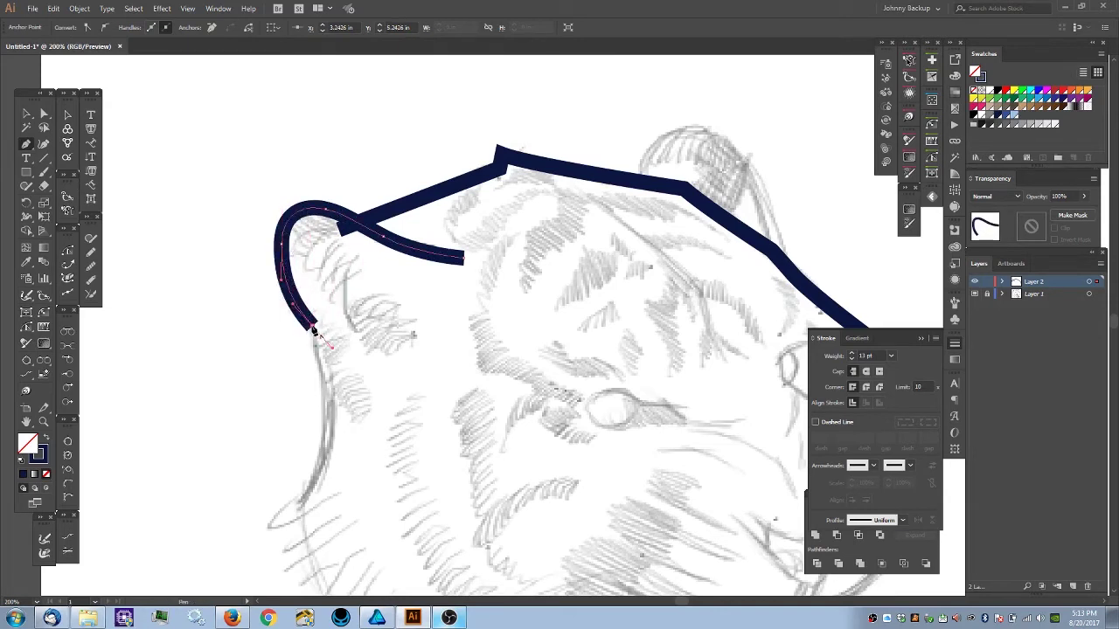
- Continue the ear path along the back of the head to the cheek fur tuft, remove the end anchor's outgoing handle and deselect
{"action": "scroll", "coordinate": [325, 330], "scroll_direction": "down", "scroll_amount": 3}
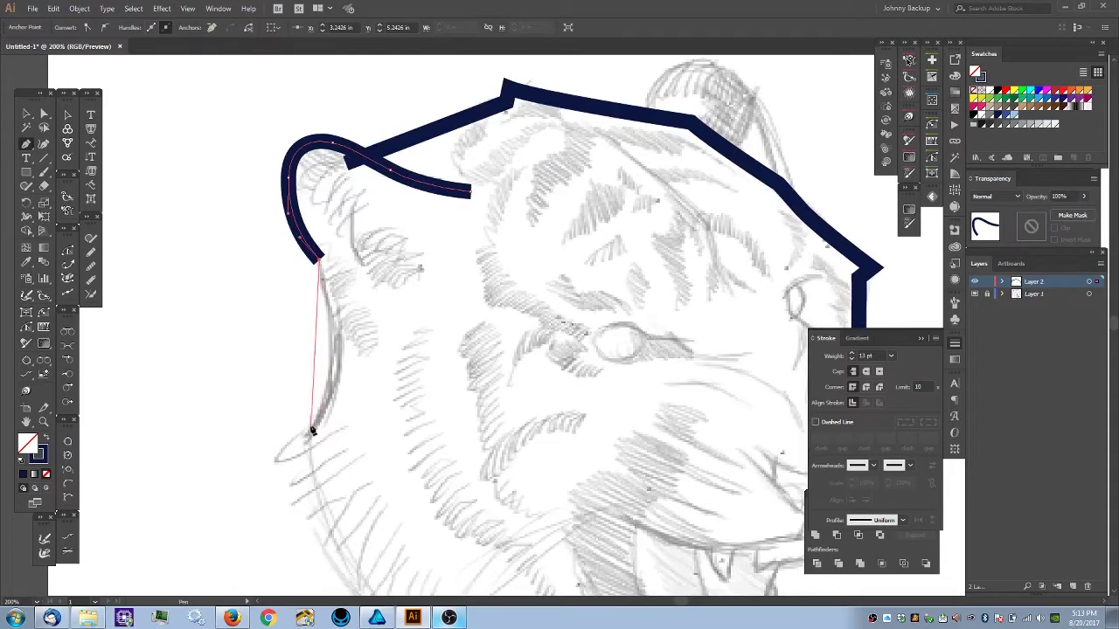
{"action": "left_click_drag", "start_coordinate": [311, 432], "coordinate": [268, 485]}
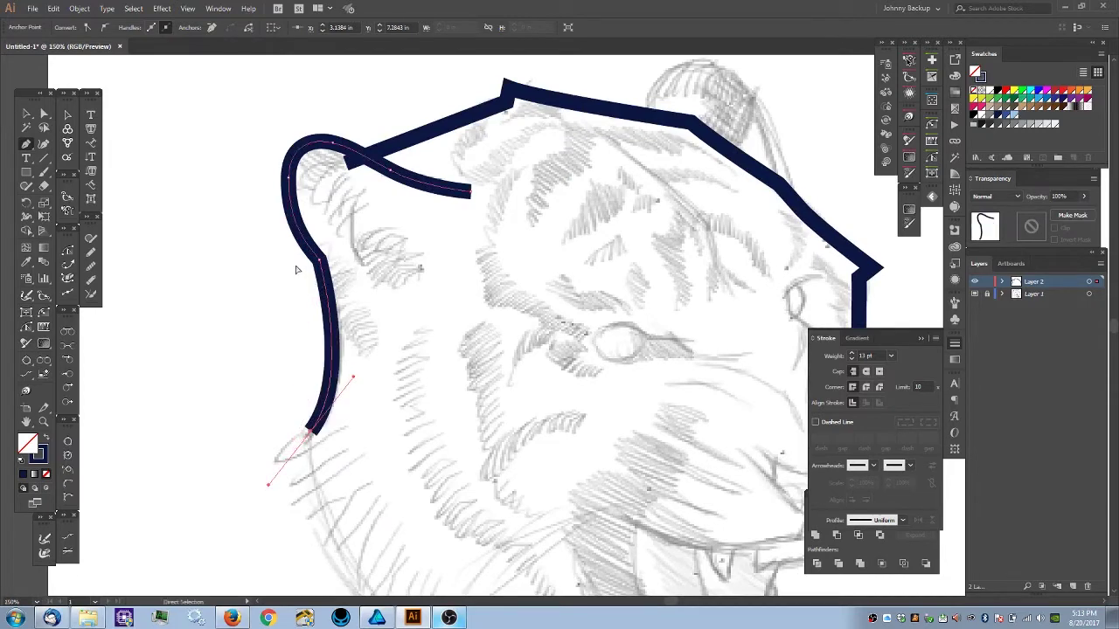
{"action": "key", "text": "ctrl+minus"}
{"action": "left_click_drag", "start_coordinate": [506, 195], "coordinate": [343, 294]}
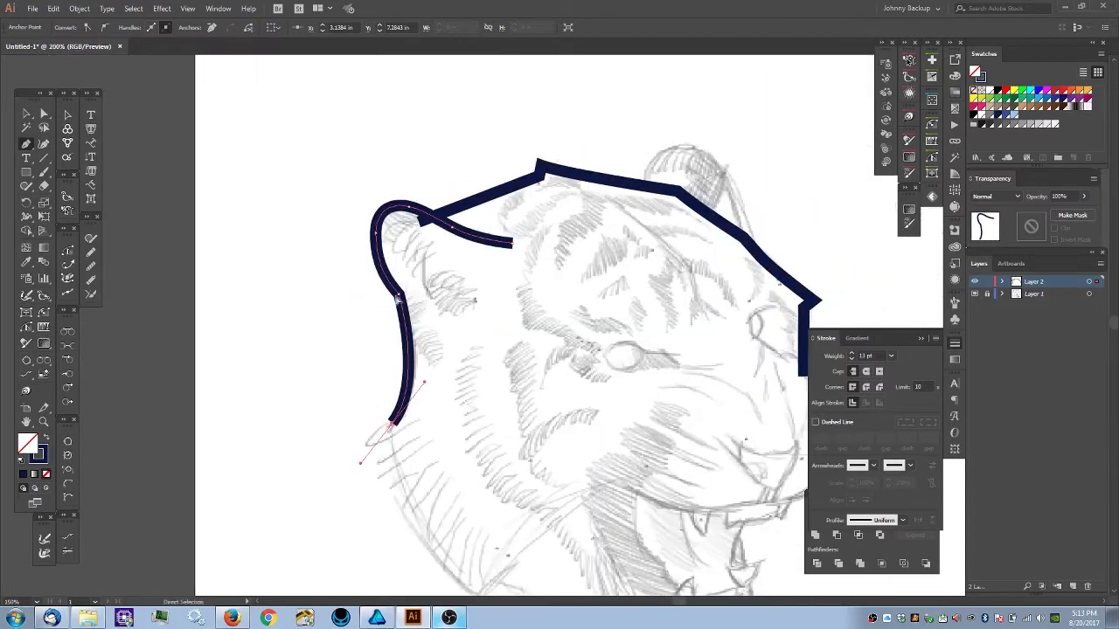
{"action": "key", "text": "ctrl+plus"}
{"action": "left_click_drag", "start_coordinate": [473, 304], "coordinate": [256, 476]}
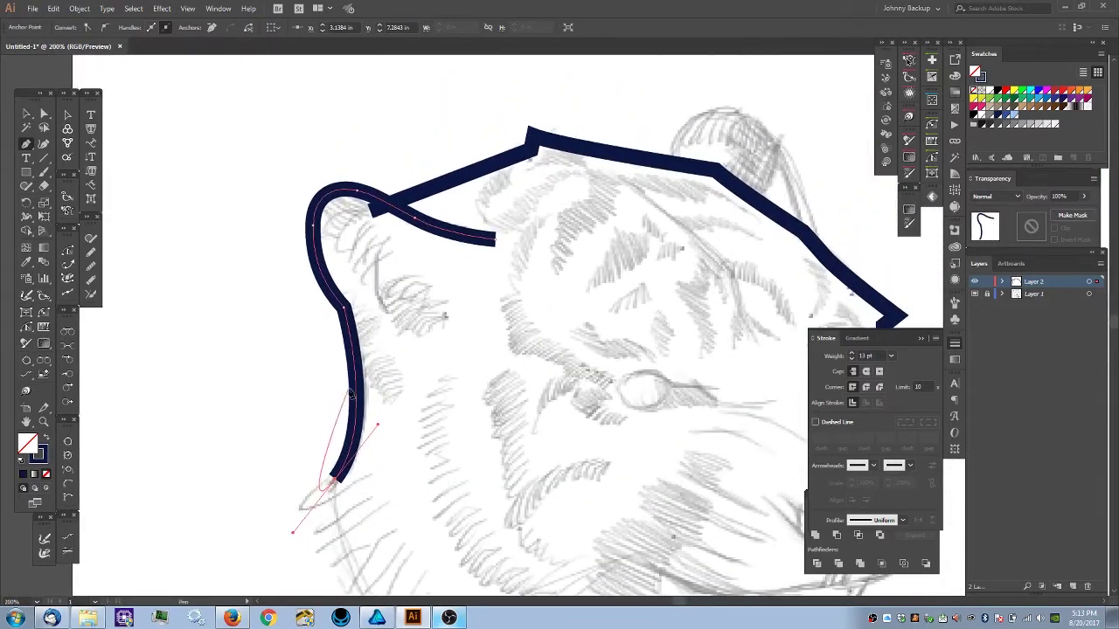
{"action": "left_click", "coordinate": [334, 481]}
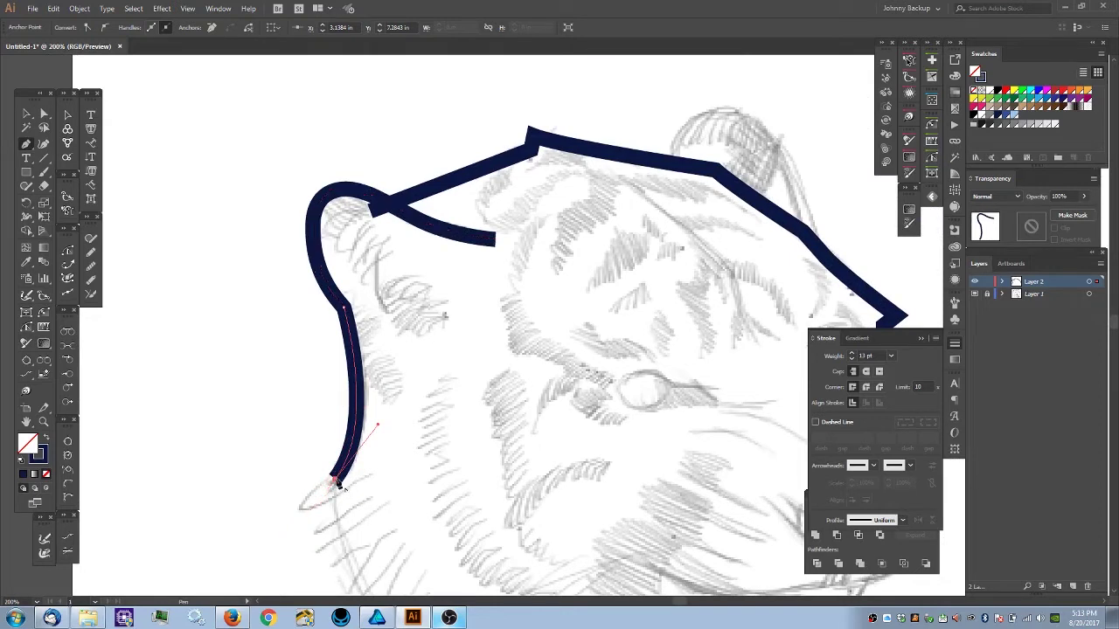
{"action": "left_click", "coordinate": [262, 367], "text": "ctrl"}
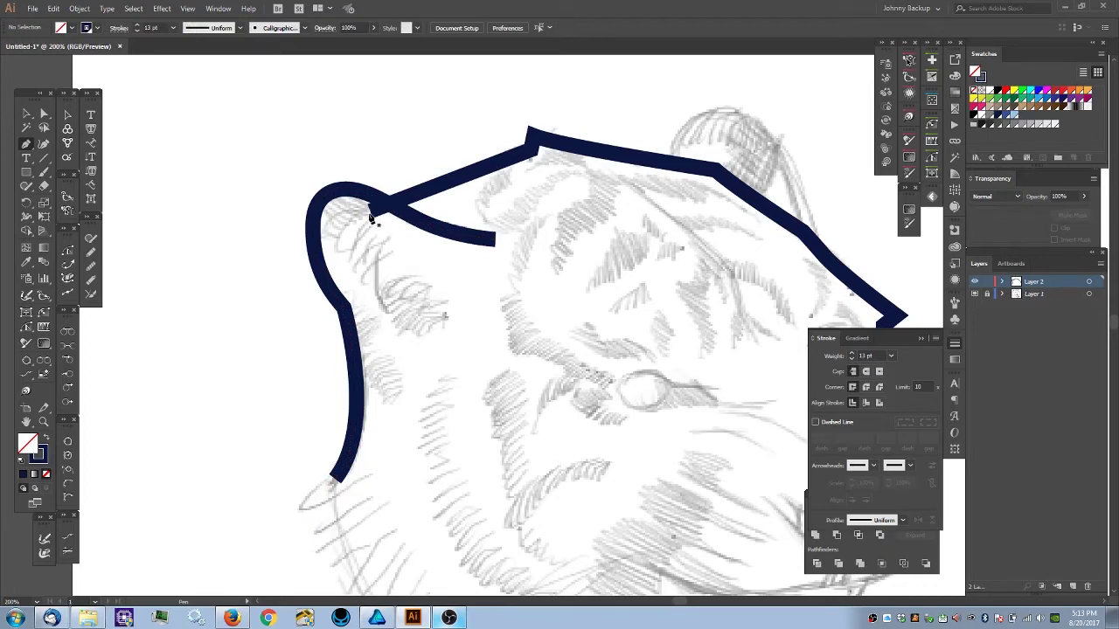
- Try a white fill on the near ear's outline path and undo it
{"action": "left_click", "coordinate": [347, 198], "text": "ctrl"}
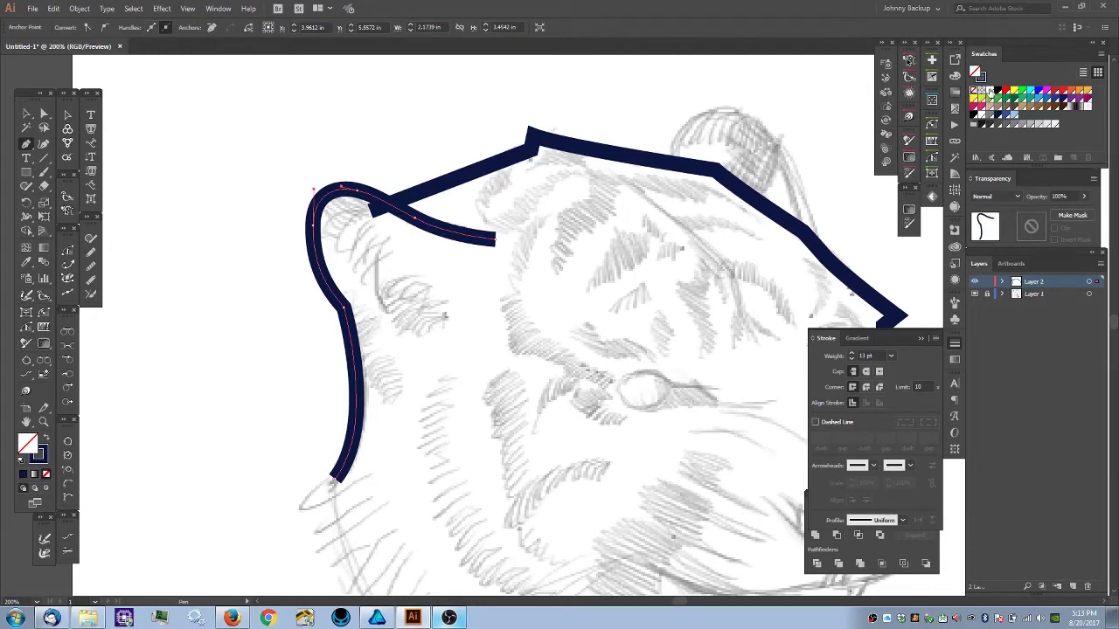
{"action": "left_click", "coordinate": [989, 91]}
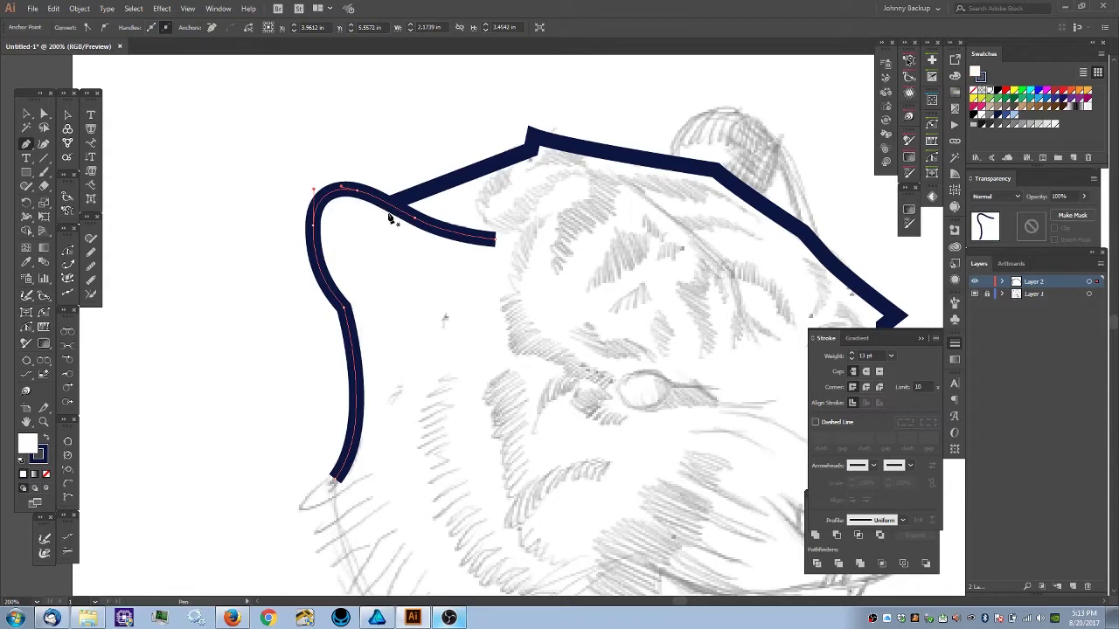
{"action": "key", "text": "ctrl+z"}
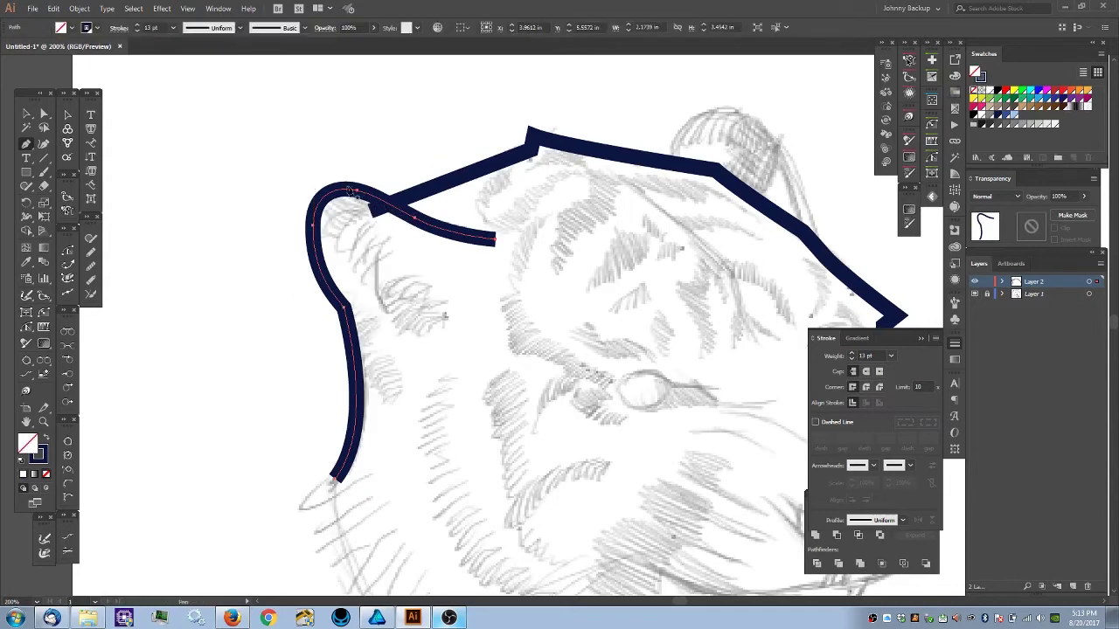
- Draw a small closed four-sided shape over the stroke end where the head outline meets the near ear, with navy fill and no stroke
{"action": "key", "text": "ctrl+equal"}
{"action": "left_click_drag", "start_coordinate": [323, 107], "coordinate": [183, 274]}
{"action": "left_click", "coordinate": [270, 210], "text": "ctrl"}
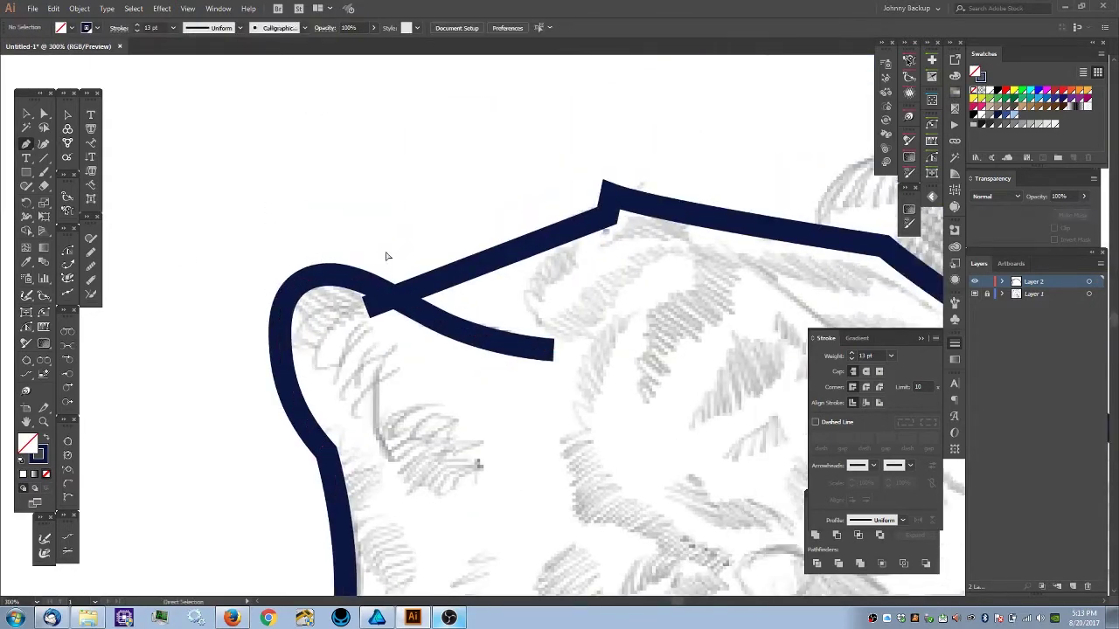
{"action": "key", "text": "ctrl+equal"}
{"action": "left_click", "coordinate": [362, 305]}
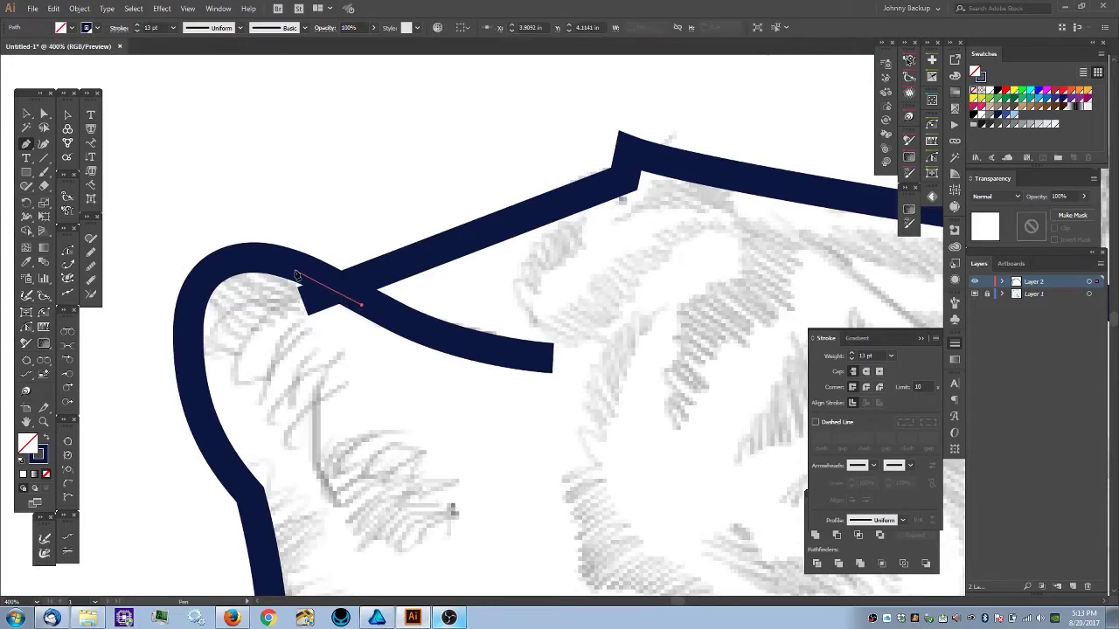
{"action": "left_click", "coordinate": [293, 270]}
{"action": "left_click", "coordinate": [289, 326]}
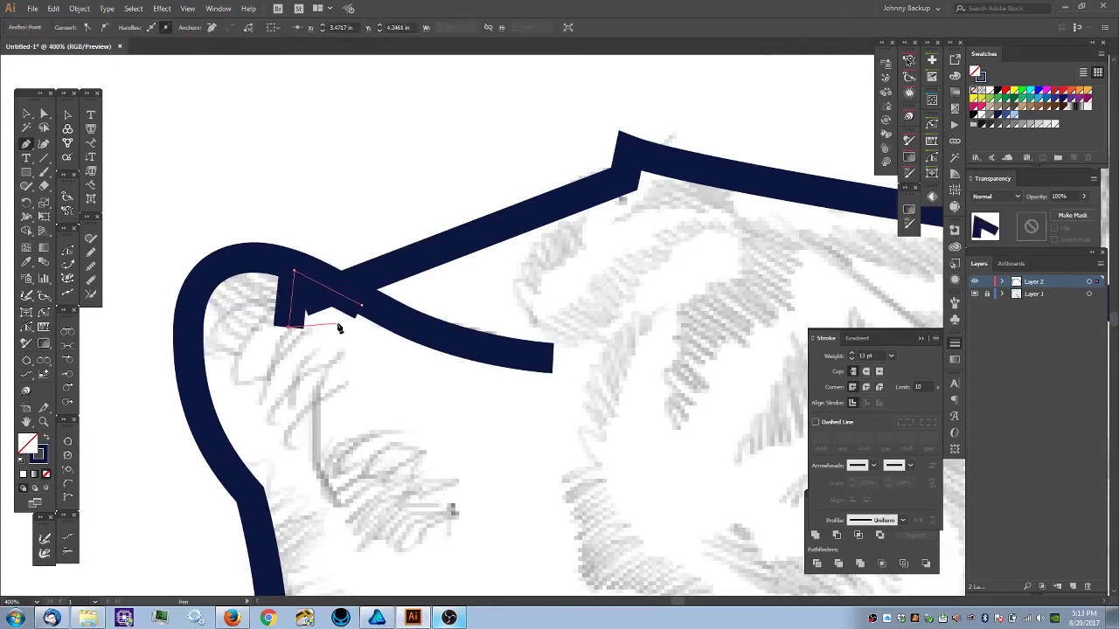
{"action": "left_click", "coordinate": [348, 324]}
{"action": "left_click", "coordinate": [360, 308]}
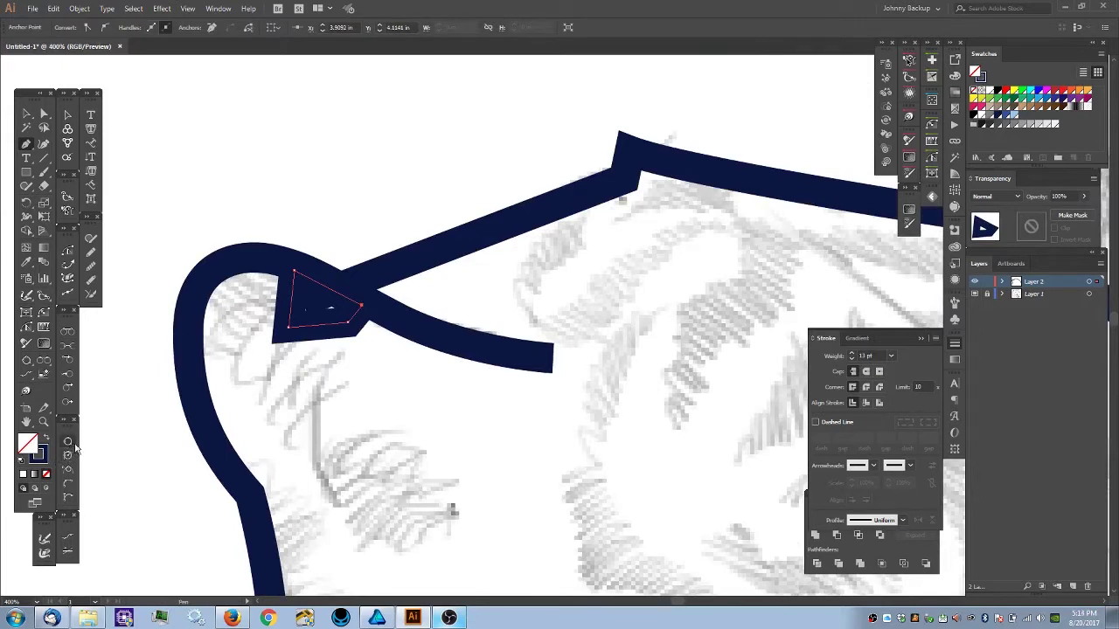
{"action": "key", "text": "shift+x"}
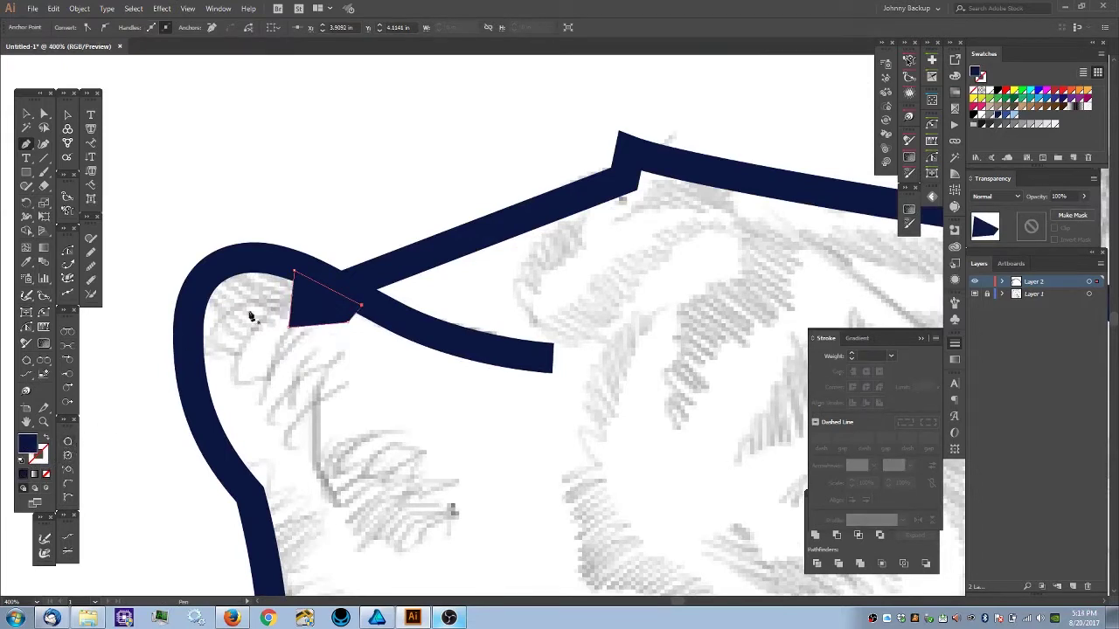
- Fill the small four-sided shape at the near ear with white, select it and cut it to the clipboard
{"action": "left_click", "coordinate": [986, 91]}
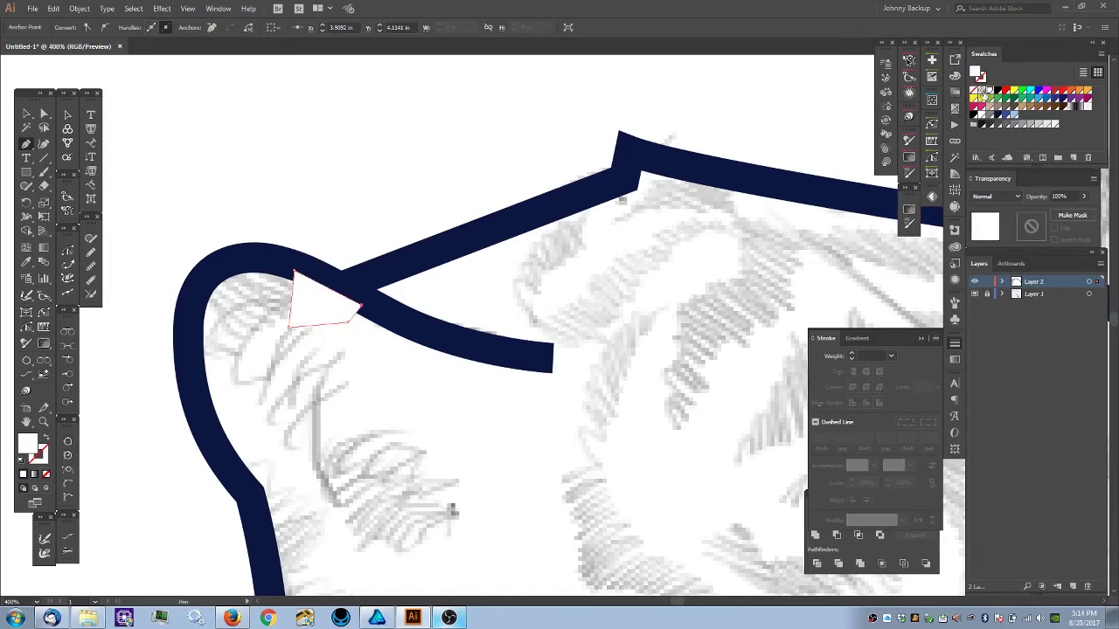
{"action": "key", "text": "v"}
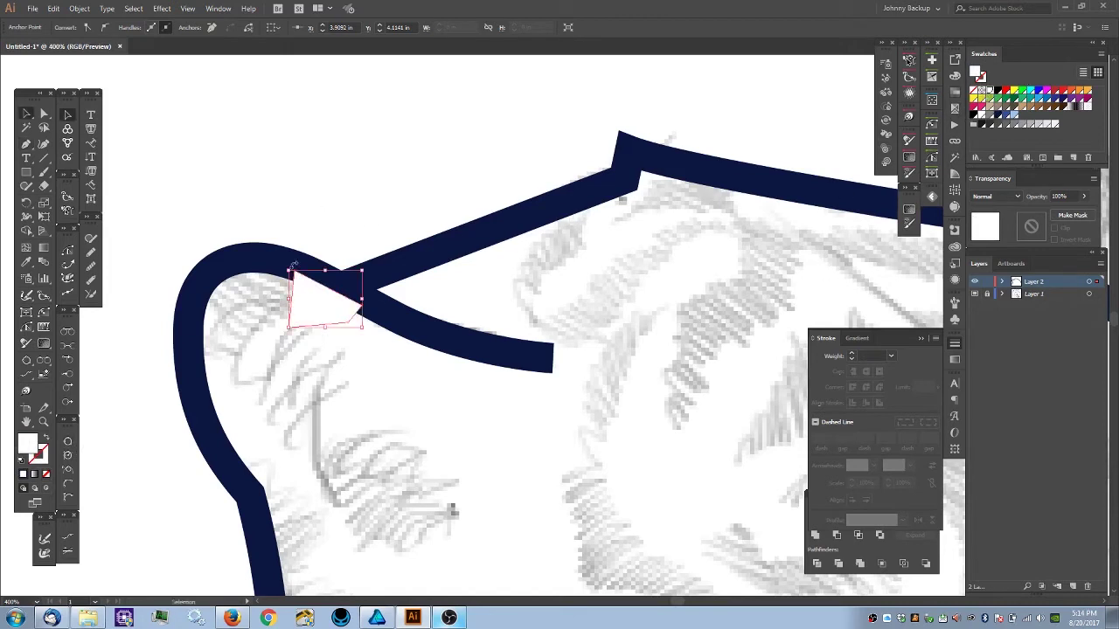
{"action": "left_click", "coordinate": [302, 308]}
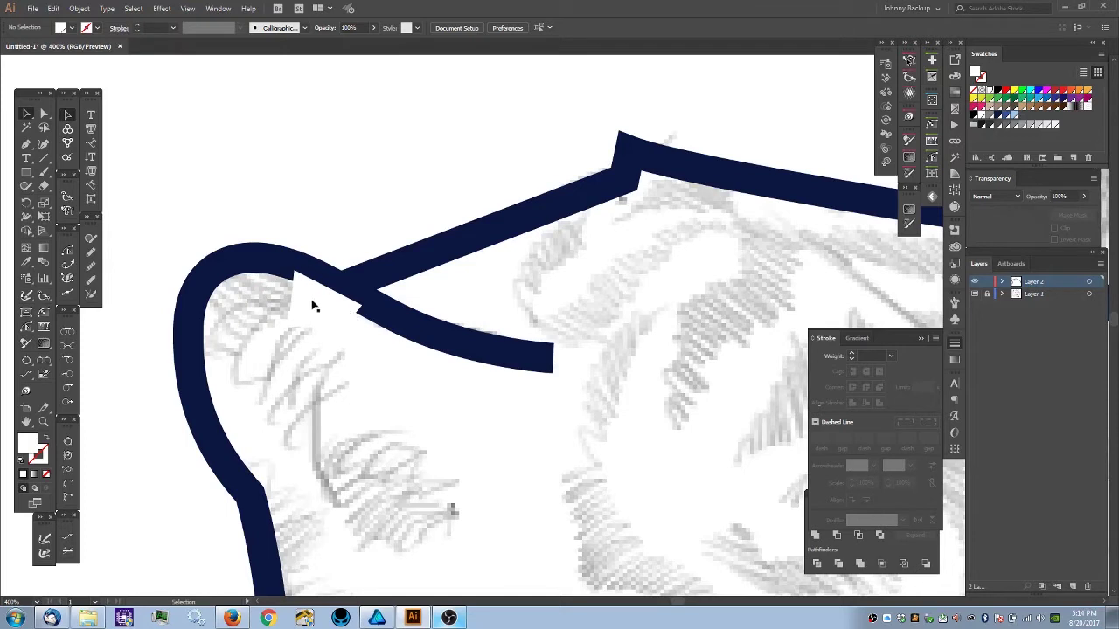
{"action": "left_click", "coordinate": [315, 306]}
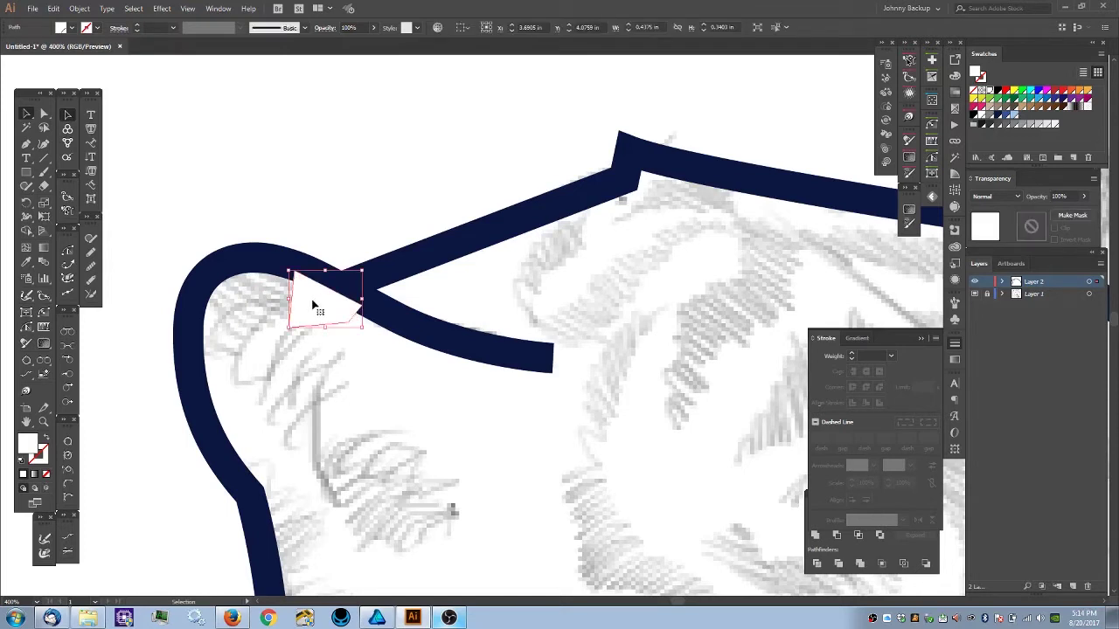
{"action": "key", "text": "a"}
{"action": "key", "text": "Delete"}
{"action": "key", "text": "v"}
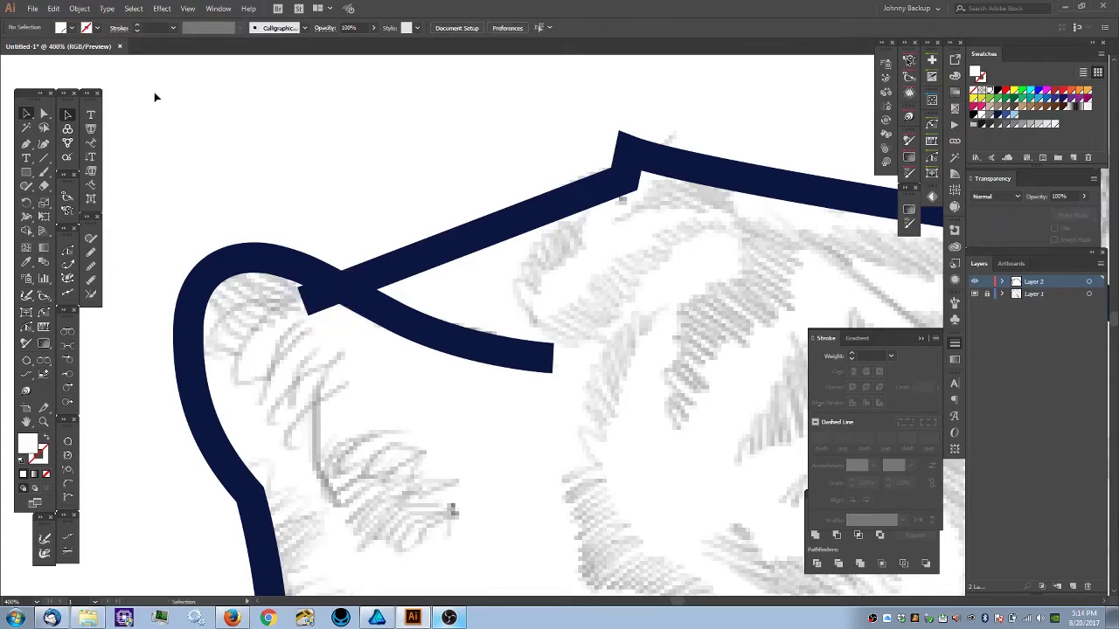
- Select the head outline path, paste the white shape directly in front of it to mask the stroke end beneath the ear path, and deselect
{"action": "left_click", "coordinate": [56, 9]}
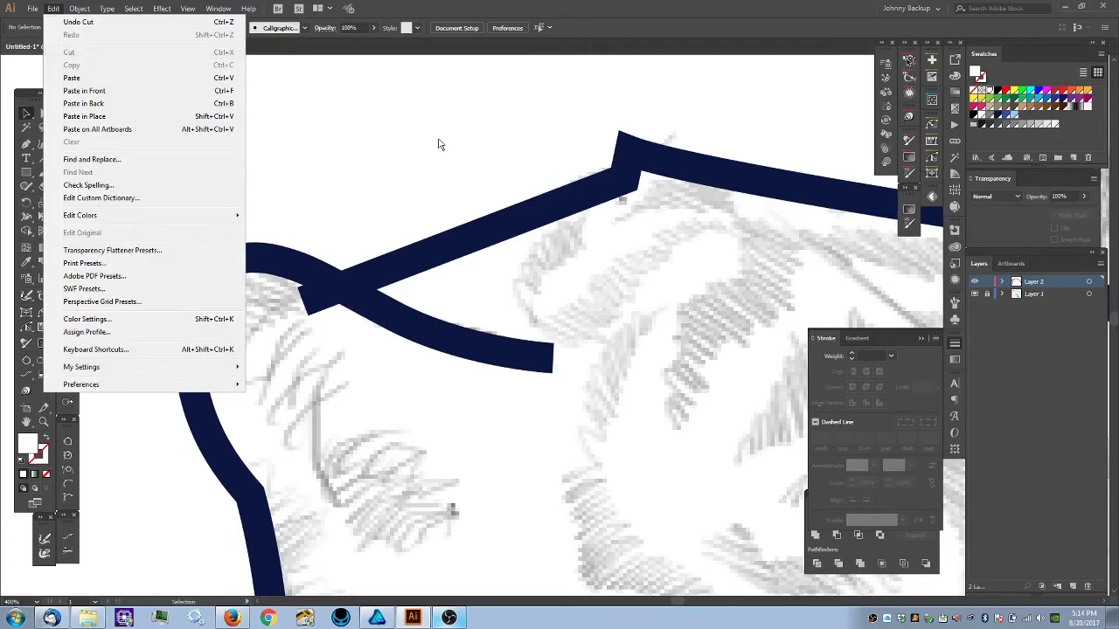
{"action": "left_click", "coordinate": [356, 137]}
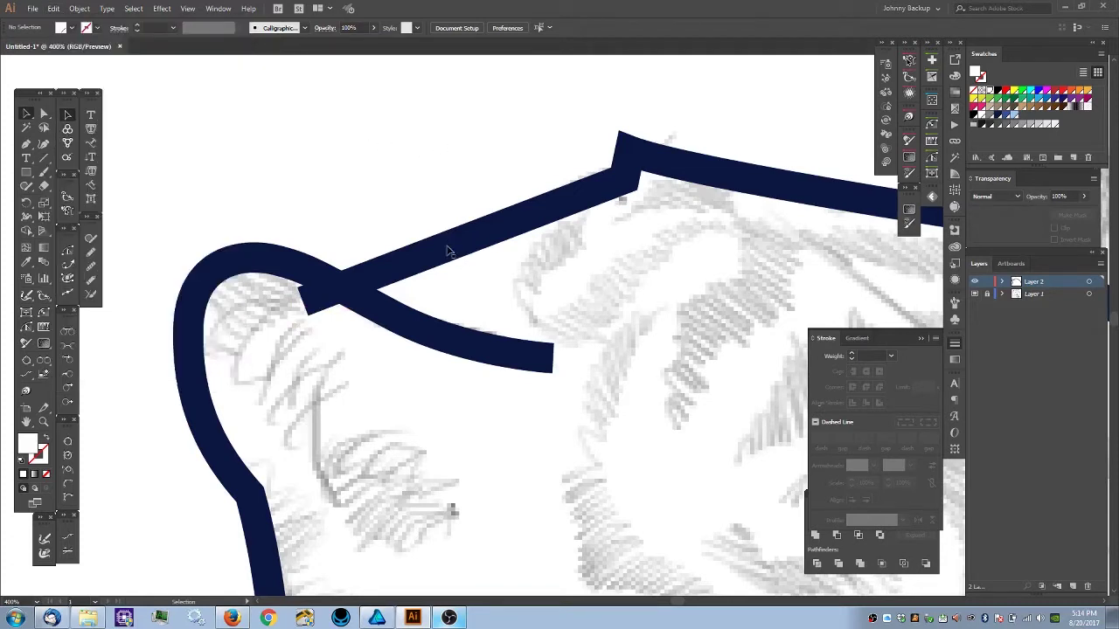
{"action": "left_click", "coordinate": [447, 251]}
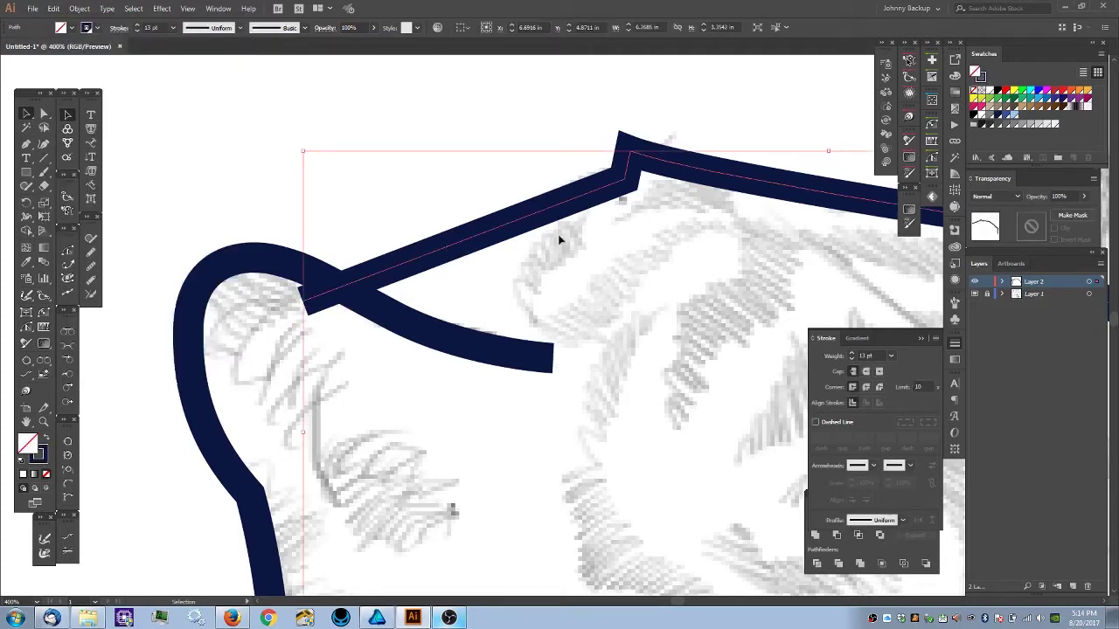
{"action": "left_click", "coordinate": [1004, 283]}
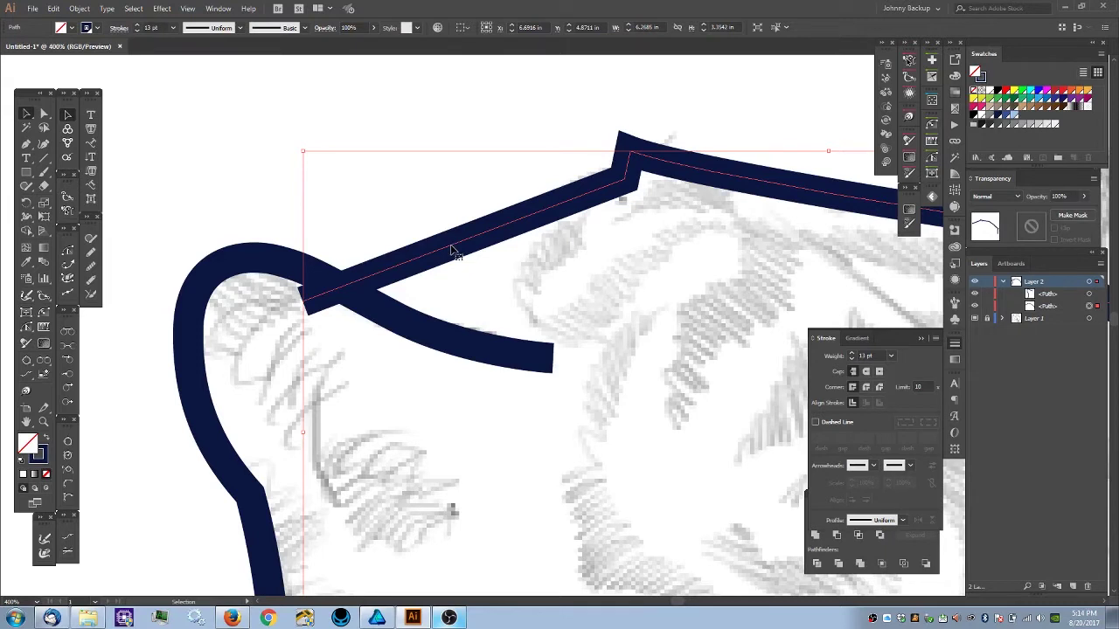
{"action": "left_click", "coordinate": [53, 9]}
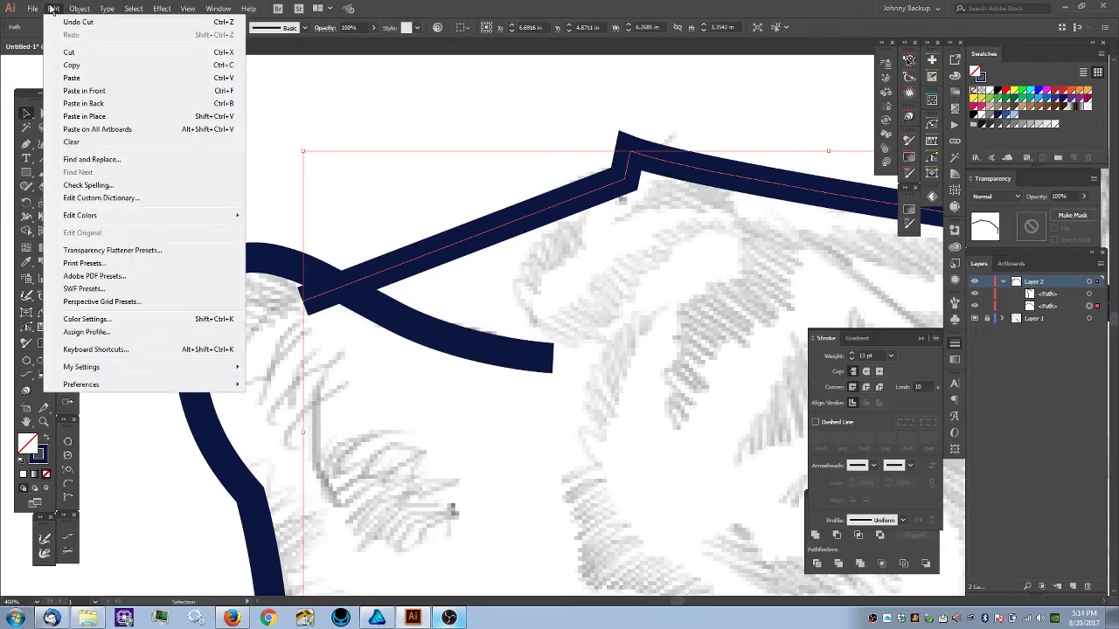
{"action": "left_click", "coordinate": [225, 91]}
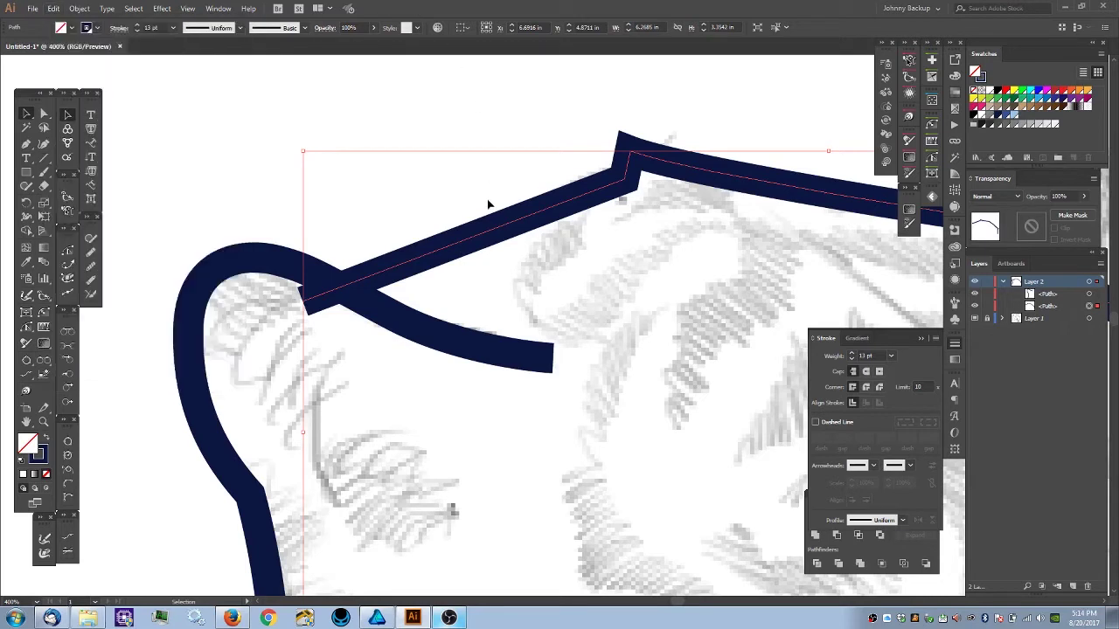
{"action": "key", "text": "a"}
{"action": "left_click", "coordinate": [476, 231]}
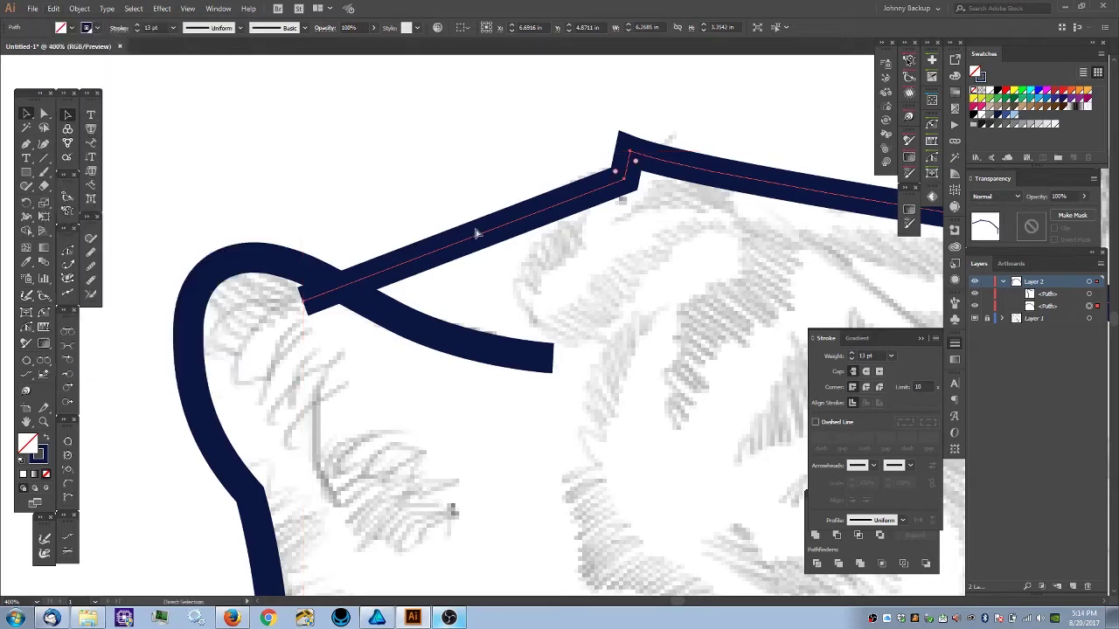
{"action": "key", "text": "ctrl+f"}
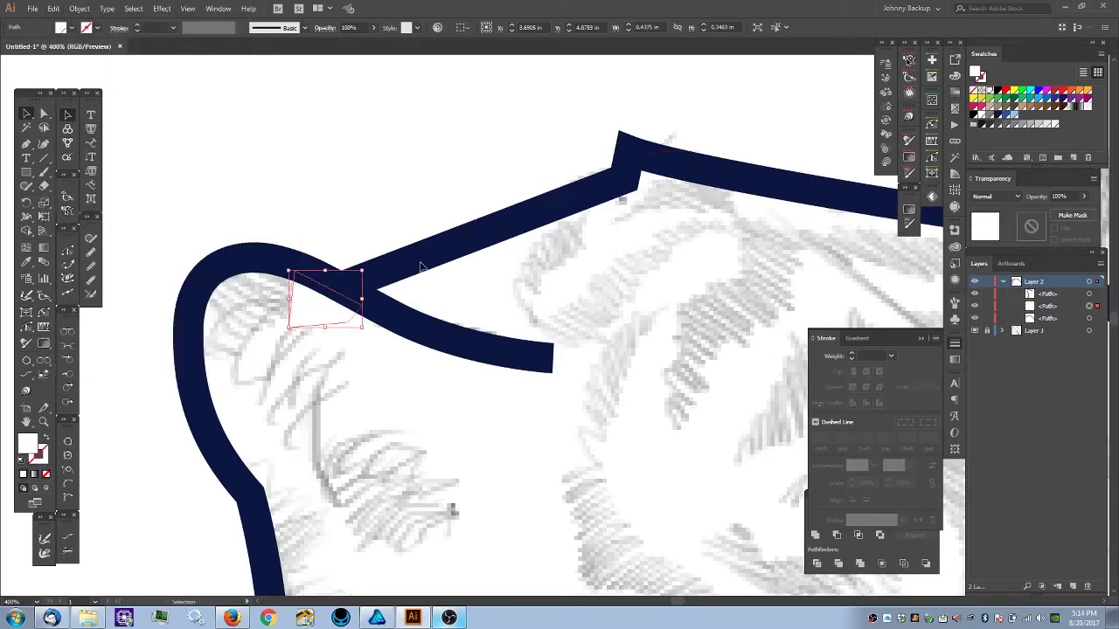
{"action": "left_click", "coordinate": [242, 261]}
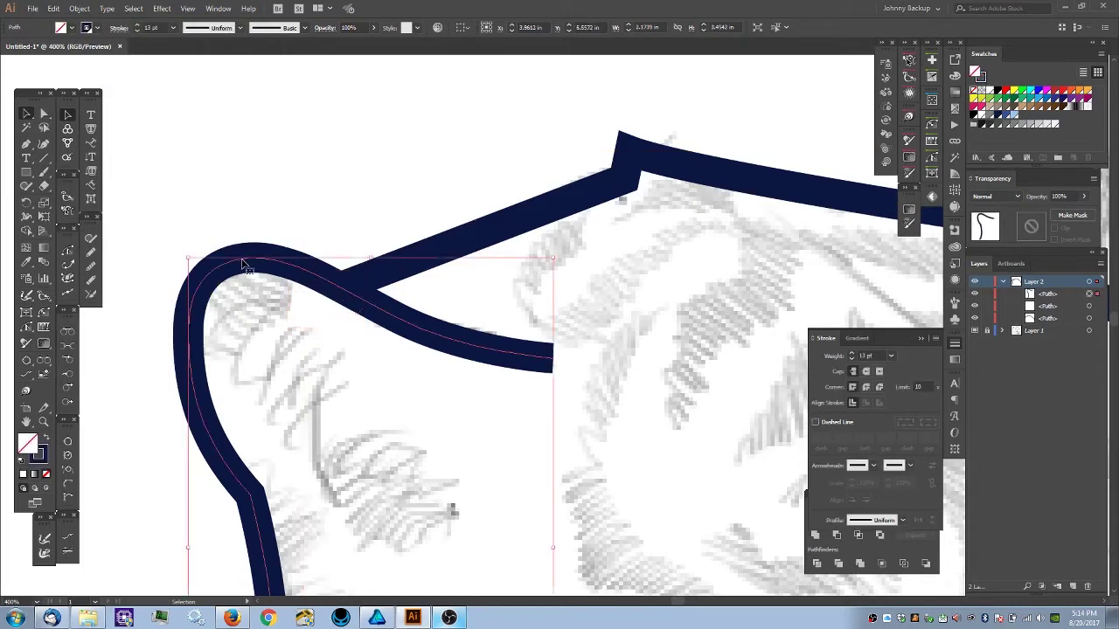
{"action": "left_click", "coordinate": [387, 242]}
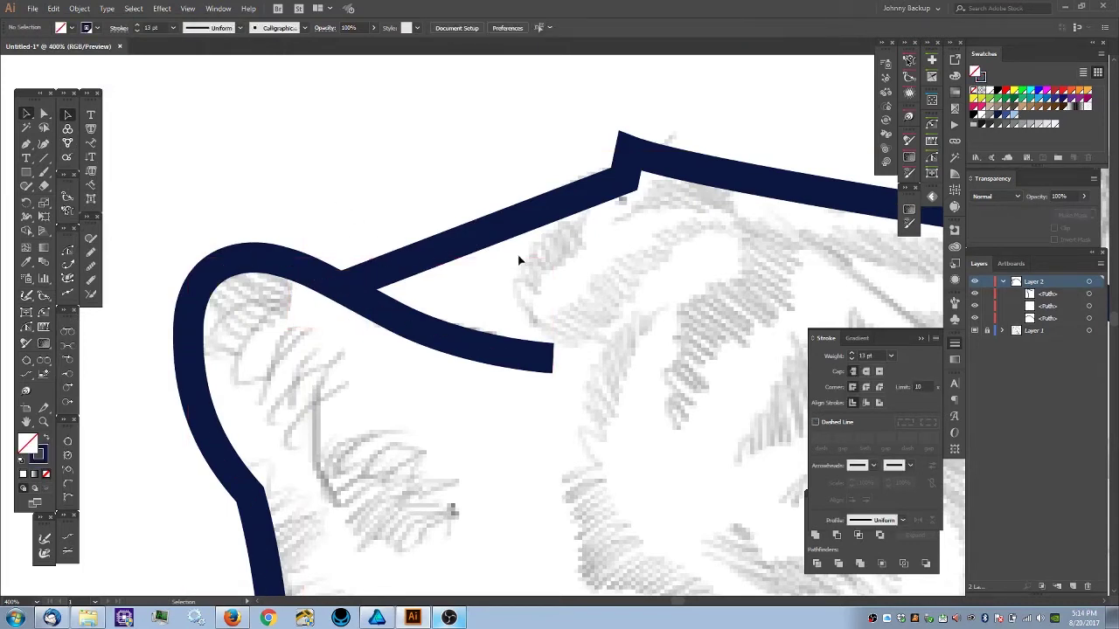
- Continue the near ear's Pen path from the cheek fur tuft along the cheek to its lower tip, and remove the end anchor's outgoing handle
{"action": "scroll", "coordinate": [347, 214], "scroll_direction": "down", "scroll_amount": 1}
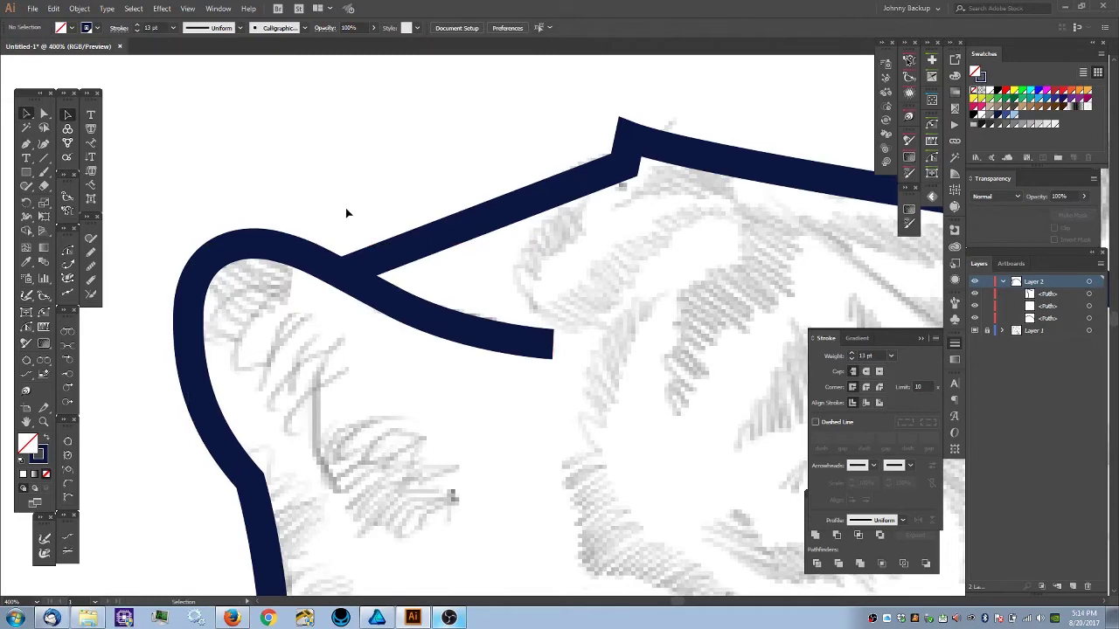
{"action": "scroll", "coordinate": [347, 213], "scroll_direction": "down", "scroll_amount": 1}
{"action": "left_click_drag", "start_coordinate": [373, 201], "coordinate": [318, 140]}
{"action": "scroll", "coordinate": [303, 148], "scroll_direction": "down", "scroll_amount": 1}
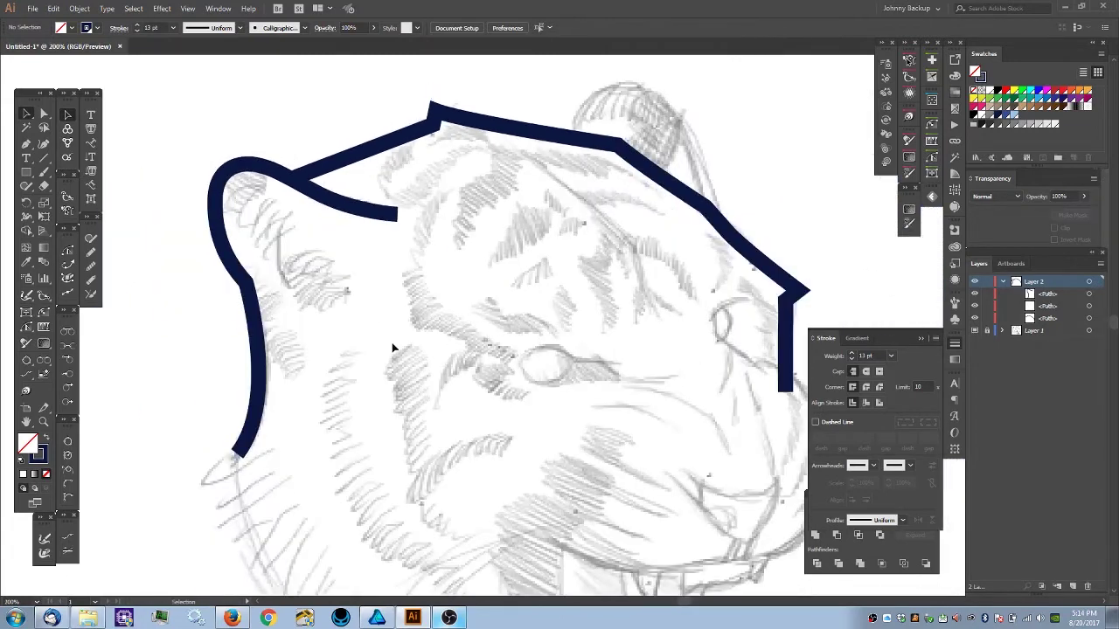
{"action": "mouse_move", "coordinate": [330, 285]}
{"action": "left_mouse_down"}
{"action": "mouse_move", "coordinate": [362, 316]}
{"action": "mouse_move", "coordinate": [314, 279]}
{"action": "mouse_move", "coordinate": [332, 281]}
{"action": "left_mouse_up"}
{"action": "mouse_move", "coordinate": [383, 480]}
{"action": "left_mouse_down"}
{"action": "mouse_move", "coordinate": [427, 442]}
{"action": "mouse_move", "coordinate": [415, 392]}
{"action": "mouse_move", "coordinate": [349, 302]}
{"action": "mouse_move", "coordinate": [384, 311]}
{"action": "left_mouse_up"}
{"action": "key", "text": "p"}
{"action": "left_click_drag", "start_coordinate": [309, 300], "coordinate": [388, 333]}
{"action": "left_click", "coordinate": [319, 307], "text": "ctrl"}
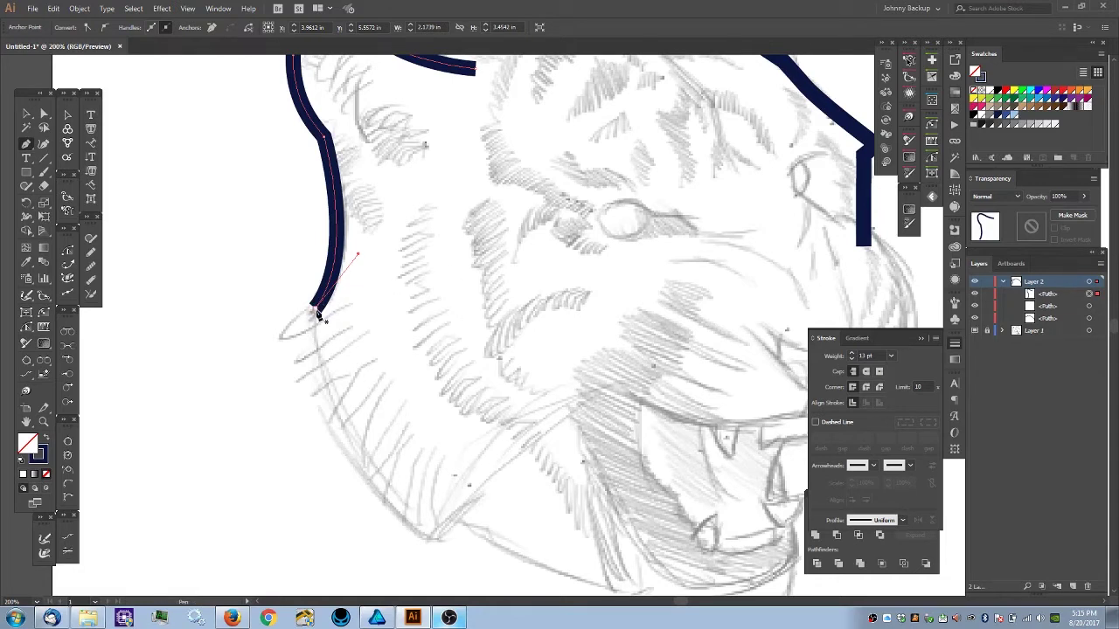
{"action": "left_click_drag", "start_coordinate": [348, 359], "coordinate": [342, 332]}
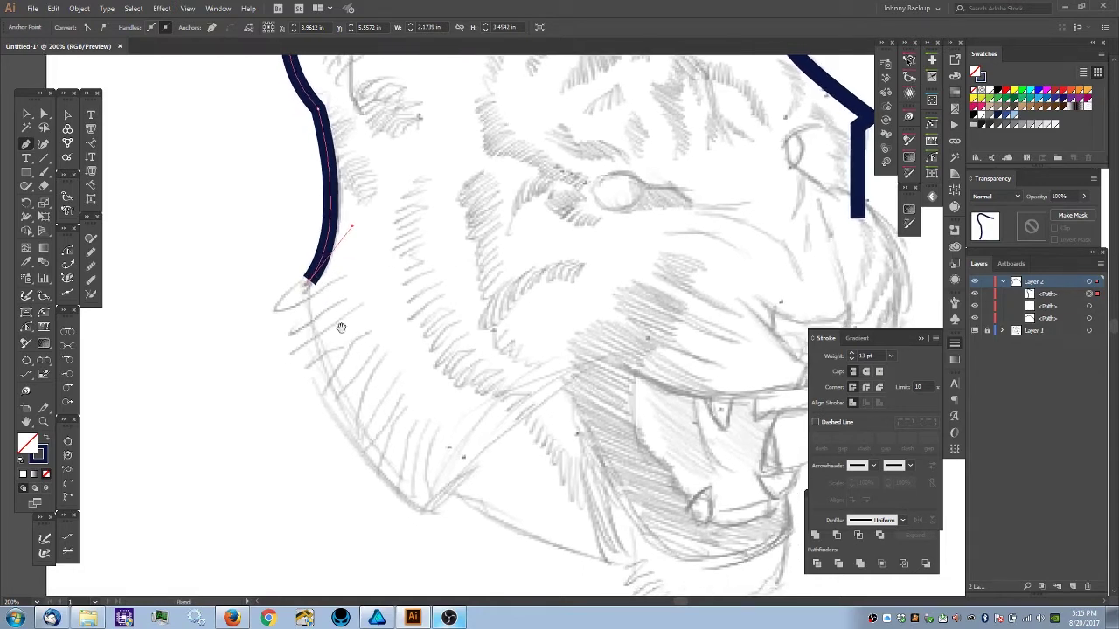
{"action": "left_click", "coordinate": [311, 284]}
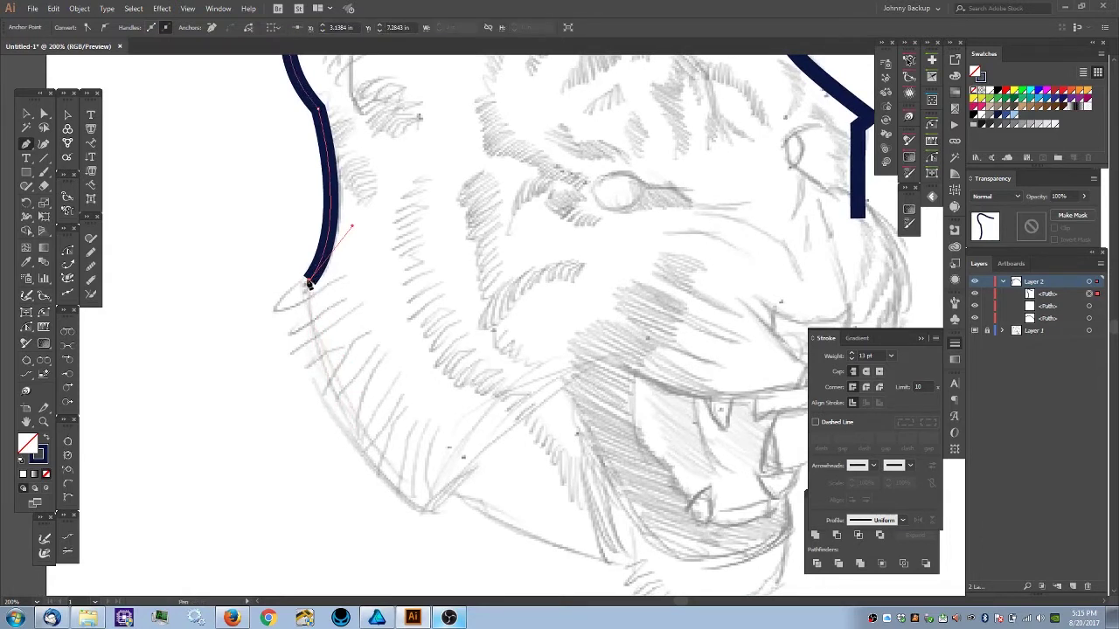
{"action": "left_click_drag", "start_coordinate": [310, 284], "coordinate": [63, 374]}
{"action": "key", "text": "ctrl+minus"}
{"action": "mouse_move", "coordinate": [368, 454]}
{"action": "left_mouse_down"}
{"action": "mouse_move", "coordinate": [452, 507]}
{"action": "mouse_move", "coordinate": [463, 533]}
{"action": "left_mouse_up"}
{"action": "left_click", "coordinate": [368, 454]}
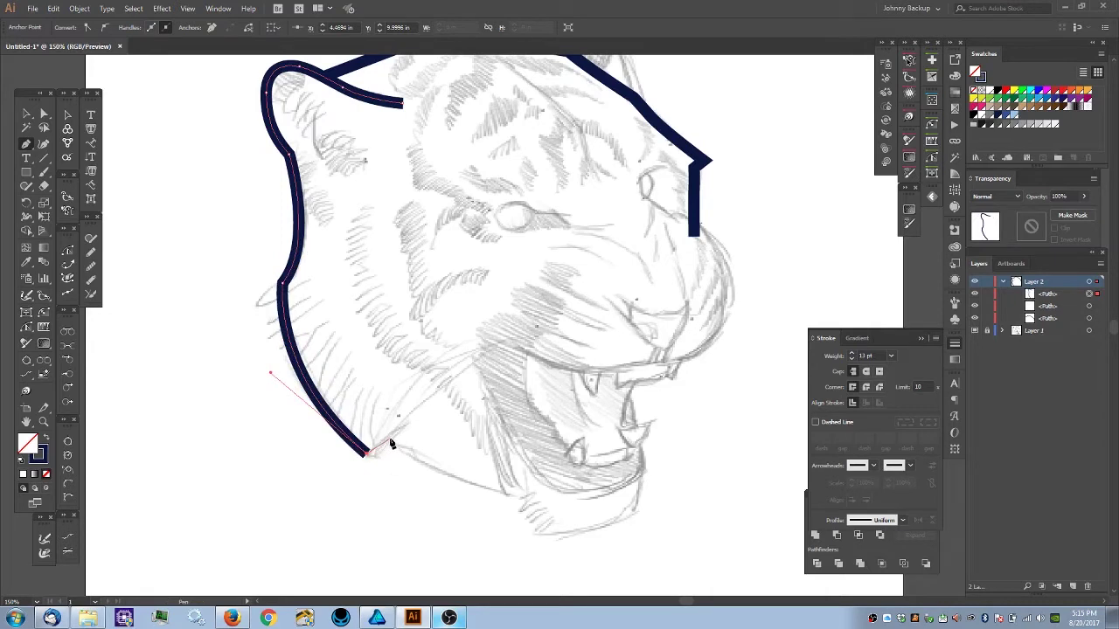
- Extend the cheek path with a short upward corner notch and a curve under the jaw to the chin fur, then deselect
{"action": "left_click_drag", "start_coordinate": [386, 439], "coordinate": [394, 435]}
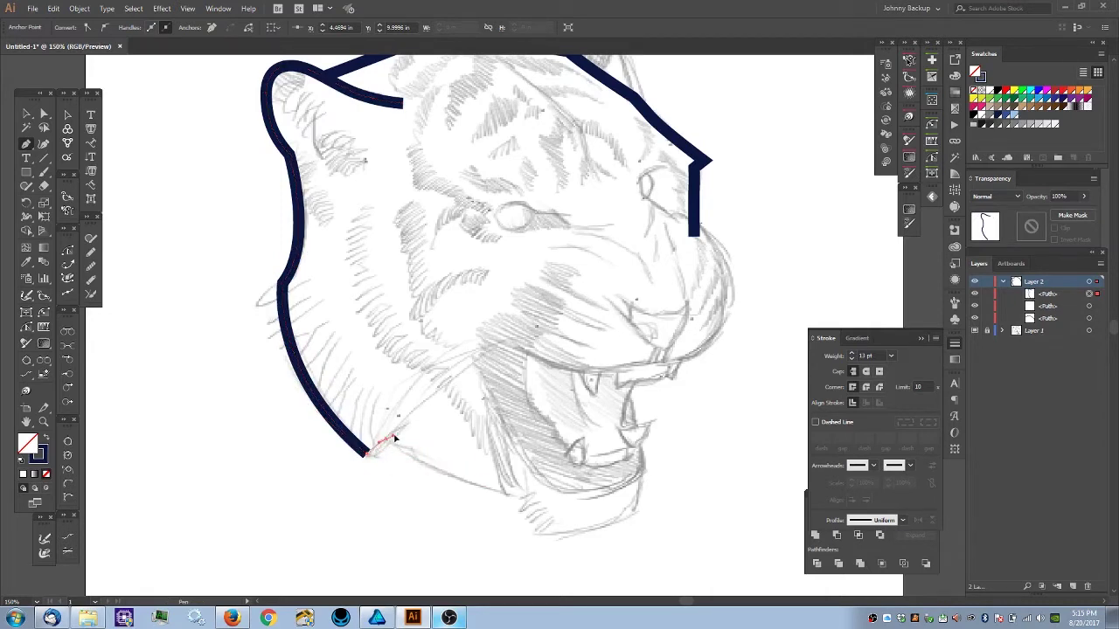
{"action": "left_click", "coordinate": [385, 441]}
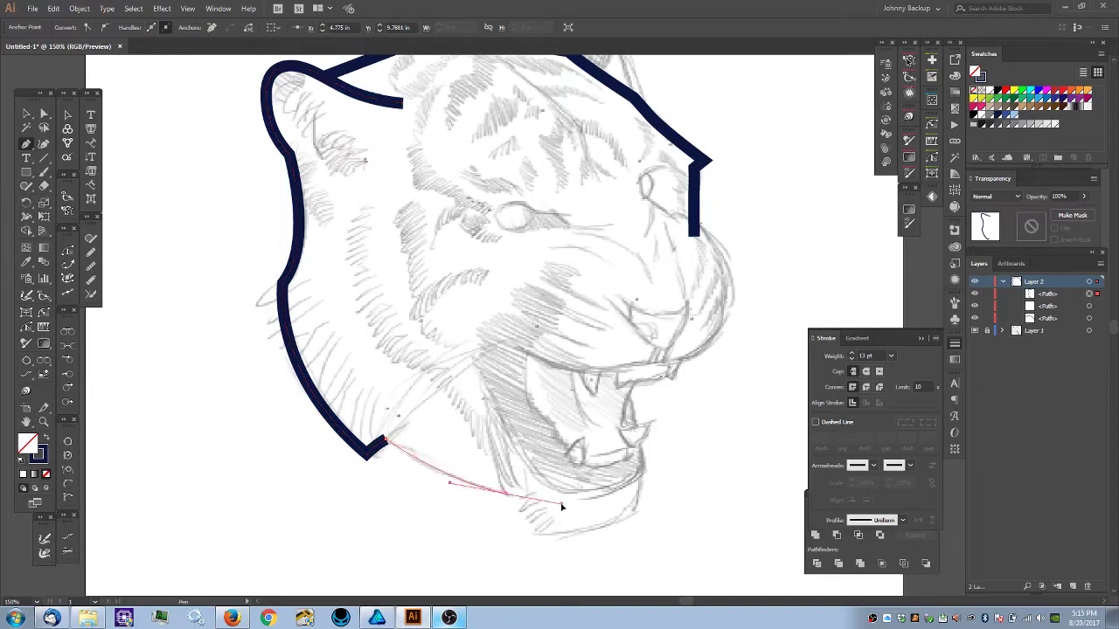
{"action": "left_click_drag", "start_coordinate": [505, 495], "coordinate": [561, 503]}
{"action": "left_click", "coordinate": [505, 495]}
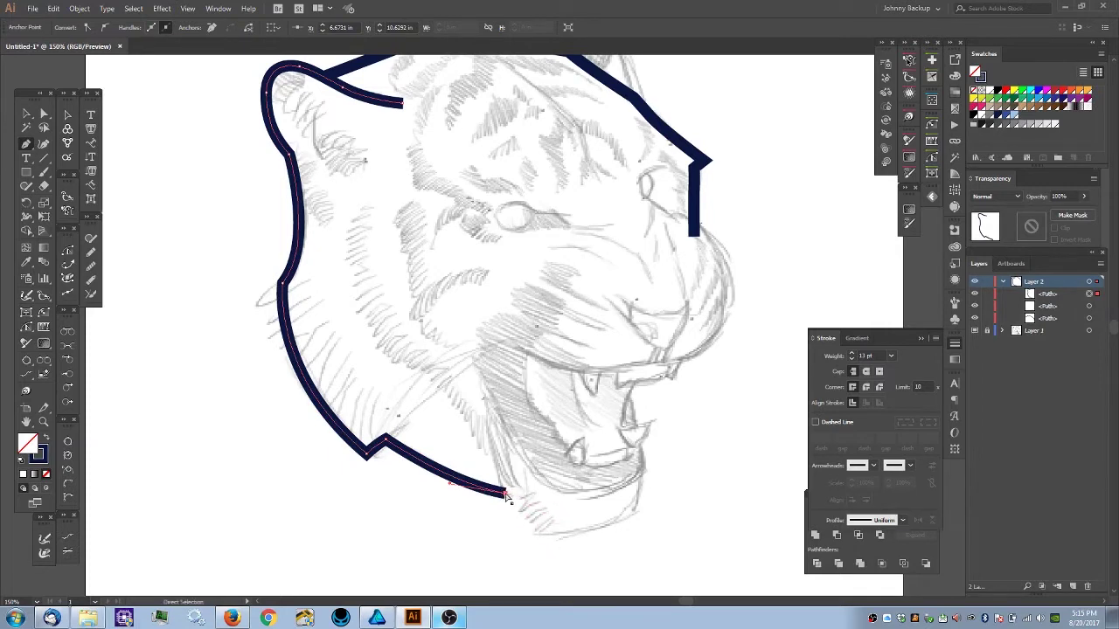
{"action": "left_click", "coordinate": [523, 499], "text": "ctrl"}
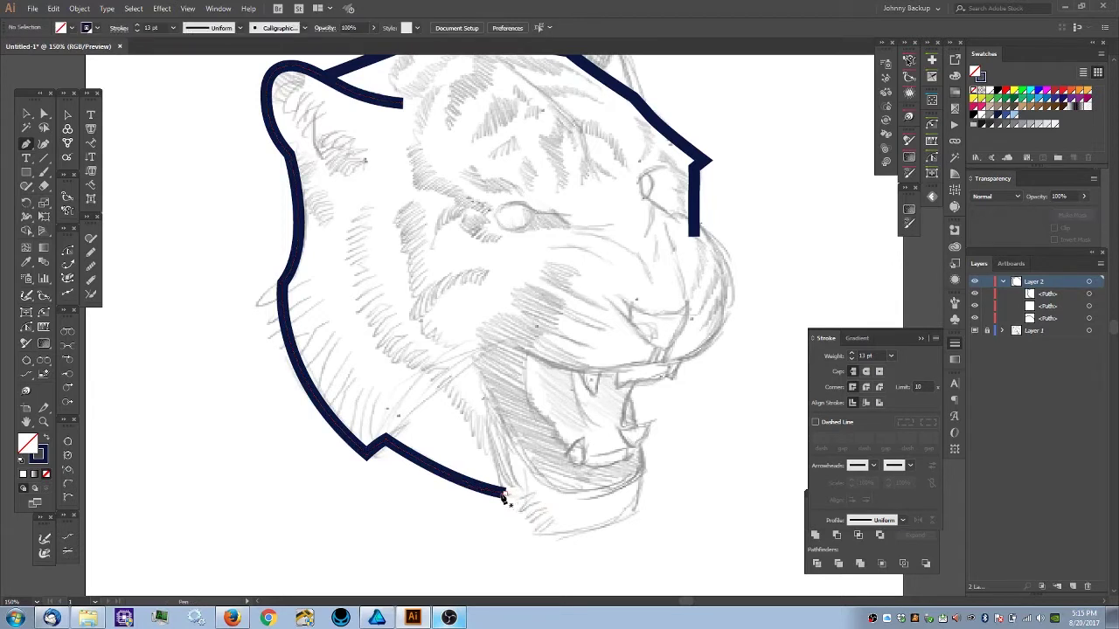
{"action": "left_click", "coordinate": [481, 495], "text": "ctrl"}
{"action": "mouse_move", "coordinate": [512, 486]}
{"action": "left_mouse_down"}
{"action": "mouse_move", "coordinate": [519, 507]}
{"action": "mouse_move", "coordinate": [600, 502]}
{"action": "left_mouse_up"}
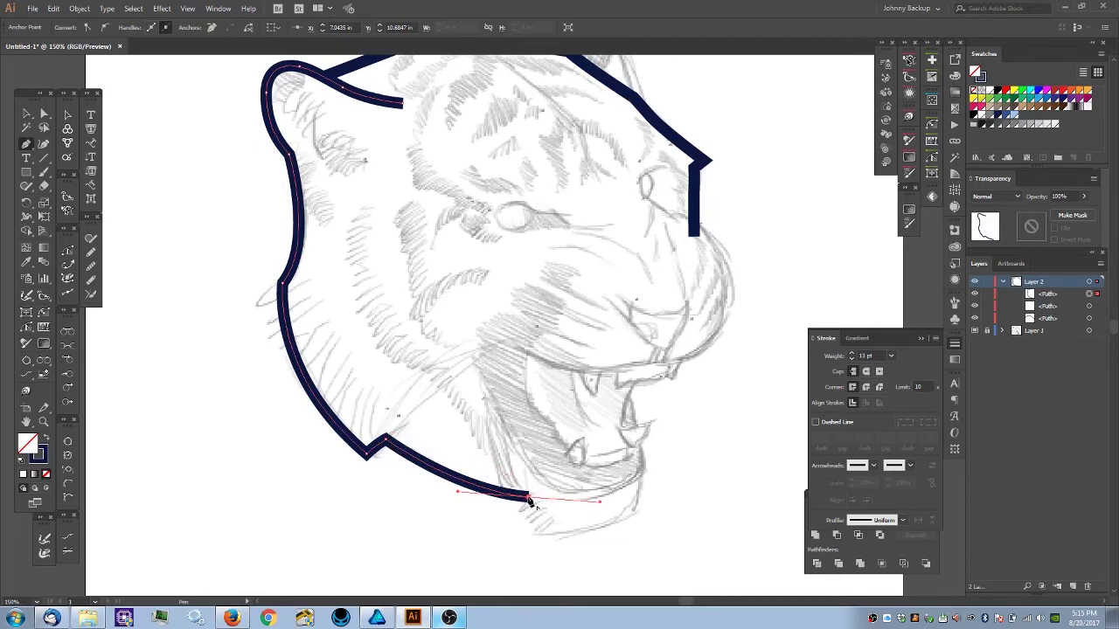
{"action": "left_click", "coordinate": [437, 522], "text": "ctrl"}
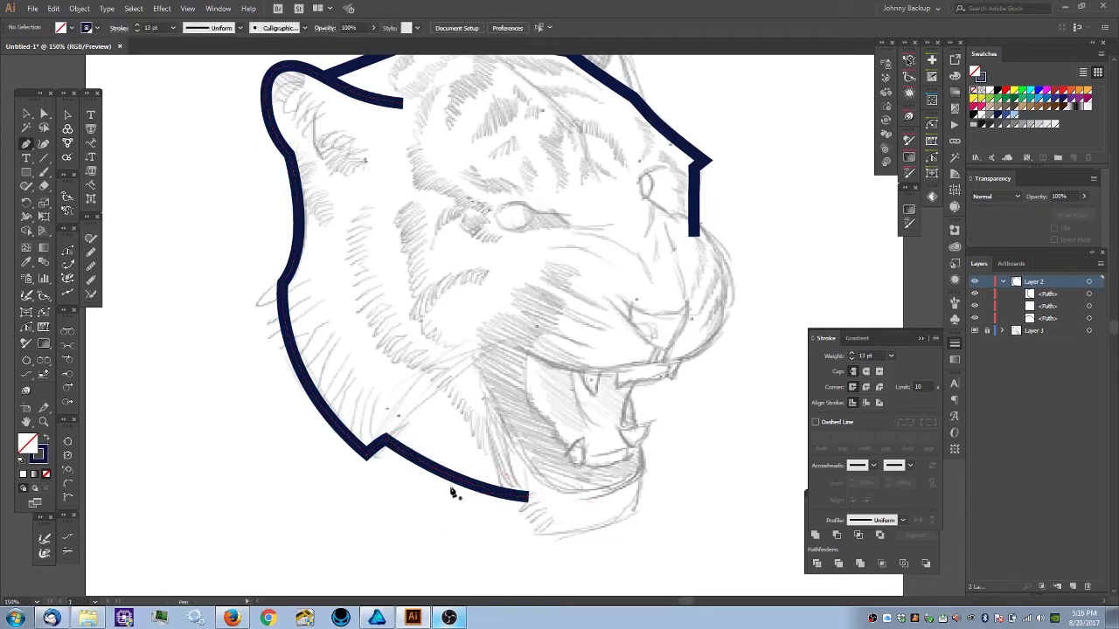
- Trace a new navy 13 pt Pen path from beside the mouth corner, around the chin and up to the lower front teeth, then deselect
{"action": "key", "text": "ctrl+minus"}
{"action": "key", "text": "ctrl+plus"}
{"action": "left_click_drag", "start_coordinate": [549, 391], "coordinate": [468, 369]}
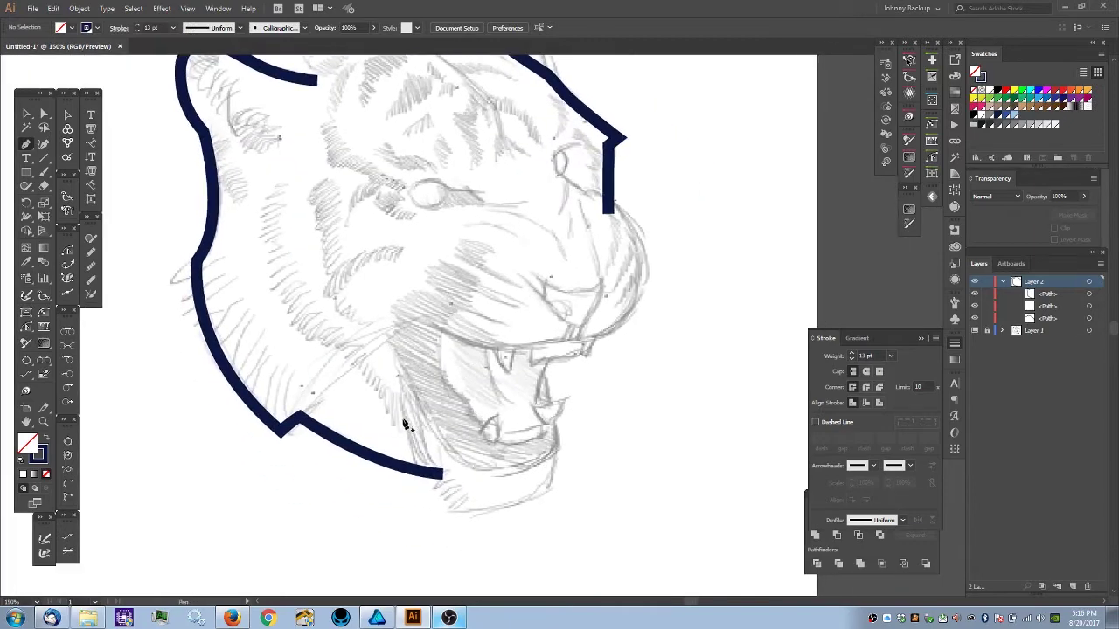
{"action": "left_click", "coordinate": [402, 417]}
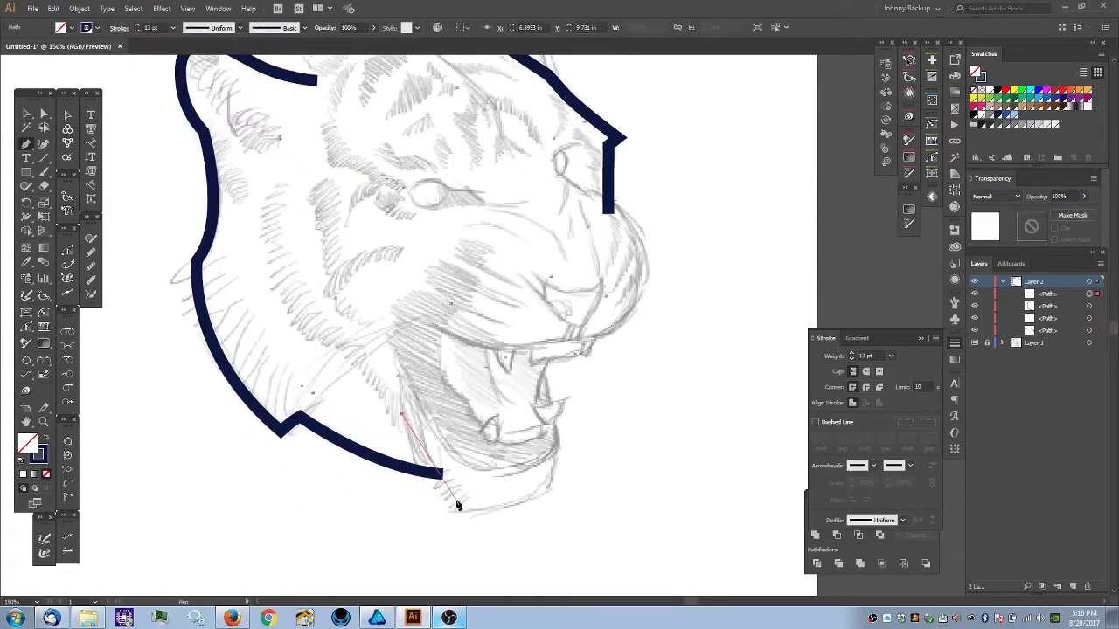
{"action": "left_click_drag", "start_coordinate": [451, 512], "coordinate": [488, 535]}
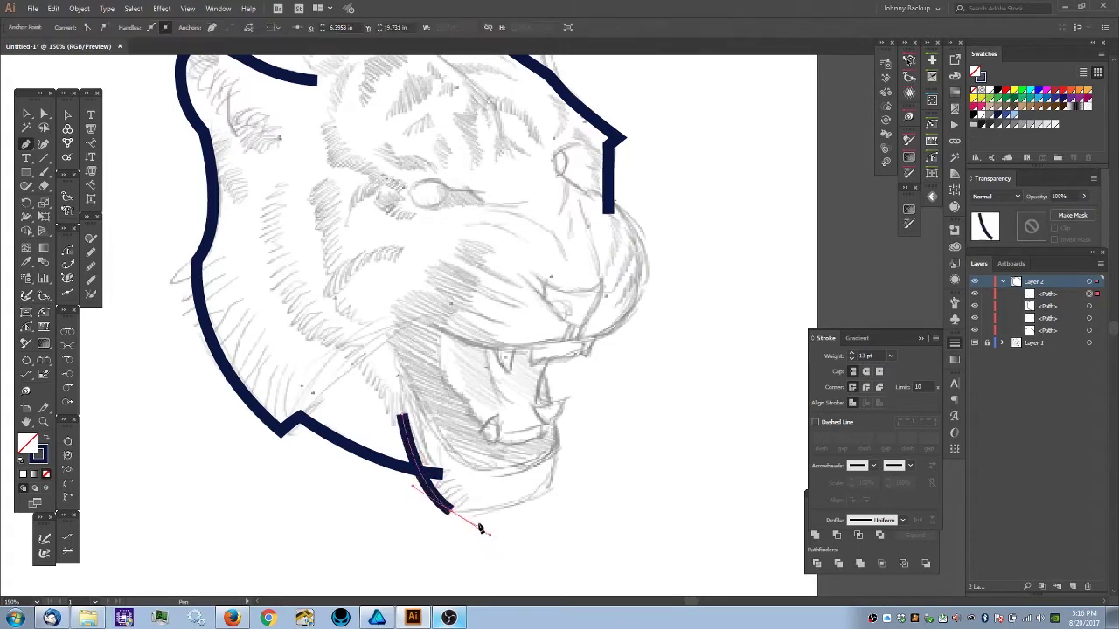
{"action": "left_click", "coordinate": [451, 515]}
{"action": "left_click_drag", "start_coordinate": [548, 495], "coordinate": [588, 470]}
{"action": "left_click", "coordinate": [549, 495]}
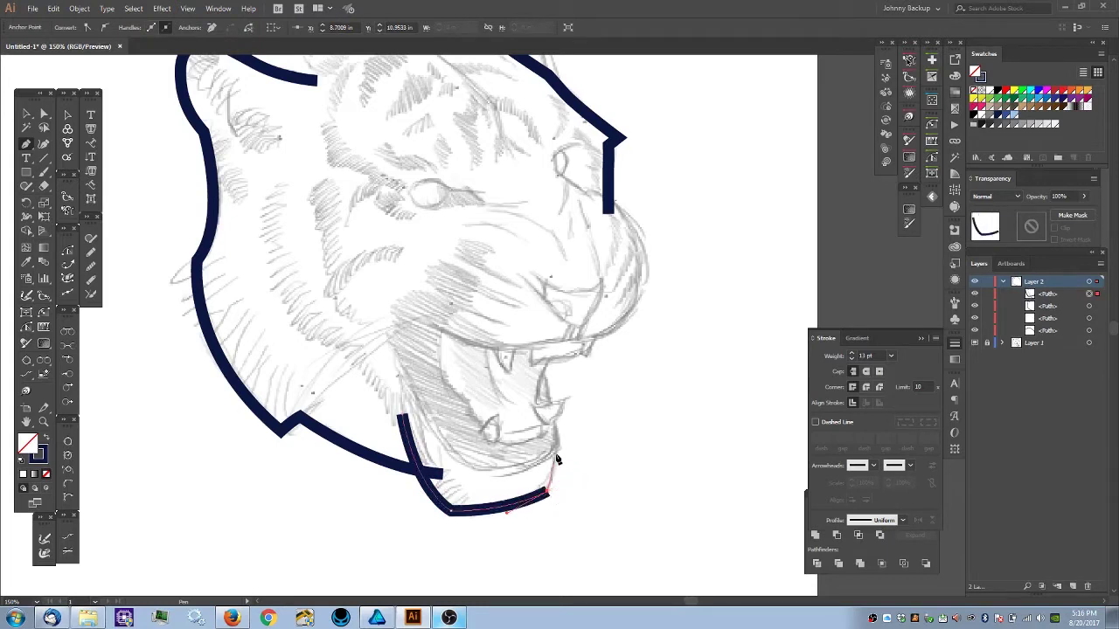
{"action": "left_click_drag", "start_coordinate": [557, 440], "coordinate": [556, 408]}
{"action": "left_click", "coordinate": [582, 447], "text": "ctrl"}
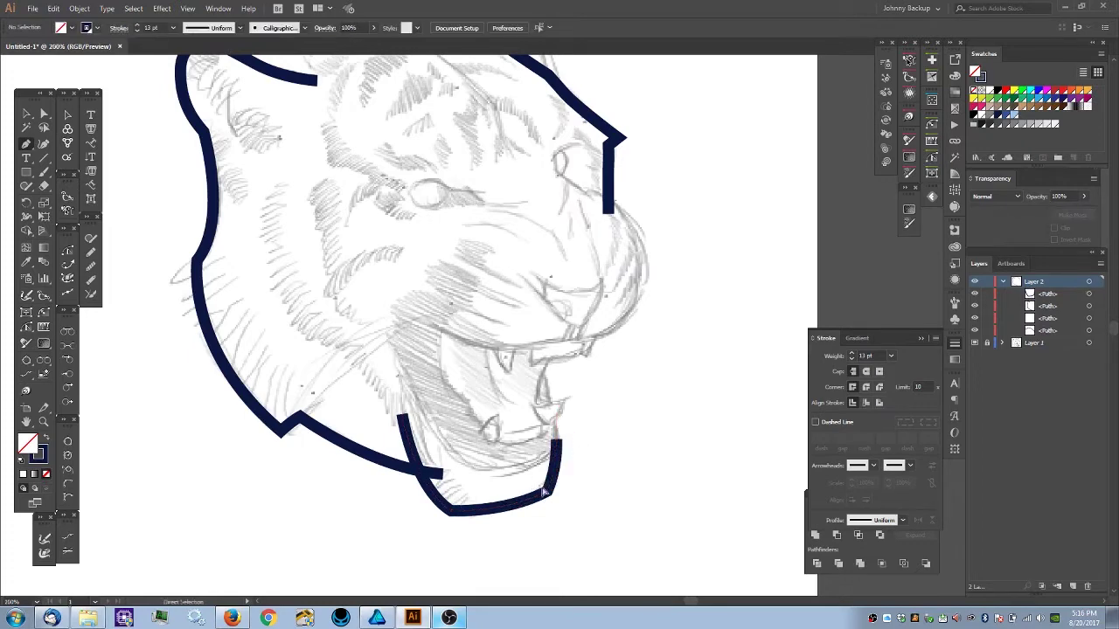
- Round the chin path's lower front corner with its live corner control, then deselect the path
{"action": "key", "text": "ctrl+equal"}
{"action": "key", "text": "ctrl+equal"}
{"action": "left_click_drag", "start_coordinate": [574, 569], "coordinate": [591, 379]}
{"action": "left_click_drag", "start_coordinate": [618, 492], "coordinate": [560, 432]}
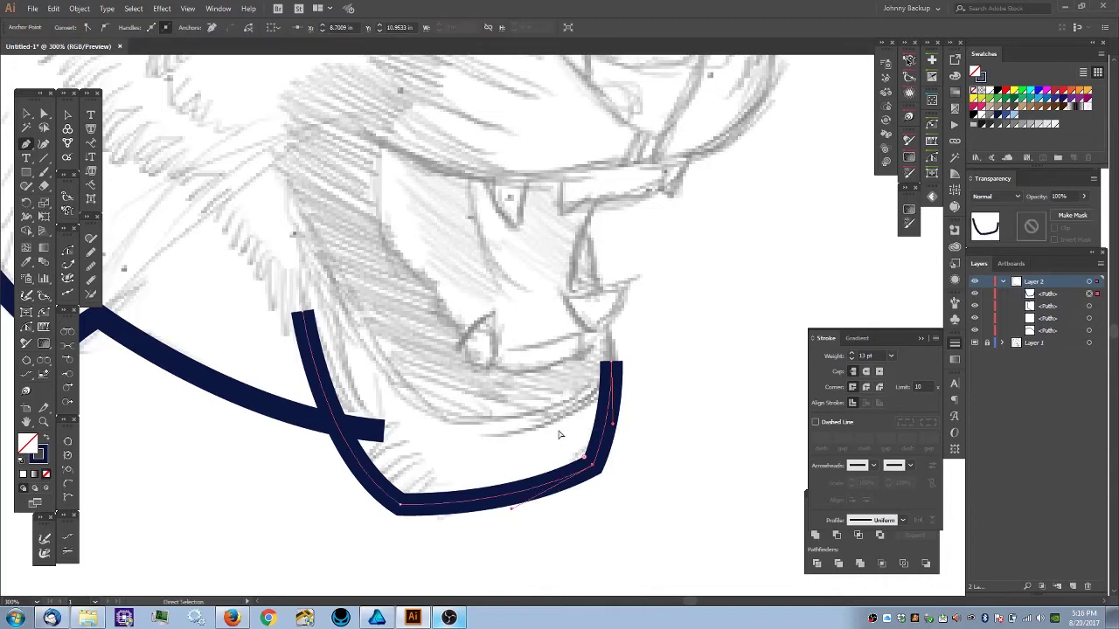
{"action": "left_click", "coordinate": [613, 496], "text": "ctrl"}
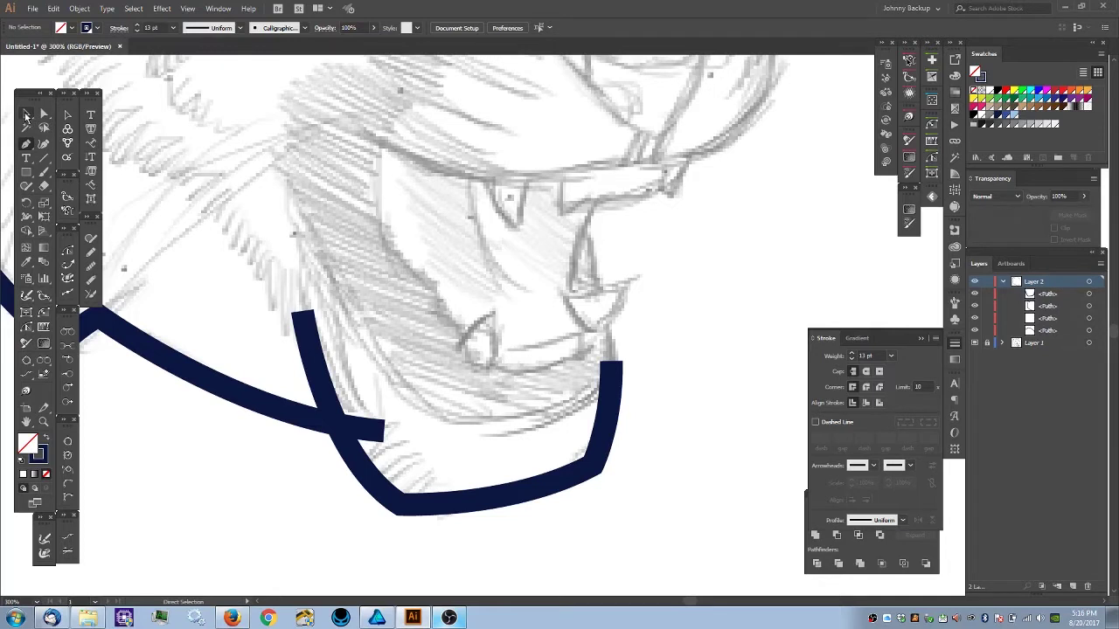
{"action": "left_click", "coordinate": [43, 115]}
{"action": "key", "text": "a"}
{"action": "left_click", "coordinate": [594, 479]}
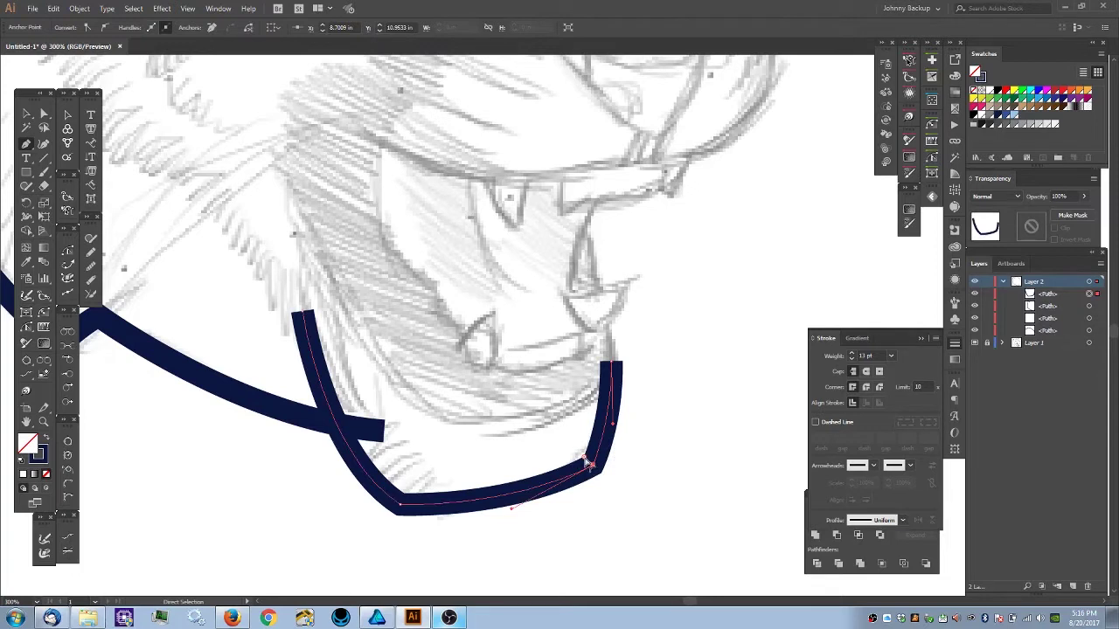
{"action": "left_click_drag", "start_coordinate": [585, 459], "coordinate": [567, 438]}
{"action": "left_click", "coordinate": [552, 428]}
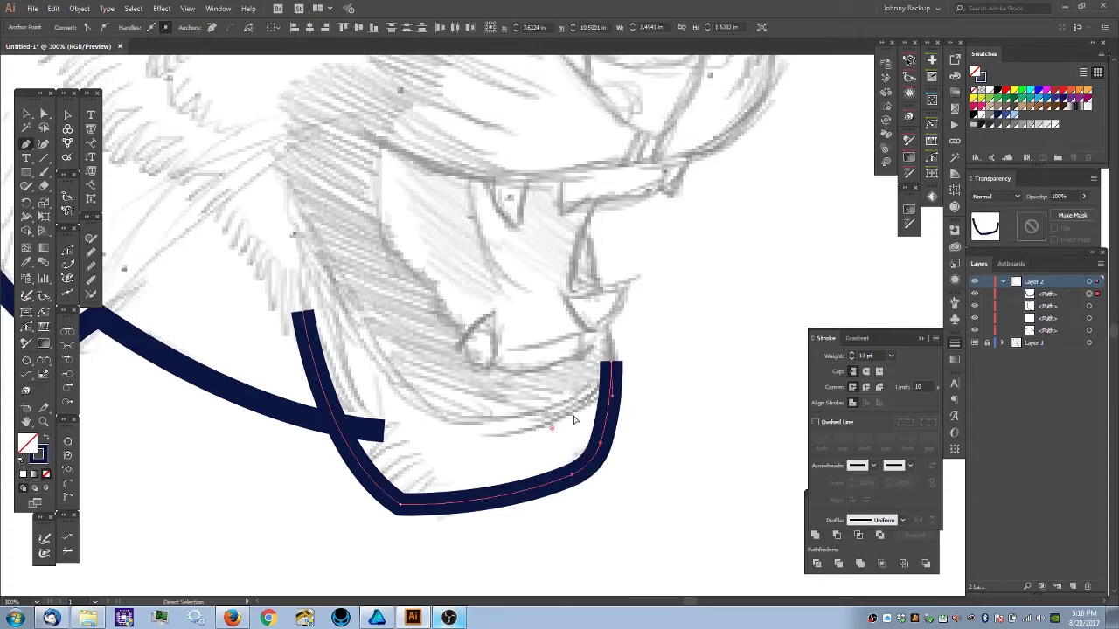
{"action": "left_click", "coordinate": [658, 462], "text": "ctrl"}
- Trace a new navy 13 pt Pen path down the inner edge of the far eye and diagonally toward the muzzle
{"action": "key", "text": "ctrl+minus"}
{"action": "key", "text": "ctrl+minus"}
{"action": "key", "text": "ctrl+minus"}
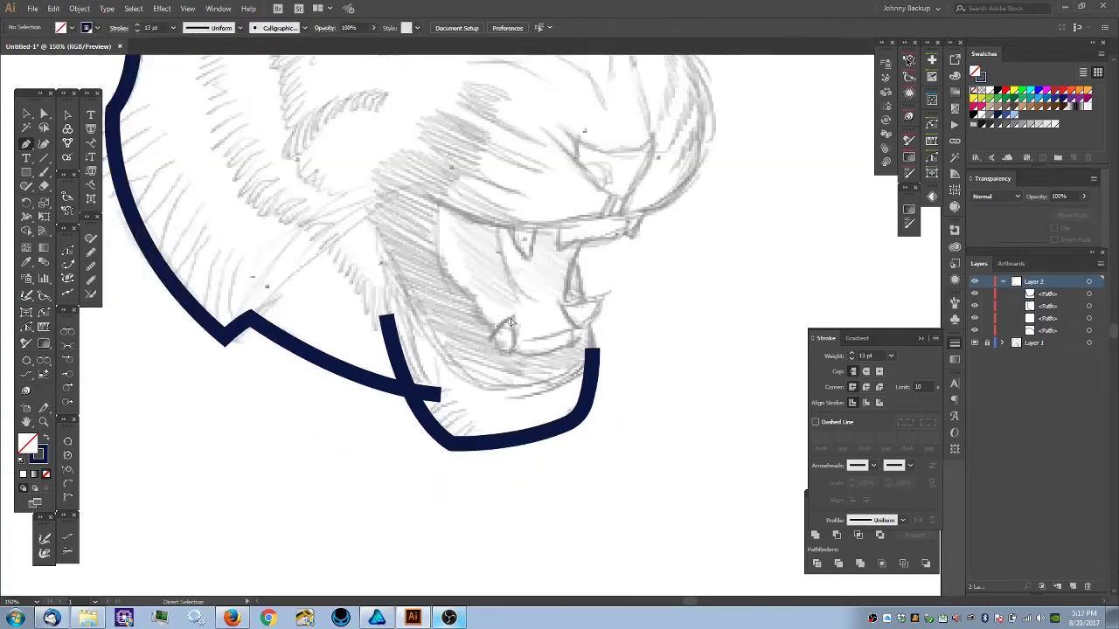
{"action": "key", "text": "ctrl+plus"}
{"action": "key", "text": "p"}
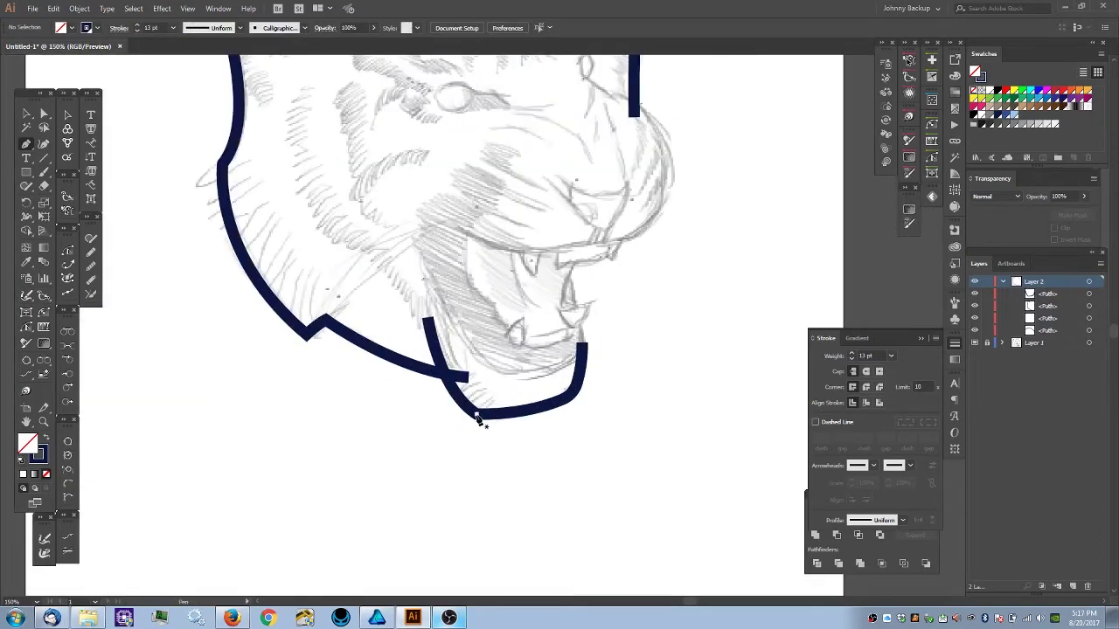
{"action": "key", "text": "space"}
{"action": "left_click_drag", "start_coordinate": [626, 319], "coordinate": [563, 479]}
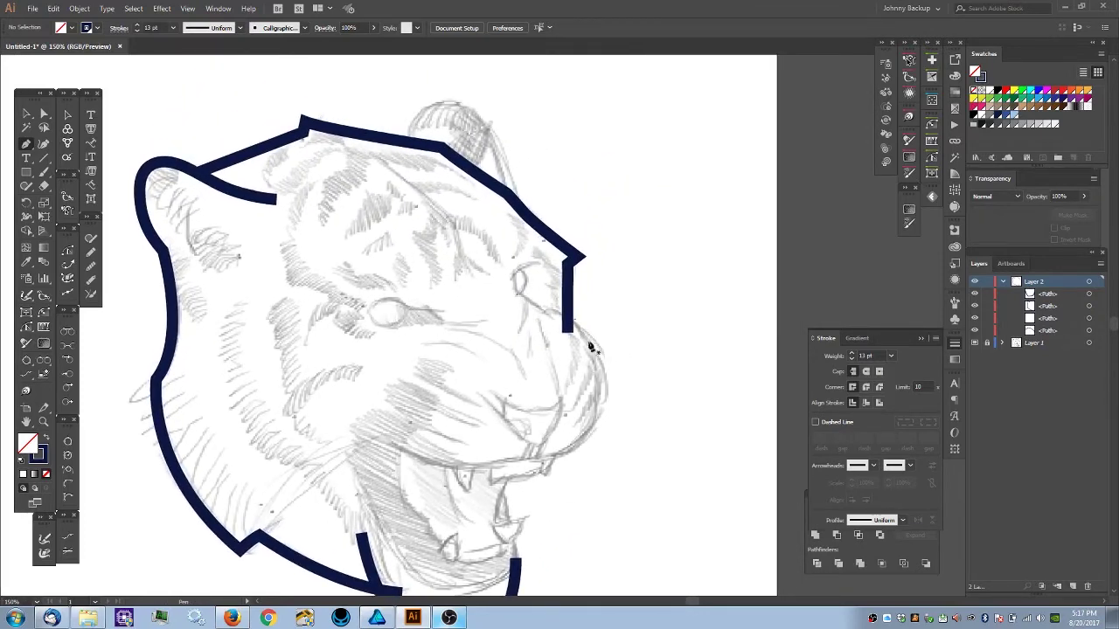
{"action": "scroll", "coordinate": [557, 313], "scroll_direction": "up", "scroll_amount": 1, "text": "alt"}
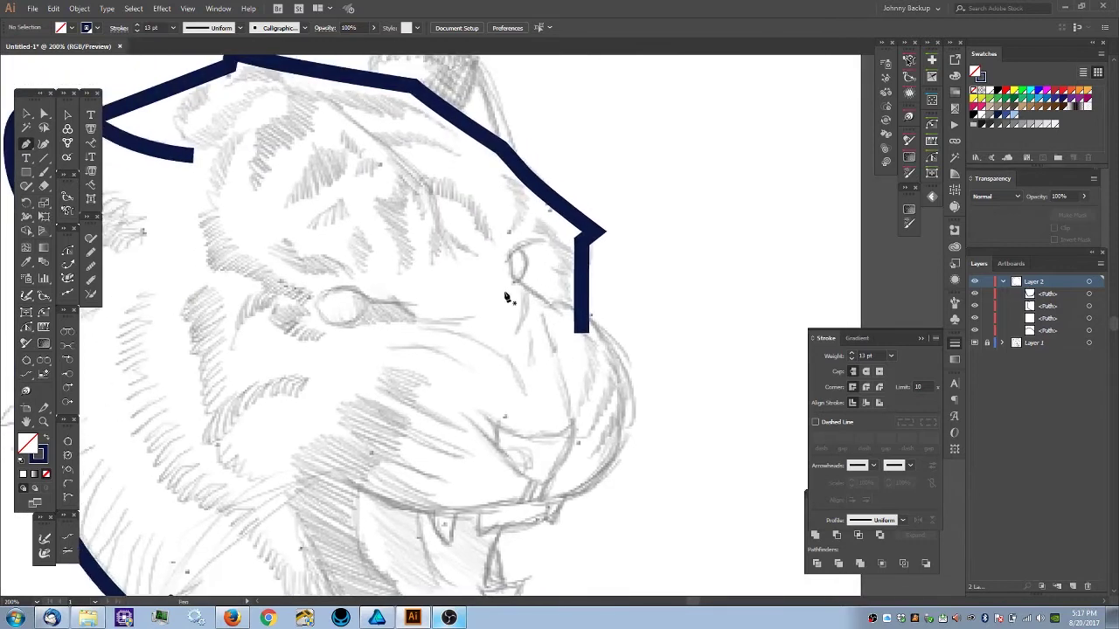
{"action": "left_click", "coordinate": [509, 235]}
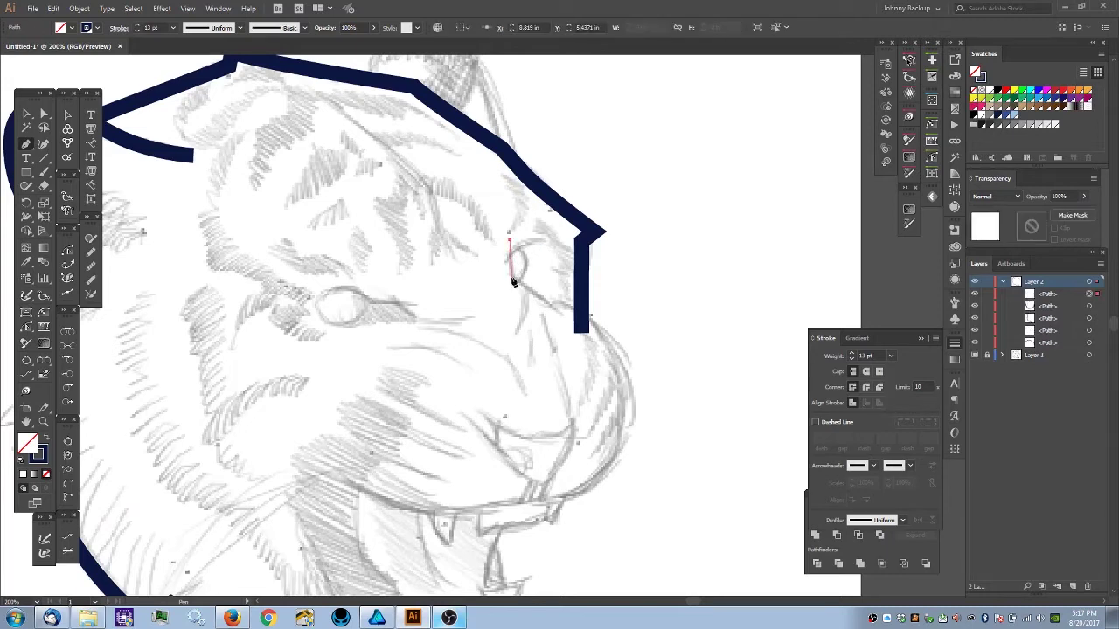
{"action": "left_click", "coordinate": [513, 278]}
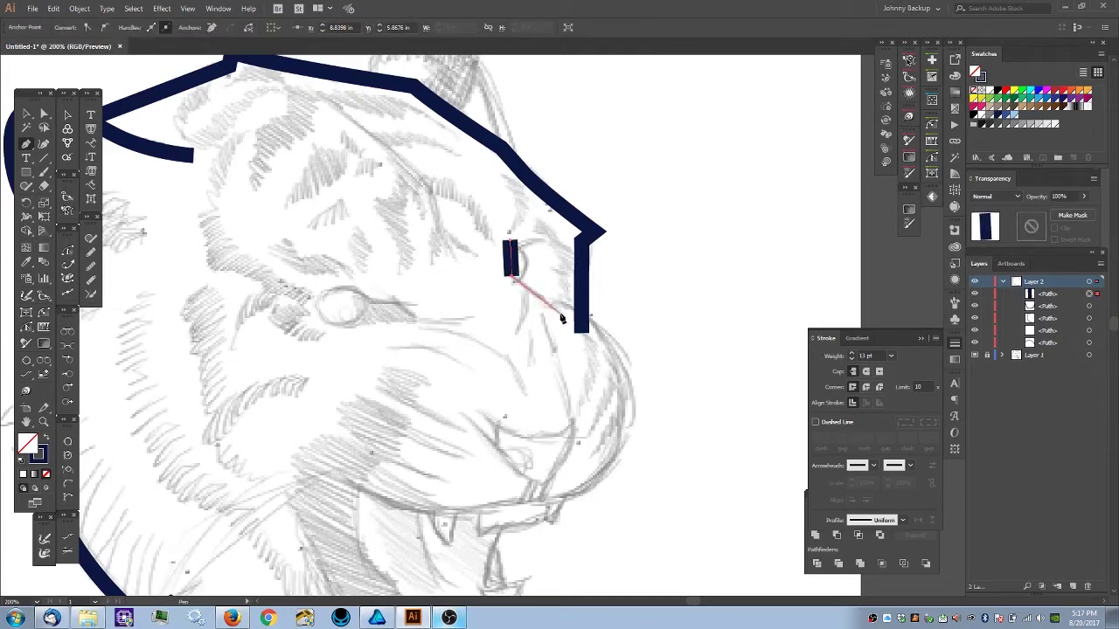
{"action": "left_click", "coordinate": [561, 314]}
{"action": "scroll", "coordinate": [577, 313], "scroll_direction": "up", "scroll_amount": 2}
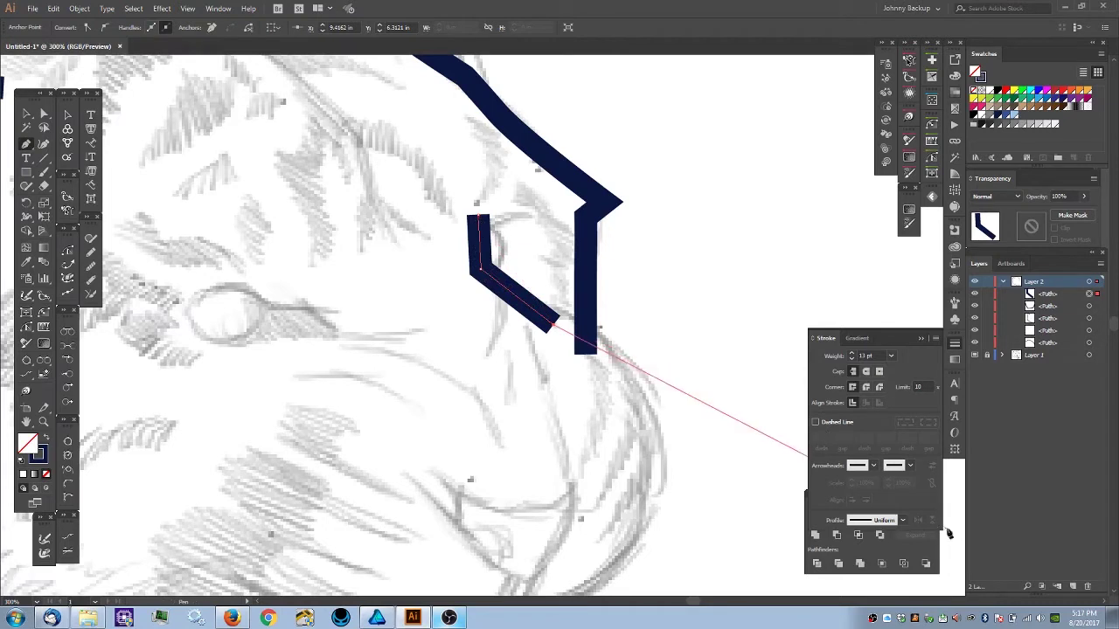
- Try to taper the upper end of the far-eye path with the Width tool, then undo the taper
{"action": "left_click", "coordinate": [893, 521]}
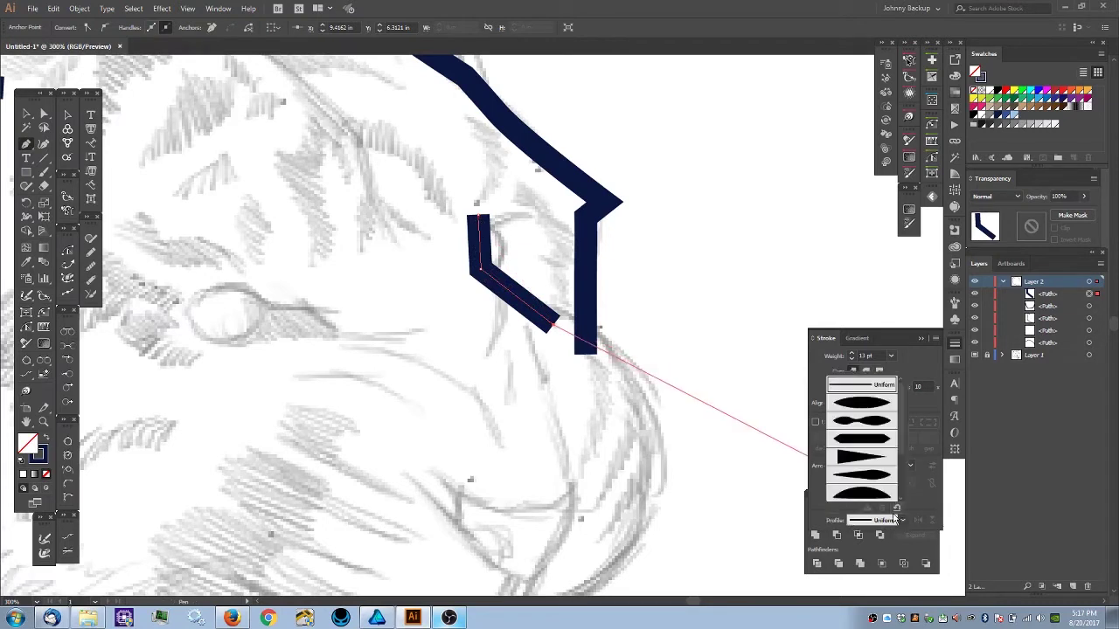
{"action": "mouse_move", "coordinate": [902, 423]}
{"action": "left_mouse_down"}
{"action": "mouse_move", "coordinate": [897, 483]}
{"action": "mouse_move", "coordinate": [905, 423]}
{"action": "left_mouse_up"}
{"action": "left_click", "coordinate": [455, 335]}
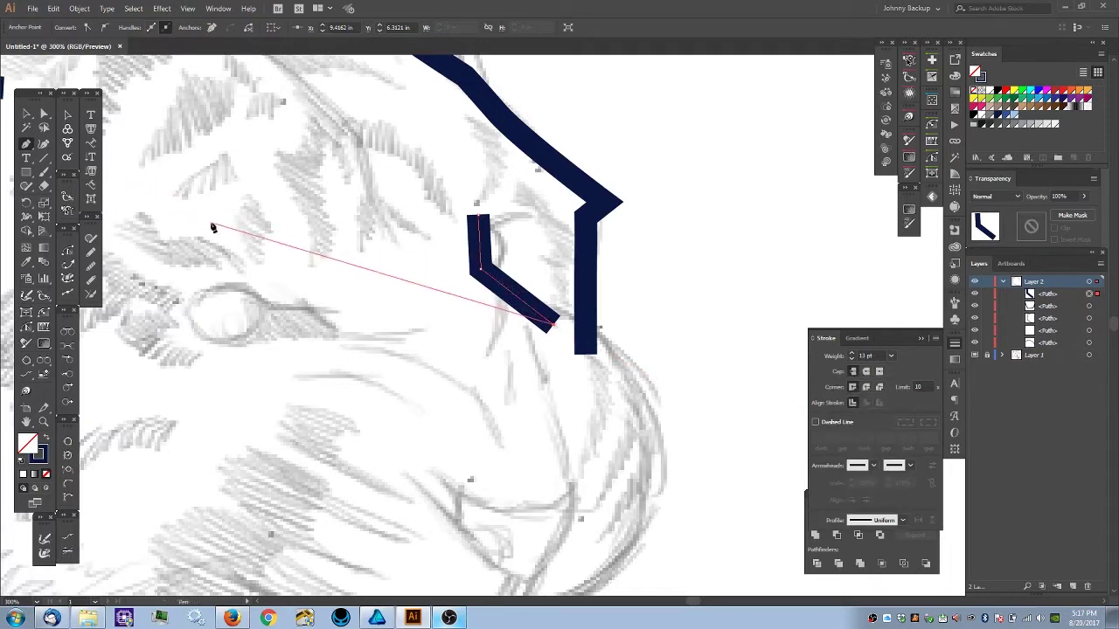
{"action": "key", "text": "shift+w"}
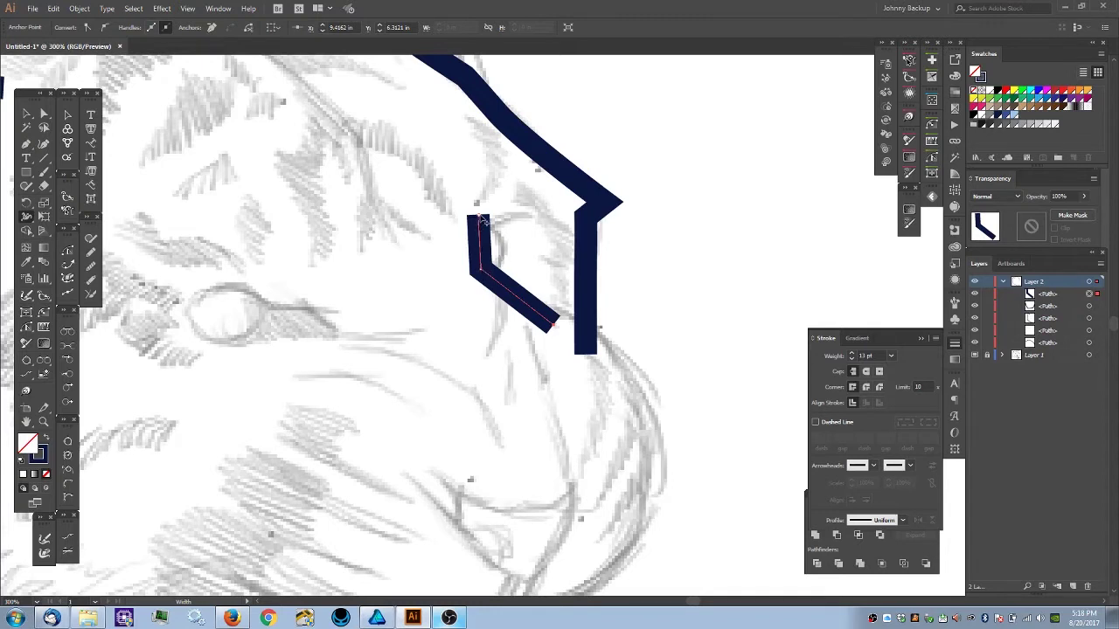
{"action": "mouse_move", "coordinate": [478, 217]}
{"action": "left_mouse_down"}
{"action": "mouse_move", "coordinate": [440, 216]}
{"action": "mouse_move", "coordinate": [503, 217]}
{"action": "mouse_move", "coordinate": [490, 230]}
{"action": "left_mouse_up"}
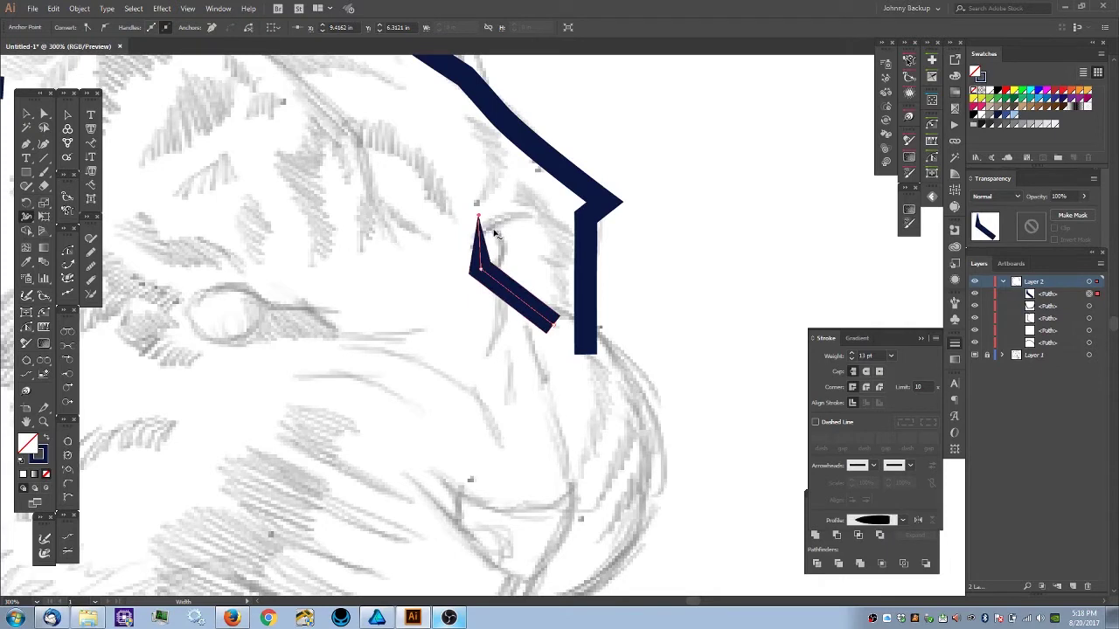
{"action": "key", "text": "ctrl+z"}
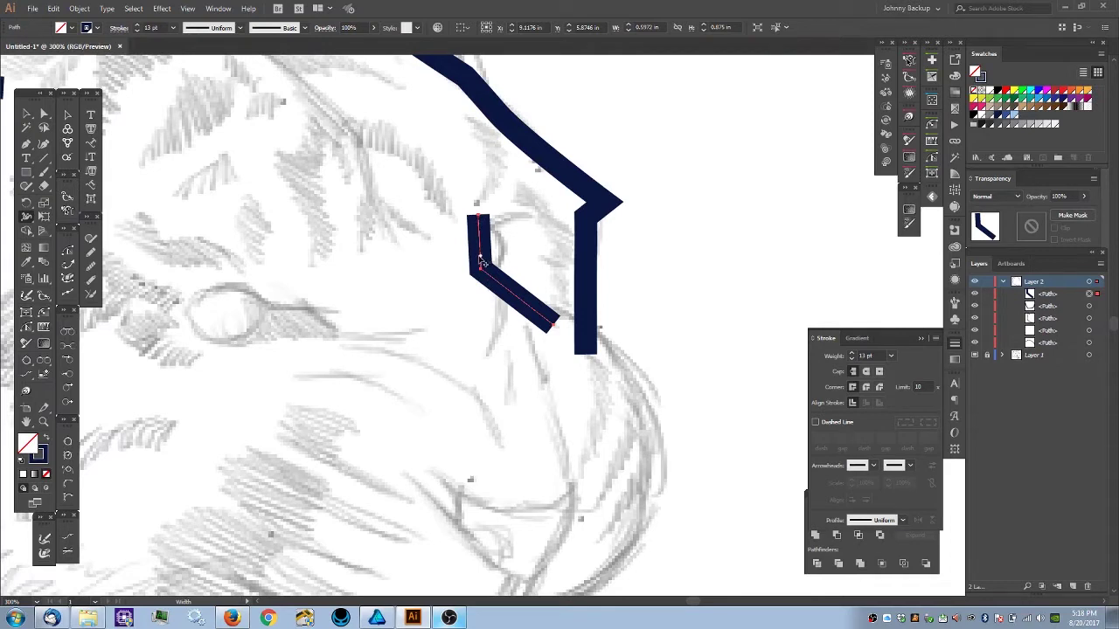
- Try shaping the far-eye path with the Width tool by adding width points and narrowing both ends to points
{"action": "left_click", "coordinate": [479, 257]}
{"action": "left_click_drag", "start_coordinate": [517, 297], "coordinate": [520, 299]}
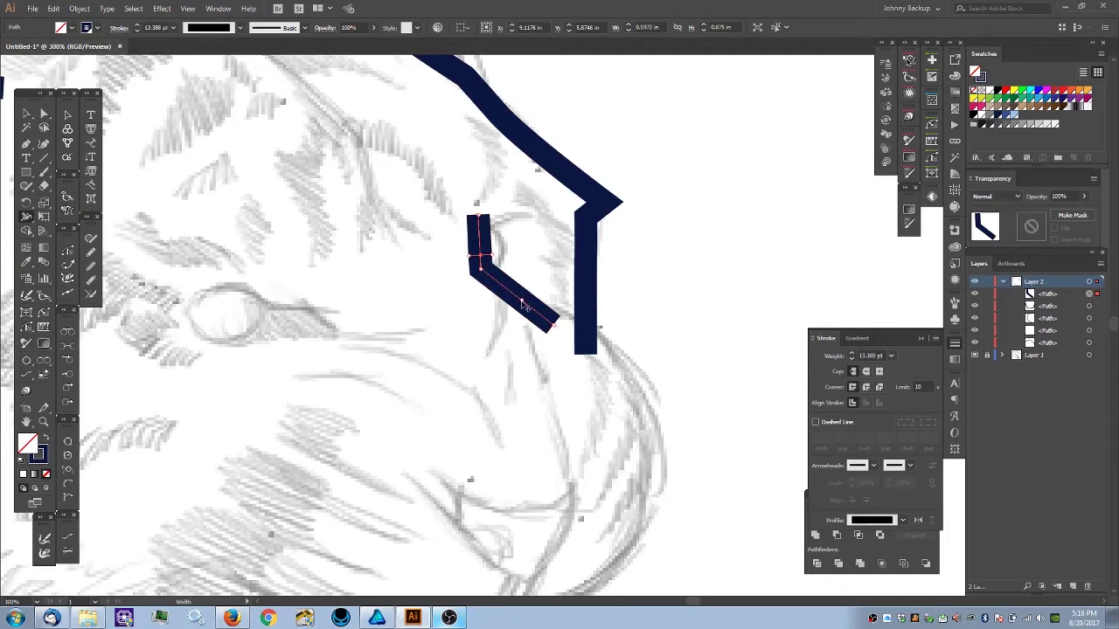
{"action": "left_click_drag", "start_coordinate": [522, 301], "coordinate": [524, 301]}
{"action": "left_click_drag", "start_coordinate": [559, 317], "coordinate": [543, 331]}
{"action": "left_click_drag", "start_coordinate": [490, 218], "coordinate": [446, 216]}
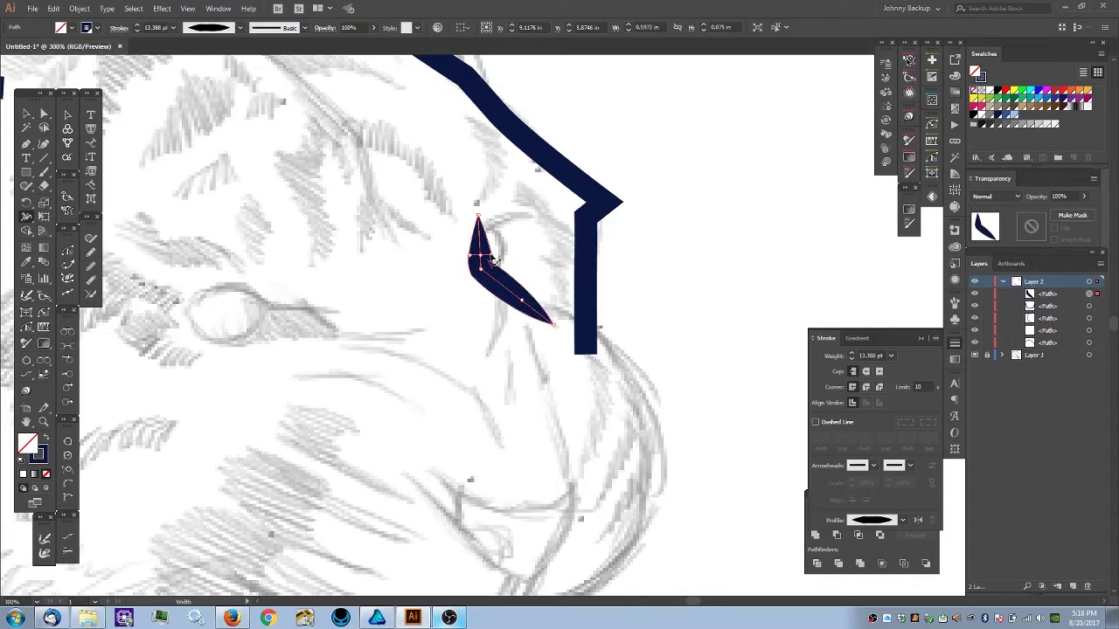
{"action": "left_click_drag", "start_coordinate": [495, 260], "coordinate": [481, 265]}
- Apply the elliptical width profile with pointed ends to the far-eye path, then deselect it
{"action": "left_click", "coordinate": [904, 521]}
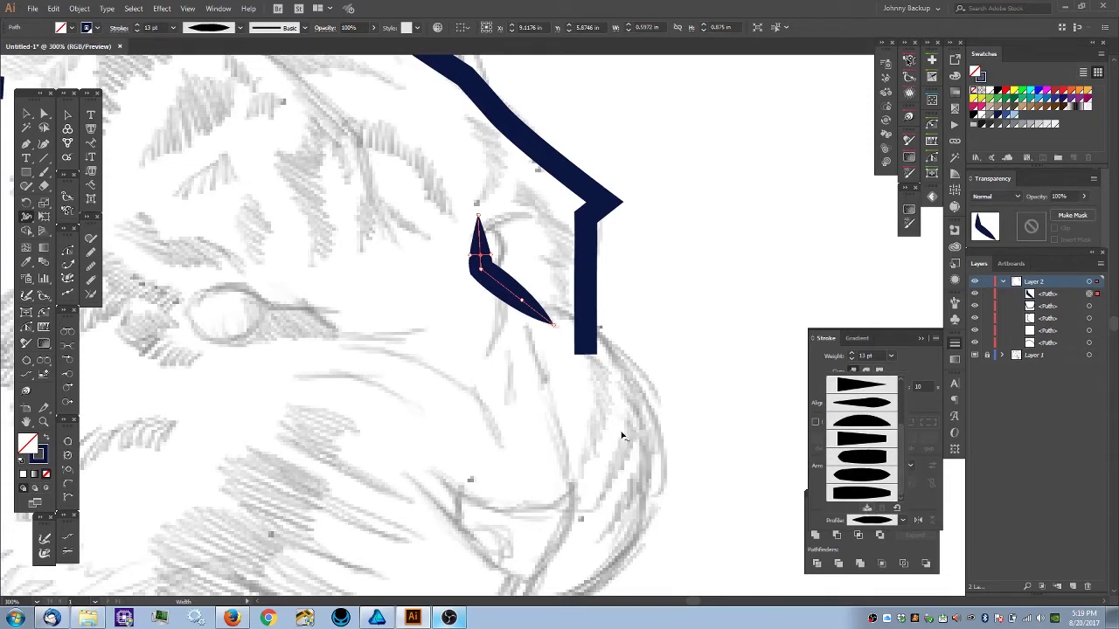
{"action": "left_click", "coordinate": [863, 402]}
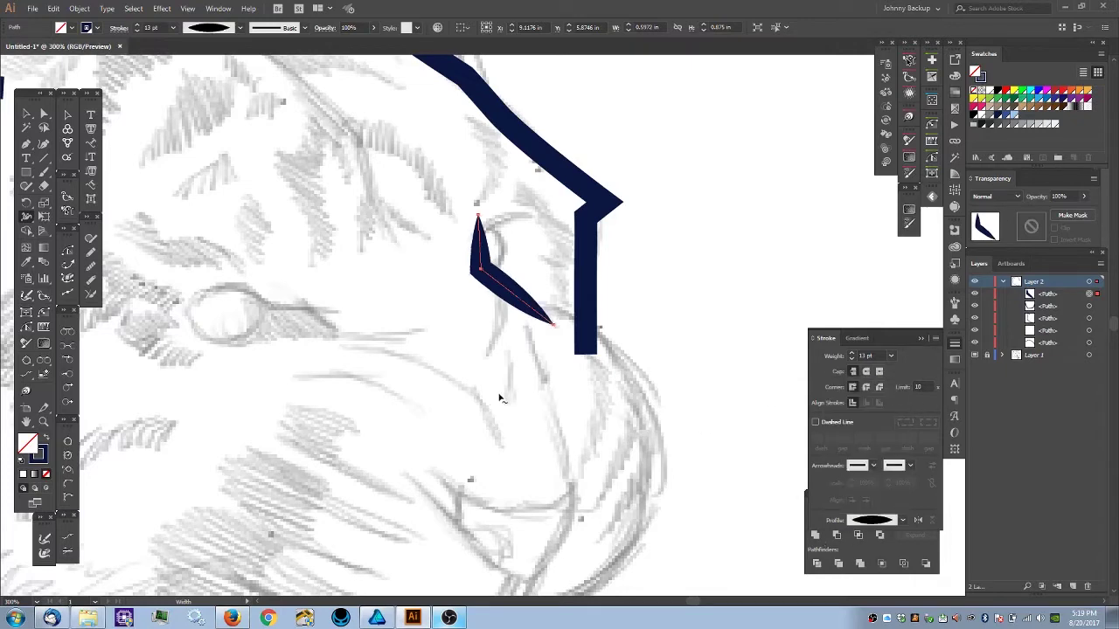
{"action": "left_click", "coordinate": [464, 371], "text": "ctrl"}
{"action": "key", "text": "ctrl+minus"}
{"action": "key", "text": "ctrl+minus"}
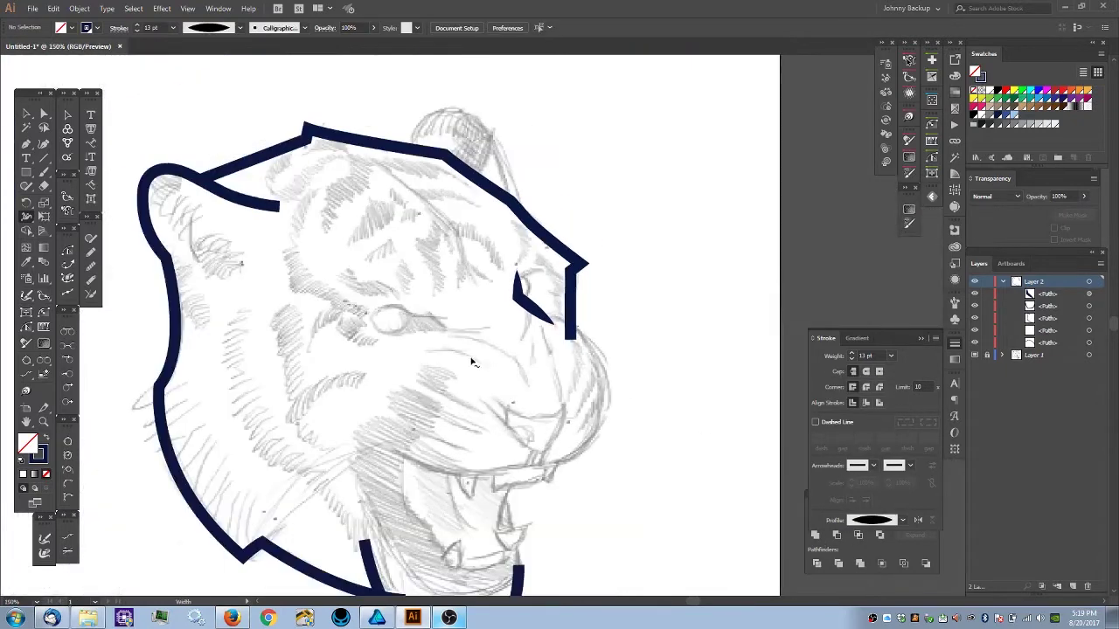
- Try adjusting the stroke width near the far-eye path's bend with the Width tool, then undo the change
{"action": "key", "text": "ctrl+plus"}
{"action": "key", "text": "ctrl+plus"}
{"action": "left_click_drag", "start_coordinate": [511, 277], "coordinate": [524, 293]}
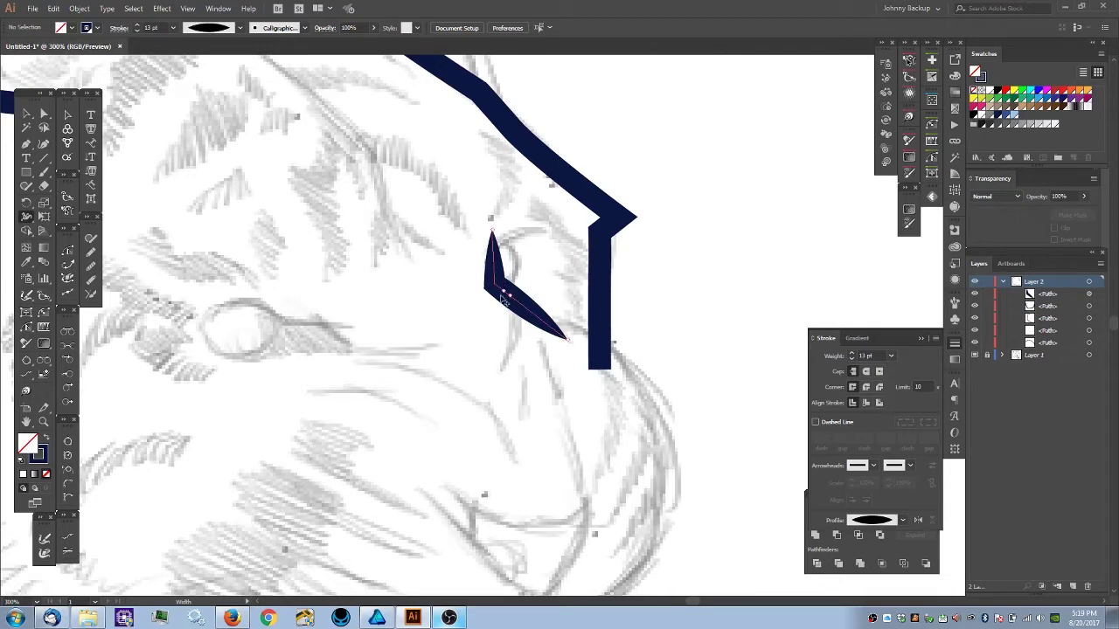
{"action": "key", "text": "v"}
{"action": "left_click", "coordinate": [500, 291]}
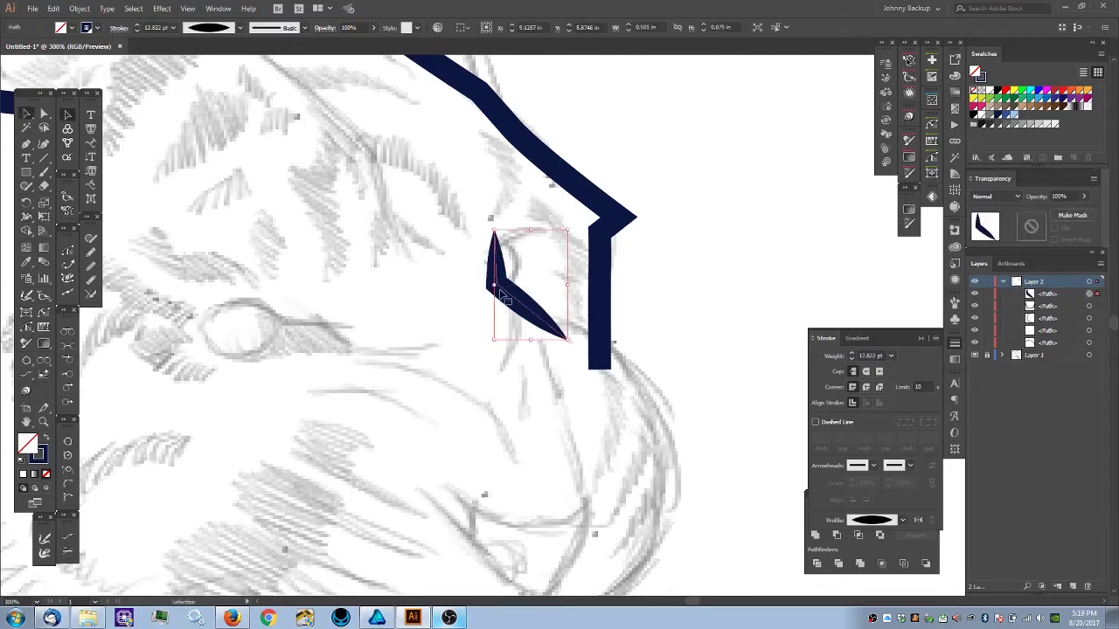
{"action": "key", "text": "ctrl+z"}
- Shift the tapered far-eye path slightly left and down, extend its lower end anchor toward the muzzle outline, and deselect
{"action": "mouse_move", "coordinate": [510, 298]}
{"action": "left_mouse_down"}
{"action": "mouse_move", "coordinate": [490, 307]}
{"action": "mouse_move", "coordinate": [502, 305]}
{"action": "left_mouse_up"}
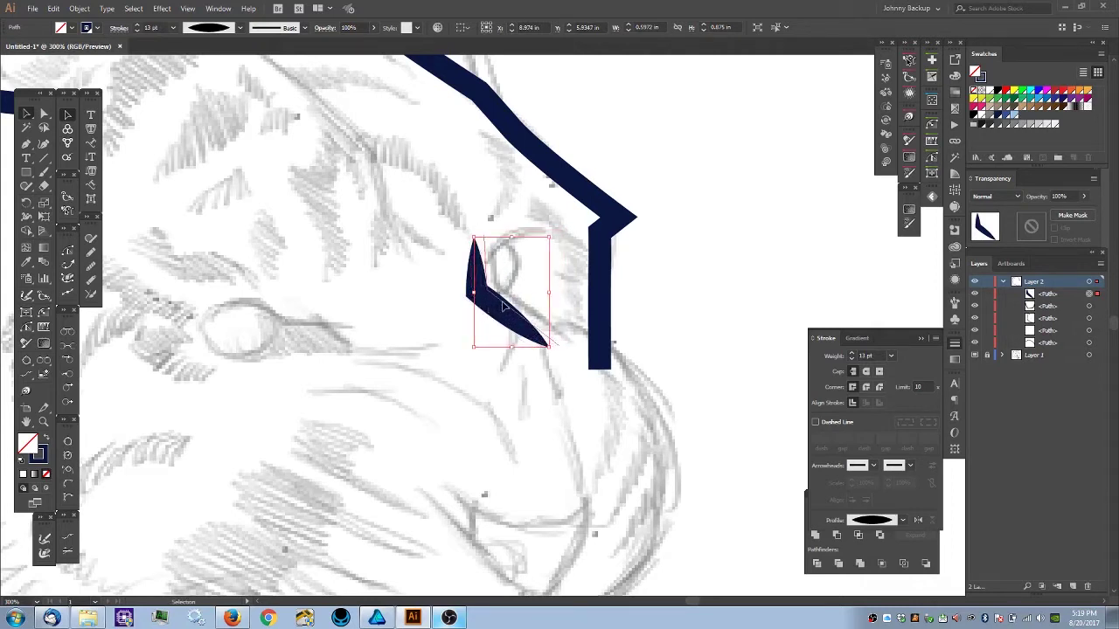
{"action": "key", "text": "Right"}
{"action": "key", "text": "Right"}
{"action": "key", "text": "Right"}
{"action": "key", "text": "Right"}
{"action": "key", "text": "Right"}
{"action": "key", "text": "Up"}
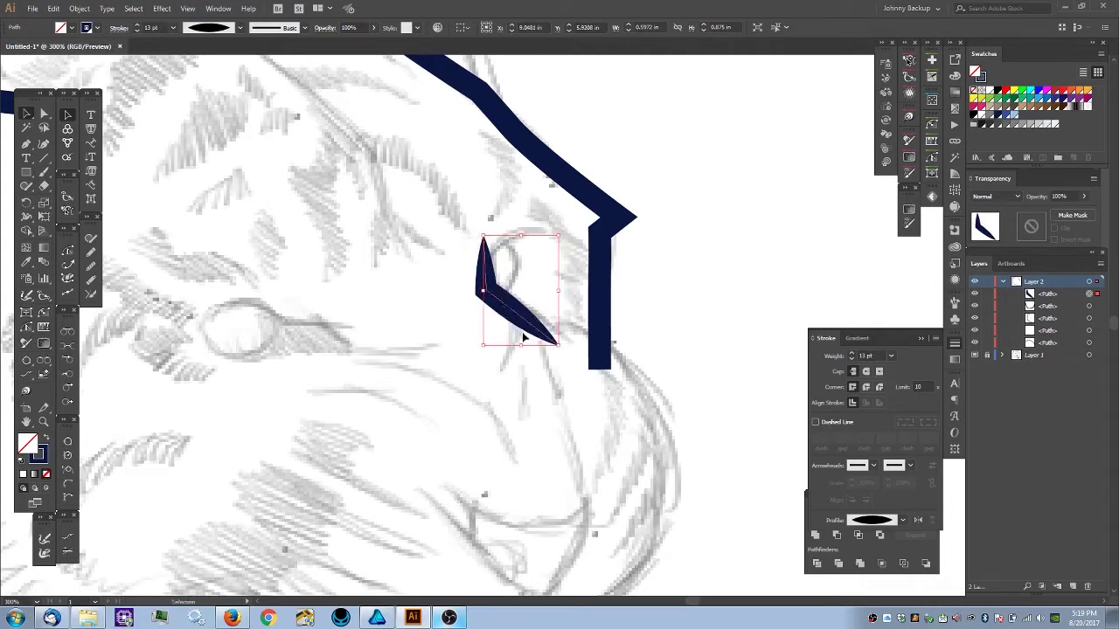
{"action": "key", "text": "a"}
{"action": "left_click_drag", "start_coordinate": [557, 345], "coordinate": [574, 348]}
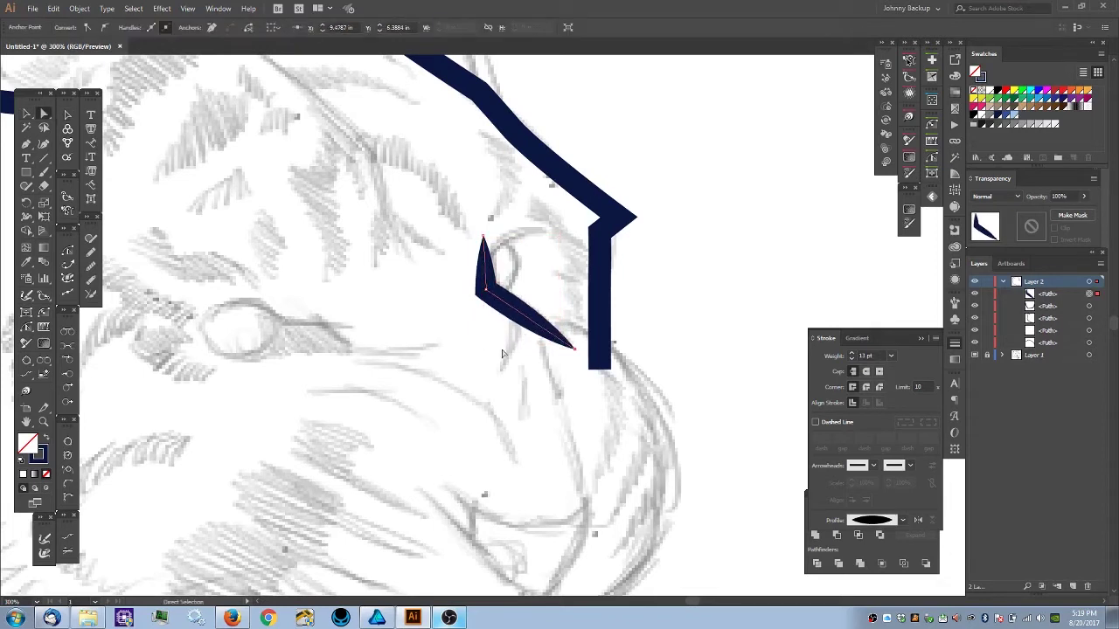
{"action": "left_click", "coordinate": [432, 384]}
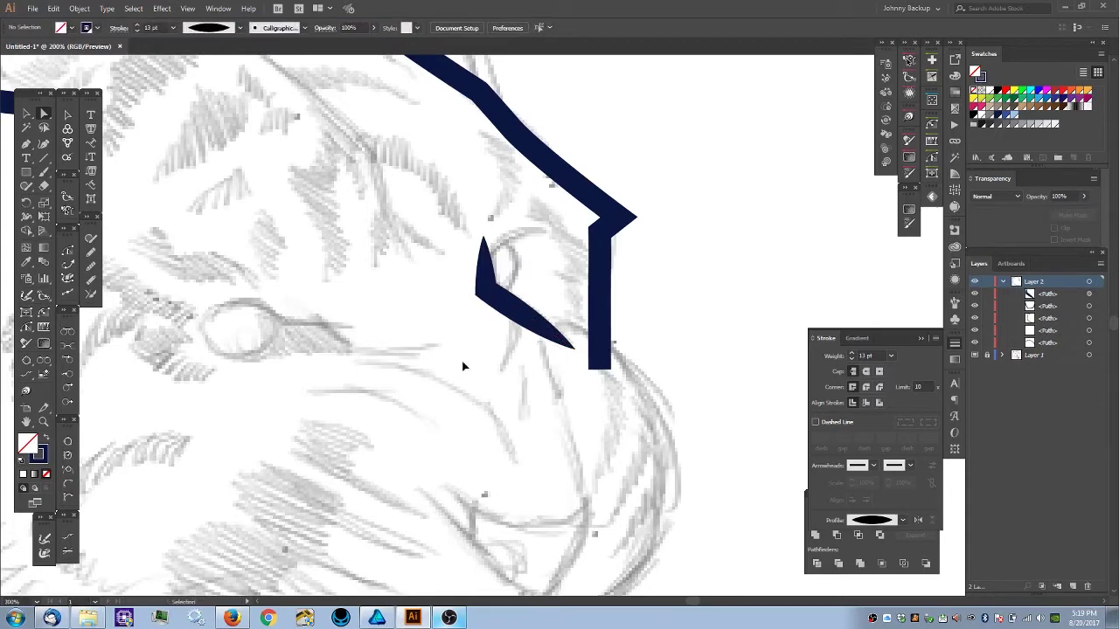
- Trace a new curved navy Pen path from below the far eye around the front of the muzzle and along the upper lip to the mouth corner
{"action": "key", "text": "ctrl+minus"}
{"action": "left_click_drag", "start_coordinate": [478, 382], "coordinate": [437, 318]}
{"action": "key", "text": "ctrl+plus"}
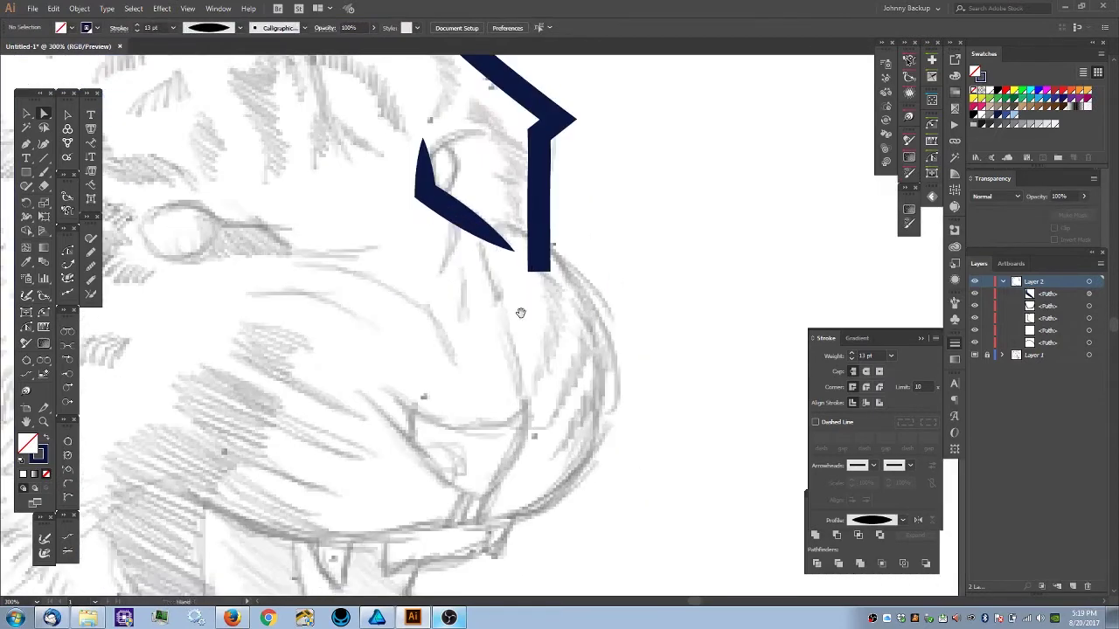
{"action": "left_click_drag", "start_coordinate": [525, 304], "coordinate": [548, 315]}
{"action": "key", "text": "p"}
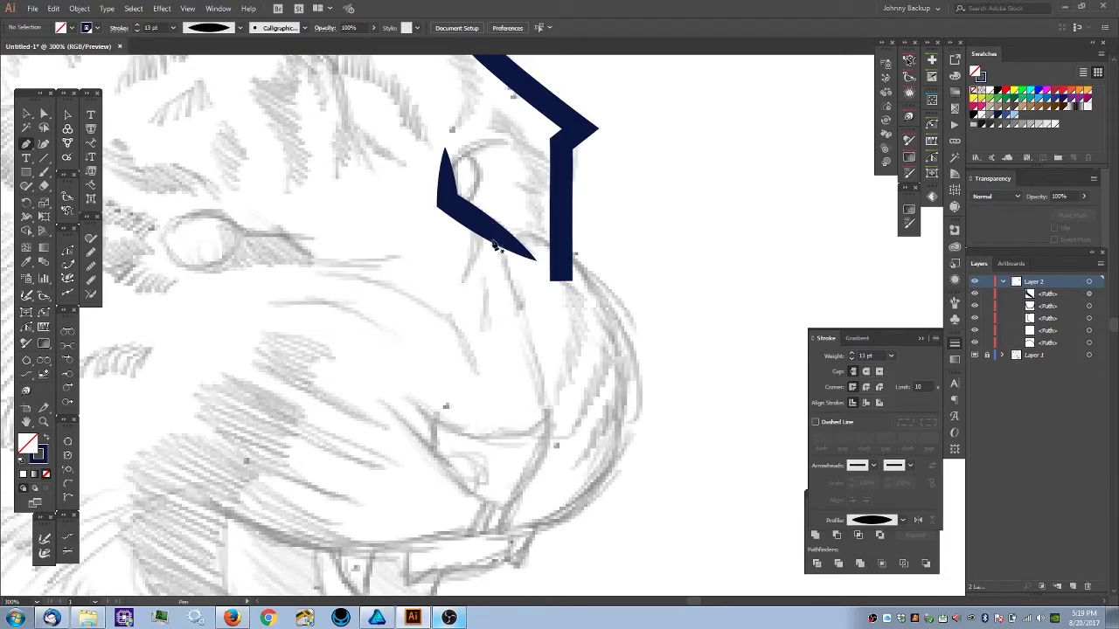
{"action": "left_click_drag", "start_coordinate": [476, 248], "coordinate": [504, 237]}
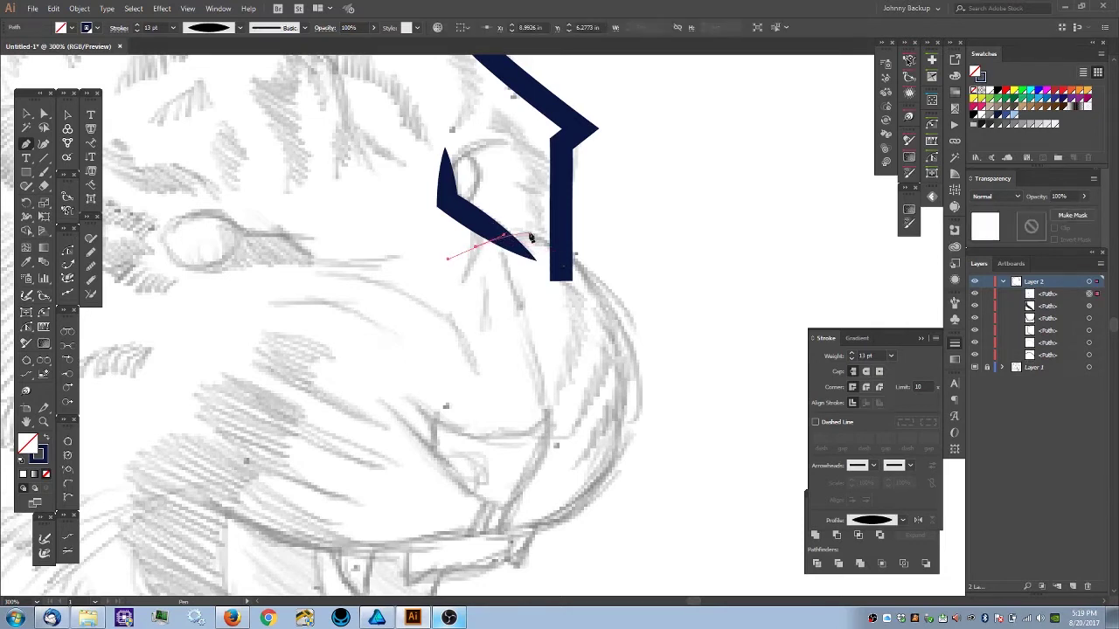
{"action": "left_click_drag", "start_coordinate": [620, 298], "coordinate": [677, 285]}
{"action": "key", "text": "ctrl+minus"}
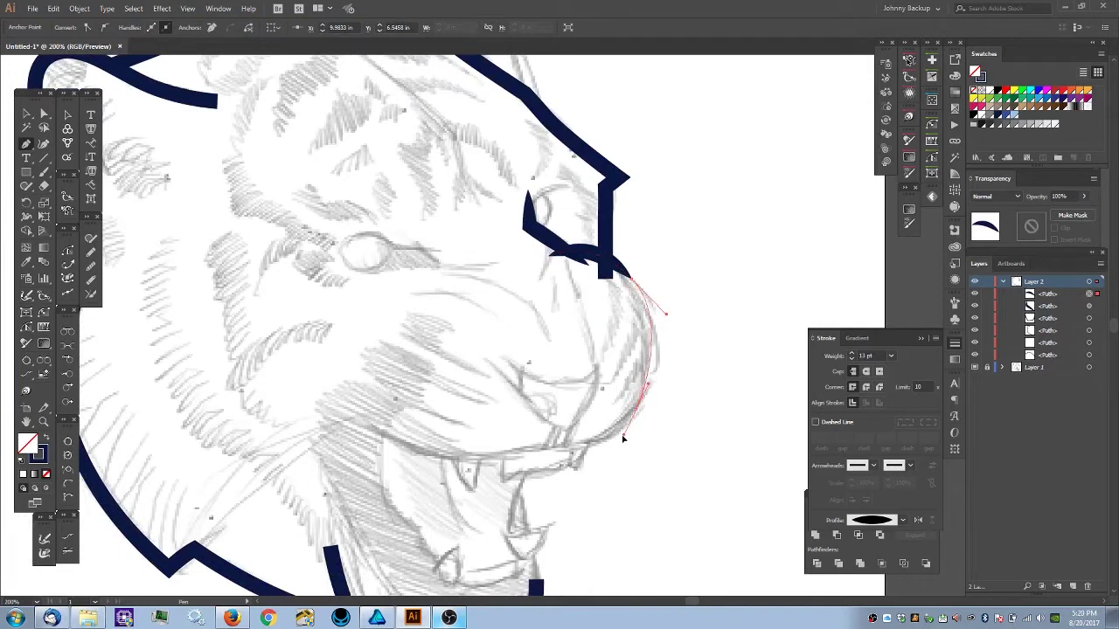
{"action": "mouse_move", "coordinate": [619, 438]}
{"action": "left_mouse_down"}
{"action": "mouse_move", "coordinate": [600, 455]}
{"action": "mouse_move", "coordinate": [526, 449]}
{"action": "left_mouse_up"}
{"action": "left_click_drag", "start_coordinate": [459, 460], "coordinate": [415, 466]}
{"action": "mouse_move", "coordinate": [340, 411]}
{"action": "left_mouse_down"}
{"action": "mouse_move", "coordinate": [387, 370]}
{"action": "mouse_move", "coordinate": [638, 387]}
{"action": "mouse_move", "coordinate": [566, 249]}
{"action": "mouse_move", "coordinate": [623, 271]}
{"action": "mouse_move", "coordinate": [651, 402]}
{"action": "mouse_move", "coordinate": [500, 449]}
{"action": "mouse_move", "coordinate": [332, 397]}
{"action": "left_mouse_up"}
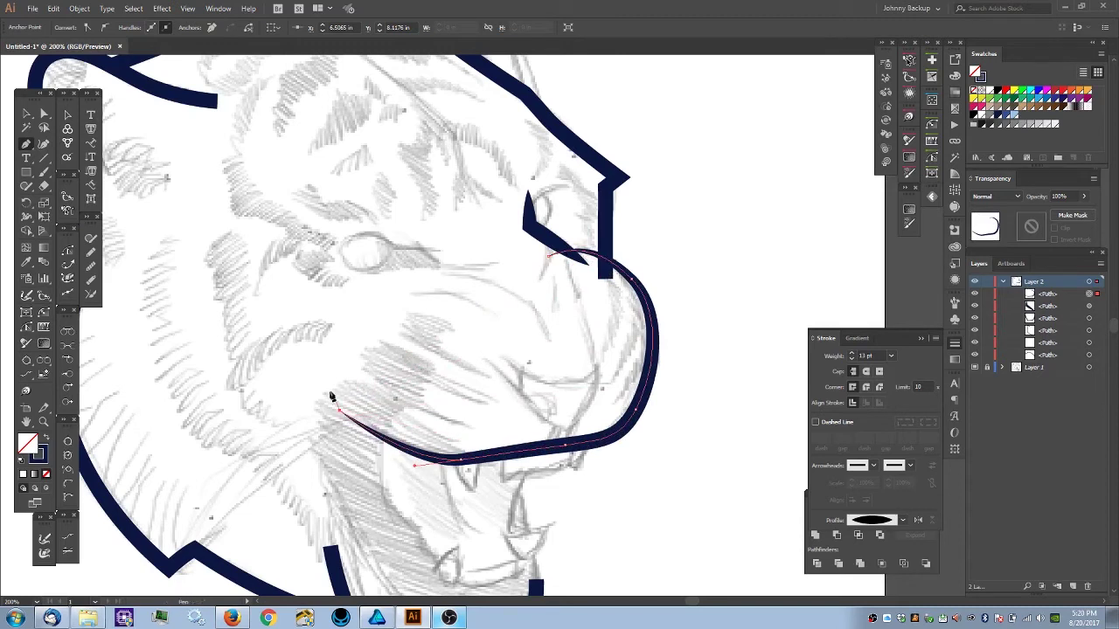
- Set the muzzle path's width profile to Uniform and deselect it
{"action": "left_click", "coordinate": [904, 520]}
{"action": "scroll", "coordinate": [902, 446], "scroll_direction": "down", "scroll_amount": 3}
{"action": "scroll", "coordinate": [902, 446], "scroll_direction": "up", "scroll_amount": 5}
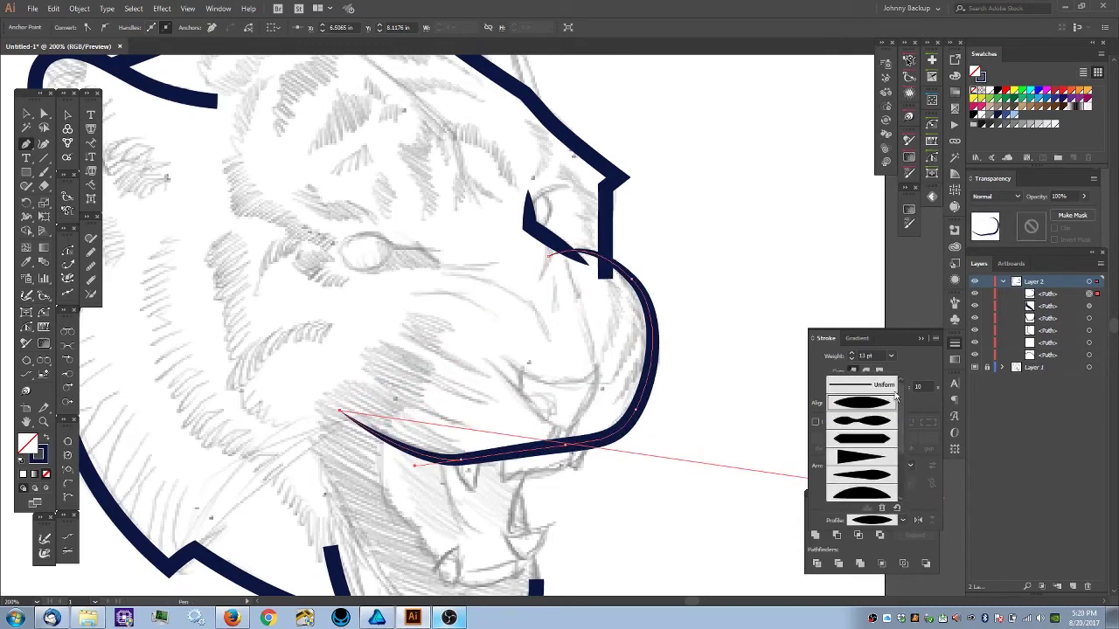
{"action": "left_click", "coordinate": [873, 388]}
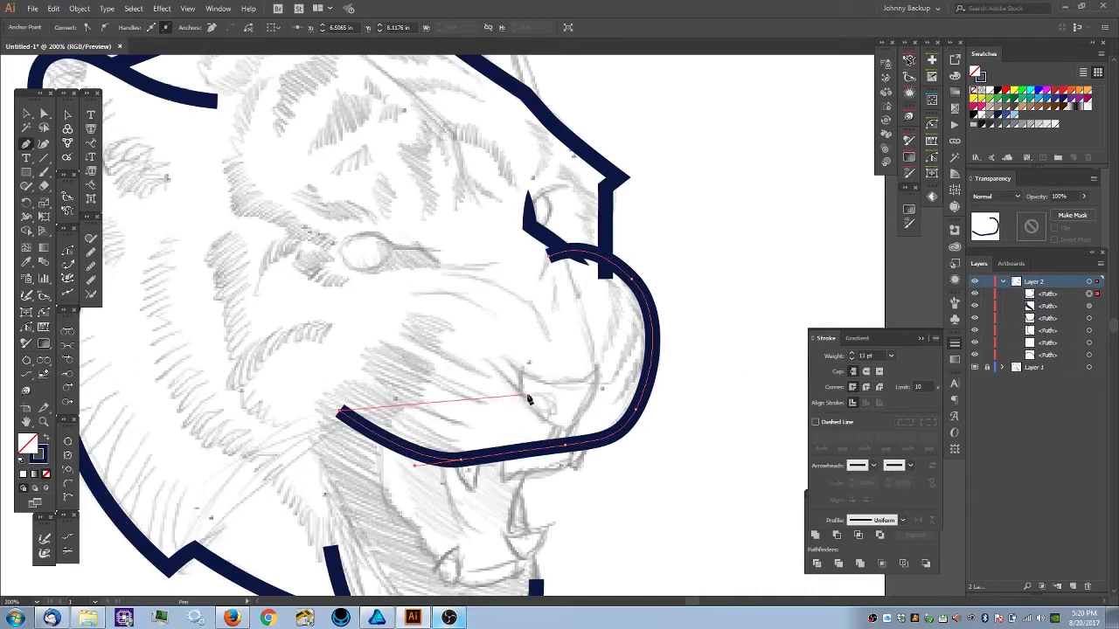
{"action": "left_click", "coordinate": [357, 394], "text": "ctrl"}
{"action": "key", "text": "ctrl+equal"}
{"action": "left_click_drag", "start_coordinate": [425, 348], "coordinate": [498, 211]}
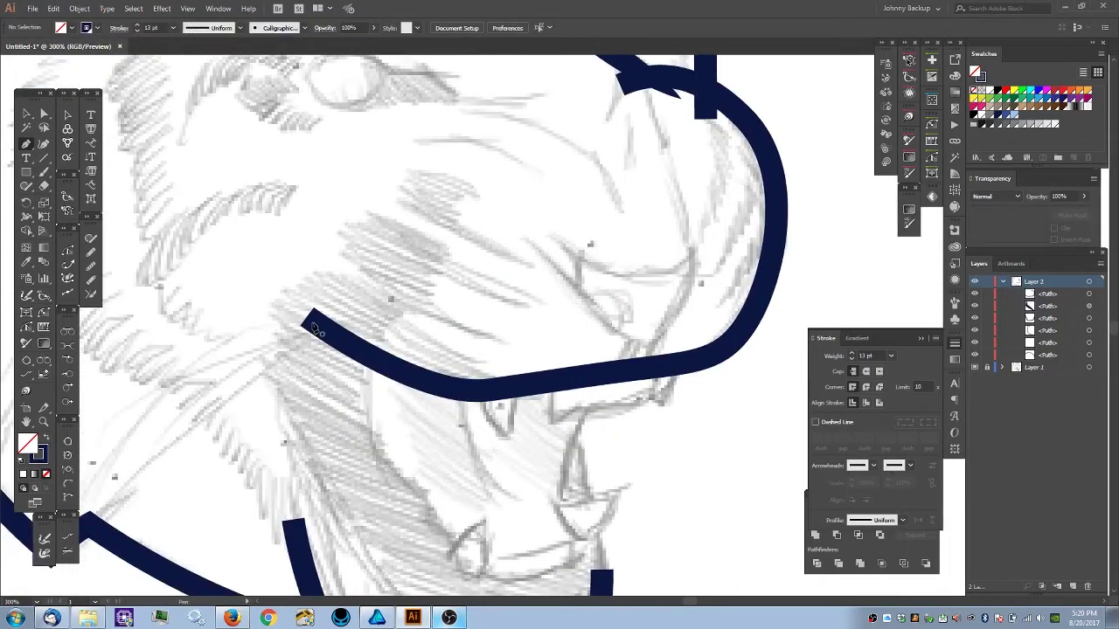
- Draw a closed four-sided Pen shape over the muzzle outline's blunt upper end, following the far-eye path's lower edge
{"action": "key", "text": "a"}
{"action": "key", "text": "ctrl+minus"}
{"action": "left_click_drag", "start_coordinate": [411, 308], "coordinate": [400, 318]}
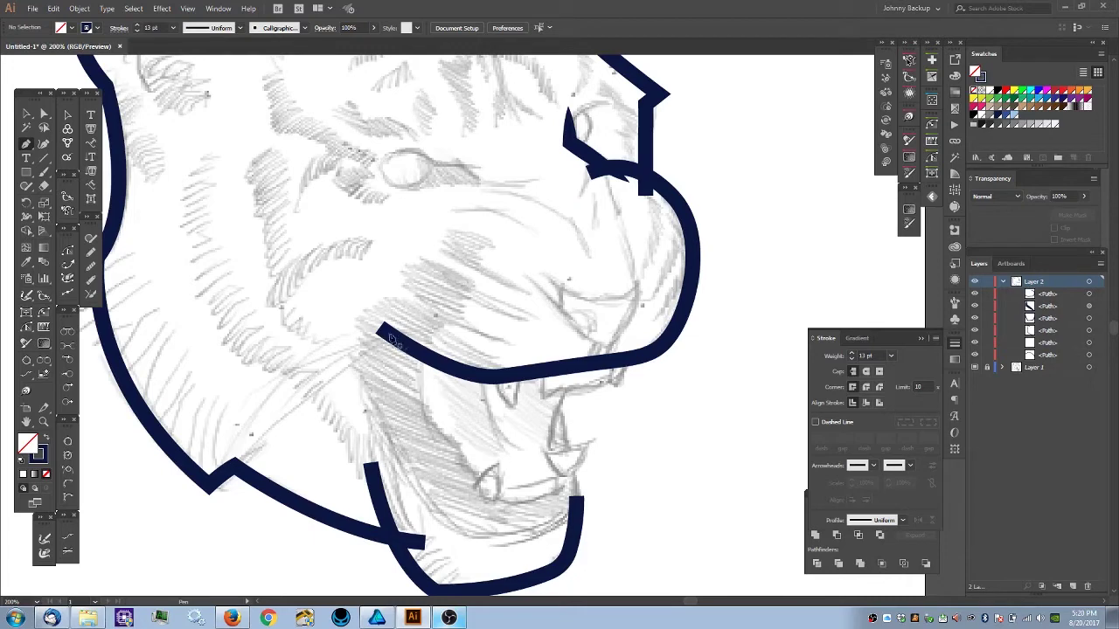
{"action": "left_click_drag", "start_coordinate": [420, 334], "coordinate": [354, 358]}
{"action": "left_click_drag", "start_coordinate": [477, 279], "coordinate": [415, 357]}
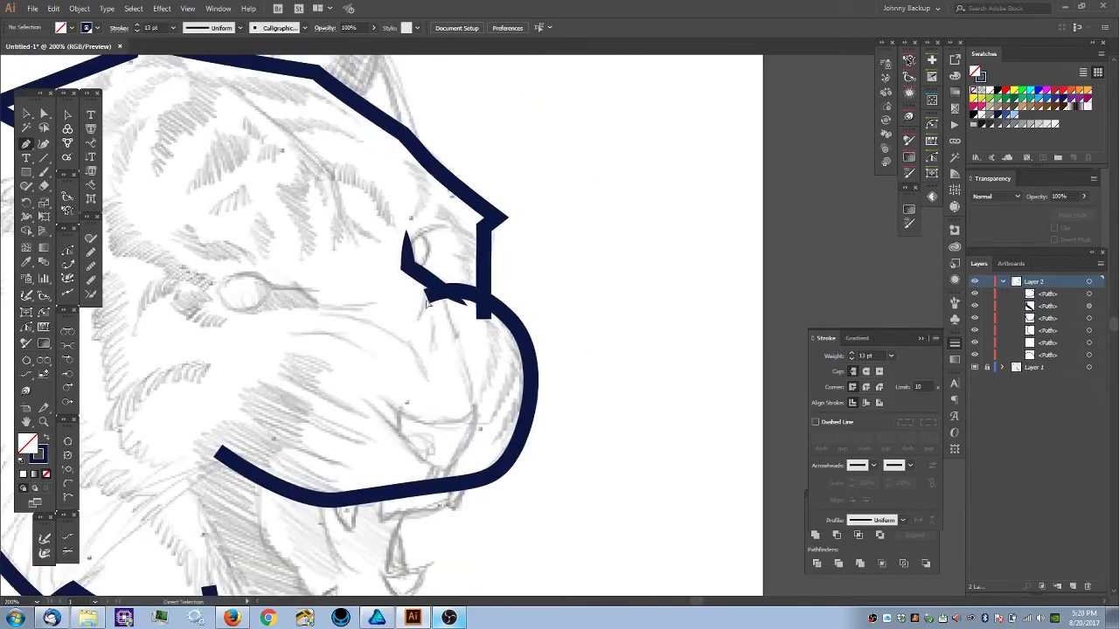
{"action": "key", "text": "ctrl+equal"}
{"action": "key", "text": "ctrl+equal"}
{"action": "left_click_drag", "start_coordinate": [340, 251], "coordinate": [437, 300]}
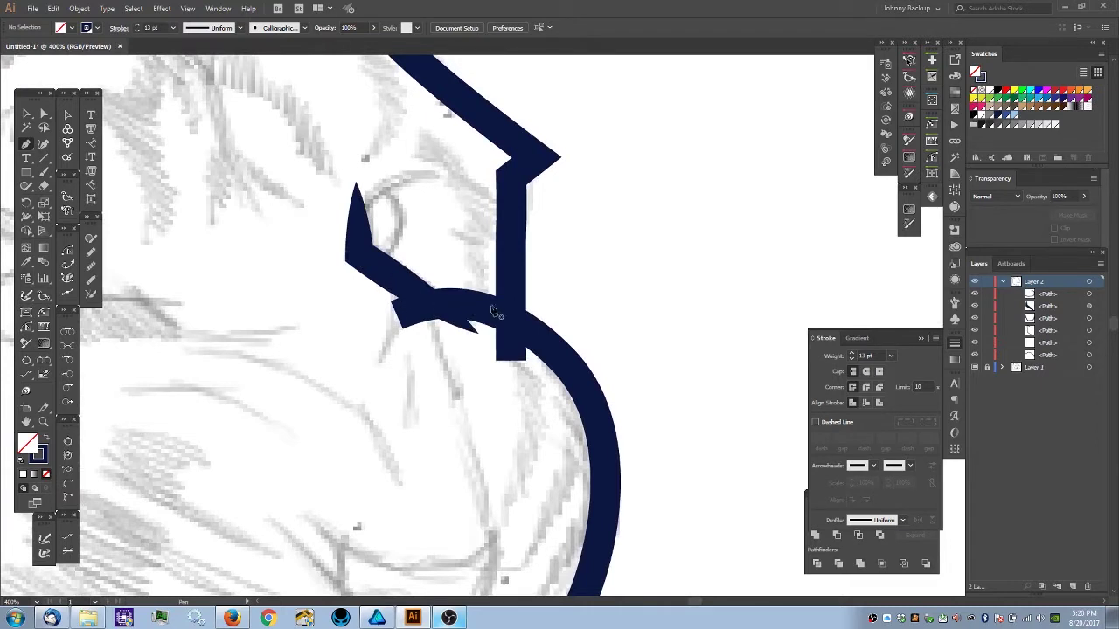
{"action": "key", "text": "ctrl"}
{"action": "left_click", "coordinate": [403, 286]}
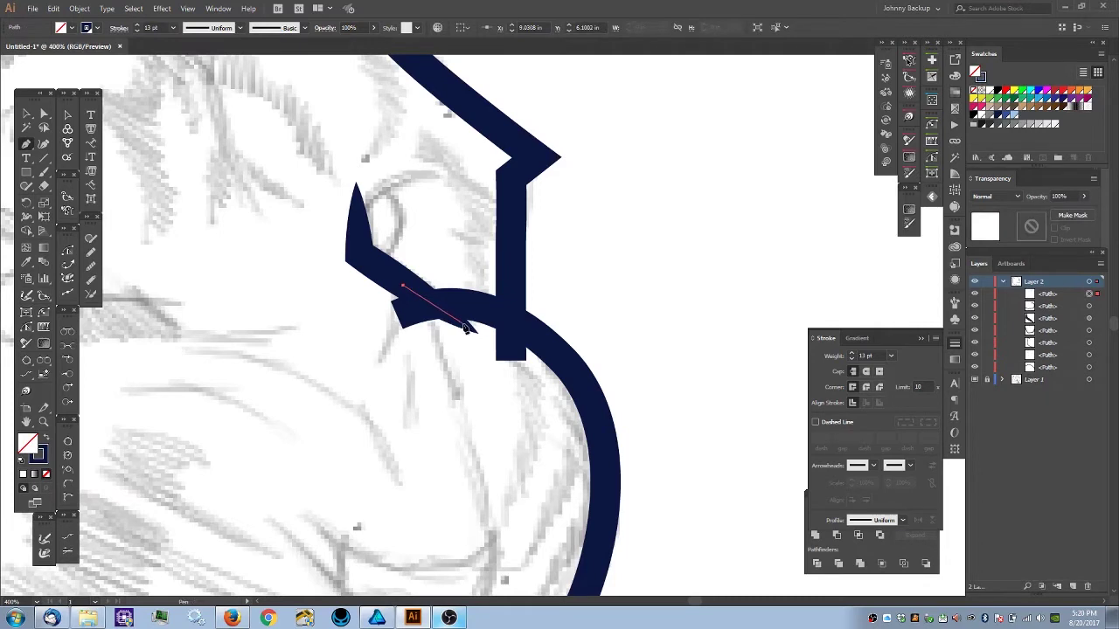
{"action": "left_click", "coordinate": [464, 325]}
{"action": "left_click", "coordinate": [380, 342]}
{"action": "left_click", "coordinate": [367, 292]}
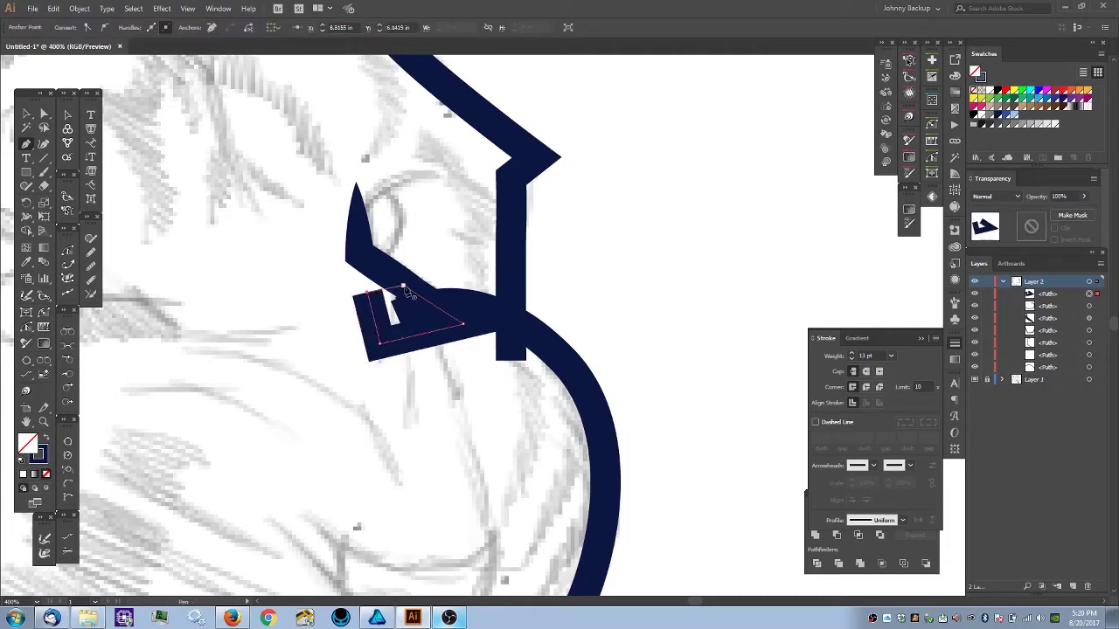
{"action": "left_click", "coordinate": [403, 287]}
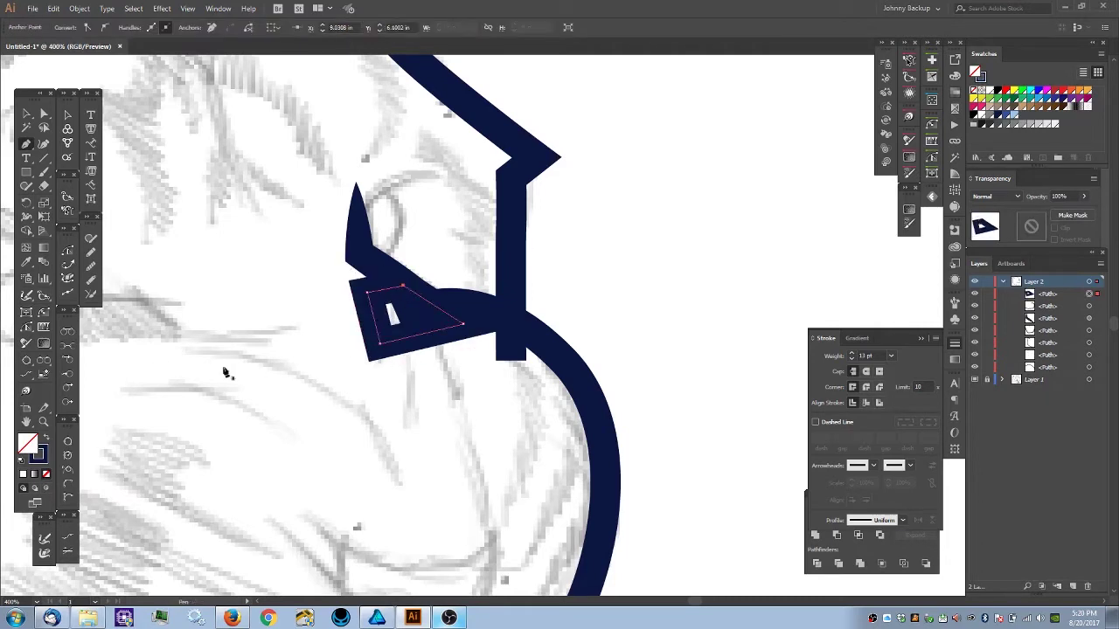
- Give the four-sided shape below the far eye a white fill with no stroke, and deselect it
{"action": "left_click", "coordinate": [45, 461]}
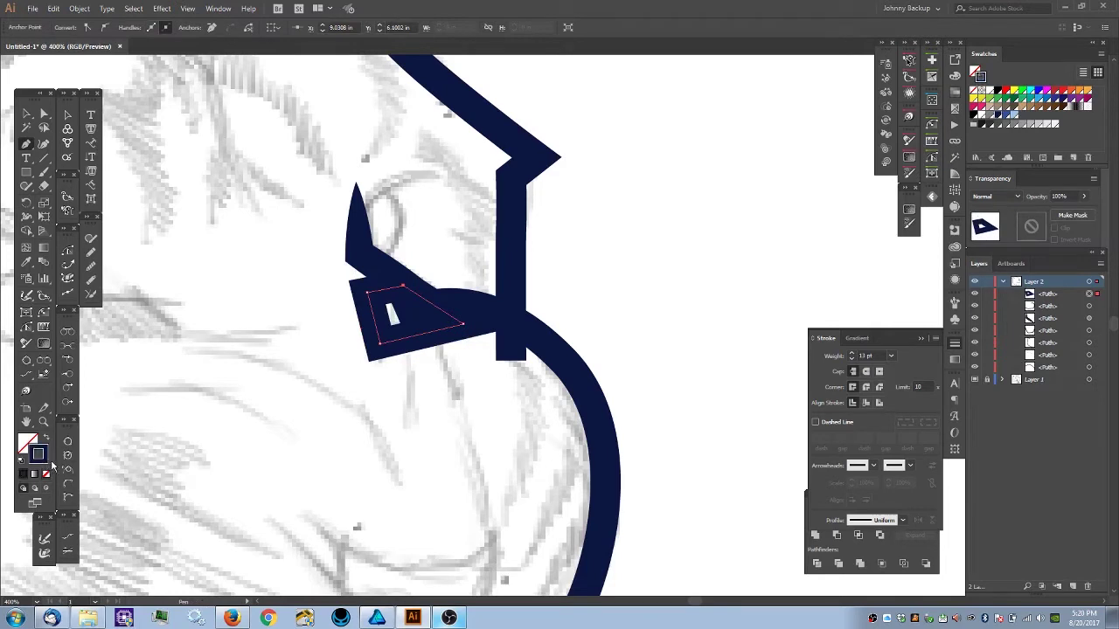
{"action": "key", "text": "shift+x"}
{"action": "left_click", "coordinate": [32, 444]}
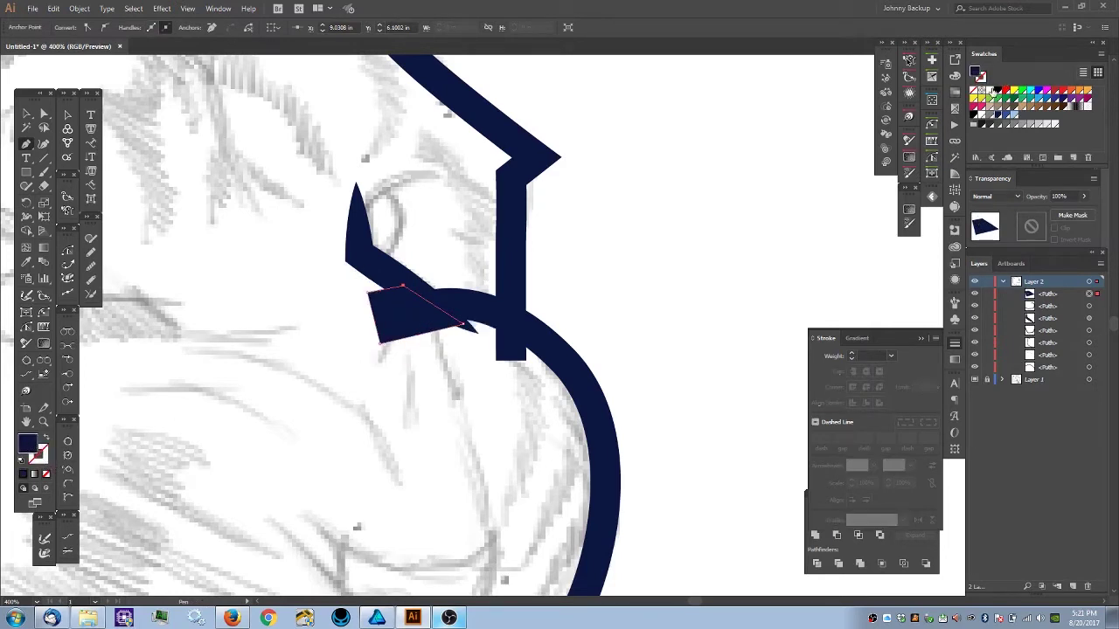
{"action": "left_click", "coordinate": [982, 90]}
{"action": "key", "text": "v"}
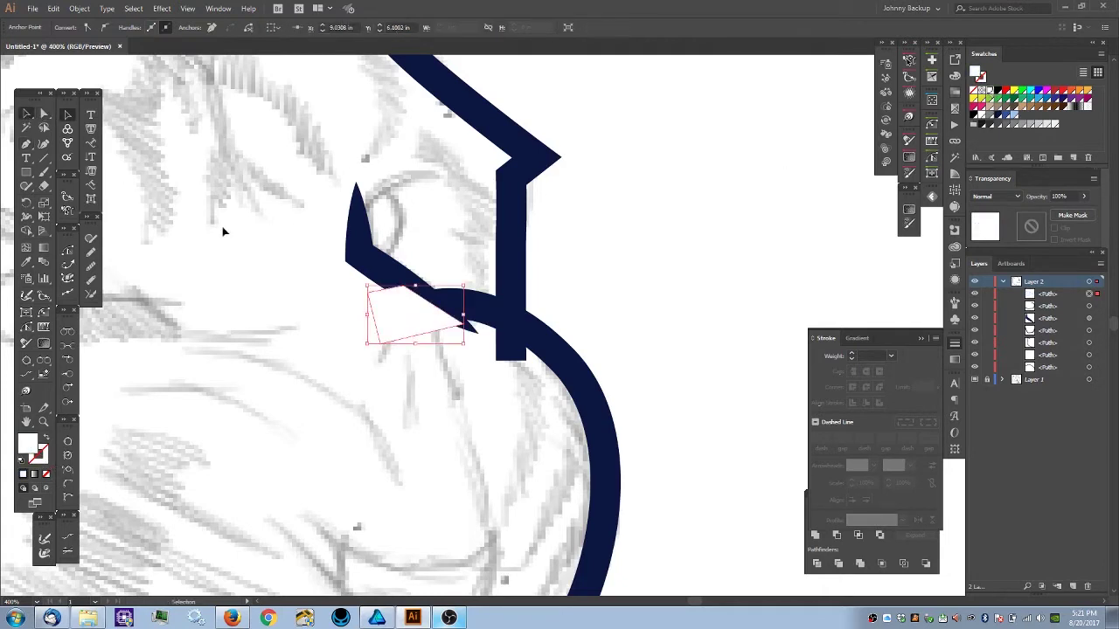
{"action": "left_click", "coordinate": [223, 232]}
- Delete the white masking shape below the far eye to compare the outline without it, and undo the deletion
{"action": "left_click", "coordinate": [404, 314]}
{"action": "key", "text": "a"}
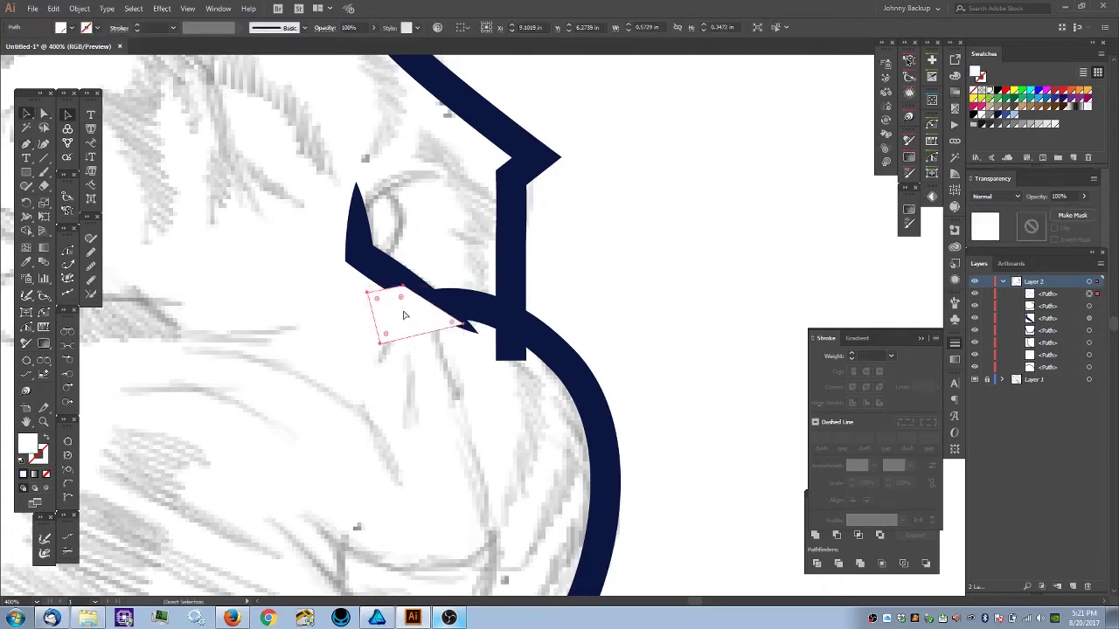
{"action": "key", "text": "Delete"}
{"action": "left_click", "coordinate": [472, 311]}
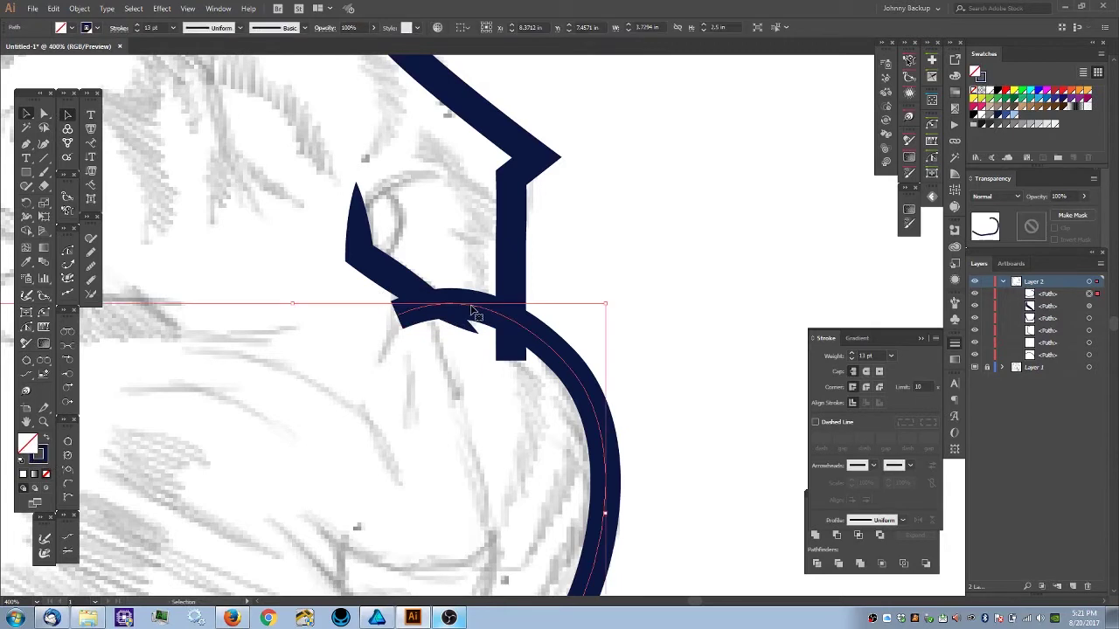
{"action": "key", "text": "a"}
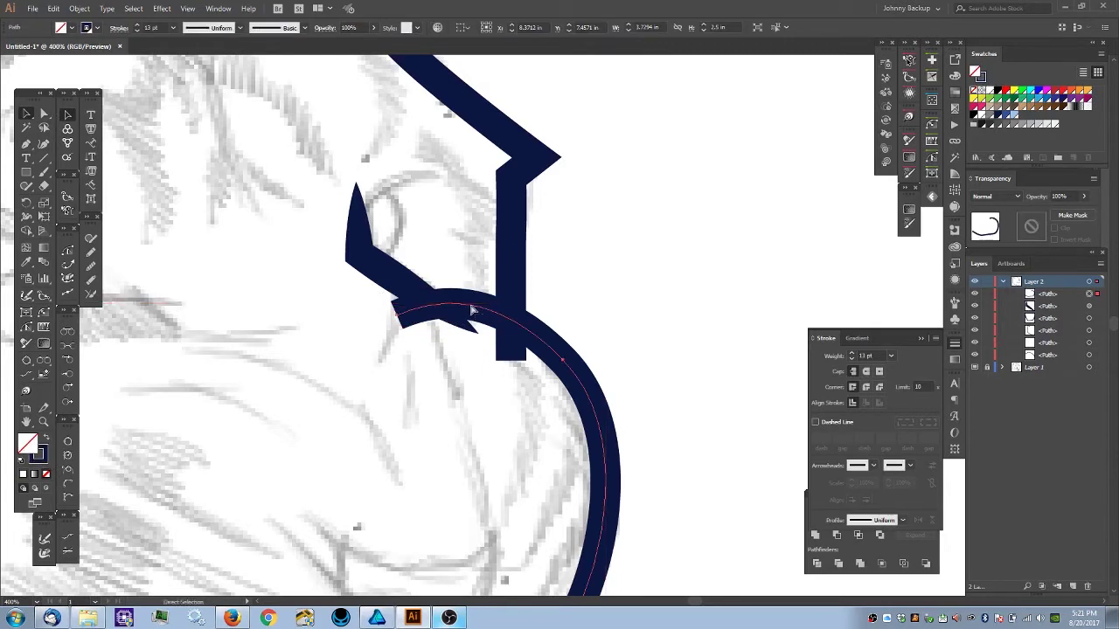
{"action": "key", "text": "ctrl+z"}
{"action": "key", "text": "v"}
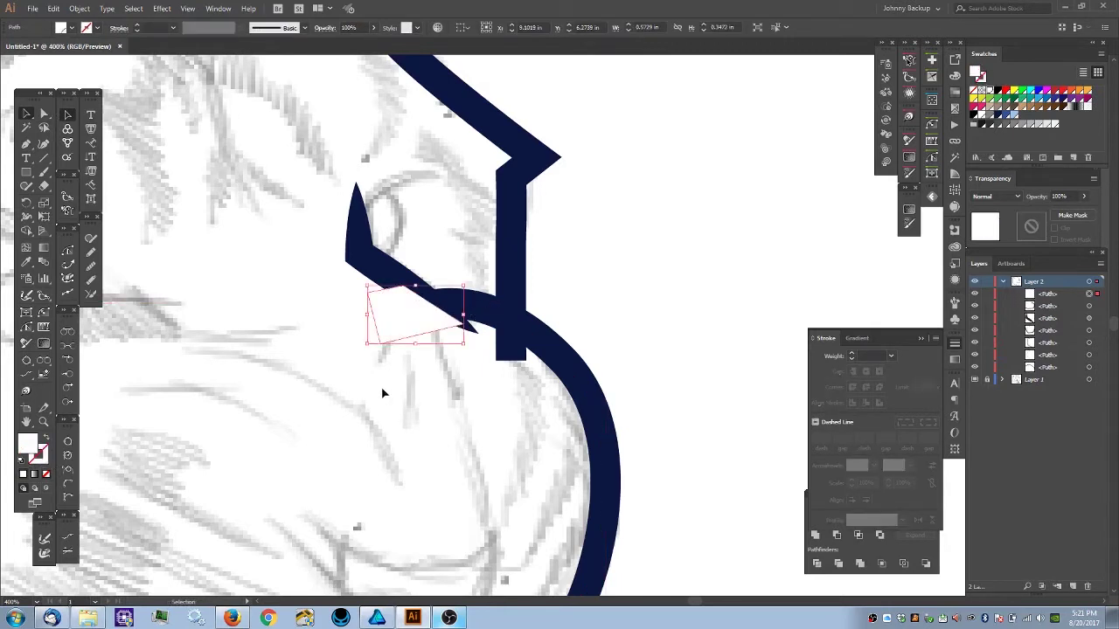
- Bring the tapered far-eye path to the front, above the white masking shape
{"action": "left_click", "coordinate": [387, 369]}
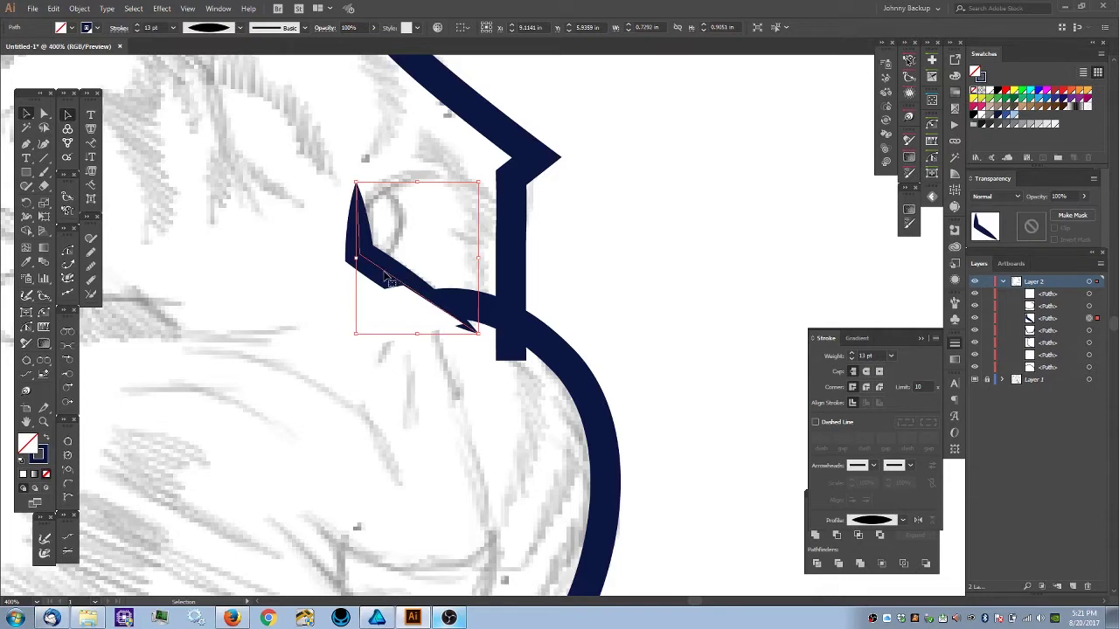
{"action": "key", "text": "ctrl"}
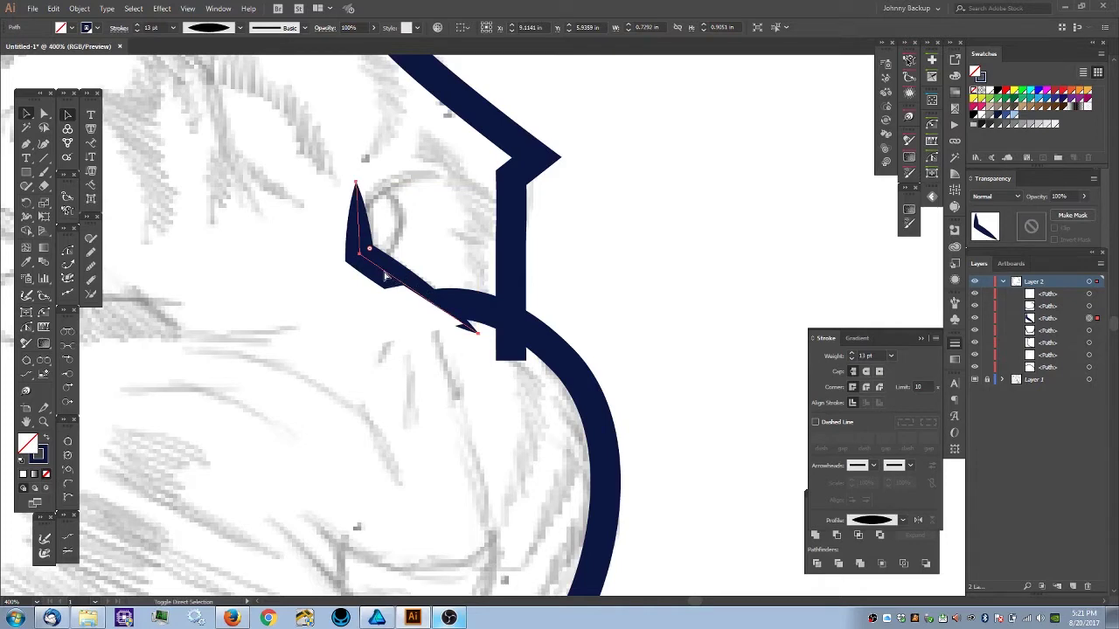
{"action": "key", "text": "ctrl+shift+bracketright"}
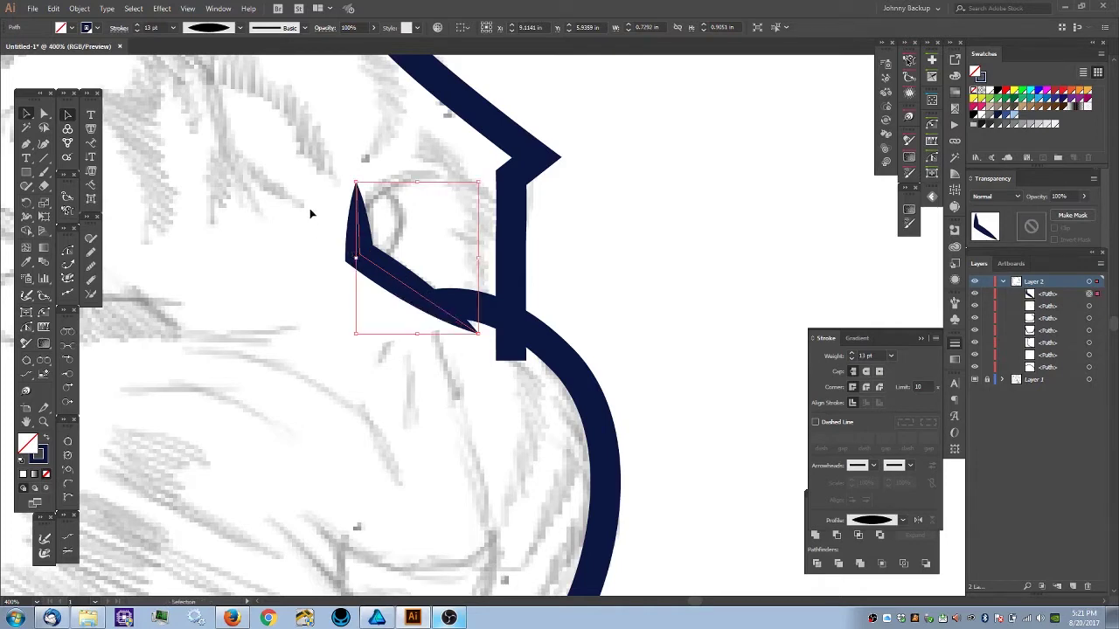
{"action": "left_click", "coordinate": [133, 9]}
{"action": "left_click", "coordinate": [131, 9]}
{"action": "left_click", "coordinate": [80, 9]}
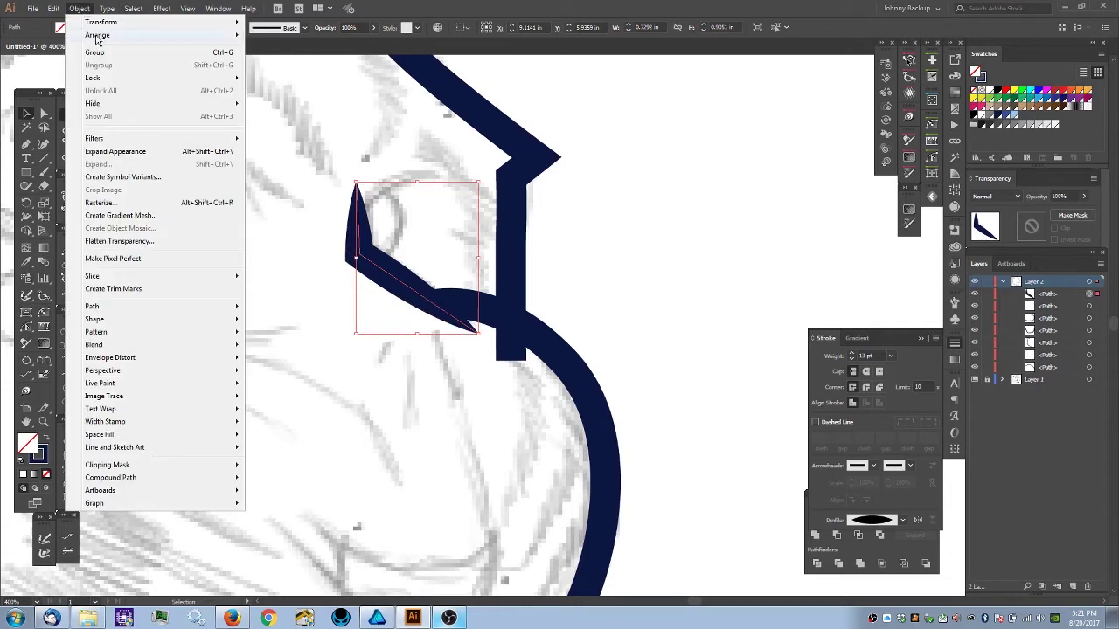
{"action": "mouse_move", "coordinate": [97, 38]}
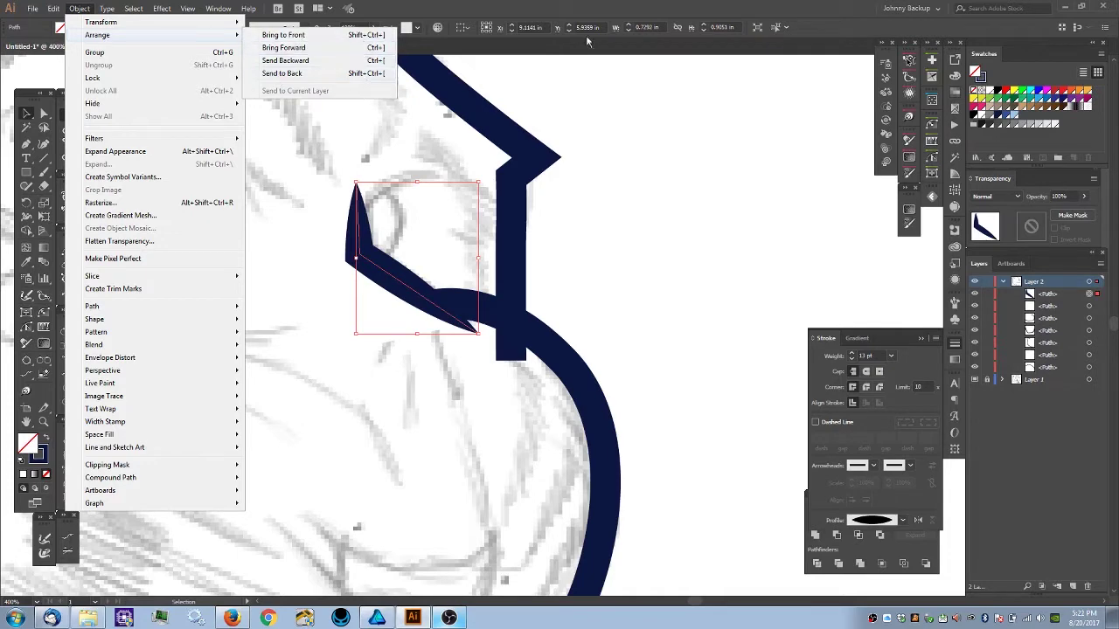
{"action": "left_click", "coordinate": [514, 4]}
- Deselect the far-eye path and examine where the face outline's vertical lower end crosses the muzzle outline
{"action": "left_click", "coordinate": [274, 257]}
{"action": "scroll", "coordinate": [275, 257], "scroll_direction": "down", "scroll_amount": 5}
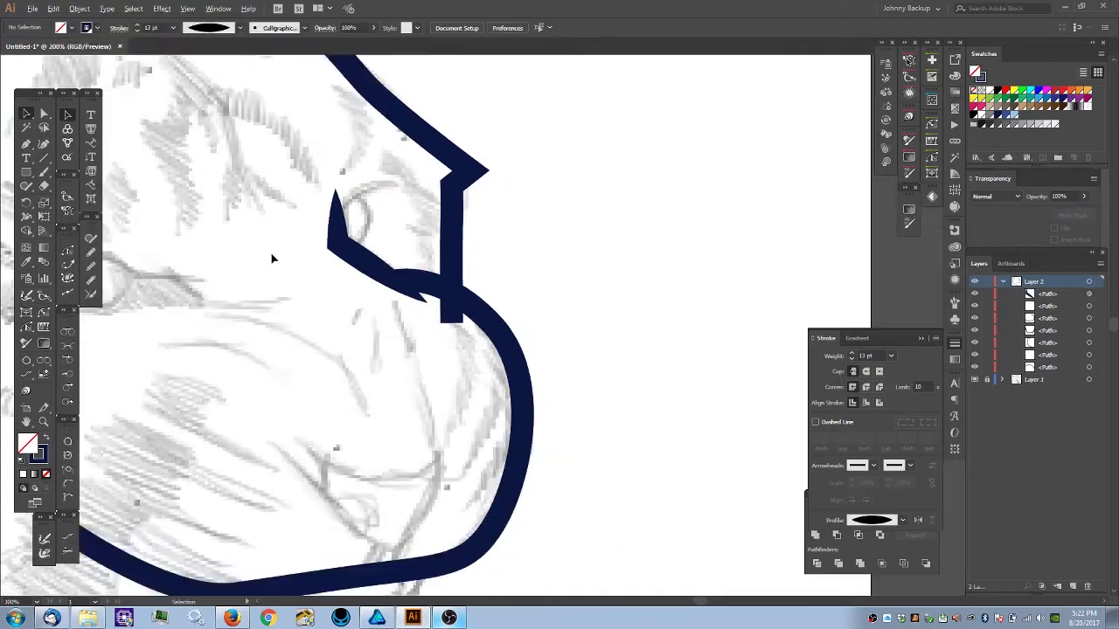
{"action": "scroll", "coordinate": [305, 249], "scroll_direction": "up", "scroll_amount": 3}
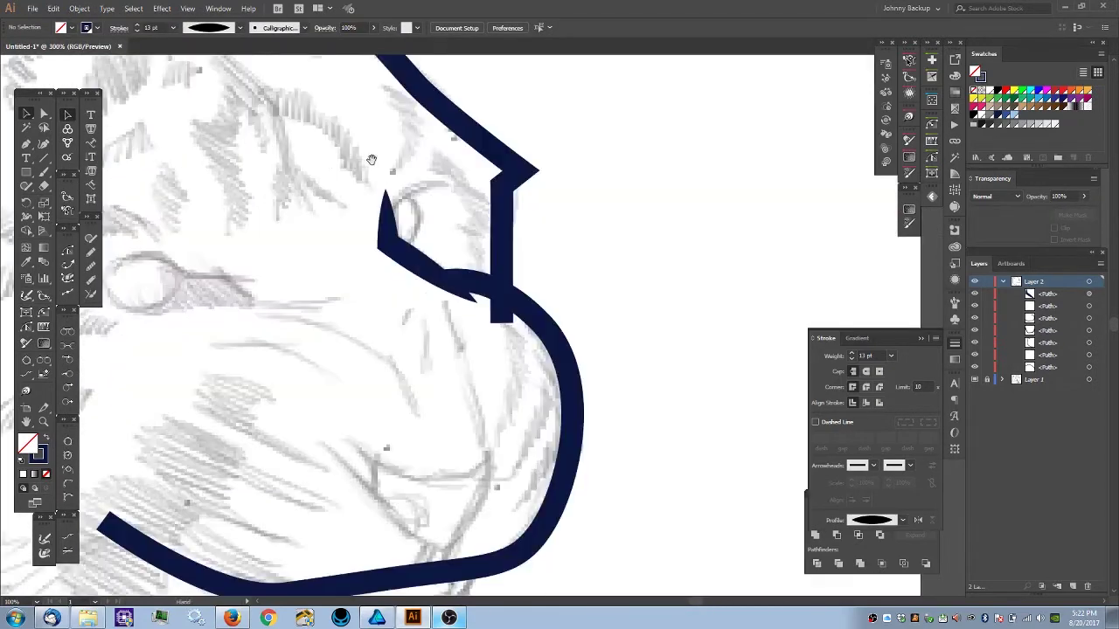
{"action": "left_click", "coordinate": [394, 251]}
{"action": "left_click_drag", "start_coordinate": [497, 237], "coordinate": [601, 280]}
{"action": "left_click", "coordinate": [586, 321]}
{"action": "left_click_drag", "start_coordinate": [552, 310], "coordinate": [517, 281]}
{"action": "scroll", "coordinate": [512, 304], "scroll_direction": "up", "scroll_amount": 1}
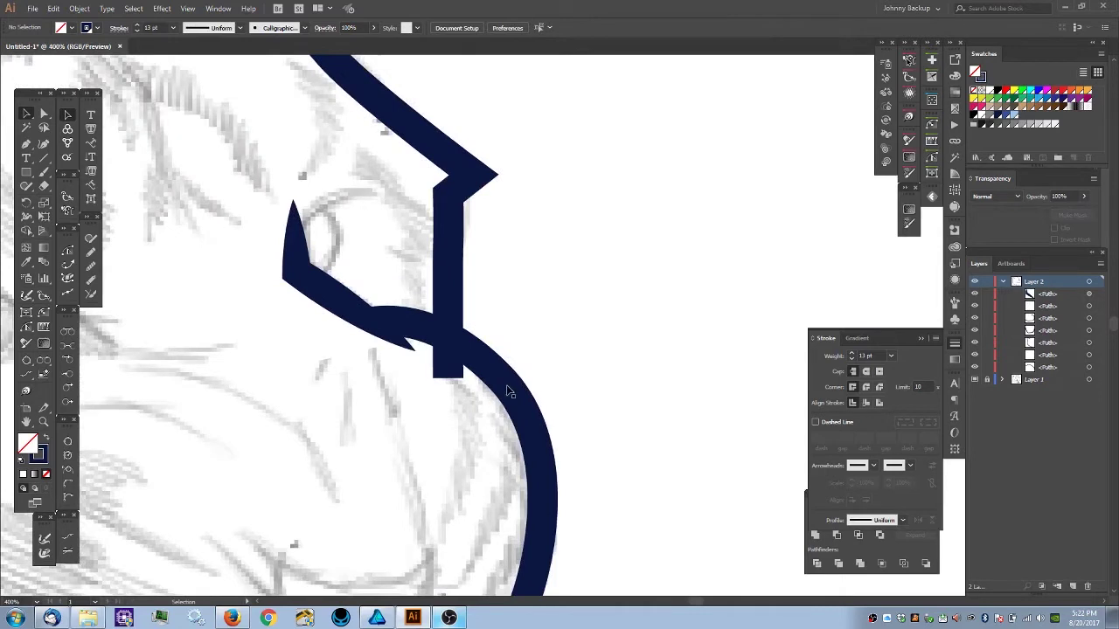
{"action": "left_click", "coordinate": [507, 391]}
{"action": "left_click", "coordinate": [447, 249]}
{"action": "left_click", "coordinate": [449, 253]}
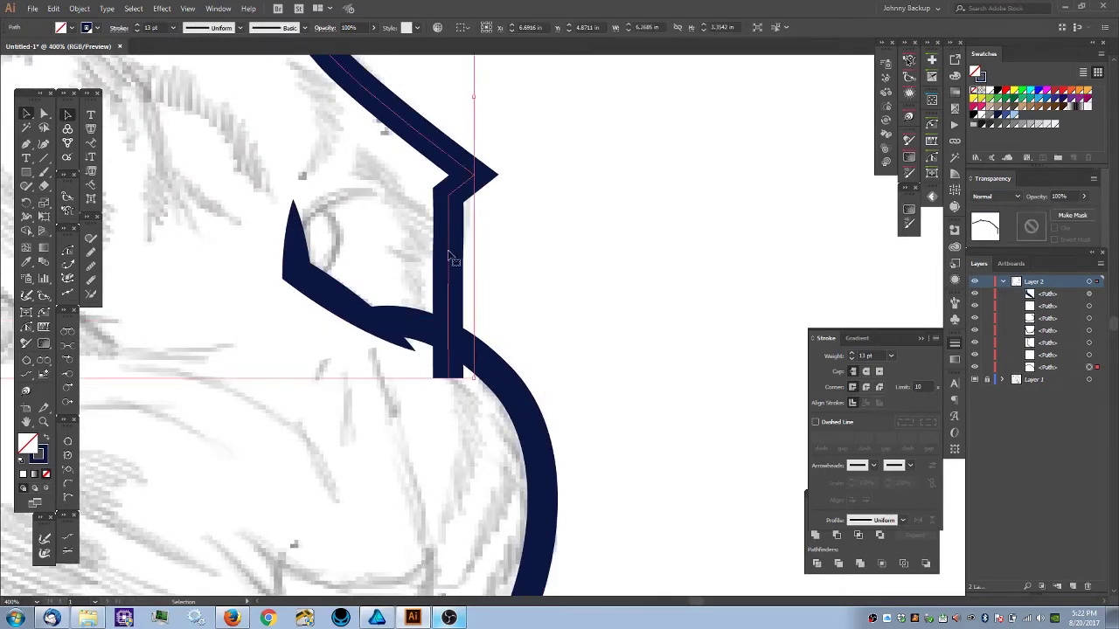
{"action": "left_click", "coordinate": [622, 320]}
- Draw a closed Pen shape around the face outline's protruding lower end, with its upper edge curving along the muzzle stroke
{"action": "key", "text": "p"}
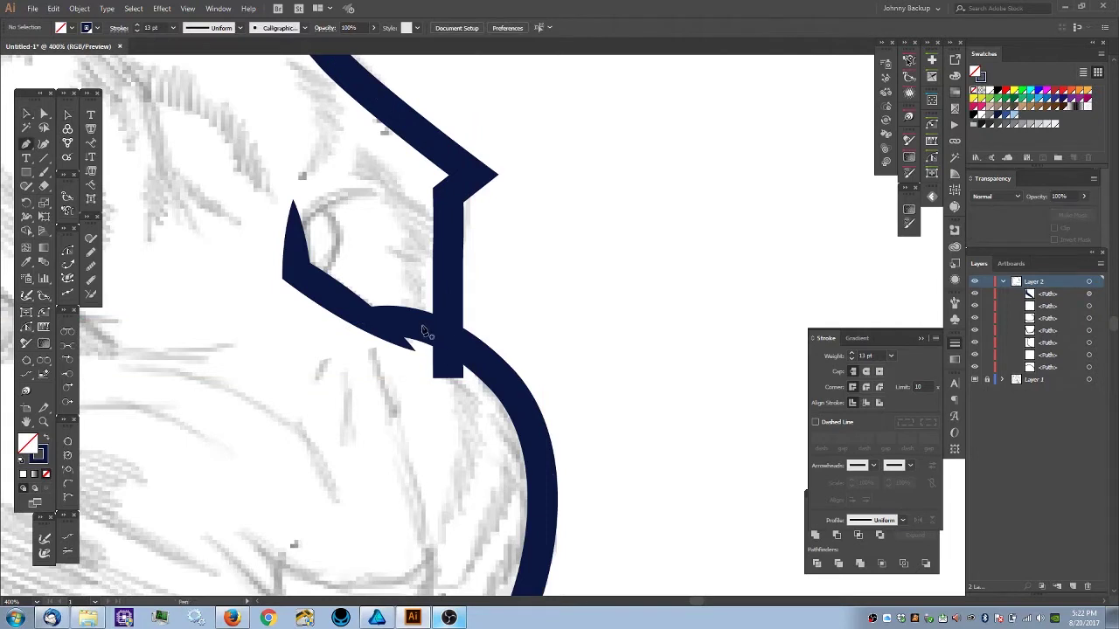
{"action": "left_click_drag", "start_coordinate": [417, 324], "coordinate": [495, 374]}
{"action": "left_click", "coordinate": [469, 403]}
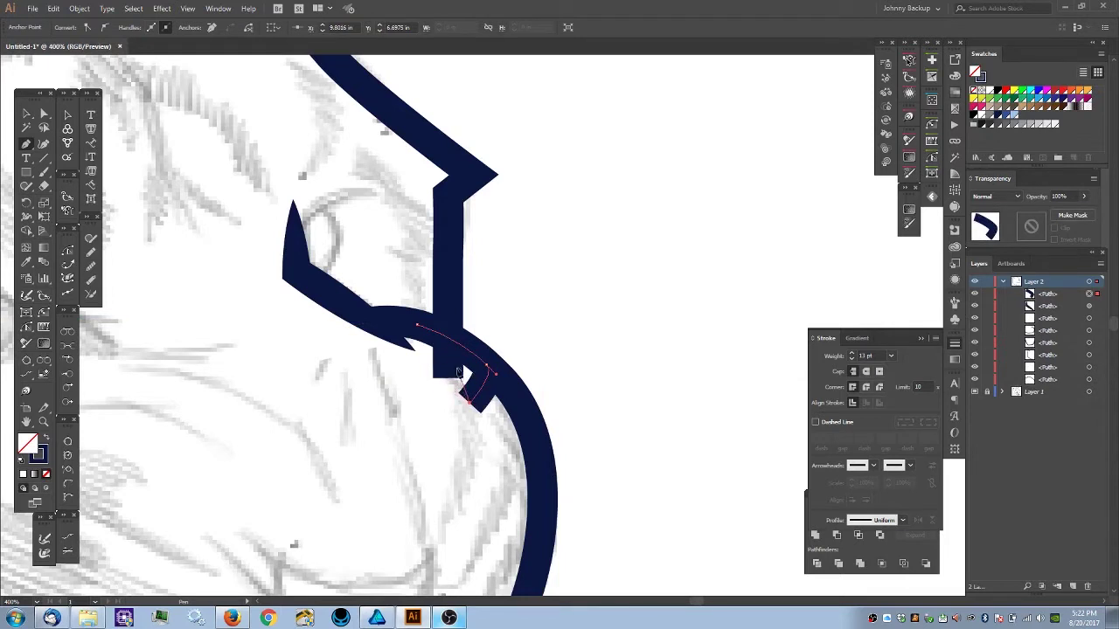
{"action": "left_click", "coordinate": [421, 388]}
{"action": "left_click", "coordinate": [417, 326]}
{"action": "left_click", "coordinate": [417, 327]}
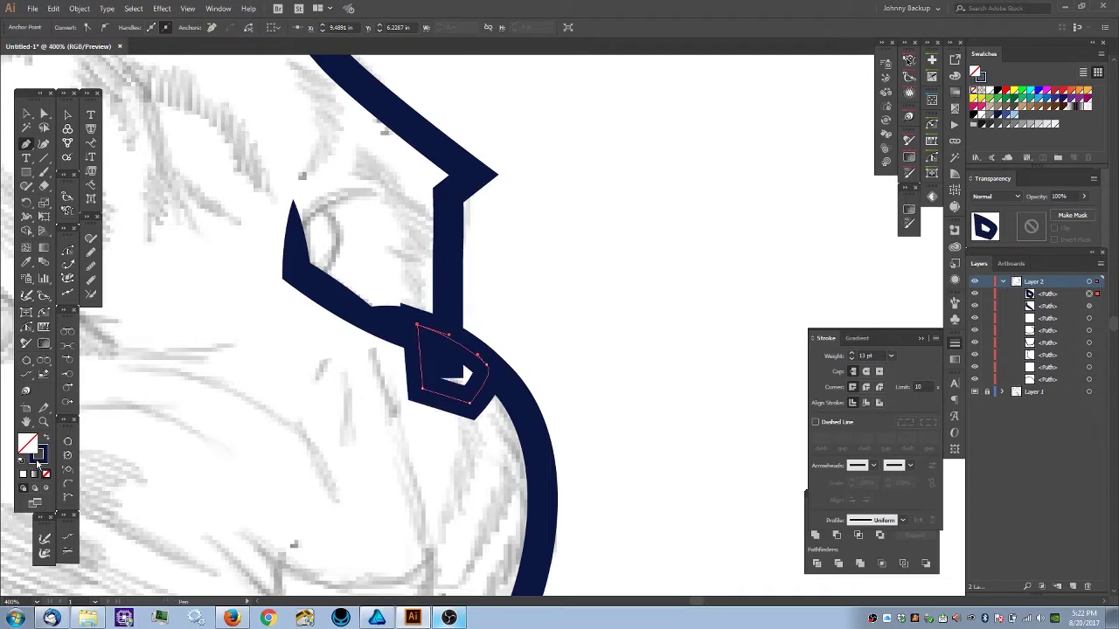
- Give the closed shape over the face outline's lower end a white fill with no stroke, and deselect it
{"action": "key", "text": "shift+x"}
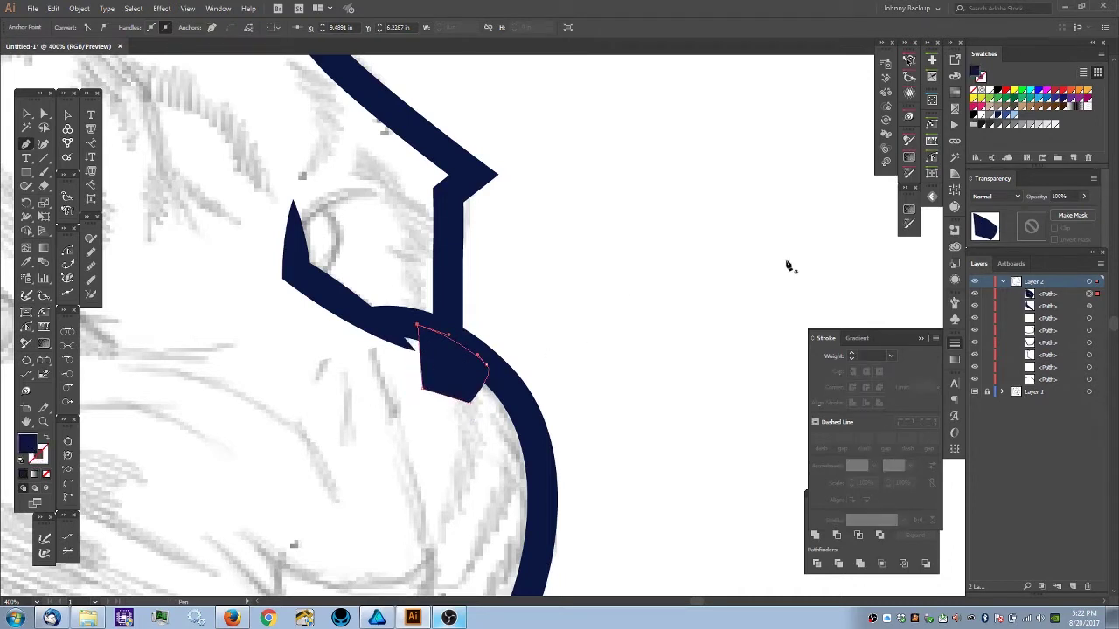
{"action": "left_click", "coordinate": [982, 90]}
{"action": "key", "text": "v"}
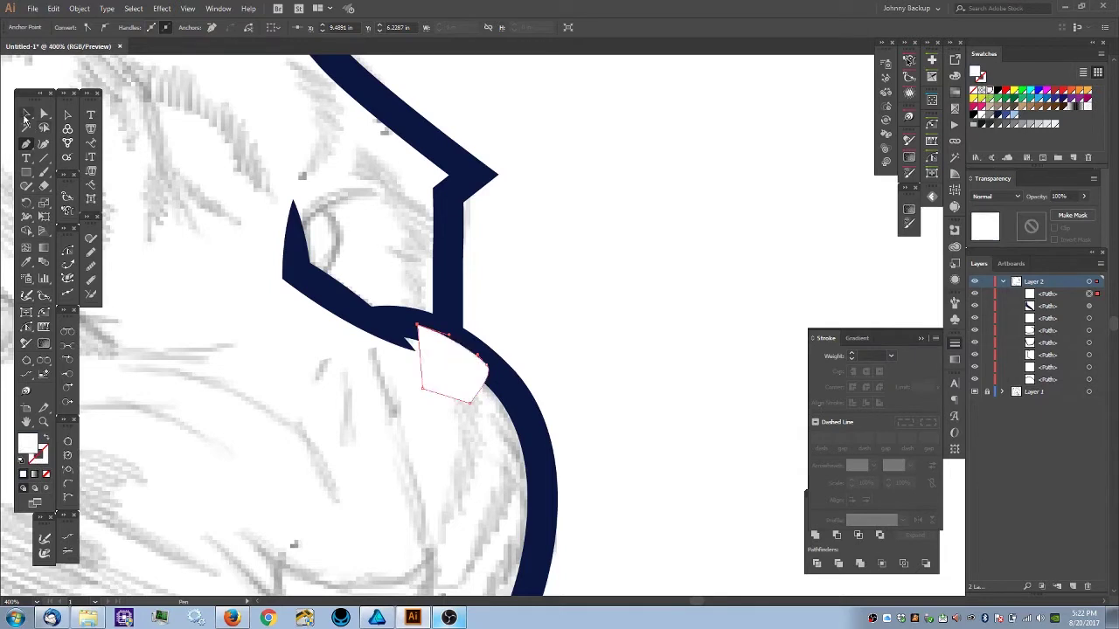
{"action": "left_click", "coordinate": [458, 427]}
- Delete the white mask over the face outline's lower end to compare, undo the deletion, and deselect
{"action": "left_click", "coordinate": [454, 369]}
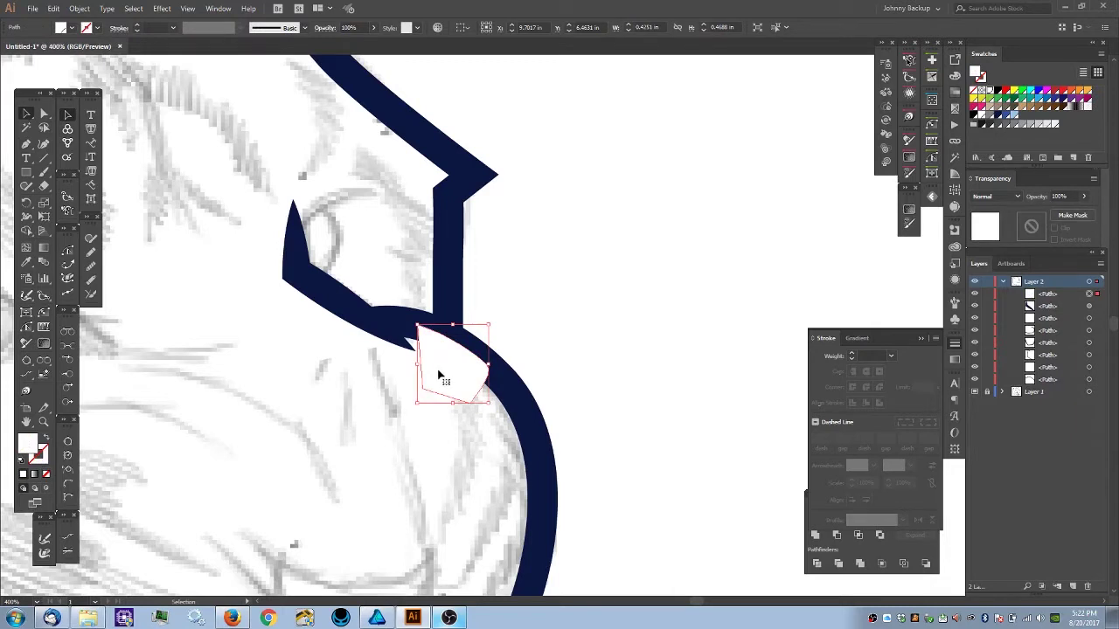
{"action": "key", "text": "Delete"}
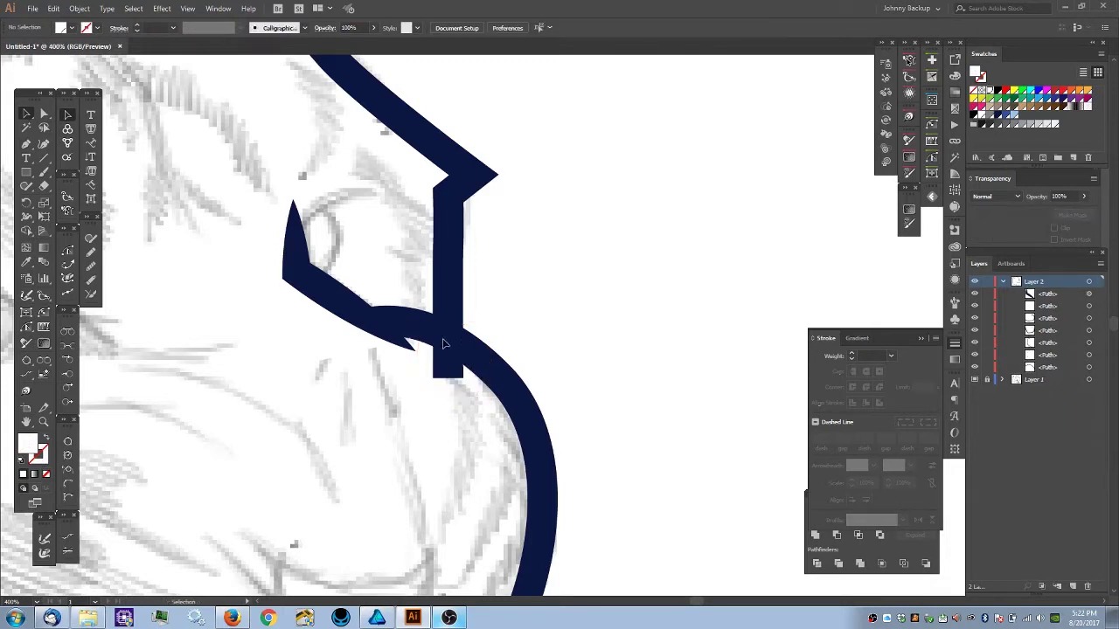
{"action": "left_click", "coordinate": [450, 306]}
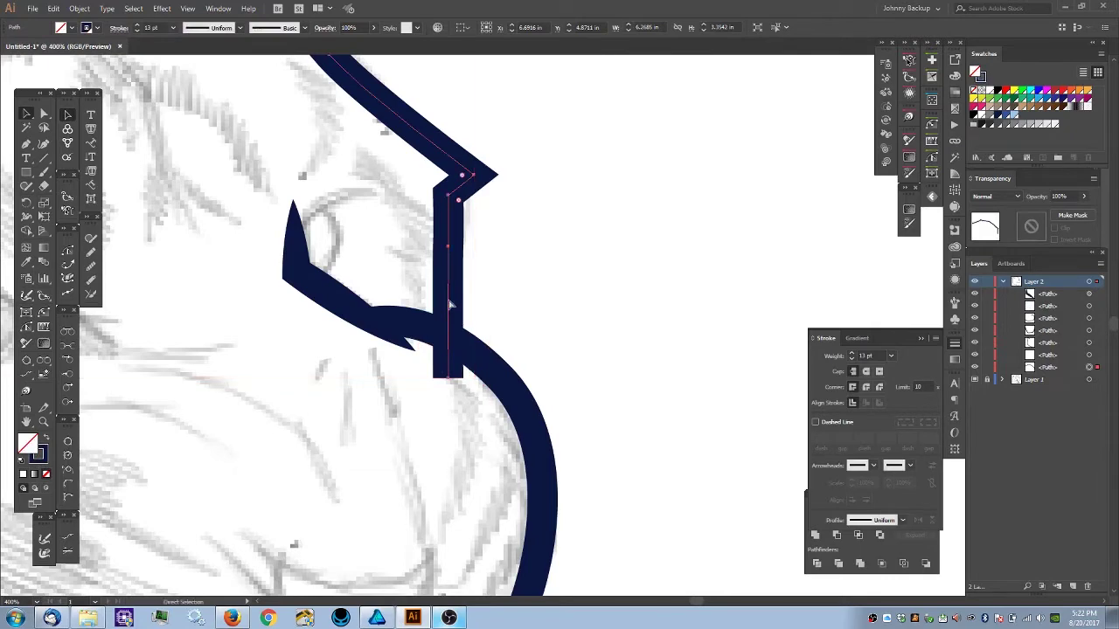
{"action": "key", "text": "ctrl+z"}
{"action": "left_click", "coordinate": [584, 305]}
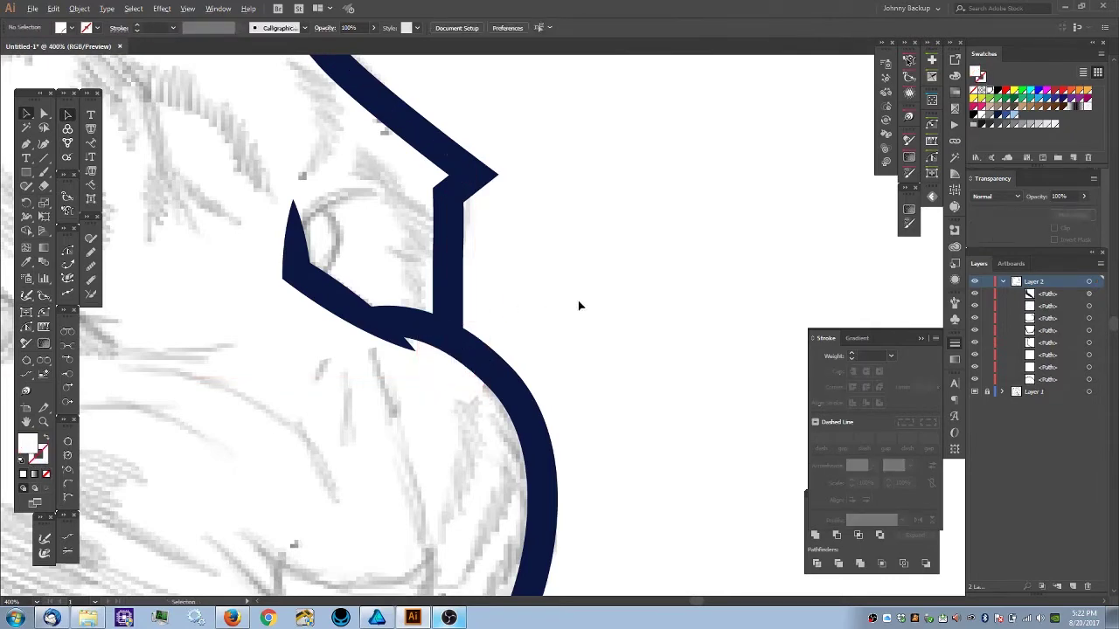
- Examine the loose stroke ends at the jaw, neck and near ear across the whole tiger head outline
{"action": "scroll", "coordinate": [577, 302], "scroll_direction": "down", "scroll_amount": 4}
{"action": "left_click_drag", "start_coordinate": [523, 308], "coordinate": [512, 282]}
{"action": "scroll", "coordinate": [506, 295], "scroll_direction": "up", "scroll_amount": 1}
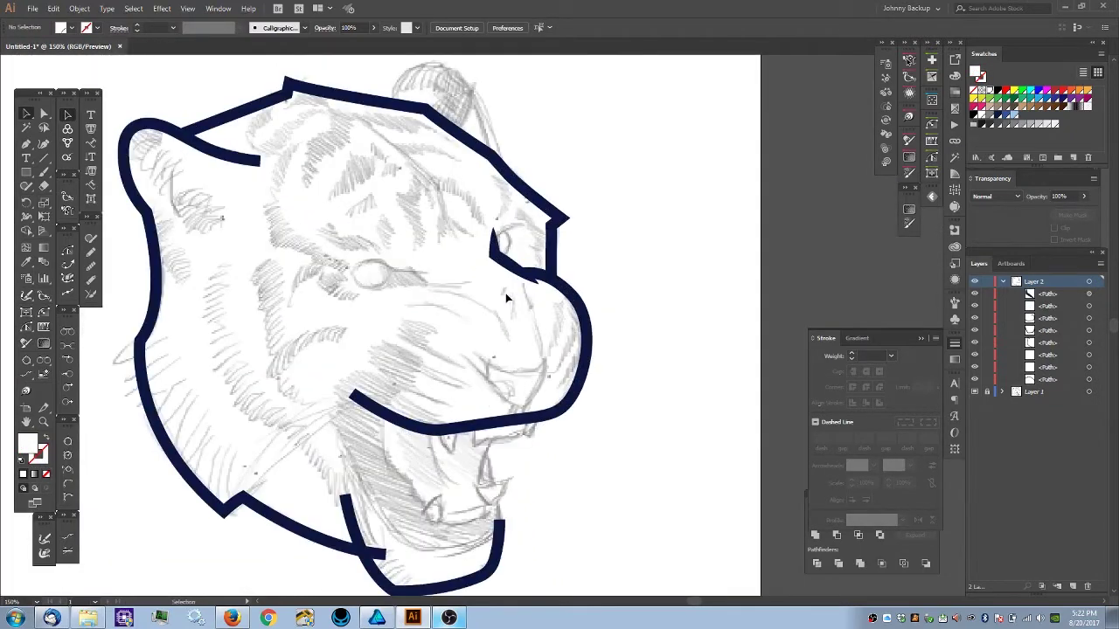
{"action": "left_click_drag", "start_coordinate": [361, 231], "coordinate": [428, 289]}
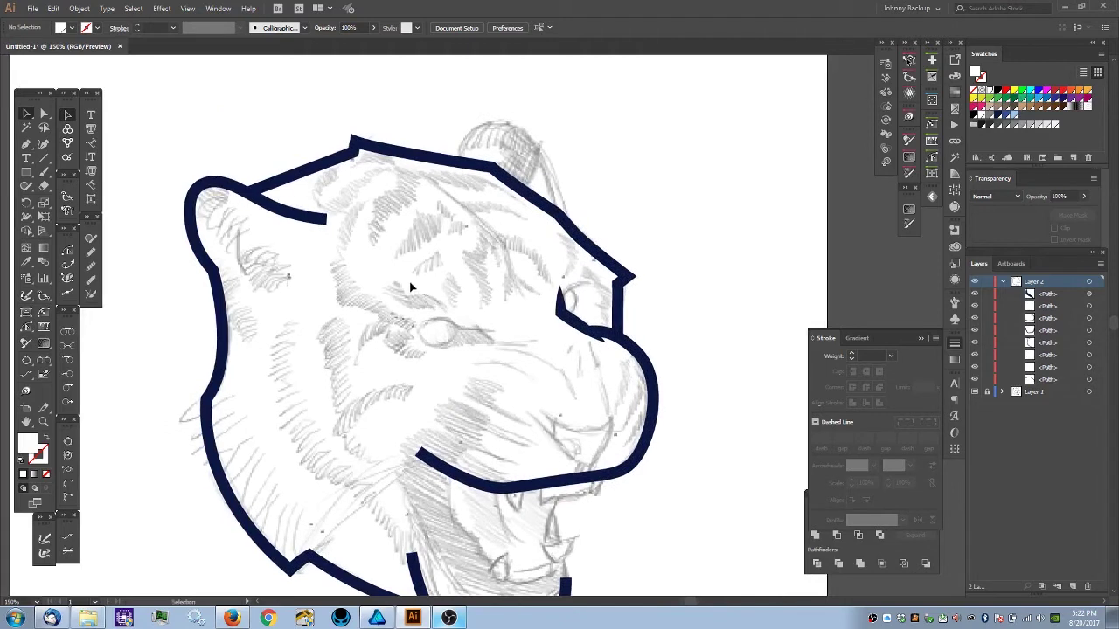
{"action": "scroll", "coordinate": [410, 287], "scroll_direction": "down", "scroll_amount": 3}
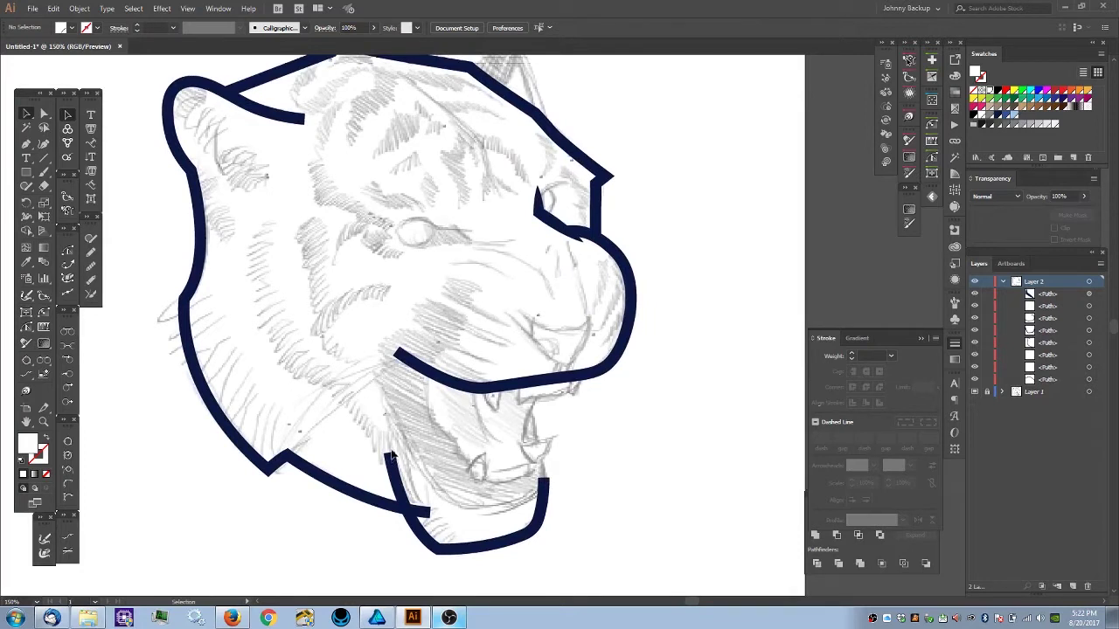
{"action": "scroll", "coordinate": [313, 315], "scroll_direction": "up", "scroll_amount": 2}
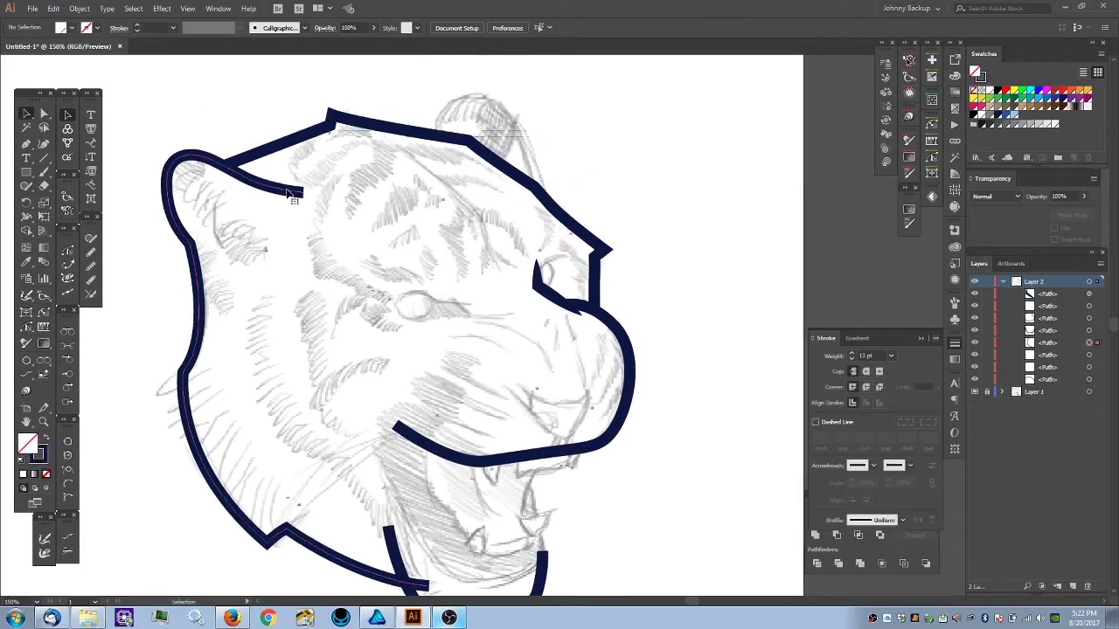
- Select the near ear's outline so new paths take on its 13 pt navy stroke, and deselect it
{"action": "left_click", "coordinate": [300, 193]}
{"action": "left_click", "coordinate": [327, 237]}
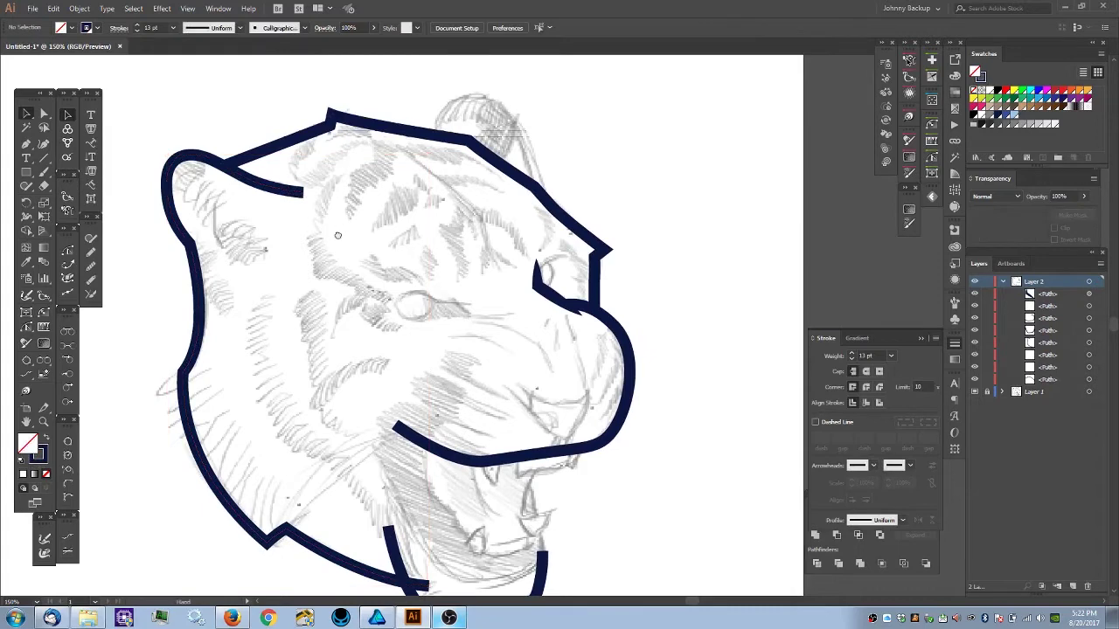
{"action": "scroll", "coordinate": [332, 280], "scroll_direction": "up", "scroll_amount": 4}
{"action": "scroll", "coordinate": [333, 280], "scroll_direction": "right", "scroll_amount": 2}
{"action": "mouse_move", "coordinate": [367, 272]}
{"action": "left_mouse_down"}
{"action": "mouse_move", "coordinate": [392, 187]}
{"action": "mouse_move", "coordinate": [368, 125]}
{"action": "left_mouse_up"}
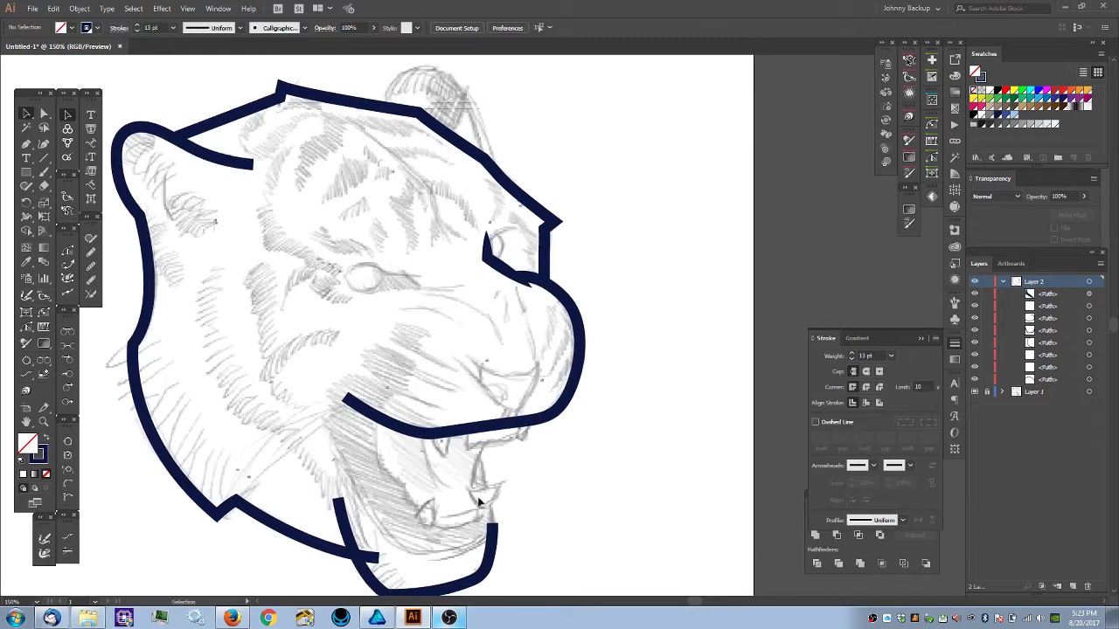
{"action": "scroll", "coordinate": [458, 472], "scroll_direction": "up", "scroll_amount": 3}
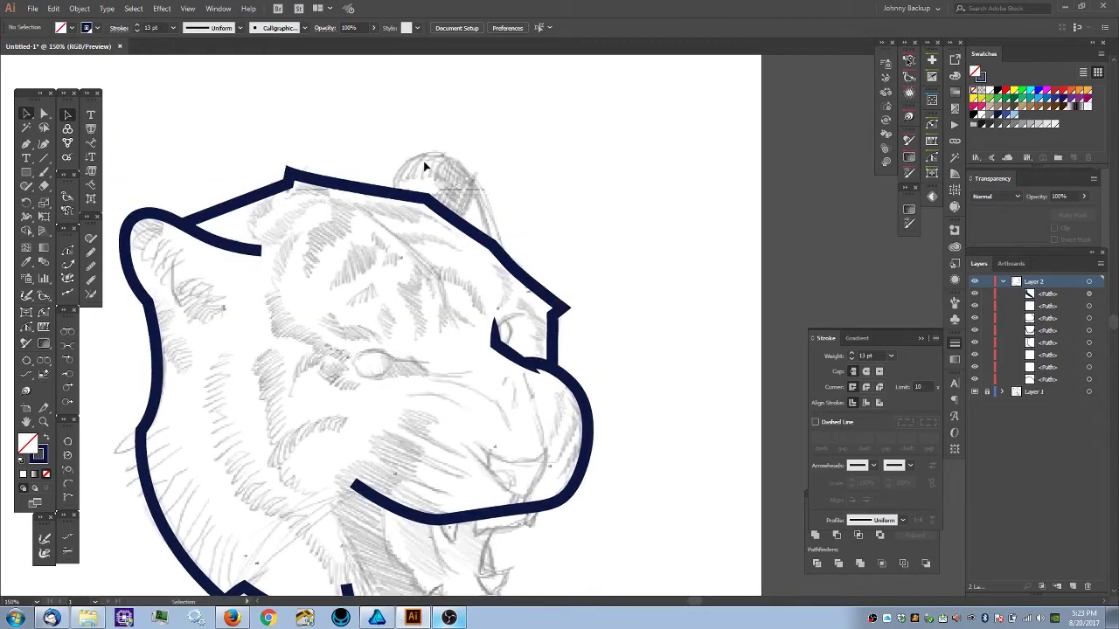
- Draw the far ear as an open curved Pen stroke over its sketch, starting and ending on the head outline, and deselect it
{"action": "scroll", "coordinate": [466, 252], "scroll_direction": "up", "scroll_amount": 2}
{"action": "key", "text": "p"}
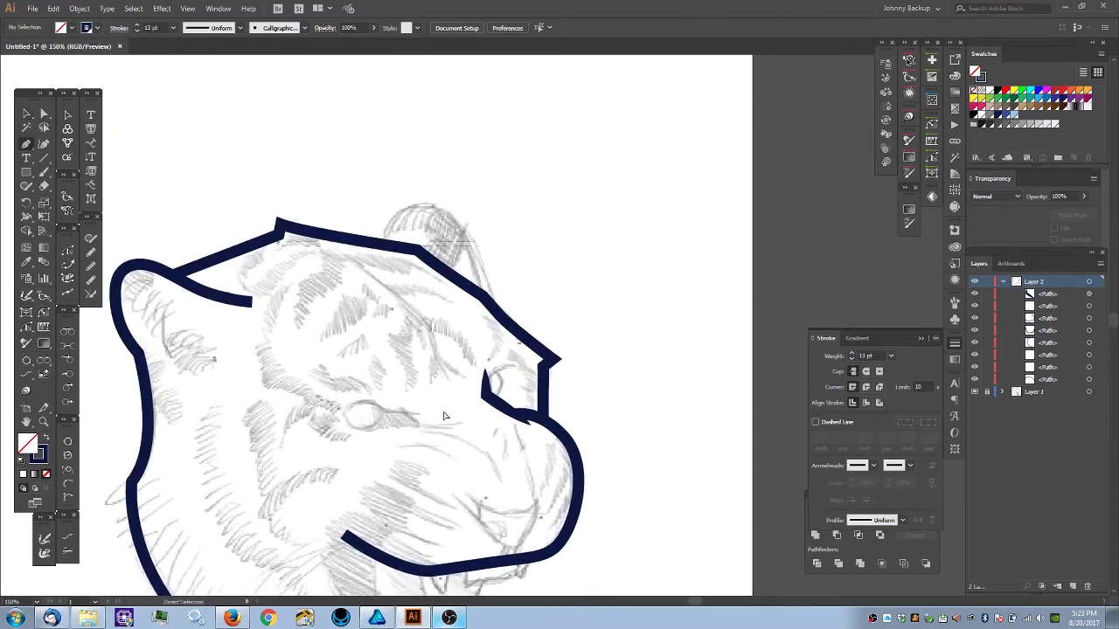
{"action": "key", "text": "ctrl+equal"}
{"action": "left_click_drag", "start_coordinate": [353, 220], "coordinate": [391, 276]}
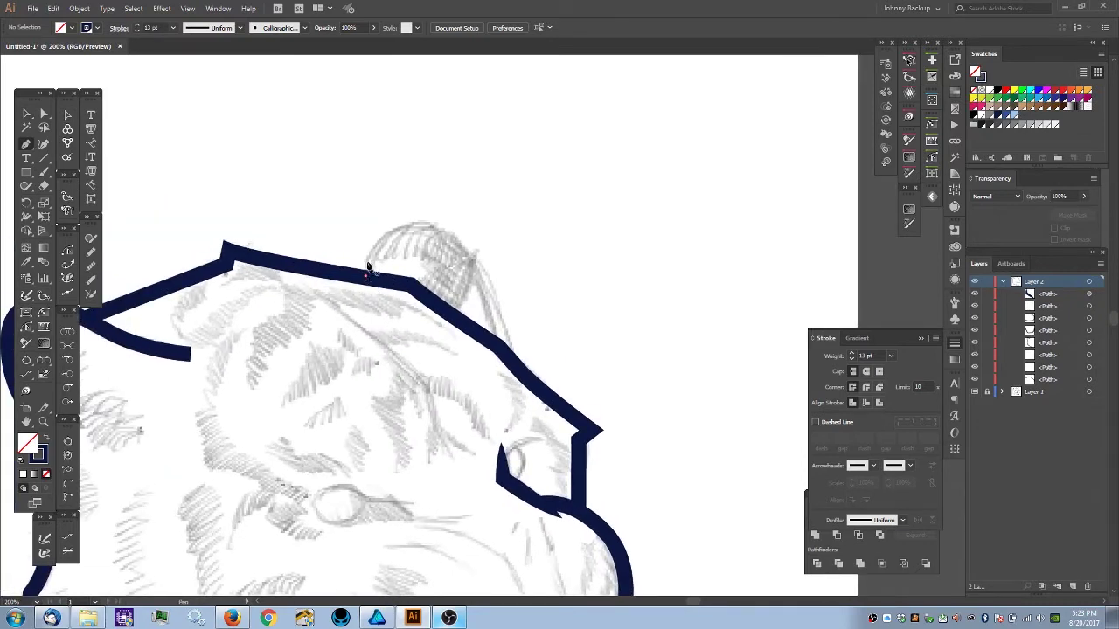
{"action": "left_click", "coordinate": [365, 276]}
{"action": "left_click_drag", "start_coordinate": [401, 228], "coordinate": [432, 219]}
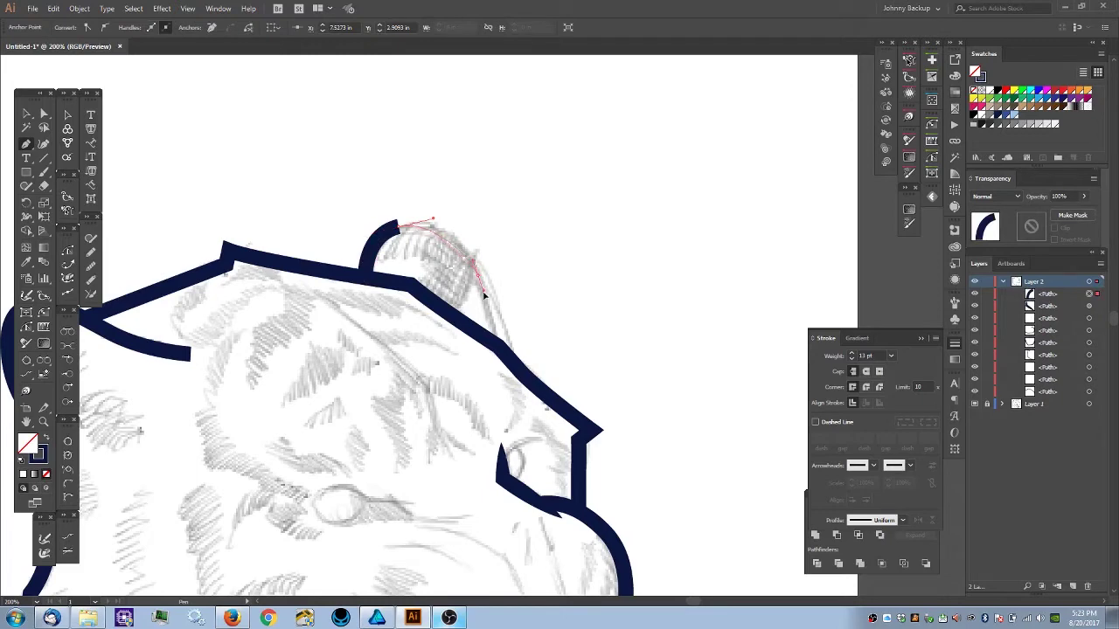
{"action": "left_click_drag", "start_coordinate": [479, 277], "coordinate": [498, 348]}
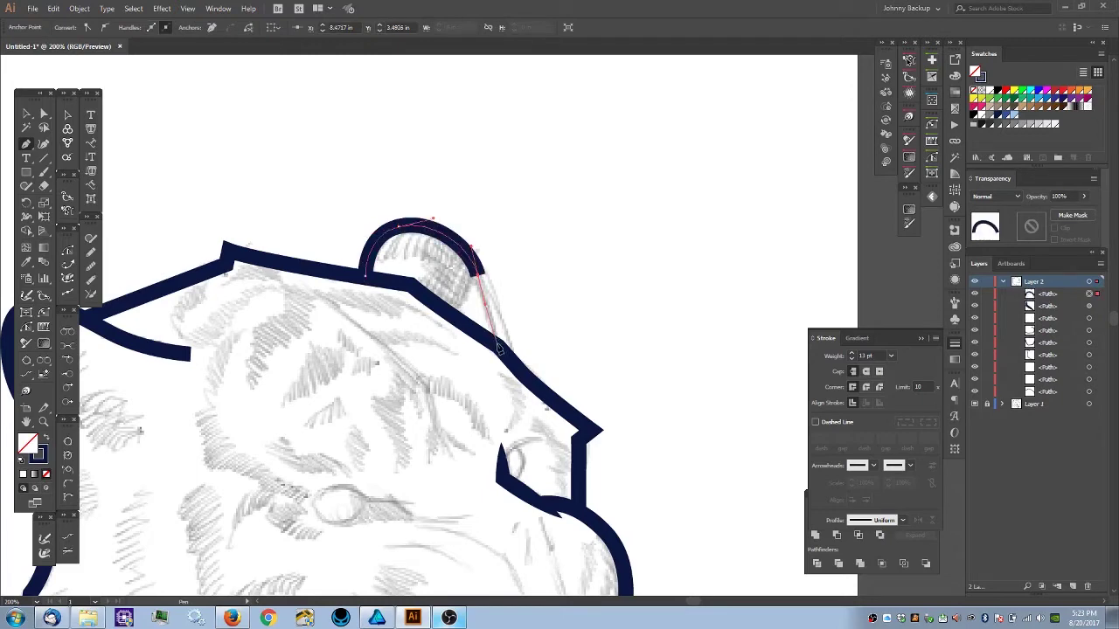
{"action": "left_click", "coordinate": [497, 346]}
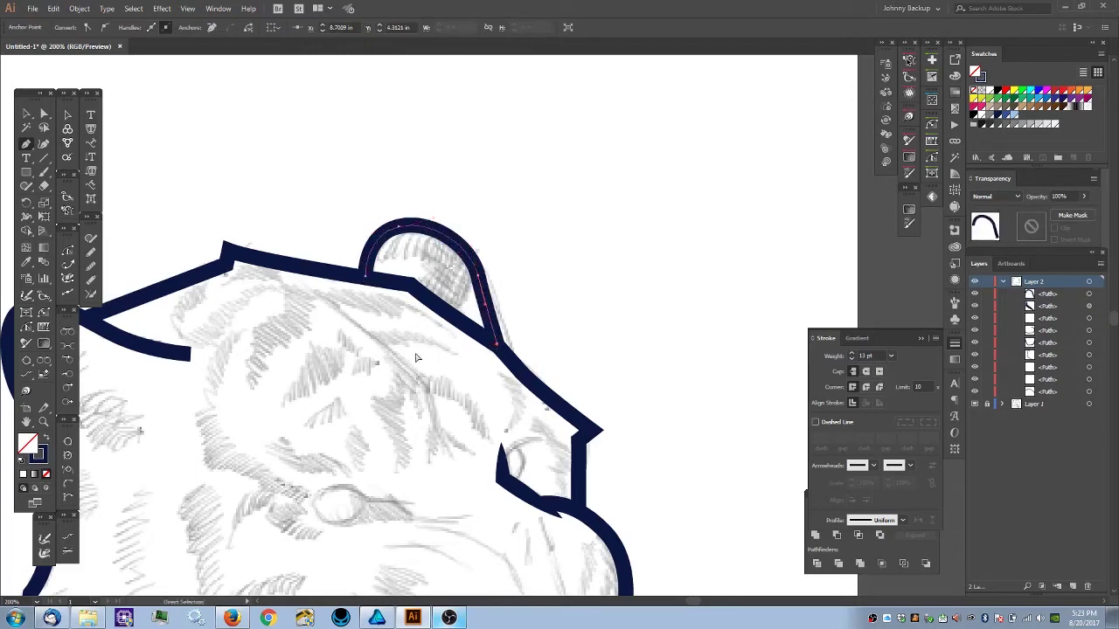
{"action": "left_click", "coordinate": [416, 358], "text": "ctrl"}
{"action": "key", "text": "ctrl+minus"}
{"action": "key", "text": "ctrl+minus"}
{"action": "key", "text": "ctrl+equal"}
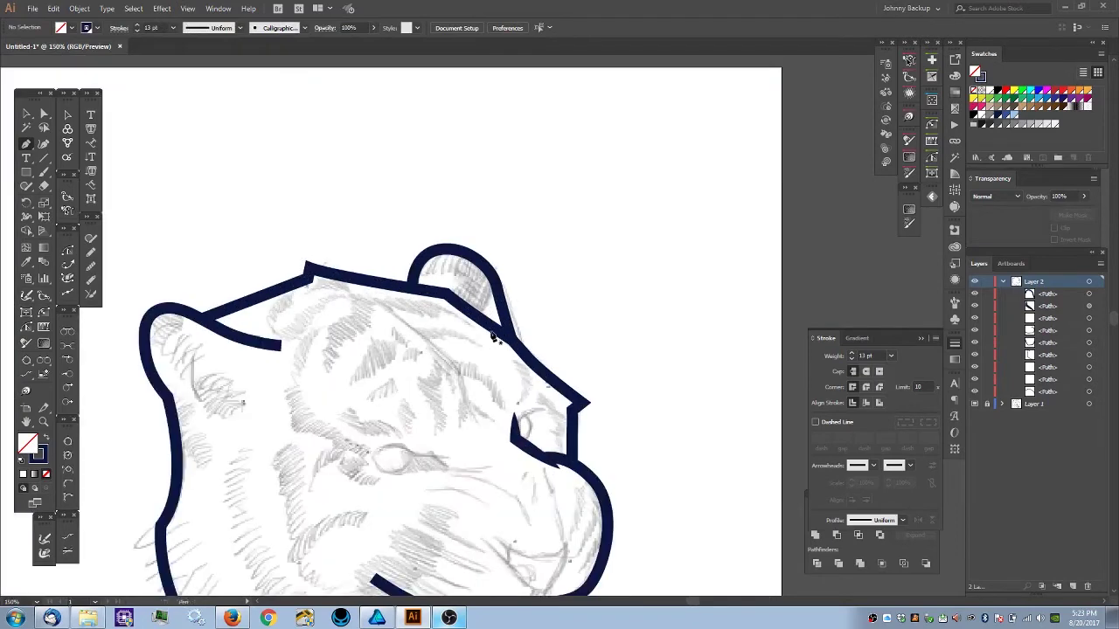
- Draw the small upper tooth as a closed Pen shape hanging from the muzzle's lower stroke, following the sketch
{"action": "left_click_drag", "start_coordinate": [418, 425], "coordinate": [384, 325]}
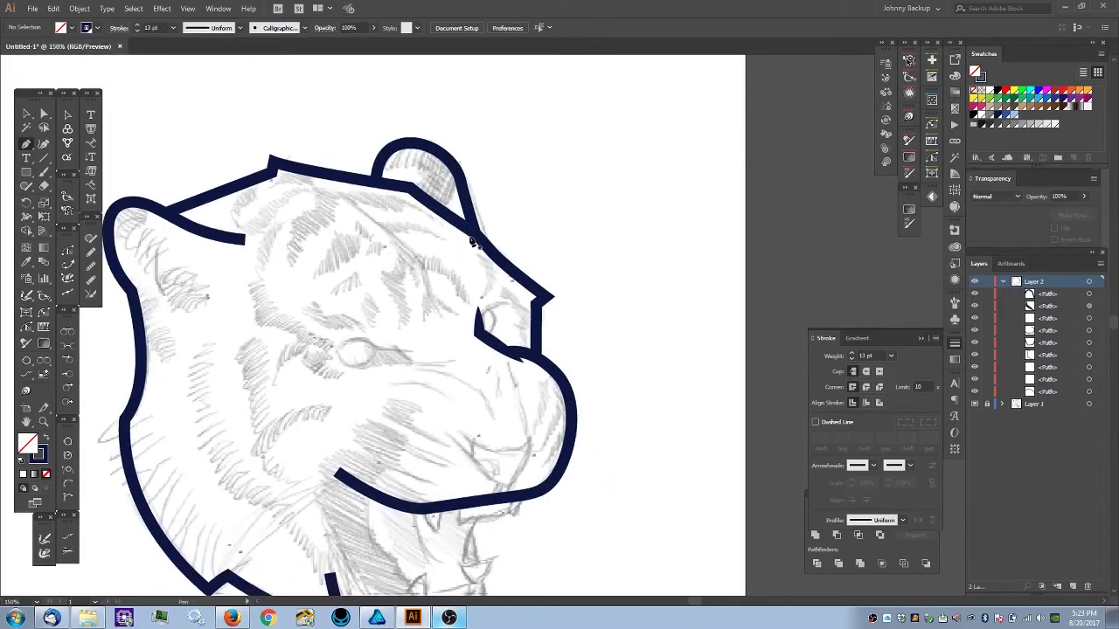
{"action": "left_click_drag", "start_coordinate": [423, 347], "coordinate": [380, 233]}
{"action": "key", "text": "ctrl+equal"}
{"action": "left_click_drag", "start_coordinate": [328, 319], "coordinate": [437, 260]}
{"action": "key", "text": "ctrl+equal"}
{"action": "left_click_drag", "start_coordinate": [378, 364], "coordinate": [492, 250]}
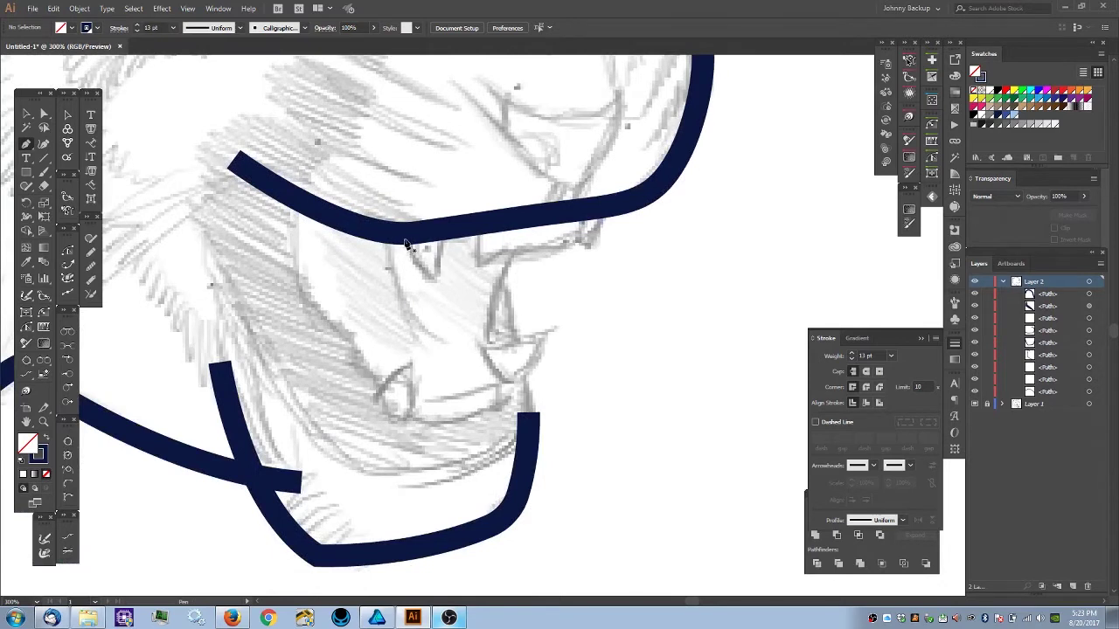
{"action": "left_click", "coordinate": [403, 241]}
{"action": "mouse_move", "coordinate": [425, 278]}
{"action": "left_mouse_down"}
{"action": "mouse_move", "coordinate": [439, 285]}
{"action": "mouse_move", "coordinate": [450, 226]}
{"action": "mouse_move", "coordinate": [445, 233]}
{"action": "left_mouse_up"}
{"action": "left_click", "coordinate": [403, 240]}
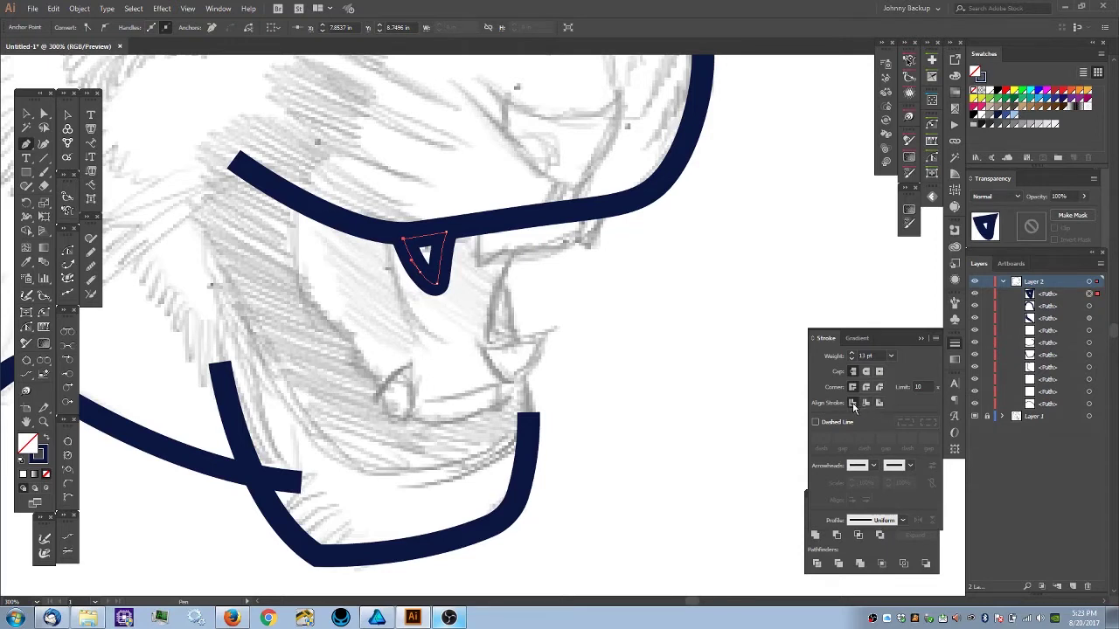
- Align the tooth's stroke to the outside and move its two upper corners so the stroke blends into the muzzle line
{"action": "left_click", "coordinate": [879, 404]}
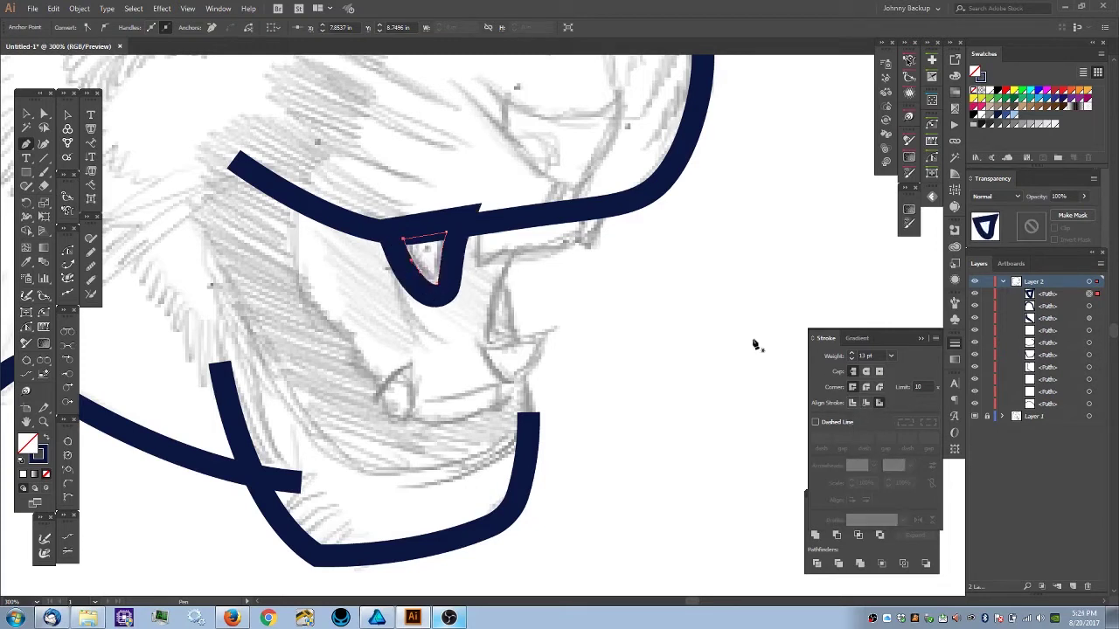
{"action": "scroll", "coordinate": [525, 292], "scroll_direction": "up", "scroll_amount": 2}
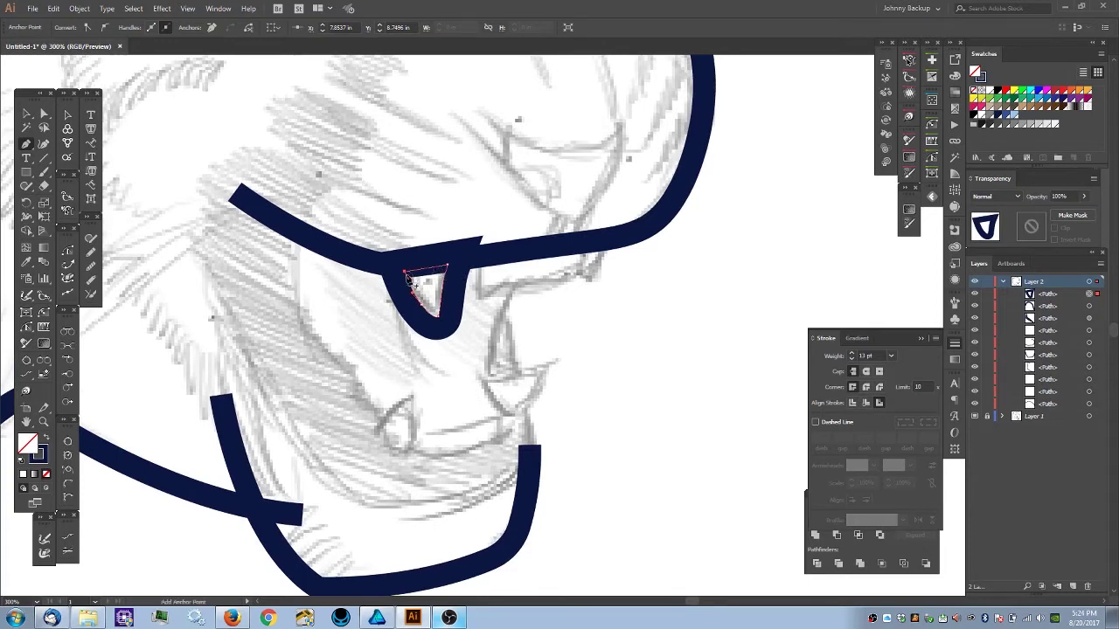
{"action": "key", "text": "ctrl"}
{"action": "left_click_drag", "start_coordinate": [449, 267], "coordinate": [411, 273]}
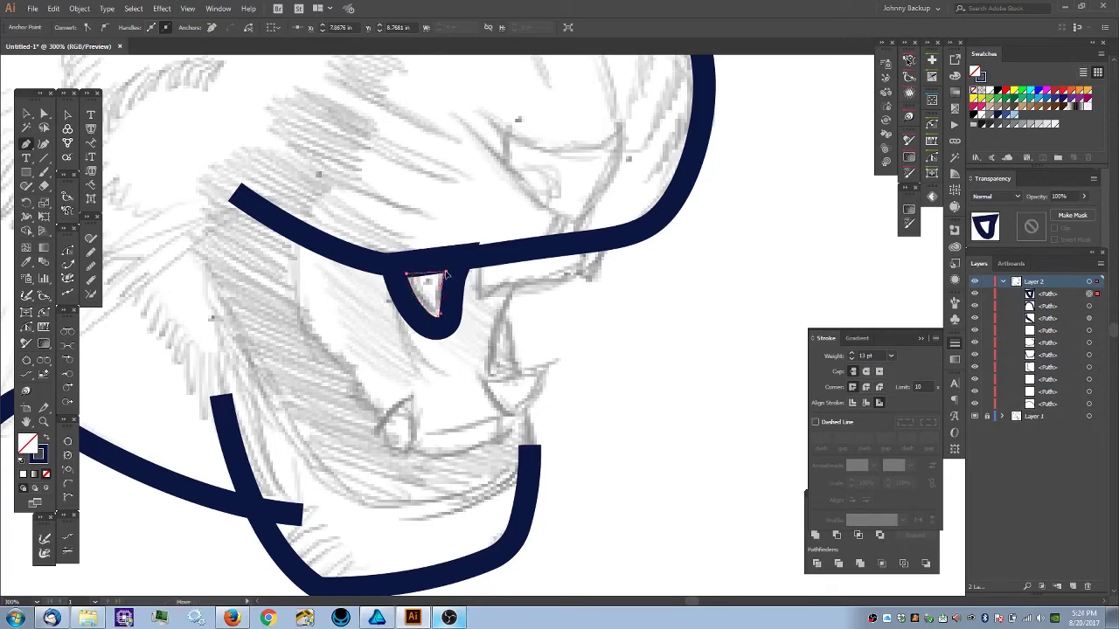
{"action": "left_click_drag", "start_coordinate": [411, 275], "coordinate": [408, 281]}
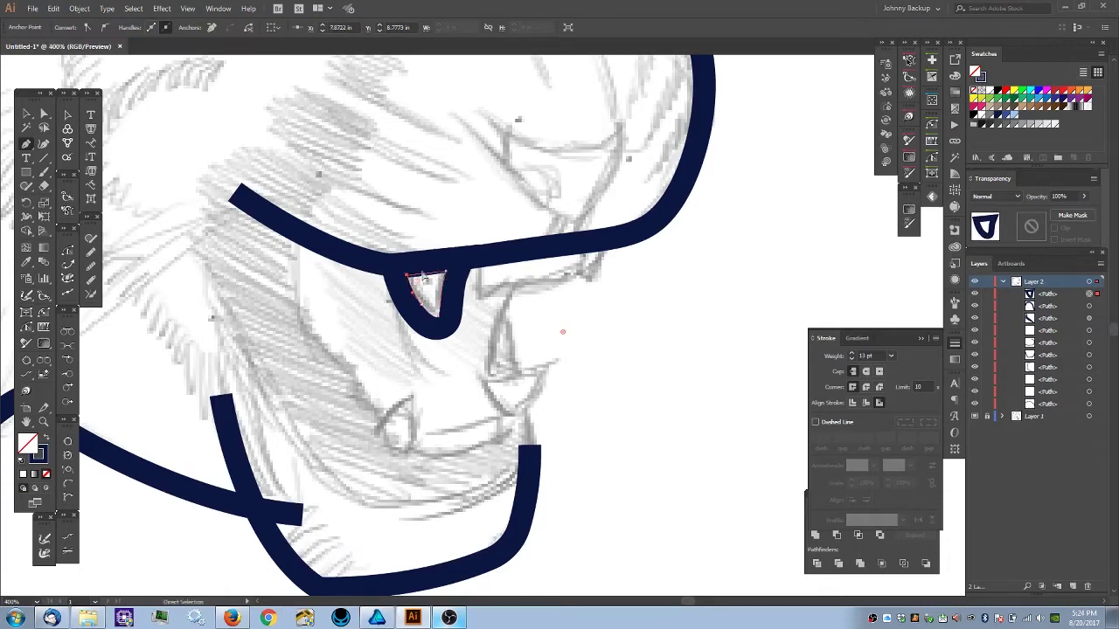
- Examine how the tooth's outline joins the muzzle stroke at high magnification and how its thickness looks within the whole head
{"action": "key", "text": "ctrl+plus"}
{"action": "left_click_drag", "start_coordinate": [535, 317], "coordinate": [418, 291]}
{"action": "key", "text": "ctrl+plus"}
{"action": "scroll", "coordinate": [486, 285], "scroll_direction": "up", "scroll_amount": 1}
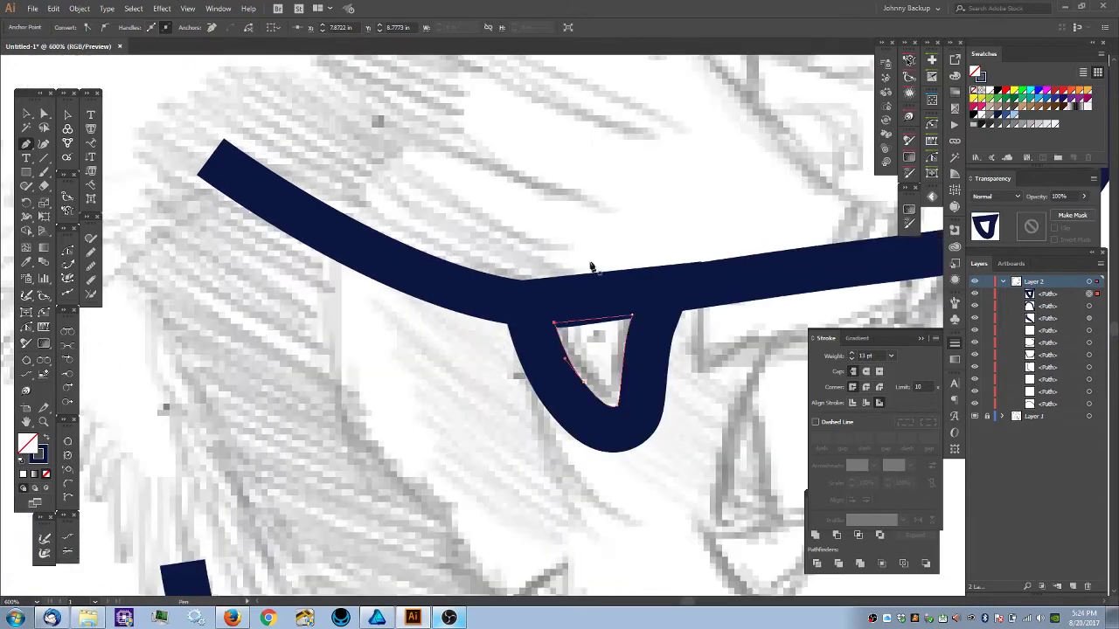
{"action": "scroll", "coordinate": [696, 262], "scroll_direction": "up", "scroll_amount": 1}
{"action": "scroll", "coordinate": [545, 305], "scroll_direction": "up", "scroll_amount": 2}
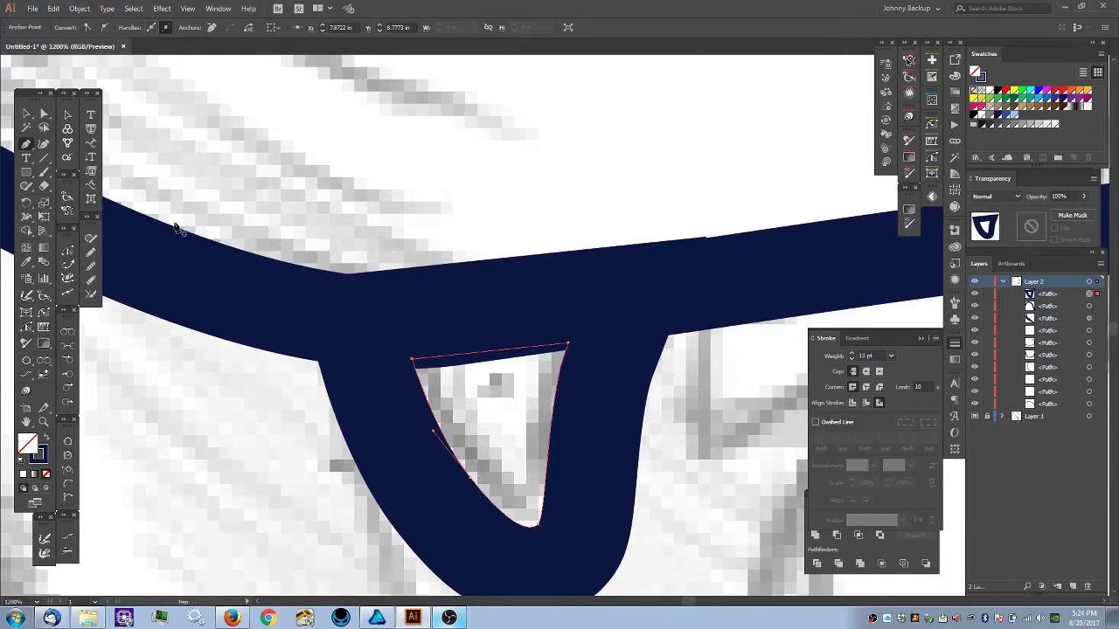
{"action": "key", "text": "ctrl+minus"}
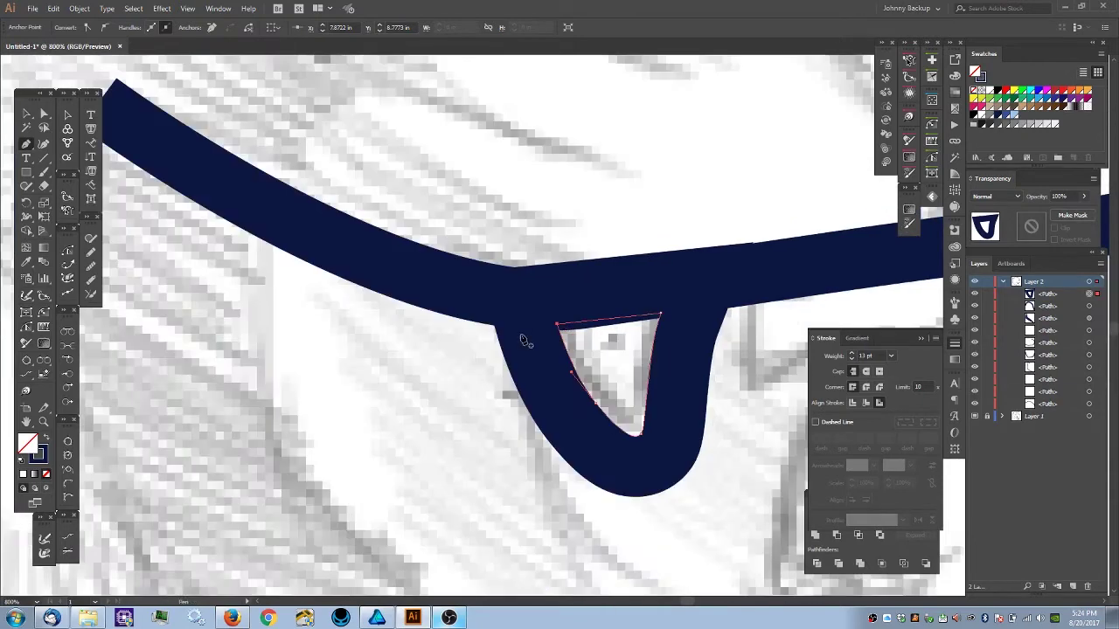
{"action": "left_click_drag", "start_coordinate": [539, 310], "coordinate": [446, 361]}
{"action": "left_click_drag", "start_coordinate": [400, 372], "coordinate": [379, 381]}
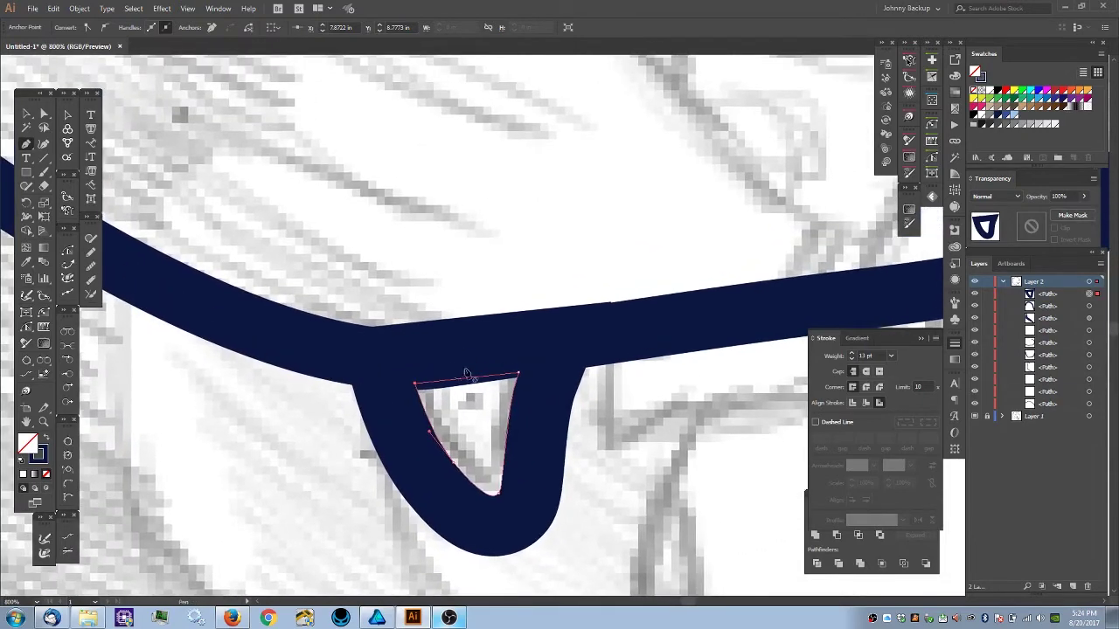
{"action": "key", "text": "ctrl+minus"}
{"action": "key", "text": "ctrl+minus"}
{"action": "scroll", "coordinate": [294, 268], "scroll_direction": "right", "scroll_amount": 2}
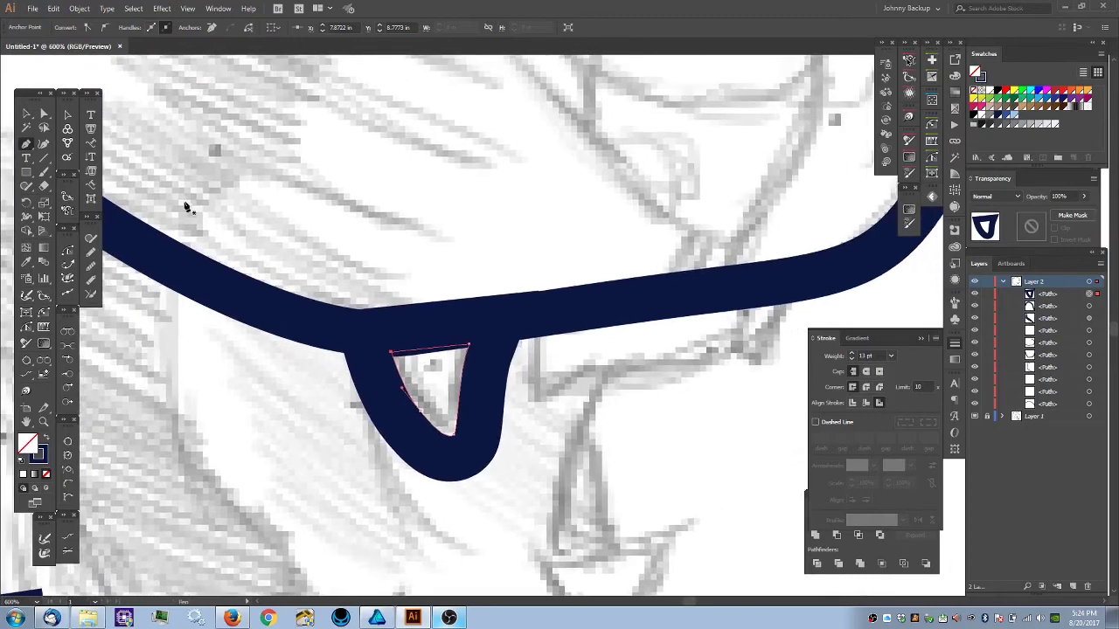
{"action": "key", "text": "ctrl+minus"}
{"action": "key", "text": "ctrl+minus"}
{"action": "key", "text": "ctrl+minus"}
{"action": "left_click_drag", "start_coordinate": [431, 290], "coordinate": [337, 322]}
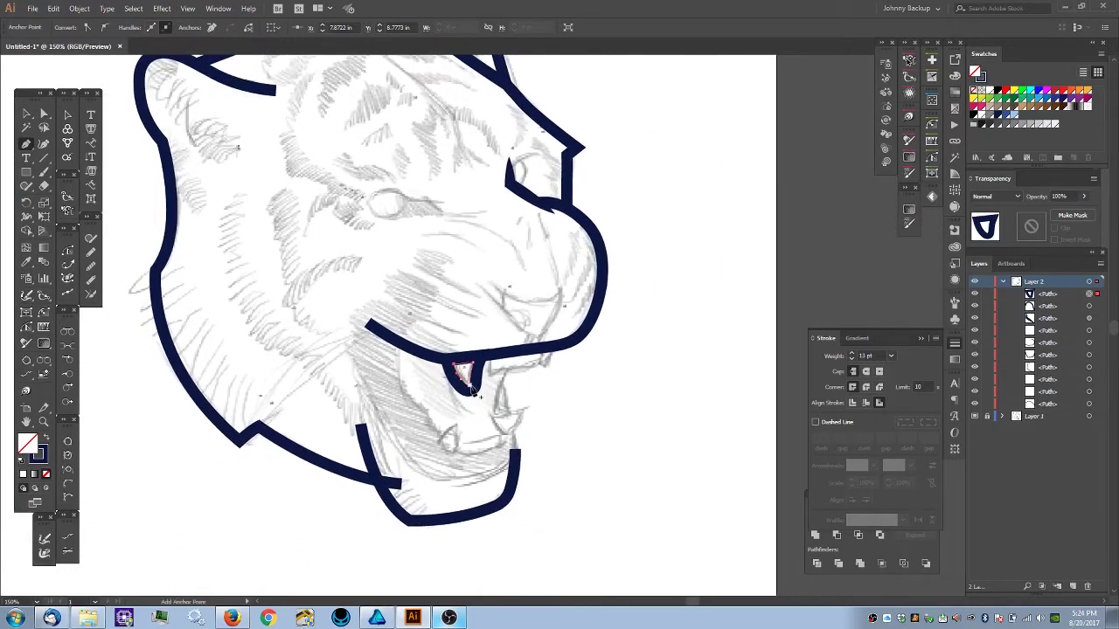
{"action": "key", "text": "ctrl+plus"}
{"action": "key", "text": "ctrl+minus"}
{"action": "left_click_drag", "start_coordinate": [488, 382], "coordinate": [410, 410]}
{"action": "key", "text": "ctrl+plus"}
{"action": "left_click_drag", "start_coordinate": [475, 392], "coordinate": [367, 431]}
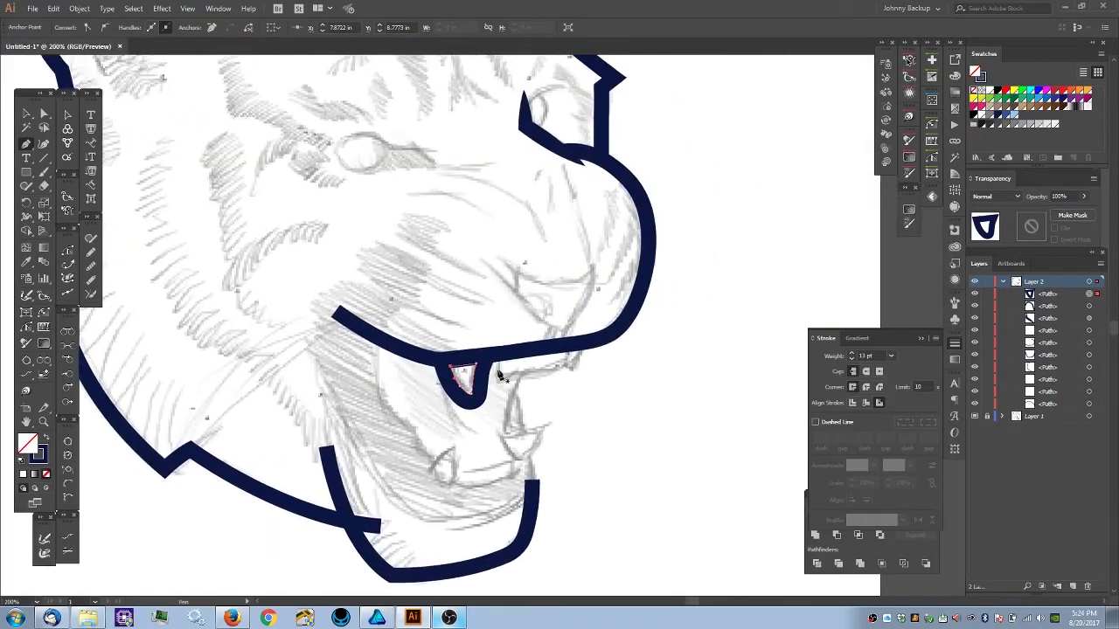
- Try a 2 pt stroke weight on the tooth and deselect it to compare with the thick head outline
{"action": "left_click", "coordinate": [853, 359]}
{"action": "left_click", "coordinate": [853, 360]}
{"action": "left_click", "coordinate": [852, 360]}
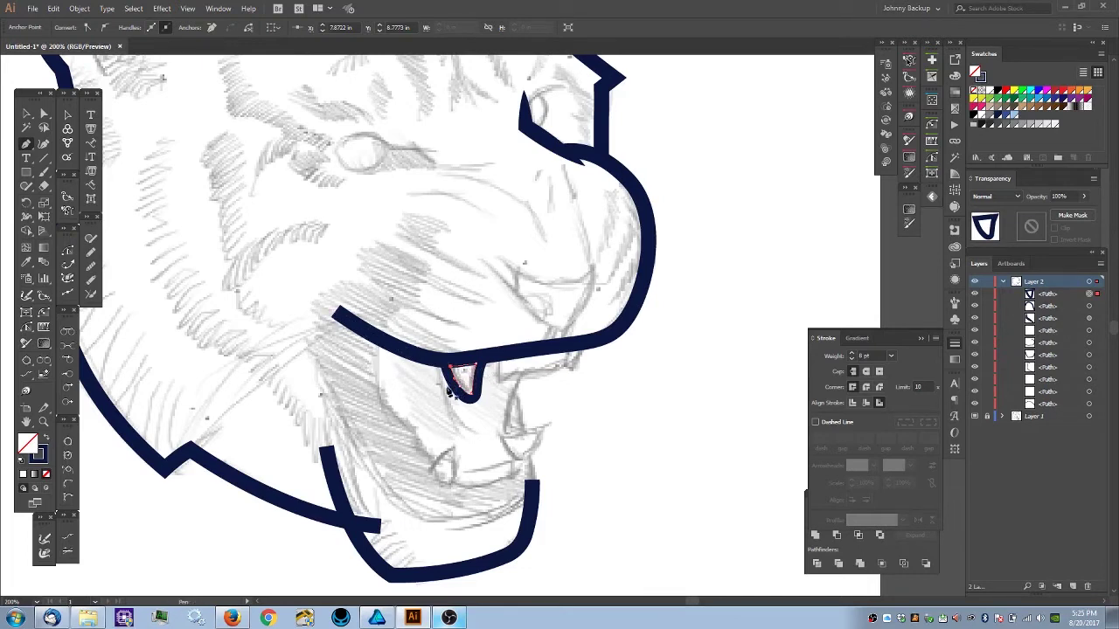
{"action": "left_click", "coordinate": [851, 359]}
{"action": "left_click", "coordinate": [852, 359]}
{"action": "left_click", "coordinate": [851, 360]}
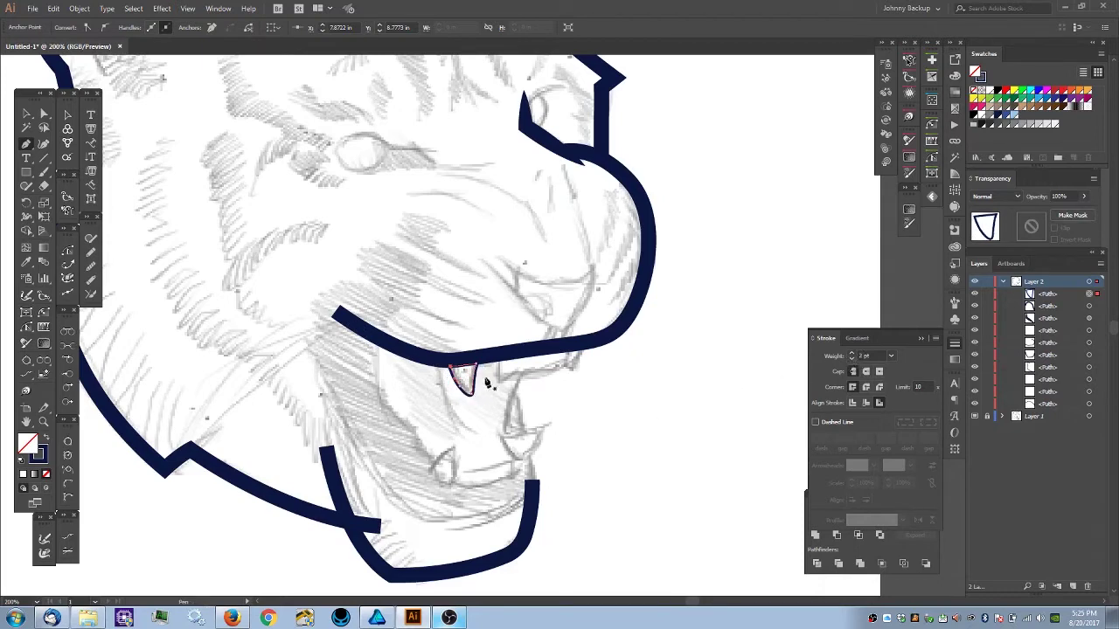
{"action": "key", "text": "ctrl+minus"}
{"action": "left_click", "coordinate": [516, 425], "text": "ctrl"}
{"action": "left_click_drag", "start_coordinate": [553, 354], "coordinate": [477, 433]}
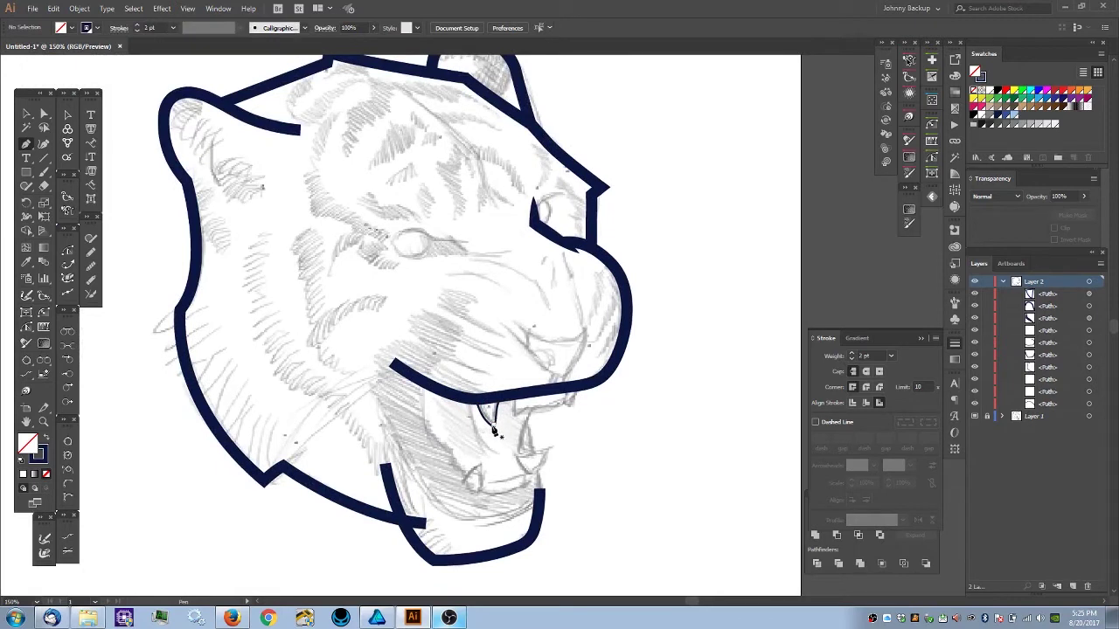
- Set the tooth's stroke weight to 8 pt and deselect it
{"action": "left_click", "coordinate": [489, 423], "text": "ctrl"}
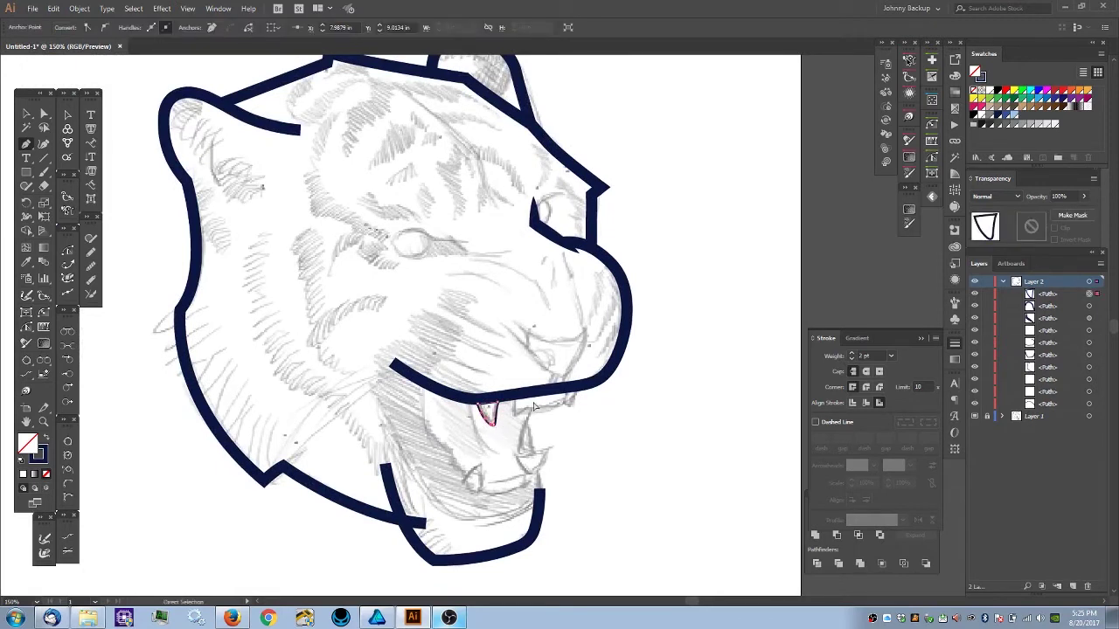
{"action": "left_click", "coordinate": [853, 354]}
{"action": "left_click", "coordinate": [852, 354]}
{"action": "left_click", "coordinate": [852, 354]}
{"action": "left_click", "coordinate": [852, 354]}
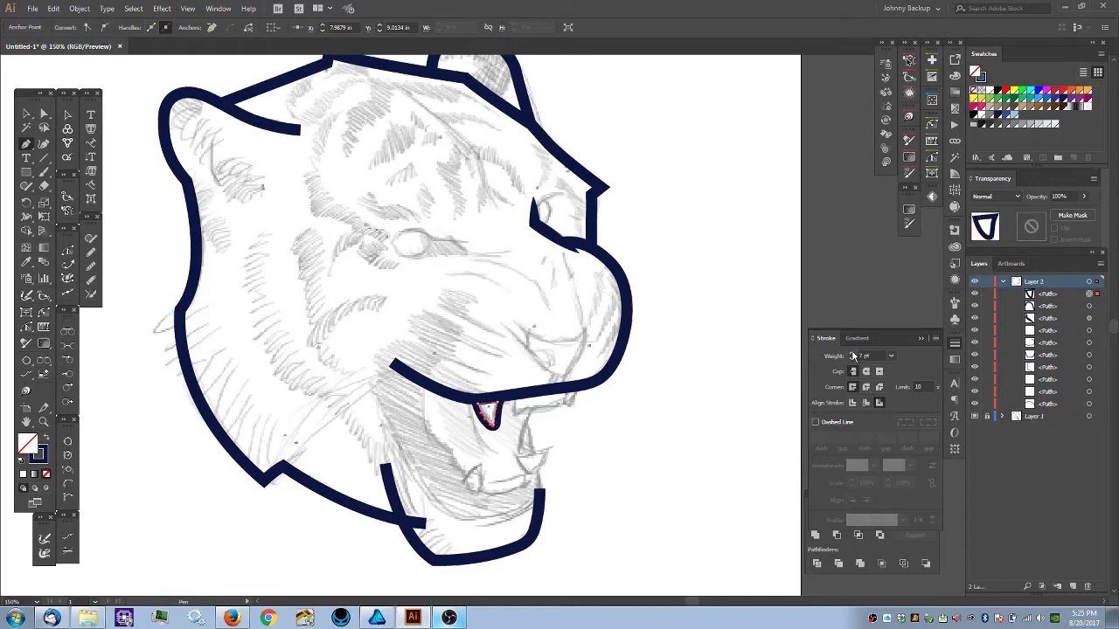
{"action": "left_click", "coordinate": [853, 354]}
{"action": "left_click", "coordinate": [421, 452], "text": "ctrl"}
- Save the muzzle outline's 13 pt navy stroke as a new graphic style
{"action": "scroll", "coordinate": [422, 450], "scroll_direction": "down", "scroll_amount": 2}
{"action": "scroll", "coordinate": [500, 372], "scroll_direction": "up", "scroll_amount": 3}
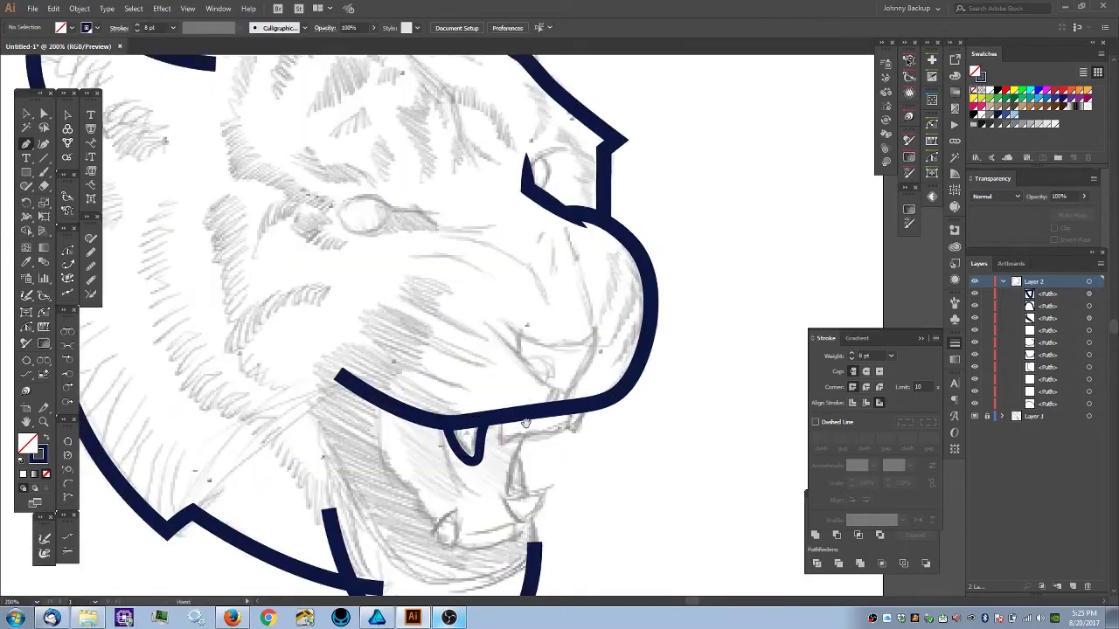
{"action": "scroll", "coordinate": [542, 320], "scroll_direction": "up", "scroll_amount": 1}
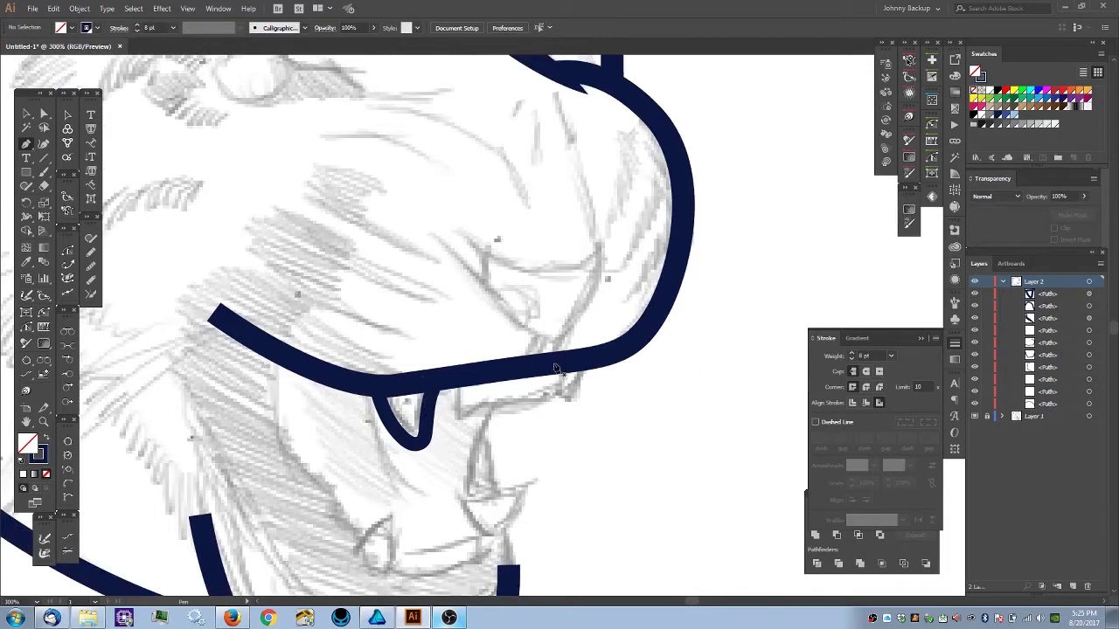
{"action": "left_click", "coordinate": [552, 367], "text": "ctrl"}
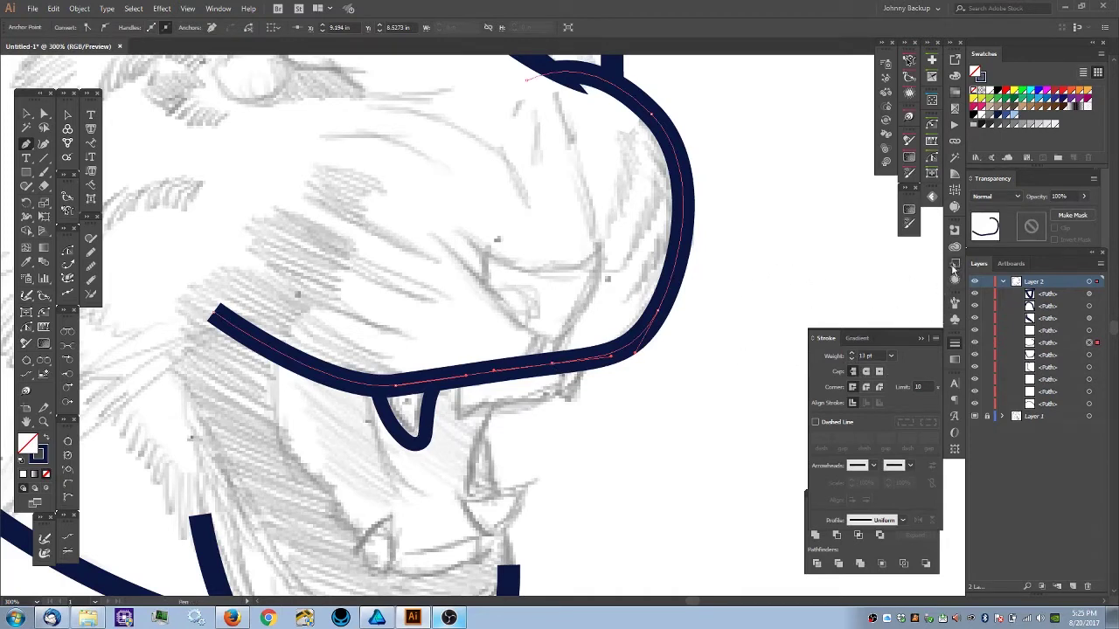
{"action": "left_click", "coordinate": [954, 265]}
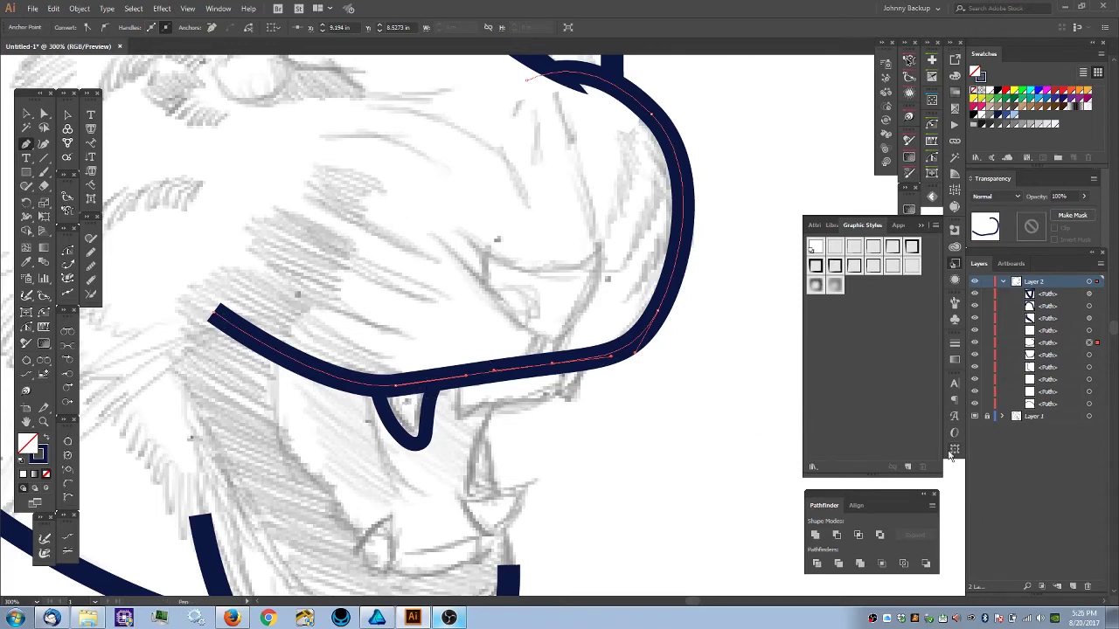
{"action": "key", "text": "ctrl"}
{"action": "left_click", "coordinate": [908, 468]}
- Save the tooth's 8 pt outside-aligned navy stroke as another new graphic style
{"action": "key", "text": "a"}
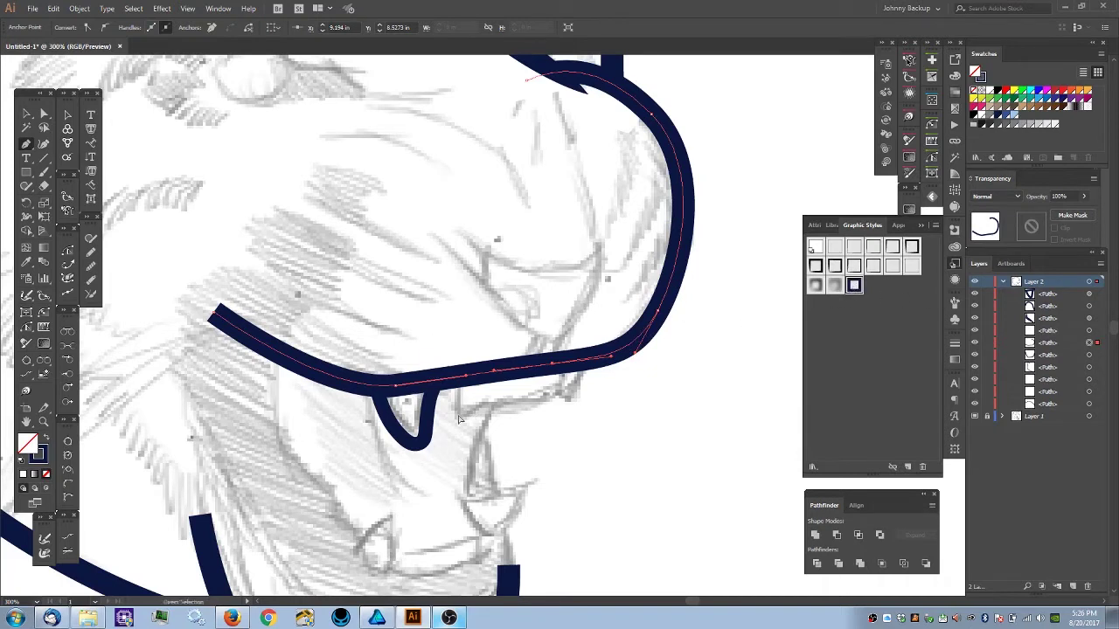
{"action": "left_click", "coordinate": [428, 430]}
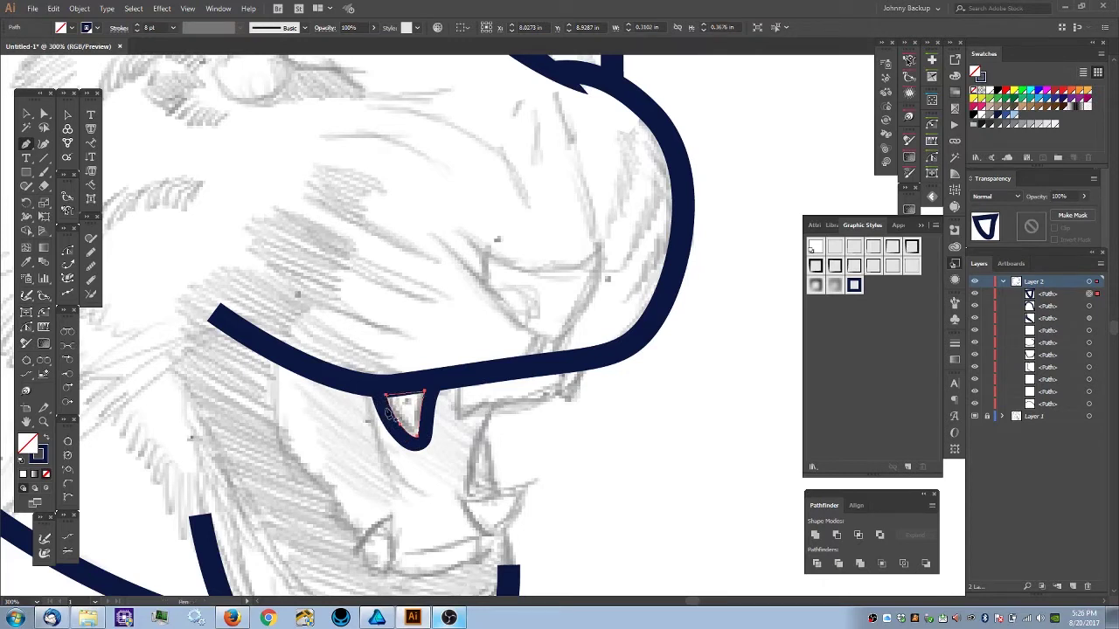
{"action": "left_click", "coordinate": [908, 467]}
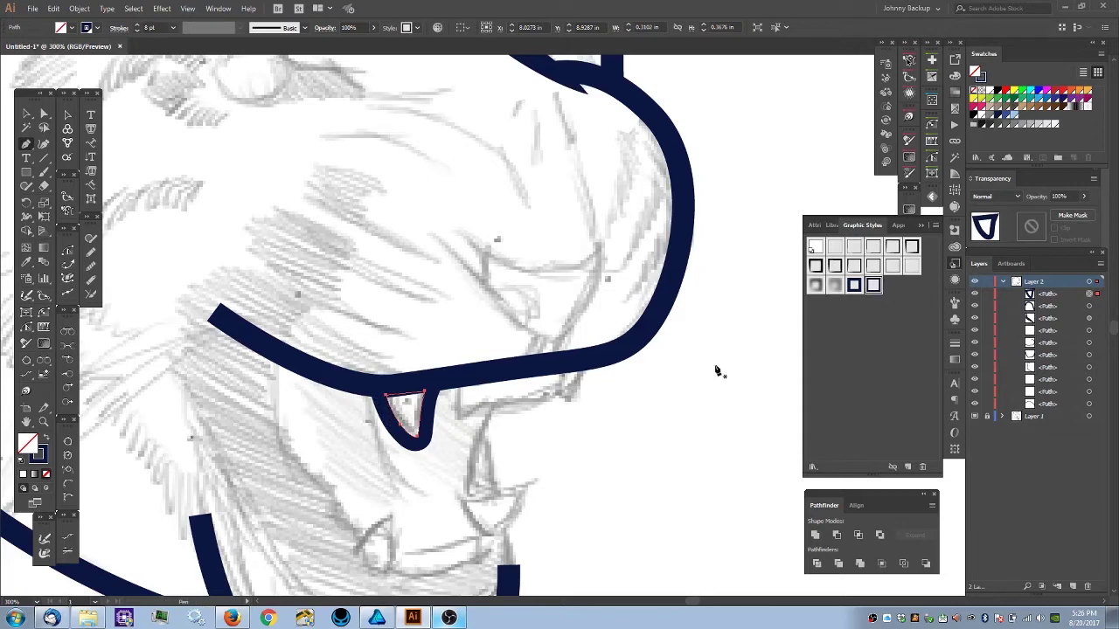
- Draw the stepped outline of the small upper front teeth along the sketch, starting and ending on the muzzle line beside the fang
{"action": "left_click", "coordinate": [504, 475], "text": "ctrl"}
{"action": "key", "text": "ctrl+minus"}
{"action": "key", "text": "ctrl+minus"}
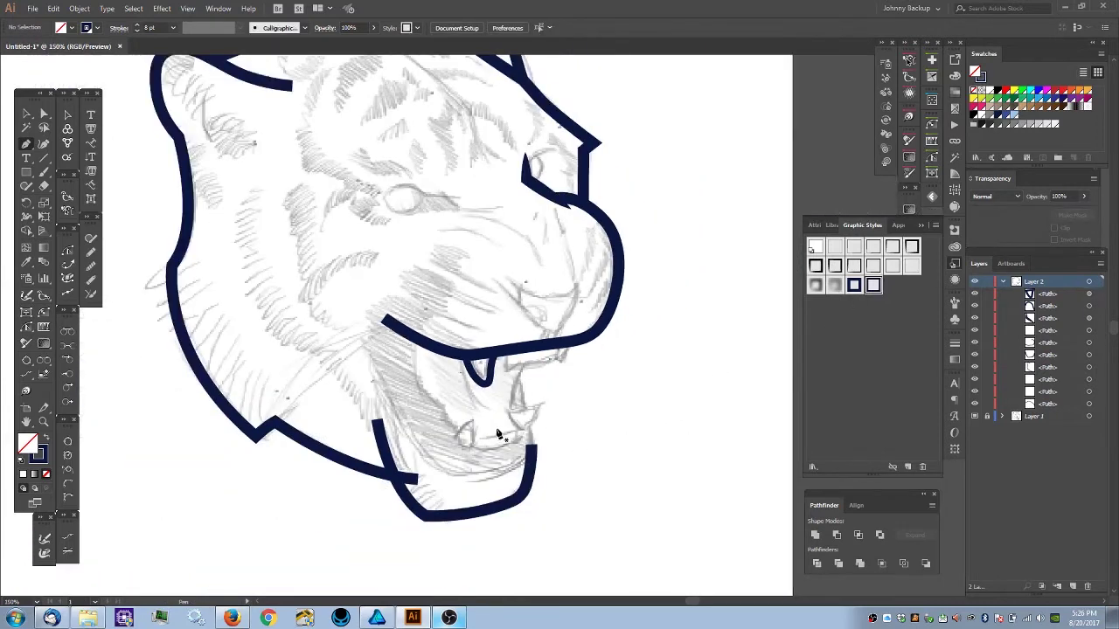
{"action": "scroll", "coordinate": [524, 359], "scroll_direction": "up", "scroll_amount": 3}
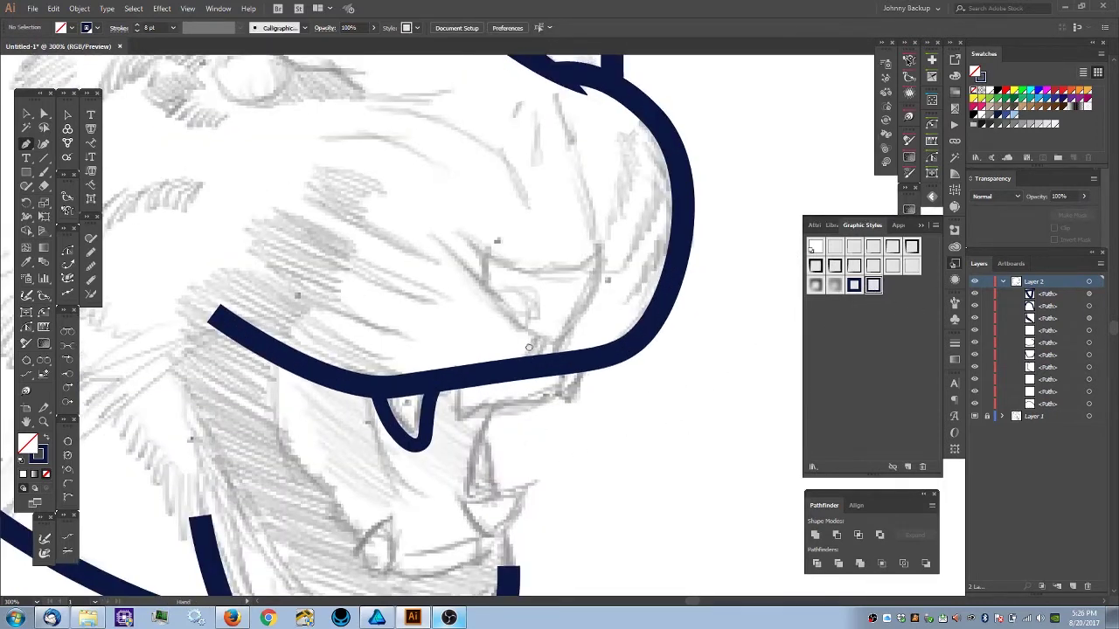
{"action": "left_click", "coordinate": [430, 339]}
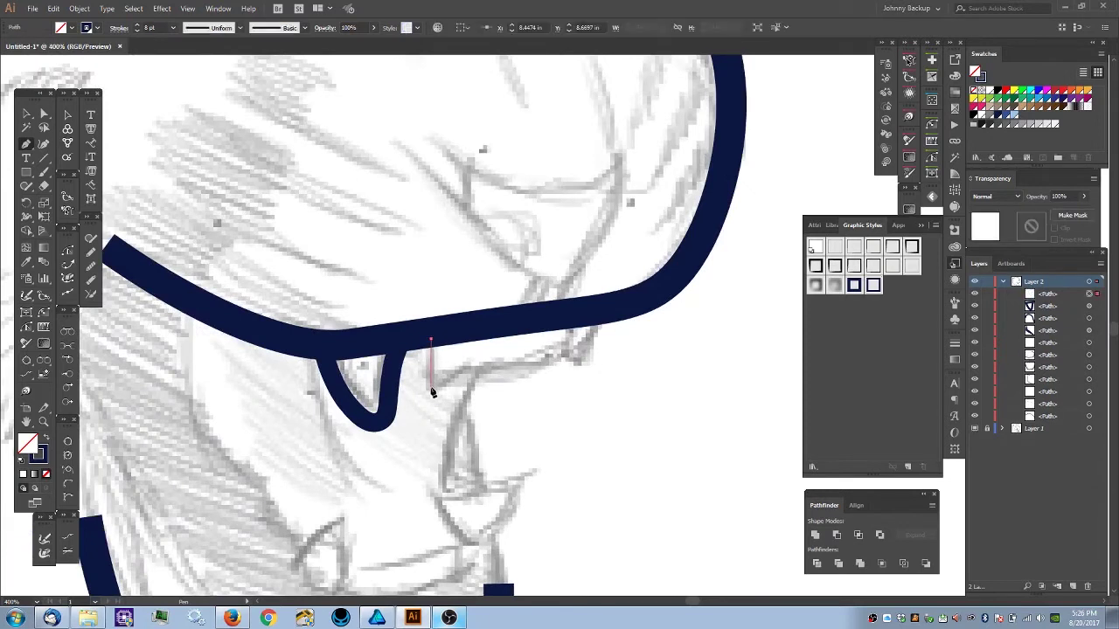
{"action": "left_click", "coordinate": [432, 391]}
{"action": "left_click", "coordinate": [469, 370]}
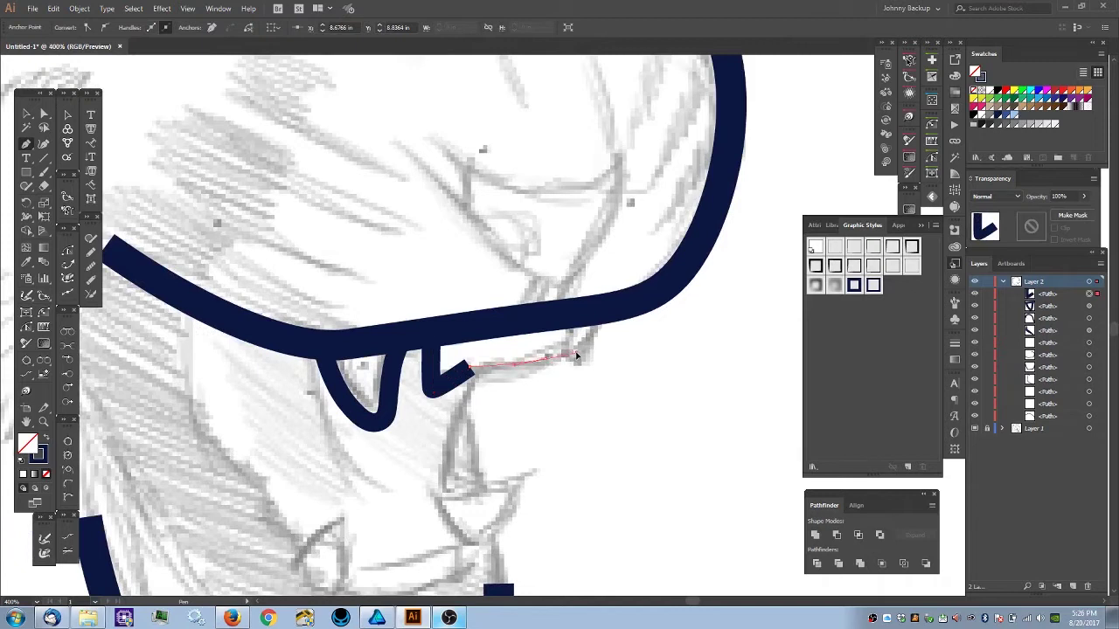
{"action": "left_click", "coordinate": [546, 361]}
{"action": "left_click", "coordinate": [547, 361]}
{"action": "left_click", "coordinate": [557, 371], "text": "ctrl"}
{"action": "left_click", "coordinate": [548, 364]}
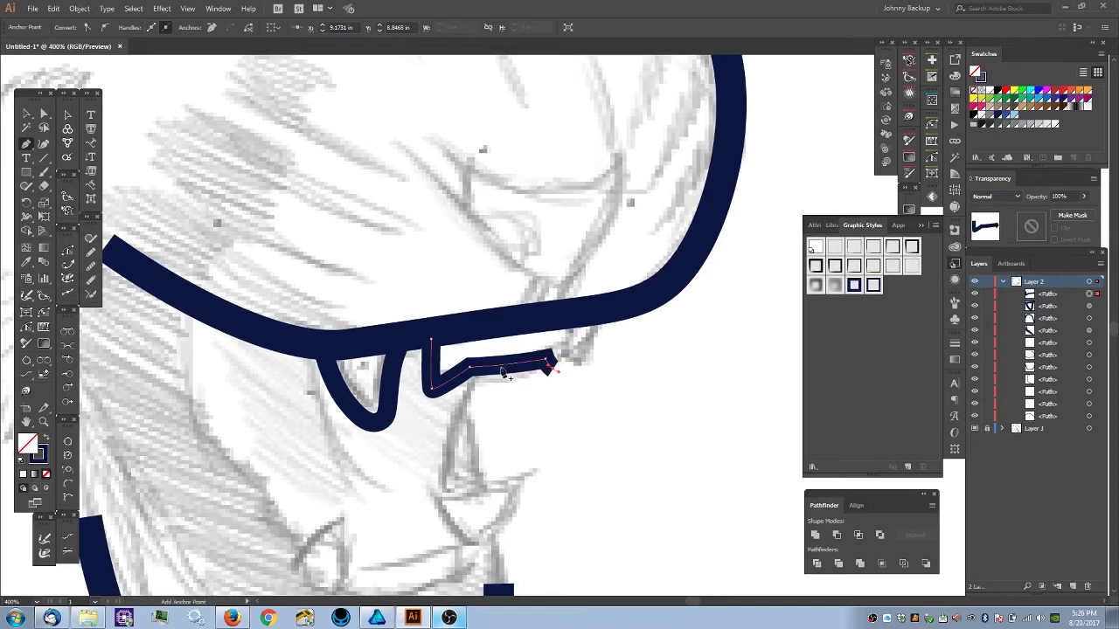
{"action": "left_click", "coordinate": [572, 326]}
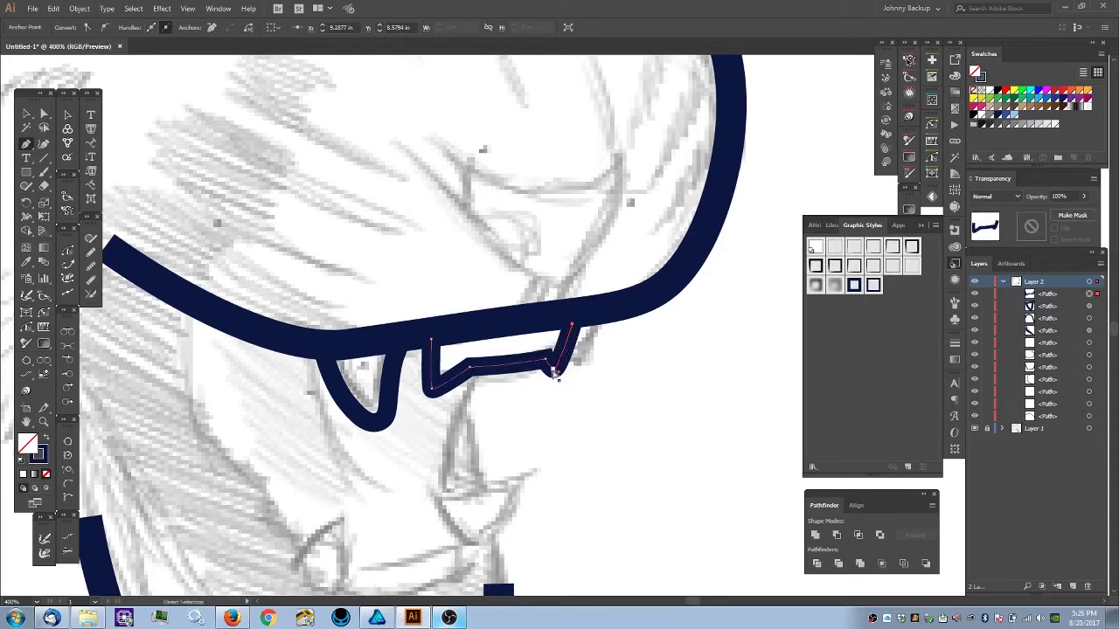
- Nudge the front teeth outline's lower corner and end anchor outward to match the sketch, and deselect it
{"action": "left_click_drag", "start_coordinate": [554, 371], "coordinate": [559, 371]}
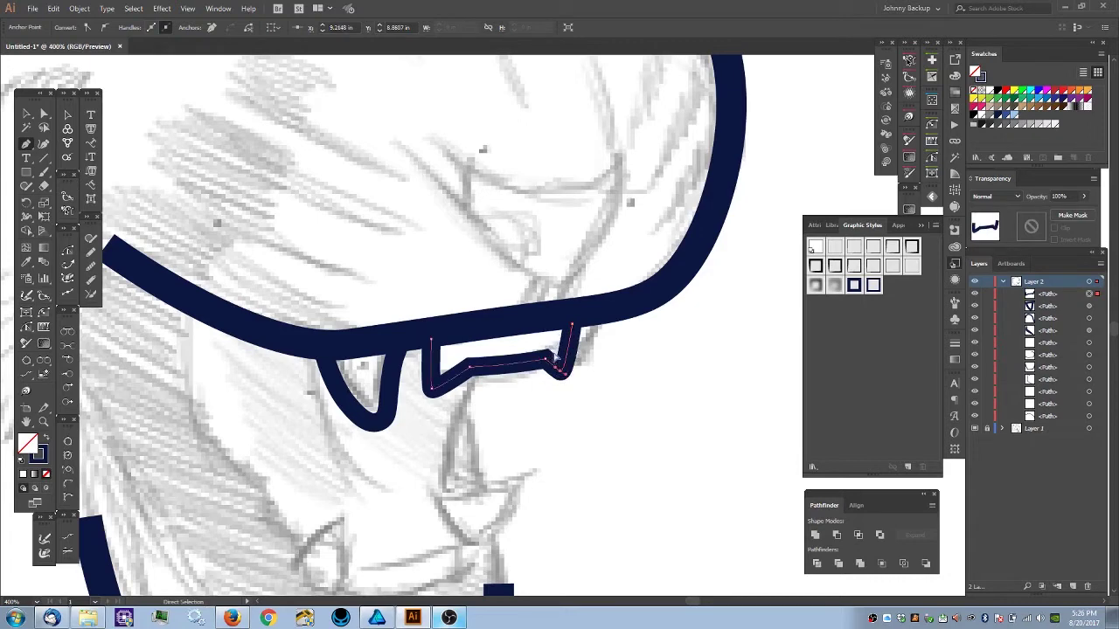
{"action": "left_click_drag", "start_coordinate": [572, 326], "coordinate": [574, 322]}
{"action": "left_click", "coordinate": [560, 389], "text": "ctrl"}
{"action": "scroll", "coordinate": [545, 340], "scroll_direction": "down", "scroll_amount": 2}
{"action": "scroll", "coordinate": [546, 351], "scroll_direction": "up", "scroll_amount": 1}
{"action": "scroll", "coordinate": [550, 353], "scroll_direction": "up", "scroll_amount": 1}
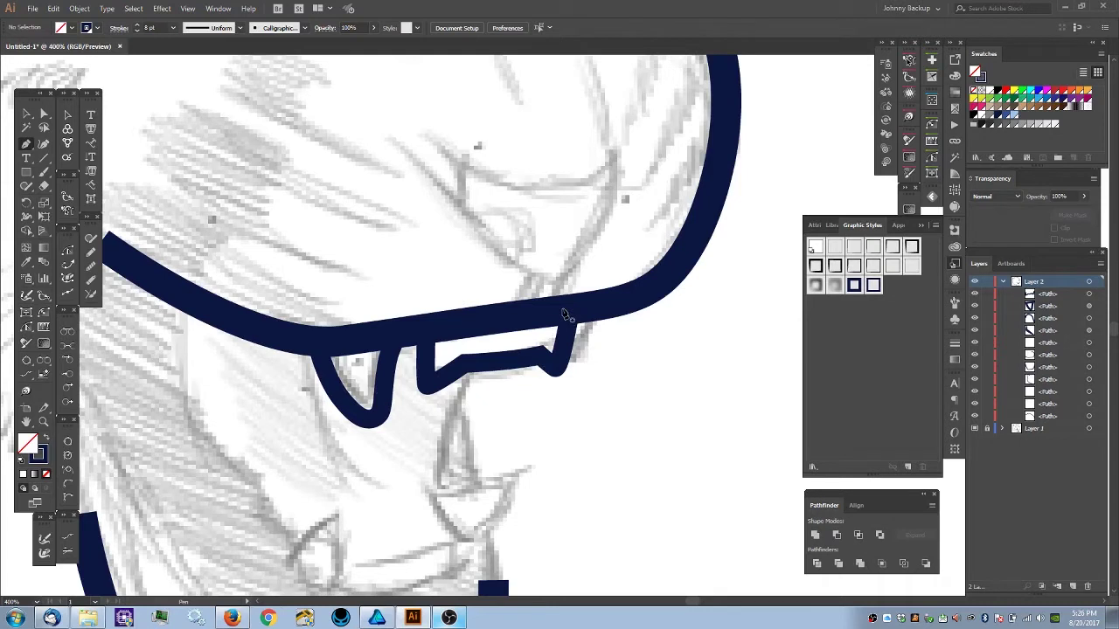
- Draw a closed, pointed second upper fang below the muzzle line at the far end of the front teeth
{"action": "left_click", "coordinate": [562, 309]}
{"action": "left_click_drag", "start_coordinate": [579, 383], "coordinate": [579, 406]}
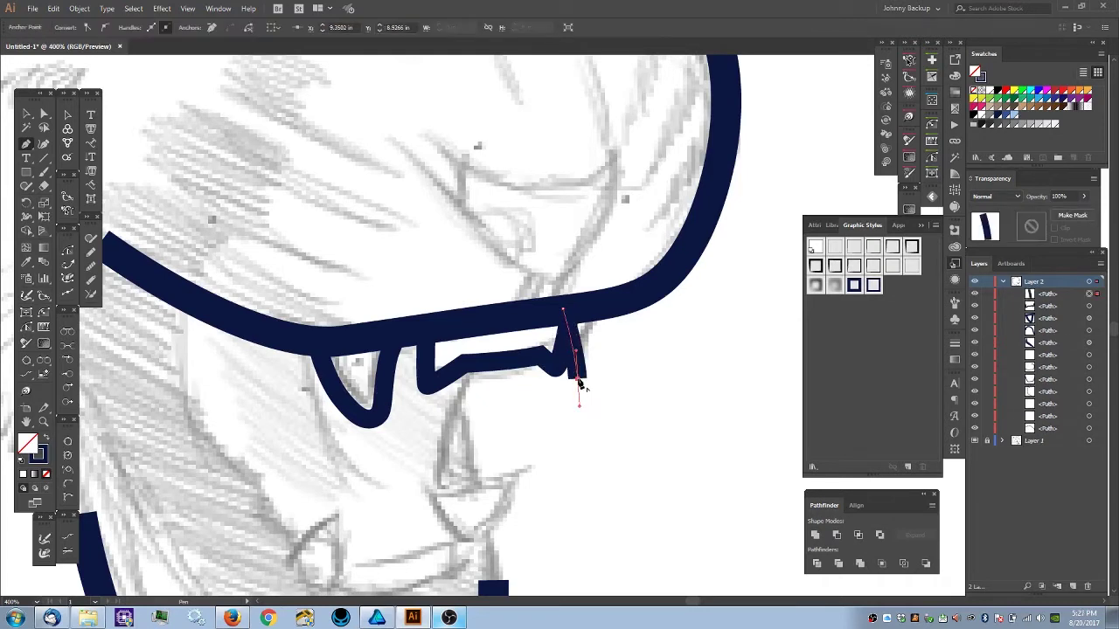
{"action": "left_click_drag", "start_coordinate": [612, 308], "coordinate": [619, 262]}
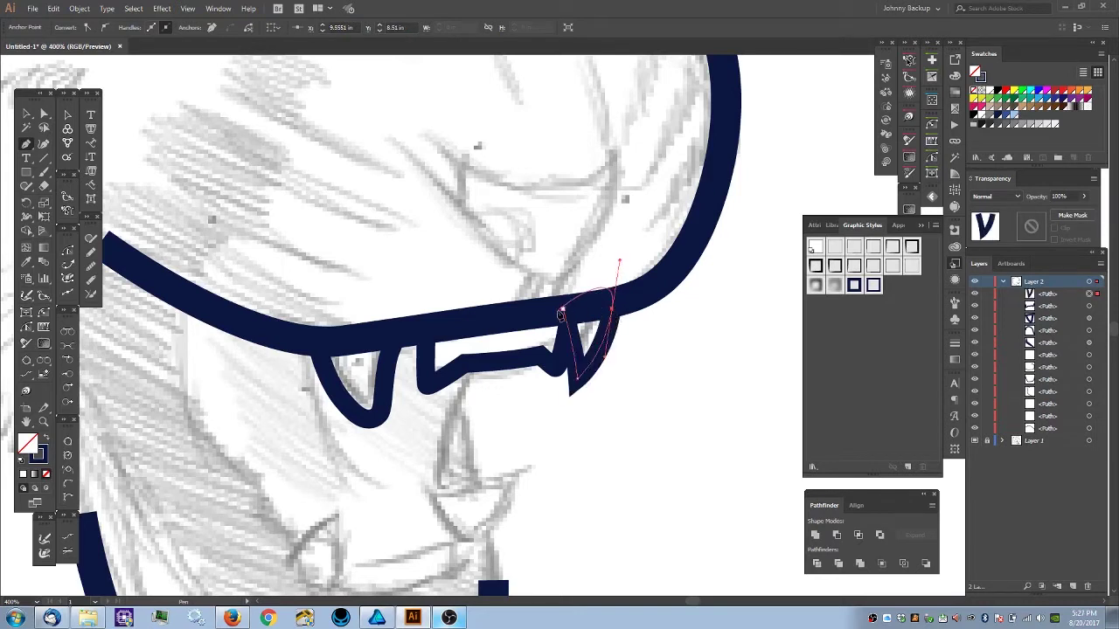
{"action": "left_click", "coordinate": [612, 311]}
{"action": "left_click", "coordinate": [562, 310]}
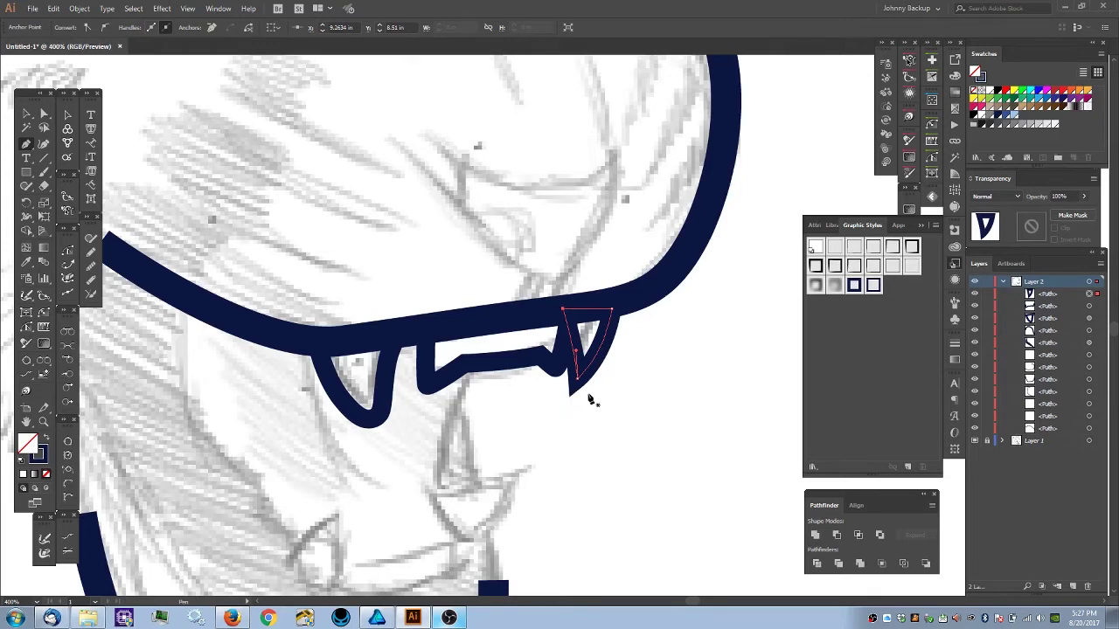
- Round the sharp tip of the second upper fang and deselect it
{"action": "key", "text": "a"}
{"action": "left_click", "coordinate": [576, 377], "text": "ctrl"}
{"action": "left_click_drag", "start_coordinate": [580, 369], "coordinate": [582, 372]}
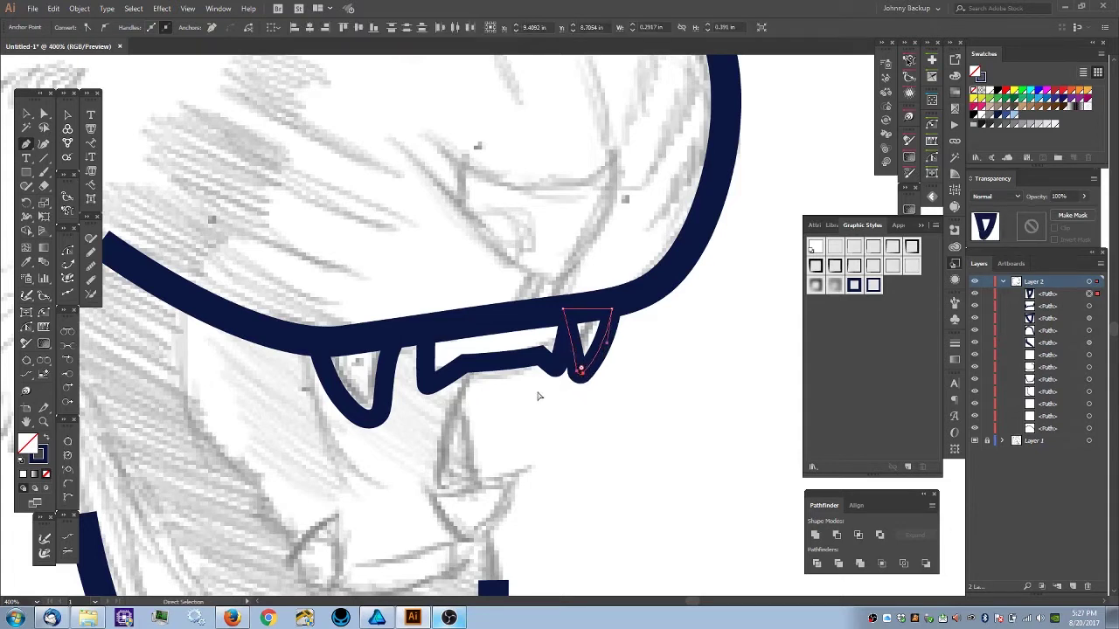
{"action": "key", "text": "ctrl+minus"}
{"action": "key", "text": "ctrl+minus"}
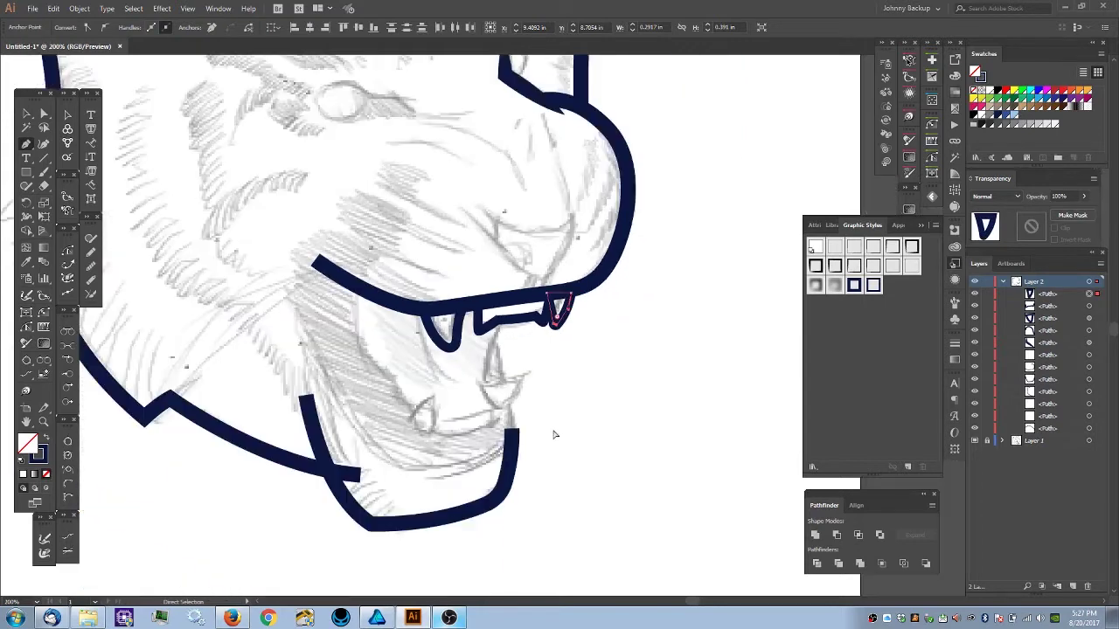
{"action": "left_click", "coordinate": [548, 443], "text": "ctrl"}
- Widen the second upper fang by moving its outer top anchor farther out into the muzzle line
{"action": "key", "text": "ctrl+minus"}
{"action": "key", "text": "ctrl+minus"}
{"action": "key", "text": "ctrl+minus"}
{"action": "key", "text": "ctrl+plus"}
{"action": "key", "text": "ctrl+plus"}
{"action": "key", "text": "ctrl+plus"}
{"action": "key", "text": "ctrl+plus"}
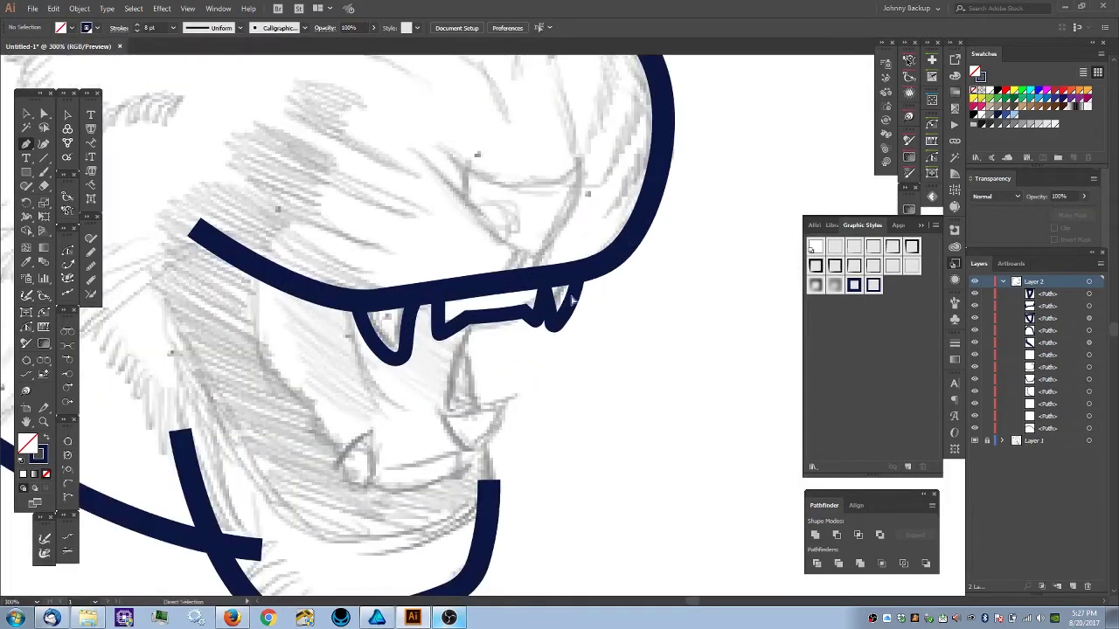
{"action": "left_click", "coordinate": [574, 296]}
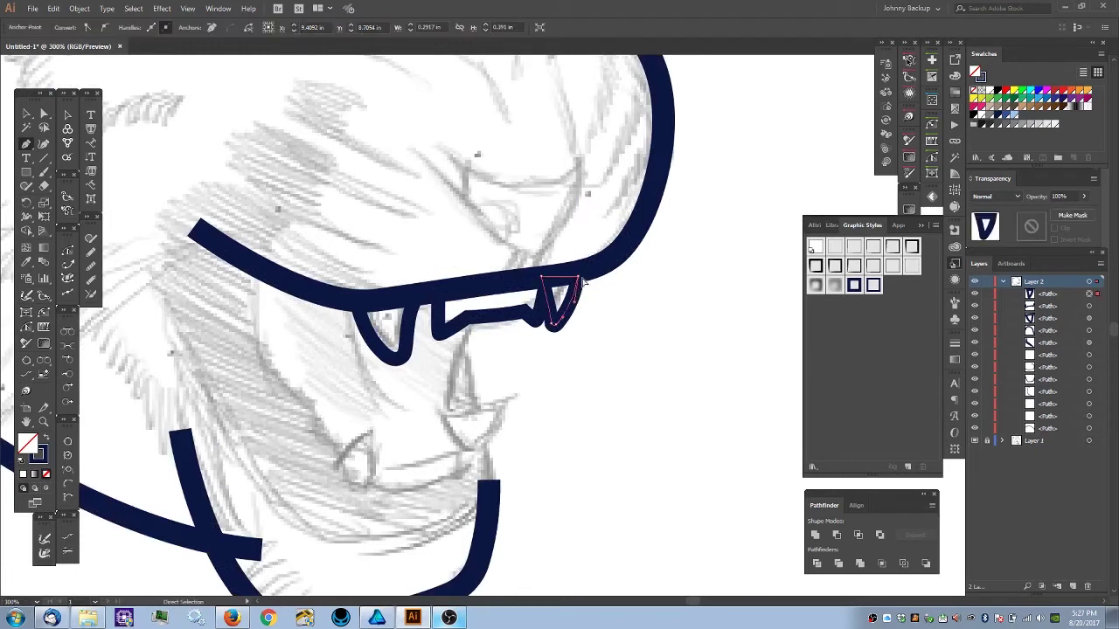
{"action": "left_click_drag", "start_coordinate": [578, 279], "coordinate": [584, 278]}
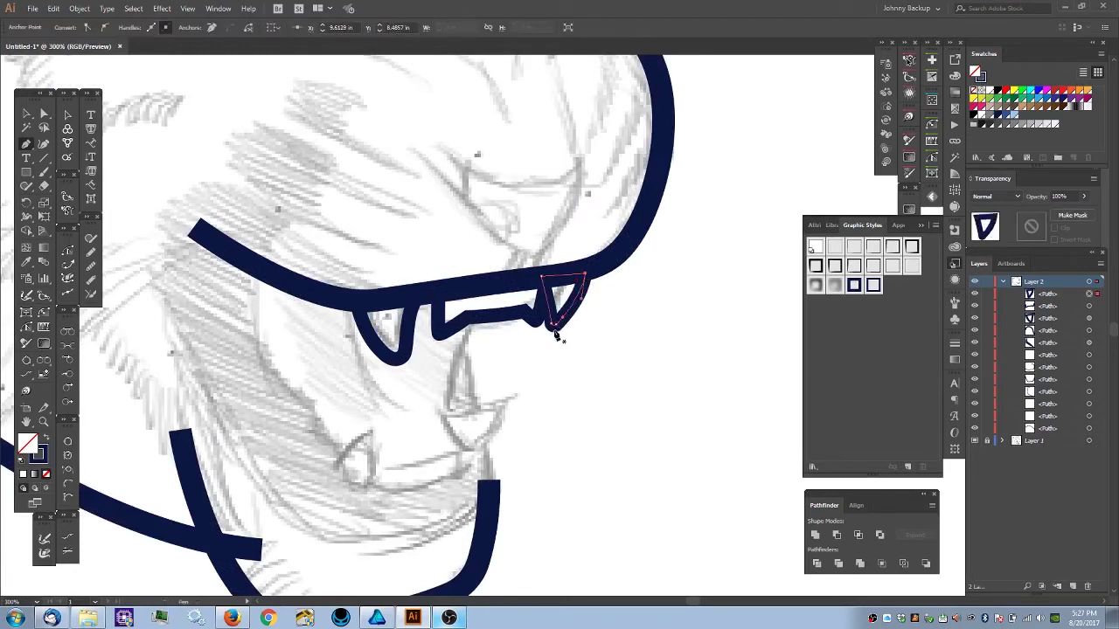
- Refine the second upper fang's rounded tip and outer curve, and deselect it
{"action": "left_click", "coordinate": [553, 328]}
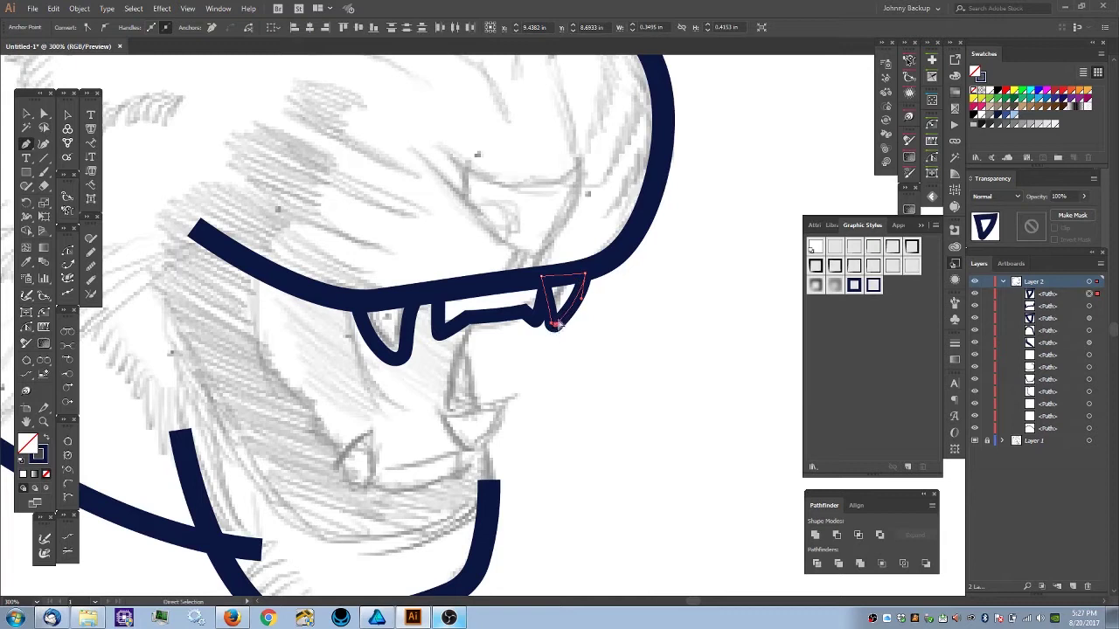
{"action": "left_click_drag", "start_coordinate": [556, 328], "coordinate": [561, 329]}
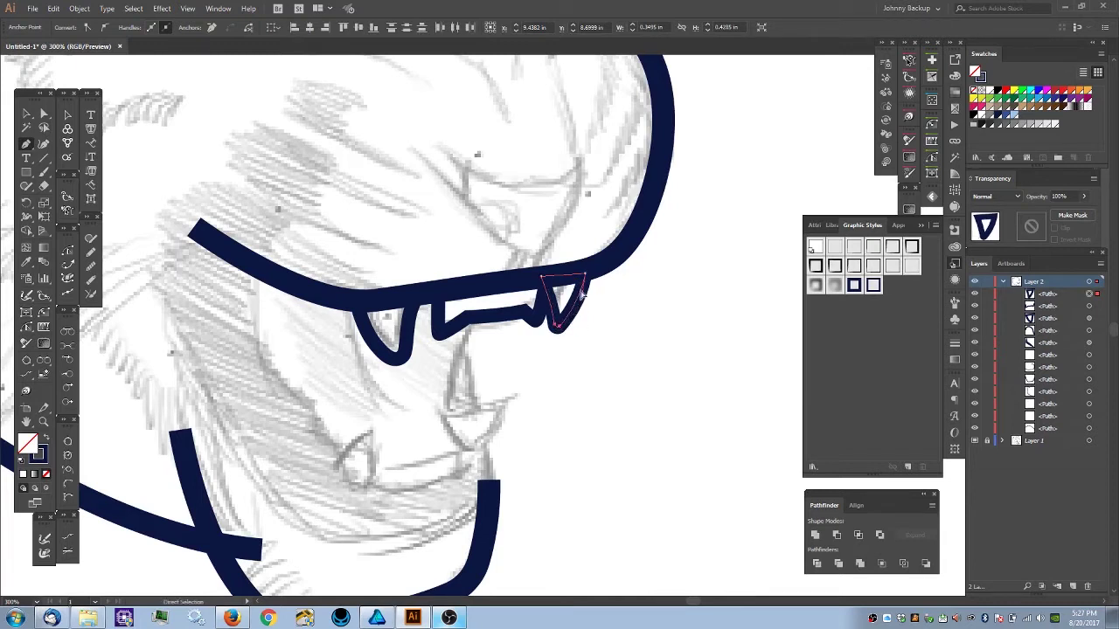
{"action": "left_click_drag", "start_coordinate": [582, 298], "coordinate": [584, 303]}
{"action": "left_click", "coordinate": [559, 327]}
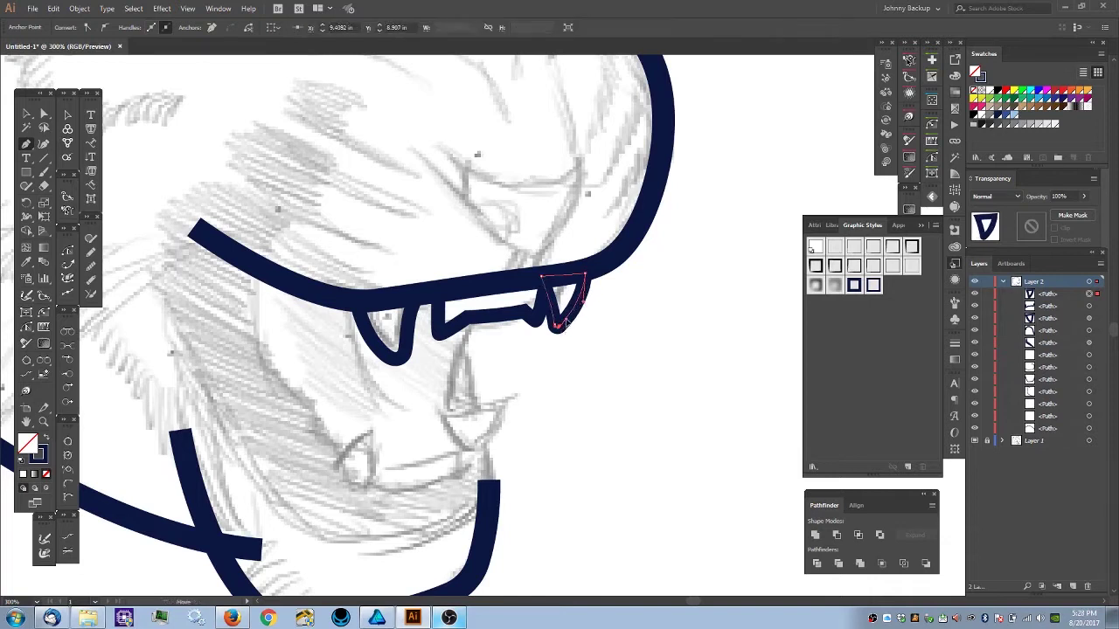
{"action": "left_click", "coordinate": [582, 369]}
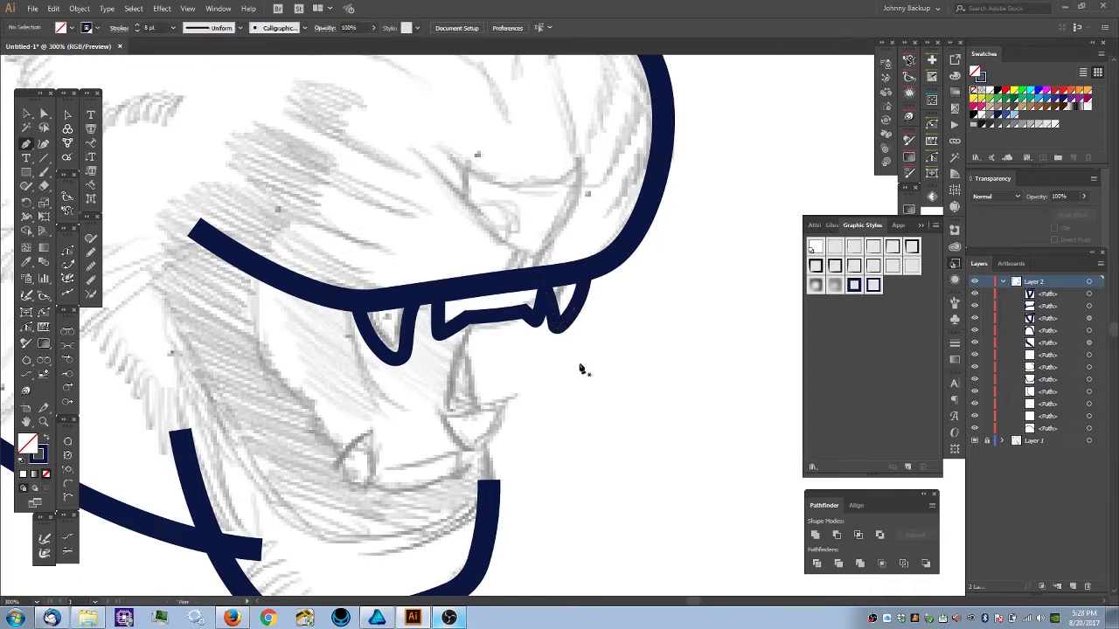
- Check the new upper teeth against the whole tiger head at 100%, and examine the sketched lower teeth up close
{"action": "key", "text": "ctrl+0"}
{"action": "key", "text": "ctrl+1"}
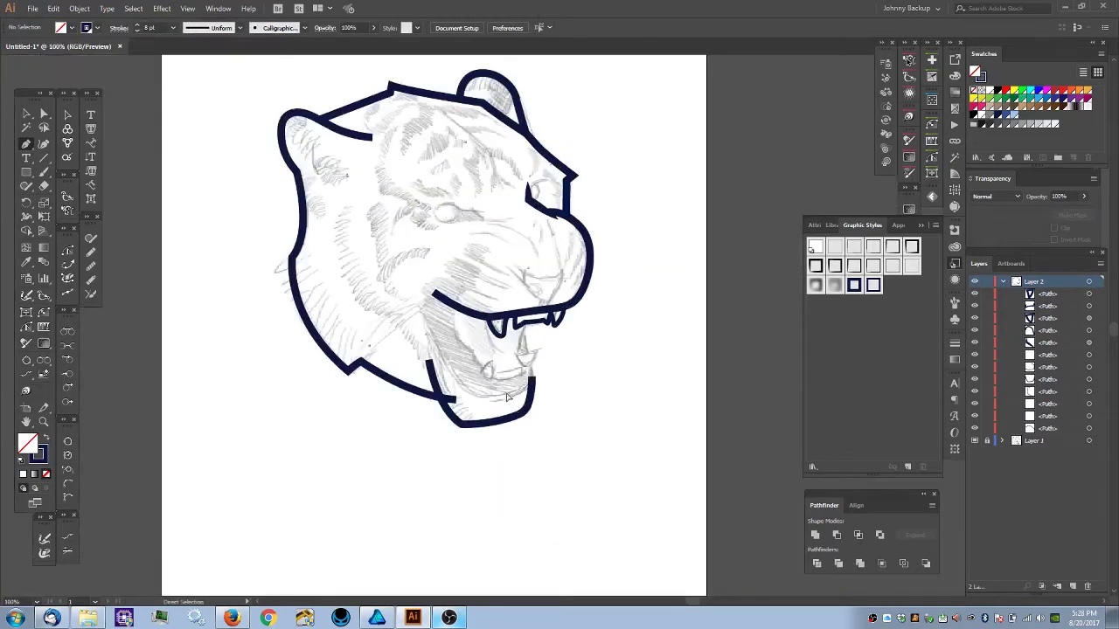
{"action": "key", "text": "p"}
{"action": "left_click_drag", "start_coordinate": [410, 281], "coordinate": [437, 363]}
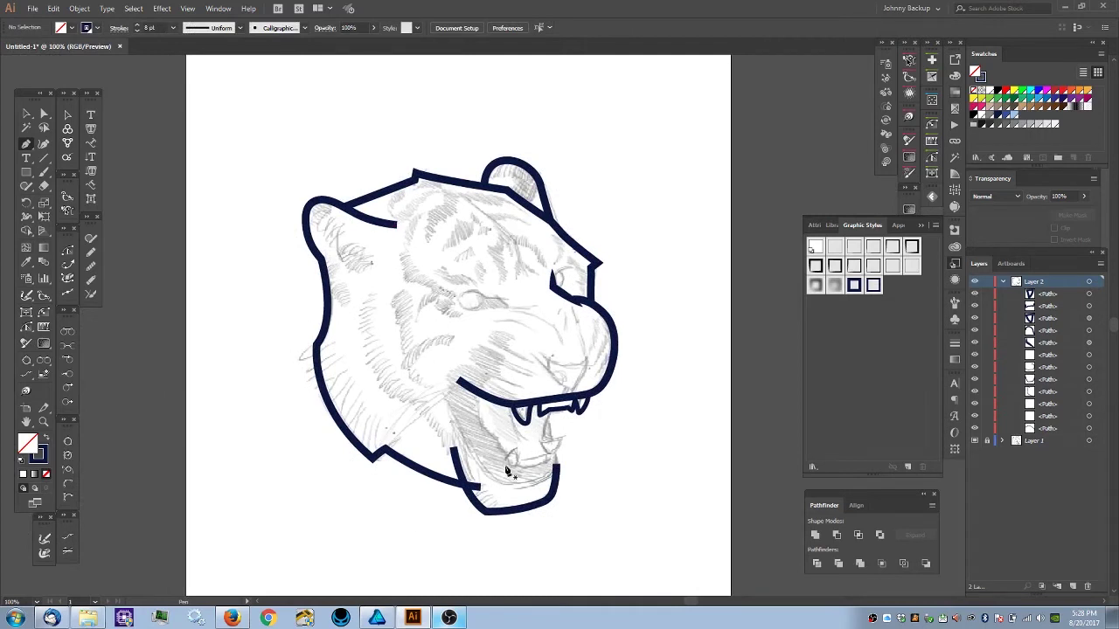
{"action": "left_click_drag", "start_coordinate": [548, 468], "coordinate": [523, 439]}
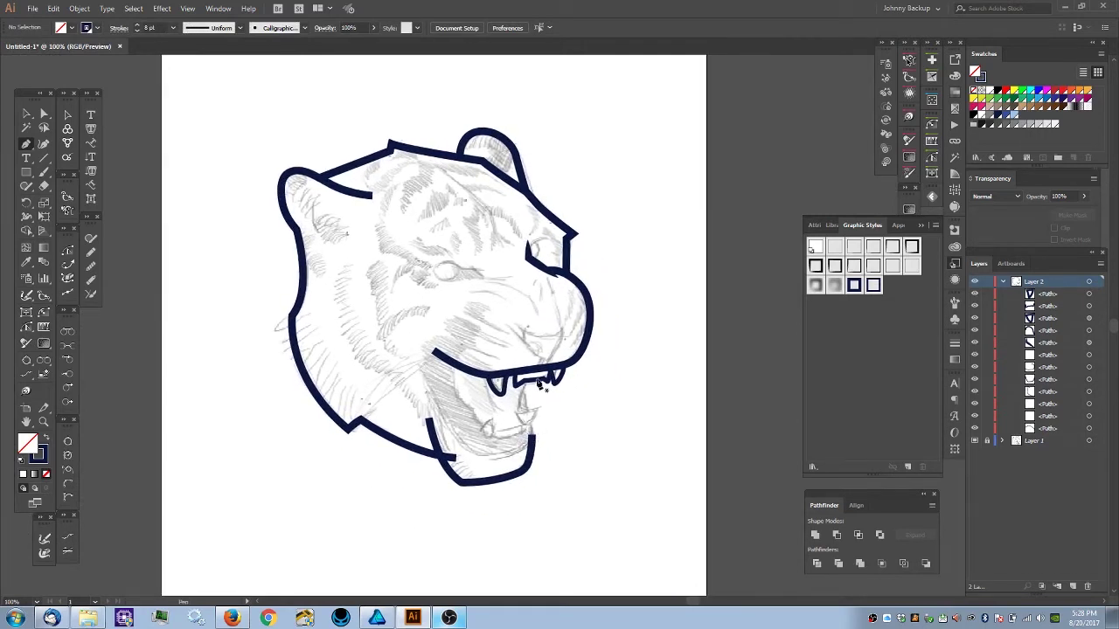
{"action": "key", "text": "ctrl+equal"}
{"action": "key", "text": "ctrl+equal"}
{"action": "left_click_drag", "start_coordinate": [541, 376], "coordinate": [607, 247]}
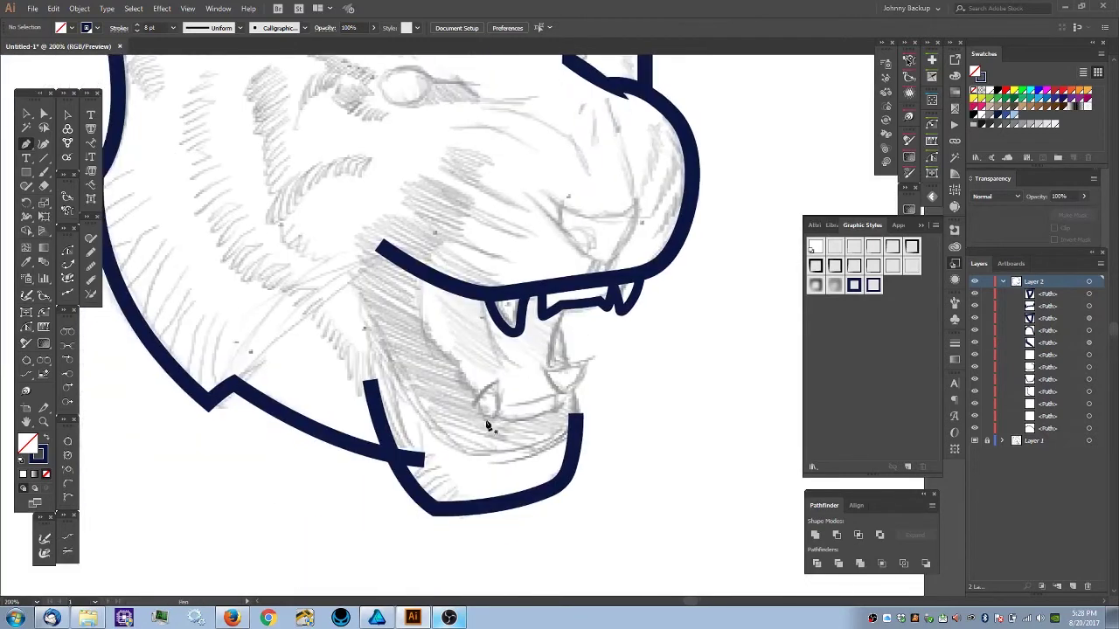
{"action": "key", "text": "ctrl+equal"}
{"action": "left_click_drag", "start_coordinate": [513, 434], "coordinate": [544, 399]}
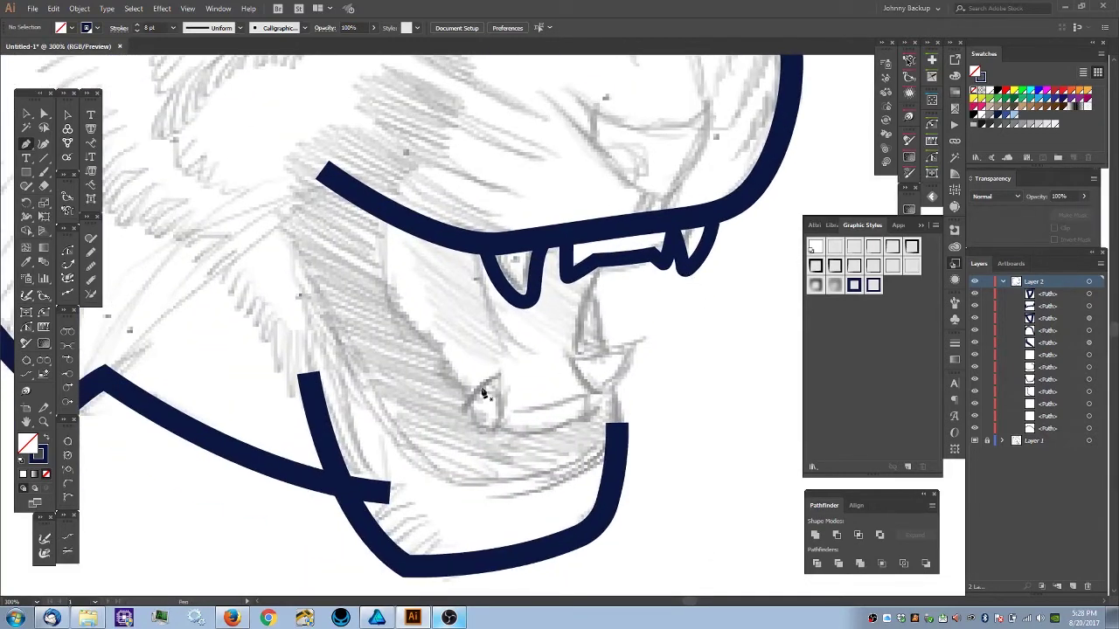
- Draw a closed teardrop-shaped lower fang over the sketched tooth nearest the cheek, and deselect it
{"action": "left_click", "coordinate": [458, 414]}
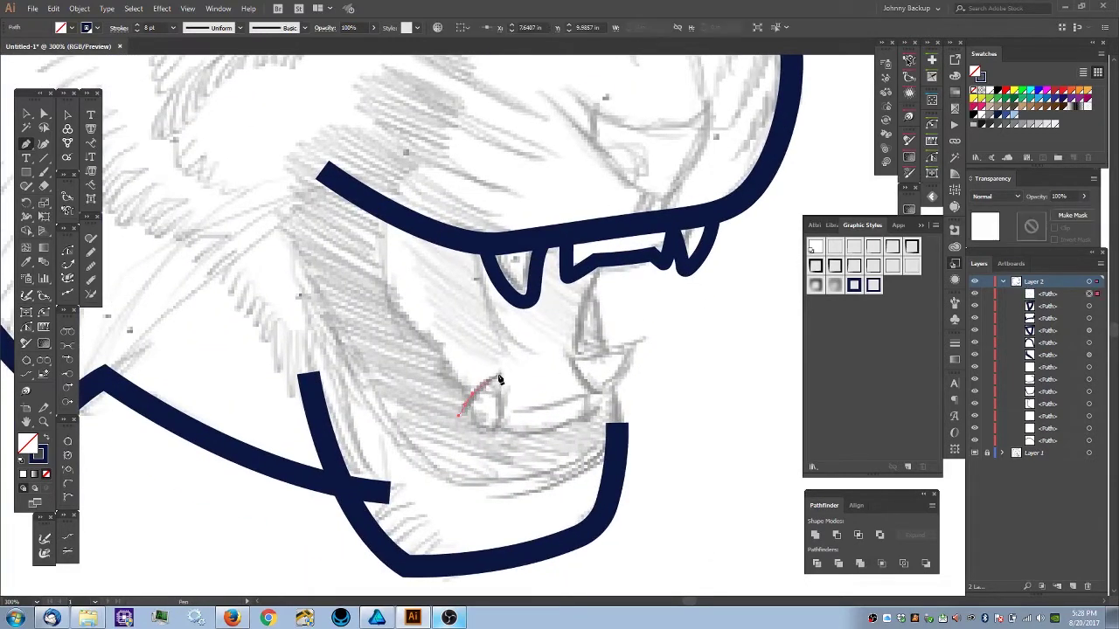
{"action": "left_click", "coordinate": [498, 375]}
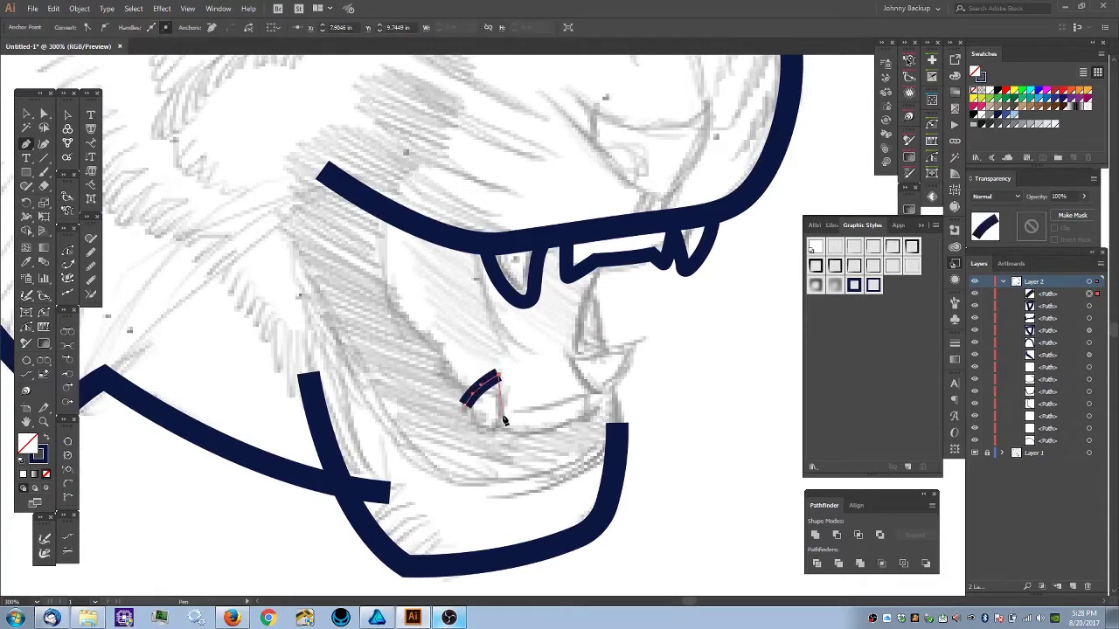
{"action": "left_click", "coordinate": [501, 417]}
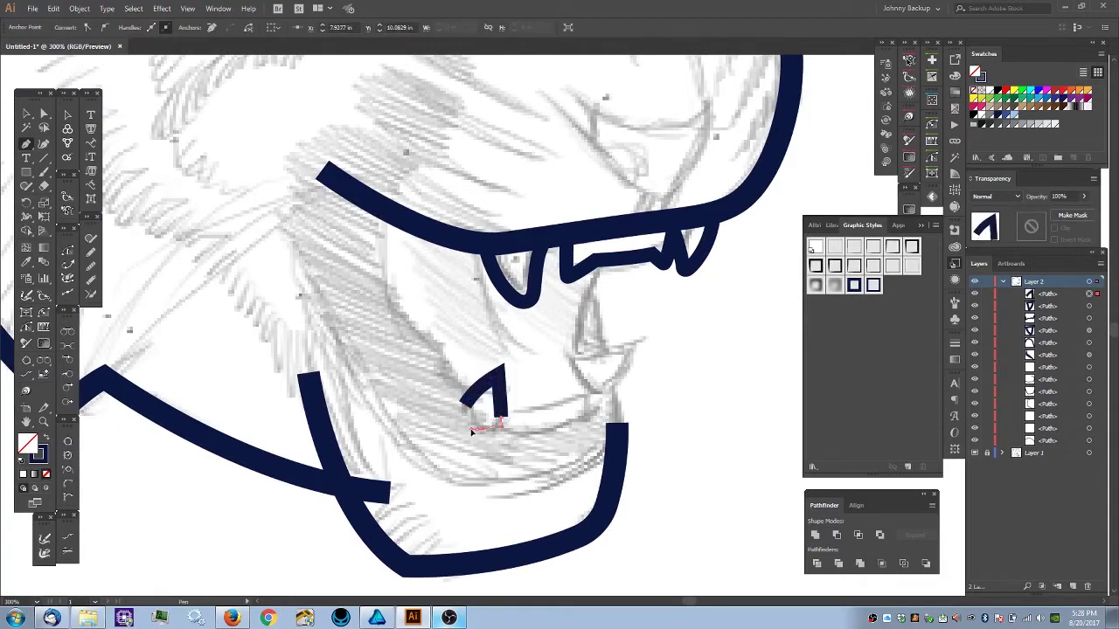
{"action": "left_click", "coordinate": [466, 408]}
{"action": "left_click_drag", "start_coordinate": [466, 406], "coordinate": [470, 394]}
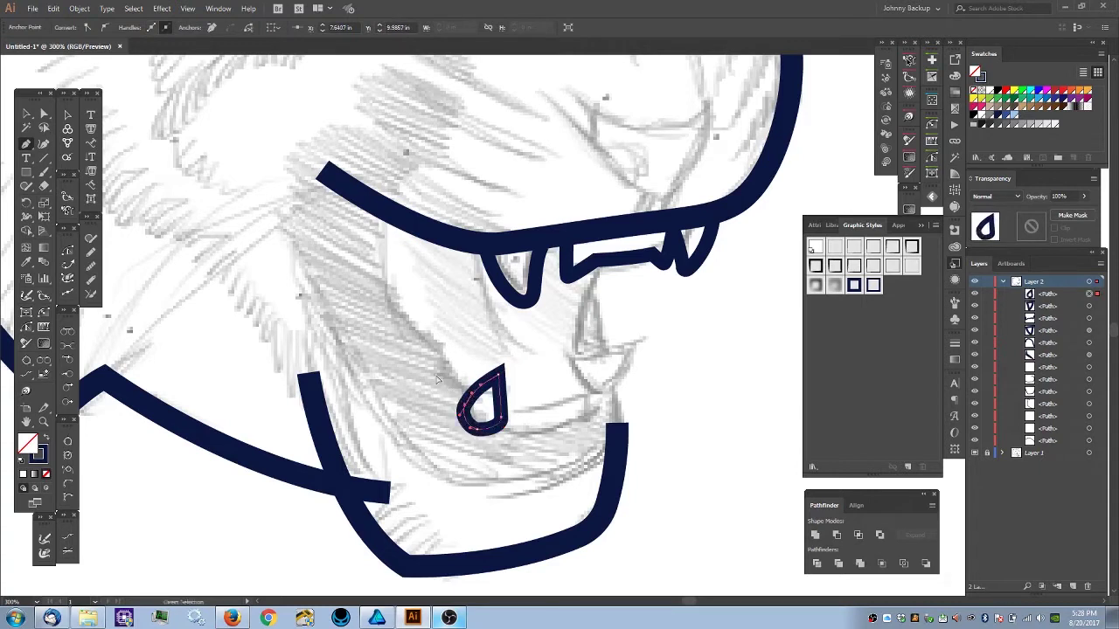
{"action": "key", "text": "ctrl+shift+a"}
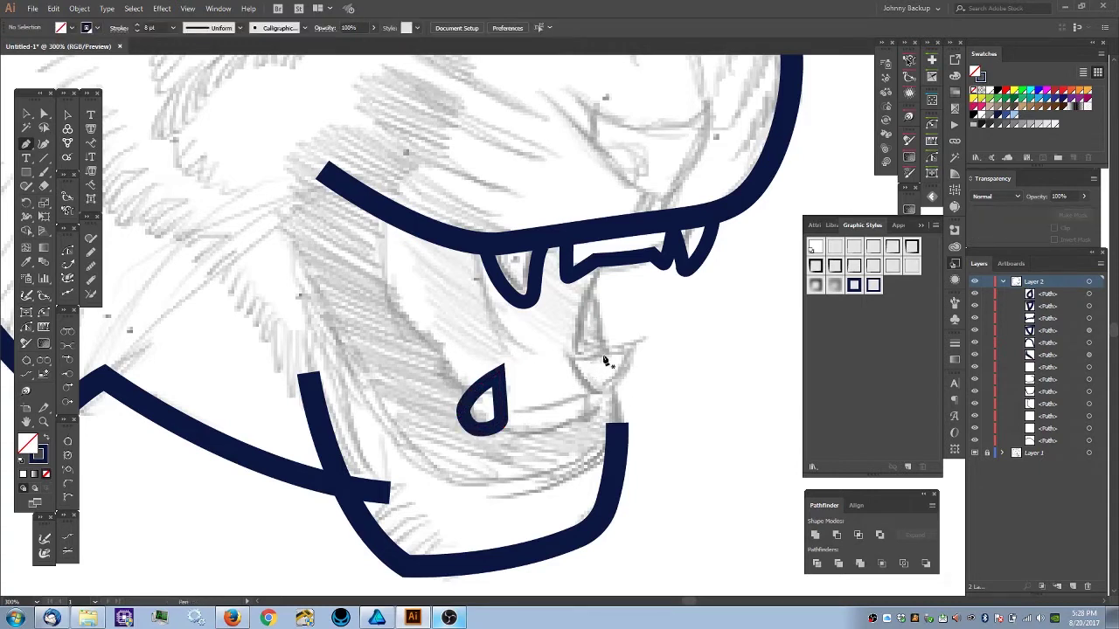
- Draw a closed, outward-slanting lower fang over the sketched tooth at the front of the jaw
{"action": "left_click", "coordinate": [579, 376]}
{"action": "left_click_drag", "start_coordinate": [601, 357], "coordinate": [635, 341]}
{"action": "left_click", "coordinate": [630, 345]}
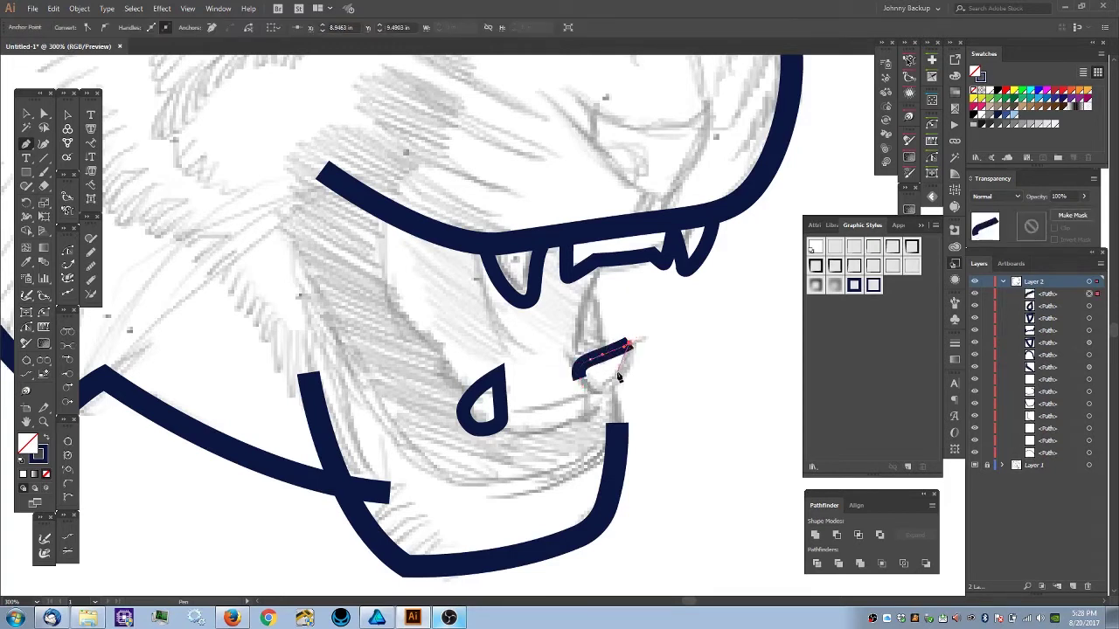
{"action": "left_click", "coordinate": [603, 395]}
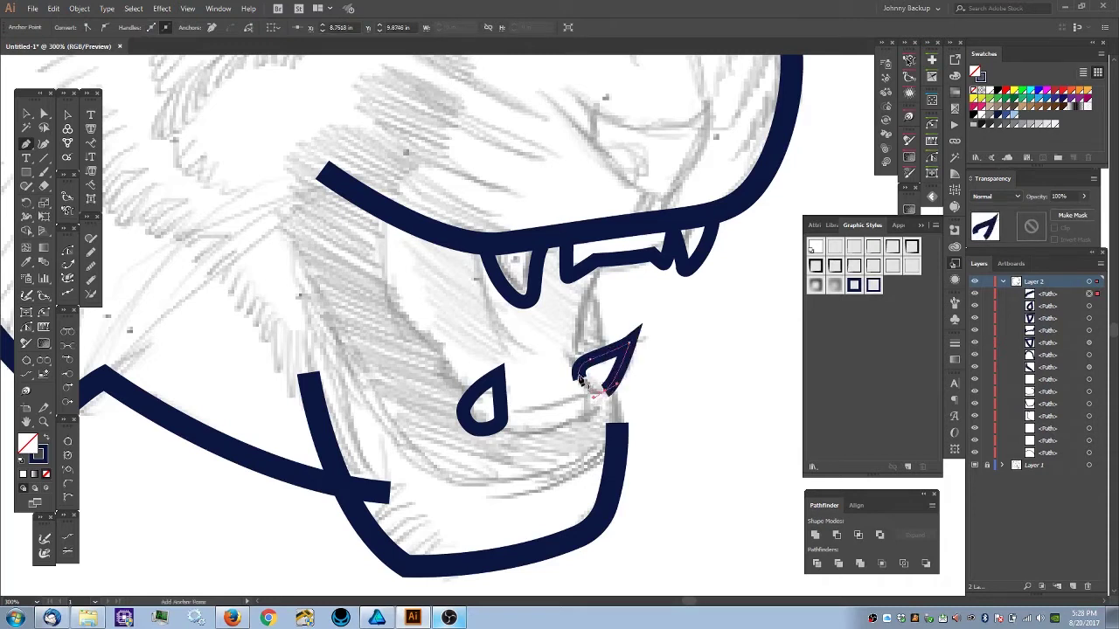
{"action": "left_click", "coordinate": [578, 376]}
{"action": "left_click_drag", "start_coordinate": [577, 371], "coordinate": [613, 354]}
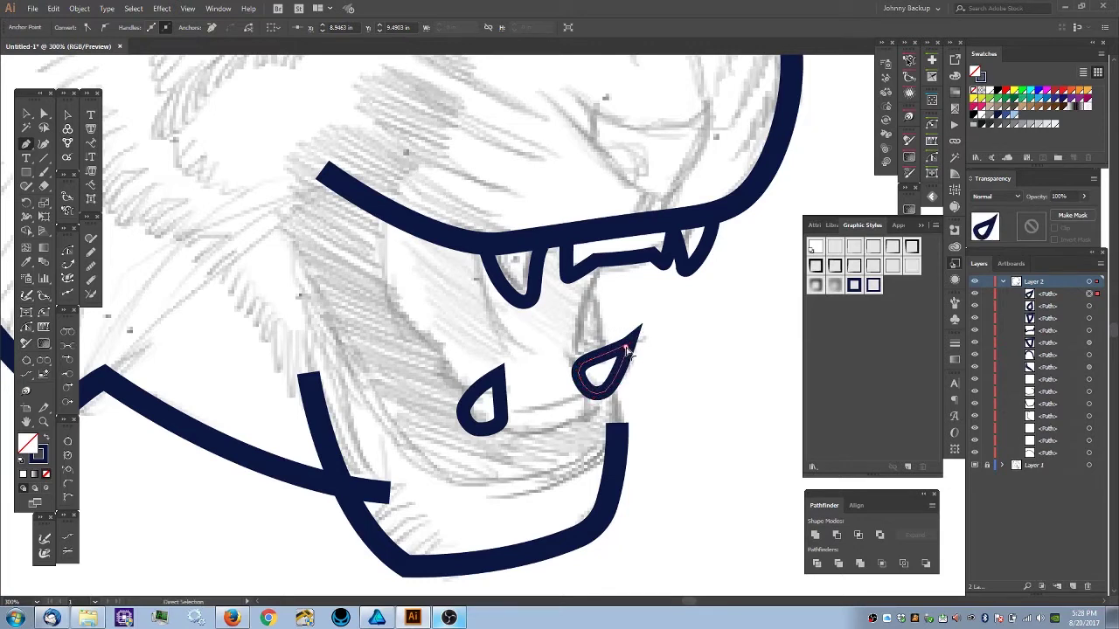
- Round the sharp tip of the front lower fang
{"action": "left_click_drag", "start_coordinate": [626, 350], "coordinate": [625, 352]}
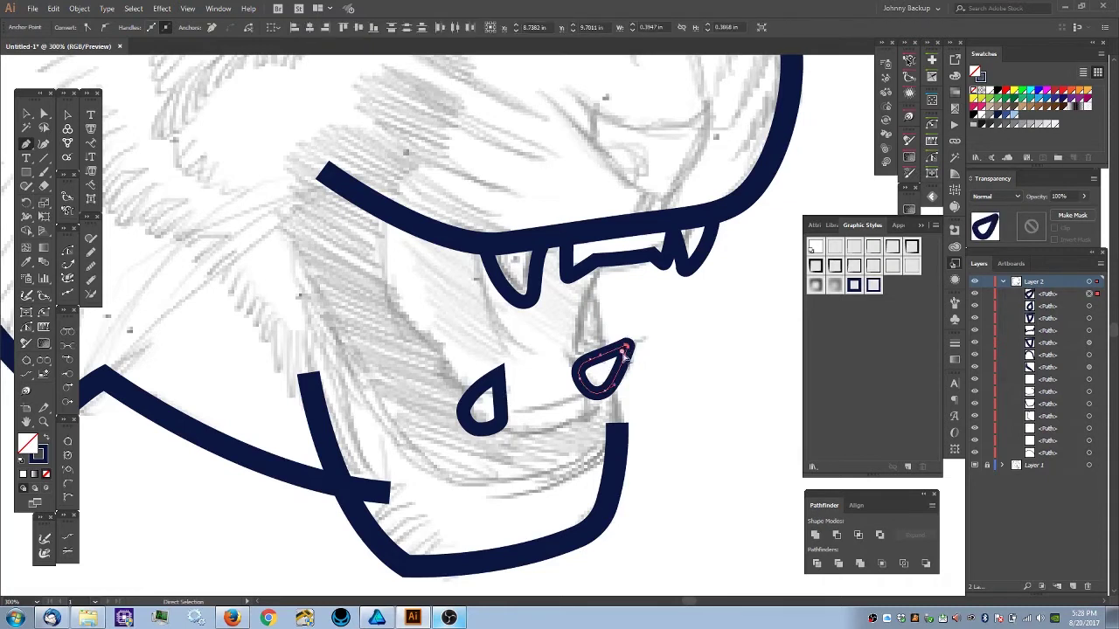
{"action": "left_click", "coordinate": [625, 354]}
{"action": "left_click_drag", "start_coordinate": [627, 352], "coordinate": [625, 353]}
{"action": "scroll", "coordinate": [635, 353], "scroll_direction": "up", "scroll_amount": 5}
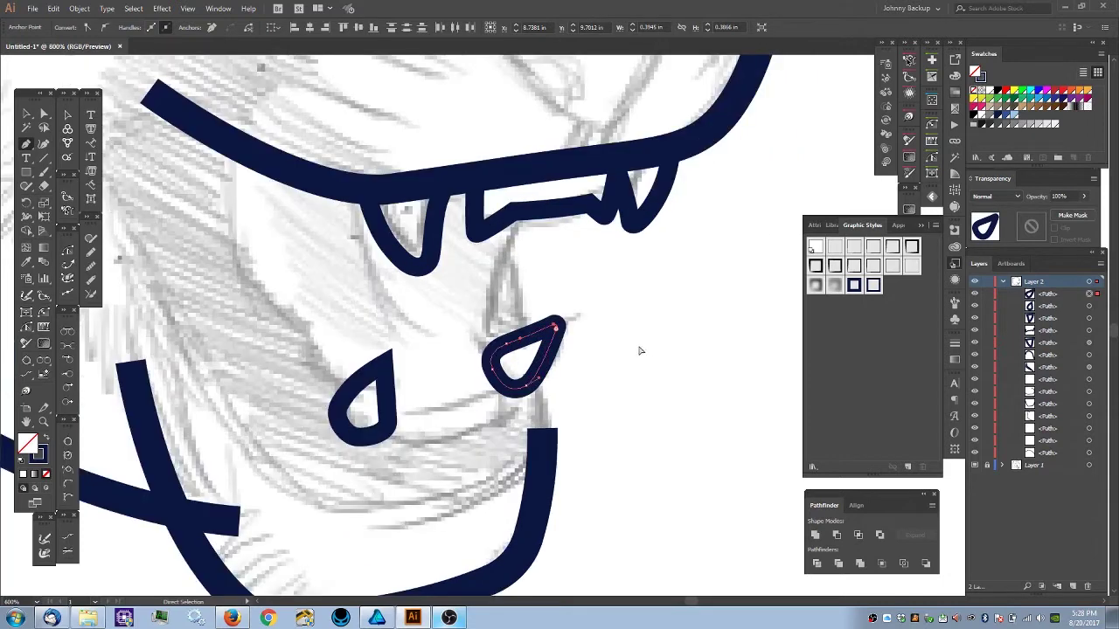
- Extend the front lower fang's tip slightly outward, and round the sharp tip of the lower fang nearest the cheek
{"action": "left_click_drag", "start_coordinate": [541, 329], "coordinate": [553, 320]}
{"action": "scroll", "coordinate": [508, 329], "scroll_direction": "down", "scroll_amount": 6}
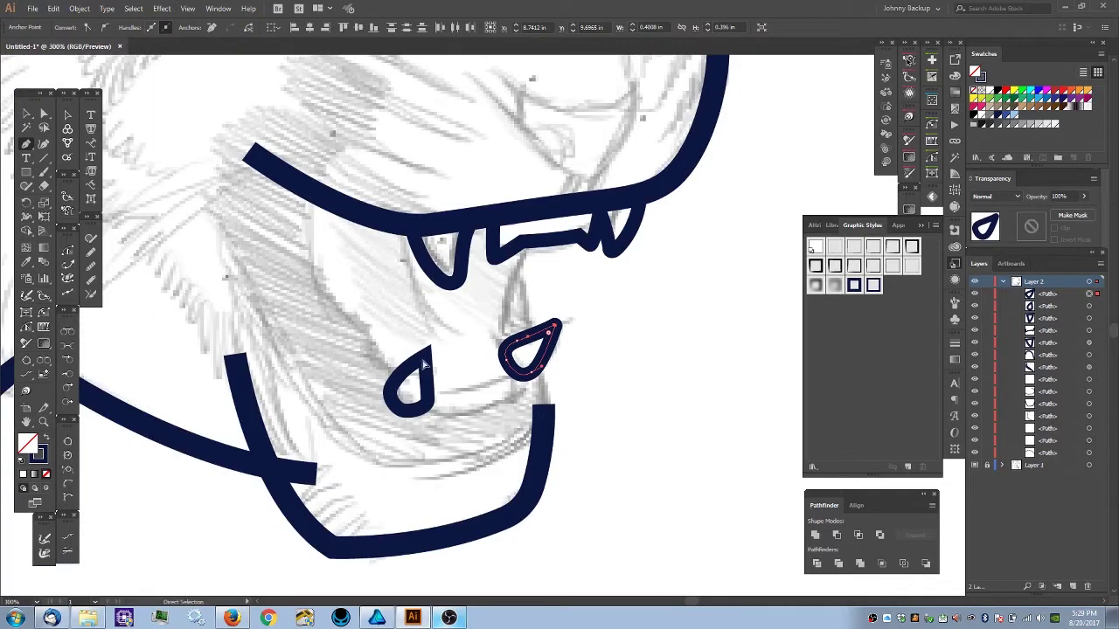
{"action": "left_click", "coordinate": [426, 359]}
{"action": "left_click_drag", "start_coordinate": [420, 367], "coordinate": [421, 364]}
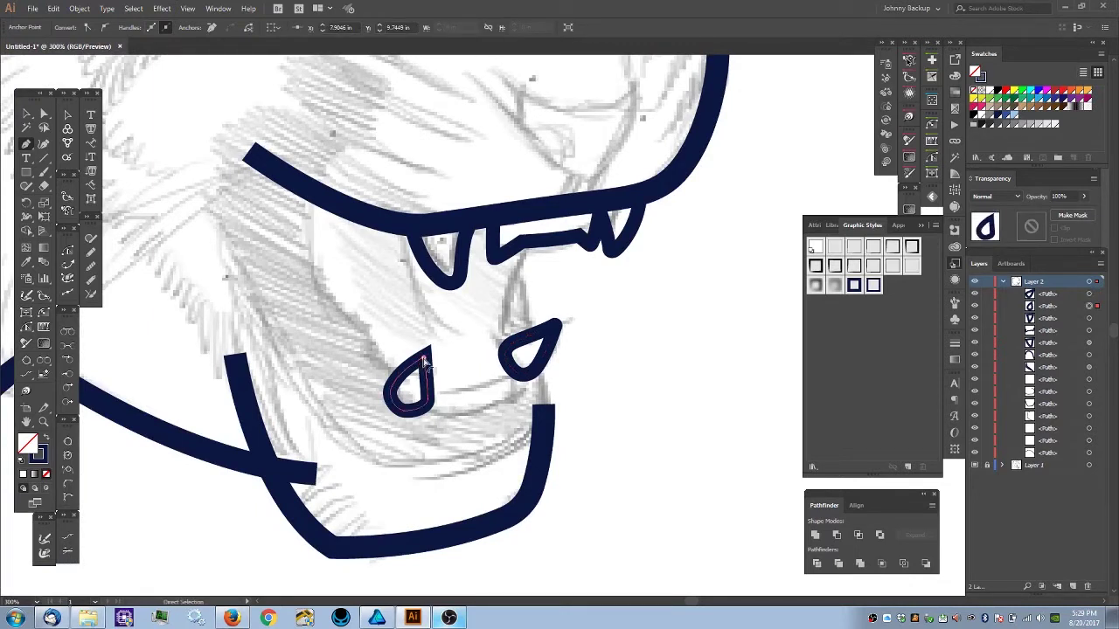
{"action": "left_click", "coordinate": [385, 374]}
{"action": "left_click", "coordinate": [403, 295], "text": "ctrl"}
- Check the lower fangs against the whole tiger head at 100%, and examine the sketched mouth and nose up close
{"action": "key", "text": "ctrl+1"}
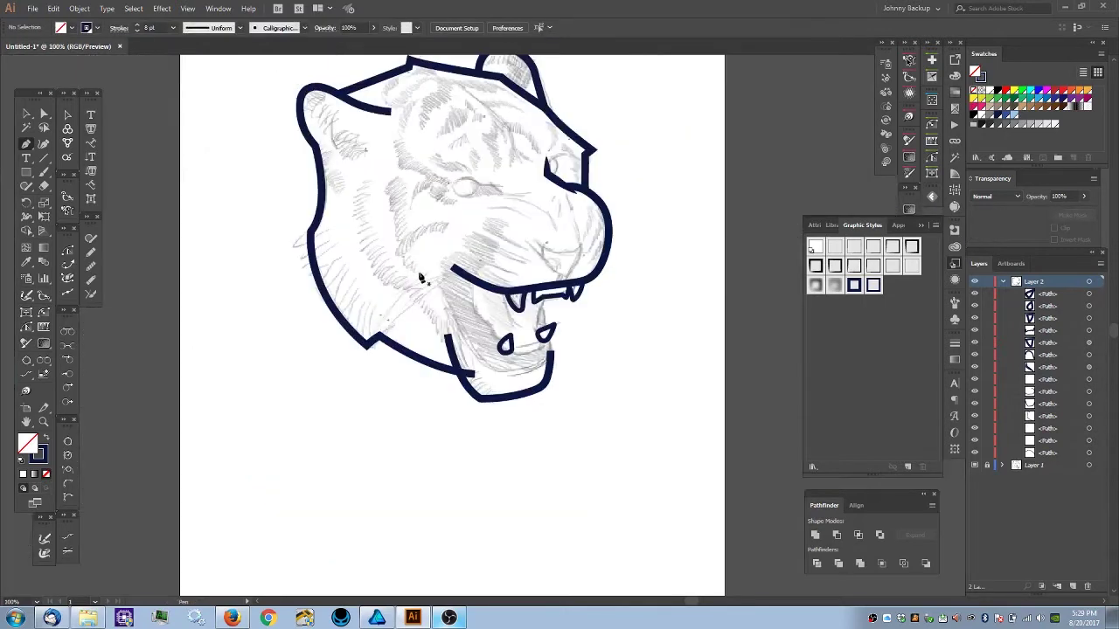
{"action": "left_click_drag", "start_coordinate": [525, 221], "coordinate": [530, 313]}
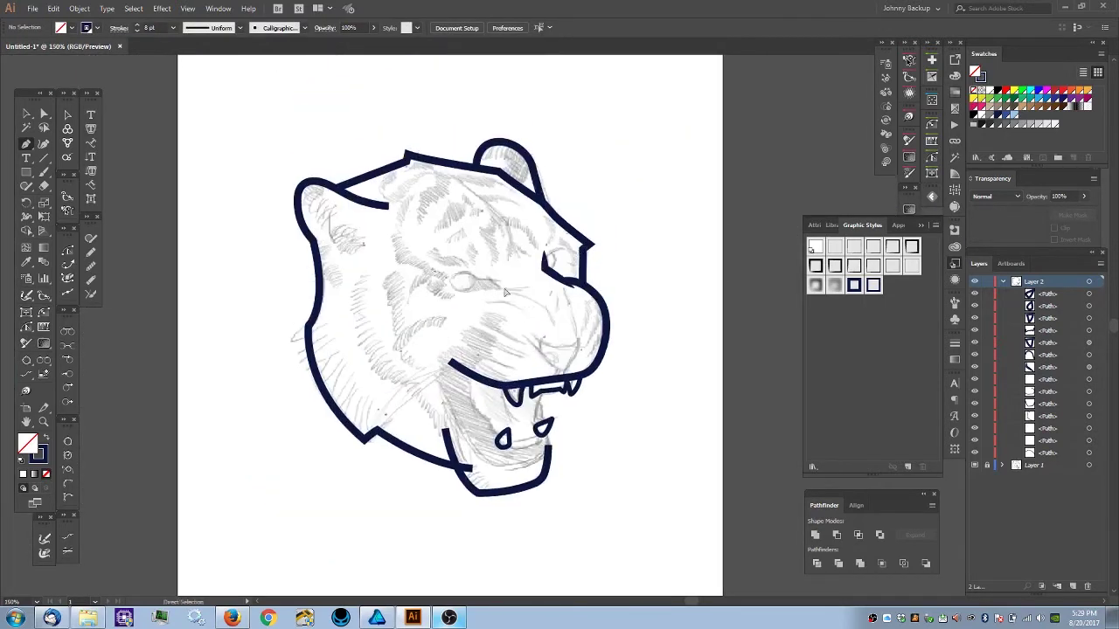
{"action": "key", "text": "ctrl+equal"}
{"action": "key", "text": "ctrl+equal"}
{"action": "left_click_drag", "start_coordinate": [544, 373], "coordinate": [533, 256]}
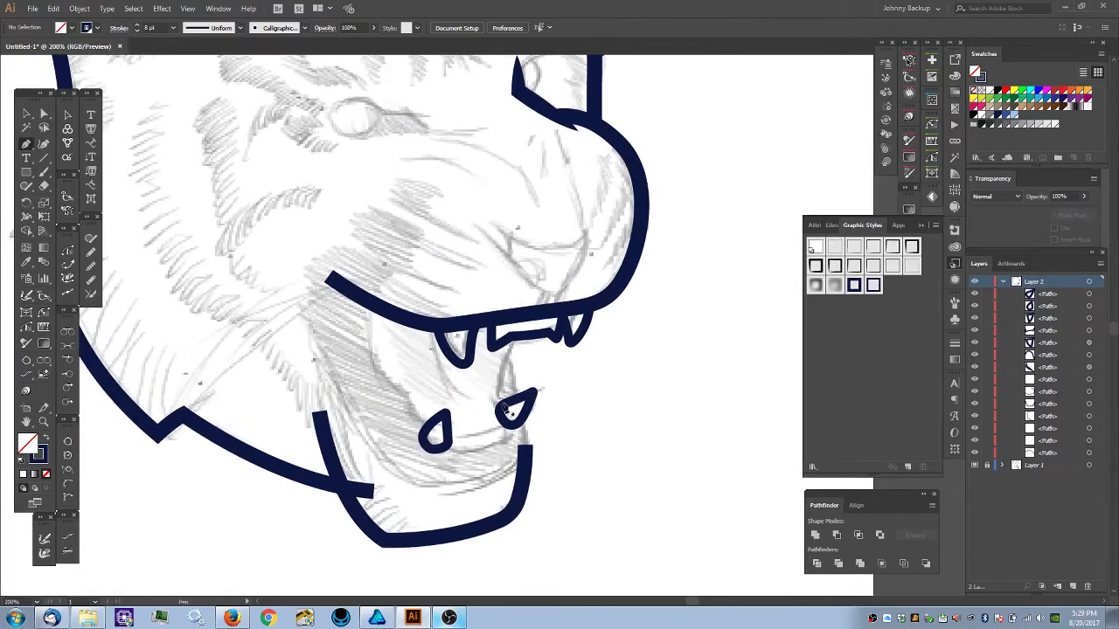
{"action": "left_click_drag", "start_coordinate": [475, 373], "coordinate": [518, 385]}
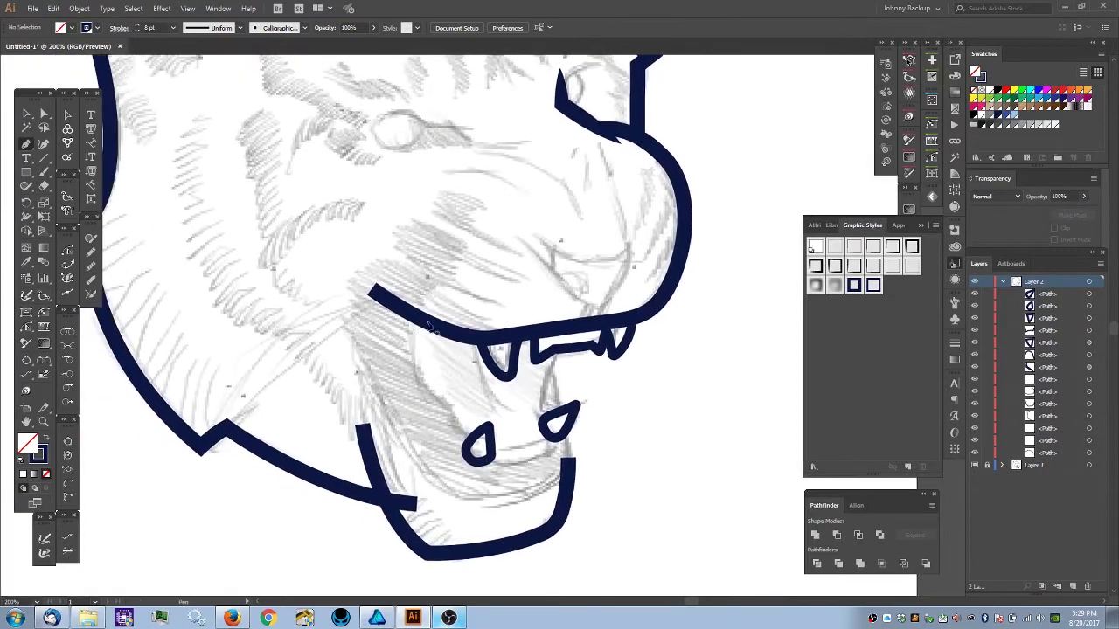
{"action": "left_click_drag", "start_coordinate": [558, 327], "coordinate": [549, 361]}
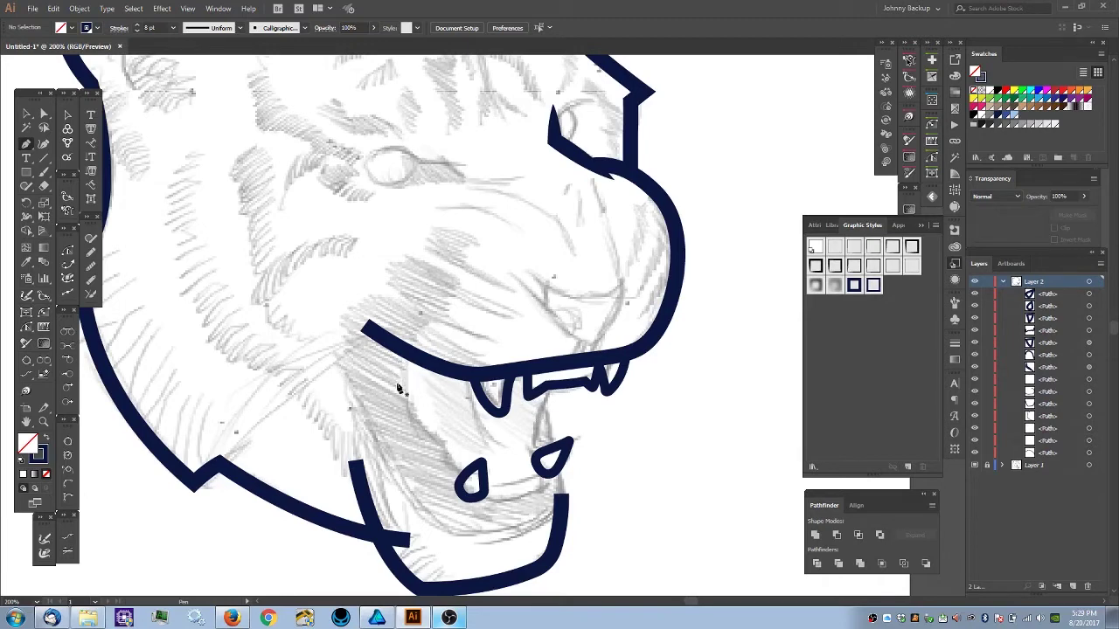
{"action": "key", "text": "ctrl+minus"}
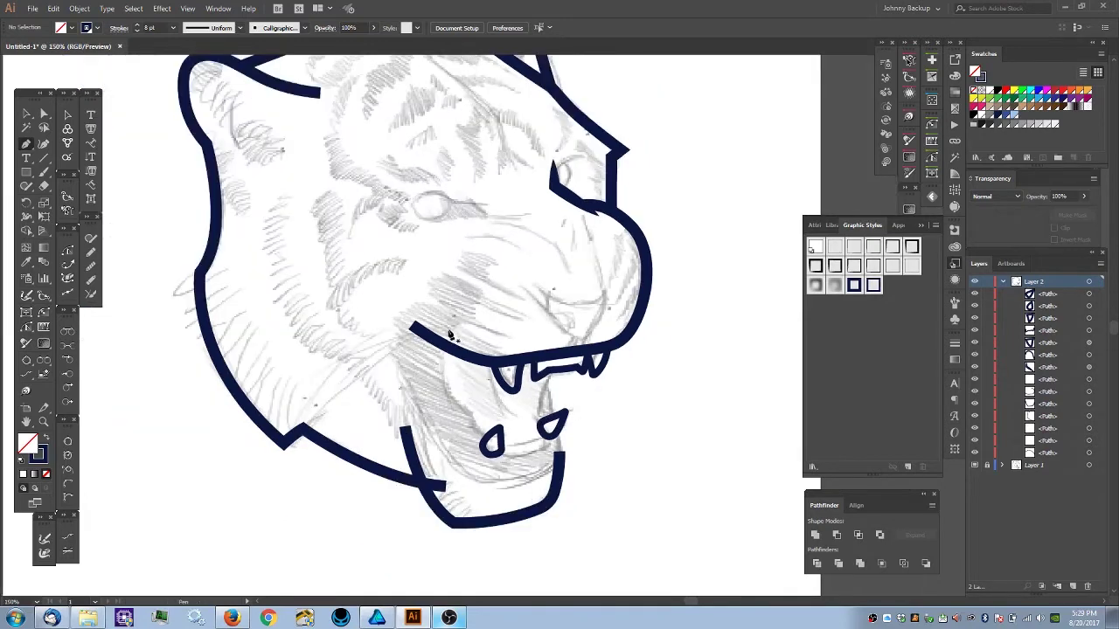
{"action": "left_click_drag", "start_coordinate": [506, 273], "coordinate": [510, 324]}
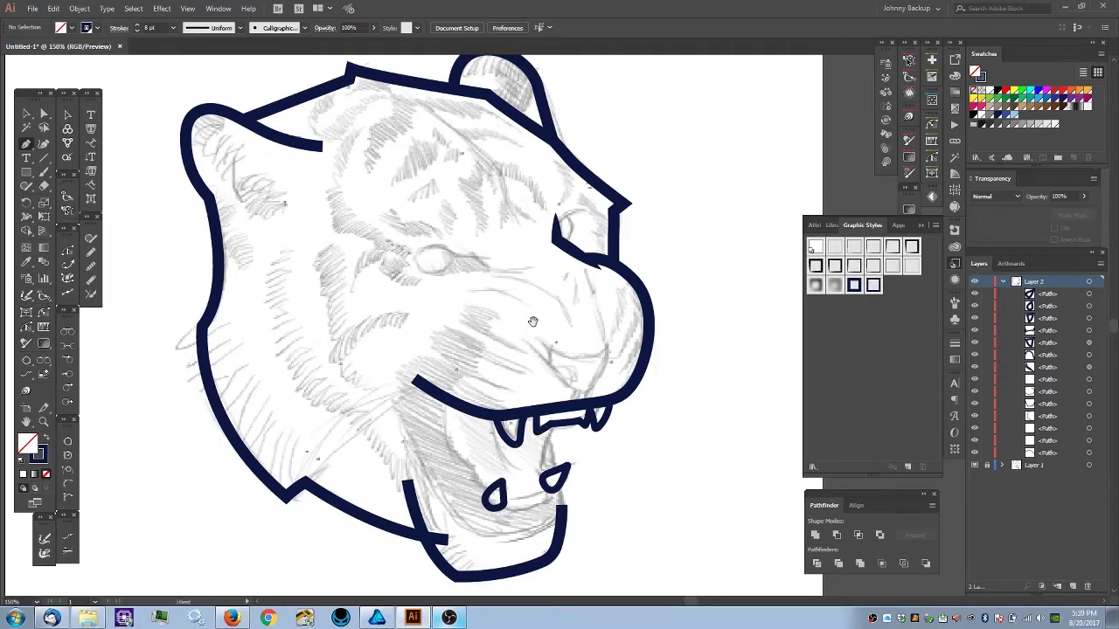
{"action": "scroll", "coordinate": [493, 328], "scroll_direction": "right", "scroll_amount": 1}
{"action": "left_click_drag", "start_coordinate": [474, 372], "coordinate": [538, 373]}
{"action": "key", "text": "ctrl+equal"}
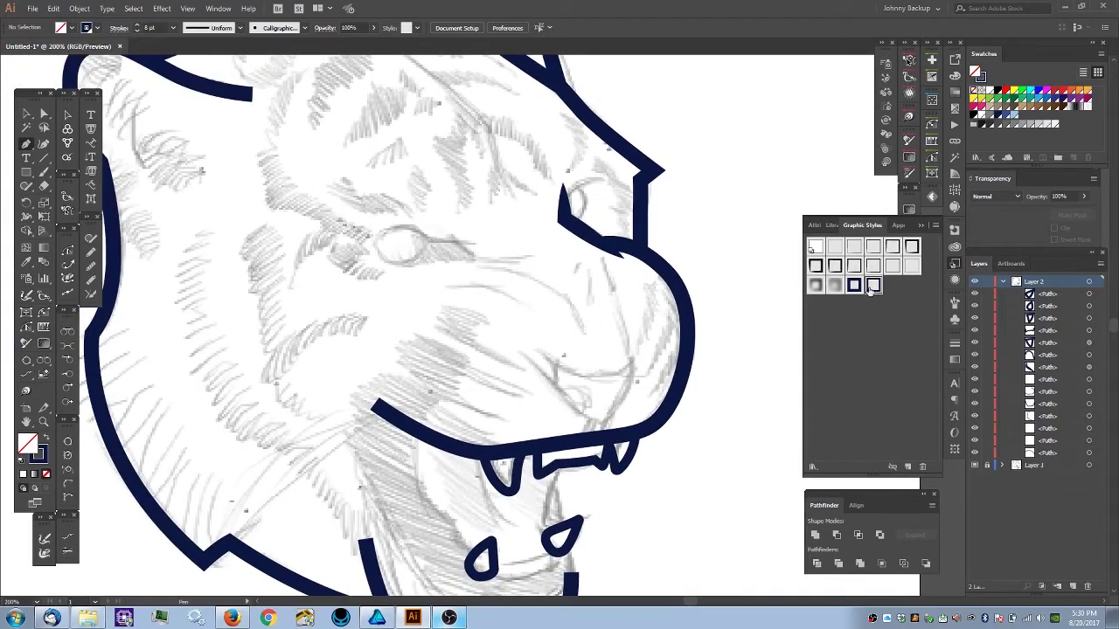
- Using the thinner navy outline style, trace the nose's curved top edge, far side and underside as one open path running up toward the cheek
{"action": "left_click", "coordinate": [873, 286]}
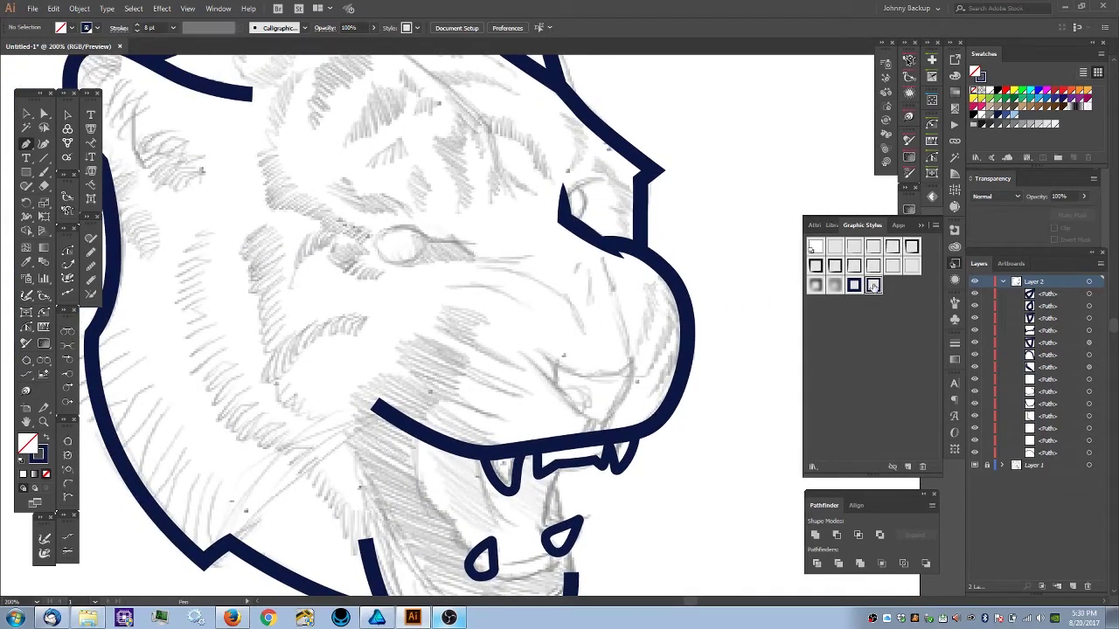
{"action": "left_click", "coordinate": [551, 361]}
{"action": "left_click_drag", "start_coordinate": [602, 377], "coordinate": [621, 379]}
{"action": "left_click", "coordinate": [631, 360]}
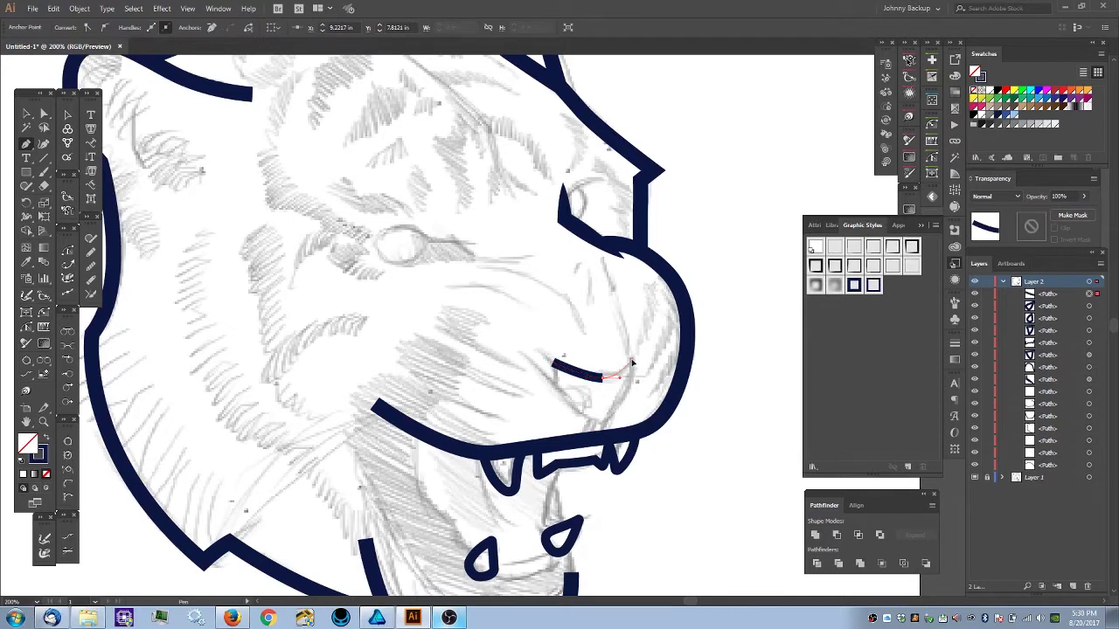
{"action": "left_click_drag", "start_coordinate": [602, 420], "coordinate": [574, 452]}
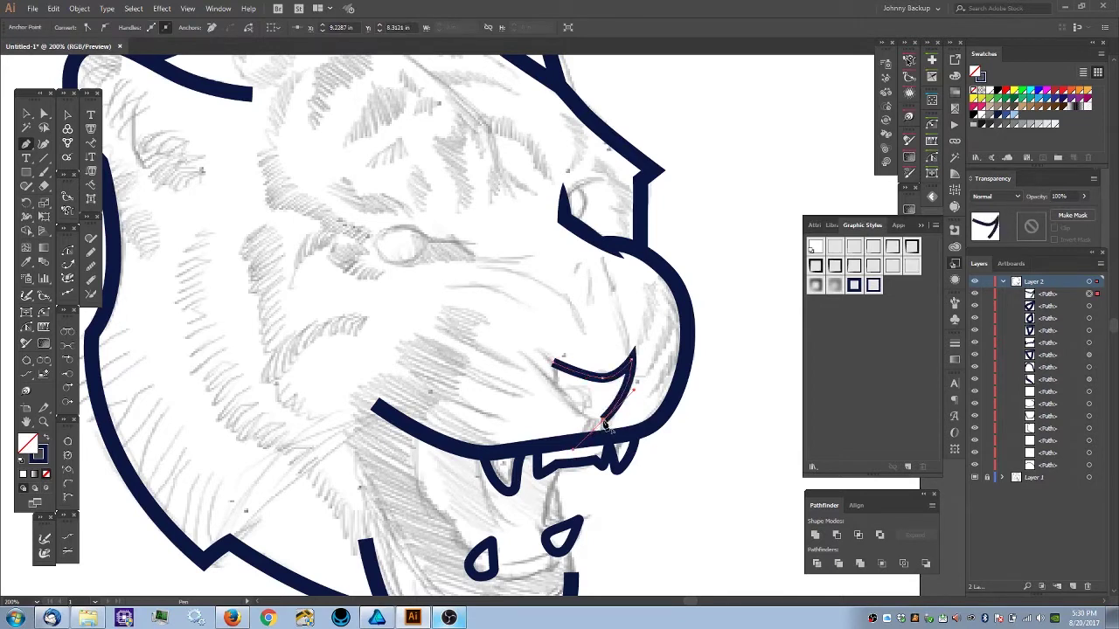
{"action": "left_click", "coordinate": [604, 424]}
{"action": "left_click", "coordinate": [521, 355]}
{"action": "mouse_move", "coordinate": [466, 290]}
{"action": "left_mouse_down"}
{"action": "mouse_move", "coordinate": [469, 299]}
{"action": "mouse_move", "coordinate": [465, 285]}
{"action": "left_mouse_up"}
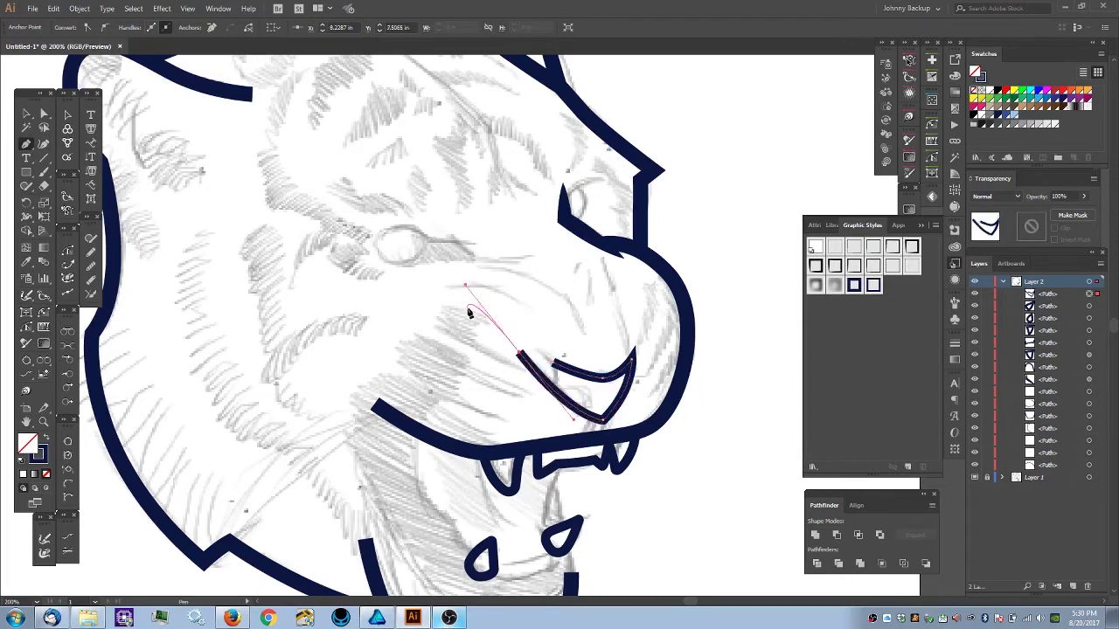
{"action": "left_click", "coordinate": [498, 387], "text": "ctrl"}
- Continue the nose path from its open upper corner with a straight segment down to the underside line, and deselect it
{"action": "key", "text": "ctrl+equal"}
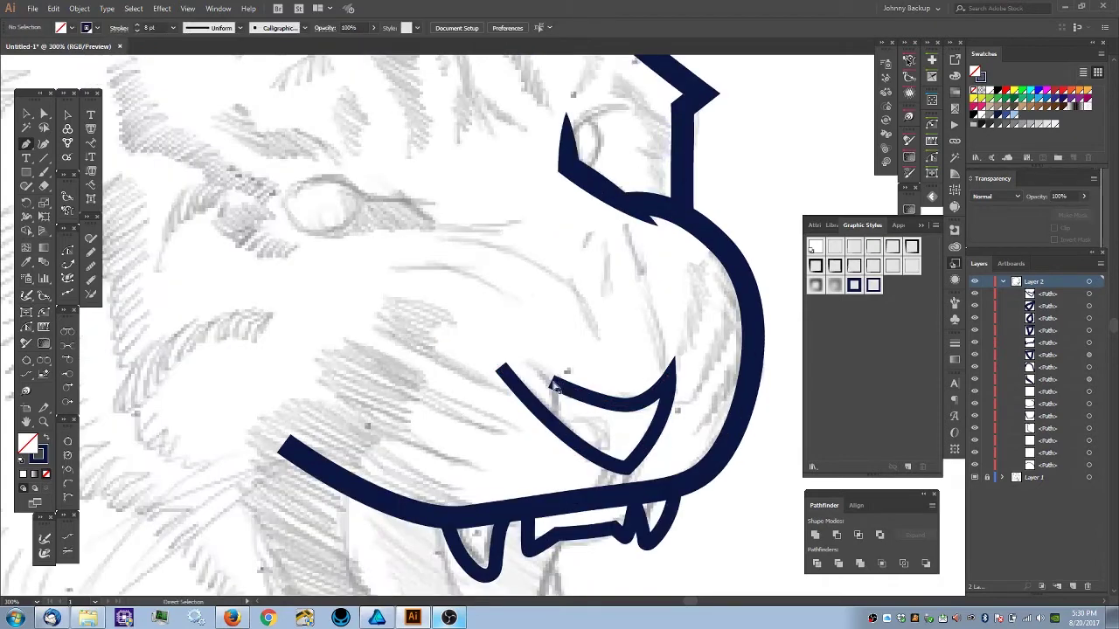
{"action": "left_click", "coordinate": [554, 387], "text": "ctrl"}
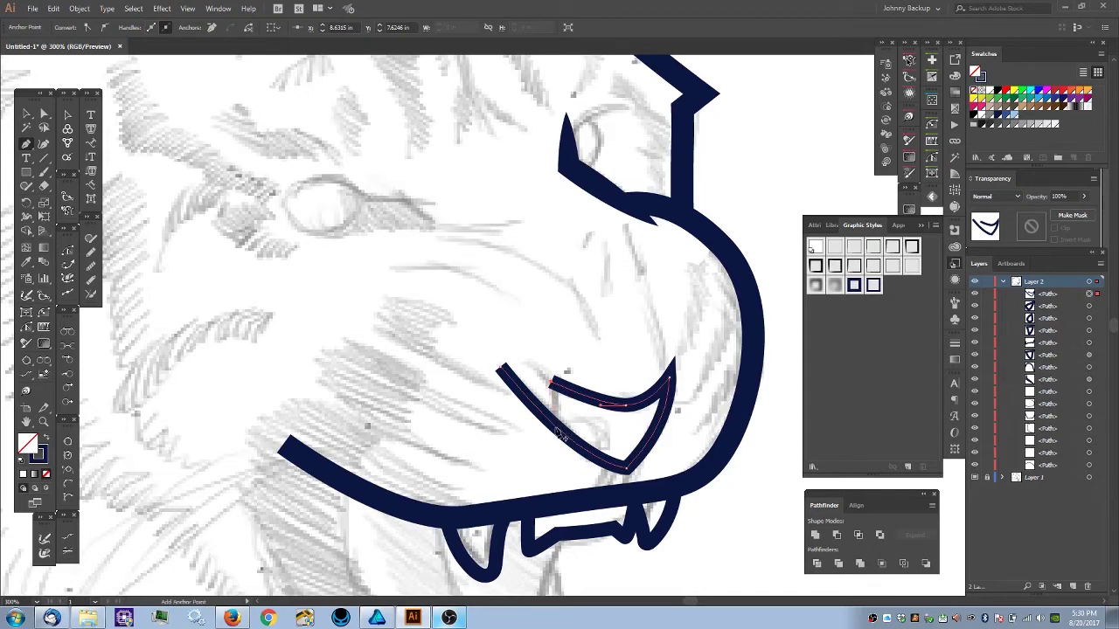
{"action": "key", "text": "p"}
{"action": "left_click", "coordinate": [552, 382]}
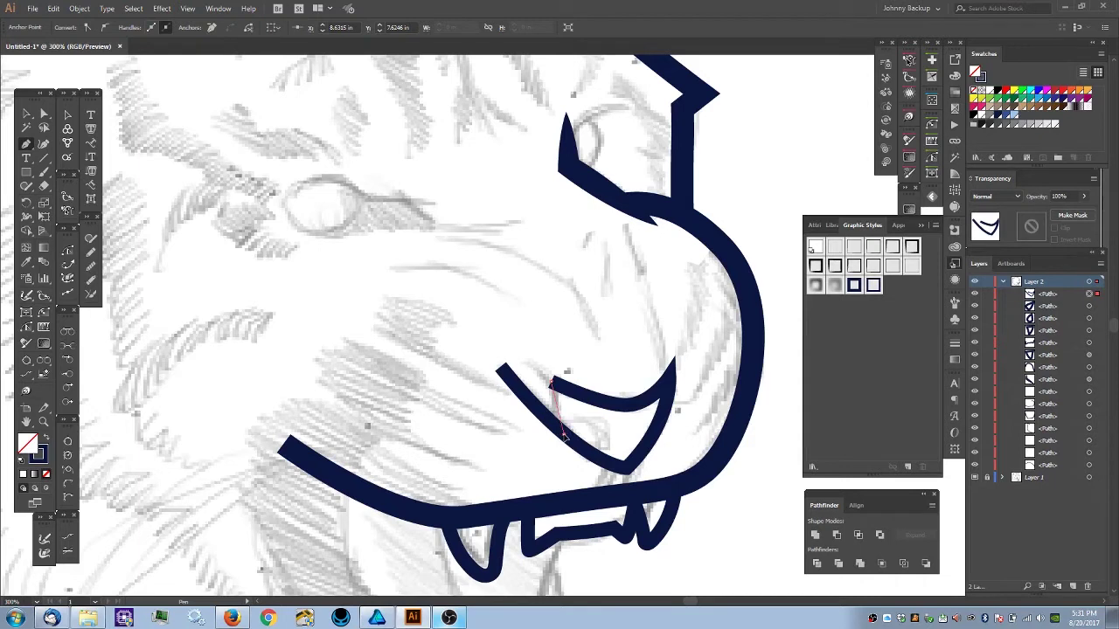
{"action": "left_click", "coordinate": [564, 433]}
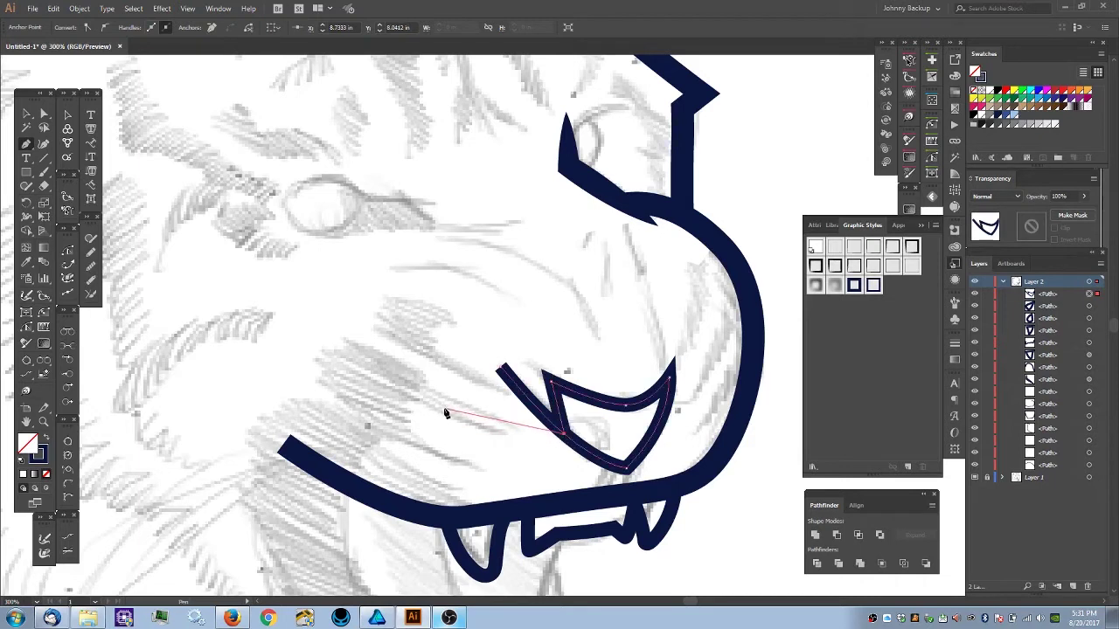
{"action": "key", "text": "ctrl"}
{"action": "left_click", "coordinate": [470, 428], "text": "ctrl"}
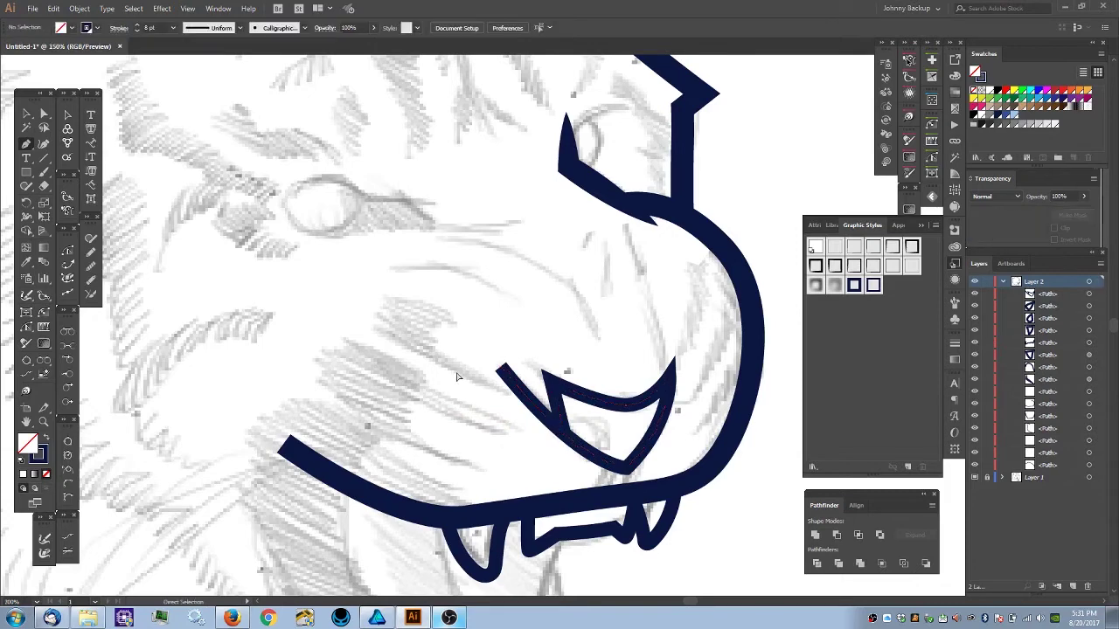
- Draw two curved inner-mouth lines: from the upper front teeth past the front lower fang, and from the upper lip into the cheek-side lower fang
{"action": "key", "text": "ctrl+1"}
{"action": "key", "text": "ctrl+plus"}
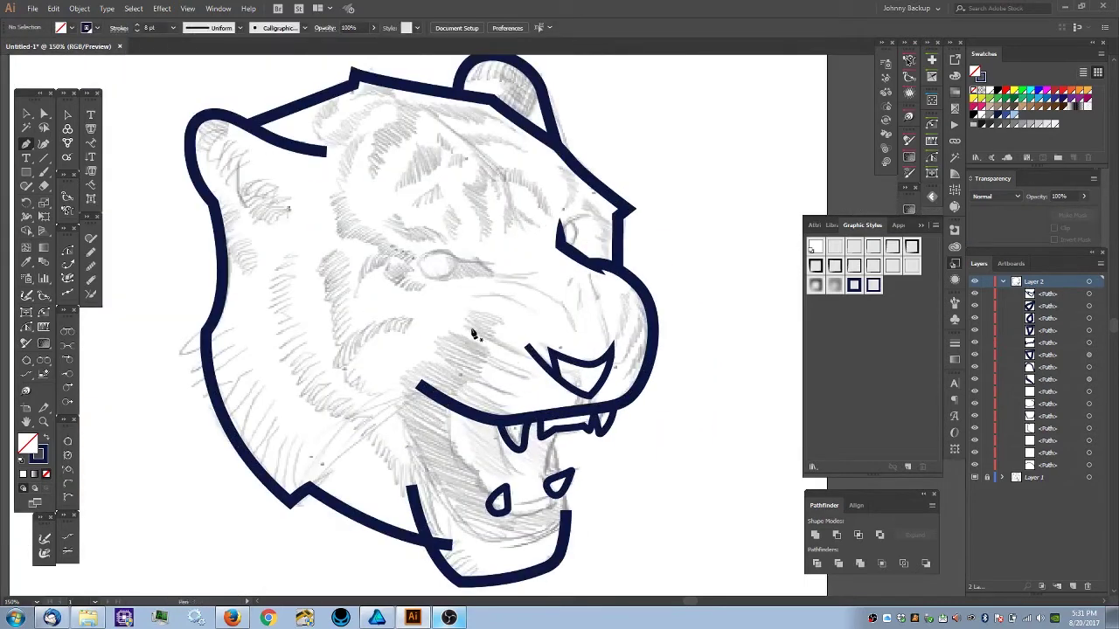
{"action": "scroll", "coordinate": [513, 335], "scroll_direction": "up", "scroll_amount": 1}
{"action": "scroll", "coordinate": [572, 429], "scroll_direction": "up", "scroll_amount": 4}
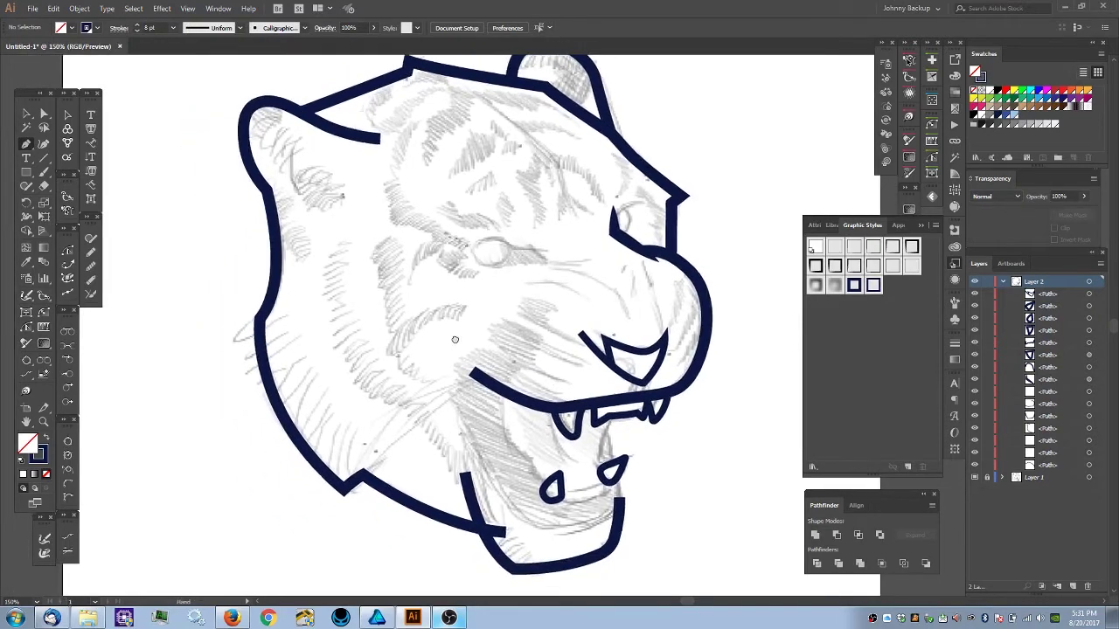
{"action": "left_click_drag", "start_coordinate": [553, 394], "coordinate": [554, 403]}
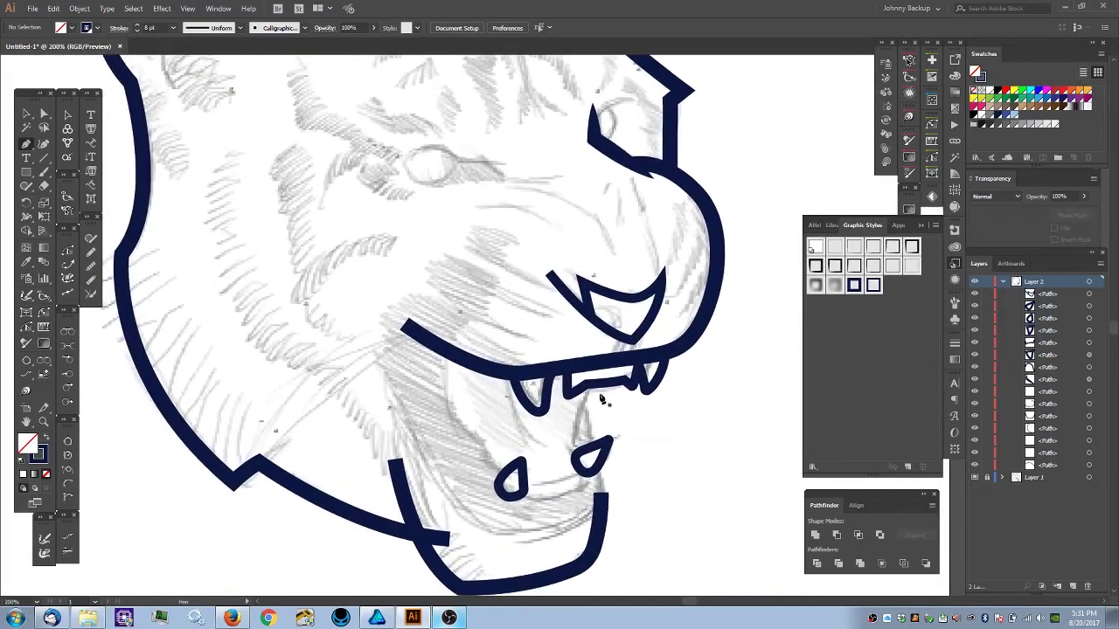
{"action": "mouse_move", "coordinate": [592, 387]}
{"action": "left_mouse_down"}
{"action": "mouse_move", "coordinate": [572, 439]}
{"action": "mouse_move", "coordinate": [576, 496]}
{"action": "left_mouse_up"}
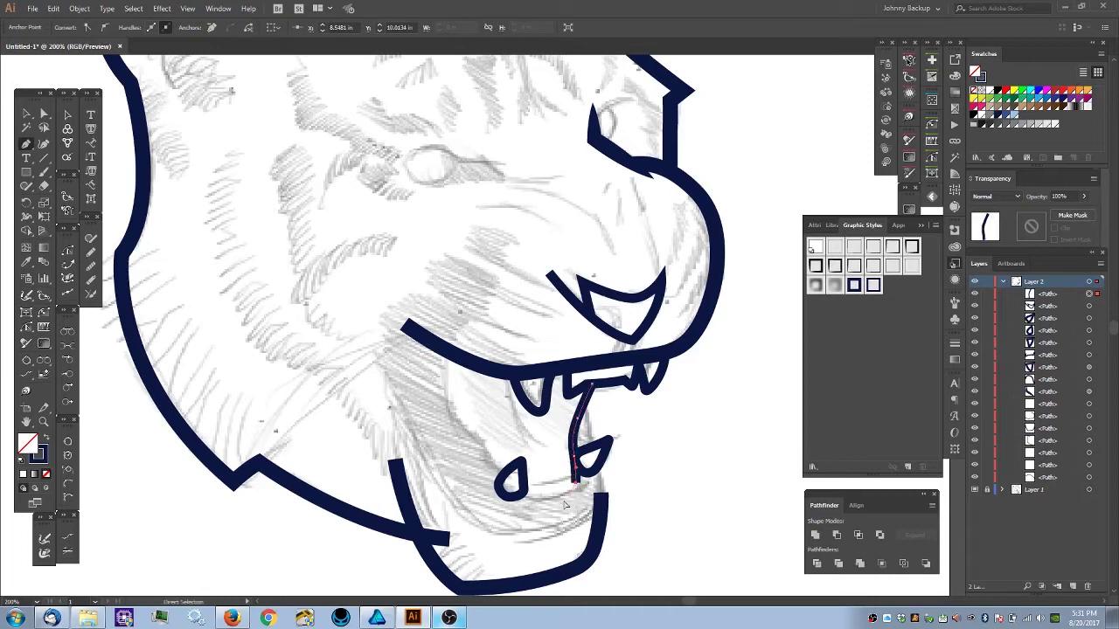
{"action": "left_click", "coordinate": [547, 489], "text": "ctrl"}
{"action": "mouse_move", "coordinate": [445, 359]}
{"action": "left_mouse_down"}
{"action": "mouse_move", "coordinate": [461, 432]}
{"action": "mouse_move", "coordinate": [526, 490]}
{"action": "left_mouse_up"}
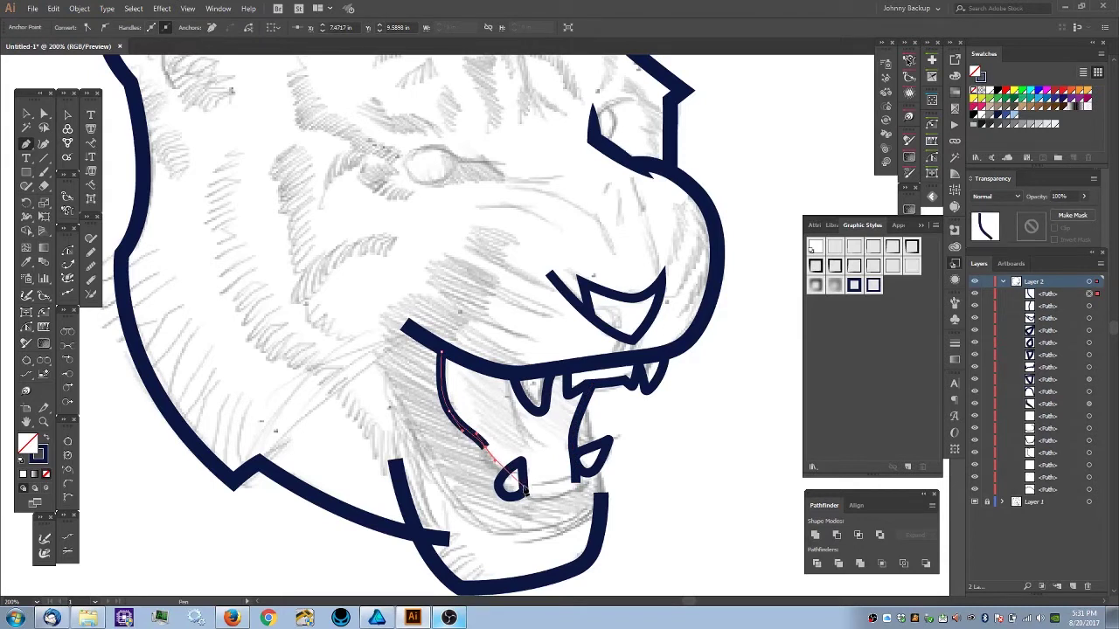
{"action": "left_click_drag", "start_coordinate": [515, 482], "coordinate": [532, 491]}
- Fill the lower fang nearest the cheek with white and bring it to the front, covering the inner-mouth line's end
{"action": "scroll", "coordinate": [533, 441], "scroll_direction": "down", "scroll_amount": 2}
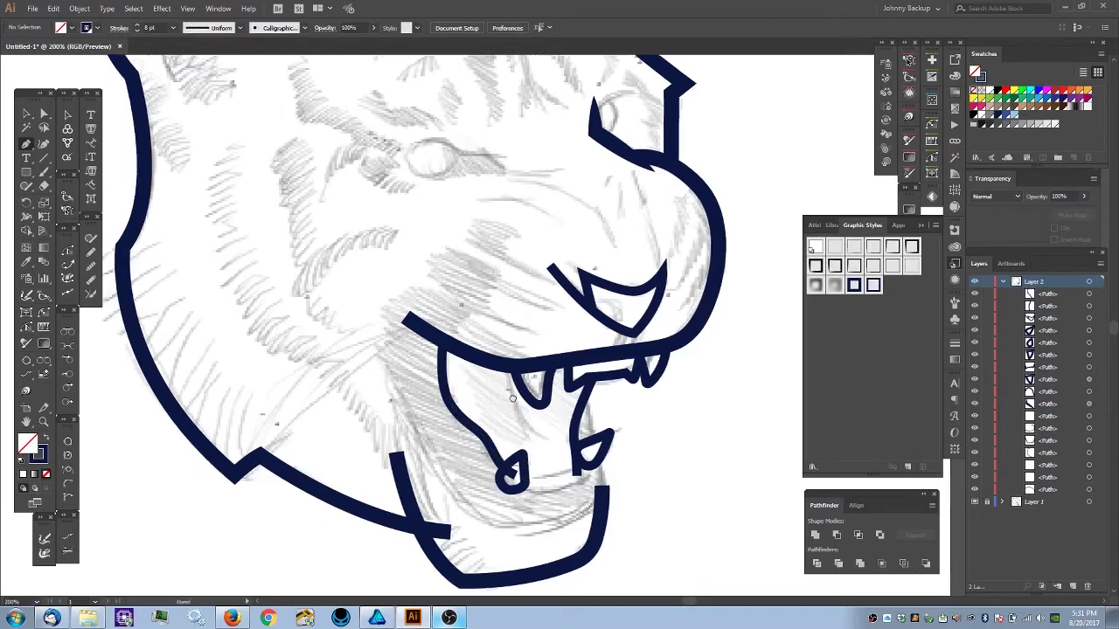
{"action": "key", "text": "ctrl+plus"}
{"action": "key", "text": "v"}
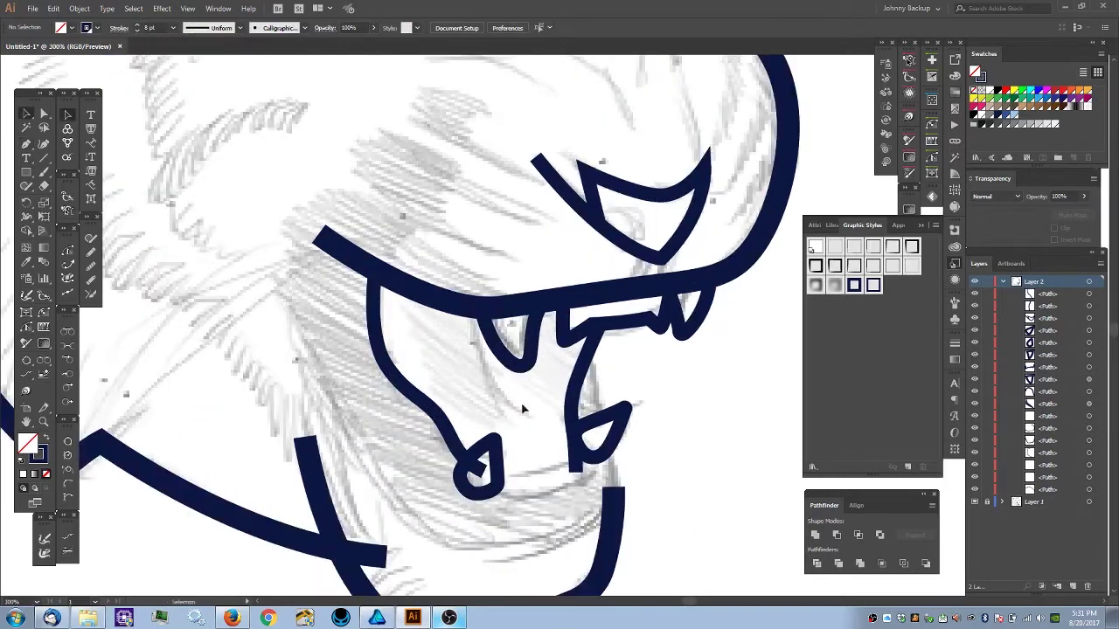
{"action": "left_click", "coordinate": [499, 491]}
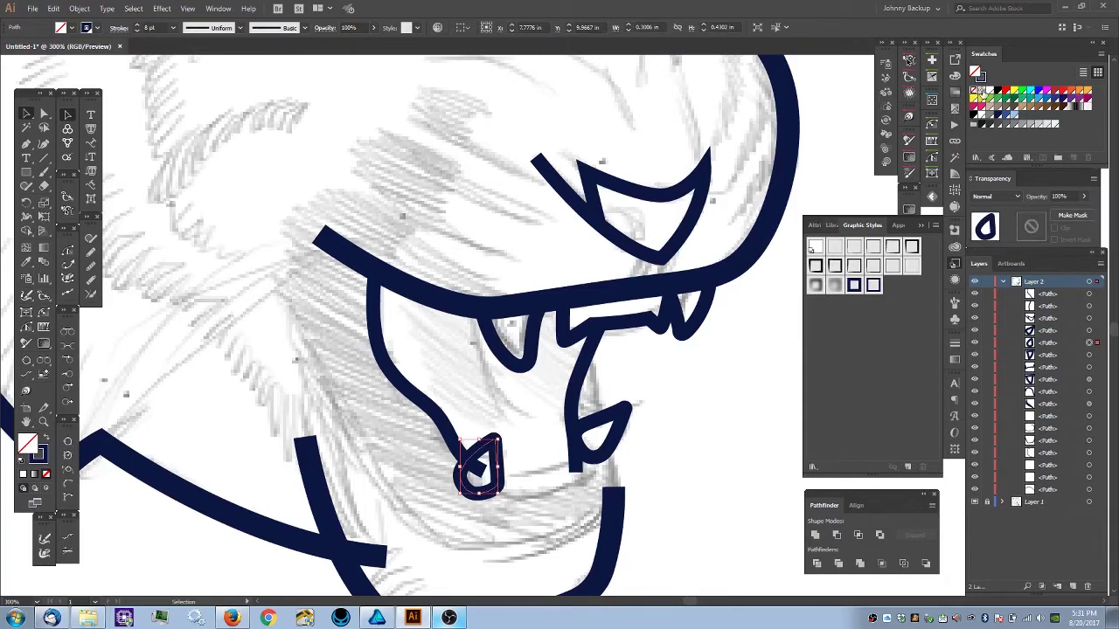
{"action": "left_click", "coordinate": [983, 90]}
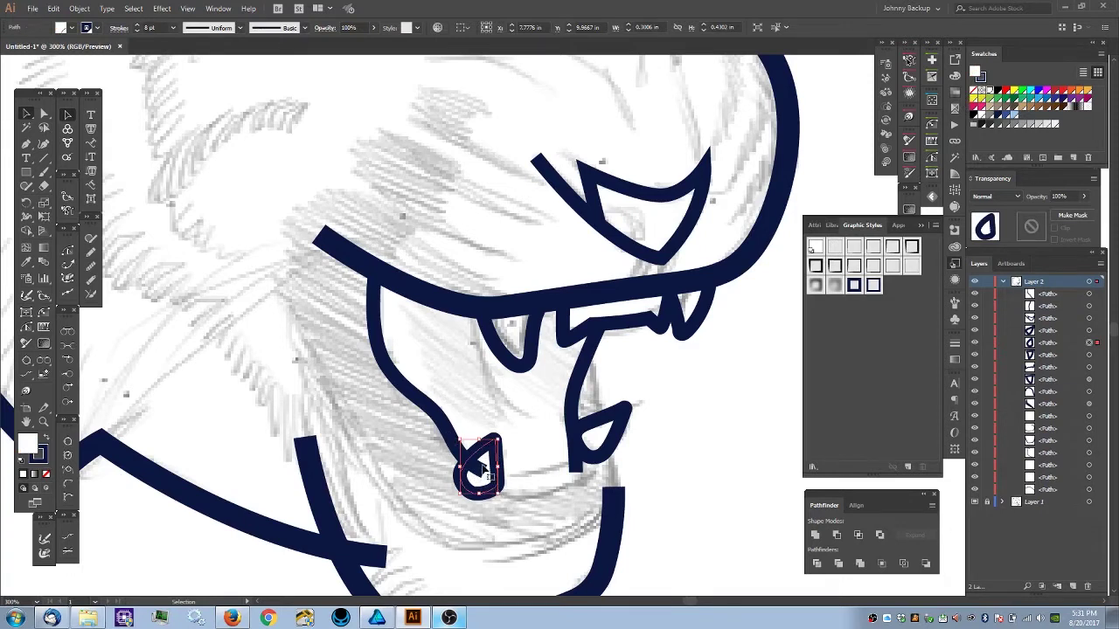
{"action": "key", "text": "ctrl"}
{"action": "key", "text": "ctrl+shift+bracketright"}
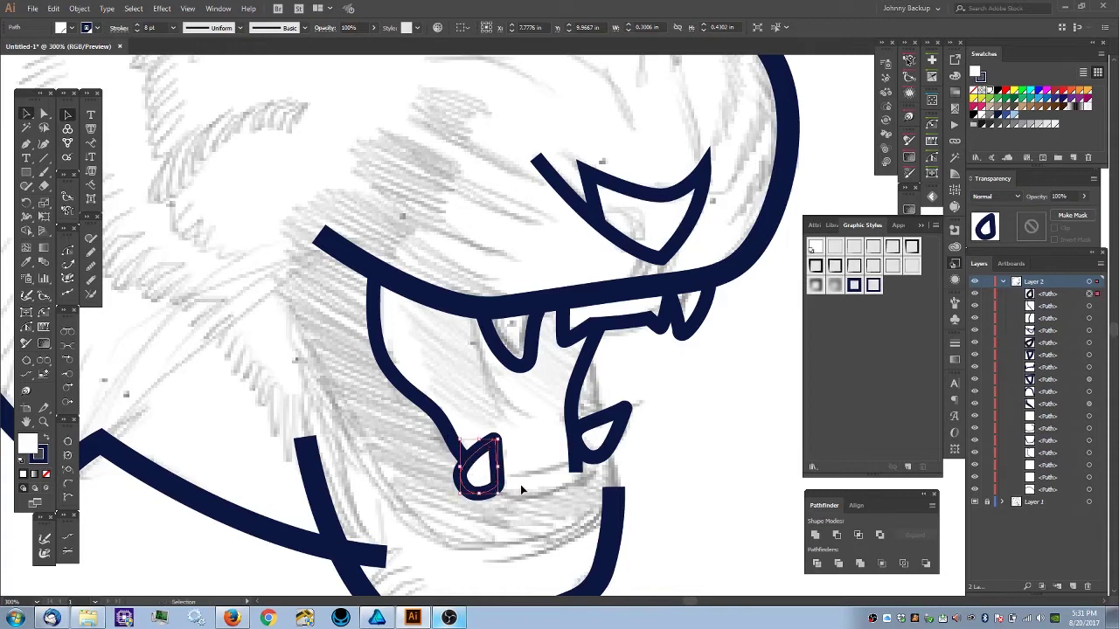
- Fill the front lower fang with white, bring it to the front, and deselect it
{"action": "key", "text": "ctrl"}
{"action": "left_click", "coordinate": [616, 446]}
{"action": "left_click", "coordinate": [615, 446]}
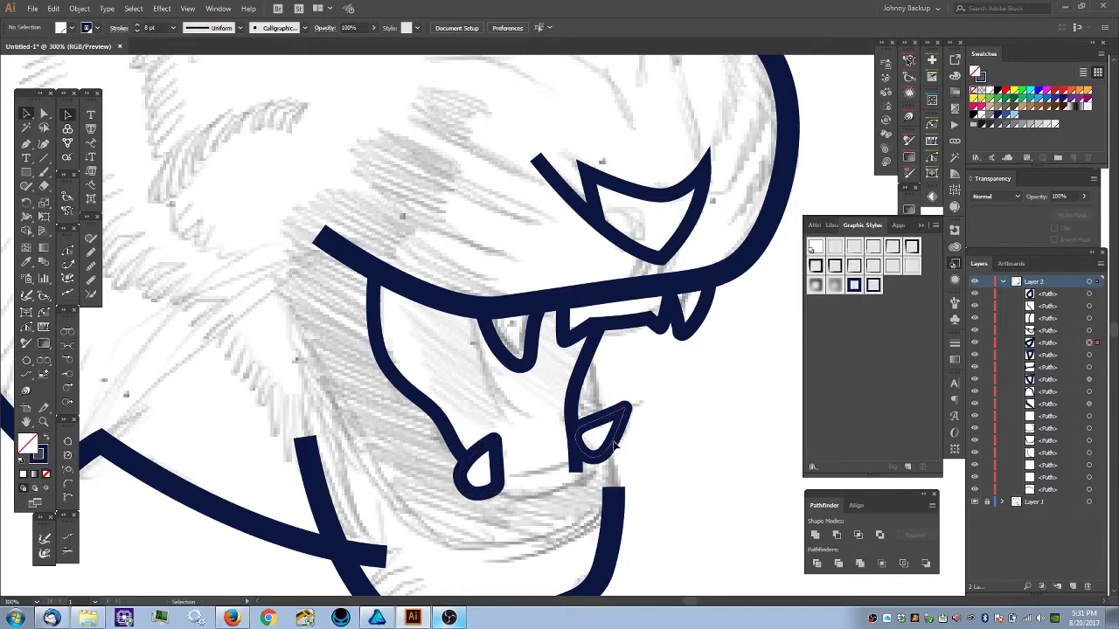
{"action": "left_click", "coordinate": [971, 87]}
{"action": "key", "text": "ctrl"}
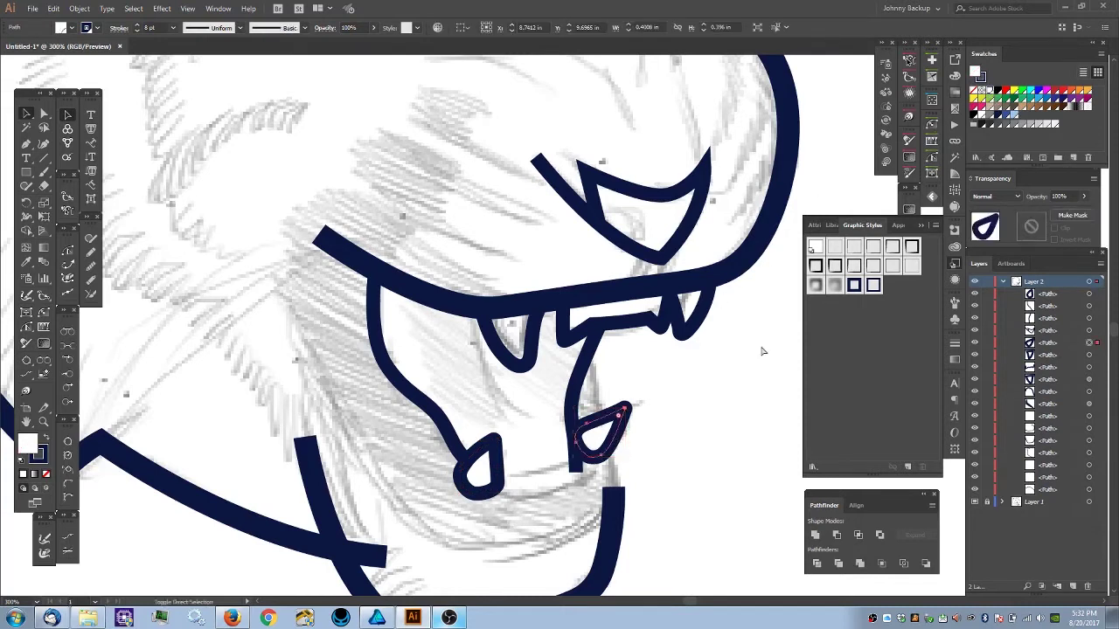
{"action": "key", "text": "ctrl+shift+bracketright"}
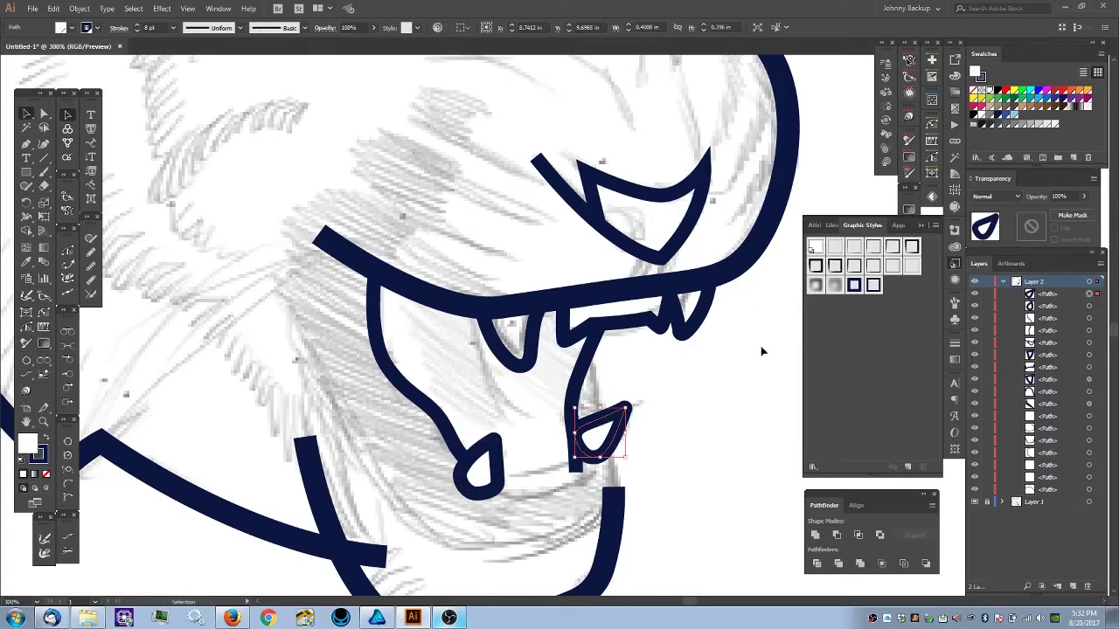
{"action": "left_click", "coordinate": [756, 396]}
- Draw a closed, white-filled navy outline for the row of lower front teeth between the two lower fangs, and deselect it
{"action": "scroll", "coordinate": [528, 344], "scroll_direction": "down", "scroll_amount": 1}
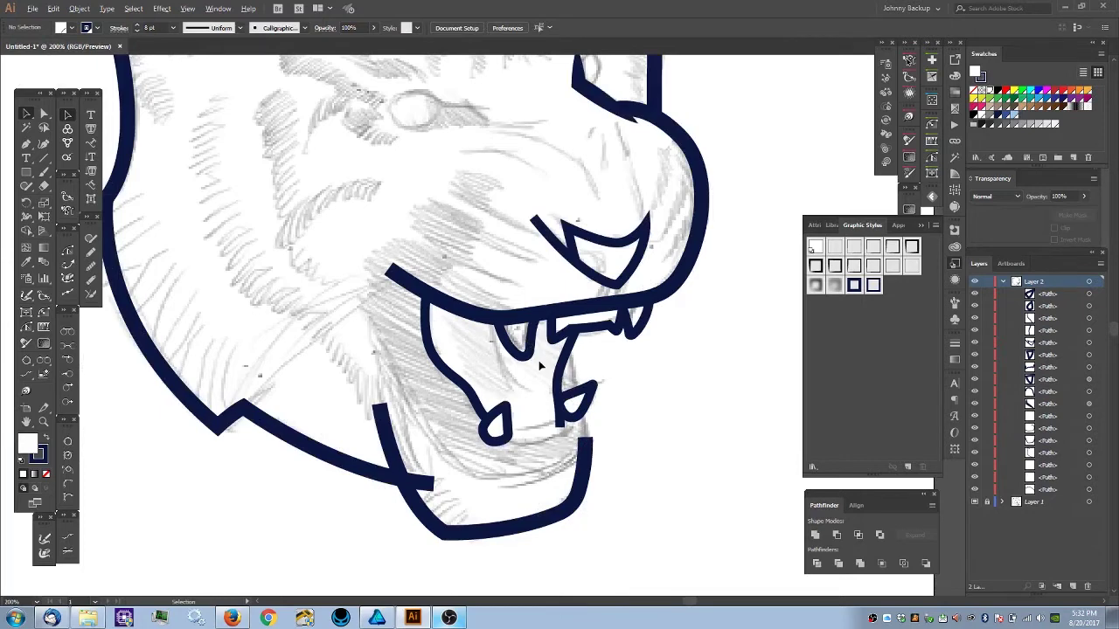
{"action": "scroll", "coordinate": [540, 381], "scroll_direction": "up", "scroll_amount": 1}
{"action": "key", "text": "p"}
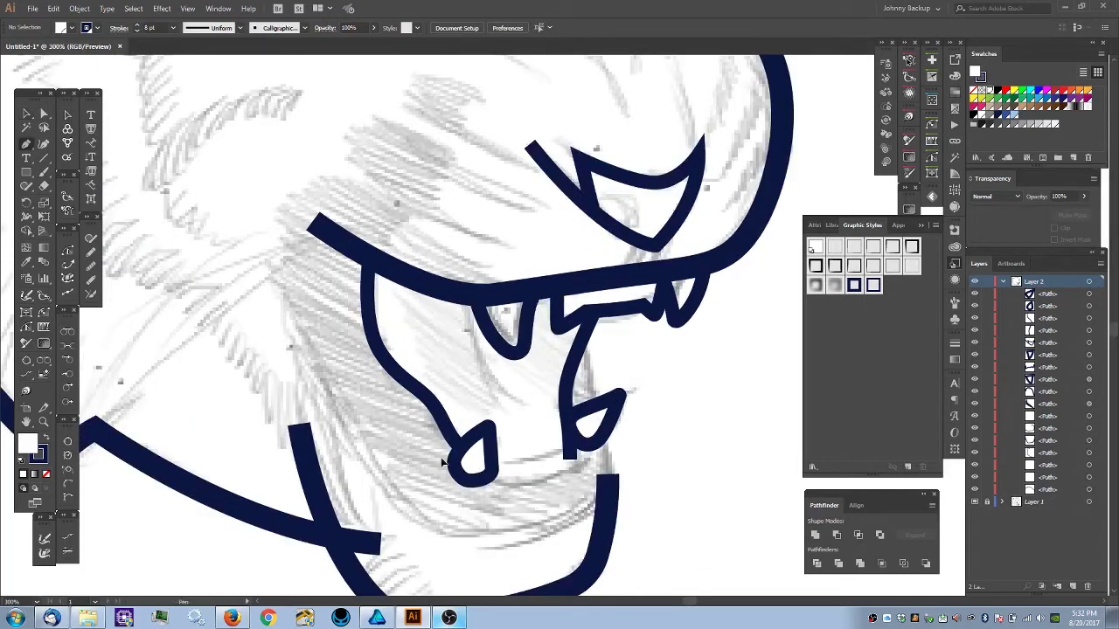
{"action": "left_click", "coordinate": [499, 482]}
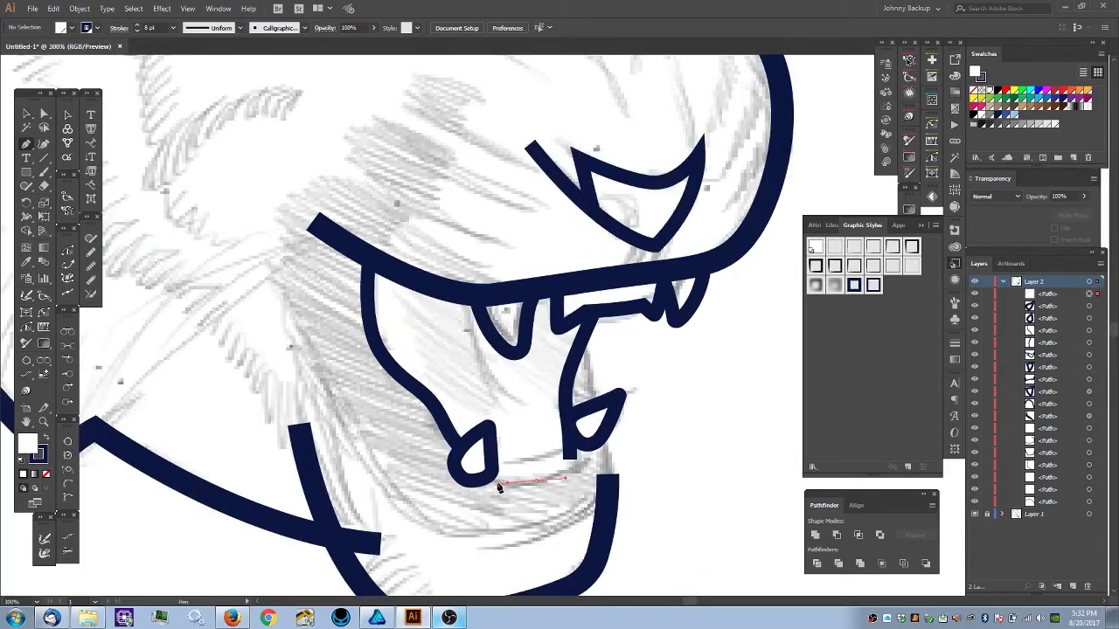
{"action": "left_click", "coordinate": [492, 480]}
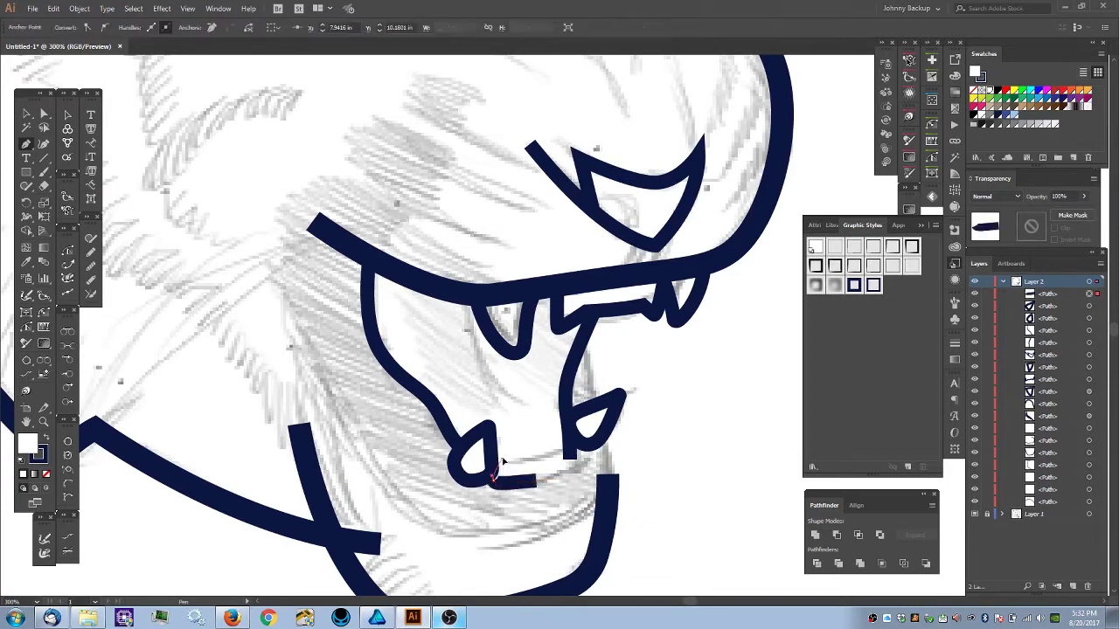
{"action": "left_click_drag", "start_coordinate": [521, 454], "coordinate": [525, 455]}
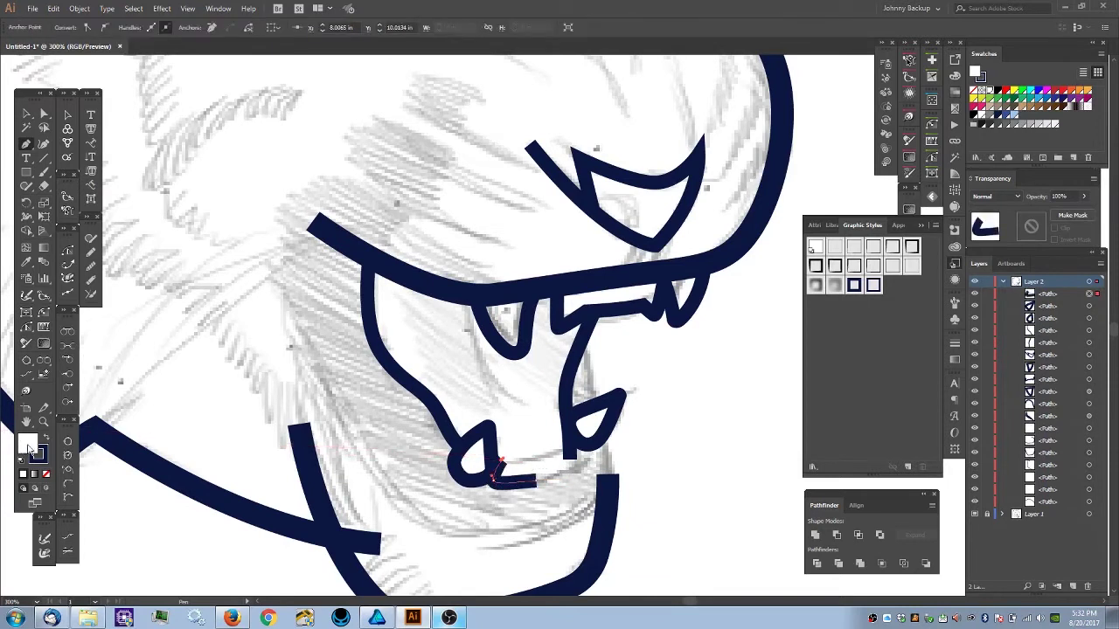
{"action": "mouse_move", "coordinate": [546, 455]}
{"action": "left_mouse_down"}
{"action": "mouse_move", "coordinate": [576, 446]}
{"action": "mouse_move", "coordinate": [582, 470]}
{"action": "mouse_move", "coordinate": [519, 487]}
{"action": "mouse_move", "coordinate": [539, 496]}
{"action": "mouse_move", "coordinate": [535, 482]}
{"action": "mouse_move", "coordinate": [574, 470]}
{"action": "mouse_move", "coordinate": [522, 483]}
{"action": "mouse_move", "coordinate": [539, 488]}
{"action": "left_mouse_up"}
{"action": "left_click", "coordinate": [579, 444]}
{"action": "left_click", "coordinate": [579, 466]}
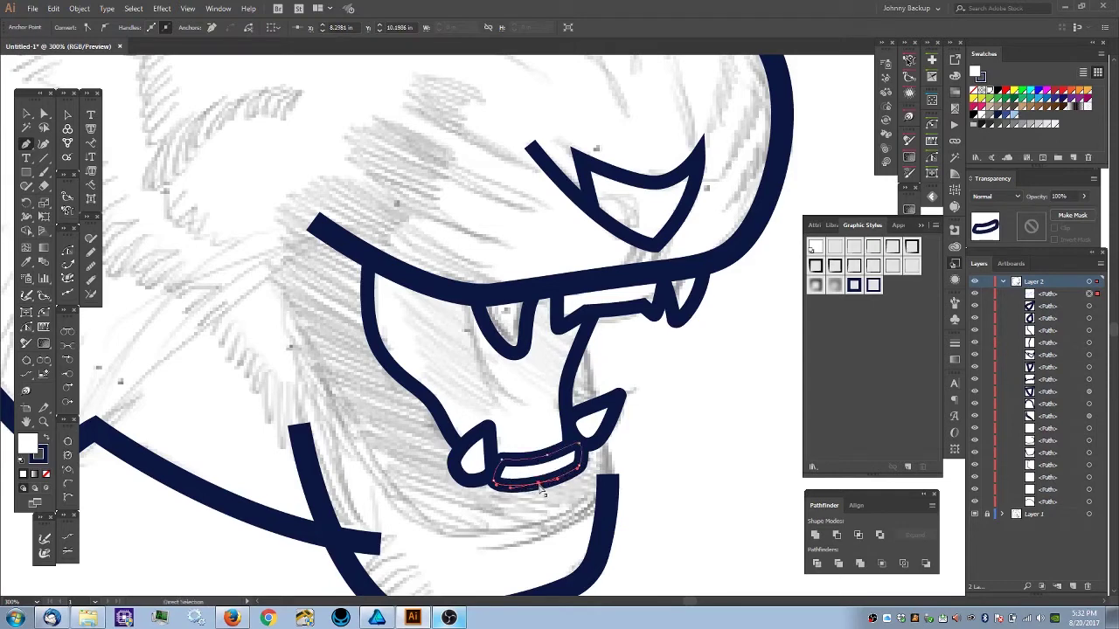
{"action": "left_click", "coordinate": [392, 492], "text": "ctrl"}
{"action": "key", "text": "ctrl+minus"}
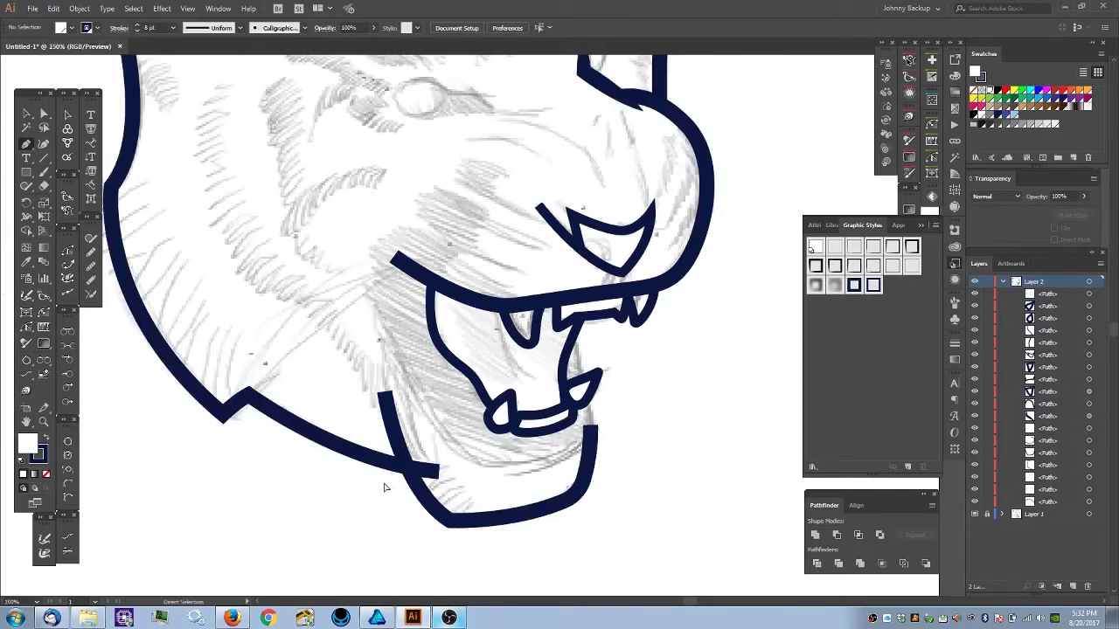
- Draw a curved inner-mouth line from the upper lip, passing the cheek side of the upper fang, toward the lower teeth, and deselect it
{"action": "key", "text": "ctrl+minus"}
{"action": "key", "text": "ctrl+minus"}
{"action": "key", "text": "ctrl+plus"}
{"action": "key", "text": "ctrl+plus"}
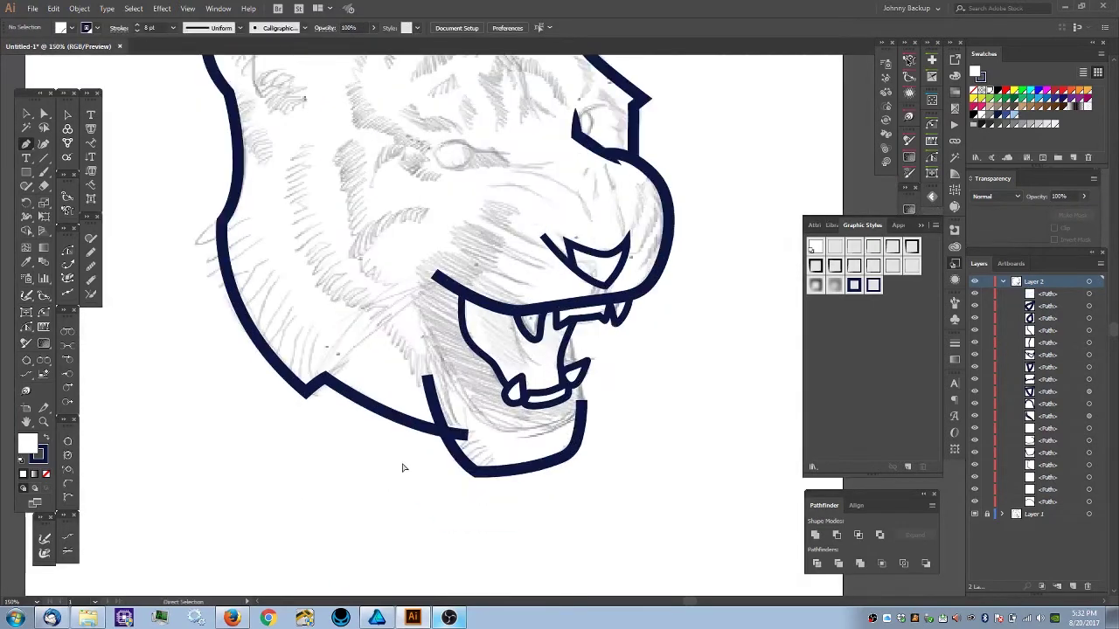
{"action": "key", "text": "ctrl+plus"}
{"action": "left_click_drag", "start_coordinate": [514, 399], "coordinate": [589, 419]}
{"action": "key", "text": "ctrl+plus"}
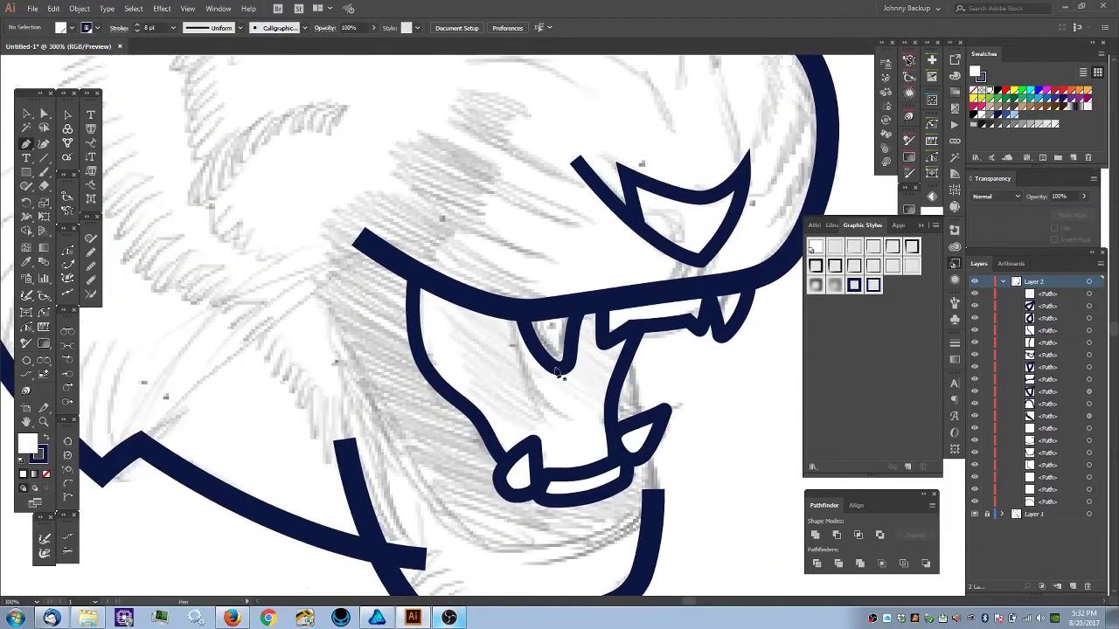
{"action": "left_click", "coordinate": [510, 312]}
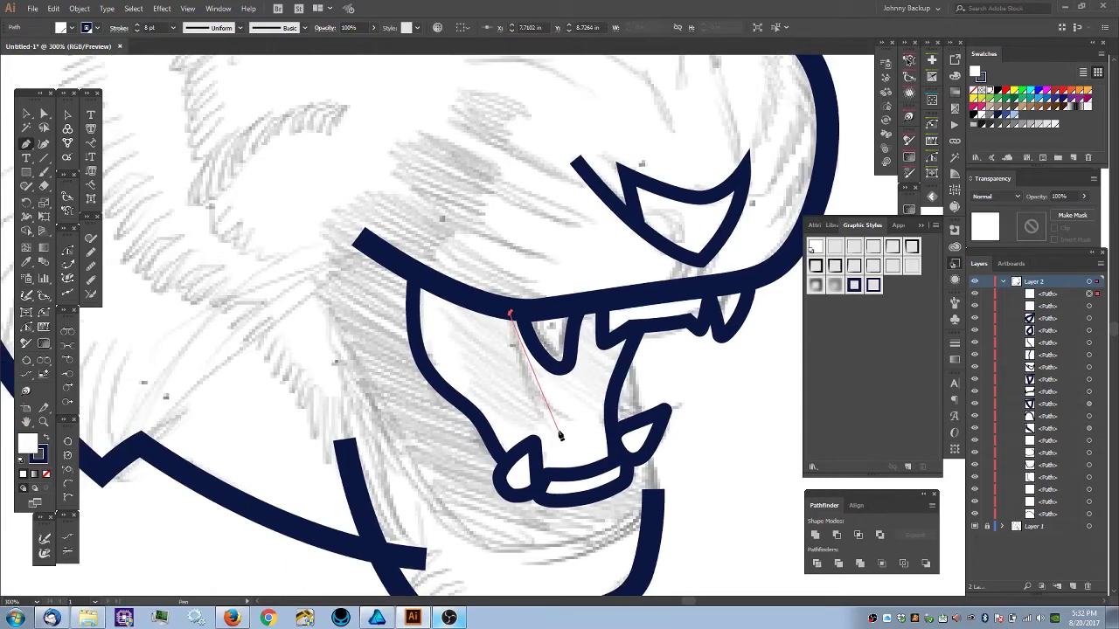
{"action": "left_click_drag", "start_coordinate": [559, 428], "coordinate": [602, 477]}
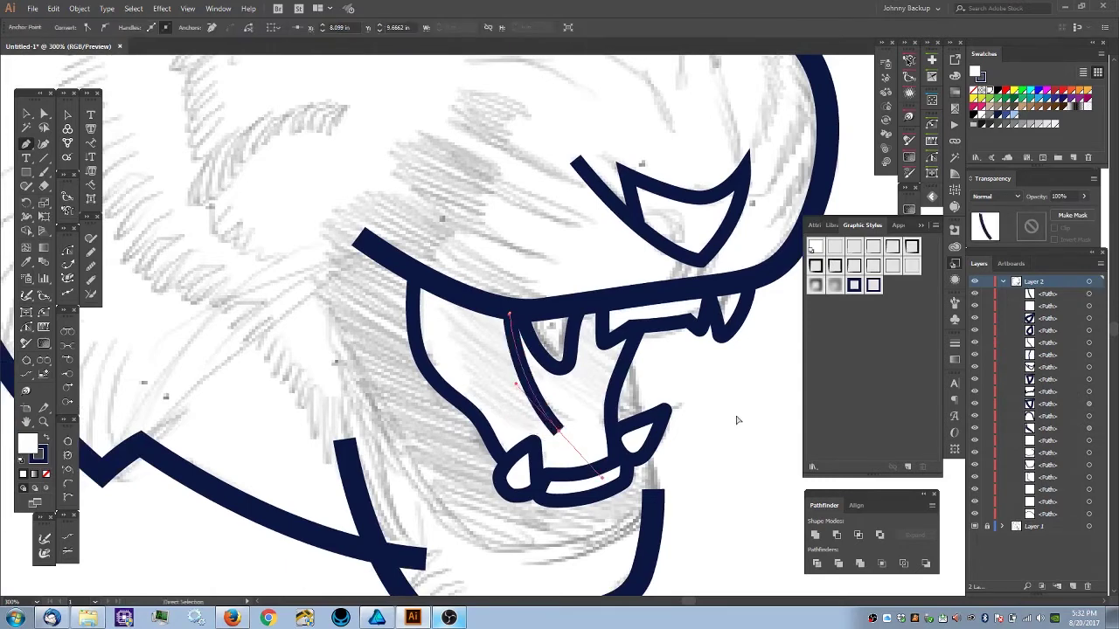
{"action": "left_click", "coordinate": [736, 419], "text": "ctrl"}
- Draw a curved upper edge for the far eye from the brow-side tip, and apply the thick navy outline graphic style
{"action": "key", "text": "ctrl+minus"}
{"action": "left_click_drag", "start_coordinate": [518, 359], "coordinate": [514, 508]}
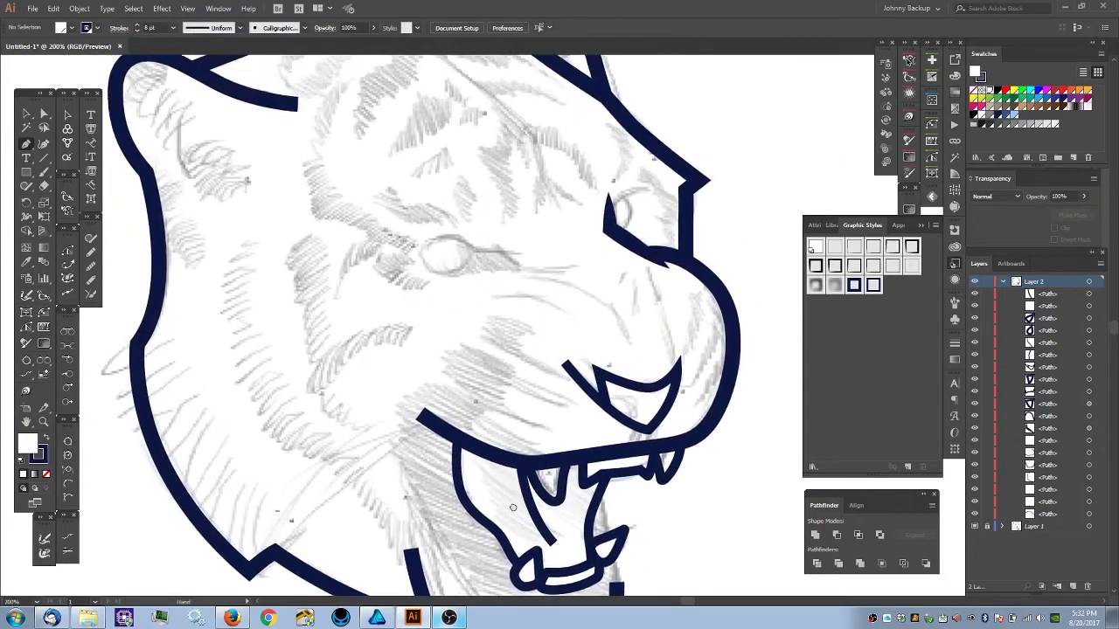
{"action": "key", "text": "ctrl+plus"}
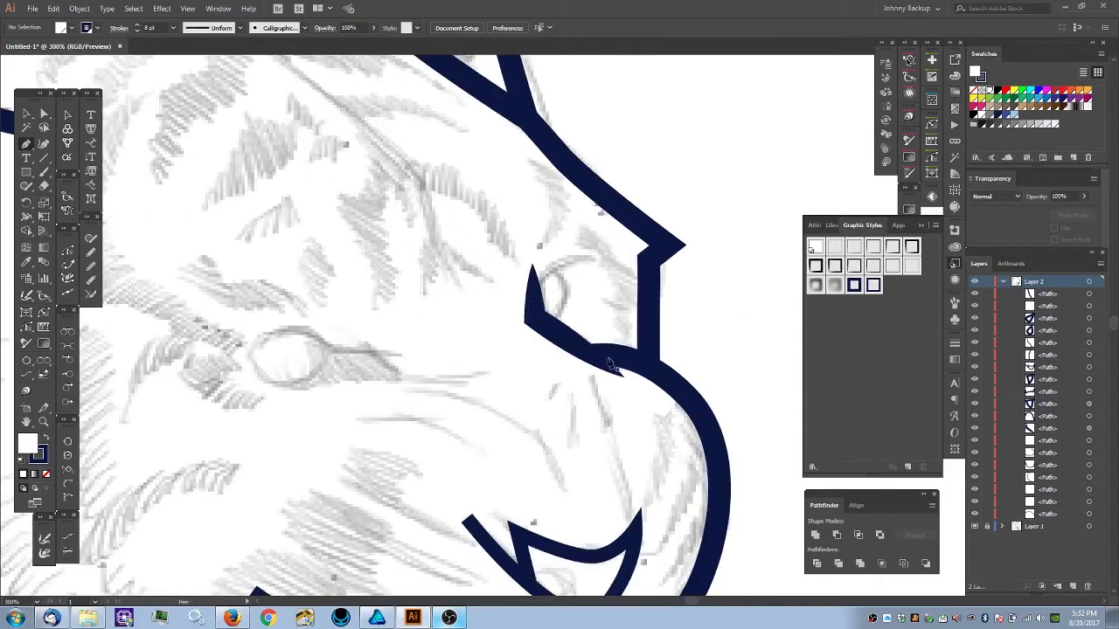
{"action": "left_click", "coordinate": [534, 295]}
{"action": "left_click_drag", "start_coordinate": [593, 260], "coordinate": [644, 259]}
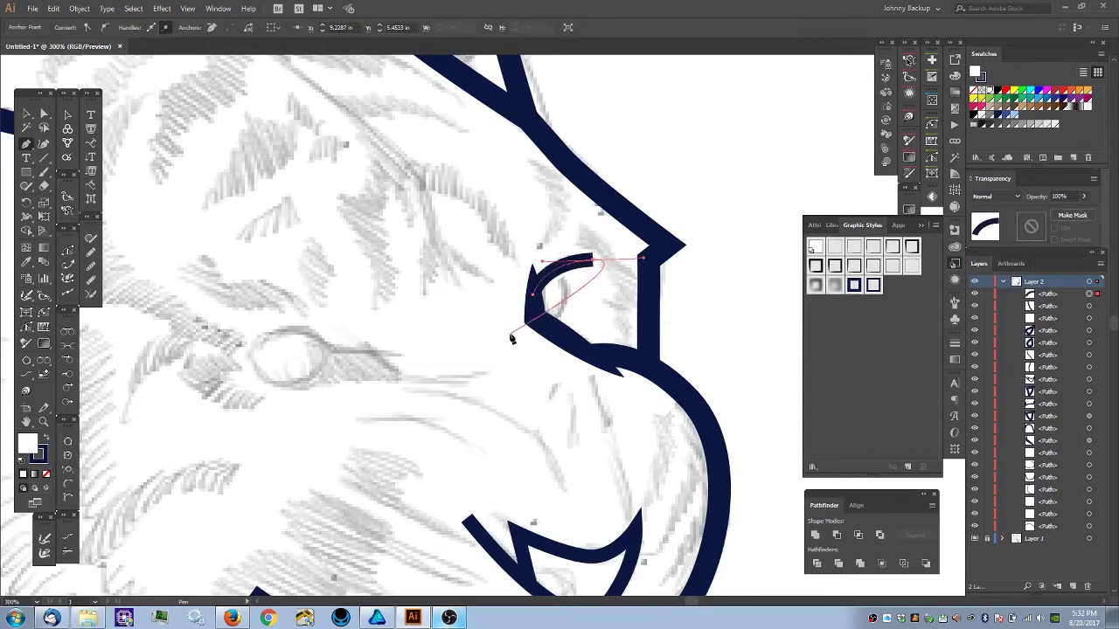
{"action": "left_click", "coordinate": [852, 288]}
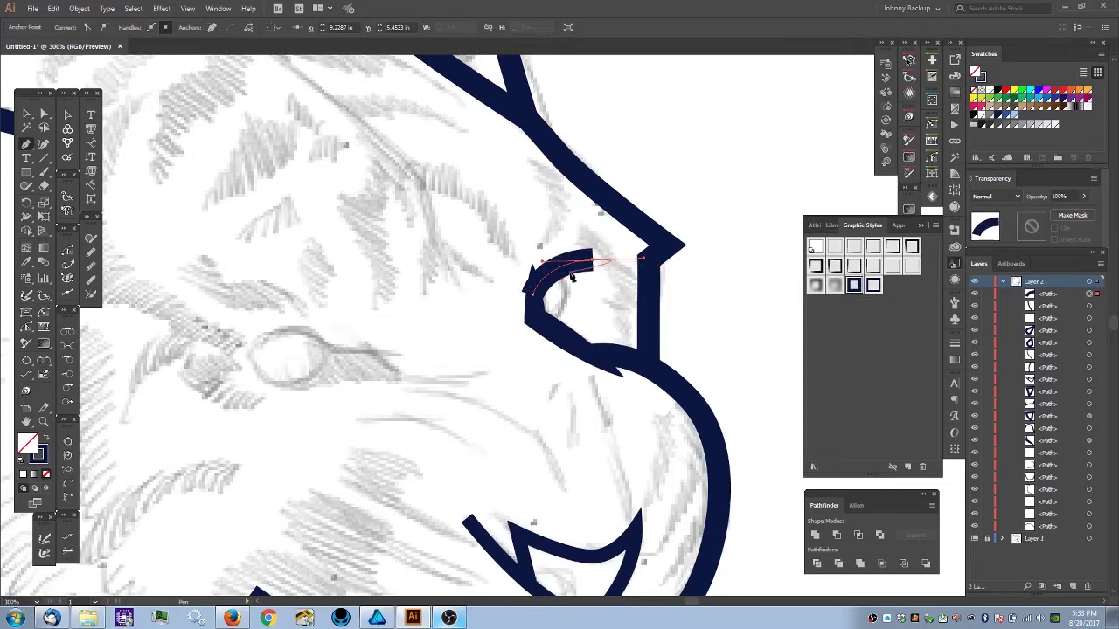
- Send the far eye's upper arc to the back of the layer and deselect it
{"action": "key", "text": "ctrl"}
{"action": "key", "text": "ctrl+equal"}
{"action": "key", "text": "p"}
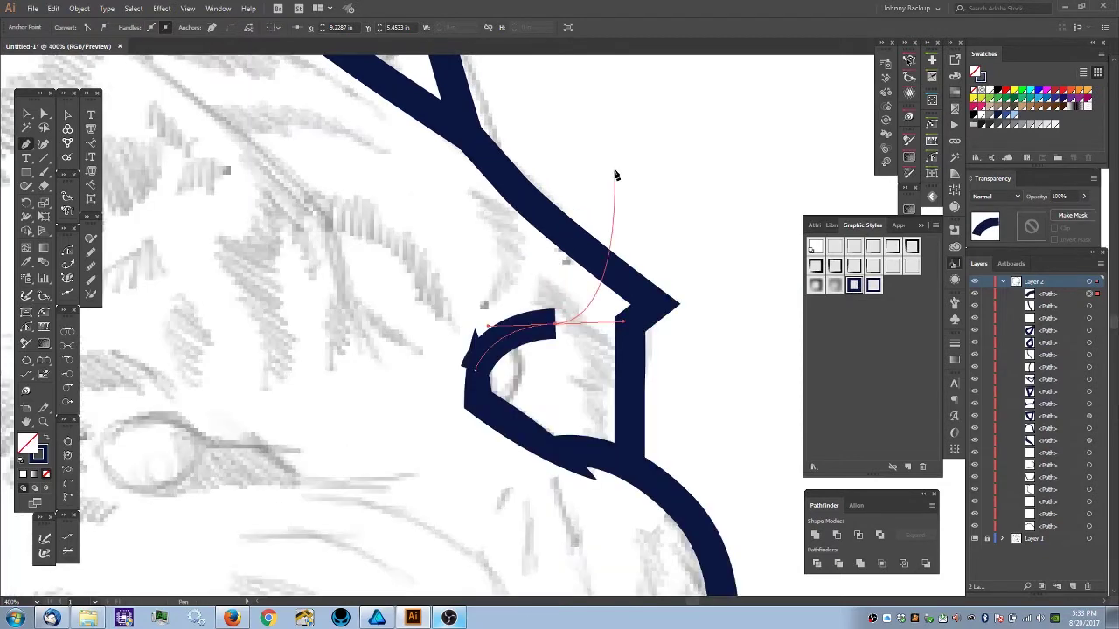
{"action": "key", "text": "v"}
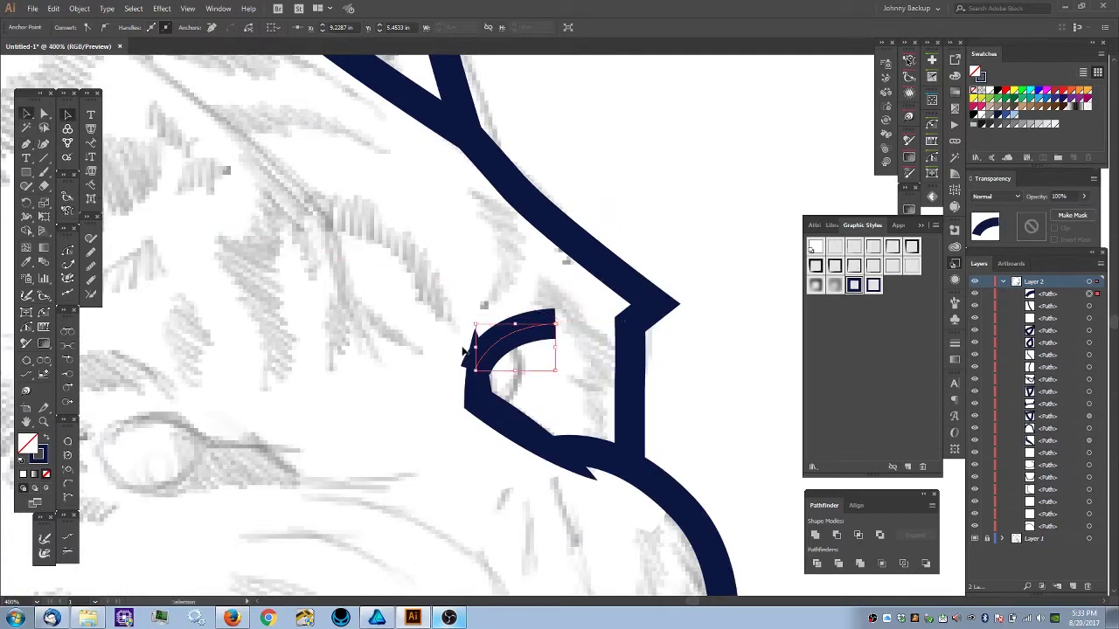
{"action": "key", "text": "ctrl+shift+a"}
{"action": "left_click", "coordinate": [522, 333]}
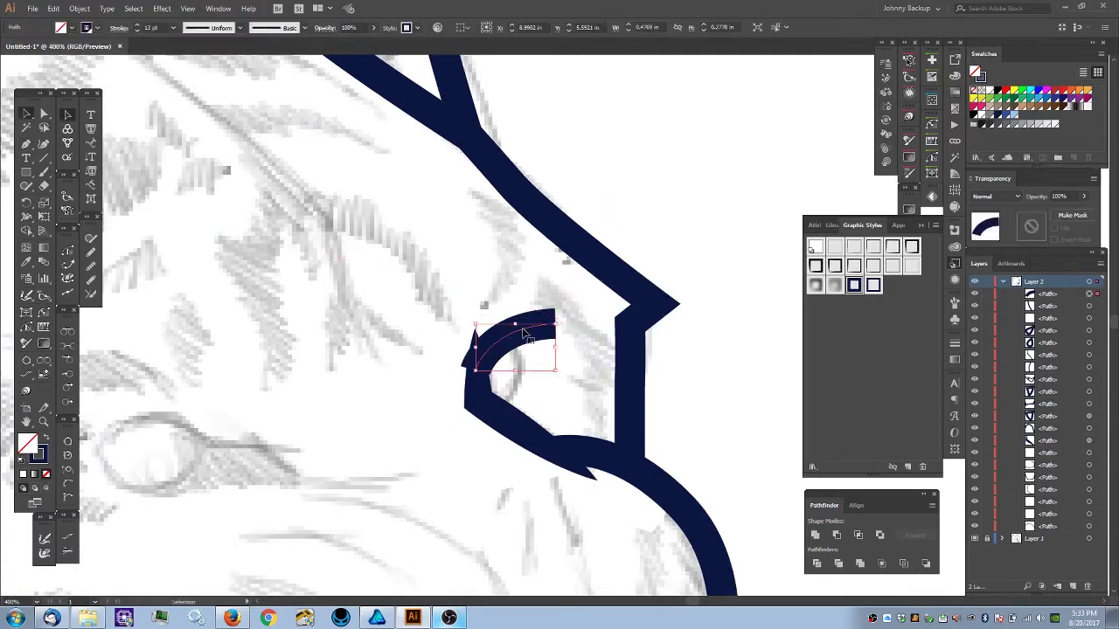
{"action": "key", "text": "ctrl"}
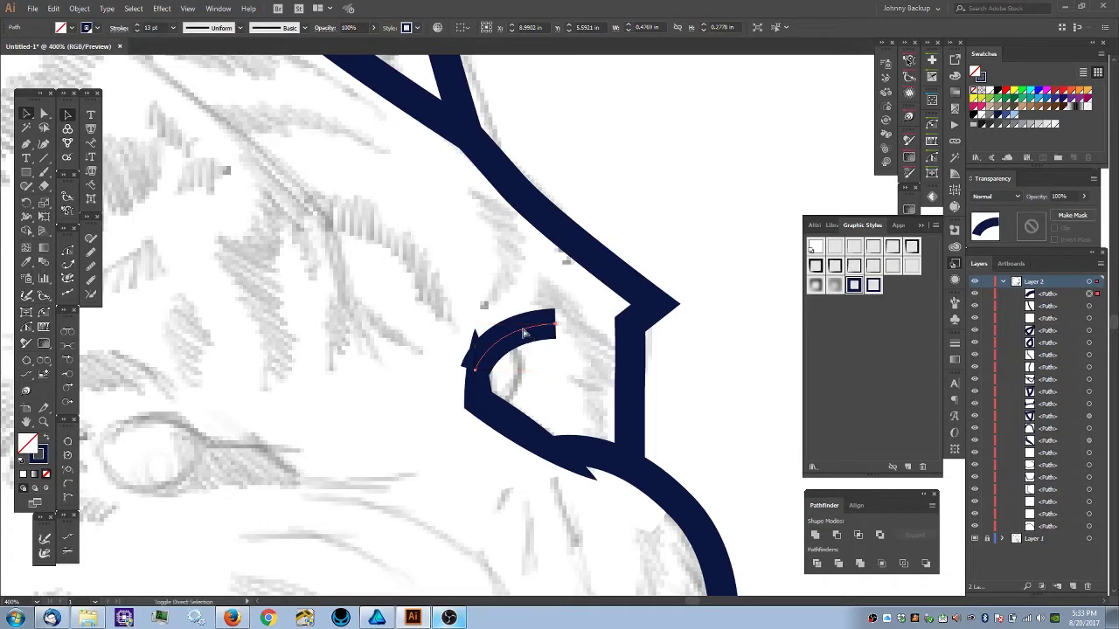
{"action": "key", "text": "ctrl+shift+["}
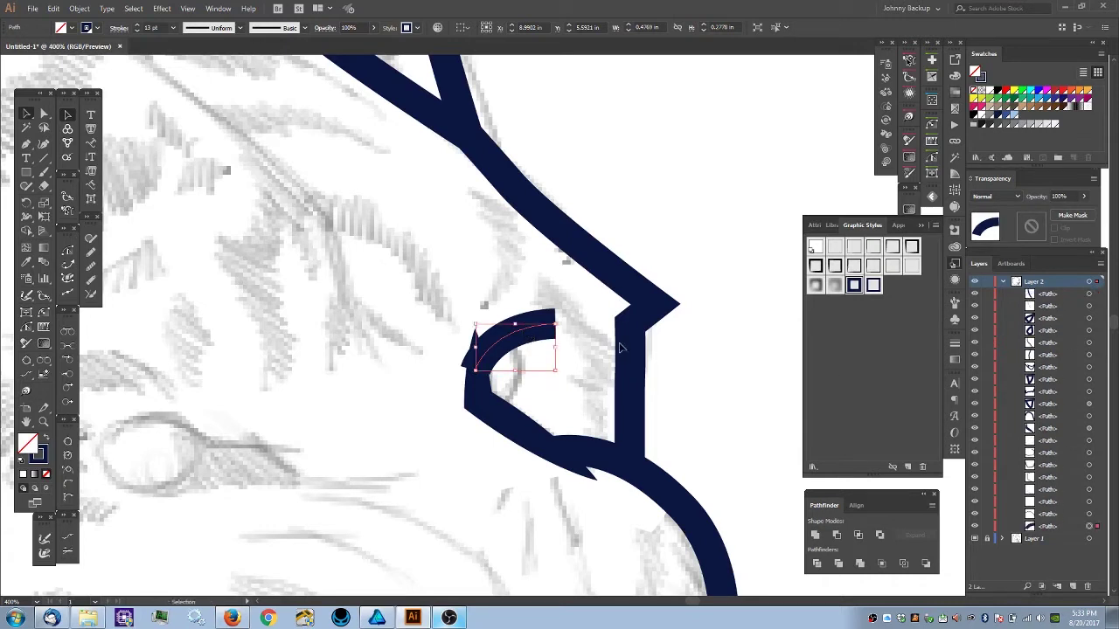
{"action": "left_click", "coordinate": [376, 295]}
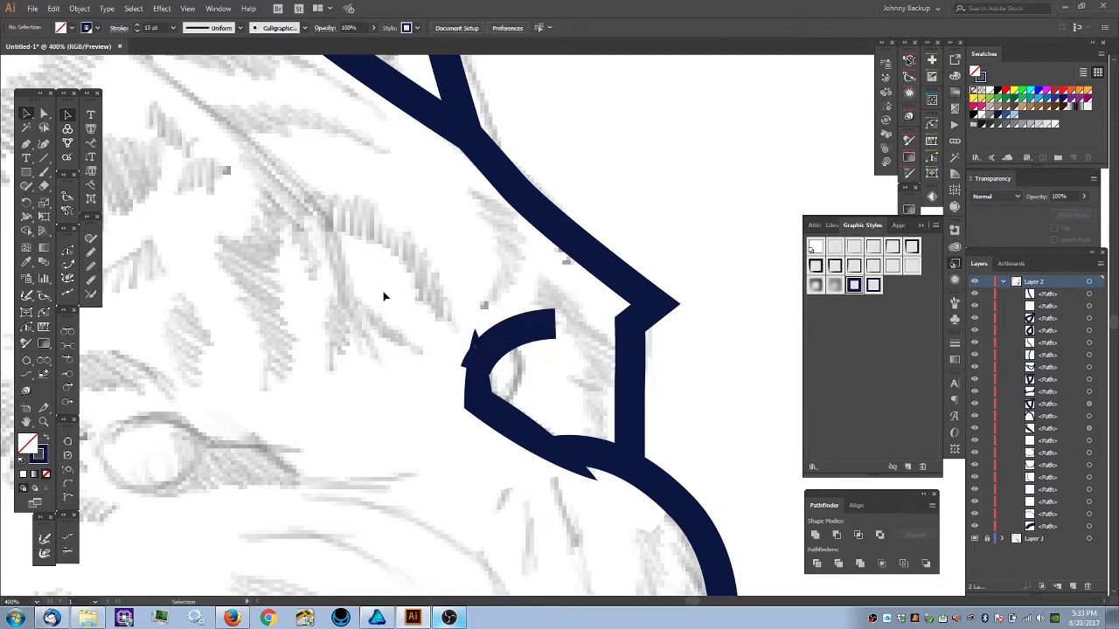
- Draw a closed triangle over the arc's protruding end beside the far eye, with a white fill and no stroke
{"action": "key", "text": "p"}
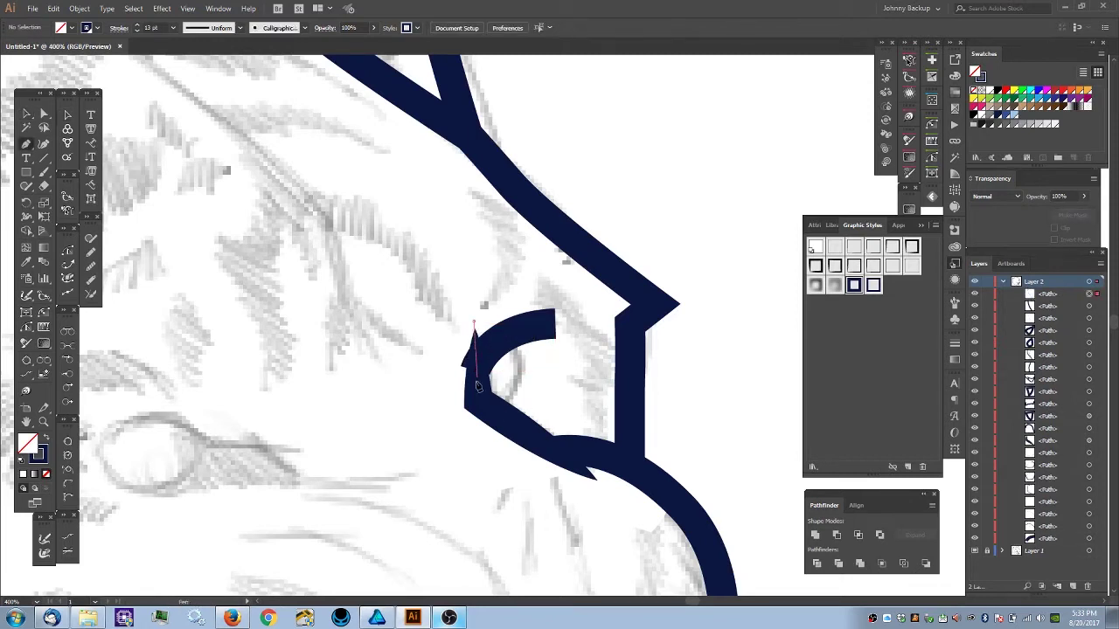
{"action": "left_click", "coordinate": [474, 325]}
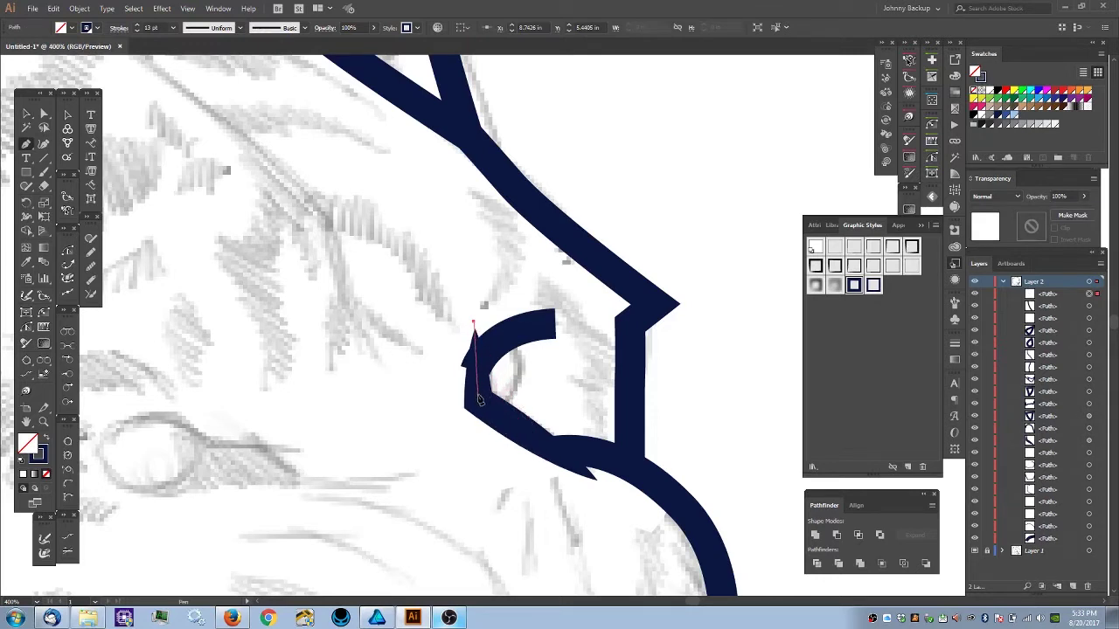
{"action": "left_click", "coordinate": [478, 395]}
{"action": "left_click", "coordinate": [416, 361]}
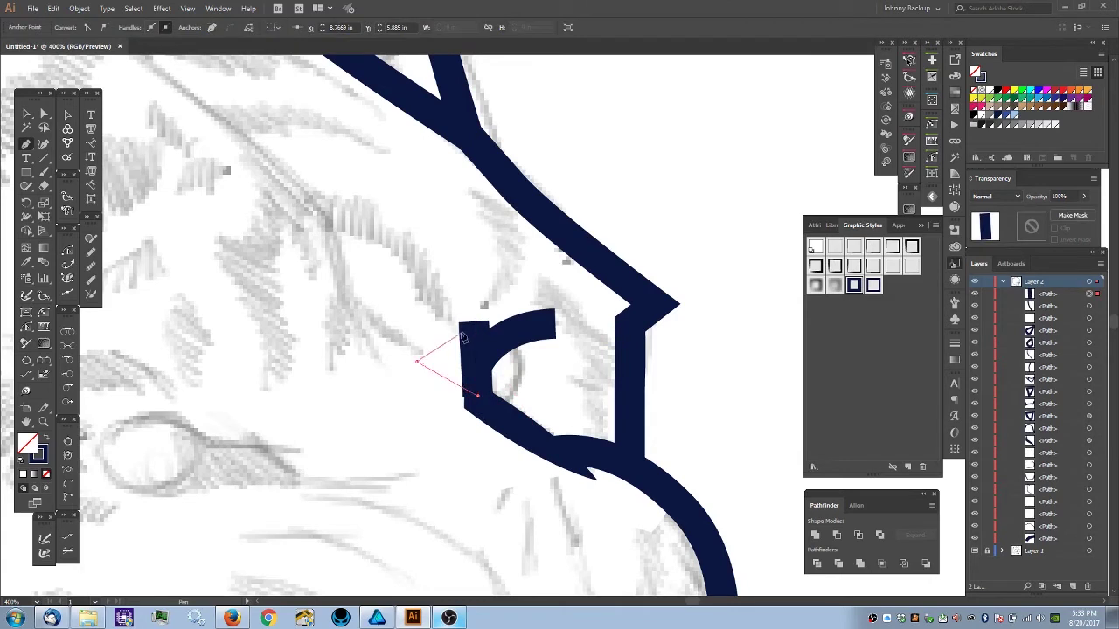
{"action": "left_click", "coordinate": [473, 323]}
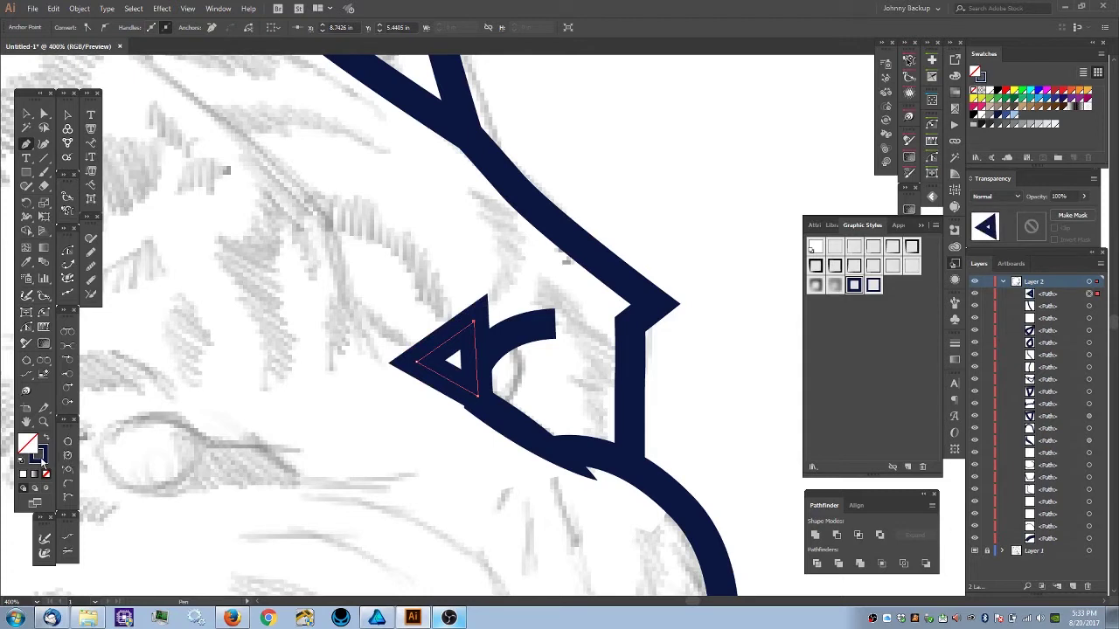
{"action": "key", "text": "shift+x"}
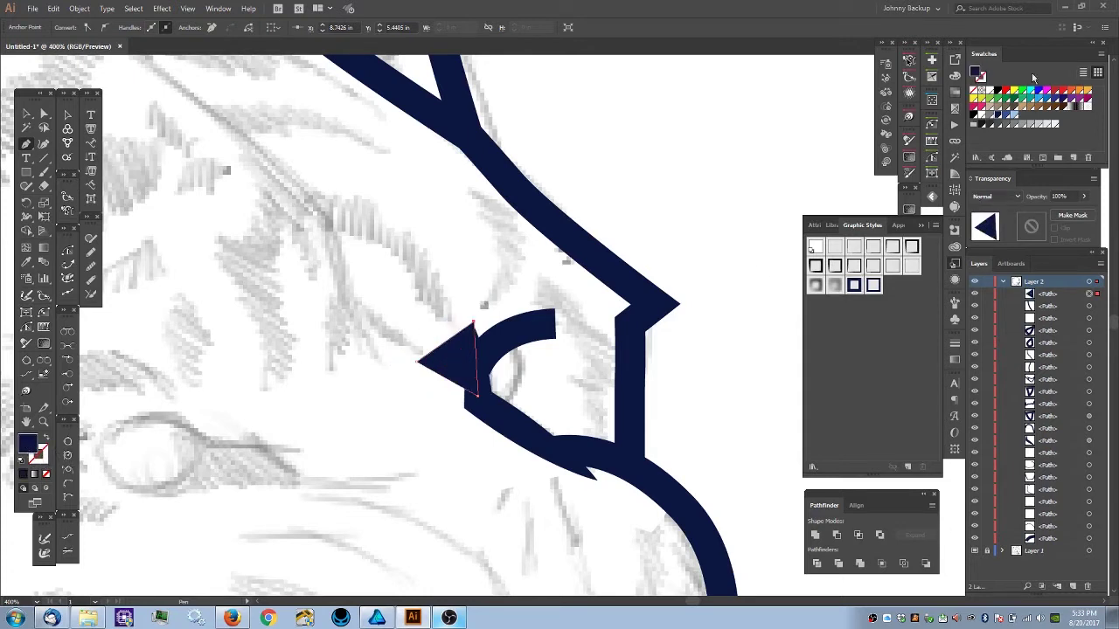
{"action": "left_click", "coordinate": [989, 90]}
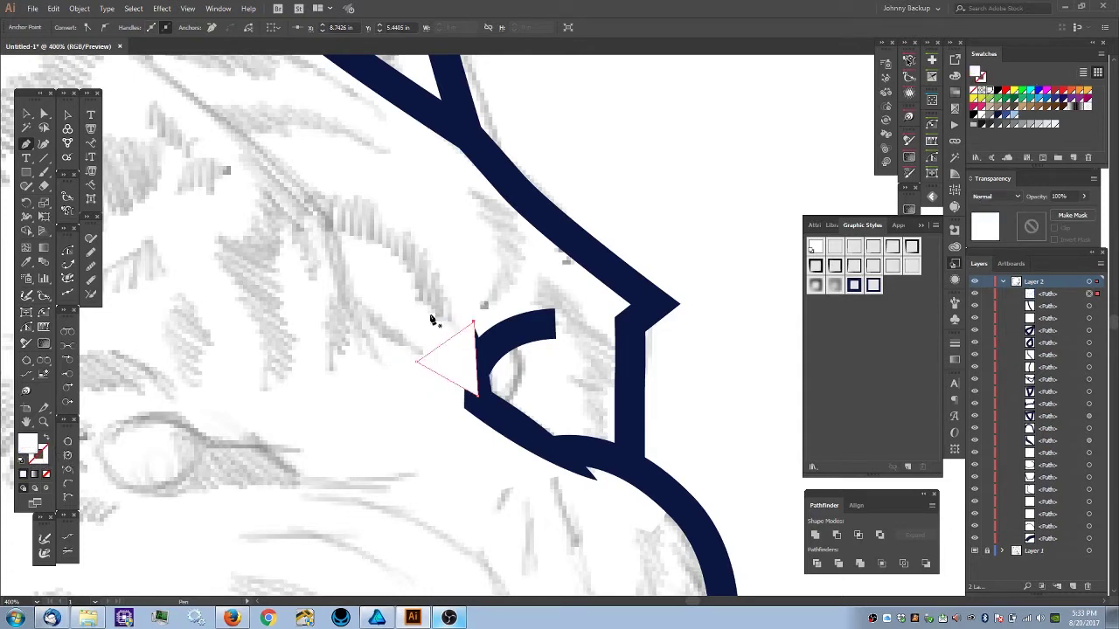
- Cut the white triangle and paste it directly in front of the eye arc, behind the face outline, and deselect it
{"action": "left_click", "coordinate": [27, 114]}
{"action": "left_click", "coordinate": [449, 359]}
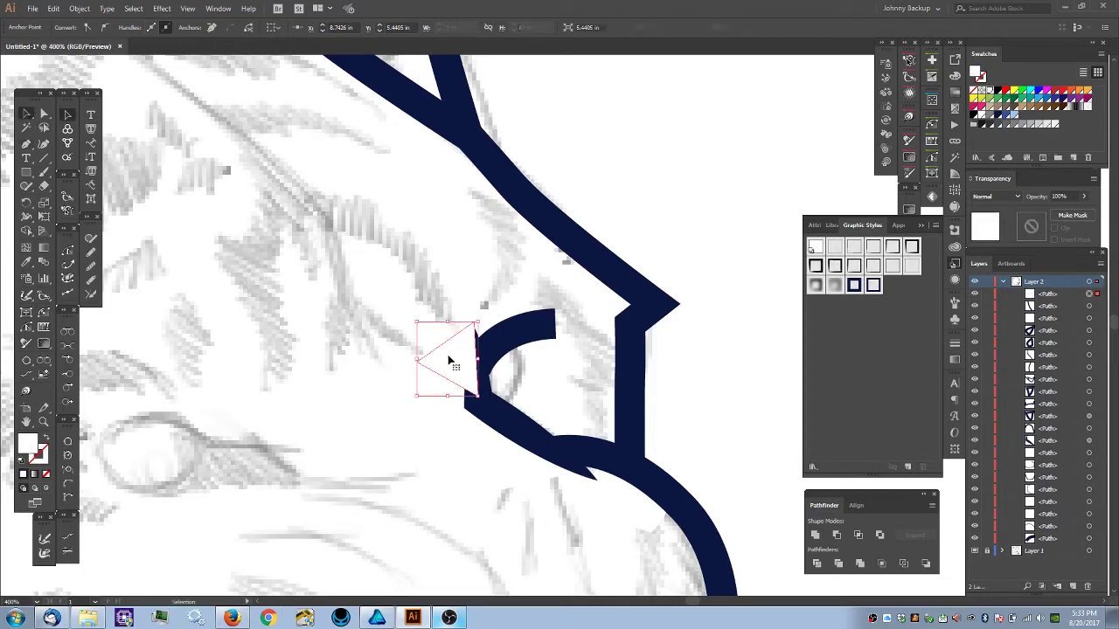
{"action": "key", "text": "a"}
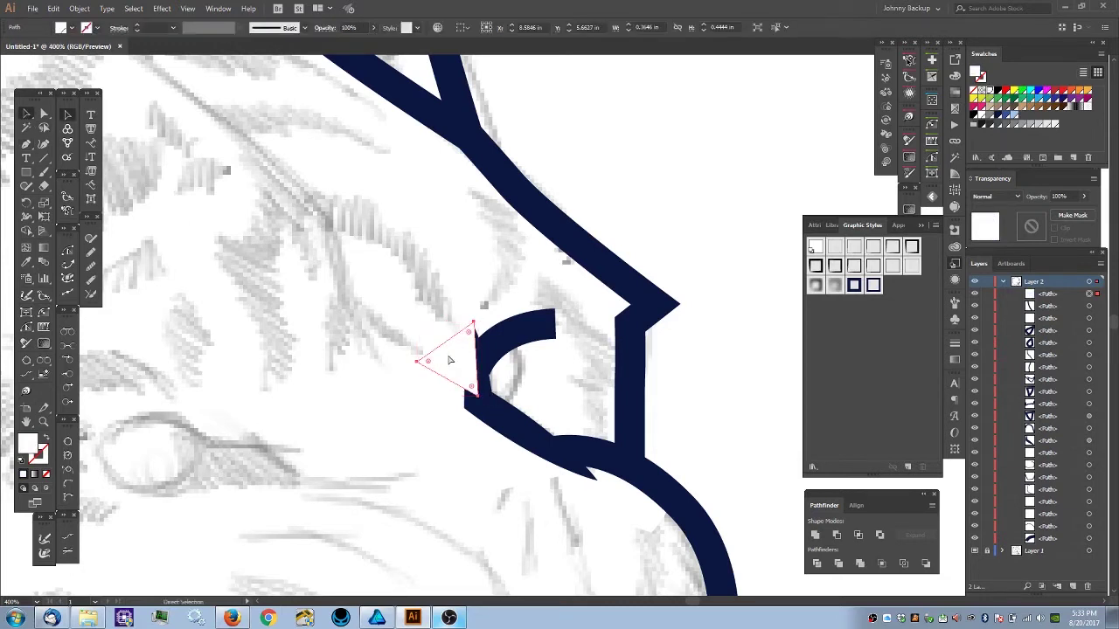
{"action": "key", "text": "Delete"}
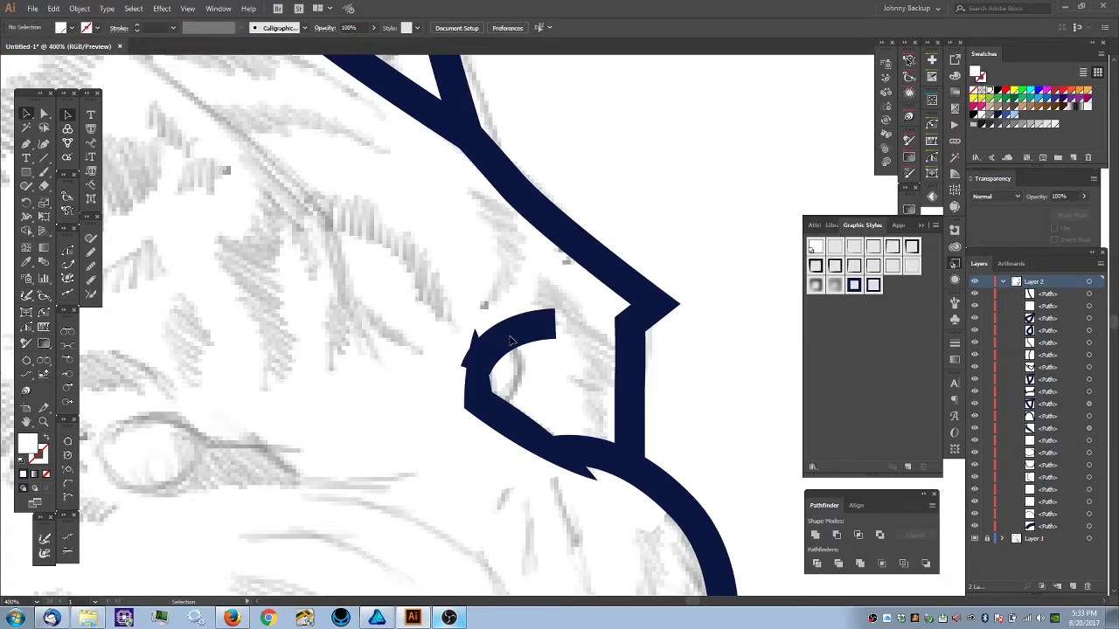
{"action": "left_click", "coordinate": [511, 339]}
{"action": "key", "text": "a"}
{"action": "key", "text": "ctrl+z"}
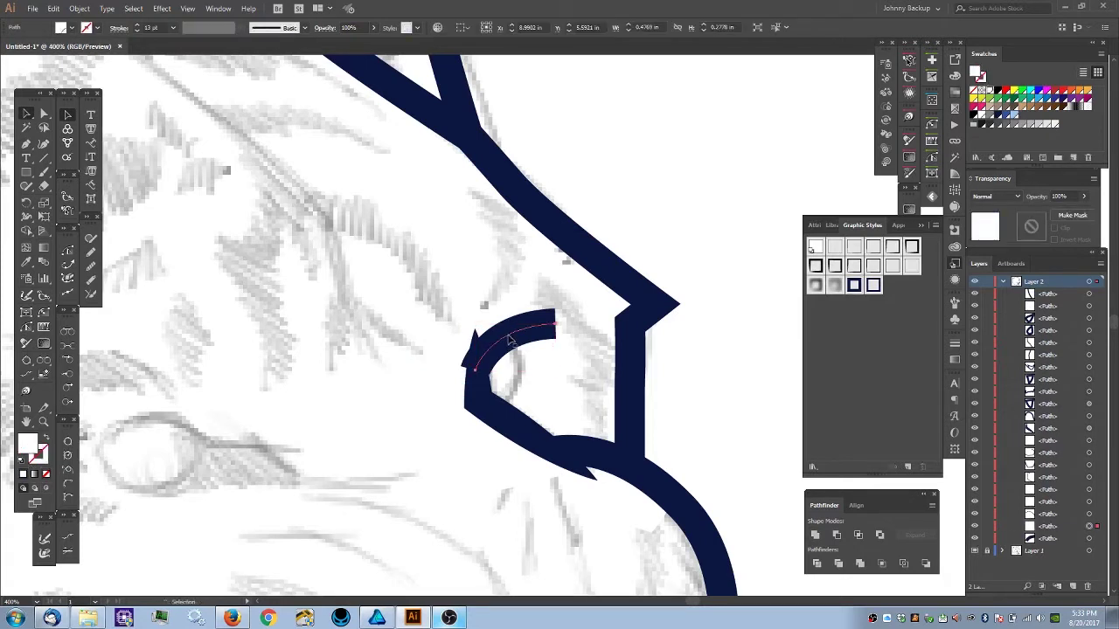
{"action": "left_click", "coordinate": [350, 294]}
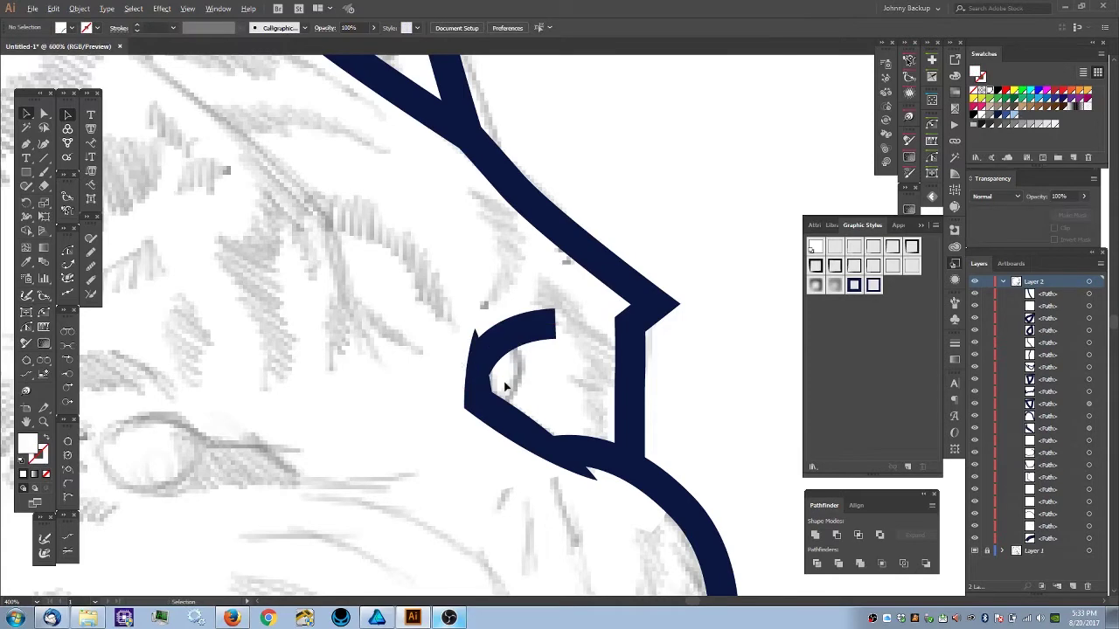
- Move the eye arc's lower end anchor slightly down and outward to smooth its join with the face outline
{"action": "scroll", "coordinate": [490, 373], "scroll_direction": "up", "scroll_amount": 3}
{"action": "scroll", "coordinate": [475, 365], "scroll_direction": "up", "scroll_amount": 2}
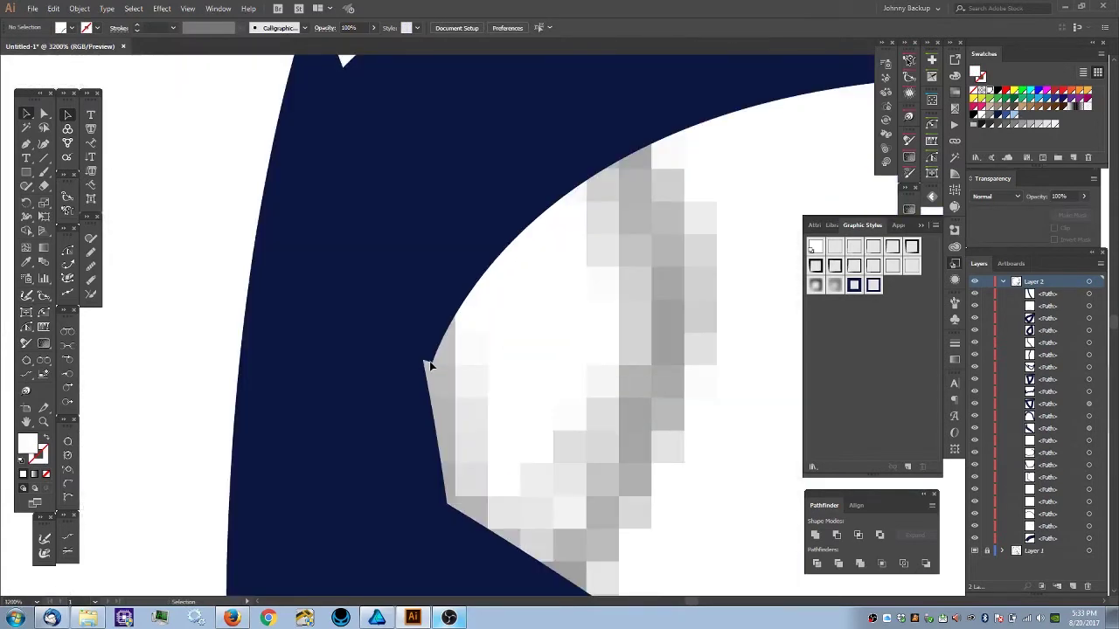
{"action": "scroll", "coordinate": [434, 362], "scroll_direction": "down", "scroll_amount": 2}
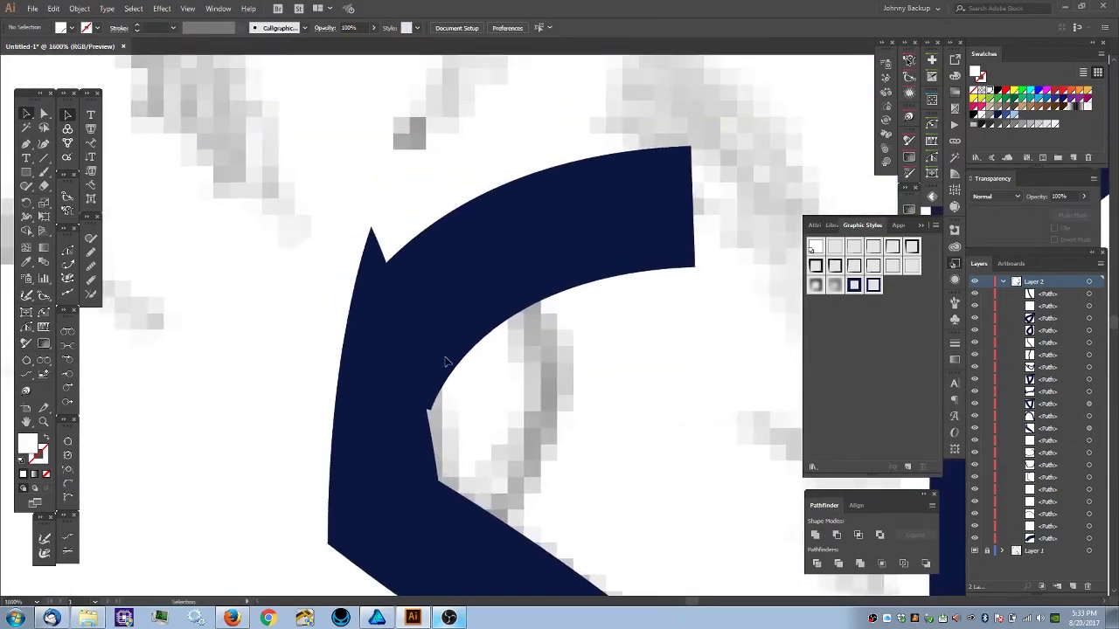
{"action": "key", "text": "a"}
{"action": "left_click", "coordinate": [450, 304]}
{"action": "left_click_drag", "start_coordinate": [374, 394], "coordinate": [363, 402]}
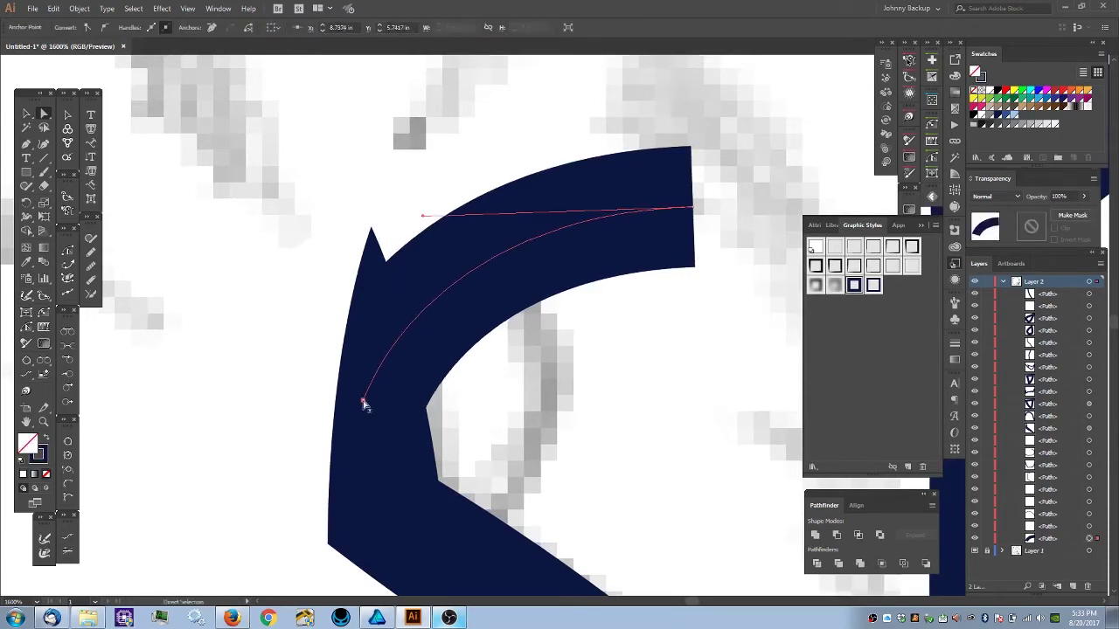
- Deselect the far eye's arc and trace the near eye's upper lid with the Pen tool, from a straight inner-corner line curving over the eyeball
{"action": "left_click", "coordinate": [247, 459]}
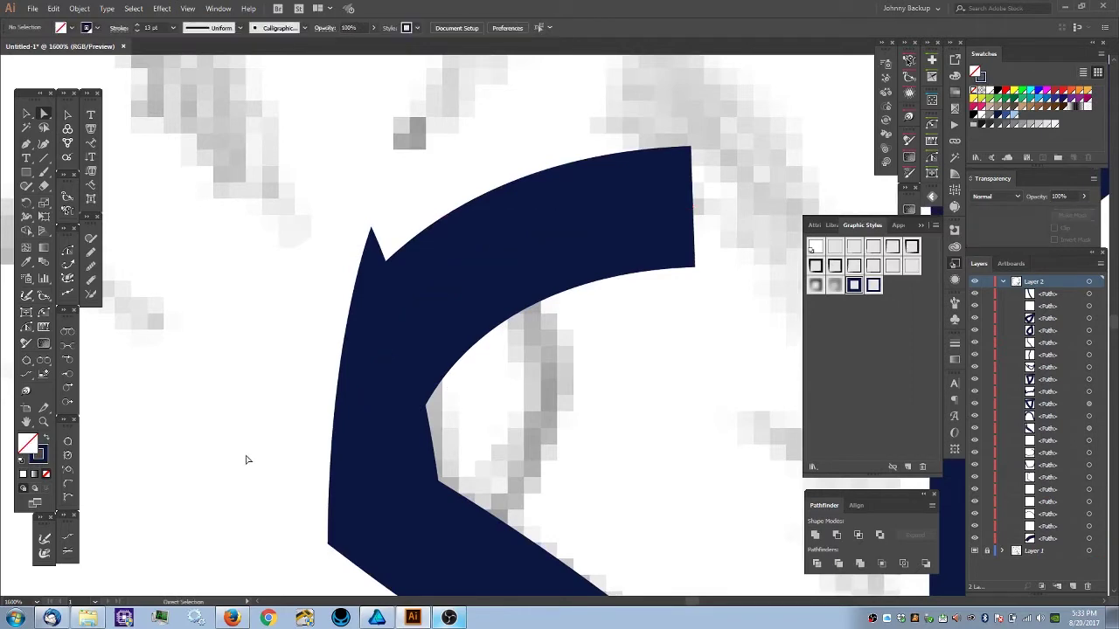
{"action": "scroll", "coordinate": [248, 458], "scroll_direction": "down", "scroll_amount": 3}
{"action": "left_click_drag", "start_coordinate": [294, 429], "coordinate": [557, 297]}
{"action": "scroll", "coordinate": [437, 349], "scroll_direction": "down", "scroll_amount": 2}
{"action": "left_click_drag", "start_coordinate": [494, 336], "coordinate": [571, 277]}
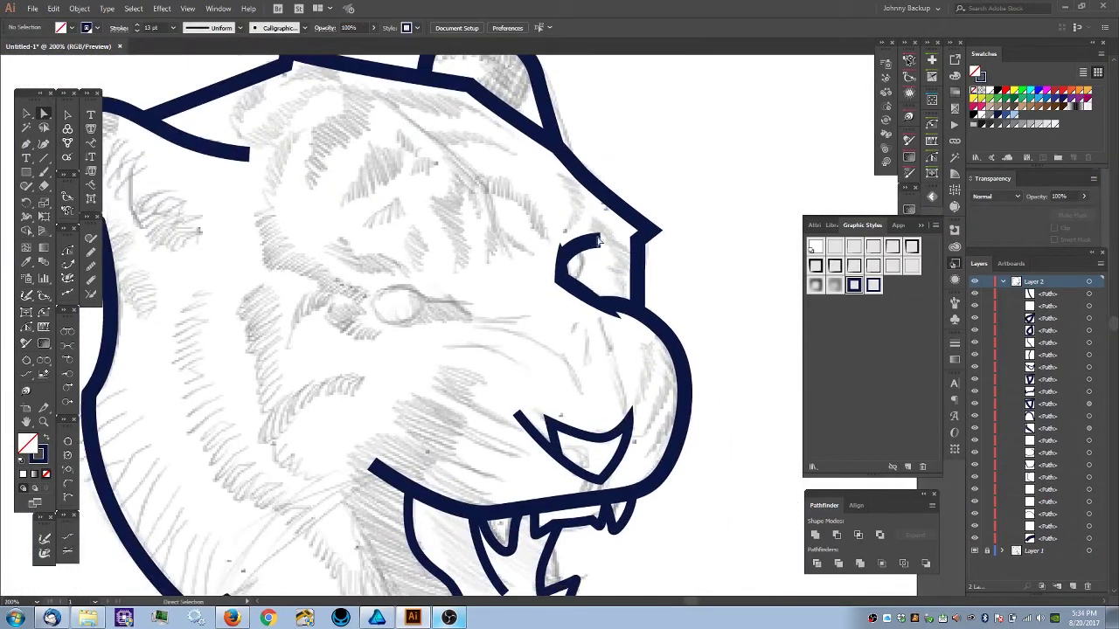
{"action": "scroll", "coordinate": [516, 332], "scroll_direction": "up", "scroll_amount": 2}
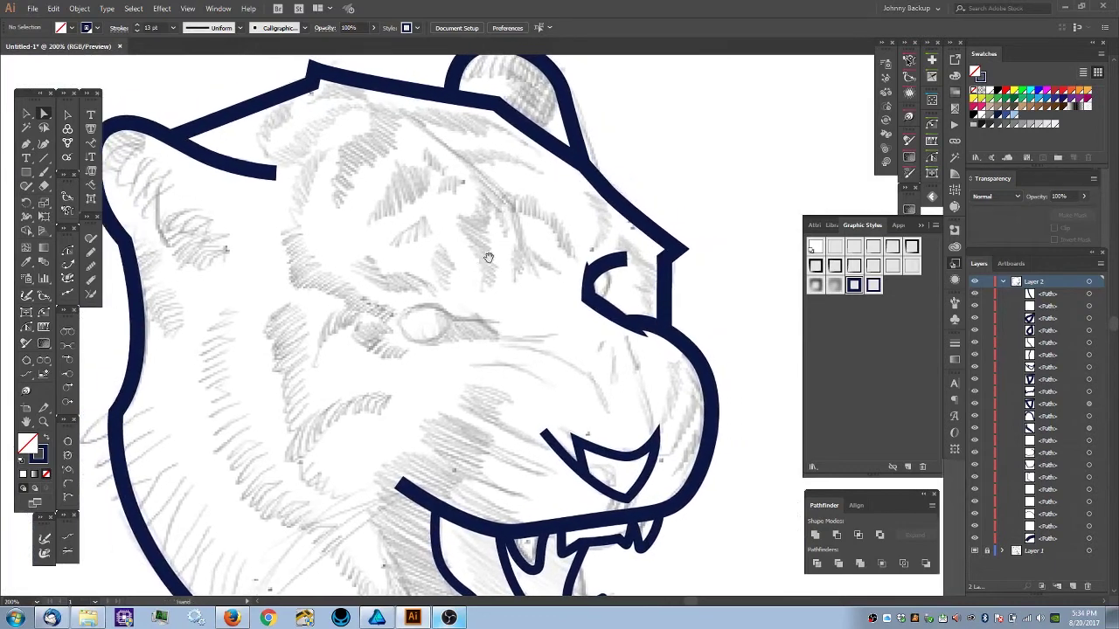
{"action": "scroll", "coordinate": [516, 332], "scroll_direction": "up", "scroll_amount": 1}
{"action": "key", "text": "p"}
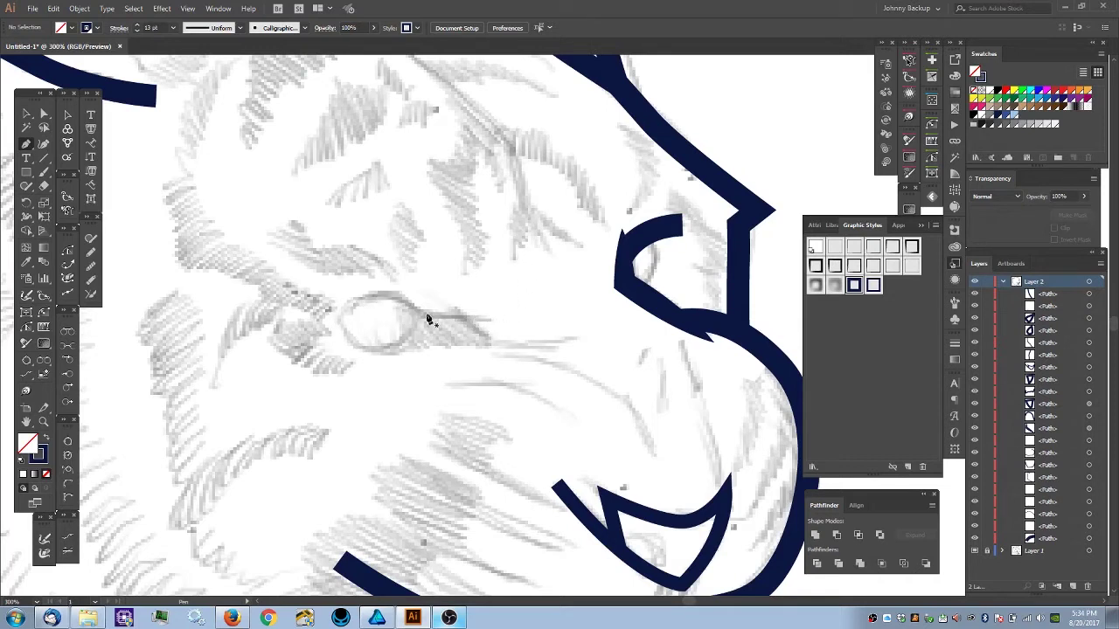
{"action": "left_click", "coordinate": [512, 319]}
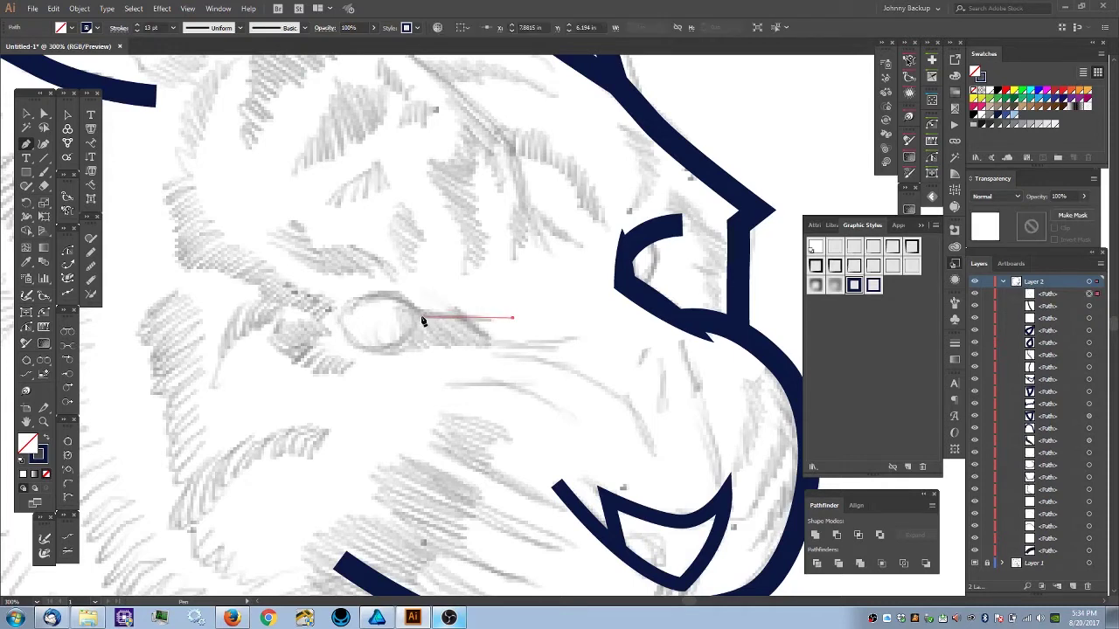
{"action": "left_click", "coordinate": [420, 319]}
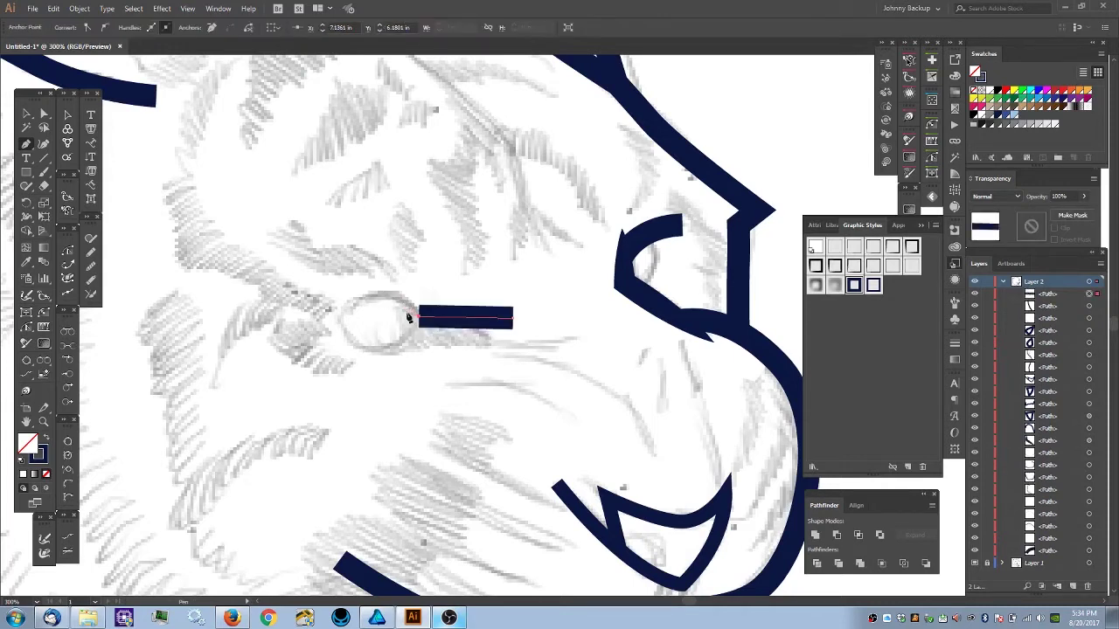
{"action": "left_click_drag", "start_coordinate": [307, 306], "coordinate": [207, 330]}
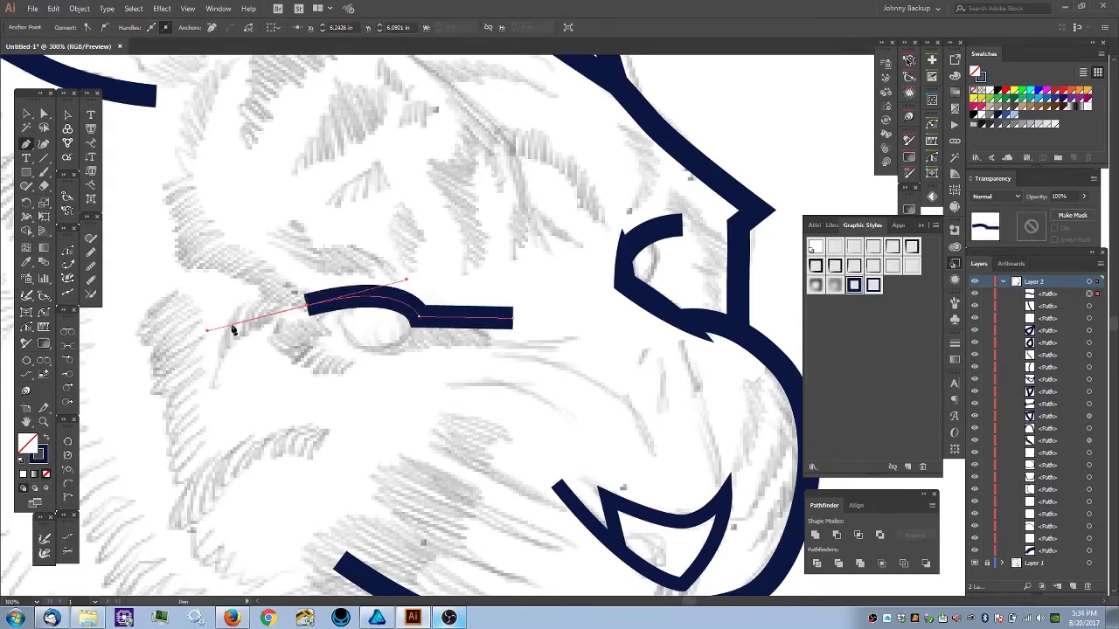
{"action": "left_click", "coordinate": [324, 234], "text": "ctrl"}
{"action": "left_click", "coordinate": [446, 319]}
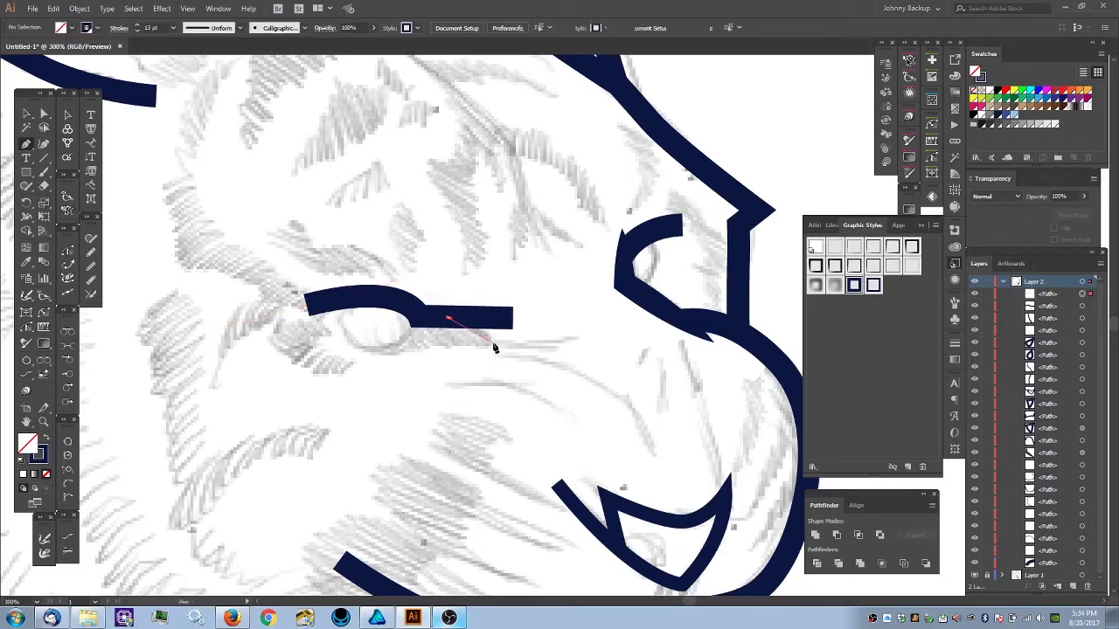
{"action": "left_click", "coordinate": [500, 350]}
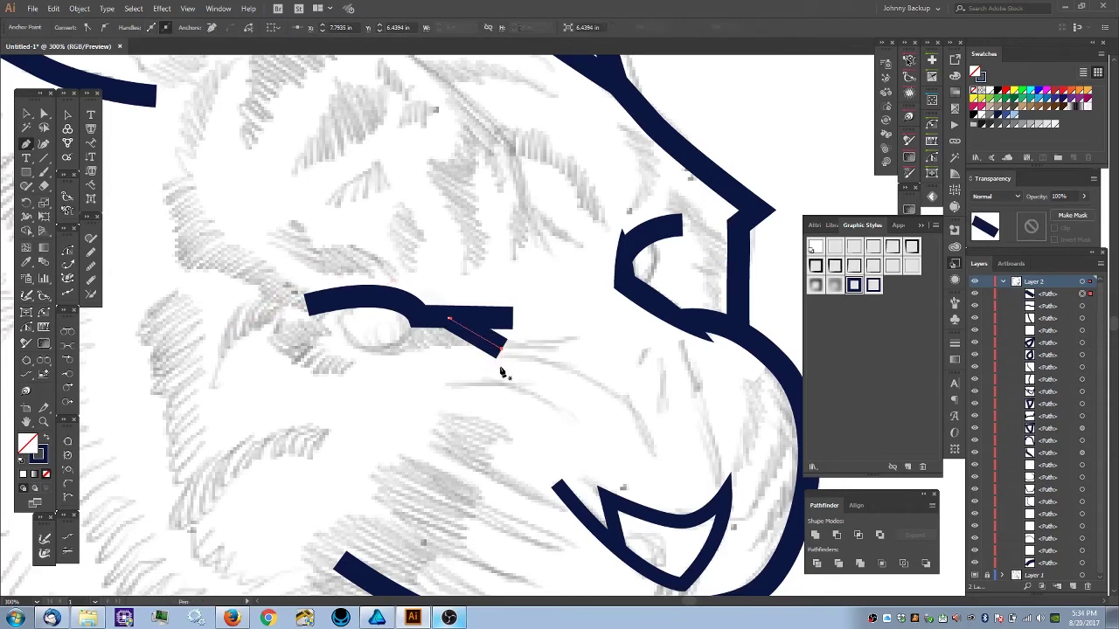
{"action": "key", "text": "Delete"}
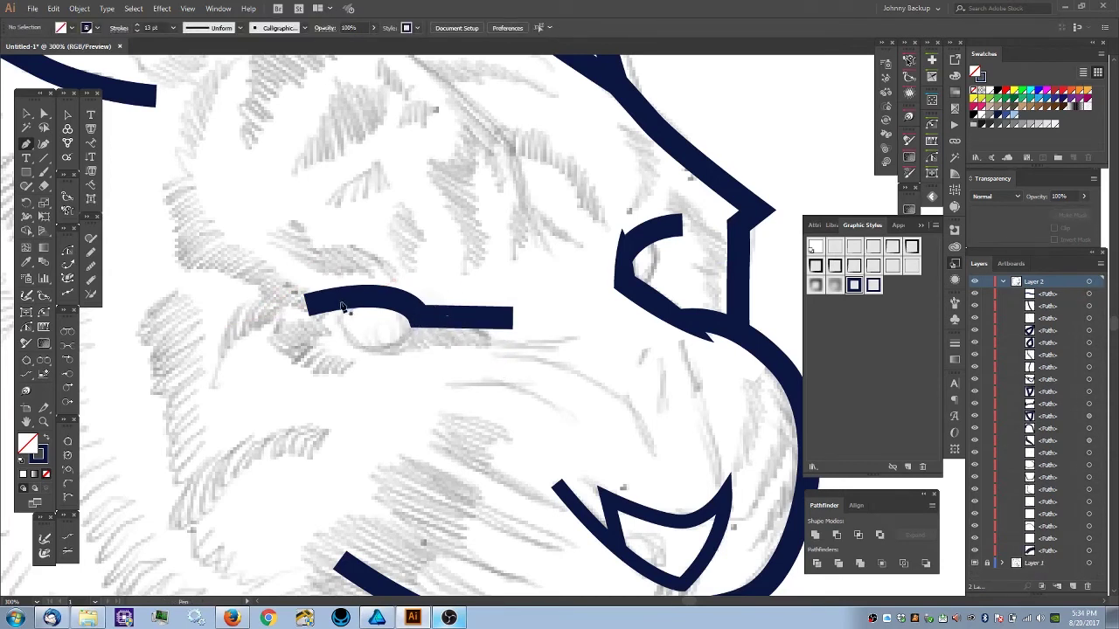
- Trace the rounded lower edge of the near eye with the Pen tool, from the brow's inner bend around to its outer end
{"action": "left_click", "coordinate": [33, 175]}
{"action": "key", "text": "p"}
{"action": "left_click", "coordinate": [418, 319]}
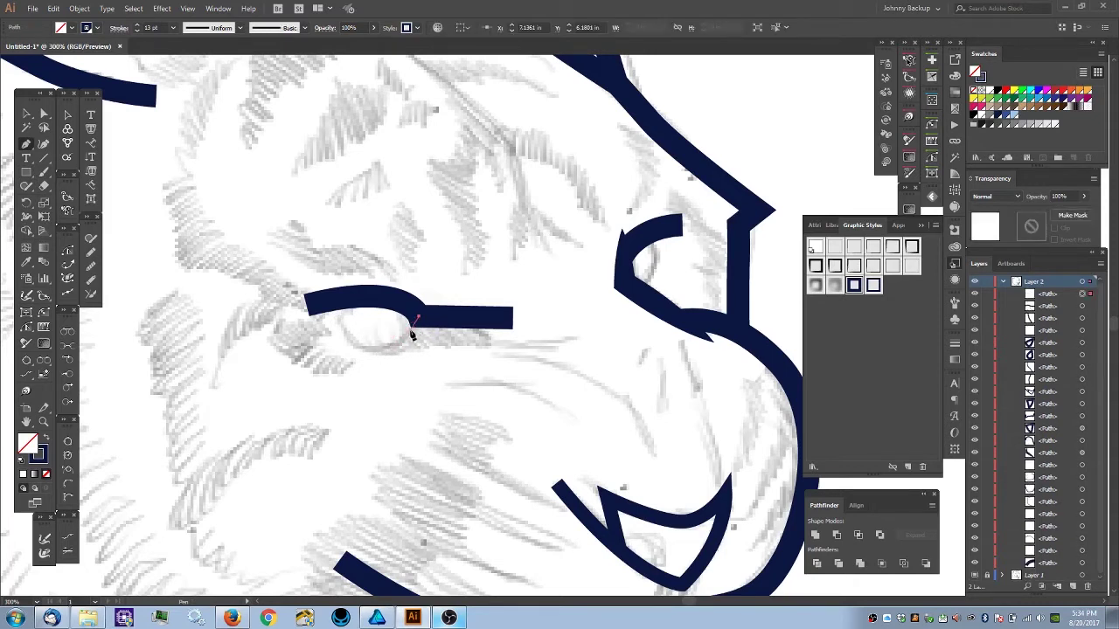
{"action": "left_click_drag", "start_coordinate": [375, 350], "coordinate": [335, 349]}
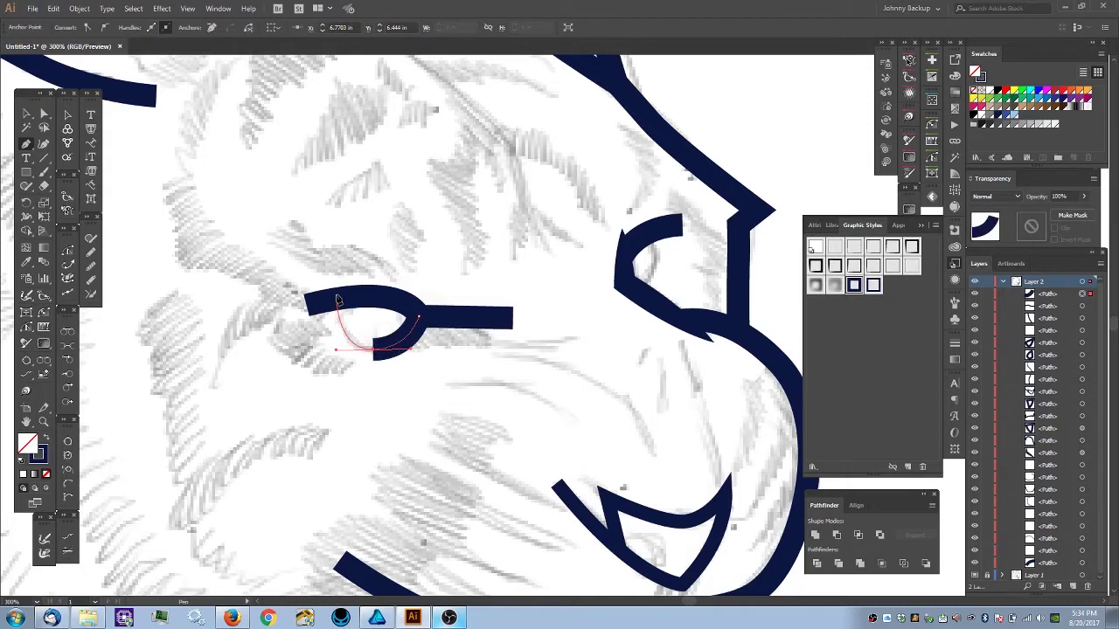
{"action": "left_click_drag", "start_coordinate": [337, 298], "coordinate": [367, 260]}
{"action": "left_click", "coordinate": [359, 266], "text": "ctrl"}
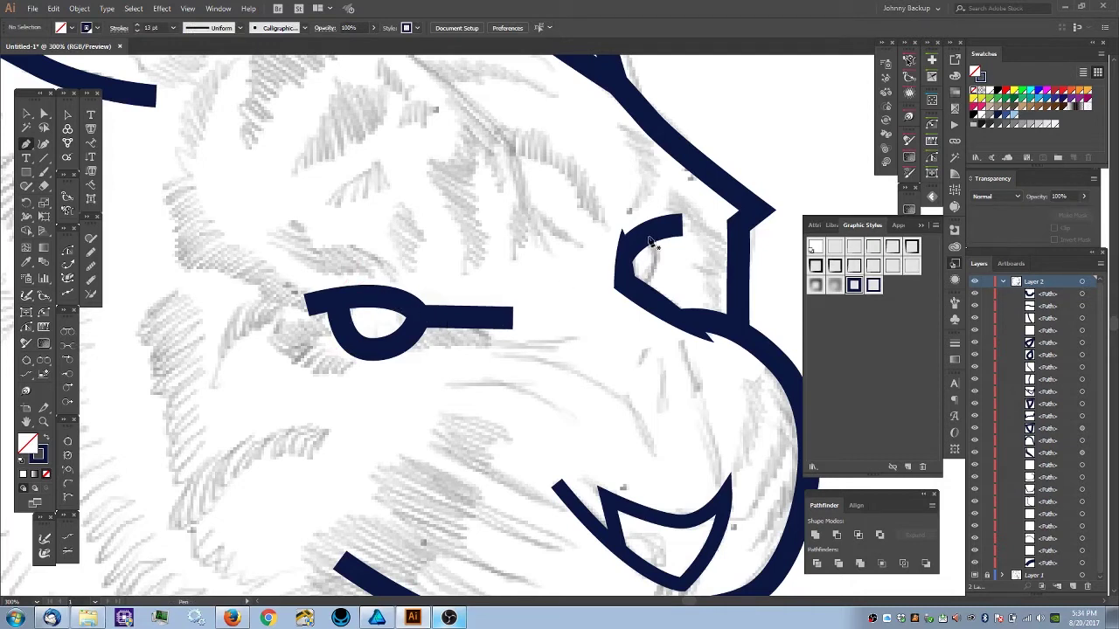
- Draw a curved inner line across the far eye, from its upper lid to its lower lid
{"action": "mouse_move", "coordinate": [647, 239]}
{"action": "left_mouse_down"}
{"action": "mouse_move", "coordinate": [644, 229]}
{"action": "mouse_move", "coordinate": [655, 250]}
{"action": "mouse_move", "coordinate": [637, 297]}
{"action": "mouse_move", "coordinate": [604, 315]}
{"action": "mouse_move", "coordinate": [587, 303]}
{"action": "left_mouse_up"}
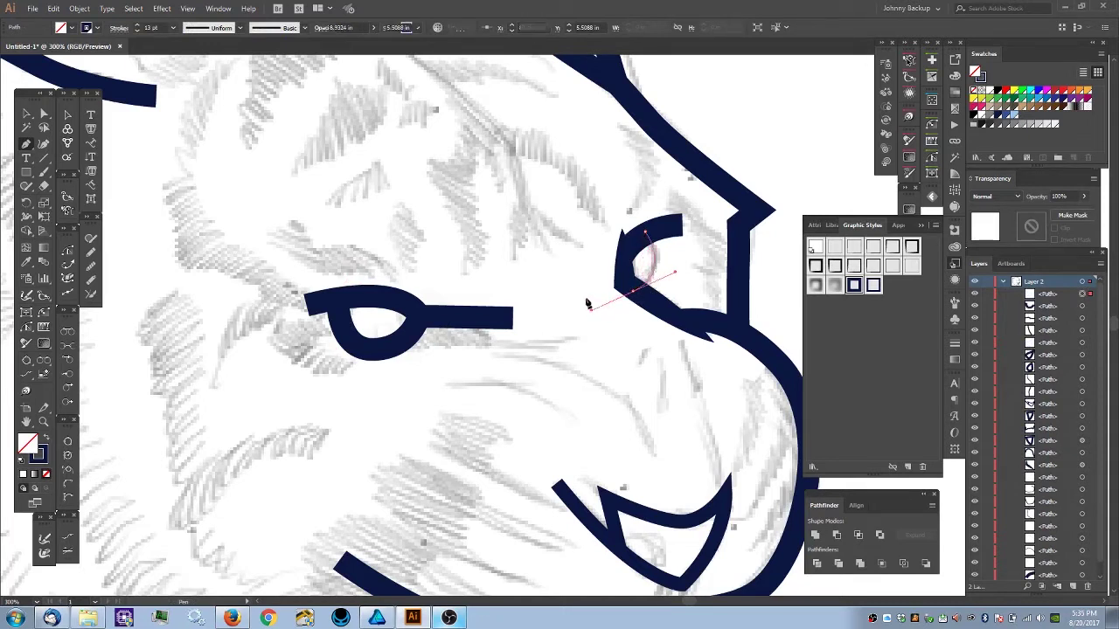
{"action": "left_click", "coordinate": [528, 263], "text": "ctrl"}
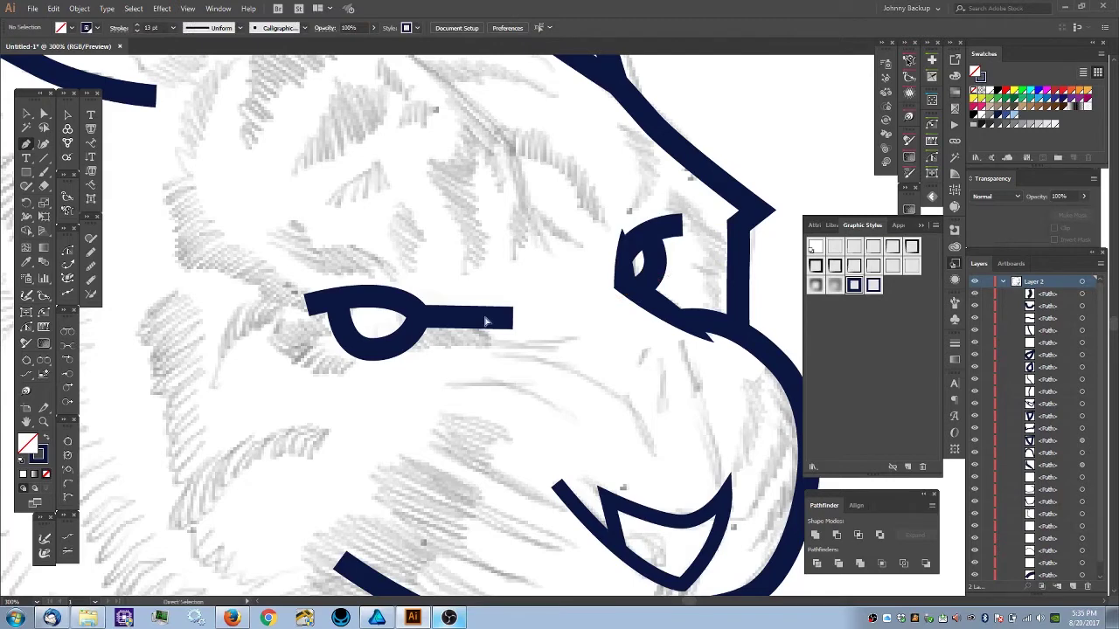
{"action": "scroll", "coordinate": [641, 262], "scroll_direction": "down", "scroll_amount": 2}
{"action": "scroll", "coordinate": [640, 262], "scroll_direction": "up", "scroll_amount": 2}
- Move the far eye's inner curve slightly toward the outer edge of the face
{"action": "key", "text": "v"}
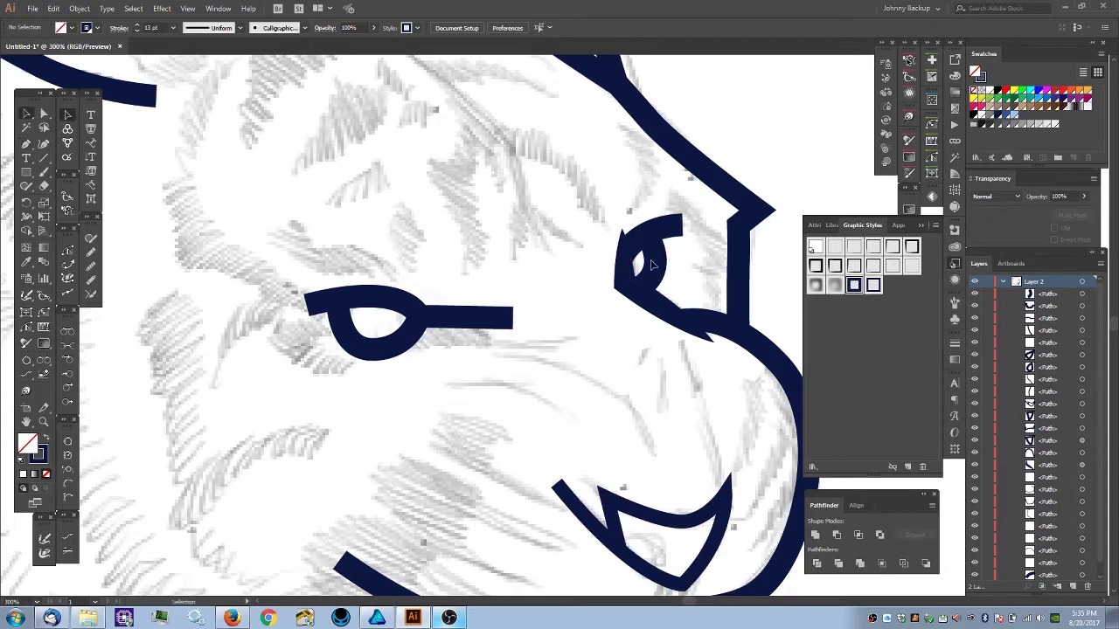
{"action": "left_click", "coordinate": [656, 266]}
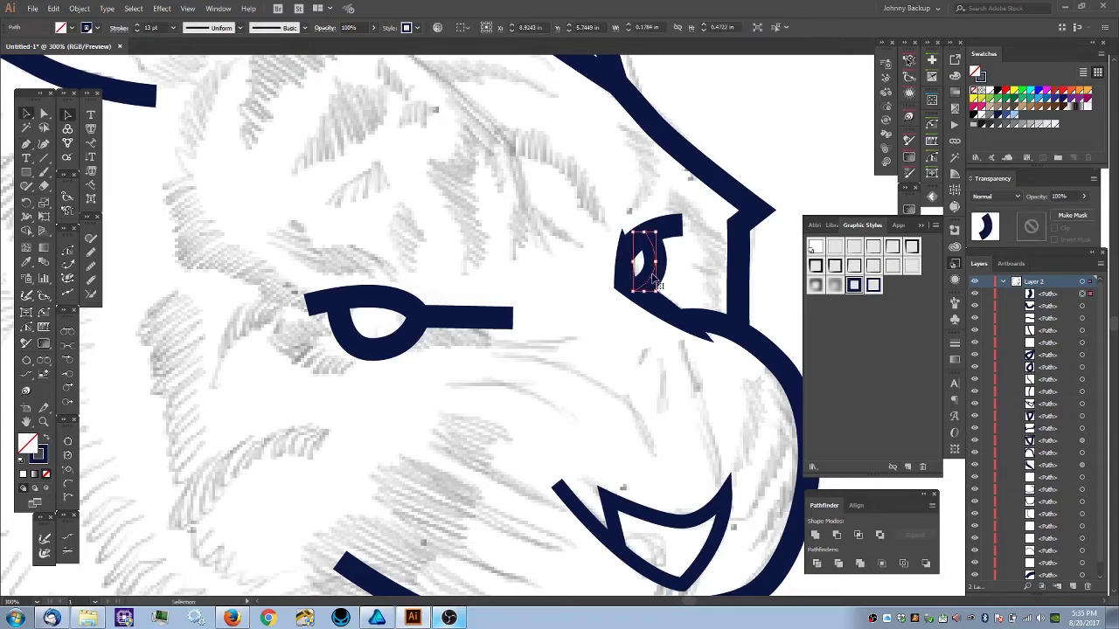
{"action": "left_click_drag", "start_coordinate": [652, 278], "coordinate": [661, 287]}
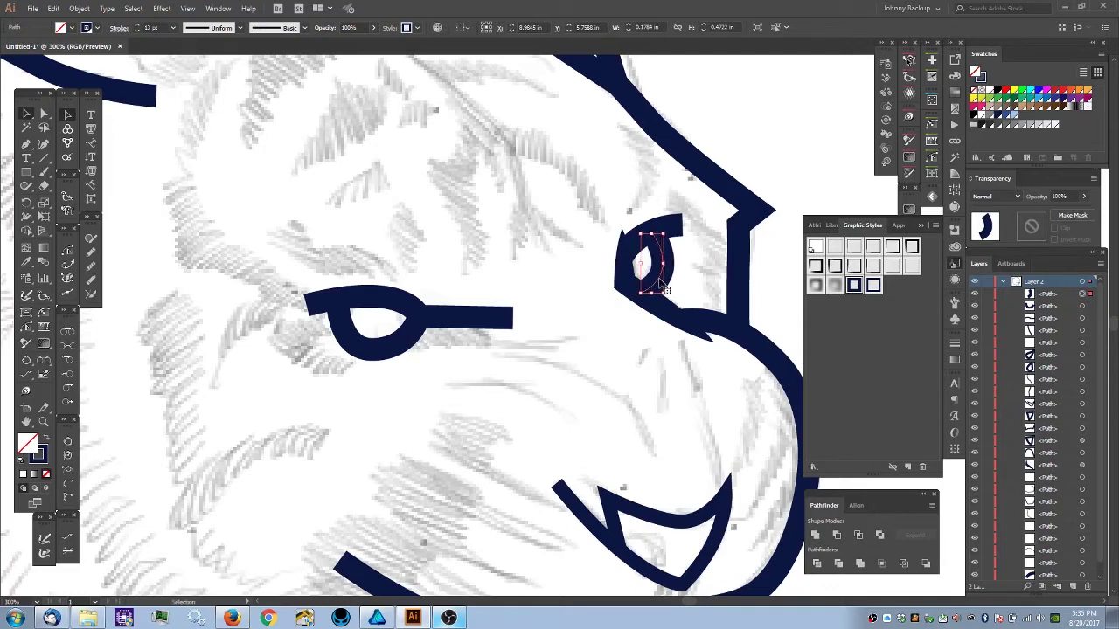
{"action": "left_click", "coordinate": [508, 250]}
{"action": "key", "text": "ctrl+0"}
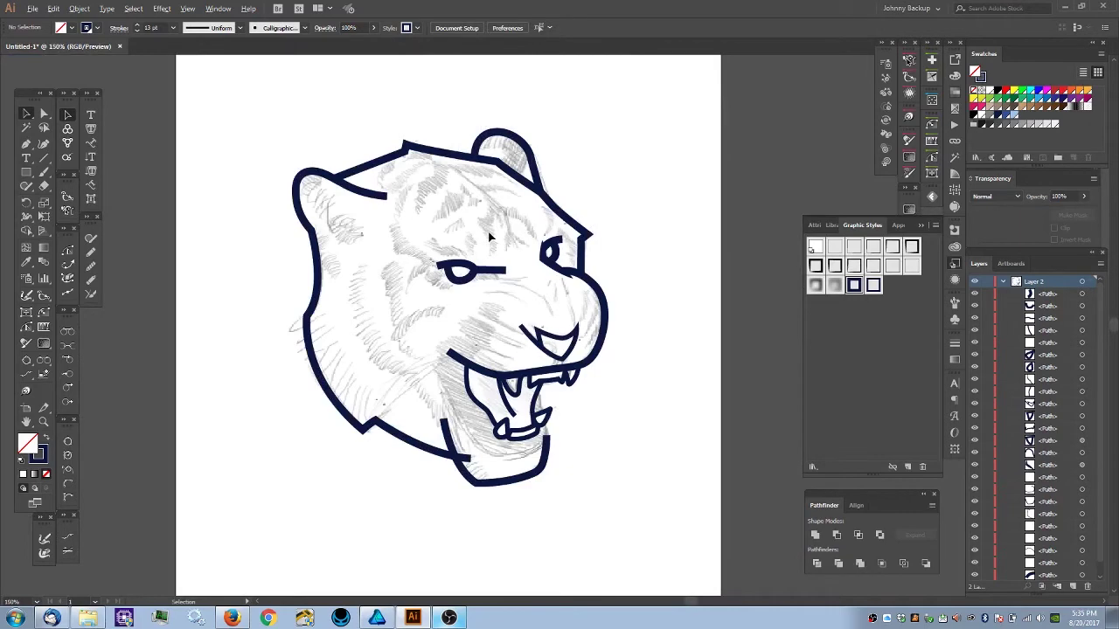
- Switch to the thinner 8 pt navy graphic style and draw a short curved crease on the cheek below the near eye
{"action": "scroll", "coordinate": [490, 237], "scroll_direction": "up", "scroll_amount": 2}
{"action": "left_click_drag", "start_coordinate": [406, 203], "coordinate": [415, 212]}
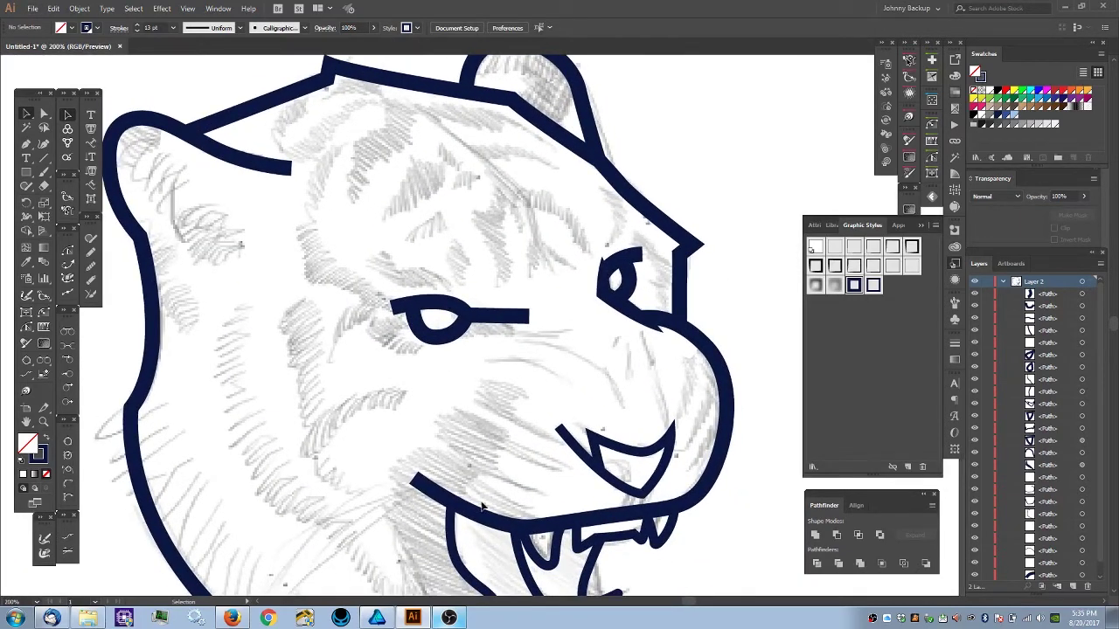
{"action": "key", "text": "ctrl+plus"}
{"action": "left_click_drag", "start_coordinate": [547, 463], "coordinate": [403, 382]}
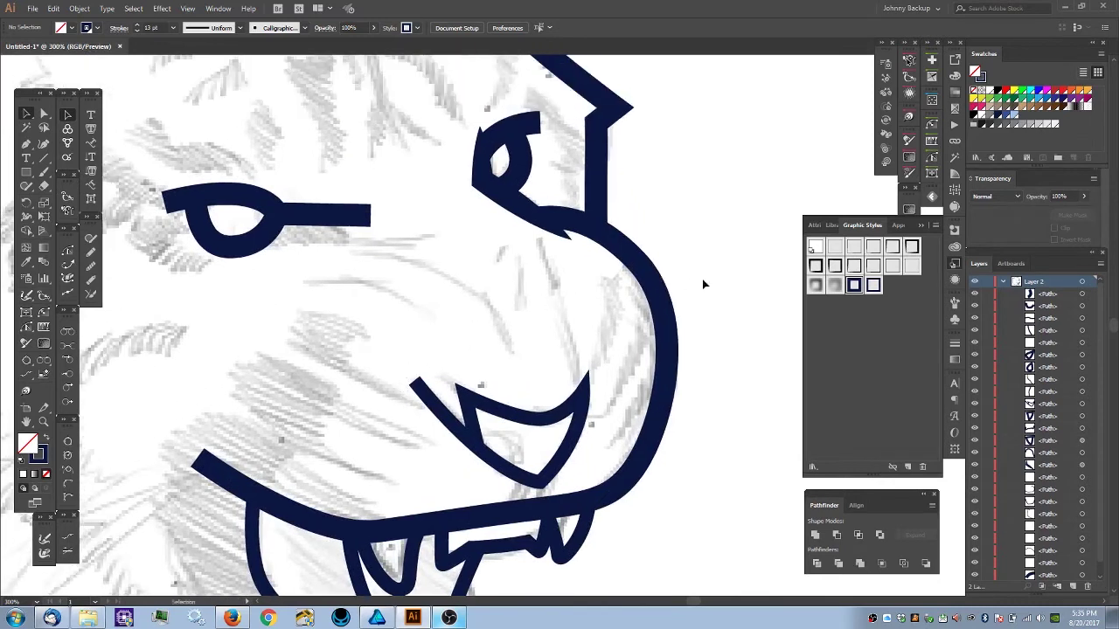
{"action": "left_click", "coordinate": [872, 285]}
{"action": "key", "text": "p"}
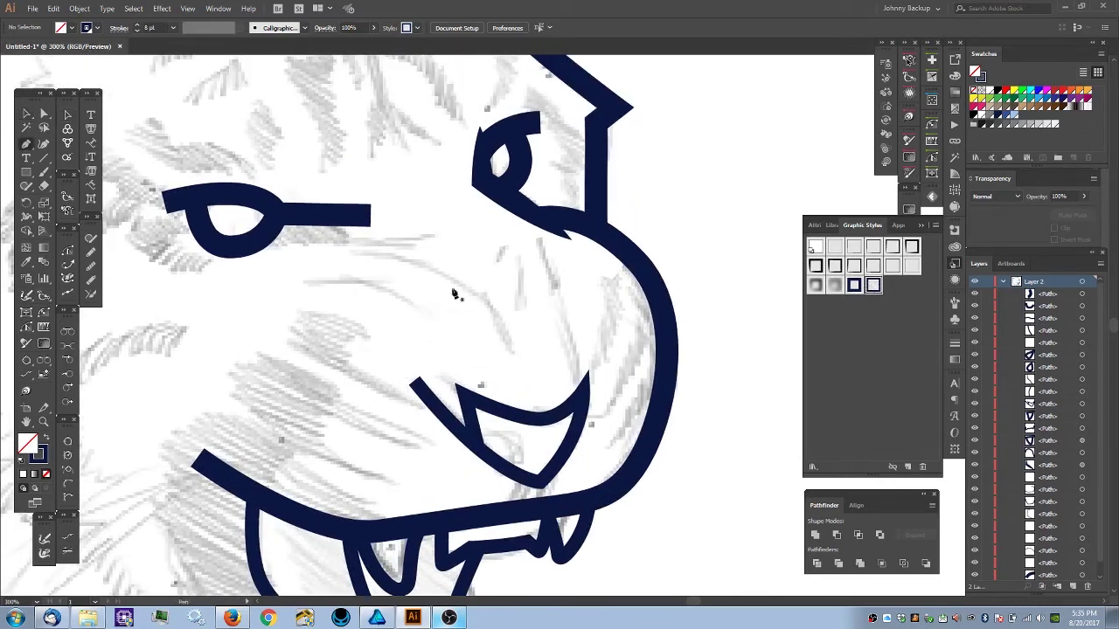
{"action": "left_click", "coordinate": [301, 282]}
{"action": "left_click_drag", "start_coordinate": [411, 302], "coordinate": [457, 330]}
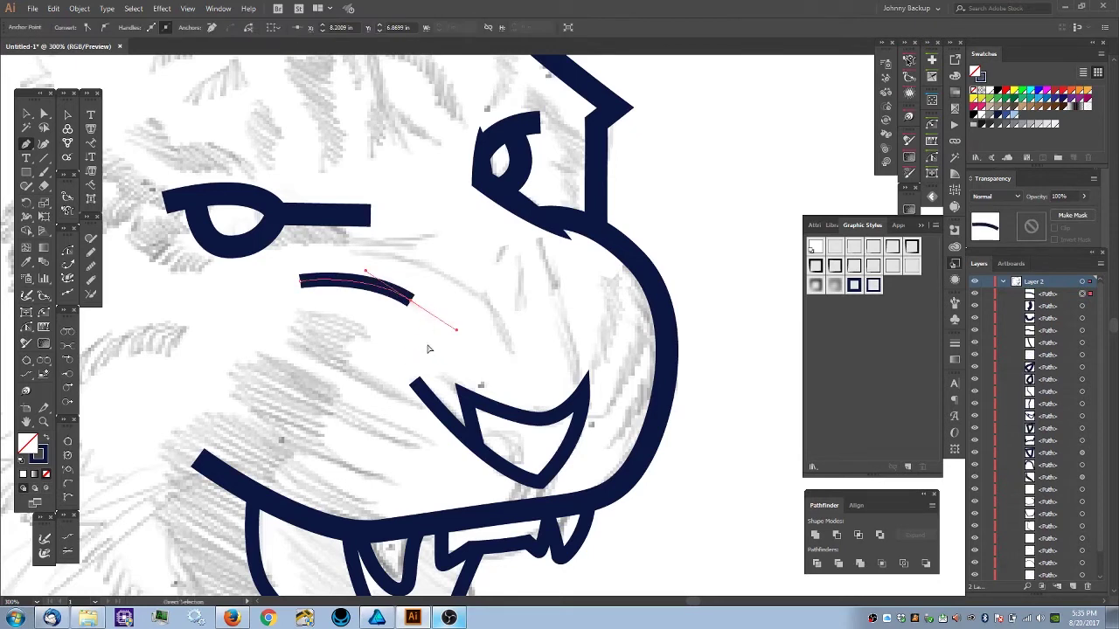
{"action": "left_click", "coordinate": [435, 324], "text": "ctrl"}
- Draw a longer curved crease from below the near brow line toward the nose, and a short stroke below the far eye
{"action": "left_click", "coordinate": [362, 253]}
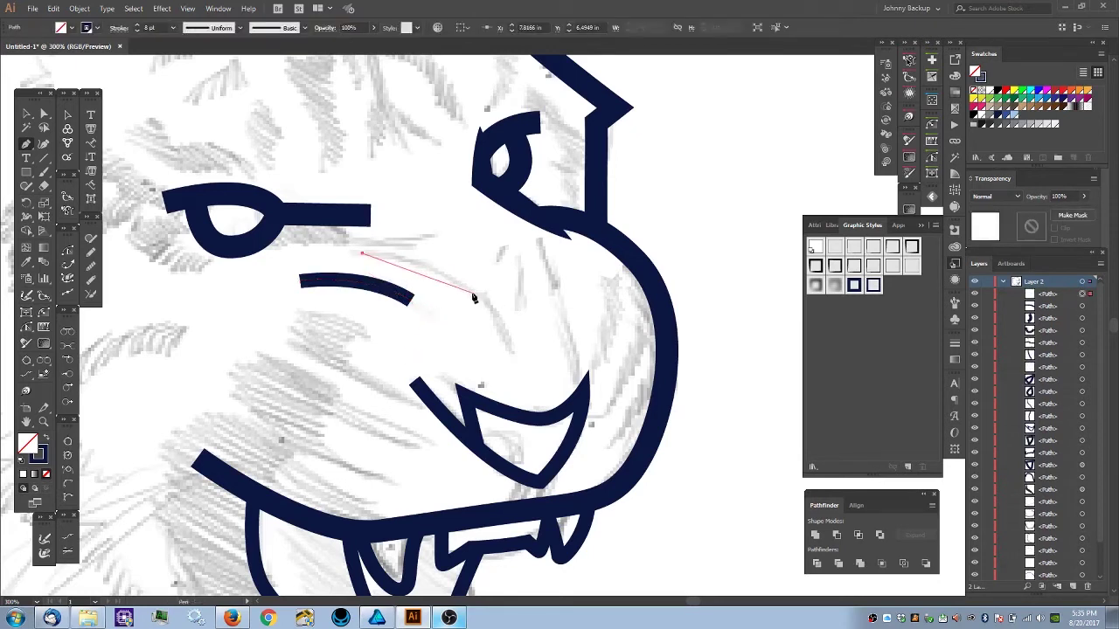
{"action": "left_click_drag", "start_coordinate": [510, 345], "coordinate": [542, 429]}
{"action": "left_click", "coordinate": [437, 367], "text": "ctrl"}
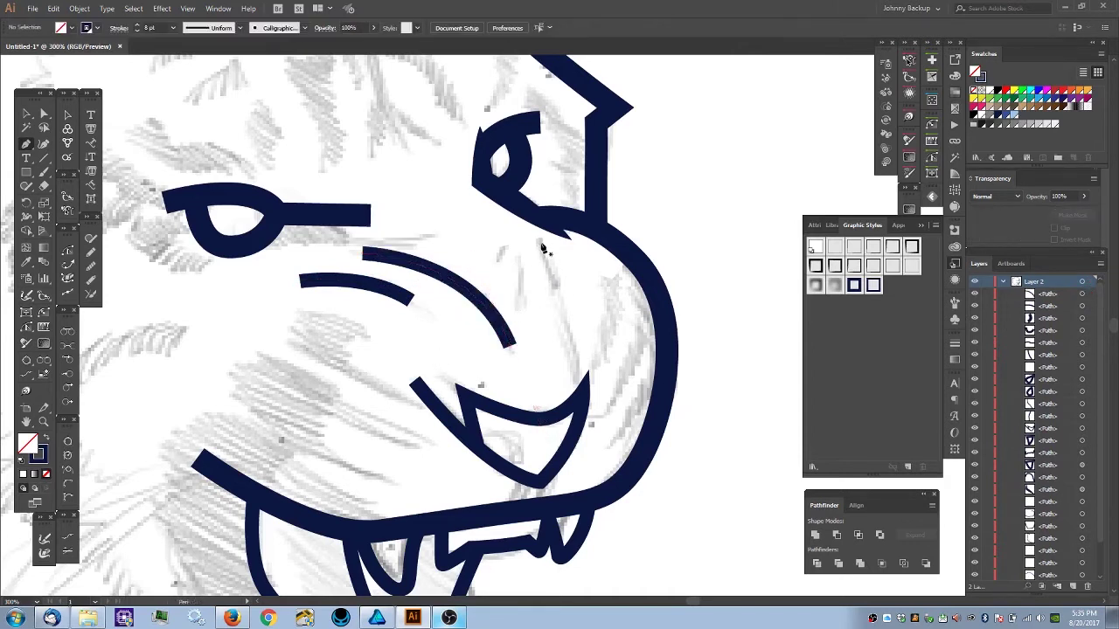
{"action": "left_click", "coordinate": [538, 242]}
{"action": "left_click", "coordinate": [556, 283]}
{"action": "left_click", "coordinate": [566, 350], "text": "ctrl"}
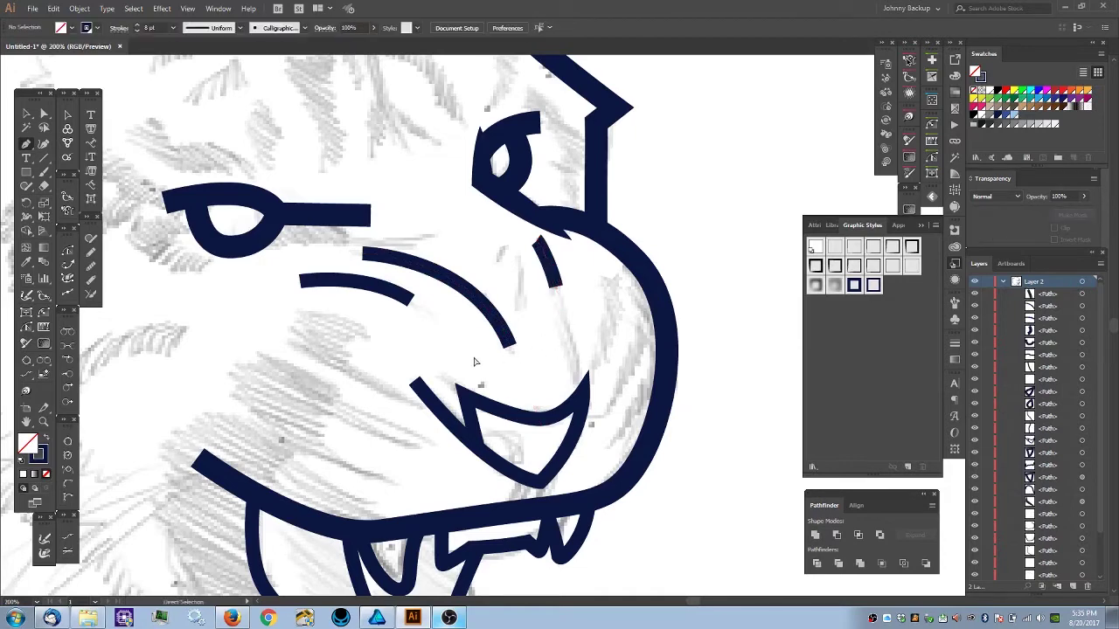
- Draw a curved stroke down the muzzle to the nose's far corner, leaving a gap below the short stroke, and refine its shape
{"action": "key", "text": "ctrl+minus"}
{"action": "key", "text": "ctrl+minus"}
{"action": "key", "text": "ctrl+equal"}
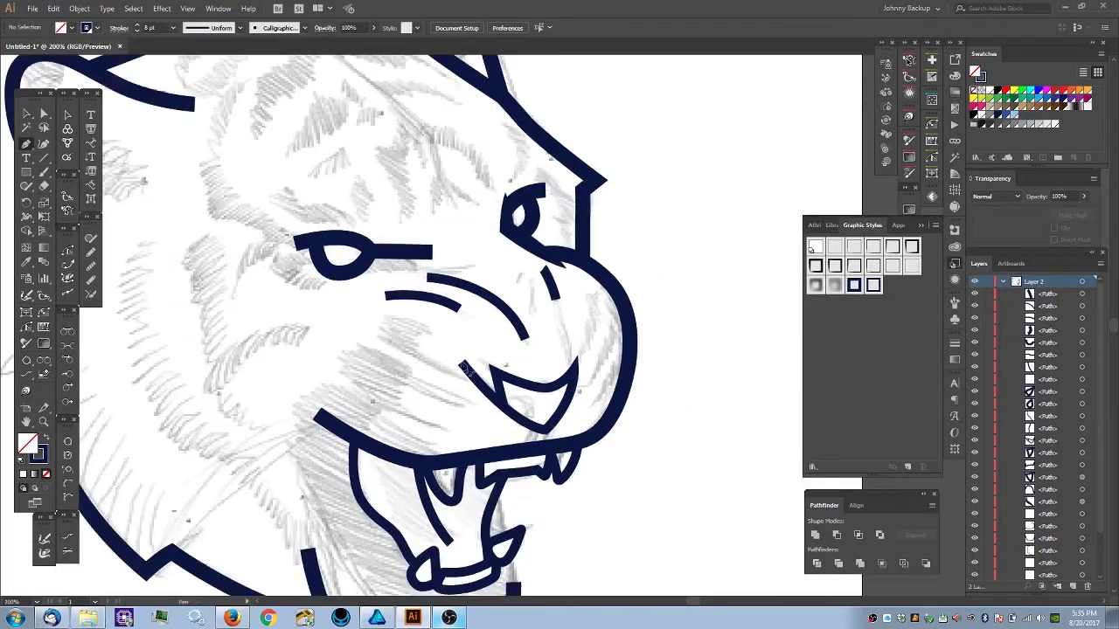
{"action": "scroll", "coordinate": [572, 346], "scroll_direction": "up", "scroll_amount": 1}
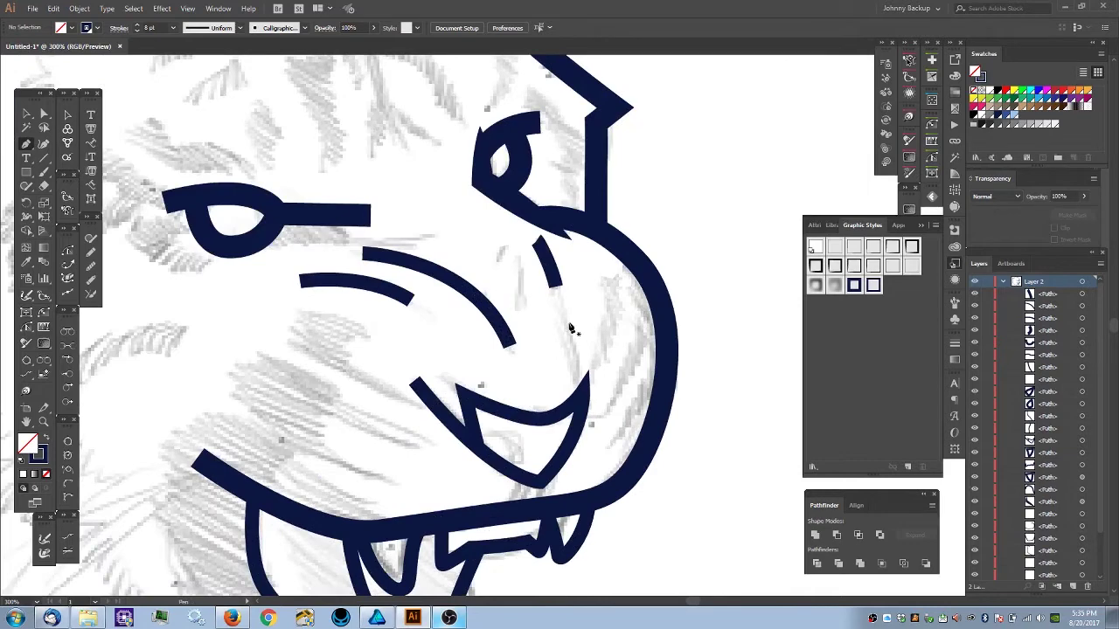
{"action": "left_click", "coordinate": [566, 319]}
{"action": "left_click_drag", "start_coordinate": [575, 406], "coordinate": [569, 428]}
{"action": "left_click", "coordinate": [466, 342], "text": "ctrl"}
{"action": "key", "text": "ctrl+minus"}
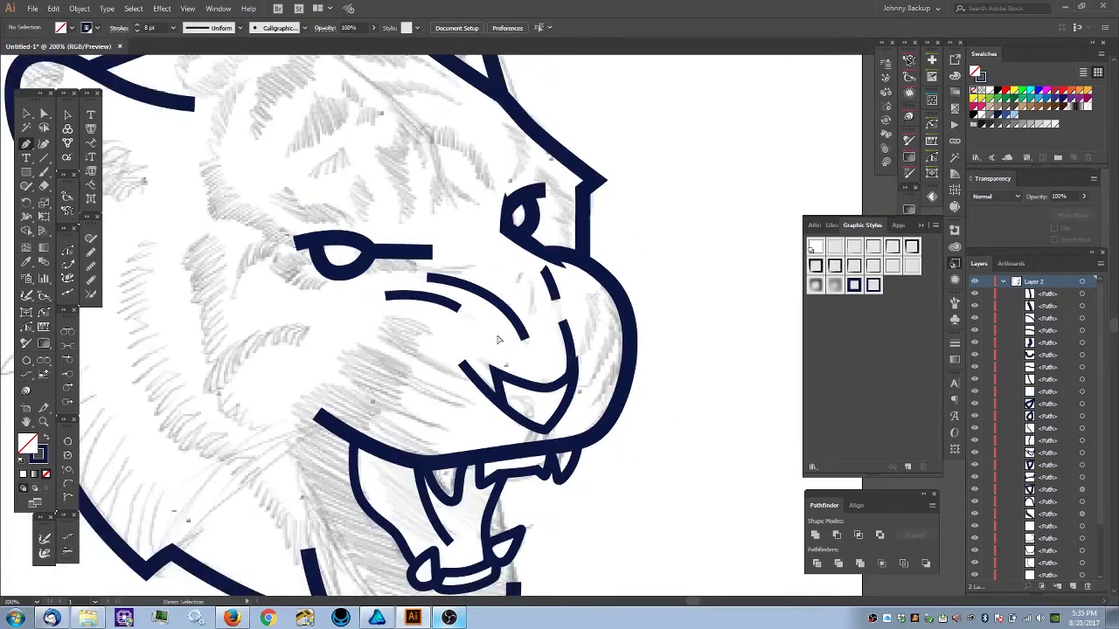
{"action": "scroll", "coordinate": [568, 322], "scroll_direction": "up", "scroll_amount": 2}
{"action": "left_click_drag", "start_coordinate": [568, 320], "coordinate": [562, 314]}
{"action": "left_click_drag", "start_coordinate": [586, 421], "coordinate": [570, 470]}
{"action": "left_click", "coordinate": [516, 382], "text": "ctrl"}
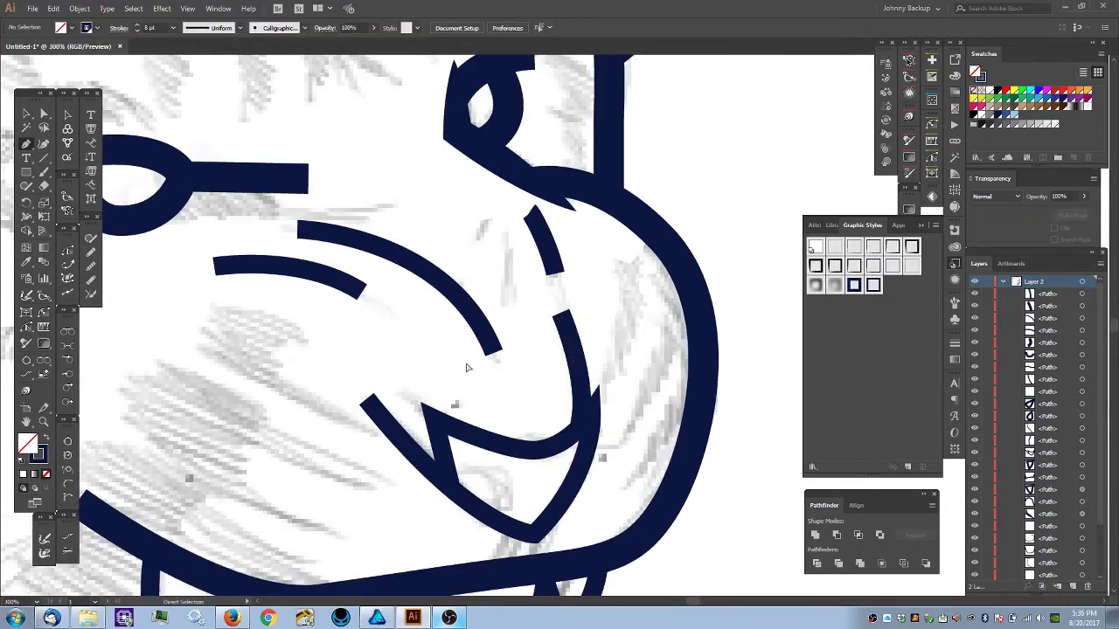
- Try the drawing without the muzzle curve that meets the nose's far corner, and undo its removal
{"action": "scroll", "coordinate": [482, 346], "scroll_direction": "down", "scroll_amount": 2}
{"action": "scroll", "coordinate": [479, 337], "scroll_direction": "down", "scroll_amount": 2}
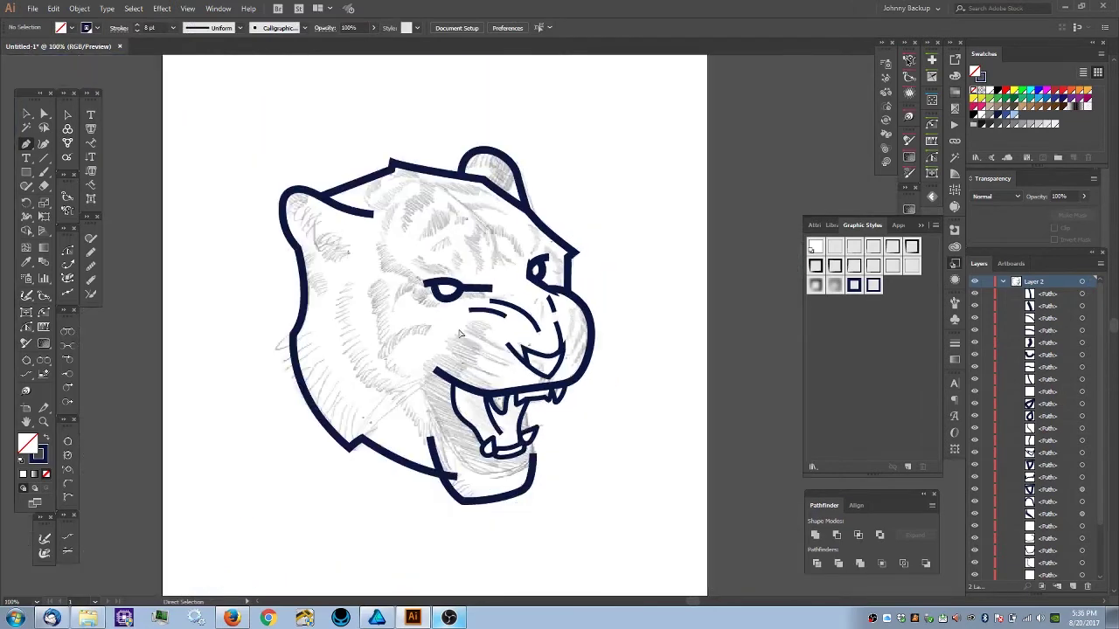
{"action": "scroll", "coordinate": [510, 350], "scroll_direction": "up", "scroll_amount": 2}
{"action": "left_click", "coordinate": [563, 345], "text": "ctrl"}
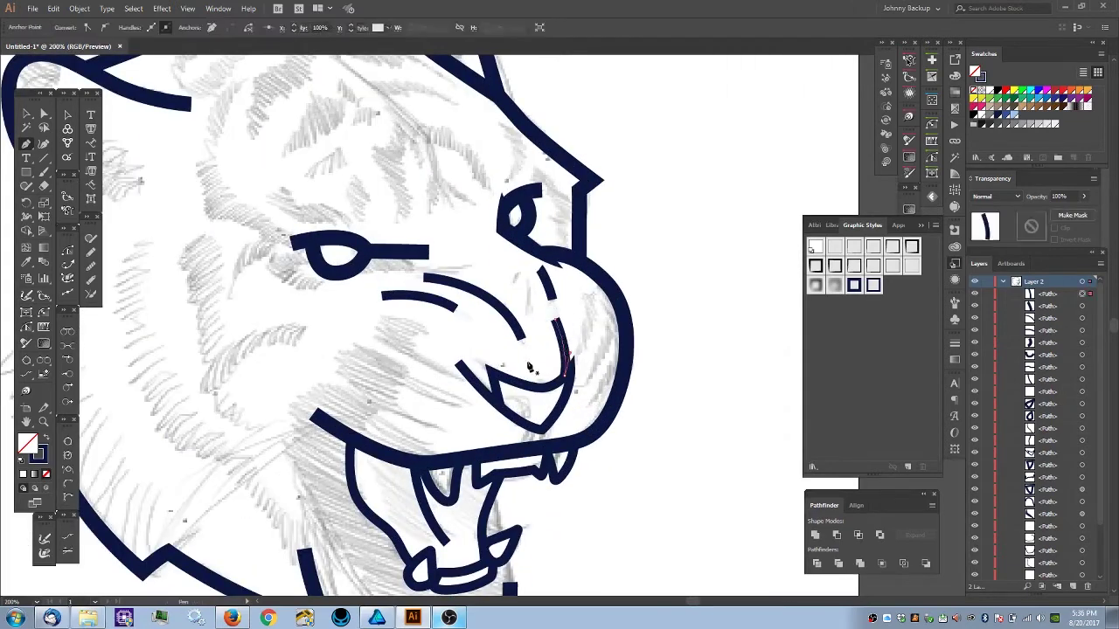
{"action": "left_click", "coordinate": [492, 352], "text": "ctrl"}
{"action": "scroll", "coordinate": [492, 352], "scroll_direction": "down", "scroll_amount": 3}
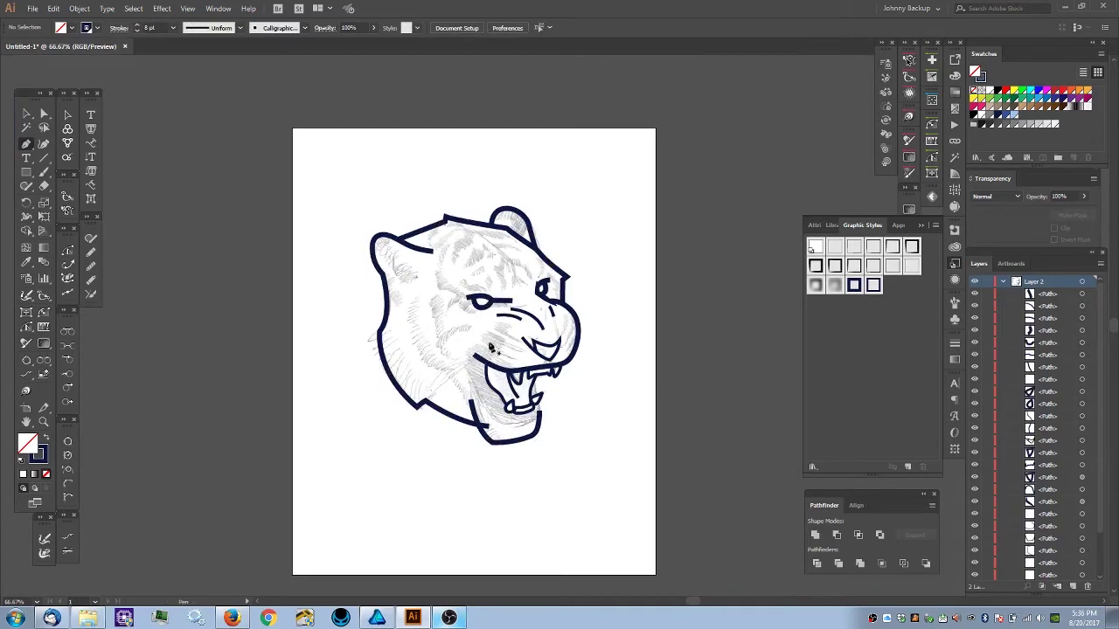
{"action": "scroll", "coordinate": [492, 351], "scroll_direction": "up", "scroll_amount": 5}
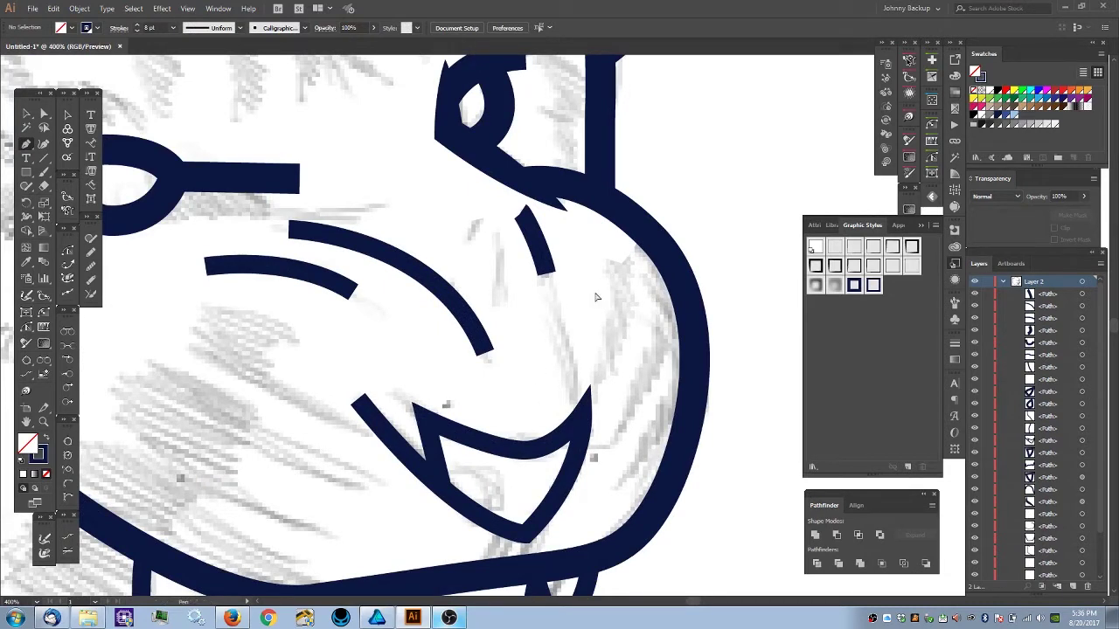
{"action": "key", "text": "ctrl+z"}
{"action": "key", "text": "ctrl+z"}
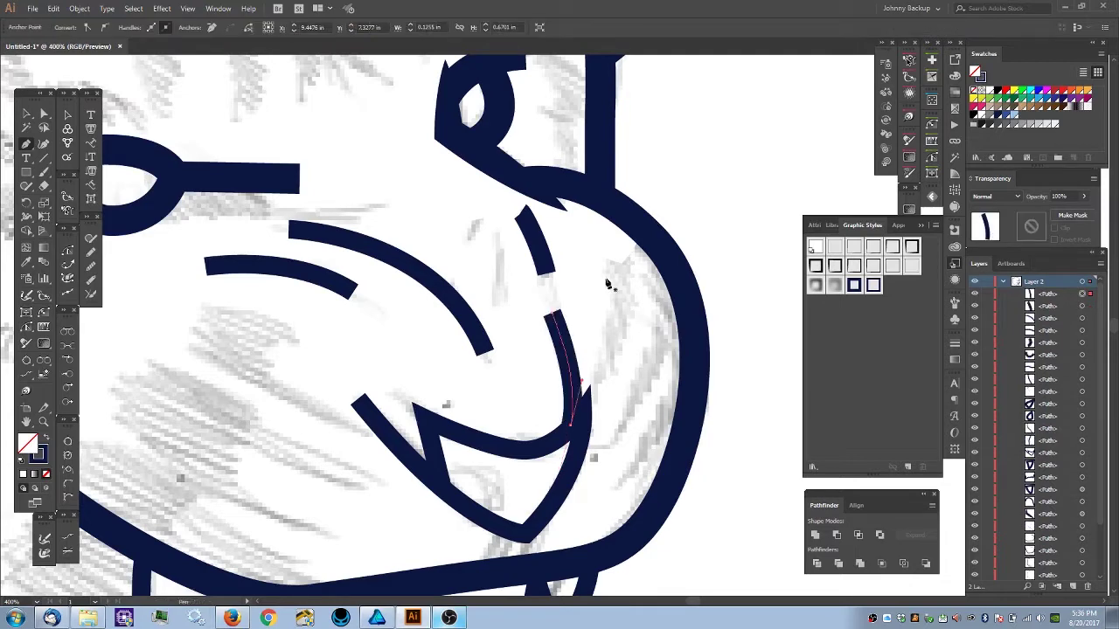
{"action": "key", "text": "v"}
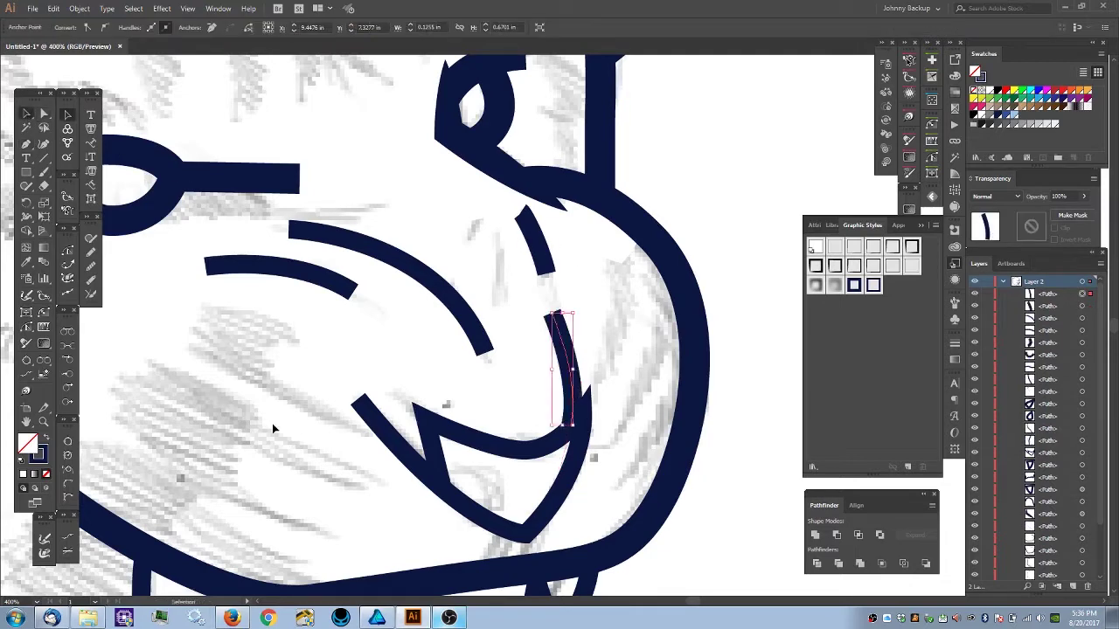
{"action": "left_click", "coordinate": [276, 422]}
- Draw a horizontal line about 1.62 in long between the near ear's inner shading and the near brow with the Line Segment tool
{"action": "scroll", "coordinate": [276, 421], "scroll_direction": "down", "scroll_amount": 3}
{"action": "left_click_drag", "start_coordinate": [309, 369], "coordinate": [476, 323]}
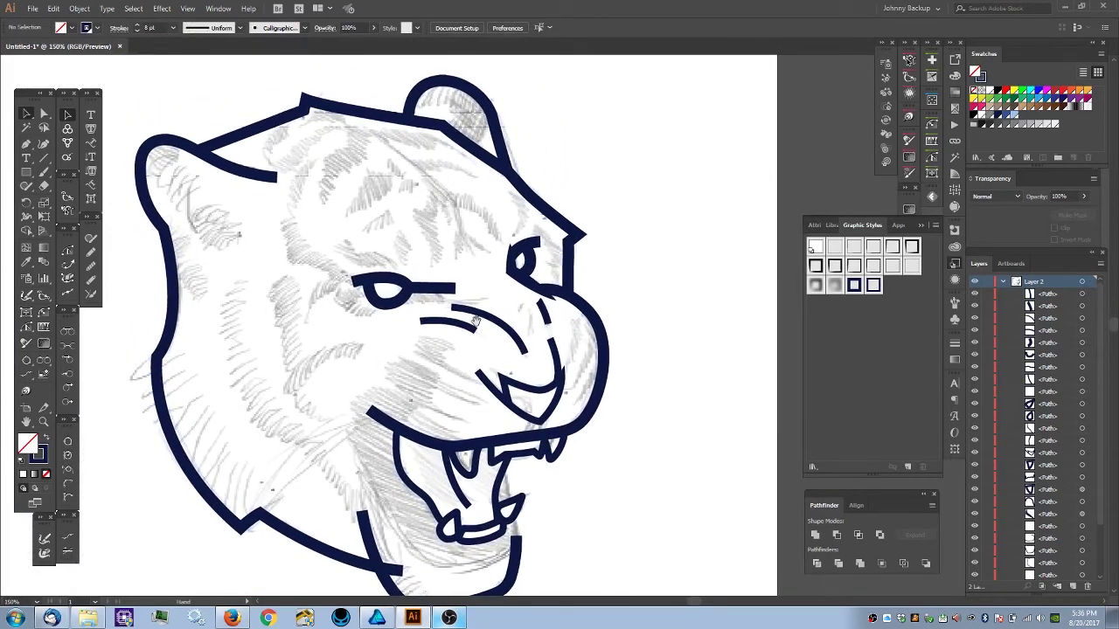
{"action": "scroll", "coordinate": [437, 360], "scroll_direction": "down", "scroll_amount": 2}
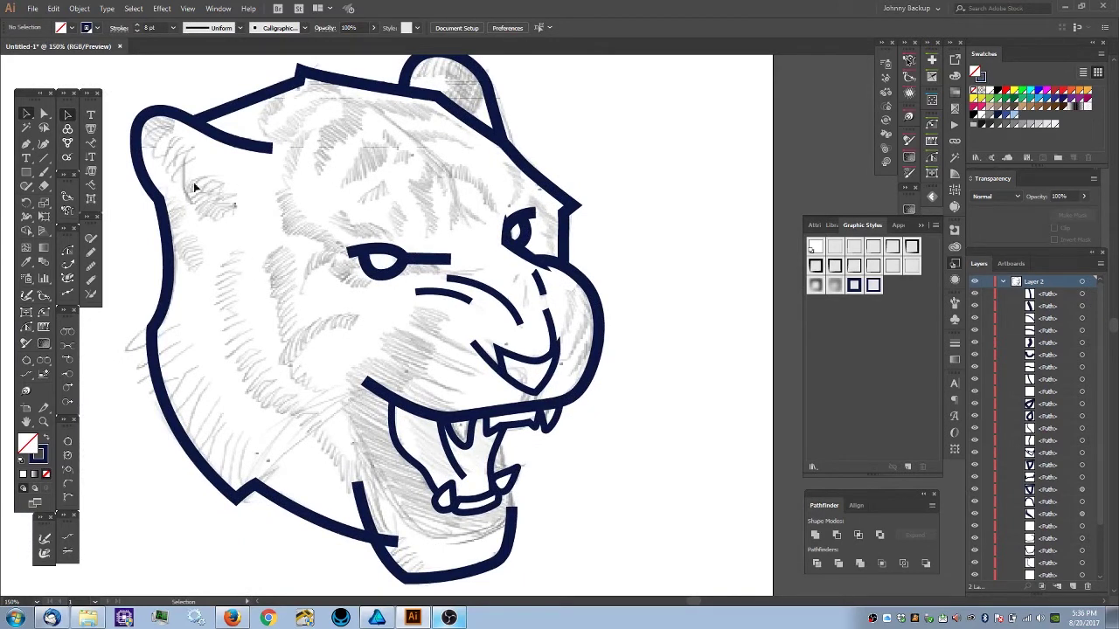
{"action": "left_click_drag", "start_coordinate": [201, 197], "coordinate": [249, 243]}
{"action": "key", "text": "ctrl+plus"}
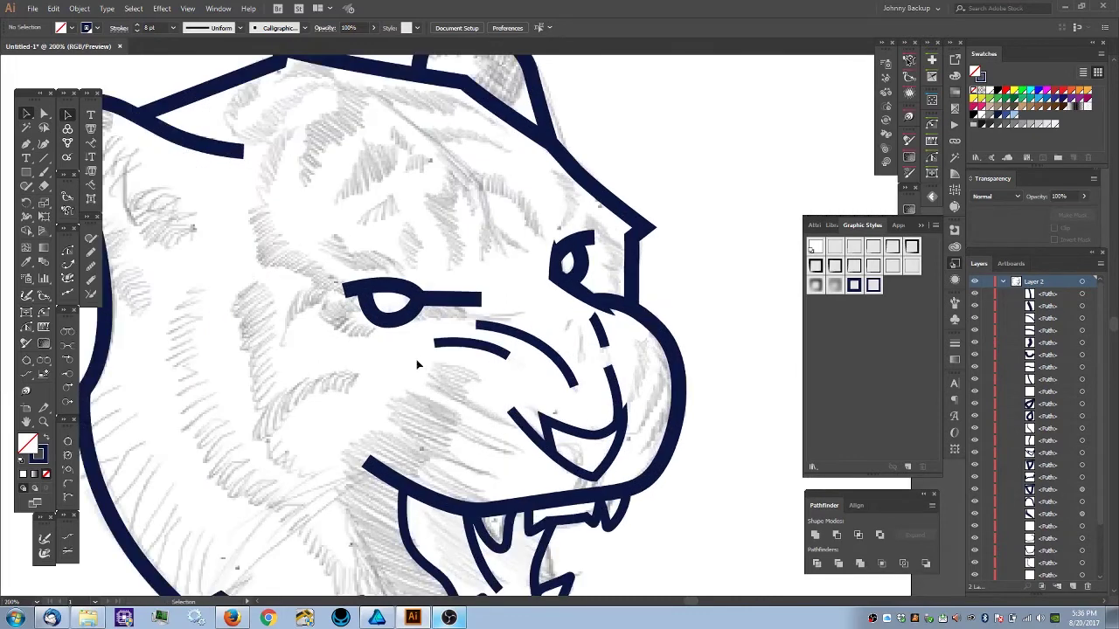
{"action": "left_click_drag", "start_coordinate": [137, 270], "coordinate": [317, 352]}
{"action": "key", "text": "ctrl+plus"}
{"action": "left_click_drag", "start_coordinate": [270, 298], "coordinate": [365, 351]}
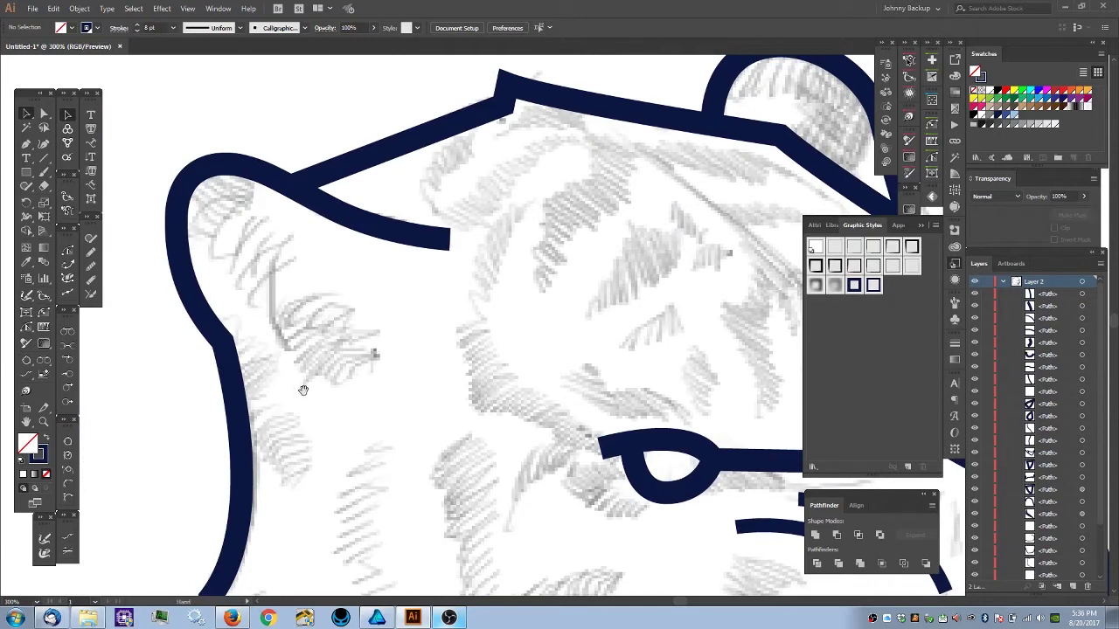
{"action": "left_click_drag", "start_coordinate": [303, 389], "coordinate": [254, 367]}
{"action": "left_click", "coordinate": [50, 163]}
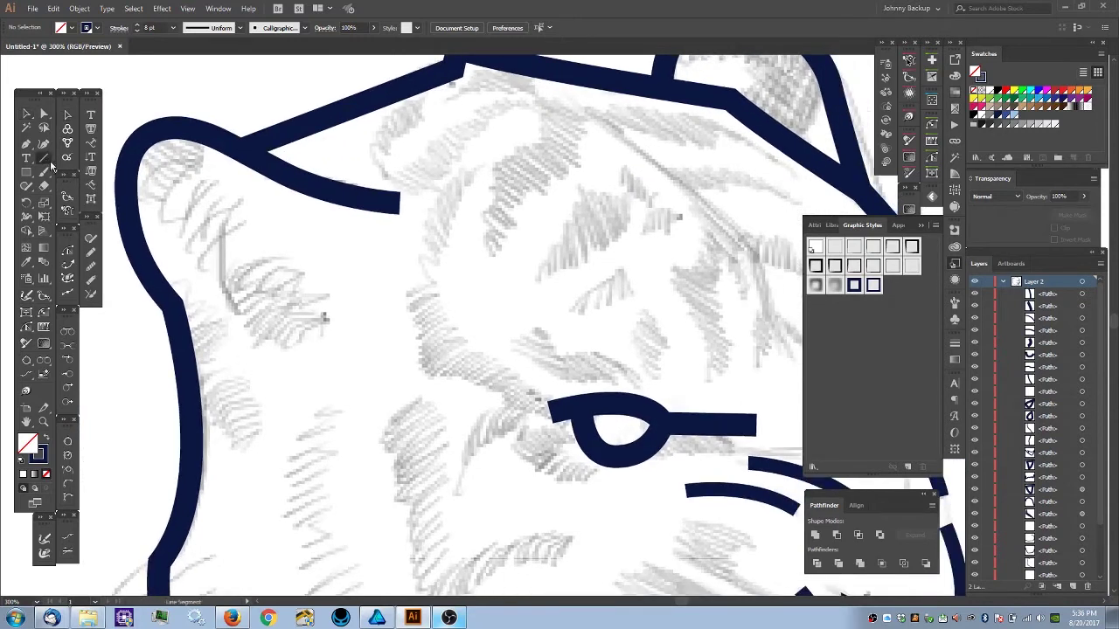
{"action": "left_click_drag", "start_coordinate": [478, 340], "coordinate": [284, 354]}
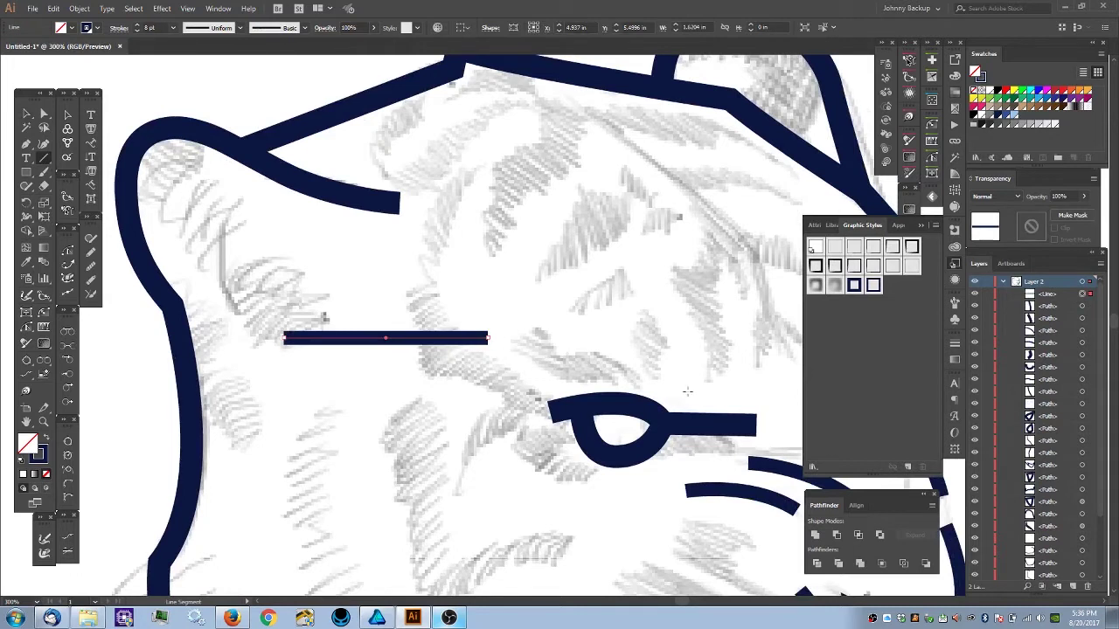
{"action": "left_click", "coordinate": [955, 343]}
{"action": "left_click", "coordinate": [903, 521]}
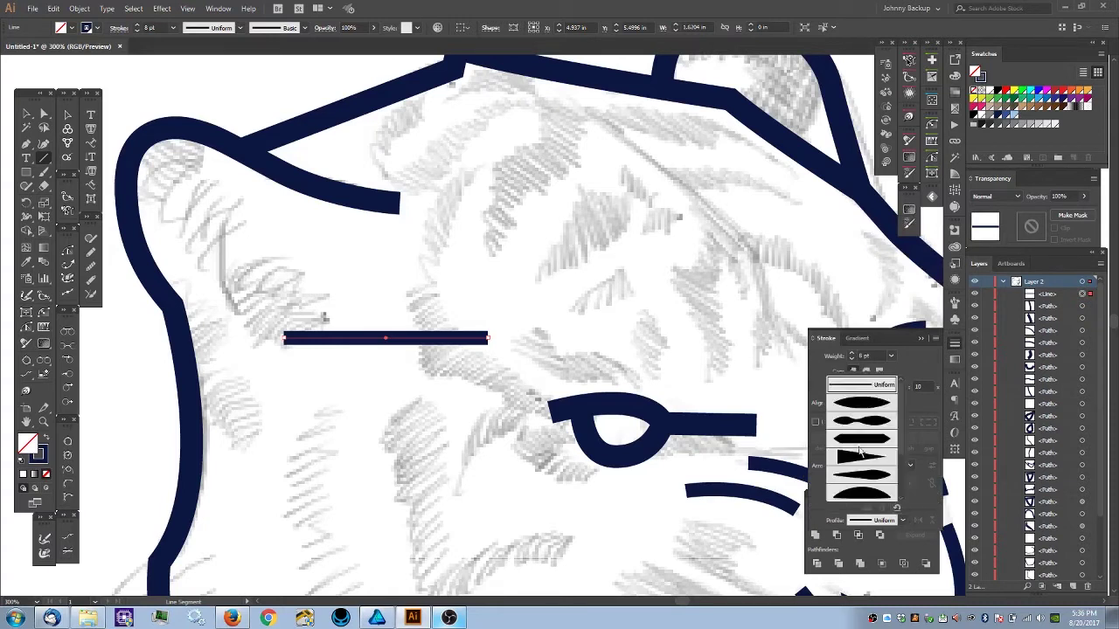
{"action": "left_click", "coordinate": [27, 111]}
{"action": "left_click", "coordinate": [293, 271]}
{"action": "left_click", "coordinate": [570, 340]}
{"action": "left_click", "coordinate": [27, 114]}
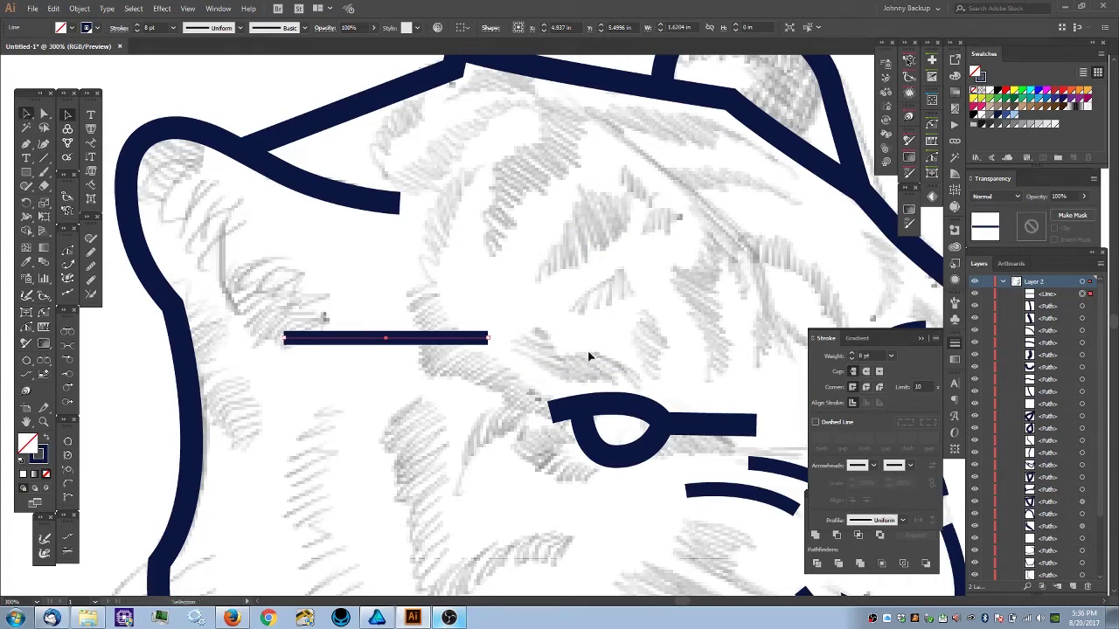
- Shape the horizontal line with the Width tool, widening its middle to 8.5 pt and tapering both ends to points
{"action": "left_click_drag", "start_coordinate": [285, 300], "coordinate": [313, 297]}
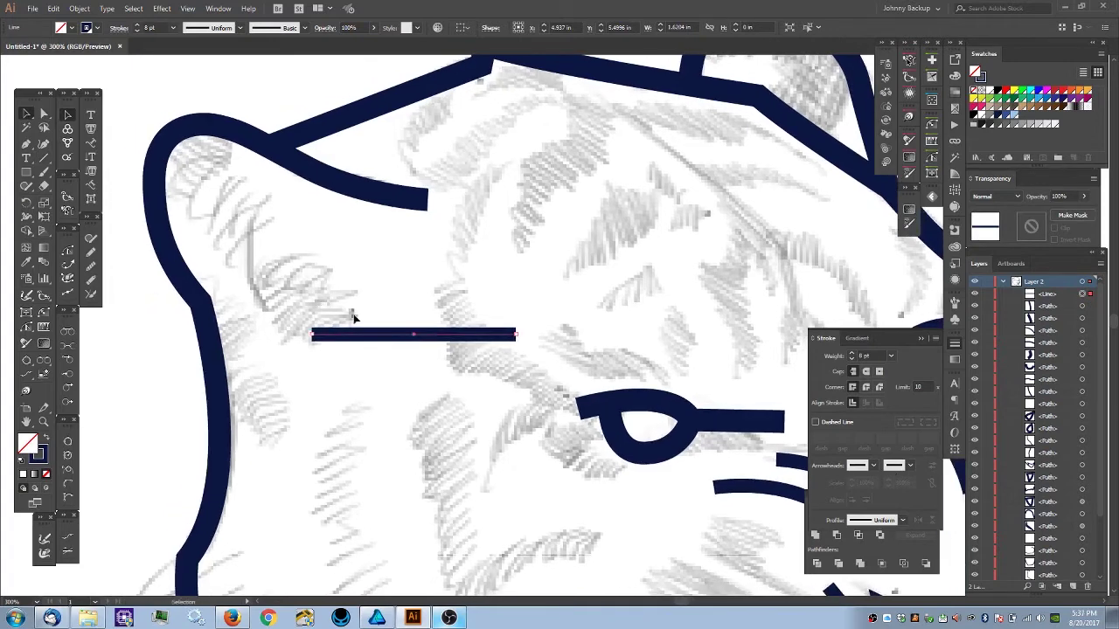
{"action": "scroll", "coordinate": [350, 313], "scroll_direction": "up", "scroll_amount": 1}
{"action": "key", "text": "shift+w"}
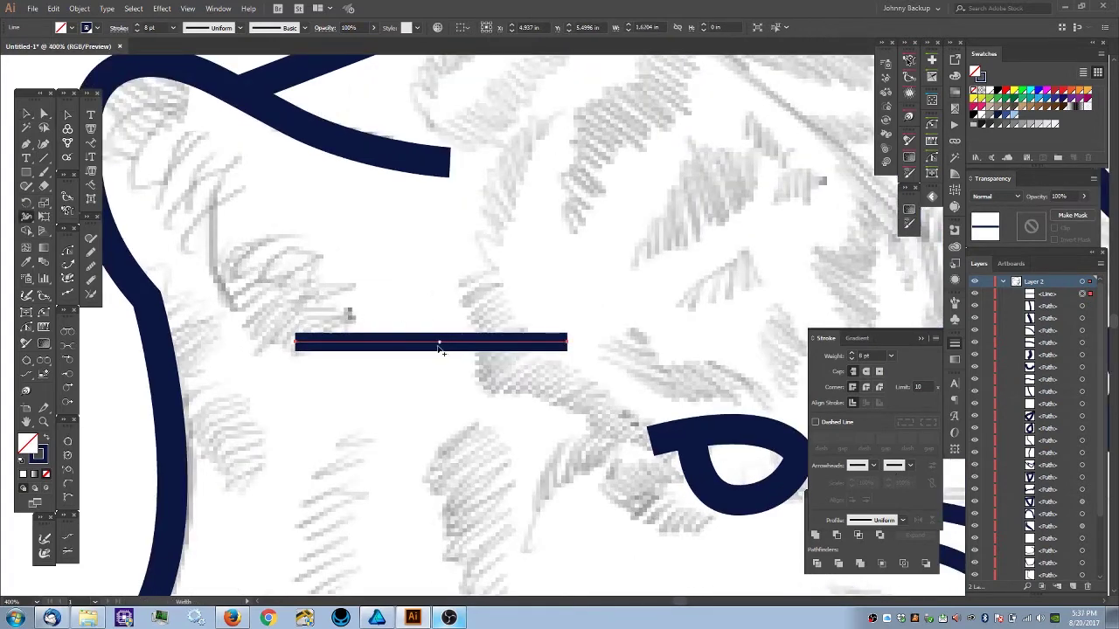
{"action": "left_click", "coordinate": [429, 347]}
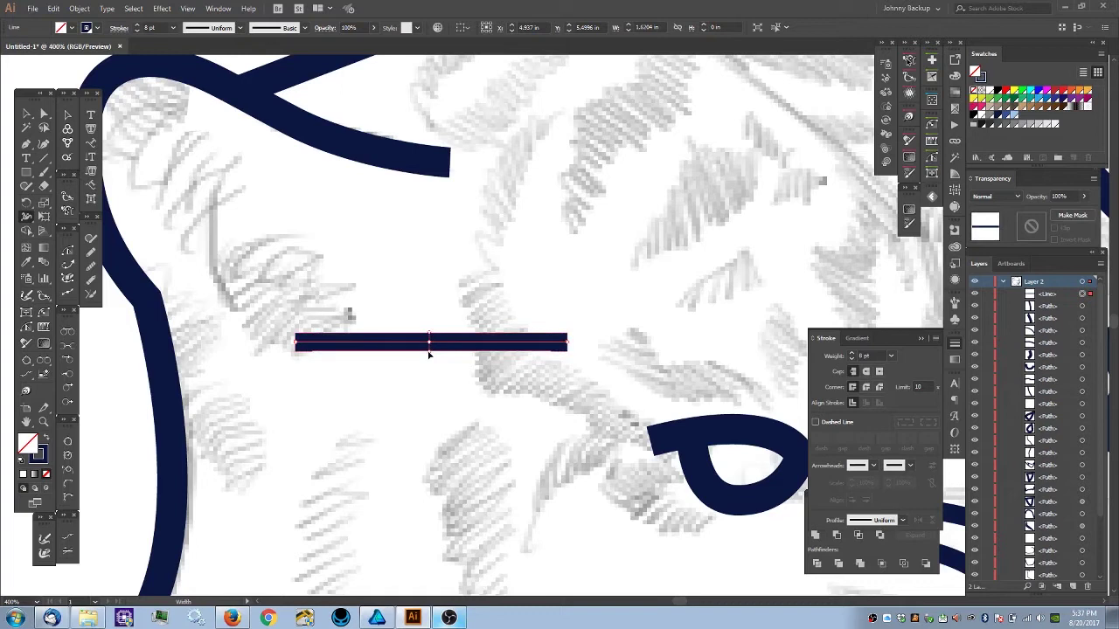
{"action": "left_click_drag", "start_coordinate": [428, 355], "coordinate": [428, 356]}
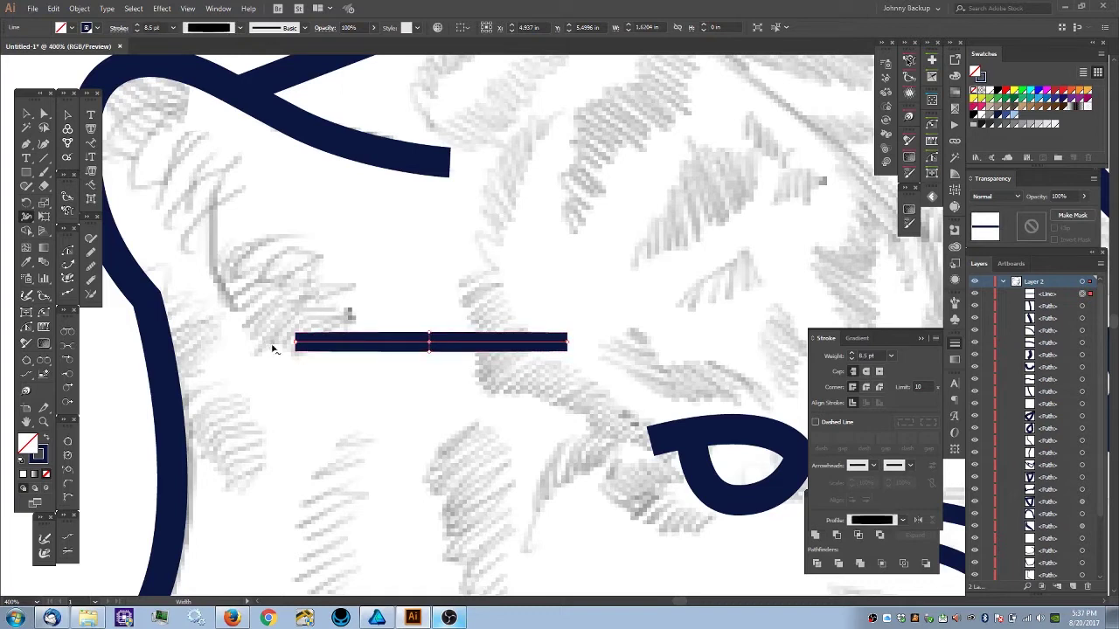
{"action": "left_click_drag", "start_coordinate": [295, 333], "coordinate": [296, 364]}
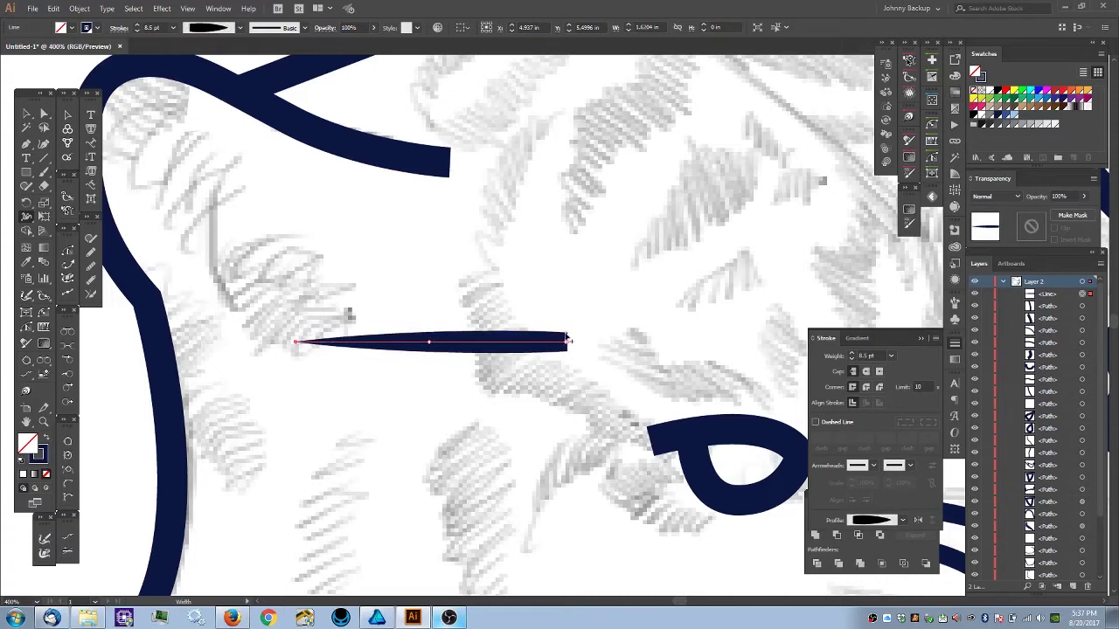
{"action": "left_click_drag", "start_coordinate": [569, 337], "coordinate": [569, 342]}
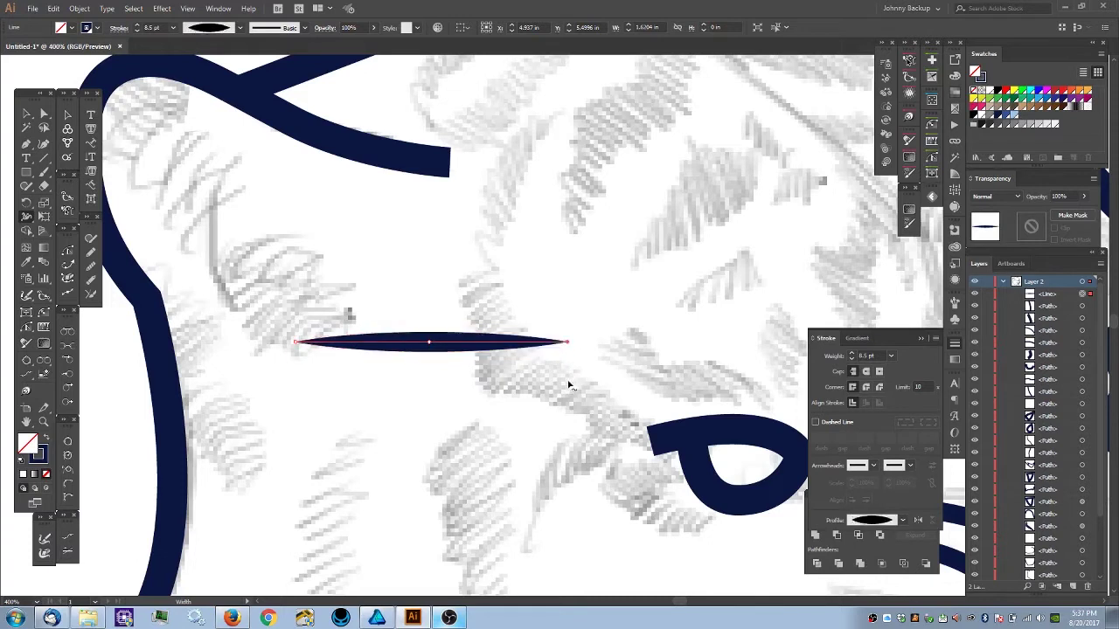
- Save the tapered 8.5 pt line's appearance as a new graphic style
{"action": "left_click", "coordinate": [956, 265]}
{"action": "left_click", "coordinate": [957, 267]}
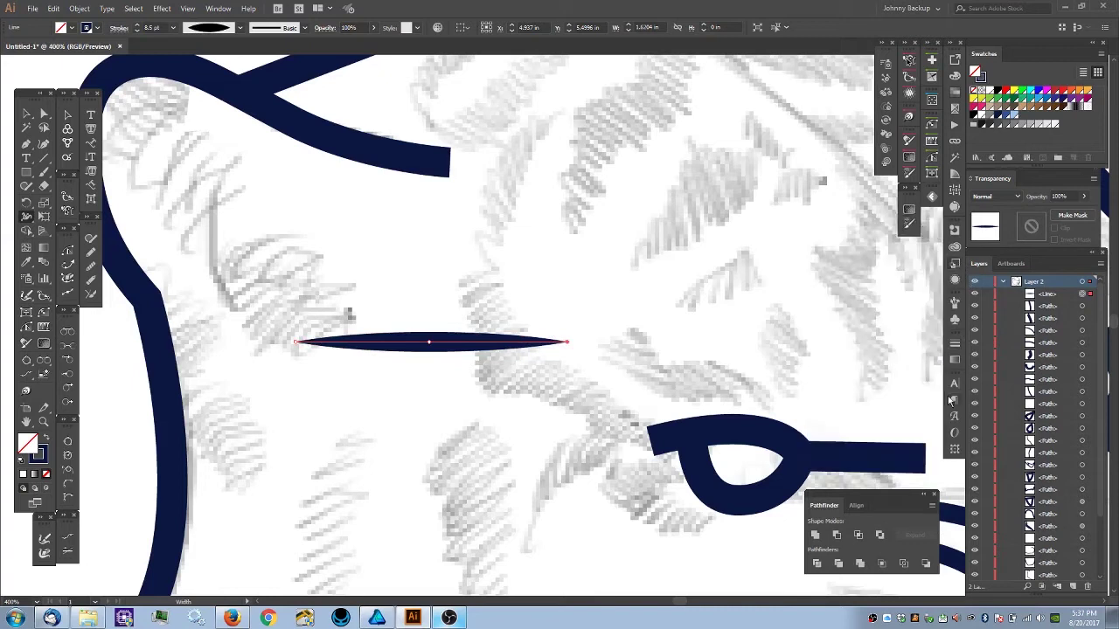
{"action": "left_click", "coordinate": [957, 345]}
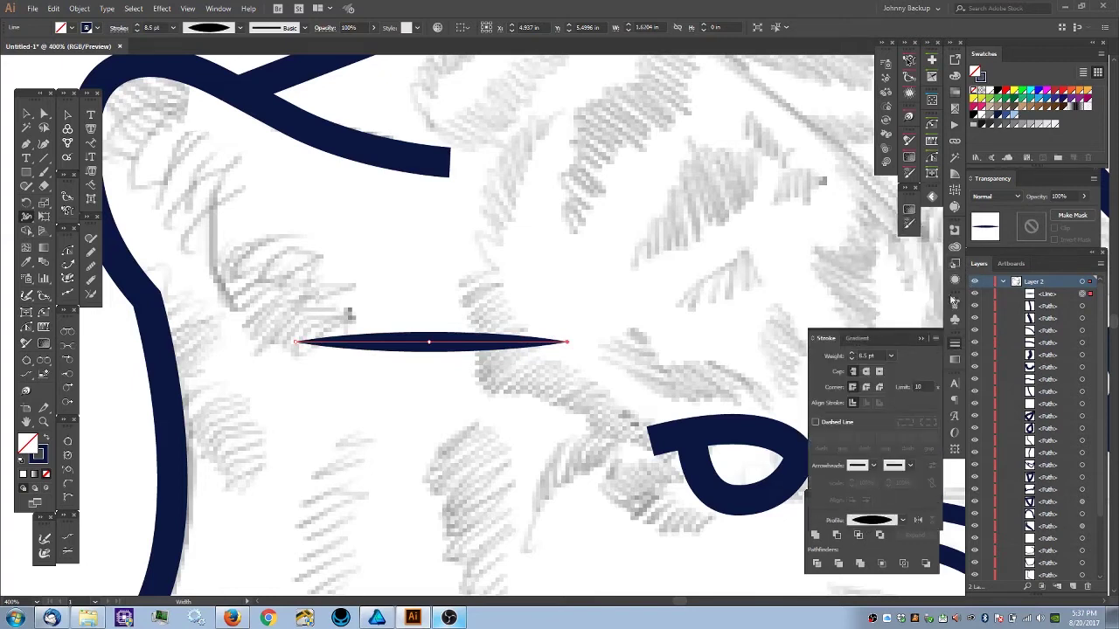
{"action": "left_click", "coordinate": [955, 265]}
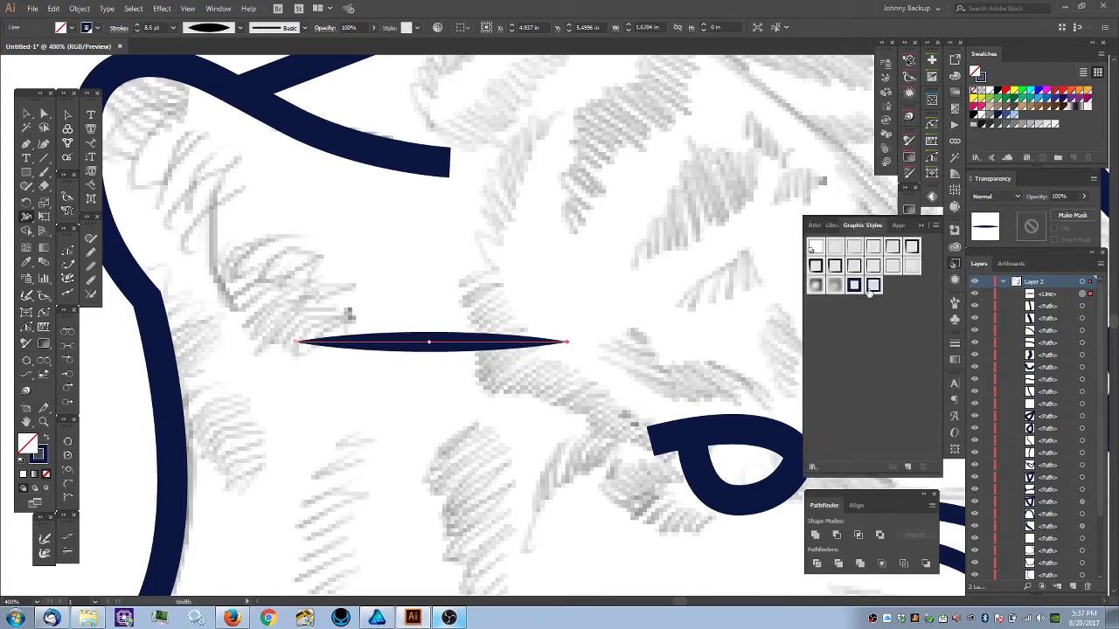
{"action": "left_click", "coordinate": [908, 468]}
- Delete the tapered sample line between the near ear and the near brow
{"action": "key", "text": "v"}
{"action": "left_click_drag", "start_coordinate": [363, 282], "coordinate": [519, 437]}
{"action": "key", "text": "Delete"}
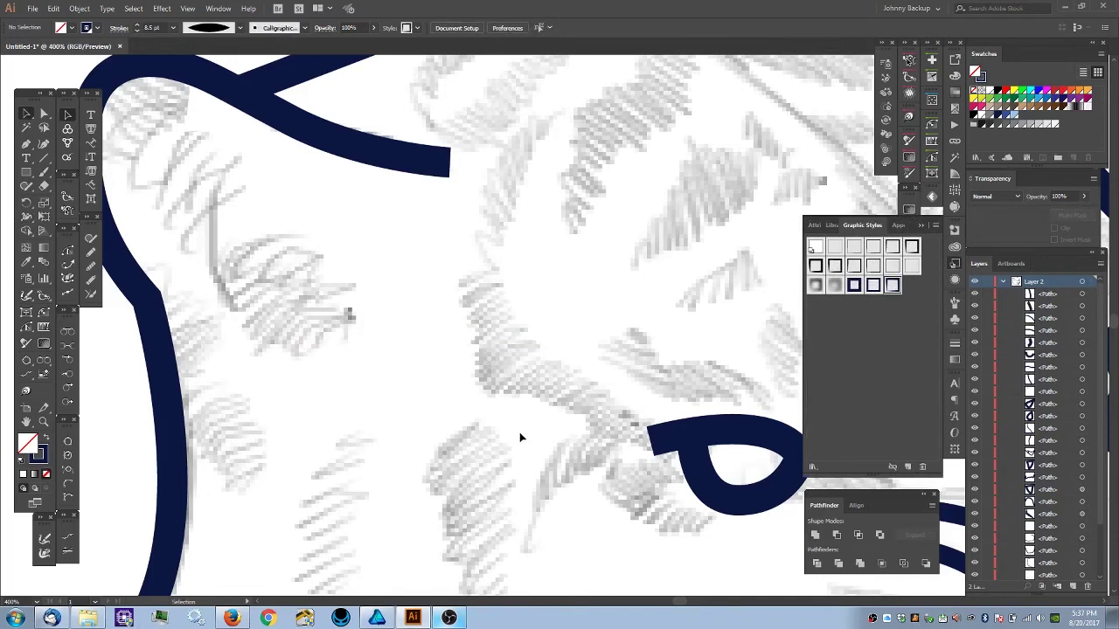
- Set the Pencil tool's fidelity one notch further toward Smooth for tracing the near ear's inner fur
{"action": "scroll", "coordinate": [378, 314], "scroll_direction": "up", "scroll_amount": 1}
{"action": "scroll", "coordinate": [378, 315], "scroll_direction": "left", "scroll_amount": 2}
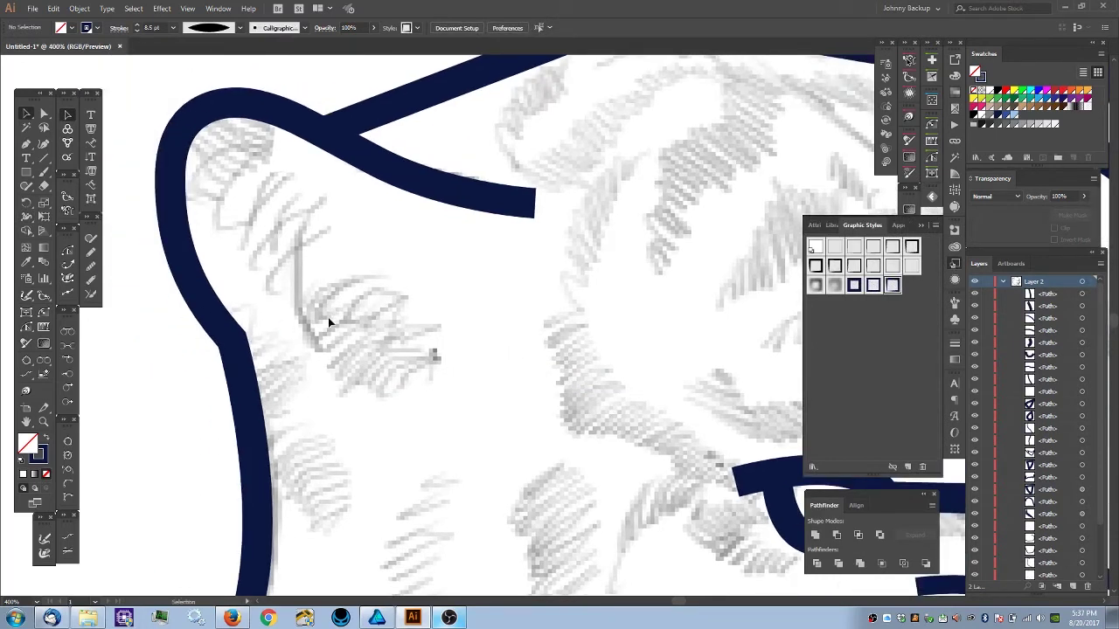
{"action": "key", "text": "n"}
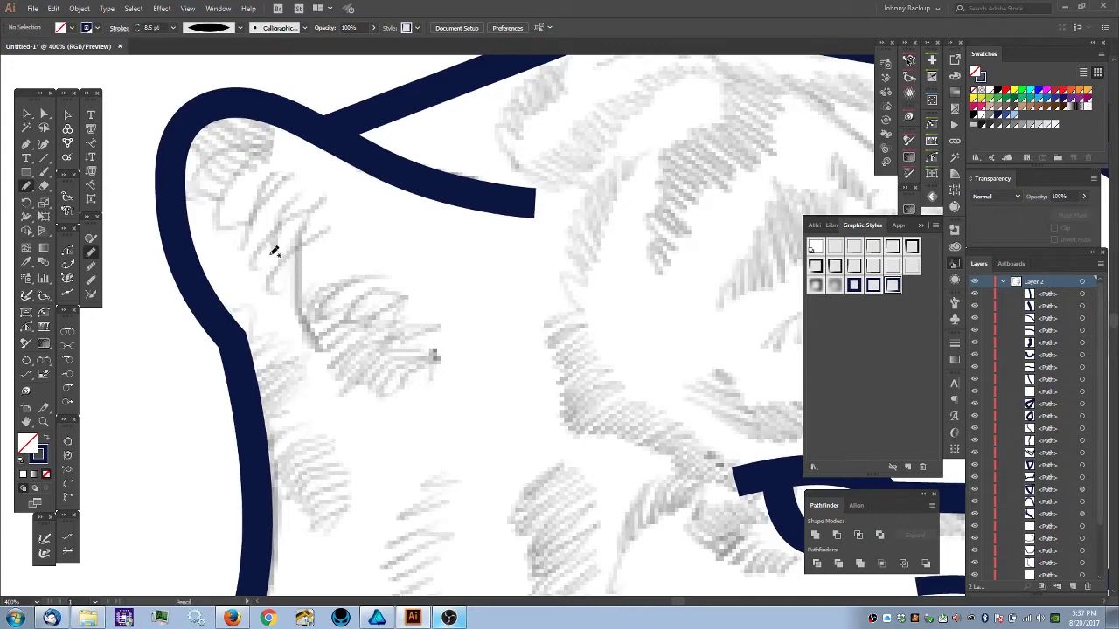
{"action": "left_click_drag", "start_coordinate": [254, 271], "coordinate": [258, 300]}
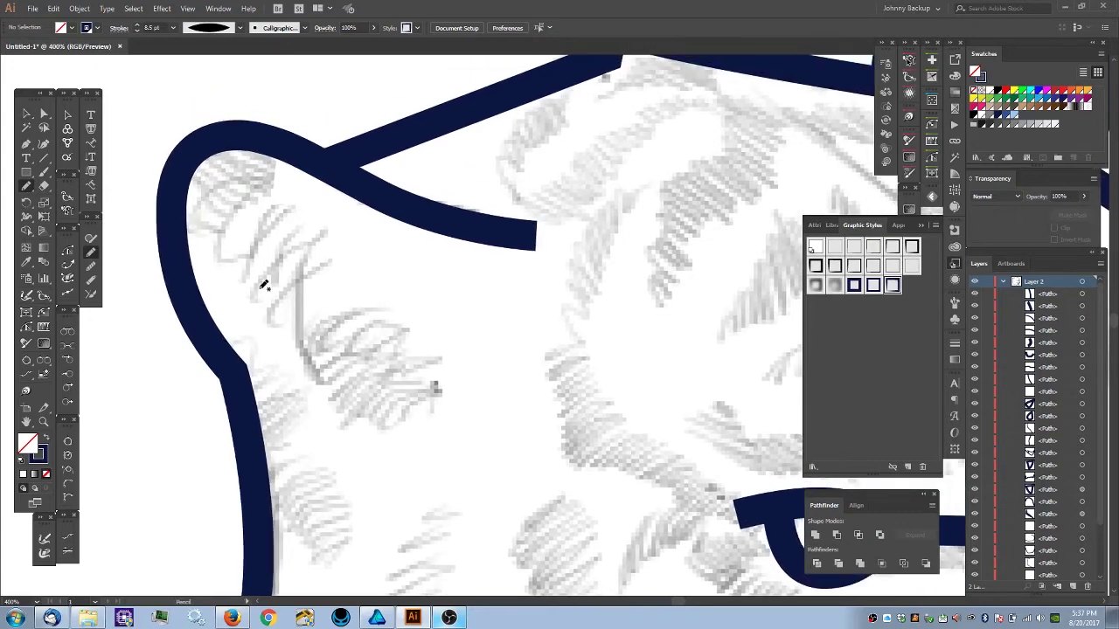
{"action": "key", "text": "ctrl+minus"}
{"action": "key", "text": "ctrl+plus"}
{"action": "left_click_drag", "start_coordinate": [322, 335], "coordinate": [368, 330]}
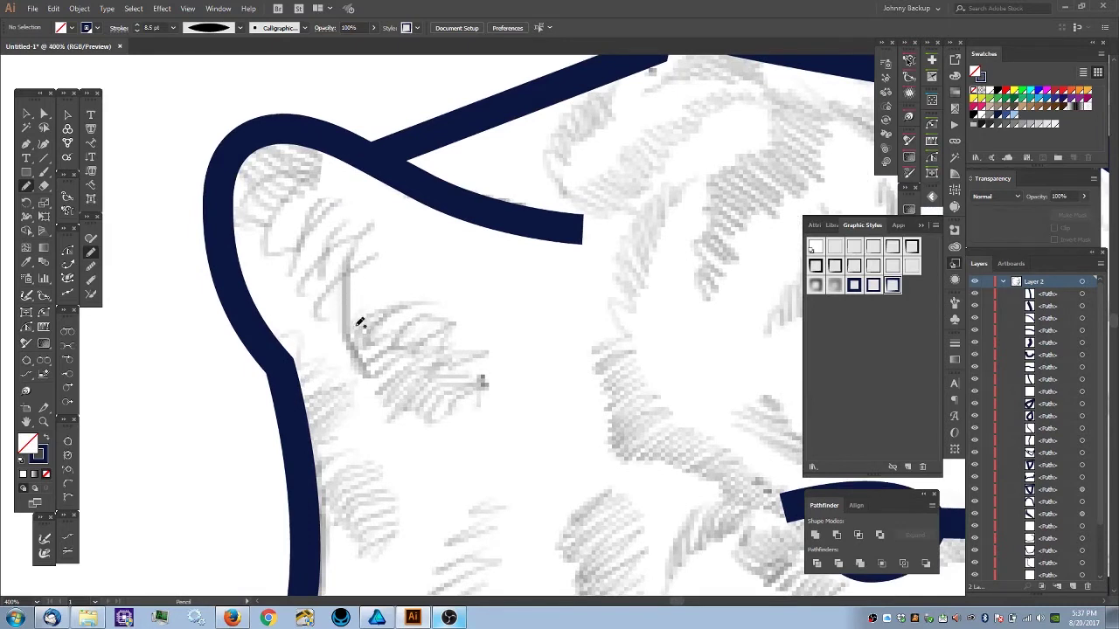
{"action": "mouse_move", "coordinate": [356, 296]}
{"action": "left_mouse_down"}
{"action": "mouse_move", "coordinate": [348, 268]}
{"action": "mouse_move", "coordinate": [342, 323]}
{"action": "left_mouse_up"}
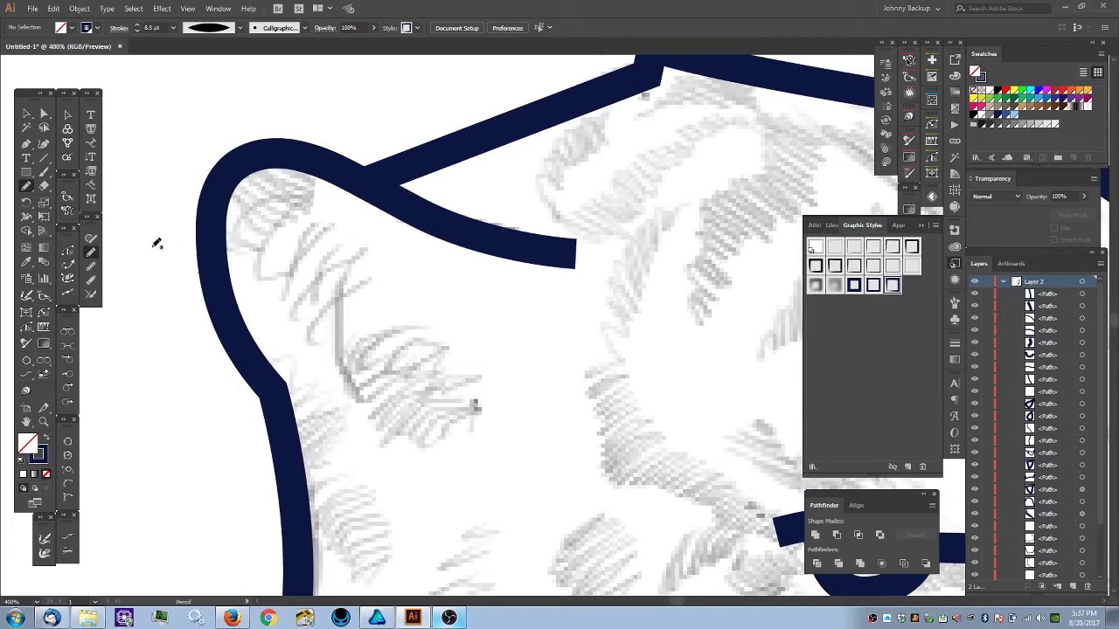
{"action": "double_click", "coordinate": [26, 187]}
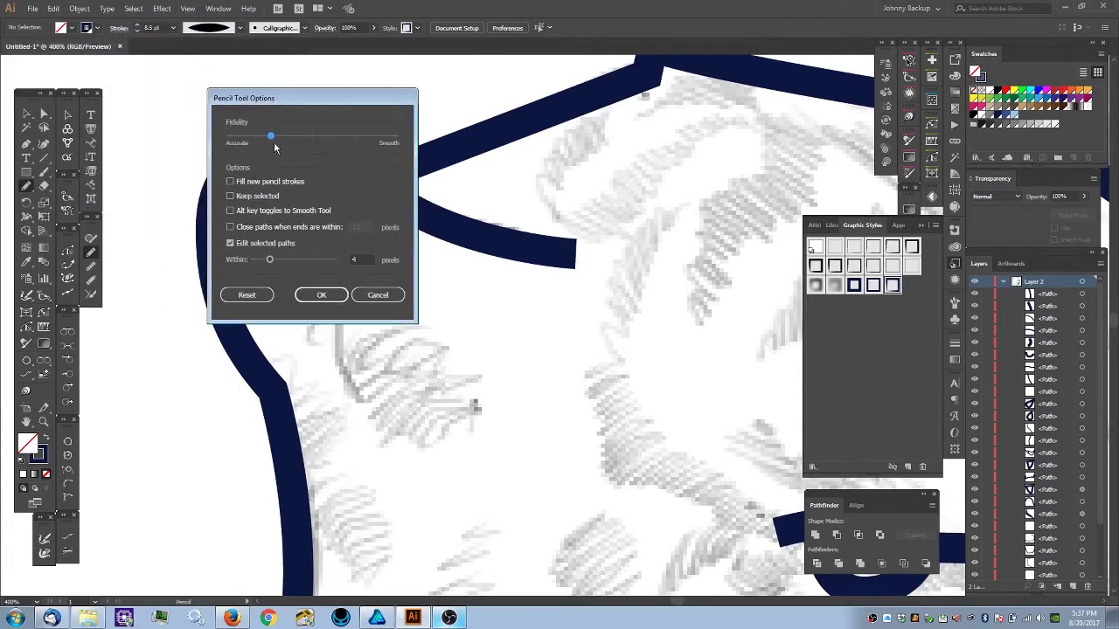
{"action": "left_click_drag", "start_coordinate": [275, 140], "coordinate": [317, 140]}
{"action": "left_click", "coordinate": [321, 297]}
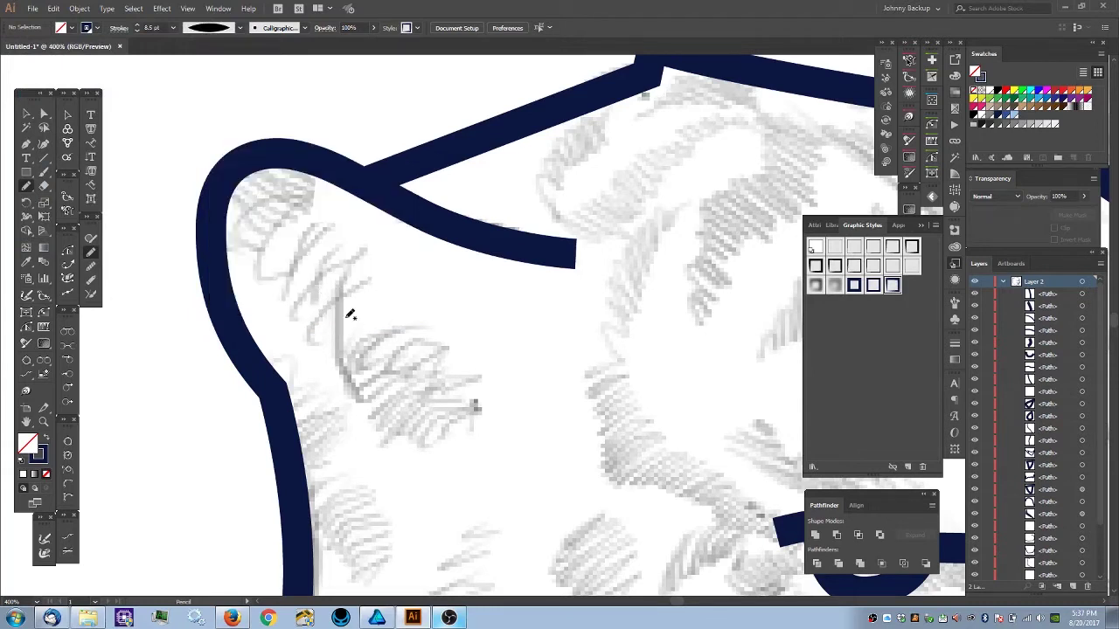
- Draw five short tapered pencil strokes inside the near ear, joined into a jagged fur edge along the sketched shading
{"action": "left_click_drag", "start_coordinate": [349, 269], "coordinate": [341, 342]}
{"action": "left_click_drag", "start_coordinate": [367, 383], "coordinate": [363, 395]}
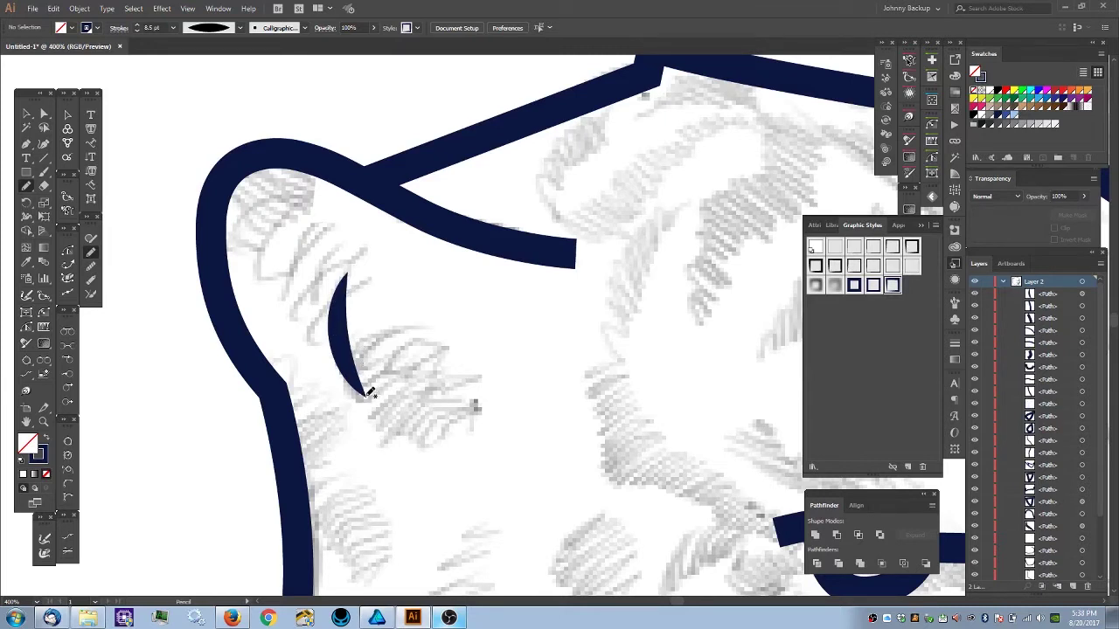
{"action": "mouse_move", "coordinate": [366, 392]}
{"action": "left_mouse_down"}
{"action": "mouse_move", "coordinate": [363, 364]}
{"action": "mouse_move", "coordinate": [387, 332]}
{"action": "mouse_move", "coordinate": [411, 331]}
{"action": "left_mouse_up"}
{"action": "mouse_move", "coordinate": [325, 302]}
{"action": "left_mouse_down"}
{"action": "mouse_move", "coordinate": [387, 353]}
{"action": "mouse_move", "coordinate": [377, 403]}
{"action": "mouse_move", "coordinate": [361, 352]}
{"action": "mouse_move", "coordinate": [388, 300]}
{"action": "left_mouse_up"}
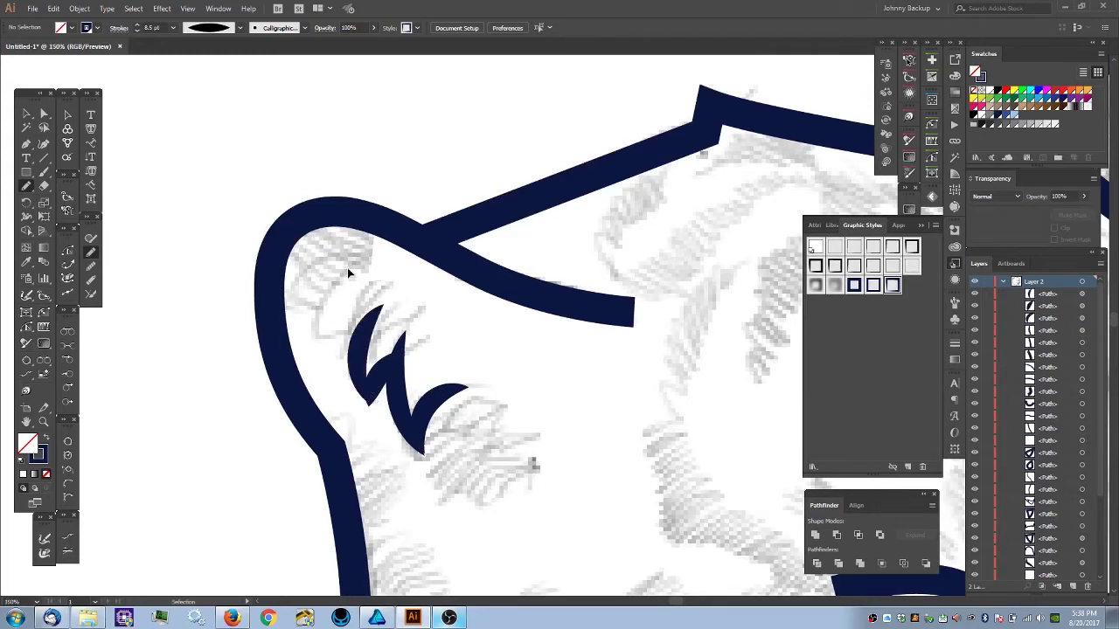
{"action": "key", "text": "ctrl+minus"}
{"action": "key", "text": "ctrl+plus"}
{"action": "key", "text": "ctrl+plus"}
{"action": "key", "text": "ctrl+plus"}
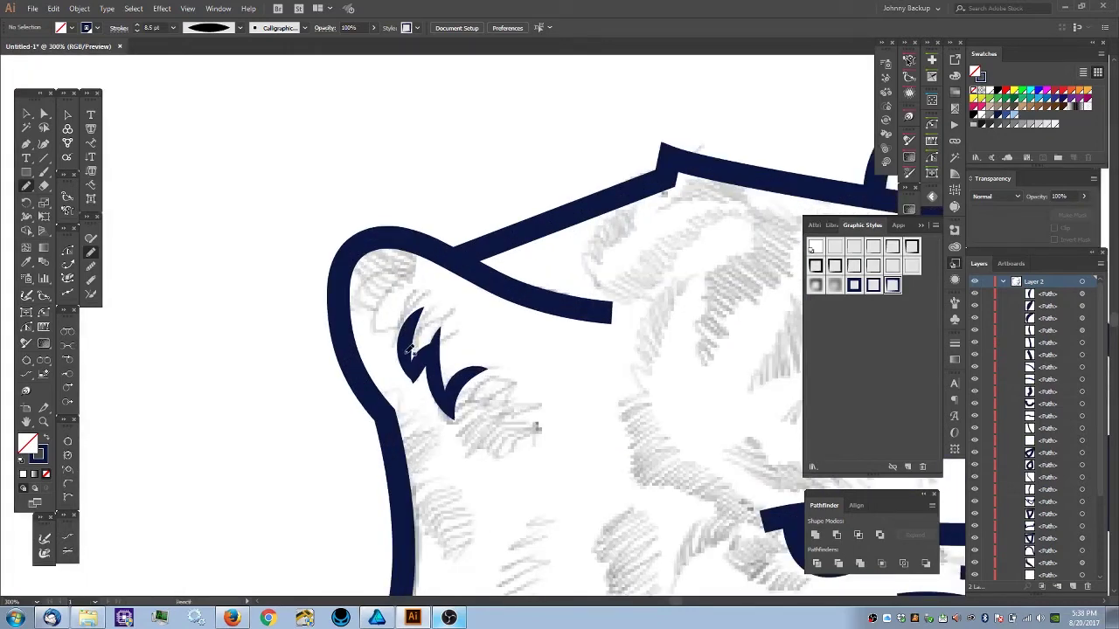
{"action": "mouse_move", "coordinate": [405, 350]}
{"action": "left_mouse_down"}
{"action": "mouse_move", "coordinate": [398, 281]}
{"action": "mouse_move", "coordinate": [387, 288]}
{"action": "left_mouse_up"}
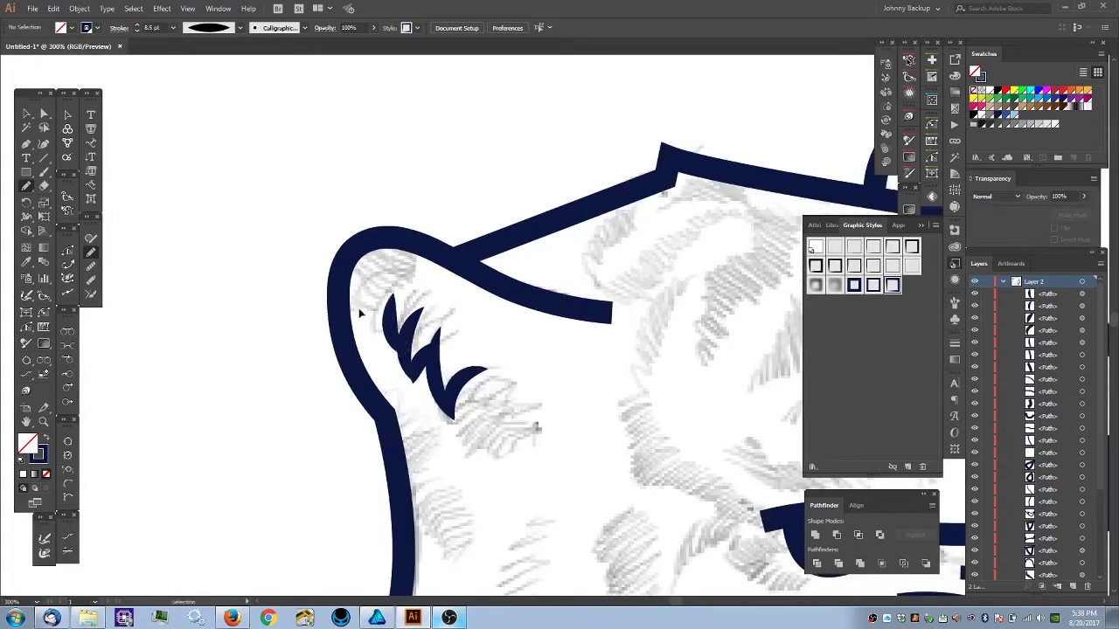
- Align the lower end of the lowest curved fur stroke with the tip of the tall stroke beside it and adjust its curve
{"action": "key", "text": "ctrl+plus"}
{"action": "key", "text": "ctrl+plus"}
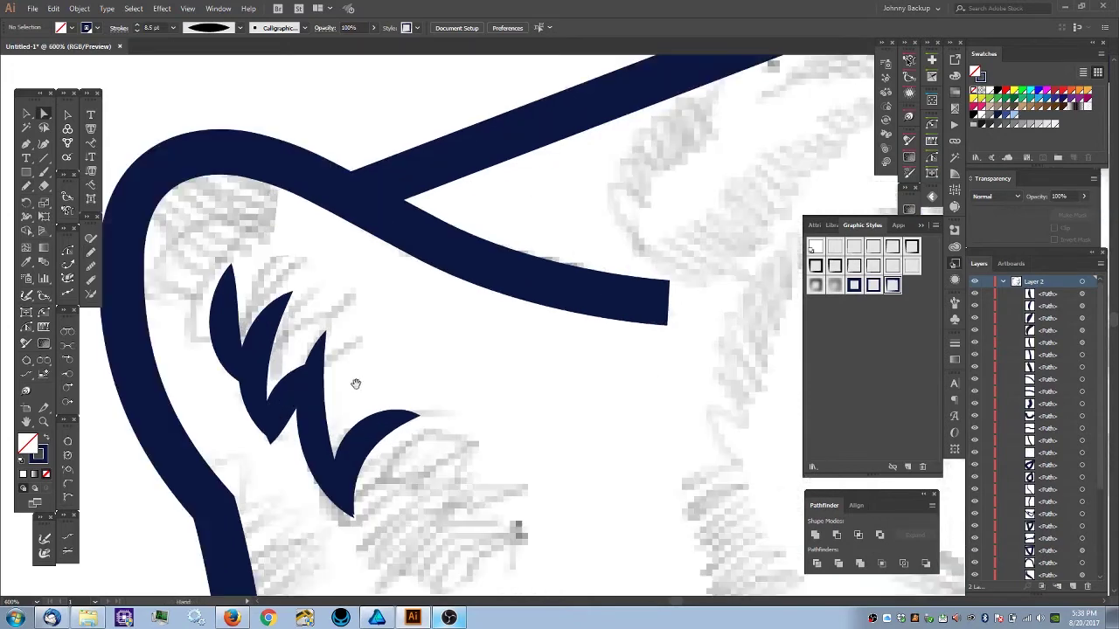
{"action": "left_click_drag", "start_coordinate": [438, 357], "coordinate": [436, 357]}
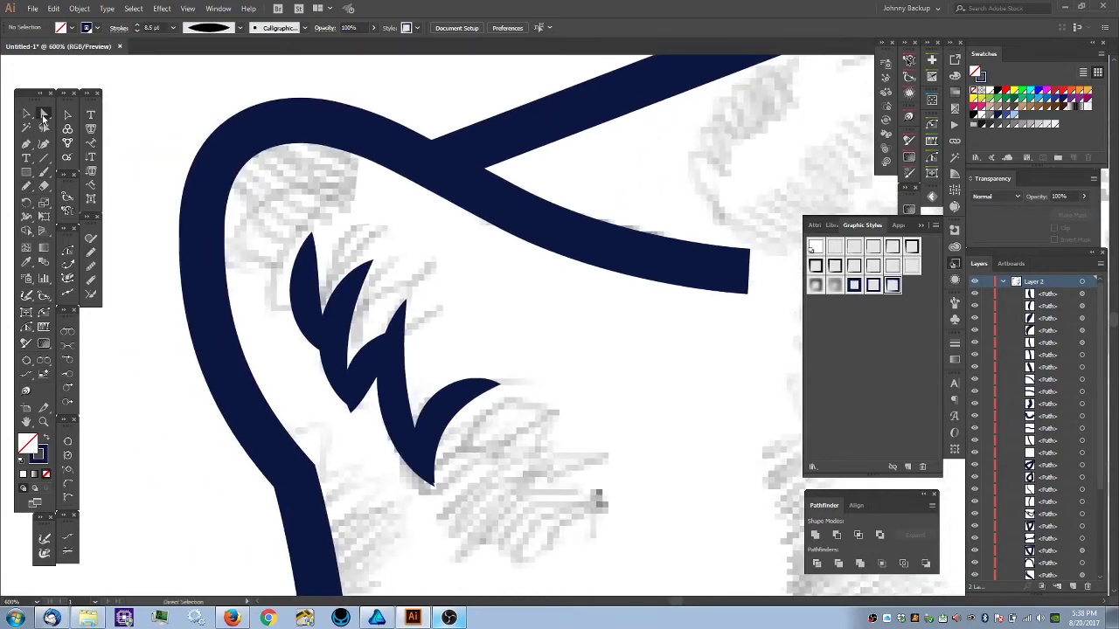
{"action": "left_click", "coordinate": [312, 328]}
{"action": "left_click", "coordinate": [329, 406]}
{"action": "key", "text": "v"}
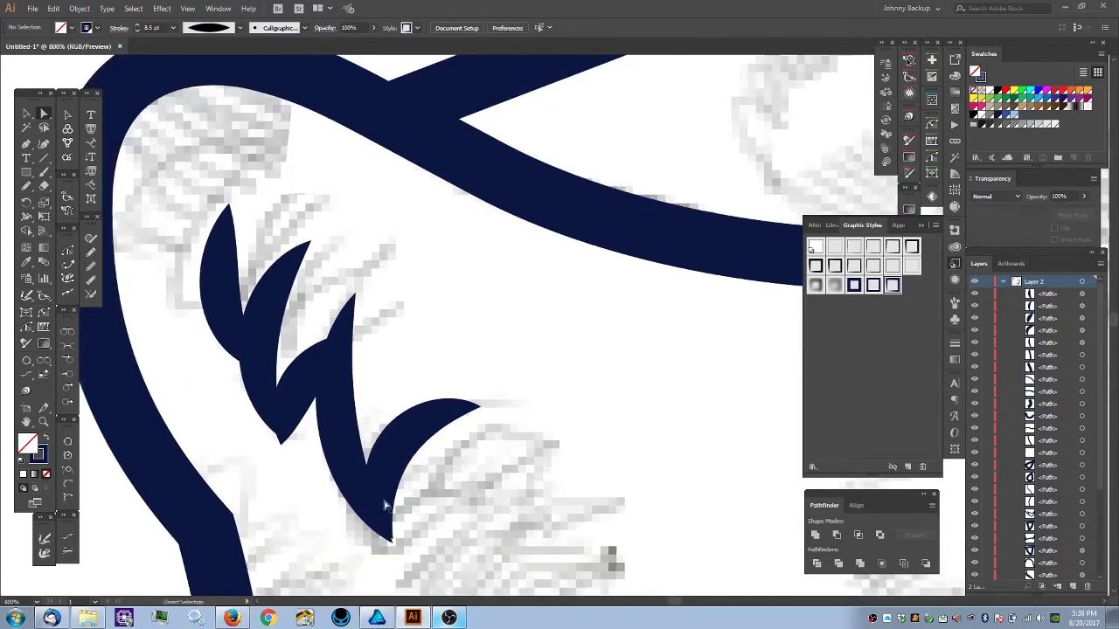
{"action": "scroll", "coordinate": [398, 490], "scroll_direction": "up", "scroll_amount": 4}
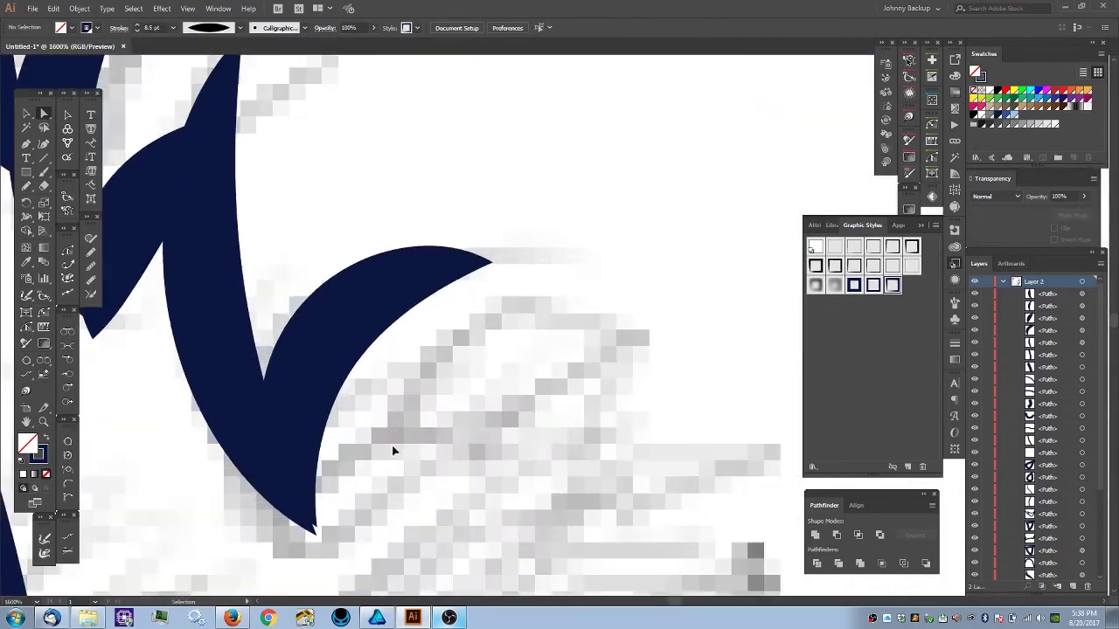
{"action": "left_click_drag", "start_coordinate": [393, 447], "coordinate": [465, 381]}
{"action": "left_click", "coordinate": [388, 461]}
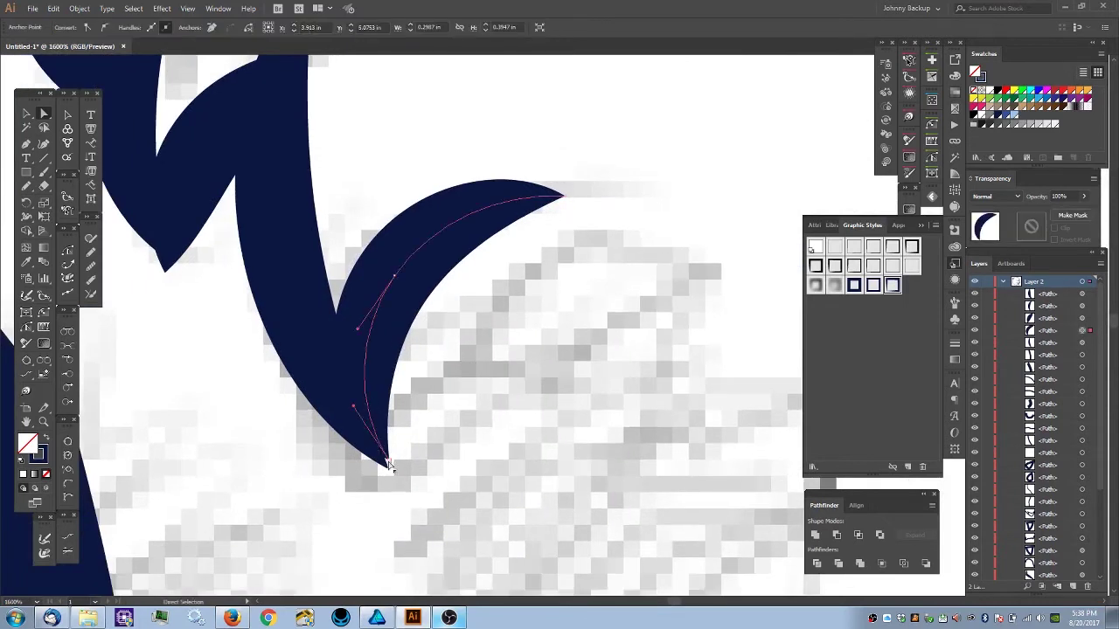
{"action": "left_click_drag", "start_coordinate": [387, 464], "coordinate": [387, 466]}
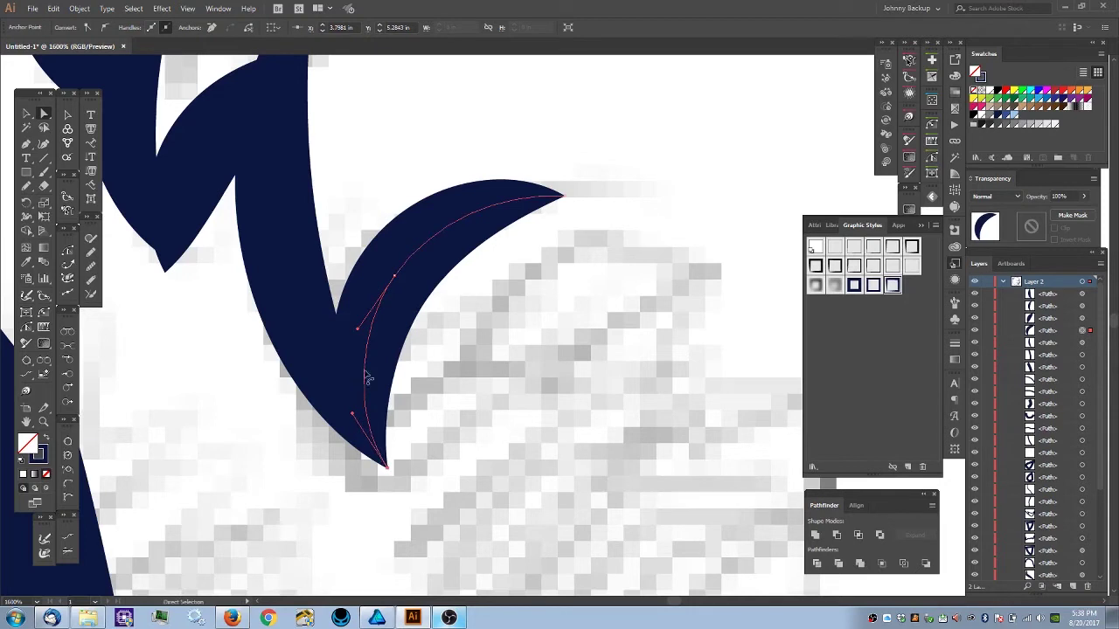
{"action": "key", "text": "ctrl+shift+a"}
- Extend the lower end of the middle crescent fur stroke to meet the bottom tip of the short connecting stroke
{"action": "left_click_drag", "start_coordinate": [225, 337], "coordinate": [463, 494]}
{"action": "left_click", "coordinate": [438, 319]}
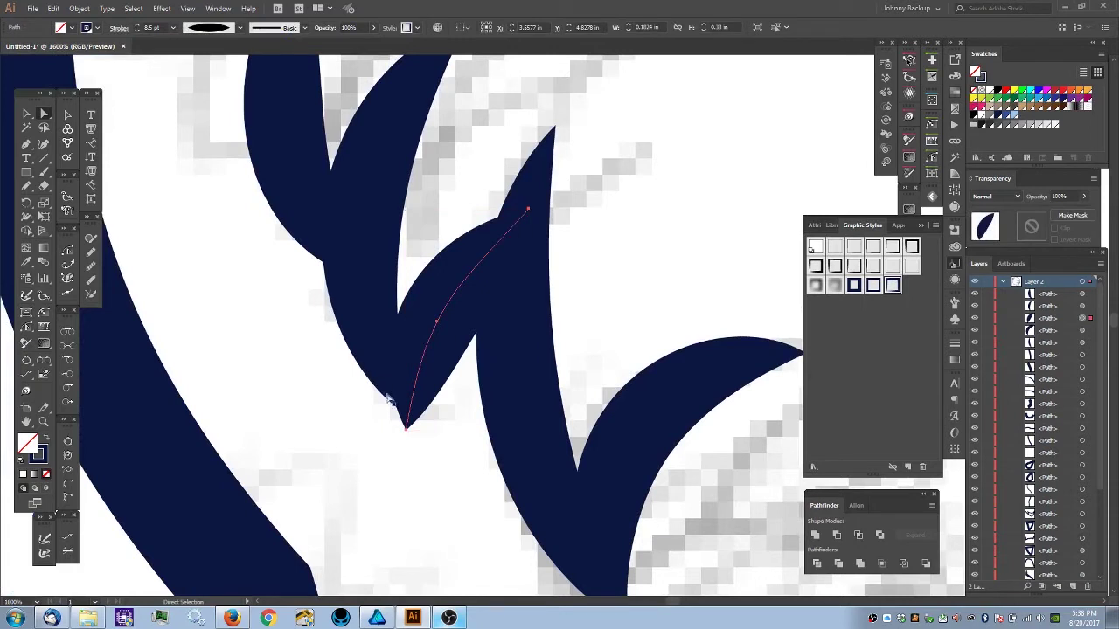
{"action": "left_click", "coordinate": [385, 360]}
{"action": "left_click_drag", "start_coordinate": [407, 415], "coordinate": [394, 436]}
- Set the short connecting fur stroke's weight to 7 pt and move its upper end closer to the tall stroke's top tip
{"action": "left_click", "coordinate": [446, 299]}
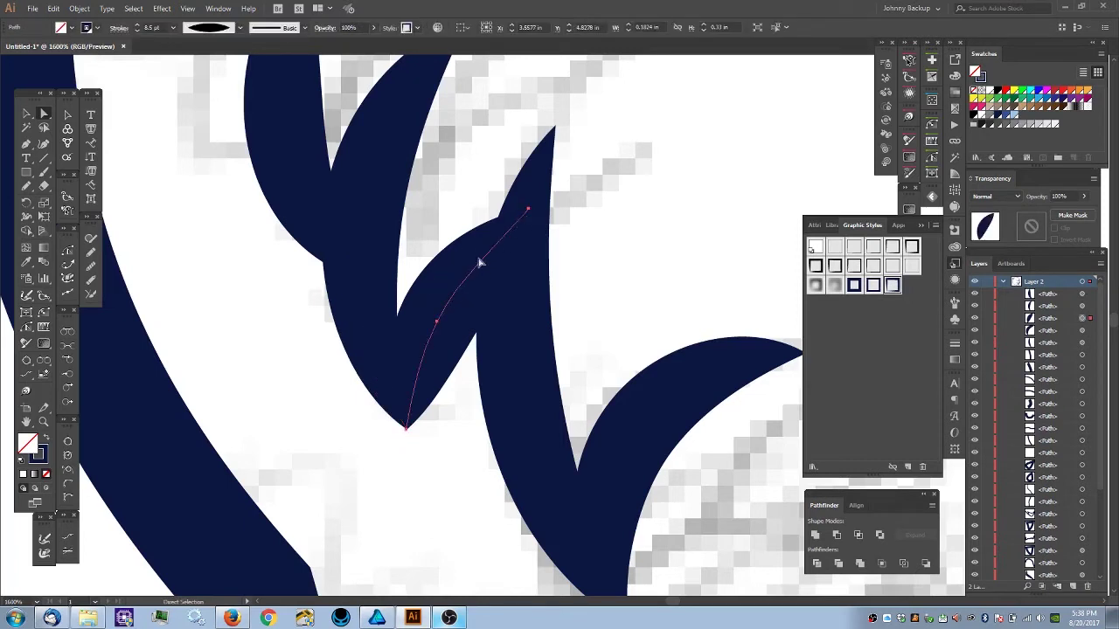
{"action": "left_click", "coordinate": [955, 344]}
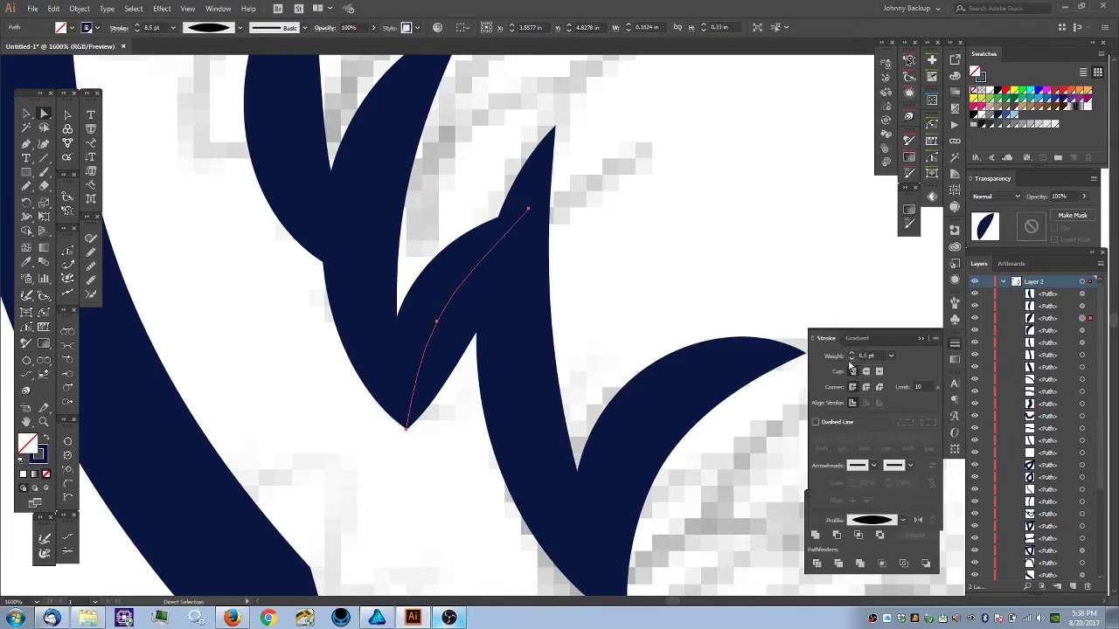
{"action": "left_click", "coordinate": [853, 360]}
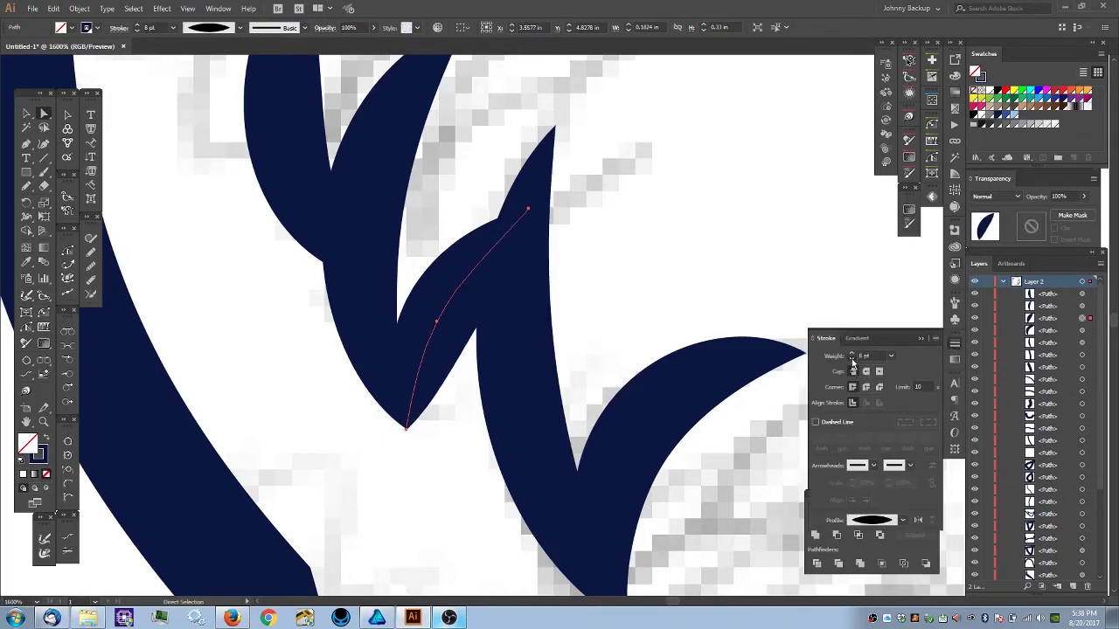
{"action": "left_click", "coordinate": [852, 360]}
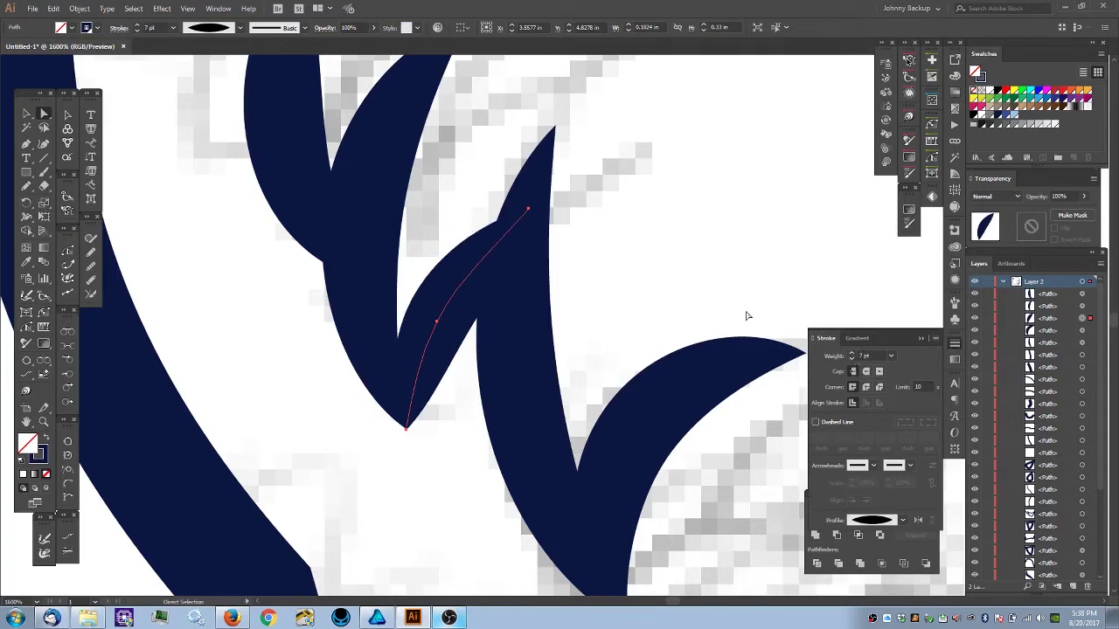
{"action": "left_click", "coordinate": [528, 213]}
{"action": "left_click_drag", "start_coordinate": [529, 212], "coordinate": [541, 165]}
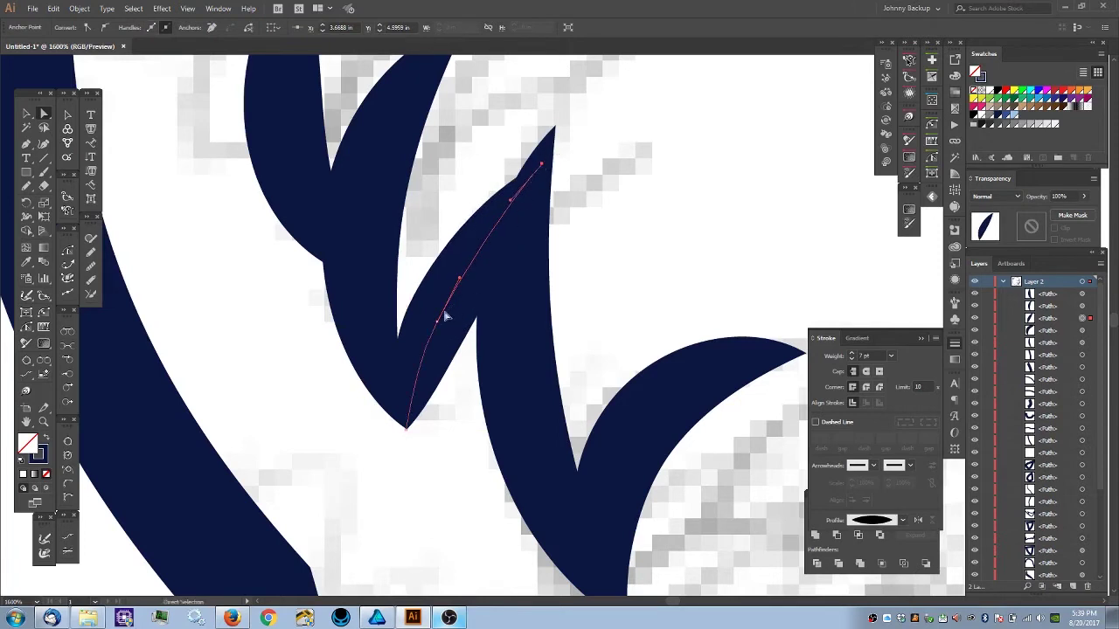
- Adjust the middle anchor's upper handle on the short connecting fur stroke to reshape its curve toward the tip
{"action": "left_click_drag", "start_coordinate": [461, 281], "coordinate": [466, 256]}
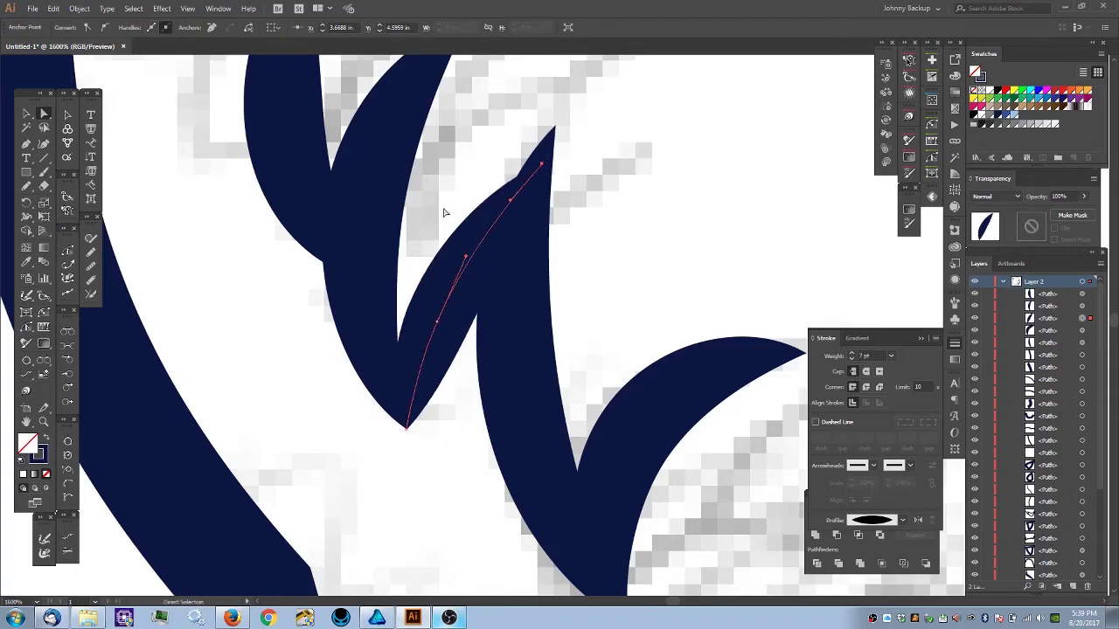
{"action": "key", "text": "ctrl+minus"}
{"action": "key", "text": "ctrl+minus"}
{"action": "key", "text": "ctrl+minus"}
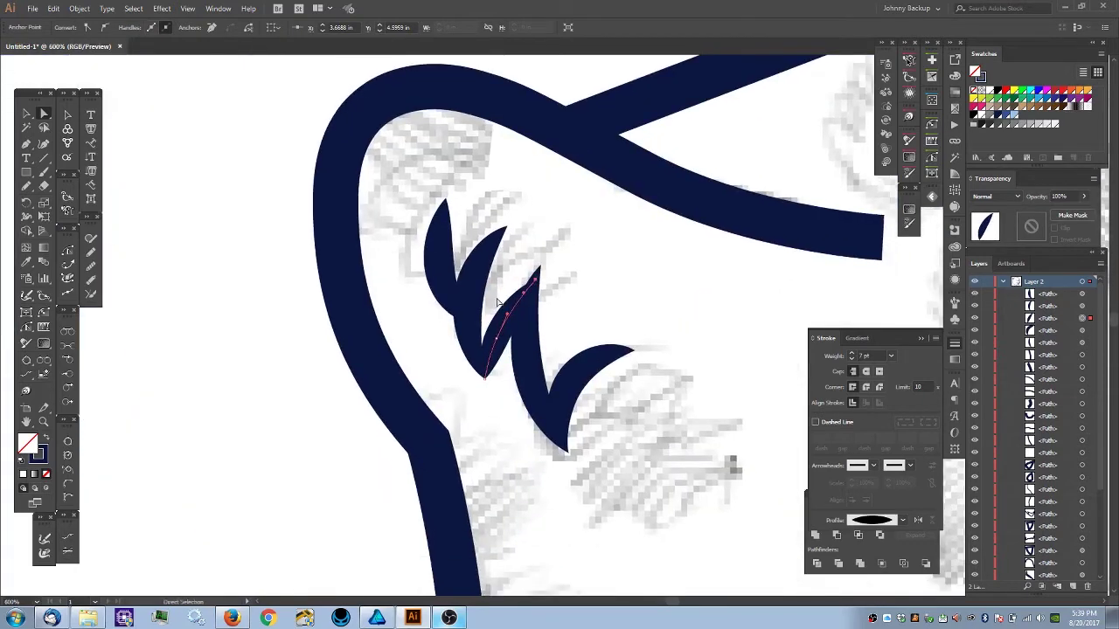
{"action": "key", "text": "ctrl+plus"}
{"action": "key", "text": "ctrl+plus"}
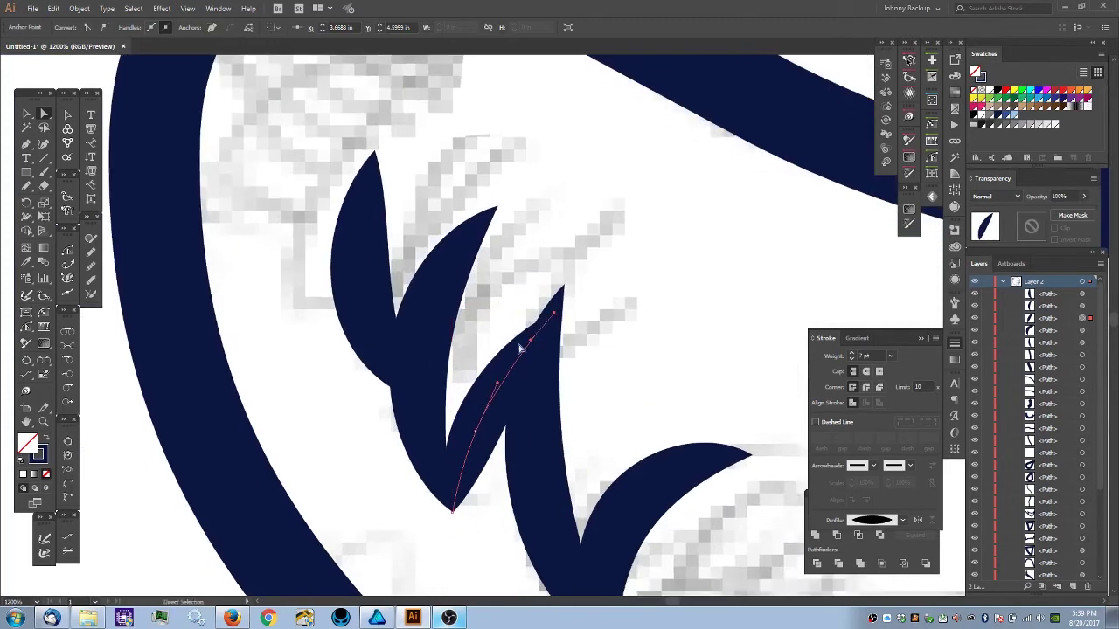
- Raise the top tip of the outermost ear fur stroke slightly and bow its curve outward toward the ear's outer edge
{"action": "left_click_drag", "start_coordinate": [390, 277], "coordinate": [470, 299]}
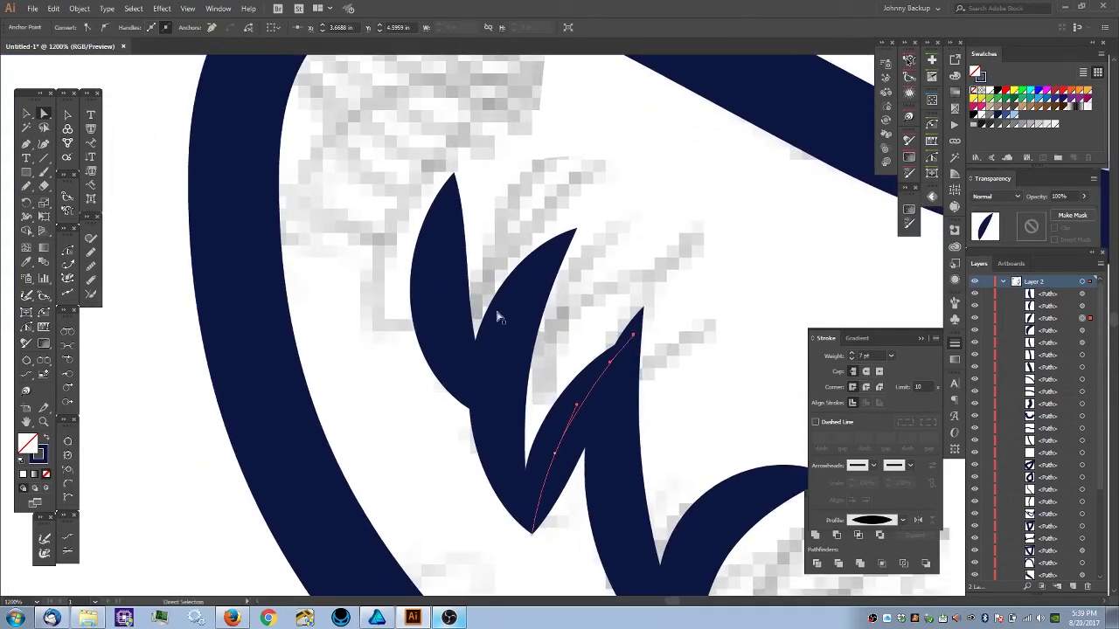
{"action": "left_click", "coordinate": [443, 322]}
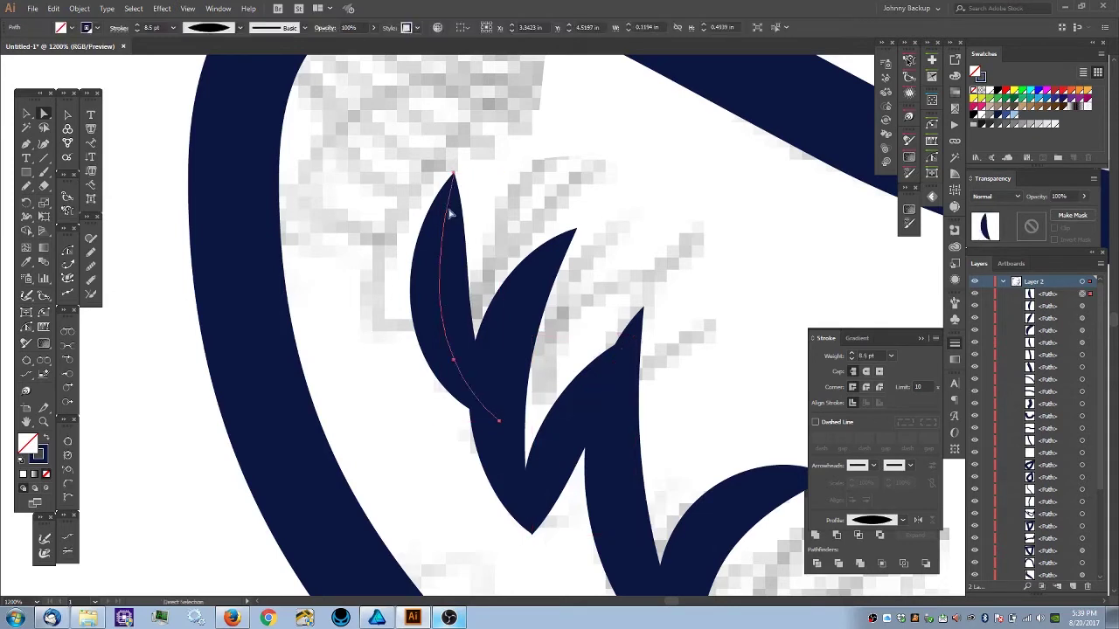
{"action": "left_click", "coordinate": [454, 176]}
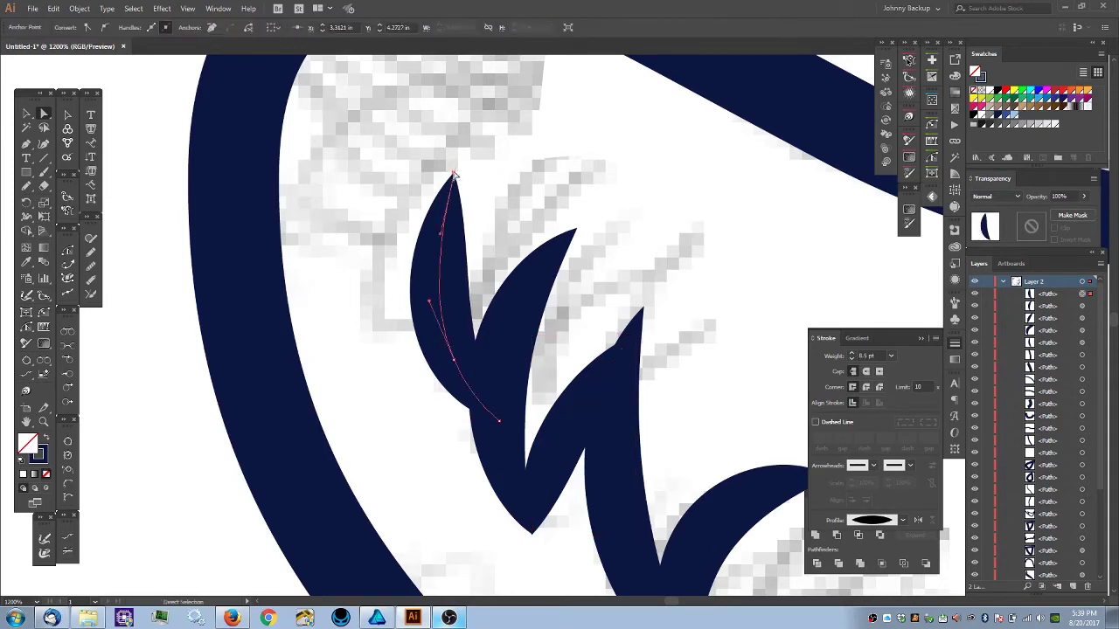
{"action": "left_click", "coordinate": [467, 161]}
{"action": "left_click", "coordinate": [454, 177]}
{"action": "left_click_drag", "start_coordinate": [454, 178], "coordinate": [462, 163]}
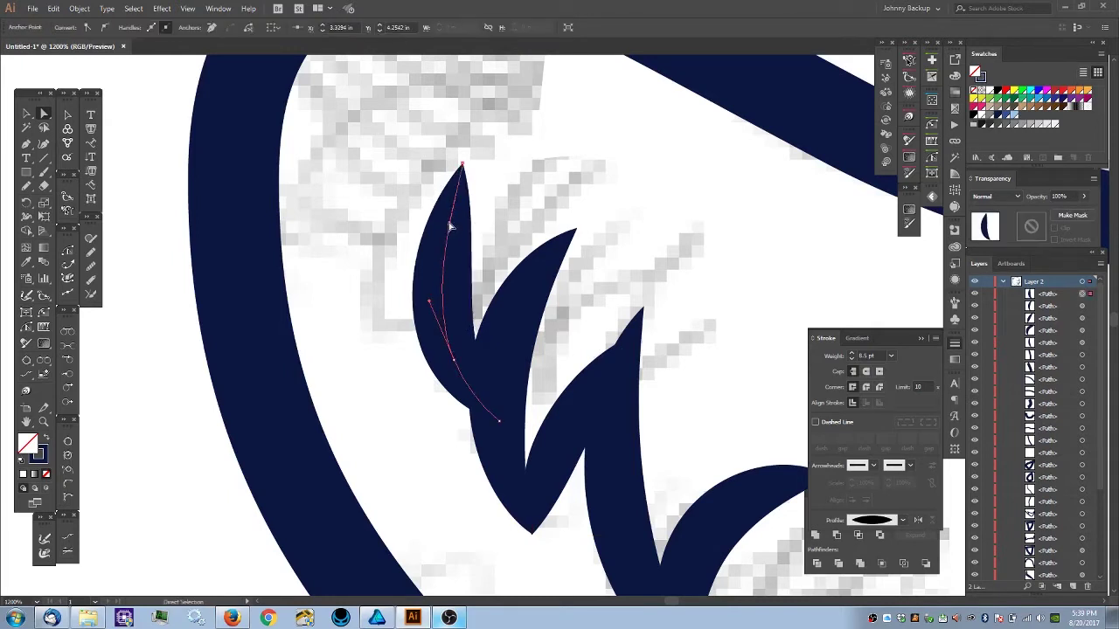
{"action": "left_click_drag", "start_coordinate": [445, 226], "coordinate": [409, 230]}
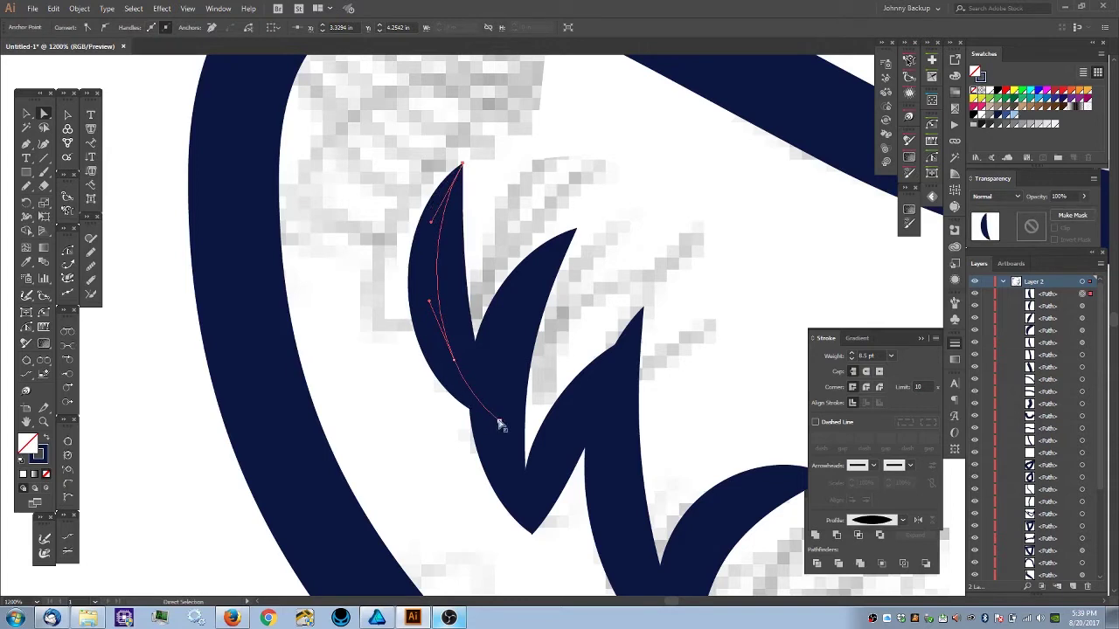
{"action": "left_click", "coordinate": [502, 454]}
{"action": "left_click_drag", "start_coordinate": [466, 382], "coordinate": [441, 363]}
{"action": "key", "text": "ctrl+minus"}
{"action": "key", "text": "ctrl+minus"}
{"action": "key", "text": "ctrl+minus"}
{"action": "key", "text": "ctrl+minus"}
{"action": "key", "text": "ctrl+minus"}
{"action": "key", "text": "ctrl+minus"}
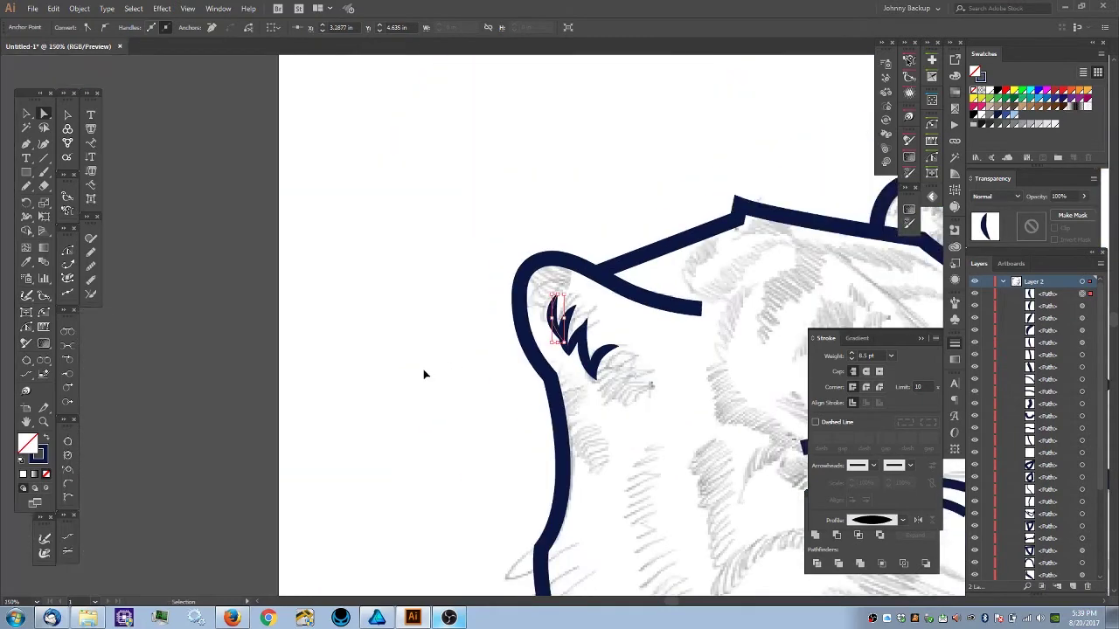
{"action": "left_click", "coordinate": [410, 349]}
- Draw two more tapered pencil strokes at the lower end of the ear's fur edge, one crescent and one curving out from its bottom tip
{"action": "left_click_drag", "start_coordinate": [405, 340], "coordinate": [336, 280]}
{"action": "key", "text": "ctrl+plus"}
{"action": "key", "text": "ctrl+plus"}
{"action": "key", "text": "ctrl+plus"}
{"action": "key", "text": "ctrl+plus"}
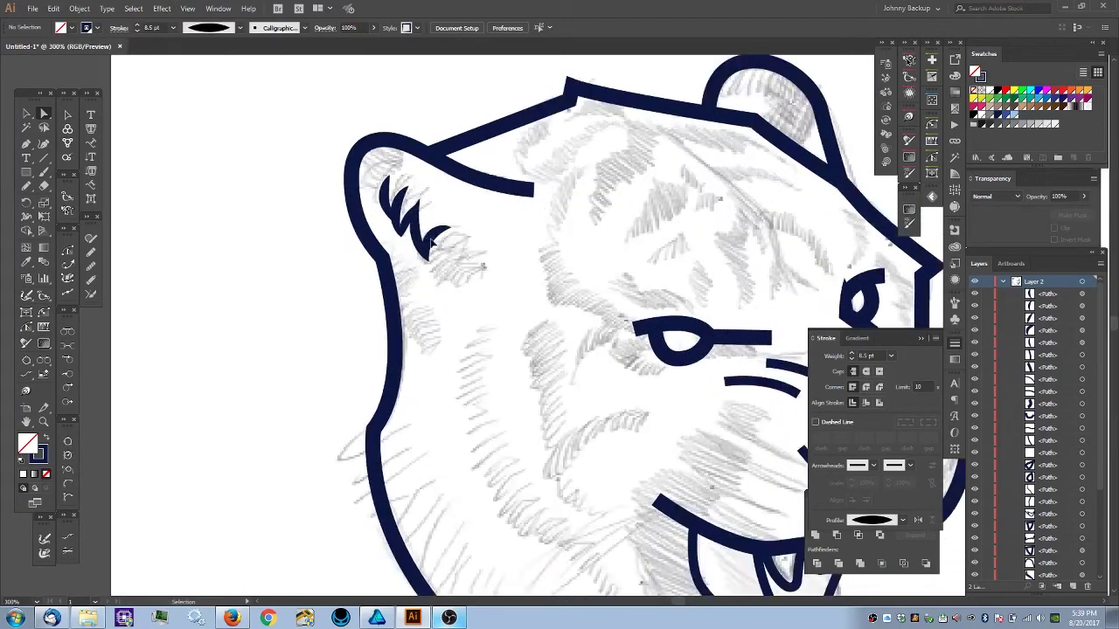
{"action": "left_click_drag", "start_coordinate": [463, 289], "coordinate": [621, 458]}
{"action": "key", "text": "n"}
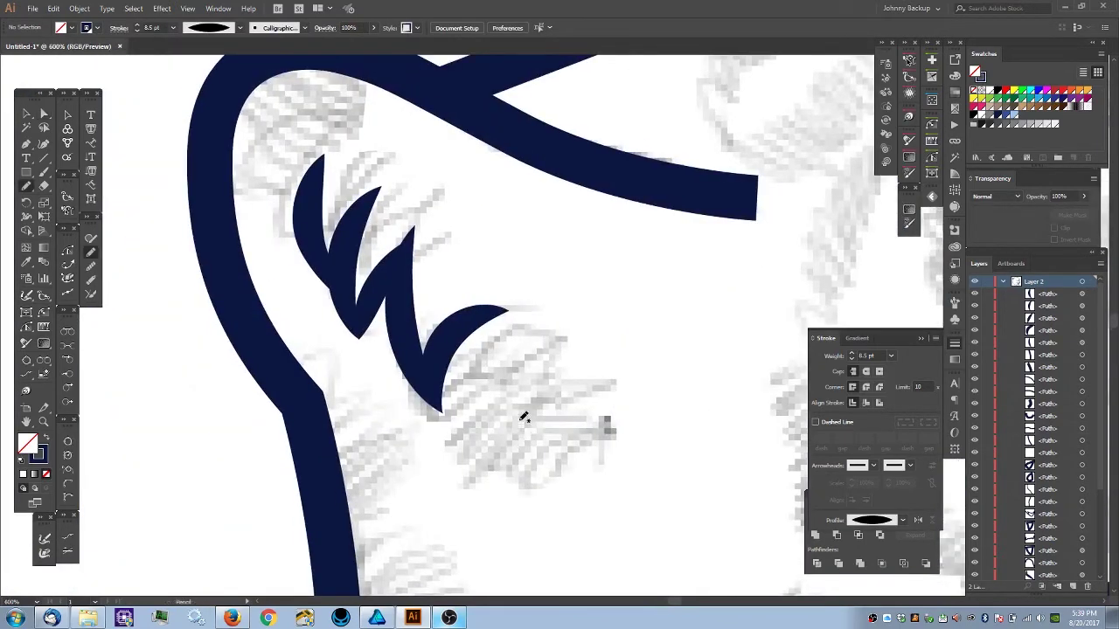
{"action": "left_click", "coordinate": [955, 263]}
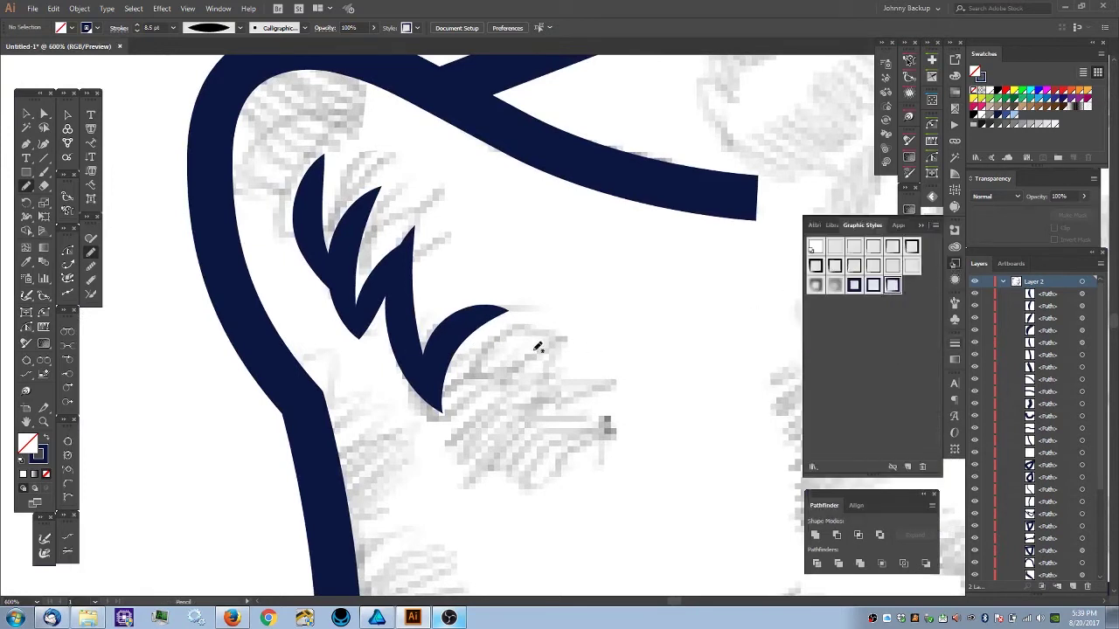
{"action": "mouse_move", "coordinate": [529, 295]}
{"action": "left_mouse_down"}
{"action": "mouse_move", "coordinate": [497, 333]}
{"action": "mouse_move", "coordinate": [493, 367]}
{"action": "mouse_move", "coordinate": [512, 409]}
{"action": "left_mouse_up"}
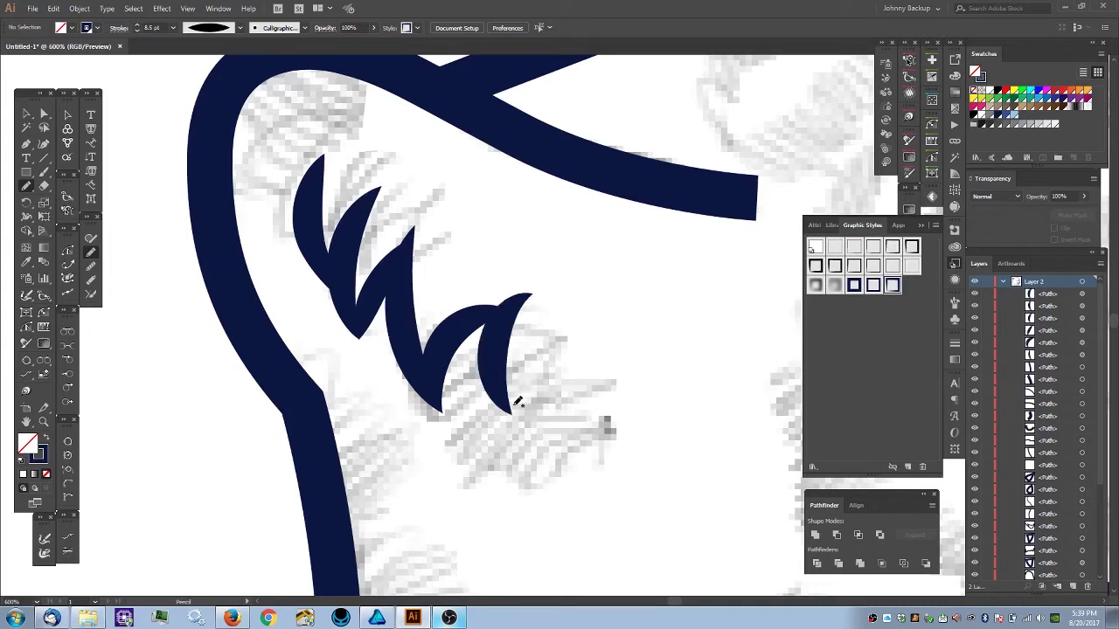
{"action": "mouse_move", "coordinate": [514, 409]}
{"action": "left_mouse_down"}
{"action": "mouse_move", "coordinate": [517, 379]}
{"action": "mouse_move", "coordinate": [590, 352]}
{"action": "left_mouse_up"}
{"action": "scroll", "coordinate": [538, 305], "scroll_direction": "down", "scroll_amount": 5}
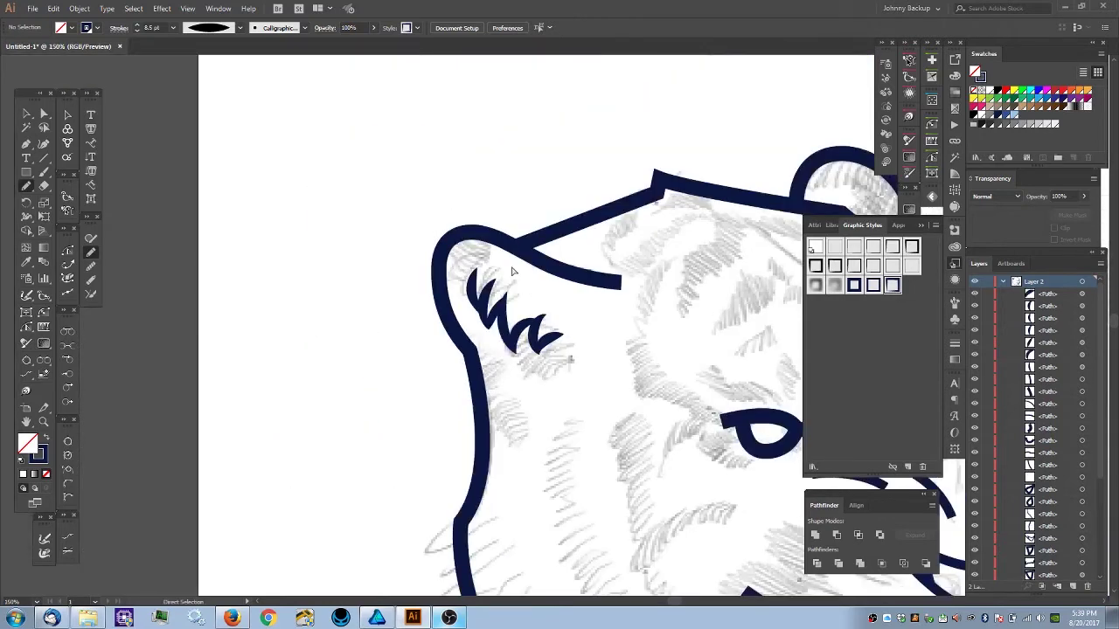
- Try to straighten the lower part of the new crescent fur stroke with its bottom anchor's handle, and undo the change
{"action": "scroll", "coordinate": [539, 334], "scroll_direction": "up", "scroll_amount": 8}
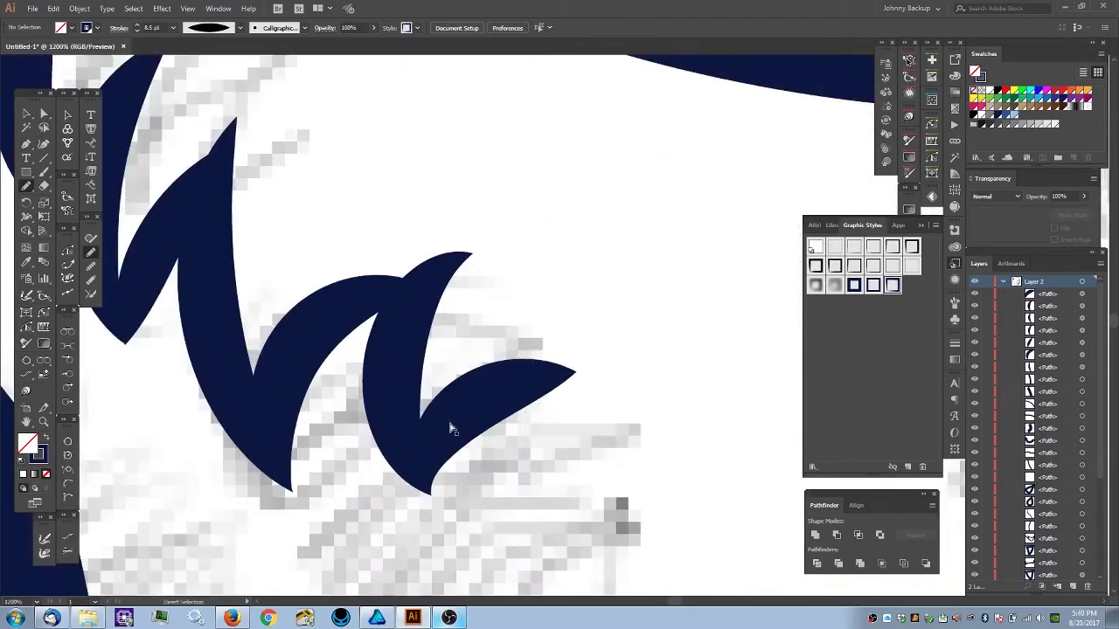
{"action": "left_click", "coordinate": [450, 428], "text": "ctrl"}
{"action": "left_click", "coordinate": [430, 495], "text": "ctrl"}
{"action": "left_click_drag", "start_coordinate": [393, 454], "coordinate": [428, 500]}
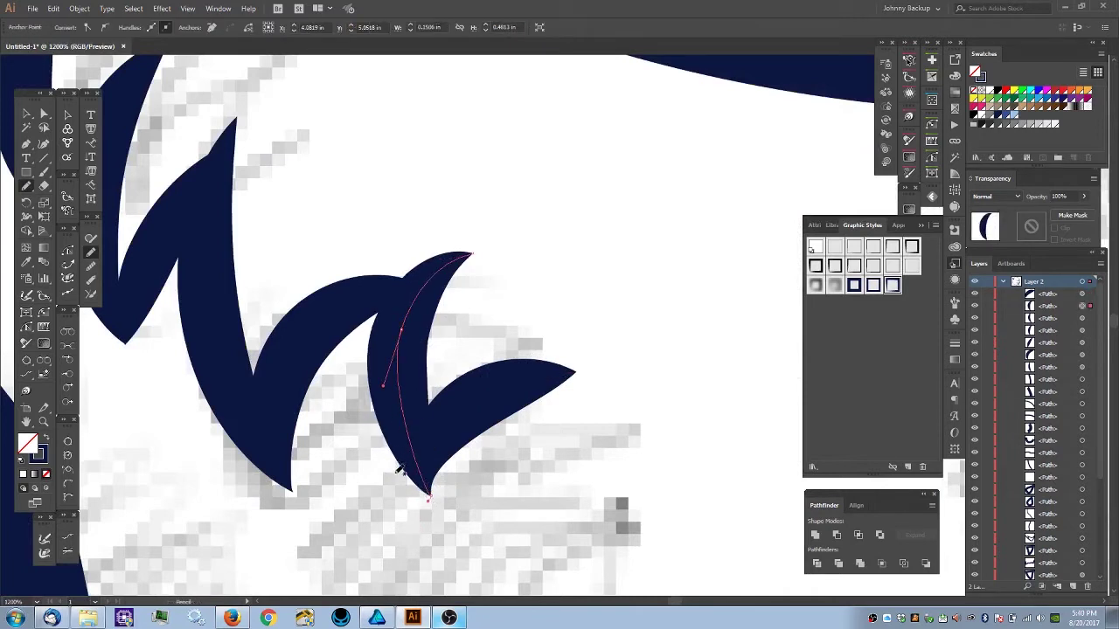
{"action": "key", "text": "ctrl+z"}
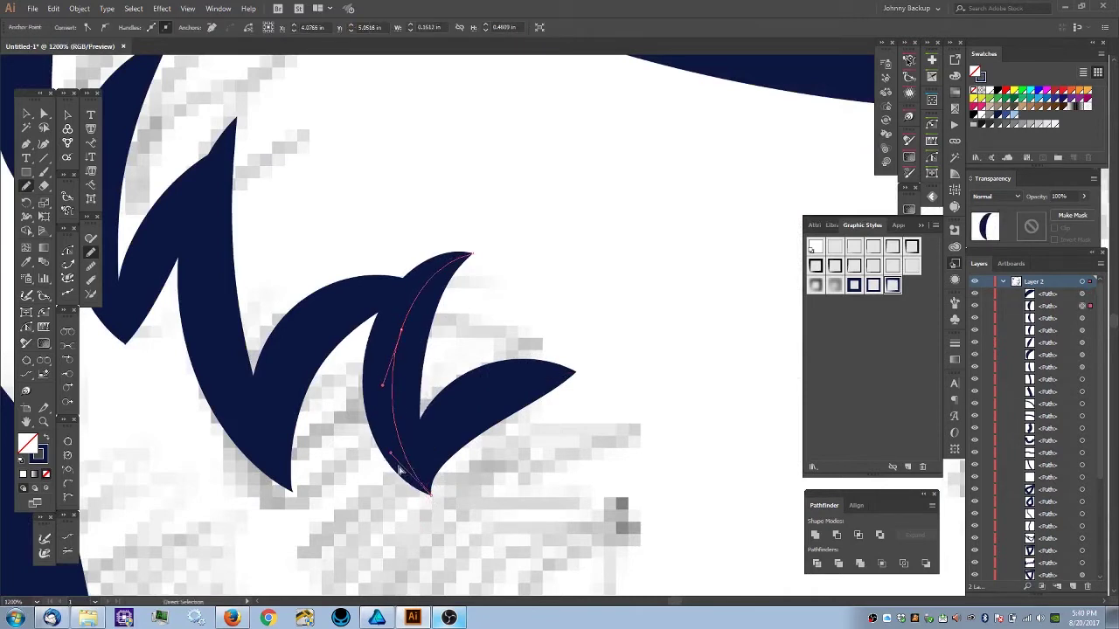
- Move the lower end of the last fur stroke onto the bottom tip of the crescent stroke beside it
{"action": "key", "text": "ctrl+plus"}
{"action": "left_click_drag", "start_coordinate": [400, 483], "coordinate": [288, 499]}
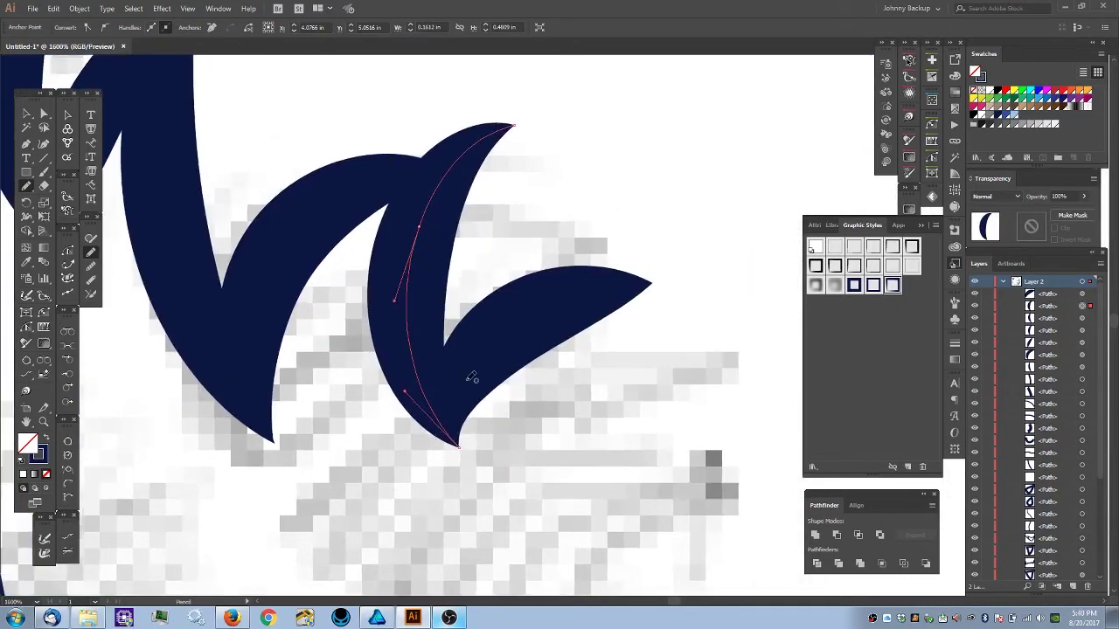
{"action": "left_click", "coordinate": [499, 354]}
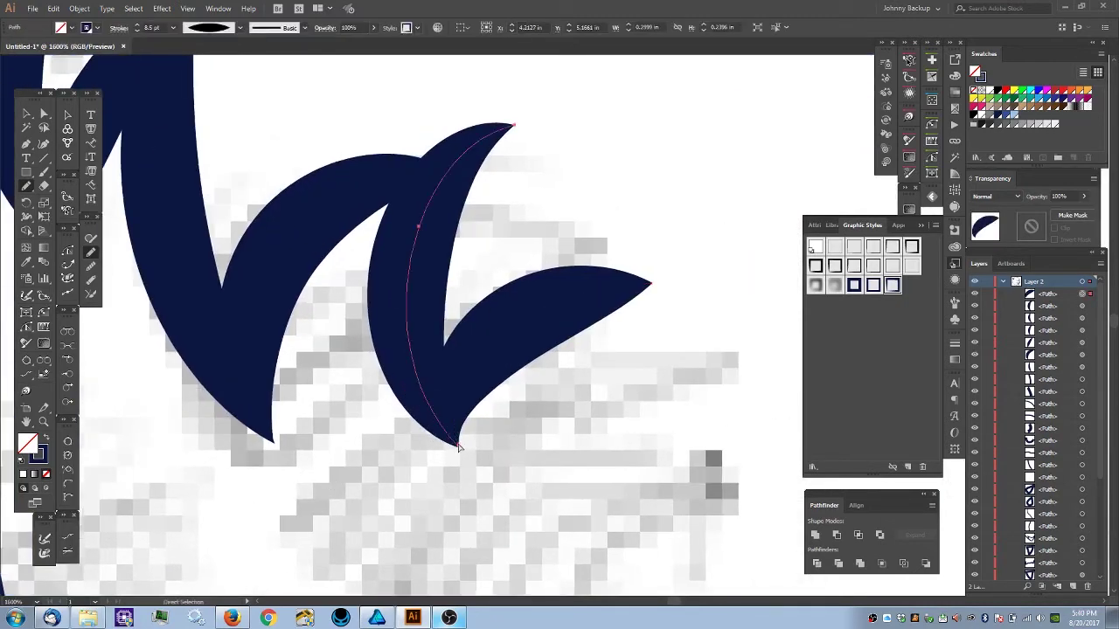
{"action": "left_click", "coordinate": [458, 446]}
{"action": "scroll", "coordinate": [460, 447], "scroll_direction": "up", "scroll_amount": 2}
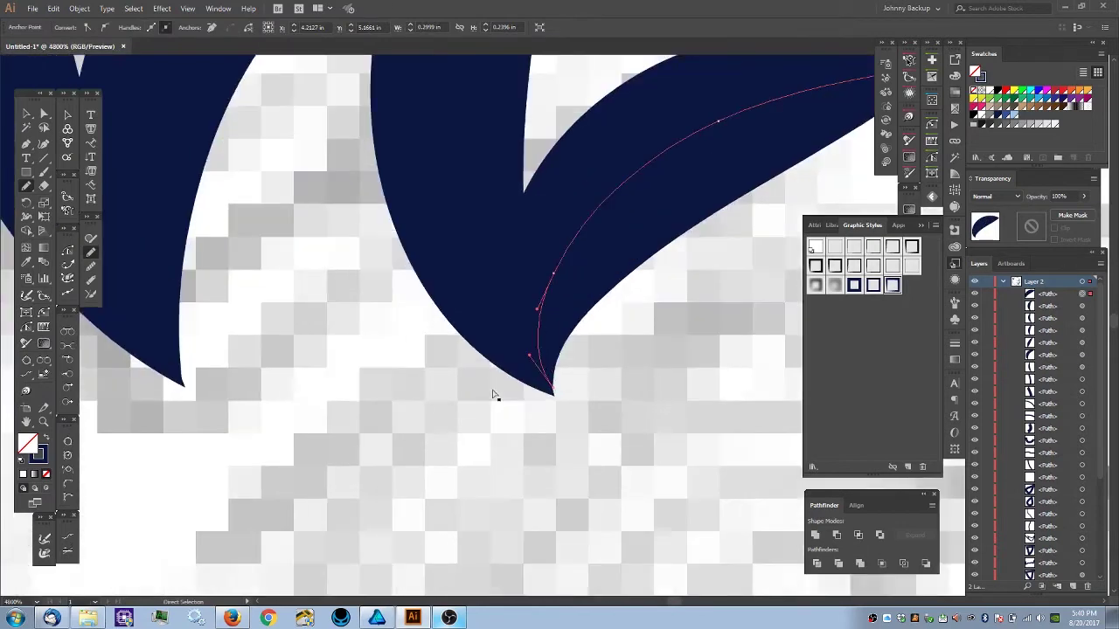
{"action": "scroll", "coordinate": [551, 399], "scroll_direction": "up", "scroll_amount": 1}
{"action": "left_click", "coordinate": [548, 412]}
{"action": "left_click_drag", "start_coordinate": [547, 409], "coordinate": [548, 418]}
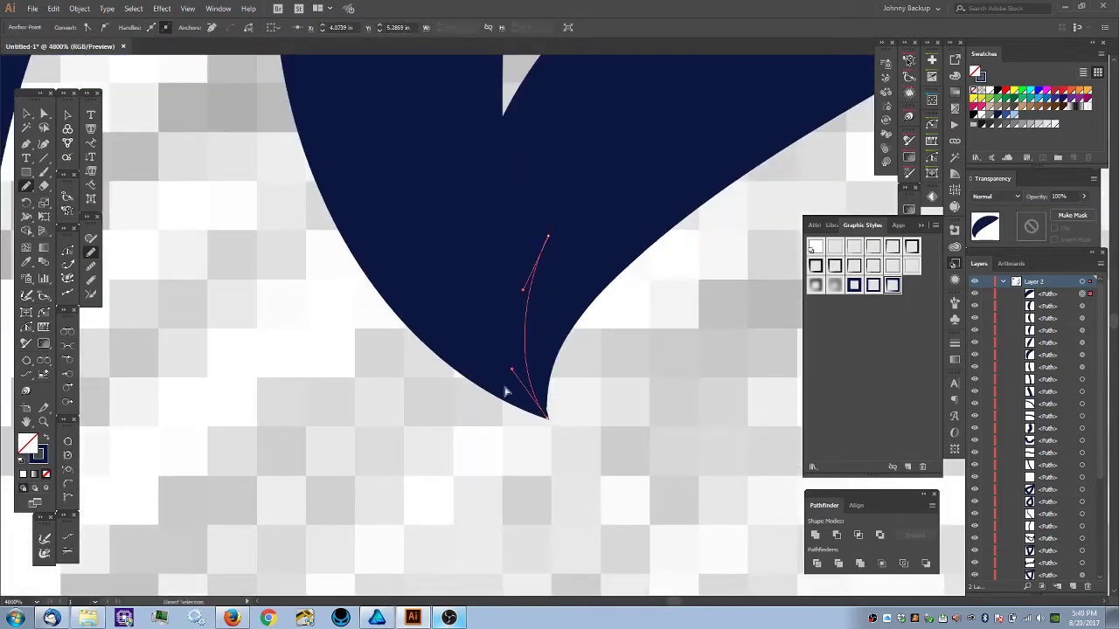
{"action": "scroll", "coordinate": [515, 385], "scroll_direction": "down", "scroll_amount": 4}
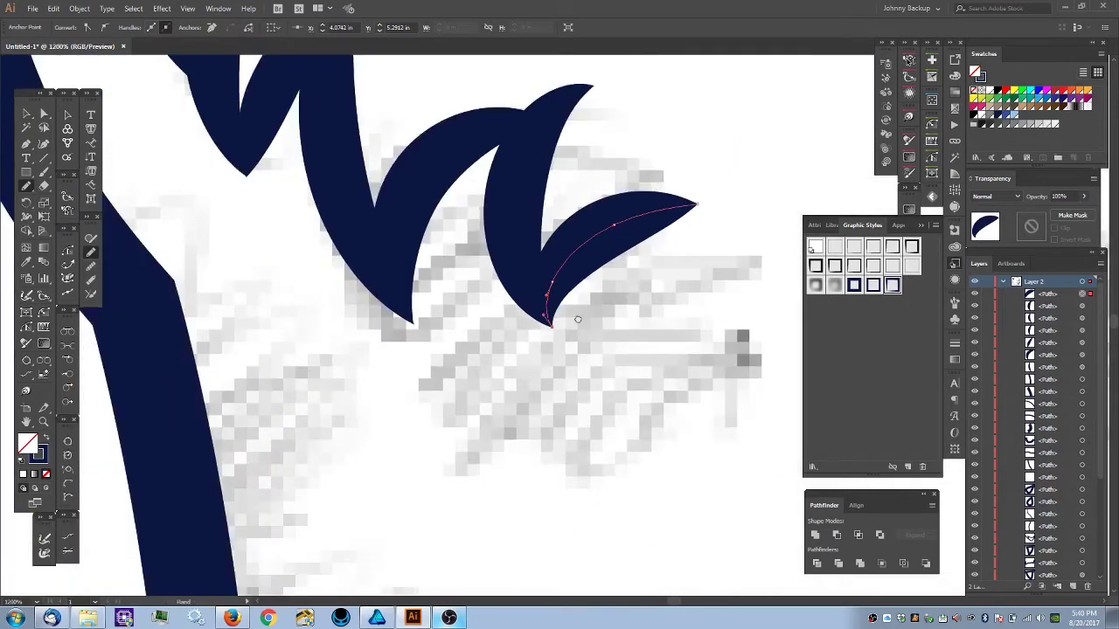
- Shift the middle anchor of the last fur stroke slightly to smooth its curve
{"action": "left_click_drag", "start_coordinate": [580, 312], "coordinate": [489, 439]}
{"action": "key", "text": "ctrl+plus"}
{"action": "left_click_drag", "start_coordinate": [583, 333], "coordinate": [463, 473]}
{"action": "left_click", "coordinate": [516, 328], "text": "ctrl"}
{"action": "left_click_drag", "start_coordinate": [515, 327], "coordinate": [521, 322]}
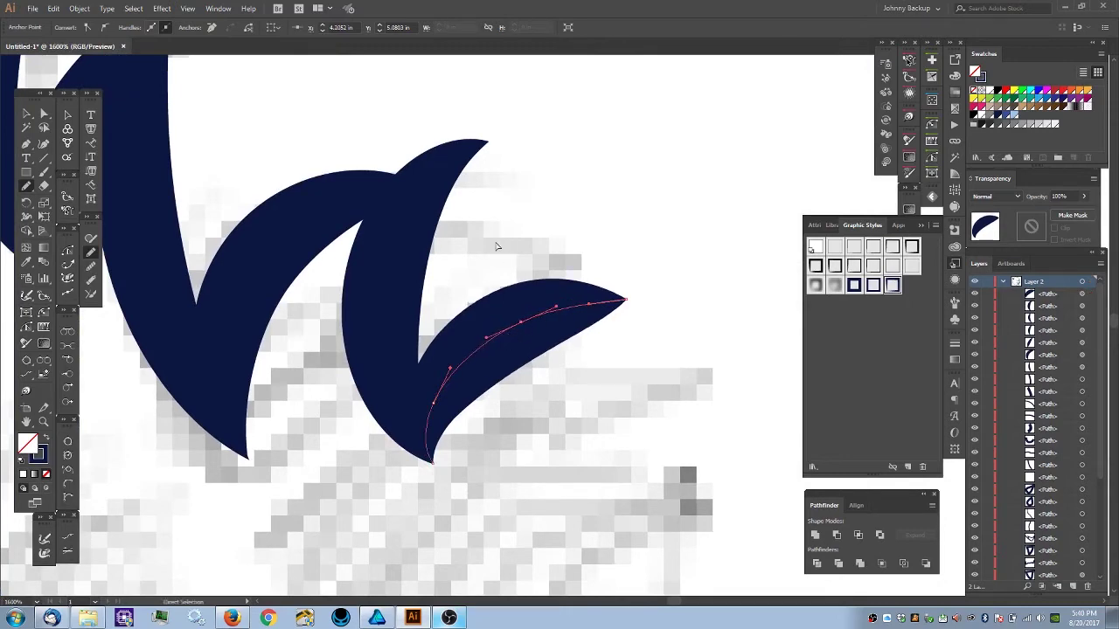
{"action": "scroll", "coordinate": [497, 265], "scroll_direction": "down", "scroll_amount": 6}
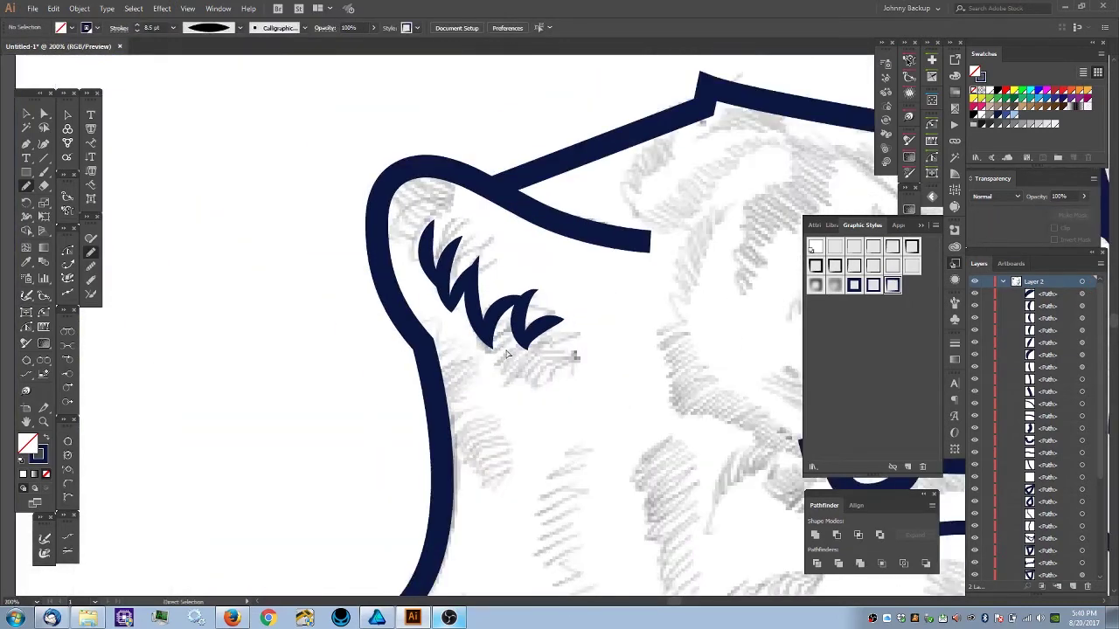
- Choose the Width tool and lock the near eye's lower lid path so that only the upper lid line responds
{"action": "key", "text": "ctrl+minus"}
{"action": "left_click_drag", "start_coordinate": [595, 387], "coordinate": [381, 253]}
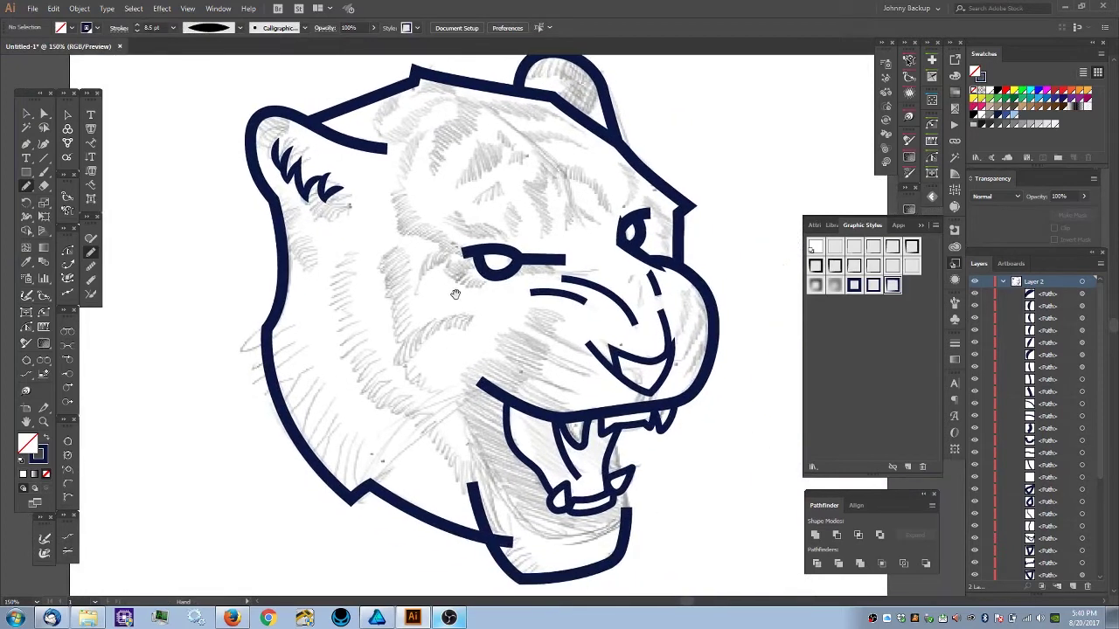
{"action": "left_click_drag", "start_coordinate": [455, 294], "coordinate": [441, 286]}
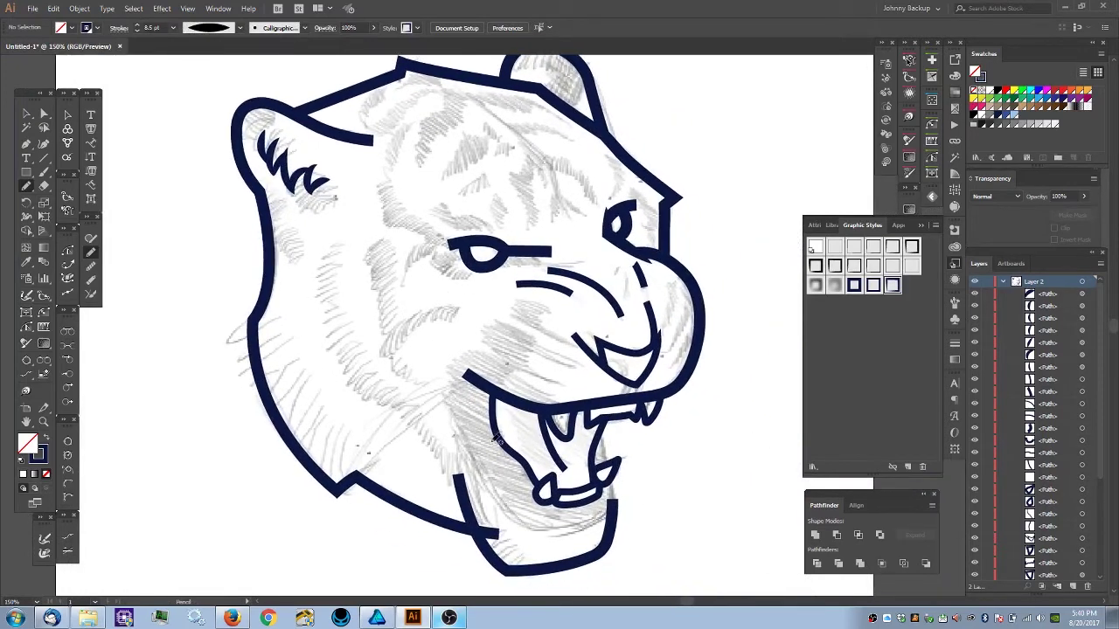
{"action": "mouse_move", "coordinate": [463, 354]}
{"action": "left_mouse_down"}
{"action": "mouse_move", "coordinate": [436, 369]}
{"action": "mouse_move", "coordinate": [445, 360]}
{"action": "mouse_move", "coordinate": [465, 379]}
{"action": "left_mouse_up"}
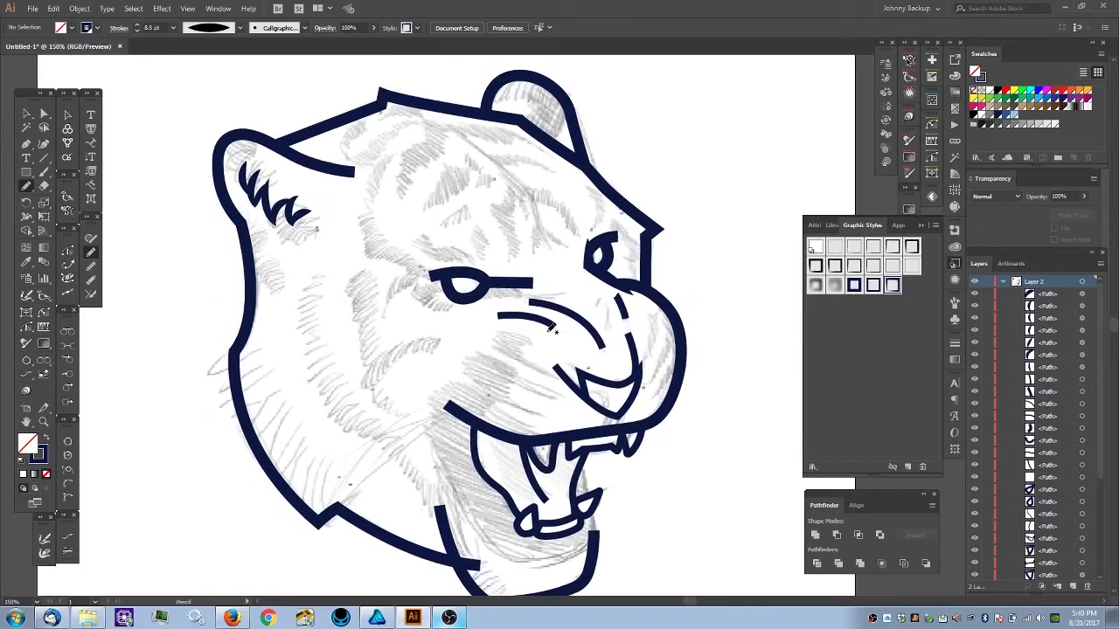
{"action": "key", "text": "ctrl+plus"}
{"action": "key", "text": "ctrl+plus"}
{"action": "left_click_drag", "start_coordinate": [465, 330], "coordinate": [541, 449]}
{"action": "left_click", "coordinate": [509, 371]}
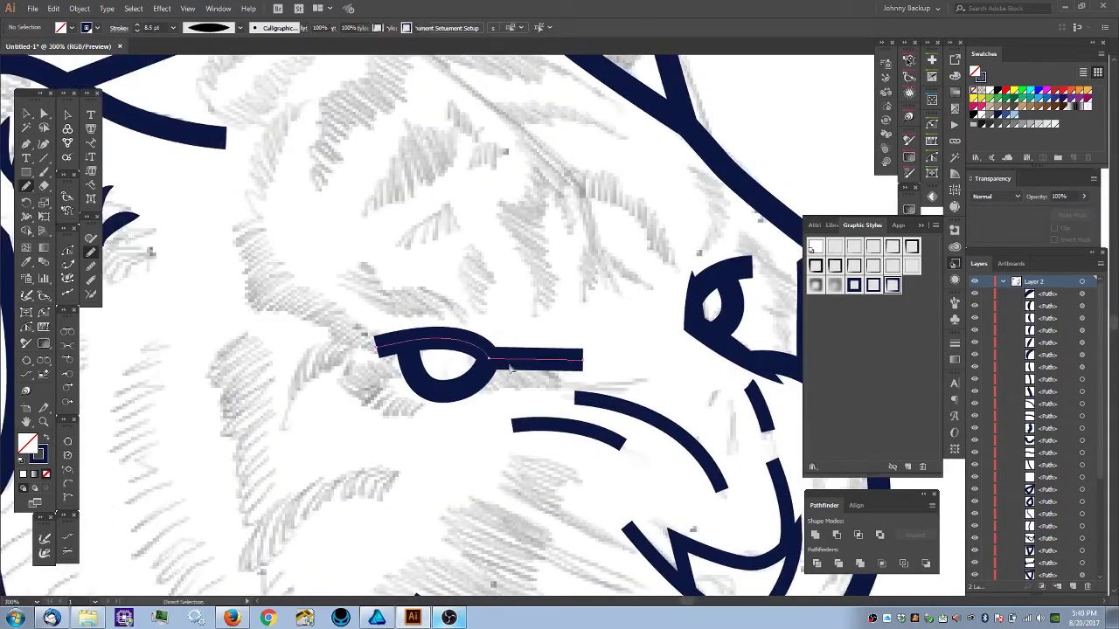
{"action": "key", "text": "shift+w"}
{"action": "key", "text": "ctrl+plus"}
{"action": "key", "text": "ctrl+plus"}
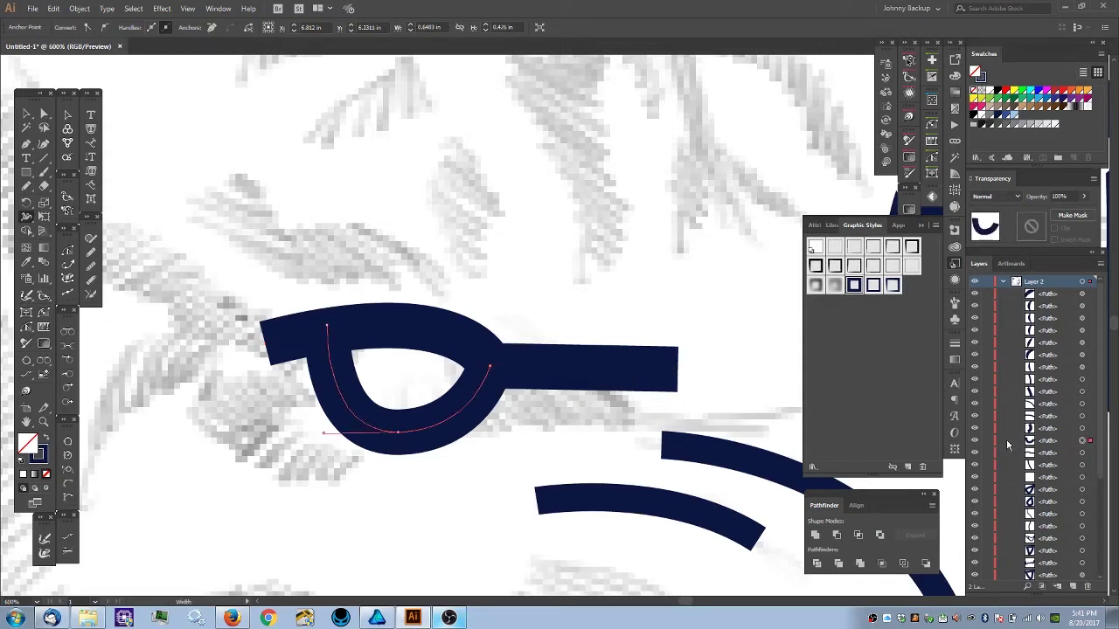
{"action": "left_click", "coordinate": [988, 443]}
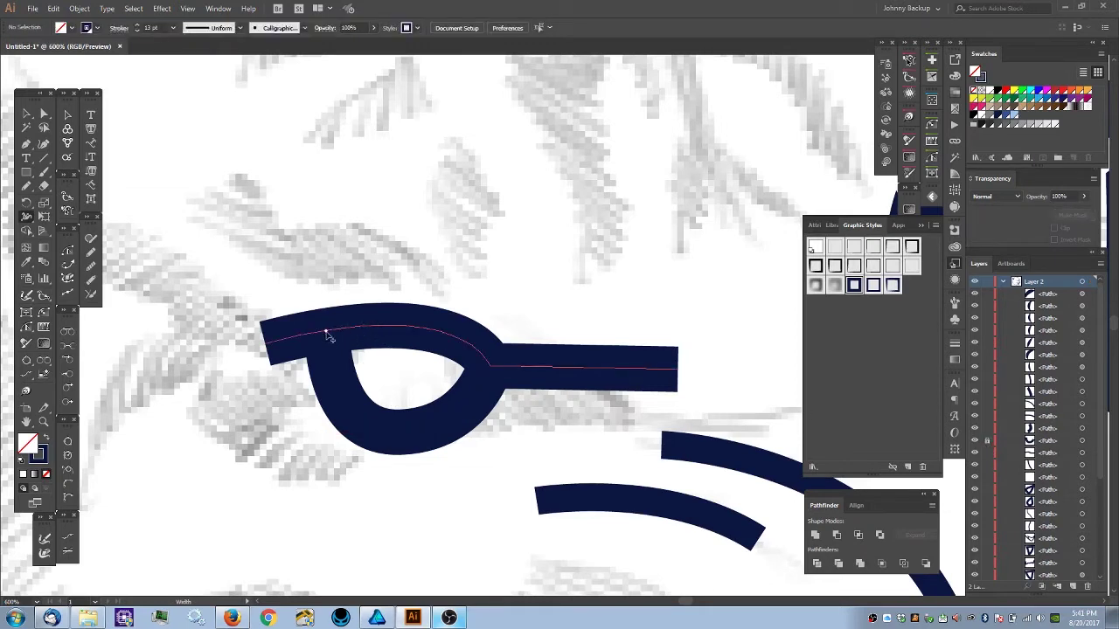
- Add a width point on the near eye's upper lid line above its outer corner and taper the outer end to a point
{"action": "left_click_drag", "start_coordinate": [324, 331], "coordinate": [328, 348]}
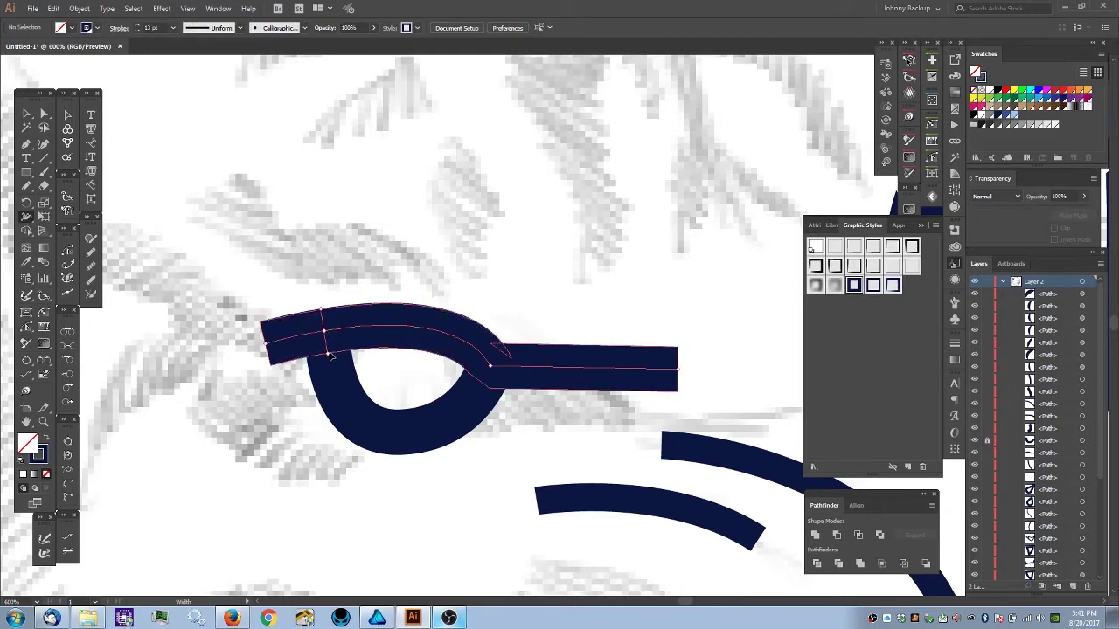
{"action": "mouse_move", "coordinate": [261, 323]}
{"action": "left_mouse_down"}
{"action": "mouse_move", "coordinate": [267, 354]}
{"action": "mouse_move", "coordinate": [239, 370]}
{"action": "left_mouse_up"}
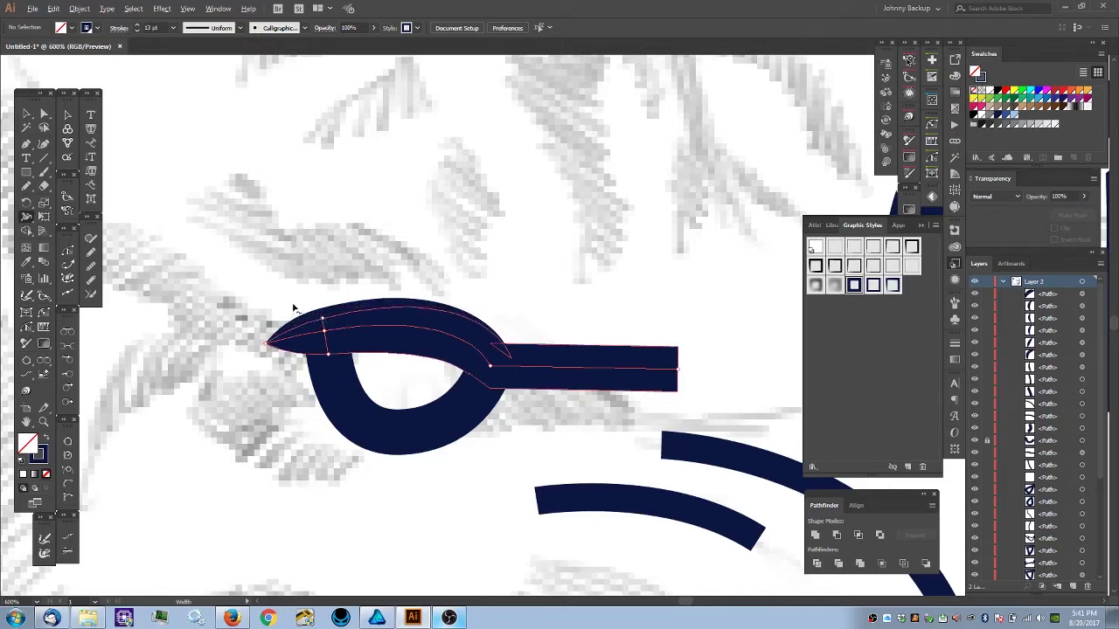
{"action": "left_click_drag", "start_coordinate": [298, 319], "coordinate": [300, 315]}
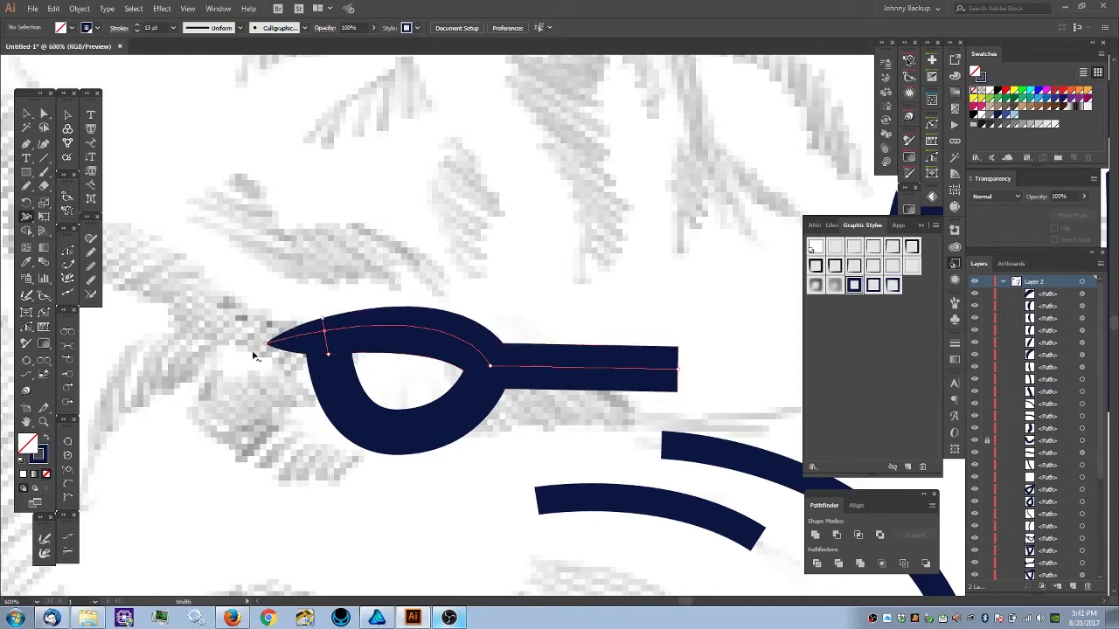
- Extend the pointed outer end of the near eye's upper lid line farther out and slightly down along the sketch
{"action": "key", "text": "a"}
{"action": "key", "text": "ctrl+minus"}
{"action": "left_click", "coordinate": [306, 360]}
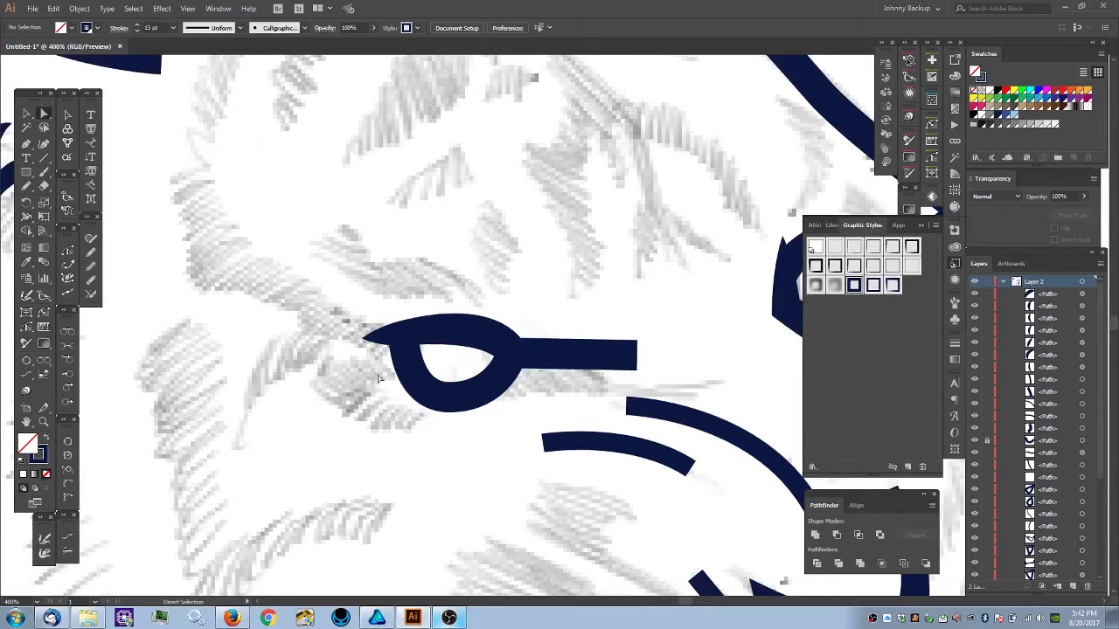
{"action": "left_click", "coordinate": [364, 342]}
{"action": "left_click_drag", "start_coordinate": [364, 339], "coordinate": [344, 346]}
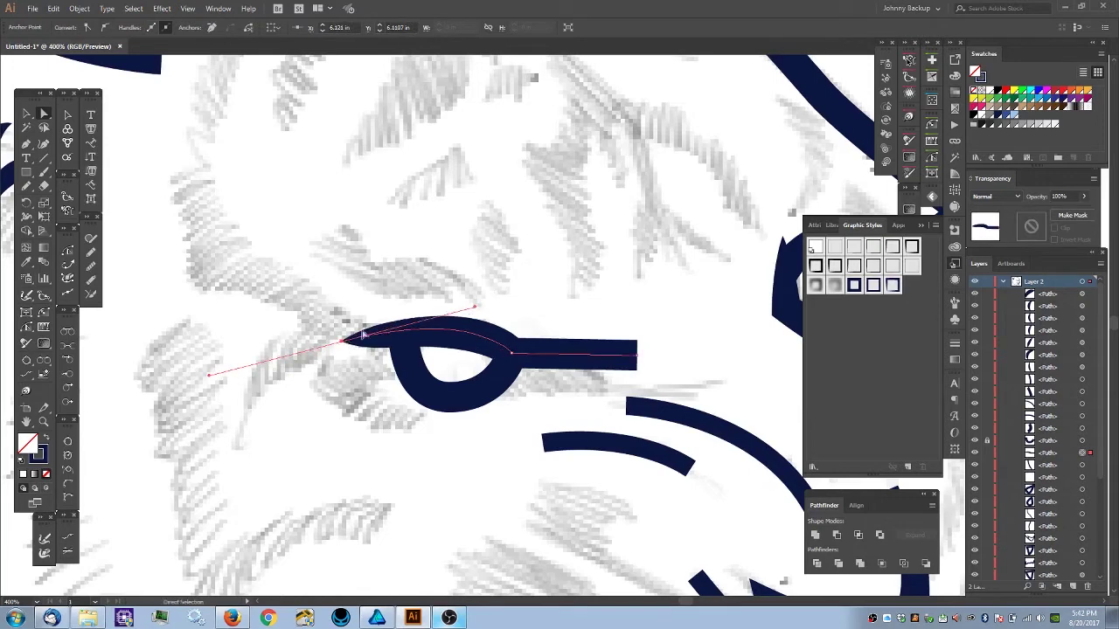
- Adjust the curve handle at the pointed outer end of the near eye's upper lid line, then deselect it
{"action": "left_click_drag", "start_coordinate": [475, 307], "coordinate": [484, 301]}
{"action": "key", "text": "ctrl+minus"}
{"action": "key", "text": "ctrl+minus"}
{"action": "key", "text": "ctrl+minus"}
{"action": "left_click", "coordinate": [489, 345]}
{"action": "left_click_drag", "start_coordinate": [490, 345], "coordinate": [549, 367]}
{"action": "key", "text": "ctrl+plus"}
{"action": "key", "text": "ctrl+plus"}
{"action": "key", "text": "ctrl+plus"}
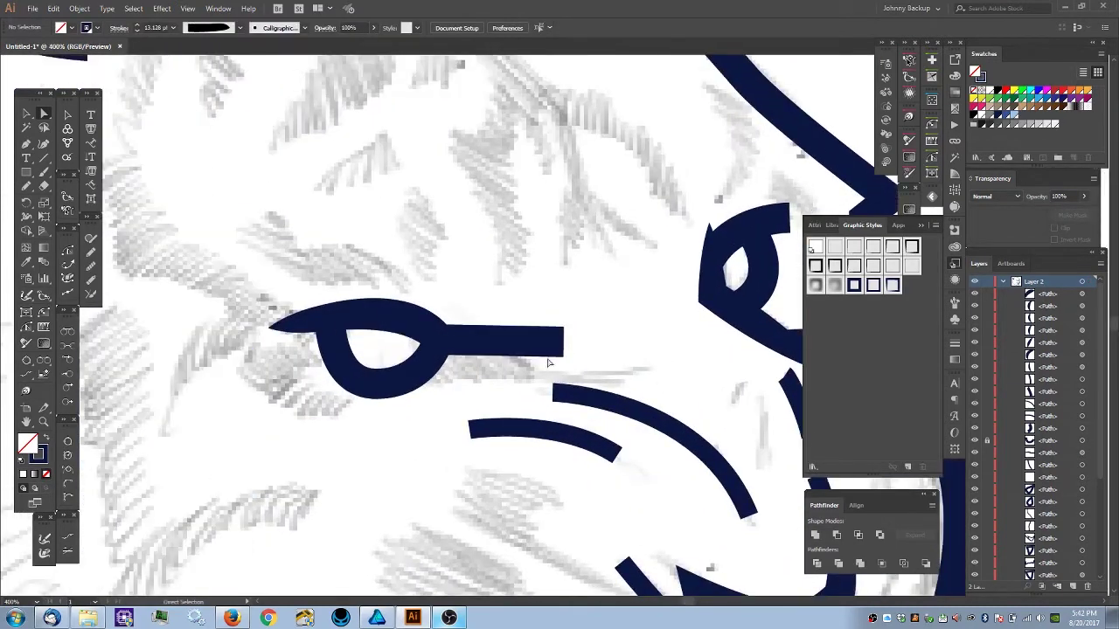
- Add a width point on the straight inner extension of the near eye's upper lid line and taper its inner end to a point
{"action": "key", "text": "a"}
{"action": "left_click", "coordinate": [515, 352]}
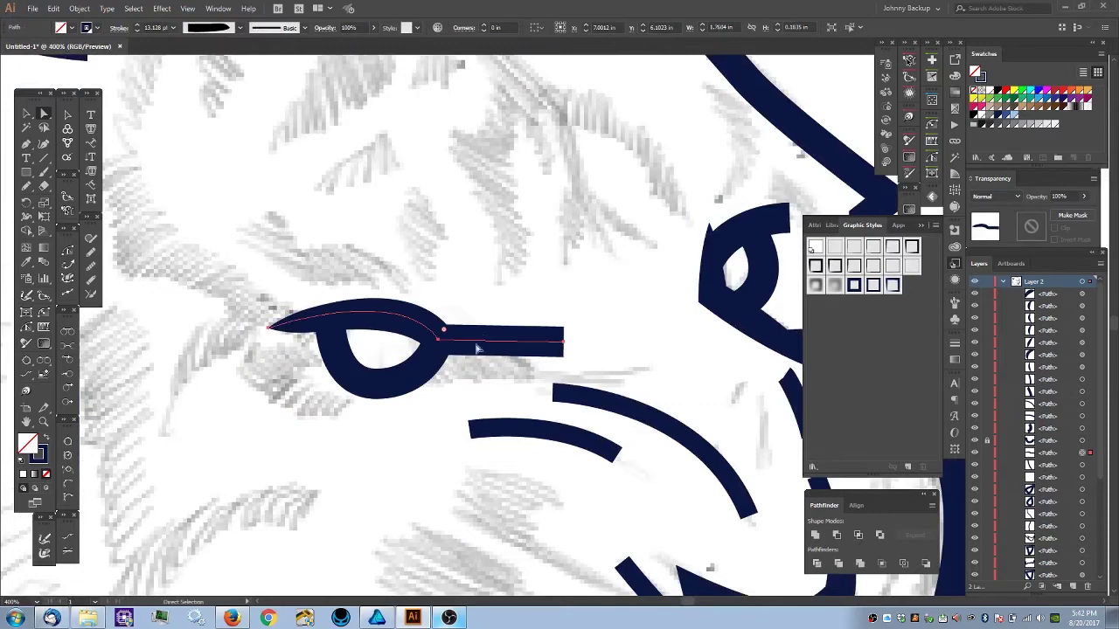
{"action": "key", "text": "shift+w"}
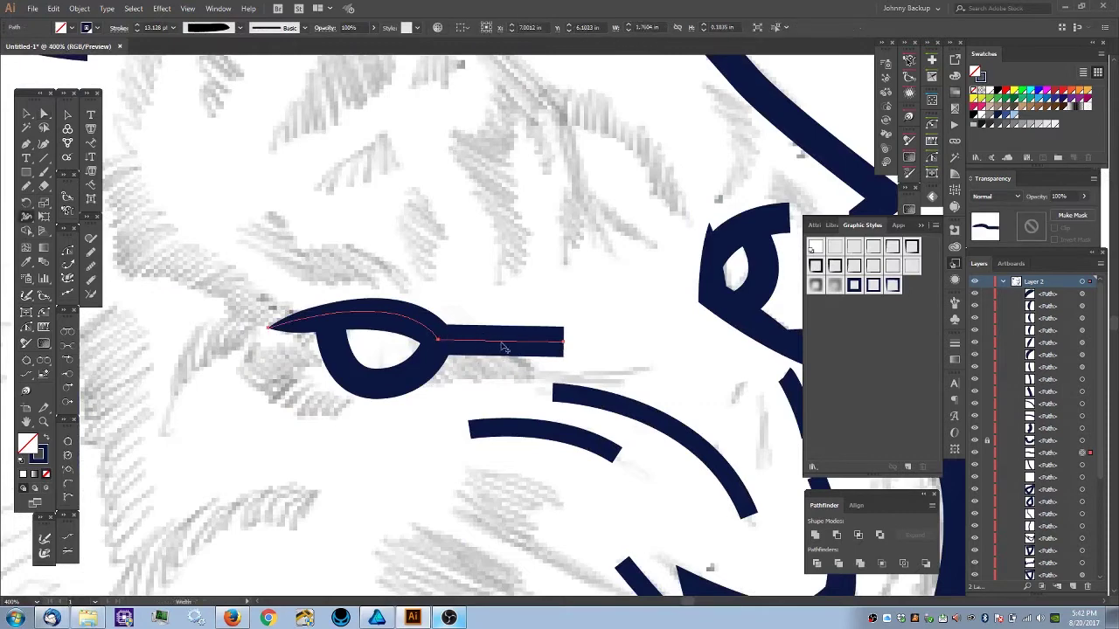
{"action": "key", "text": "ctrl+plus"}
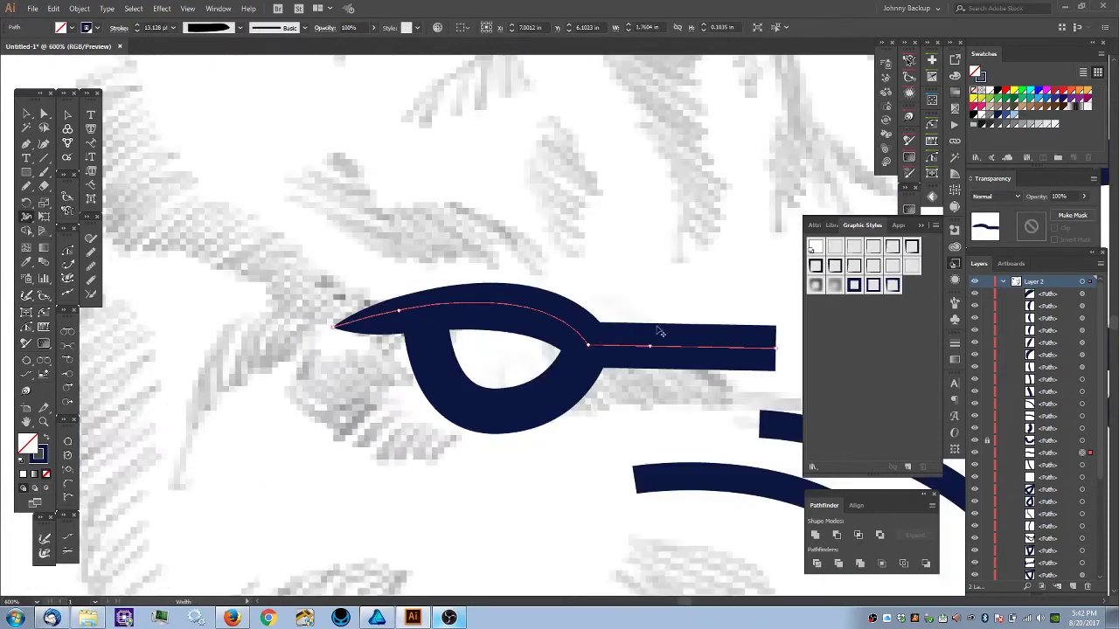
{"action": "left_click_drag", "start_coordinate": [640, 331], "coordinate": [497, 348]}
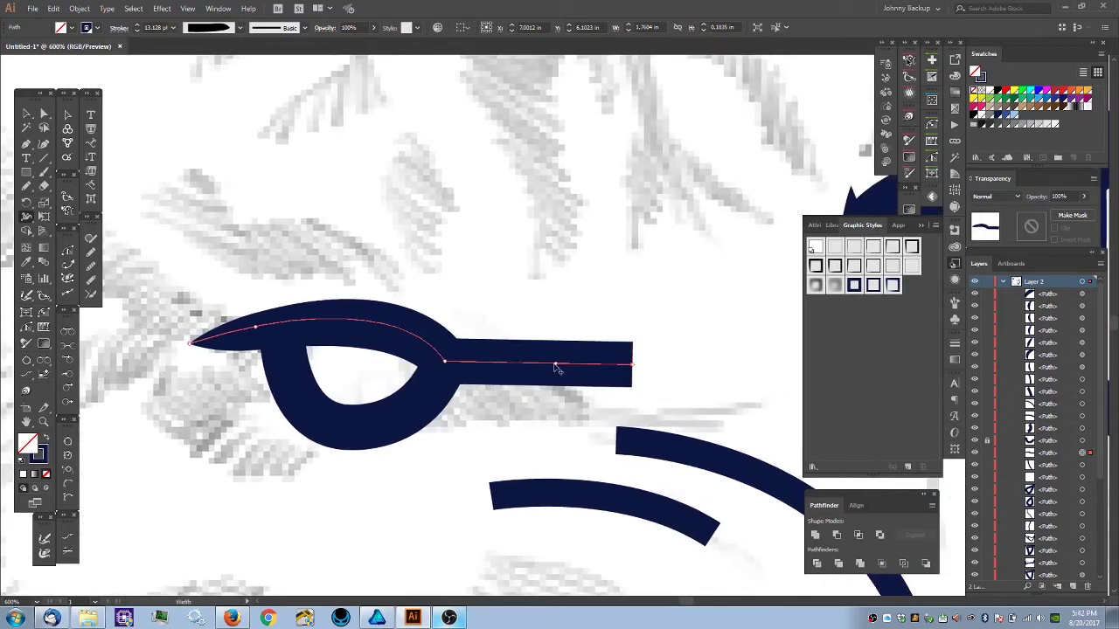
{"action": "left_click_drag", "start_coordinate": [552, 364], "coordinate": [555, 390]}
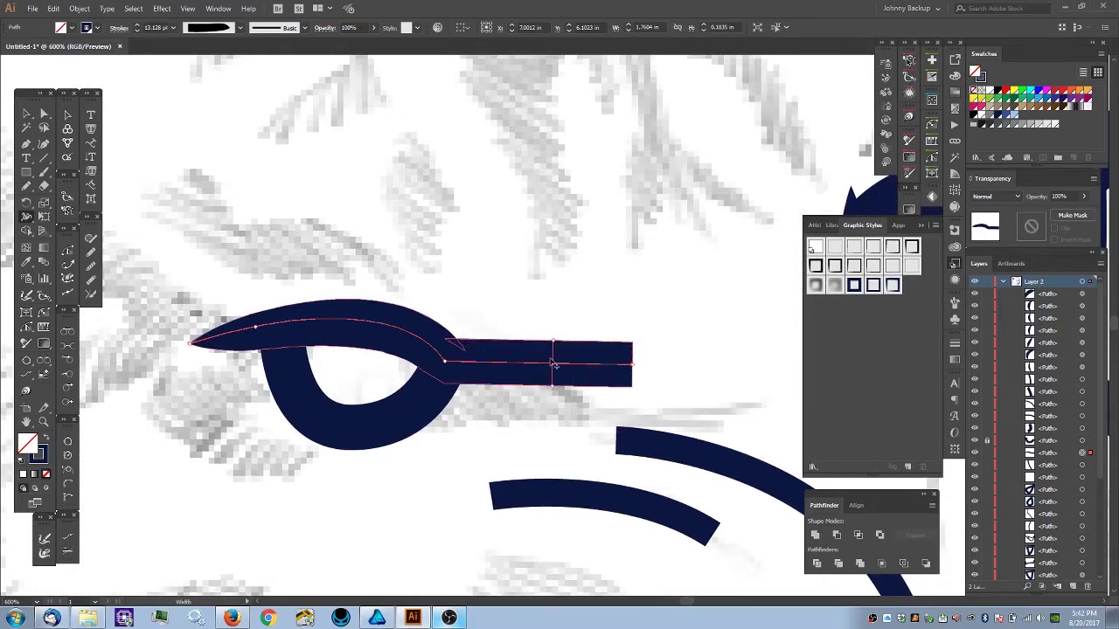
{"action": "left_click_drag", "start_coordinate": [633, 343], "coordinate": [638, 383]}
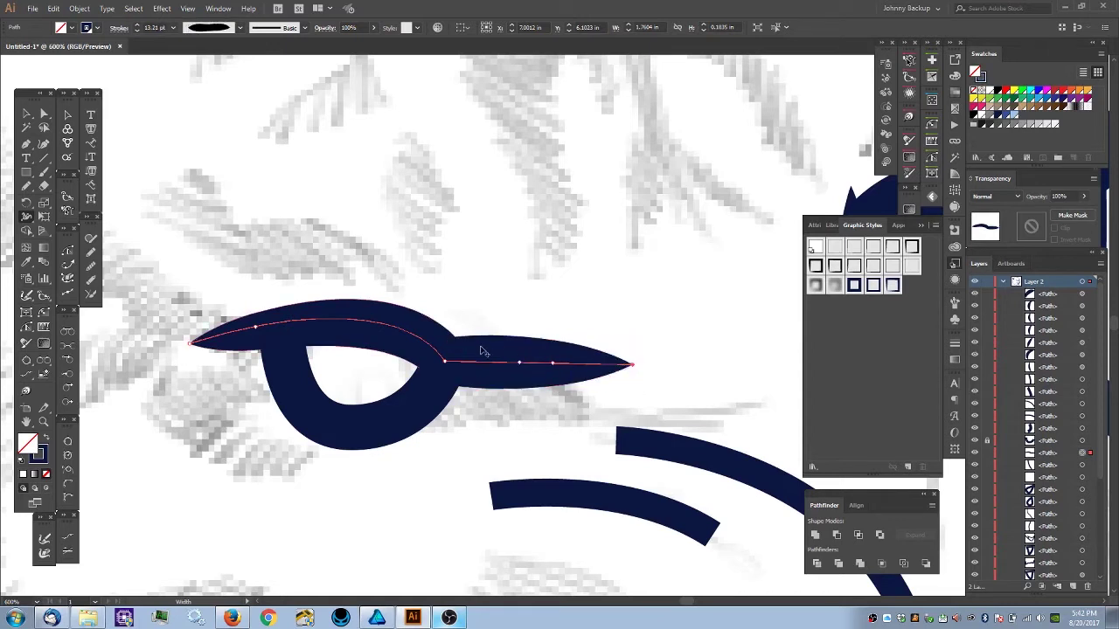
- Slim the upper side of the tapered inner extension at its width point, then deselect the line
{"action": "left_click_drag", "start_coordinate": [457, 346], "coordinate": [456, 343]}
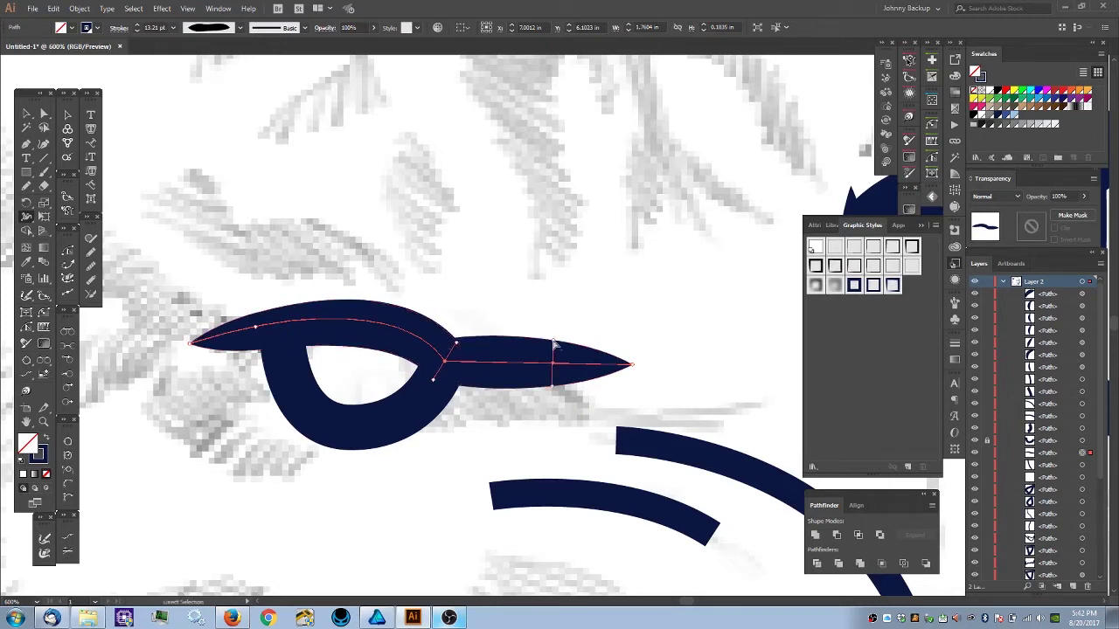
{"action": "left_click_drag", "start_coordinate": [553, 341], "coordinate": [549, 345]}
{"action": "key", "text": "ctrl+z"}
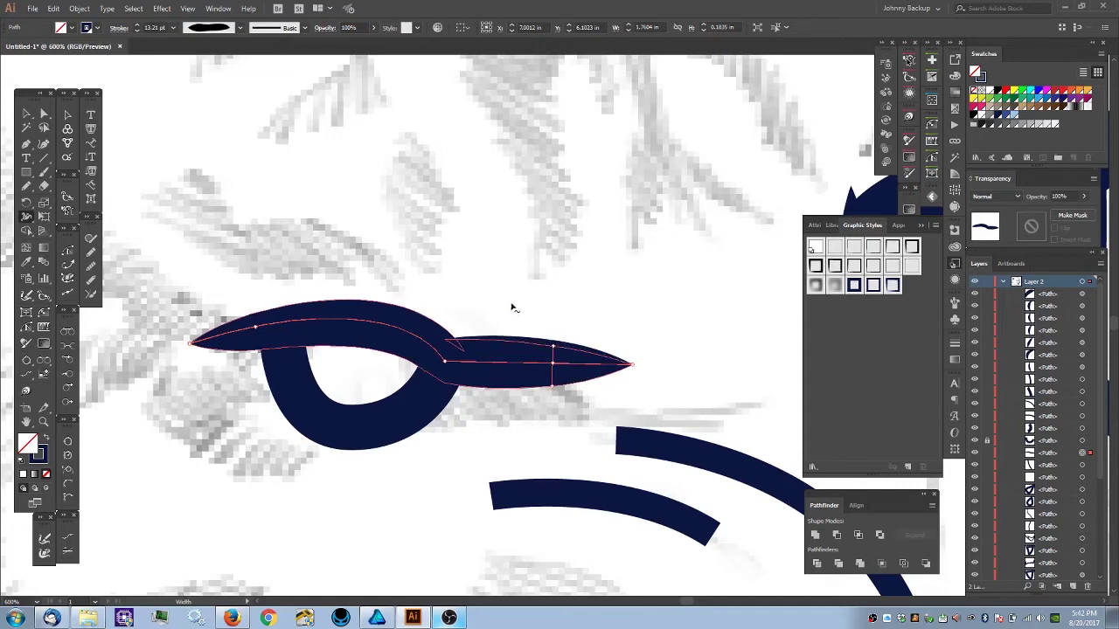
{"action": "key", "text": "ctrl+z"}
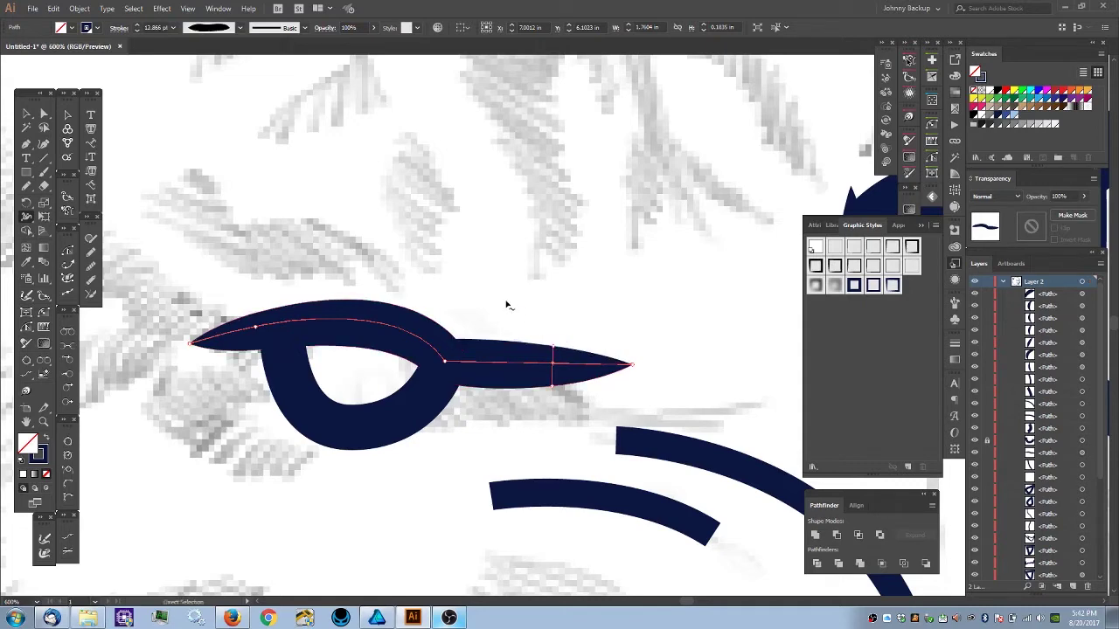
{"action": "key", "text": "ctrl+shift+a"}
{"action": "key", "text": "ctrl+minus"}
{"action": "key", "text": "ctrl+minus"}
{"action": "key", "text": "ctrl+minus"}
{"action": "key", "text": "ctrl+minus"}
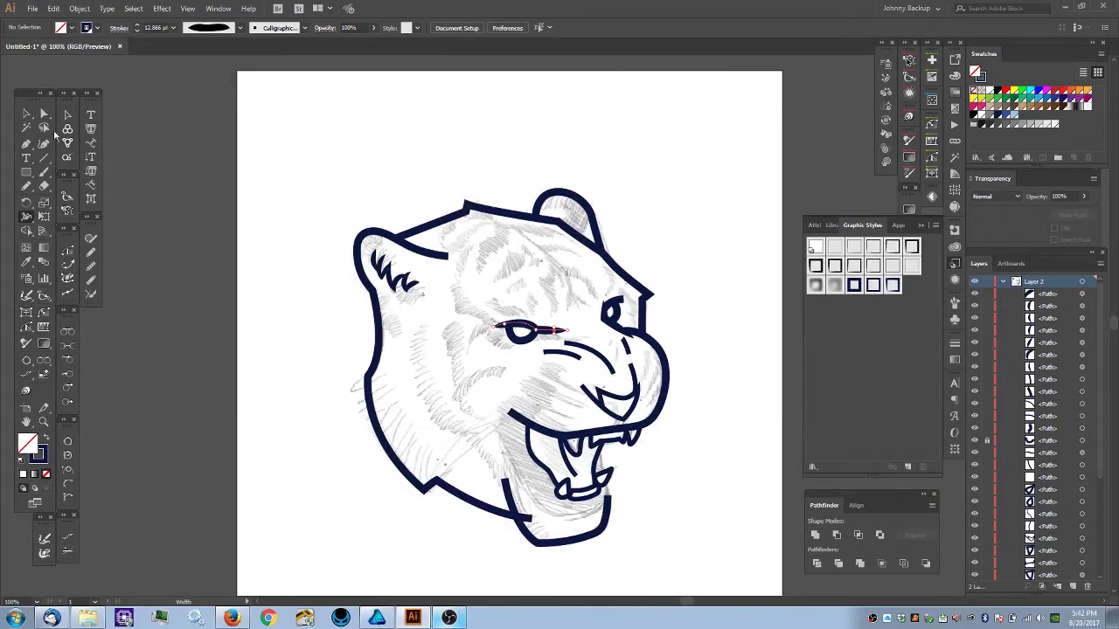
- Select the far eye's upper lid line and look through the stroke width profiles
{"action": "key", "text": "v"}
{"action": "left_click_drag", "start_coordinate": [499, 321], "coordinate": [394, 309]}
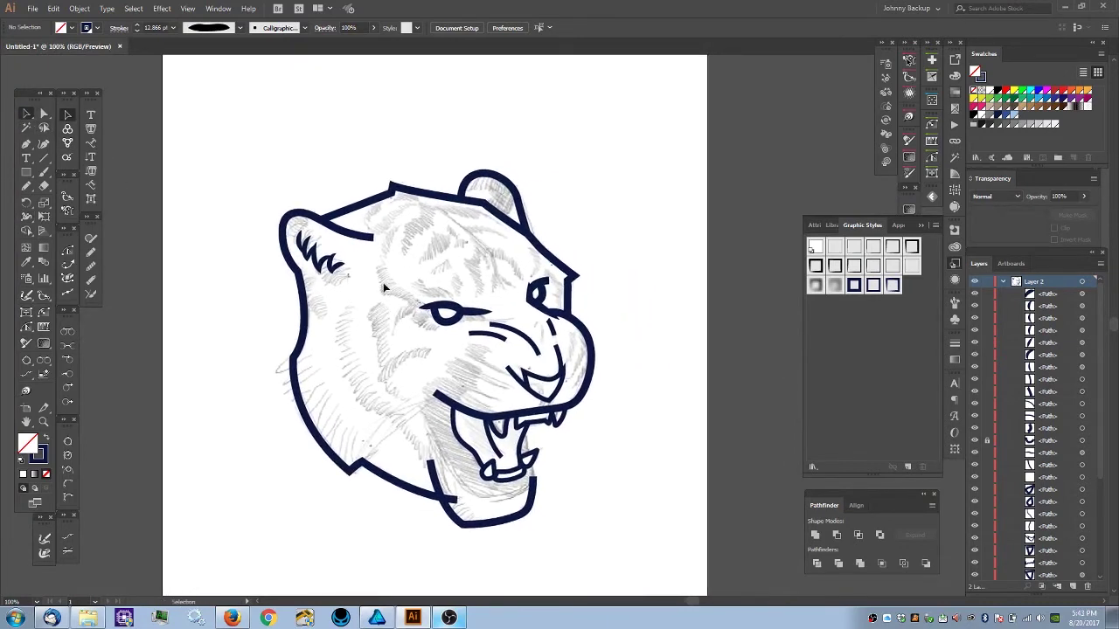
{"action": "key", "text": "ctrl+plus"}
{"action": "key", "text": "ctrl+plus"}
{"action": "key", "text": "ctrl+plus"}
{"action": "key", "text": "ctrl+plus"}
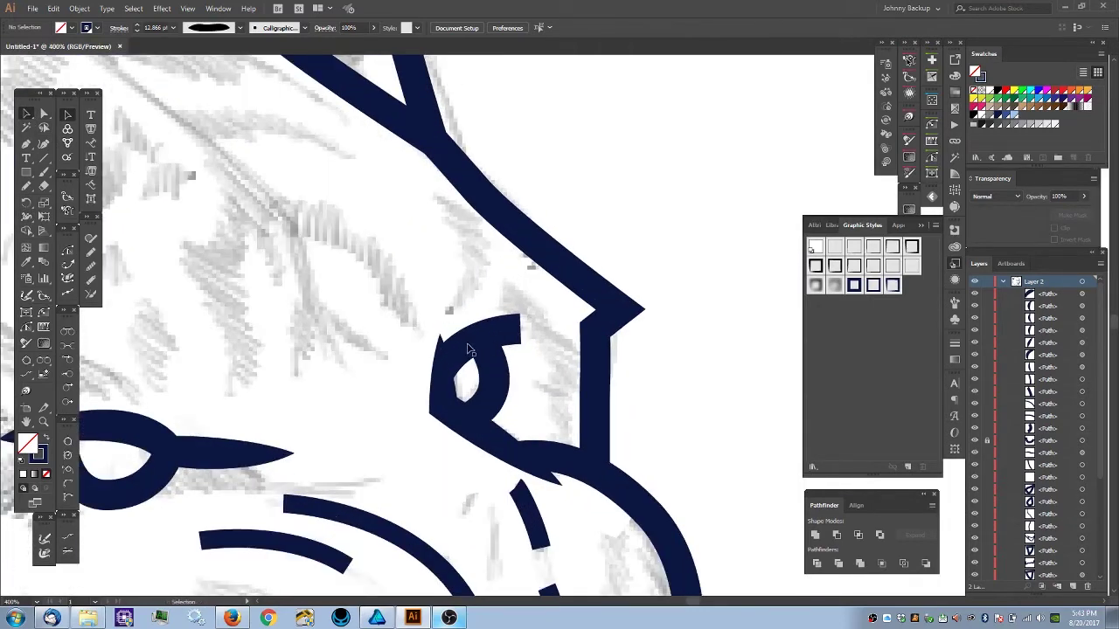
{"action": "left_click", "coordinate": [468, 351]}
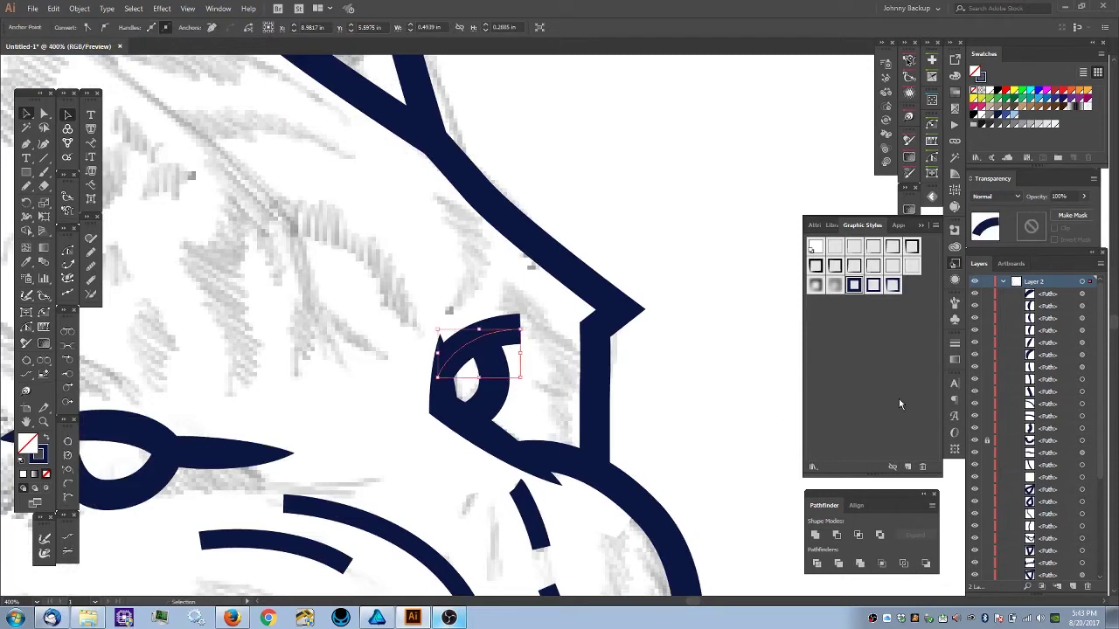
{"action": "left_click", "coordinate": [956, 360]}
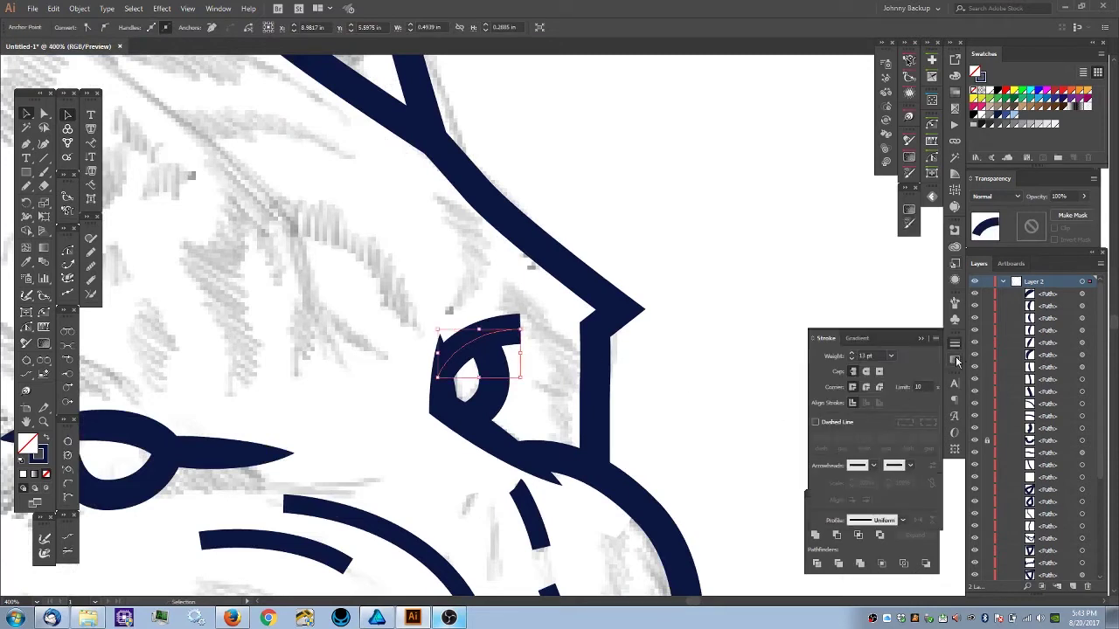
{"action": "left_click", "coordinate": [905, 522]}
{"action": "scroll", "coordinate": [899, 437], "scroll_direction": "down", "scroll_amount": 2}
{"action": "left_click_drag", "start_coordinate": [898, 464], "coordinate": [900, 490]}
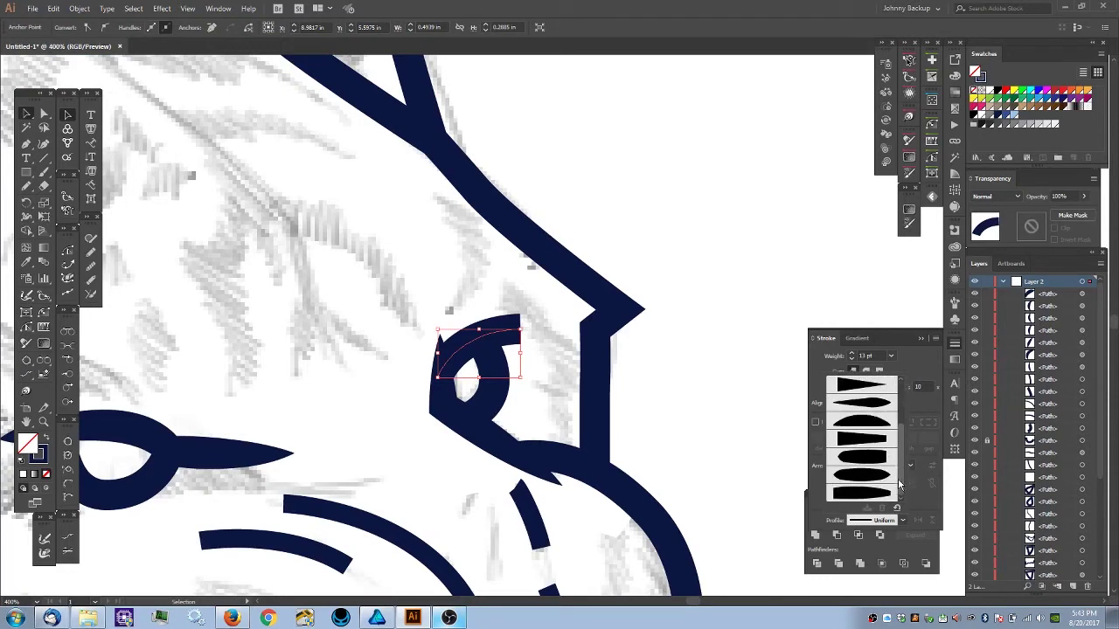
{"action": "scroll", "coordinate": [899, 460], "scroll_direction": "up", "scroll_amount": 5}
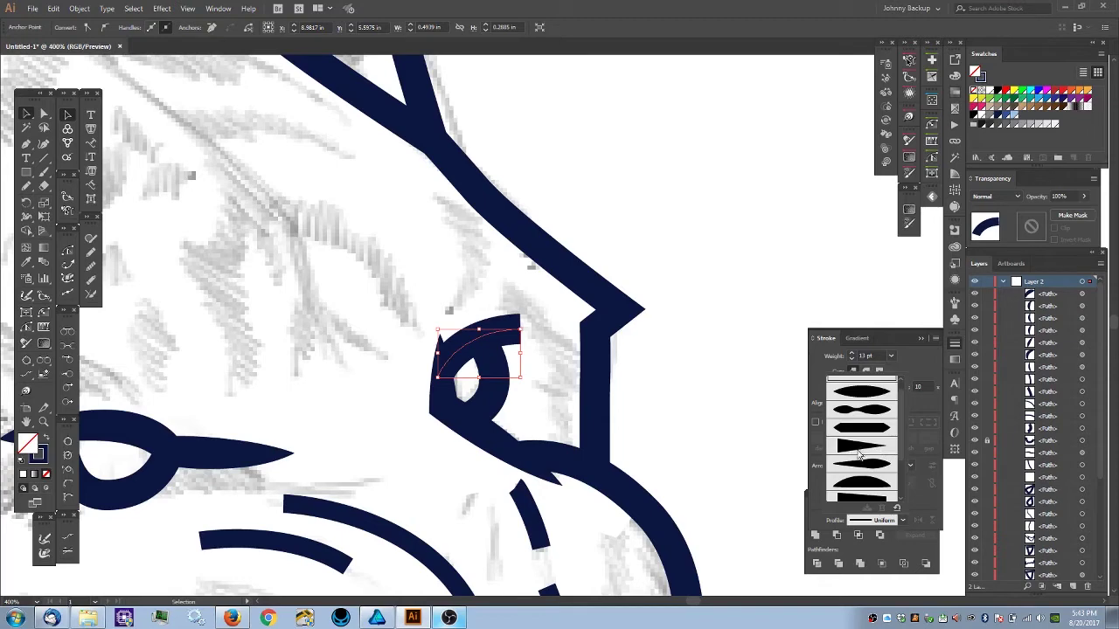
{"action": "left_click", "coordinate": [952, 347]}
{"action": "key", "text": "ctrl+equal"}
{"action": "key", "text": "ctrl+equal"}
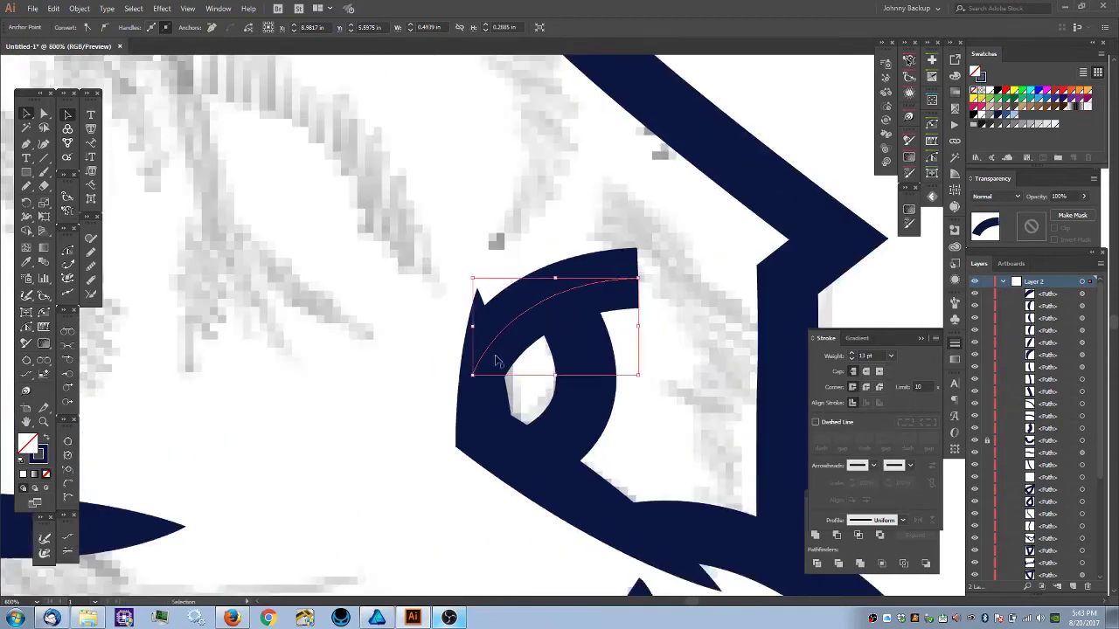
- Taper the outer end of the far eye's upper lid line to a point with the Width tool
{"action": "key", "text": "shift+w"}
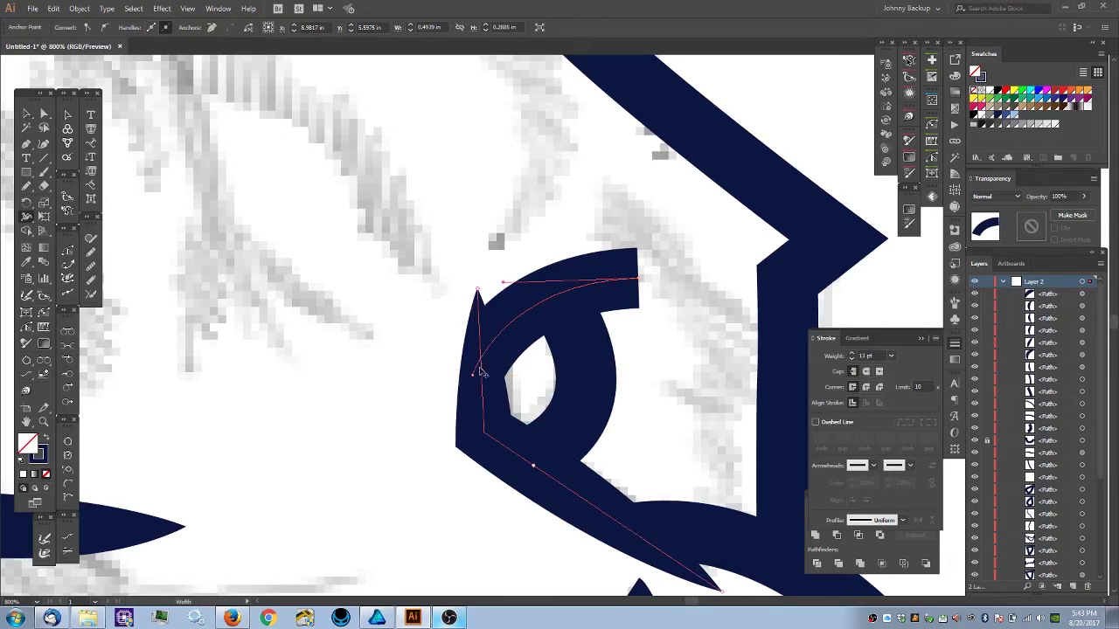
{"action": "left_click_drag", "start_coordinate": [309, 367], "coordinate": [773, 312]}
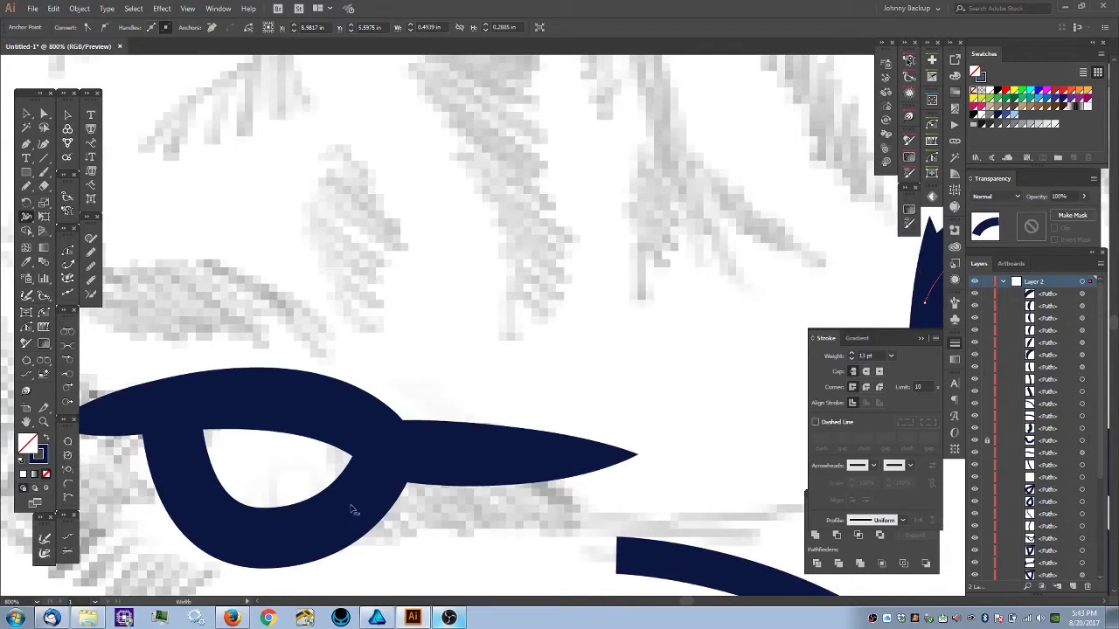
{"action": "key", "text": "ctrl+shift+a"}
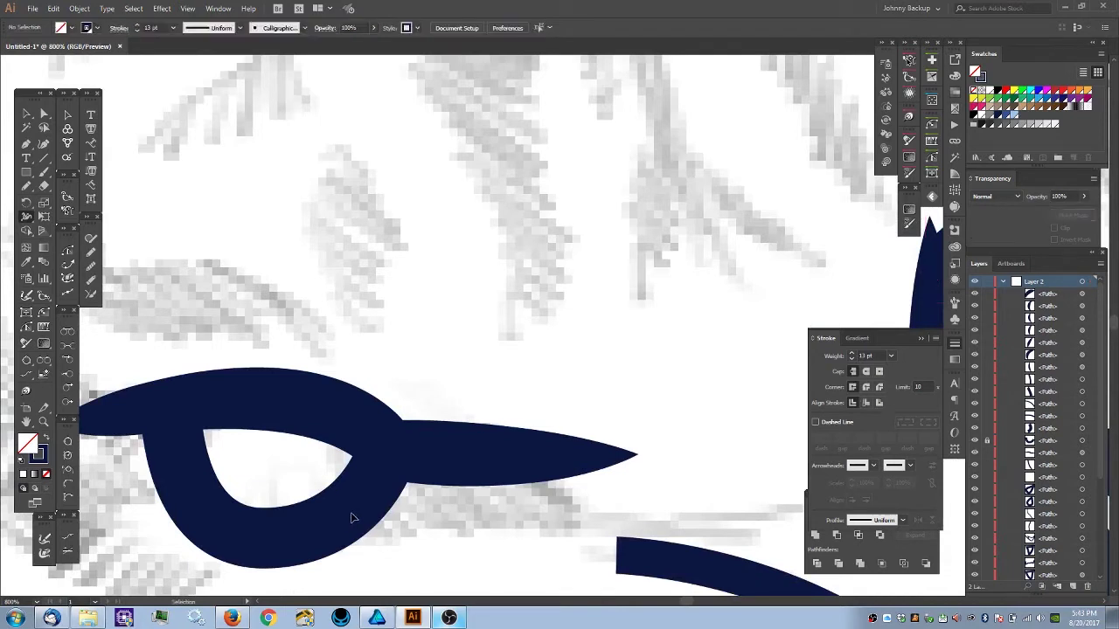
{"action": "key", "text": "shift+w"}
{"action": "scroll", "coordinate": [632, 375], "scroll_direction": "right", "scroll_amount": 5}
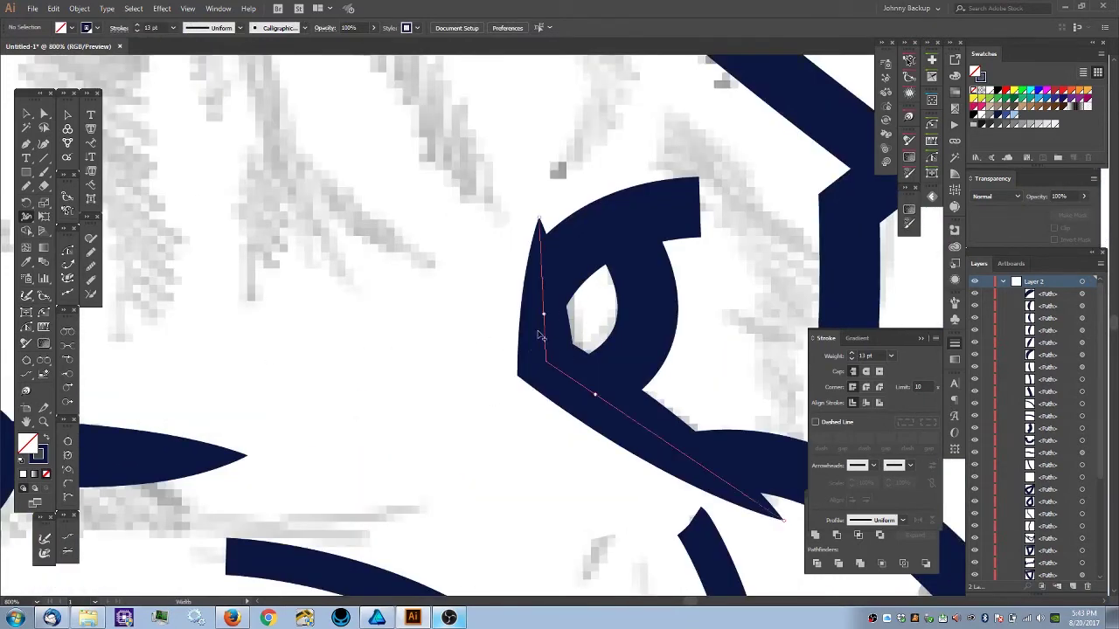
{"action": "left_click", "coordinate": [544, 334], "text": "ctrl"}
{"action": "left_click_drag", "start_coordinate": [424, 301], "coordinate": [313, 349]}
{"action": "left_click", "coordinate": [404, 250], "text": "ctrl"}
{"action": "left_click", "coordinate": [560, 270]}
{"action": "left_click_drag", "start_coordinate": [531, 338], "coordinate": [531, 338]}
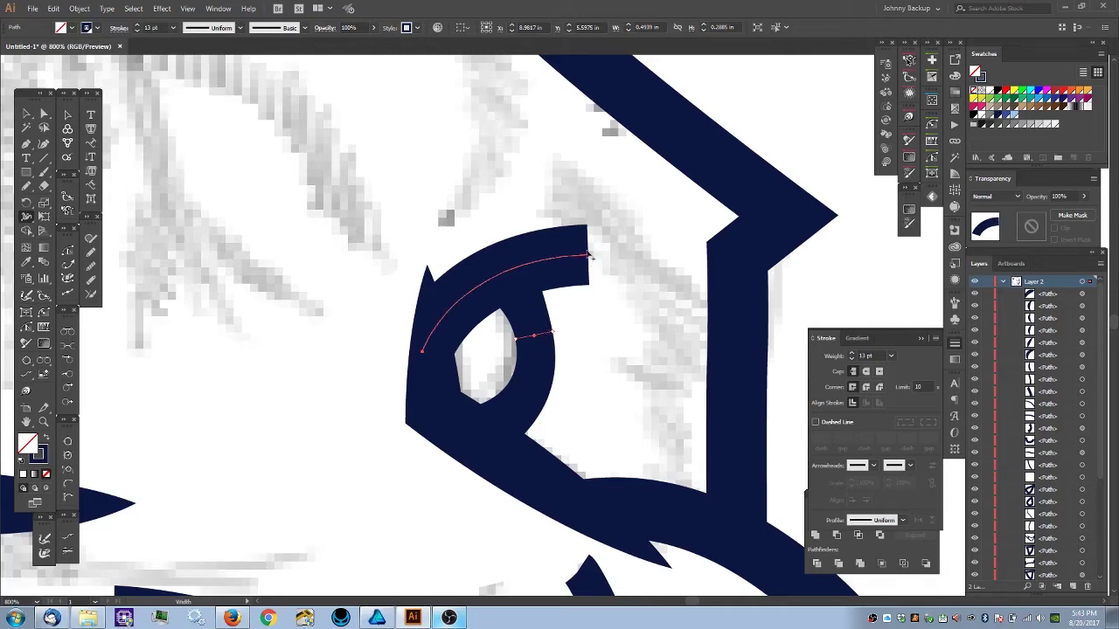
{"action": "mouse_move", "coordinate": [588, 260]}
{"action": "left_mouse_down"}
{"action": "mouse_move", "coordinate": [593, 295]}
{"action": "mouse_move", "coordinate": [574, 300]}
{"action": "left_mouse_up"}
- Set the stroke weight of the far eye's tapered upper lid line to 18 pt
{"action": "key", "text": "ctrl+minus"}
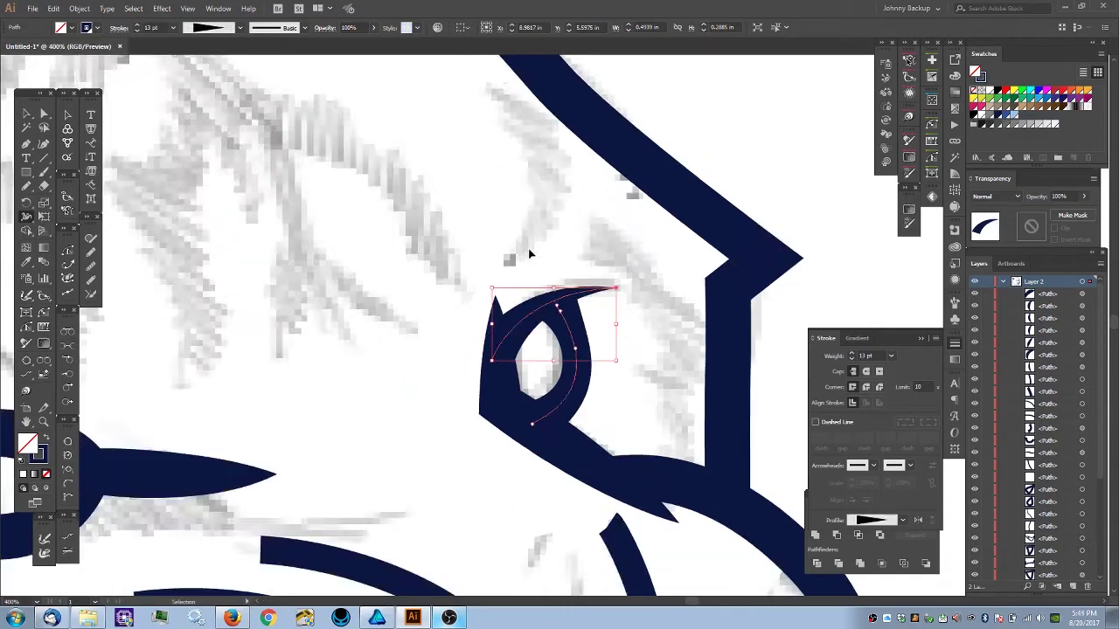
{"action": "key", "text": "ctrl+minus"}
{"action": "key", "text": "ctrl+equal"}
{"action": "key", "text": "ctrl+equal"}
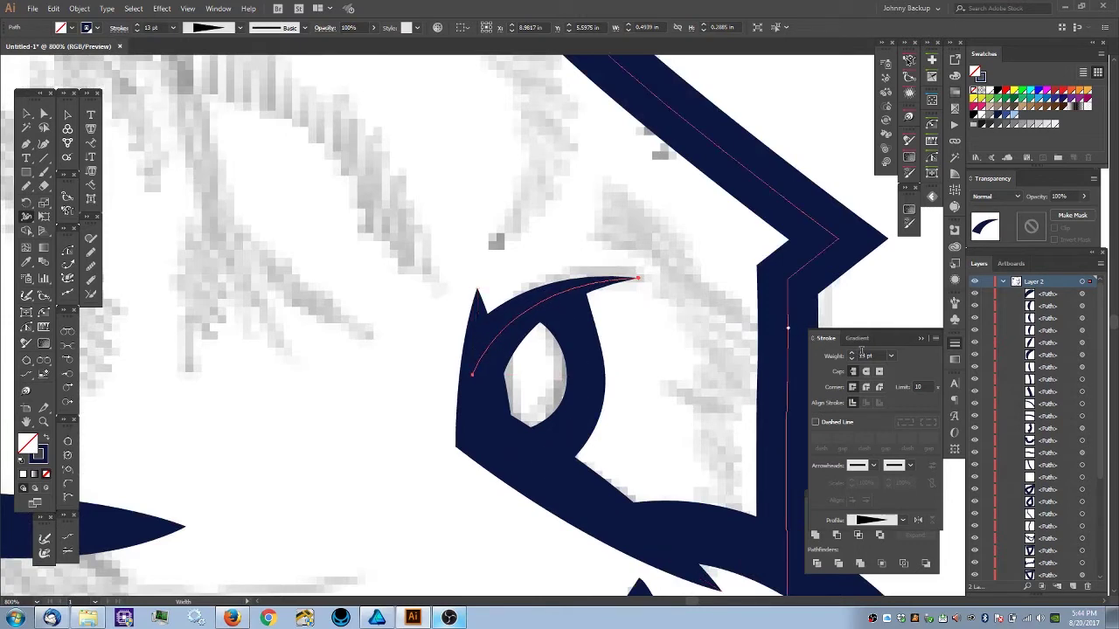
{"action": "left_click", "coordinate": [852, 354]}
{"action": "left_click", "coordinate": [852, 354]}
{"action": "left_click", "coordinate": [853, 354]}
{"action": "left_click", "coordinate": [853, 354]}
{"action": "left_click", "coordinate": [853, 355]}
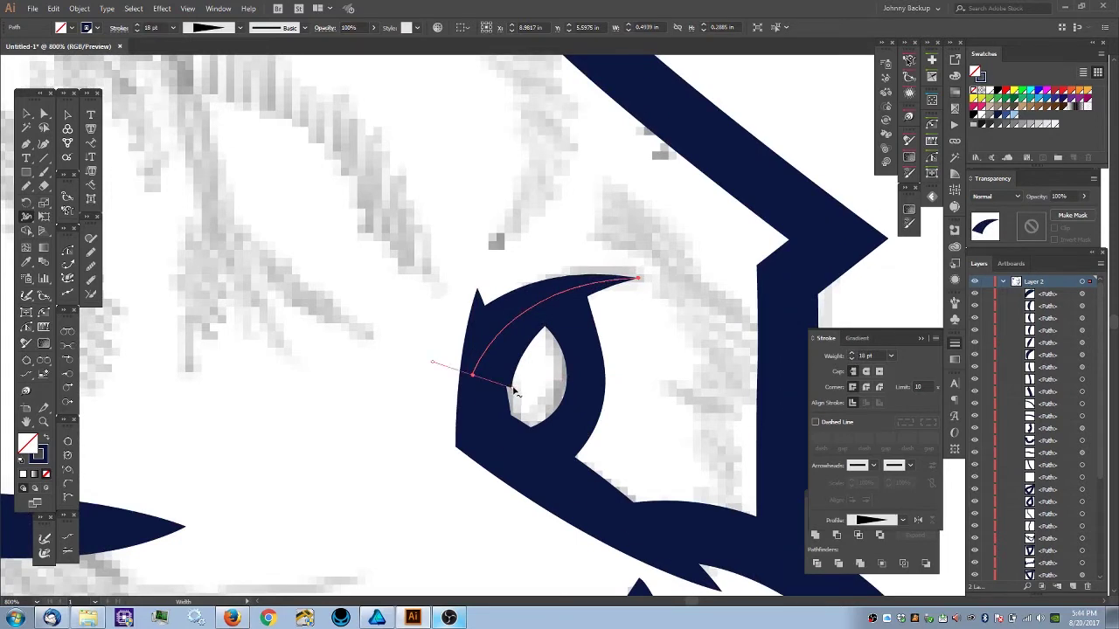
- Narrow the lower side of the far eye's upper lid line at its inner end and widen its upper side around mid-length
{"action": "left_click", "coordinate": [514, 390]}
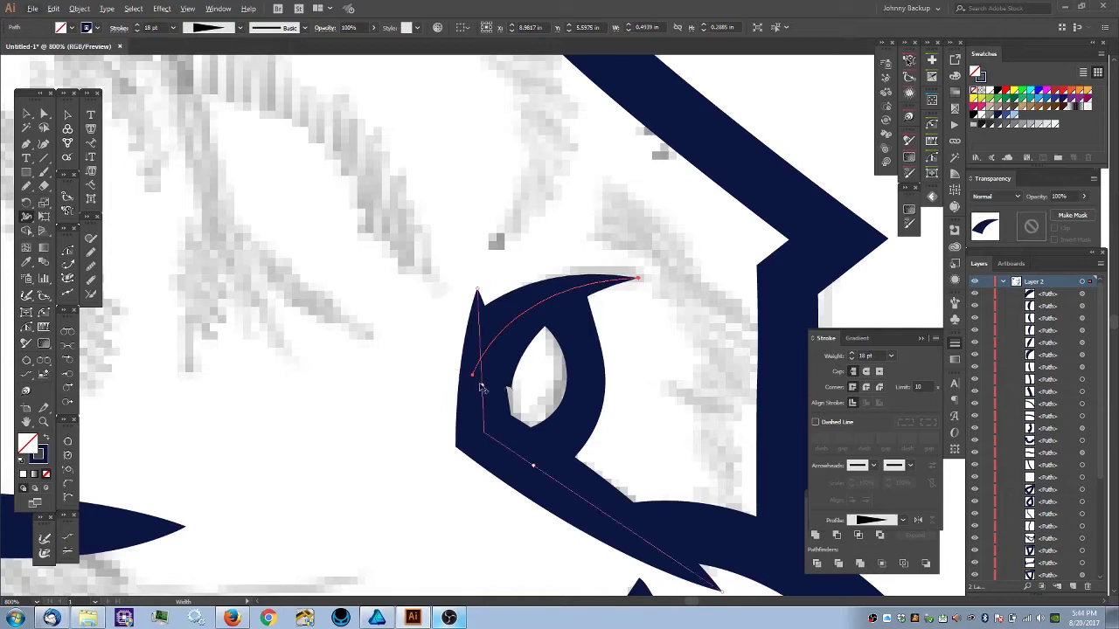
{"action": "left_click", "coordinate": [487, 346]}
{"action": "mouse_move", "coordinate": [516, 383]}
{"action": "left_mouse_down"}
{"action": "mouse_move", "coordinate": [513, 392]}
{"action": "mouse_move", "coordinate": [500, 383]}
{"action": "left_mouse_up"}
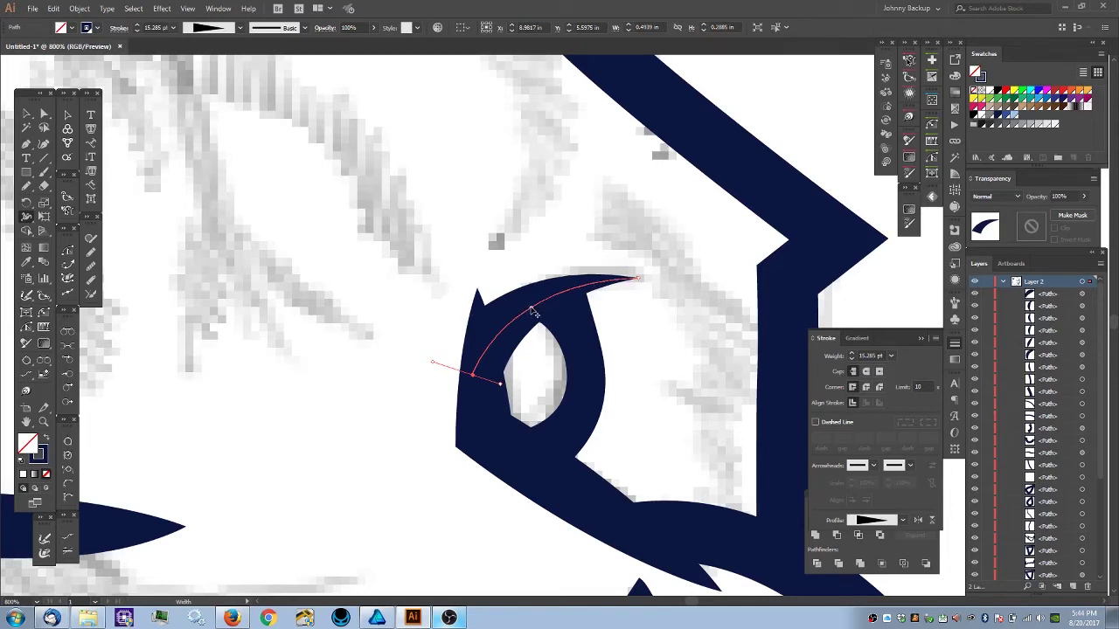
{"action": "left_click_drag", "start_coordinate": [534, 312], "coordinate": [519, 281]}
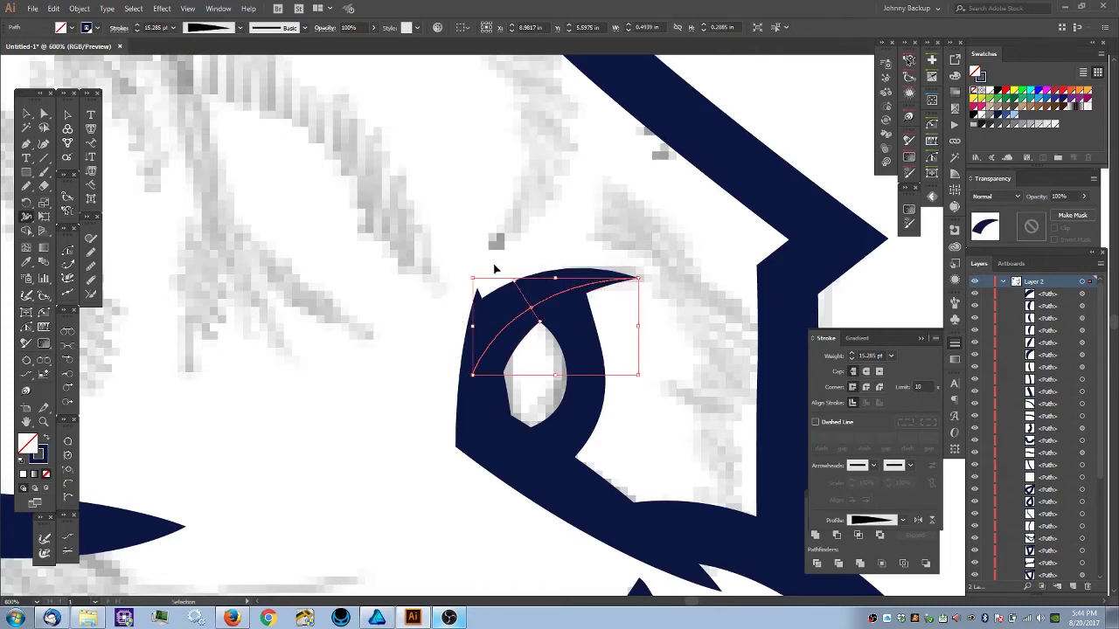
{"action": "key", "text": "ctrl+minus"}
{"action": "key", "text": "ctrl+minus"}
{"action": "key", "text": "ctrl+minus"}
{"action": "key", "text": "ctrl+minus"}
{"action": "key", "text": "ctrl+minus"}
{"action": "left_click", "coordinate": [641, 210]}
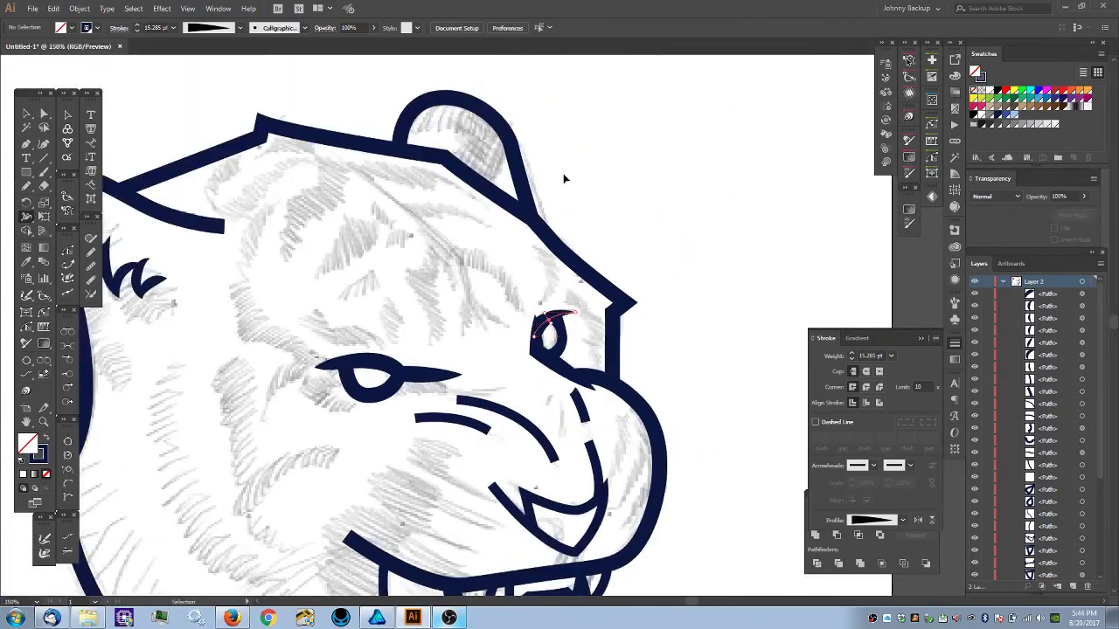
- Select the two curved lines below the near eye and the short muzzle line, and apply the width profile tapered at both ends
{"action": "left_click", "coordinate": [27, 114]}
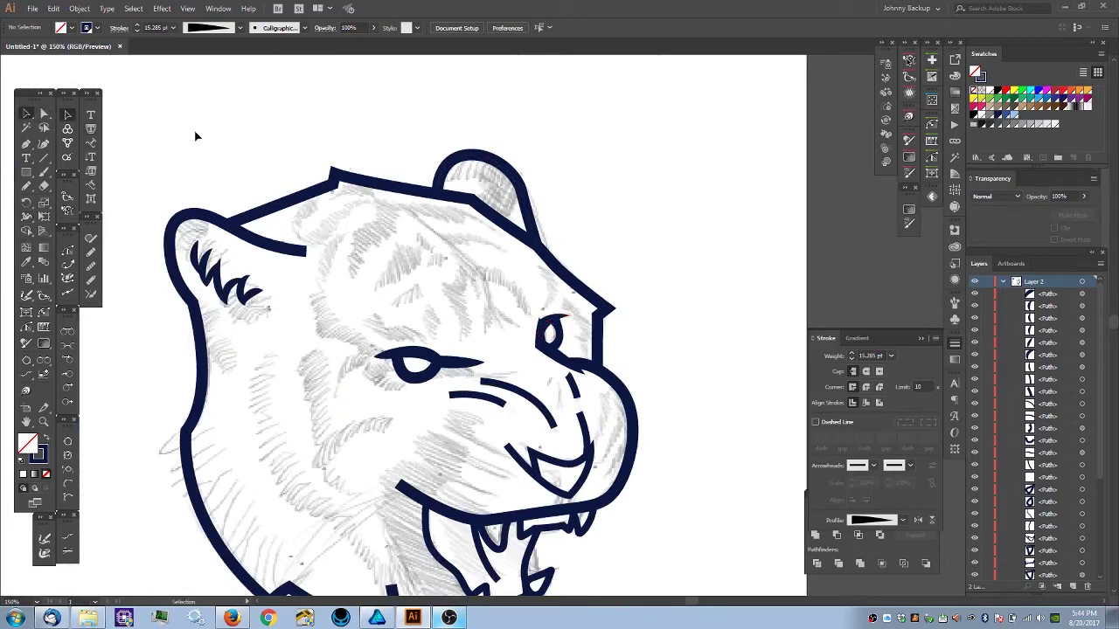
{"action": "left_click_drag", "start_coordinate": [404, 389], "coordinate": [397, 319]}
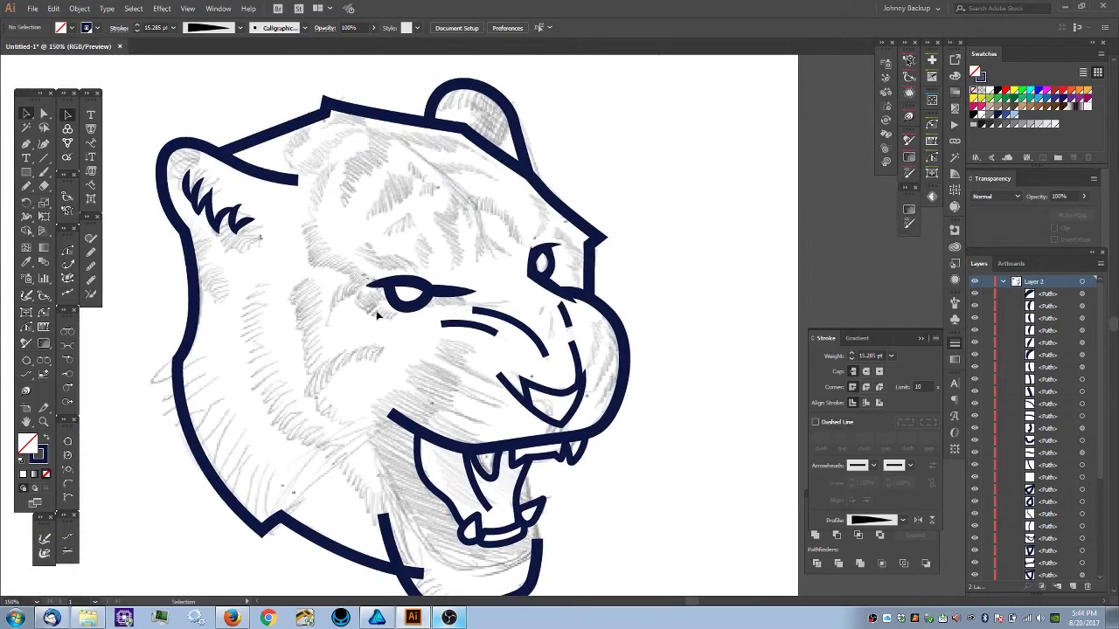
{"action": "left_click_drag", "start_coordinate": [473, 290], "coordinate": [453, 263]}
{"action": "key", "text": "ctrl+plus"}
{"action": "left_click_drag", "start_coordinate": [404, 323], "coordinate": [505, 287]}
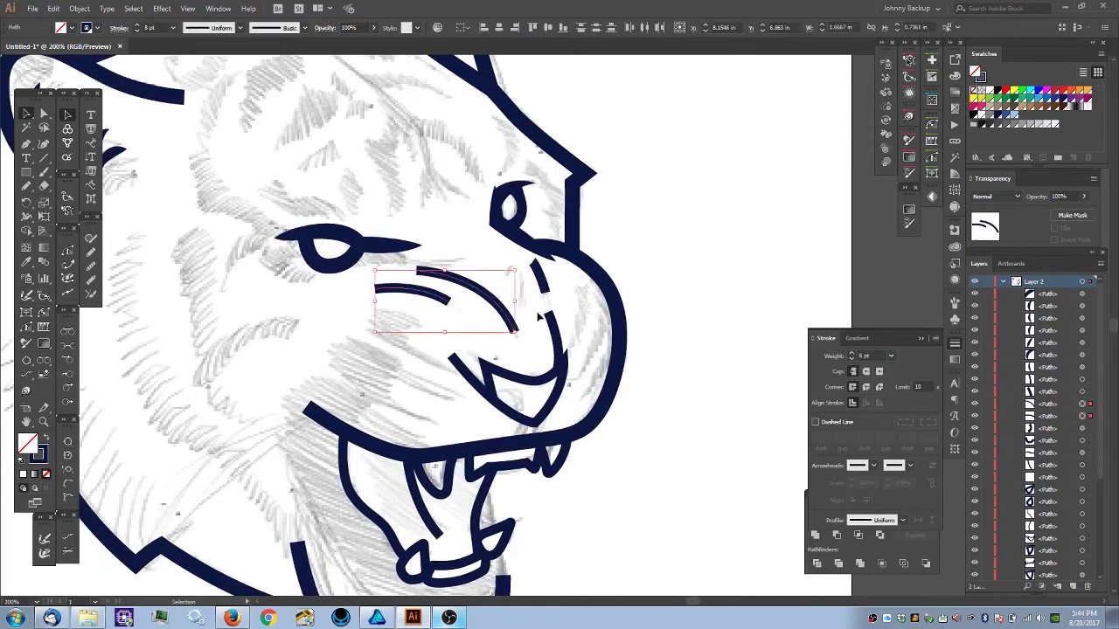
{"action": "left_click", "coordinate": [549, 283], "text": "shift"}
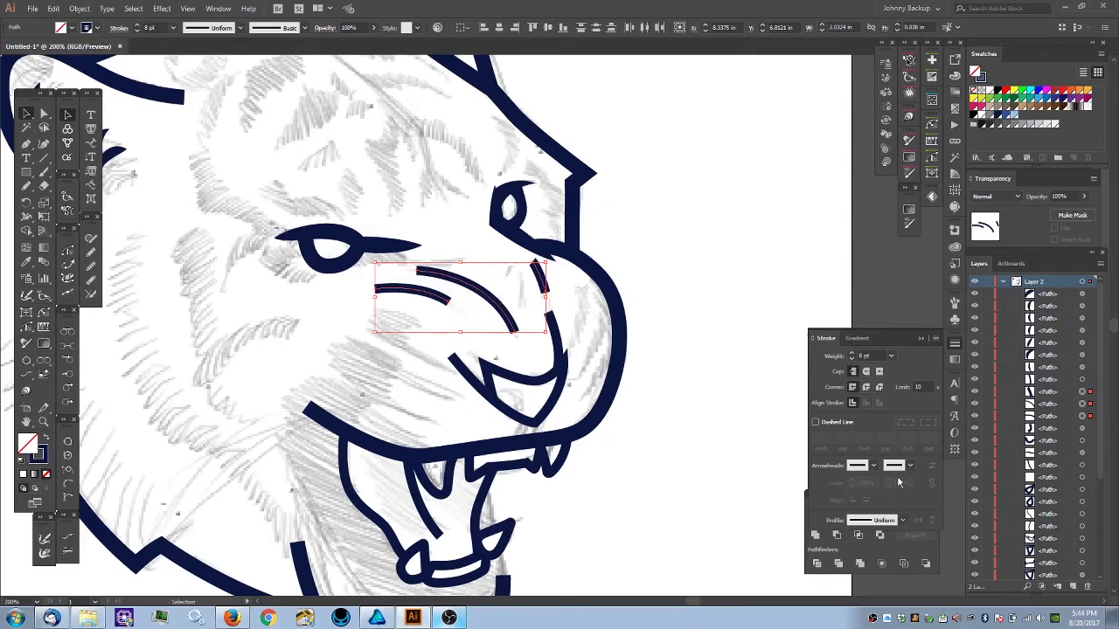
{"action": "left_click", "coordinate": [903, 521]}
{"action": "left_click", "coordinate": [861, 400]}
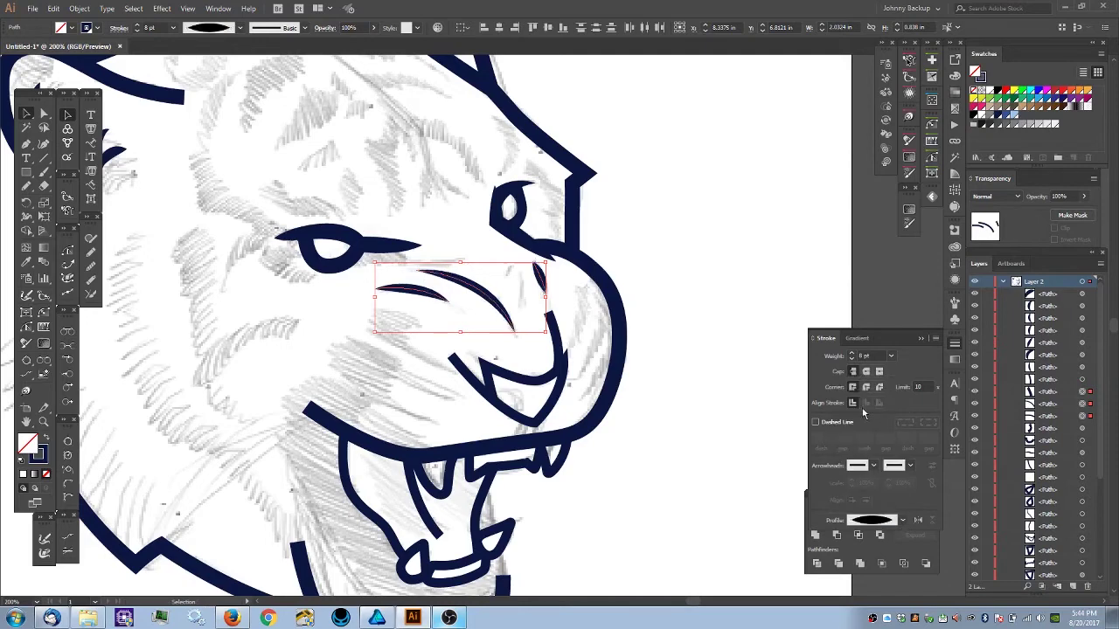
- Draw a straight horizontal test line about 1.56 in long on the cheek, below and behind the near eye
{"action": "left_click", "coordinate": [665, 382]}
{"action": "scroll", "coordinate": [594, 341], "scroll_direction": "down", "scroll_amount": 1}
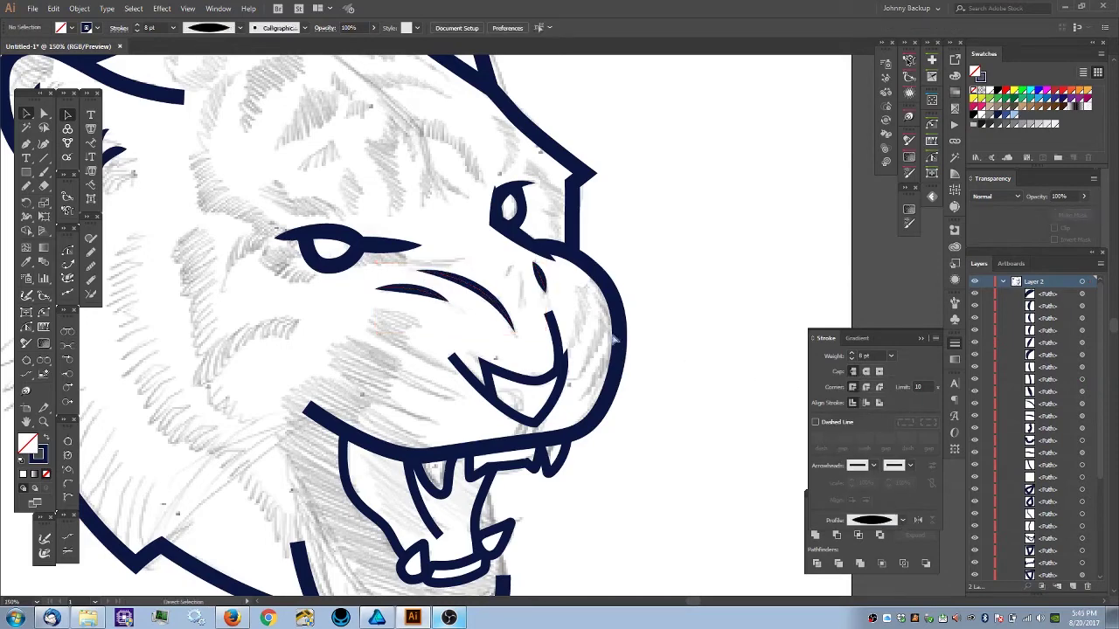
{"action": "left_click_drag", "start_coordinate": [571, 407], "coordinate": [594, 437]}
{"action": "scroll", "coordinate": [489, 350], "scroll_direction": "up", "scroll_amount": 2}
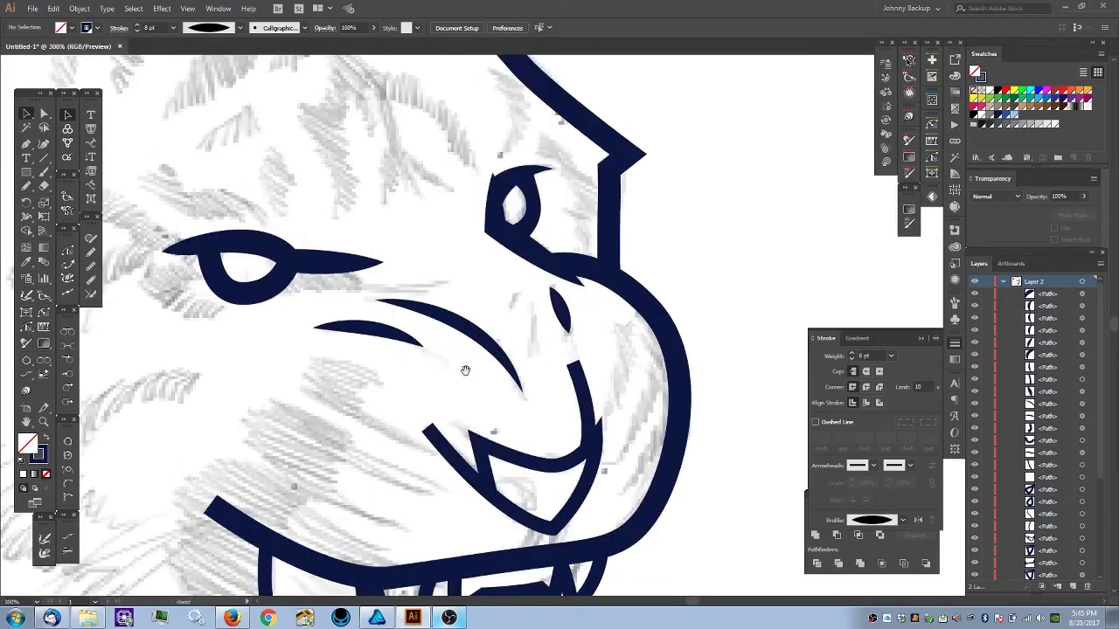
{"action": "left_click_drag", "start_coordinate": [605, 268], "coordinate": [773, 348]}
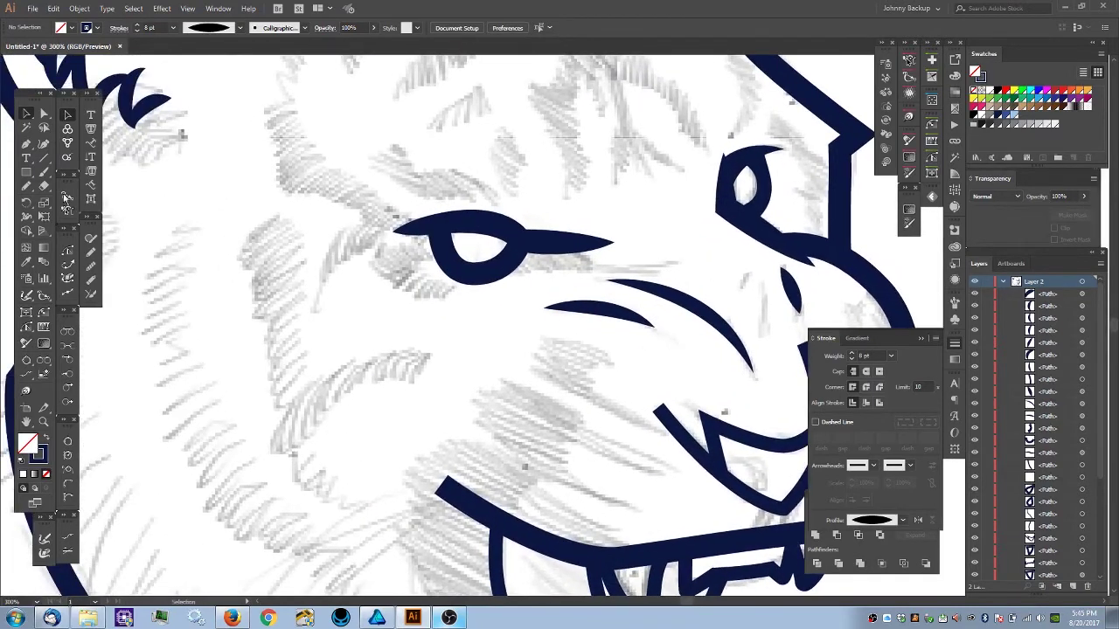
{"action": "left_click", "coordinate": [45, 161]}
{"action": "mouse_move", "coordinate": [428, 357]}
{"action": "left_mouse_down"}
{"action": "mouse_move", "coordinate": [224, 356]}
{"action": "mouse_move", "coordinate": [236, 356]}
{"action": "left_mouse_up"}
{"action": "scroll", "coordinate": [242, 333], "scroll_direction": "up", "scroll_amount": 1}
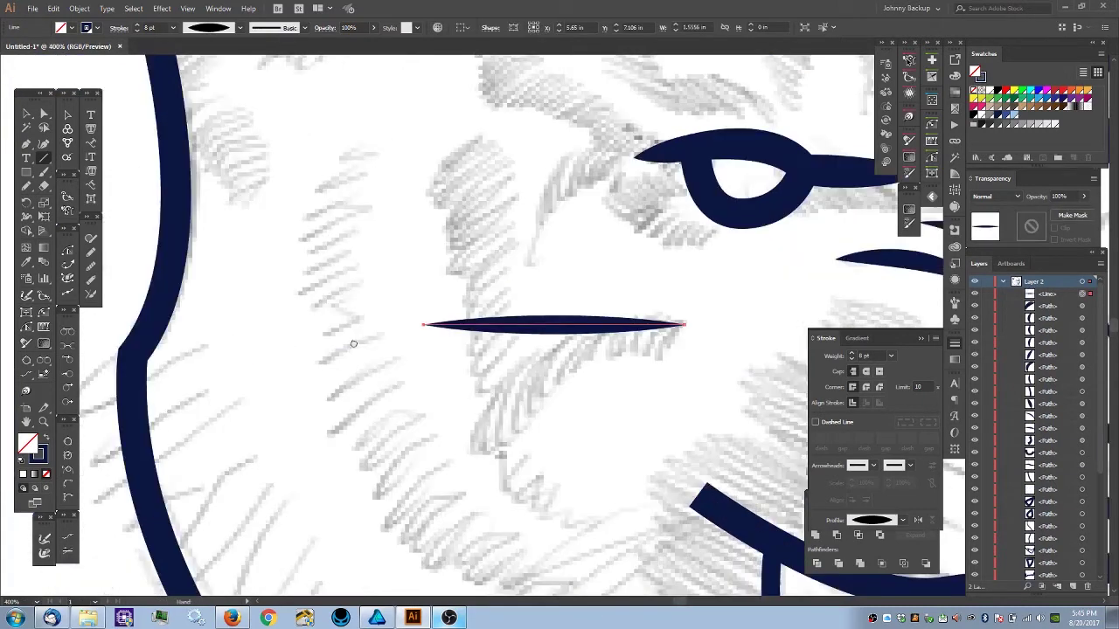
{"action": "left_click_drag", "start_coordinate": [353, 344], "coordinate": [245, 350]}
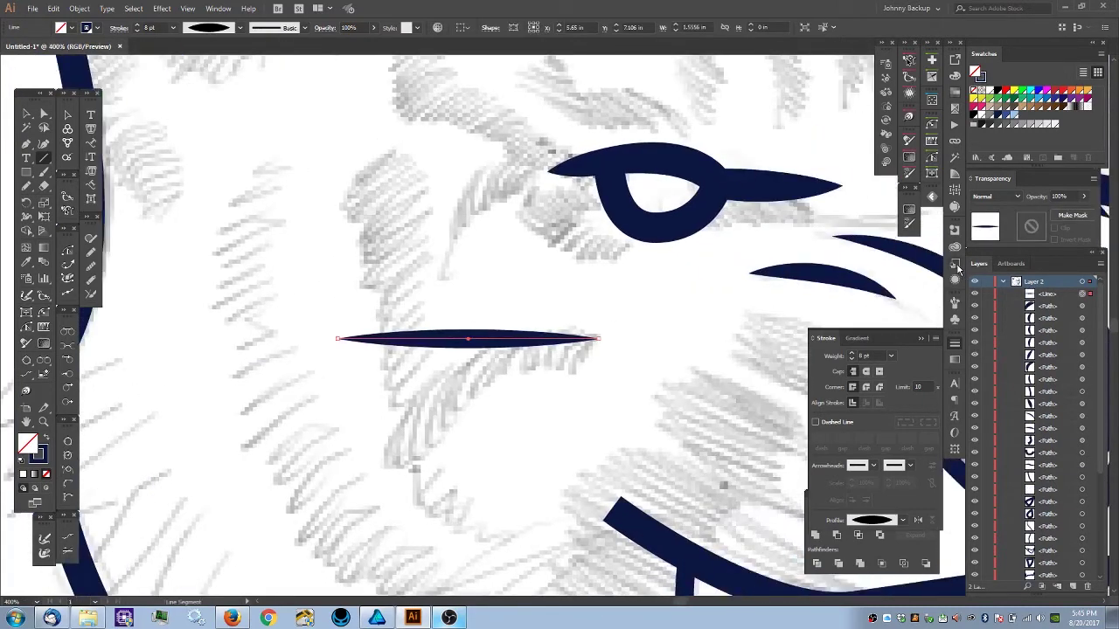
- Apply the graphic style with a plain navy 8 pt uniform stroke to the cheek test line
{"action": "left_click", "coordinate": [906, 519]}
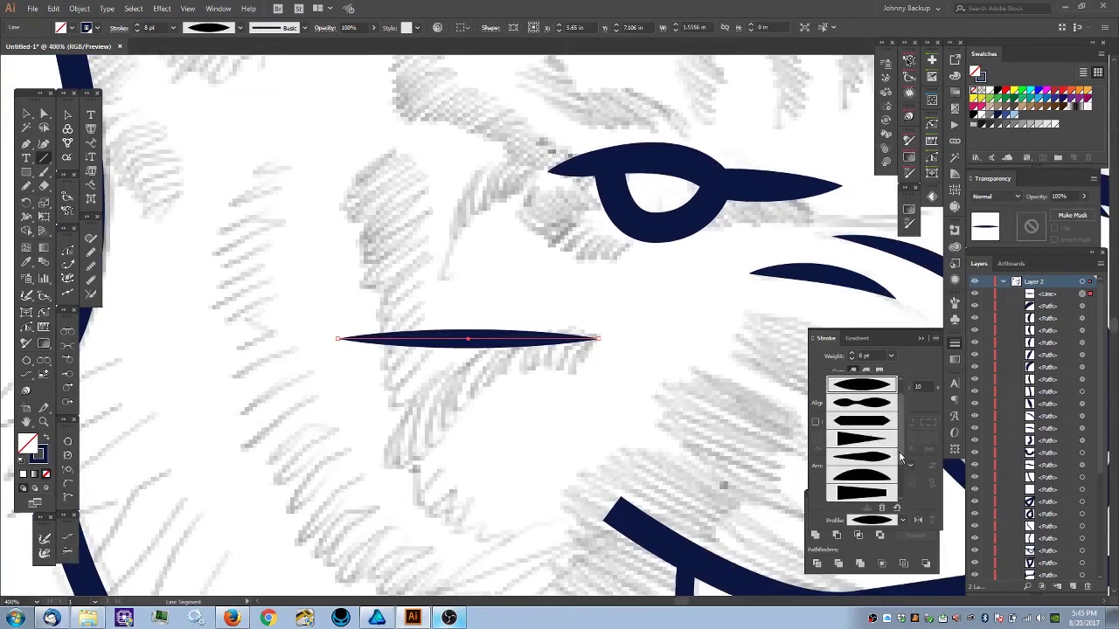
{"action": "scroll", "coordinate": [898, 451], "scroll_direction": "up", "scroll_amount": 1}
{"action": "left_click", "coordinate": [959, 272]}
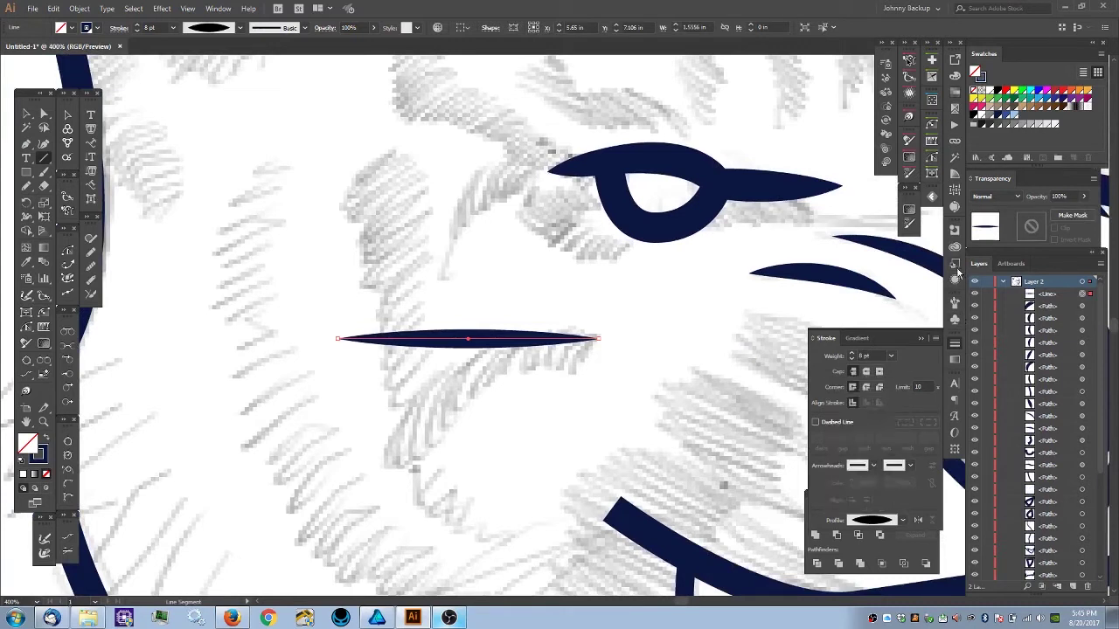
{"action": "left_click", "coordinate": [954, 262]}
{"action": "left_click", "coordinate": [873, 286]}
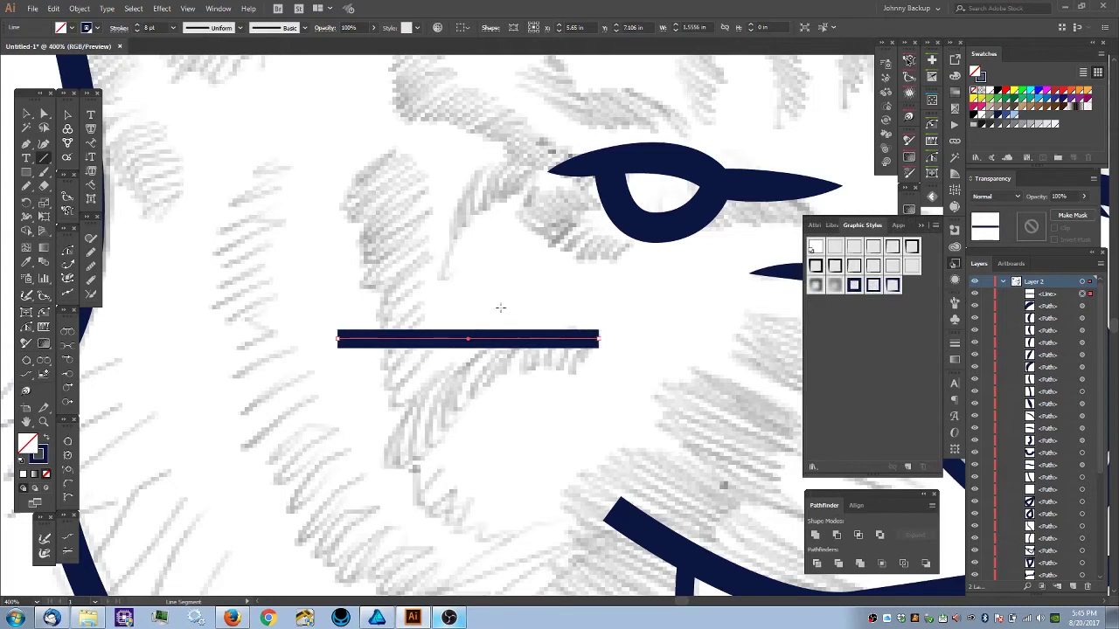
- Taper the cheek test line's end nearest the muzzle to a point with the Width tool
{"action": "key", "text": "v"}
{"action": "left_click", "coordinate": [502, 319]}
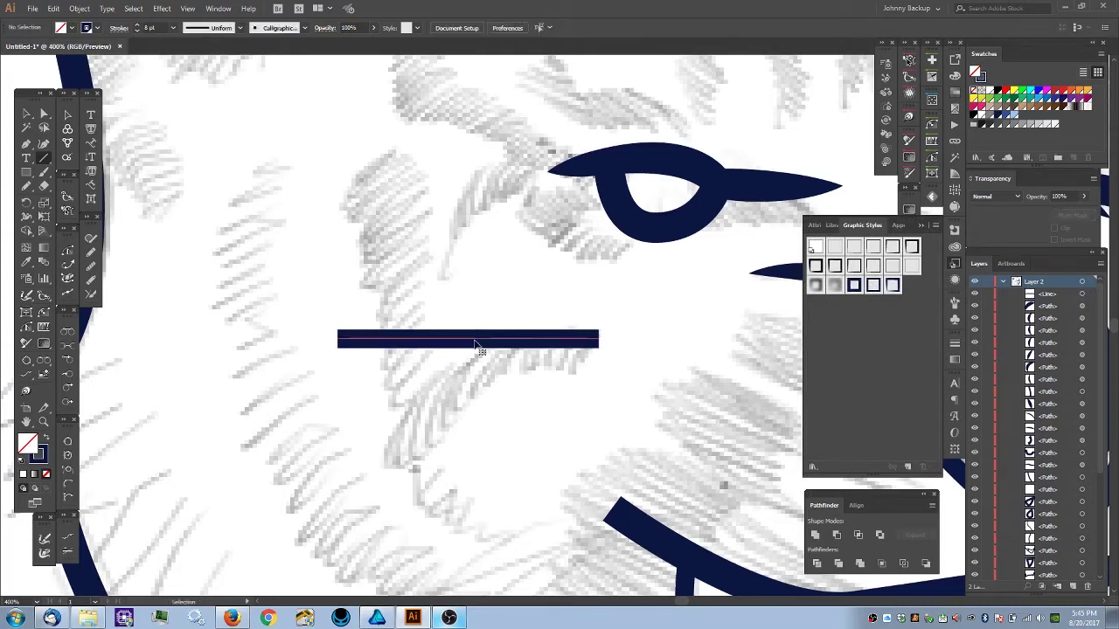
{"action": "left_click", "coordinate": [473, 342]}
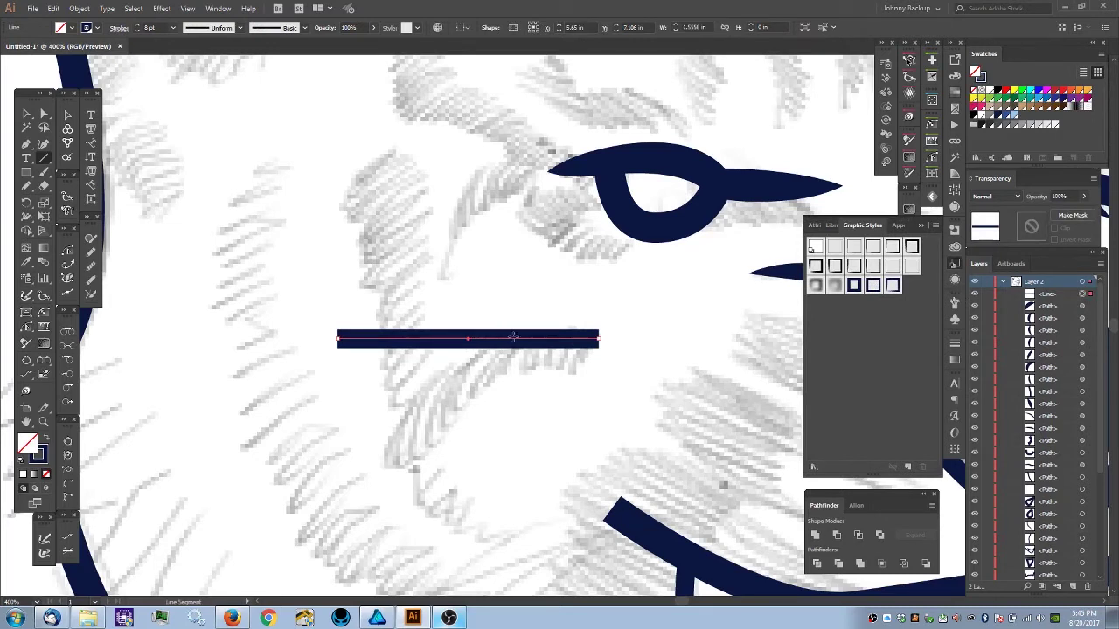
{"action": "key", "text": "shift+w"}
{"action": "mouse_move", "coordinate": [599, 341]}
{"action": "left_mouse_down"}
{"action": "mouse_move", "coordinate": [606, 275]}
{"action": "mouse_move", "coordinate": [592, 429]}
{"action": "mouse_move", "coordinate": [602, 327]}
{"action": "left_mouse_up"}
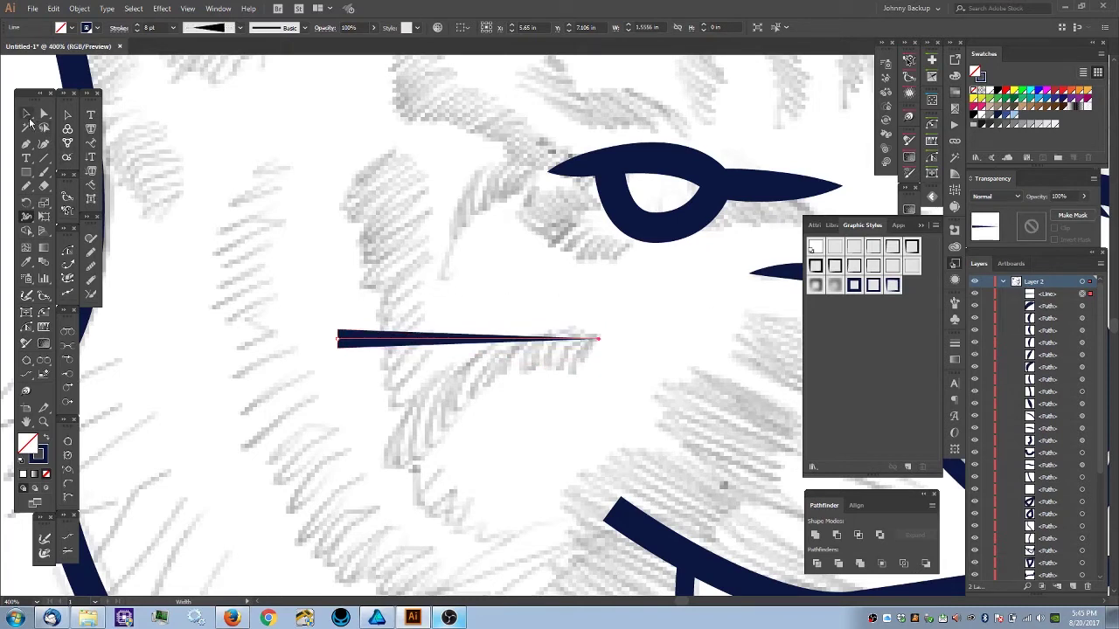
- Open the width profile list for the tapered test line, and delete the line from the cheek
{"action": "left_click", "coordinate": [954, 344]}
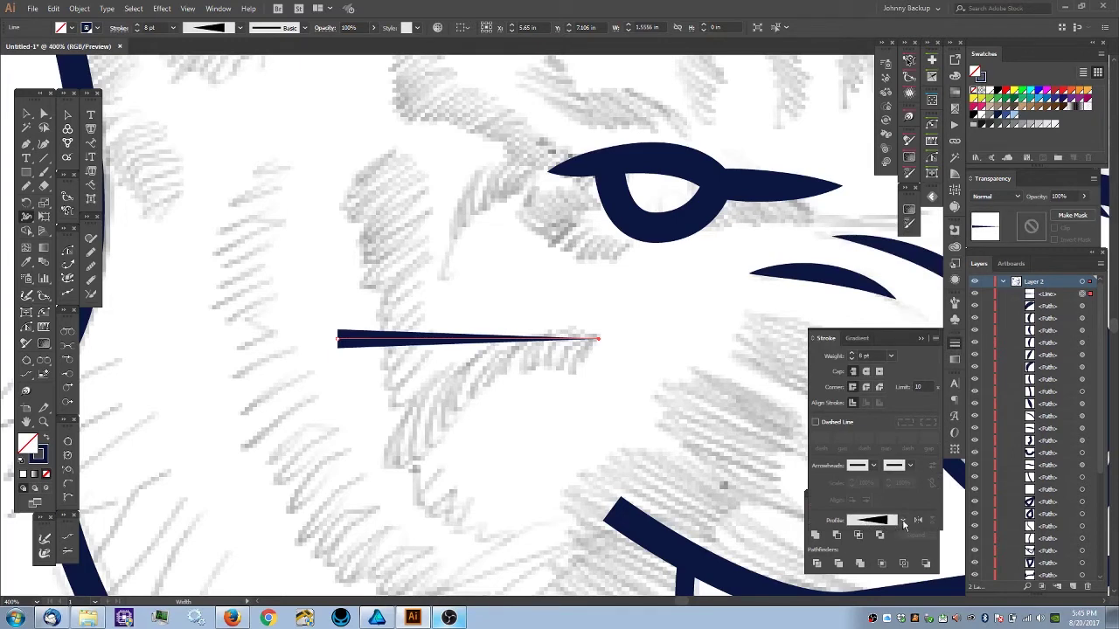
{"action": "left_click", "coordinate": [903, 521]}
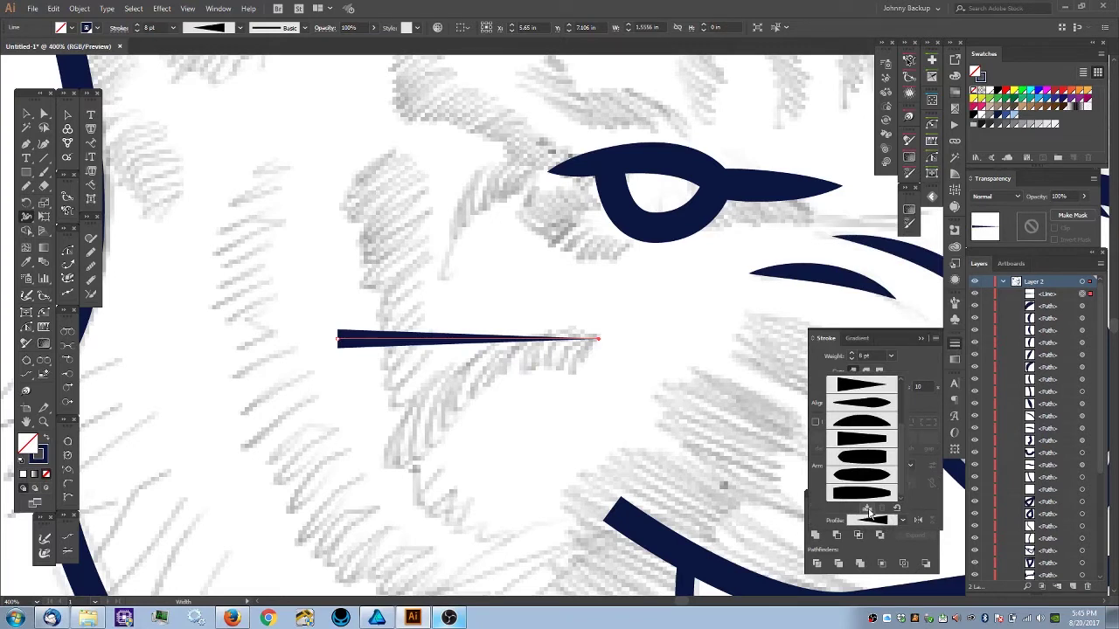
{"action": "left_click", "coordinate": [928, 503]}
{"action": "key", "text": "ctrl+z"}
{"action": "key", "text": "v"}
{"action": "left_click_drag", "start_coordinate": [335, 273], "coordinate": [393, 324]}
{"action": "key", "text": "Delete"}
- Try the width profile tapered to one end on the 13 pt muzzle and upper lip line, and undo it
{"action": "key", "text": "ctrl+minus"}
{"action": "left_click_drag", "start_coordinate": [662, 451], "coordinate": [403, 400]}
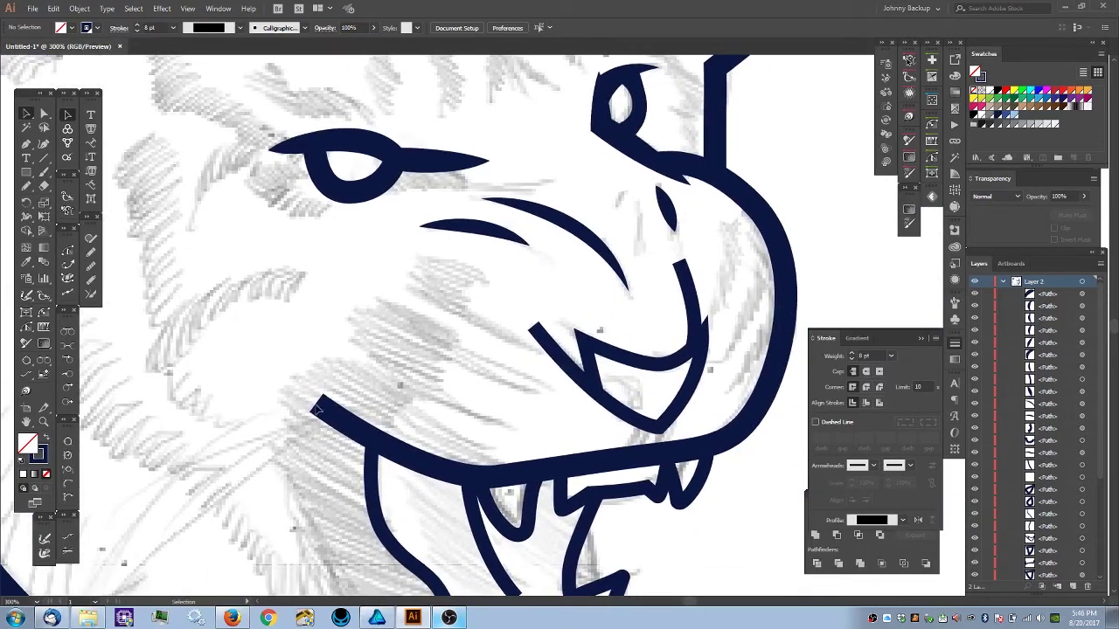
{"action": "left_click", "coordinate": [324, 409]}
{"action": "scroll", "coordinate": [368, 315], "scroll_direction": "down", "scroll_amount": 1}
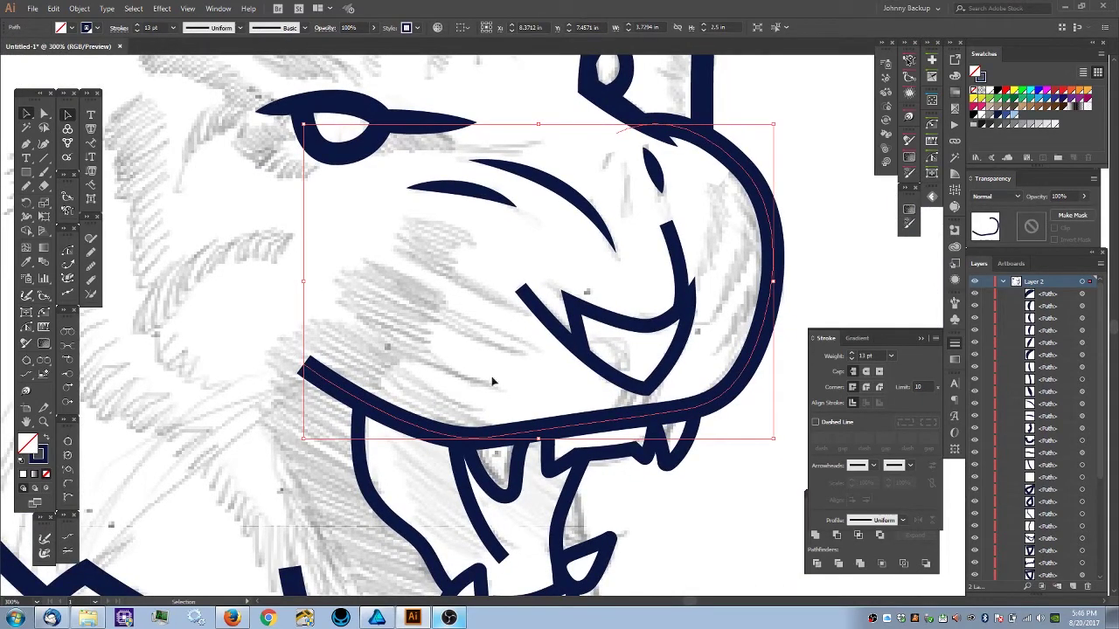
{"action": "left_click_drag", "start_coordinate": [382, 367], "coordinate": [424, 354]}
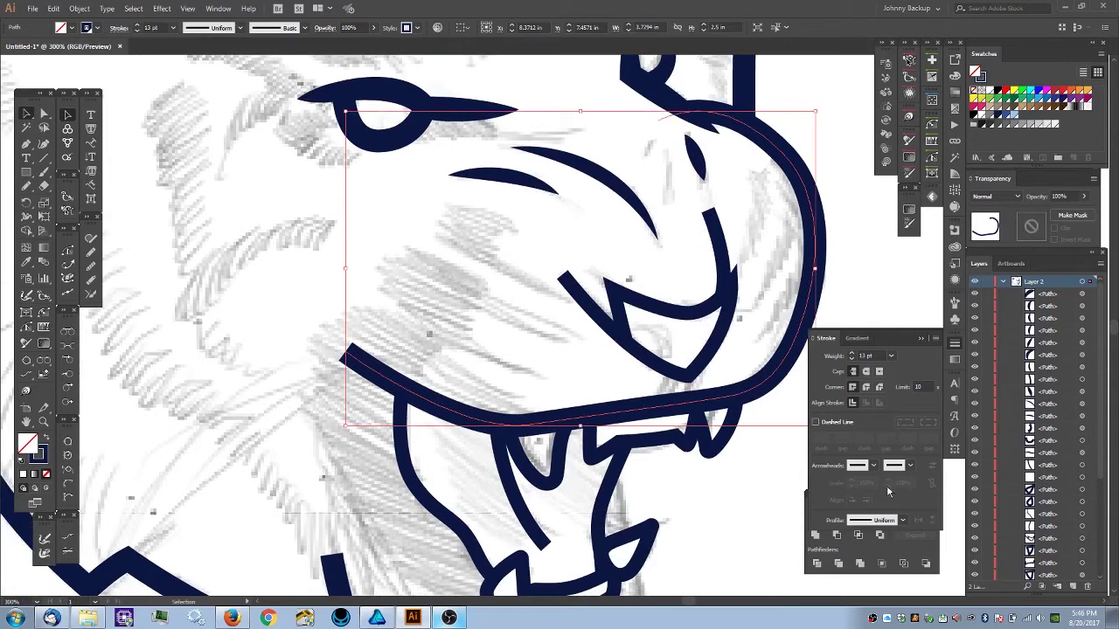
{"action": "left_click", "coordinate": [904, 522]}
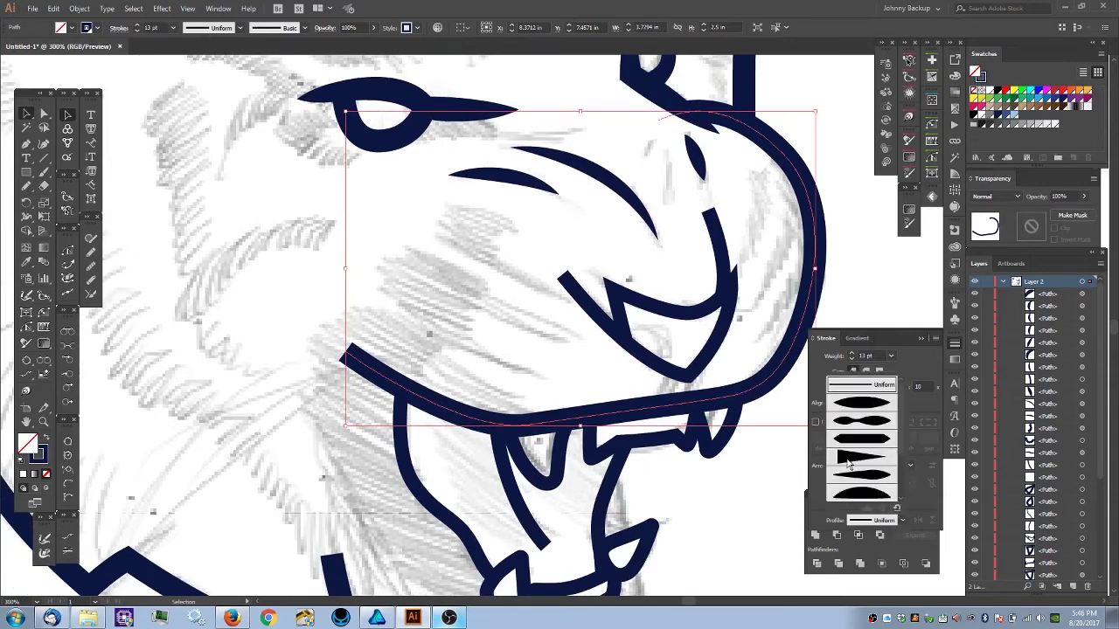
{"action": "left_click", "coordinate": [846, 459]}
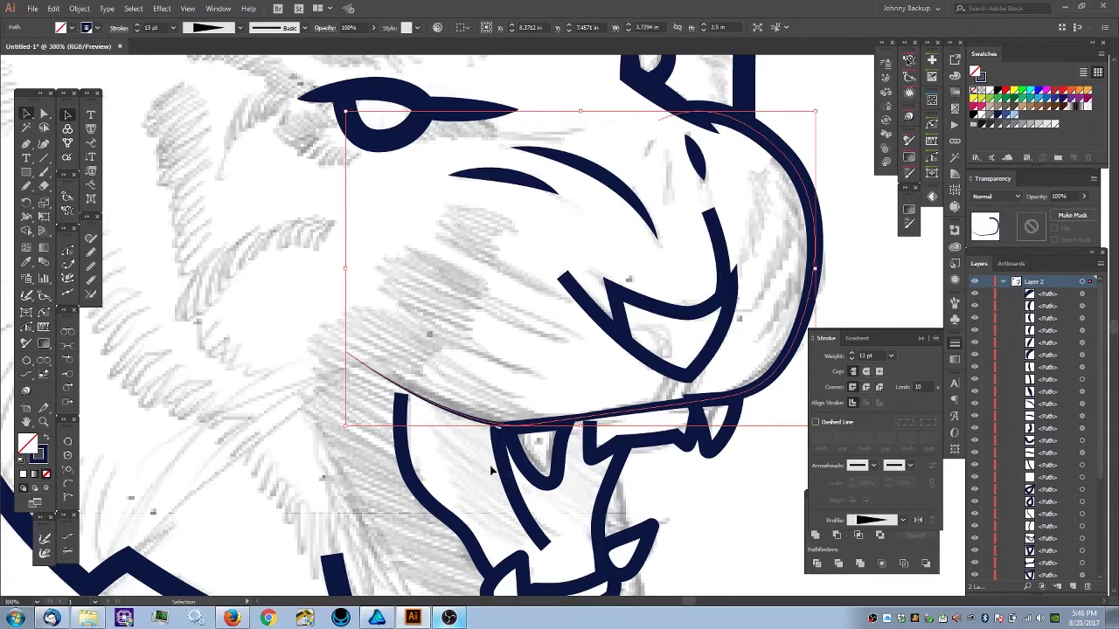
{"action": "key", "text": "ctrl+z"}
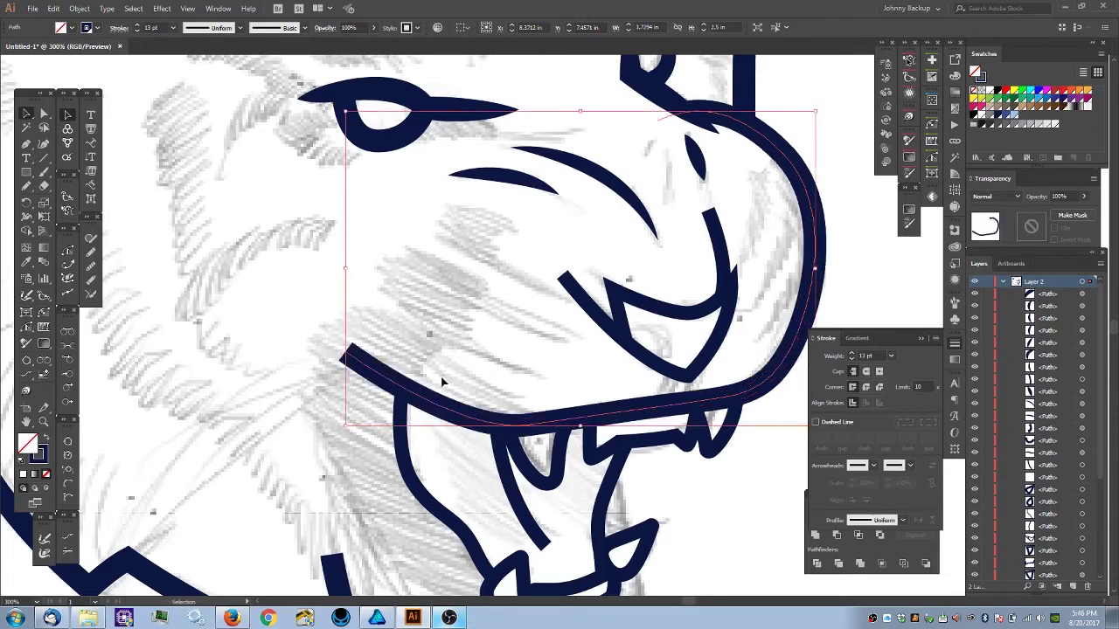
- Apply the width profile tapered to one end to the curved line inside the mouth and set its stroke weight to 11 pt
{"action": "left_click", "coordinate": [509, 487]}
{"action": "left_click", "coordinate": [520, 502]}
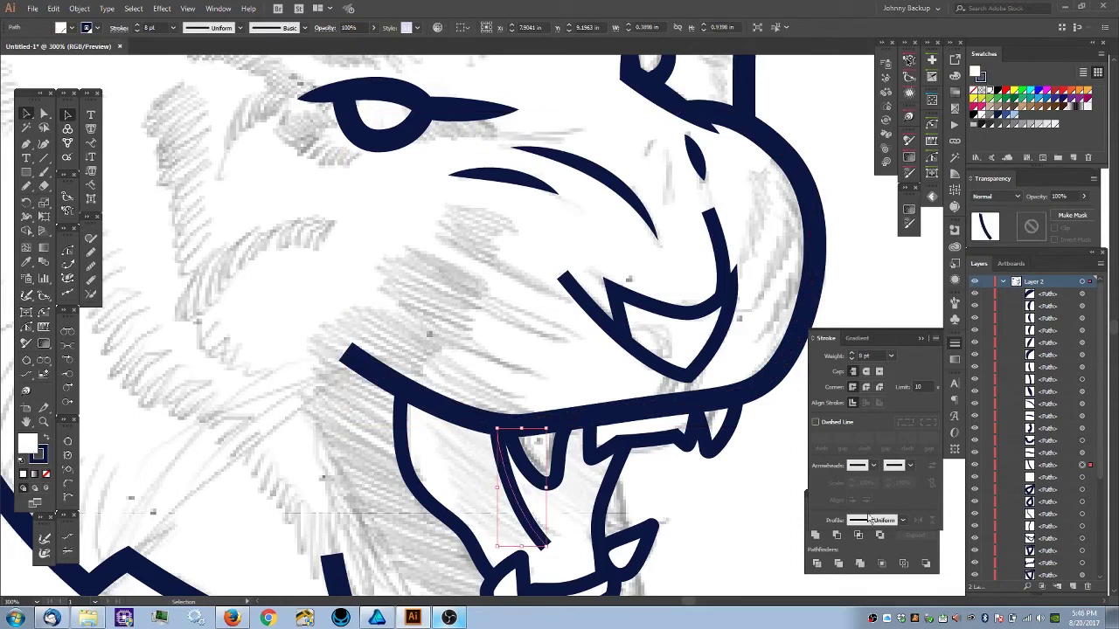
{"action": "left_click", "coordinate": [899, 521]}
{"action": "left_click", "coordinate": [868, 462]}
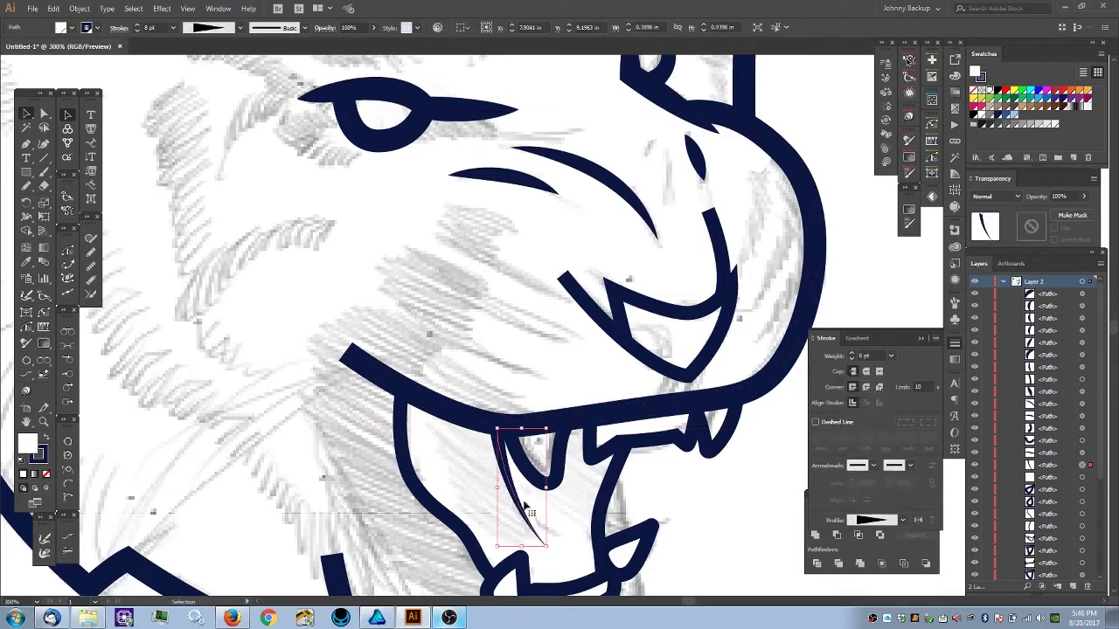
{"action": "left_click", "coordinate": [852, 355]}
{"action": "left_click", "coordinate": [852, 355]}
{"action": "left_click", "coordinate": [853, 355]}
{"action": "left_click", "coordinate": [260, 439]}
{"action": "key", "text": "ctrl+minus"}
{"action": "key", "text": "ctrl+minus"}
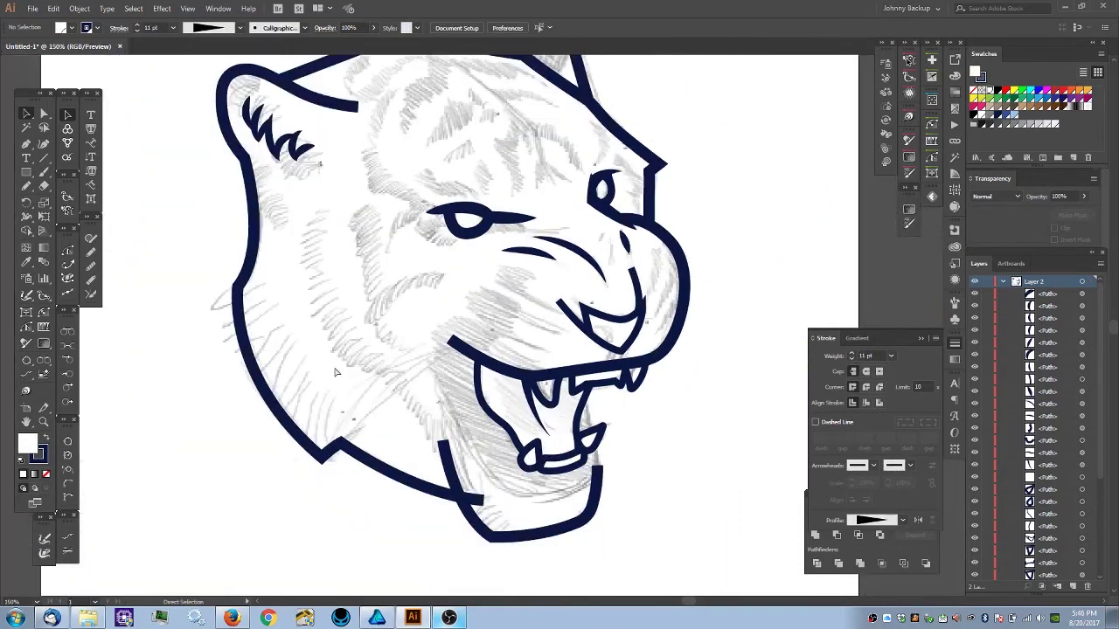
- Select the nose outline and add a width point on its open arm just before the junction with the short nostril edge
{"action": "key", "text": "ctrl+plus"}
{"action": "key", "text": "ctrl+plus"}
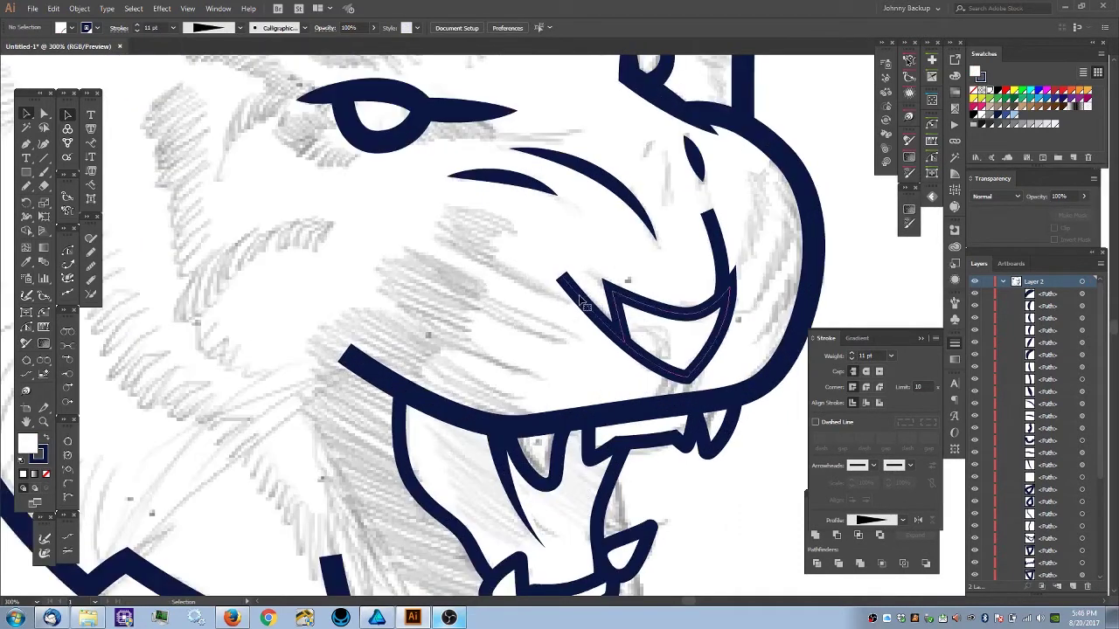
{"action": "key", "text": "v"}
{"action": "left_click", "coordinate": [626, 335]}
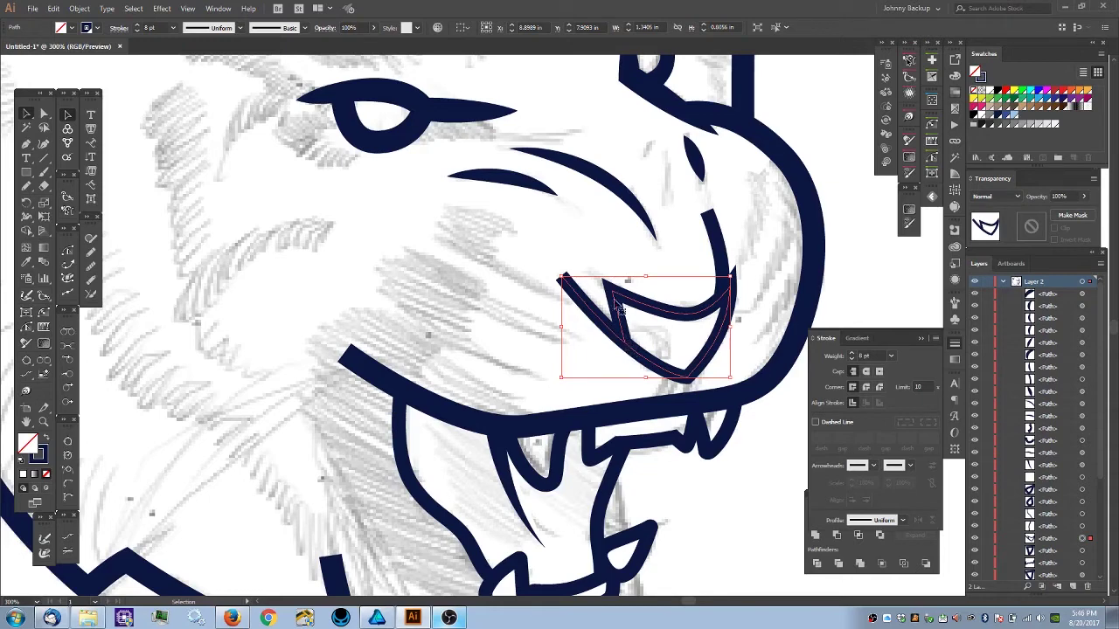
{"action": "left_click_drag", "start_coordinate": [552, 330], "coordinate": [472, 326]}
{"action": "key", "text": "ctrl+equal"}
{"action": "key", "text": "ctrl+equal"}
{"action": "key", "text": "ctrl+equal"}
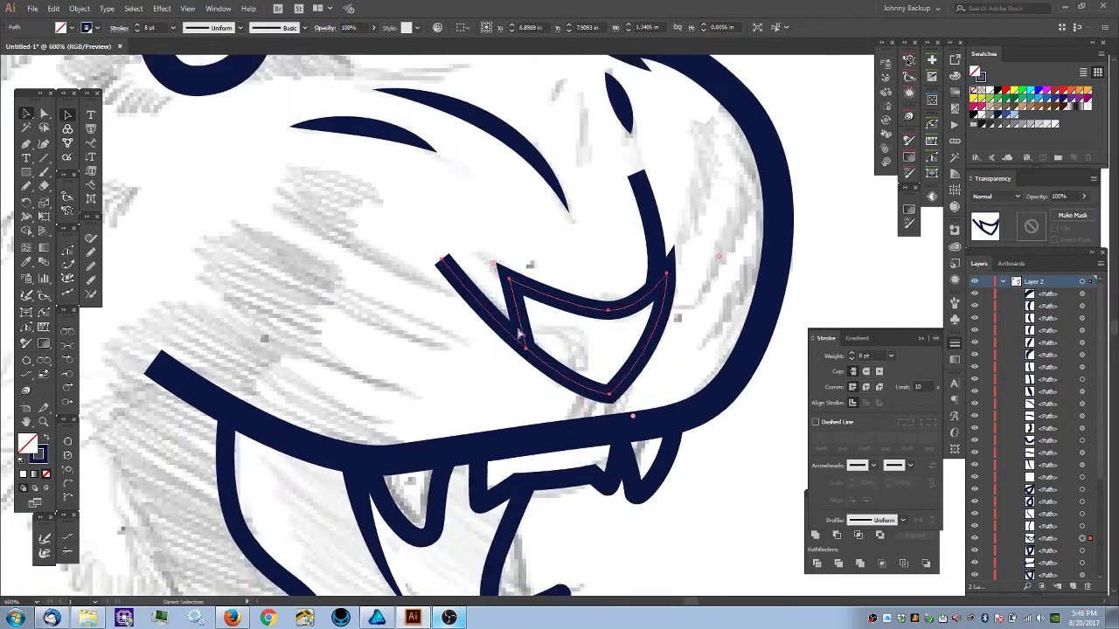
{"action": "left_click_drag", "start_coordinate": [492, 377], "coordinate": [524, 403]}
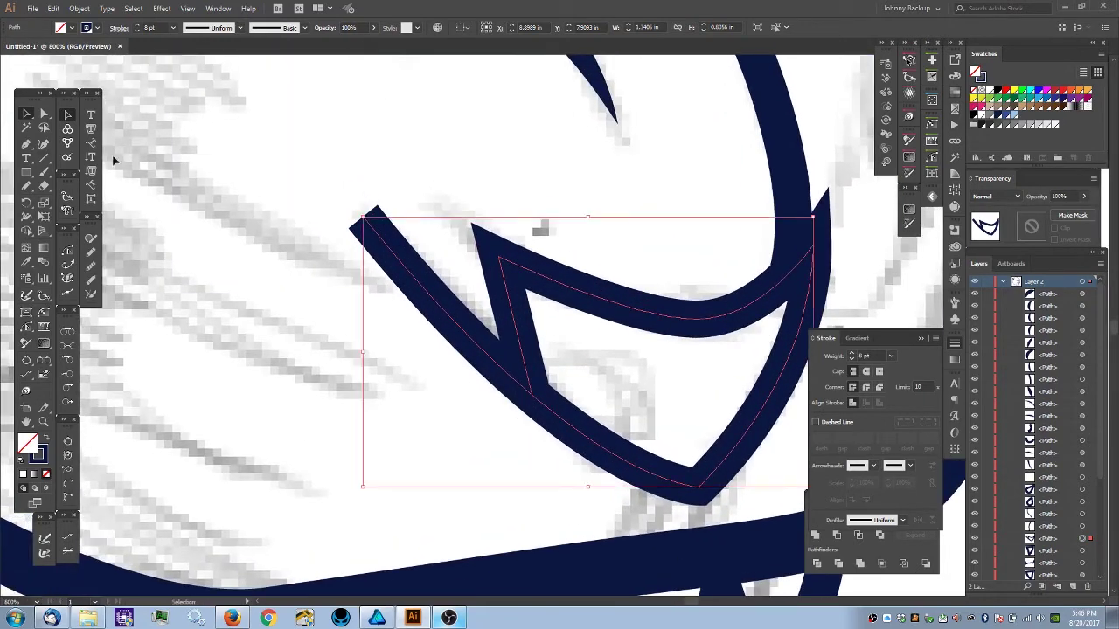
{"action": "left_click", "coordinate": [26, 216]}
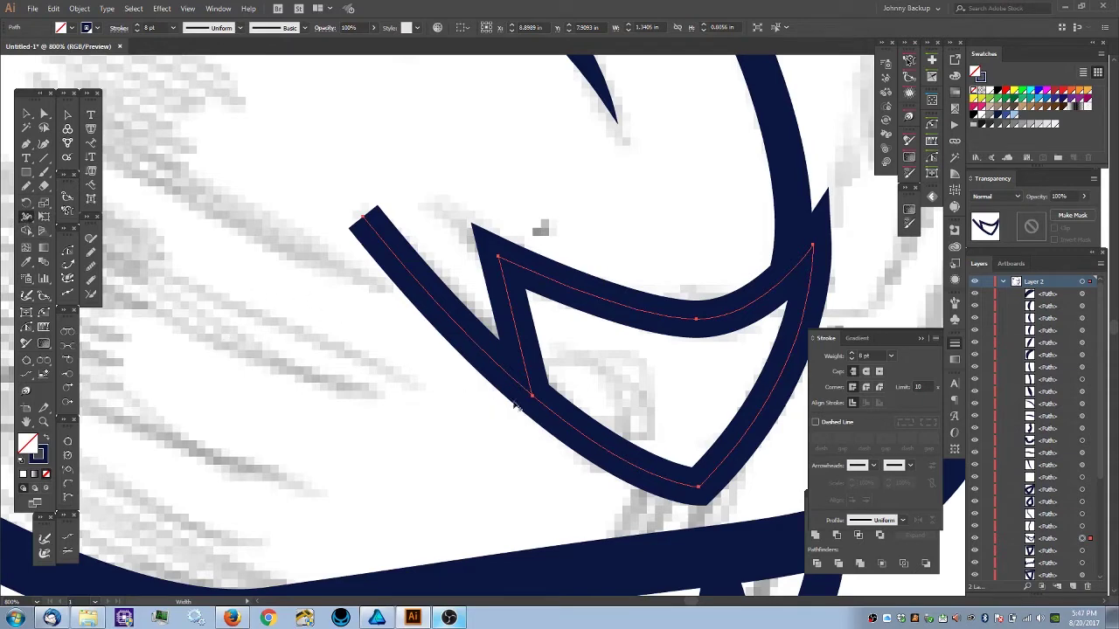
{"action": "key", "text": "v"}
{"action": "key", "text": "ctrl+="}
{"action": "key", "text": "ctrl+="}
{"action": "left_click_drag", "start_coordinate": [303, 303], "coordinate": [443, 312]}
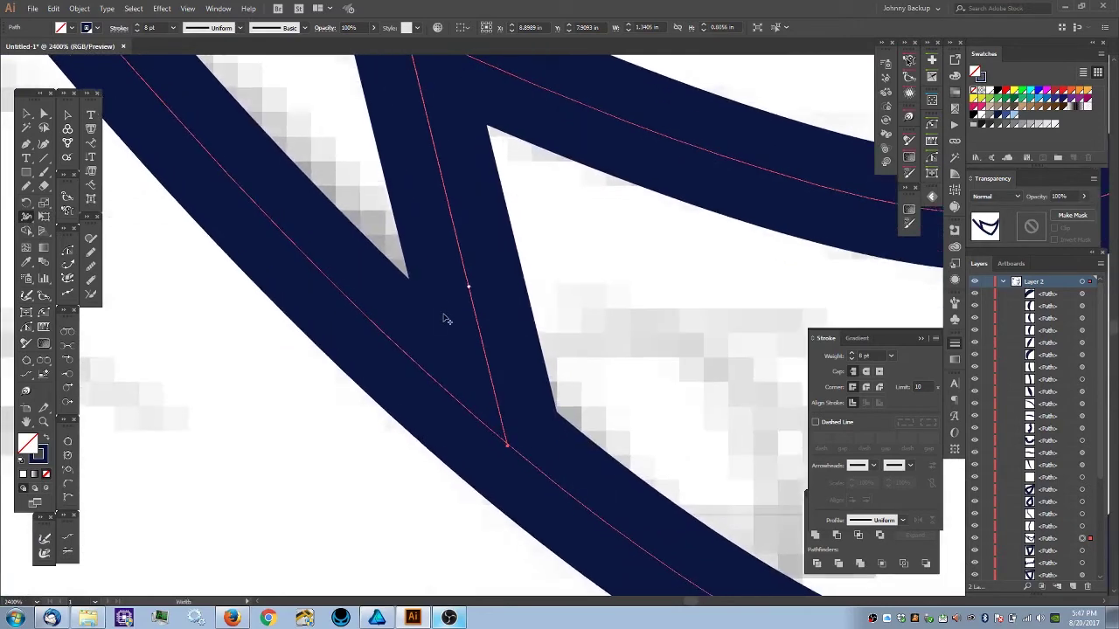
{"action": "key", "text": "ctrl+minus"}
{"action": "left_click_drag", "start_coordinate": [455, 393], "coordinate": [563, 470]}
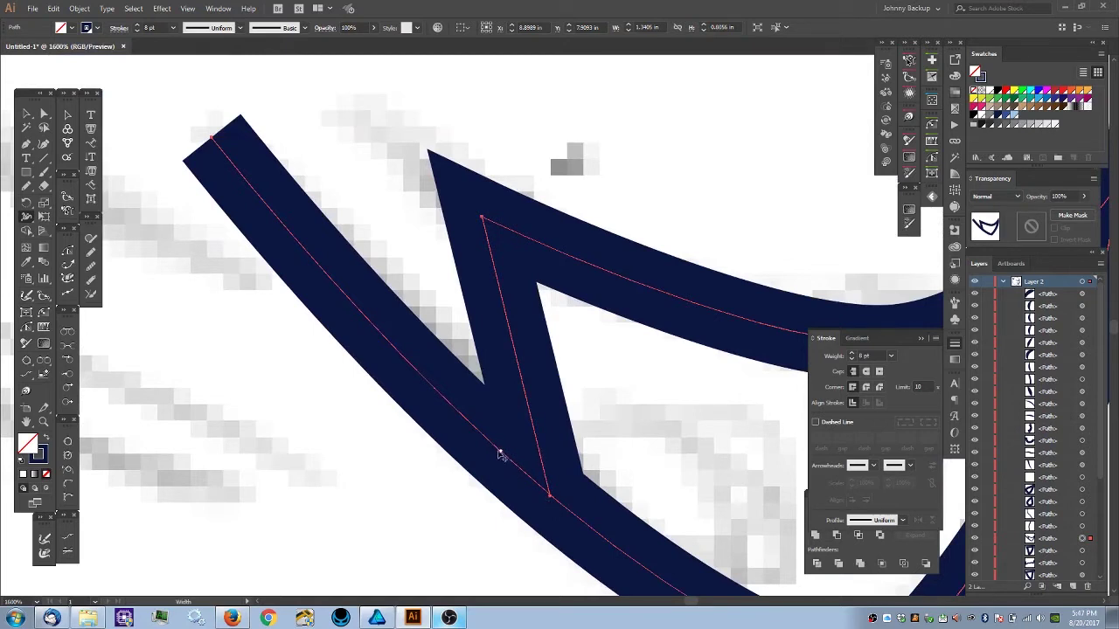
{"action": "left_click_drag", "start_coordinate": [472, 425], "coordinate": [478, 431]}
{"action": "key", "text": "ctrl+z"}
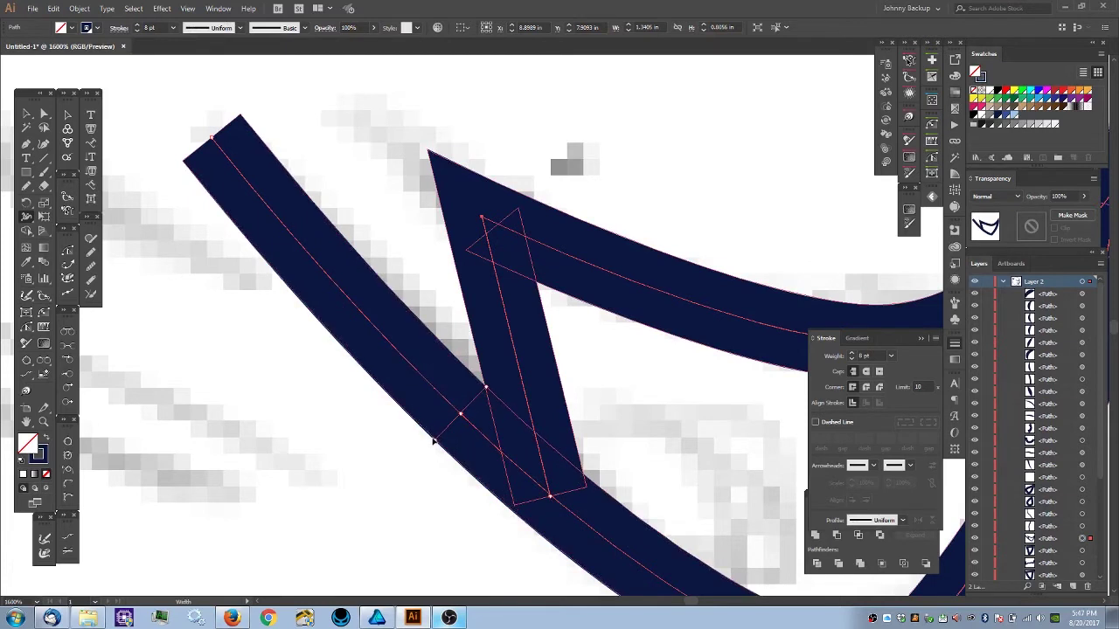
{"action": "left_click", "coordinate": [464, 423]}
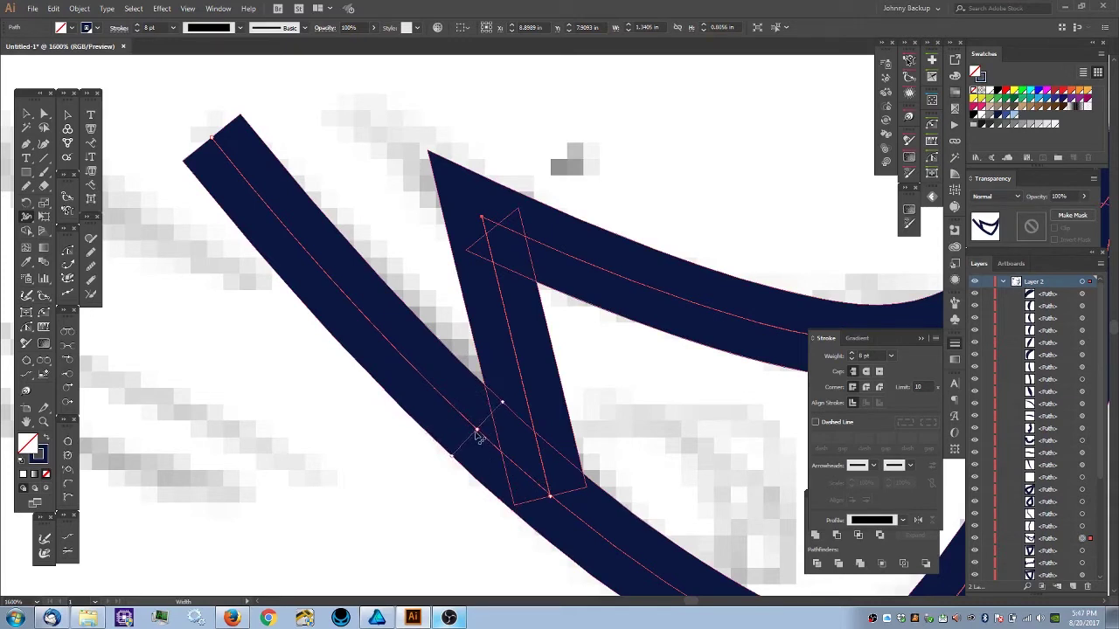
- Taper the open end of the nose outline to a point with the Width tool and deselect the line
{"action": "left_click_drag", "start_coordinate": [345, 254], "coordinate": [435, 315]}
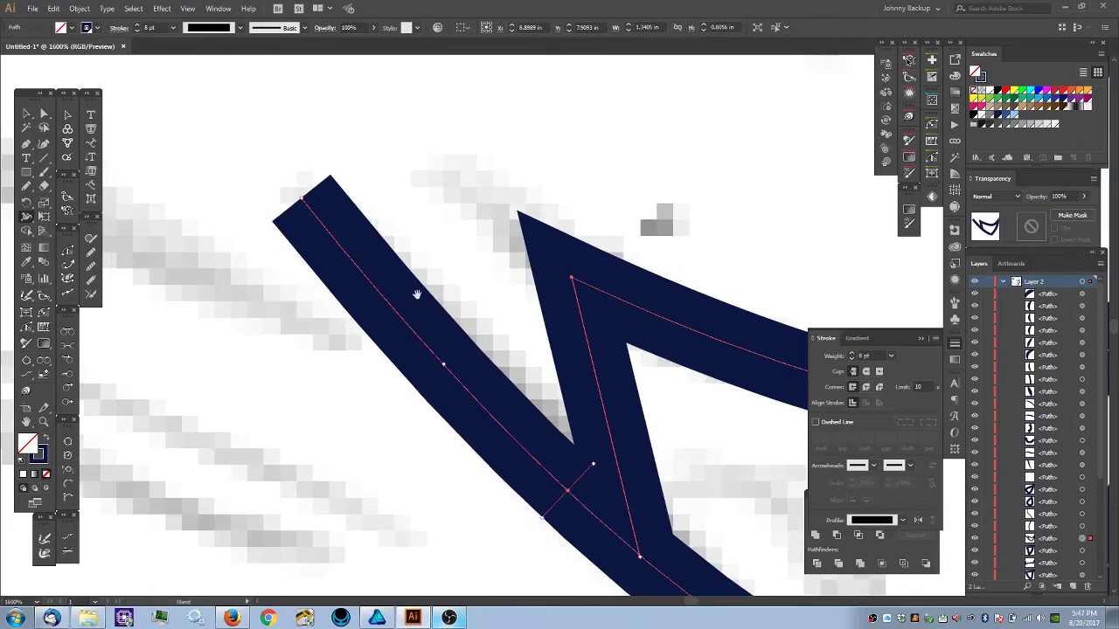
{"action": "mouse_move", "coordinate": [316, 186]}
{"action": "left_mouse_down"}
{"action": "mouse_move", "coordinate": [275, 212]}
{"action": "mouse_move", "coordinate": [258, 192]}
{"action": "left_mouse_up"}
{"action": "left_click_drag", "start_coordinate": [312, 274], "coordinate": [313, 278]}
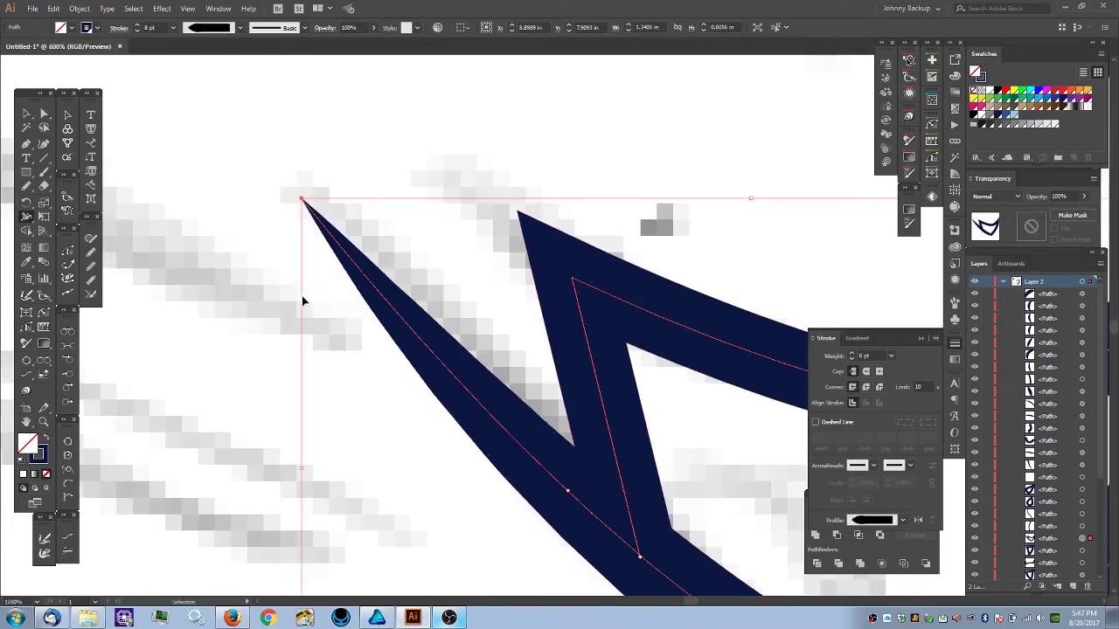
{"action": "key", "text": "ctrl+minus"}
{"action": "key", "text": "ctrl+minus"}
{"action": "key", "text": "ctrl+minus"}
{"action": "key", "text": "ctrl+minus"}
{"action": "key", "text": "ctrl+minus"}
{"action": "key", "text": "ctrl+minus"}
{"action": "left_click", "coordinate": [585, 435], "text": "ctrl"}
{"action": "left_click_drag", "start_coordinate": [663, 399], "coordinate": [621, 493]}
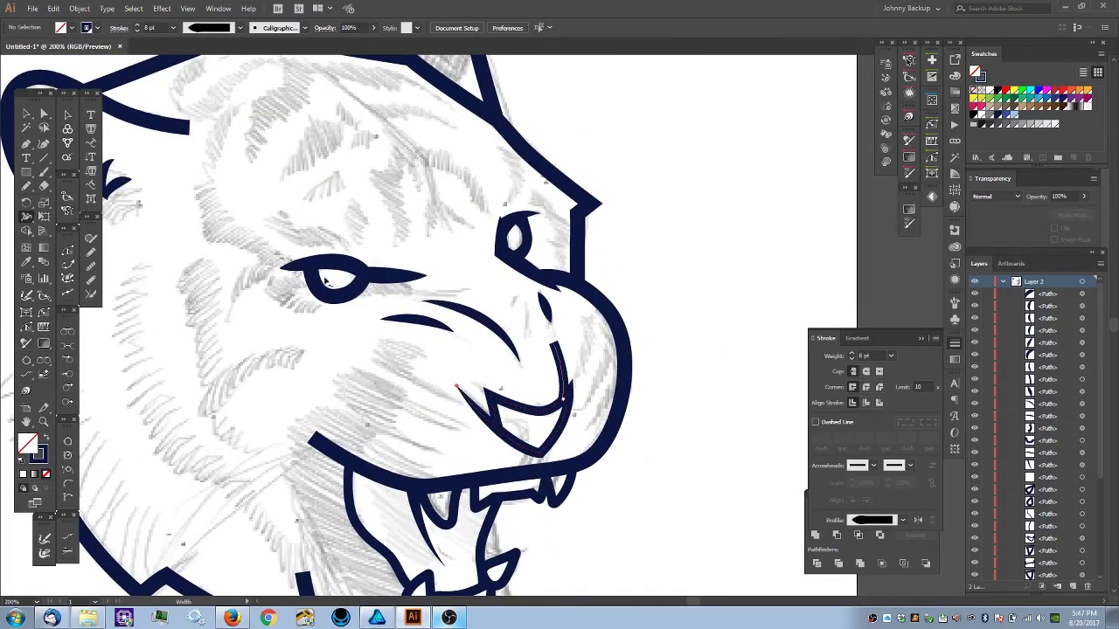
{"action": "key", "text": "shift+w"}
{"action": "key", "text": "a"}
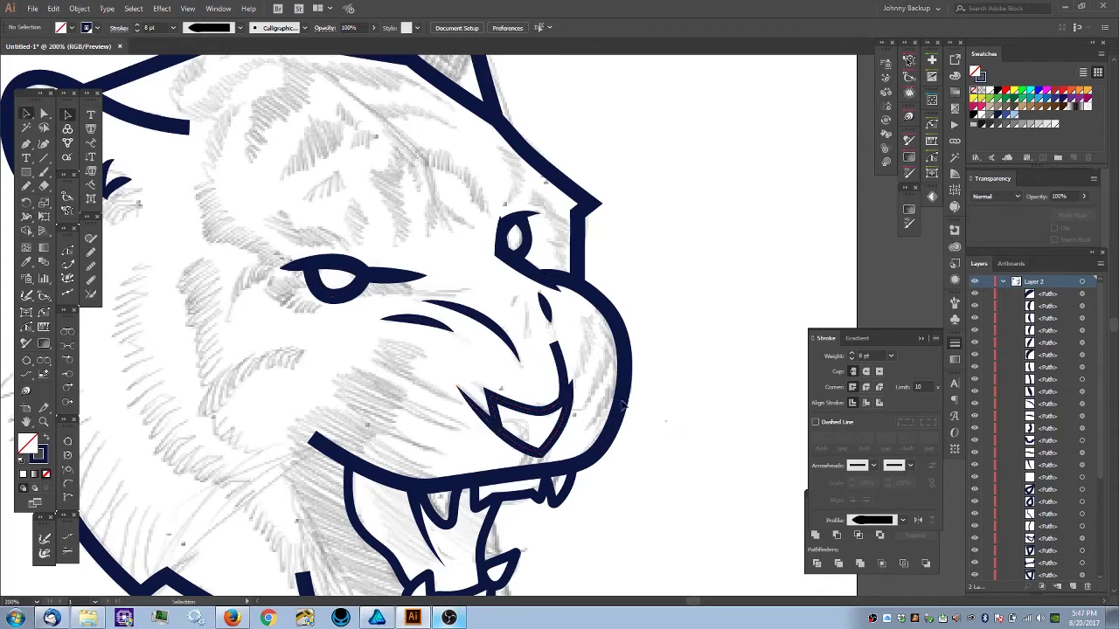
- Apply the width profile tapered to one end to the short nostril edge and flip it so the upper end is pointed
{"action": "key", "text": "ctrl+plus"}
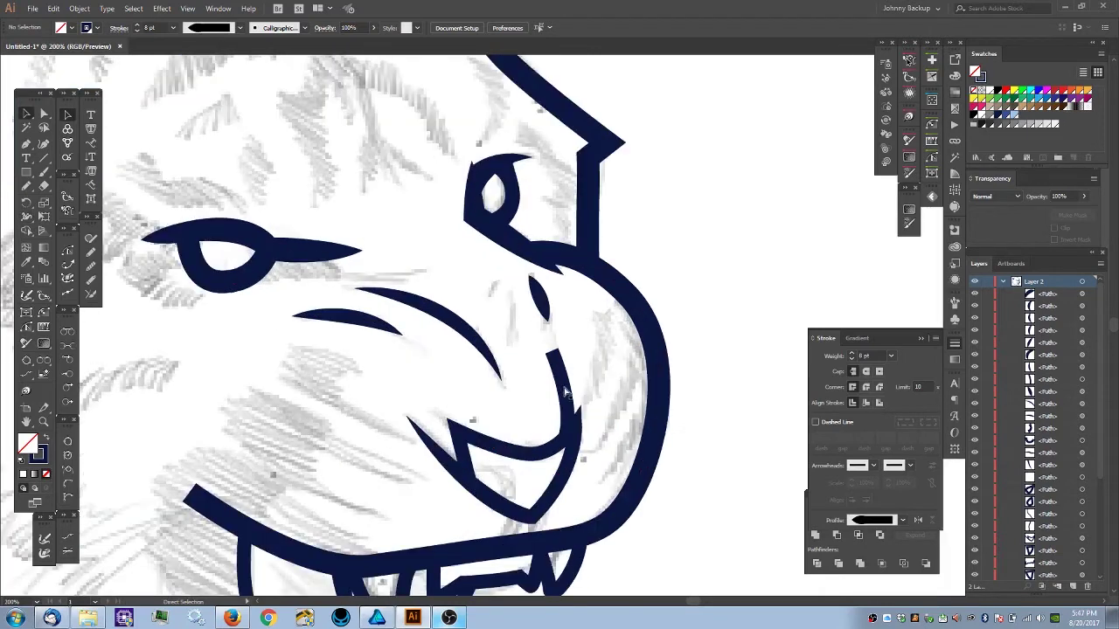
{"action": "key", "text": "ctrl+minus"}
{"action": "key", "text": "ctrl+minus"}
{"action": "key", "text": "ctrl+minus"}
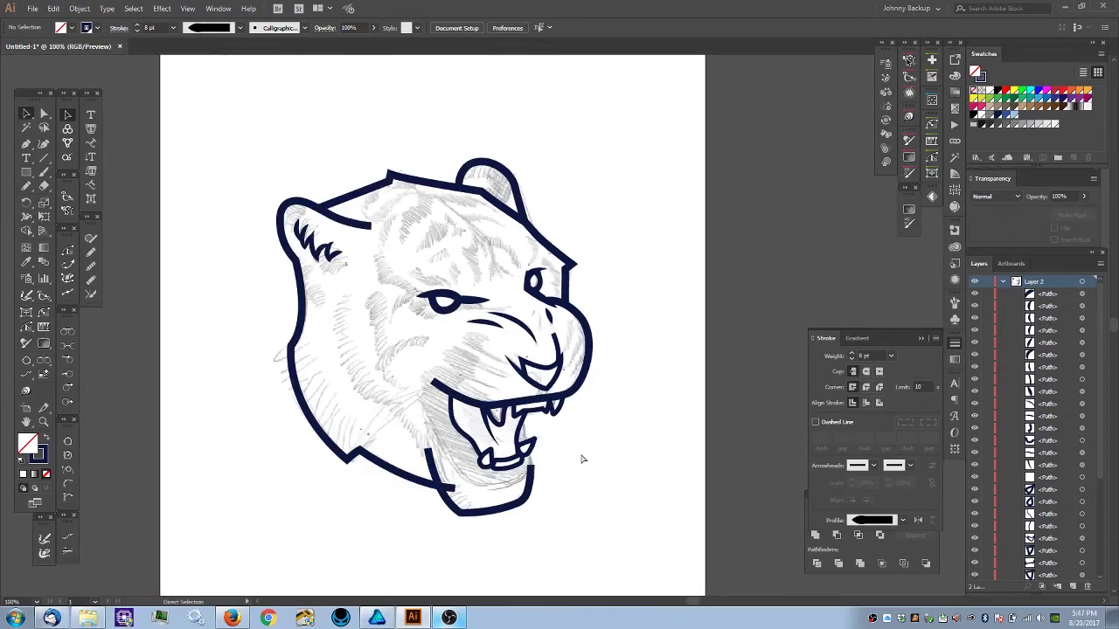
{"action": "key", "text": "ctrl+plus"}
{"action": "key", "text": "ctrl+plus"}
{"action": "key", "text": "ctrl+plus"}
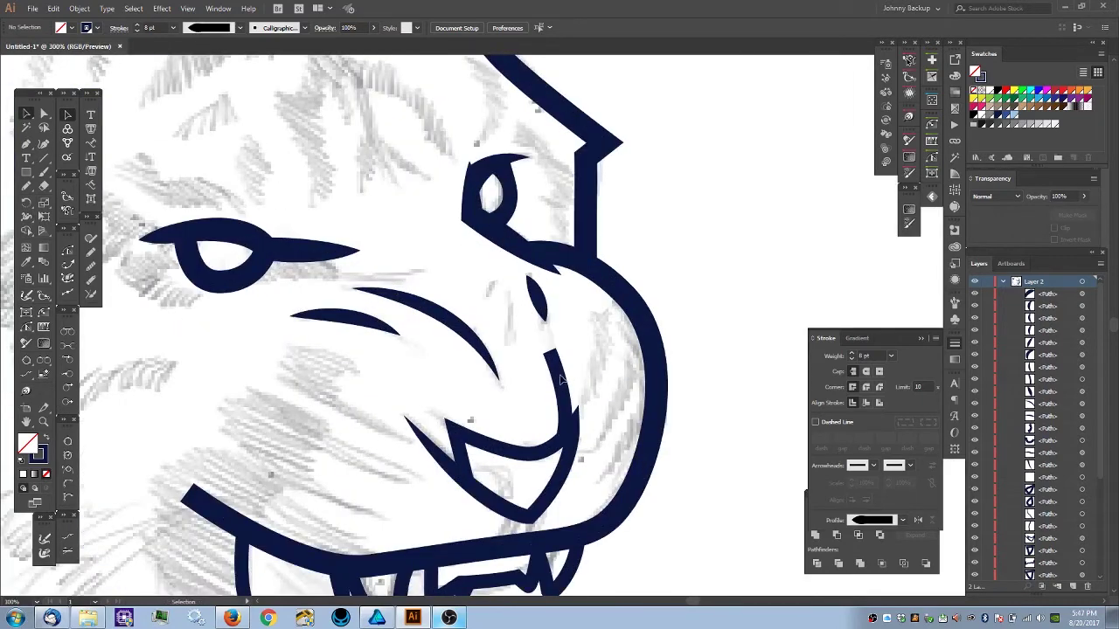
{"action": "left_click", "coordinate": [557, 390]}
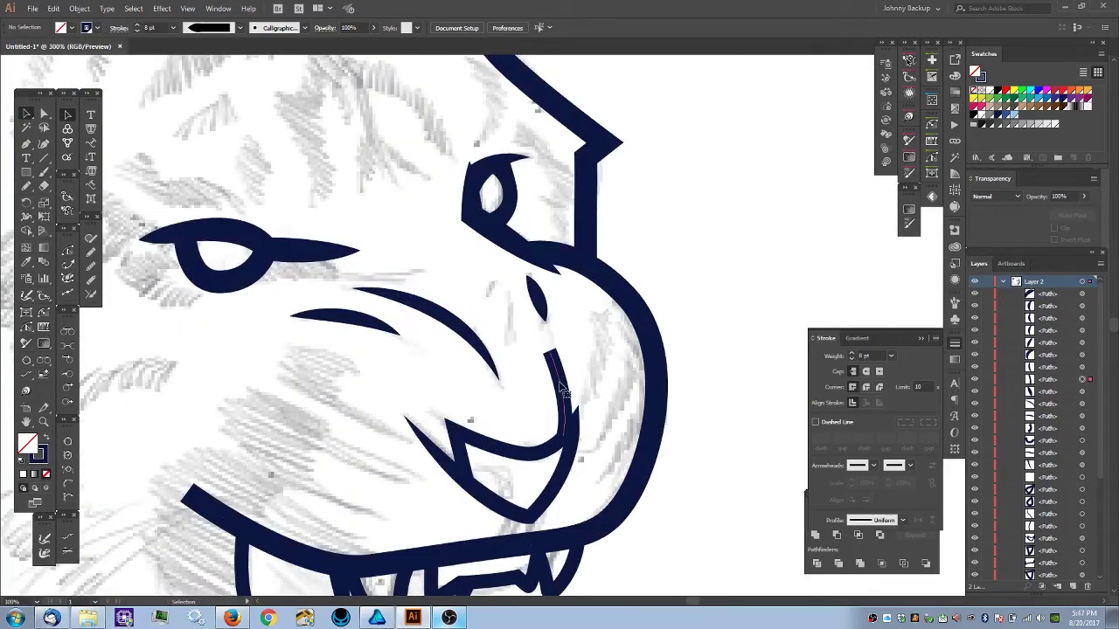
{"action": "left_click", "coordinate": [903, 520]}
{"action": "left_click", "coordinate": [857, 458]}
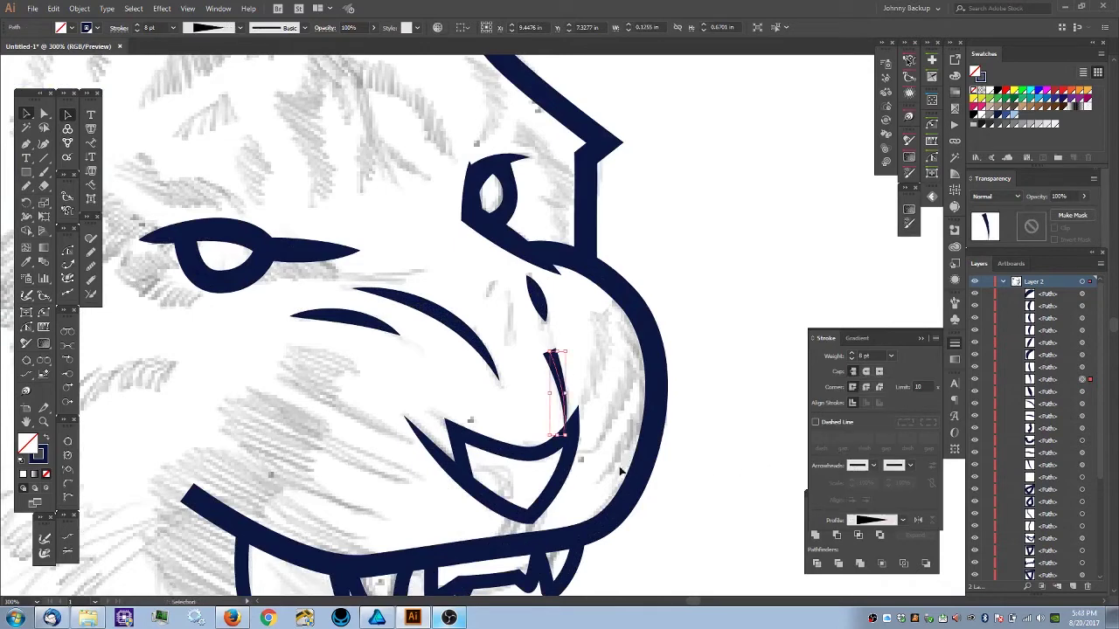
{"action": "scroll", "coordinate": [539, 401], "scroll_direction": "up", "scroll_amount": 1}
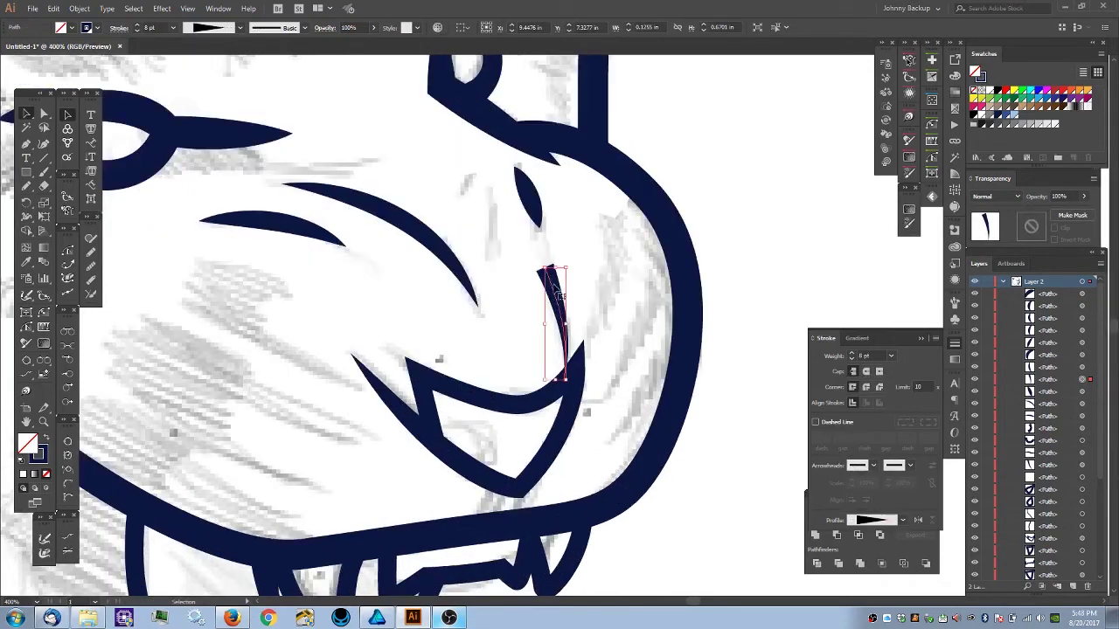
{"action": "left_click", "coordinate": [918, 522]}
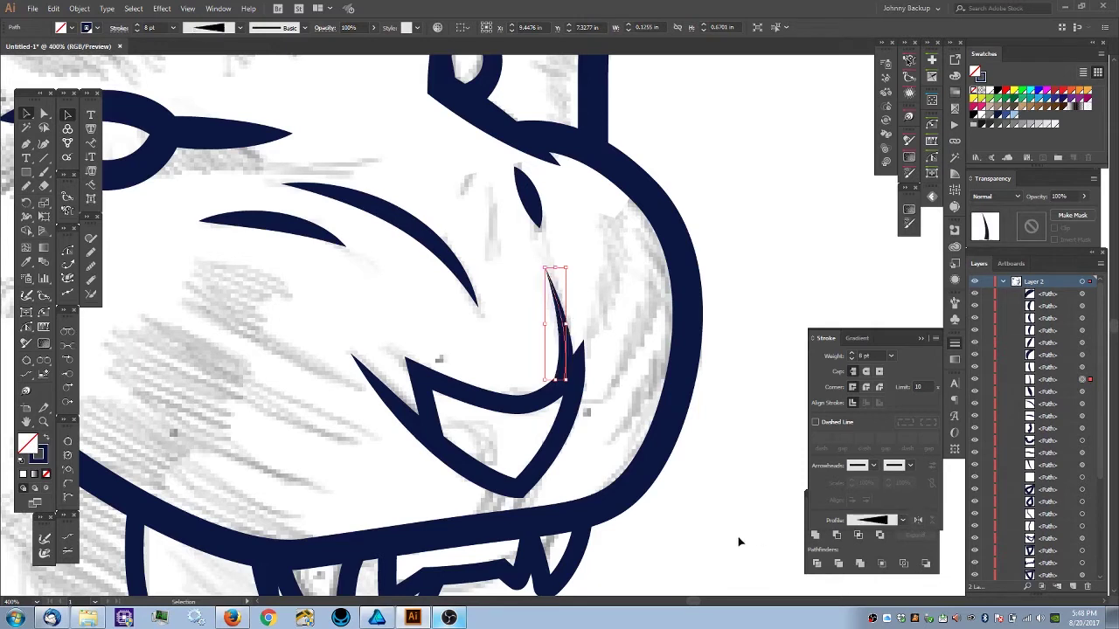
- Set the nostril edge's stroke weight to 10 pt and deselect it
{"action": "left_click", "coordinate": [853, 355]}
{"action": "left_click", "coordinate": [853, 355]}
{"action": "left_click", "coordinate": [743, 422]}
- Move the nostril edge's lower anchor point slightly into the nose outline so its blunt end is hidden, and deselect it
{"action": "scroll", "coordinate": [553, 398], "scroll_direction": "up", "scroll_amount": 2}
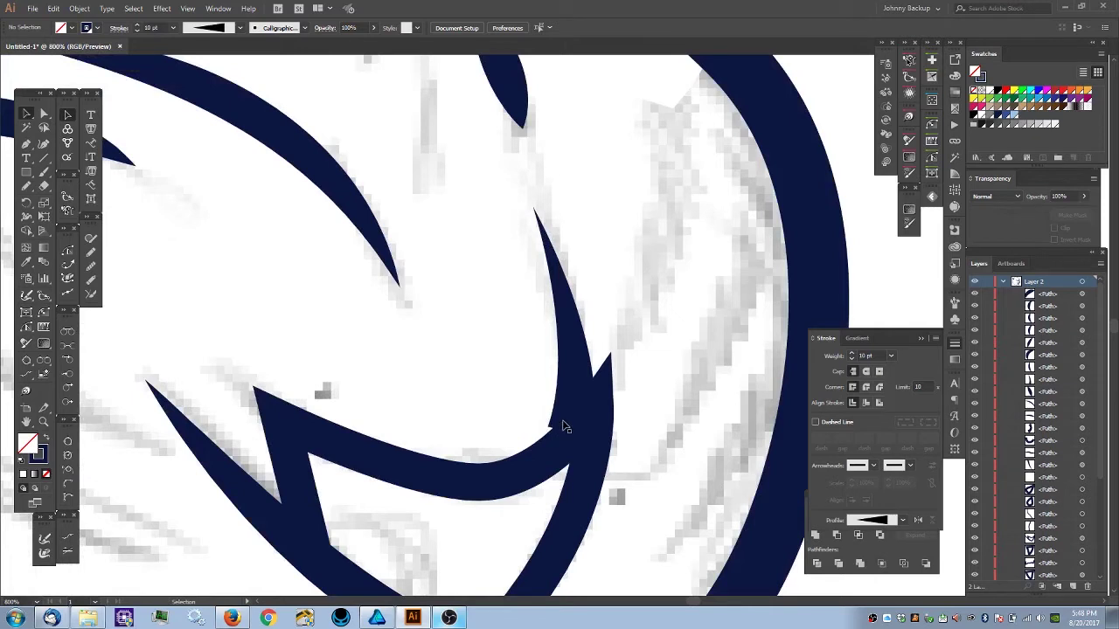
{"action": "key", "text": "a"}
{"action": "left_click", "coordinate": [571, 434]}
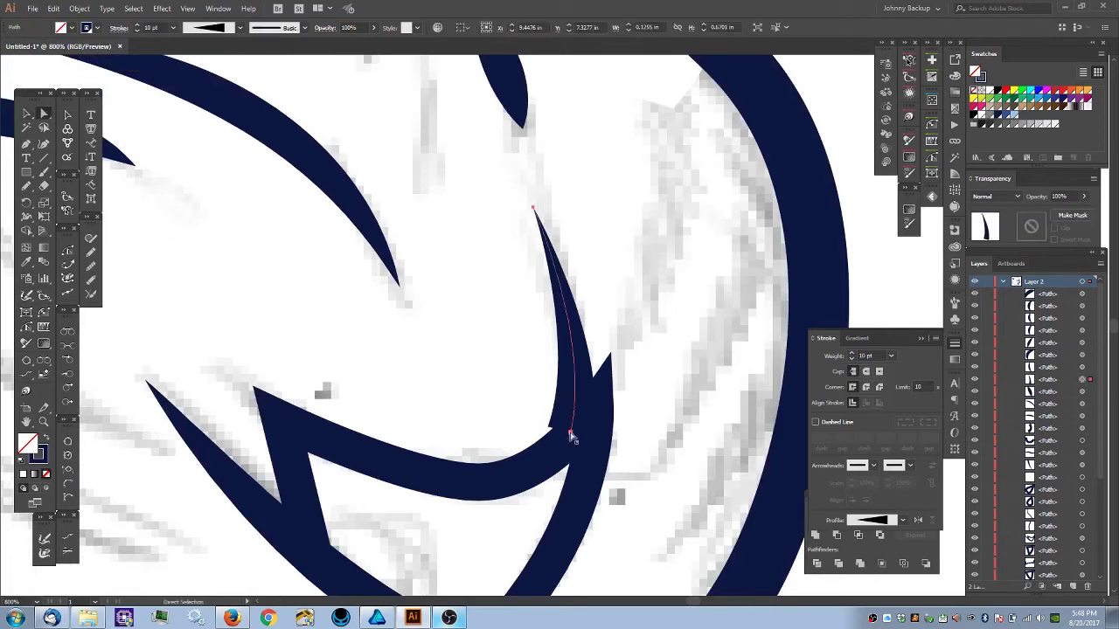
{"action": "left_click", "coordinate": [570, 433]}
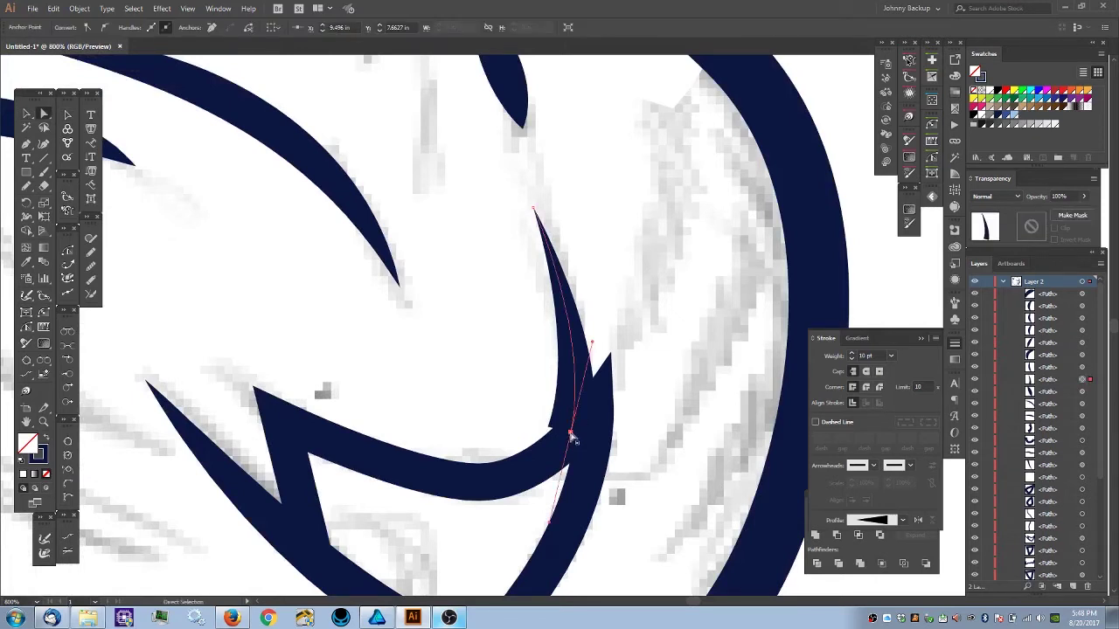
{"action": "left_click_drag", "start_coordinate": [570, 433], "coordinate": [576, 446]}
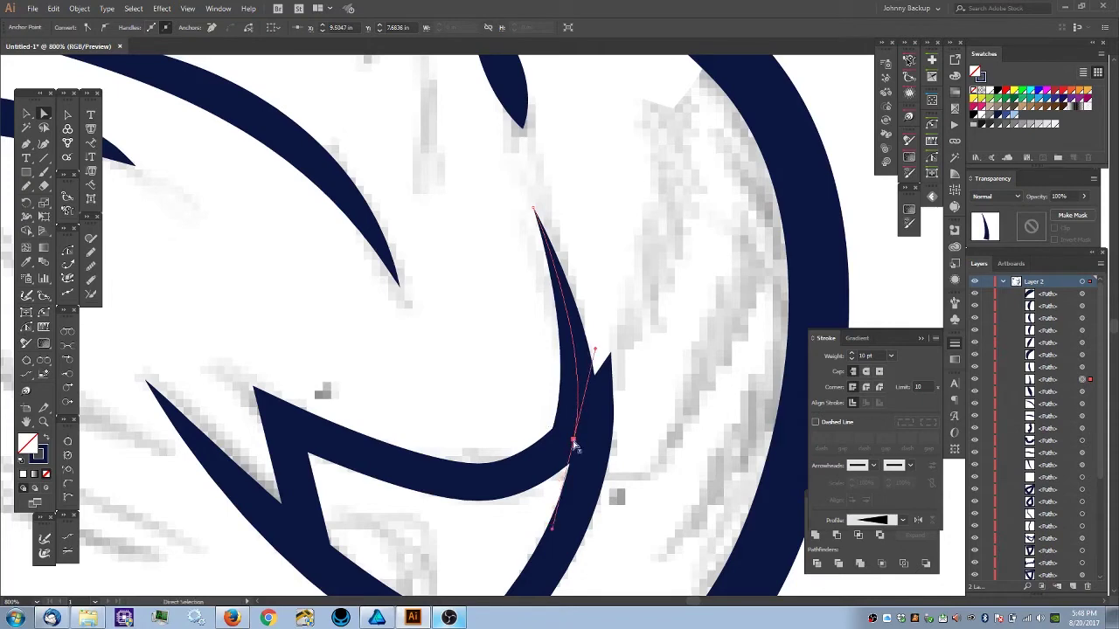
{"action": "left_click", "coordinate": [516, 424]}
- Select the left ear and head outline, add a width point shortly before its inner ear end, and taper that end to a point
{"action": "key", "text": "ctrl+minus"}
{"action": "key", "text": "ctrl+minus"}
{"action": "key", "text": "ctrl+minus"}
{"action": "key", "text": "ctrl+minus"}
{"action": "key", "text": "ctrl+minus"}
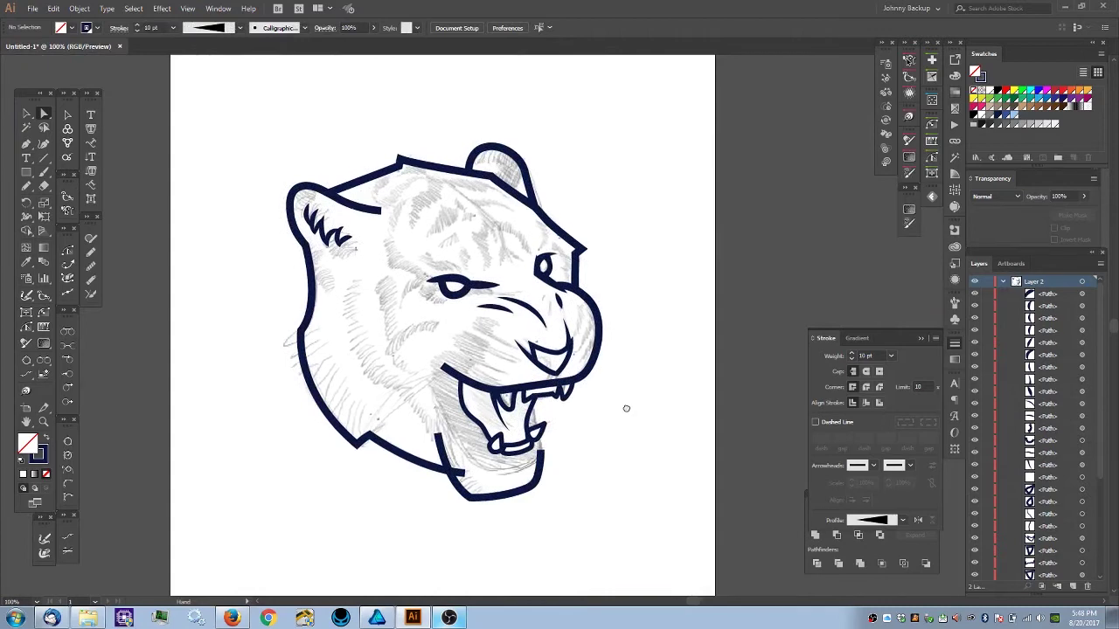
{"action": "key", "text": "ctrl+equal"}
{"action": "mouse_move", "coordinate": [597, 417]}
{"action": "left_mouse_down"}
{"action": "mouse_move", "coordinate": [585, 457]}
{"action": "mouse_move", "coordinate": [731, 542]}
{"action": "left_mouse_up"}
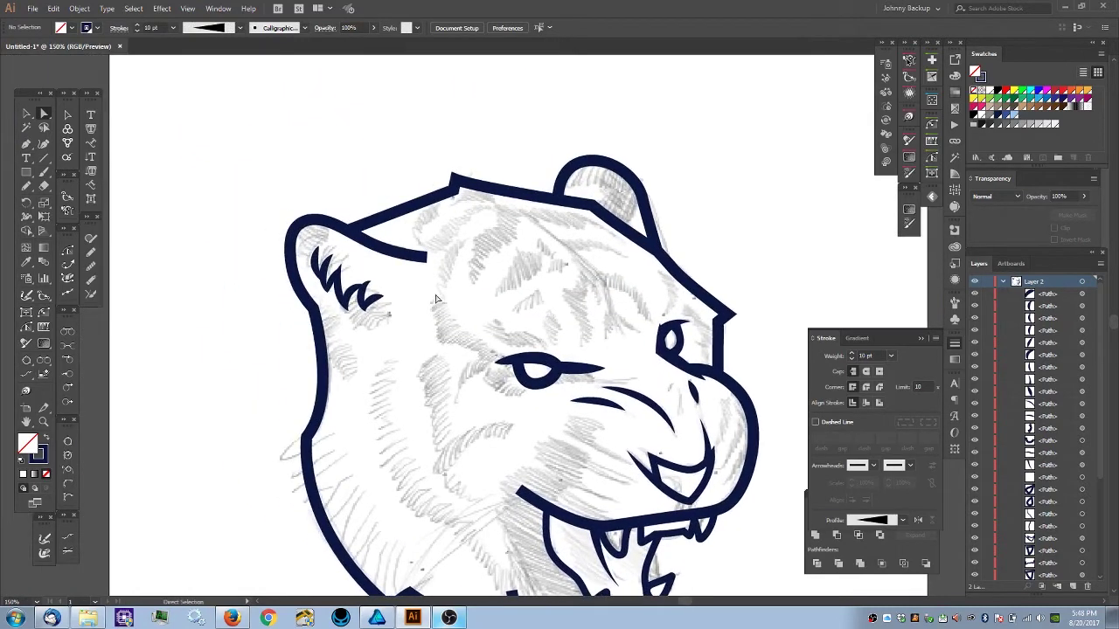
{"action": "left_click", "coordinate": [423, 261]}
{"action": "key", "text": "ctrl+equal"}
{"action": "key", "text": "ctrl+equal"}
{"action": "key", "text": "ctrl+equal"}
{"action": "key", "text": "ctrl+equal"}
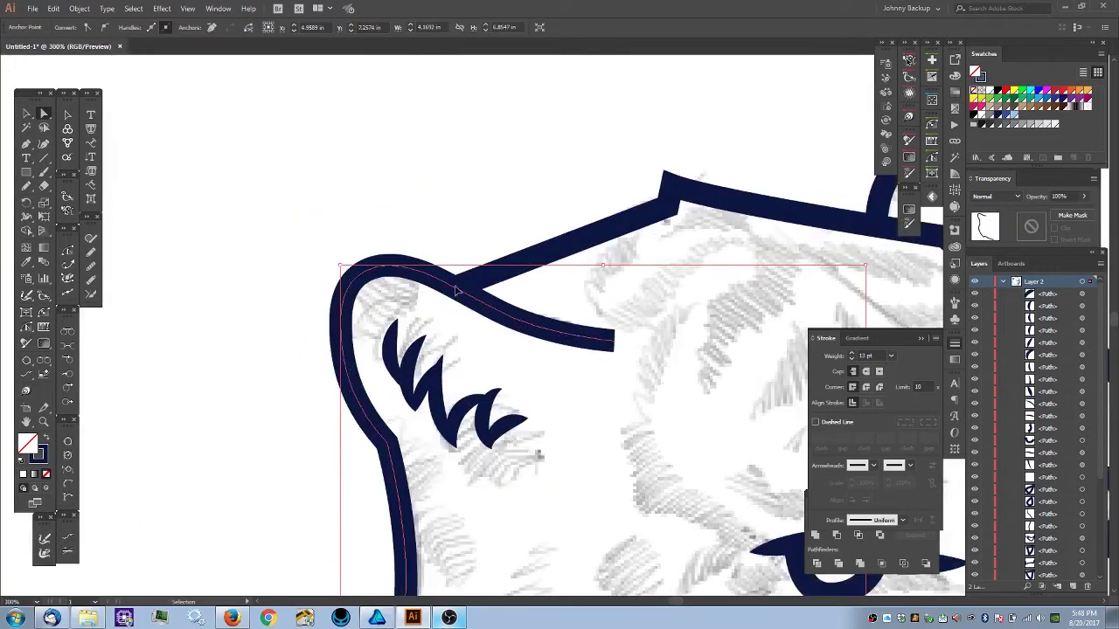
{"action": "key", "text": "ctrl+equal"}
{"action": "left_click", "coordinate": [514, 313]}
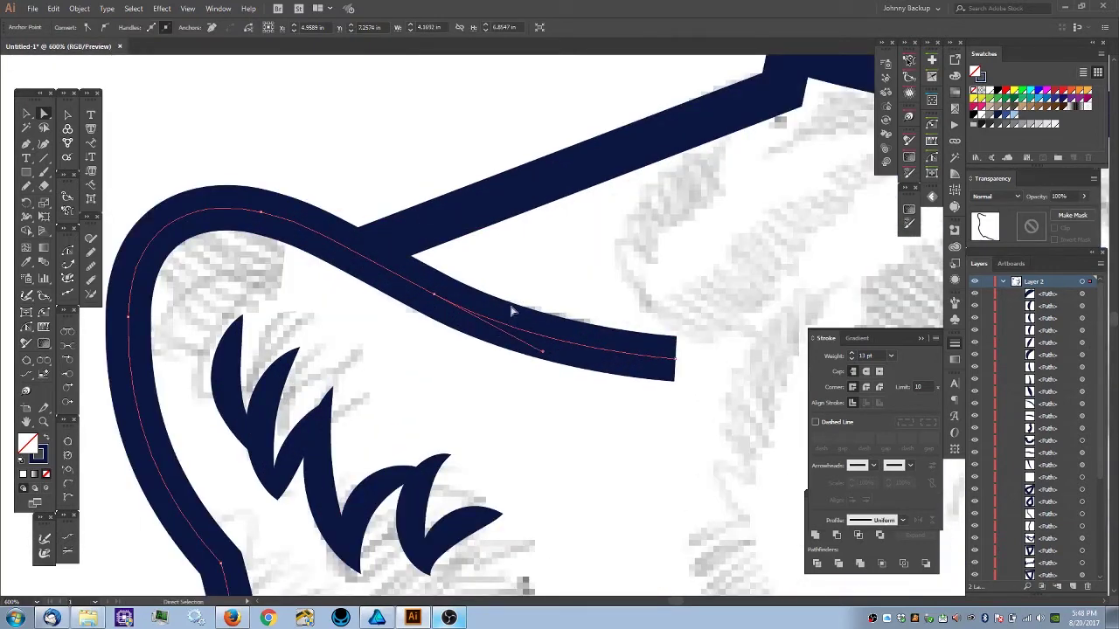
{"action": "key", "text": "shift+w"}
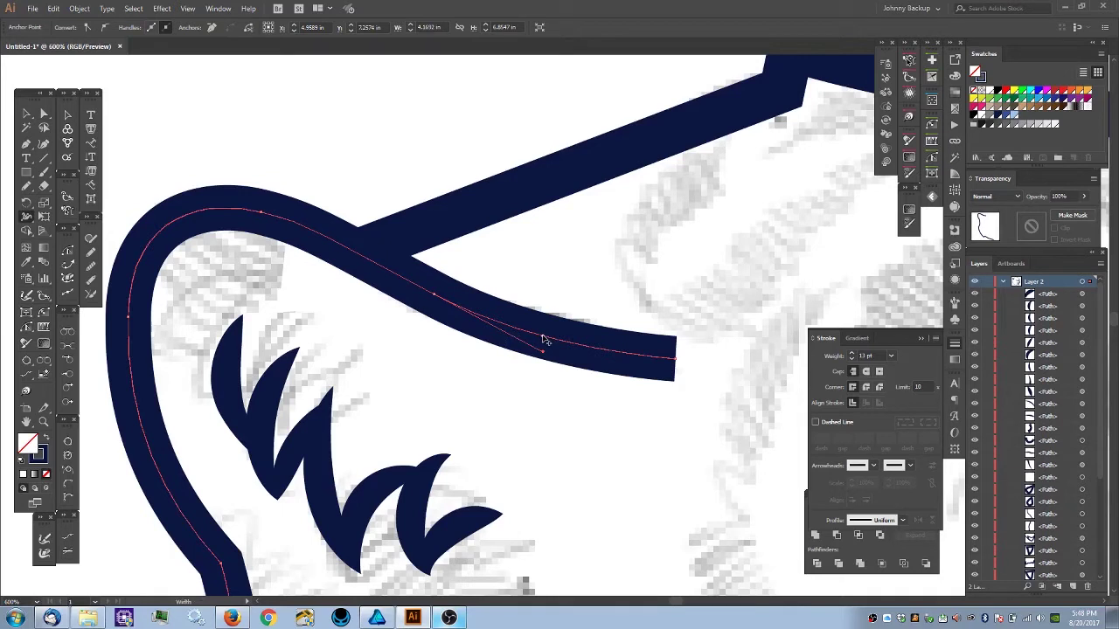
{"action": "left_click_drag", "start_coordinate": [538, 356], "coordinate": [539, 353]}
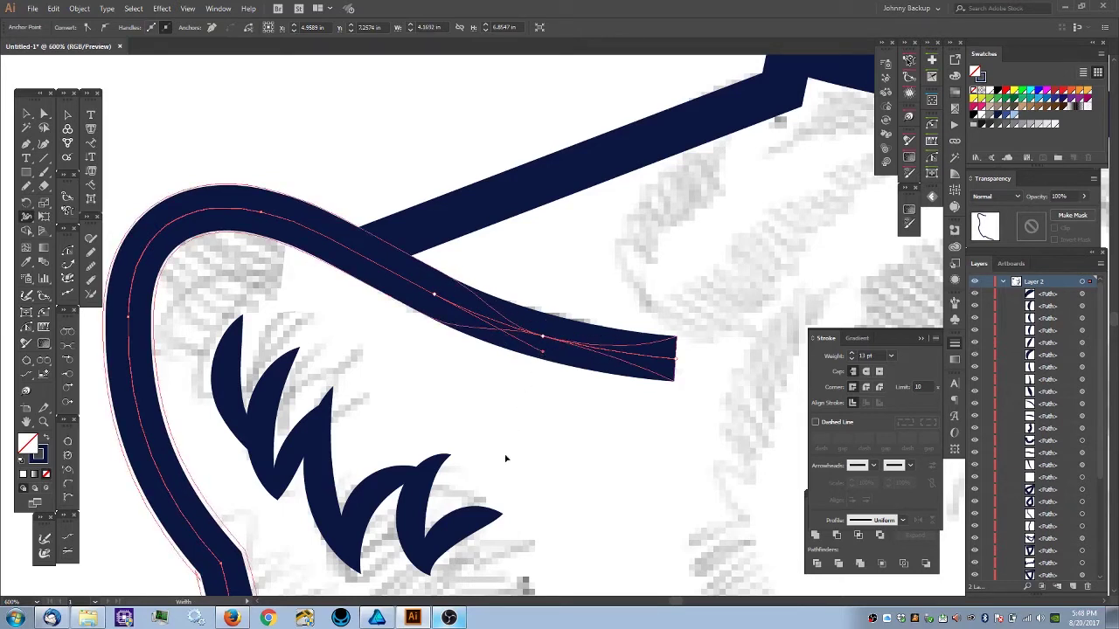
{"action": "left_click_drag", "start_coordinate": [542, 339], "coordinate": [549, 316]}
{"action": "left_click_drag", "start_coordinate": [678, 339], "coordinate": [679, 392]}
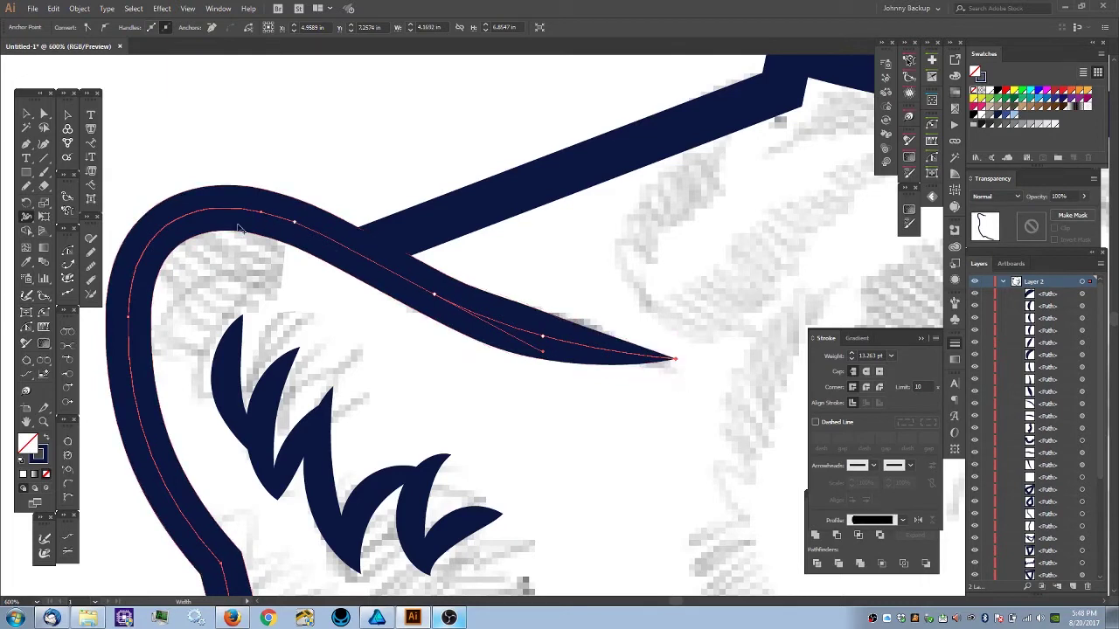
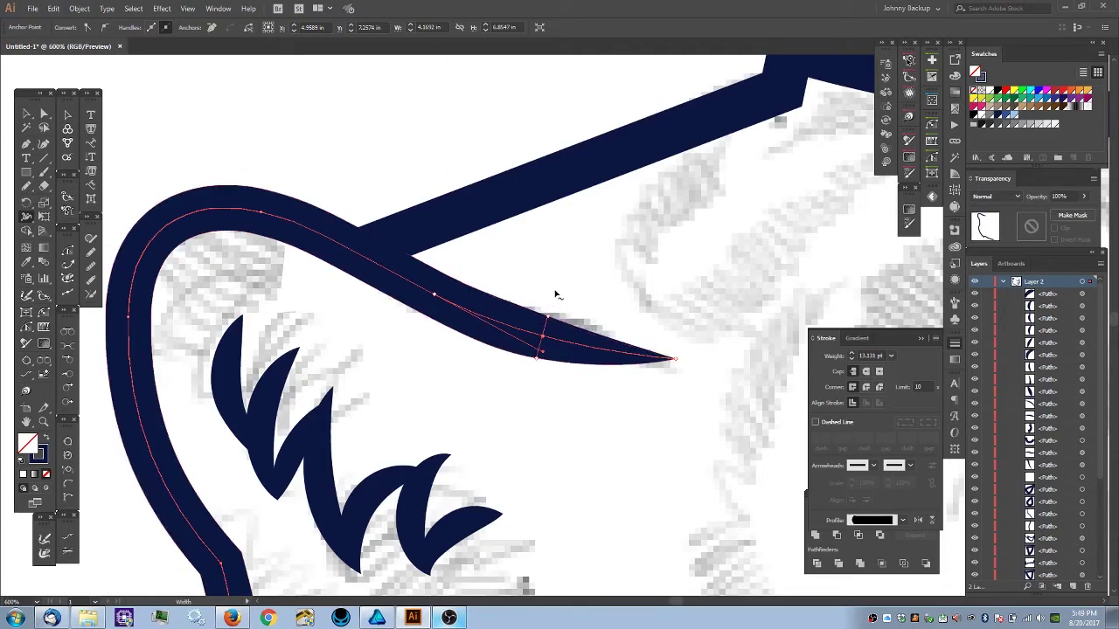
- Draw a closed four-sided patch with the Pen tool over the neck line's overshoot inside the jaw and fill it white without a stroke
{"action": "scroll", "coordinate": [559, 299], "scroll_direction": "down", "scroll_amount": 2}
{"action": "left_click", "coordinate": [612, 493], "text": "ctrl"}
{"action": "left_click_drag", "start_coordinate": [603, 493], "coordinate": [468, 342]}
{"action": "key", "text": "ctrl+minus"}
{"action": "left_click_drag", "start_coordinate": [560, 384], "coordinate": [450, 290]}
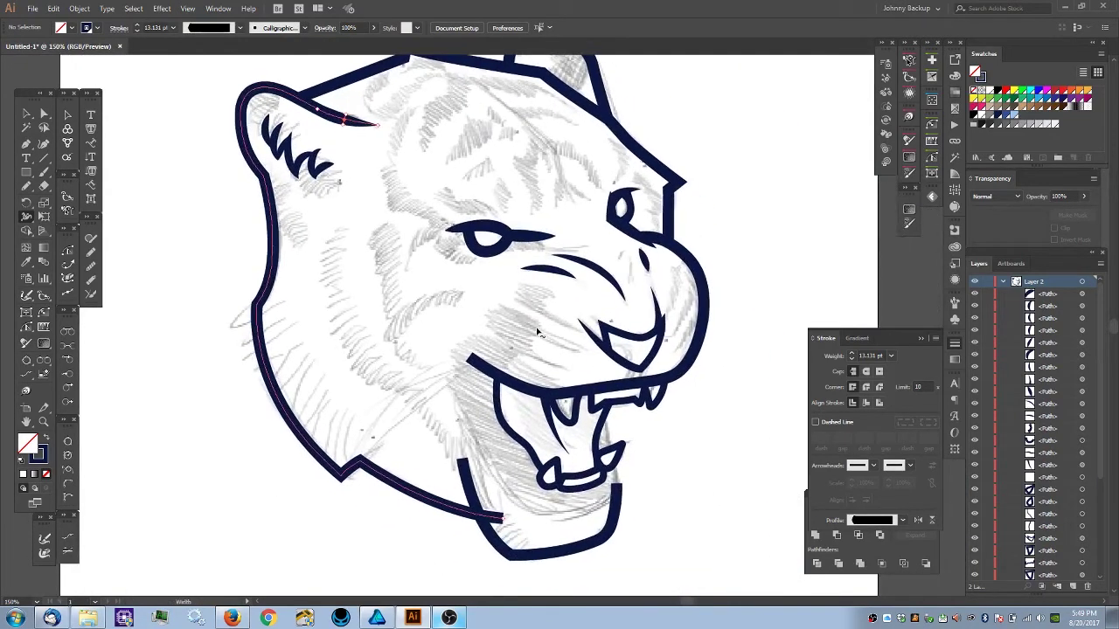
{"action": "scroll", "coordinate": [472, 420], "scroll_direction": "up", "scroll_amount": 3}
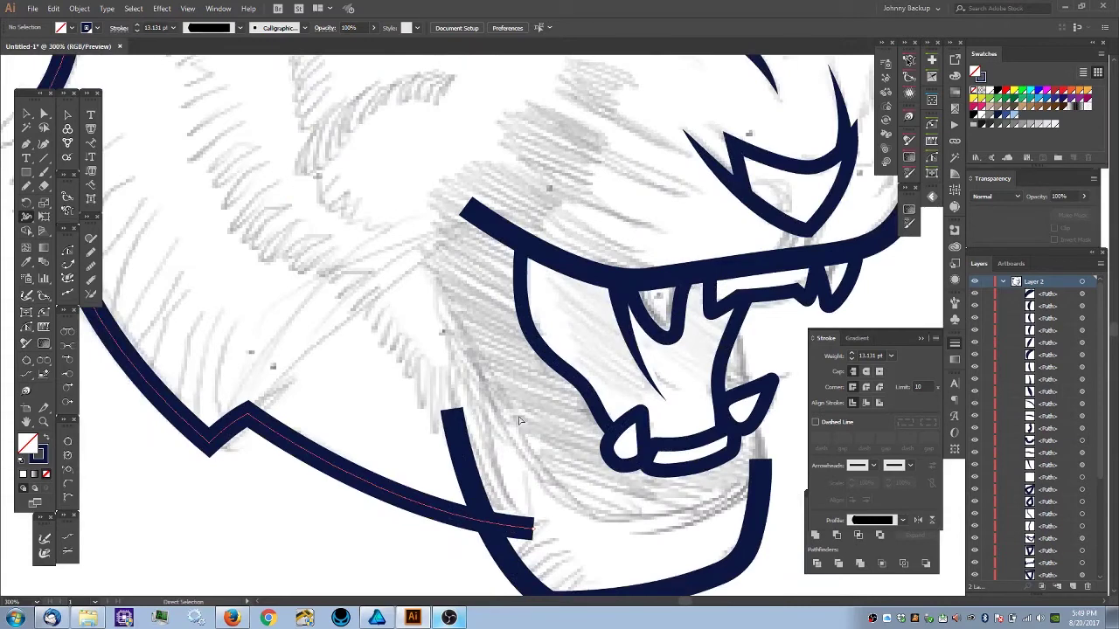
{"action": "scroll", "coordinate": [519, 421], "scroll_direction": "up", "scroll_amount": 4}
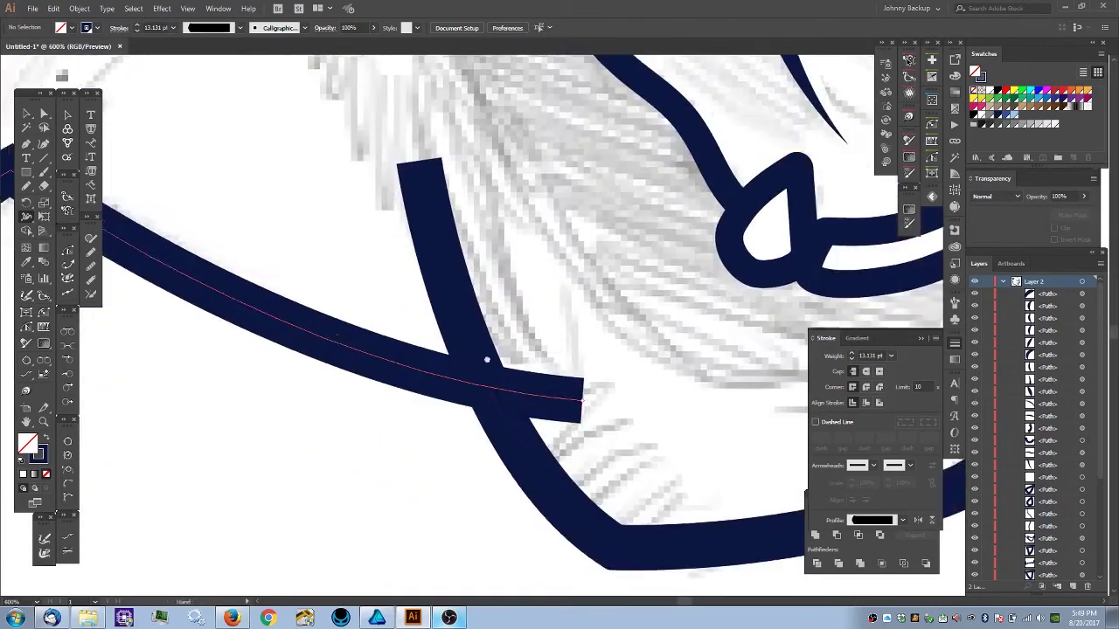
{"action": "key", "text": "p"}
{"action": "left_click", "coordinate": [520, 350]}
{"action": "left_click", "coordinate": [392, 340]}
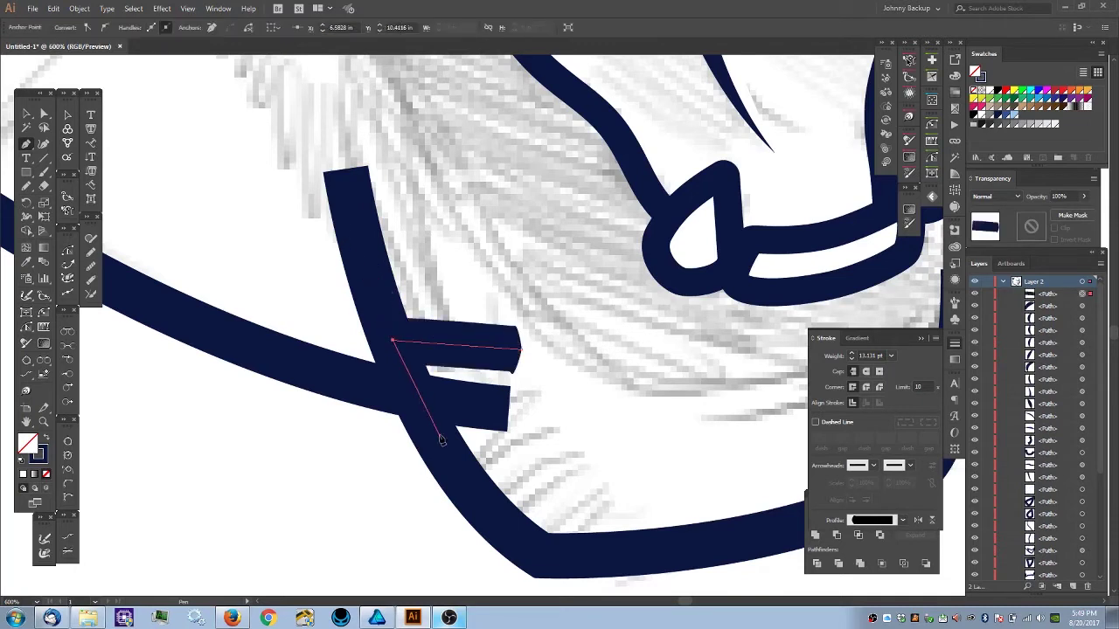
{"action": "left_click_drag", "start_coordinate": [466, 477], "coordinate": [478, 492]}
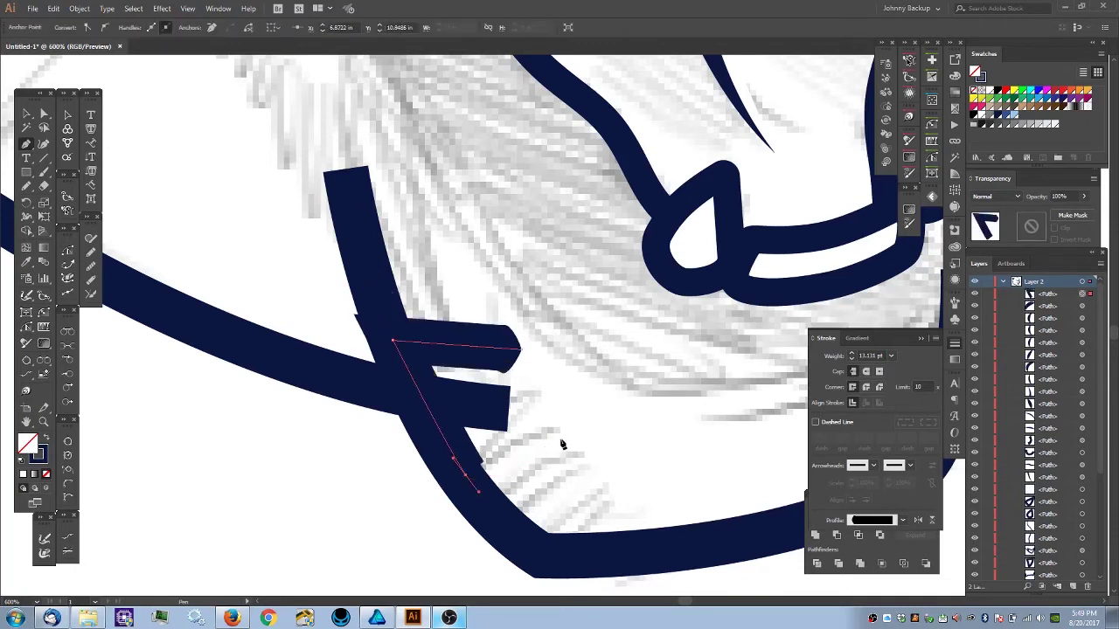
{"action": "left_click", "coordinate": [560, 439]}
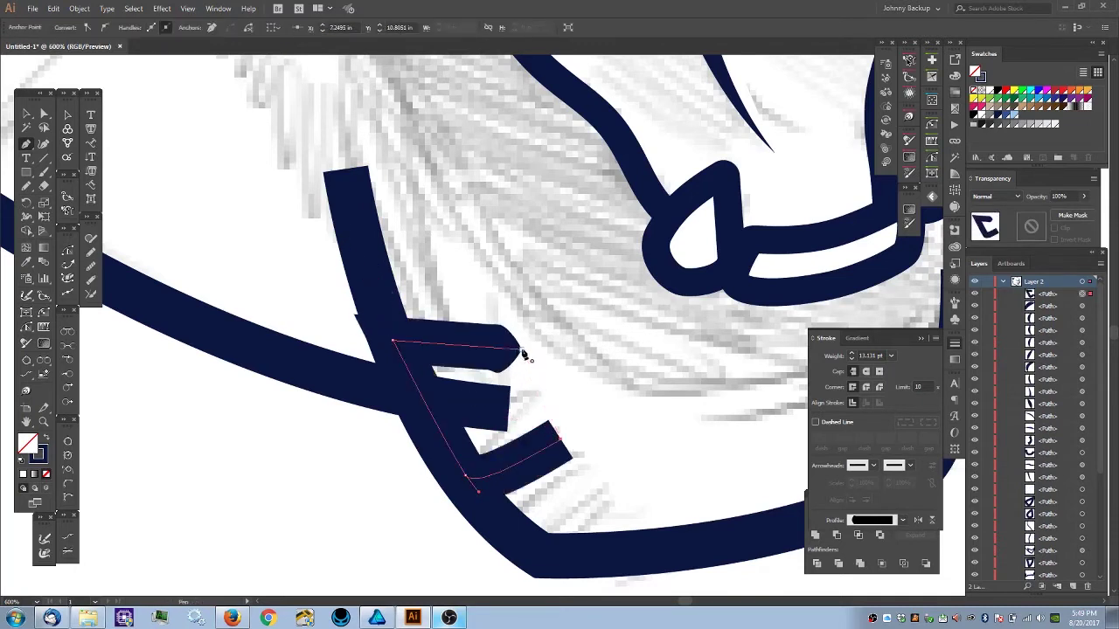
{"action": "left_click", "coordinate": [522, 353]}
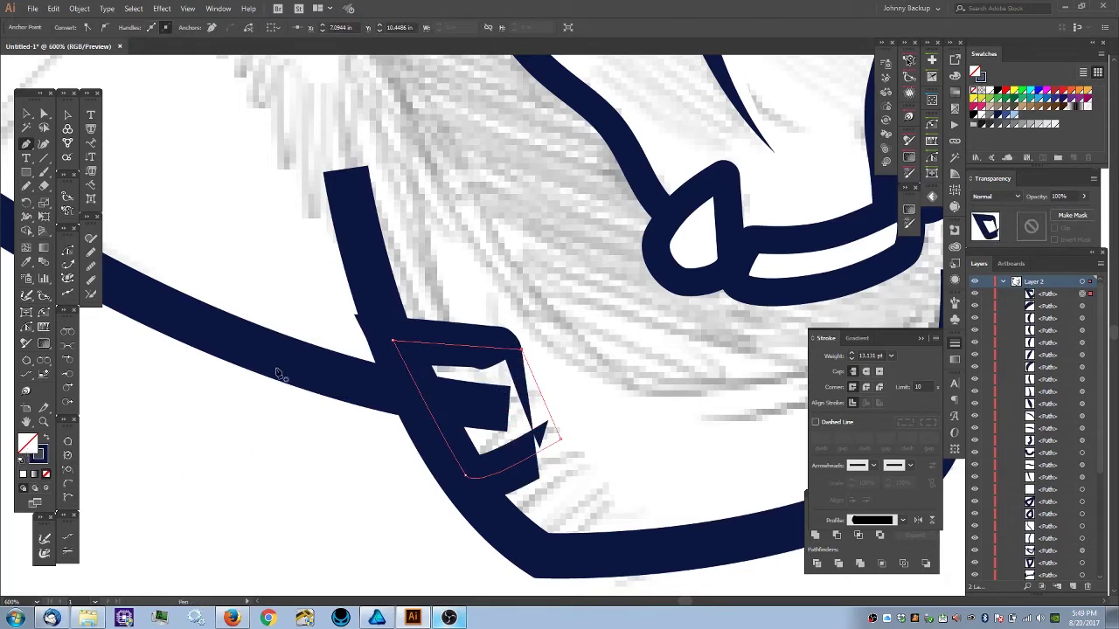
{"action": "key", "text": "shift+x"}
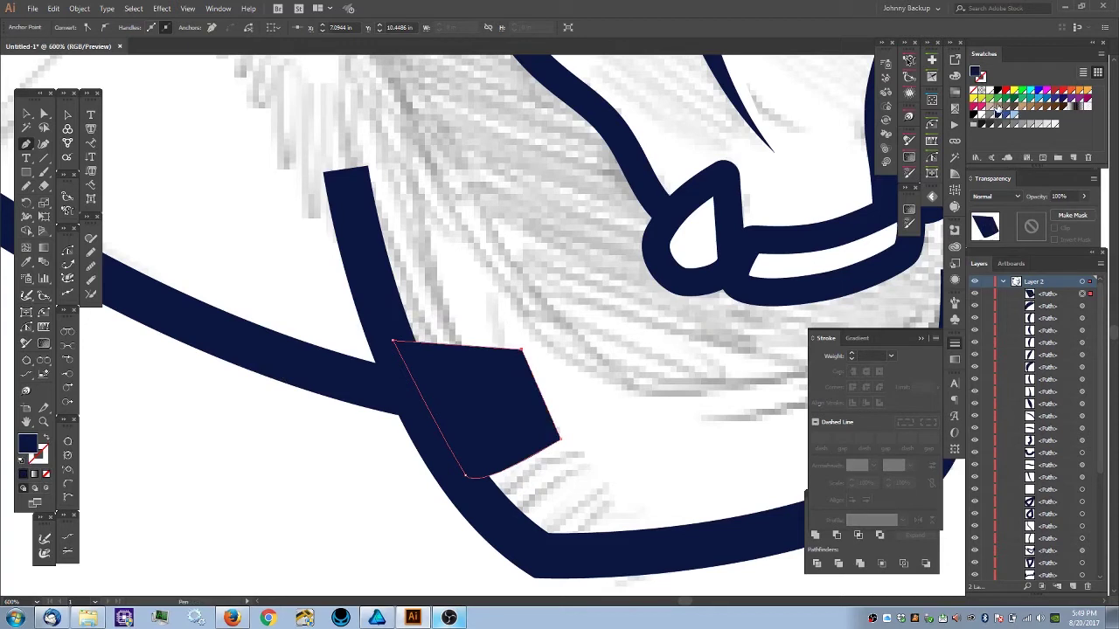
{"action": "left_click", "coordinate": [986, 91]}
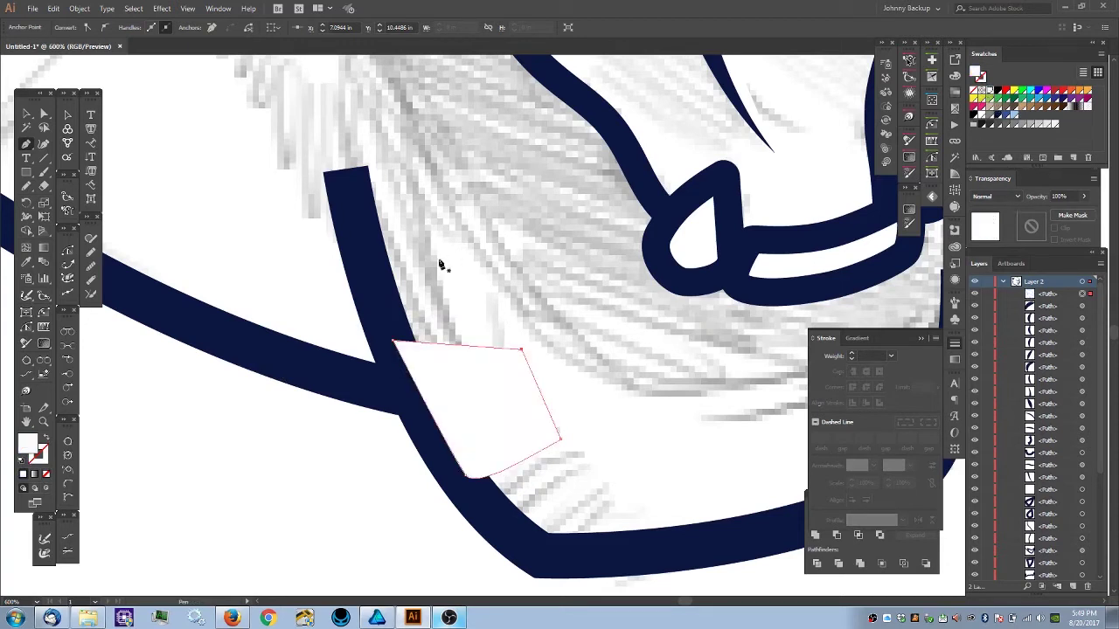
- Try deleting the white patch to inspect the neck line's end beneath it, undo the deletion, and deselect everything
{"action": "left_click", "coordinate": [26, 114]}
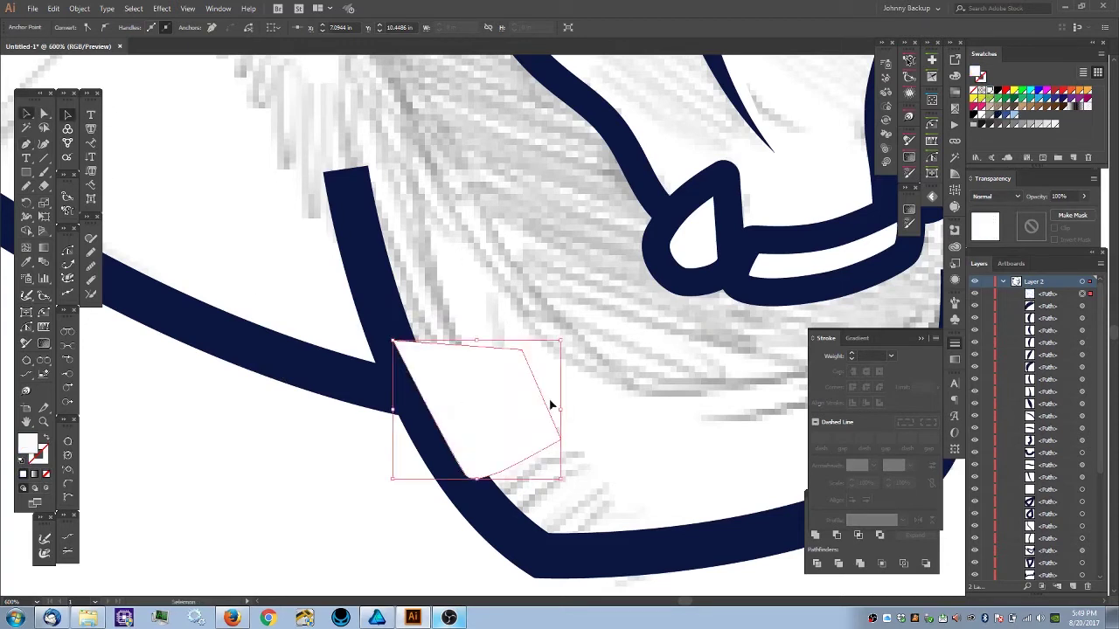
{"action": "left_click", "coordinate": [505, 403]}
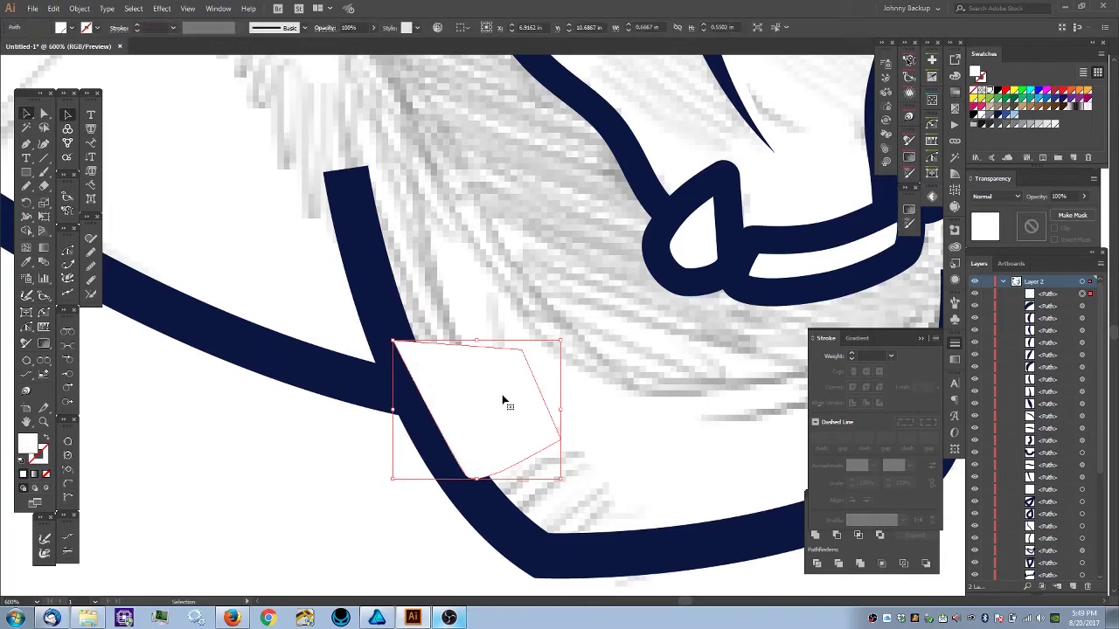
{"action": "key", "text": "Delete"}
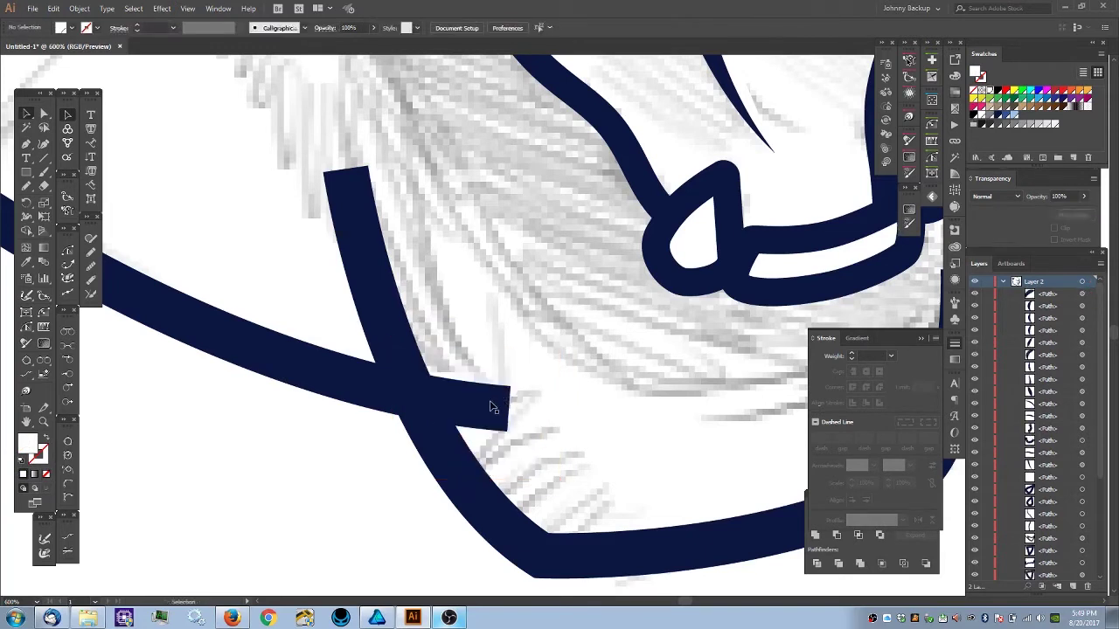
{"action": "left_click", "coordinate": [489, 415]}
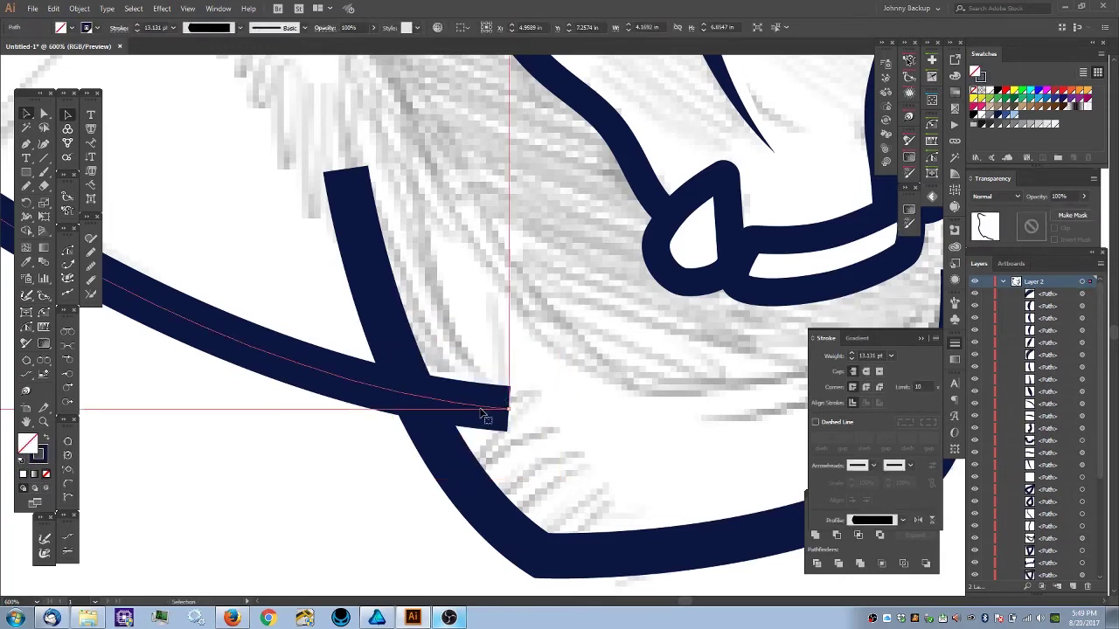
{"action": "key", "text": "a"}
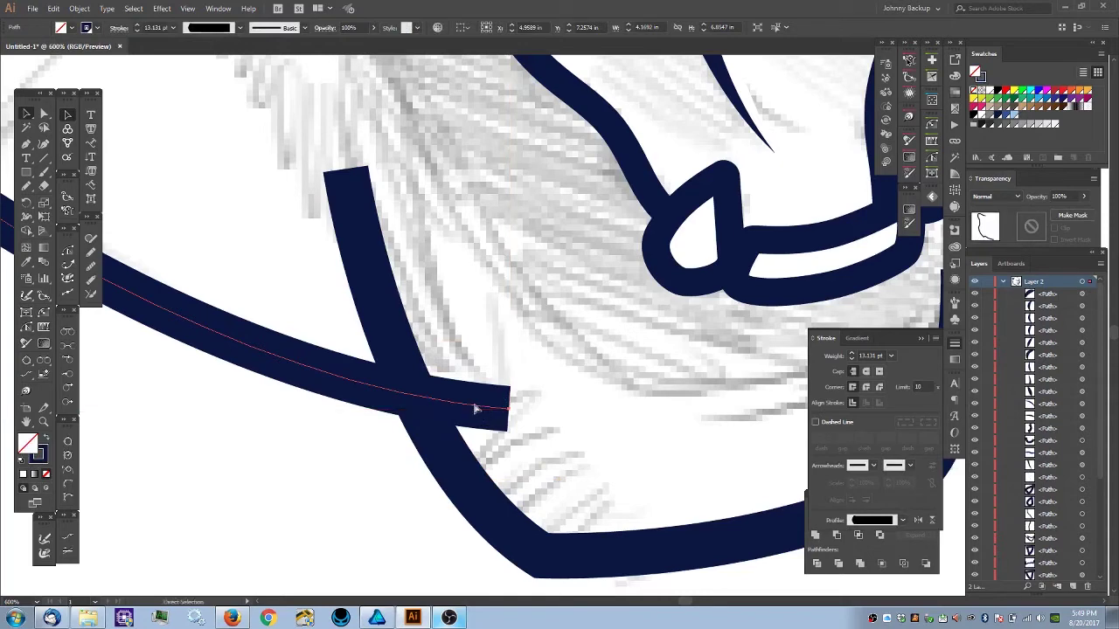
{"action": "key", "text": "ctrl+z"}
{"action": "key", "text": "ctrl+z"}
{"action": "key", "text": "v"}
{"action": "left_click", "coordinate": [549, 347]}
{"action": "scroll", "coordinate": [545, 348], "scroll_direction": "down", "scroll_amount": 4}
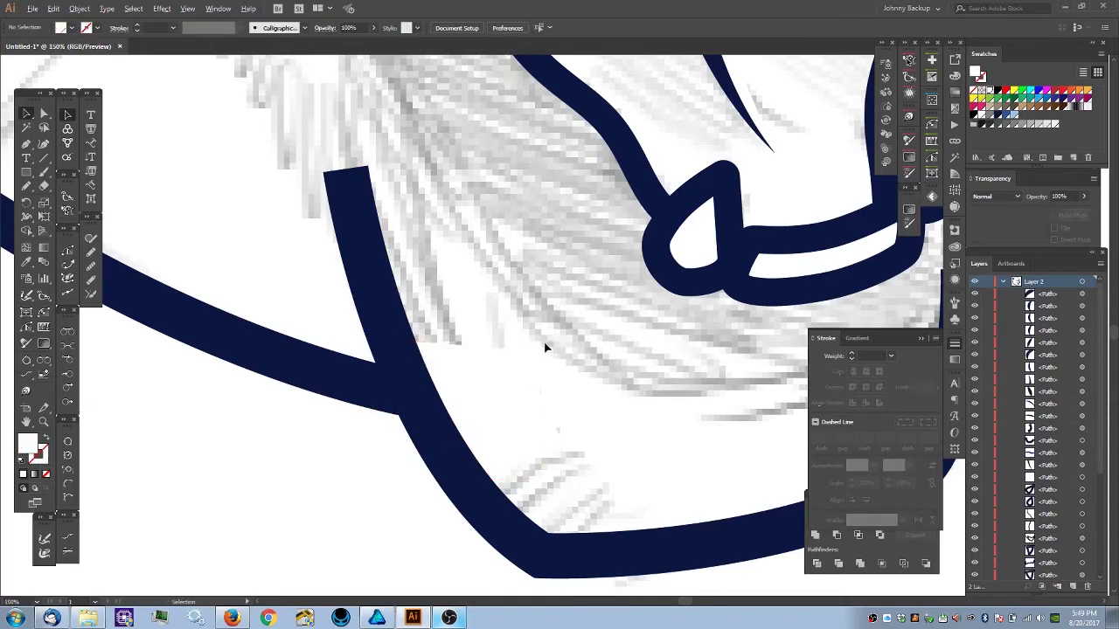
{"action": "key", "text": "space"}
{"action": "left_click_drag", "start_coordinate": [428, 297], "coordinate": [400, 335]}
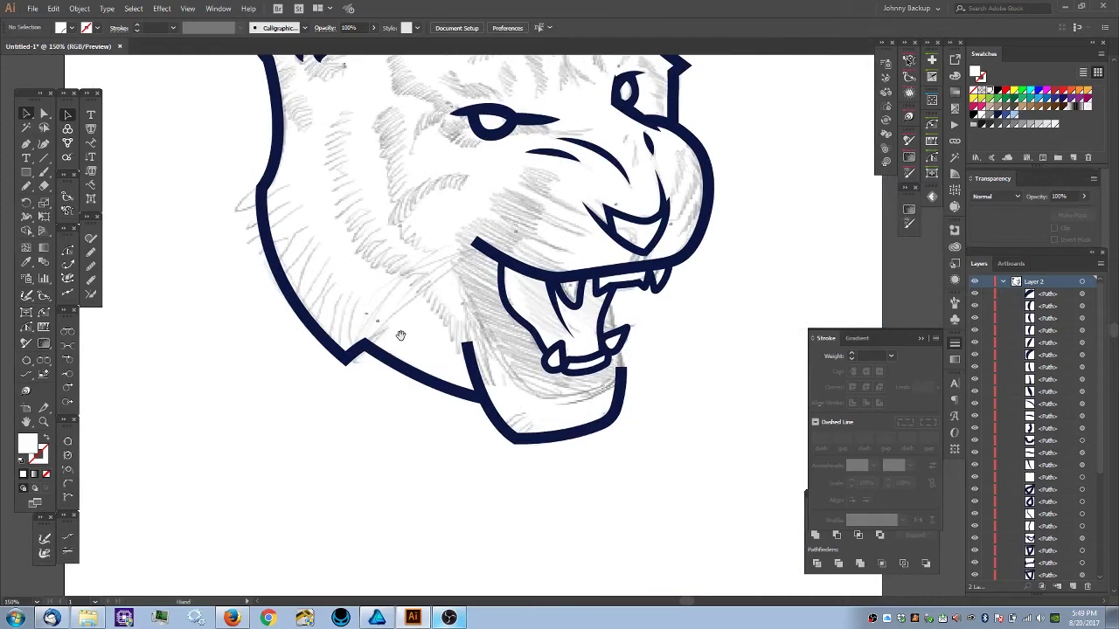
- Select the lower jaw outline, add a width point shortly below its inner cheek-side end, taper that end to a point, and deselect it
{"action": "scroll", "coordinate": [549, 393], "scroll_direction": "up", "scroll_amount": 2}
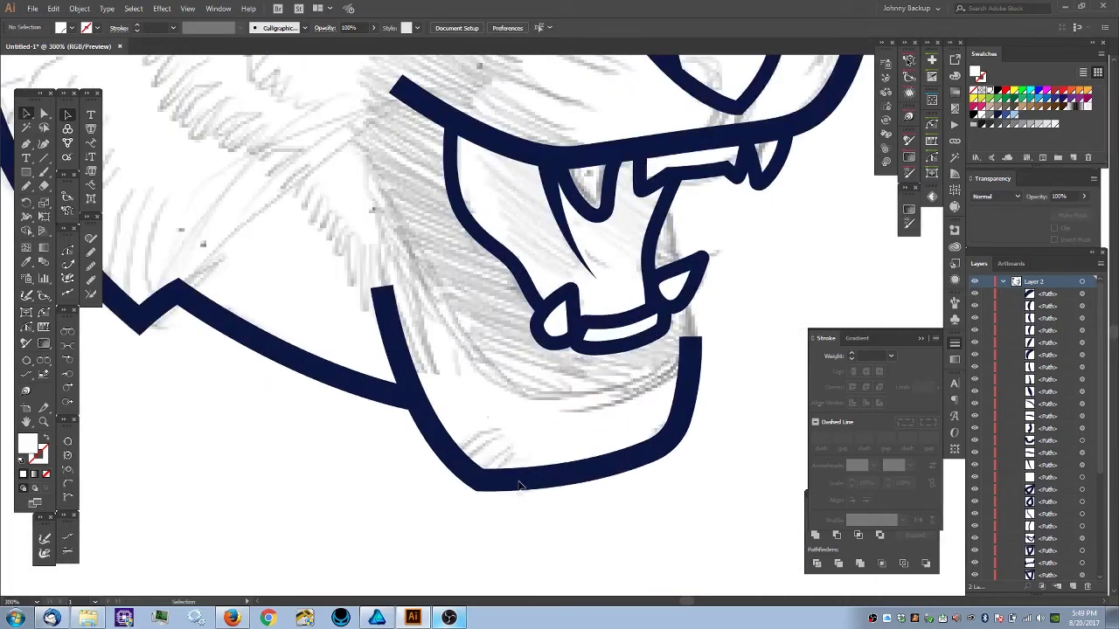
{"action": "left_click", "coordinate": [521, 485]}
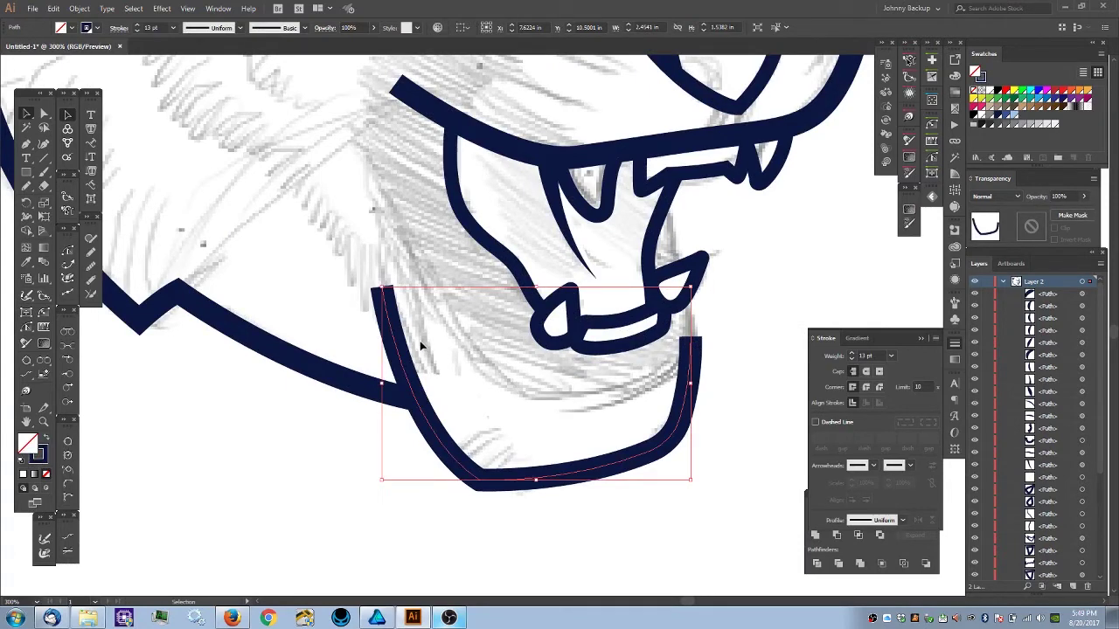
{"action": "scroll", "coordinate": [388, 336], "scroll_direction": "up", "scroll_amount": 1}
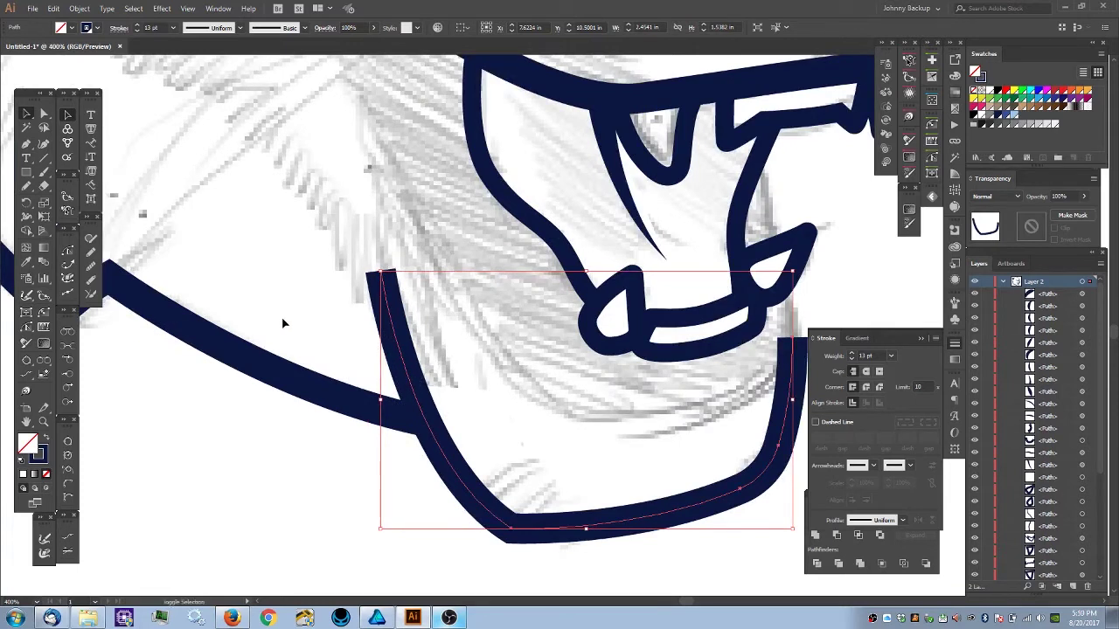
{"action": "key", "text": "shift+w"}
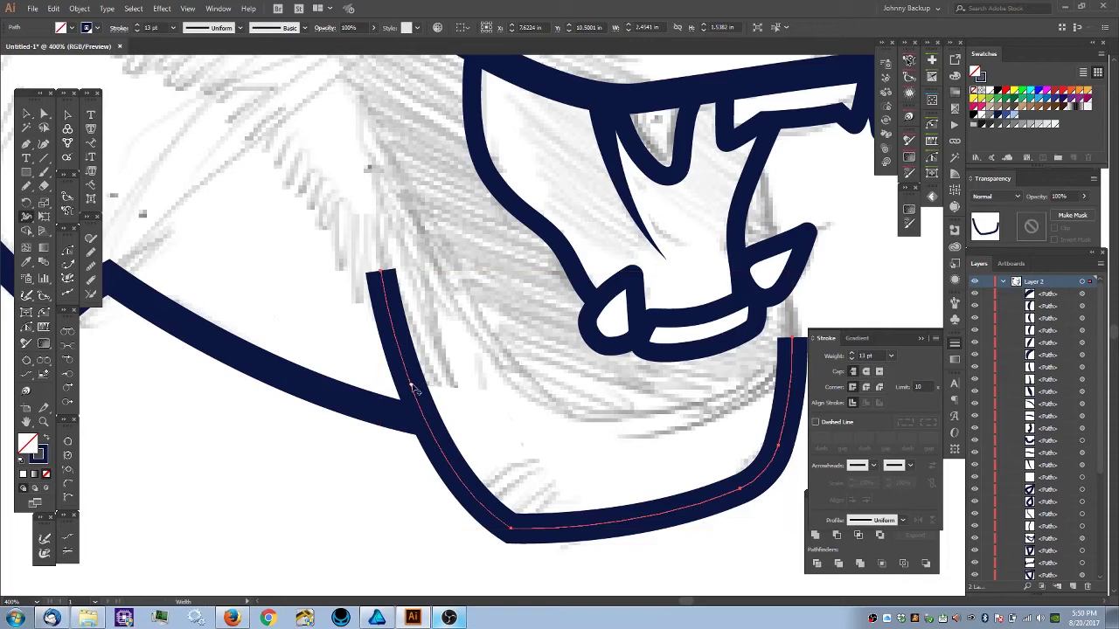
{"action": "left_click_drag", "start_coordinate": [411, 385], "coordinate": [426, 382]}
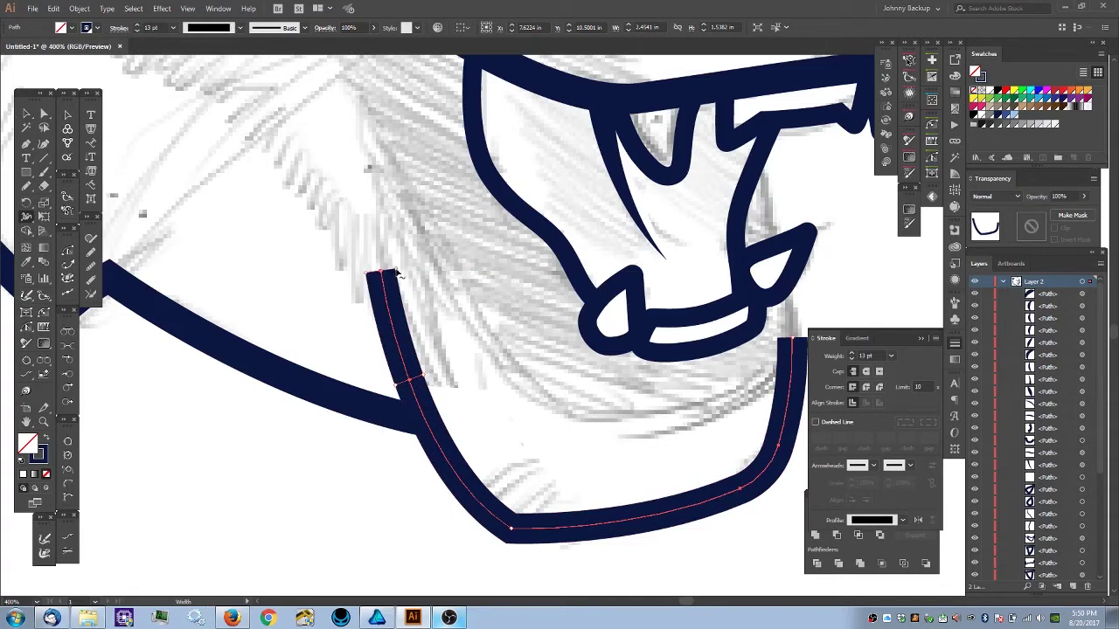
{"action": "left_click_drag", "start_coordinate": [395, 273], "coordinate": [344, 266]}
{"action": "left_click", "coordinate": [27, 114]}
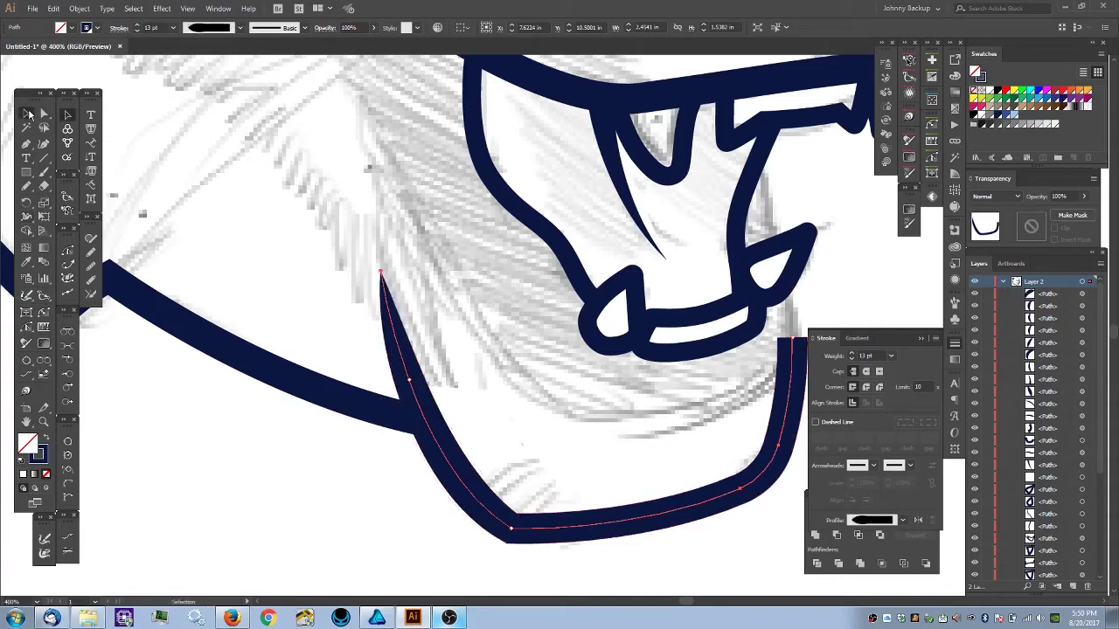
{"action": "left_click", "coordinate": [332, 193]}
- Examine the whole tiger head, comparing the navy line art with the pencil sketch for lines still missing
{"action": "key", "text": "ctrl+0"}
{"action": "left_click_drag", "start_coordinate": [402, 381], "coordinate": [407, 356]}
{"action": "scroll", "coordinate": [343, 354], "scroll_direction": "up", "scroll_amount": 2}
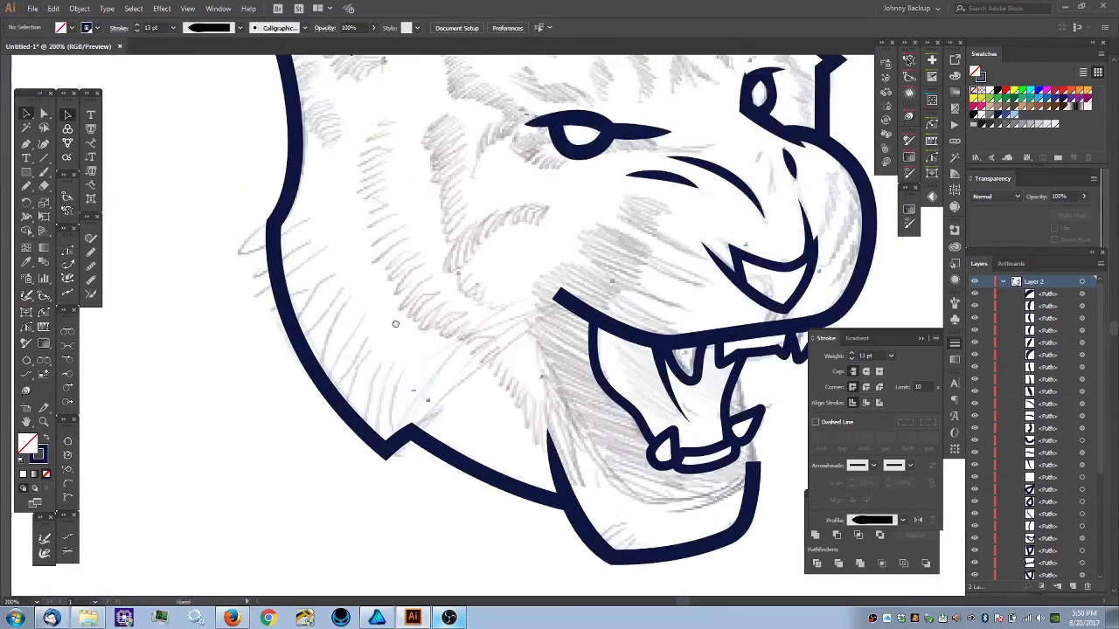
{"action": "scroll", "coordinate": [395, 324], "scroll_direction": "down", "scroll_amount": 2}
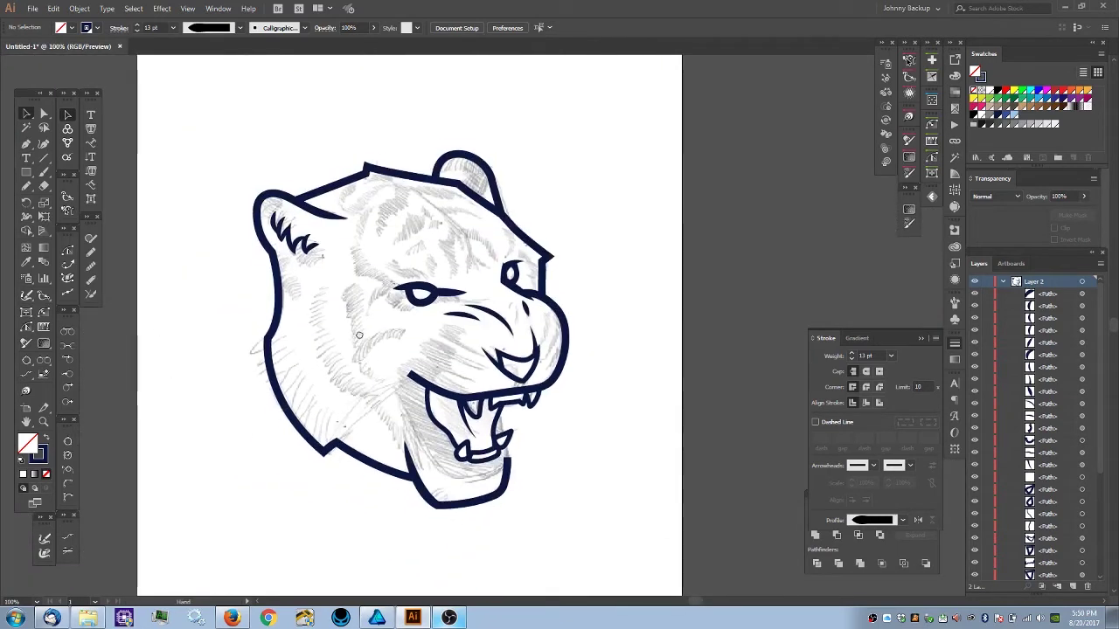
{"action": "left_click_drag", "start_coordinate": [358, 334], "coordinate": [369, 328]}
{"action": "scroll", "coordinate": [367, 335], "scroll_direction": "up", "scroll_amount": 1}
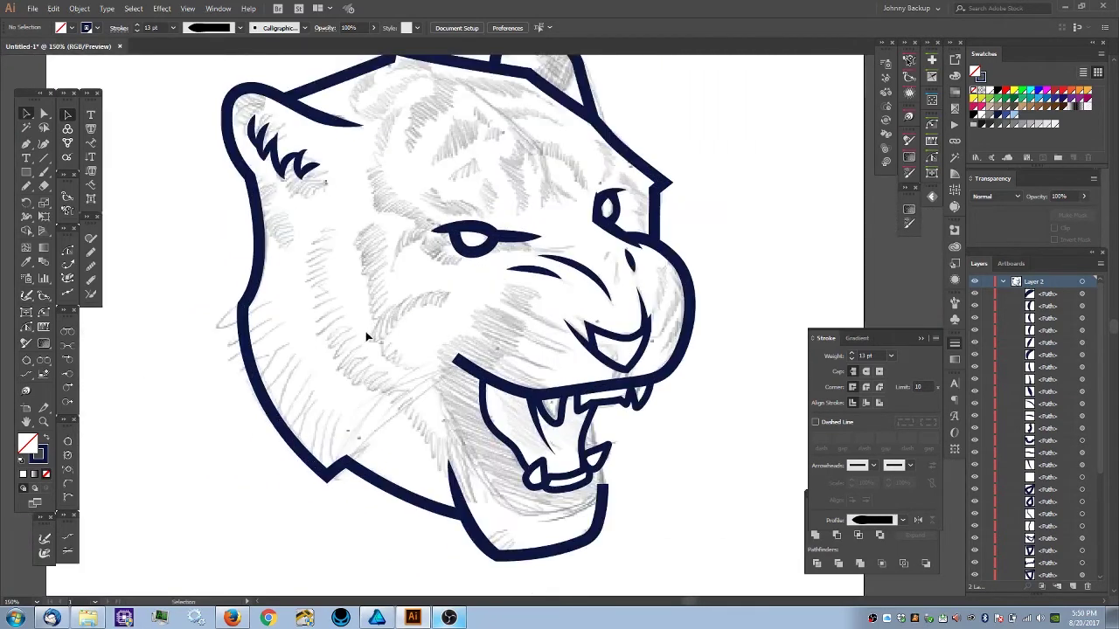
{"action": "scroll", "coordinate": [364, 319], "scroll_direction": "up", "scroll_amount": 1}
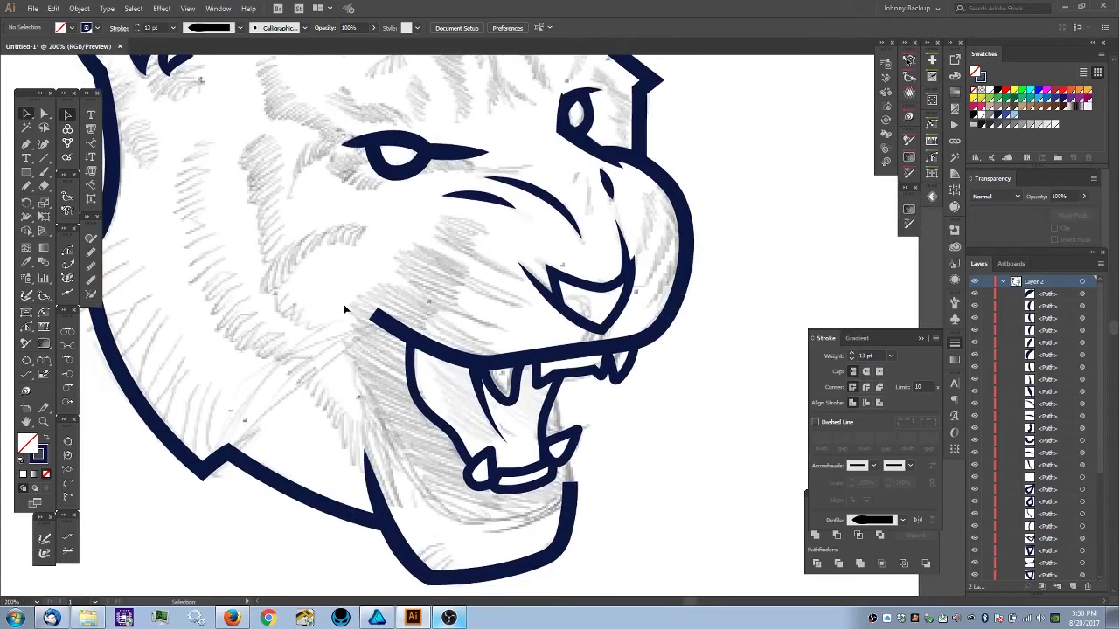
{"action": "key", "text": "ctrl+minus"}
{"action": "left_click_drag", "start_coordinate": [408, 269], "coordinate": [425, 368]}
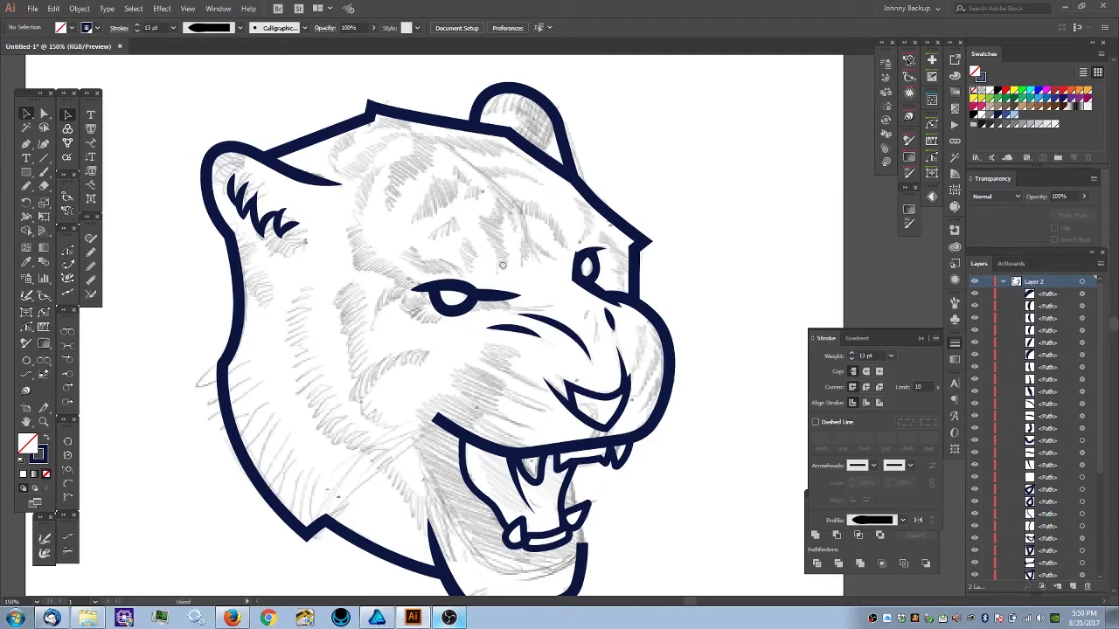
- Draw the forehead crease with the Pen tool, from between the brows up past a corner in a curve toward the top of the head
{"action": "scroll", "coordinate": [485, 297], "scroll_direction": "up", "scroll_amount": 2}
{"action": "key", "text": "ctrl+plus"}
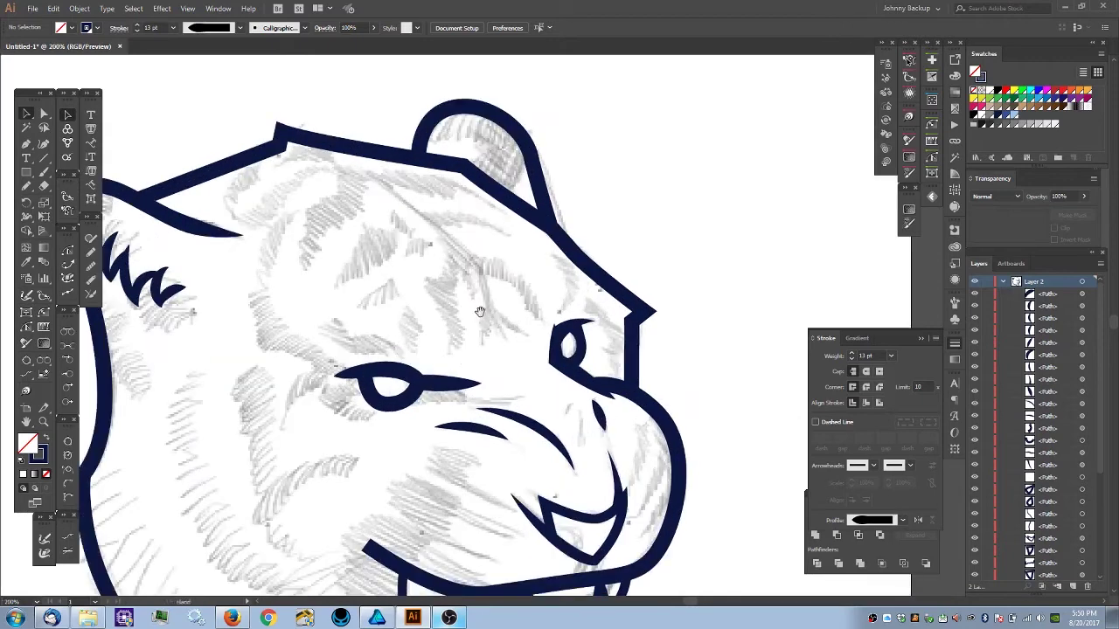
{"action": "left_click_drag", "start_coordinate": [481, 311], "coordinate": [511, 352]}
{"action": "key", "text": "p"}
{"action": "left_click", "coordinate": [516, 356]}
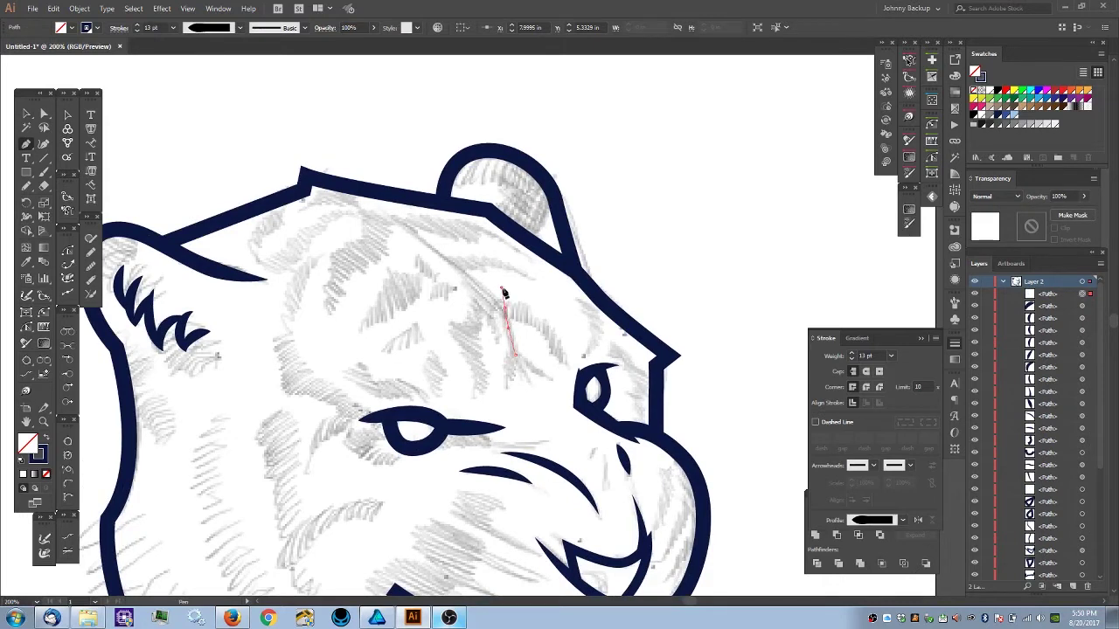
{"action": "left_click", "coordinate": [504, 312]}
{"action": "left_click_drag", "start_coordinate": [392, 218], "coordinate": [354, 196]}
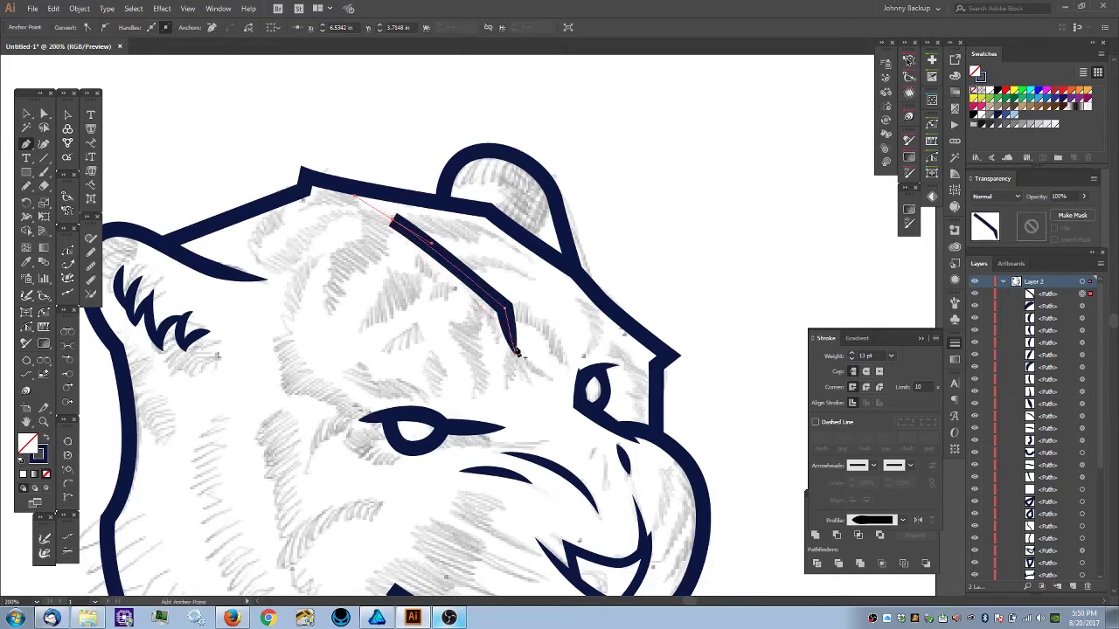
- Give the forehead crease a width profile tapering at both ends, reduce its stroke weight to 9 pt, and deselect it
{"action": "left_click", "coordinate": [904, 521]}
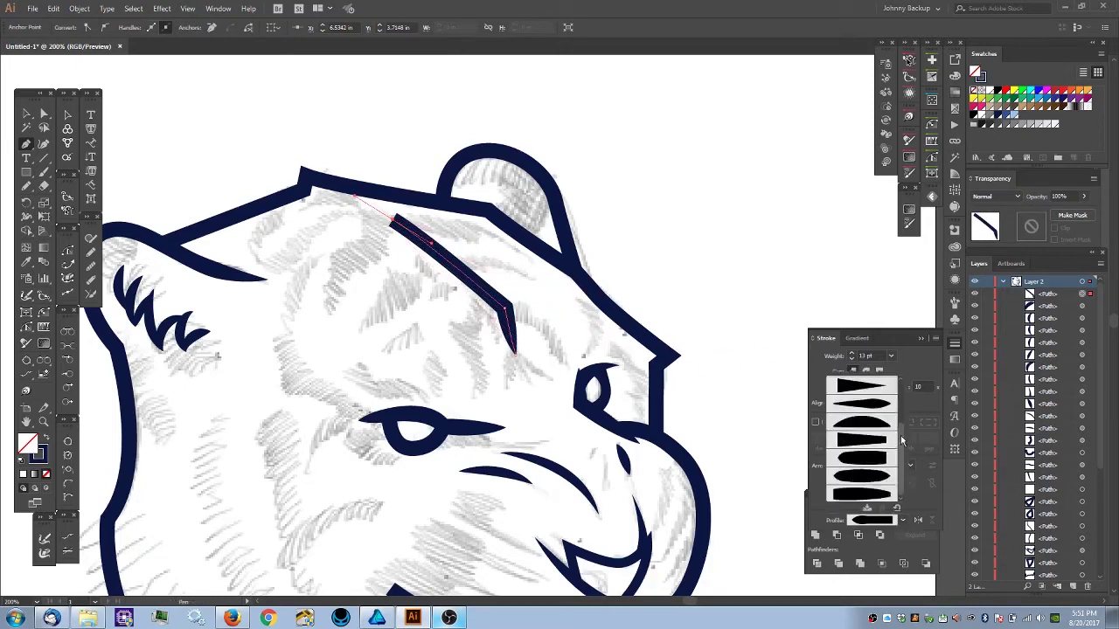
{"action": "left_click", "coordinate": [862, 411]}
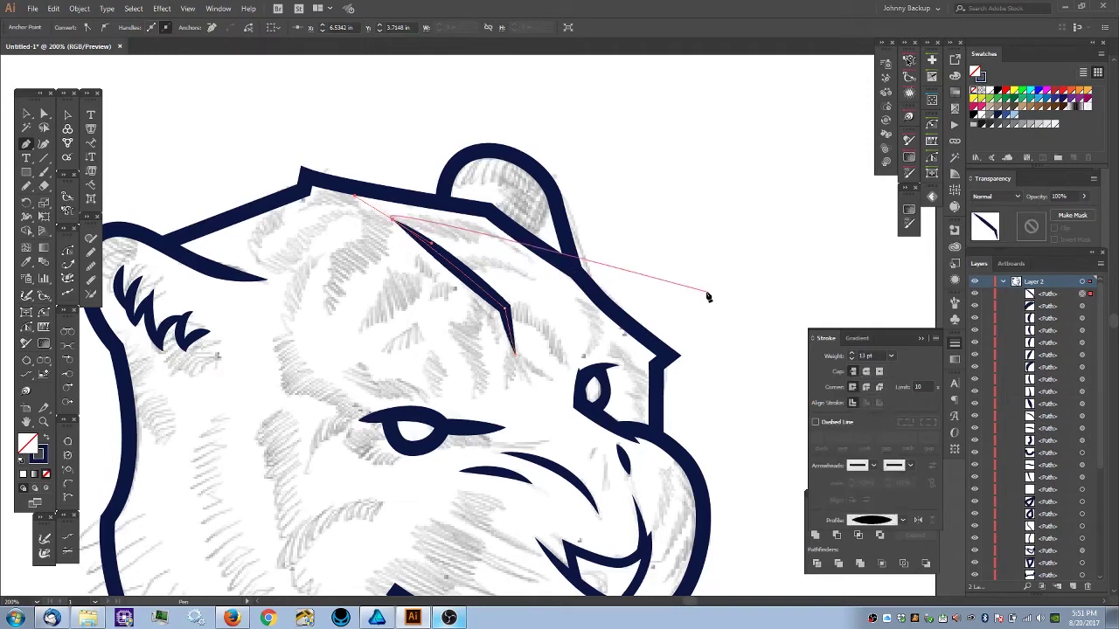
{"action": "left_click", "coordinate": [853, 361]}
{"action": "left_click", "coordinate": [854, 361]}
{"action": "left_click", "coordinate": [681, 300], "text": "ctrl"}
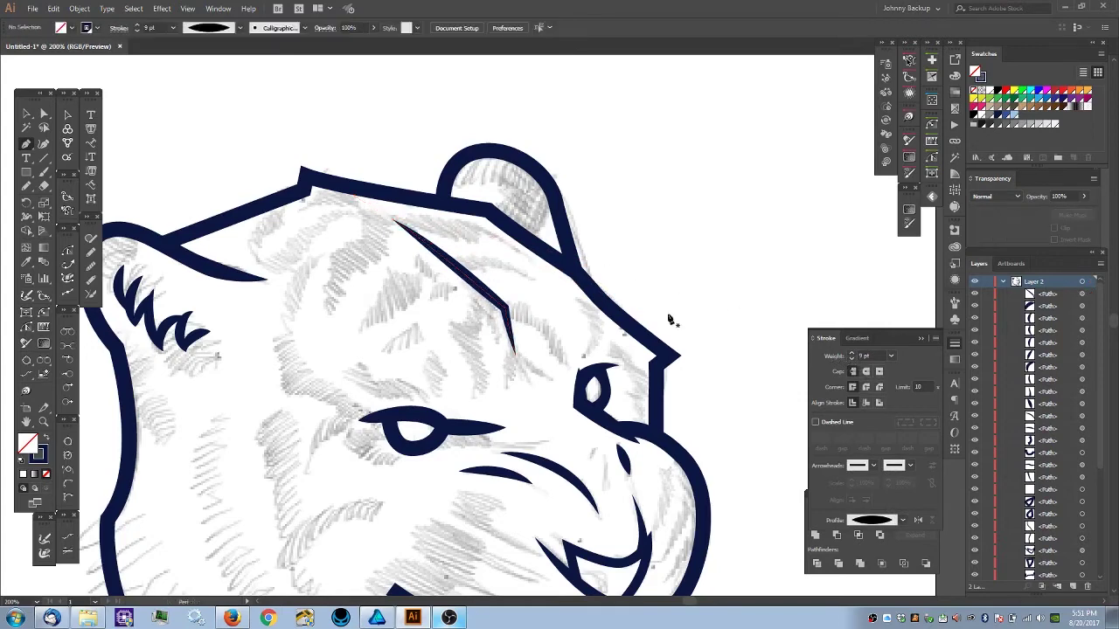
- Check how the forehead crease sits within the whole head
{"action": "key", "text": "ctrl+minus"}
{"action": "key", "text": "ctrl+minus"}
{"action": "left_click_drag", "start_coordinate": [412, 445], "coordinate": [411, 383]}
{"action": "key", "text": "ctrl+plus"}
{"action": "left_click_drag", "start_coordinate": [560, 385], "coordinate": [590, 395]}
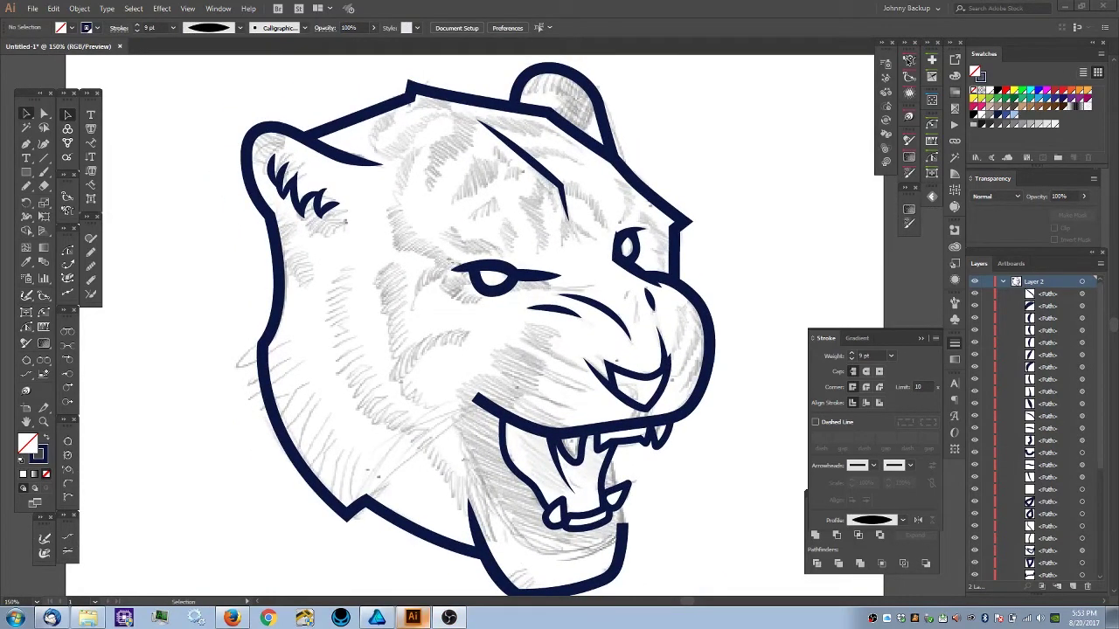
{"action": "key", "text": "space"}
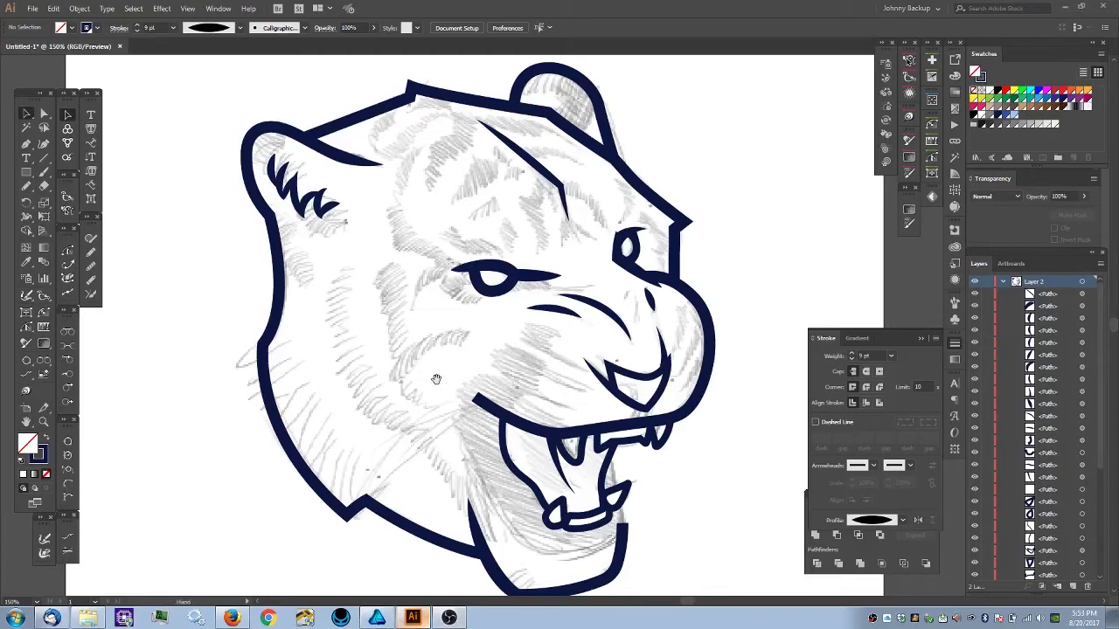
- Start the outer mouth contour with the Pen tool below the upper front teeth, running past the lower front fang to the jaw's front end
{"action": "left_click_drag", "start_coordinate": [447, 417], "coordinate": [372, 348]}
{"action": "key", "text": "ctrl+equal"}
{"action": "key", "text": "space"}
{"action": "left_click_drag", "start_coordinate": [470, 486], "coordinate": [492, 413]}
{"action": "key", "text": "ctrl+equal"}
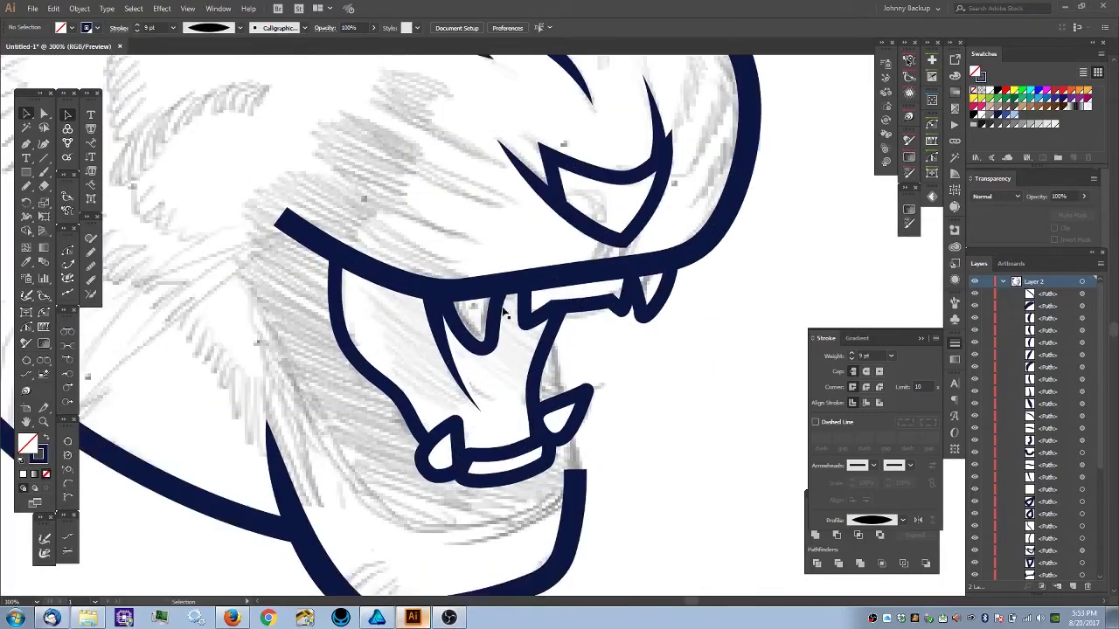
{"action": "key", "text": "p"}
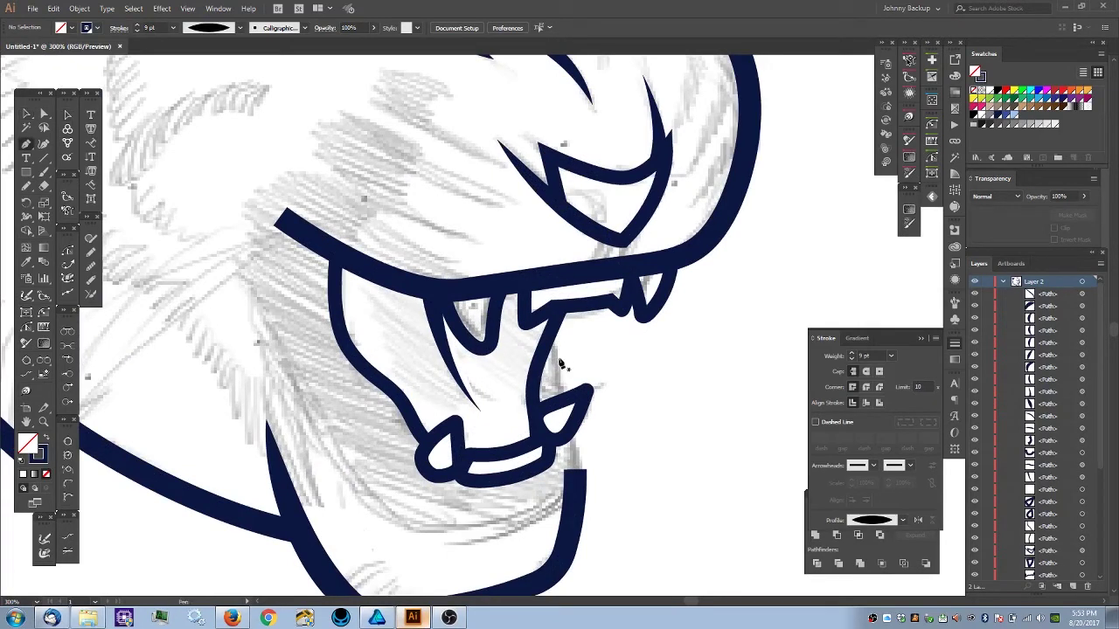
{"action": "left_click", "coordinate": [551, 331]}
{"action": "left_click", "coordinate": [561, 388]}
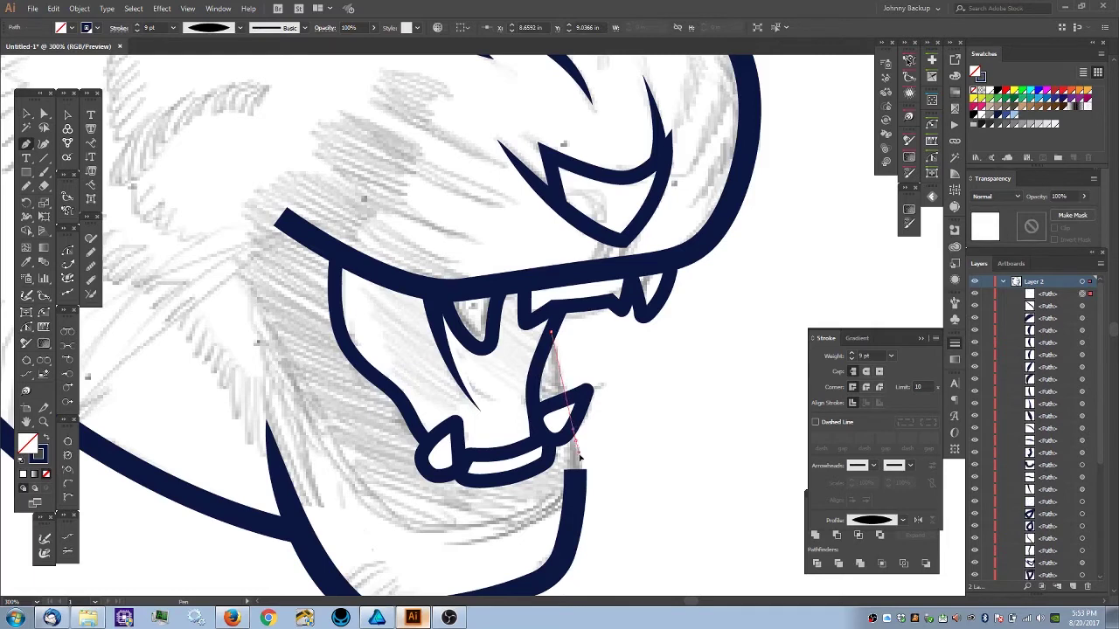
{"action": "left_click", "coordinate": [583, 468]}
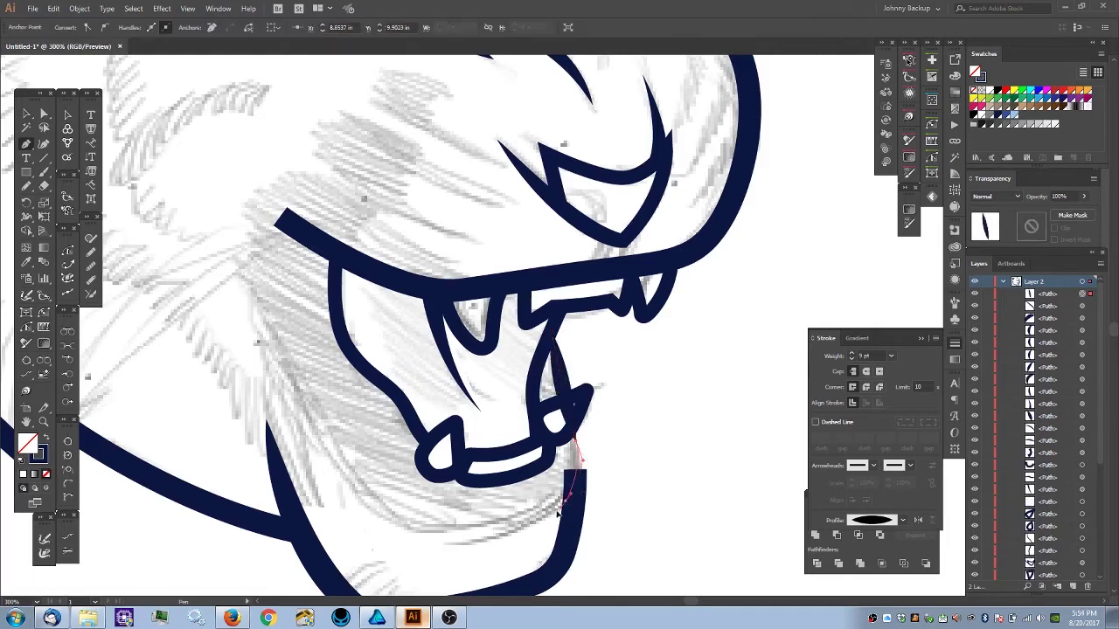
- Continue the mouth contour around the inside of the lower jaw and up toward the cheek, following the sketched lip
{"action": "left_click", "coordinate": [550, 518]}
{"action": "left_click_drag", "start_coordinate": [467, 540], "coordinate": [444, 540]}
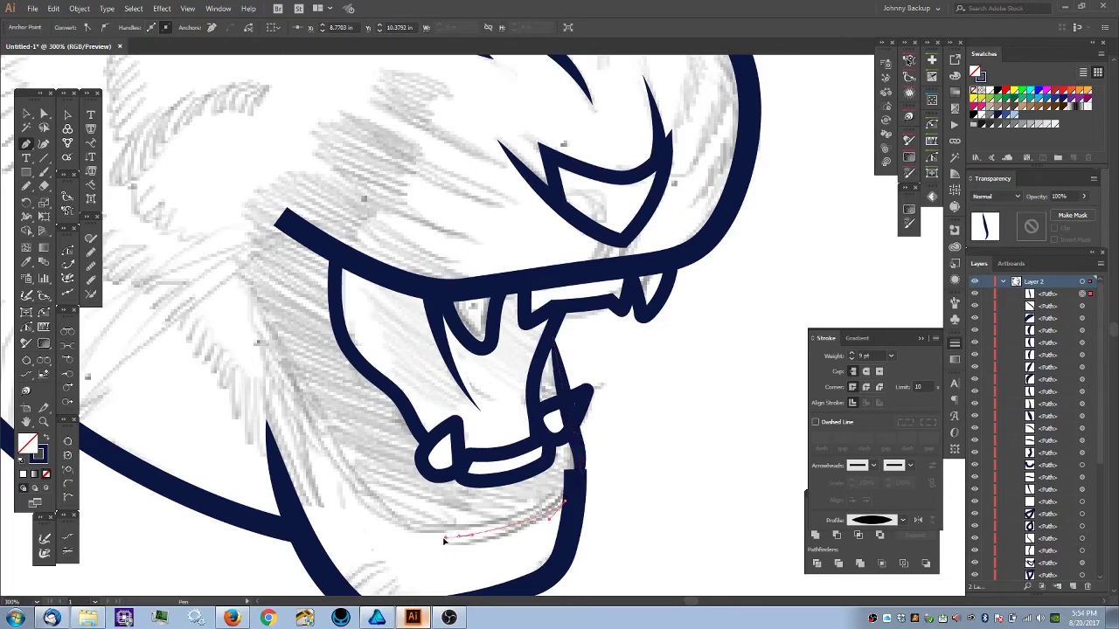
{"action": "left_click_drag", "start_coordinate": [382, 531], "coordinate": [349, 482]}
{"action": "left_click", "coordinate": [315, 434]}
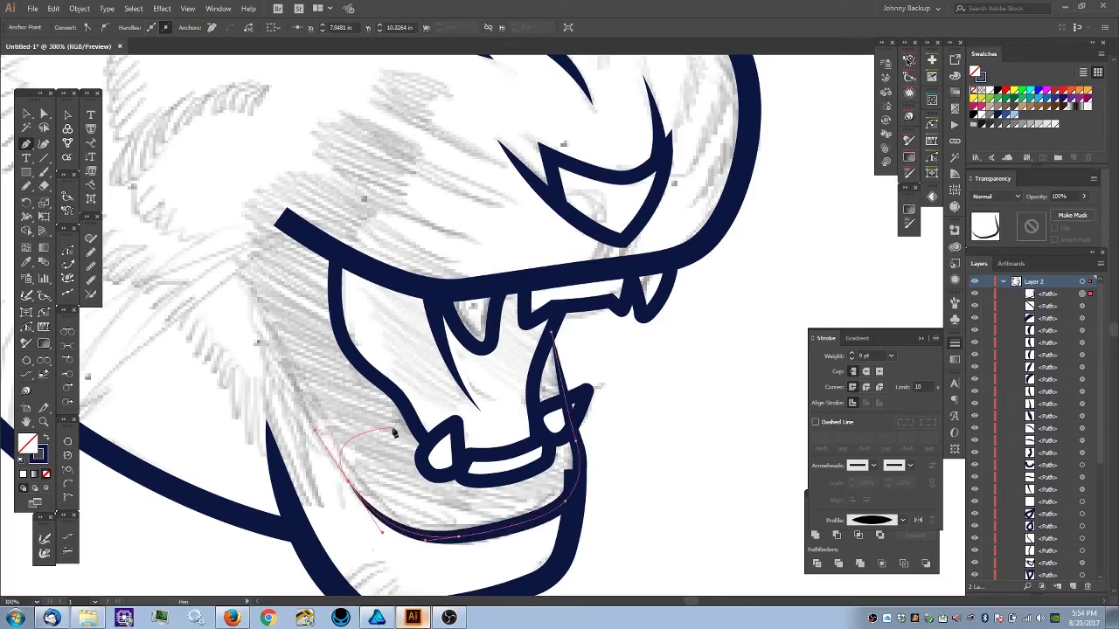
- Extend the mouth contour up to a sharp cheek tip, then draw a short notch and a second upward fur point behind the mouth corner
{"action": "left_click_drag", "start_coordinate": [267, 293], "coordinate": [300, 401]}
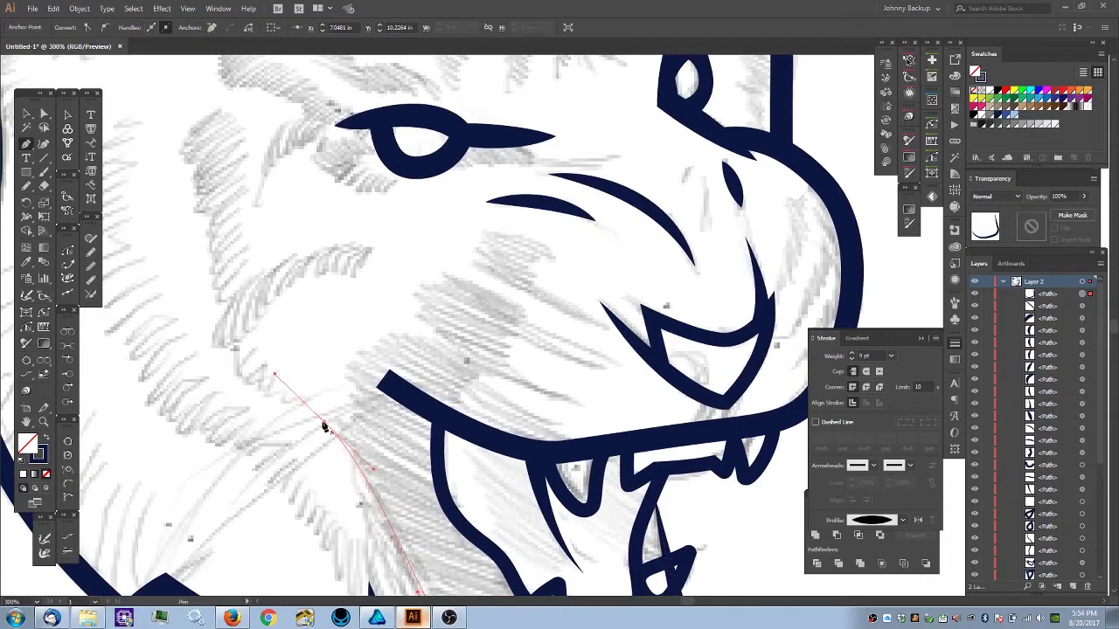
{"action": "left_click", "coordinate": [324, 425]}
{"action": "left_click_drag", "start_coordinate": [348, 429], "coordinate": [357, 424]}
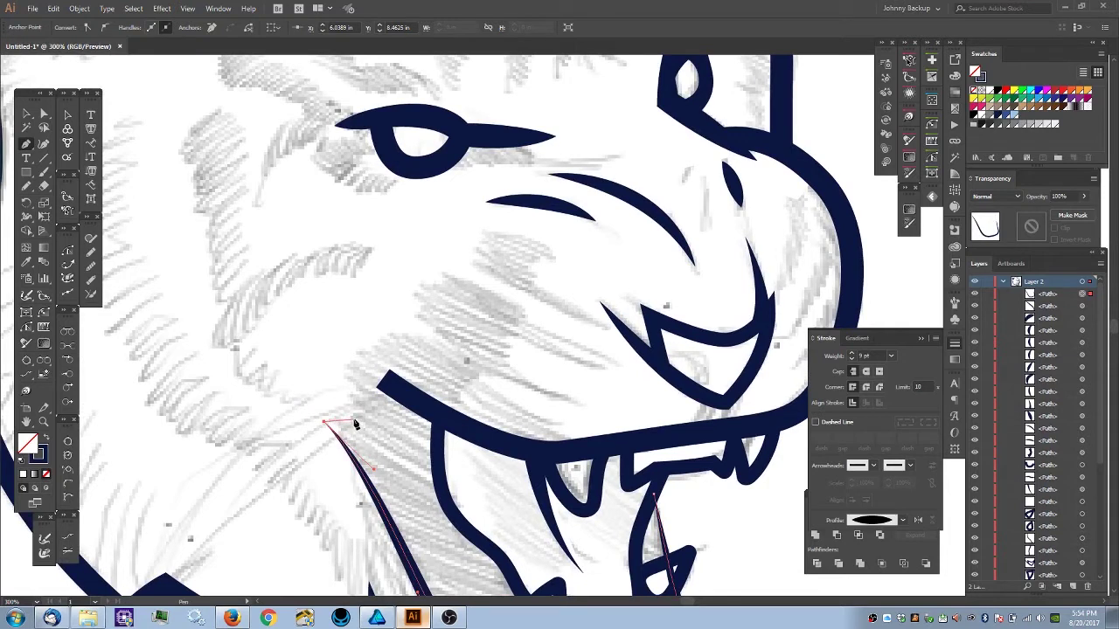
{"action": "left_click_drag", "start_coordinate": [355, 424], "coordinate": [345, 300]}
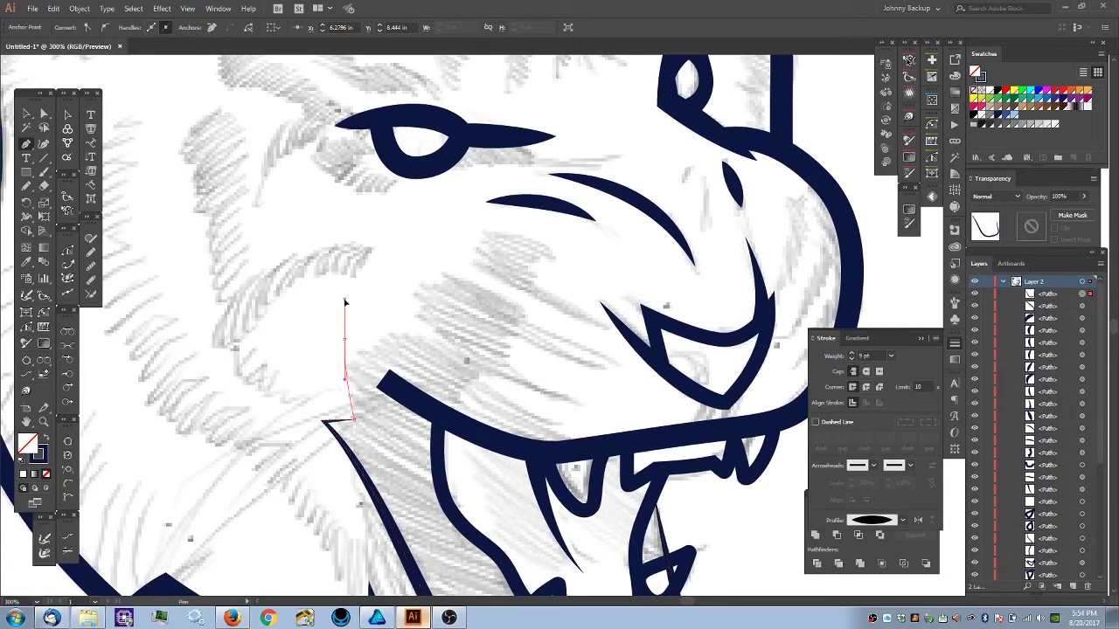
{"action": "left_click", "coordinate": [345, 342]}
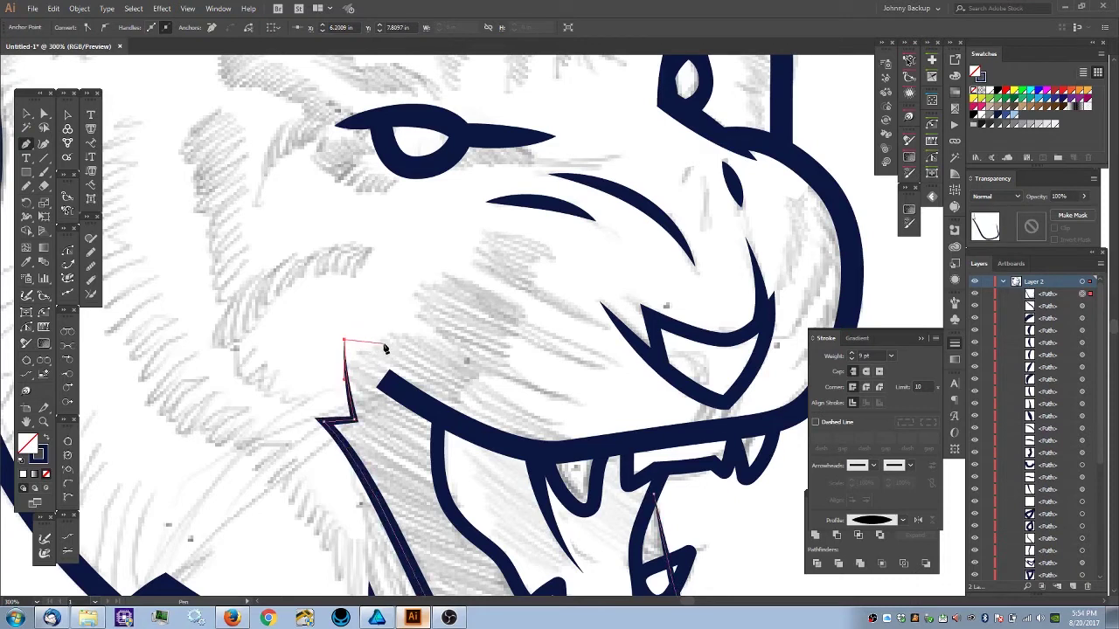
- Continue the mouth contour with a short edge, a small fur point and a slope down to the next notch above the mouth corner
{"action": "left_click_drag", "start_coordinate": [393, 347], "coordinate": [410, 347]}
{"action": "left_click", "coordinate": [394, 345]}
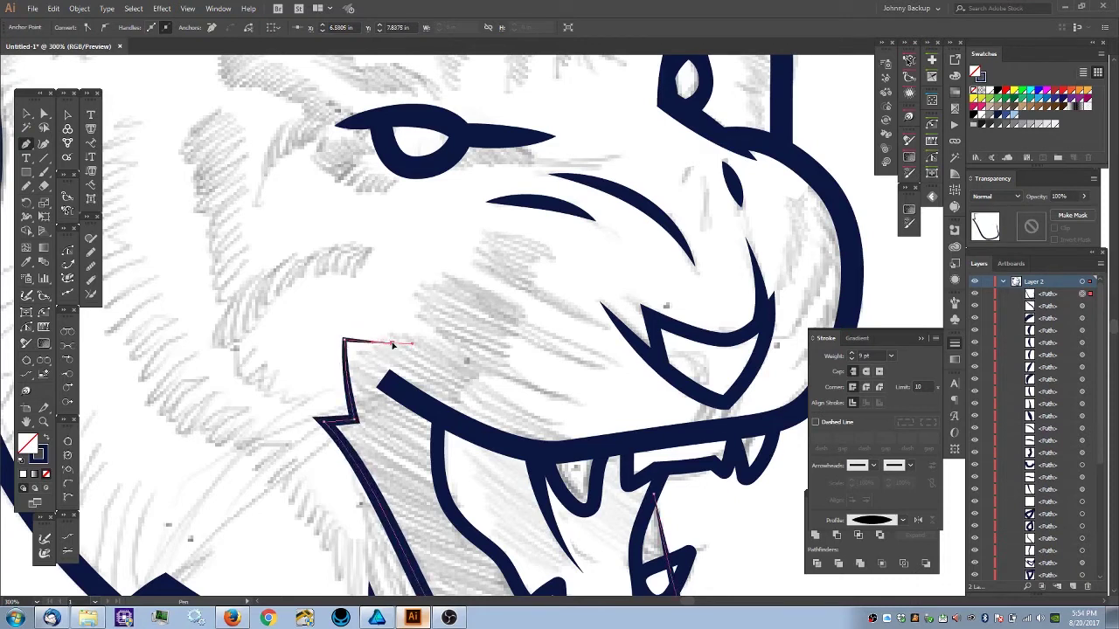
{"action": "left_click", "coordinate": [388, 327], "text": "ctrl"}
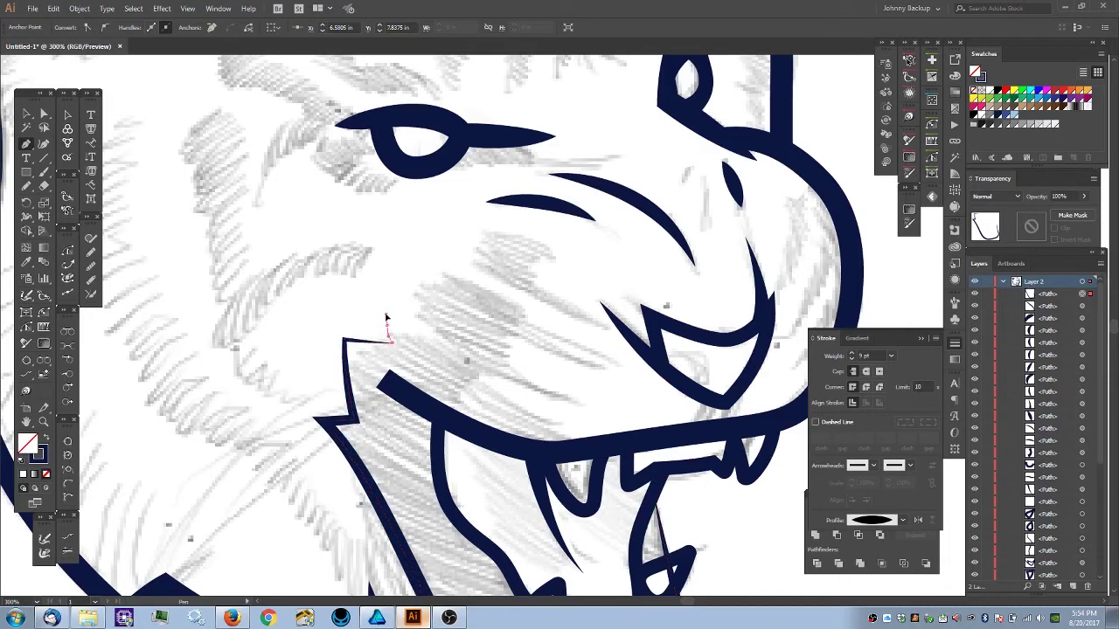
{"action": "left_click", "coordinate": [391, 339]}
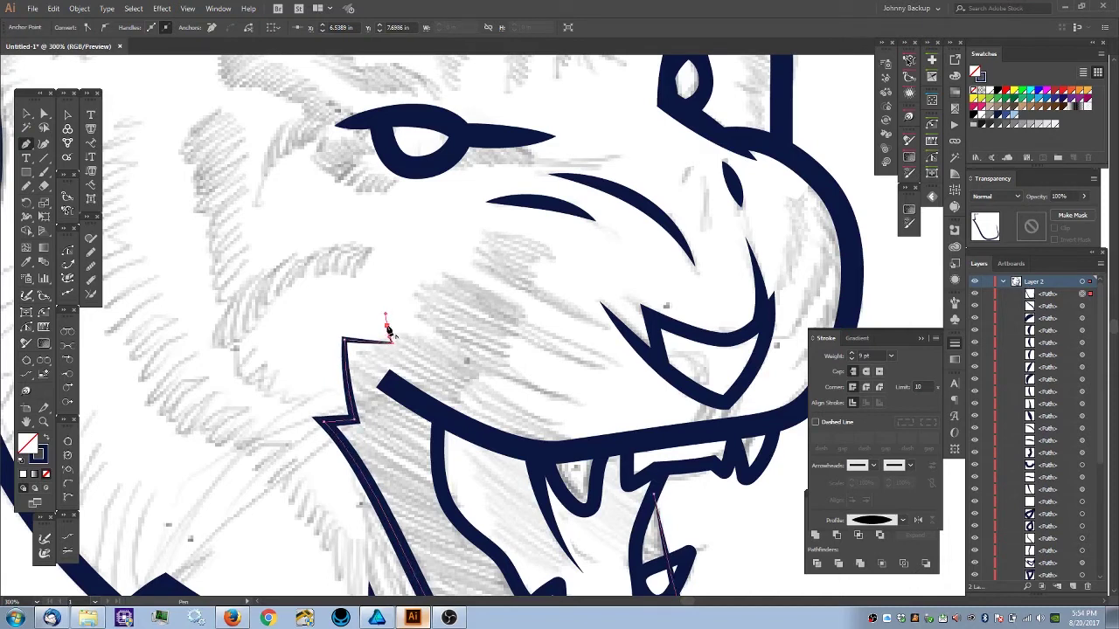
{"action": "left_click", "coordinate": [445, 345]}
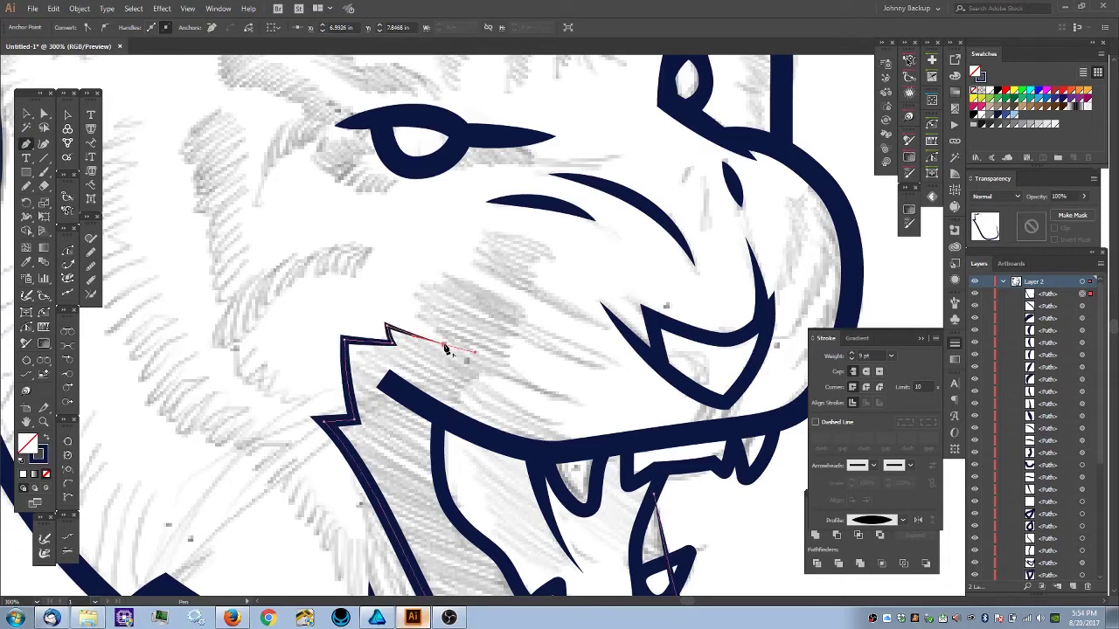
- Add a tall fur point and a smaller one beside it, continuing the contour down the cheek toward the muzzle
{"action": "left_click_drag", "start_coordinate": [412, 288], "coordinate": [403, 256]}
{"action": "left_click", "coordinate": [412, 289]}
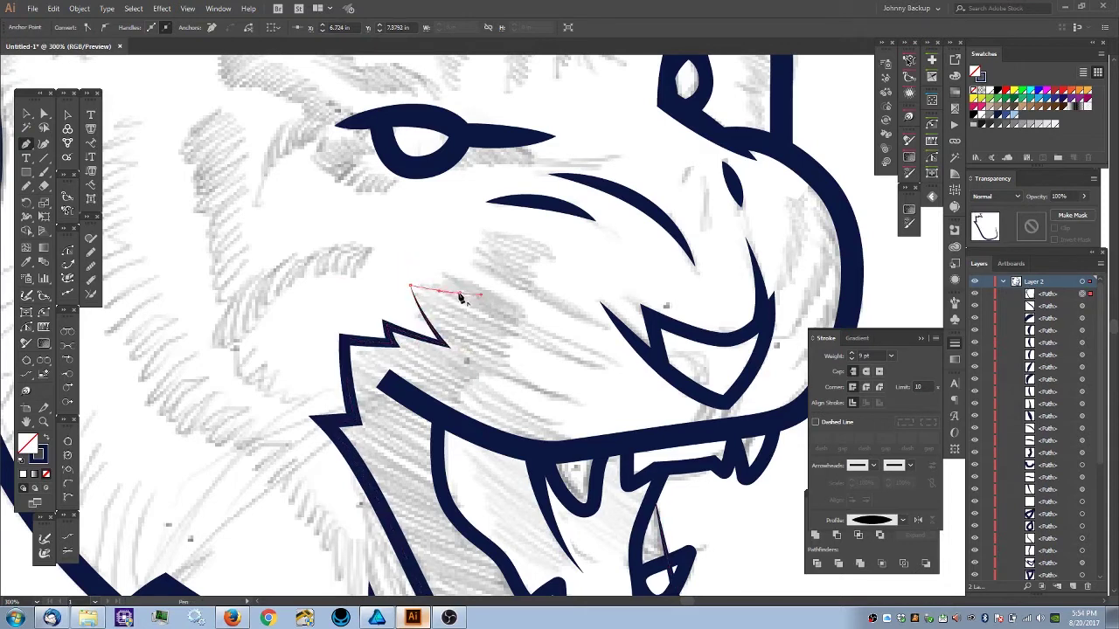
{"action": "left_click", "coordinate": [460, 295]}
{"action": "left_click", "coordinate": [449, 278]}
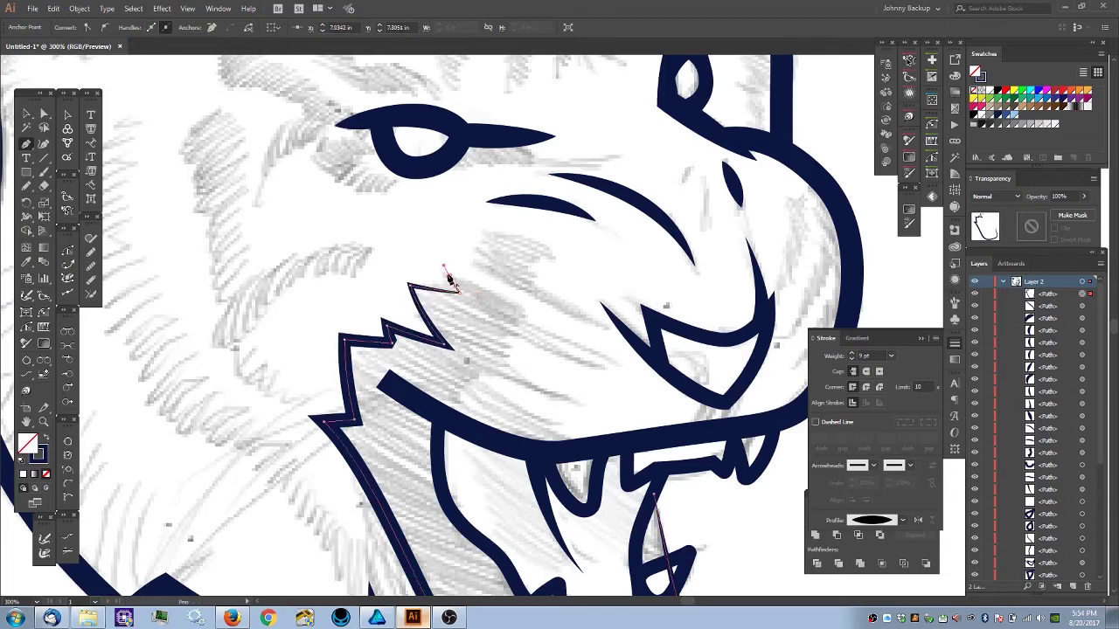
{"action": "left_click", "coordinate": [531, 312]}
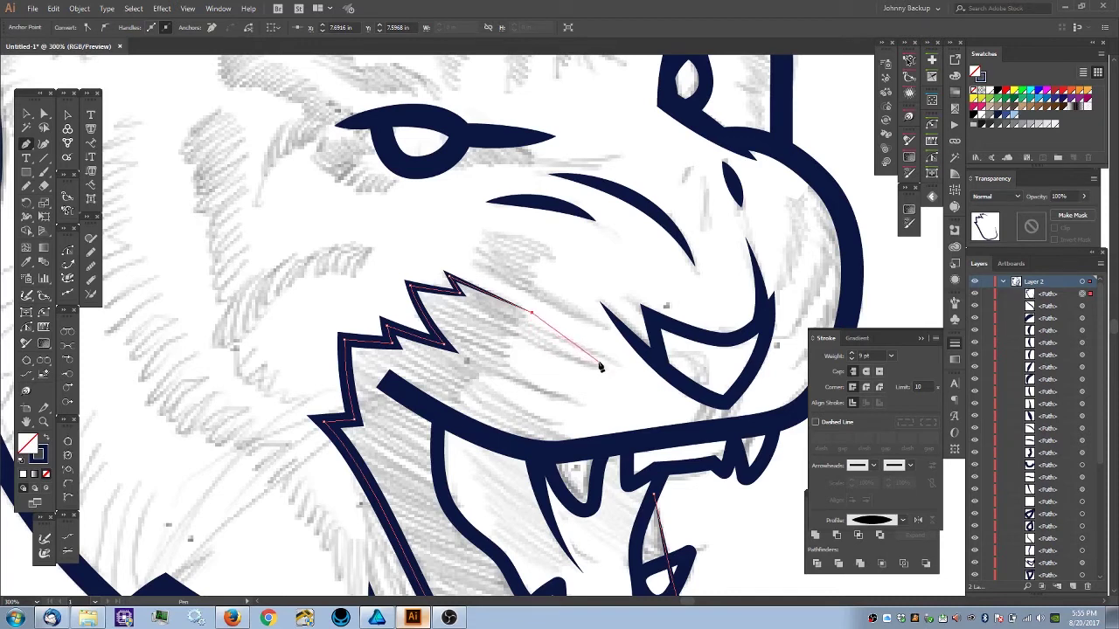
- Round the contour into the first tapered cheek stripe, ending it in a sharp tip toward the nose and returning along its lower edge
{"action": "left_click", "coordinate": [529, 325]}
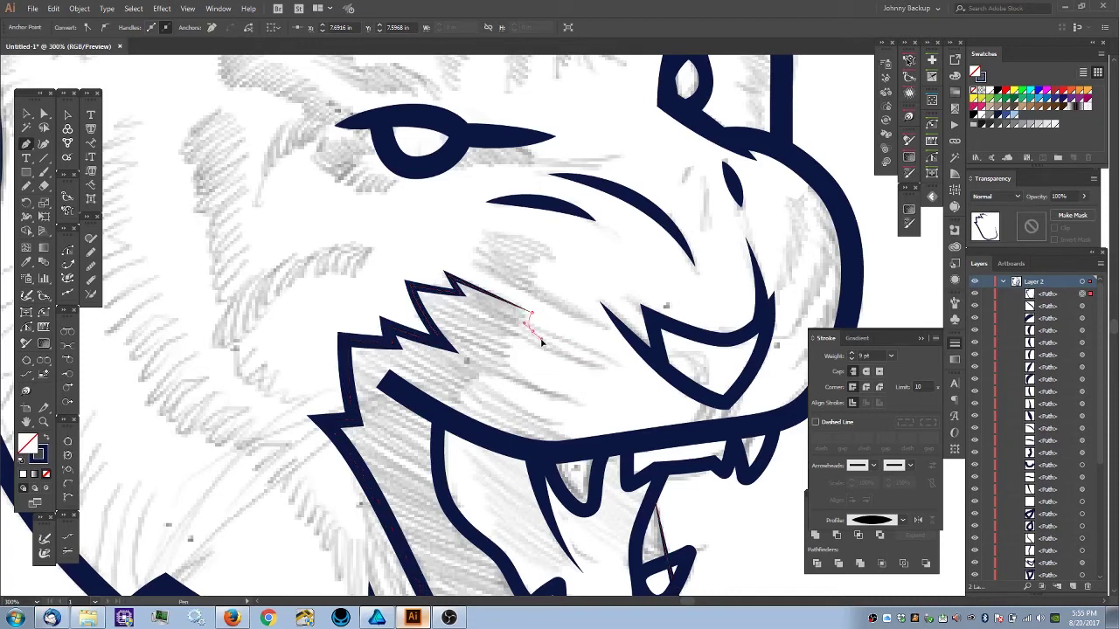
{"action": "left_click_drag", "start_coordinate": [610, 363], "coordinate": [634, 365]}
{"action": "left_click", "coordinate": [609, 364]}
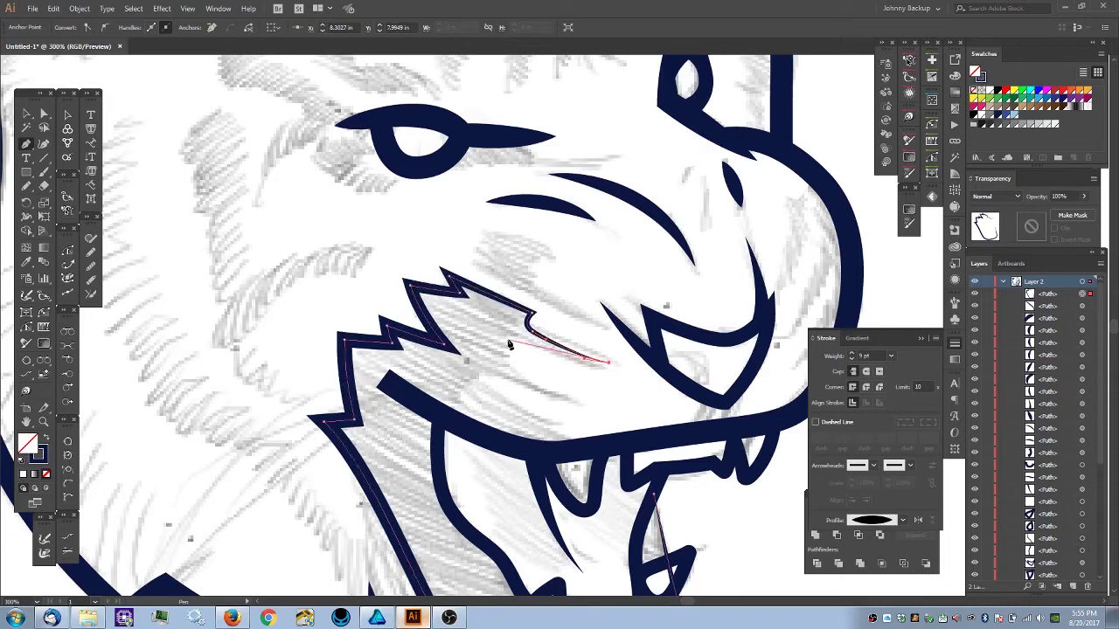
{"action": "left_click", "coordinate": [464, 322]}
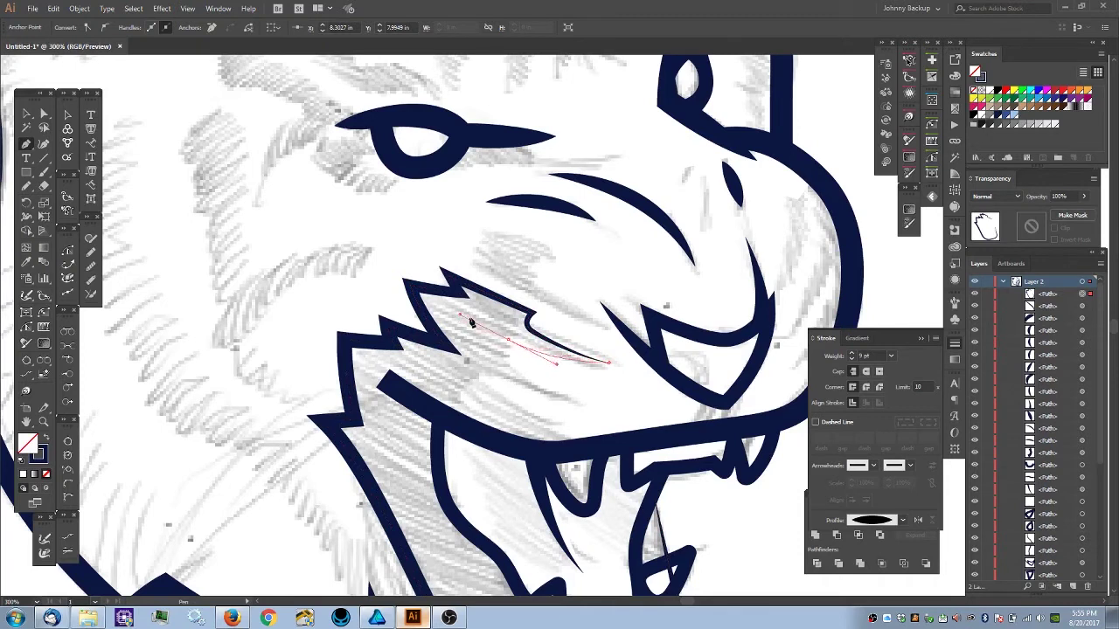
{"action": "left_click", "coordinate": [509, 340]}
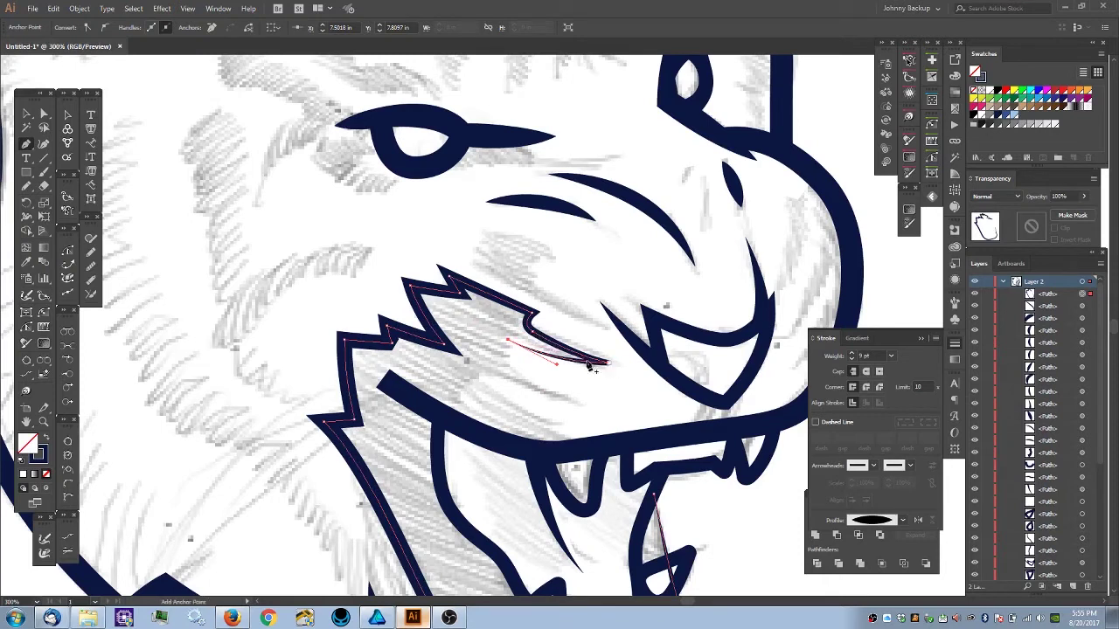
- Curve the contour into a second pointed cheek stripe below the first and bring its lower edge back toward the mouth corner
{"action": "left_click_drag", "start_coordinate": [509, 369], "coordinate": [523, 377]}
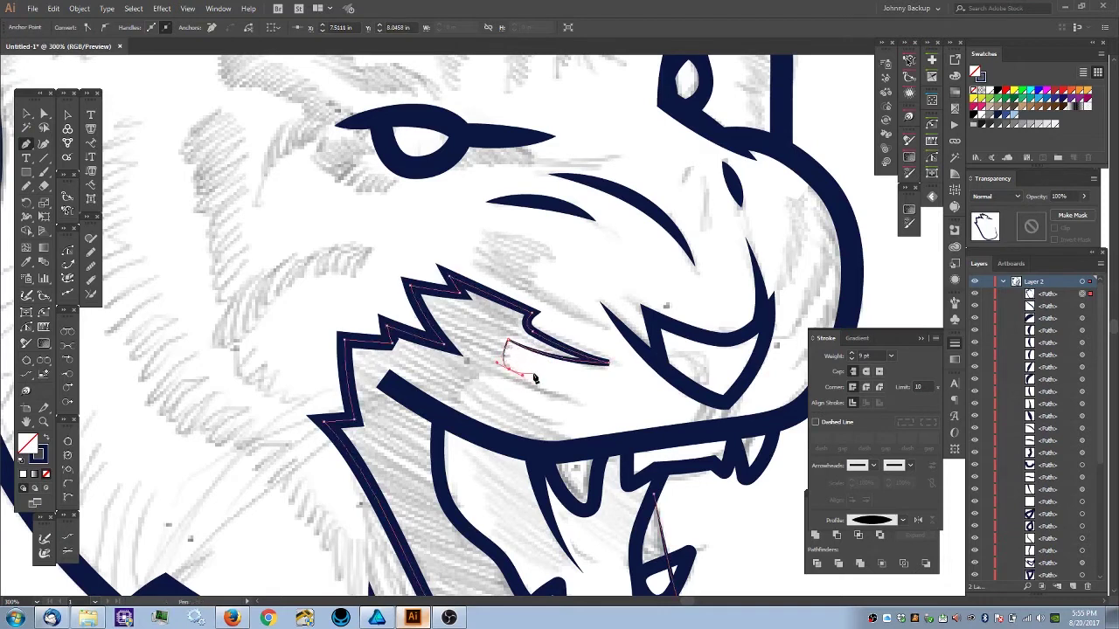
{"action": "left_click", "coordinate": [571, 392]}
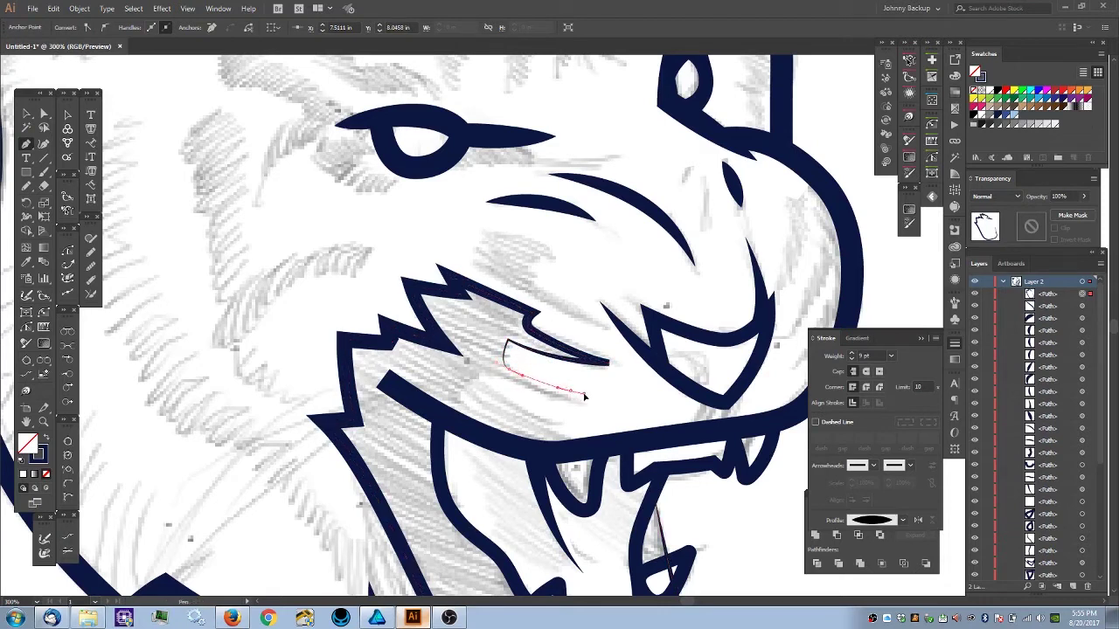
{"action": "left_click_drag", "start_coordinate": [595, 397], "coordinate": [598, 397]}
{"action": "left_click", "coordinate": [599, 395]}
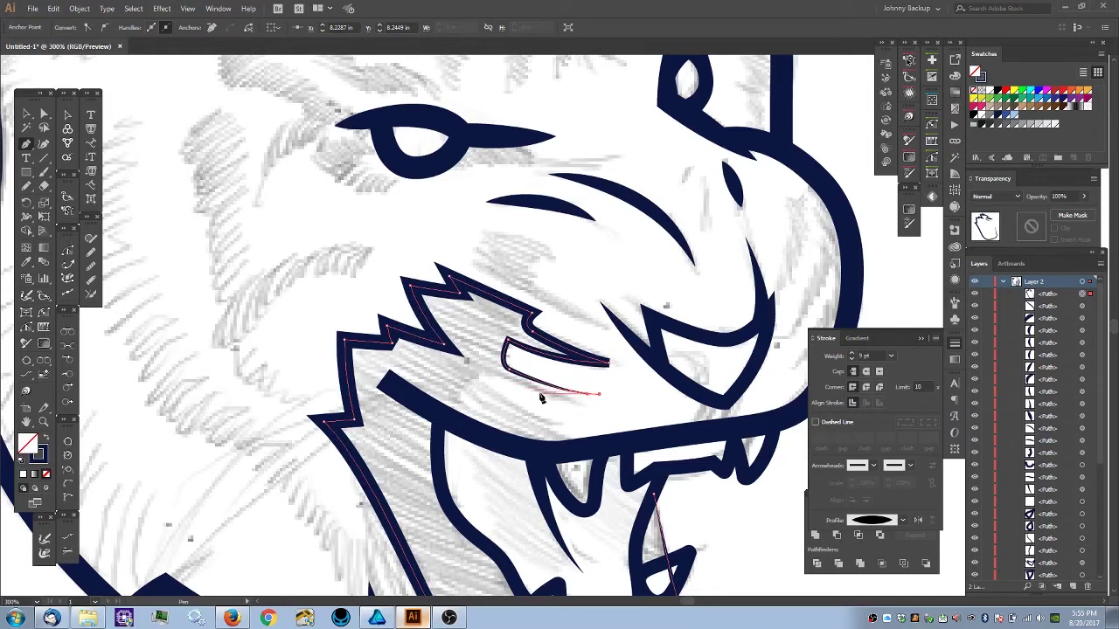
{"action": "left_click", "coordinate": [507, 384]}
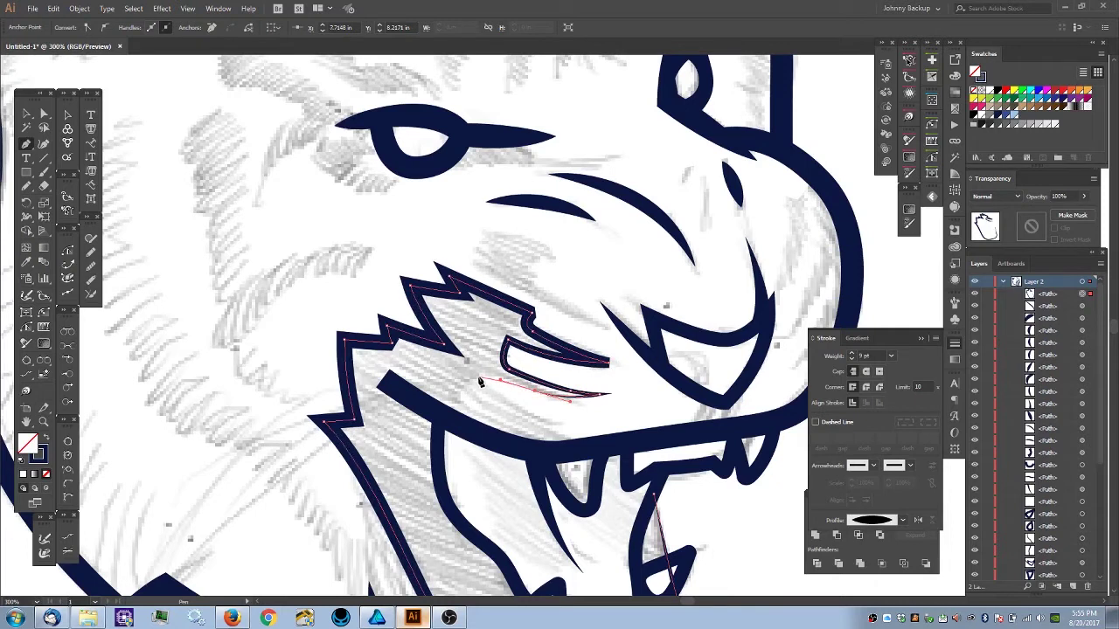
{"action": "left_click", "coordinate": [478, 377]}
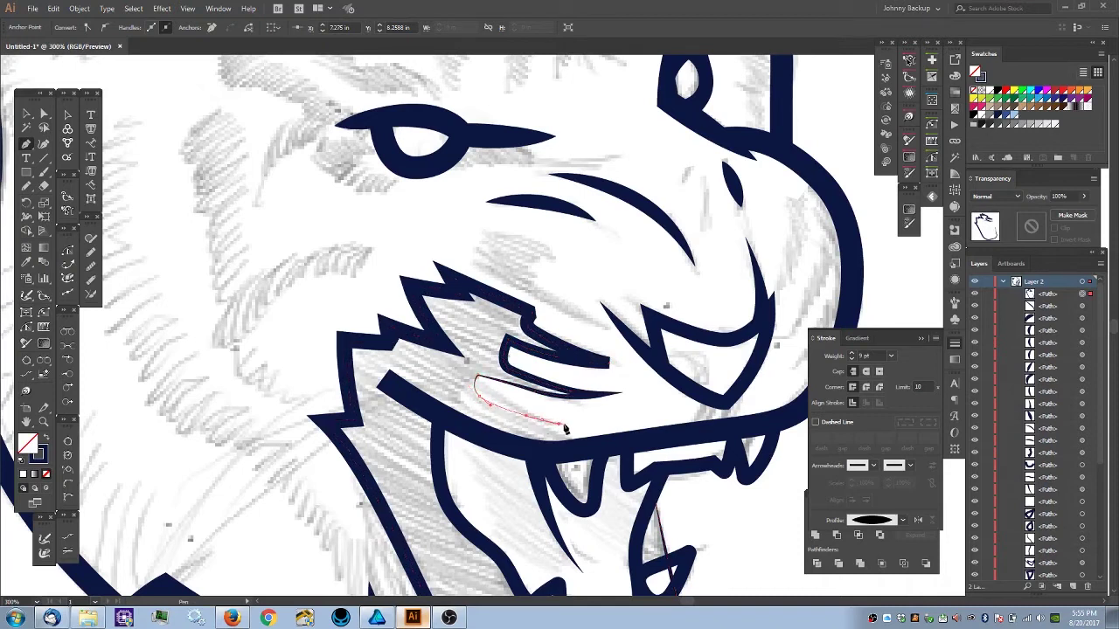
- Form the third pointed stripe just above the upper lip and join the contour to the top of the inner mouth line
{"action": "left_click", "coordinate": [564, 425]}
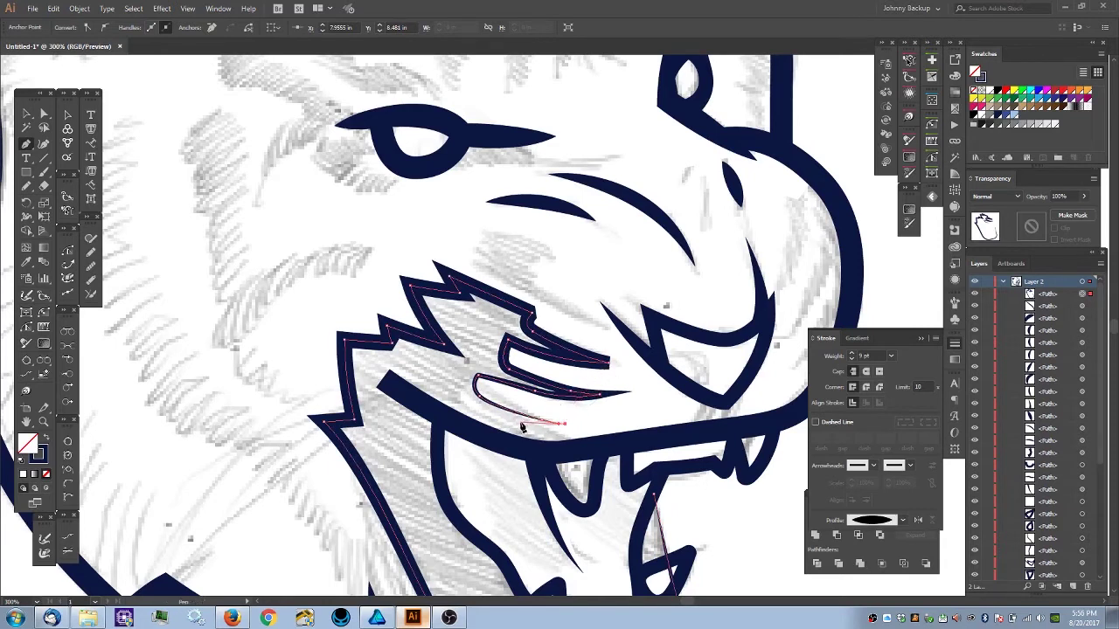
{"action": "left_click", "coordinate": [488, 414]}
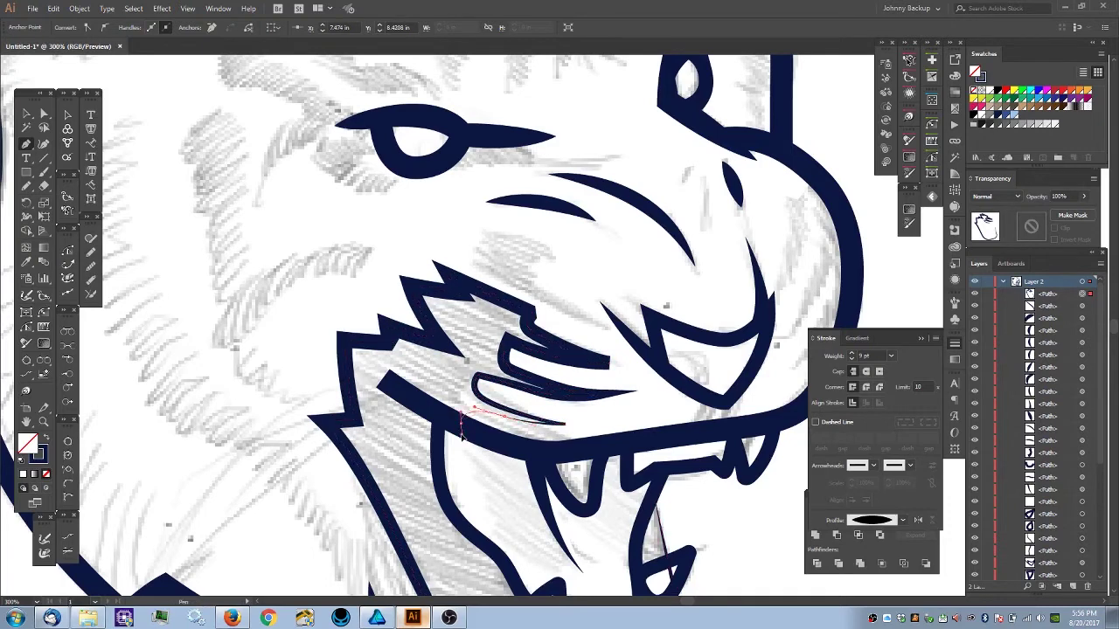
{"action": "left_click_drag", "start_coordinate": [461, 420], "coordinate": [496, 253]}
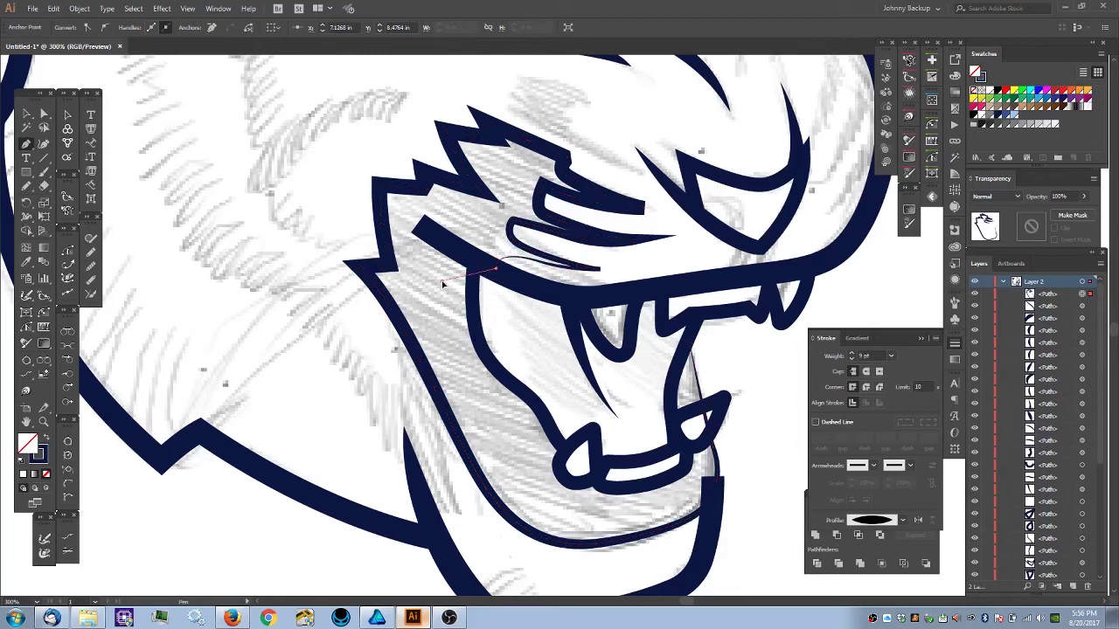
{"action": "left_click", "coordinate": [442, 274]}
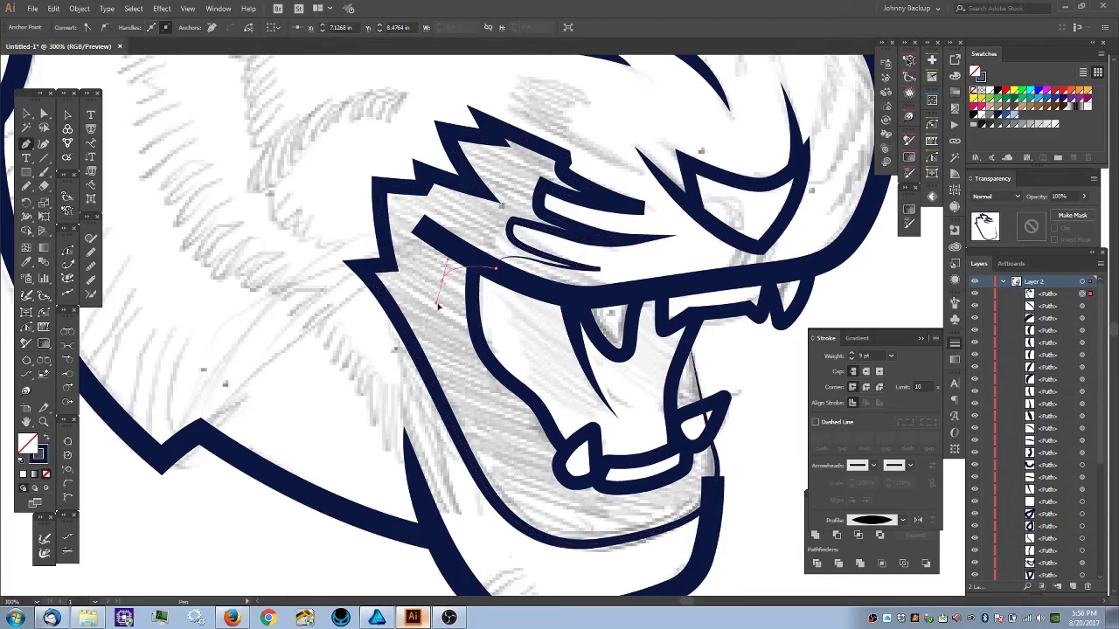
{"action": "left_click", "coordinate": [472, 273]}
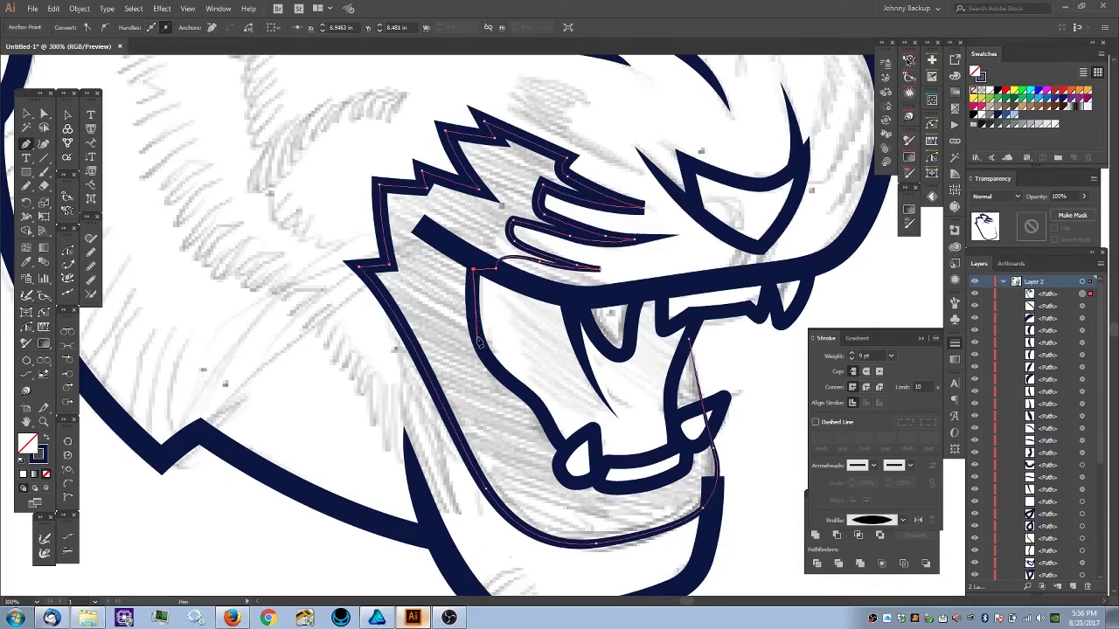
- Trace the contour down the inner mouth line to the base of the lower rear fang
{"action": "left_click_drag", "start_coordinate": [477, 332], "coordinate": [484, 353]}
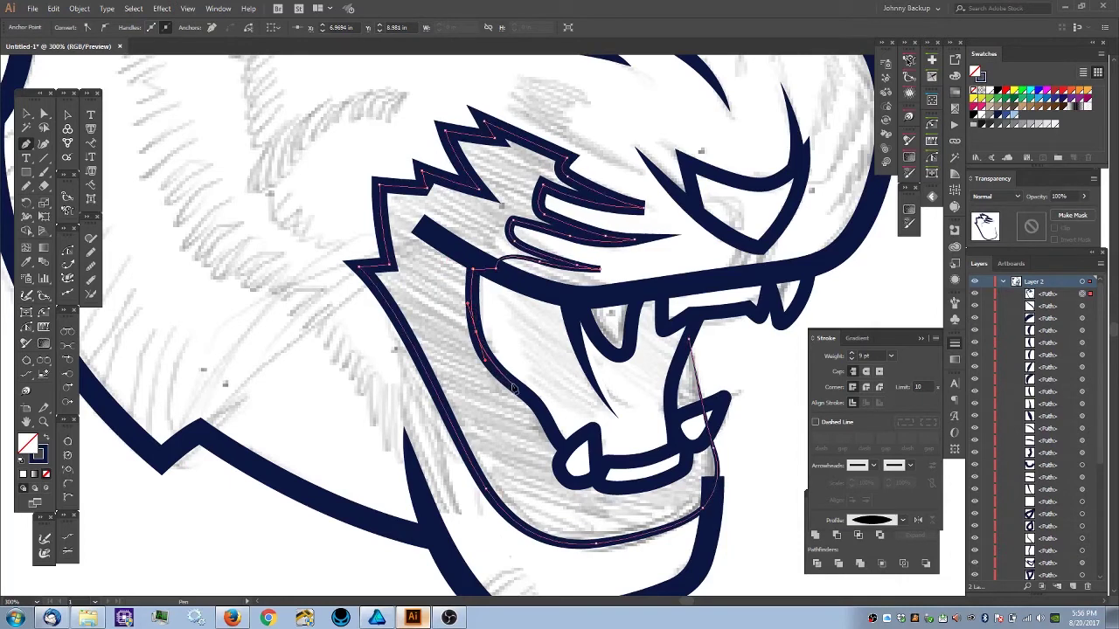
{"action": "left_click_drag", "start_coordinate": [518, 389], "coordinate": [537, 403]}
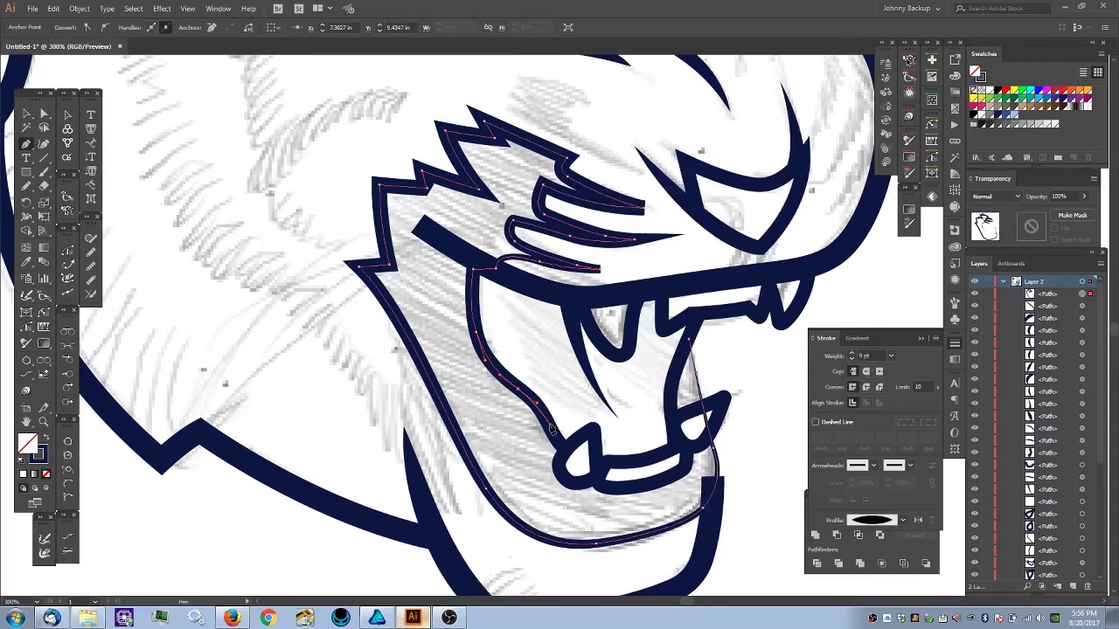
{"action": "left_click_drag", "start_coordinate": [548, 424], "coordinate": [562, 447]}
{"action": "left_click", "coordinate": [564, 452]}
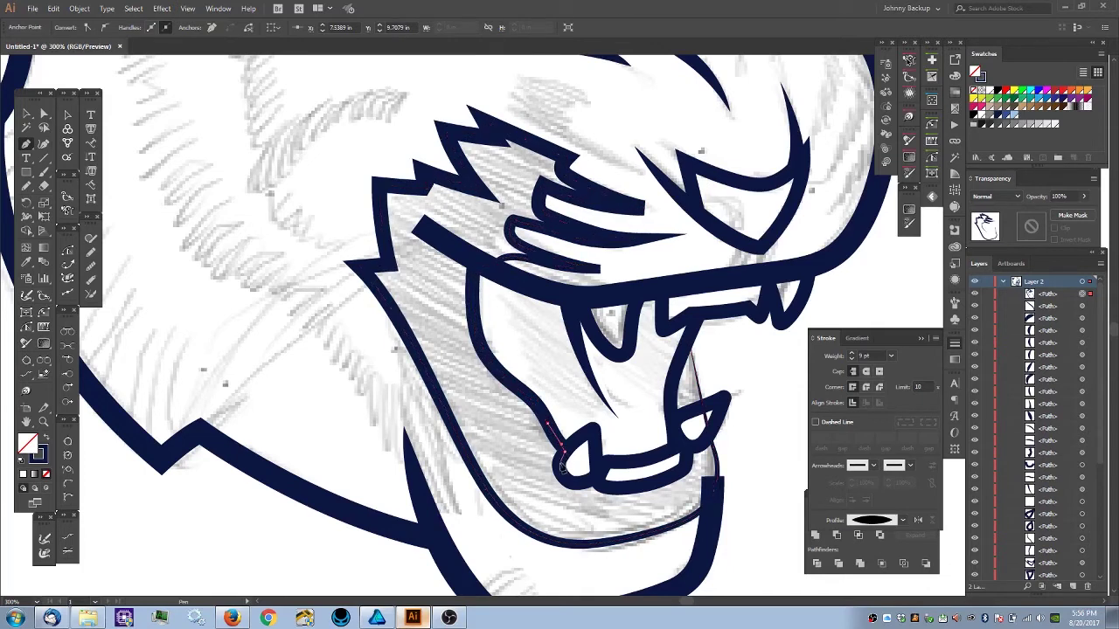
- Run the contour beneath the lower teeth and up the front edge of the mouth, closing the path at its starting point
{"action": "left_click_drag", "start_coordinate": [562, 473], "coordinate": [593, 478]}
{"action": "left_click_drag", "start_coordinate": [597, 482], "coordinate": [670, 478]}
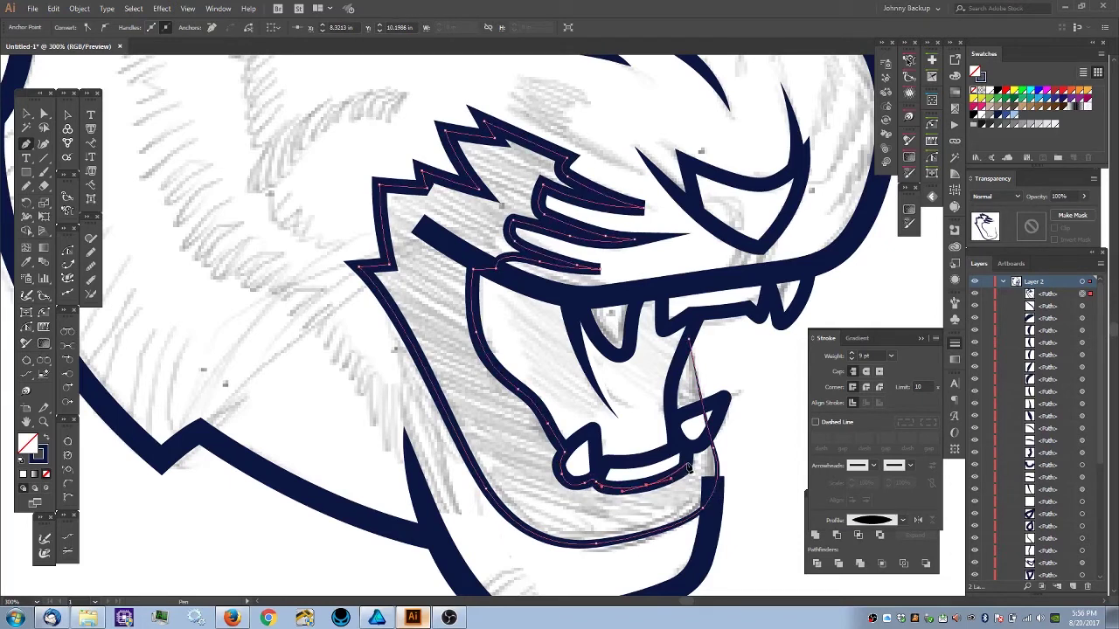
{"action": "left_click", "coordinate": [710, 422]}
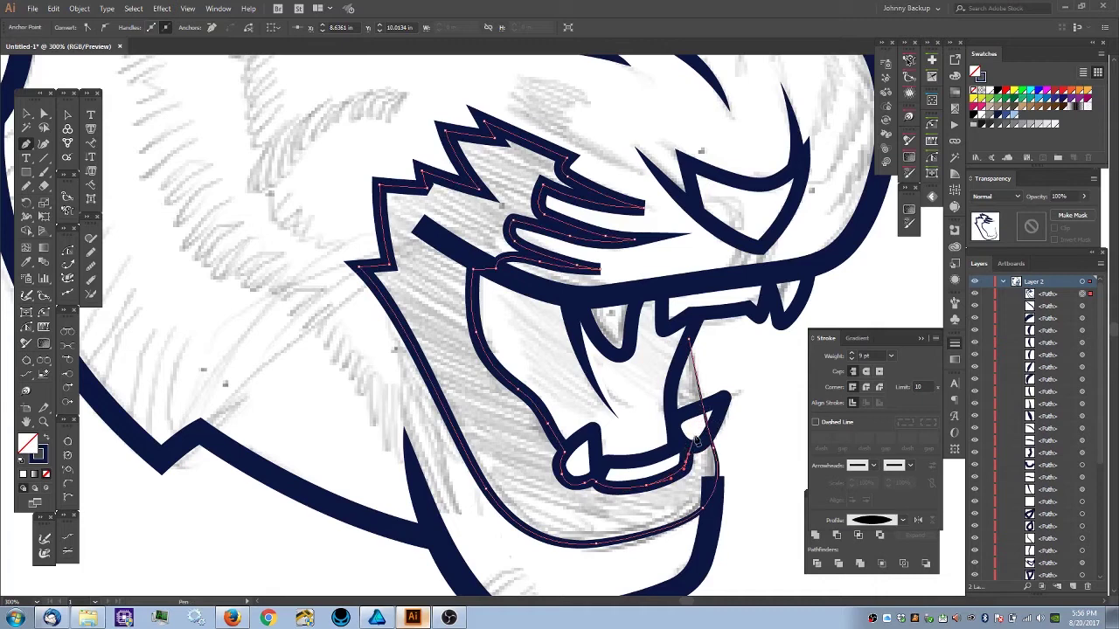
{"action": "left_click_drag", "start_coordinate": [673, 426], "coordinate": [669, 395]}
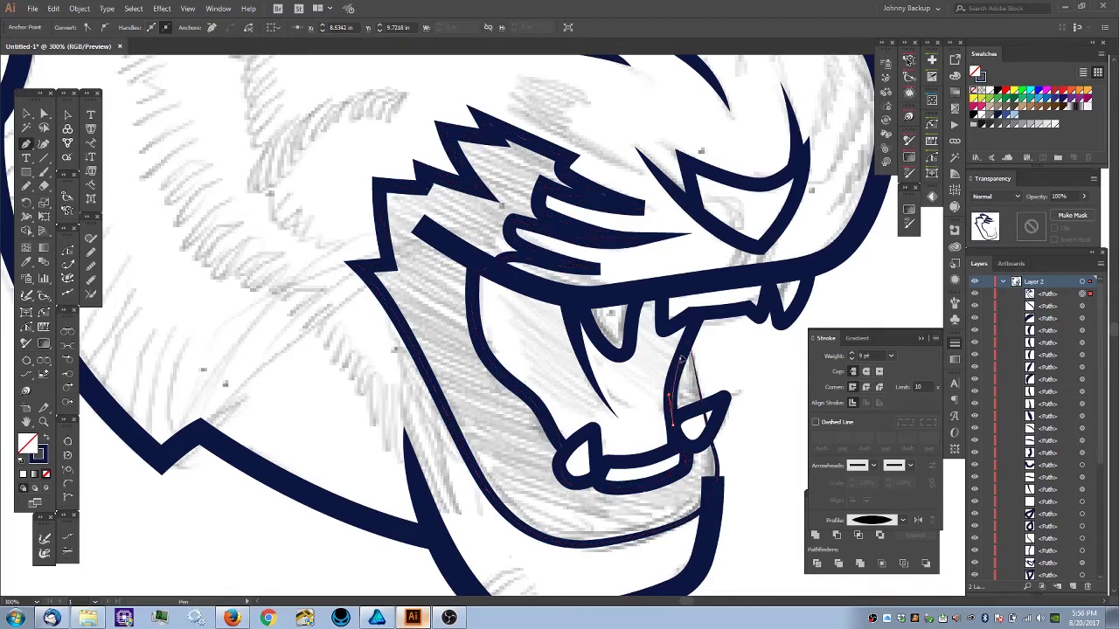
{"action": "left_click", "coordinate": [688, 343]}
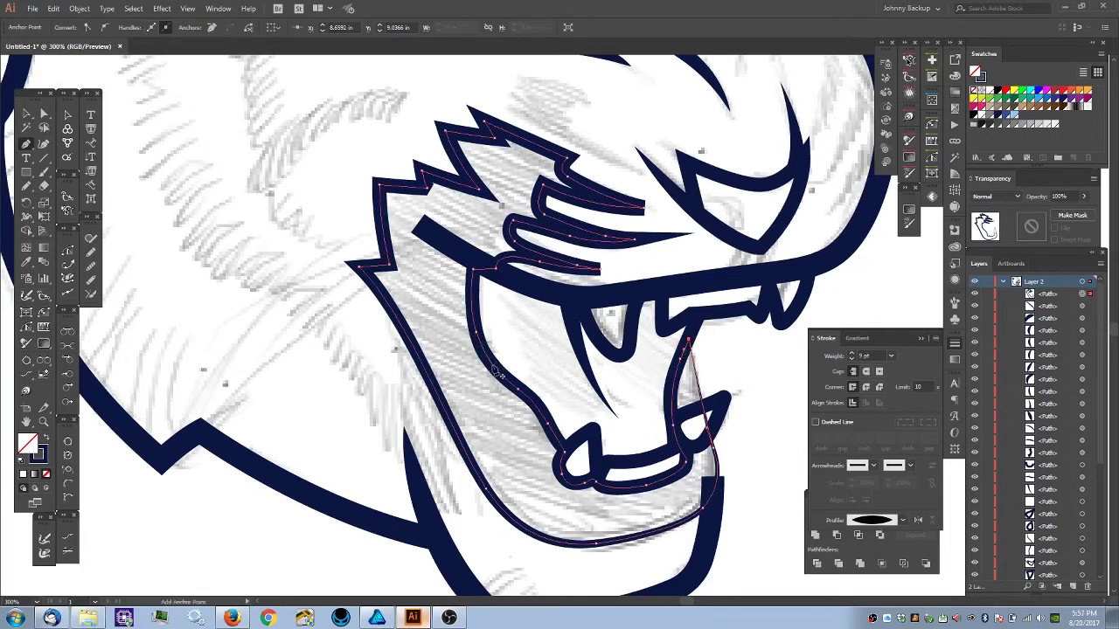
- Swap the closed mouth shape's fill and stroke for a solid navy fill without an outline, and deselect it
{"action": "key", "text": "shift+x"}
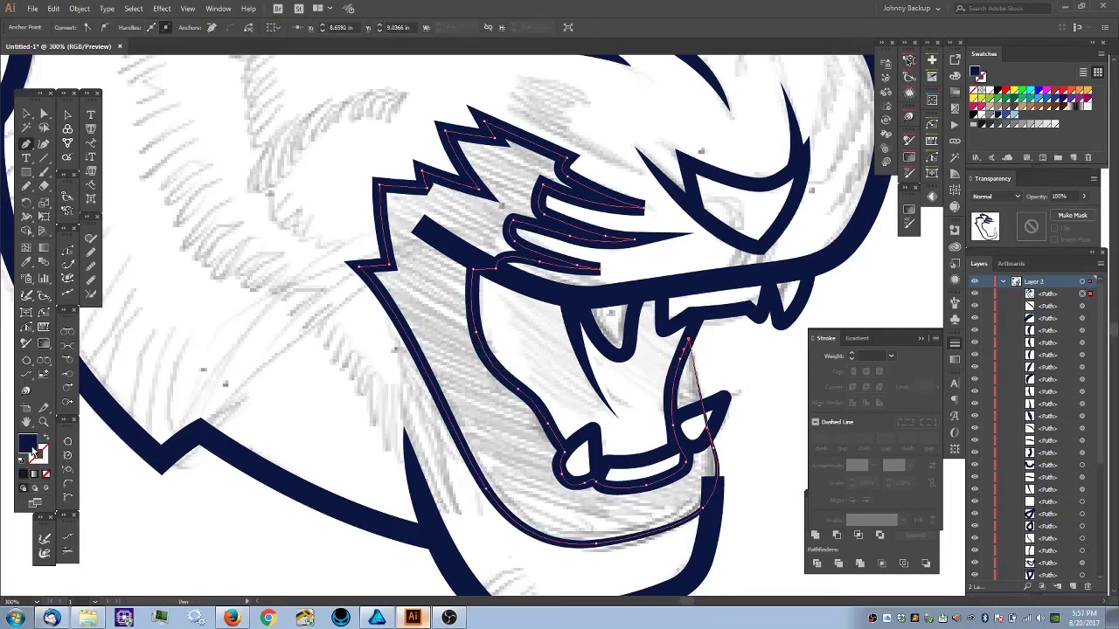
{"action": "left_click", "coordinate": [27, 114]}
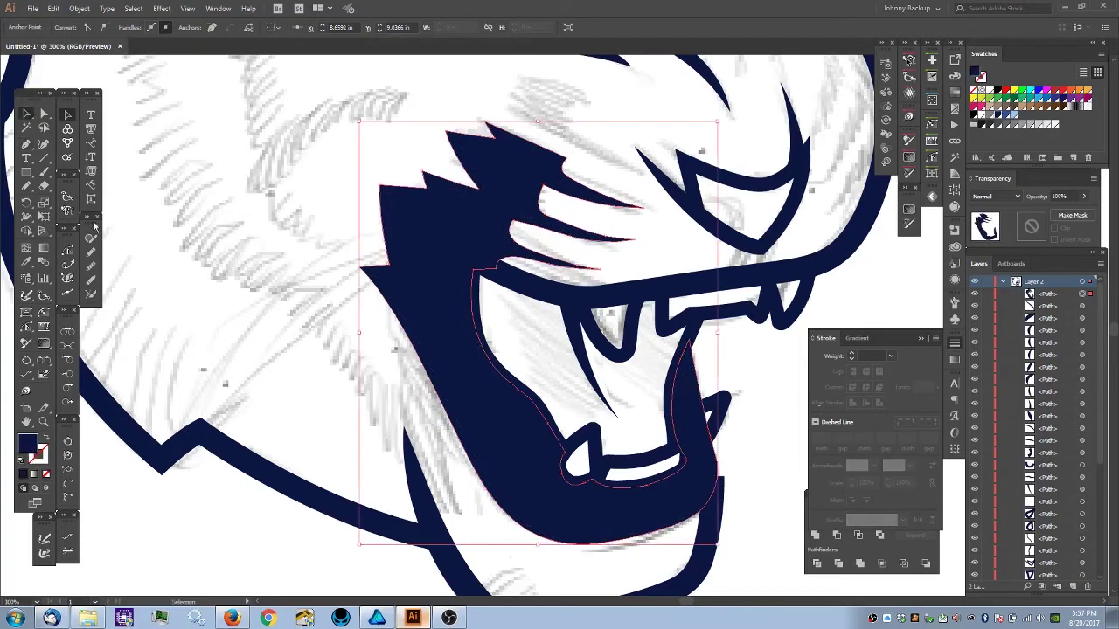
{"action": "left_click_drag", "start_coordinate": [756, 463], "coordinate": [627, 438]}
{"action": "left_click", "coordinate": [667, 428]}
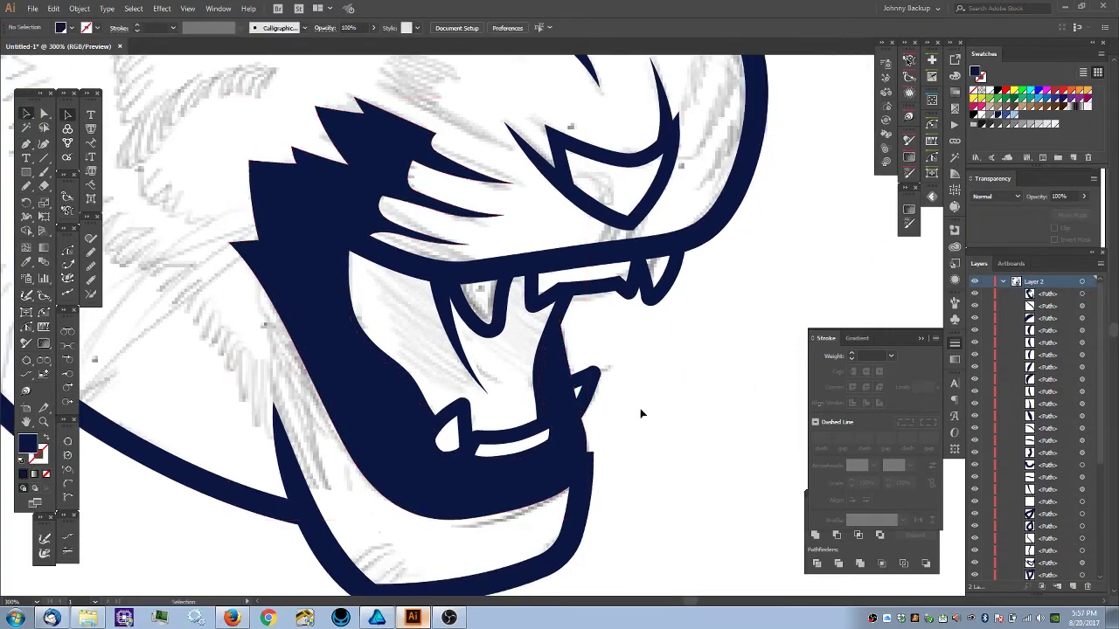
- Bring the lower front fang to the front, above the navy mouth shape
{"action": "left_click", "coordinate": [587, 397]}
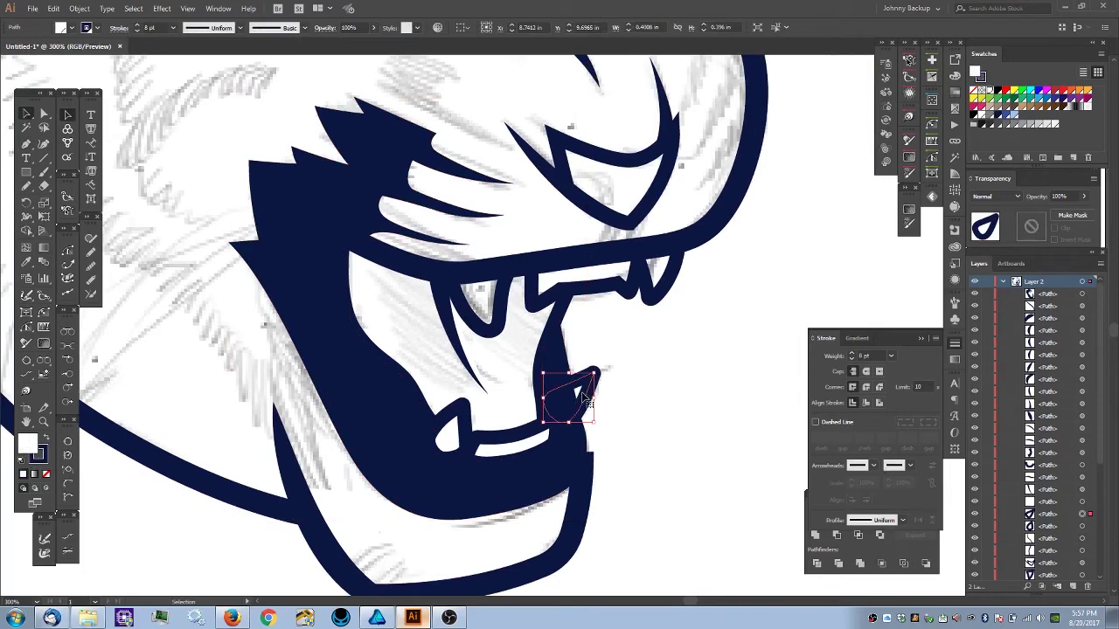
{"action": "key", "text": "ctrl"}
{"action": "key", "text": "ctrl+shift+]"}
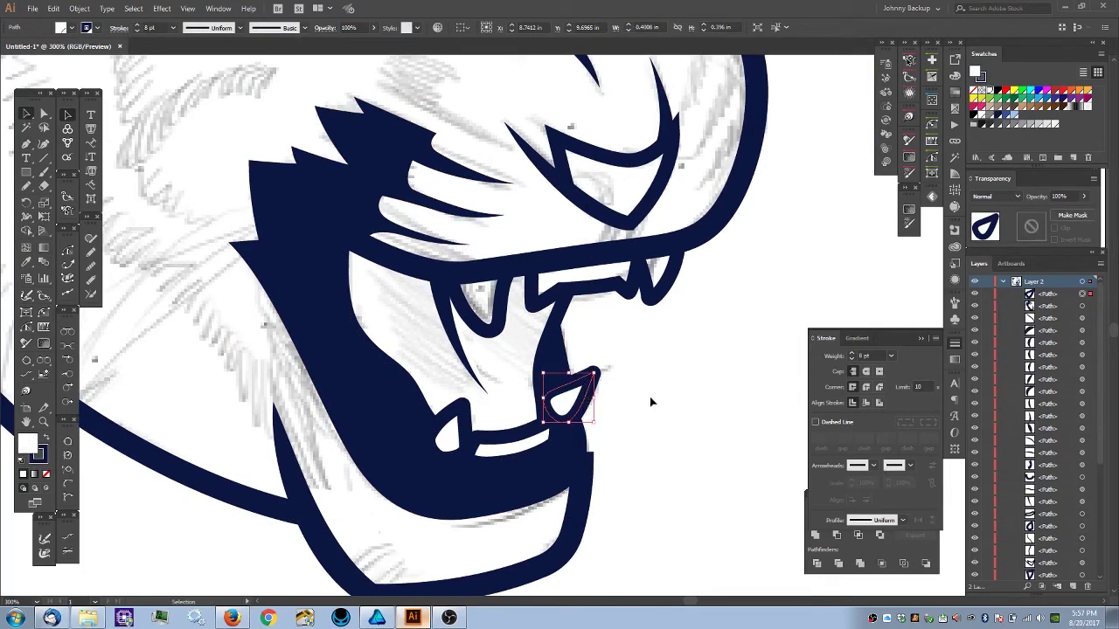
{"action": "left_click", "coordinate": [652, 400]}
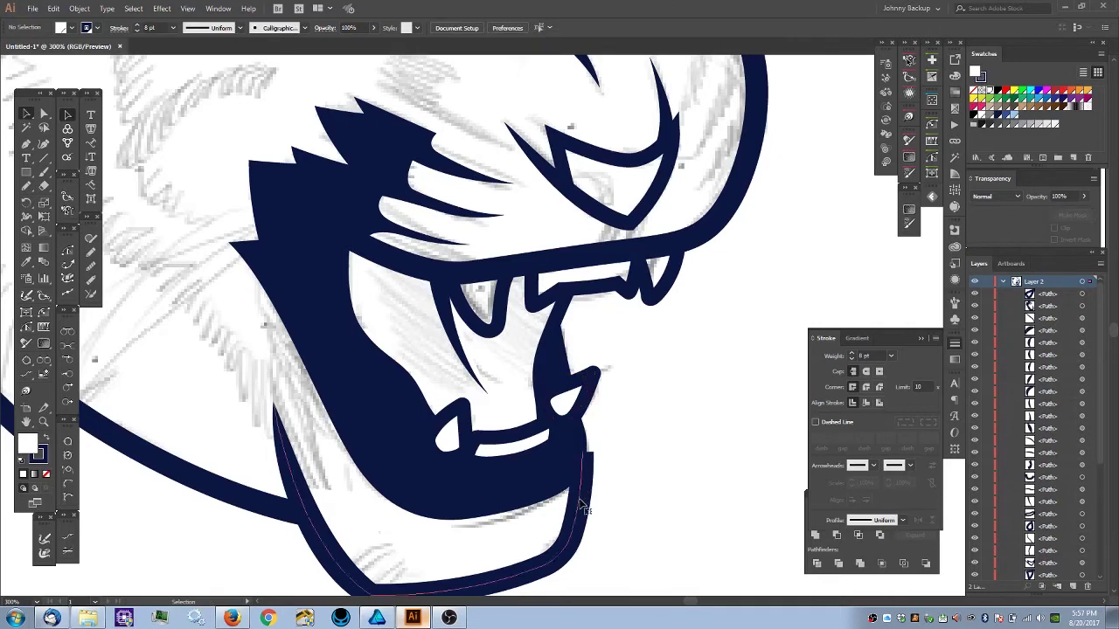
- Reshape the front end of the lower jaw line, moving its upper end point inward and curving its handles to meet the mouth shape
{"action": "left_click", "coordinate": [582, 505]}
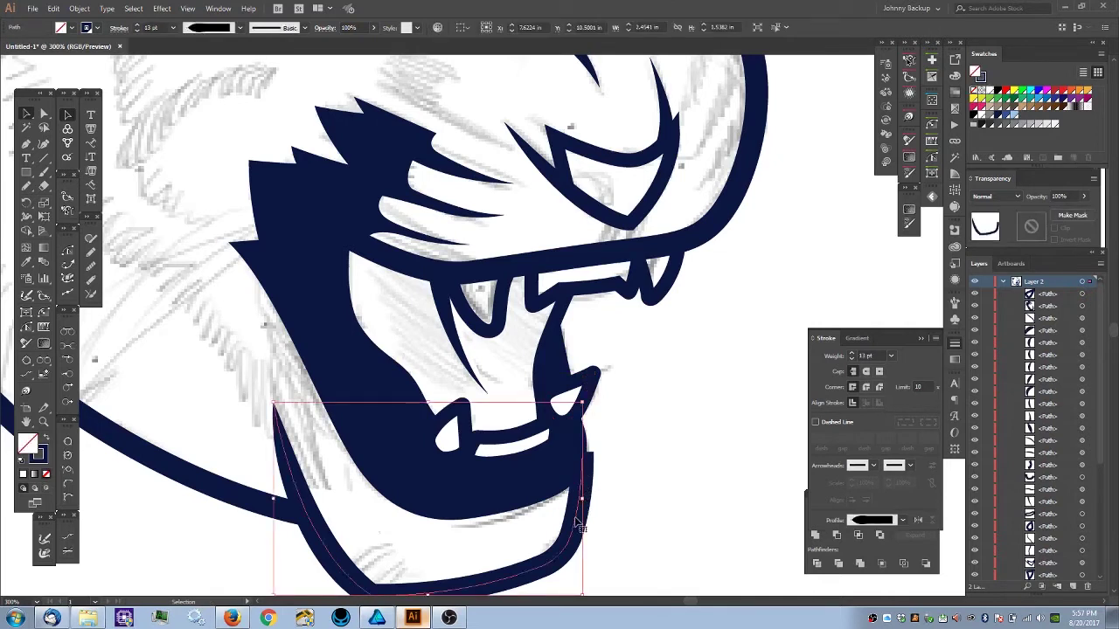
{"action": "key", "text": "a"}
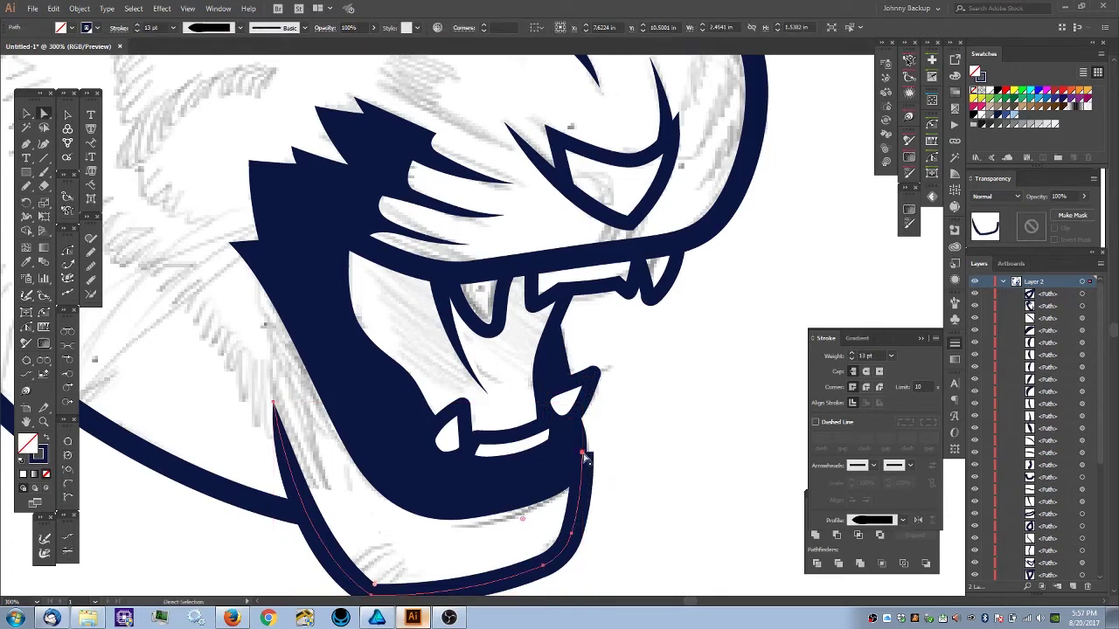
{"action": "left_click", "coordinate": [582, 454]}
{"action": "left_click_drag", "start_coordinate": [583, 453], "coordinate": [575, 455]}
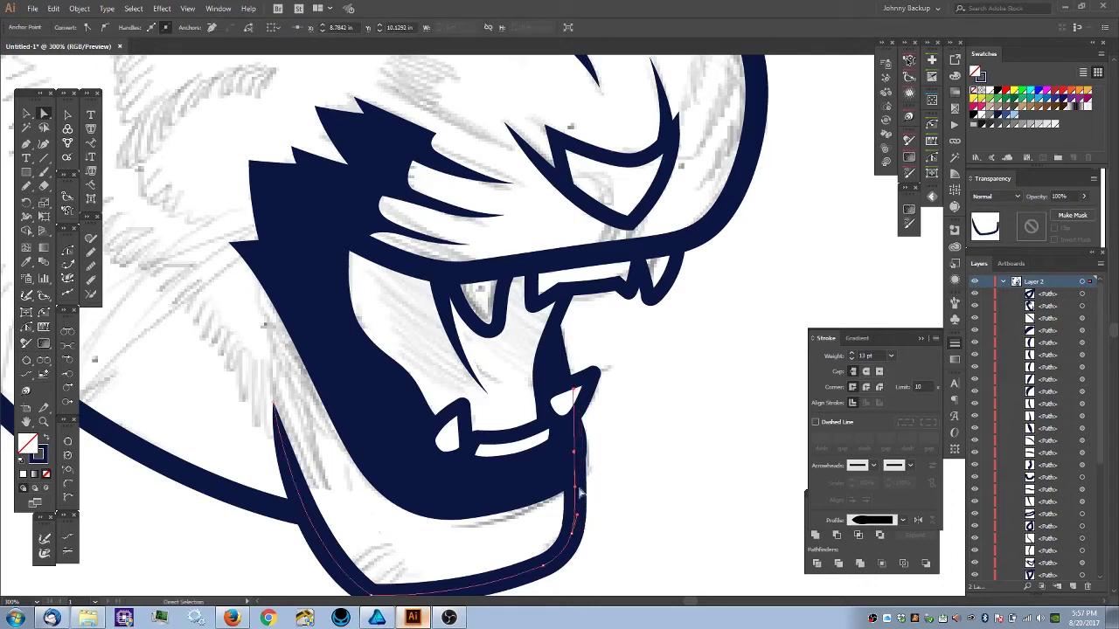
{"action": "left_click_drag", "start_coordinate": [575, 488], "coordinate": [586, 490]}
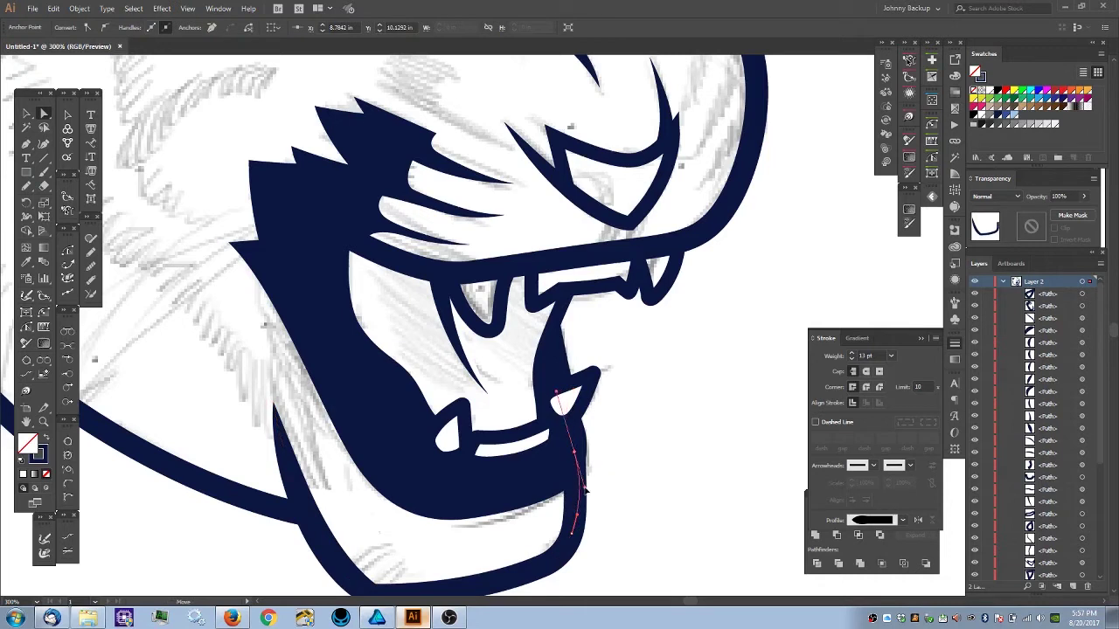
{"action": "left_click", "coordinate": [579, 517]}
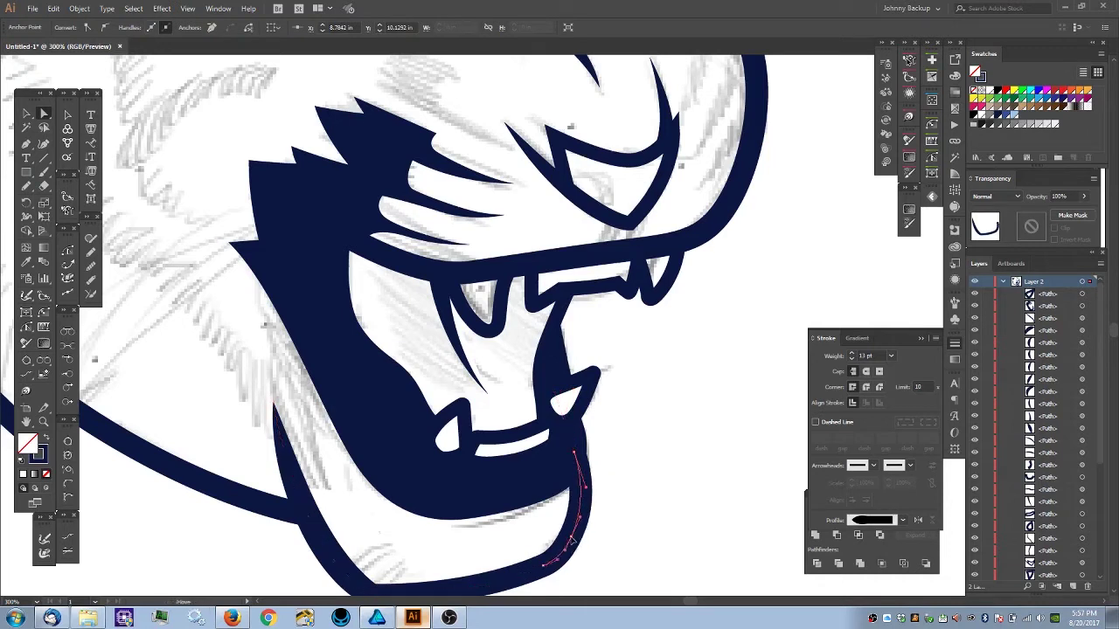
{"action": "left_click", "coordinate": [616, 538]}
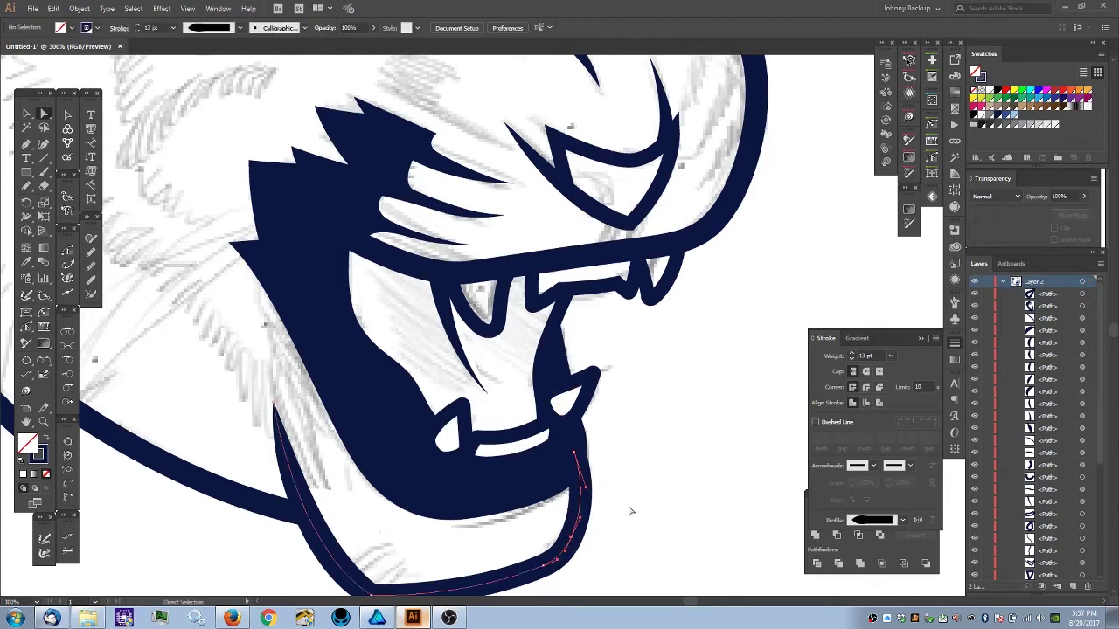
- Examine the traced head as a whole and up close around the eyes, muzzle and mouth
{"action": "scroll", "coordinate": [638, 489], "scroll_direction": "down", "scroll_amount": 1}
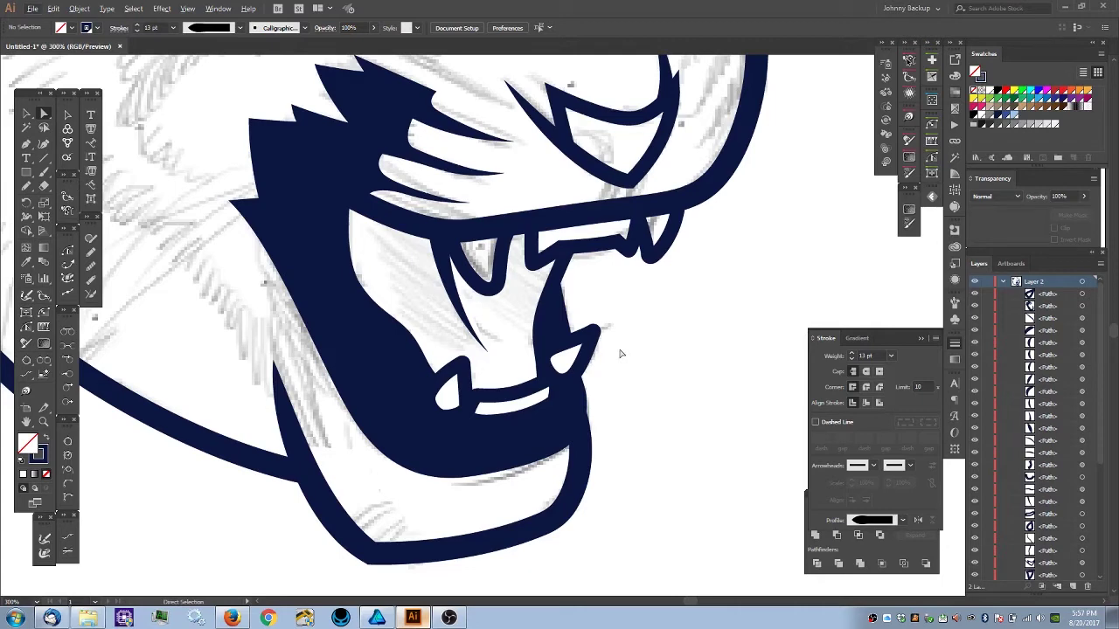
{"action": "scroll", "coordinate": [620, 354], "scroll_direction": "down", "scroll_amount": 3}
{"action": "scroll", "coordinate": [620, 354], "scroll_direction": "up", "scroll_amount": 2}
{"action": "scroll", "coordinate": [620, 351], "scroll_direction": "up", "scroll_amount": 1}
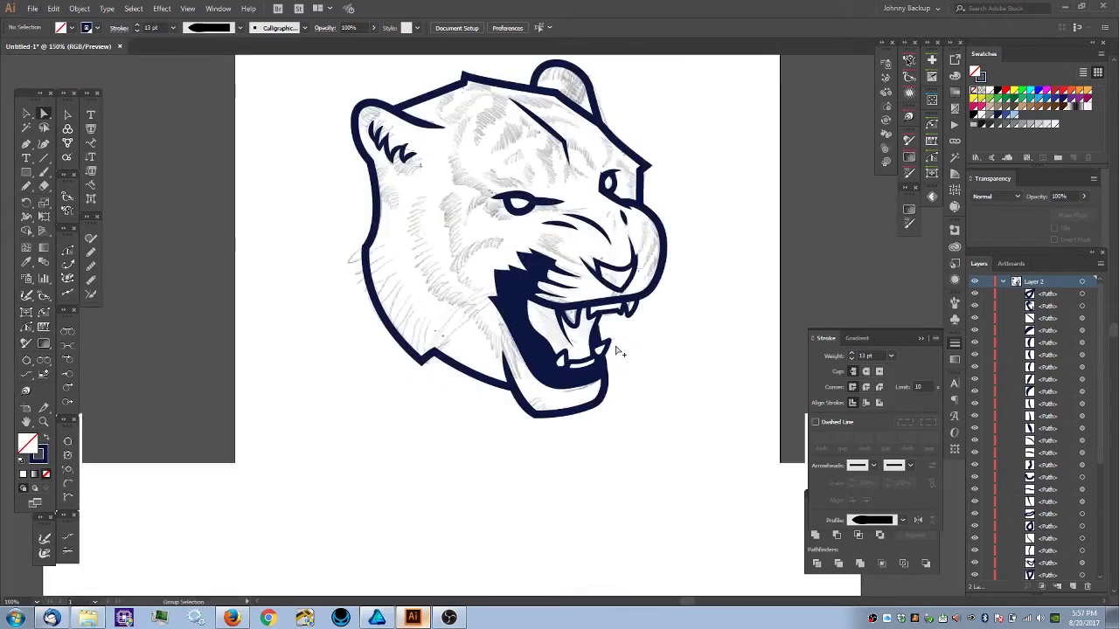
{"action": "scroll", "coordinate": [620, 352], "scroll_direction": "down", "scroll_amount": 1}
{"action": "left_click", "coordinate": [25, 113]}
{"action": "left_click_drag", "start_coordinate": [275, 197], "coordinate": [219, 214]}
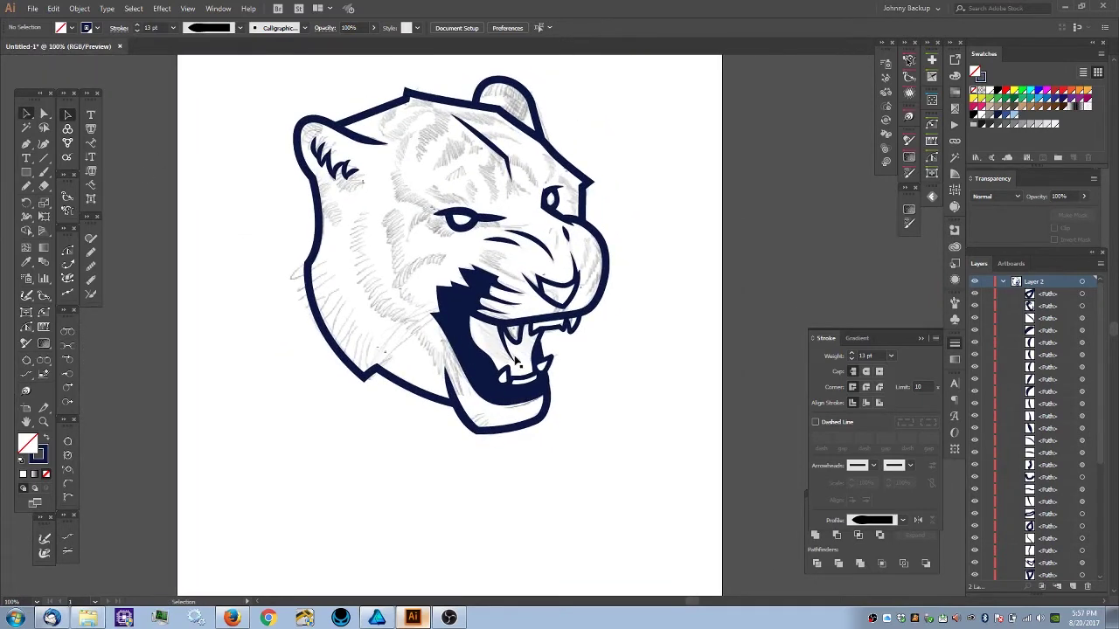
{"action": "scroll", "coordinate": [517, 361], "scroll_direction": "up", "scroll_amount": 1}
{"action": "mouse_move", "coordinate": [627, 360]}
{"action": "left_mouse_down"}
{"action": "mouse_move", "coordinate": [642, 425]}
{"action": "mouse_move", "coordinate": [667, 444]}
{"action": "mouse_move", "coordinate": [619, 466]}
{"action": "mouse_move", "coordinate": [645, 396]}
{"action": "mouse_move", "coordinate": [653, 420]}
{"action": "left_mouse_up"}
{"action": "scroll", "coordinate": [614, 457], "scroll_direction": "down", "scroll_amount": 1}
{"action": "scroll", "coordinate": [647, 421], "scroll_direction": "up", "scroll_amount": 1}
{"action": "scroll", "coordinate": [638, 410], "scroll_direction": "up", "scroll_amount": 1}
{"action": "scroll", "coordinate": [499, 372], "scroll_direction": "up", "scroll_amount": 1}
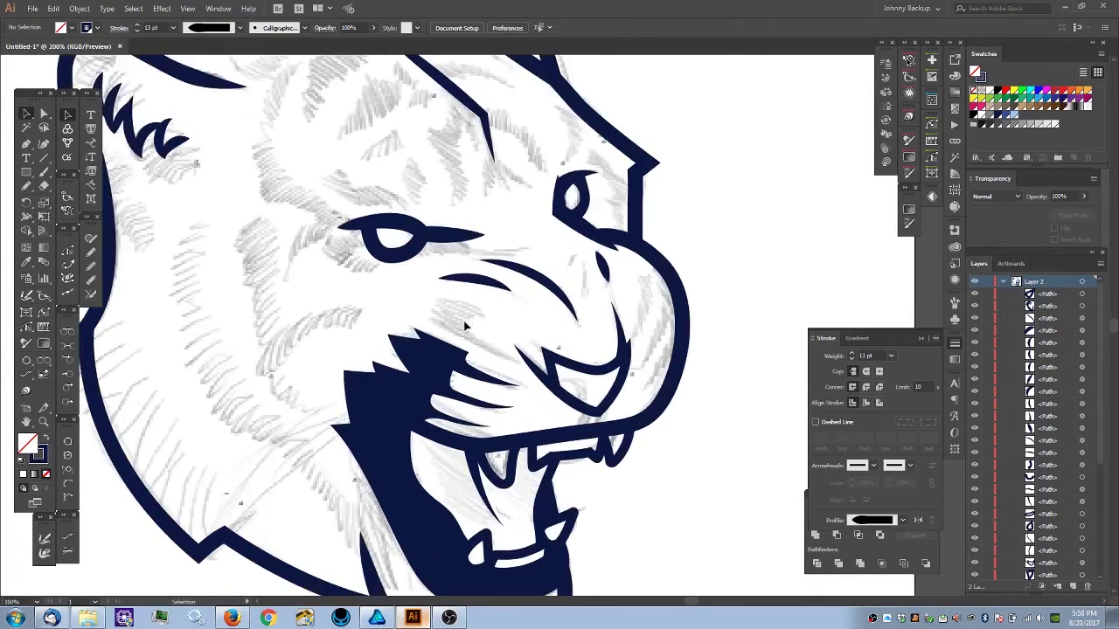
{"action": "scroll", "coordinate": [510, 346], "scroll_direction": "down", "scroll_amount": 1}
{"action": "scroll", "coordinate": [492, 349], "scroll_direction": "up", "scroll_amount": 1}
{"action": "key", "text": "space"}
{"action": "left_click_drag", "start_coordinate": [306, 301], "coordinate": [302, 379]}
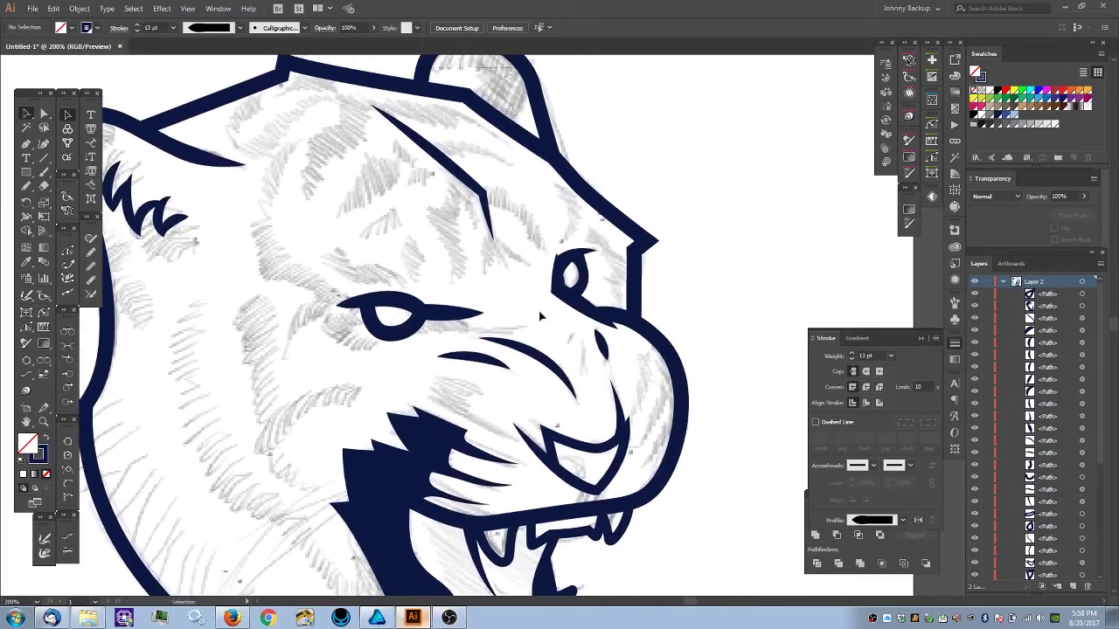
{"action": "key", "text": "space"}
{"action": "left_click_drag", "start_coordinate": [407, 272], "coordinate": [505, 511]}
{"action": "key", "text": "p"}
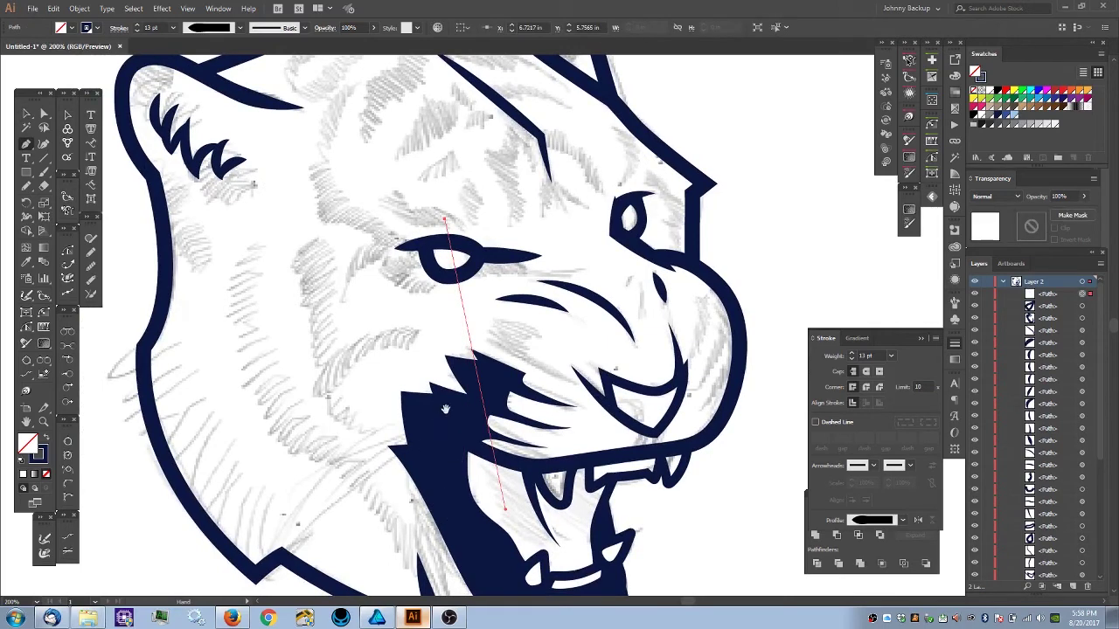
{"action": "key", "text": "ctrl+z"}
- Trace the lower edge of a muzzle marking above the whisker lines and swap its navy stroke for a solid navy fill
{"action": "key", "text": "space"}
{"action": "left_click_drag", "start_coordinate": [511, 350], "coordinate": [420, 298]}
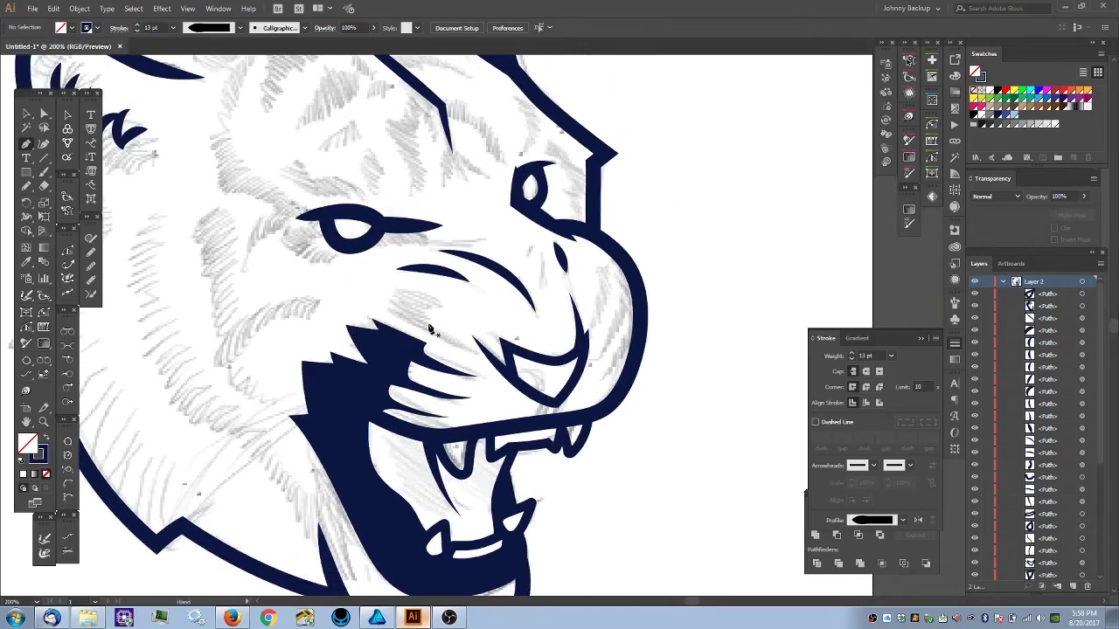
{"action": "key", "text": "ctrl+plus"}
{"action": "left_click", "coordinate": [429, 364]}
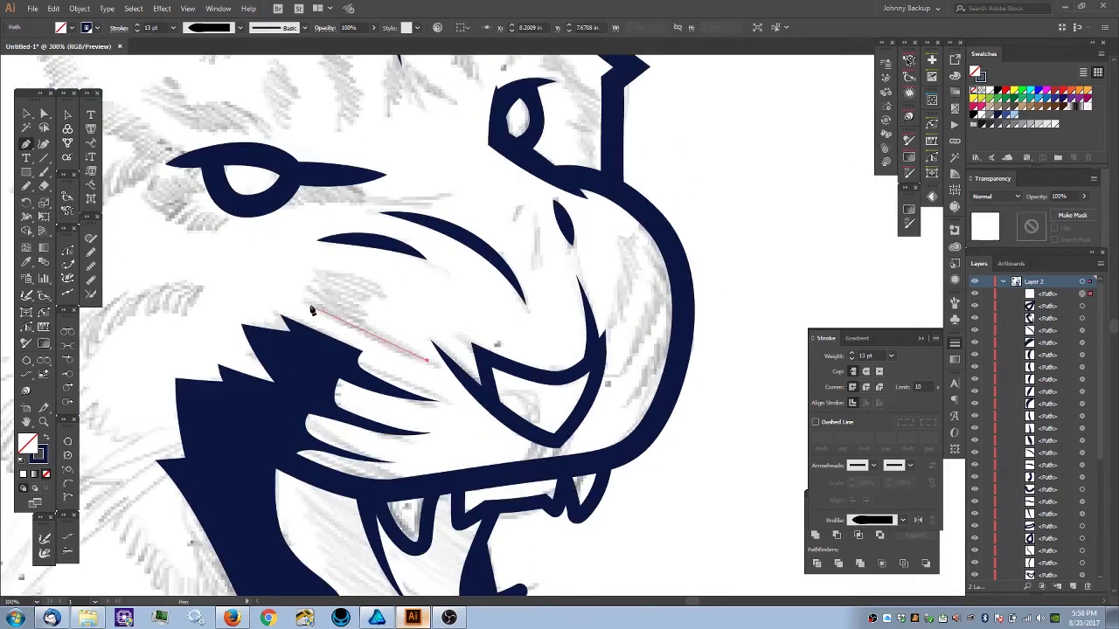
{"action": "left_click_drag", "start_coordinate": [306, 306], "coordinate": [267, 280]}
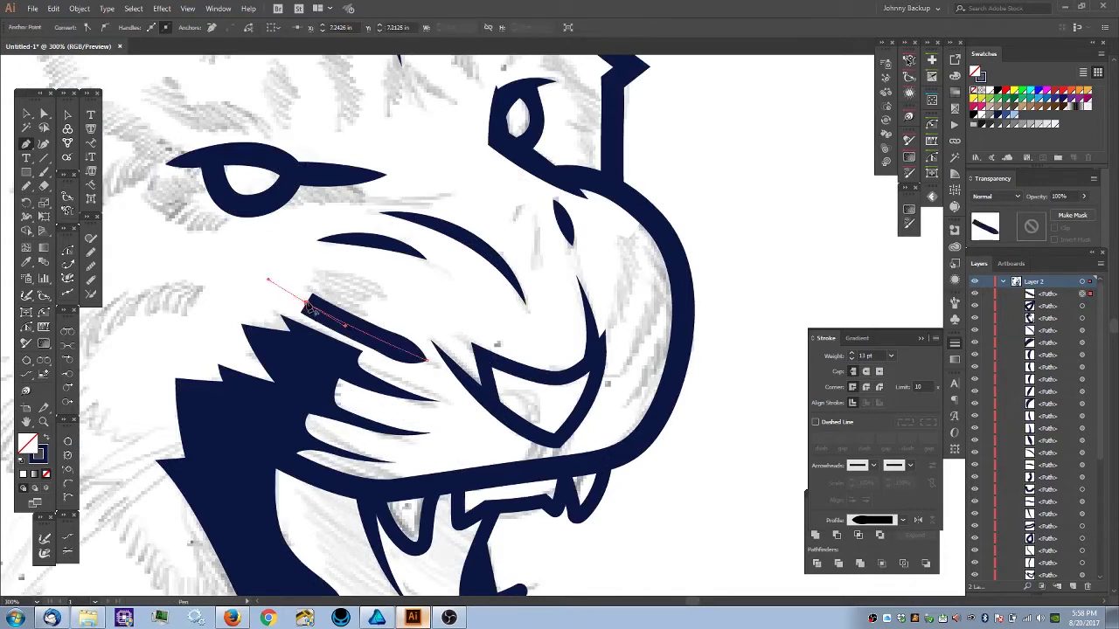
{"action": "left_click", "coordinate": [307, 307]}
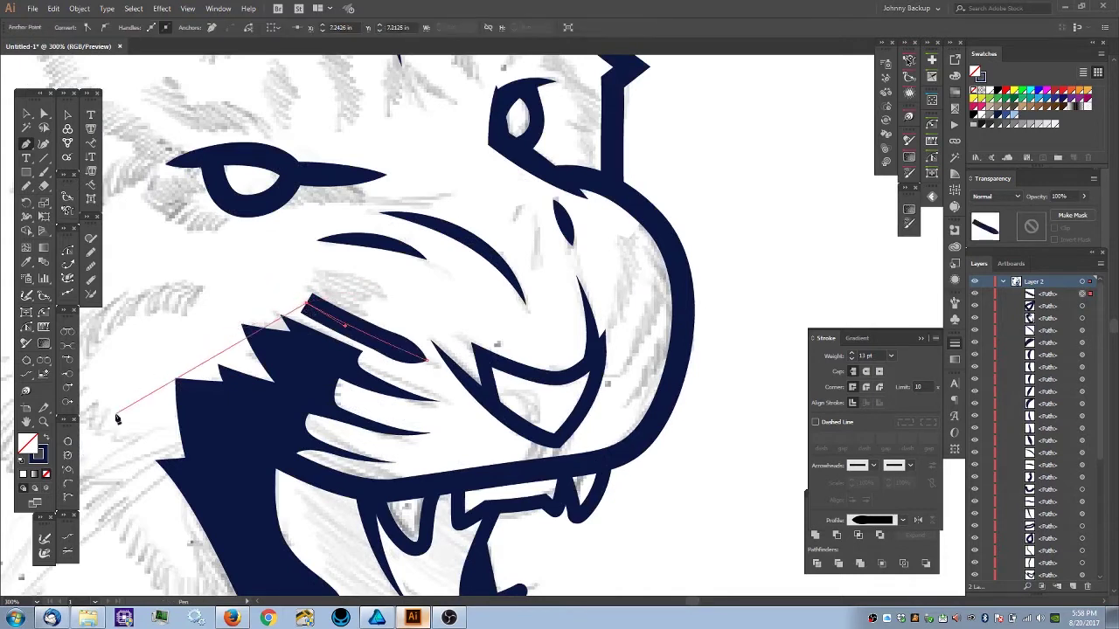
{"action": "left_click", "coordinate": [285, 315]}
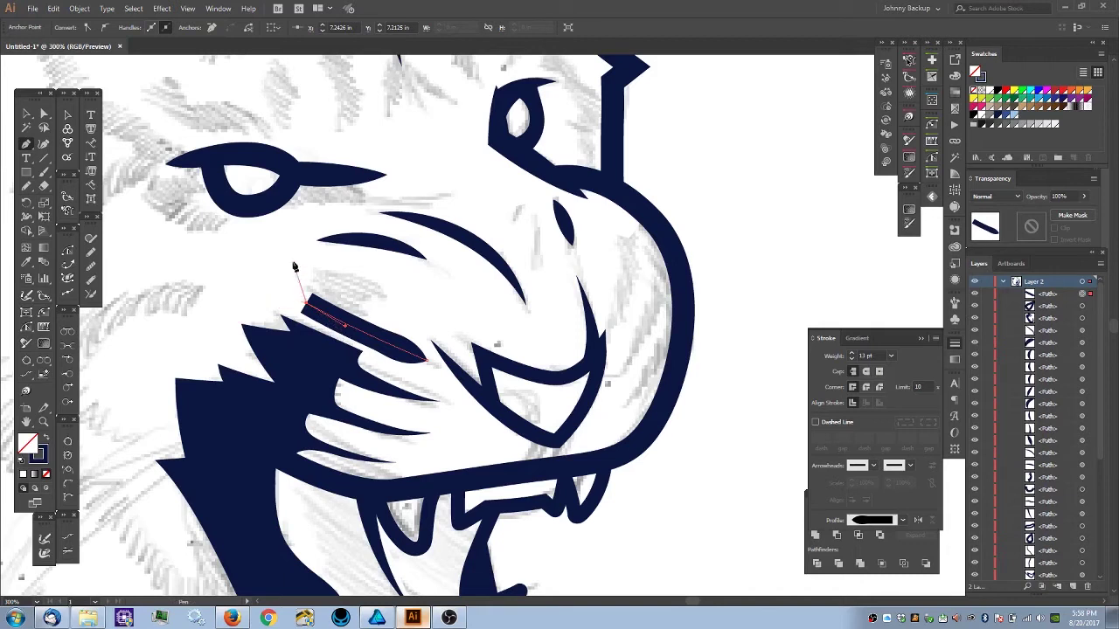
{"action": "key", "text": "shift+x"}
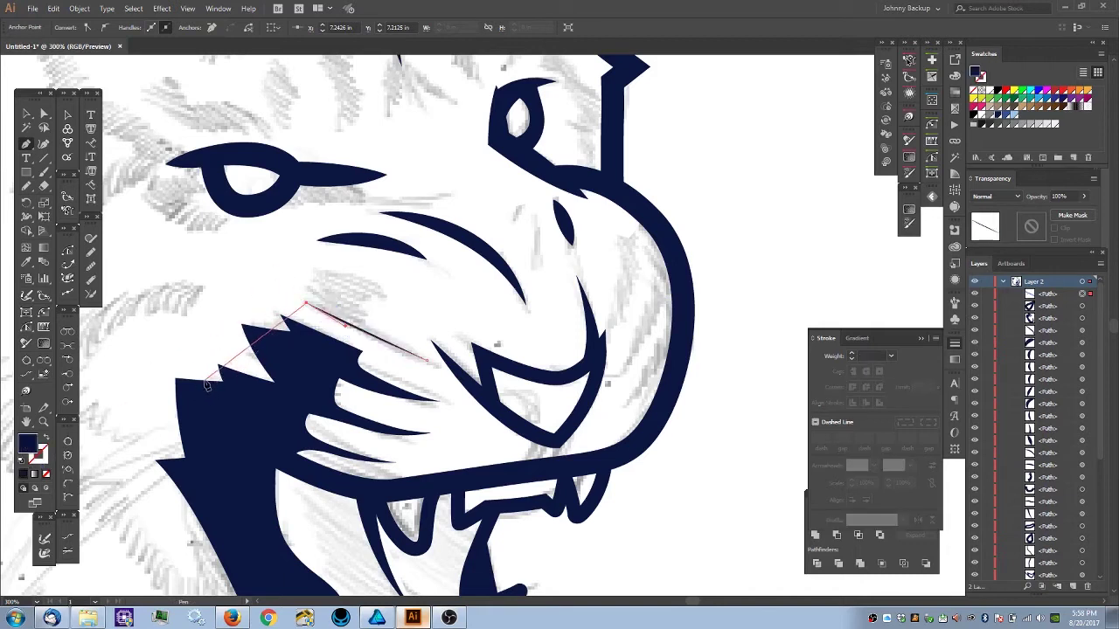
- Draw the marking's rounded top and hooked inner edge, close the shape, refine its inner corner and deselect it
{"action": "left_click_drag", "start_coordinate": [351, 273], "coordinate": [353, 324]}
{"action": "left_click", "coordinate": [427, 359]}
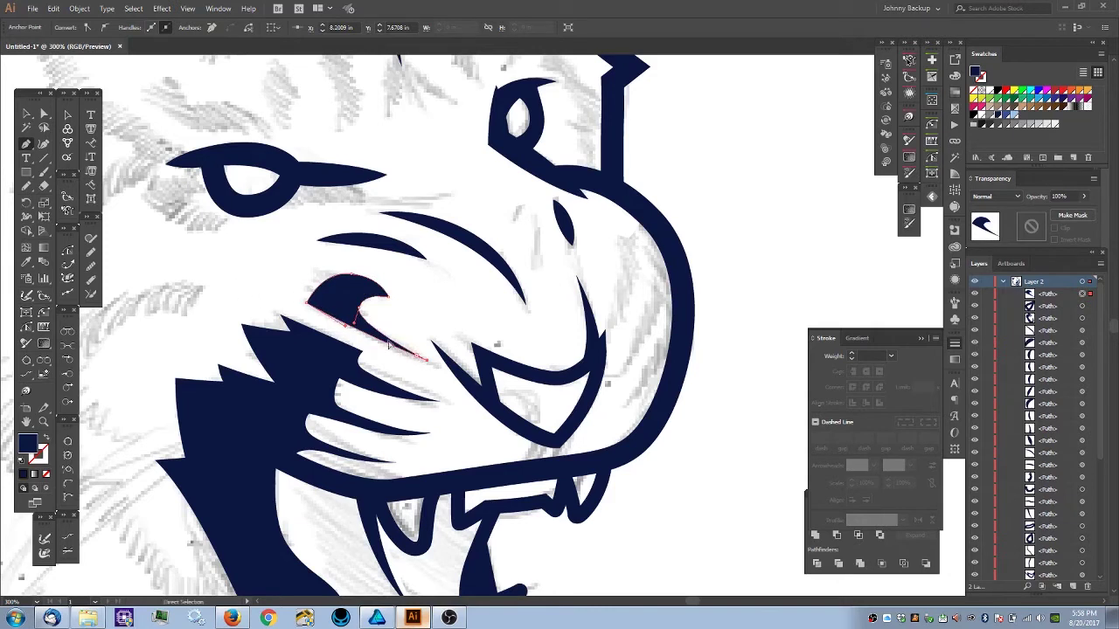
{"action": "left_click", "coordinate": [355, 324]}
{"action": "left_click_drag", "start_coordinate": [359, 322], "coordinate": [360, 322]}
{"action": "left_click", "coordinate": [402, 316], "text": "ctrl"}
- Trace the front and lower edges of a solid navy fur shape between the mouth shape and the rear jaw line
{"action": "key", "text": "ctrl+minus"}
{"action": "key", "text": "ctrl+minus"}
{"action": "key", "text": "ctrl+minus"}
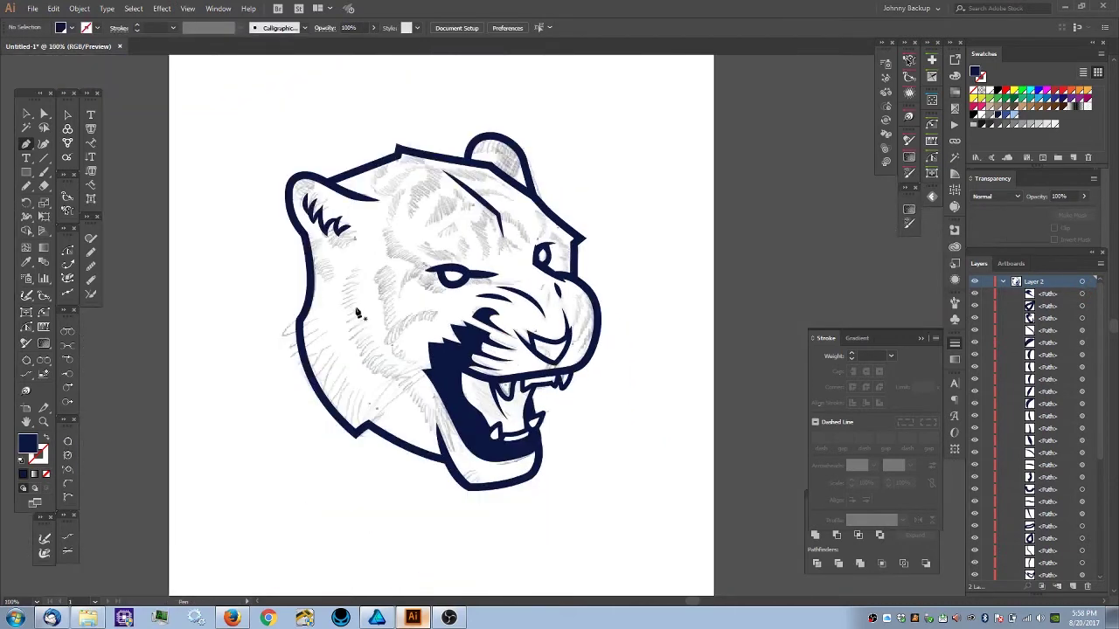
{"action": "left_click_drag", "start_coordinate": [341, 338], "coordinate": [370, 324]}
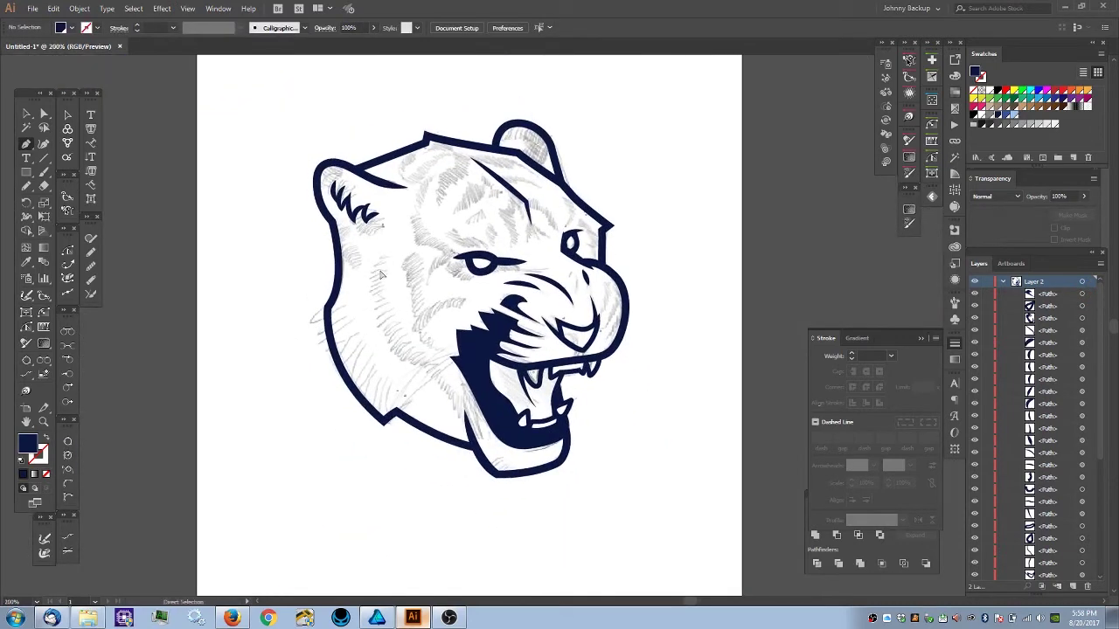
{"action": "key", "text": "ctrl+plus"}
{"action": "key", "text": "ctrl+plus"}
{"action": "left_click_drag", "start_coordinate": [322, 409], "coordinate": [389, 321]}
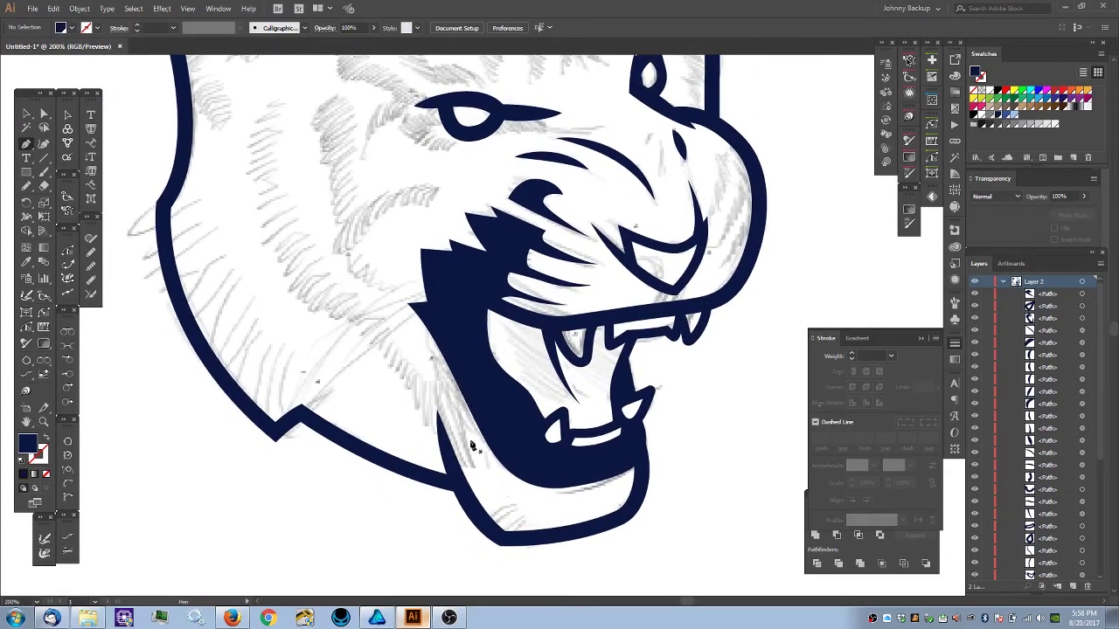
{"action": "left_click", "coordinate": [466, 386]}
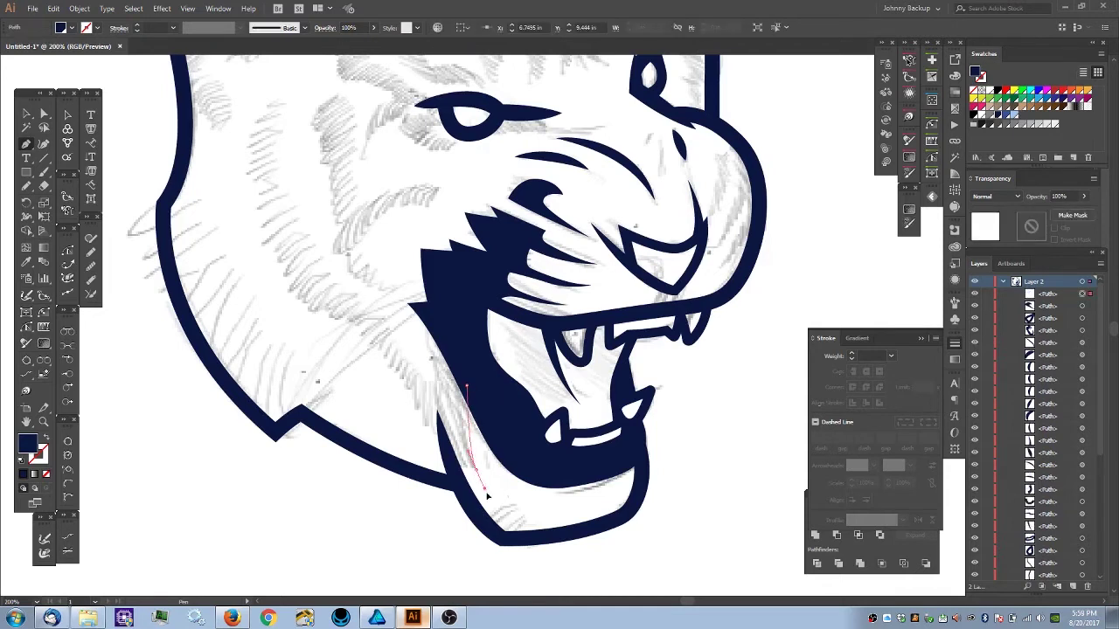
{"action": "left_click", "coordinate": [478, 475]}
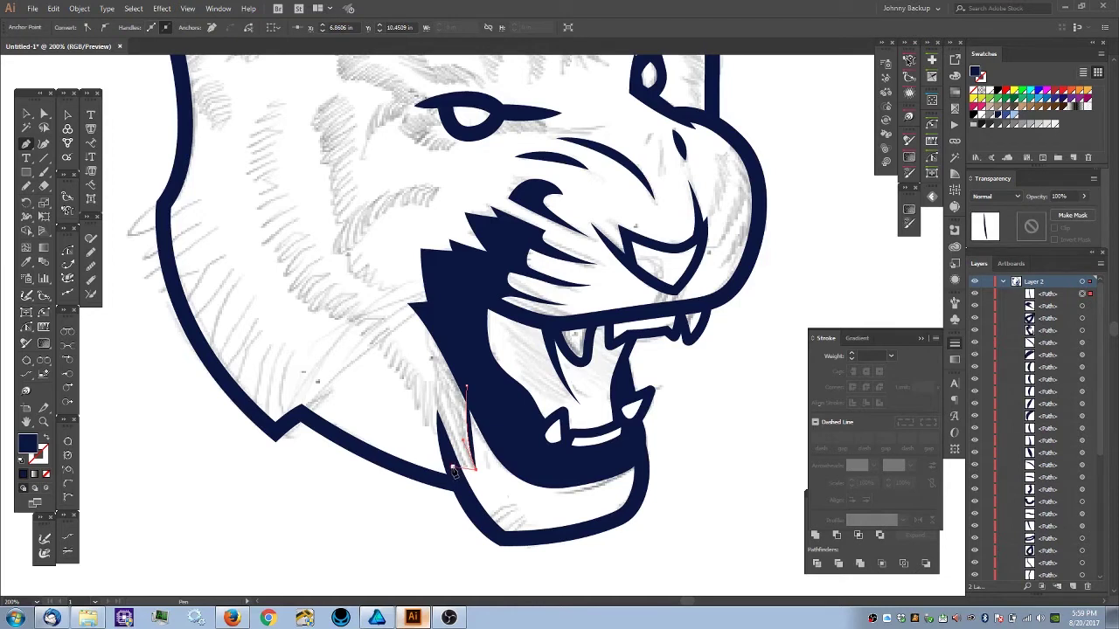
{"action": "left_click", "coordinate": [445, 462]}
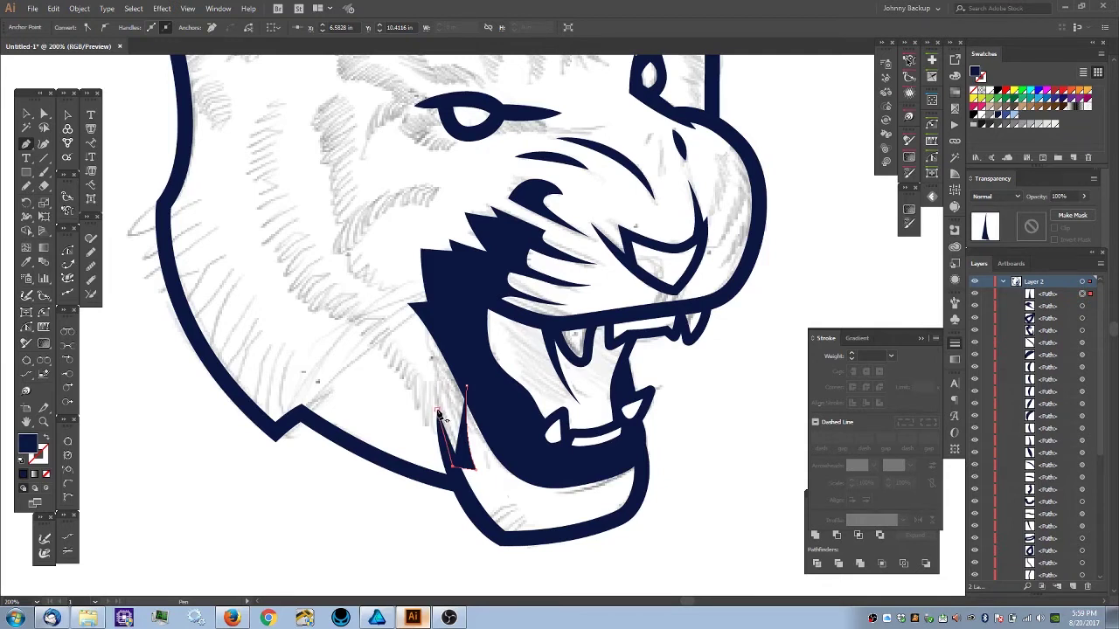
- Extend the fur shape up along the jaw line to a pointed tip, close it against the mouth shape and deselect it
{"action": "left_click", "coordinate": [440, 416]}
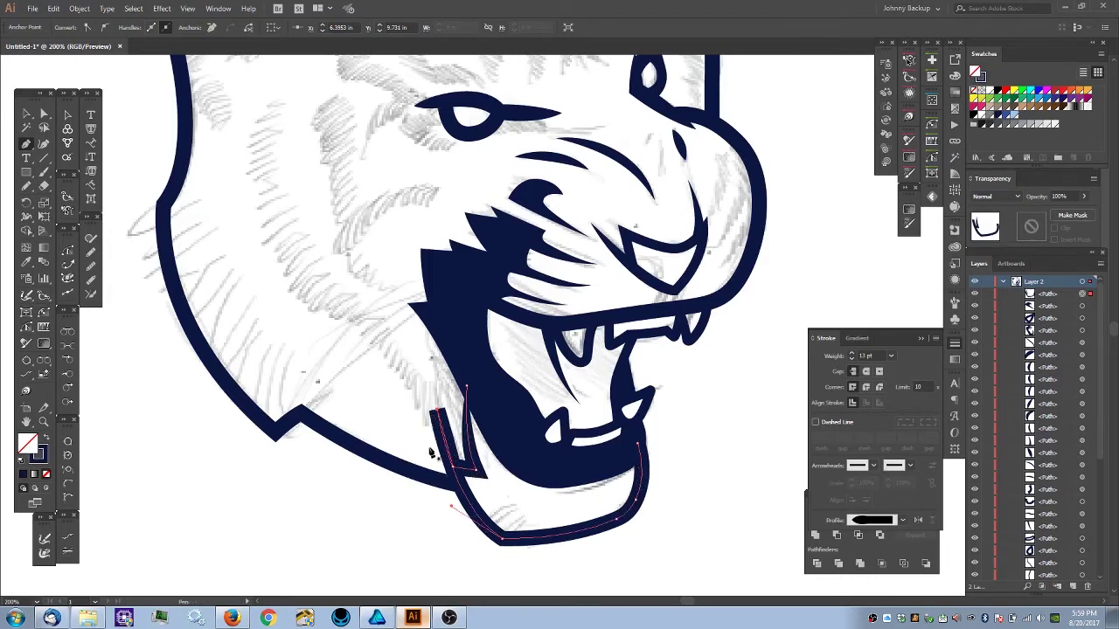
{"action": "key", "text": "ctrl+z"}
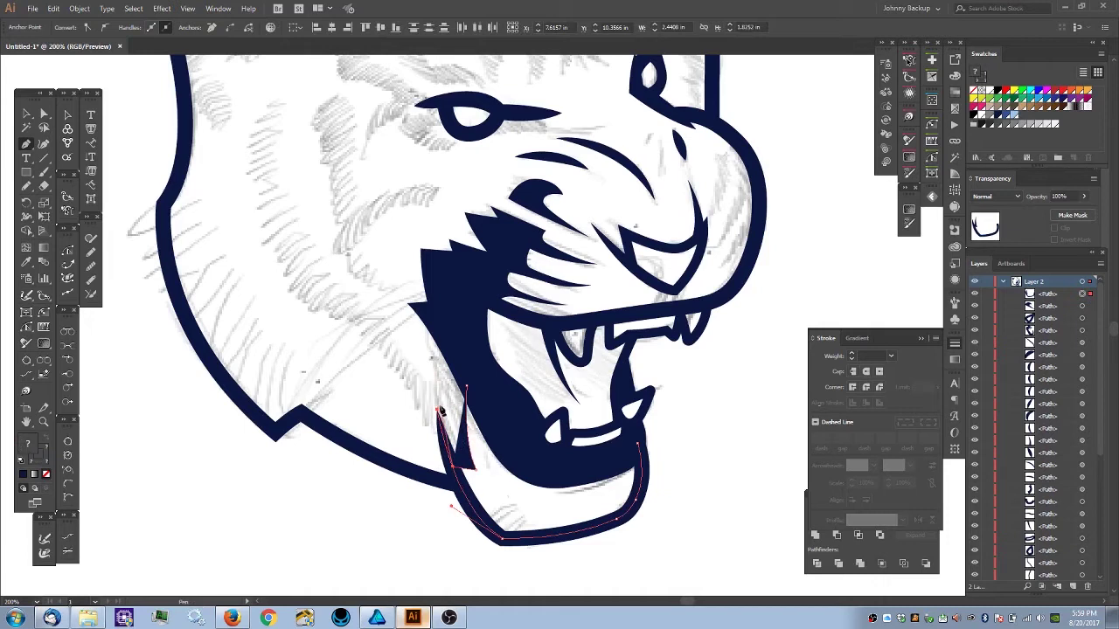
{"action": "left_click", "coordinate": [437, 410]}
{"action": "left_click_drag", "start_coordinate": [432, 389], "coordinate": [463, 378]}
{"action": "left_click", "coordinate": [424, 351]}
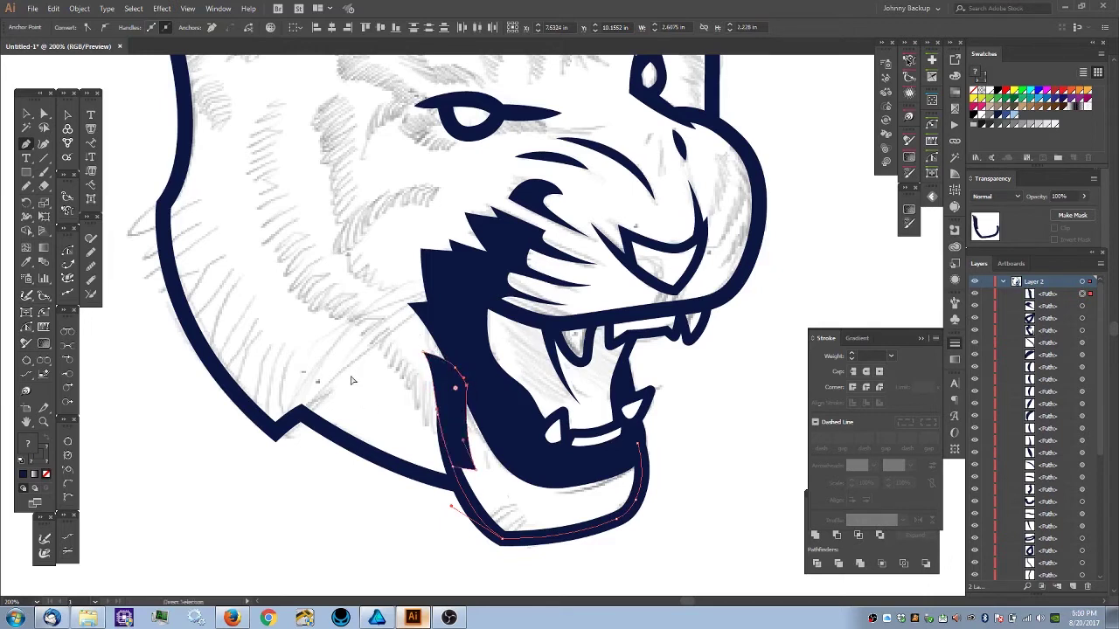
{"action": "left_click", "coordinate": [343, 326], "text": "ctrl"}
- Trace the lower outer edge of a solid navy cheek stripe from beside the jaw up to its bend
{"action": "key", "text": "ctrl+minus"}
{"action": "key", "text": "ctrl+minus"}
{"action": "key", "text": "ctrl+minus"}
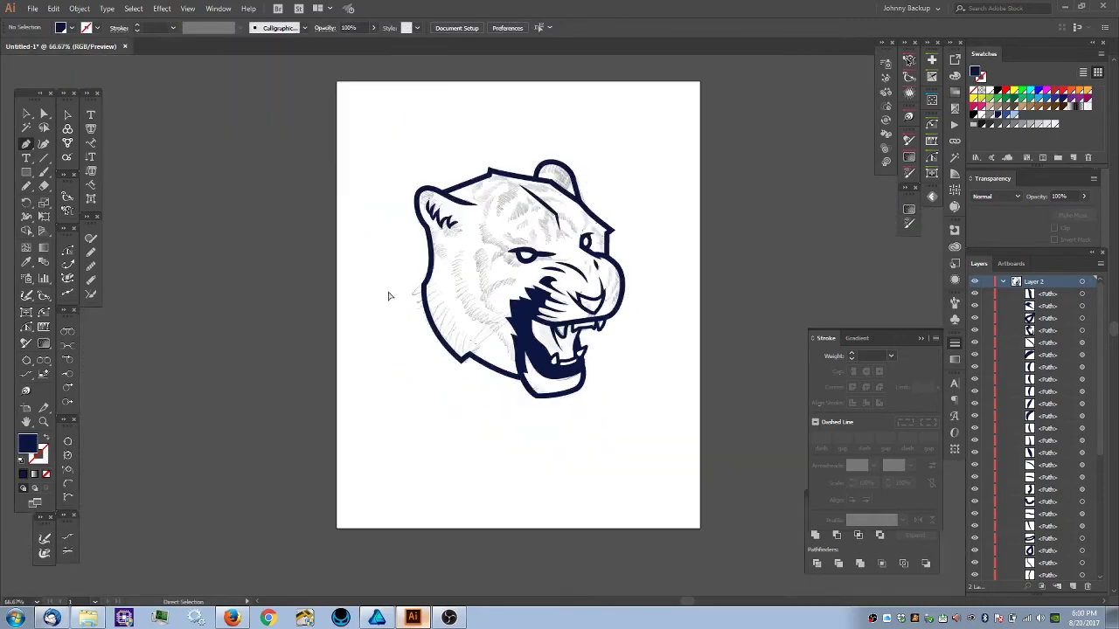
{"action": "key", "text": "ctrl+plus"}
{"action": "key", "text": "ctrl+plus"}
{"action": "key", "text": "ctrl+plus"}
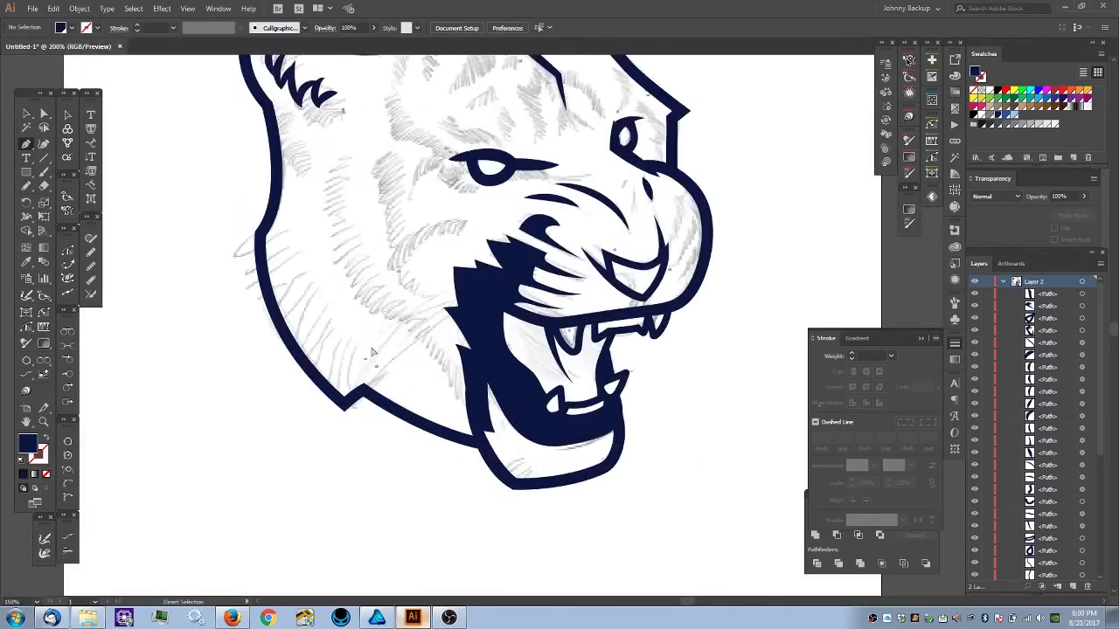
{"action": "left_click_drag", "start_coordinate": [396, 349], "coordinate": [499, 388]}
{"action": "left_click", "coordinate": [531, 461]}
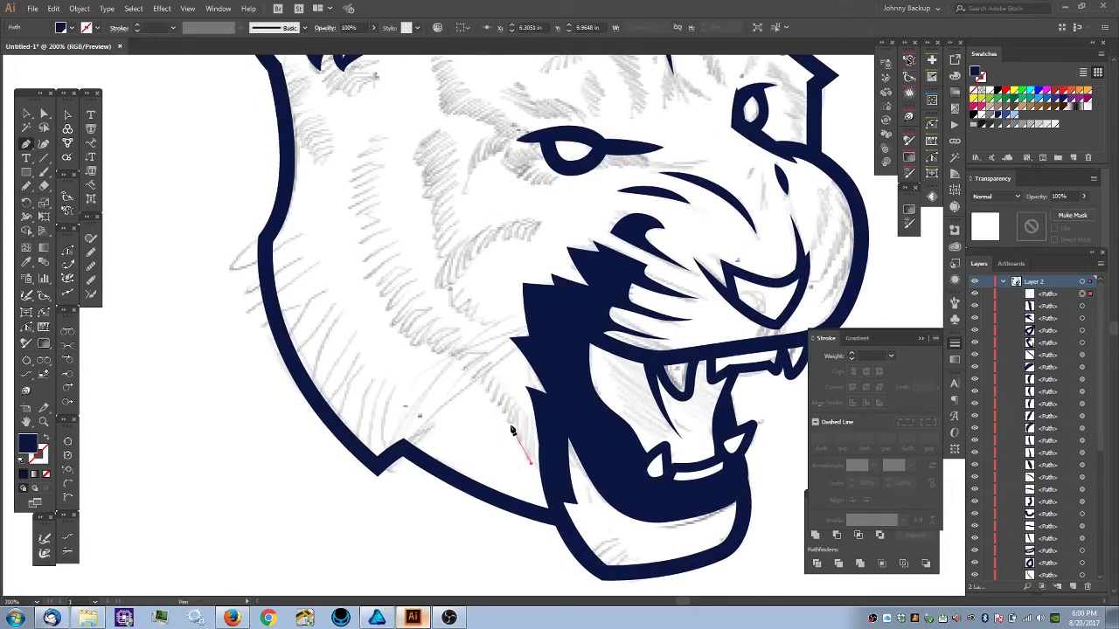
{"action": "left_click_drag", "start_coordinate": [464, 365], "coordinate": [418, 322]}
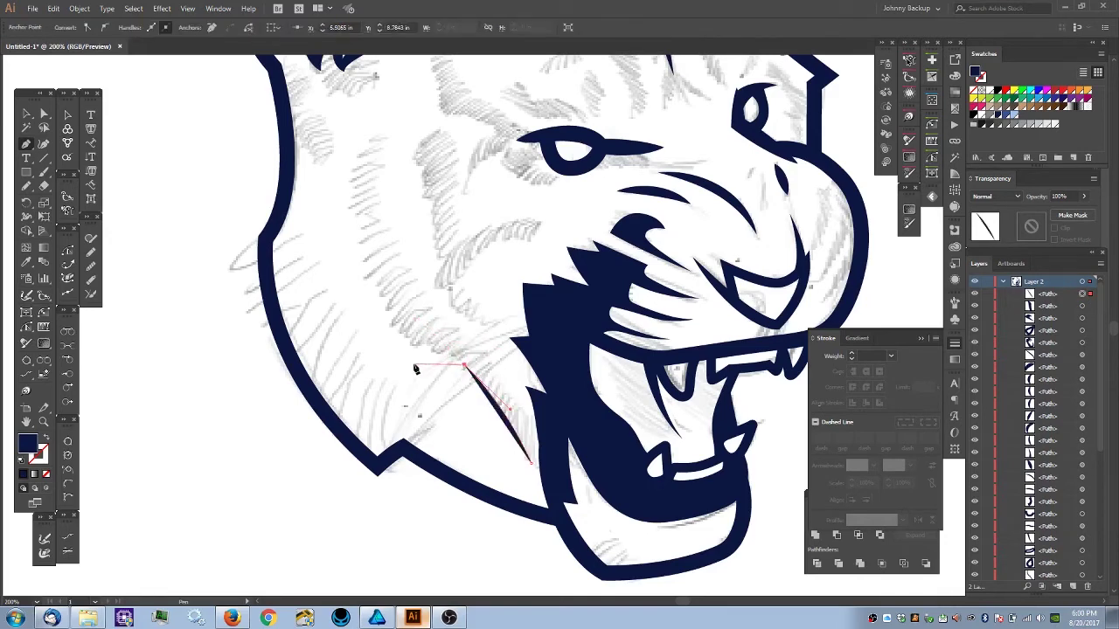
{"action": "left_click_drag", "start_coordinate": [420, 357], "coordinate": [430, 404]}
{"action": "left_click", "coordinate": [466, 407]}
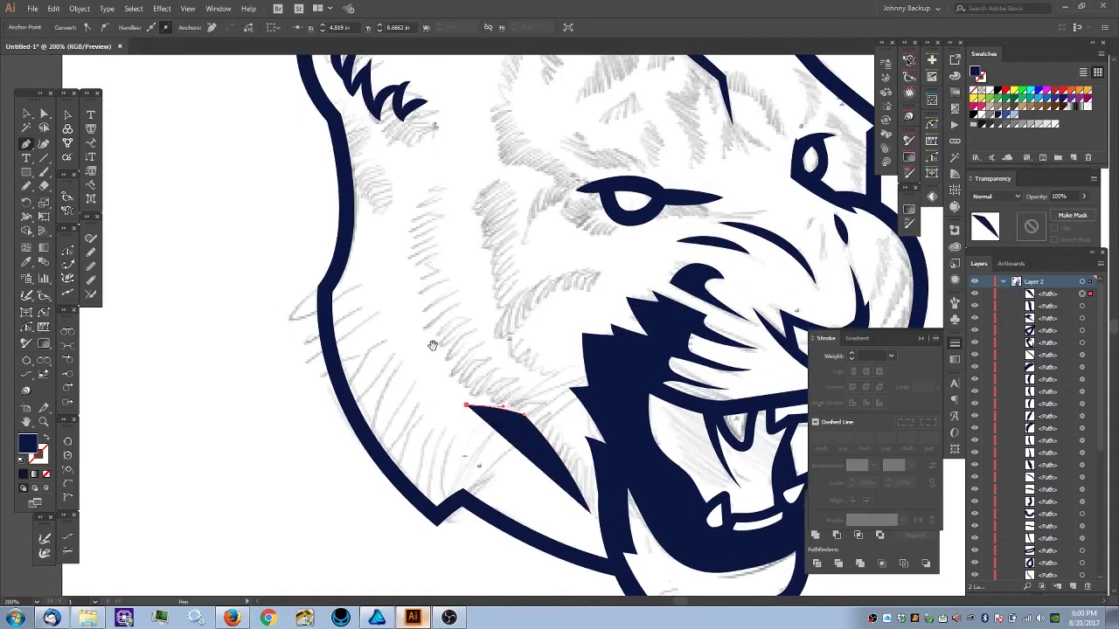
- Continue the cheek stripe's outer edge in a long curve up to a pointed tip below the ear
{"action": "left_click_drag", "start_coordinate": [423, 293], "coordinate": [433, 372]}
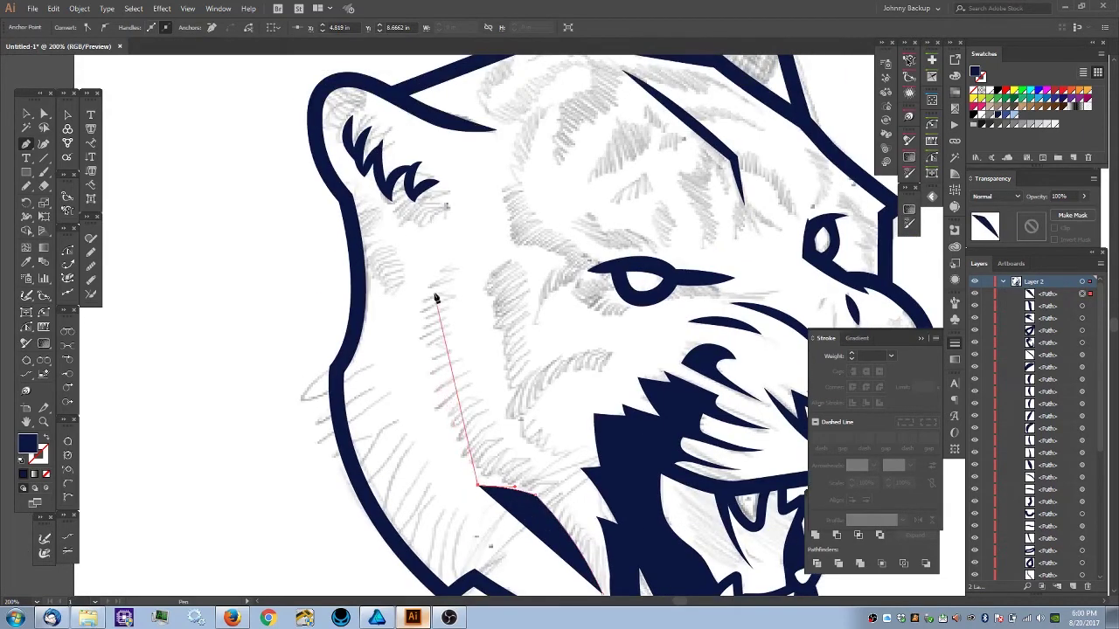
{"action": "left_click_drag", "start_coordinate": [444, 267], "coordinate": [501, 177]}
{"action": "left_click", "coordinate": [444, 273]}
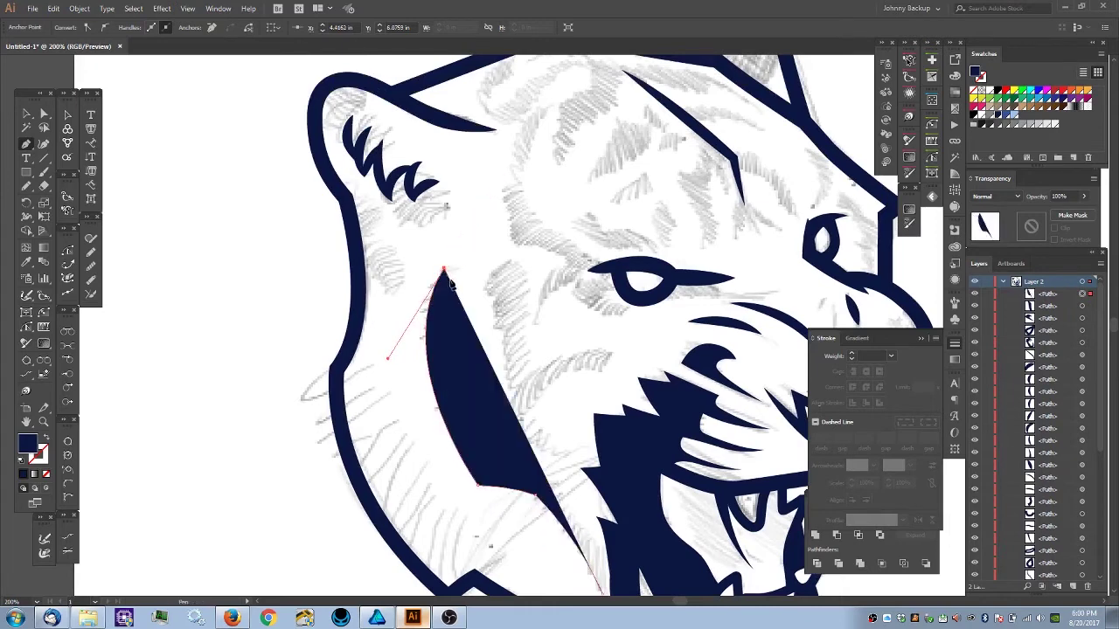
- Curve the cheek stripe's inner edge back down from the upper tip and form a small notch at the bend
{"action": "scroll", "coordinate": [450, 367], "scroll_direction": "down", "scroll_amount": 3}
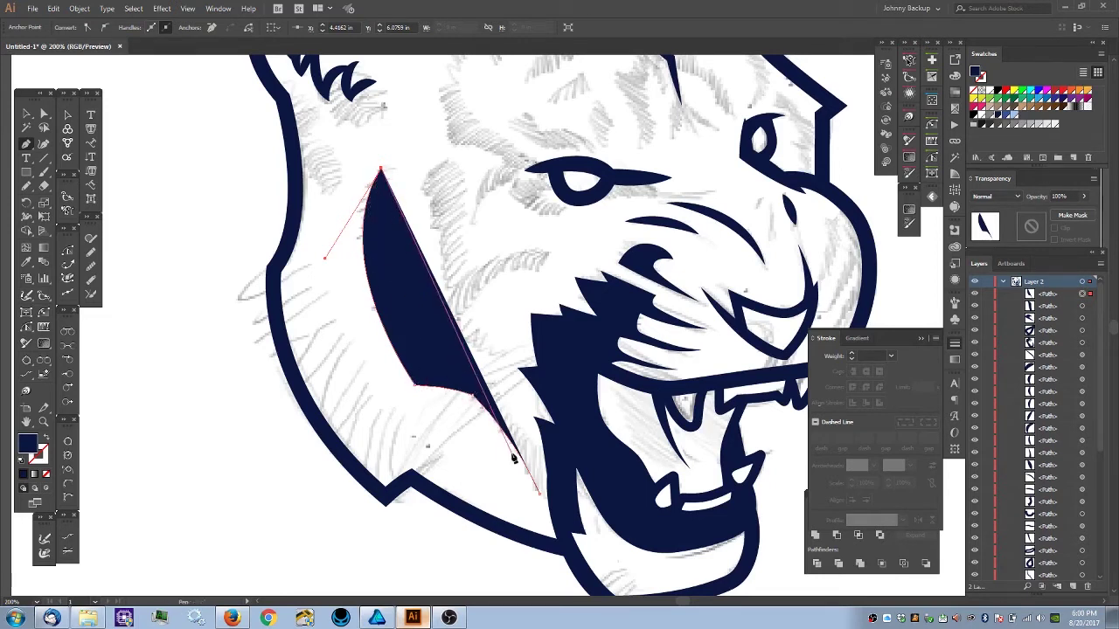
{"action": "left_click", "coordinate": [430, 350]}
{"action": "left_click_drag", "start_coordinate": [433, 352], "coordinate": [498, 423]}
{"action": "left_click_drag", "start_coordinate": [439, 363], "coordinate": [435, 355]}
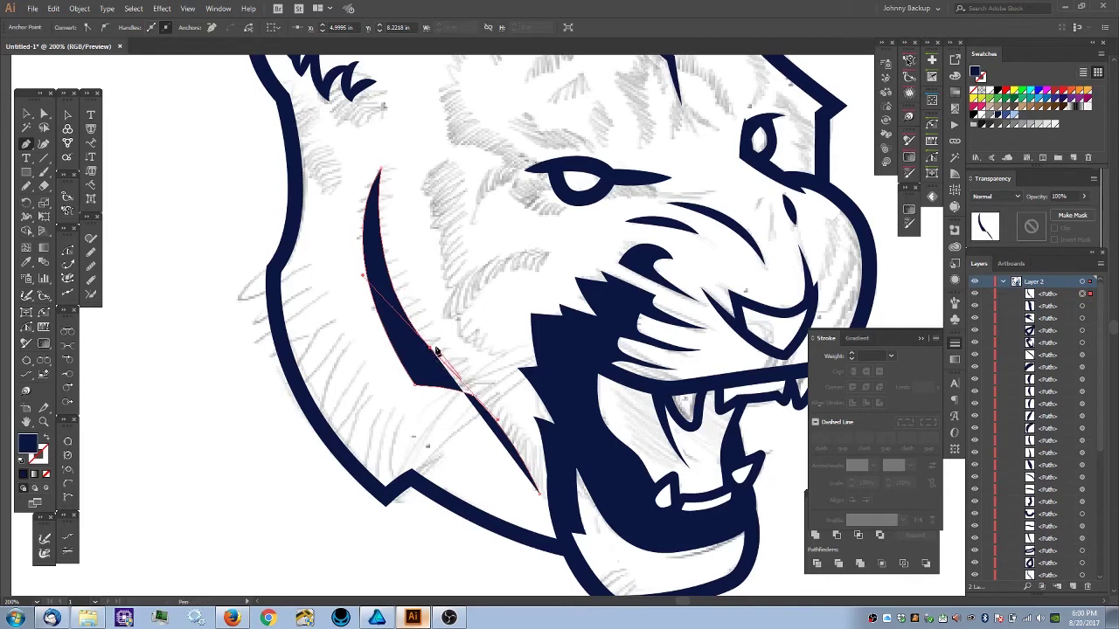
{"action": "left_click_drag", "start_coordinate": [431, 349], "coordinate": [480, 370]}
{"action": "left_click", "coordinate": [472, 371]}
- Run the inner edge down to the stripe's lower tip, closing the shape, and deselect it
{"action": "mouse_move", "coordinate": [539, 494]}
{"action": "left_mouse_down"}
{"action": "mouse_move", "coordinate": [519, 429]}
{"action": "mouse_move", "coordinate": [548, 475]}
{"action": "left_mouse_up"}
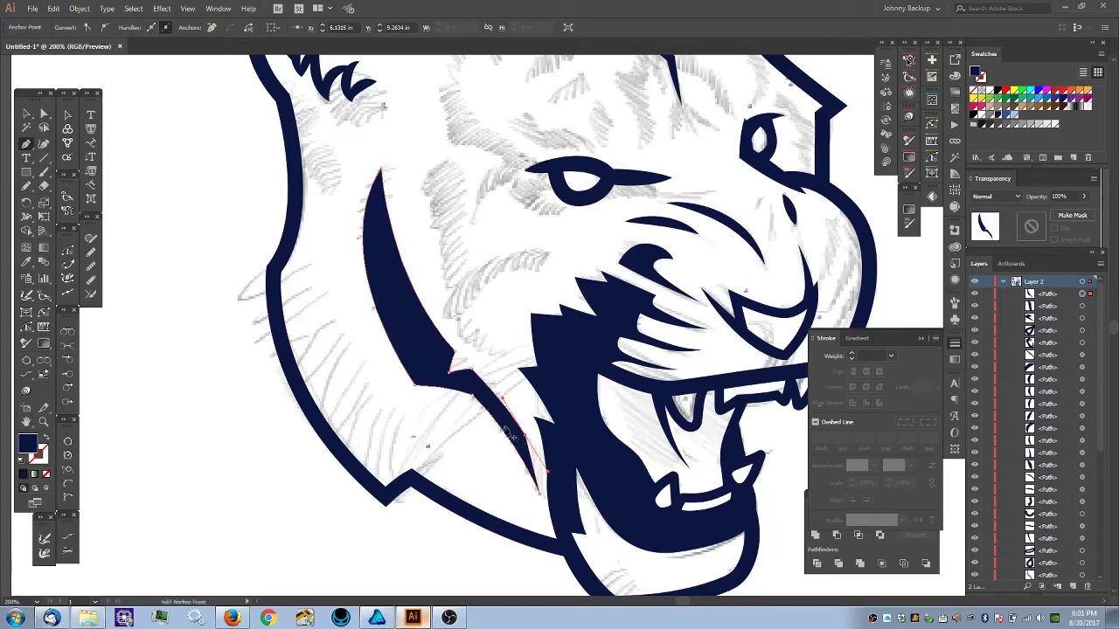
{"action": "left_click", "coordinate": [525, 436]}
{"action": "left_click_drag", "start_coordinate": [529, 446], "coordinate": [545, 519]}
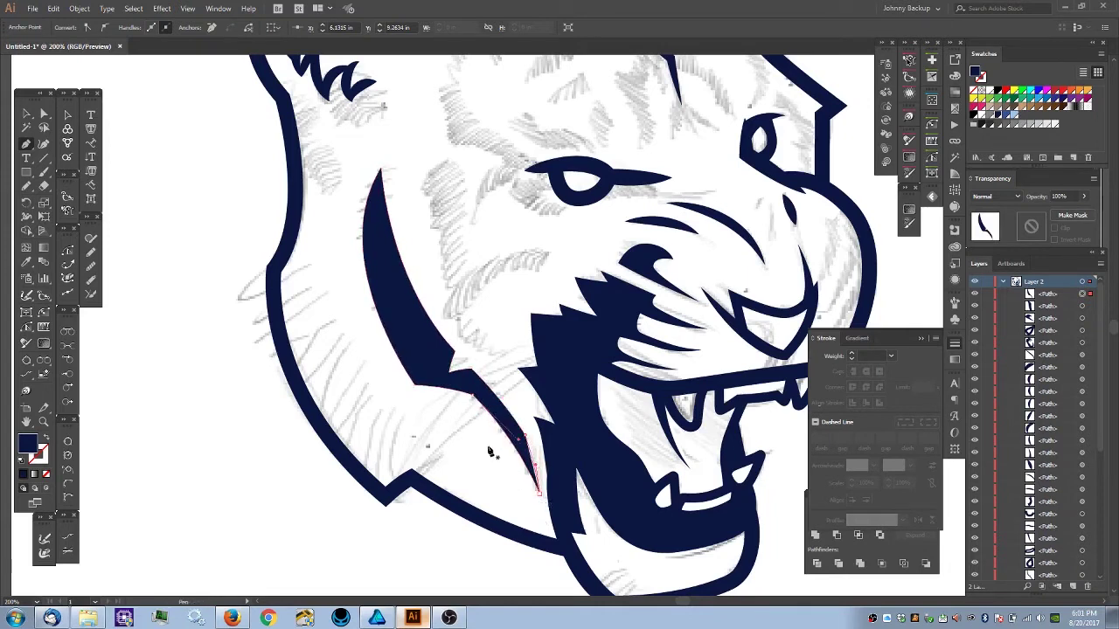
{"action": "left_click", "coordinate": [464, 455], "text": "ctrl"}
{"action": "key", "text": "ctrl+0"}
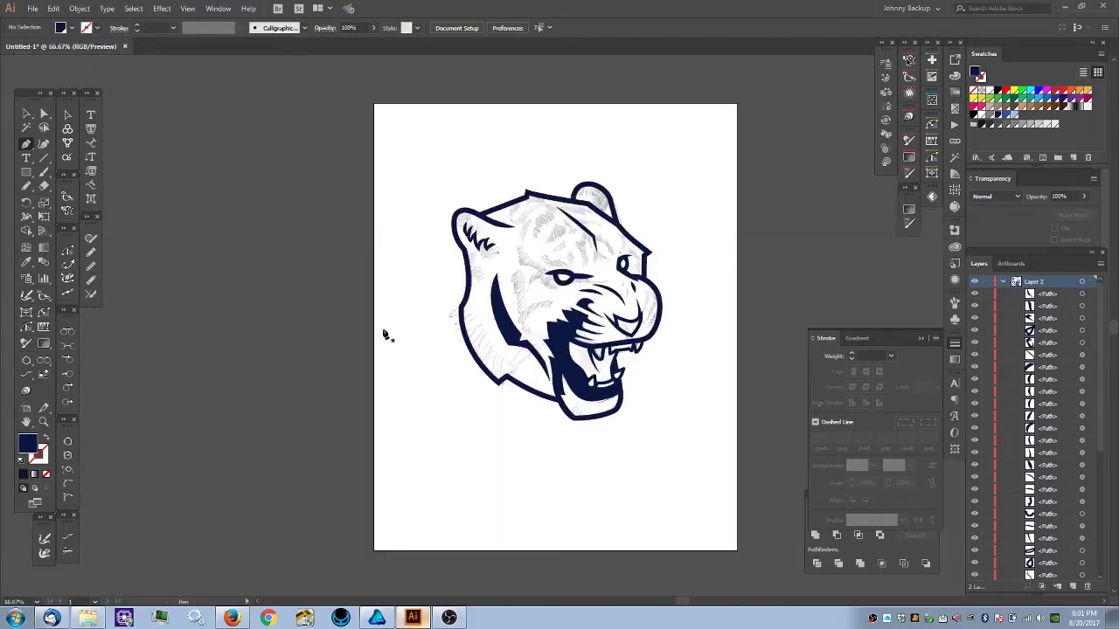
- Thicken the jagged cheek stripe behind the mouth by moving the corner anchors of its middle notch down and outward
{"action": "key", "text": "ctrl+equal"}
{"action": "key", "text": "ctrl+equal"}
{"action": "key", "text": "ctrl+equal"}
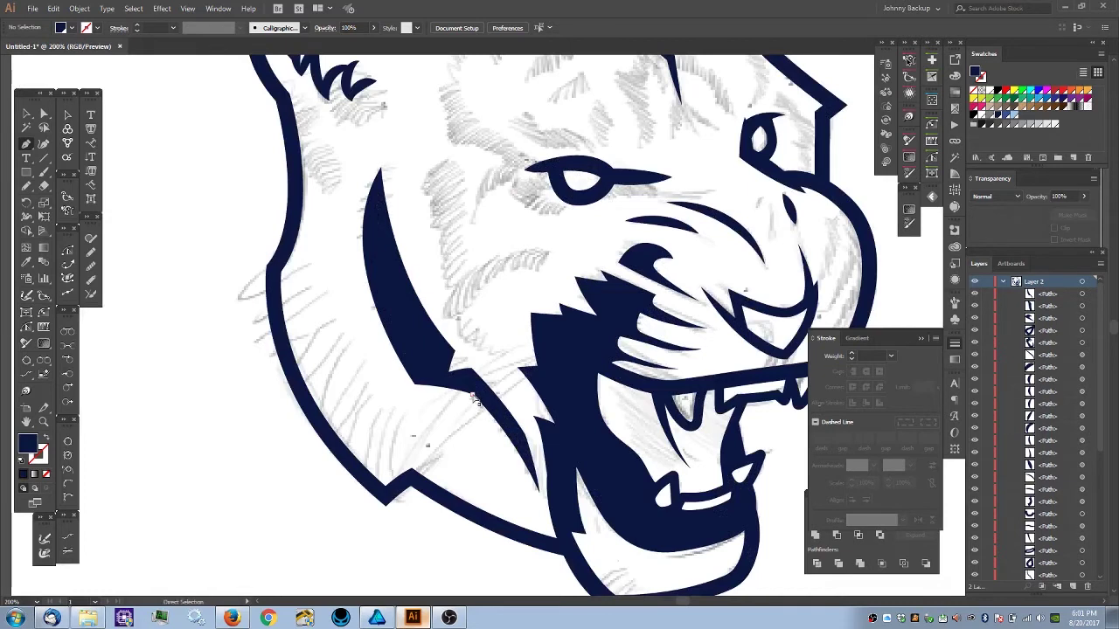
{"action": "left_click", "coordinate": [473, 397], "text": "ctrl"}
{"action": "left_click_drag", "start_coordinate": [416, 384], "coordinate": [470, 369]}
{"action": "left_click_drag", "start_coordinate": [424, 400], "coordinate": [462, 398]}
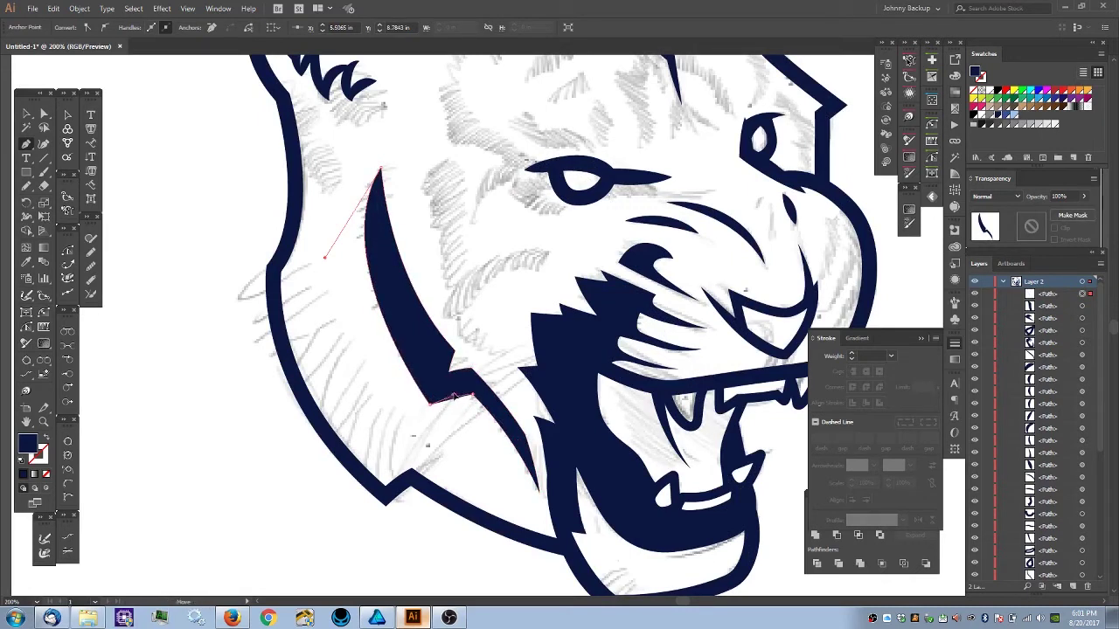
{"action": "left_click", "coordinate": [473, 405]}
{"action": "left_click_drag", "start_coordinate": [472, 396], "coordinate": [463, 400]}
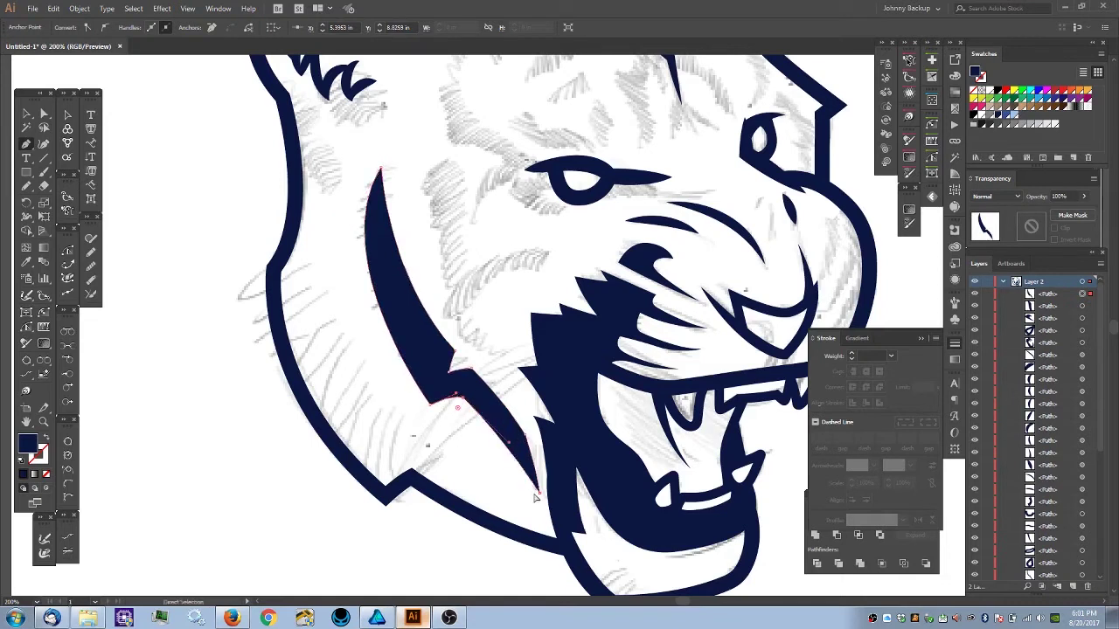
- Refine the lower tip of the cheek stripe by repositioning its end anchor and smoothing the adjoining curve
{"action": "left_click", "coordinate": [533, 469]}
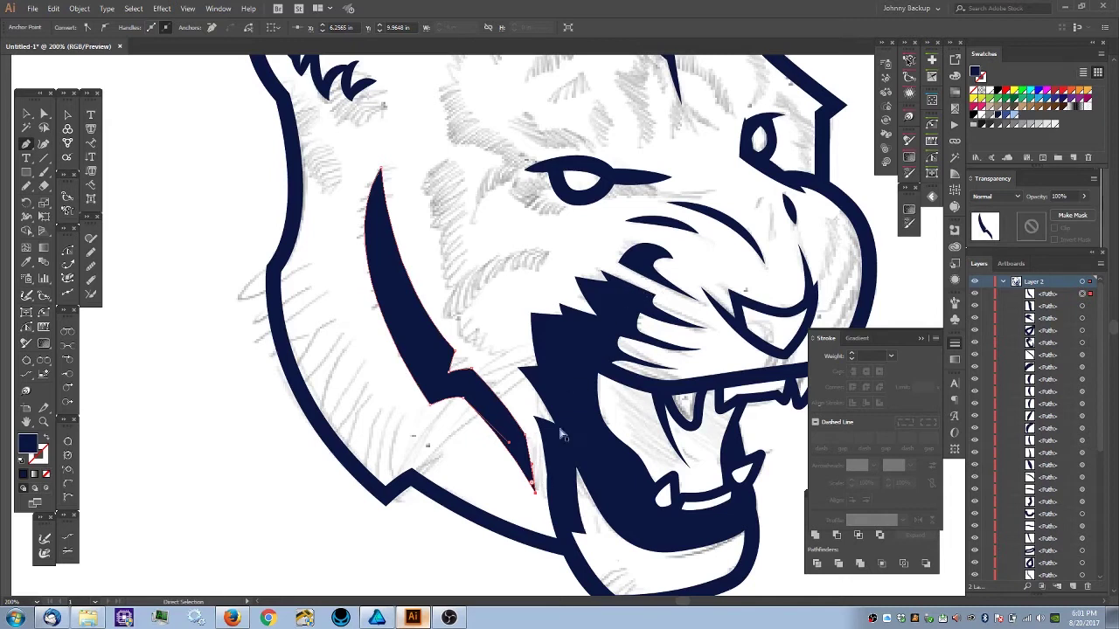
{"action": "left_click", "coordinate": [524, 435], "text": "ctrl"}
{"action": "left_click", "coordinate": [535, 492], "text": "alt"}
{"action": "left_click_drag", "start_coordinate": [531, 465], "coordinate": [533, 465]}
{"action": "left_click", "coordinate": [491, 388], "text": "ctrl"}
{"action": "key", "text": "ctrl+minus"}
{"action": "left_click_drag", "start_coordinate": [605, 252], "coordinate": [513, 337]}
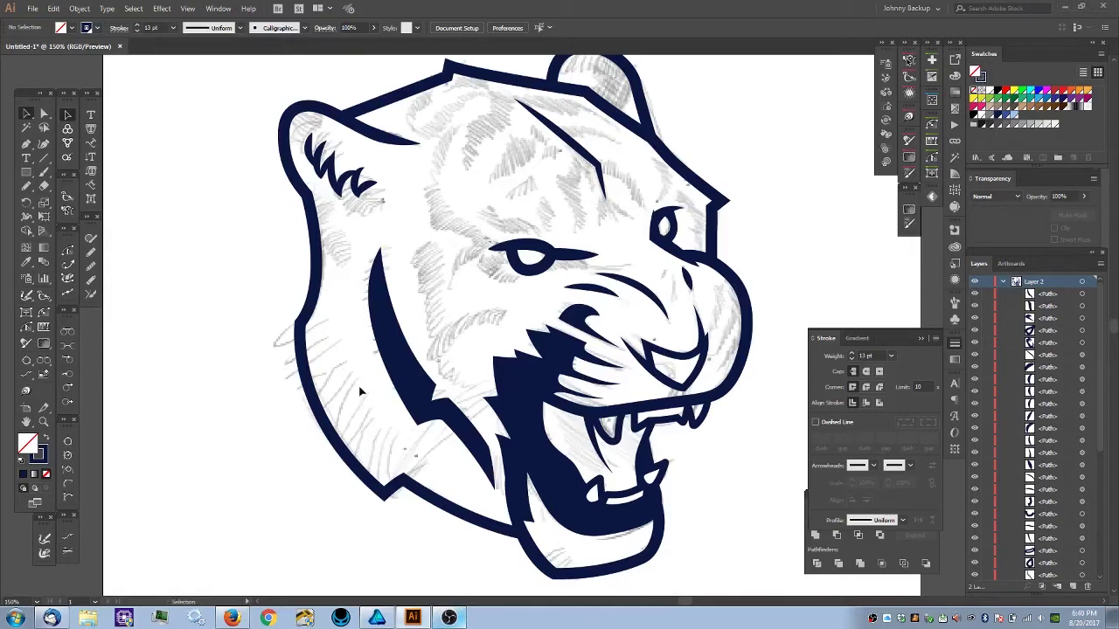
{"action": "left_click_drag", "start_coordinate": [321, 408], "coordinate": [286, 422]}
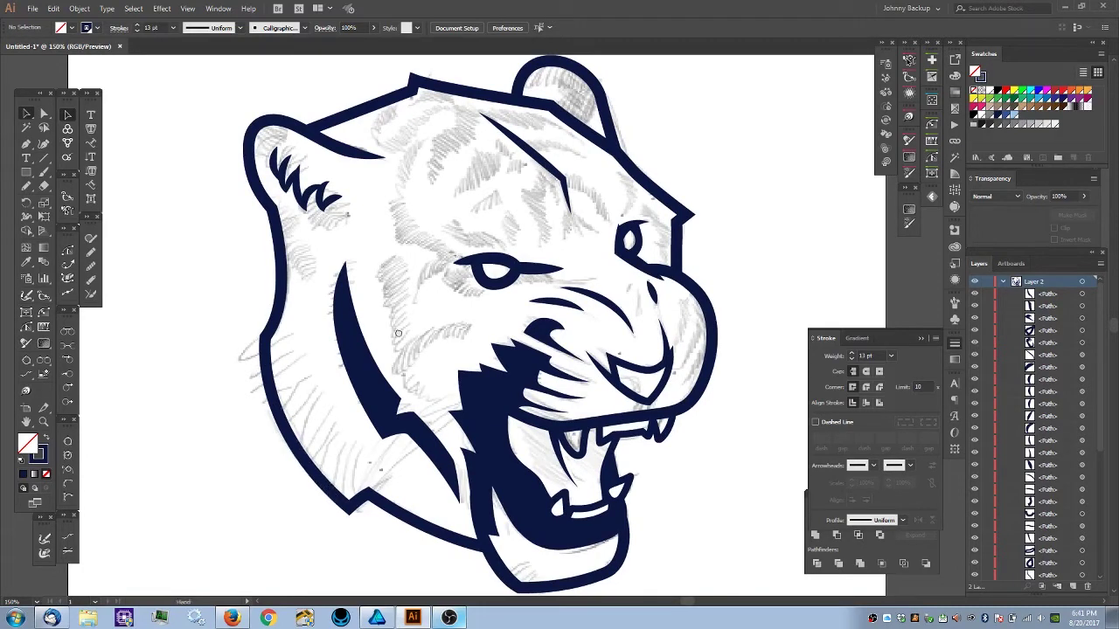
{"action": "left_click_drag", "start_coordinate": [354, 332], "coordinate": [364, 384]}
{"action": "scroll", "coordinate": [380, 365], "scroll_direction": "up", "scroll_amount": 2}
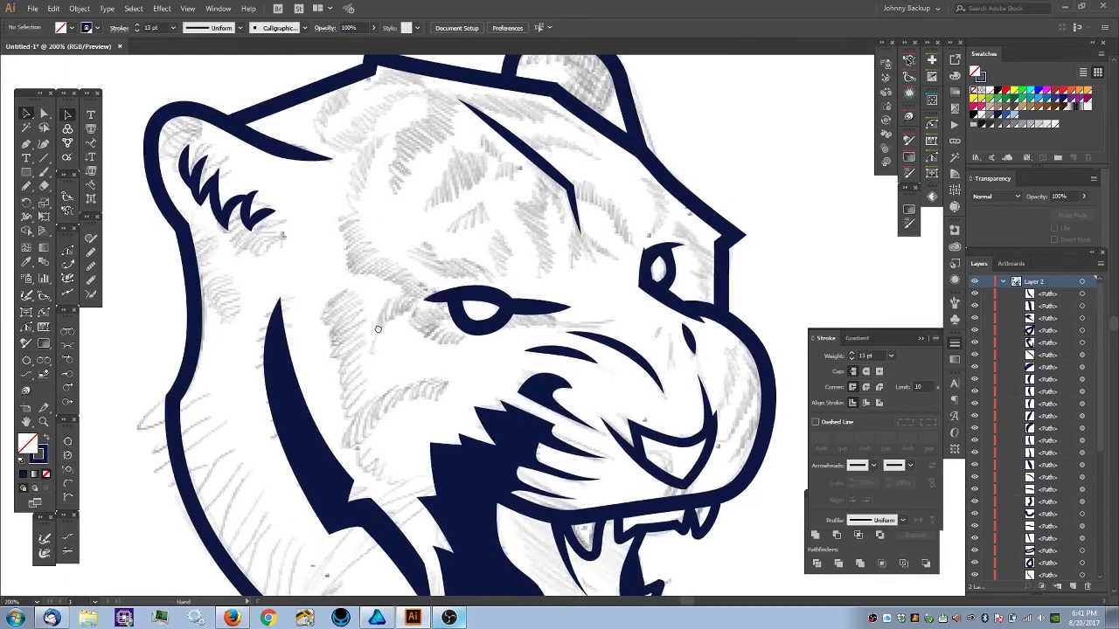
{"action": "key", "text": "p"}
{"action": "left_click", "coordinate": [454, 373]}
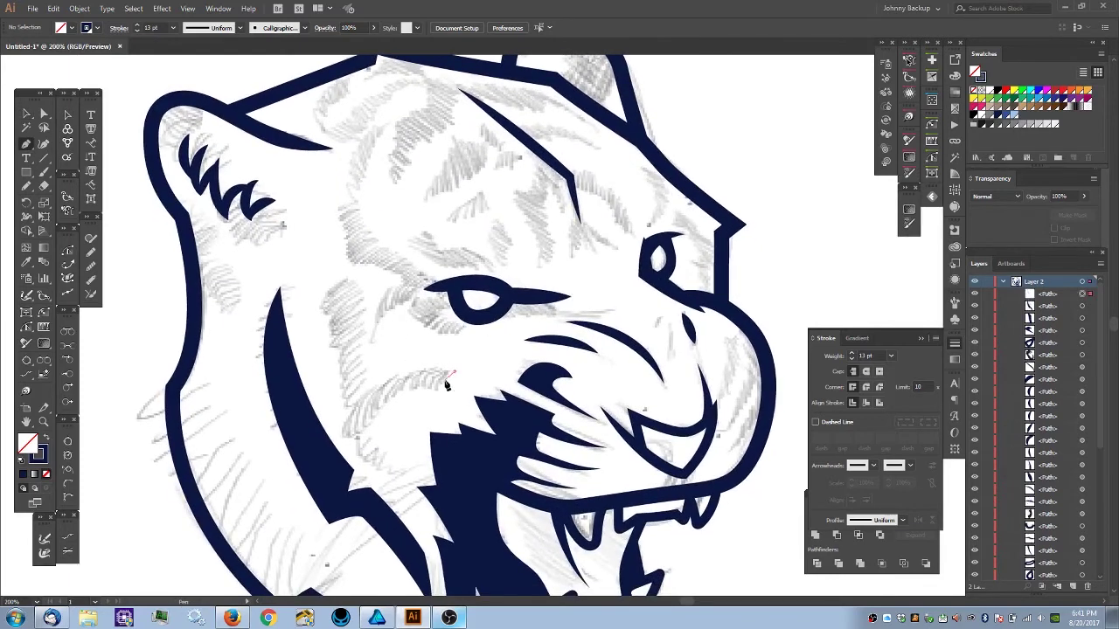
{"action": "left_click_drag", "start_coordinate": [400, 397], "coordinate": [375, 418]}
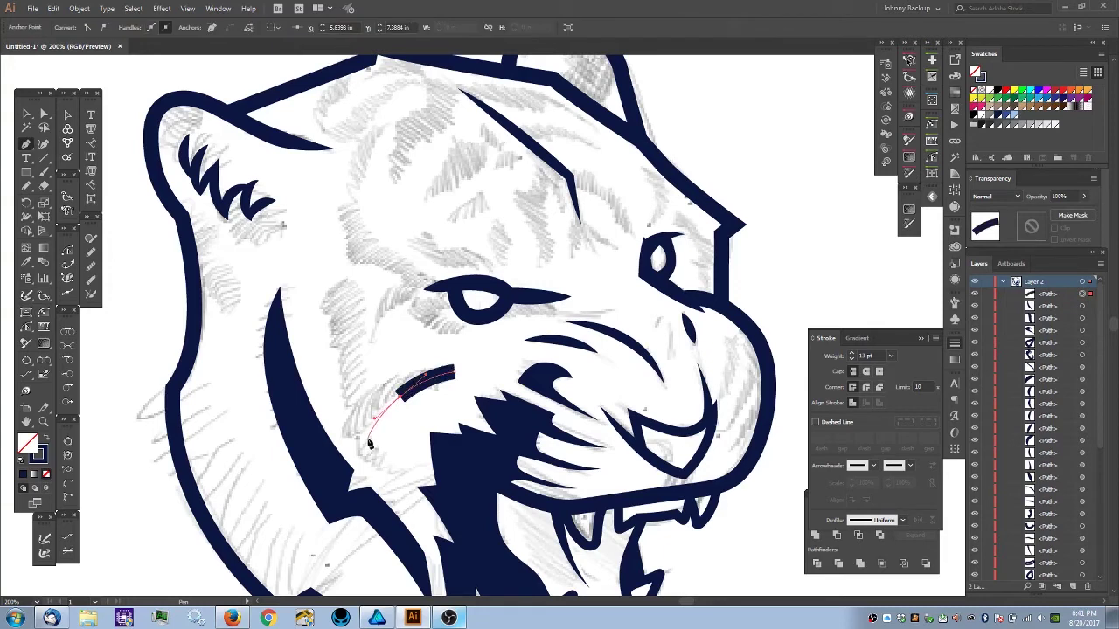
{"action": "left_click", "coordinate": [361, 435]}
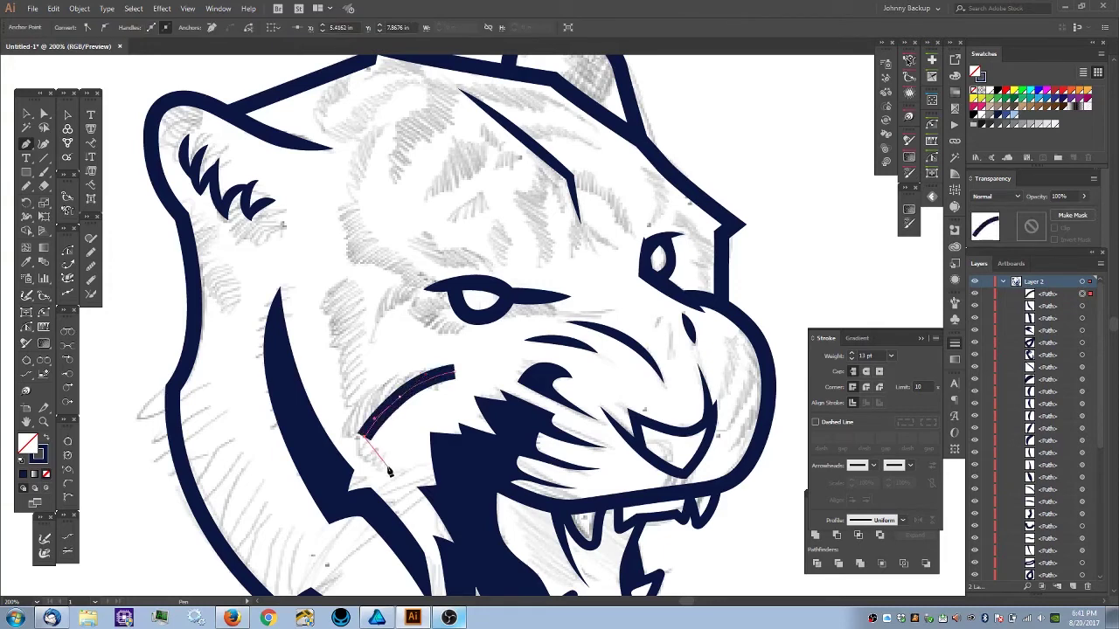
{"action": "left_click", "coordinate": [378, 461]}
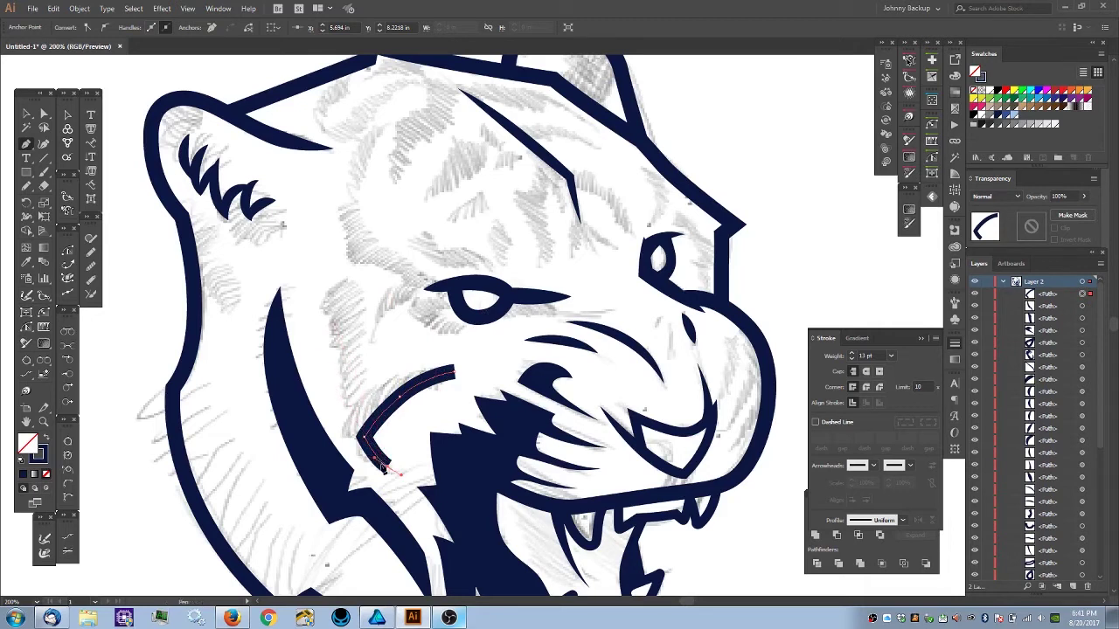
{"action": "key", "text": "Delete"}
{"action": "key", "text": "Delete"}
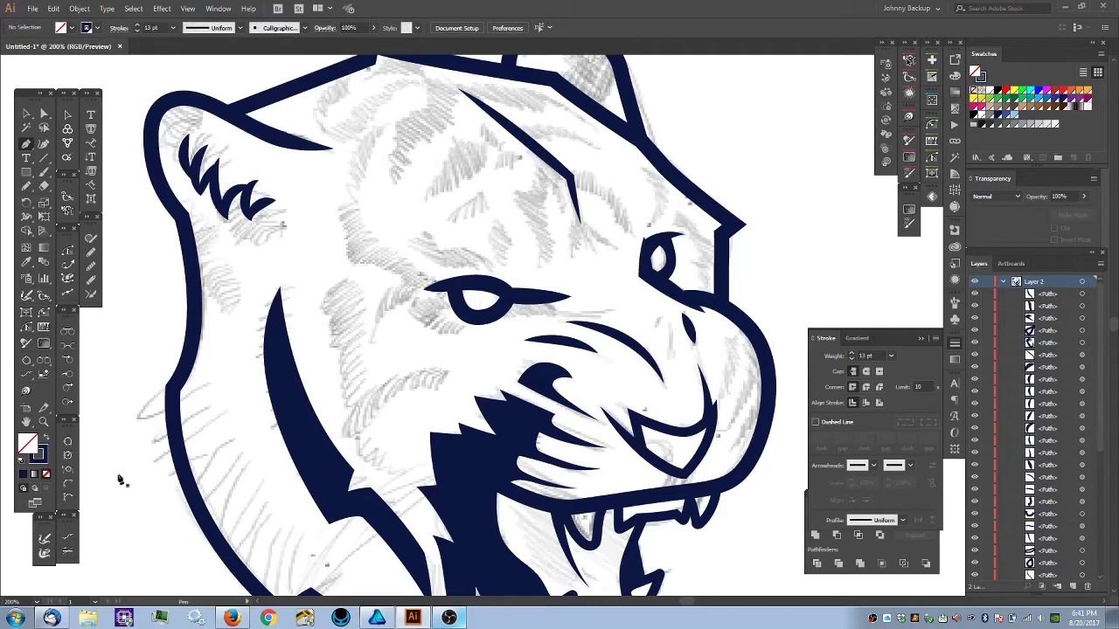
- Swap fill and stroke, and draw a navy-filled tapering stripe with a pointed barb along the cheek sketch using the Pen tool
{"action": "key", "text": "shift+x"}
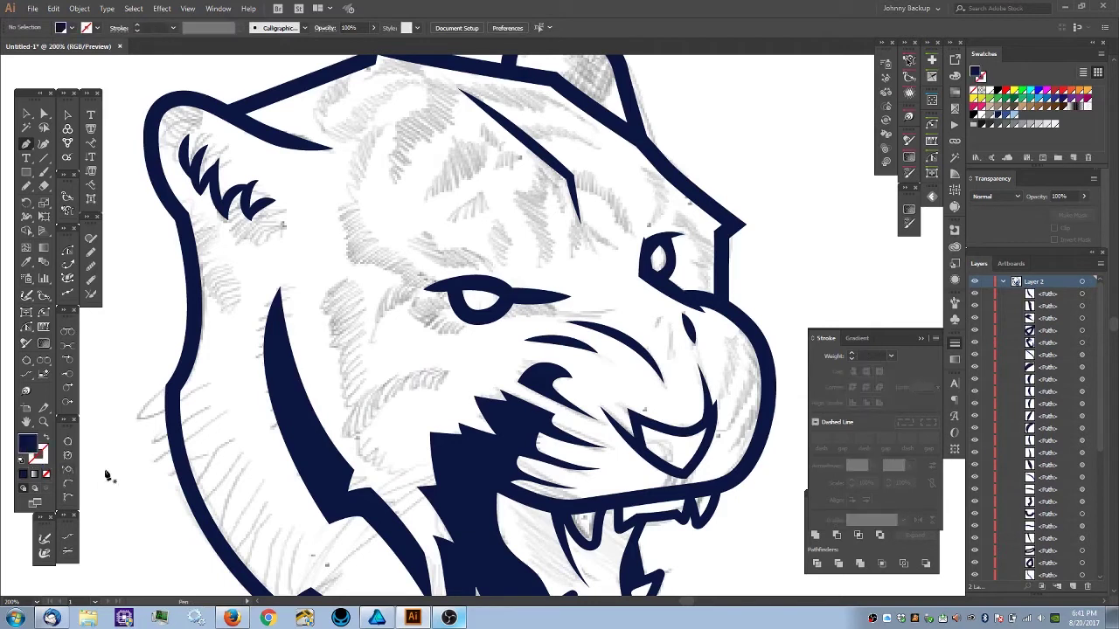
{"action": "left_click", "coordinate": [387, 468]}
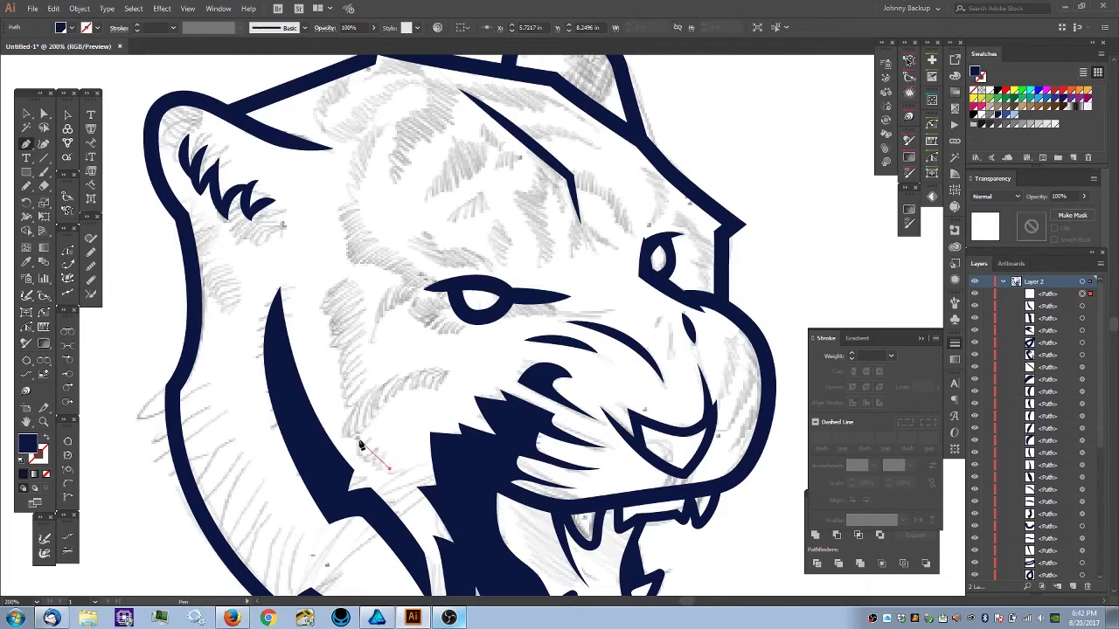
{"action": "left_click_drag", "start_coordinate": [350, 434], "coordinate": [334, 350]}
{"action": "left_click", "coordinate": [322, 302]}
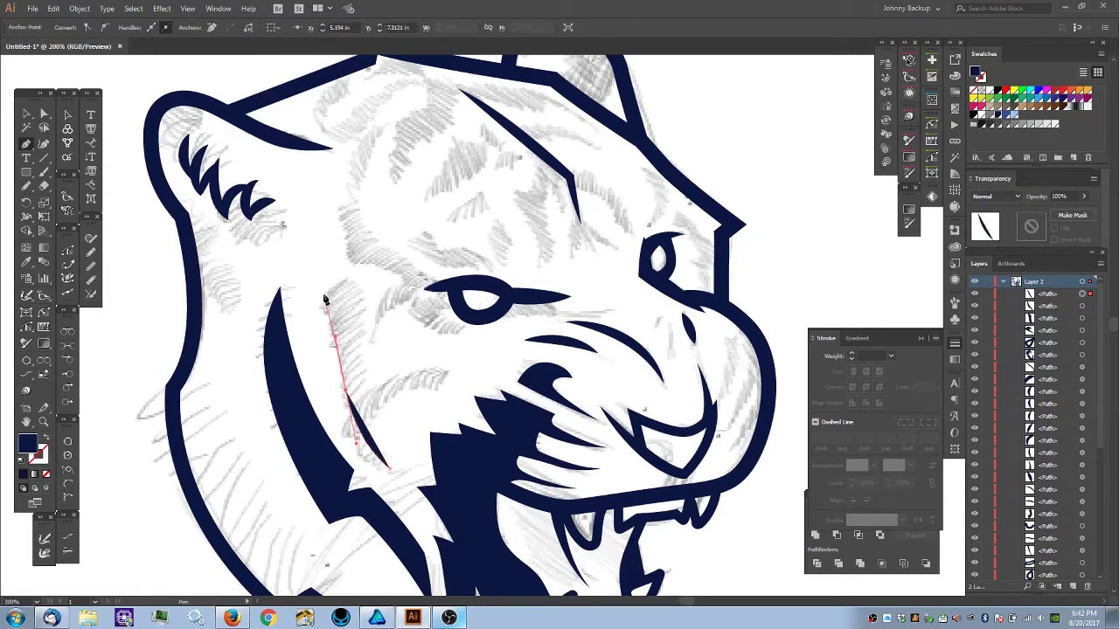
{"action": "left_click_drag", "start_coordinate": [322, 293], "coordinate": [313, 280]}
{"action": "left_click", "coordinate": [322, 293]}
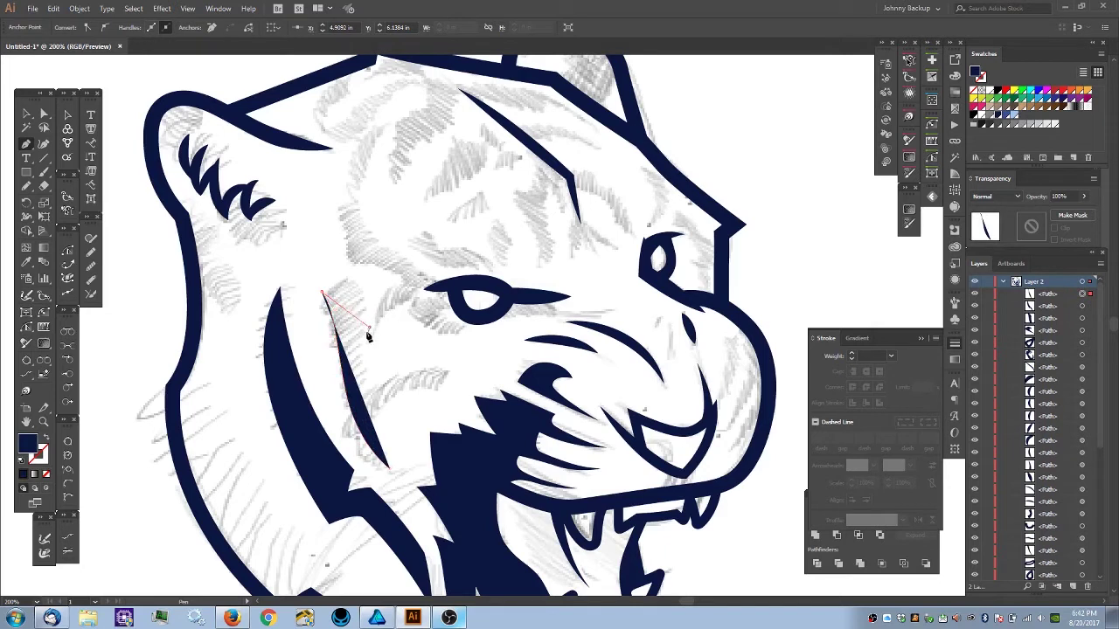
{"action": "left_click", "coordinate": [368, 332]}
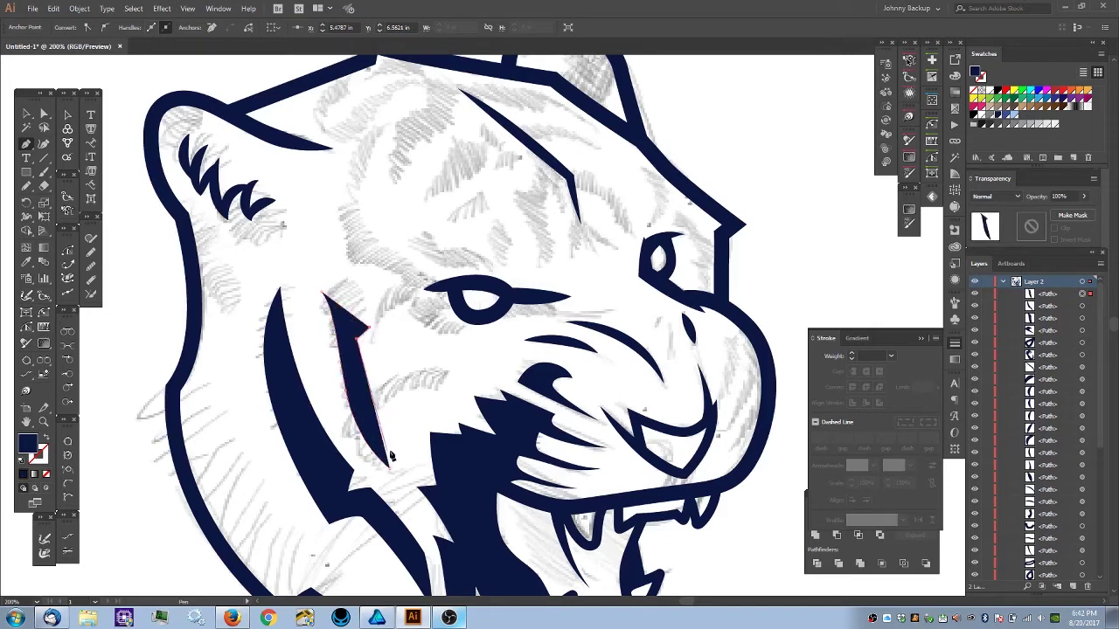
{"action": "left_click_drag", "start_coordinate": [389, 469], "coordinate": [418, 516]}
{"action": "left_click", "coordinate": [392, 371], "text": "ctrl"}
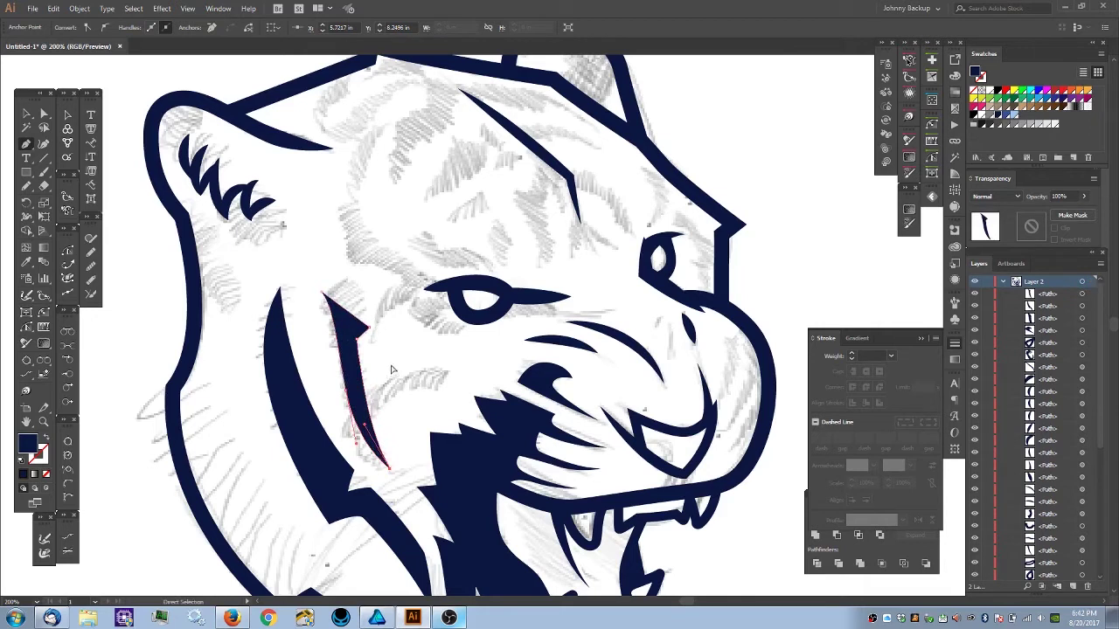
- Draw a curved, pointed navy branch from the new cheek stripe toward the nose, following the sketched fur marking
{"action": "left_click", "coordinate": [356, 404]}
{"action": "left_click_drag", "start_coordinate": [446, 374], "coordinate": [505, 385]}
{"action": "left_click", "coordinate": [446, 374]}
{"action": "left_click_drag", "start_coordinate": [368, 430], "coordinate": [354, 464]}
{"action": "left_click", "coordinate": [368, 430]}
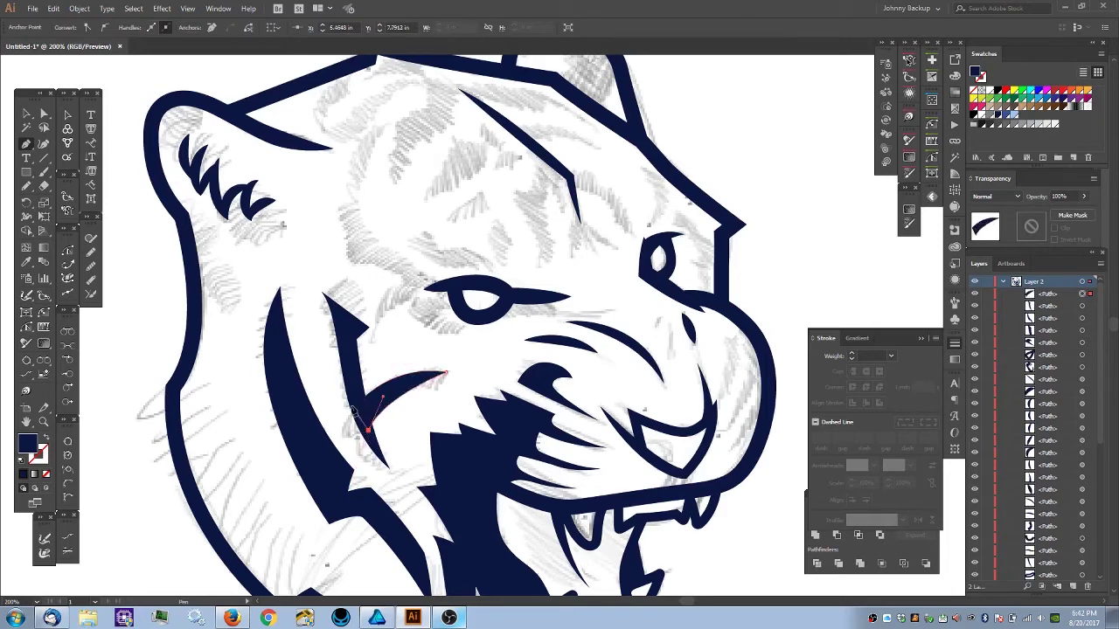
{"action": "left_click", "coordinate": [356, 405]}
{"action": "left_click", "coordinate": [312, 321], "text": "ctrl"}
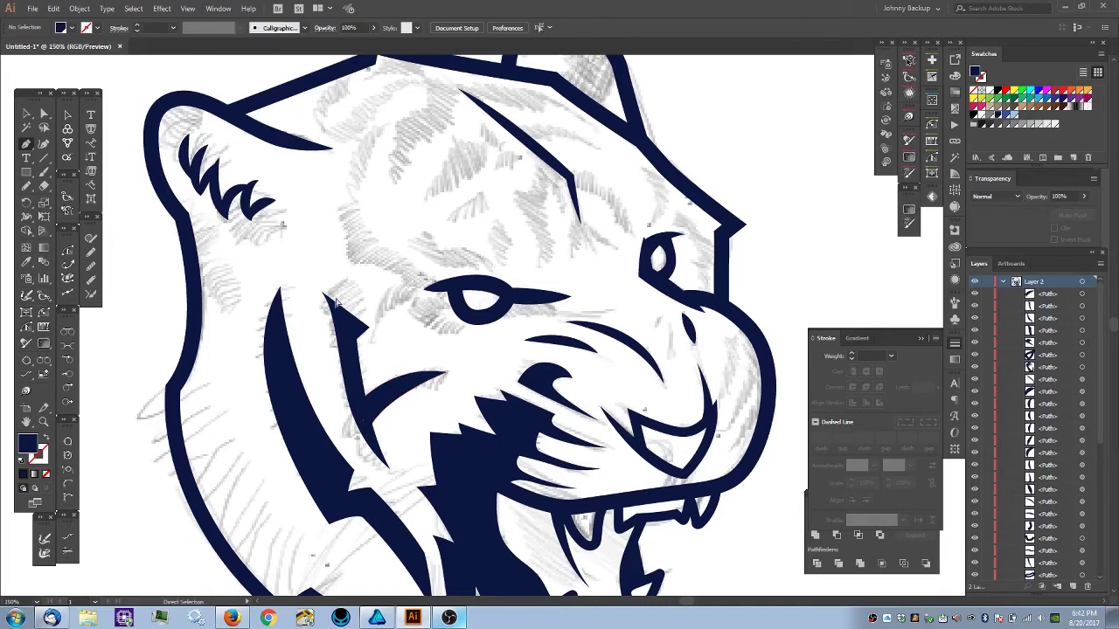
- Widen the upper barb of the new cheek stripe by pulling its edge outward toward the near eye
{"action": "key", "text": "ctrl+minus"}
{"action": "key", "text": "ctrl+minus"}
{"action": "key", "text": "ctrl+equal"}
{"action": "key", "text": "ctrl+equal"}
{"action": "key", "text": "ctrl+equal"}
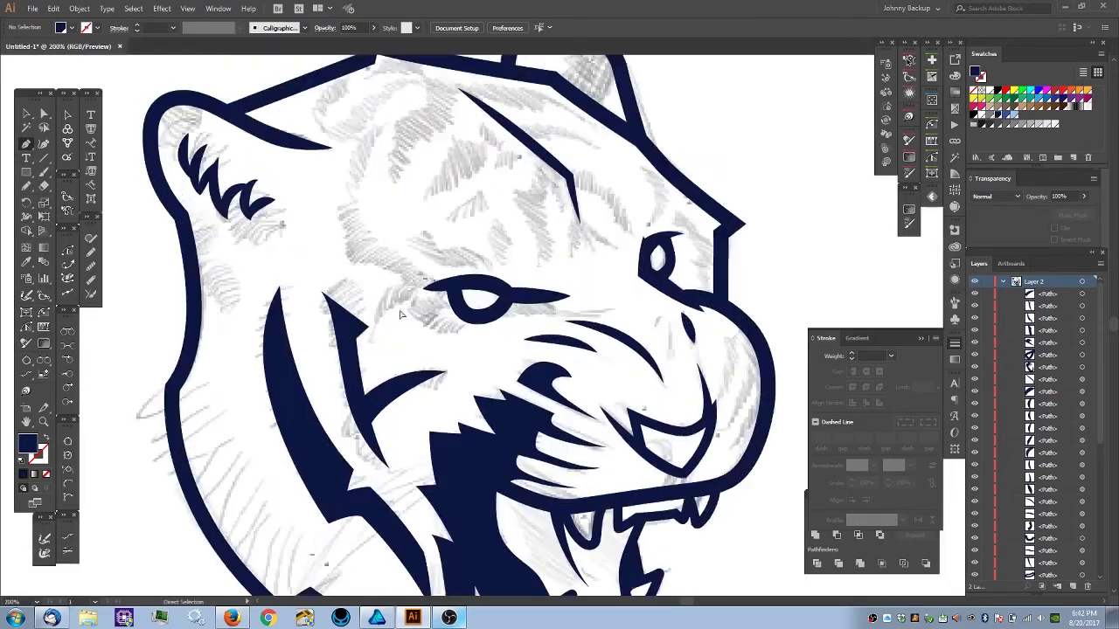
{"action": "left_click", "coordinate": [359, 354], "text": "ctrl"}
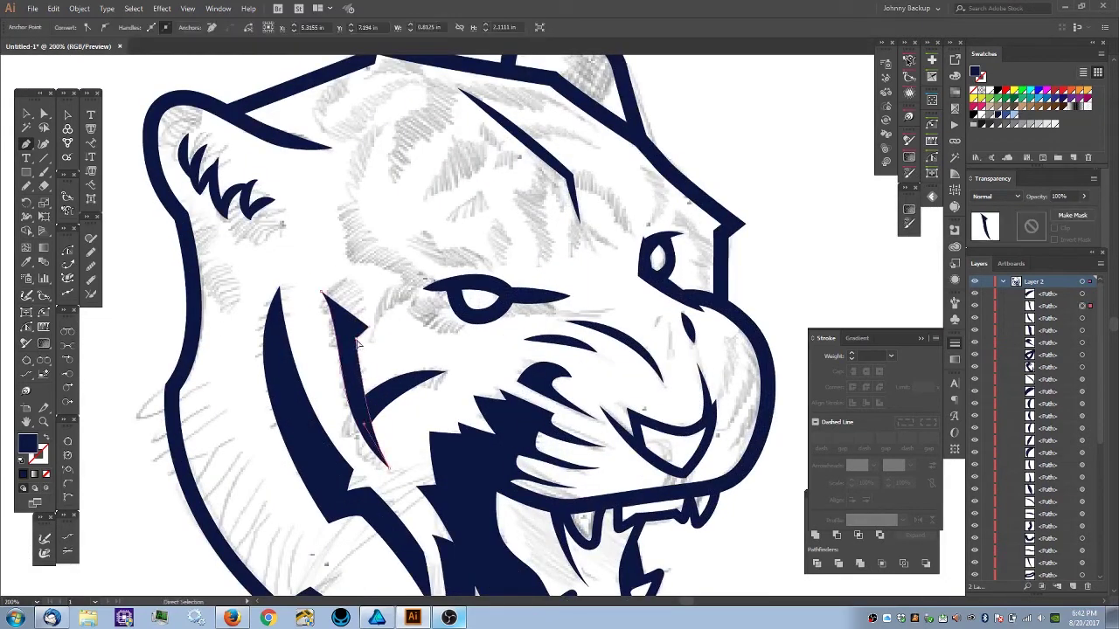
{"action": "left_click_drag", "start_coordinate": [356, 340], "coordinate": [378, 333]}
{"action": "left_click", "coordinate": [396, 348], "text": "ctrl"}
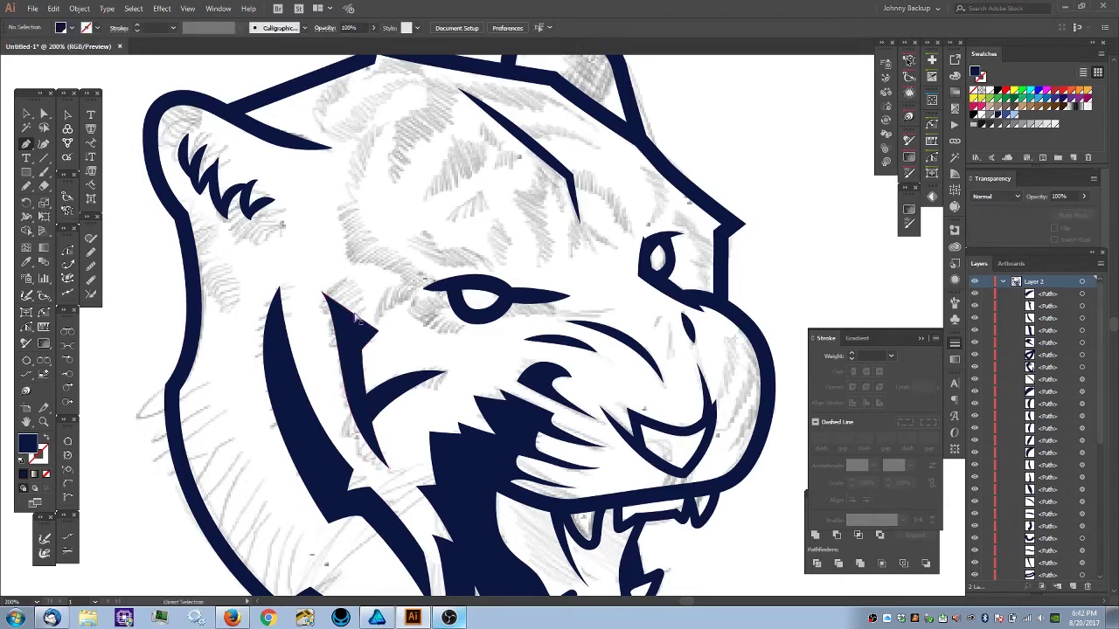
- Draw a navy-filled four-sided shape beneath the near eye's pointed extension to thicken its underside toward the nose
{"action": "key", "text": "ctrl+minus"}
{"action": "key", "text": "ctrl+minus"}
{"action": "key", "text": "ctrl+minus"}
{"action": "key", "text": "ctrl+plus"}
{"action": "key", "text": "ctrl+plus"}
{"action": "key", "text": "ctrl+plus"}
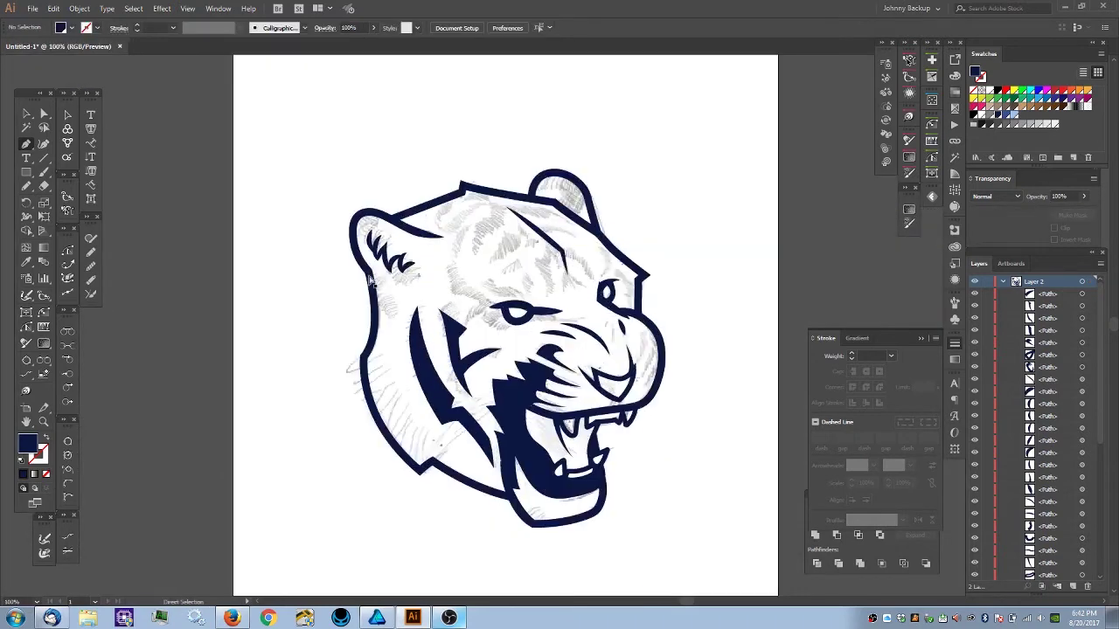
{"action": "left_click_drag", "start_coordinate": [406, 306], "coordinate": [446, 345]}
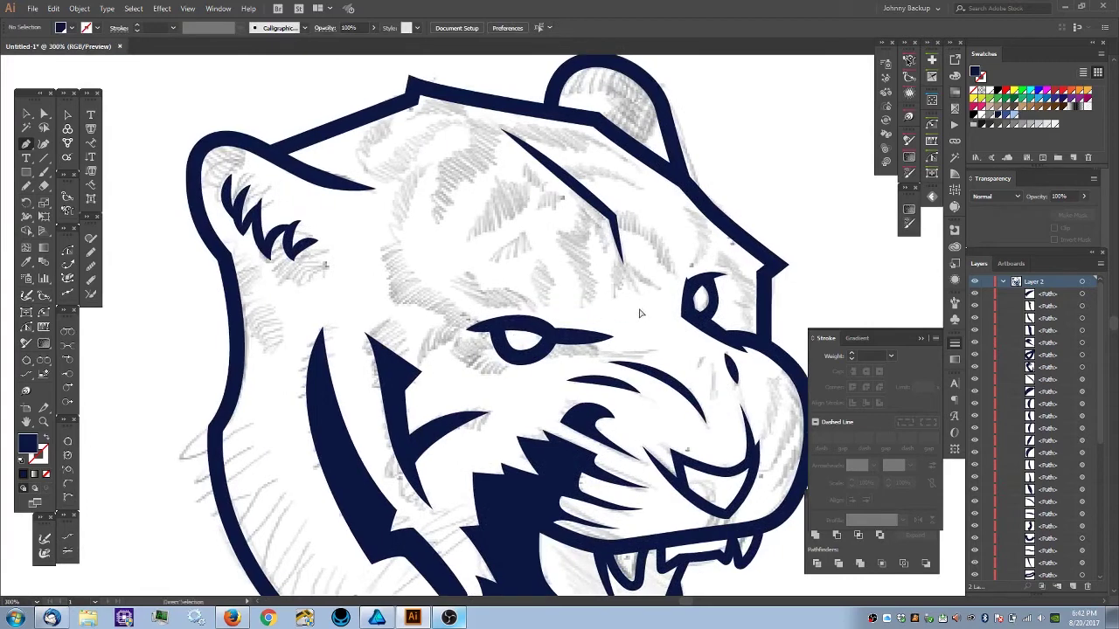
{"action": "key", "text": "ctrl+plus"}
{"action": "left_click", "coordinate": [598, 345]}
{"action": "left_click", "coordinate": [626, 374]}
{"action": "left_click", "coordinate": [526, 374]}
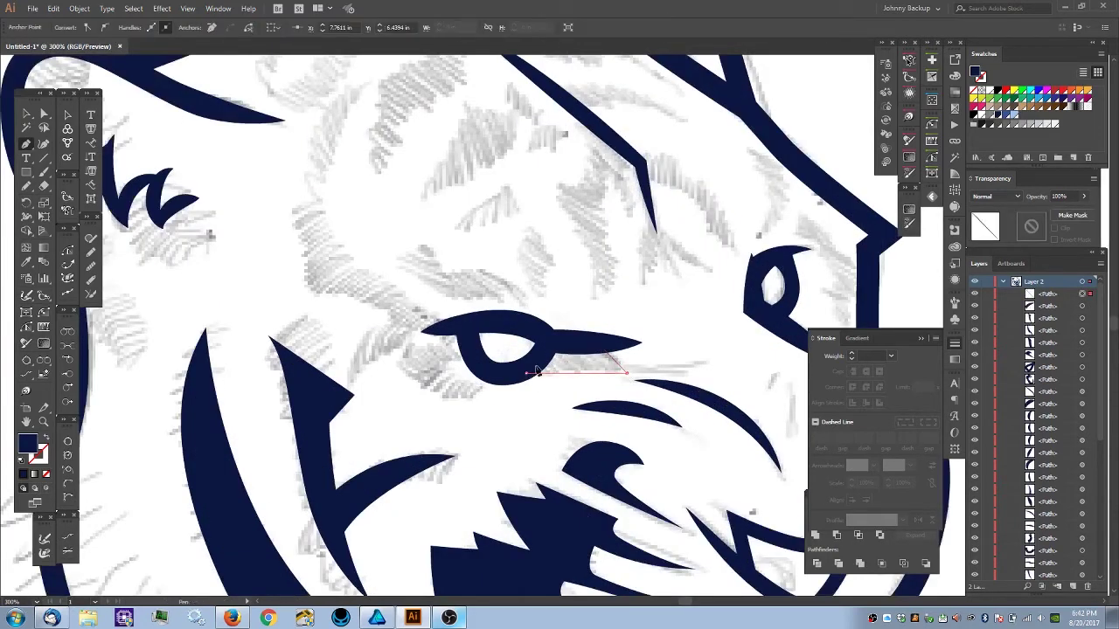
{"action": "left_click", "coordinate": [552, 342]}
{"action": "left_click", "coordinate": [598, 344]}
{"action": "left_click", "coordinate": [598, 344]}
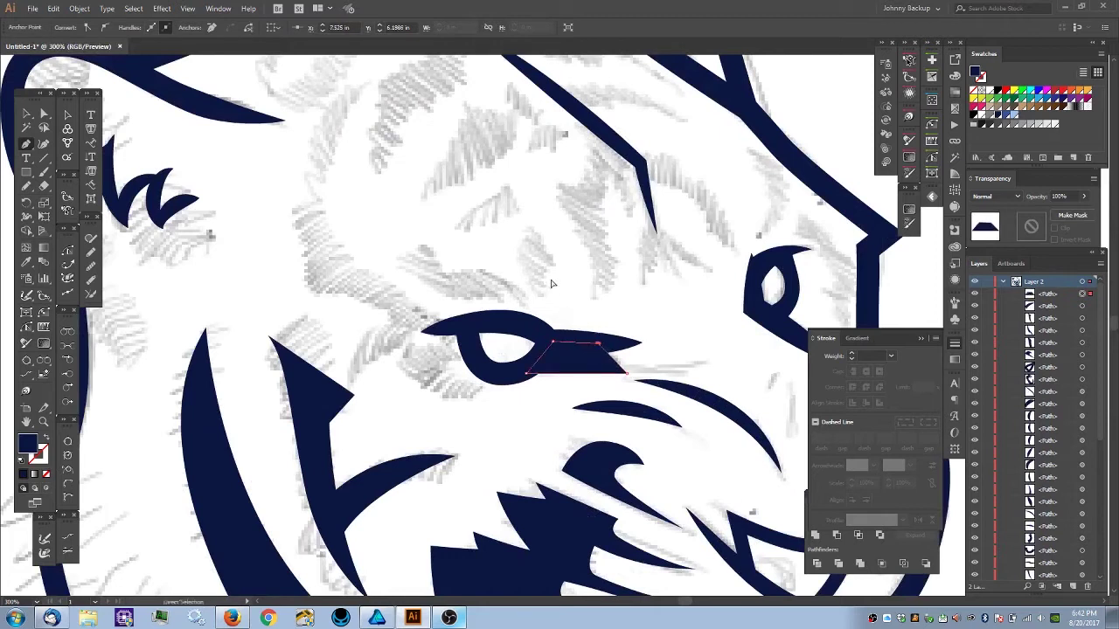
{"action": "left_click", "coordinate": [556, 286], "text": "ctrl"}
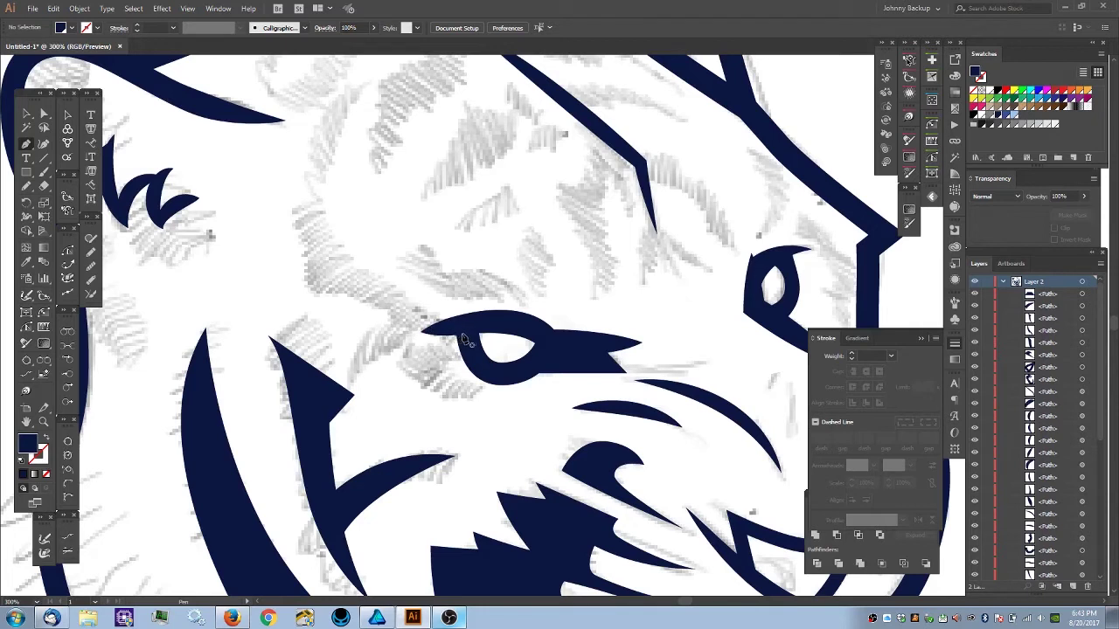
- Draw a navy stripe from the near eye's outer corner up toward the ear, with a barbed tip and jagged inner edge
{"action": "left_click", "coordinate": [469, 337]}
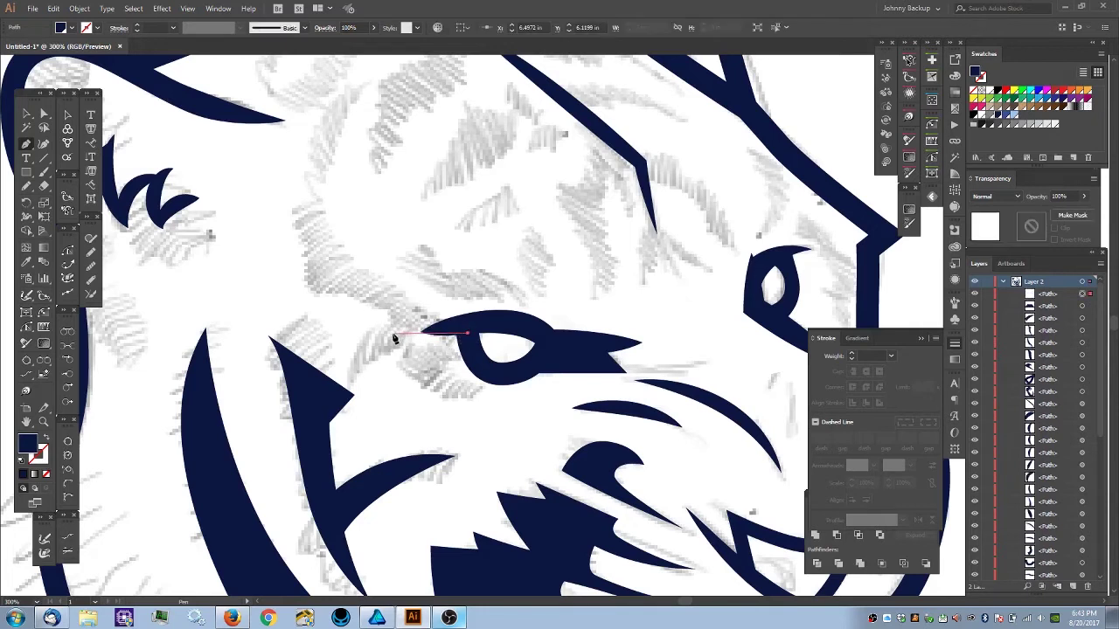
{"action": "left_click_drag", "start_coordinate": [372, 332], "coordinate": [387, 329]}
{"action": "left_click_drag", "start_coordinate": [313, 294], "coordinate": [236, 297]}
{"action": "left_click", "coordinate": [312, 295]}
{"action": "left_click_drag", "start_coordinate": [285, 202], "coordinate": [264, 170]}
{"action": "left_click", "coordinate": [285, 198]}
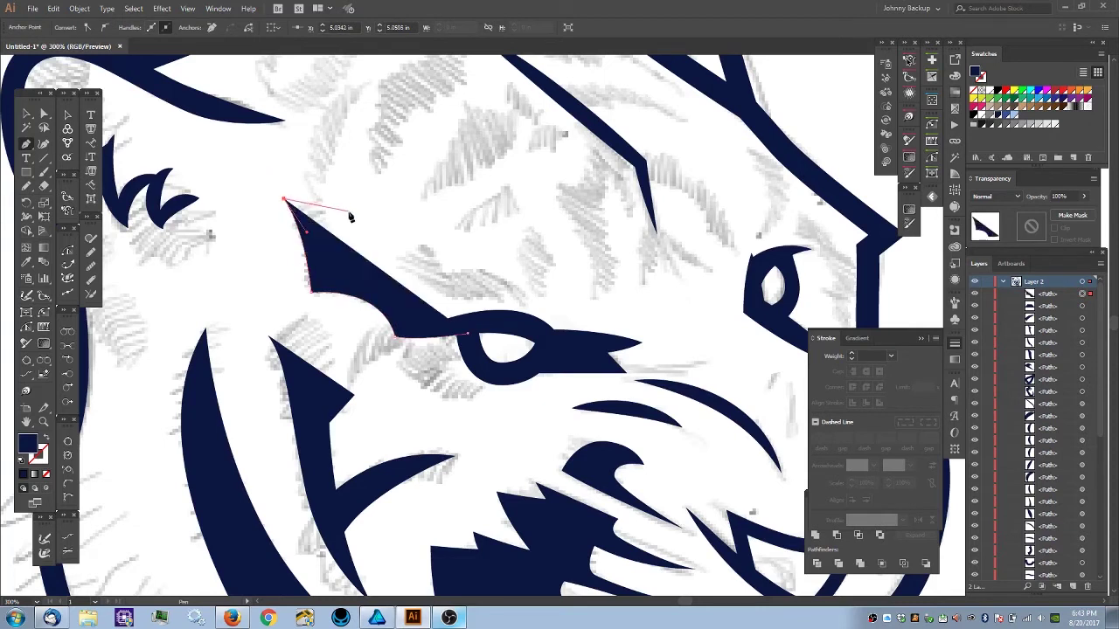
{"action": "left_click", "coordinate": [354, 216]}
{"action": "left_click", "coordinate": [319, 223]}
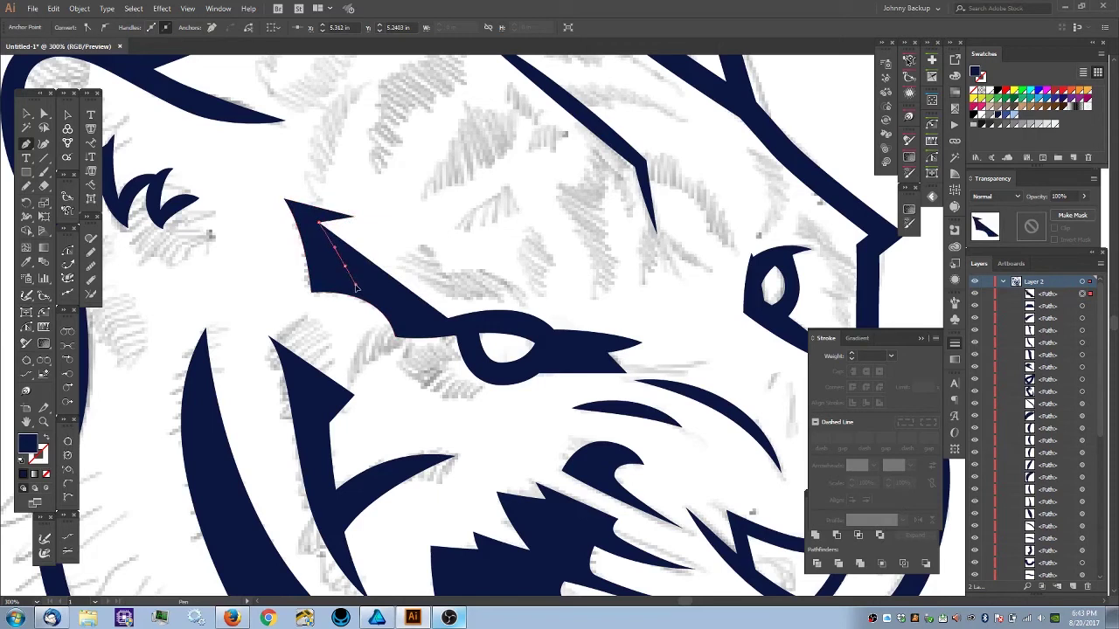
{"action": "left_click", "coordinate": [344, 267]}
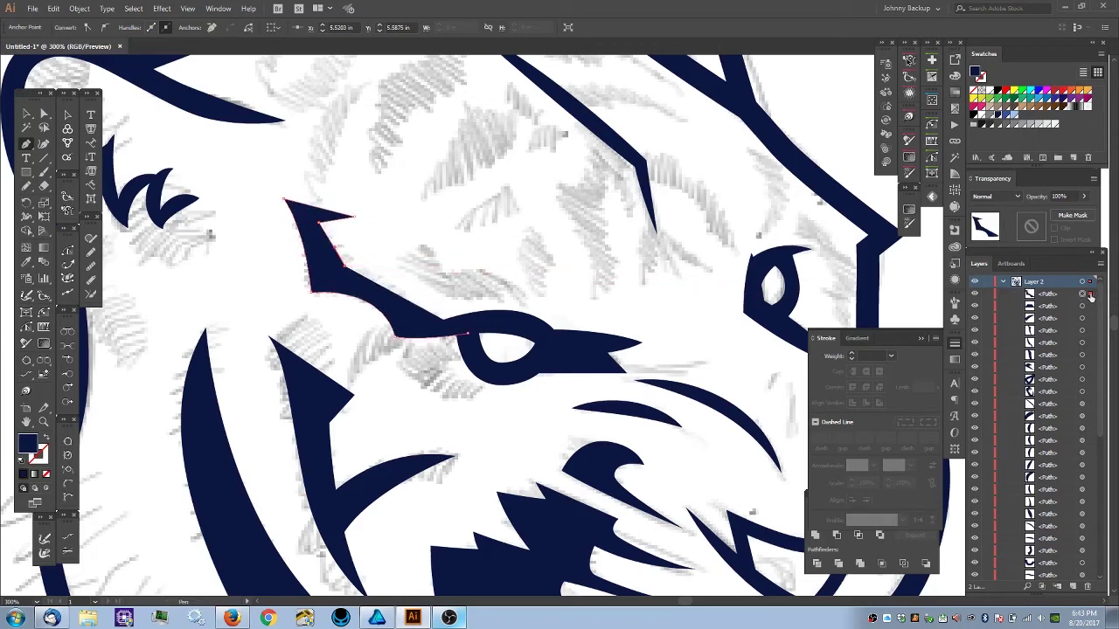
- Compare the artwork with and without the new stripe above the near eye by toggling its path's visibility
{"action": "left_click", "coordinate": [974, 296]}
{"action": "left_click", "coordinate": [975, 299]}
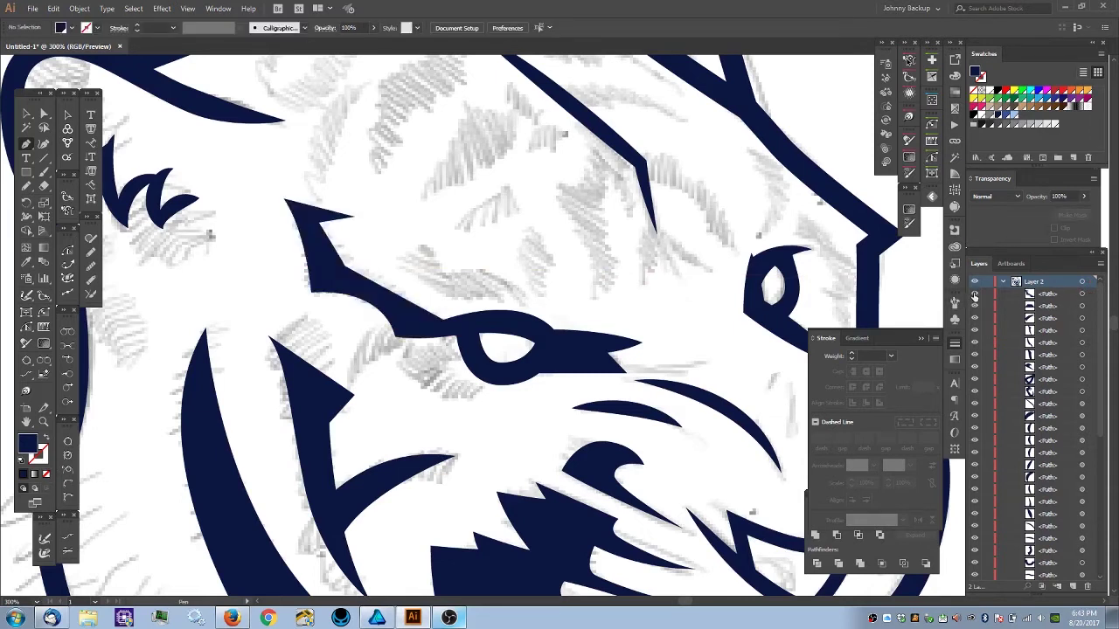
{"action": "left_click", "coordinate": [975, 299]}
{"action": "left_click", "coordinate": [975, 299]}
{"action": "left_click", "coordinate": [974, 299]}
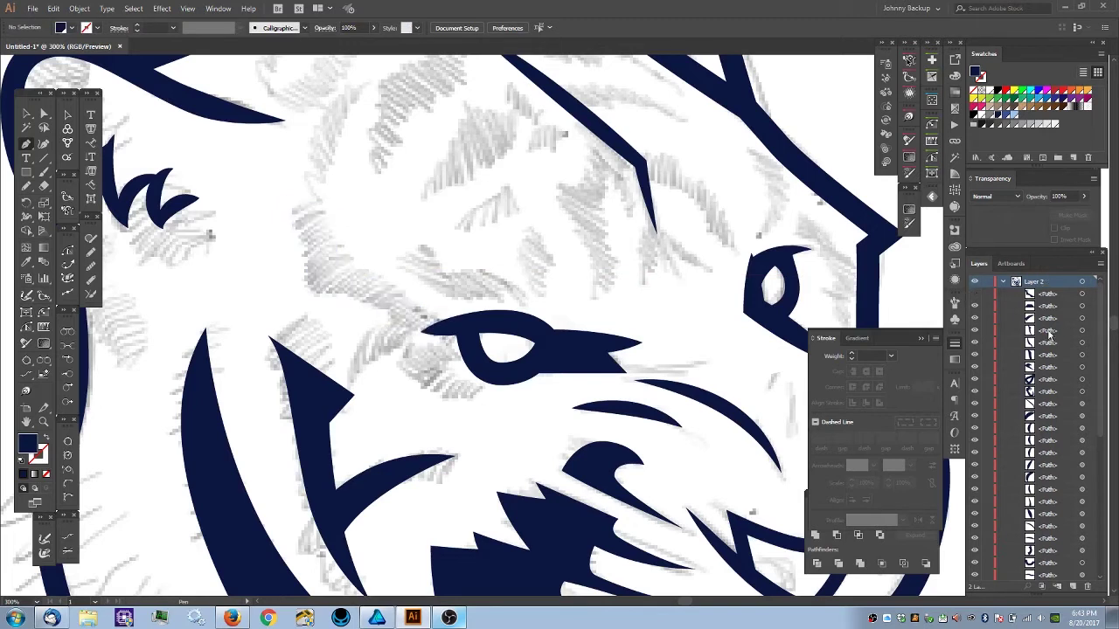
{"action": "left_click", "coordinate": [975, 298]}
{"action": "left_click", "coordinate": [975, 299]}
{"action": "left_click", "coordinate": [975, 299]}
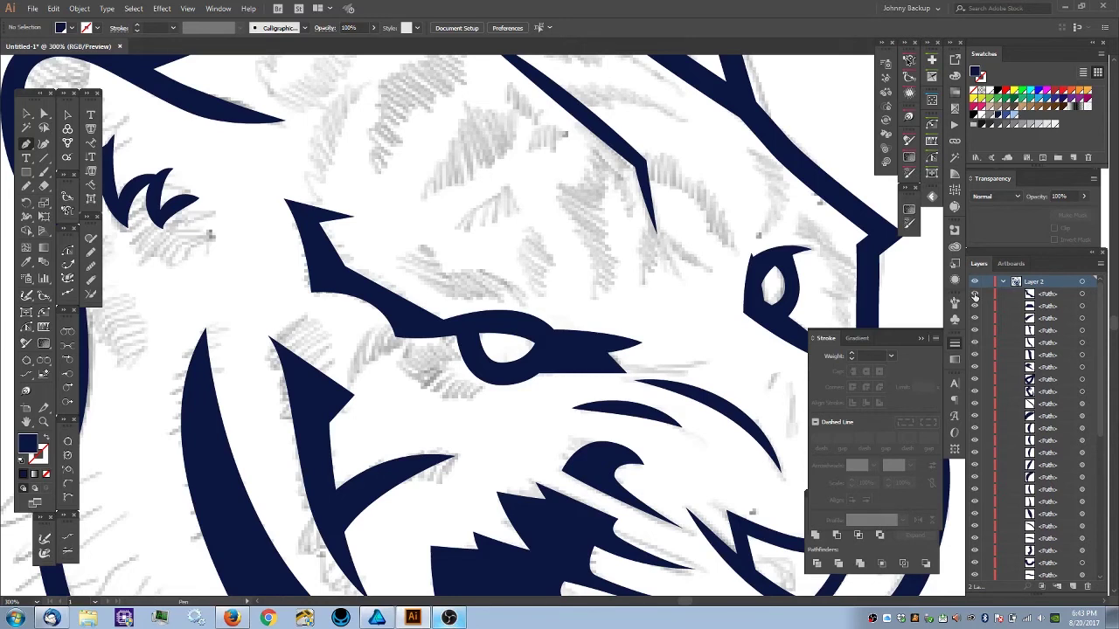
{"action": "left_click", "coordinate": [1049, 295]}
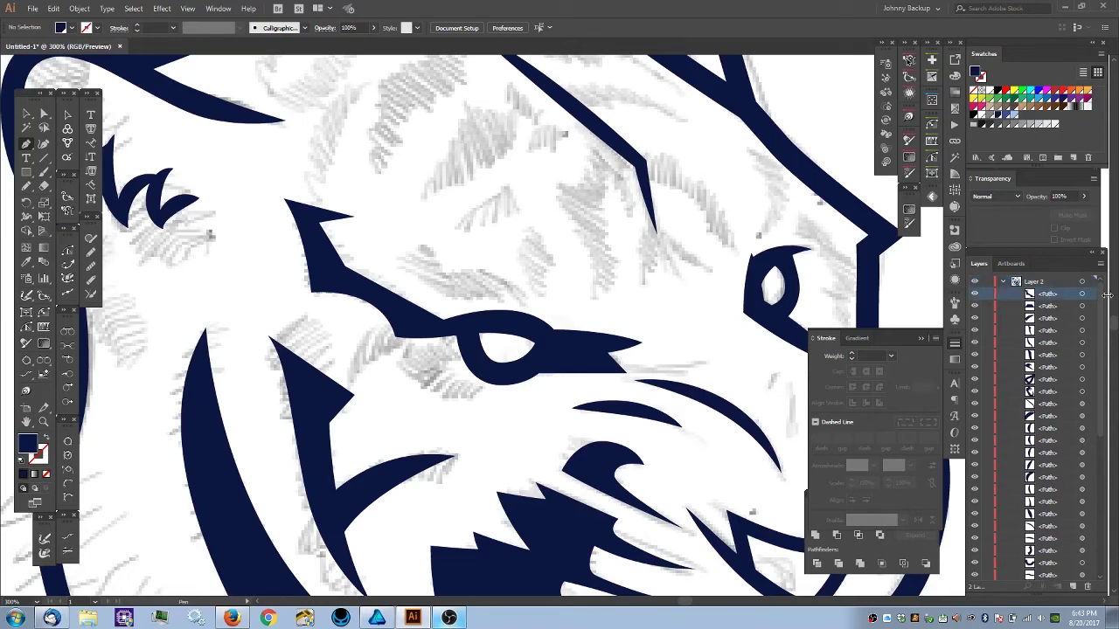
{"action": "left_click", "coordinate": [975, 295]}
{"action": "left_click", "coordinate": [975, 295]}
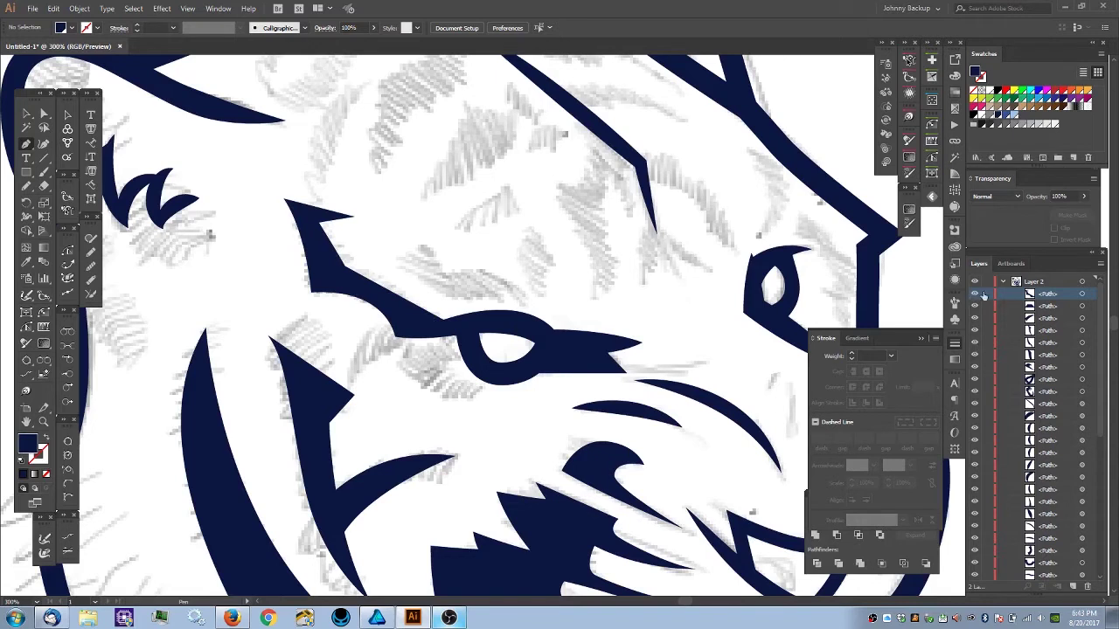
{"action": "left_click", "coordinate": [1100, 264]}
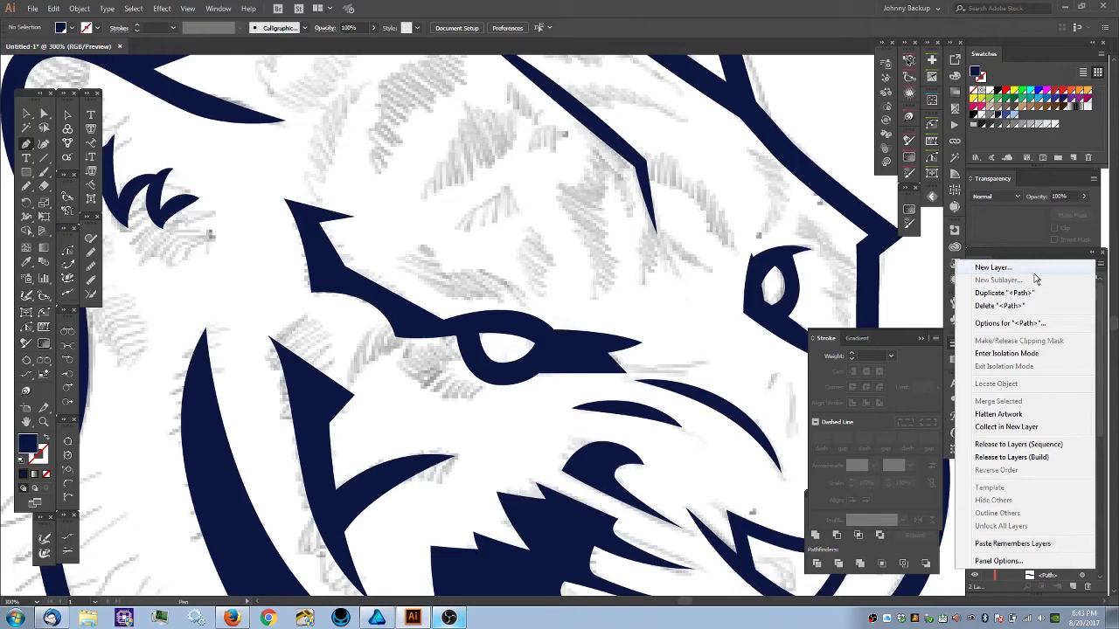
{"action": "left_click", "coordinate": [1104, 304]}
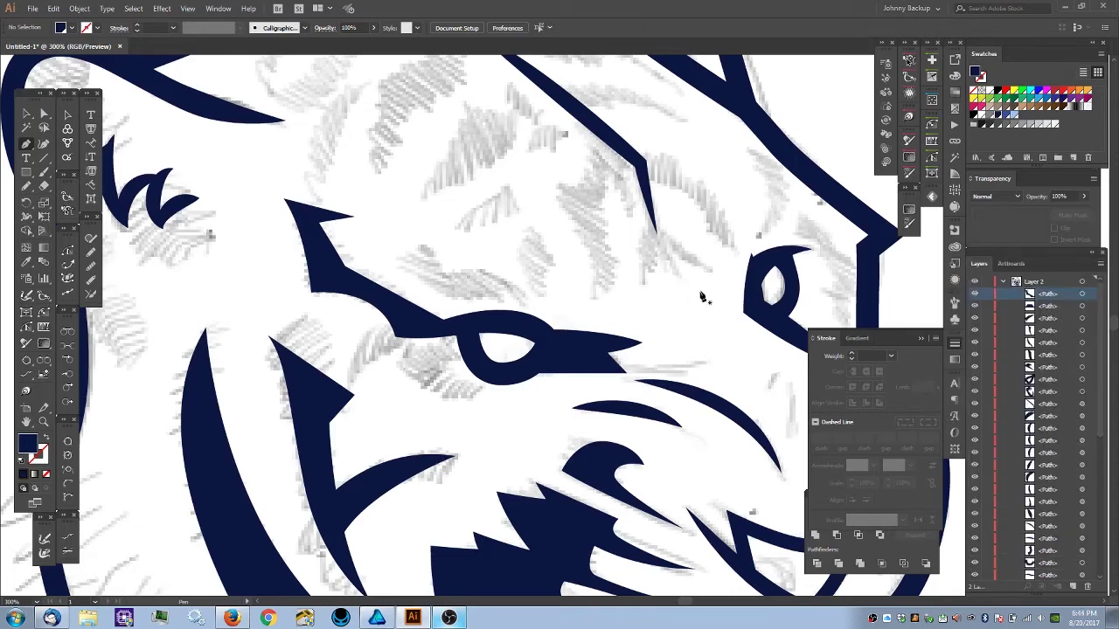
- Close the open outline of the near-eye-to-ear stripe with a curved upper edge and restore its solid navy fill
{"action": "left_click", "coordinate": [330, 277]}
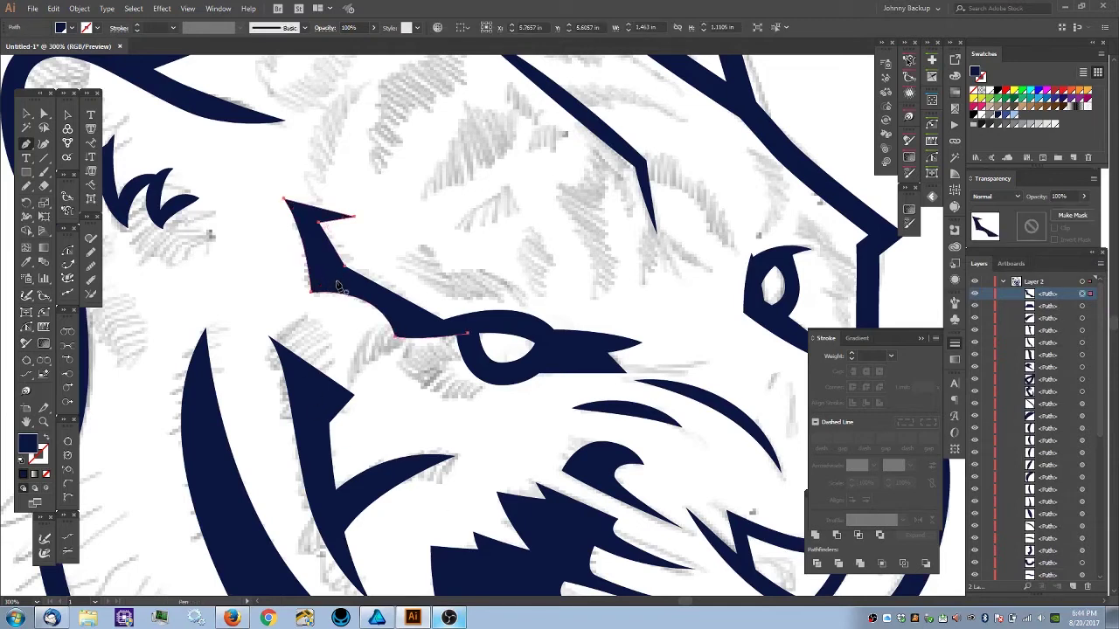
{"action": "key", "text": "shift+x"}
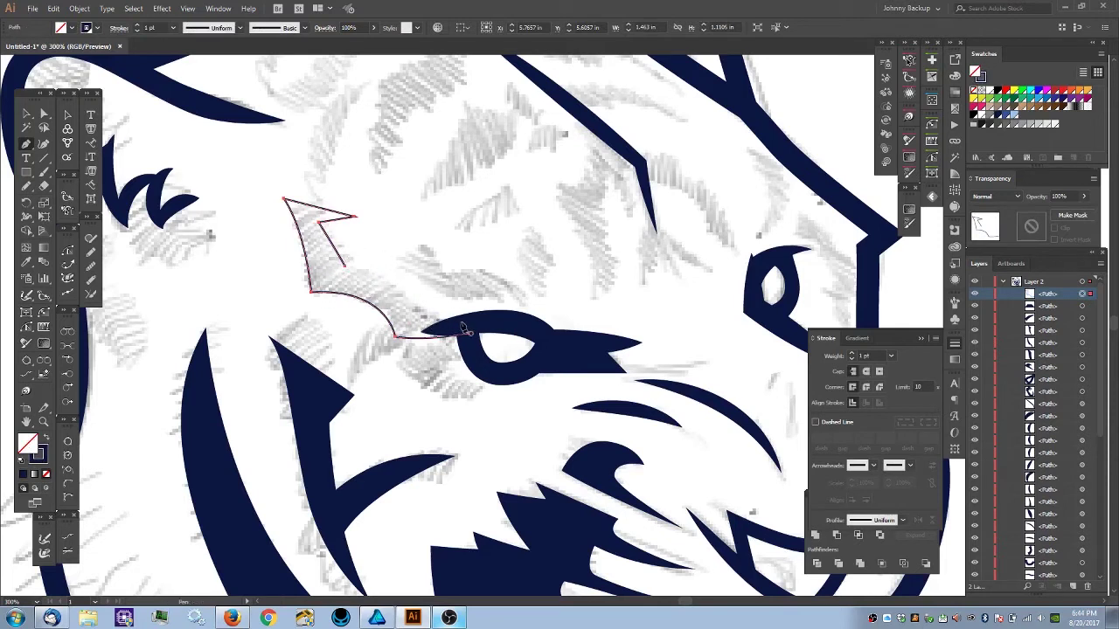
{"action": "left_click_drag", "start_coordinate": [468, 333], "coordinate": [486, 345]}
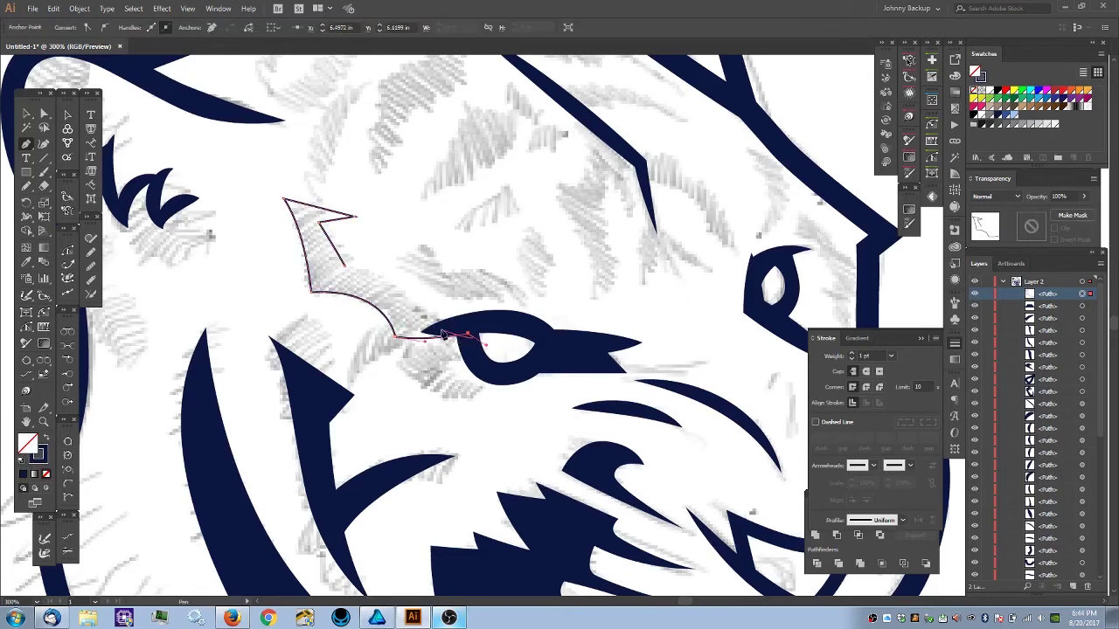
{"action": "left_click", "coordinate": [344, 268]}
{"action": "left_click_drag", "start_coordinate": [469, 336], "coordinate": [488, 353]}
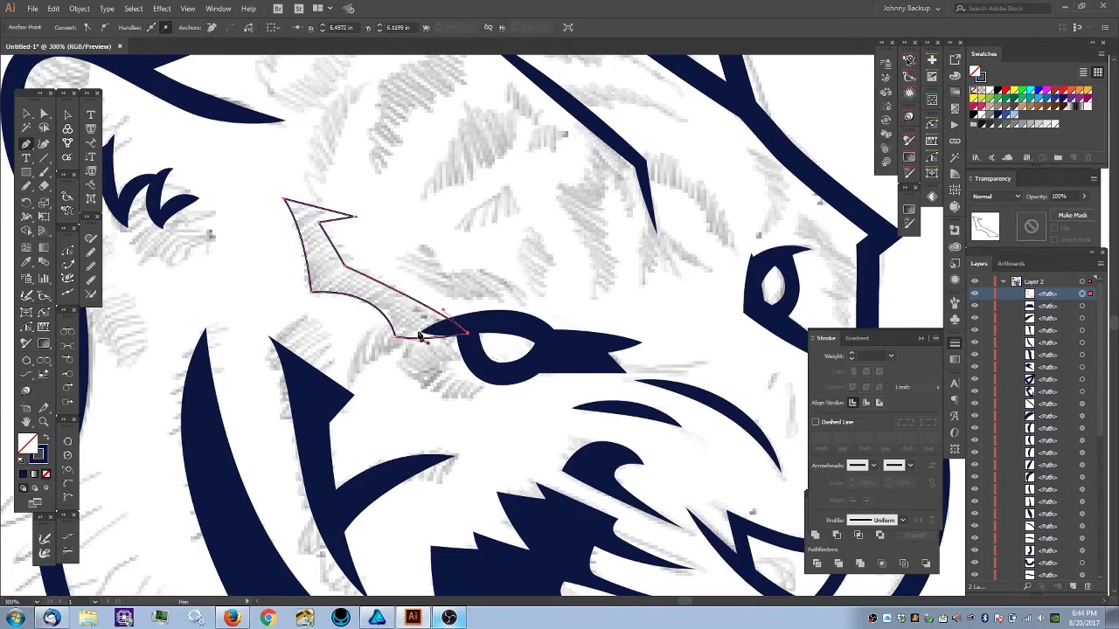
{"action": "key", "text": "shift+x"}
{"action": "key", "text": "ctrl+shift+a"}
{"action": "key", "text": "ctrl+minus"}
{"action": "key", "text": "ctrl+minus"}
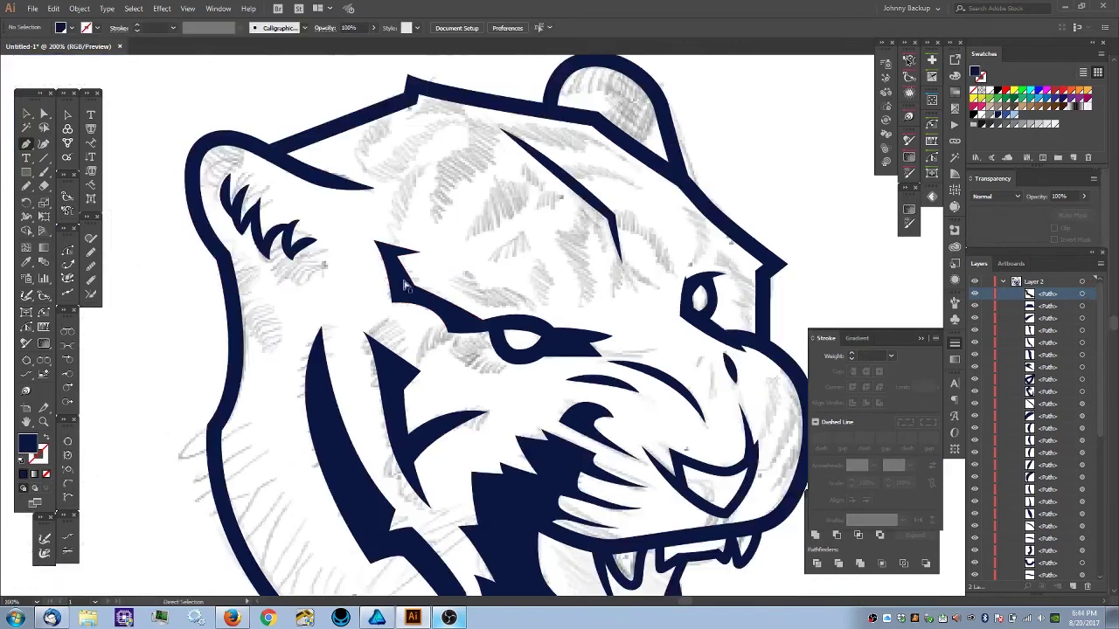
- Draw a curved navy spike from the near eye's outer corner down toward the cheek stripe's upper barb
{"action": "key", "text": "ctrl+plus"}
{"action": "key", "text": "ctrl+plus"}
{"action": "key", "text": "ctrl+plus"}
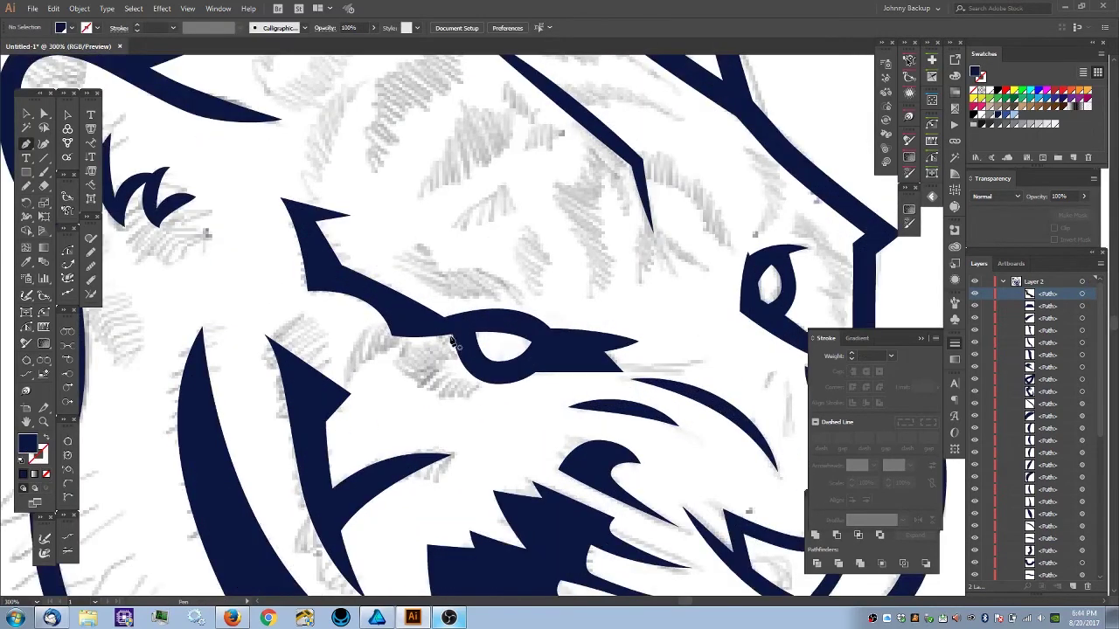
{"action": "left_click", "coordinate": [464, 332]}
{"action": "left_click_drag", "start_coordinate": [351, 381], "coordinate": [298, 430]}
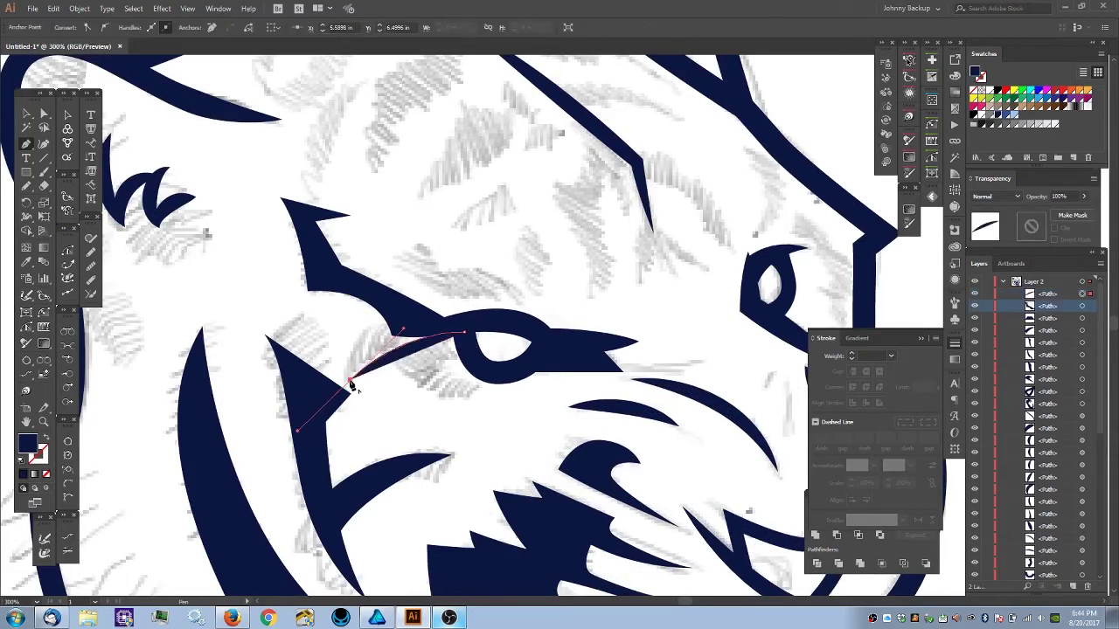
{"action": "left_click", "coordinate": [351, 380]}
{"action": "left_click_drag", "start_coordinate": [402, 312], "coordinate": [449, 295]}
{"action": "left_click", "coordinate": [402, 311]}
{"action": "left_click", "coordinate": [464, 333]}
{"action": "left_click", "coordinate": [390, 252], "text": "ctrl"}
{"action": "key", "text": "ctrl+minus"}
{"action": "scroll", "coordinate": [390, 253], "scroll_direction": "down", "scroll_amount": 3}
{"action": "scroll", "coordinate": [384, 262], "scroll_direction": "up", "scroll_amount": 3}
{"action": "scroll", "coordinate": [411, 312], "scroll_direction": "up", "scroll_amount": 2}
- Thicken the near-eye-to-ear stripe by pulling its lower corner outward and its bottom point down into the curved spike
{"action": "left_click", "coordinate": [391, 310], "text": "ctrl"}
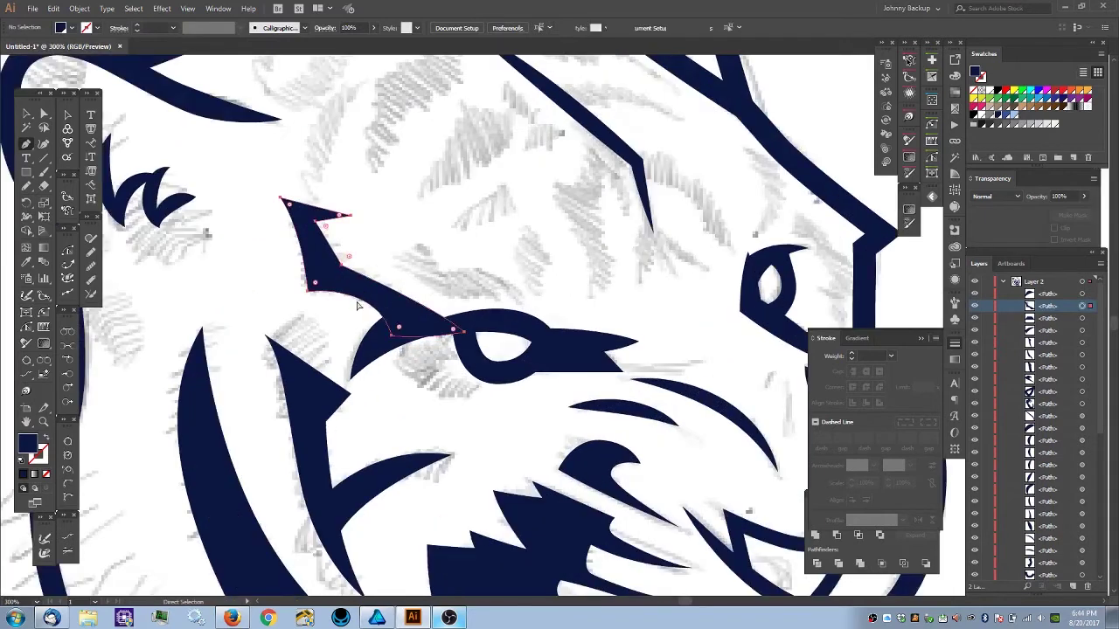
{"action": "left_click", "coordinate": [308, 292], "text": "ctrl"}
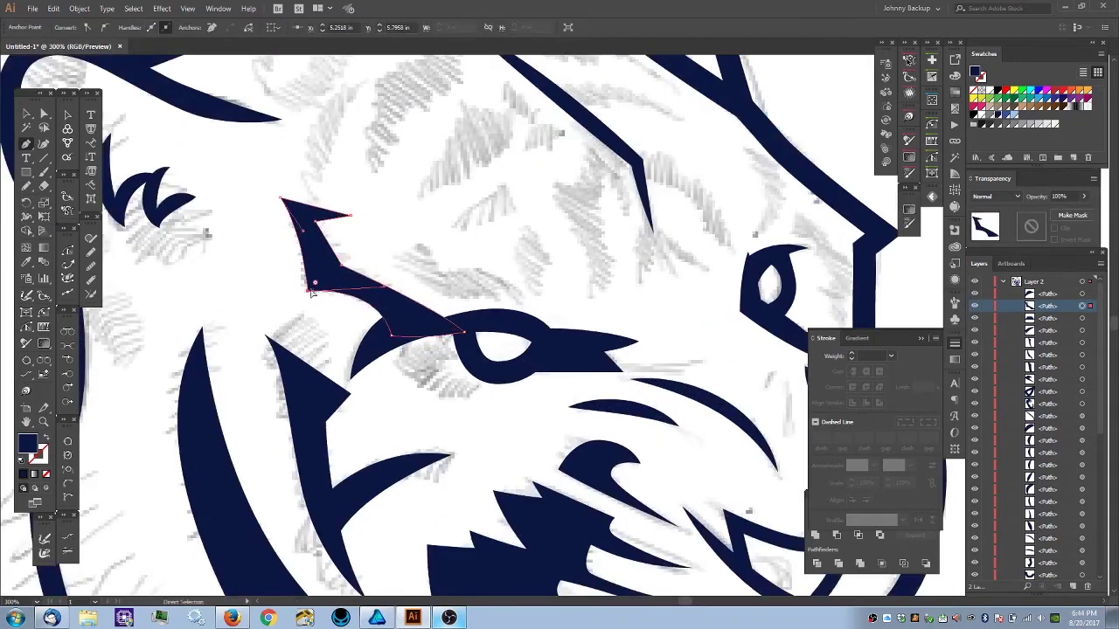
{"action": "left_click_drag", "start_coordinate": [308, 292], "coordinate": [302, 298]}
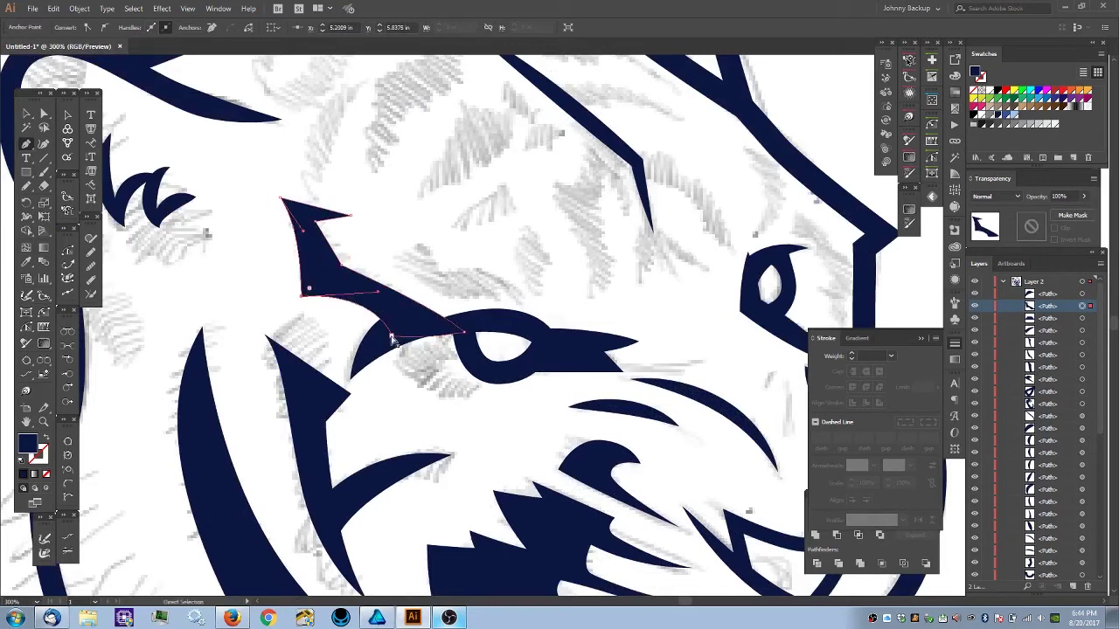
{"action": "left_click_drag", "start_coordinate": [392, 336], "coordinate": [421, 328]}
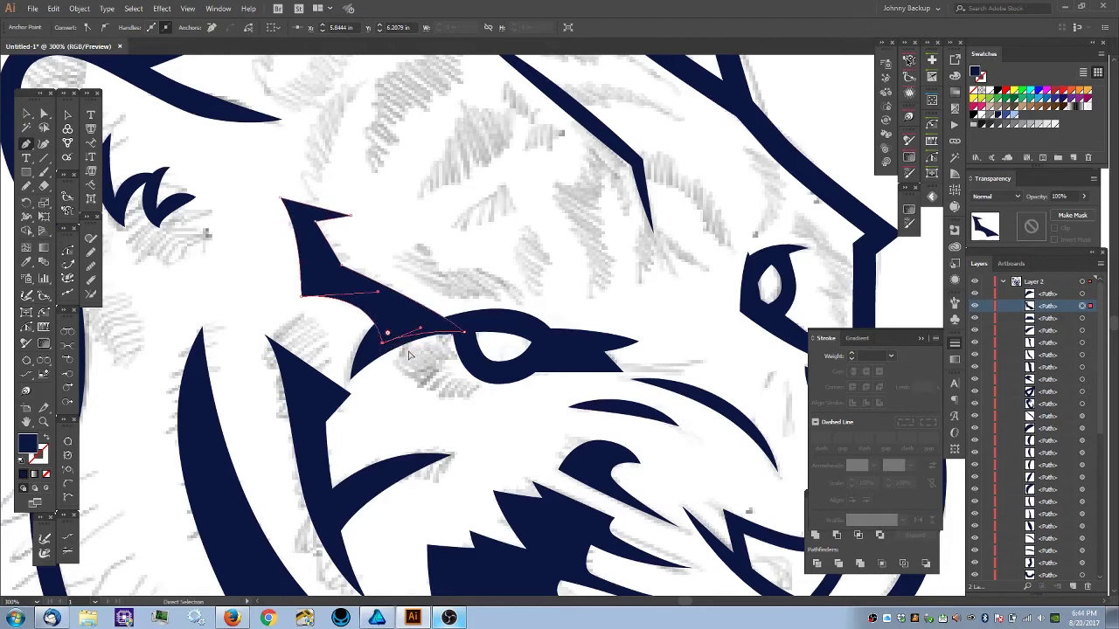
{"action": "left_click_drag", "start_coordinate": [382, 342], "coordinate": [426, 334]}
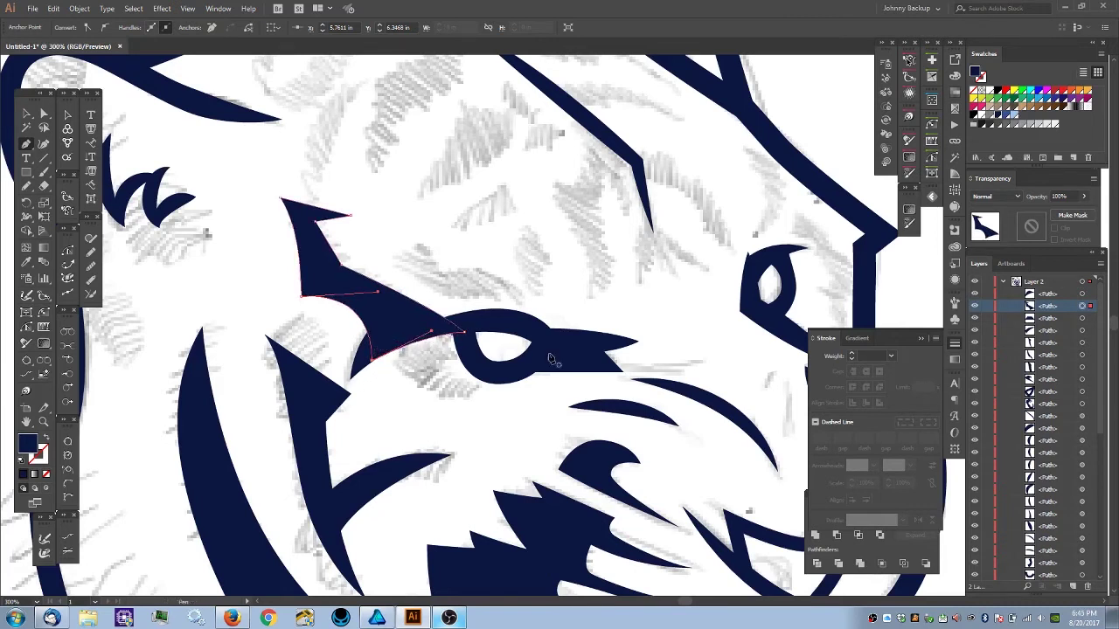
{"action": "left_click", "coordinate": [348, 376], "text": "ctrl"}
{"action": "key", "text": "ctrl+minus"}
{"action": "key", "text": "ctrl+minus"}
{"action": "key", "text": "ctrl+minus"}
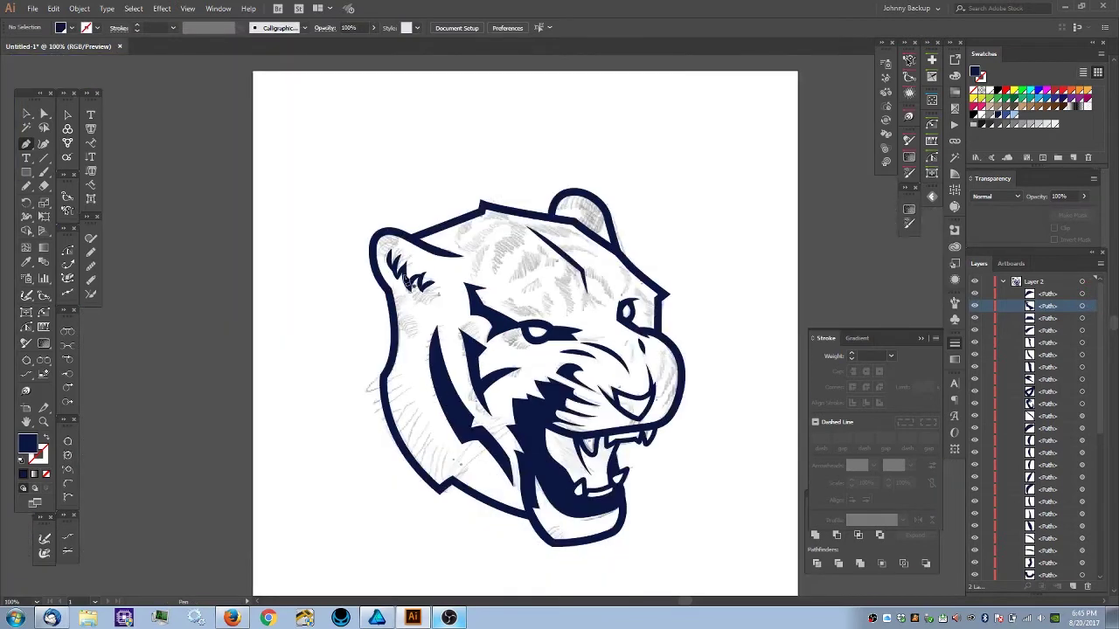
- Draw a navy-filled patch behind the near eye's outer corner, with a pointed rear tip and a notch cut beneath the eye
{"action": "key", "text": "ctrl+plus"}
{"action": "key", "text": "ctrl+plus"}
{"action": "key", "text": "ctrl+plus"}
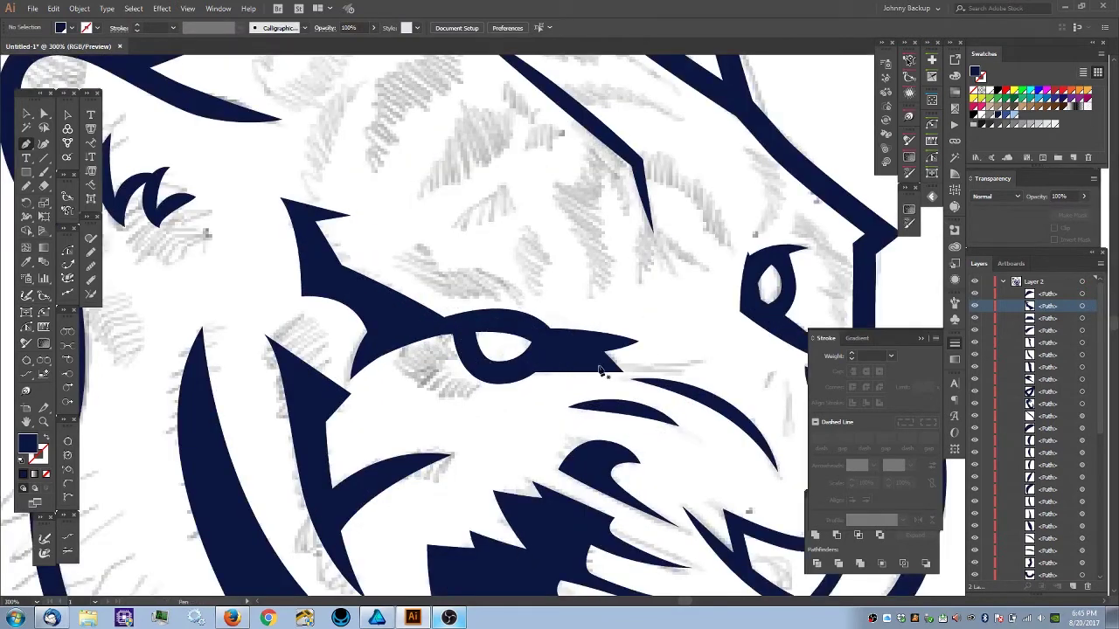
{"action": "left_click", "coordinate": [467, 367]}
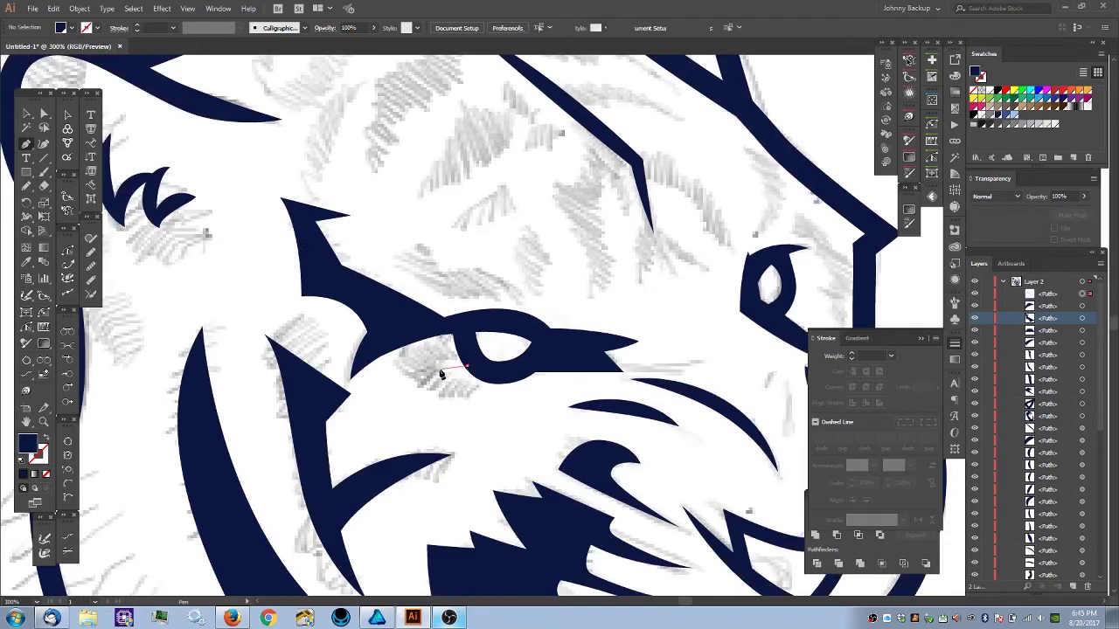
{"action": "left_click", "coordinate": [414, 374]}
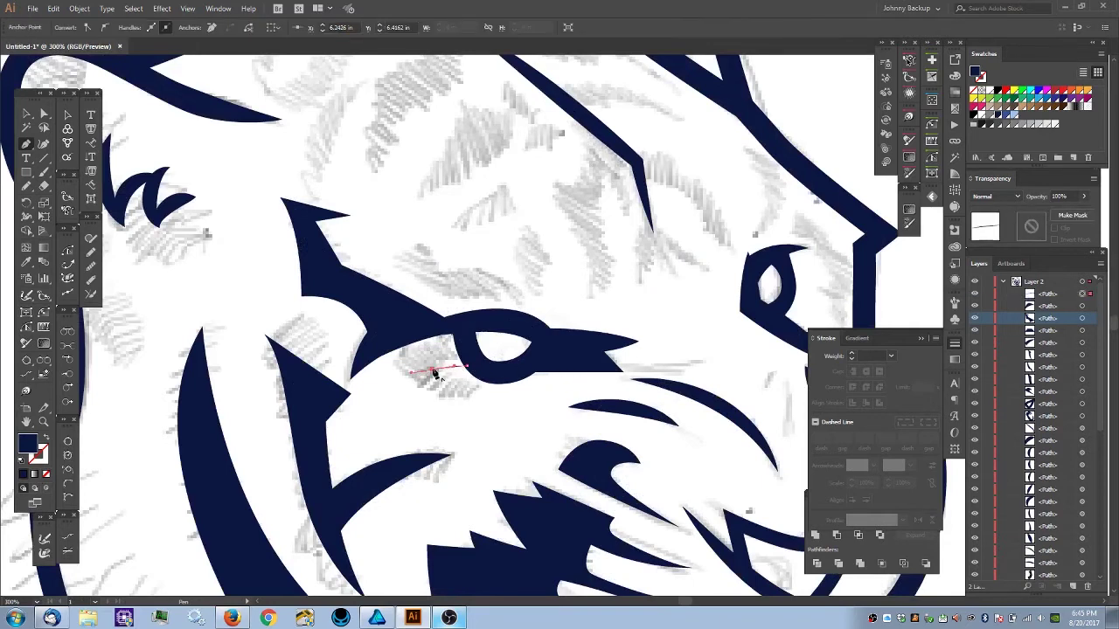
{"action": "left_click", "coordinate": [474, 390]}
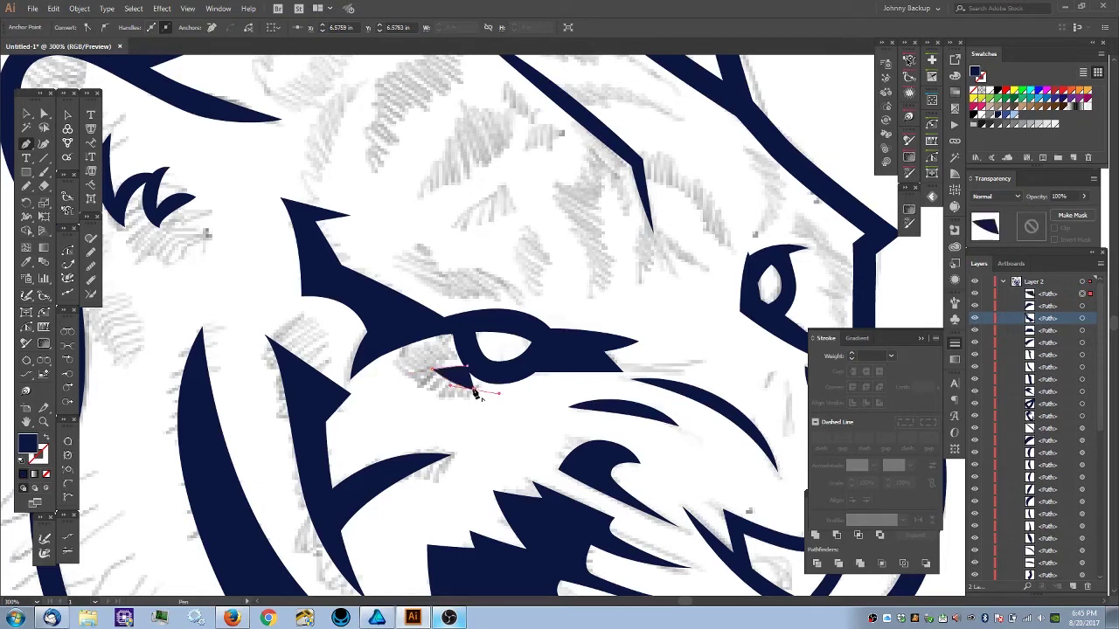
{"action": "left_click_drag", "start_coordinate": [387, 378], "coordinate": [353, 361]}
{"action": "left_click", "coordinate": [388, 379]}
{"action": "left_click", "coordinate": [387, 377]}
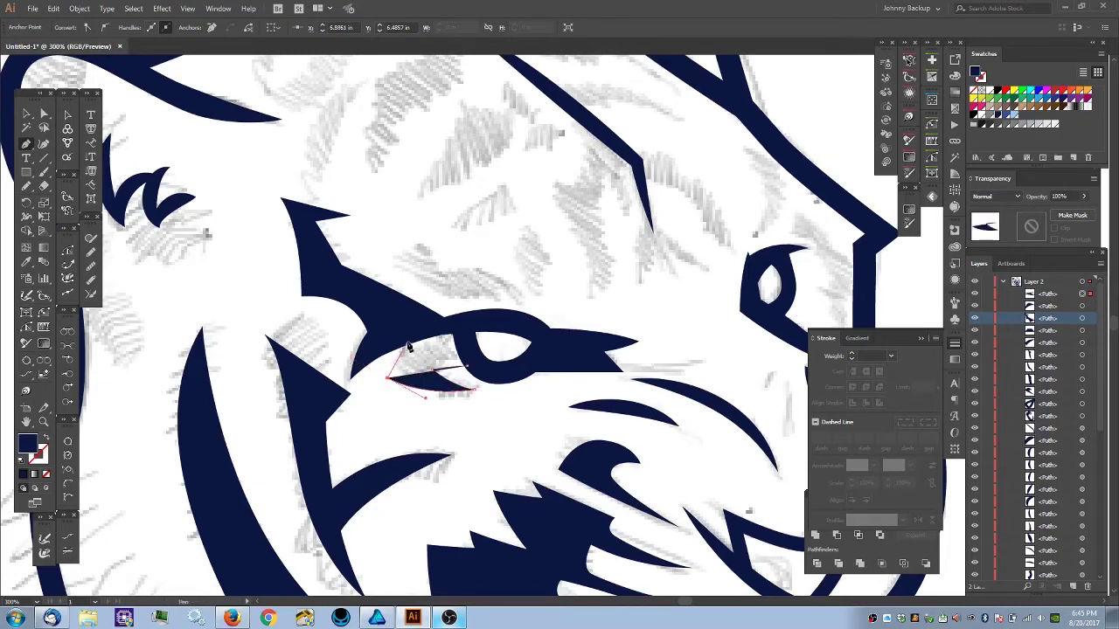
{"action": "left_click_drag", "start_coordinate": [422, 329], "coordinate": [447, 320]}
{"action": "left_click", "coordinate": [464, 327]}
{"action": "left_click", "coordinate": [467, 365]}
{"action": "key", "text": "ctrl+shift+a"}
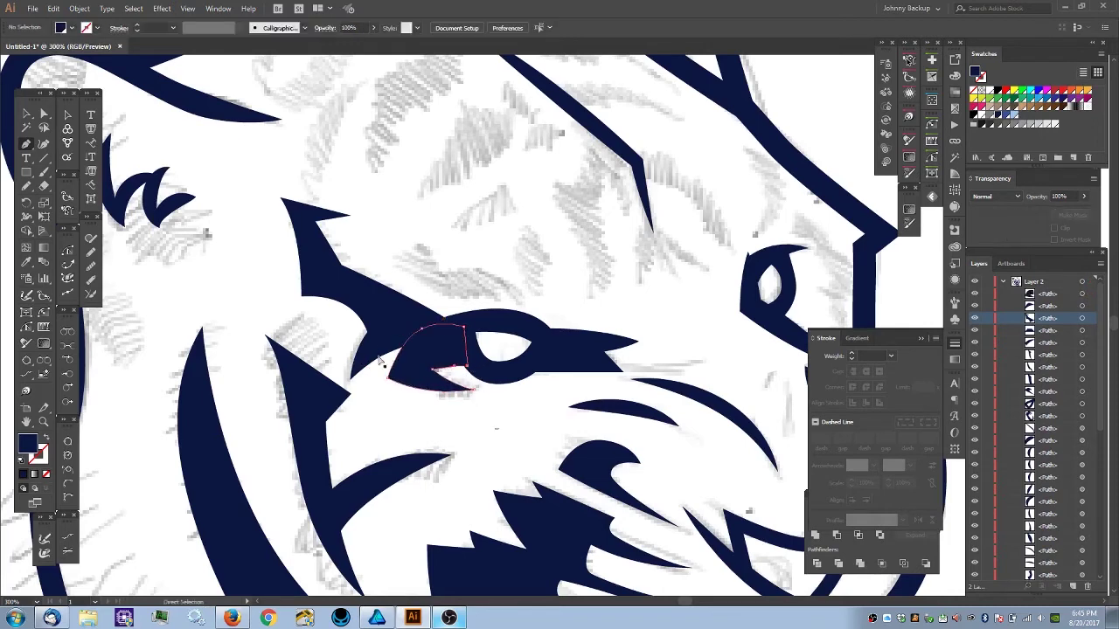
{"action": "key", "text": "ctrl+minus"}
{"action": "key", "text": "ctrl+minus"}
{"action": "key", "text": "ctrl+minus"}
{"action": "key", "text": "ctrl"}
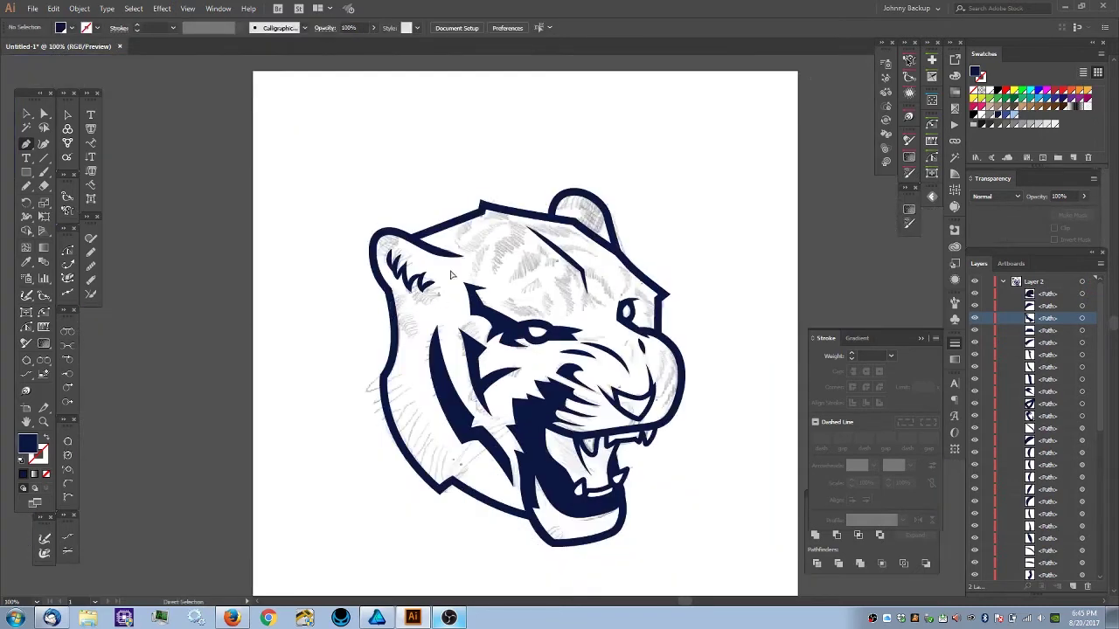
- Draw a wavy navy brow mark above the near eye, tapering to a raised outer tip and a pointed inner end
{"action": "key", "text": "ctrl+equal"}
{"action": "key", "text": "ctrl+equal"}
{"action": "key", "text": "ctrl+equal"}
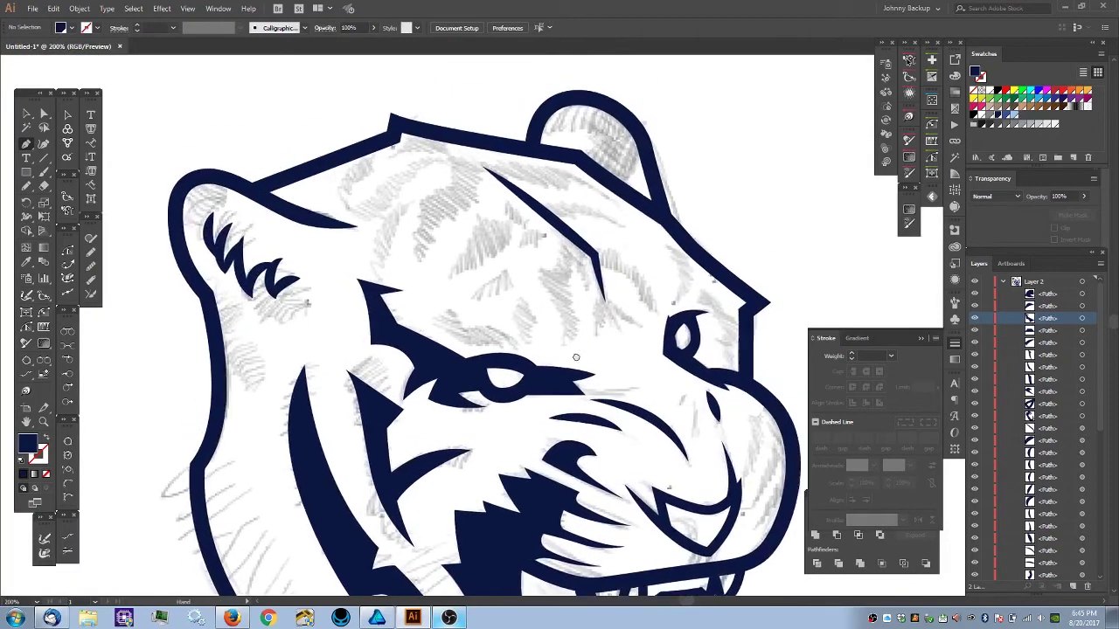
{"action": "key", "text": "ctrl+equal"}
{"action": "left_click", "coordinate": [517, 380]}
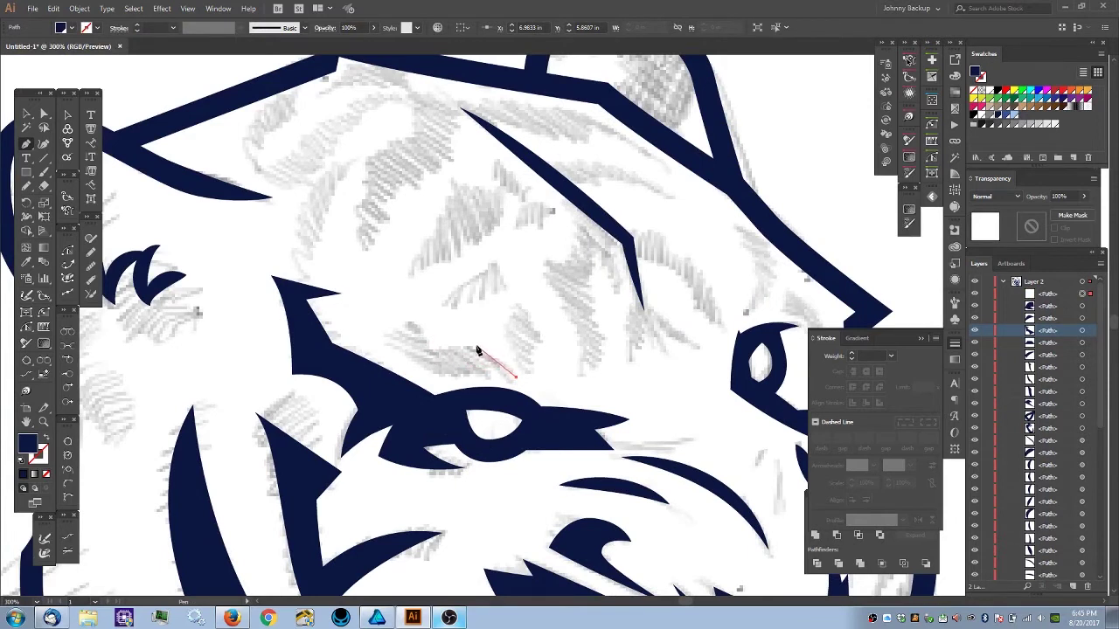
{"action": "left_click_drag", "start_coordinate": [474, 345], "coordinate": [394, 282]}
{"action": "left_click", "coordinate": [402, 324]}
{"action": "left_click_drag", "start_coordinate": [439, 375], "coordinate": [483, 387]}
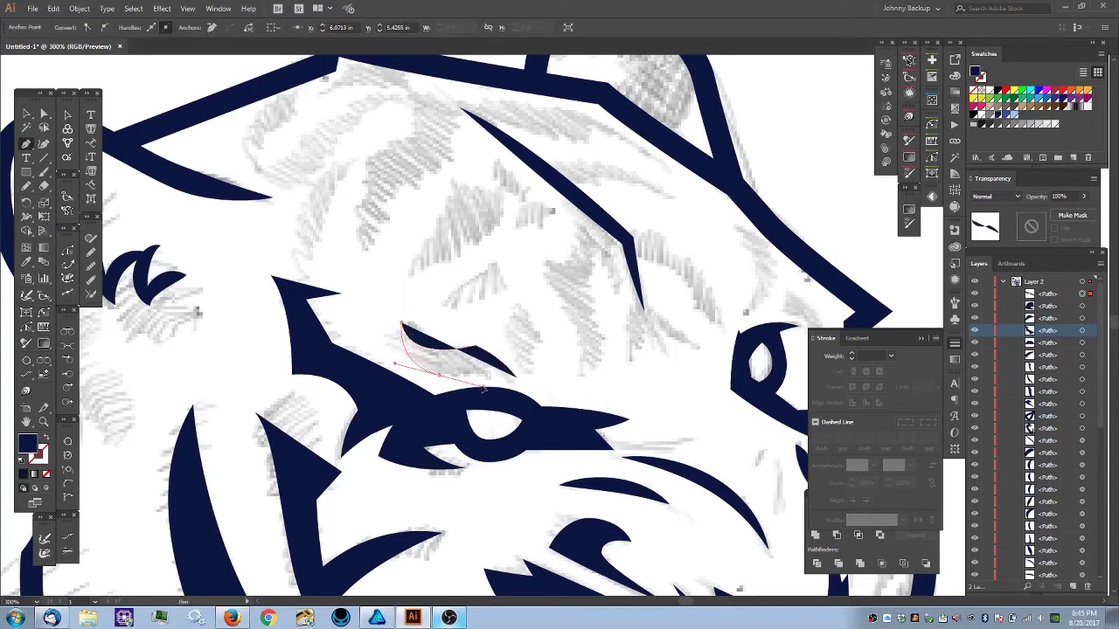
{"action": "left_click", "coordinate": [514, 376]}
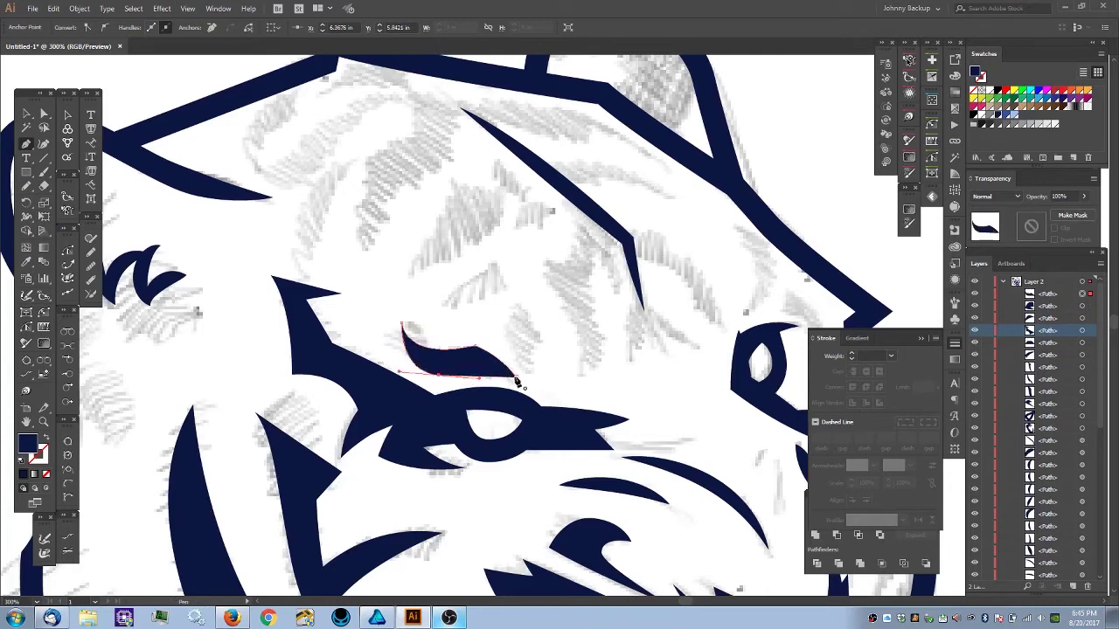
{"action": "left_click", "coordinate": [456, 285], "text": "ctrl"}
{"action": "key", "text": "ctrl+1"}
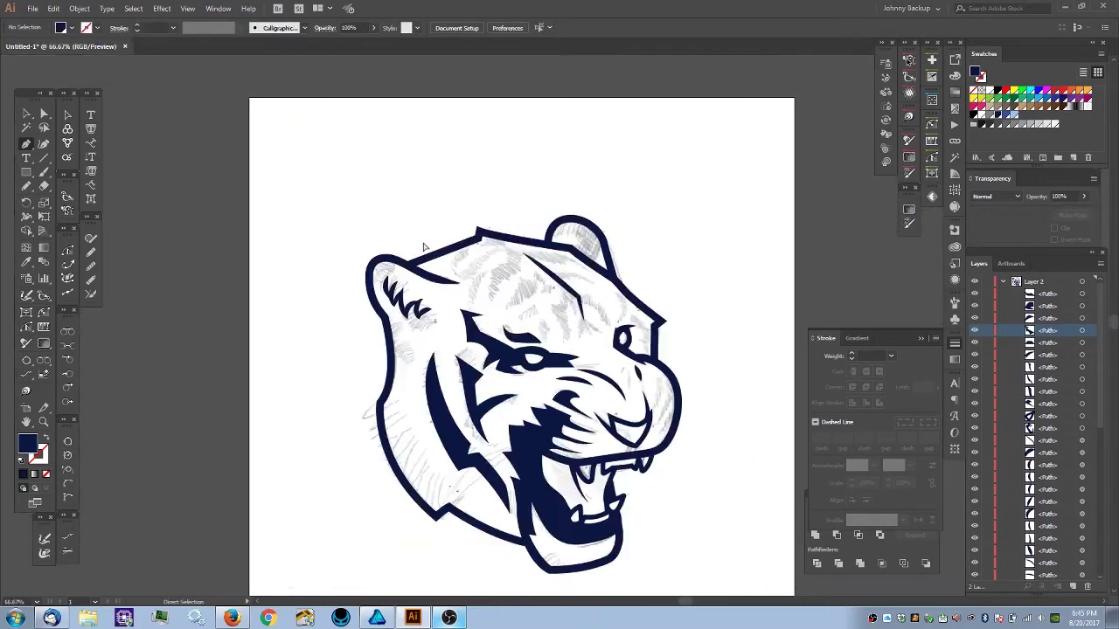
{"action": "key", "text": "ctrl+minus"}
- Draw a small navy three-pointed mark on the forehead above the near eye's brow mark, with a curved inner edge
{"action": "key", "text": "ctrl+plus"}
{"action": "key", "text": "ctrl+plus"}
{"action": "key", "text": "ctrl+plus"}
{"action": "key", "text": "ctrl+plus"}
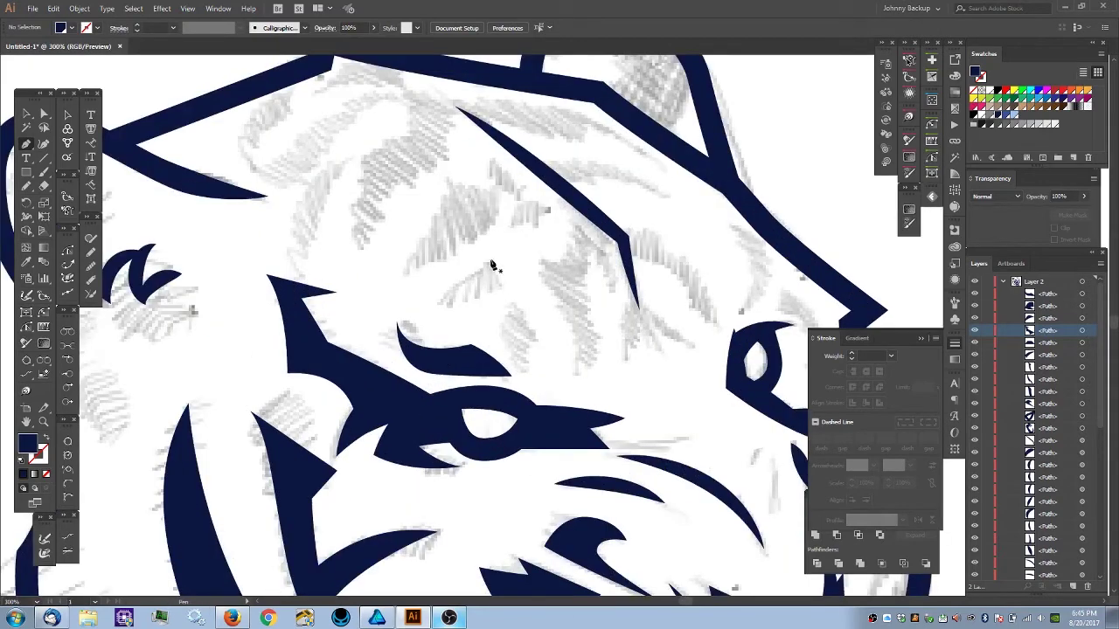
{"action": "left_click", "coordinate": [489, 260]}
{"action": "left_click", "coordinate": [440, 308]}
{"action": "left_click", "coordinate": [504, 290]}
{"action": "left_click_drag", "start_coordinate": [490, 259], "coordinate": [501, 238]}
{"action": "left_click", "coordinate": [541, 337], "text": "ctrl"}
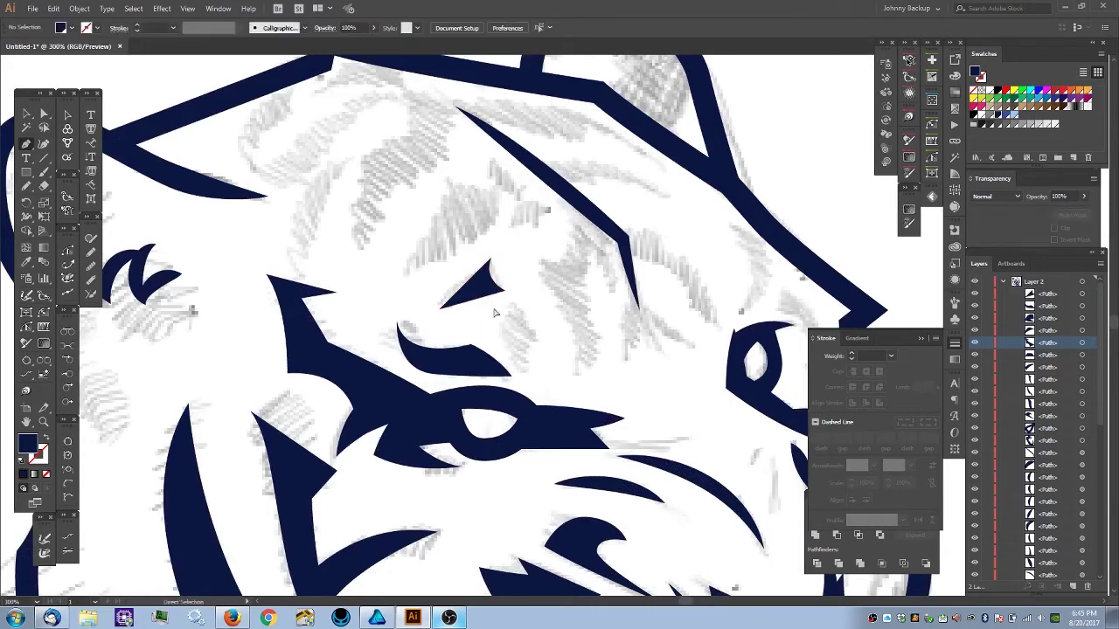
{"action": "key", "text": "ctrl+minus"}
{"action": "key", "text": "ctrl+minus"}
{"action": "key", "text": "ctrl+minus"}
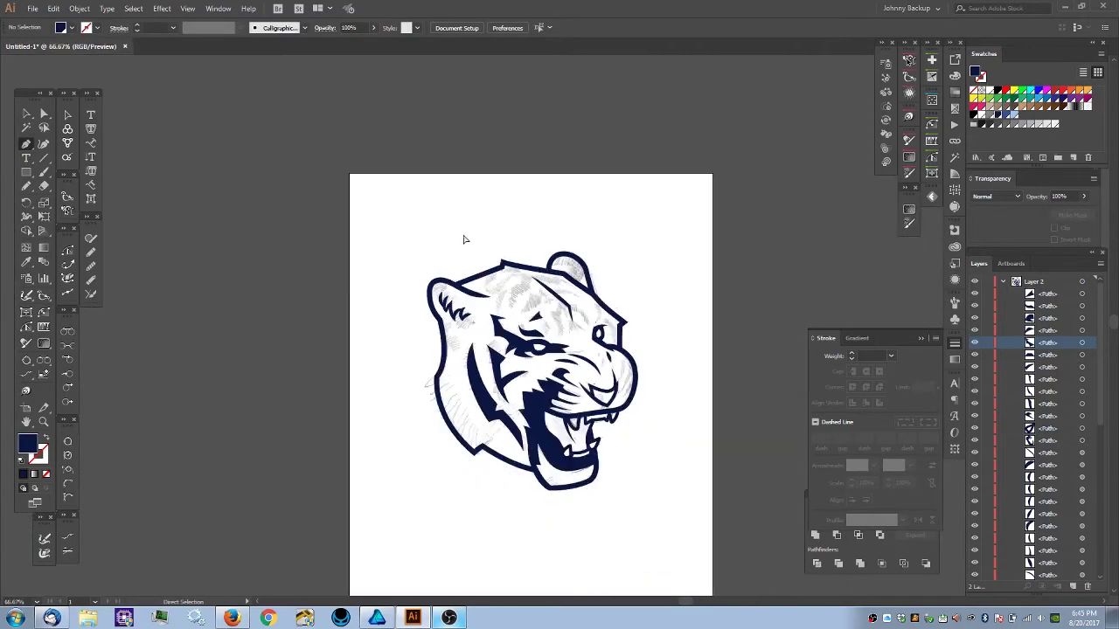
- Trace the upper edge of a new forehead stripe above the three-pointed mark, with a curved outer side, two peaks and an inner corner near the centre line
{"action": "key", "text": "ctrl+plus"}
{"action": "key", "text": "ctrl+plus"}
{"action": "key", "text": "ctrl+plus"}
{"action": "key", "text": "ctrl+plus"}
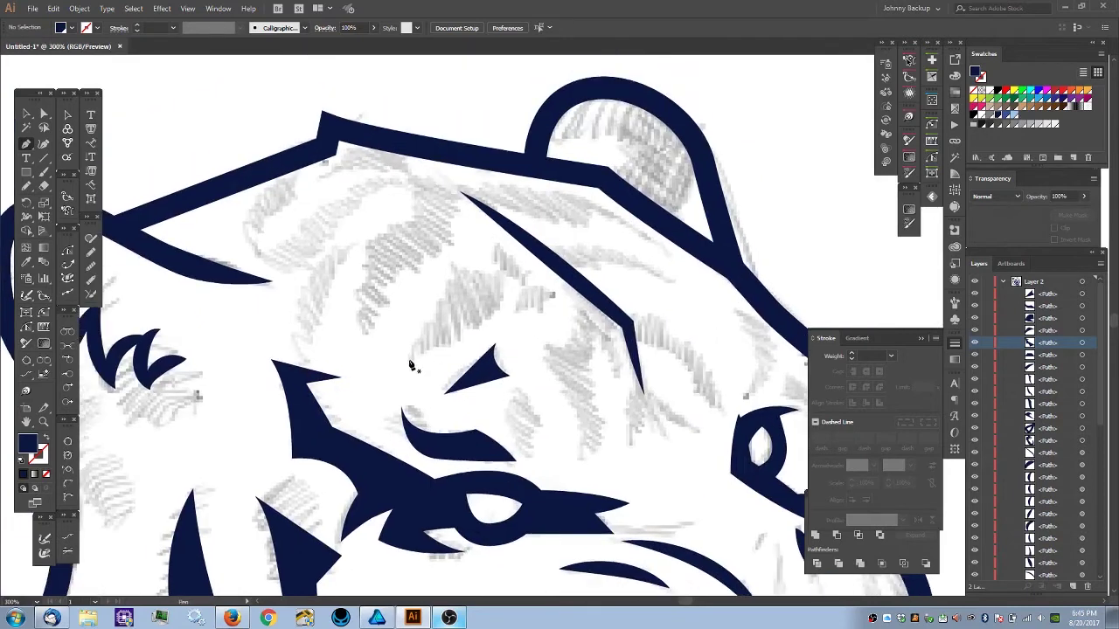
{"action": "left_click", "coordinate": [409, 360]}
{"action": "left_click_drag", "start_coordinate": [448, 303], "coordinate": [458, 224]}
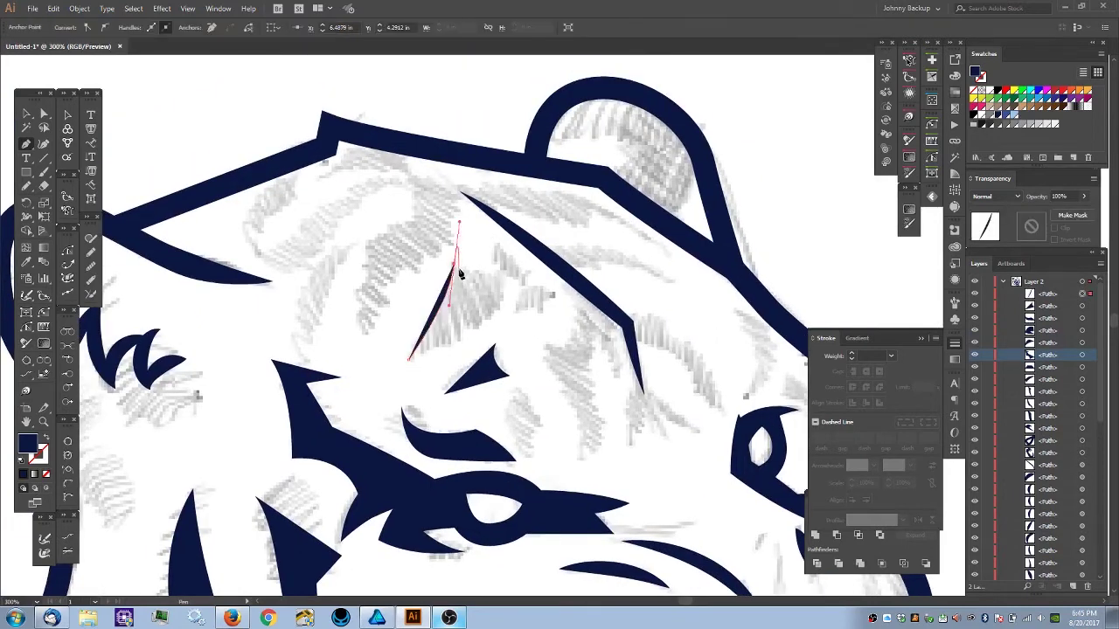
{"action": "left_click", "coordinate": [454, 266]}
{"action": "left_click", "coordinate": [499, 245]}
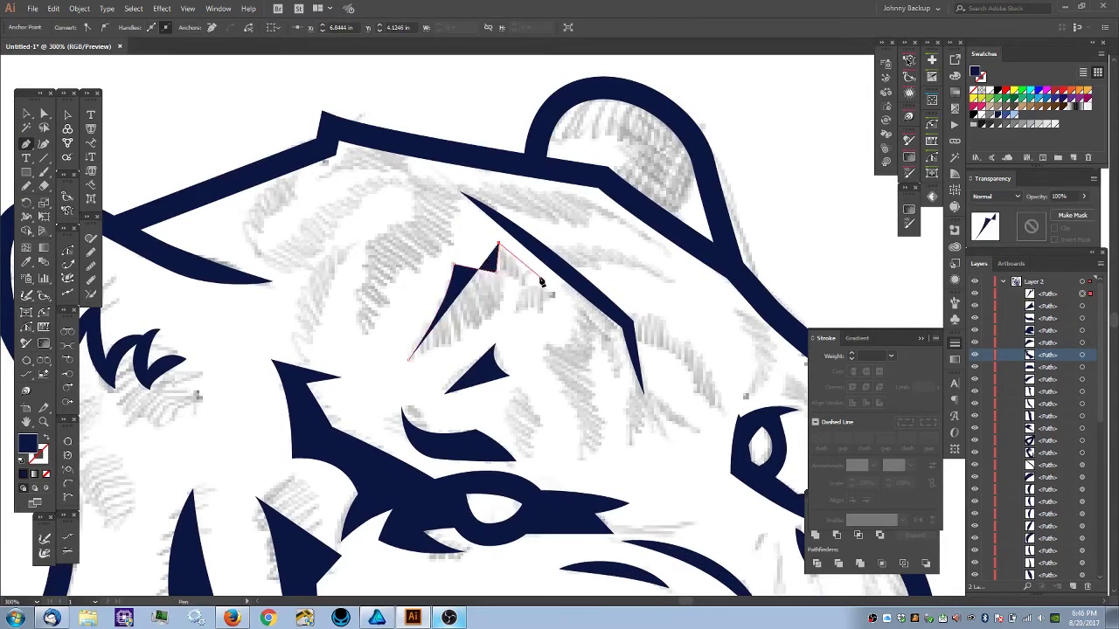
{"action": "left_click_drag", "start_coordinate": [542, 285], "coordinate": [555, 292]}
{"action": "left_click", "coordinate": [555, 295]}
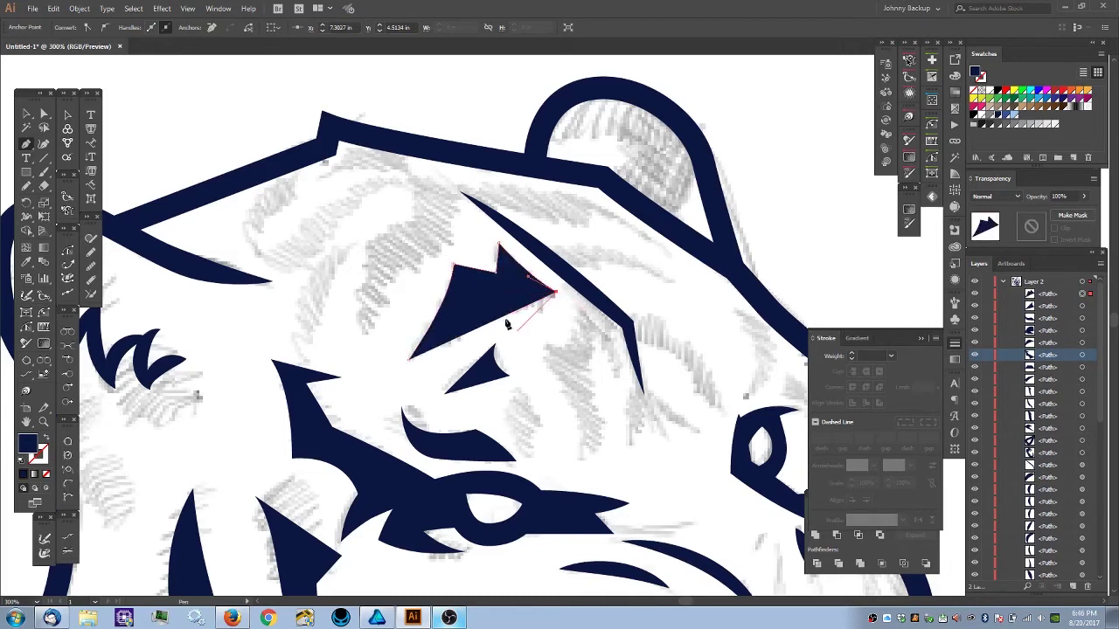
- Close the forehead stripe with a hooked inner end, a notch and a curved lower edge back to its pointed tip, and fill it navy
{"action": "key", "text": "shift+x"}
{"action": "left_click", "coordinate": [537, 312]}
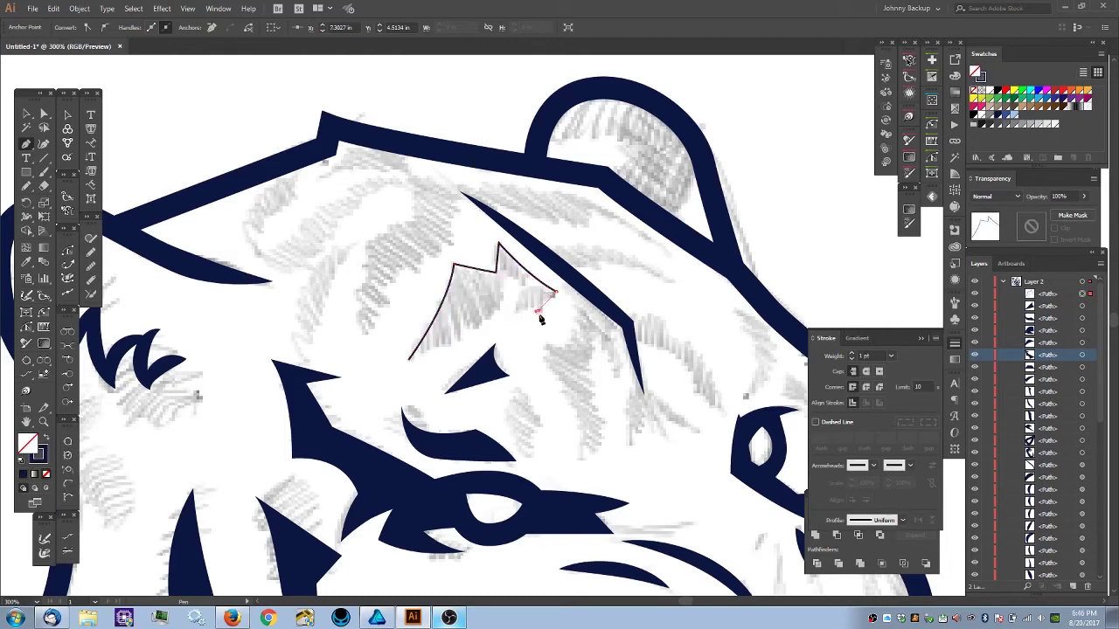
{"action": "key", "text": "ctrl+z"}
{"action": "left_click", "coordinate": [543, 325]}
{"action": "left_click", "coordinate": [514, 315]}
{"action": "left_click", "coordinate": [533, 296]}
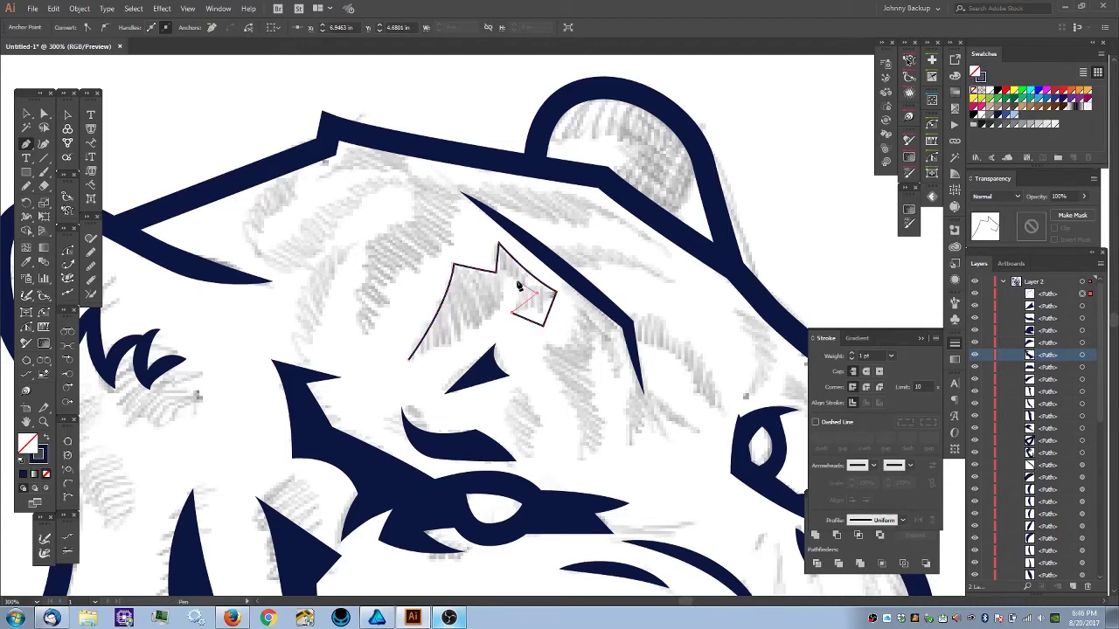
{"action": "left_click", "coordinate": [511, 277]}
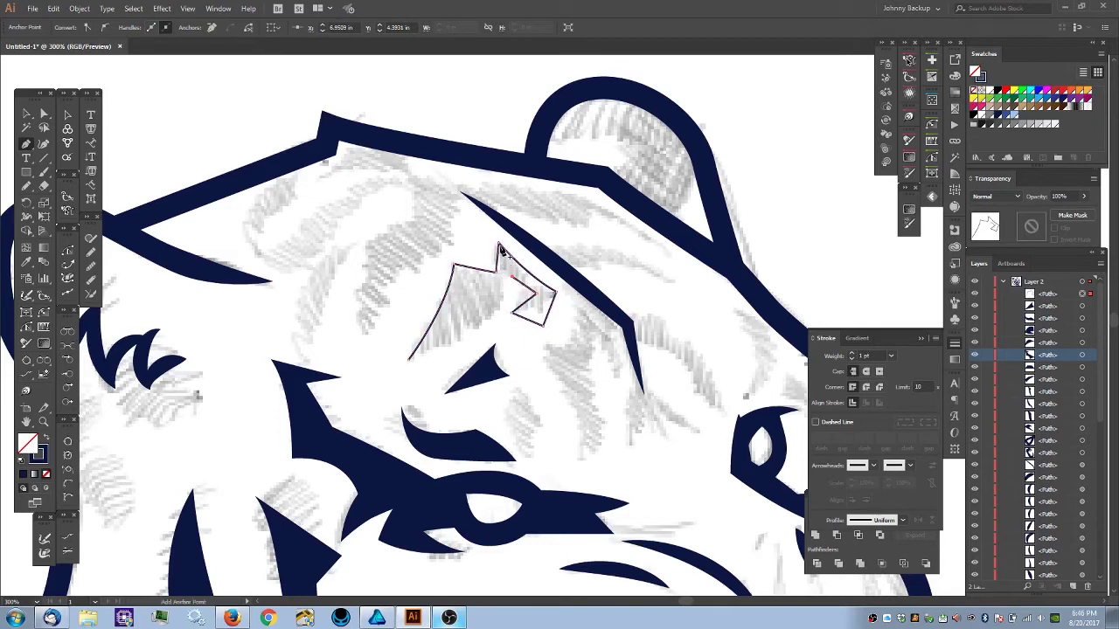
{"action": "left_click", "coordinate": [513, 298]}
{"action": "left_click_drag", "start_coordinate": [480, 327], "coordinate": [471, 354]}
{"action": "left_click", "coordinate": [480, 327]}
{"action": "left_click", "coordinate": [411, 360]}
{"action": "left_click_drag", "start_coordinate": [409, 360], "coordinate": [396, 364]}
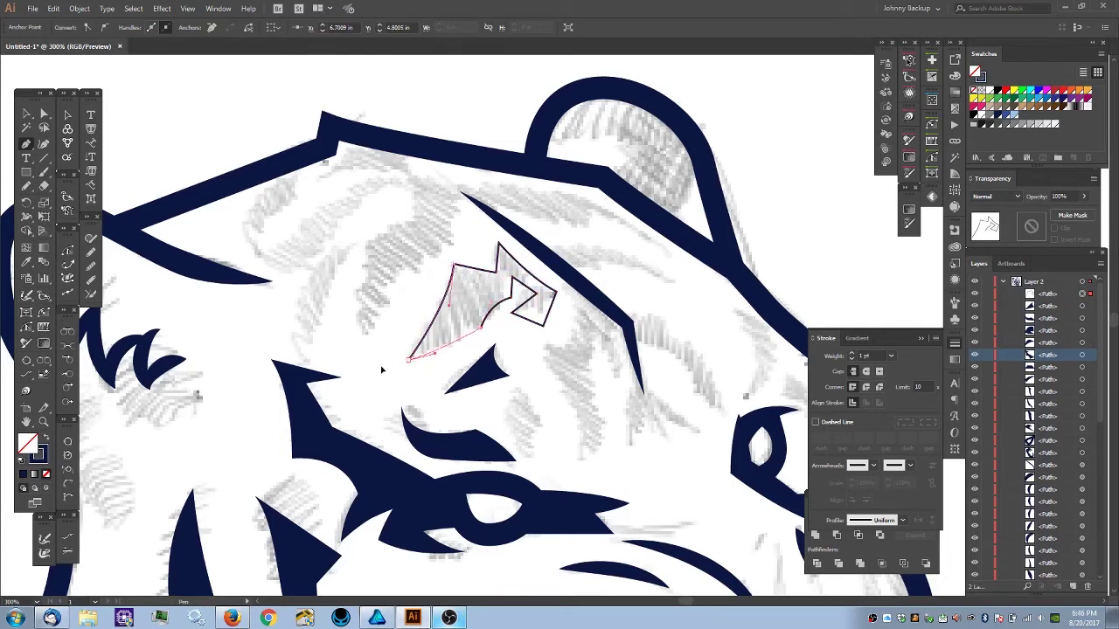
{"action": "key", "text": "shift+x"}
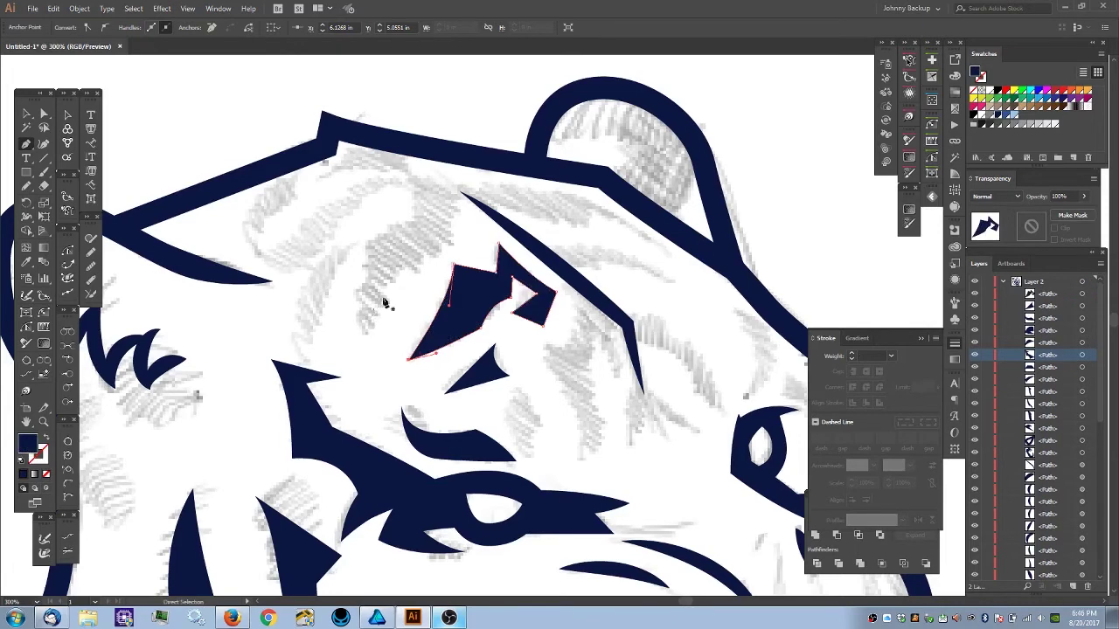
{"action": "left_click", "coordinate": [384, 302], "text": "ctrl"}
- Shift the corners of the forehead stripe's hooked inner end slightly outward and down, away from the stripe's main body
{"action": "key", "text": "ctrl+minus"}
{"action": "key", "text": "ctrl+minus"}
{"action": "key", "text": "ctrl+minus"}
{"action": "key", "text": "ctrl+minus"}
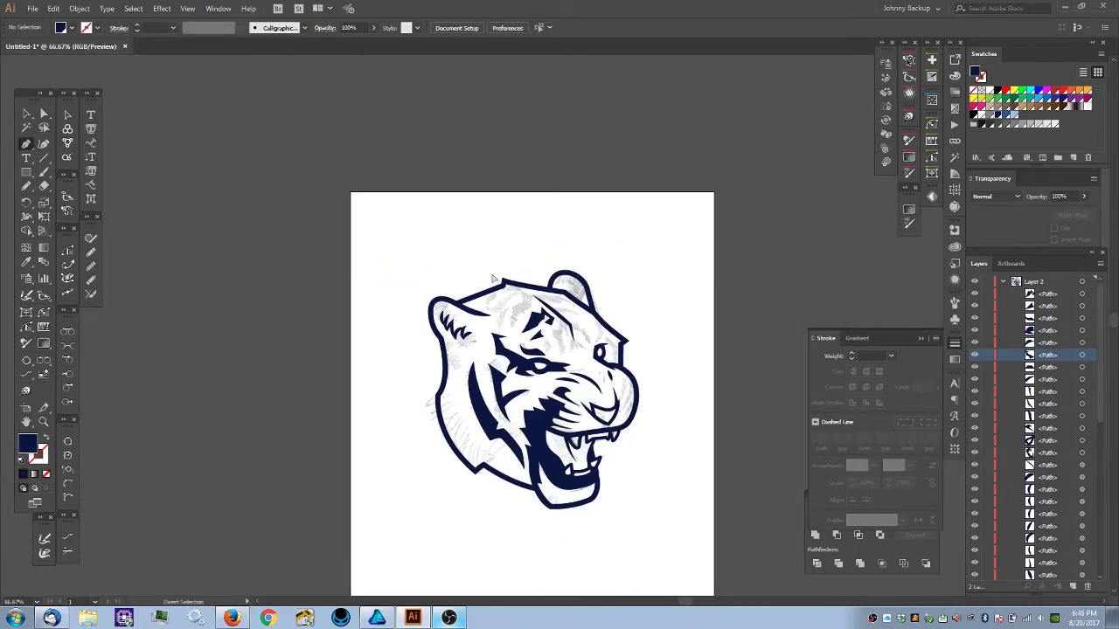
{"action": "key", "text": "ctrl+plus"}
{"action": "key", "text": "ctrl+plus"}
{"action": "key", "text": "ctrl+plus"}
{"action": "key", "text": "ctrl+plus"}
{"action": "key", "text": "ctrl+plus"}
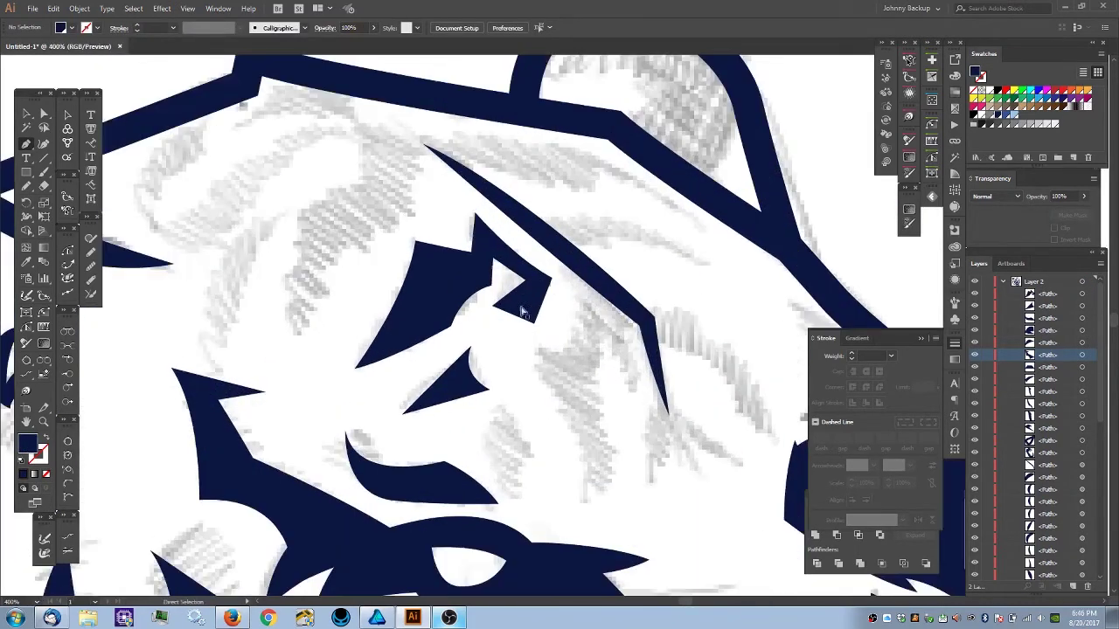
{"action": "left_click", "coordinate": [564, 288]}
{"action": "left_click_drag", "start_coordinate": [564, 288], "coordinate": [563, 285]}
{"action": "key", "text": "ctrl+z"}
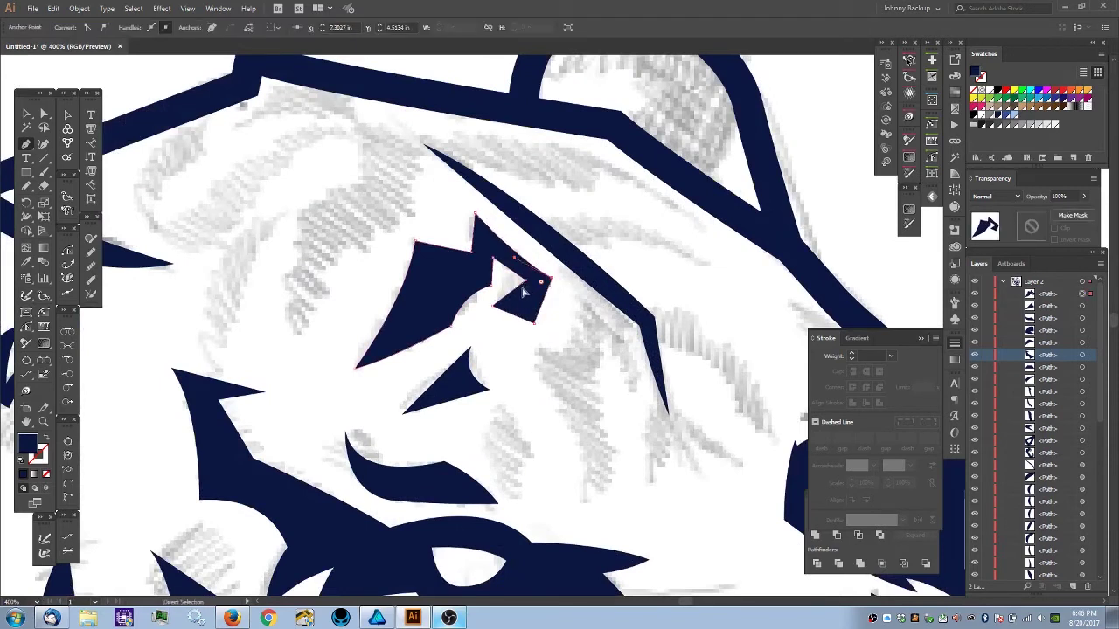
{"action": "left_click", "coordinate": [526, 280], "text": "ctrl+shift"}
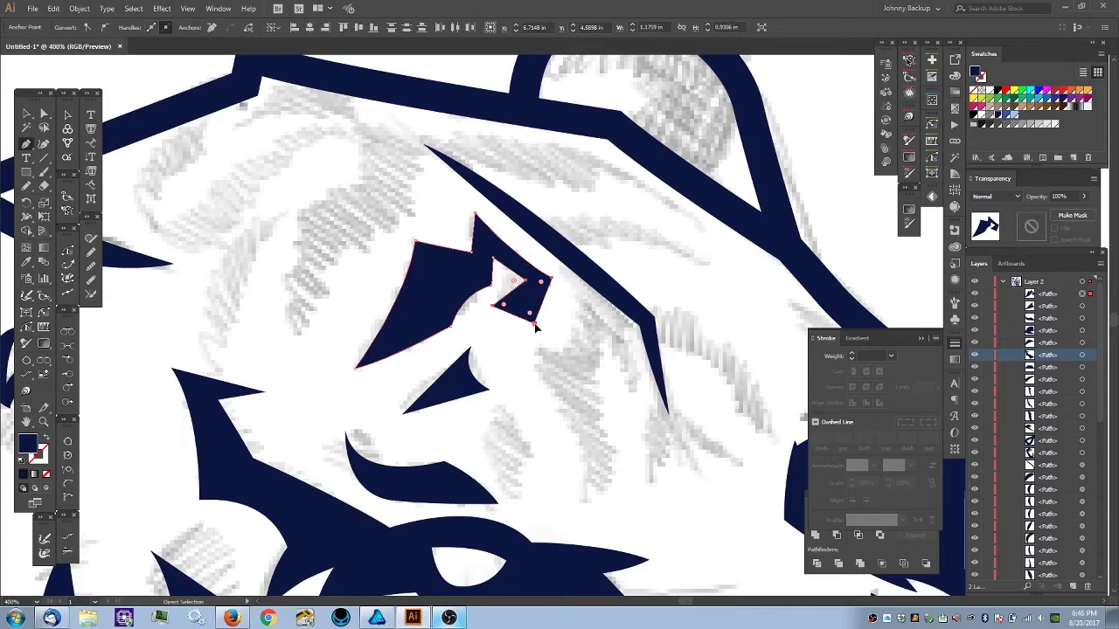
{"action": "left_click_drag", "start_coordinate": [537, 329], "coordinate": [545, 335]}
{"action": "left_click", "coordinate": [486, 353], "text": "ctrl"}
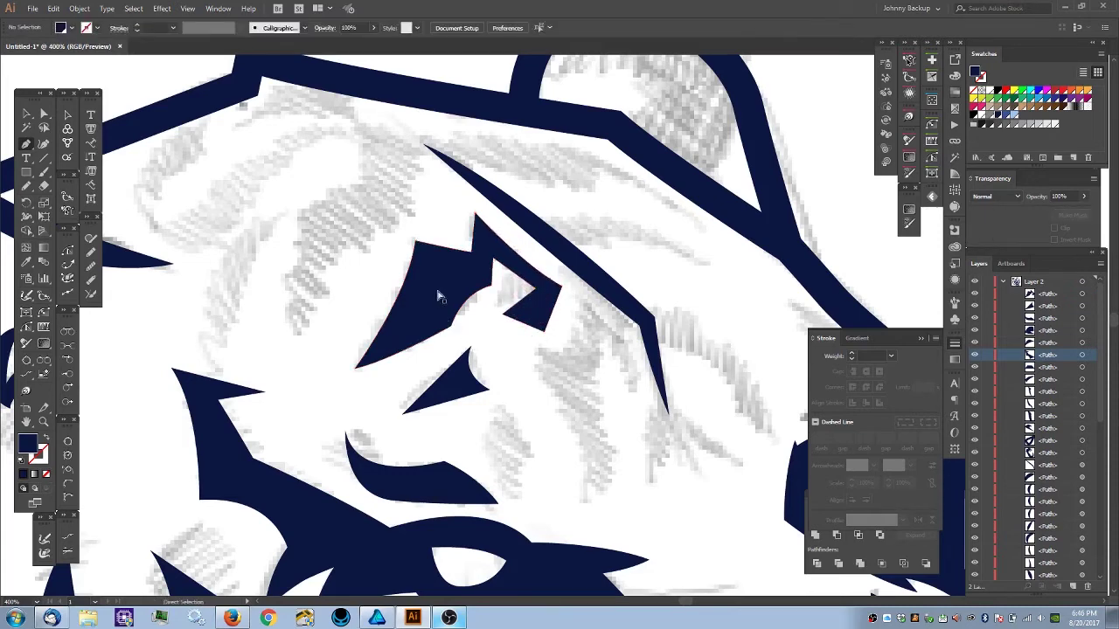
- Trace the top edge of a crown stripe from the centre line's upper tip, curving up to the head outline and along it to the crown corner
{"action": "key", "text": "ctrl+minus"}
{"action": "key", "text": "ctrl+minus"}
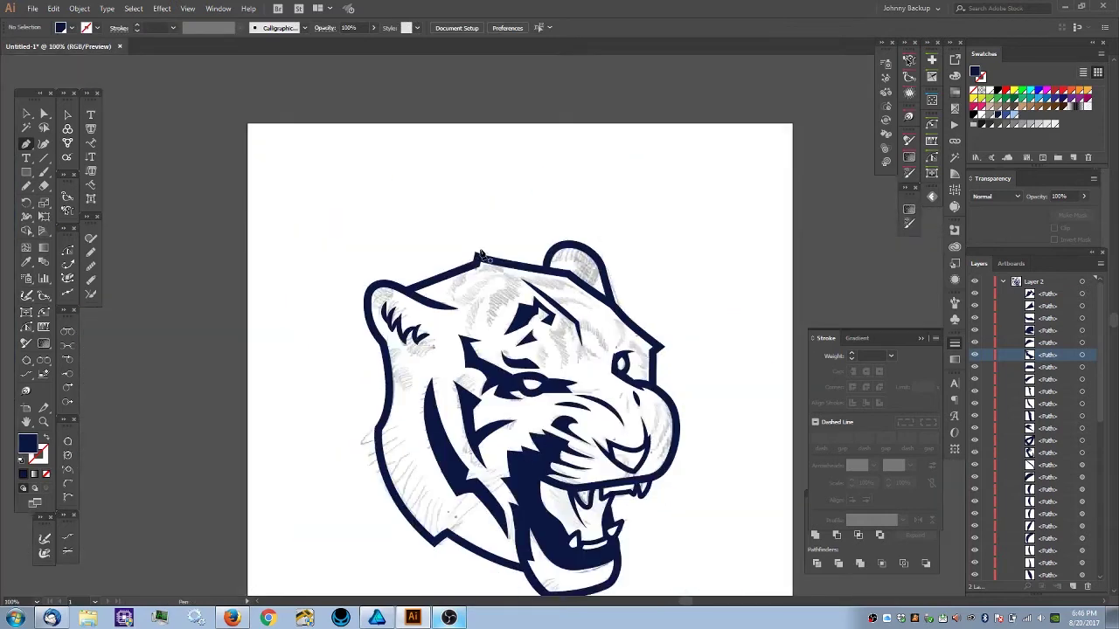
{"action": "key", "text": "ctrl+plus"}
{"action": "key", "text": "ctrl+plus"}
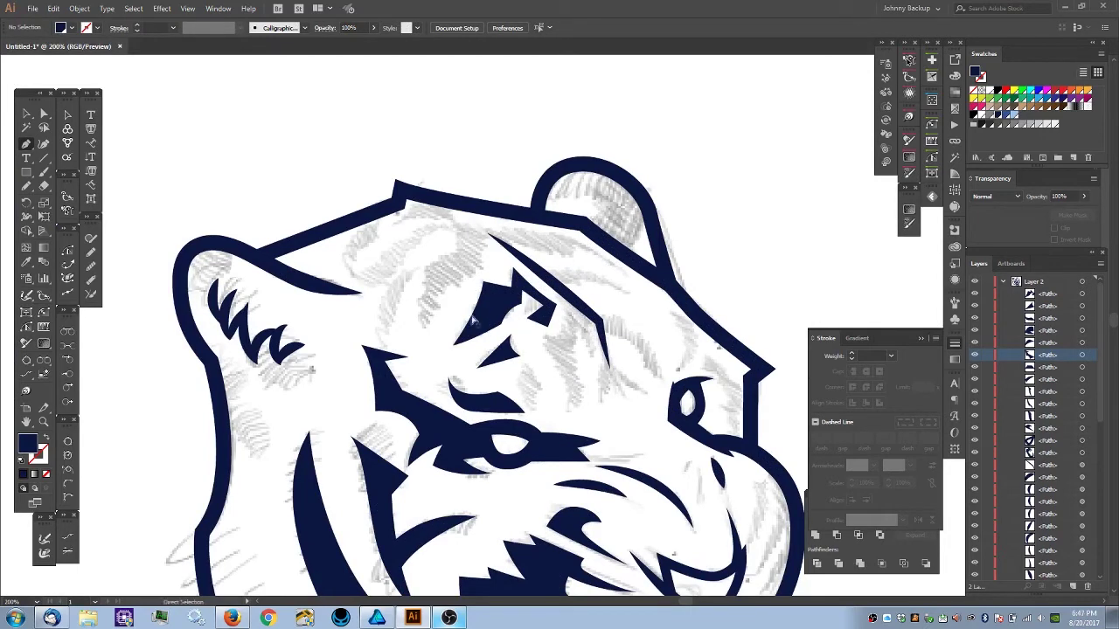
{"action": "key", "text": "ctrl+plus"}
{"action": "left_click_drag", "start_coordinate": [463, 204], "coordinate": [530, 270]}
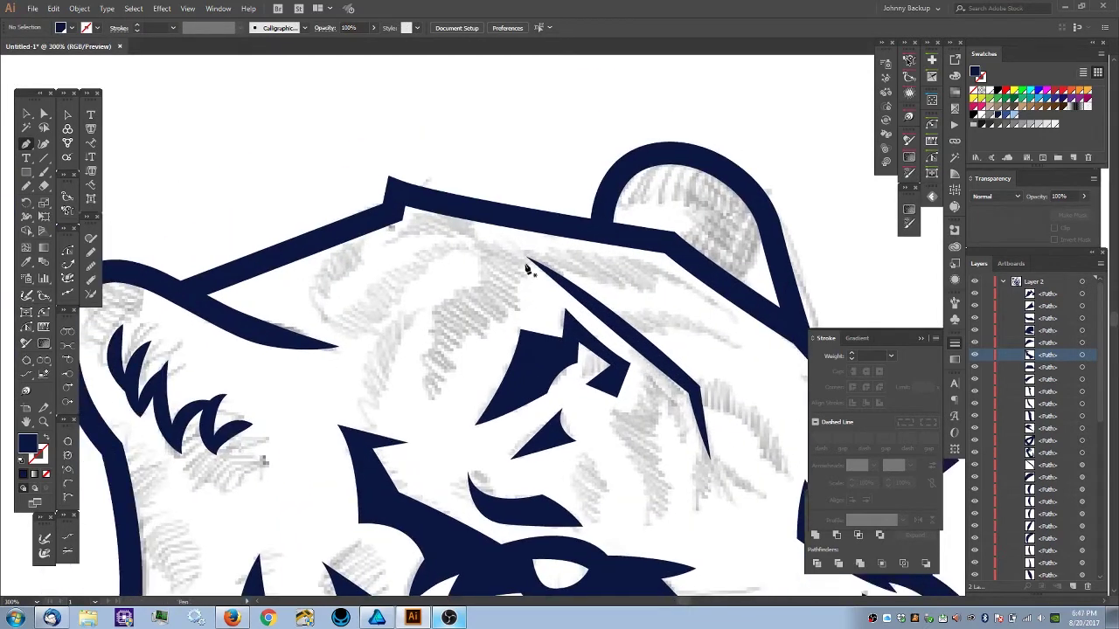
{"action": "left_click", "coordinate": [530, 267]}
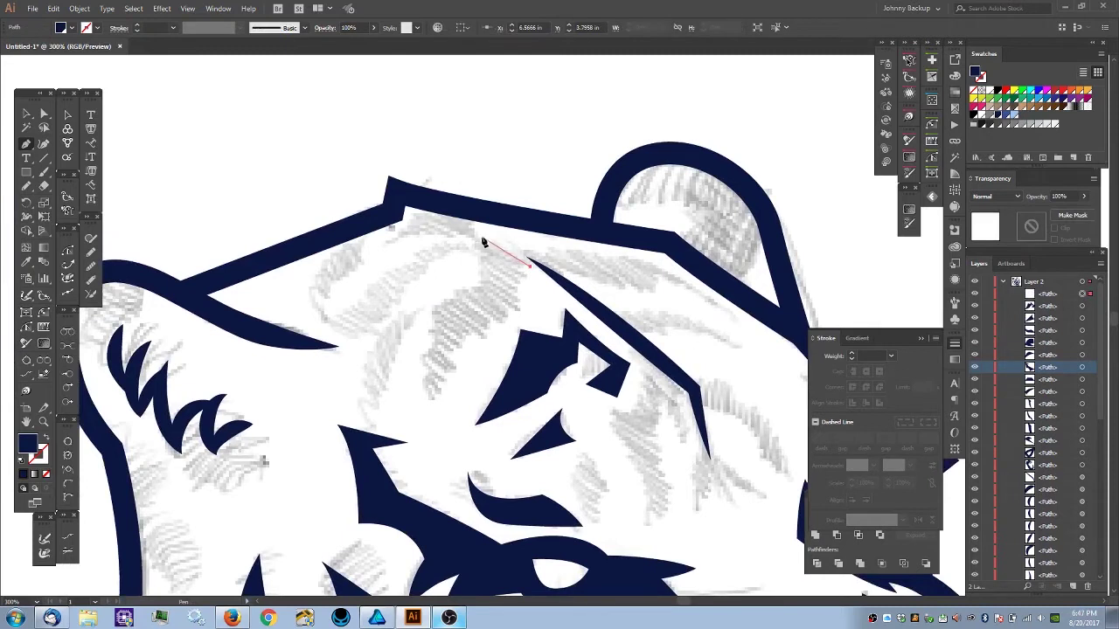
{"action": "left_click_drag", "start_coordinate": [469, 215], "coordinate": [464, 197]}
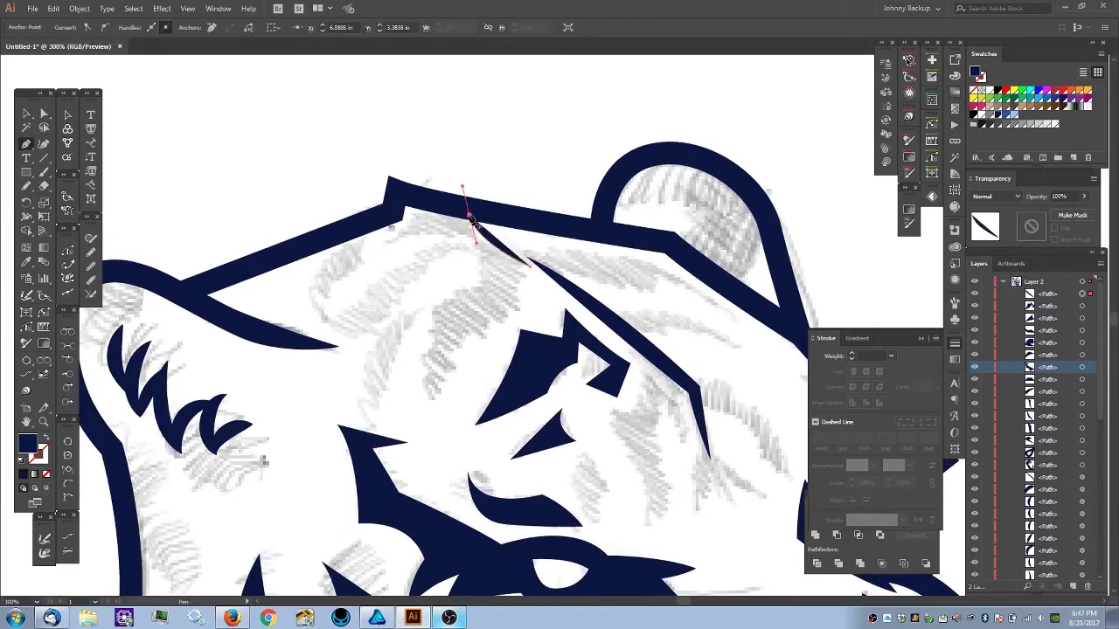
{"action": "left_click", "coordinate": [397, 197]}
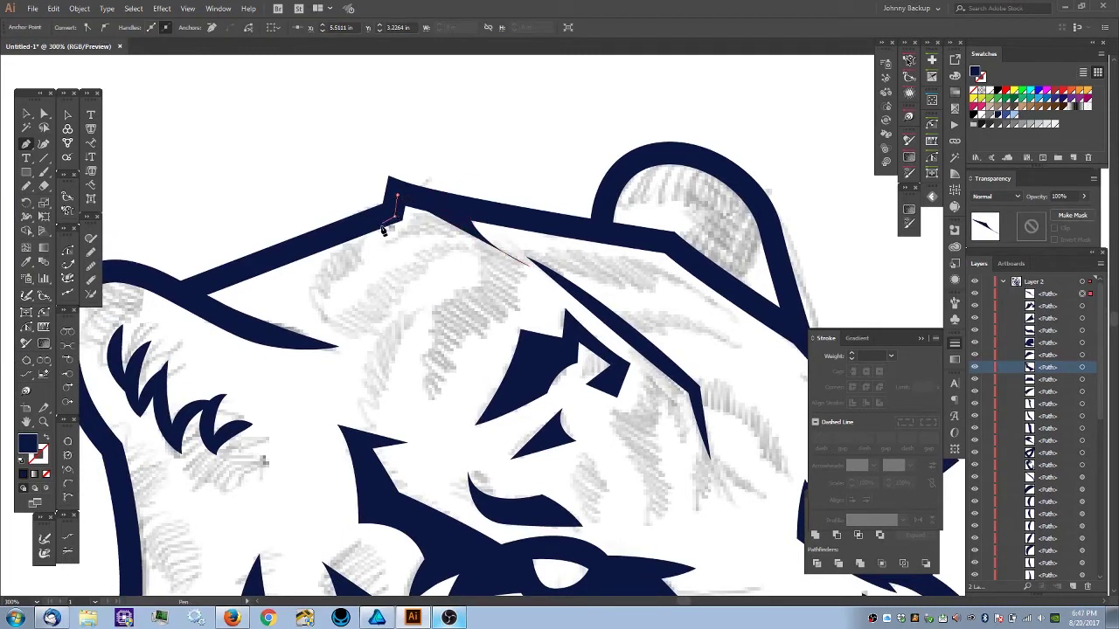
{"action": "left_click", "coordinate": [393, 218]}
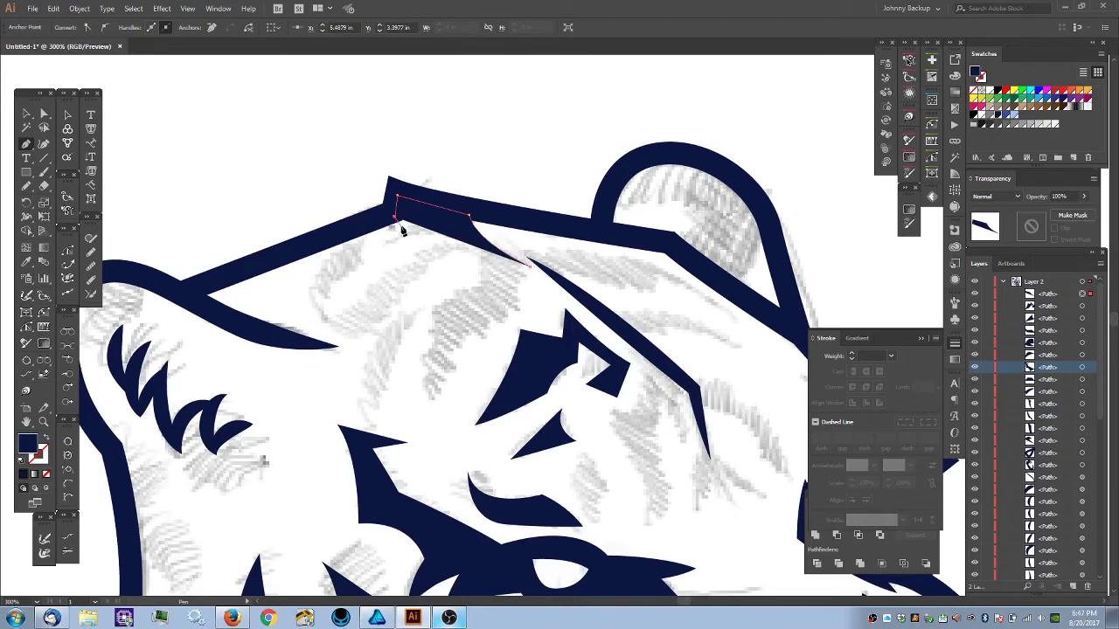
- Complete the crown stripe with a short point at the crown and a stepped branch down to a long pointed tip, and fill it navy
{"action": "key", "text": "shift+x"}
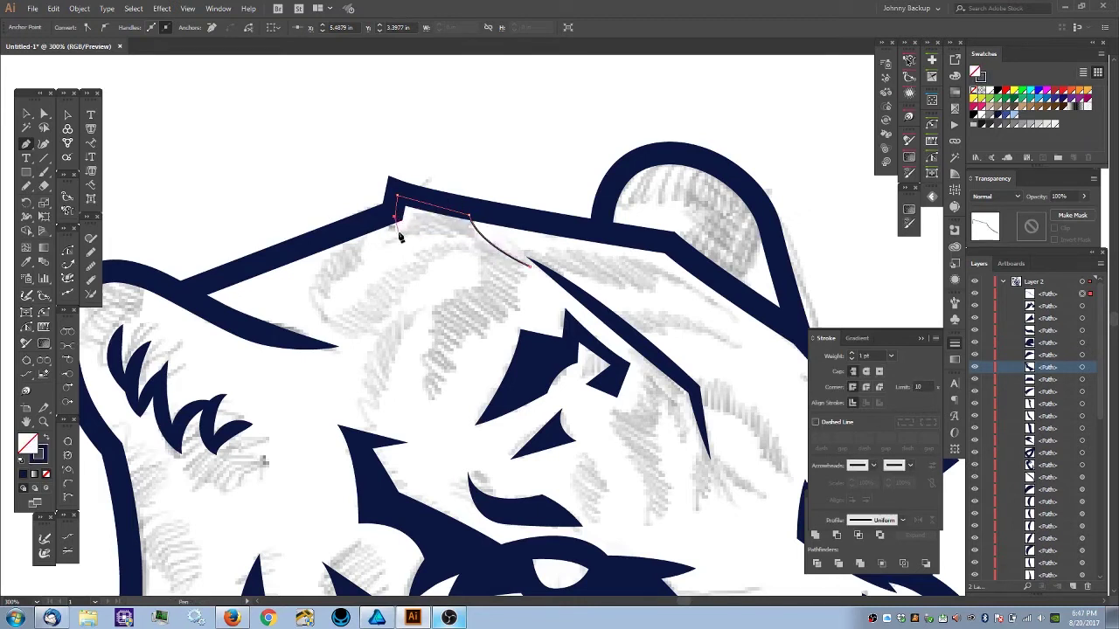
{"action": "left_click", "coordinate": [383, 249]}
{"action": "left_click", "coordinate": [412, 234]}
{"action": "left_click", "coordinate": [478, 247]}
{"action": "left_click", "coordinate": [482, 286]}
{"action": "left_click", "coordinate": [430, 289]}
{"action": "left_click", "coordinate": [429, 403]}
{"action": "left_click", "coordinate": [460, 332]}
{"action": "left_click", "coordinate": [519, 312]}
{"action": "left_click_drag", "start_coordinate": [529, 266], "coordinate": [546, 250]}
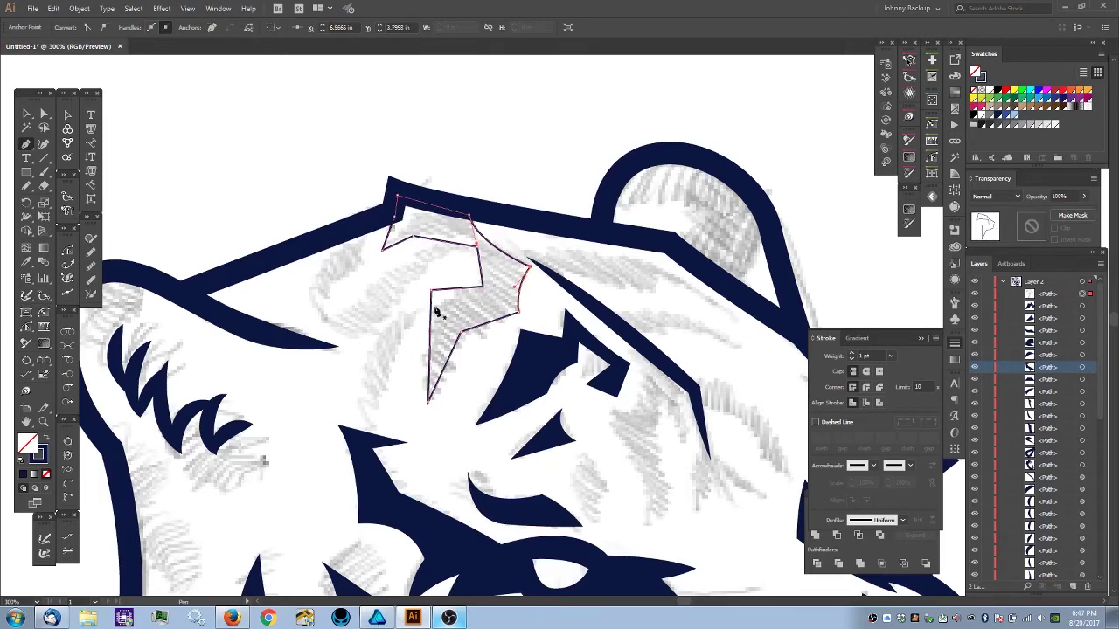
{"action": "key", "text": "shift+x"}
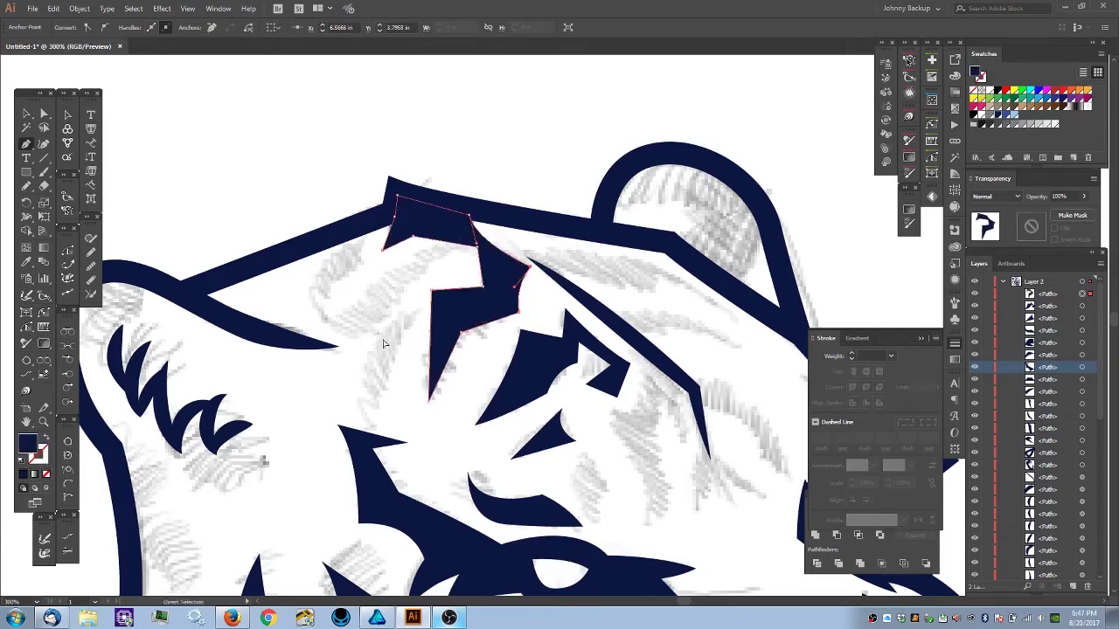
{"action": "left_click", "coordinate": [396, 319], "text": "ctrl"}
- Start a navy stripe at the centre line's lower bend, with a stepped inner edge running down to a pointed tip between the eyes
{"action": "key", "text": "ctrl+minus"}
{"action": "key", "text": "ctrl+minus"}
{"action": "key", "text": "ctrl+minus"}
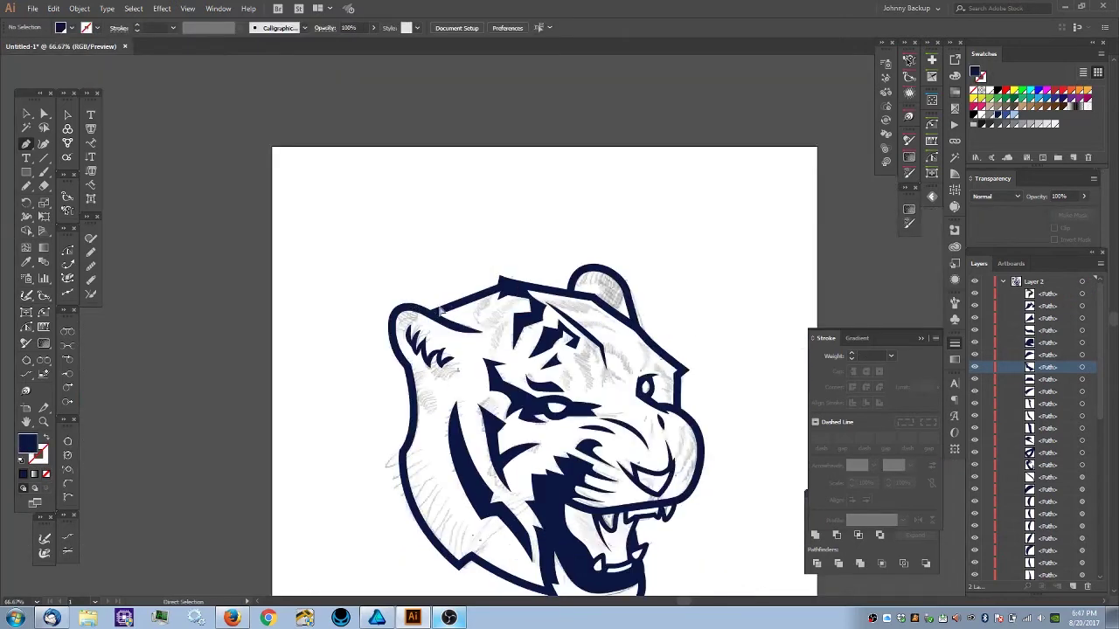
{"action": "key", "text": "ctrl+minus"}
{"action": "left_click_drag", "start_coordinate": [451, 351], "coordinate": [421, 307]}
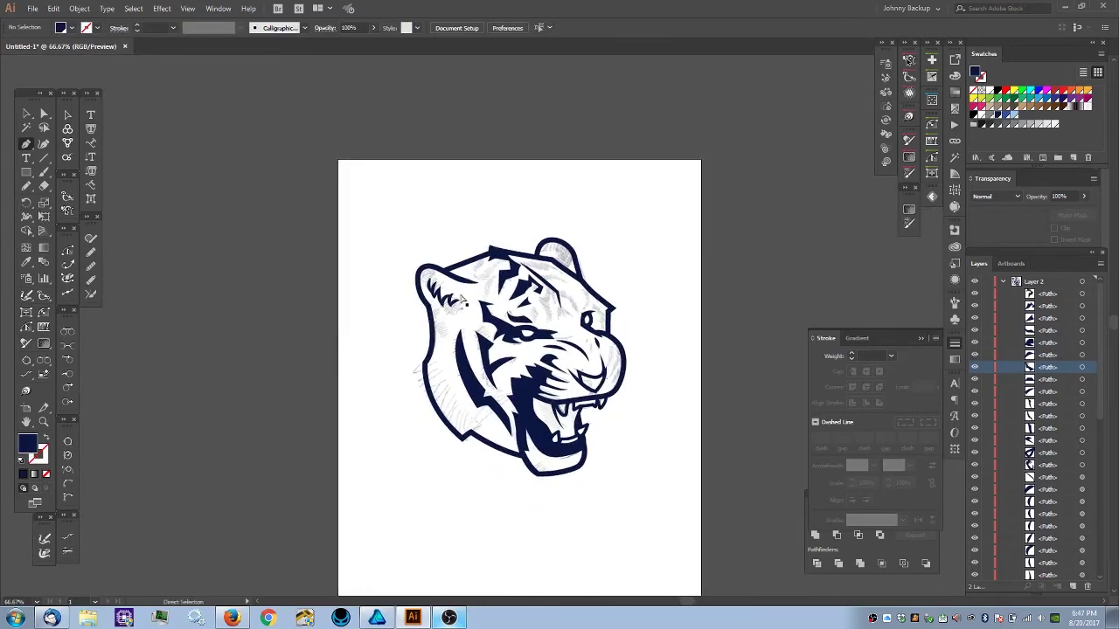
{"action": "key", "text": "ctrl+plus"}
{"action": "key", "text": "ctrl+plus"}
{"action": "key", "text": "ctrl+plus"}
{"action": "key", "text": "ctrl+plus"}
{"action": "left_click_drag", "start_coordinate": [535, 197], "coordinate": [566, 271]}
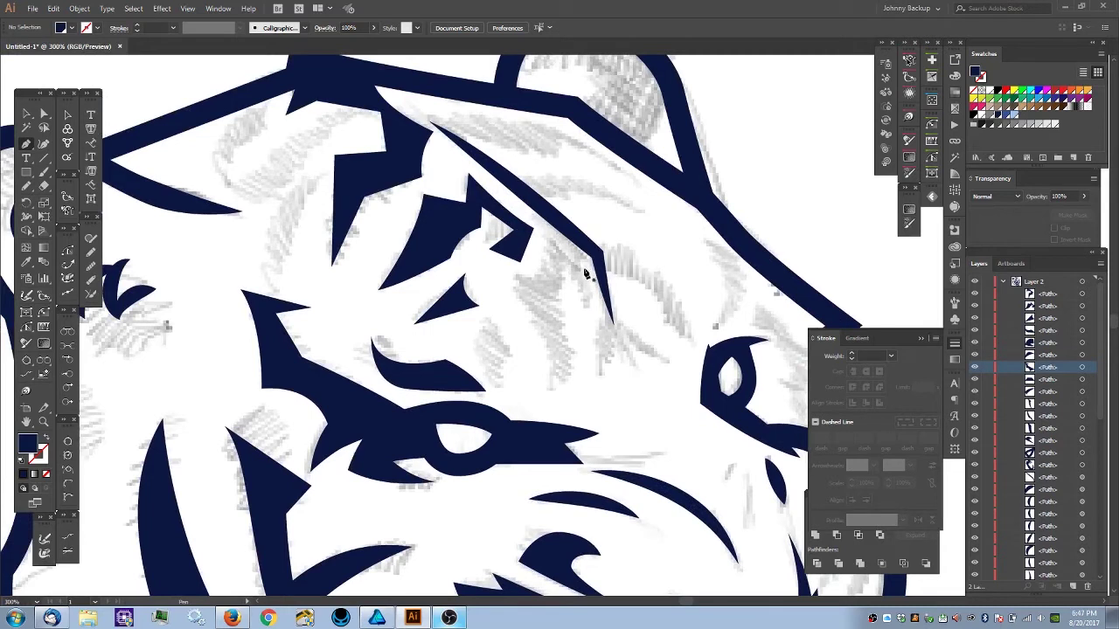
{"action": "left_click", "coordinate": [593, 254]}
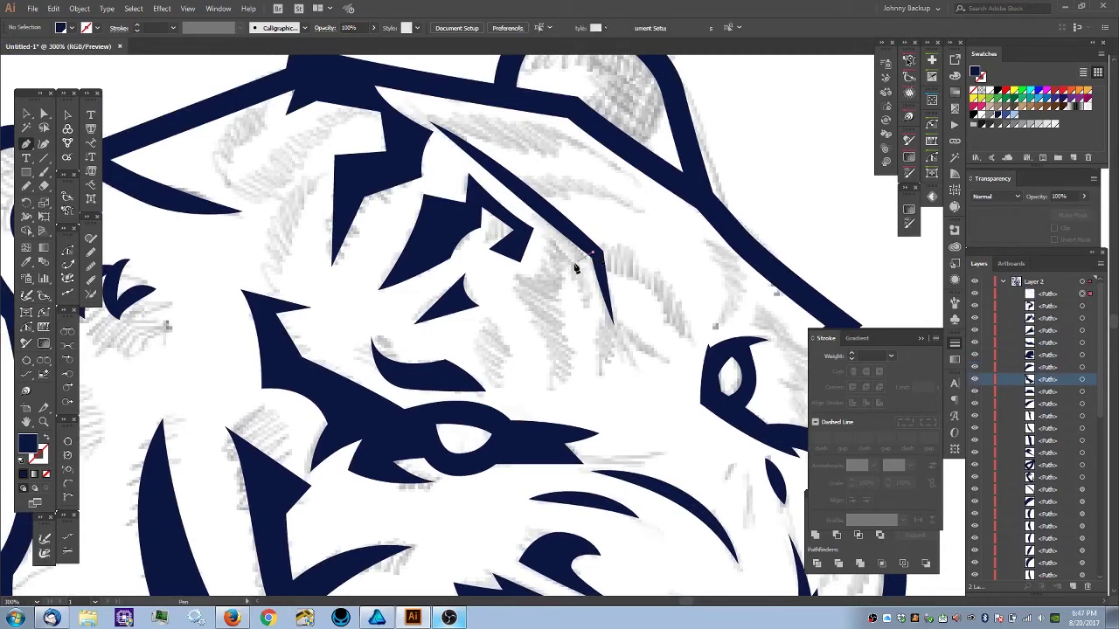
{"action": "left_click", "coordinate": [565, 261]}
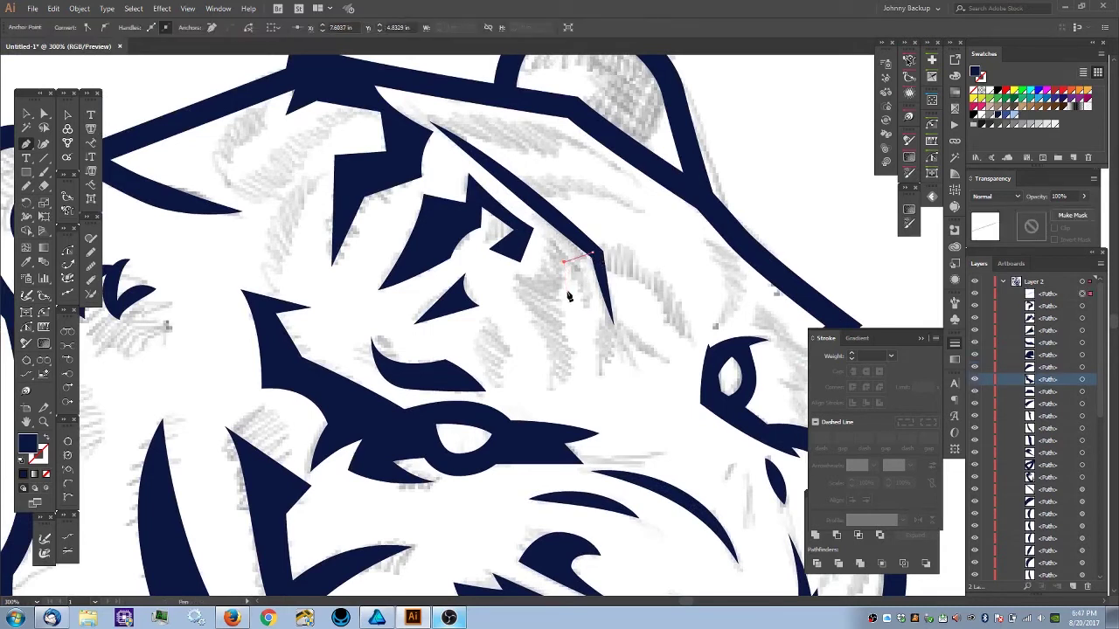
{"action": "left_click", "coordinate": [569, 293]}
{"action": "left_click", "coordinate": [549, 299]}
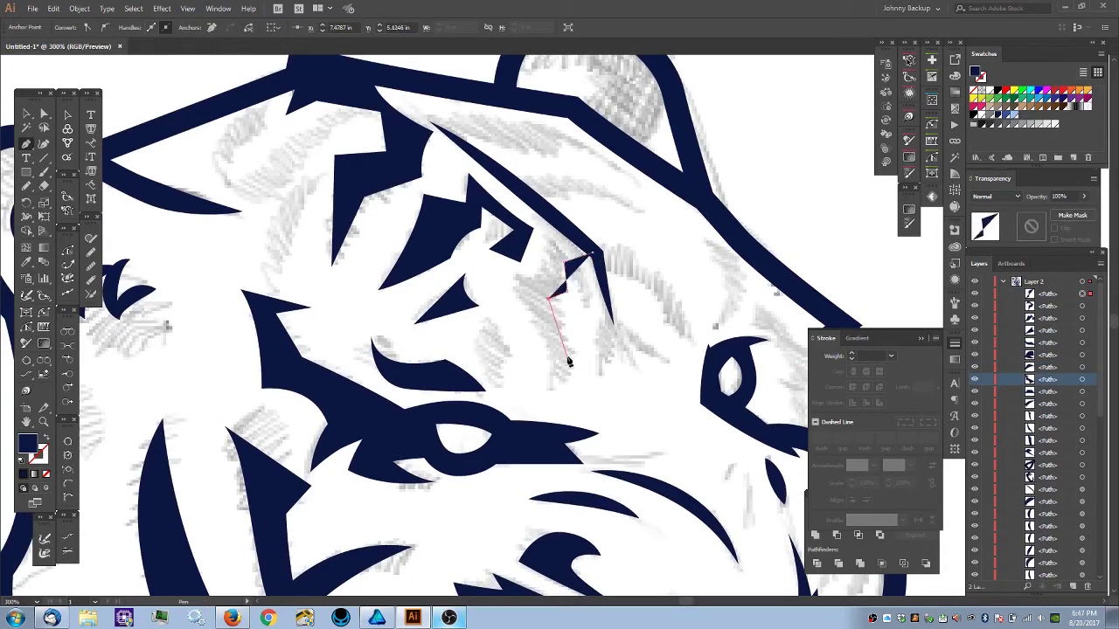
{"action": "left_click", "coordinate": [569, 377]}
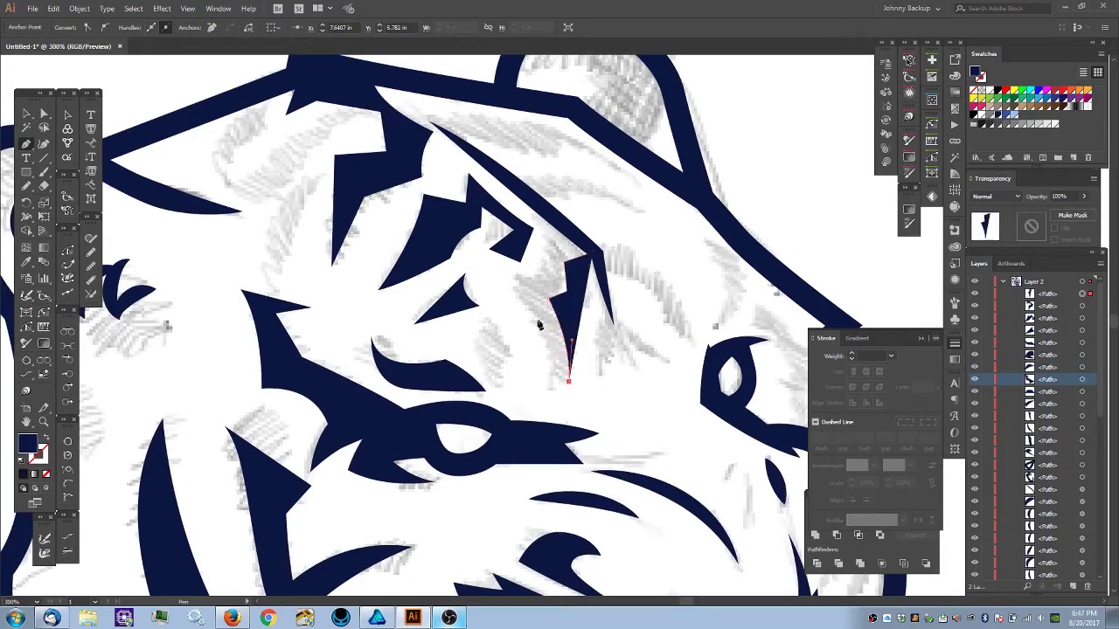
- Close the stripe between the eyes with a curved outer edge rising to a side point and back along the centre line to its bend
{"action": "left_click_drag", "start_coordinate": [506, 288], "coordinate": [477, 262]}
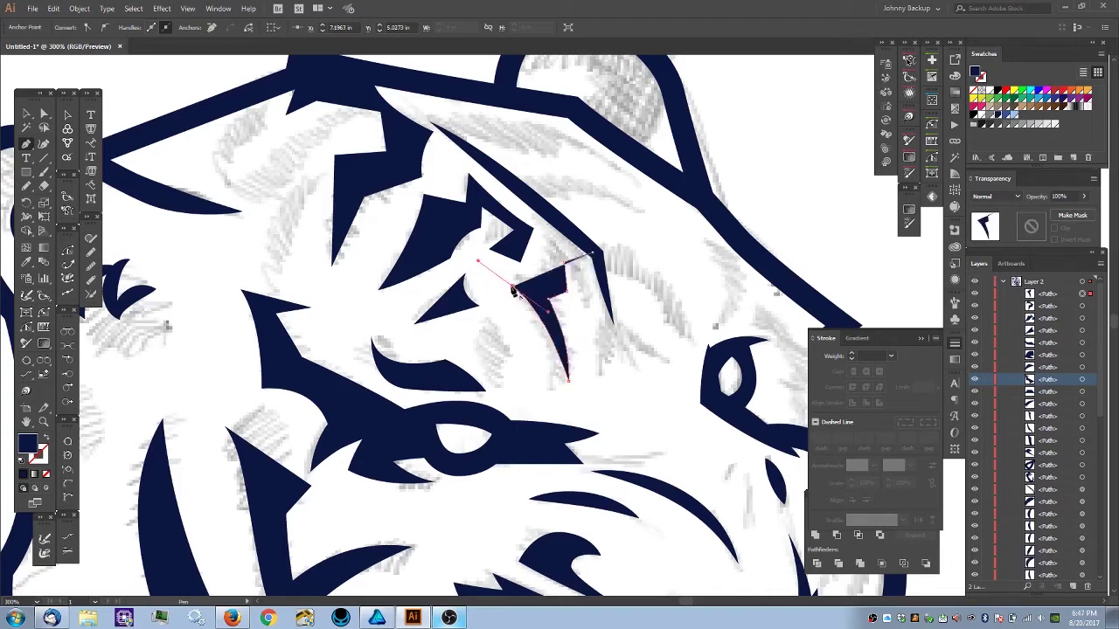
{"action": "left_click", "coordinate": [514, 287]}
{"action": "left_click", "coordinate": [551, 217]}
{"action": "left_click", "coordinate": [593, 252]}
{"action": "left_click", "coordinate": [574, 299], "text": "ctrl"}
{"action": "key", "text": "ctrl+minus"}
{"action": "key", "text": "ctrl+minus"}
{"action": "key", "text": "ctrl+minus"}
{"action": "key", "text": "ctrl+minus"}
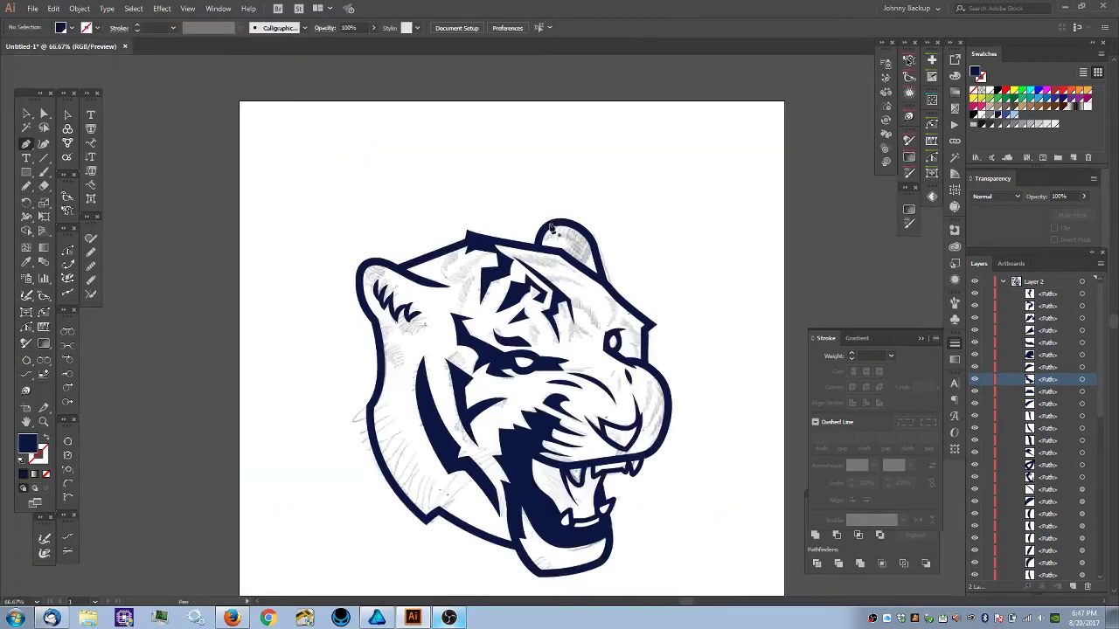
{"action": "key", "text": "ctrl+plus"}
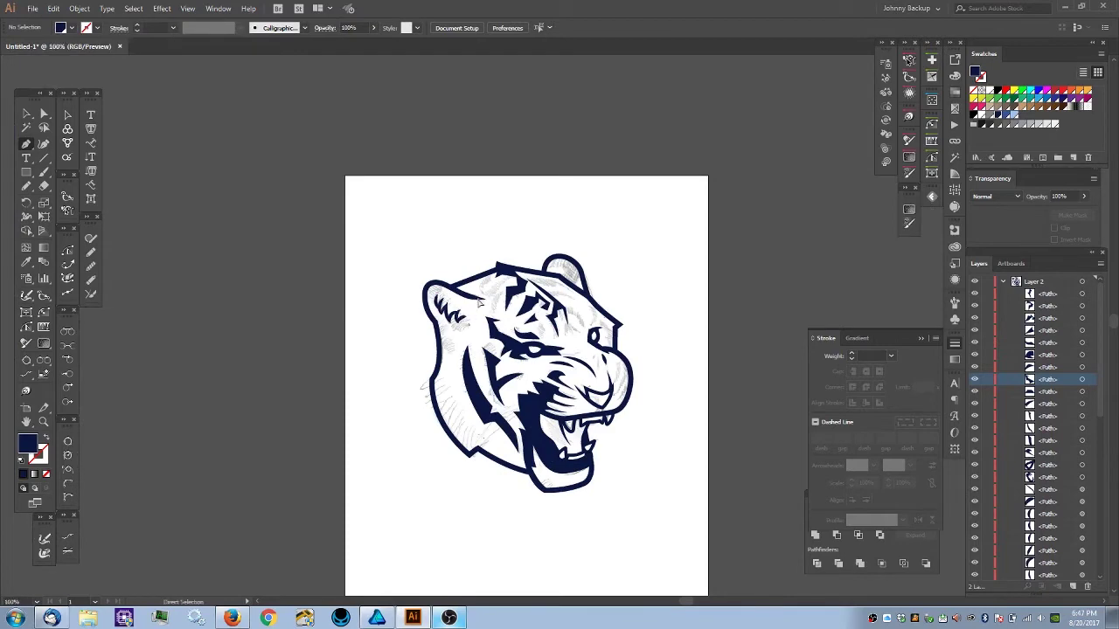
{"action": "scroll", "coordinate": [555, 327], "scroll_direction": "up", "scroll_amount": 1}
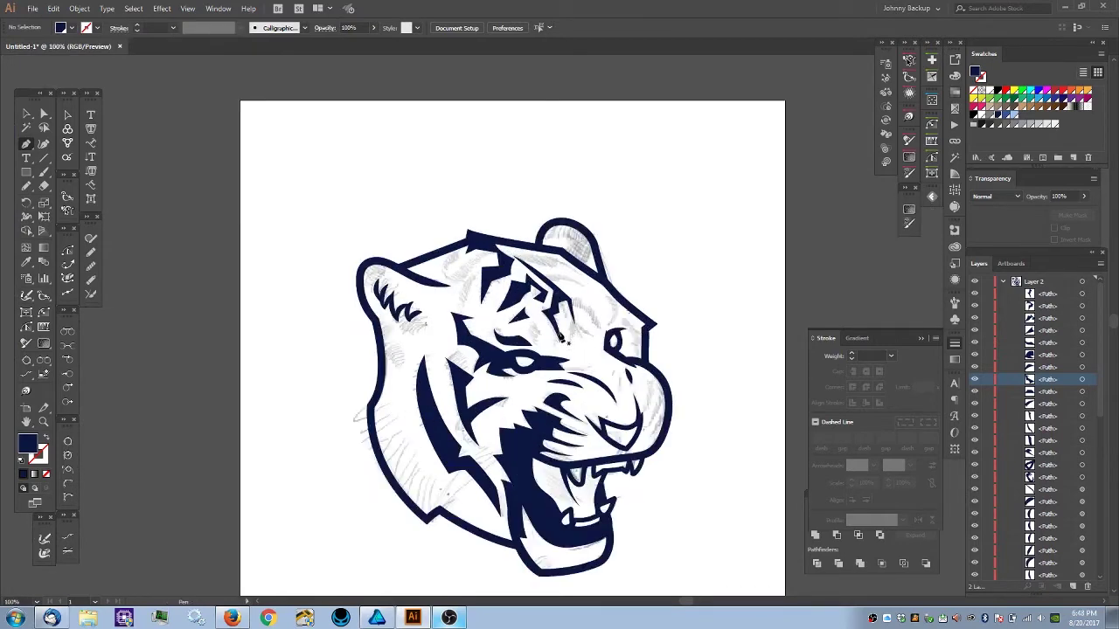
- Refine the stepped notch of the navy stripe between the eyes by adjusting its corner anchors
{"action": "key", "text": "ctrl+plus"}
{"action": "key", "text": "ctrl+plus"}
{"action": "key", "text": "ctrl+plus"}
{"action": "scroll", "coordinate": [561, 313], "scroll_direction": "up", "scroll_amount": 2}
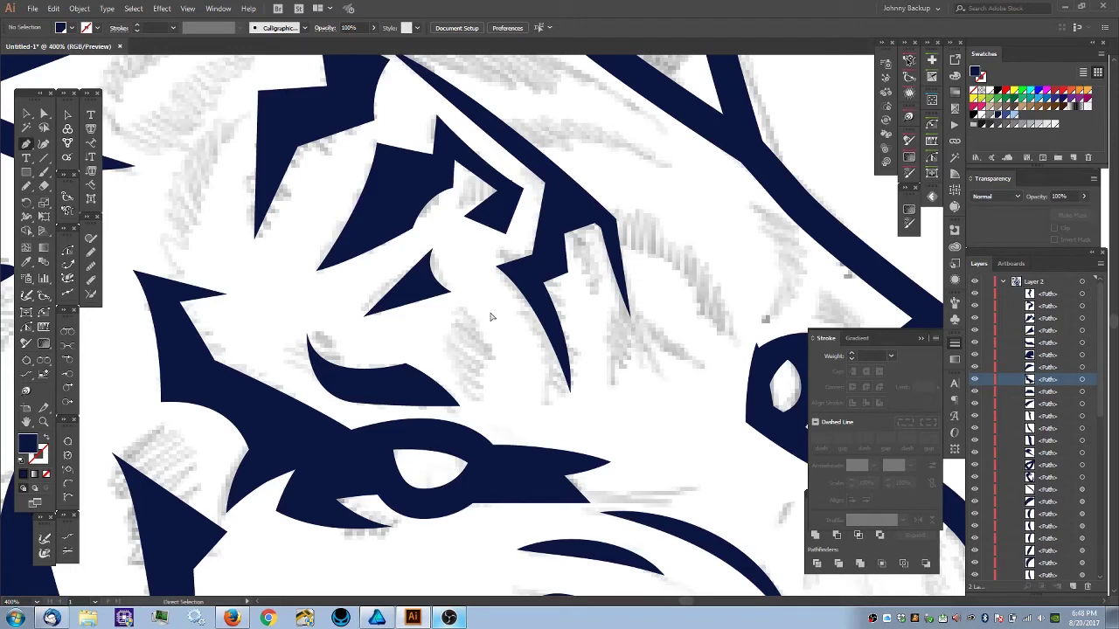
{"action": "left_click", "coordinate": [543, 284], "text": "ctrl"}
{"action": "left_click", "coordinate": [553, 285], "text": "ctrl"}
{"action": "left_click", "coordinate": [573, 361], "text": "ctrl"}
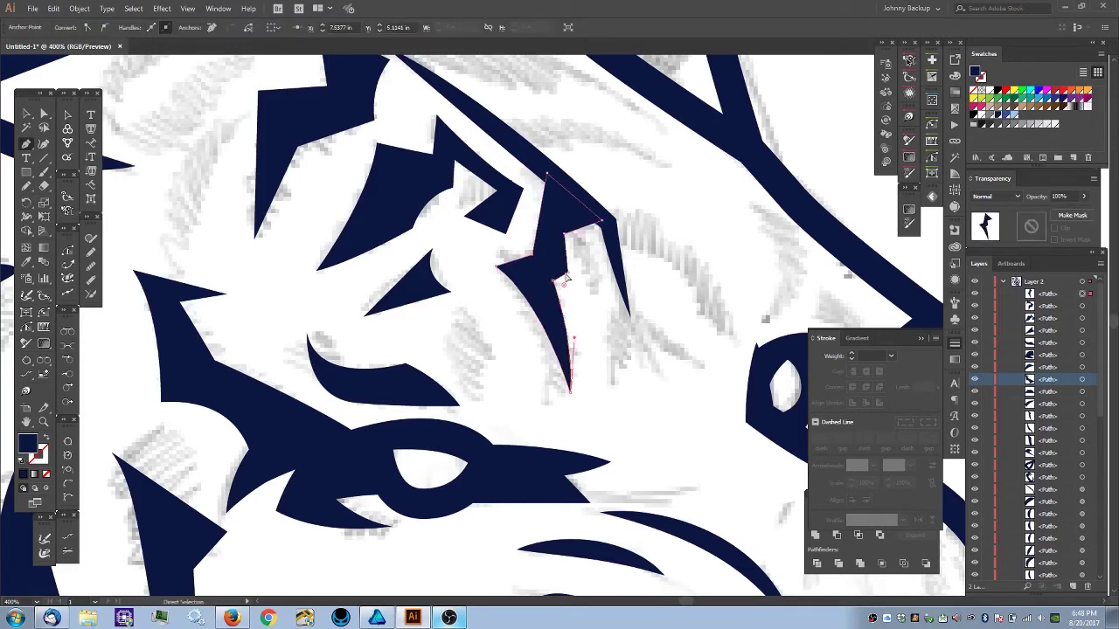
{"action": "left_click", "coordinate": [568, 237], "text": "ctrl"}
{"action": "left_click_drag", "start_coordinate": [573, 236], "coordinate": [577, 234]}
{"action": "left_click_drag", "start_coordinate": [569, 272], "coordinate": [559, 284]}
{"action": "left_click", "coordinate": [589, 310], "text": "ctrl"}
{"action": "key", "text": "ctrl+minus"}
{"action": "key", "text": "ctrl+0"}
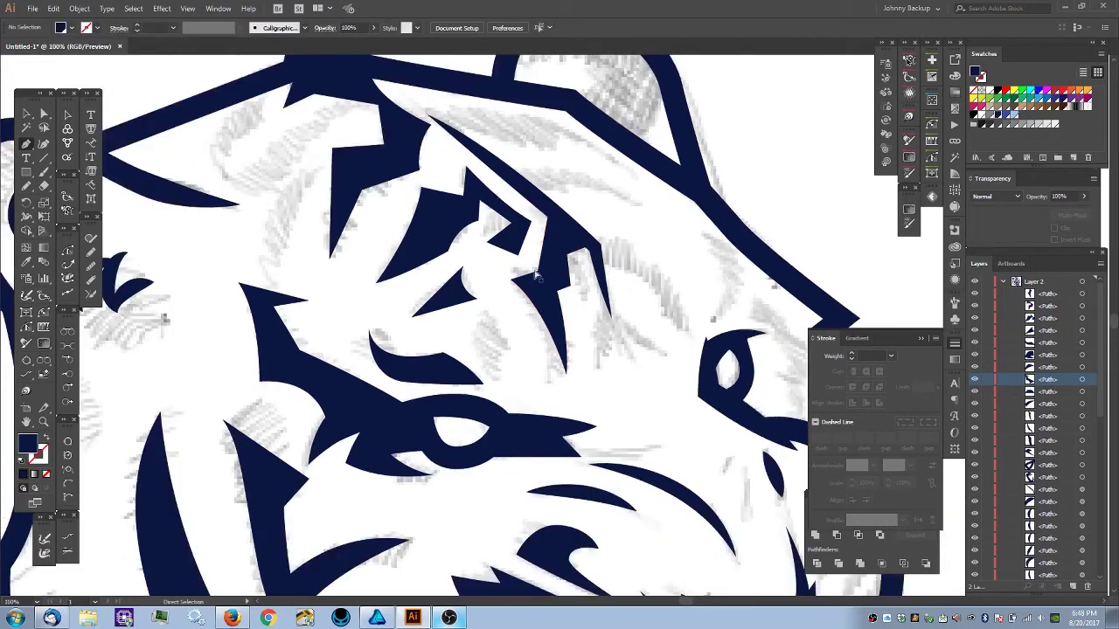
- Select the two upper corner anchors of the branched forehead stripe and shift them outward, narrowing the gap to the centre line stripe
{"action": "left_click_drag", "start_coordinate": [485, 241], "coordinate": [499, 313]}
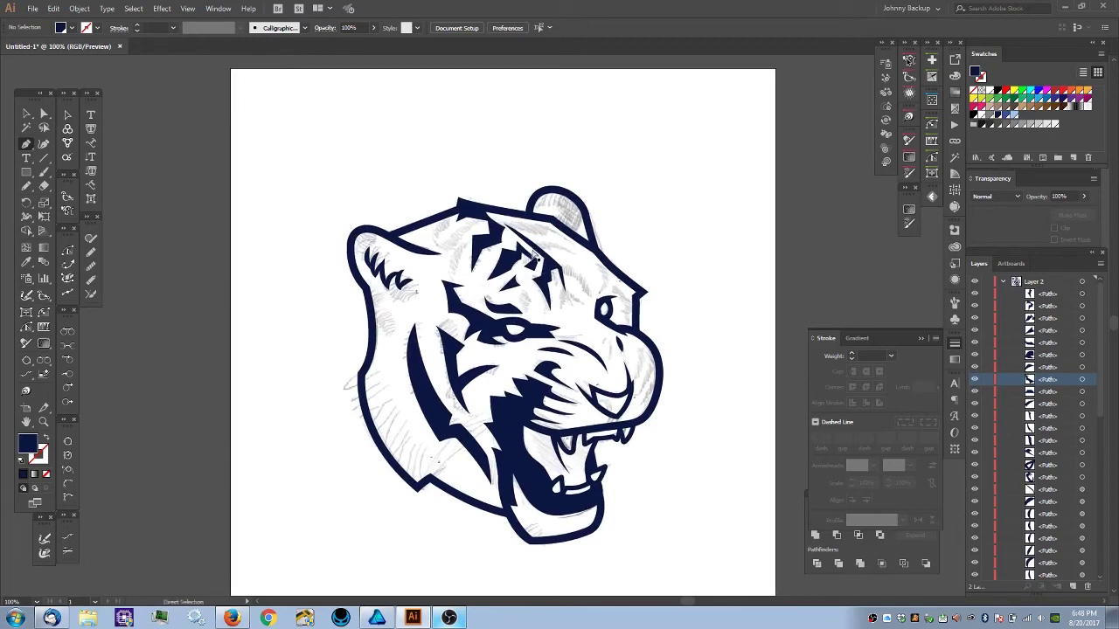
{"action": "scroll", "coordinate": [527, 253], "scroll_direction": "up", "scroll_amount": 4}
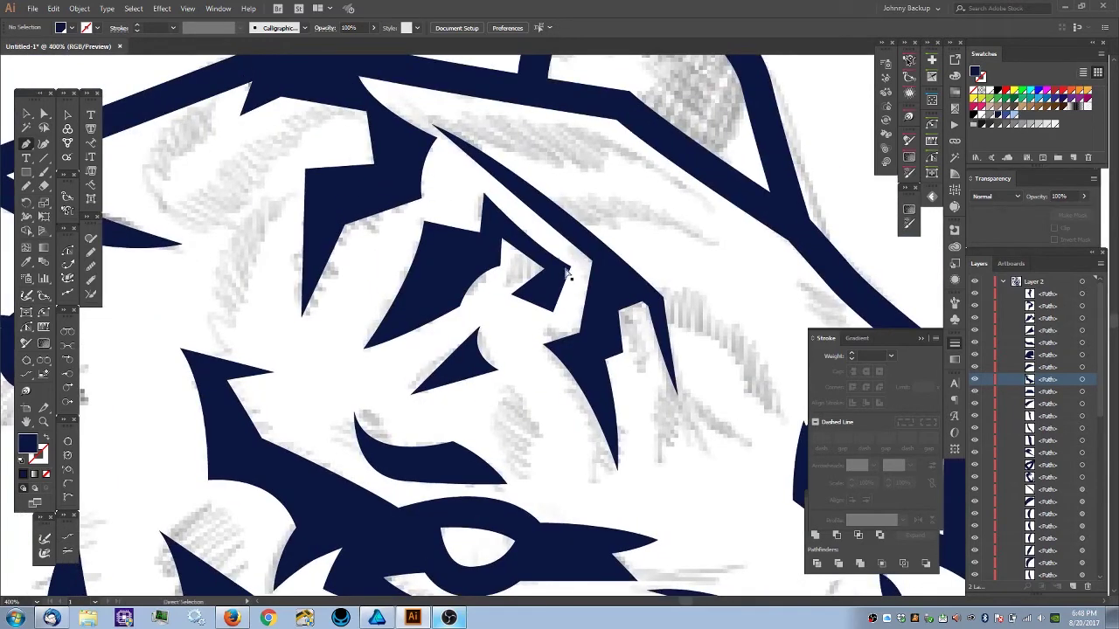
{"action": "left_click", "coordinate": [560, 269]}
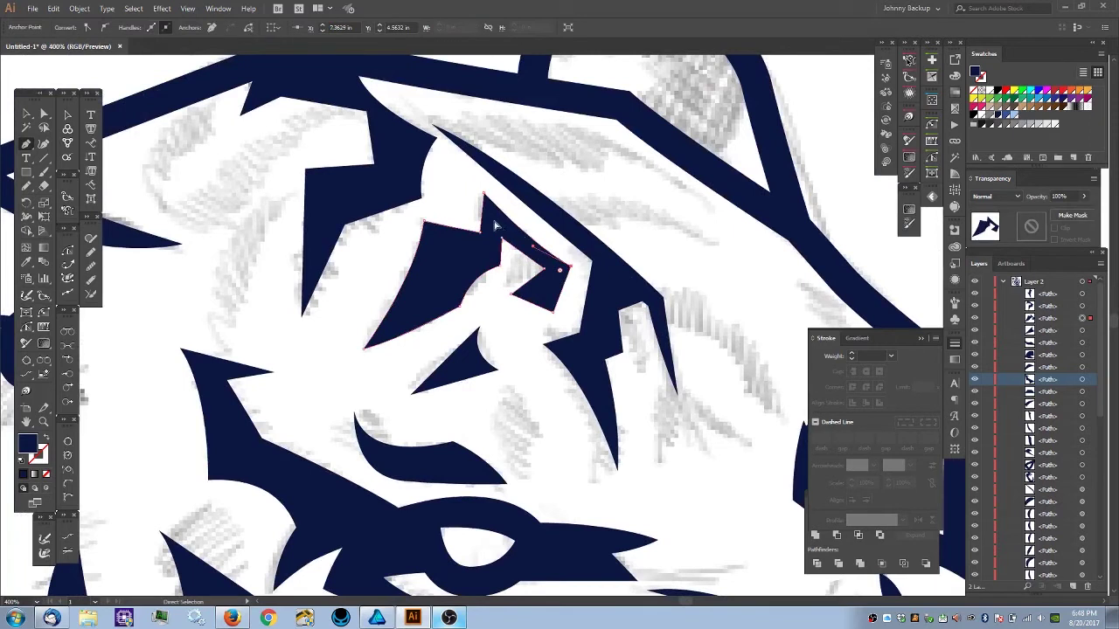
{"action": "left_click", "coordinate": [486, 199], "text": "shift"}
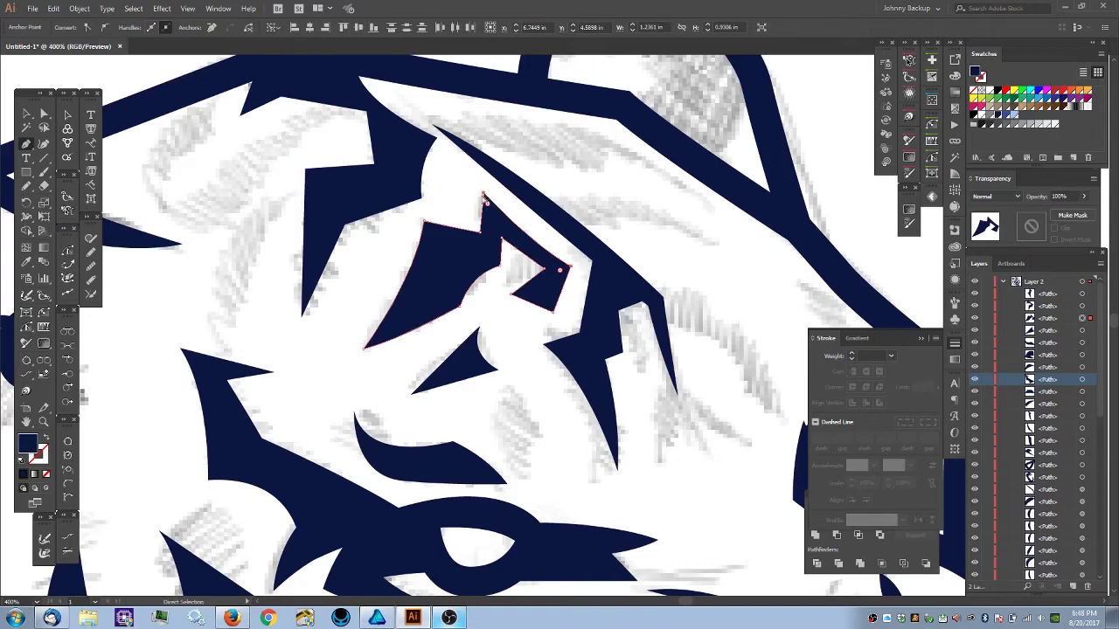
{"action": "left_click_drag", "start_coordinate": [485, 200], "coordinate": [494, 188]}
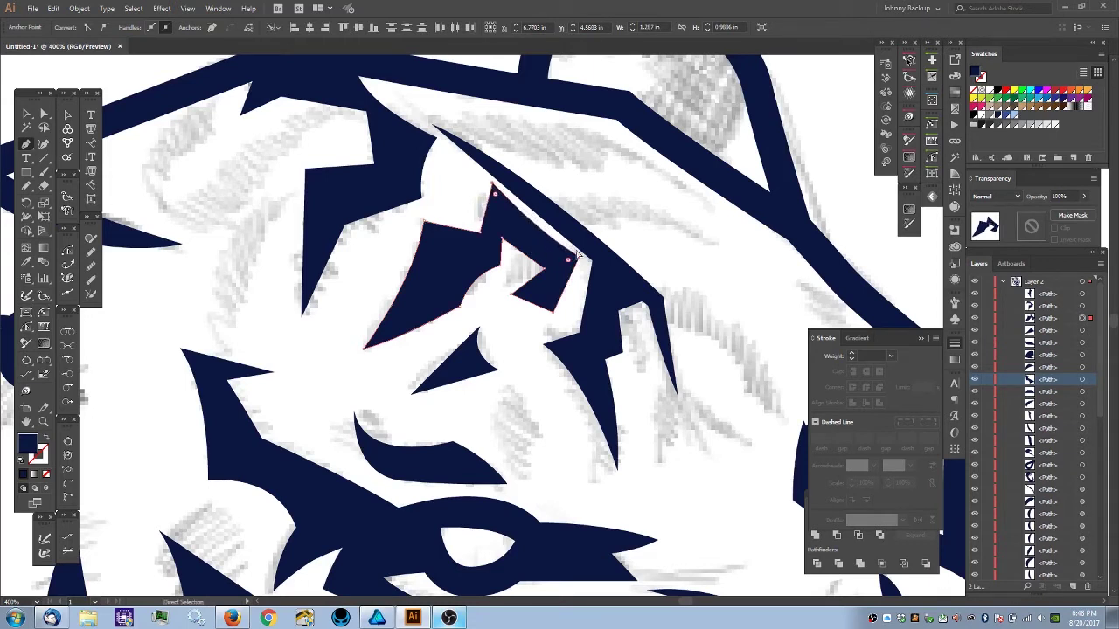
{"action": "key", "text": "ctrl+minus"}
{"action": "key", "text": "ctrl+minus"}
{"action": "key", "text": "ctrl+minus"}
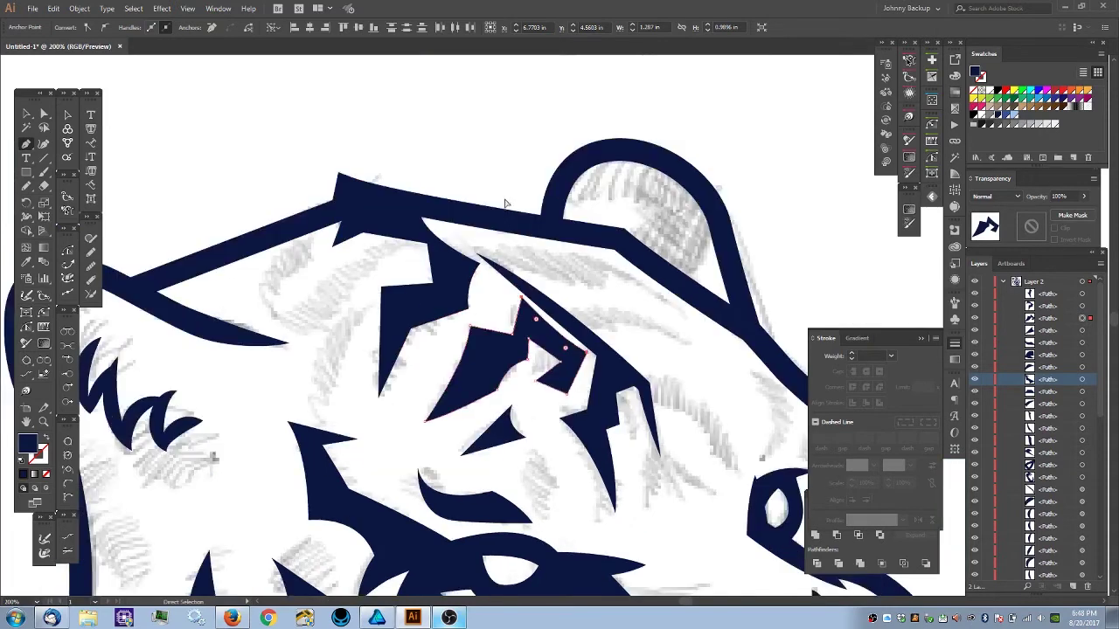
{"action": "key", "text": "ctrl+minus"}
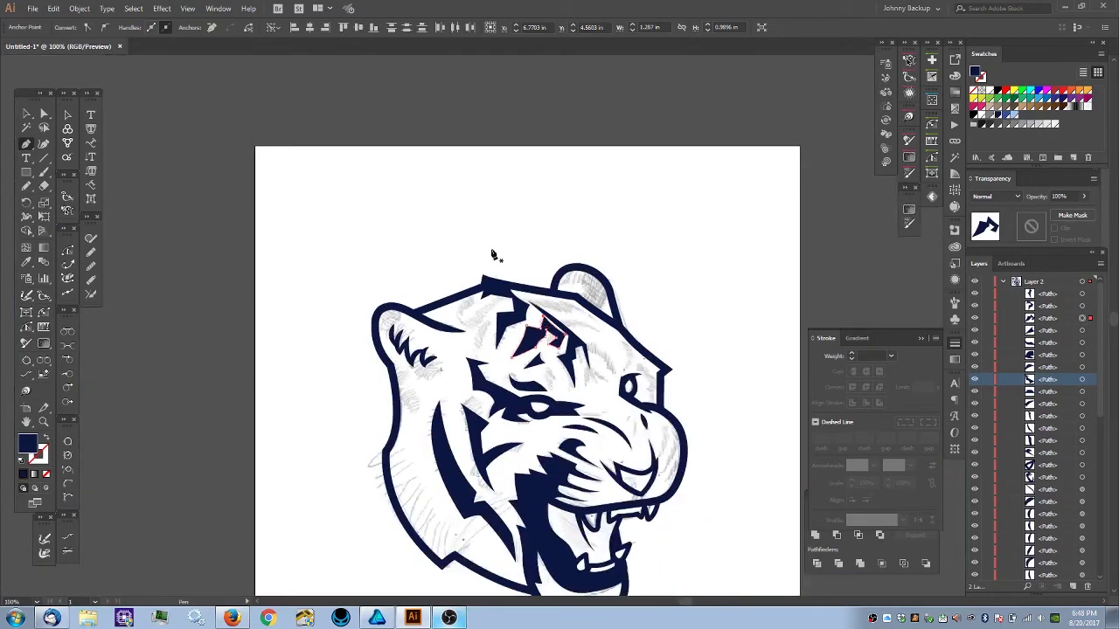
- Move the forehead stripe's upper edge farther outward until it overlaps the centre line stripe and closes the white gap
{"action": "key", "text": "ctrl+plus"}
{"action": "key", "text": "ctrl+plus"}
{"action": "key", "text": "ctrl+plus"}
{"action": "key", "text": "ctrl+plus"}
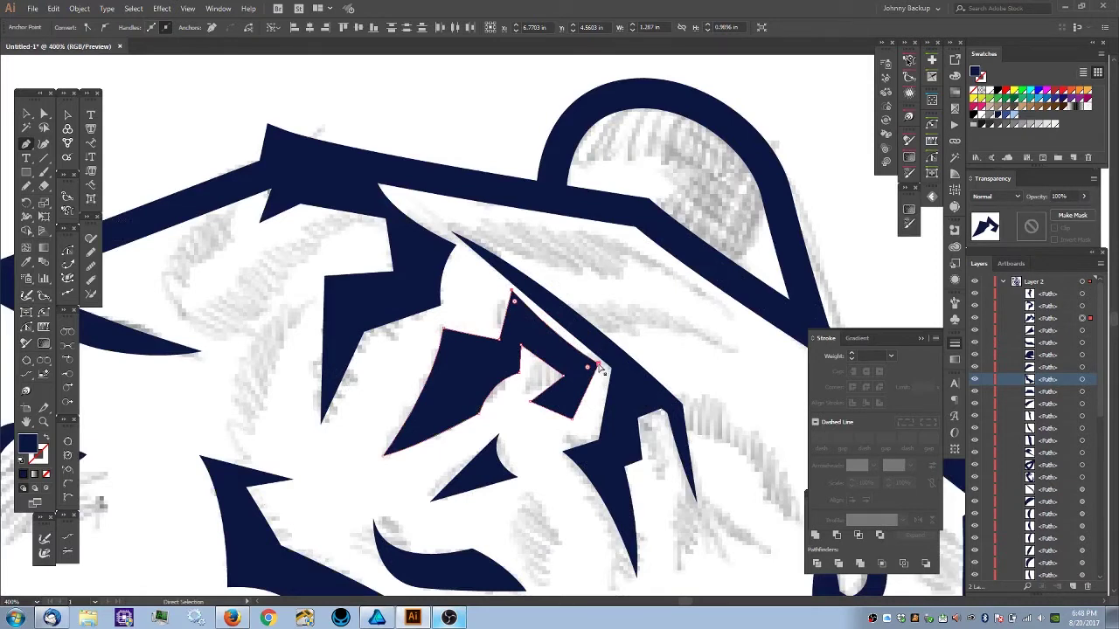
{"action": "left_click_drag", "start_coordinate": [599, 367], "coordinate": [606, 356]}
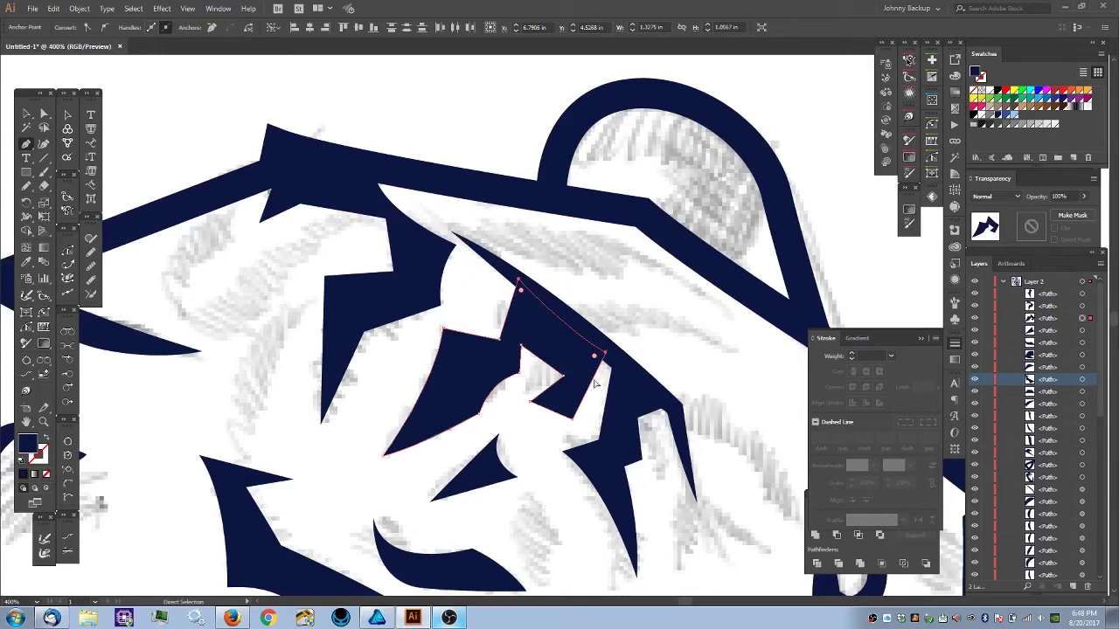
{"action": "left_click_drag", "start_coordinate": [606, 361], "coordinate": [601, 355]}
{"action": "left_click", "coordinate": [632, 328]}
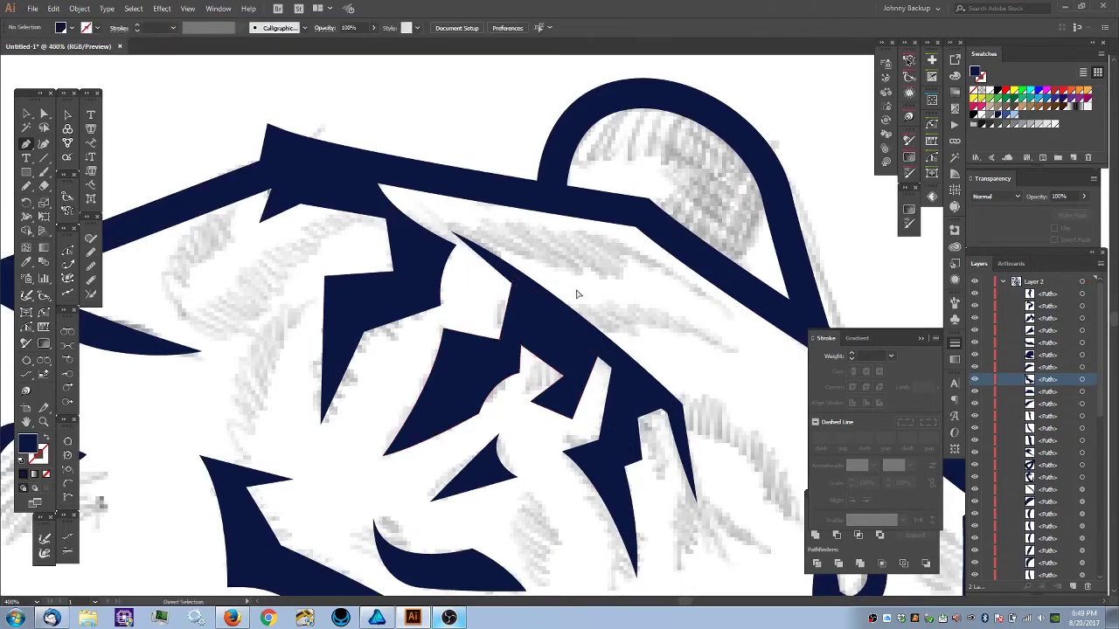
{"action": "key", "text": "ctrl+1"}
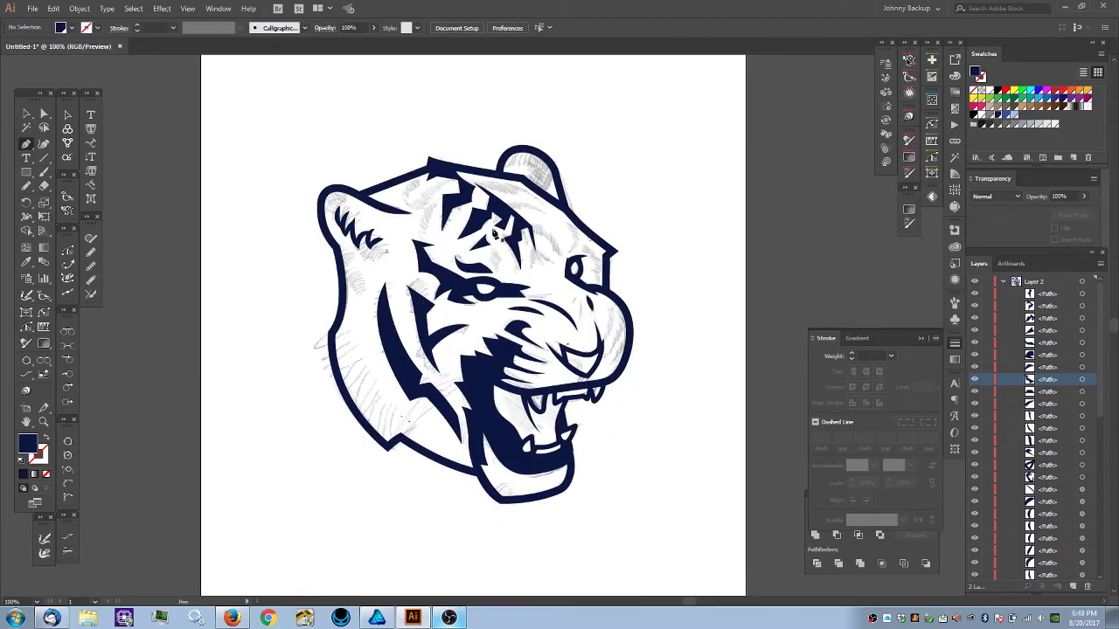
- Start a navy shading shape in the near ear, curving from the ear's junction with the head down to a point at the fur tufts
{"action": "scroll", "coordinate": [479, 241], "scroll_direction": "up", "scroll_amount": 4}
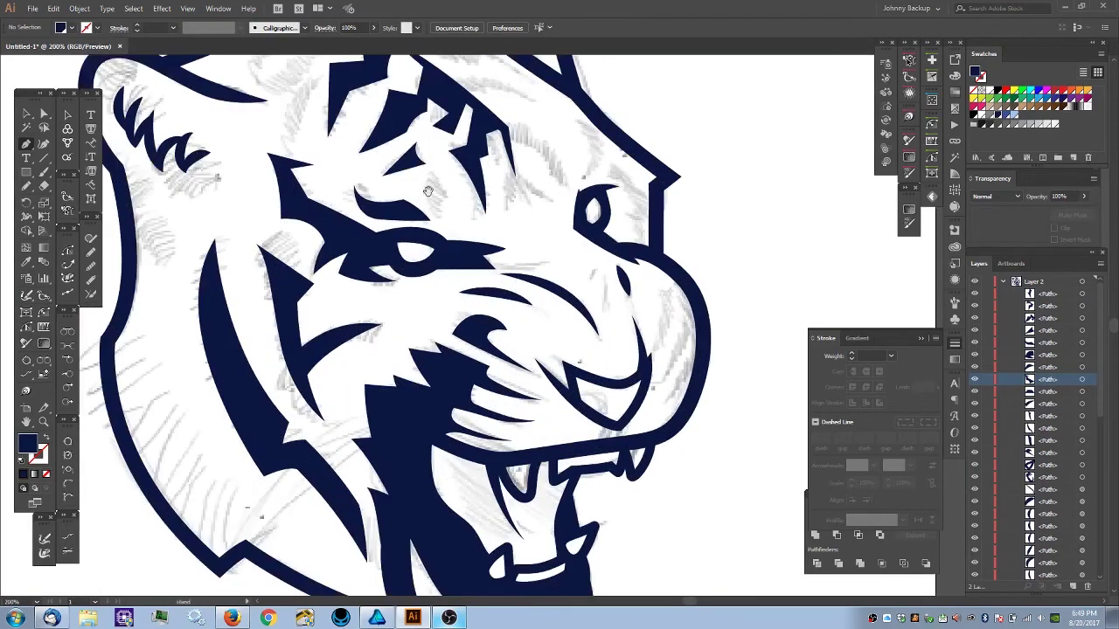
{"action": "left_click_drag", "start_coordinate": [466, 244], "coordinate": [546, 306]}
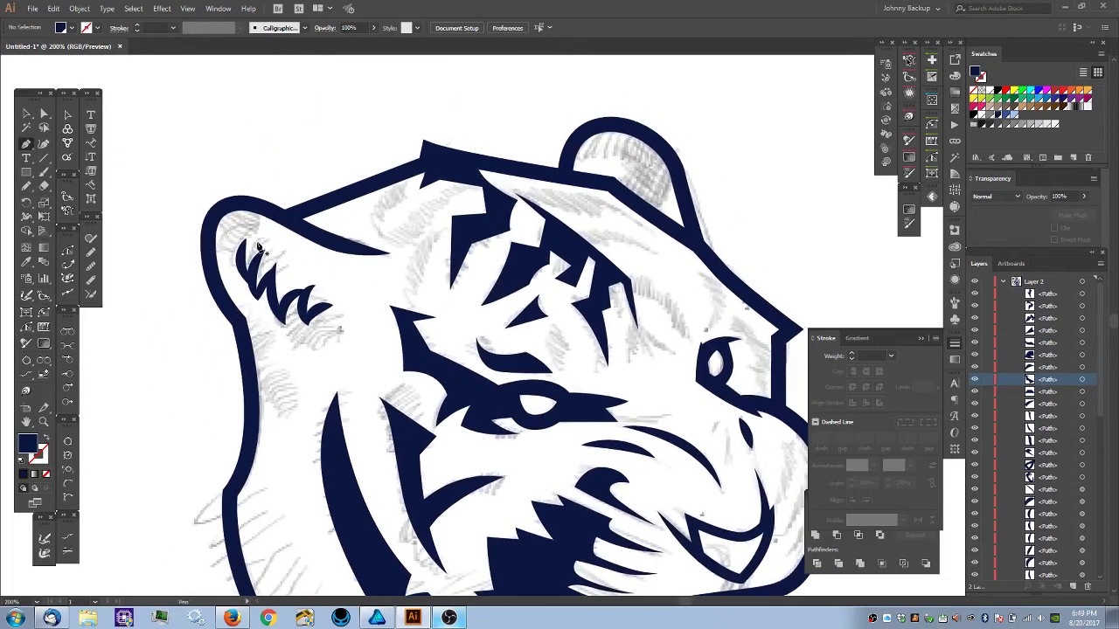
{"action": "left_click", "coordinate": [279, 221]}
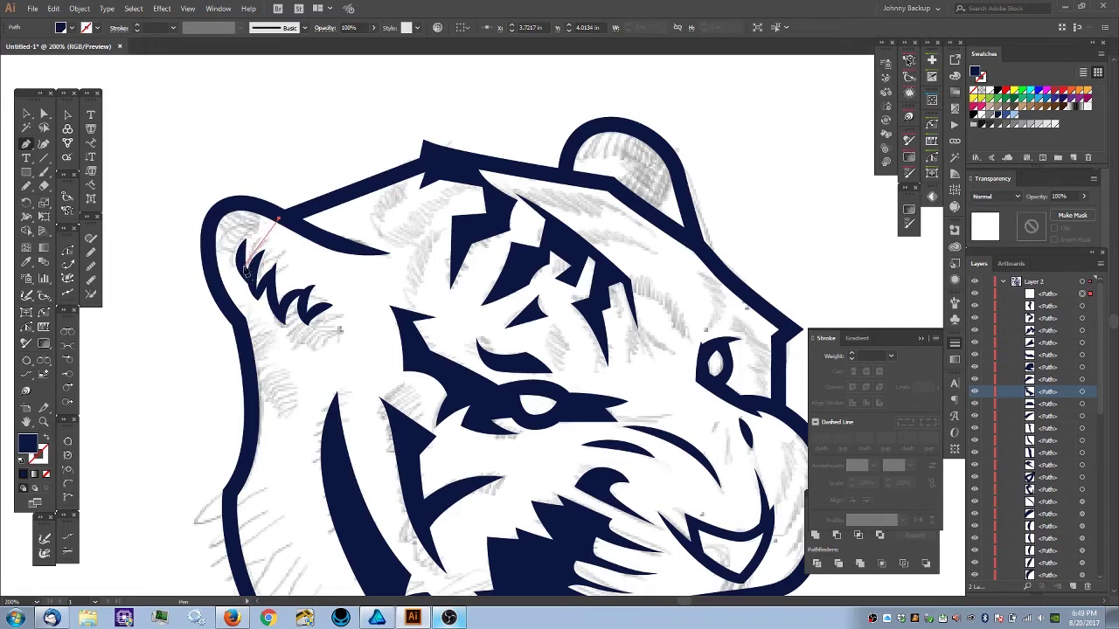
{"action": "left_click_drag", "start_coordinate": [250, 276], "coordinate": [262, 321]}
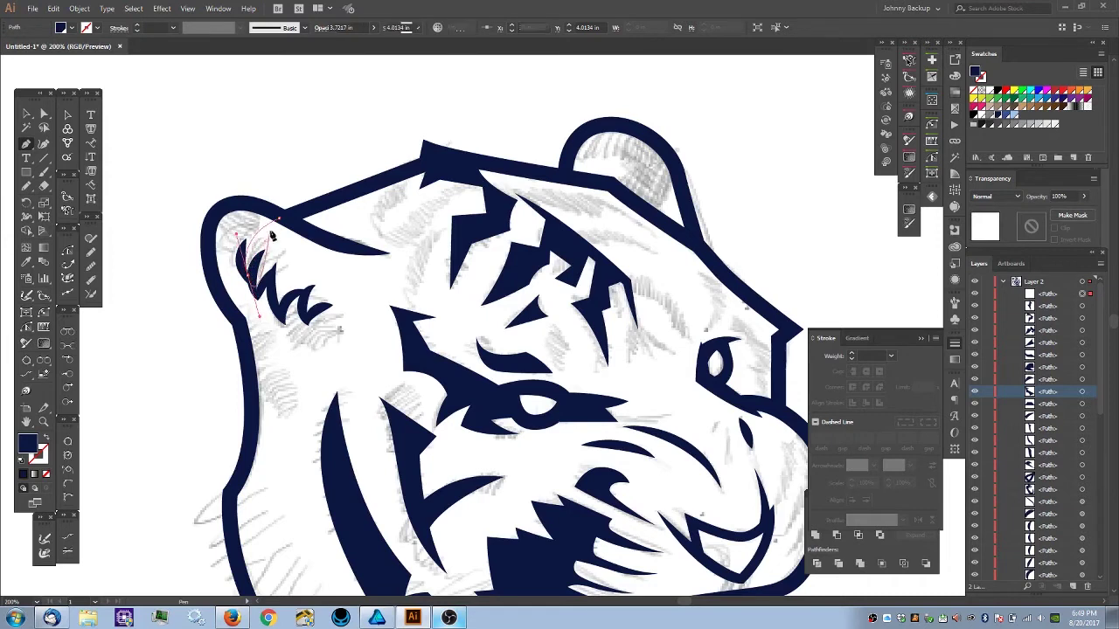
{"action": "left_click", "coordinate": [254, 289]}
{"action": "left_click", "coordinate": [248, 277]}
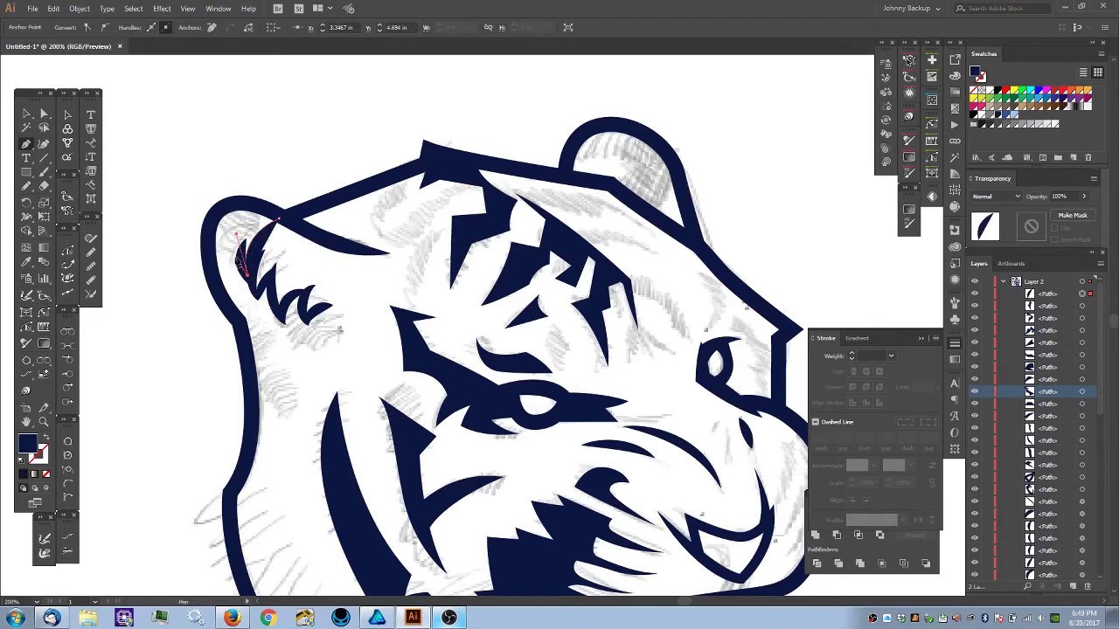
- Complete the near ear's shading with a curve to its outer outline and an arc around the ear tip, closing the shape
{"action": "left_click_drag", "start_coordinate": [234, 260], "coordinate": [216, 272]}
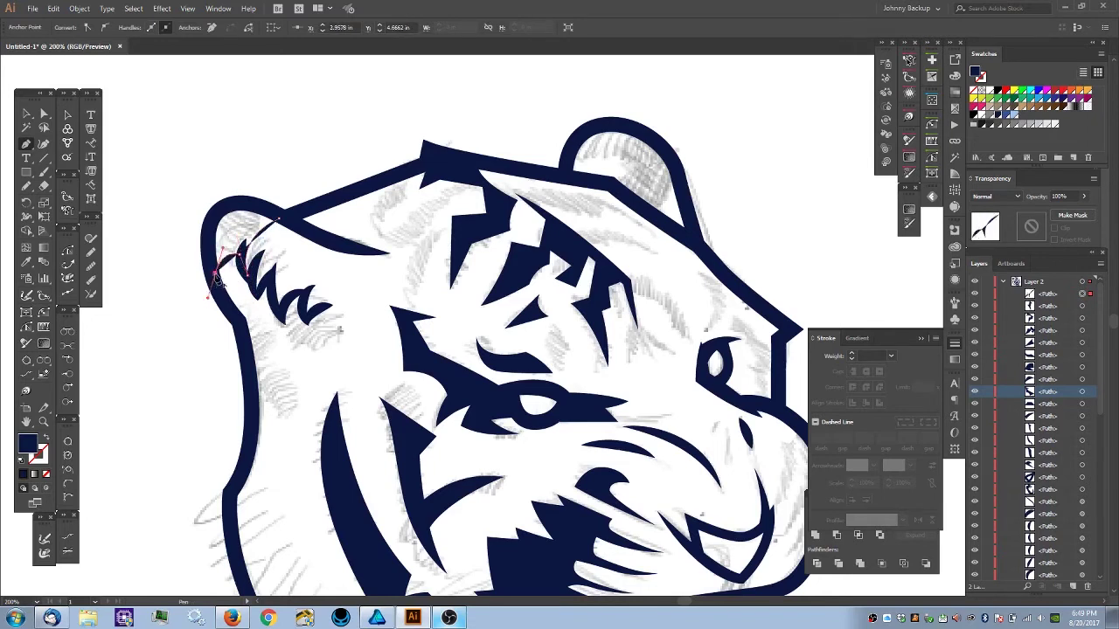
{"action": "left_click", "coordinate": [215, 273]}
{"action": "left_click_drag", "start_coordinate": [213, 219], "coordinate": [291, 229]}
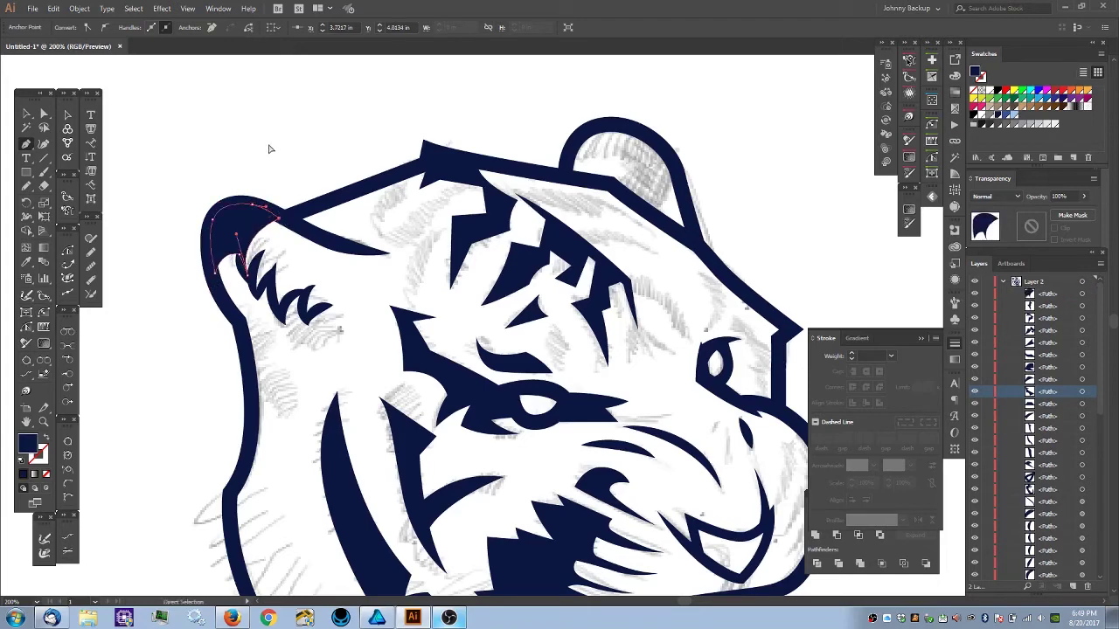
{"action": "left_click", "coordinate": [265, 115], "text": "ctrl"}
- Start a navy shading shape in the far ear with a curved point rising from its base and an arc back to the head outline
{"action": "key", "text": "ctrl+0"}
{"action": "key", "text": "ctrl+plus"}
{"action": "key", "text": "ctrl+plus"}
{"action": "key", "text": "ctrl+plus"}
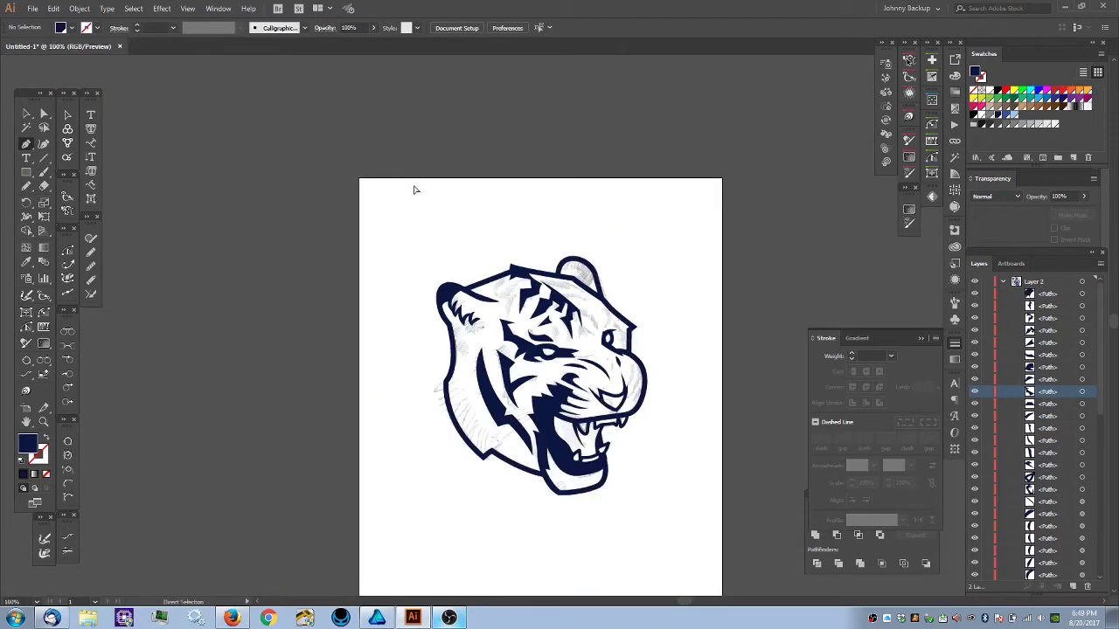
{"action": "left_click_drag", "start_coordinate": [626, 189], "coordinate": [514, 312]}
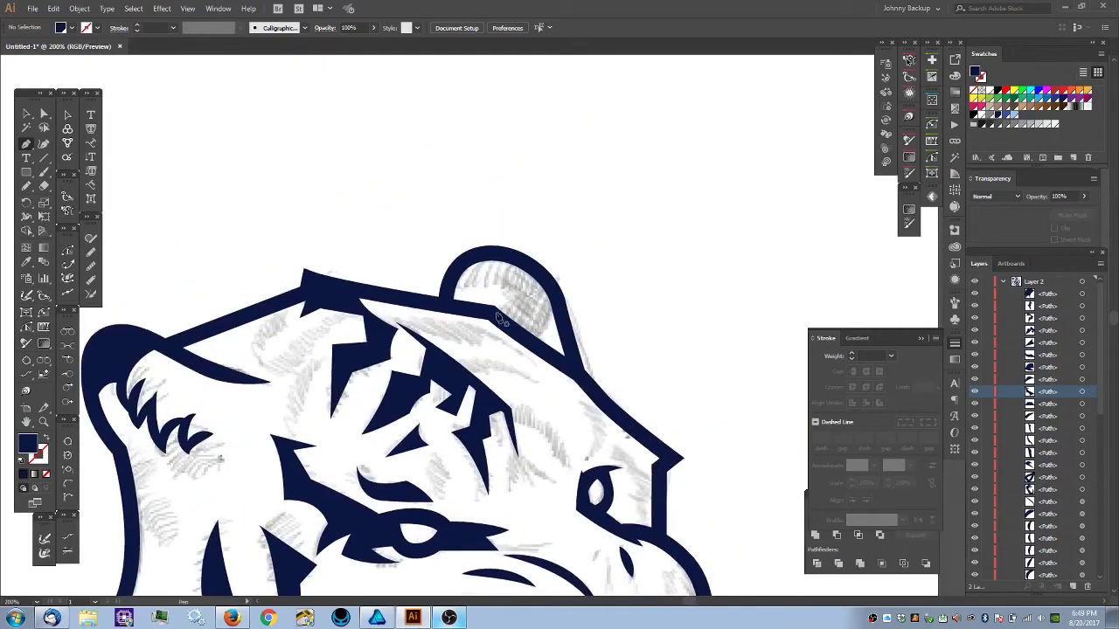
{"action": "left_click", "coordinate": [492, 311]}
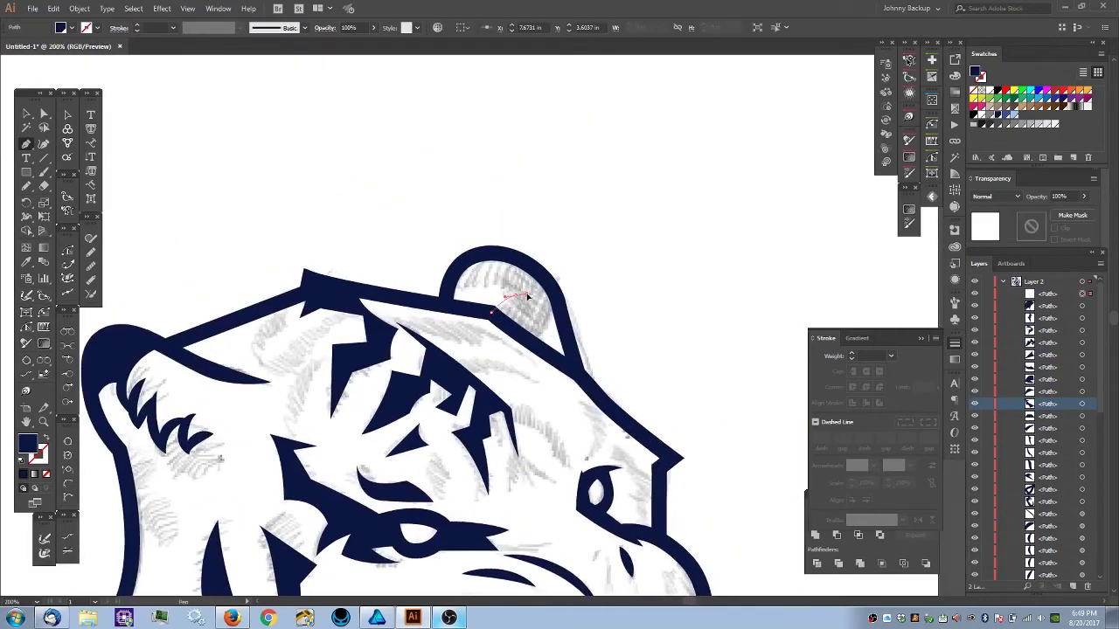
{"action": "left_click", "coordinate": [515, 294]}
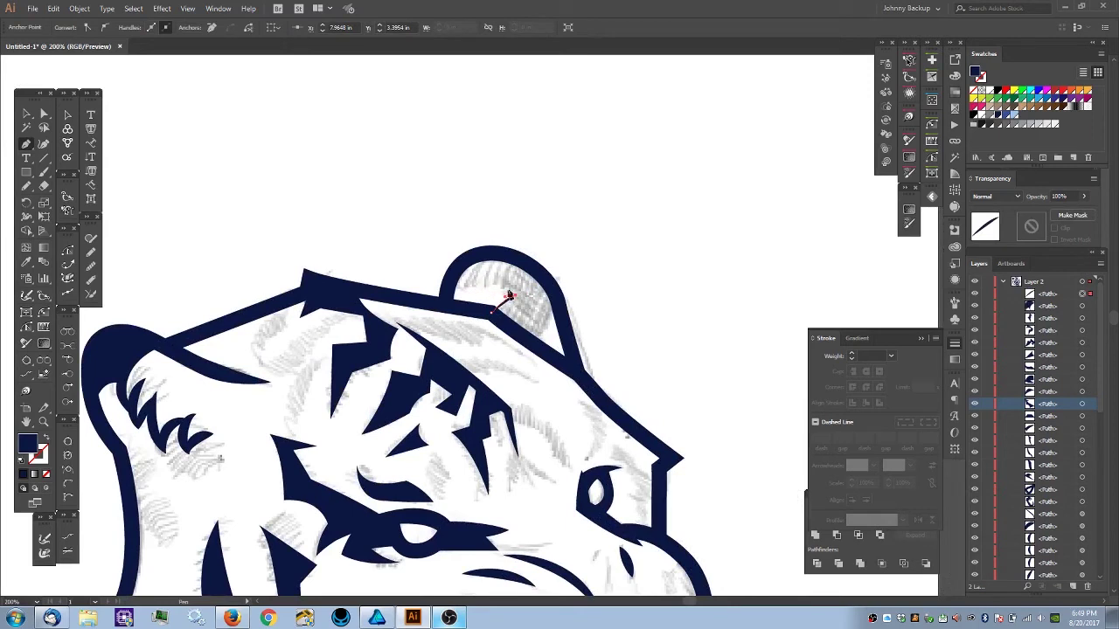
{"action": "left_click_drag", "start_coordinate": [461, 306], "coordinate": [439, 329]}
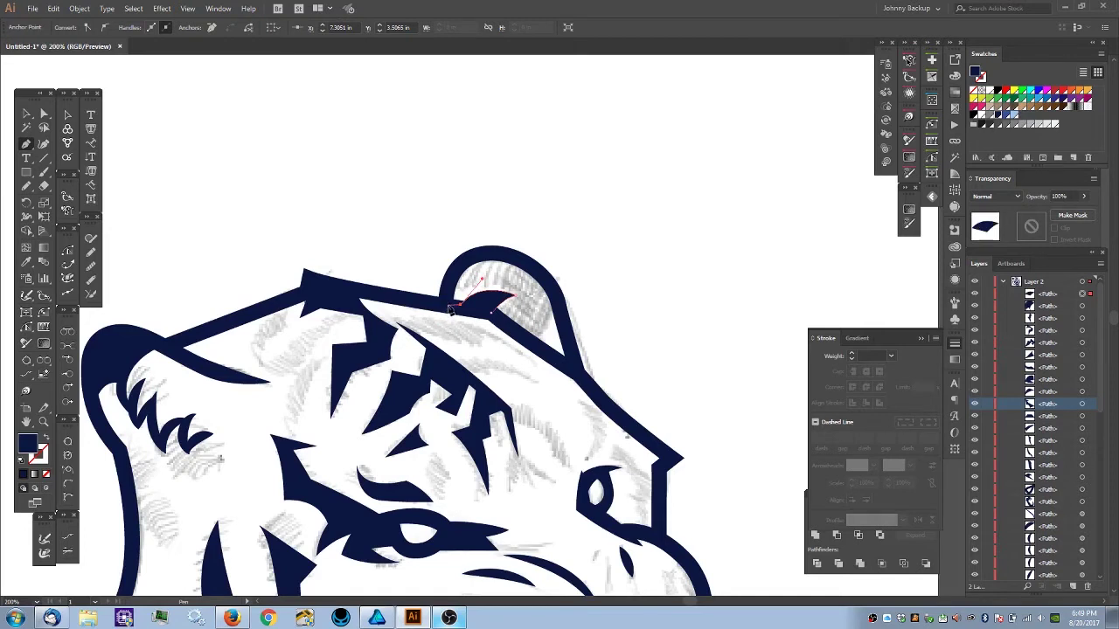
{"action": "left_click", "coordinate": [457, 311]}
- Close the far ear's shading along the ear's outer curve and down to its base, leaving a small white crescent inside
{"action": "left_click", "coordinate": [446, 304]}
{"action": "left_click_drag", "start_coordinate": [473, 258], "coordinate": [498, 250]}
{"action": "left_click_drag", "start_coordinate": [547, 280], "coordinate": [560, 296]}
{"action": "left_click_drag", "start_coordinate": [527, 337], "coordinate": [502, 337]}
{"action": "left_click", "coordinate": [492, 313]}
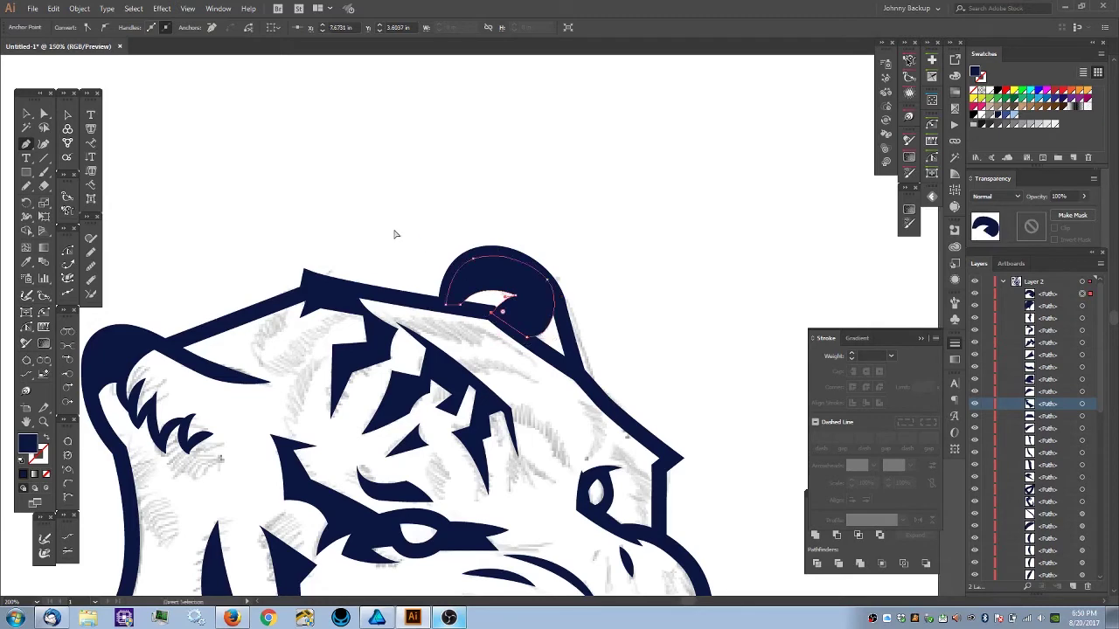
{"action": "key", "text": "ctrl+minus"}
{"action": "key", "text": "ctrl+minus"}
{"action": "left_click_drag", "start_coordinate": [475, 273], "coordinate": [426, 166]}
{"action": "left_click", "coordinate": [409, 165], "text": "ctrl"}
- Select the head outline path at its corner anchor beneath the far ear
{"action": "key", "text": "ctrl+minus"}
{"action": "key", "text": "ctrl+plus"}
{"action": "key", "text": "ctrl+plus"}
{"action": "left_click_drag", "start_coordinate": [453, 206], "coordinate": [466, 258]}
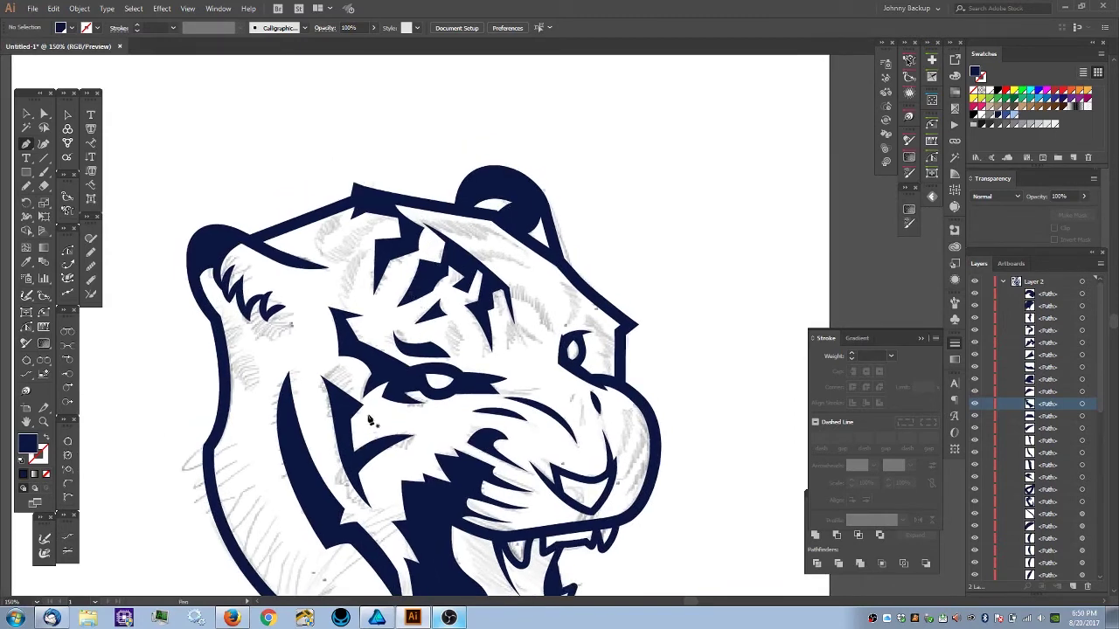
{"action": "left_click_drag", "start_coordinate": [405, 278], "coordinate": [318, 283]}
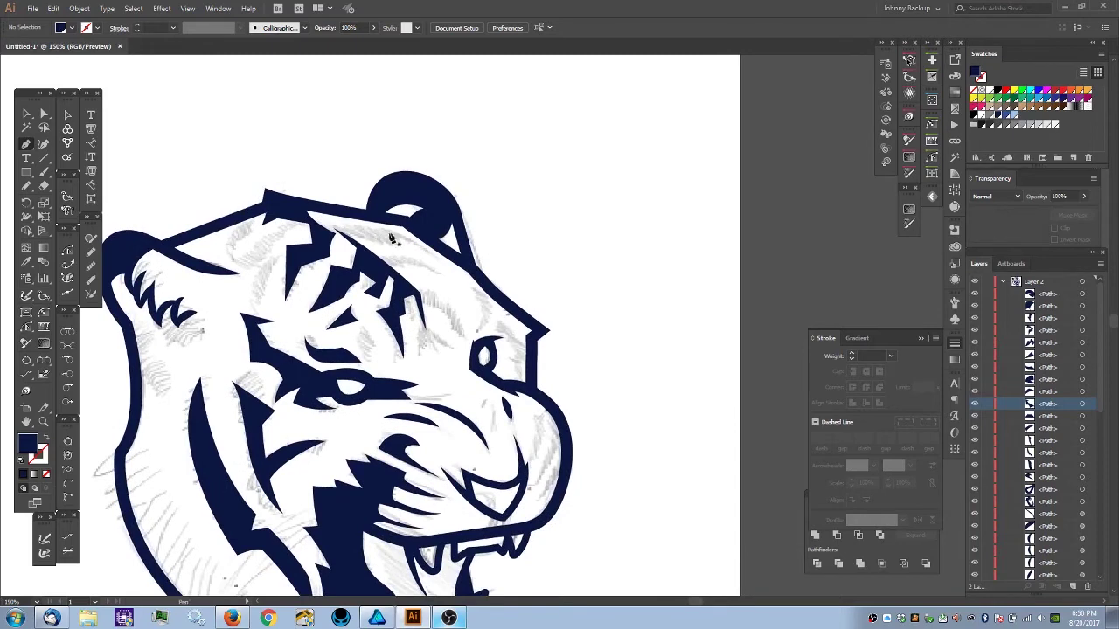
{"action": "key", "text": "ctrl+plus"}
{"action": "key", "text": "ctrl+plus"}
{"action": "key", "text": "ctrl+plus"}
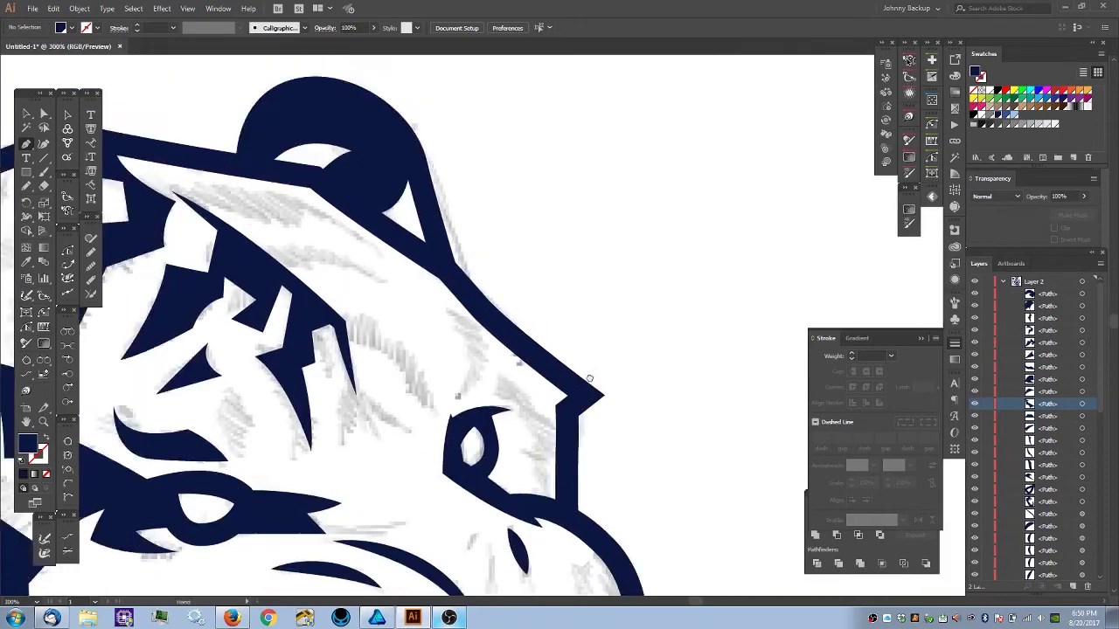
{"action": "left_click", "coordinate": [437, 320], "text": "ctrl"}
{"action": "left_click", "coordinate": [433, 323], "text": "ctrl"}
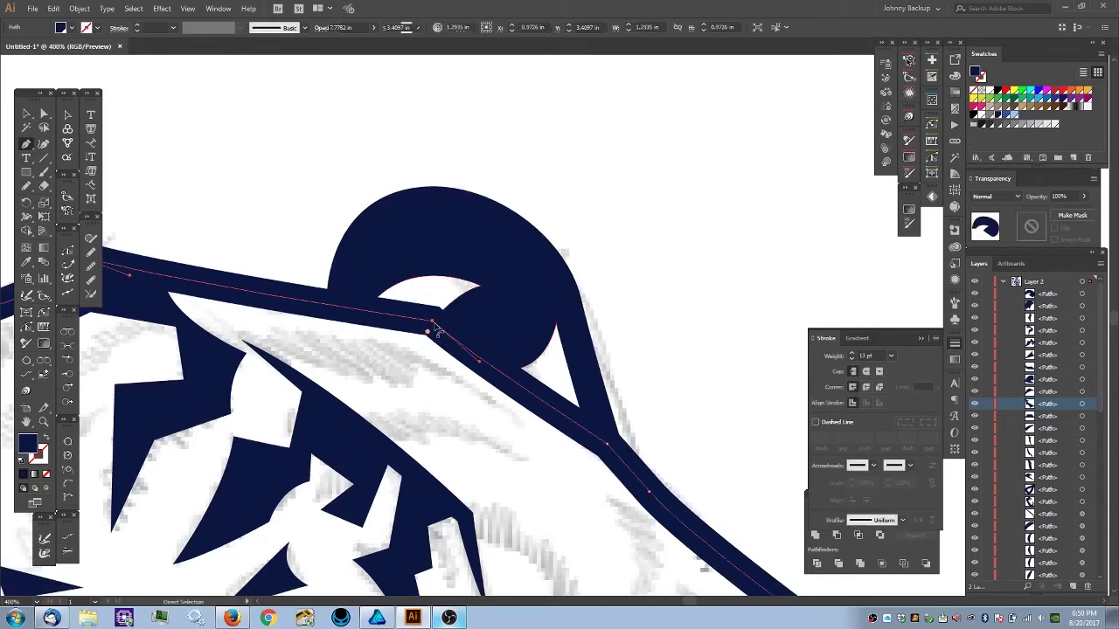
{"action": "left_click", "coordinate": [469, 304], "text": "ctrl"}
{"action": "left_click", "coordinate": [432, 324], "text": "ctrl"}
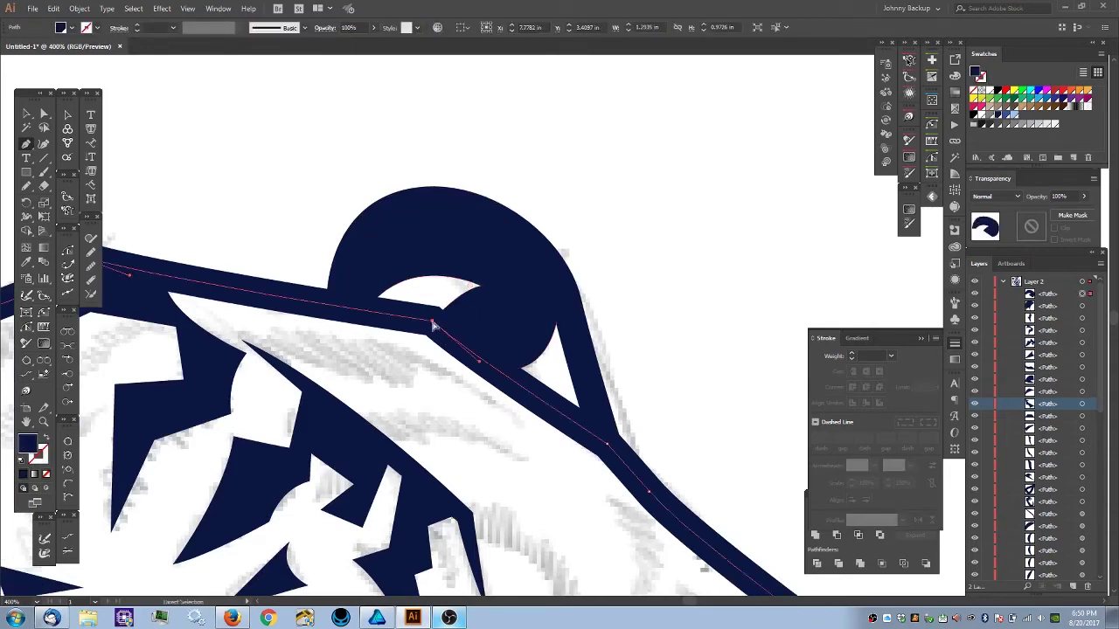
- Lock the head outline path and select the far ear's shading shape at the corner beneath the ear
{"action": "key", "text": "ctrl+equal"}
{"action": "key", "text": "ctrl+equal"}
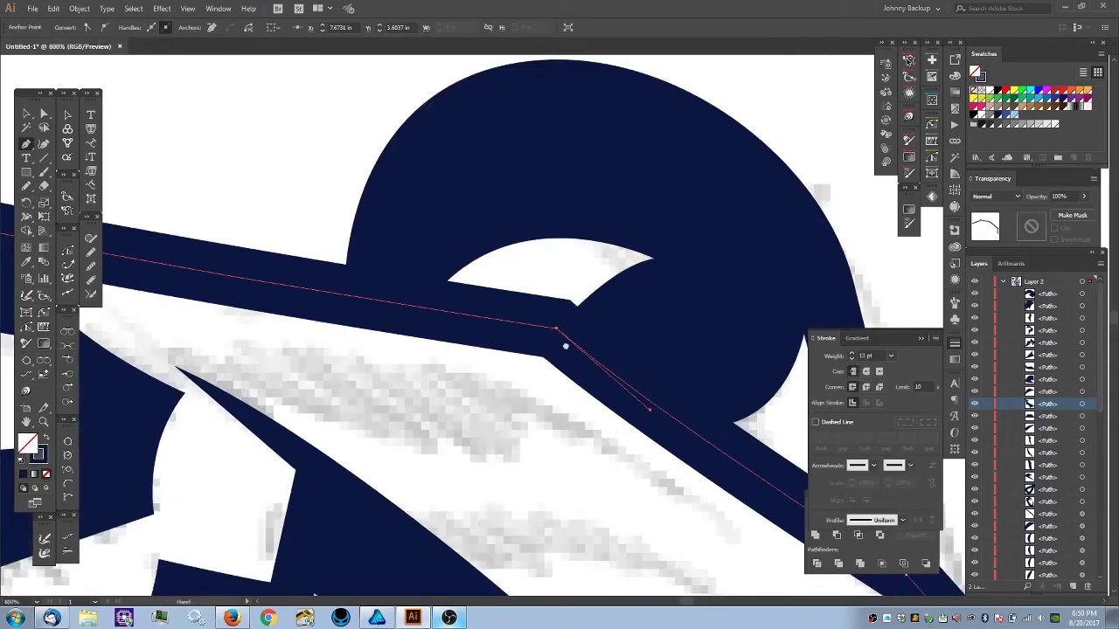
{"action": "left_click_drag", "start_coordinate": [565, 345], "coordinate": [415, 337]}
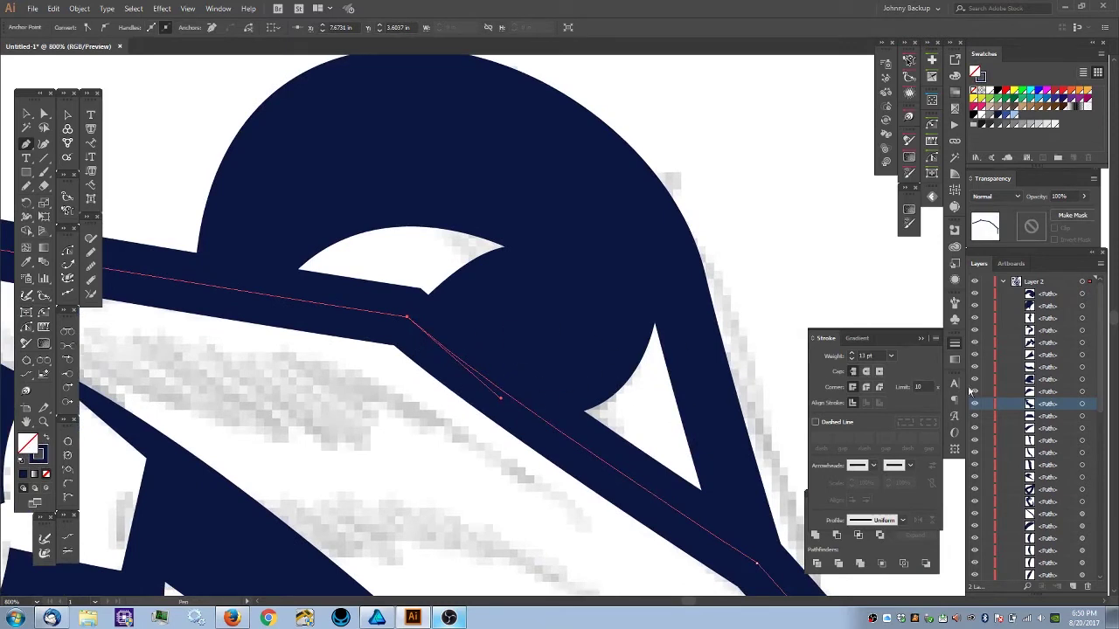
{"action": "left_click_drag", "start_coordinate": [1101, 376], "coordinate": [1112, 546]}
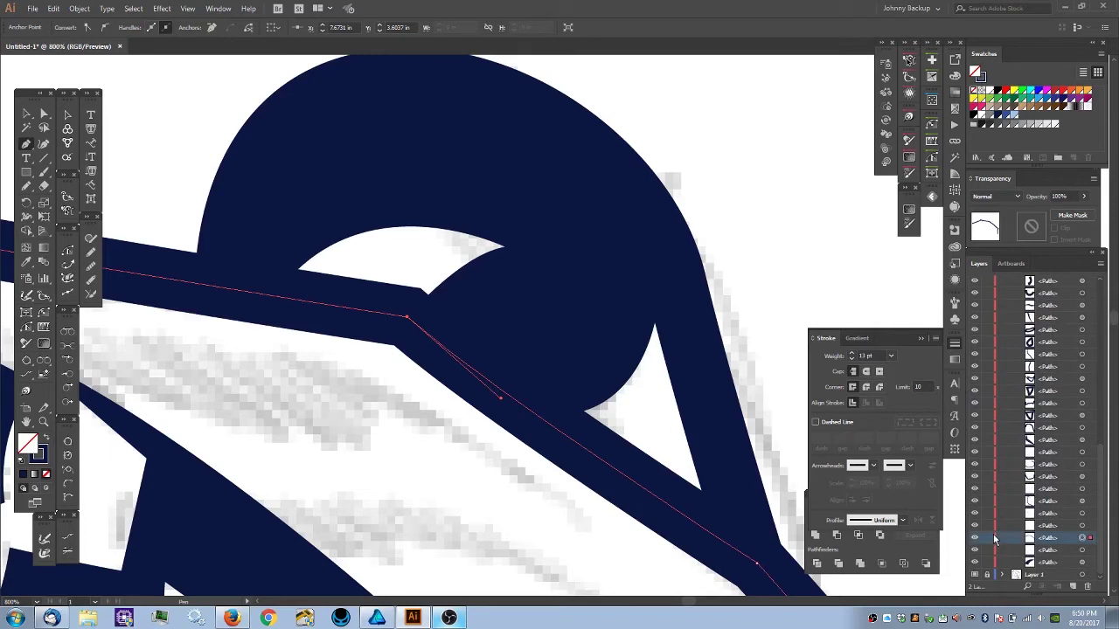
{"action": "left_click", "coordinate": [989, 539]}
{"action": "left_click", "coordinate": [413, 330], "text": "ctrl"}
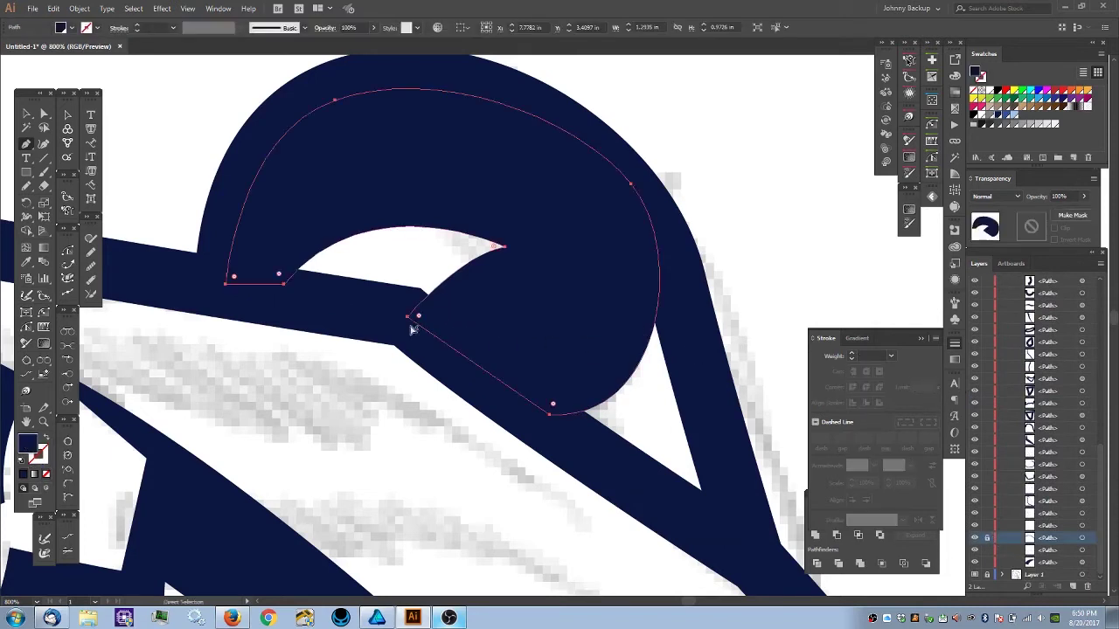
- Move the far ear shading's lower inner corner further down along the head outline and shift the white crescent's tip outward, then deselect
{"action": "left_click", "coordinate": [408, 317], "text": "ctrl"}
{"action": "left_click_drag", "start_coordinate": [407, 317], "coordinate": [433, 341]}
{"action": "left_click", "coordinate": [505, 249]}
{"action": "left_click_drag", "start_coordinate": [507, 249], "coordinate": [529, 253]}
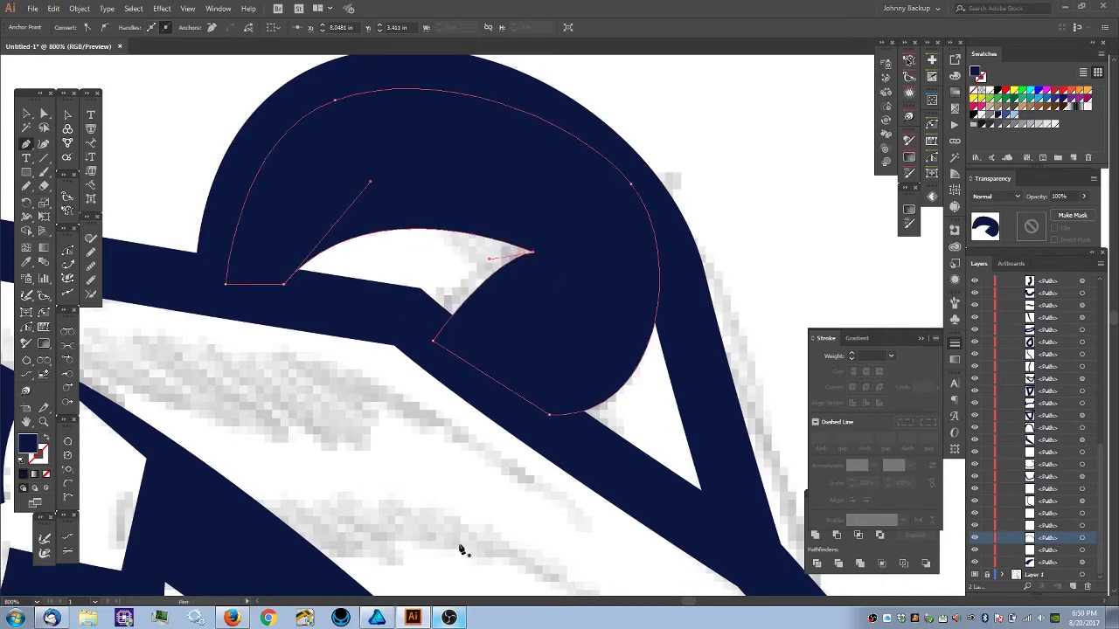
{"action": "left_click", "coordinate": [443, 448], "text": "ctrl"}
- Draw a navy two-pronged fork at the end of the forehead stripe closest to the far eye and close the shape
{"action": "key", "text": "ctrl+minus"}
{"action": "key", "text": "ctrl+minus"}
{"action": "key", "text": "ctrl+minus"}
{"action": "key", "text": "ctrl+minus"}
{"action": "key", "text": "ctrl+minus"}
{"action": "key", "text": "ctrl+minus"}
{"action": "left_click_drag", "start_coordinate": [431, 401], "coordinate": [408, 339]}
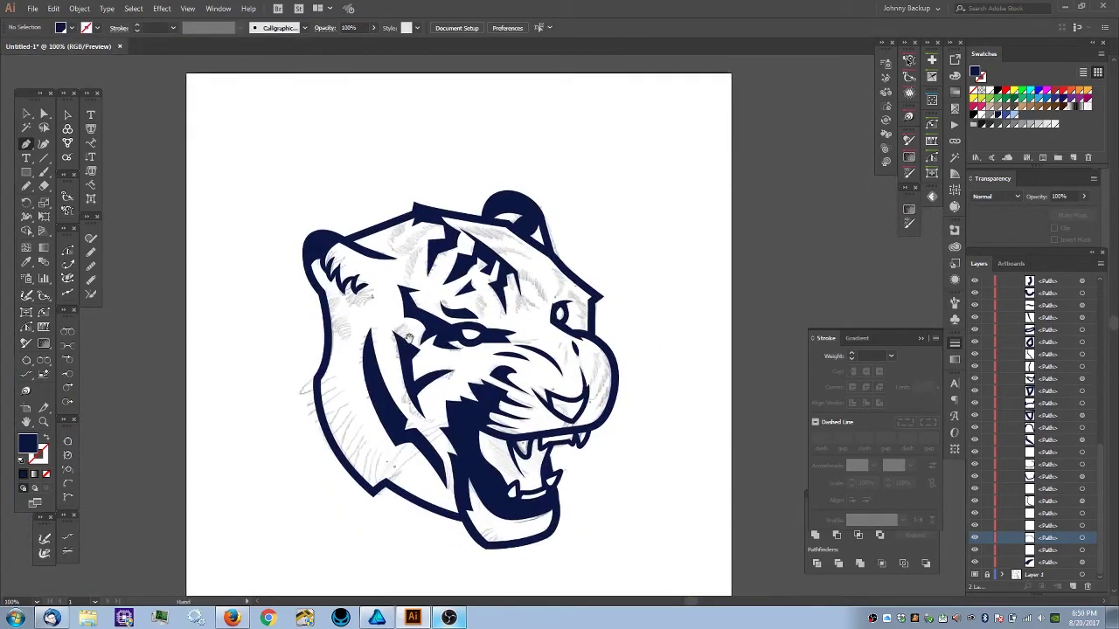
{"action": "key", "text": "ctrl+plus"}
{"action": "key", "text": "ctrl+plus"}
{"action": "key", "text": "ctrl+plus"}
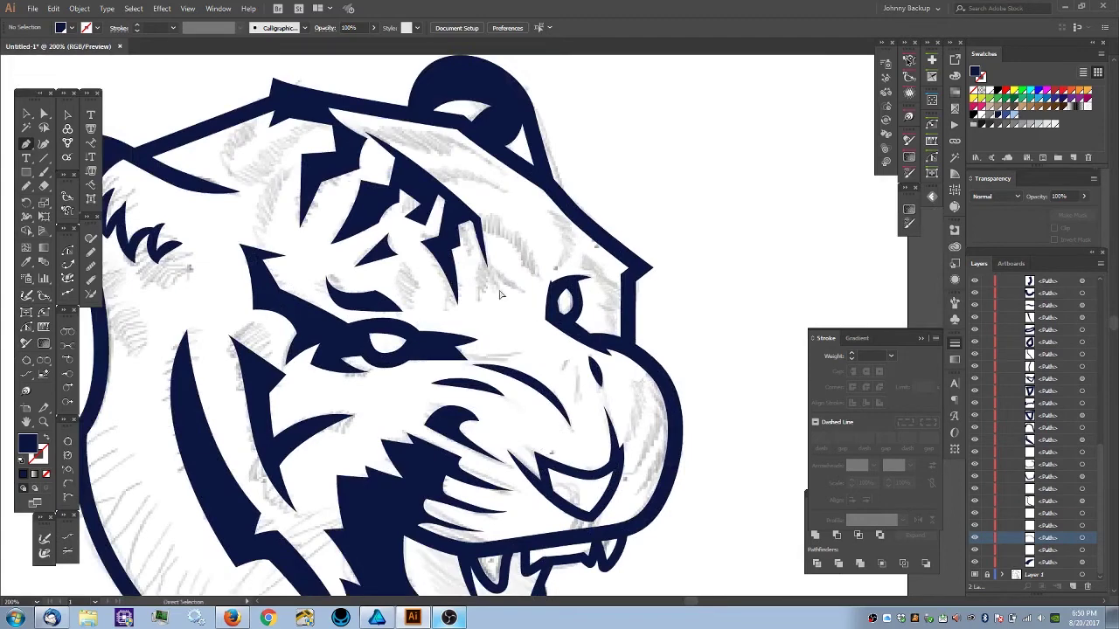
{"action": "left_click_drag", "start_coordinate": [459, 262], "coordinate": [515, 348]}
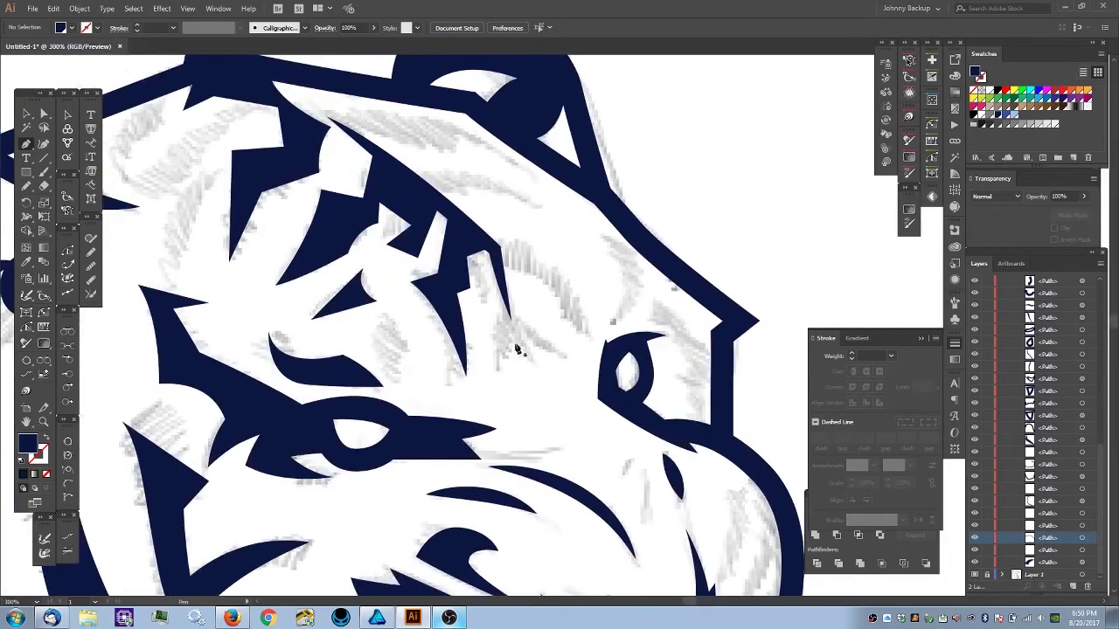
{"action": "left_click", "coordinate": [504, 299]}
{"action": "left_click_drag", "start_coordinate": [499, 411], "coordinate": [501, 389]}
{"action": "left_click", "coordinate": [497, 377]}
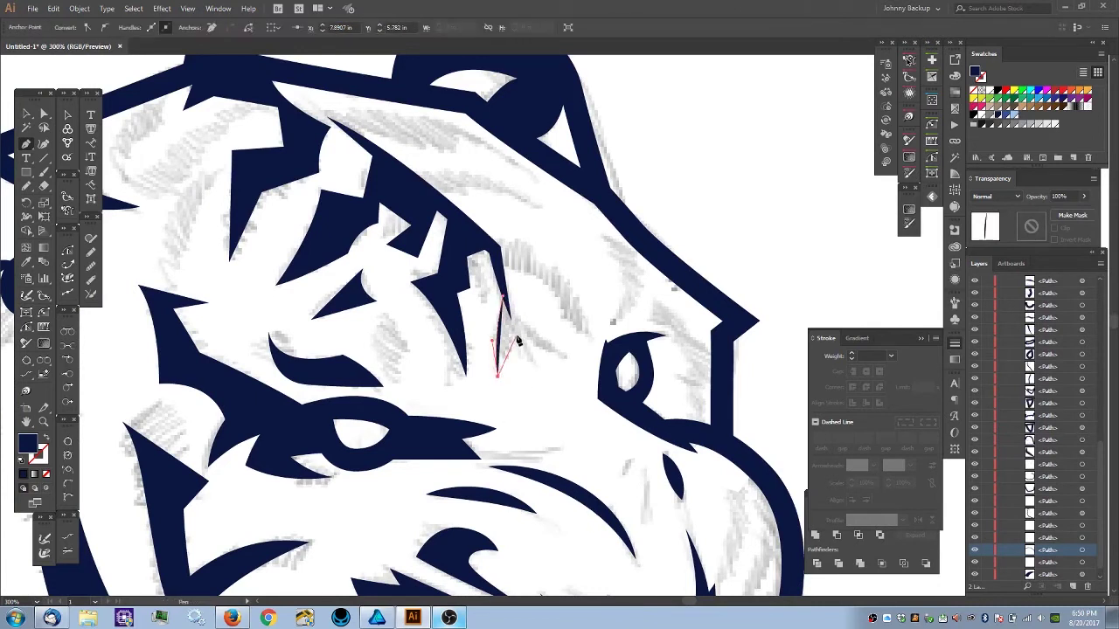
{"action": "left_click", "coordinate": [516, 337]}
{"action": "left_click", "coordinate": [569, 355]}
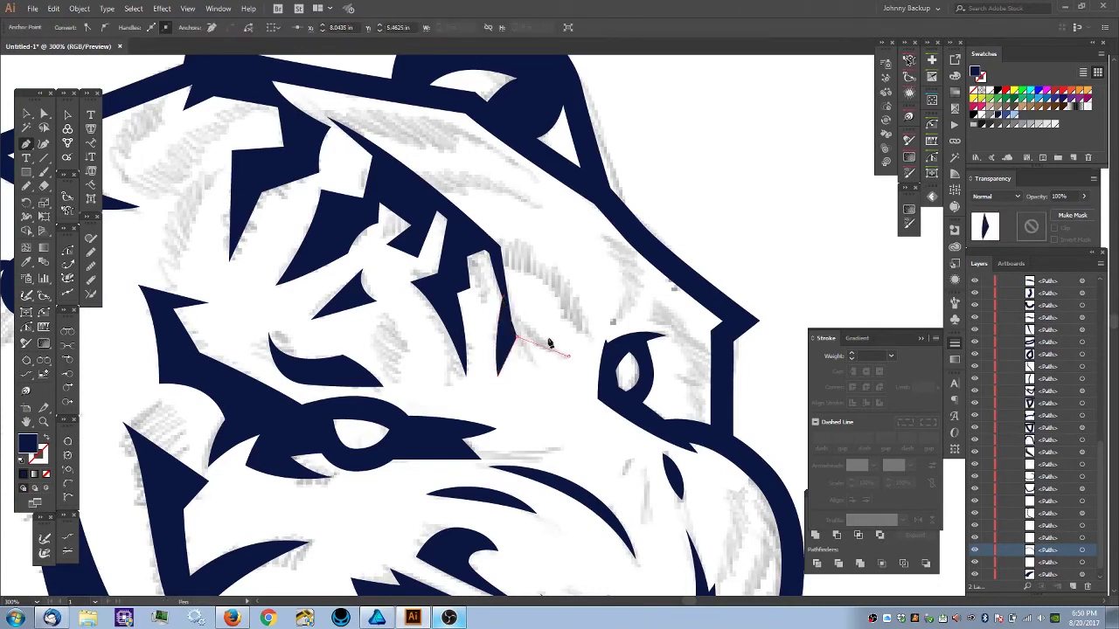
{"action": "left_click", "coordinate": [505, 297]}
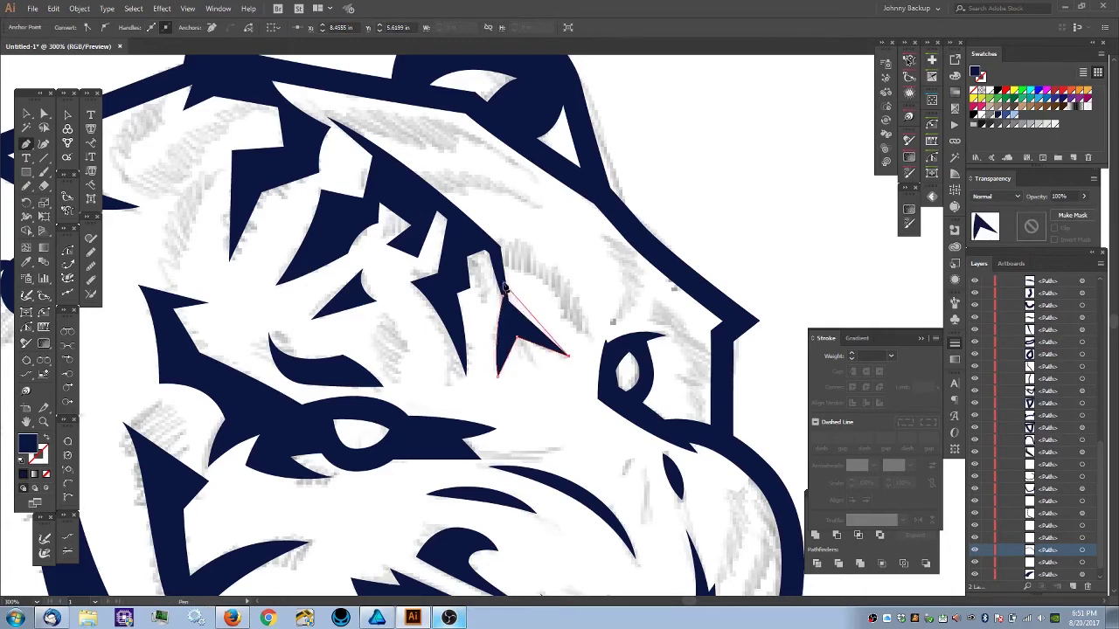
- Extend the fork's top anchor up into the forehead stripe so the shapes merge, then deselect
{"action": "left_click_drag", "start_coordinate": [510, 297], "coordinate": [509, 298]}
{"action": "left_click", "coordinate": [502, 281]}
{"action": "left_click", "coordinate": [503, 295]}
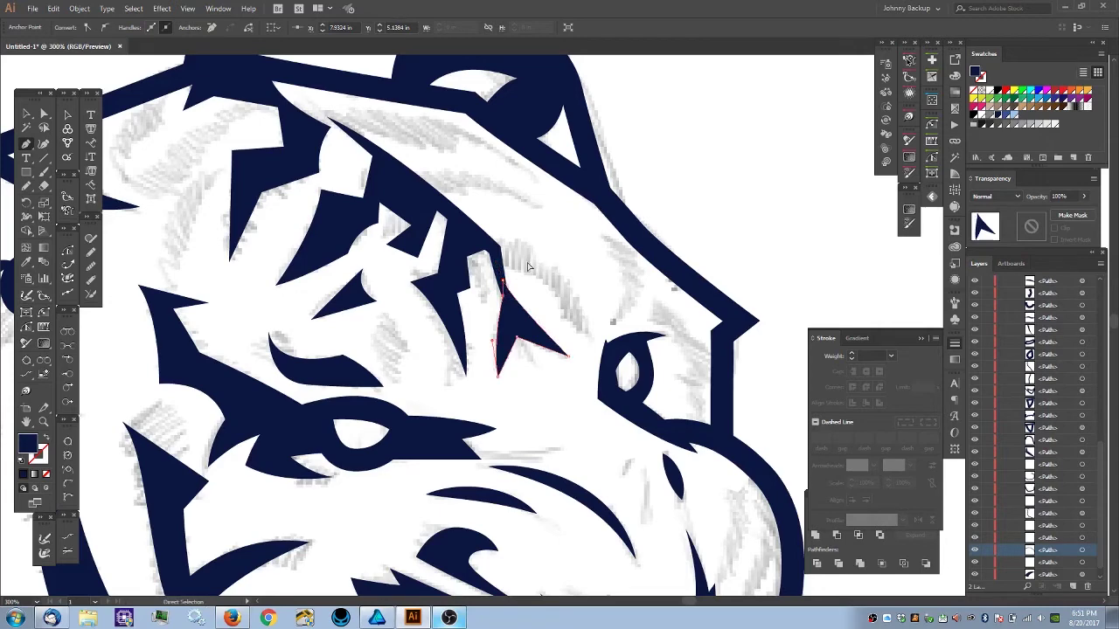
{"action": "left_click", "coordinate": [528, 267], "text": "ctrl"}
- Draw a bent, pointed navy branch from the main forehead stripe toward the far eye, closing it back at the stripe
{"action": "key", "text": "ctrl+minus"}
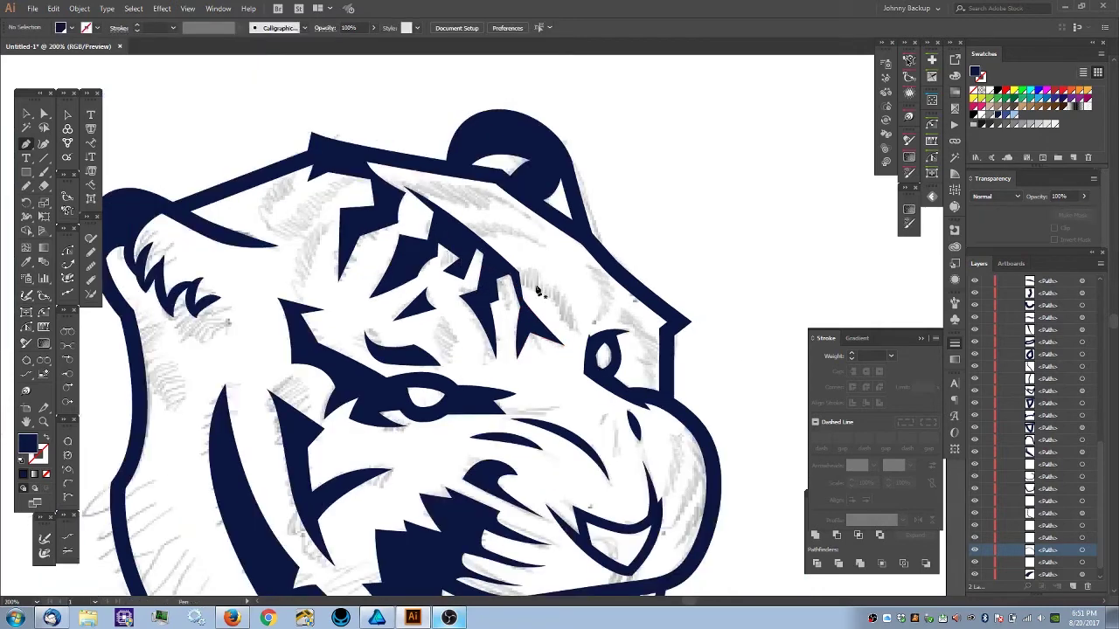
{"action": "scroll", "coordinate": [501, 276], "scroll_direction": "down", "scroll_amount": 1}
{"action": "scroll", "coordinate": [504, 266], "scroll_direction": "down", "scroll_amount": 1}
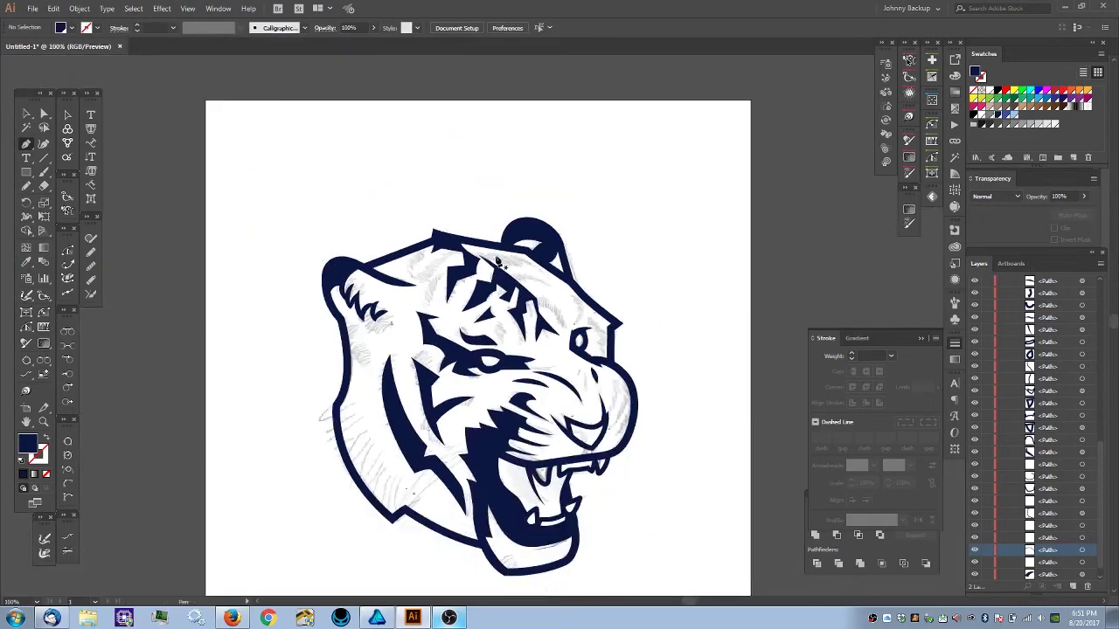
{"action": "scroll", "coordinate": [504, 266], "scroll_direction": "up", "scroll_amount": 2}
{"action": "scroll", "coordinate": [495, 304], "scroll_direction": "up", "scroll_amount": 3}
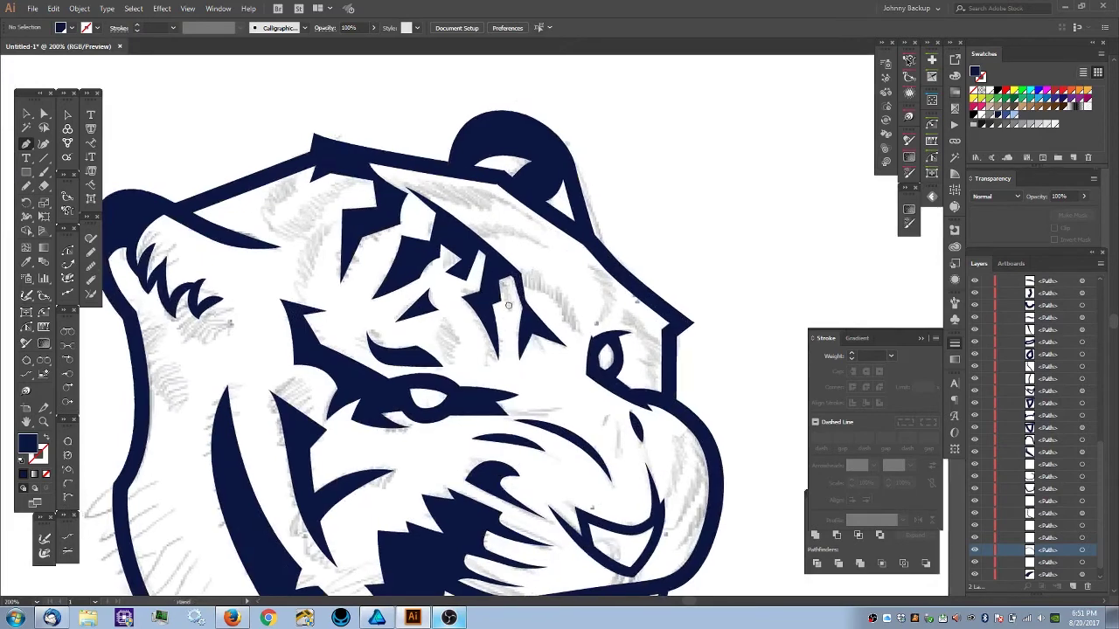
{"action": "scroll", "coordinate": [490, 306], "scroll_direction": "right", "scroll_amount": 2}
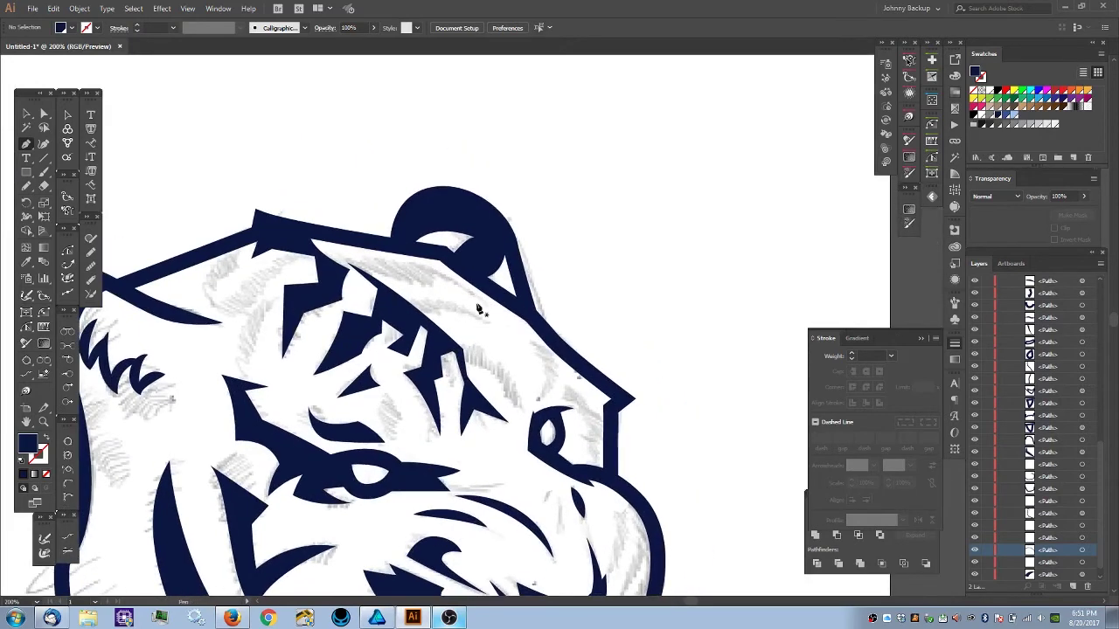
{"action": "left_click", "coordinate": [438, 330]}
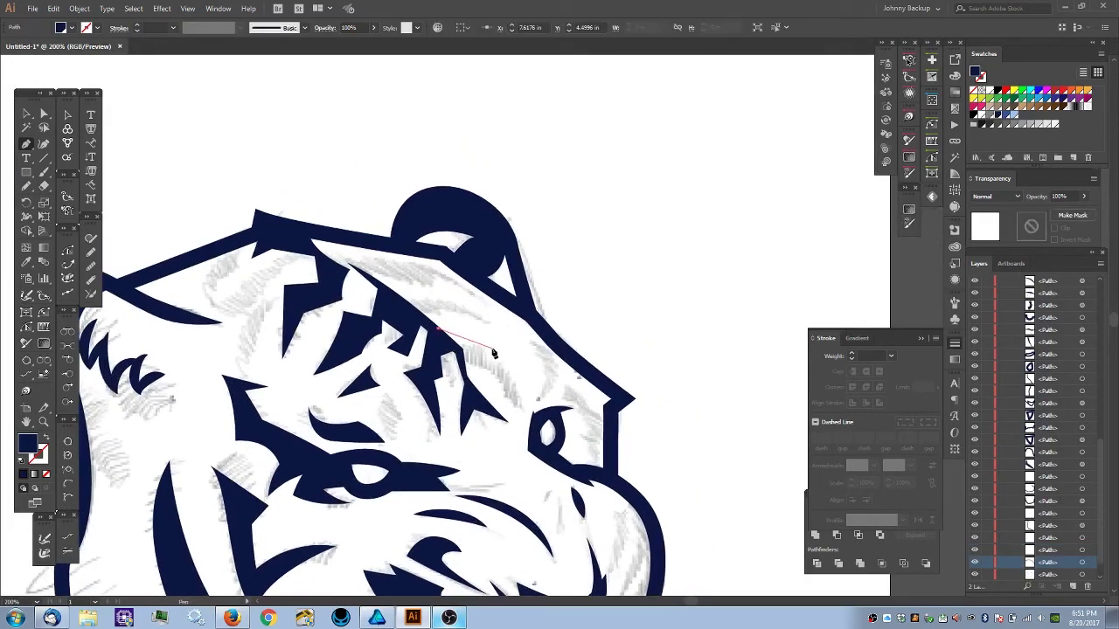
{"action": "left_click", "coordinate": [494, 351]}
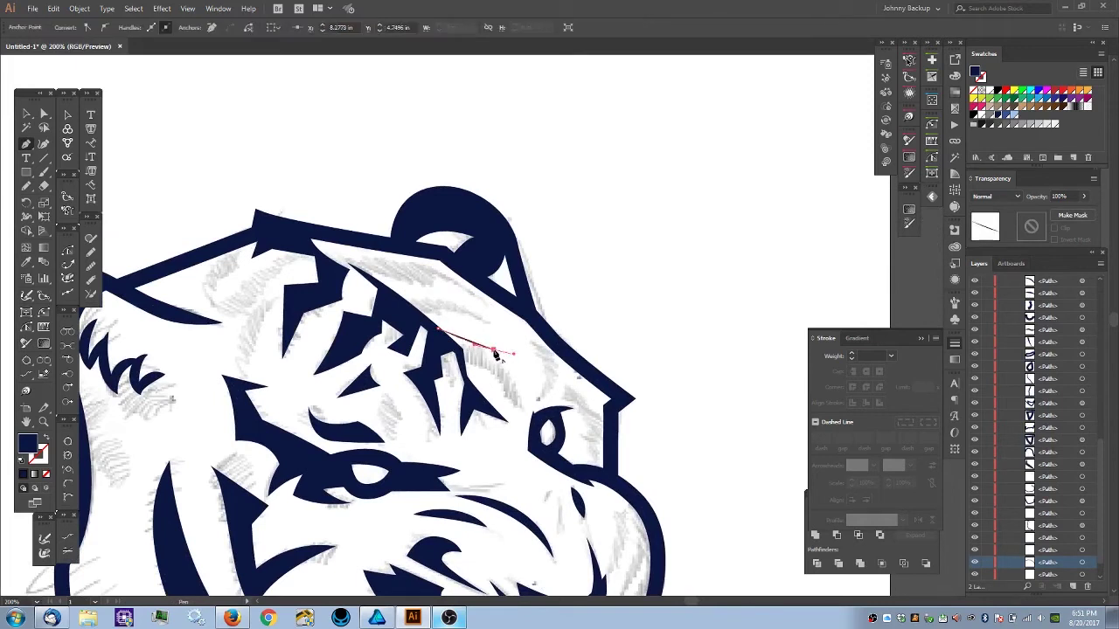
{"action": "left_click", "coordinate": [517, 396]}
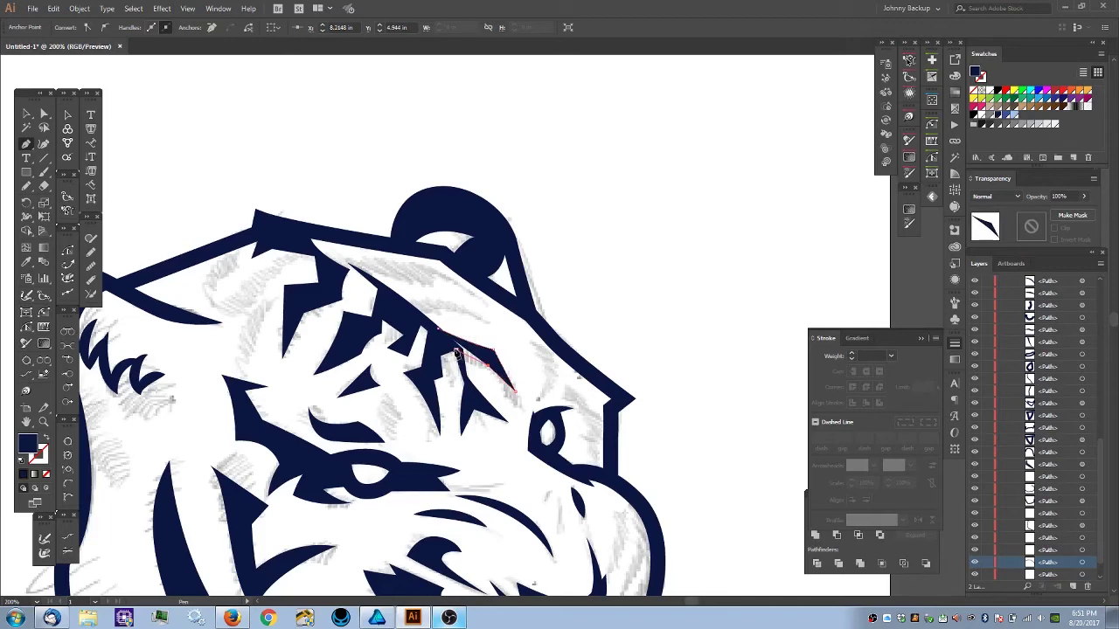
{"action": "key", "text": "ctrl+plus"}
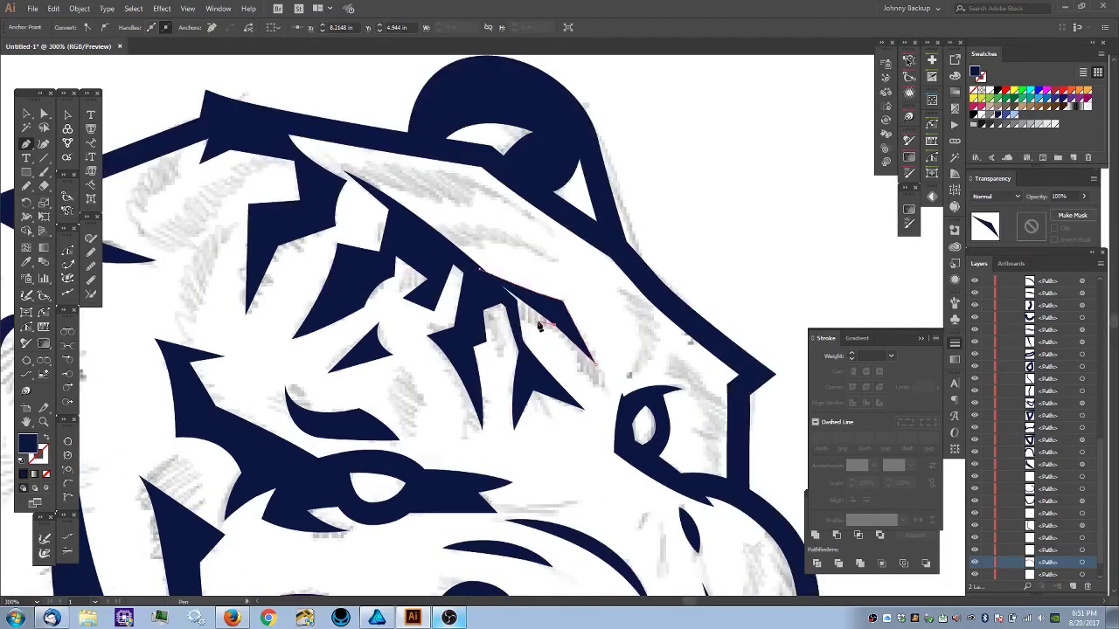
{"action": "left_click", "coordinate": [509, 302]}
{"action": "left_click", "coordinate": [480, 270]}
{"action": "left_click", "coordinate": [499, 255], "text": "ctrl"}
- Add a second pointed navy branch along the upper edge of the main forehead stripe, following the sketch beneath the far ear
{"action": "key", "text": "ctrl+minus"}
{"action": "key", "text": "ctrl+minus"}
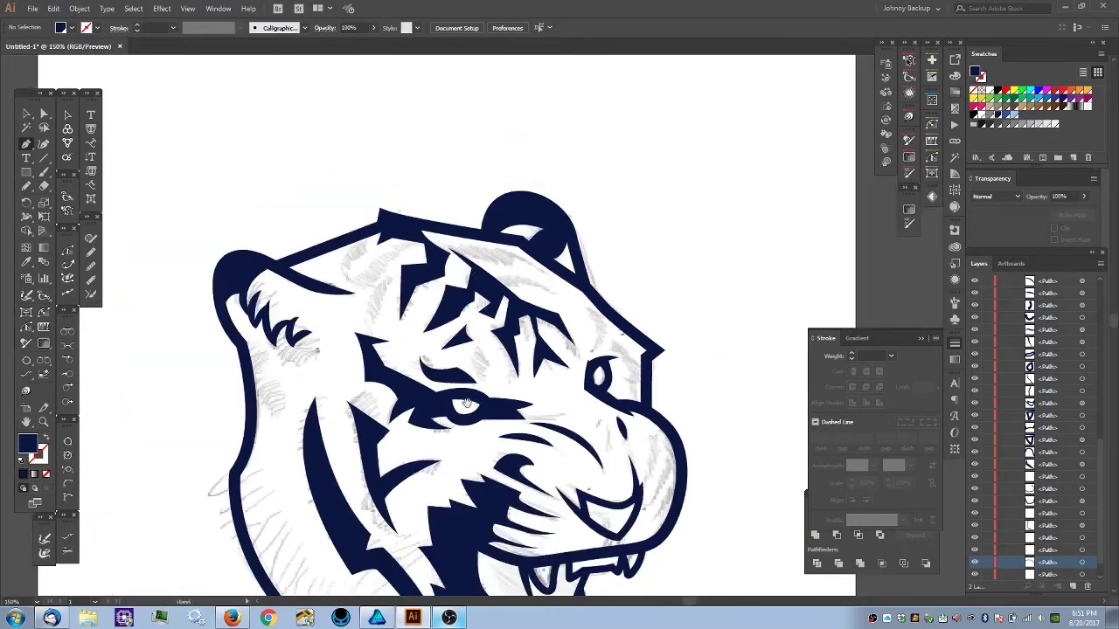
{"action": "left_click_drag", "start_coordinate": [464, 408], "coordinate": [481, 260]}
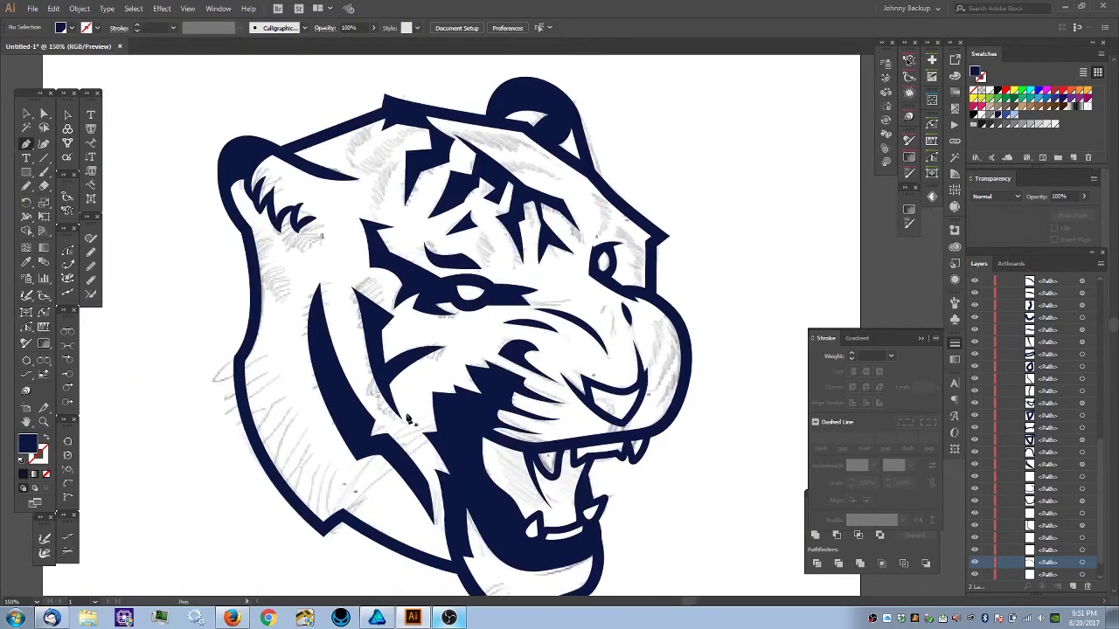
{"action": "left_click_drag", "start_coordinate": [483, 295], "coordinate": [426, 324]}
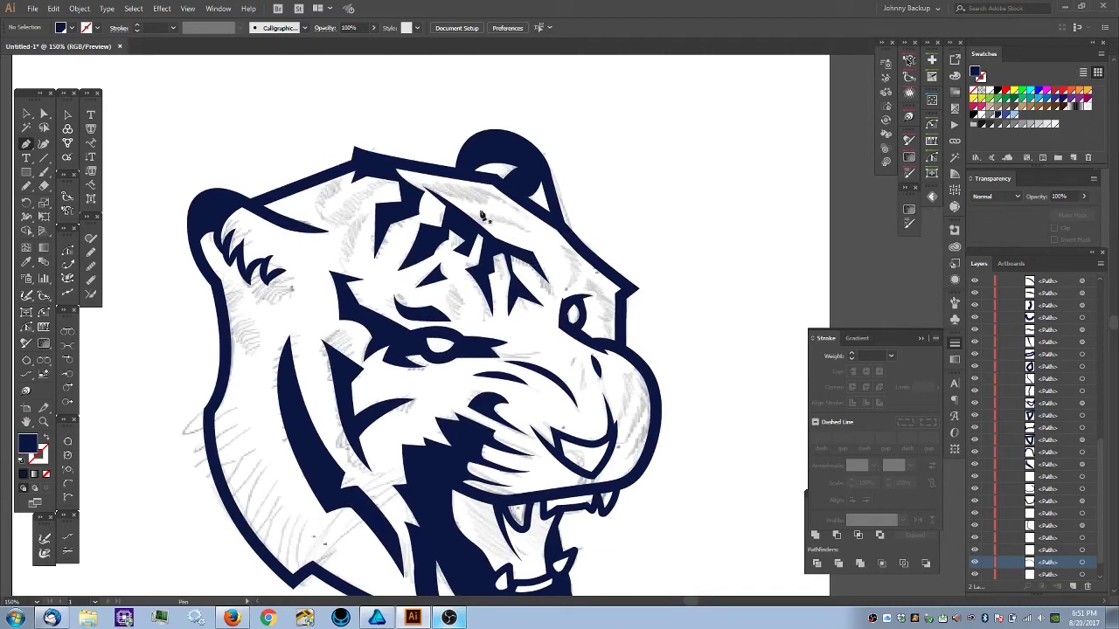
{"action": "scroll", "coordinate": [498, 234], "scroll_direction": "up", "scroll_amount": 3}
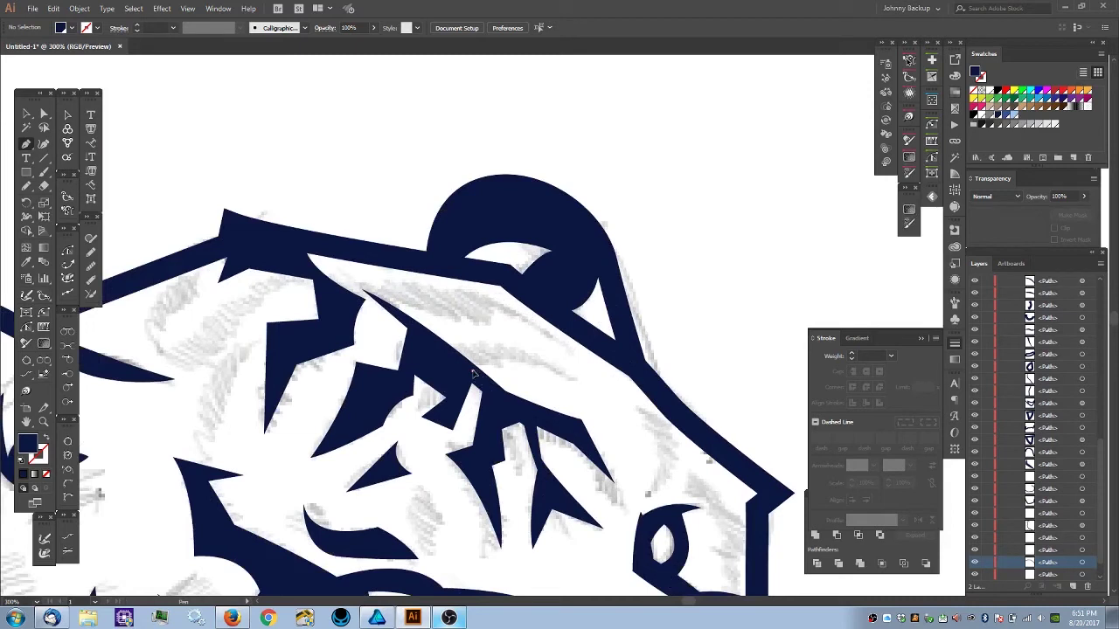
{"action": "left_click", "coordinate": [472, 374]}
{"action": "left_click", "coordinate": [505, 360]}
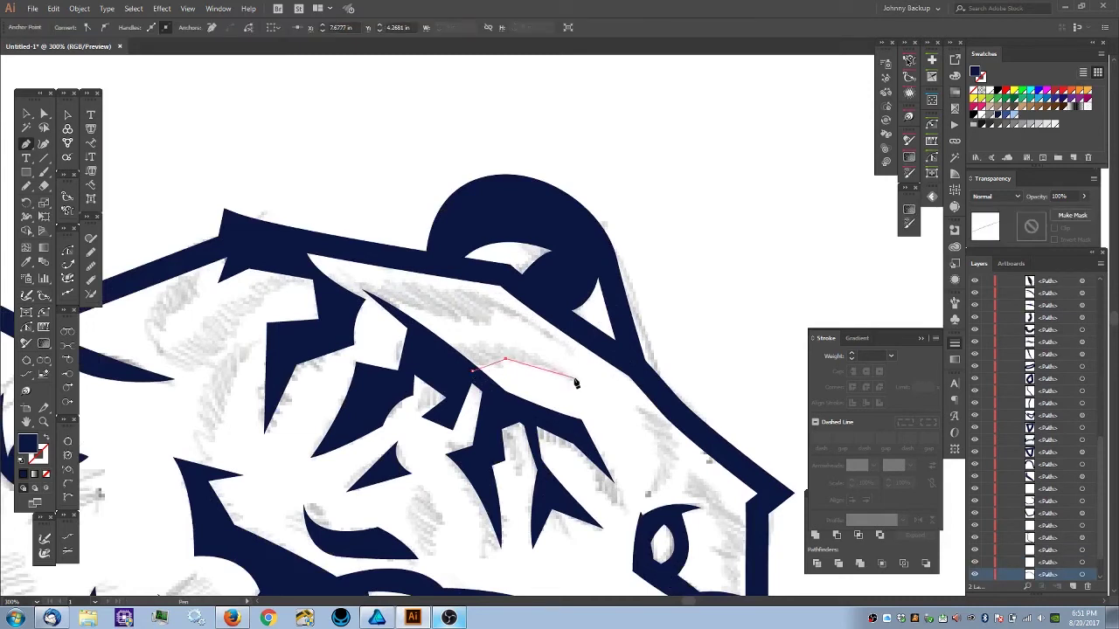
{"action": "left_click", "coordinate": [576, 380]}
{"action": "left_click", "coordinate": [525, 349]}
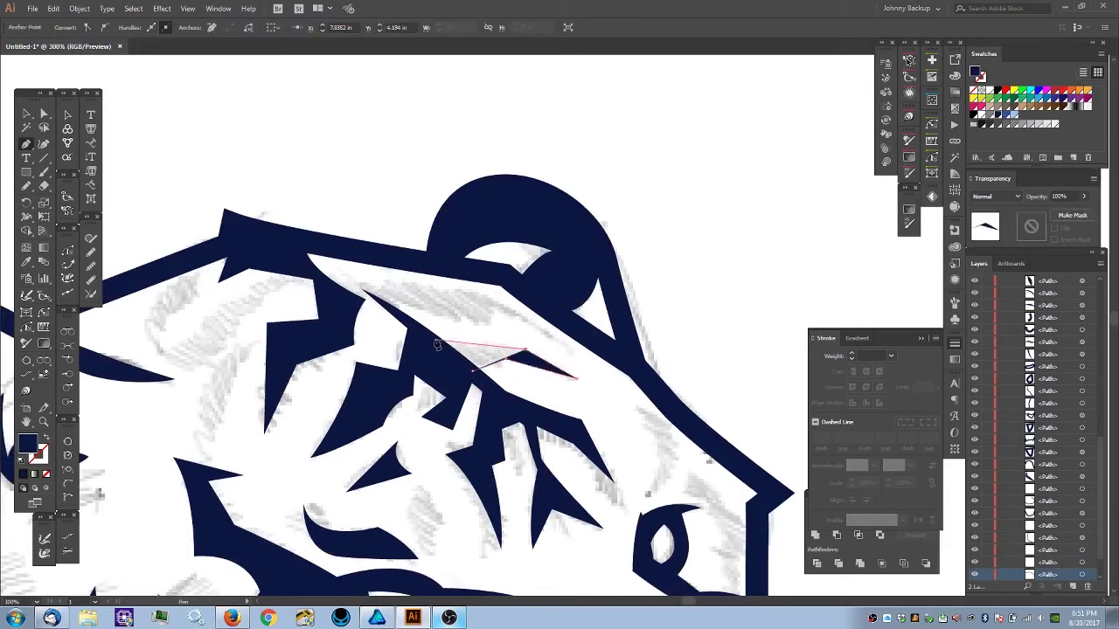
{"action": "left_click", "coordinate": [428, 338]}
{"action": "left_click", "coordinate": [472, 373]}
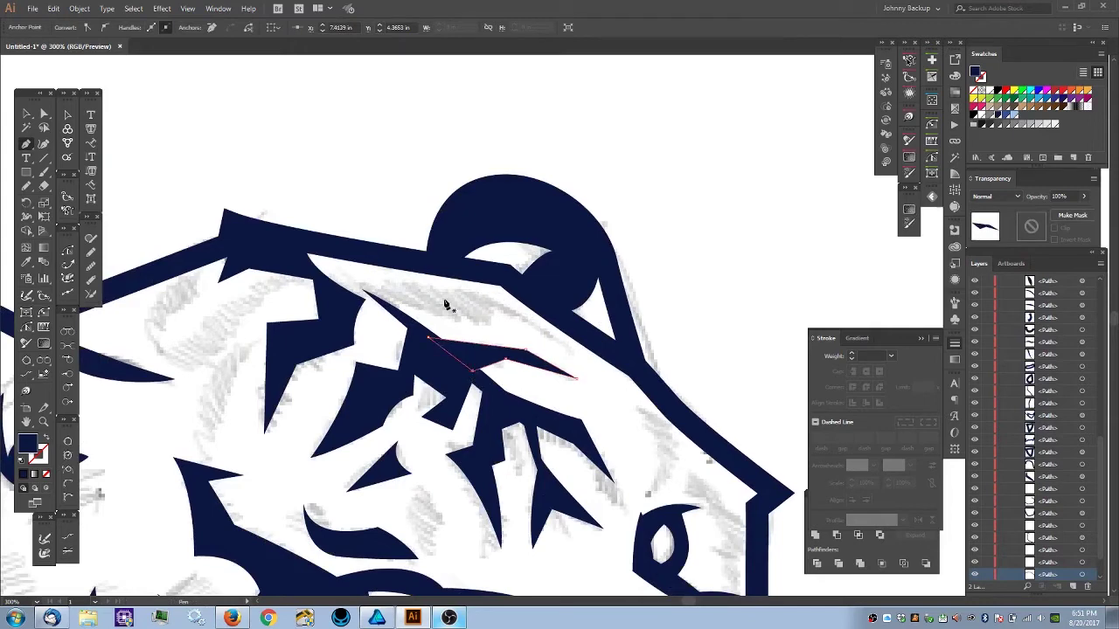
{"action": "left_click", "coordinate": [446, 305], "text": "ctrl"}
- Draw a separate notched navy stripe between the main forehead stripe and the head outline, close it and deselect
{"action": "scroll", "coordinate": [452, 281], "scroll_direction": "down", "scroll_amount": 3}
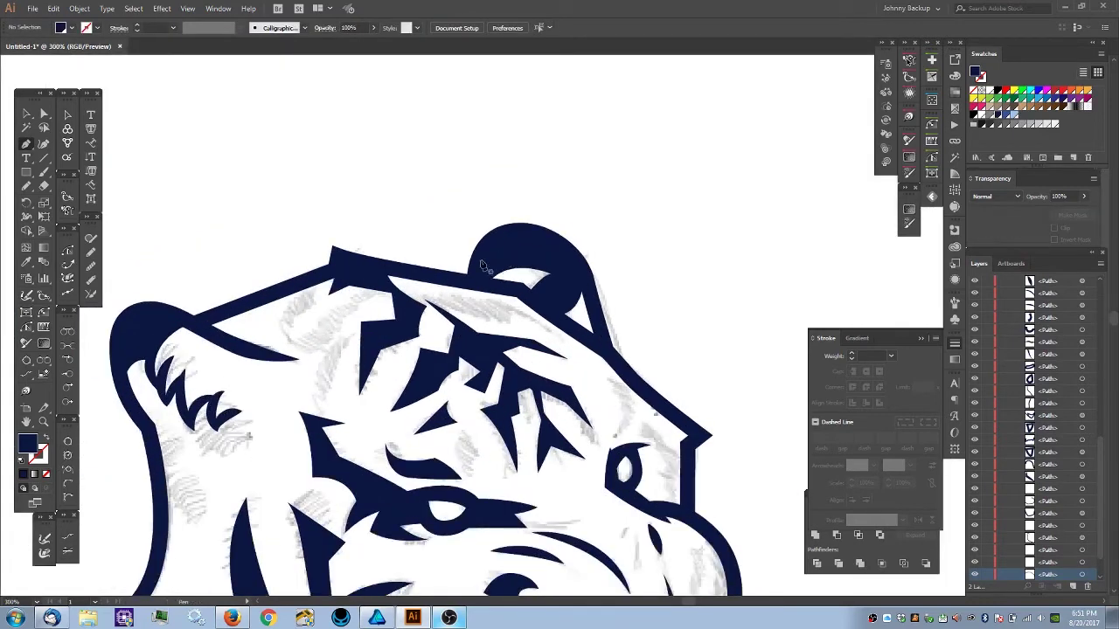
{"action": "scroll", "coordinate": [480, 264], "scroll_direction": "up", "scroll_amount": 2}
{"action": "left_click", "coordinate": [354, 280]}
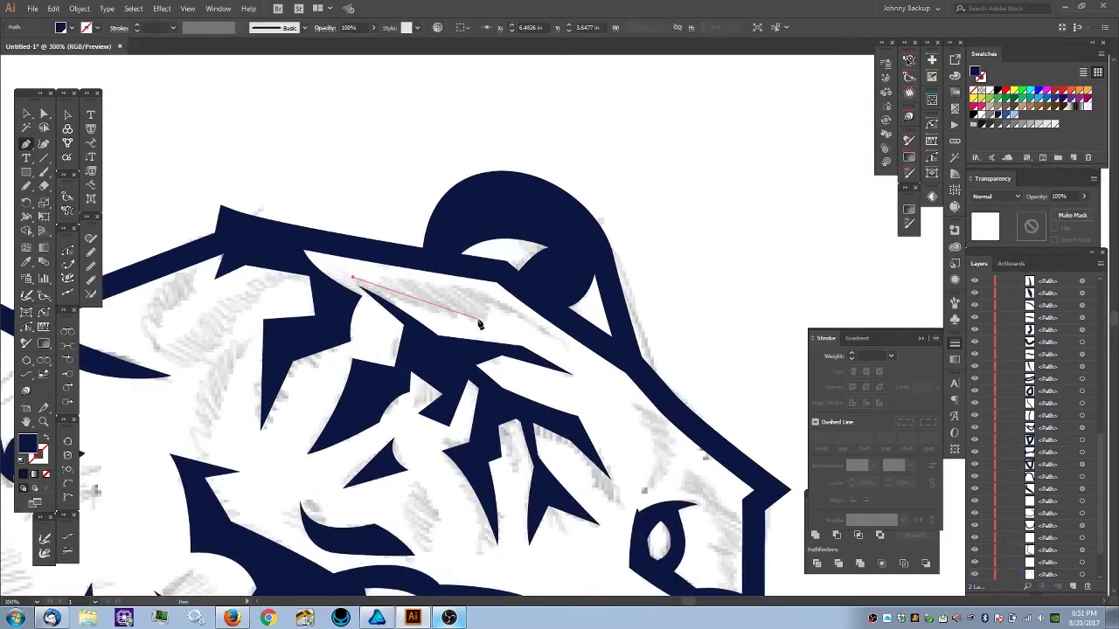
{"action": "left_click", "coordinate": [546, 330]}
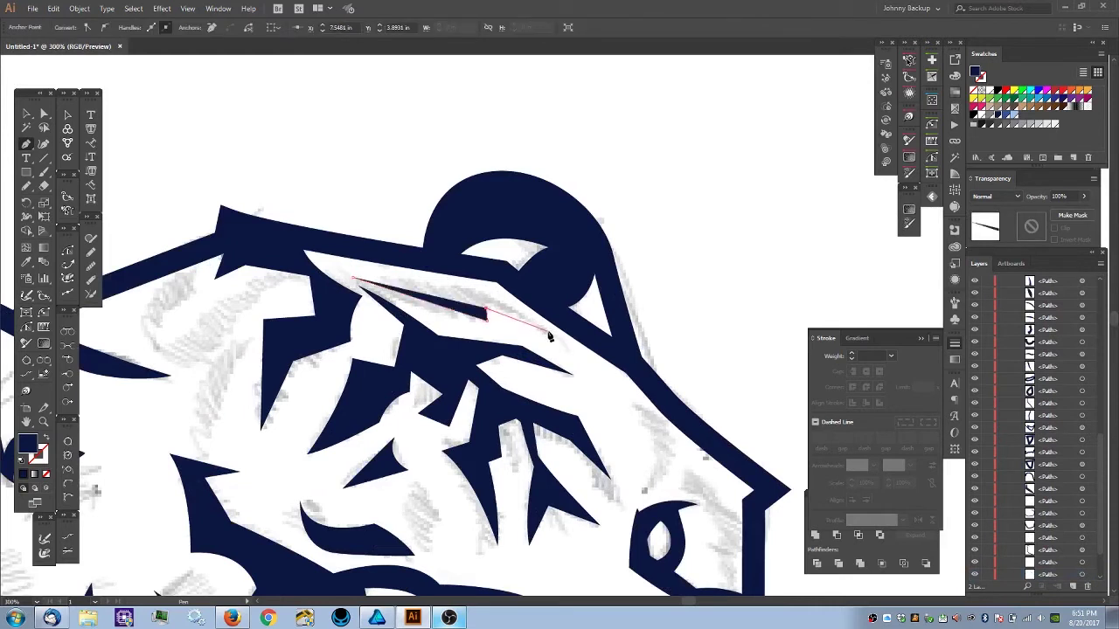
{"action": "left_click", "coordinate": [488, 299]}
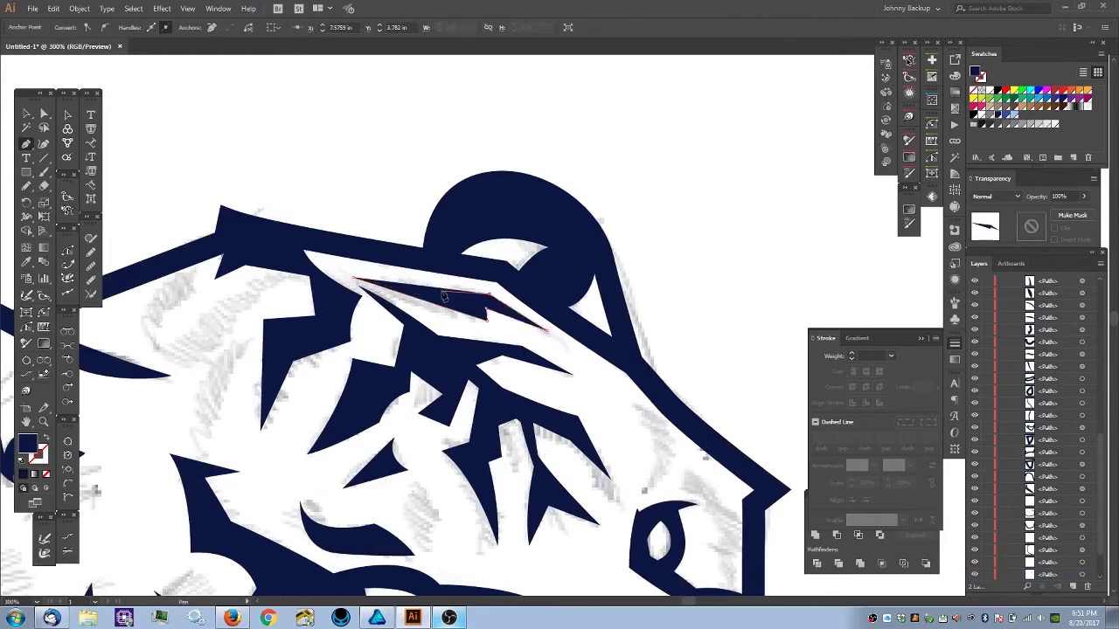
{"action": "left_click", "coordinate": [354, 281]}
{"action": "key", "text": "ctrl+minus"}
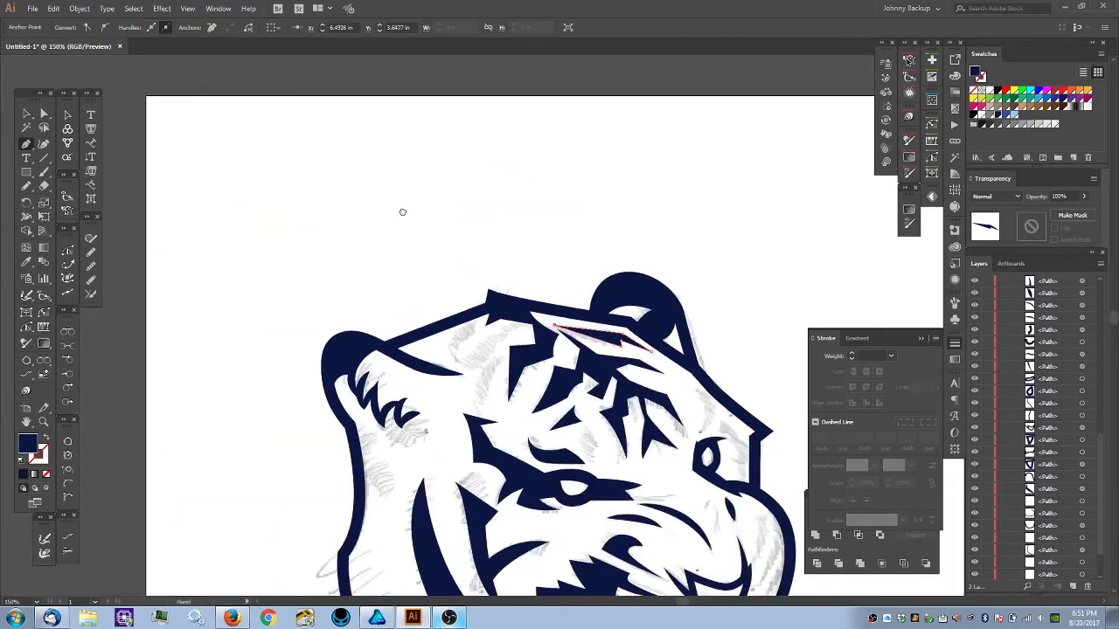
{"action": "left_click_drag", "start_coordinate": [436, 232], "coordinate": [338, 170]}
{"action": "key", "text": "ctrl+shift+a"}
- Refine the notched stripe by nudging its upper corner, pointed tip and inner notch anchors, then deselect
{"action": "left_click_drag", "start_coordinate": [477, 320], "coordinate": [393, 252]}
{"action": "key", "text": "ctrl+plus"}
{"action": "key", "text": "ctrl+plus"}
{"action": "key", "text": "ctrl+plus"}
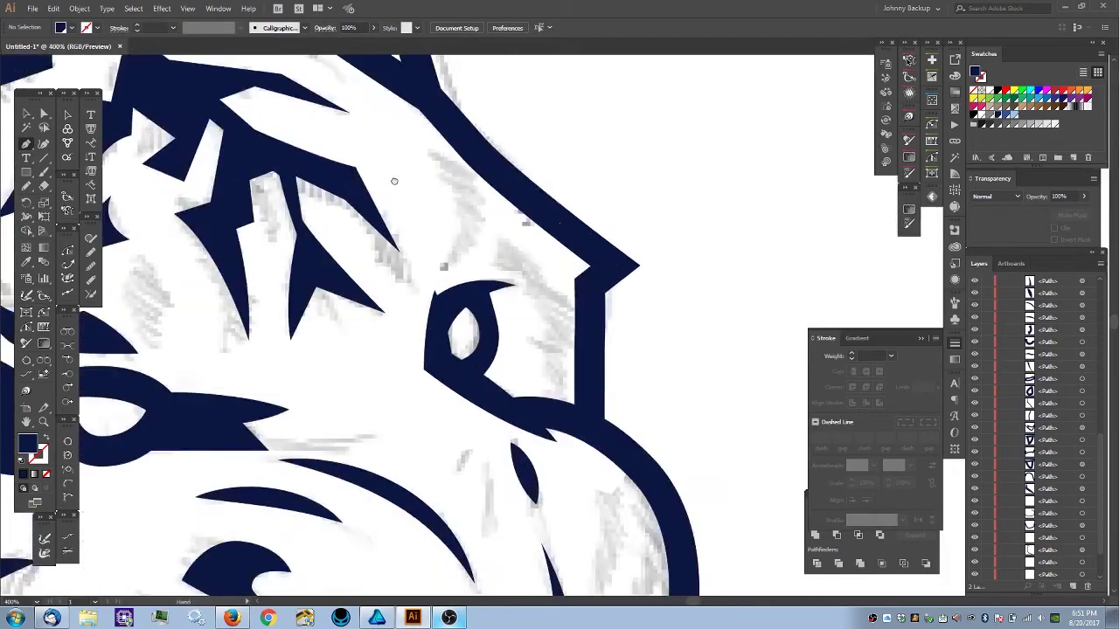
{"action": "left_click_drag", "start_coordinate": [389, 175], "coordinate": [536, 350]}
{"action": "left_click_drag", "start_coordinate": [380, 215], "coordinate": [378, 181]}
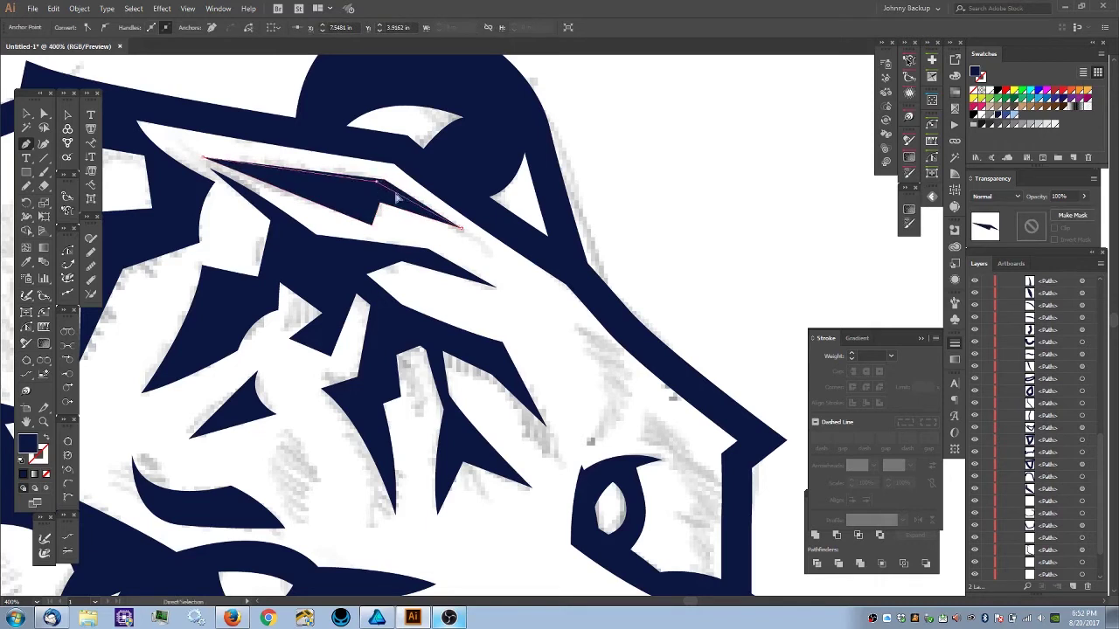
{"action": "left_click_drag", "start_coordinate": [462, 228], "coordinate": [463, 234]}
{"action": "left_click_drag", "start_coordinate": [379, 207], "coordinate": [381, 210]}
{"action": "left_click", "coordinate": [643, 229], "text": "ctrl"}
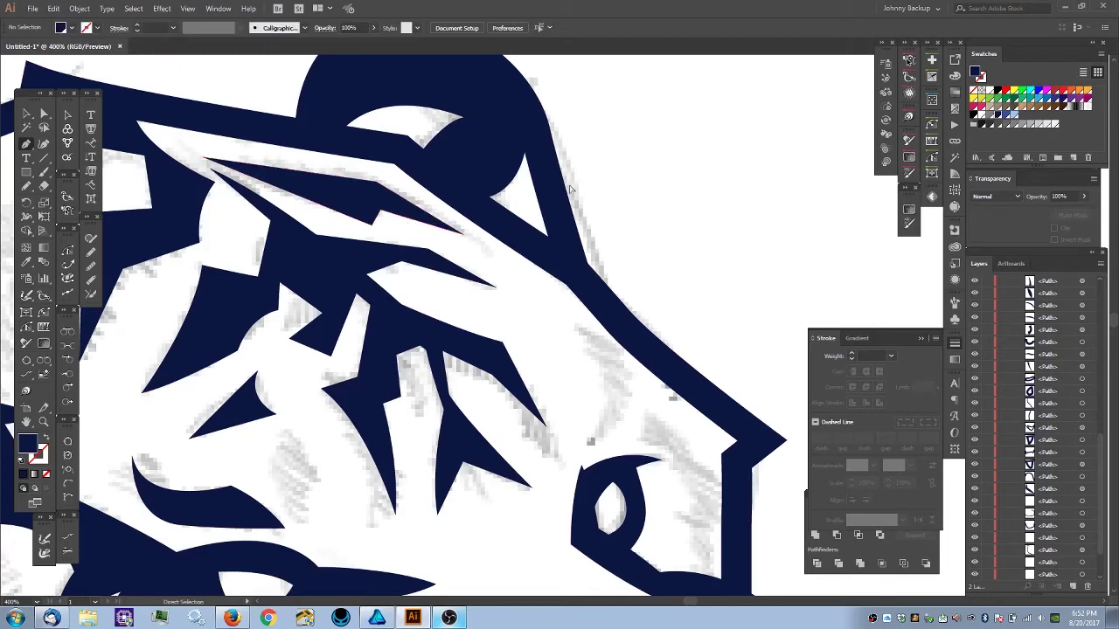
- Start a navy stripe between the near ear and the forehead stripes, tracing its long slanted edge and a curved outer prong
{"action": "key", "text": "ctrl+minus"}
{"action": "key", "text": "ctrl+minus"}
{"action": "key", "text": "ctrl+minus"}
{"action": "key", "text": "ctrl+minus"}
{"action": "left_click_drag", "start_coordinate": [441, 280], "coordinate": [390, 147]}
{"action": "left_click_drag", "start_coordinate": [391, 207], "coordinate": [420, 248]}
{"action": "key", "text": "ctrl+plus"}
{"action": "key", "text": "ctrl+plus"}
{"action": "key", "text": "ctrl+plus"}
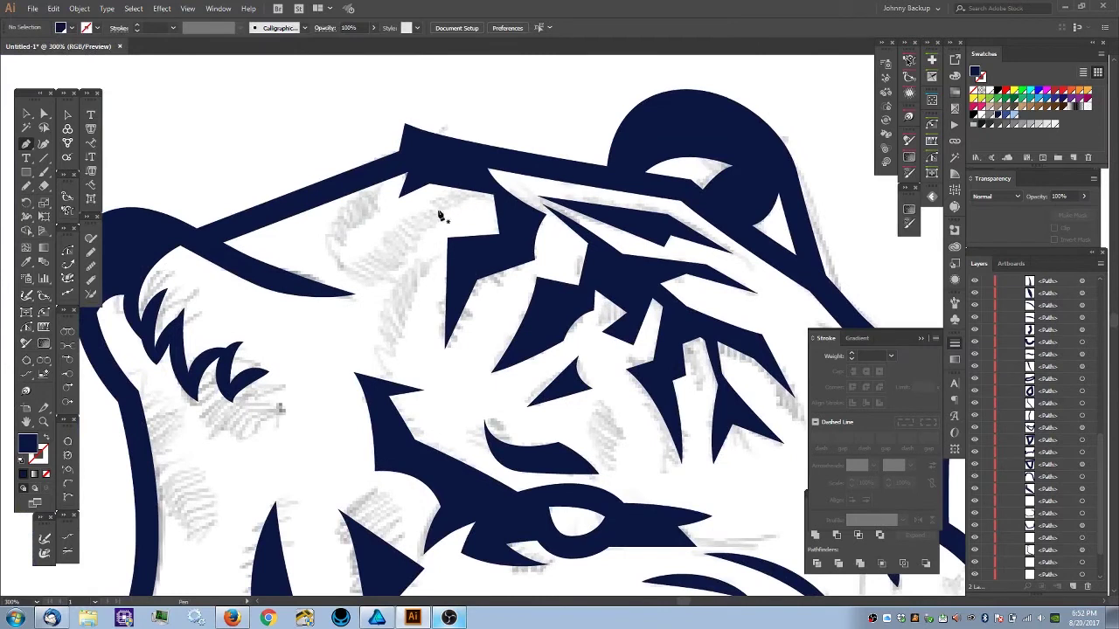
{"action": "left_click", "coordinate": [446, 194]}
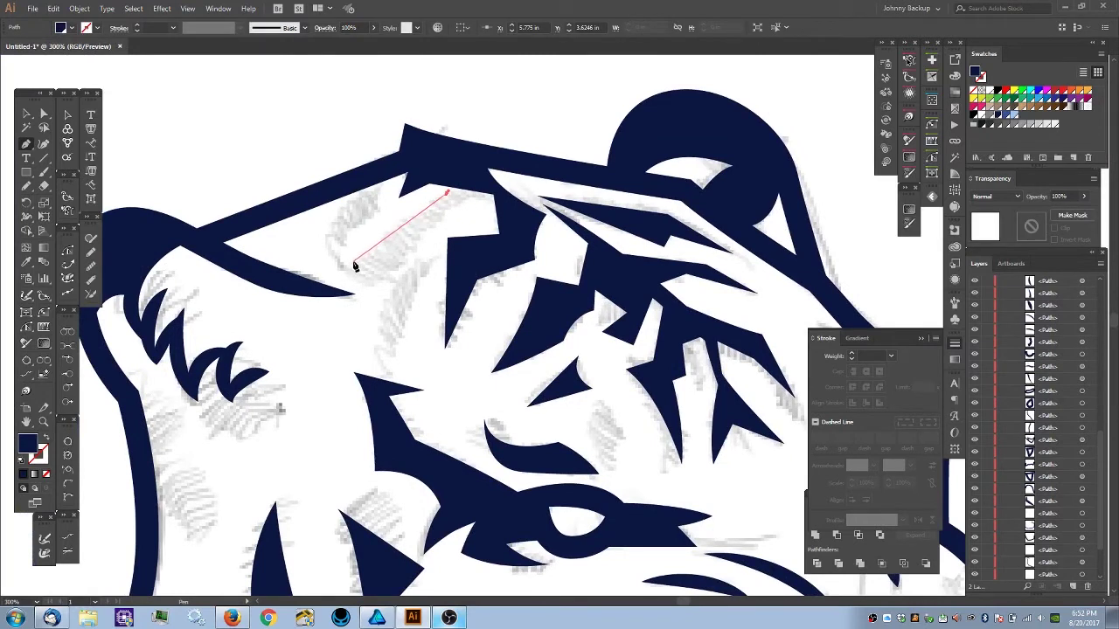
{"action": "left_click", "coordinate": [347, 262]}
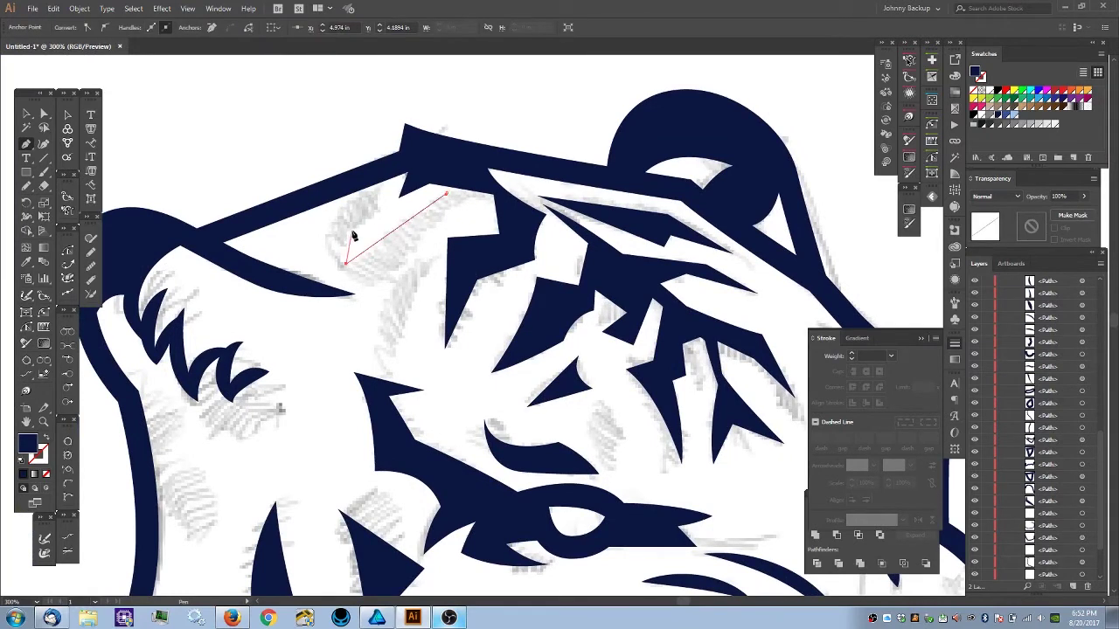
{"action": "left_click", "coordinate": [378, 212]}
{"action": "left_click_drag", "start_coordinate": [341, 271], "coordinate": [369, 326]}
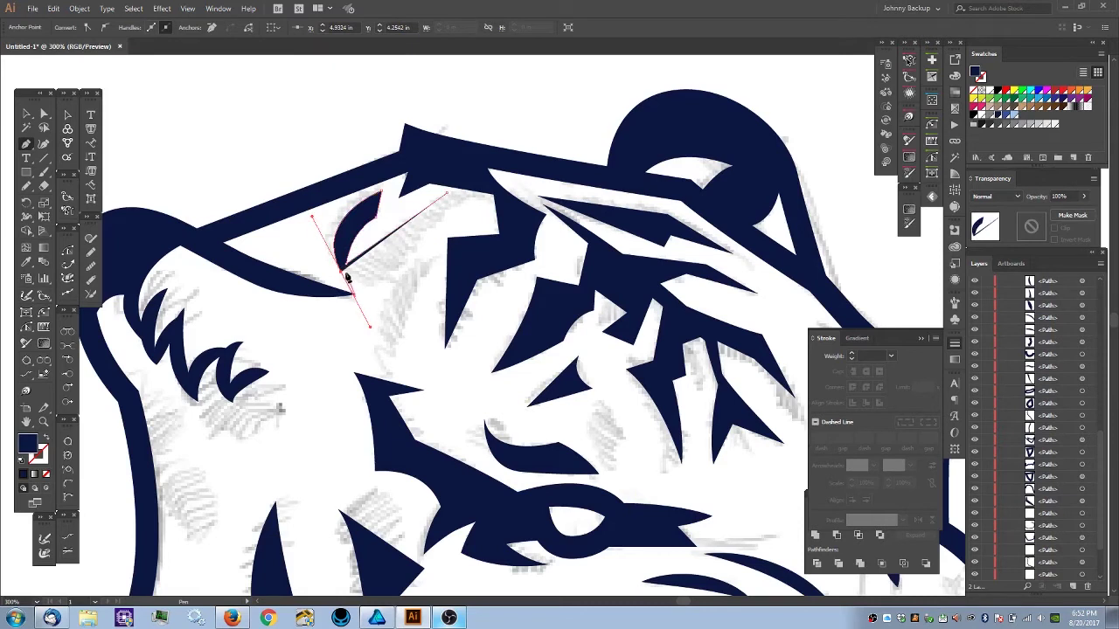
{"action": "left_click_drag", "start_coordinate": [342, 279], "coordinate": [386, 291]}
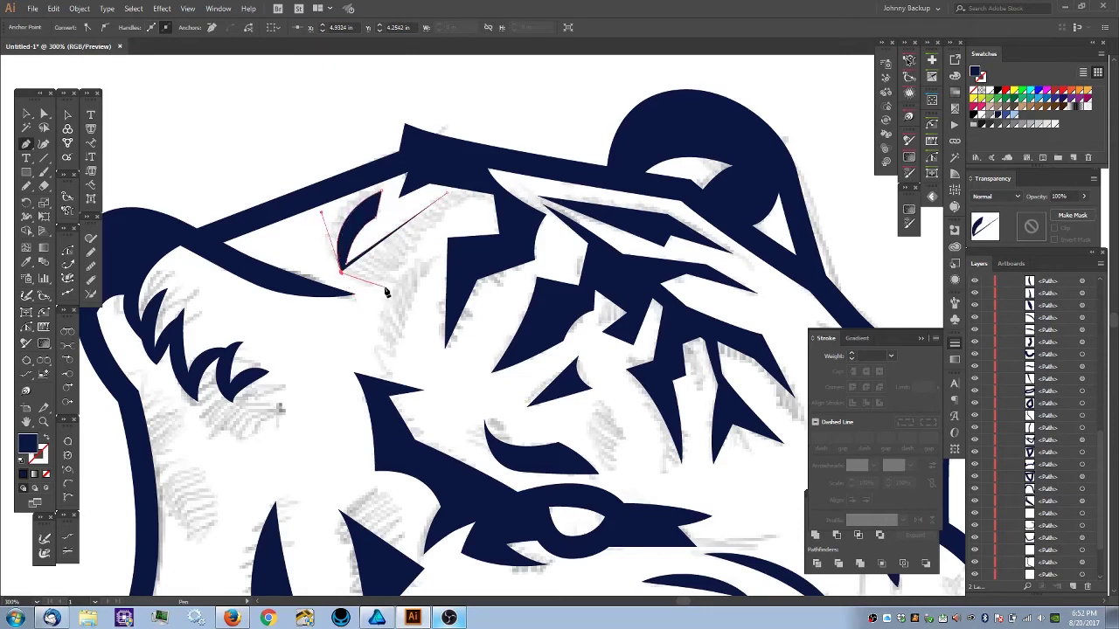
- Complete the stripe with a downward spike and a notched inner point, close it, lower its upper tip slightly and deselect
{"action": "left_click", "coordinate": [390, 289]}
{"action": "left_click", "coordinate": [397, 349]}
{"action": "left_click", "coordinate": [446, 193]}
{"action": "left_click", "coordinate": [408, 295]}
{"action": "left_click", "coordinate": [439, 258]}
{"action": "left_click", "coordinate": [397, 267]}
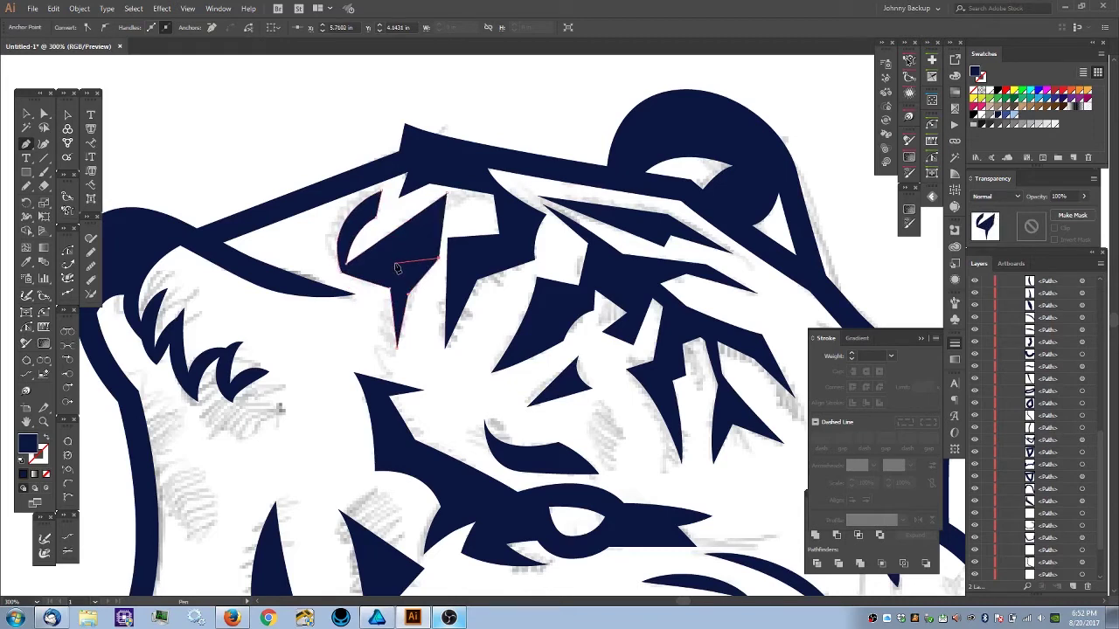
{"action": "left_click", "coordinate": [396, 264]}
{"action": "left_click", "coordinate": [447, 193]}
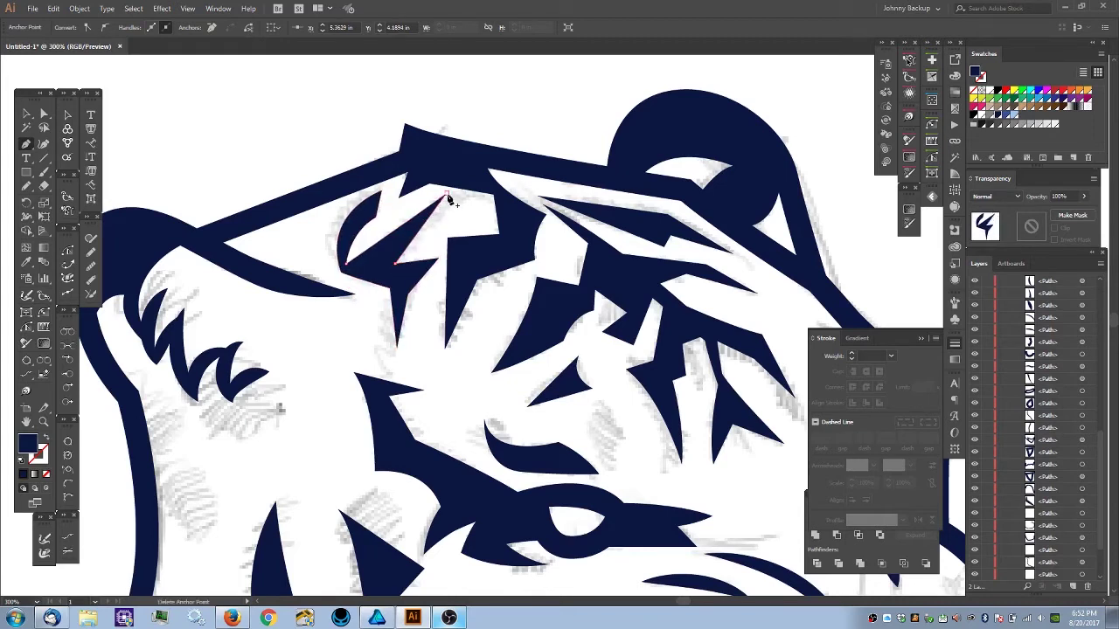
{"action": "left_click_drag", "start_coordinate": [448, 194], "coordinate": [447, 200]}
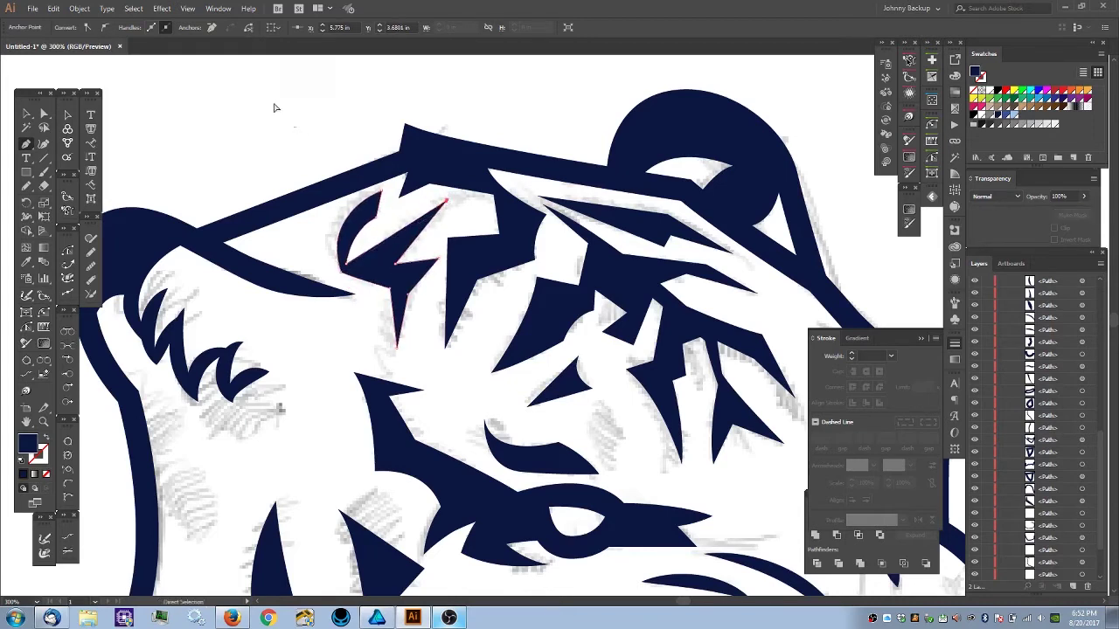
{"action": "left_click", "coordinate": [280, 111], "text": "ctrl"}
- Delete the anchors of the curved outer prong from the new stripe beside the near ear, keeping its straight points
{"action": "key", "text": "ctrl+minus"}
{"action": "key", "text": "ctrl+minus"}
{"action": "key", "text": "ctrl+minus"}
{"action": "key", "text": "ctrl+minus"}
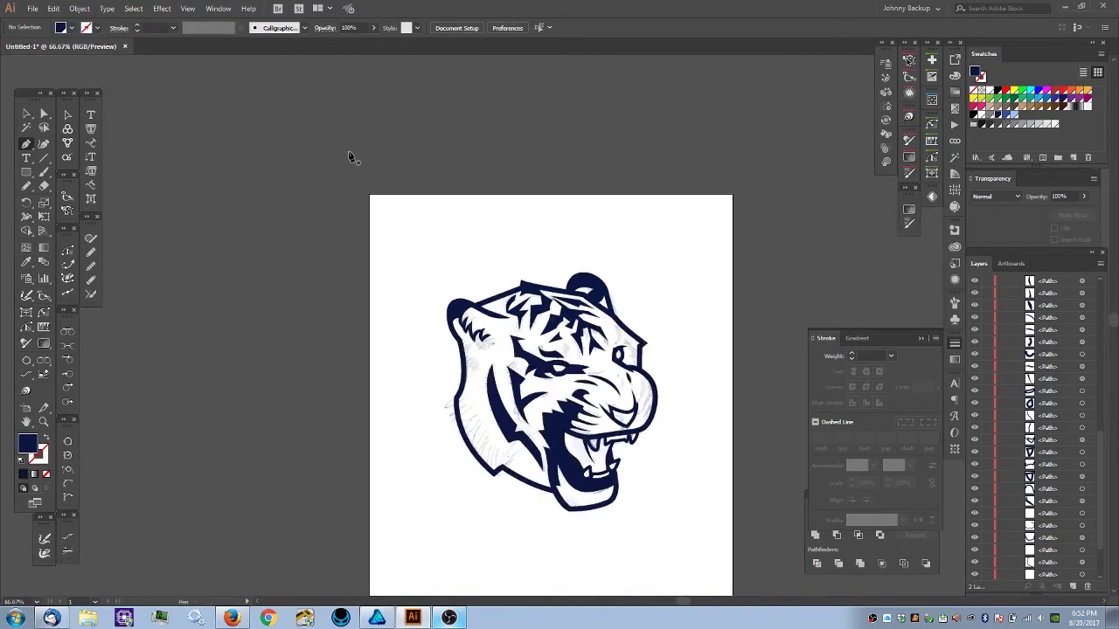
{"action": "key", "text": "ctrl+plus"}
{"action": "key", "text": "ctrl+plus"}
{"action": "key", "text": "ctrl+plus"}
{"action": "key", "text": "ctrl+plus"}
{"action": "key", "text": "ctrl+plus"}
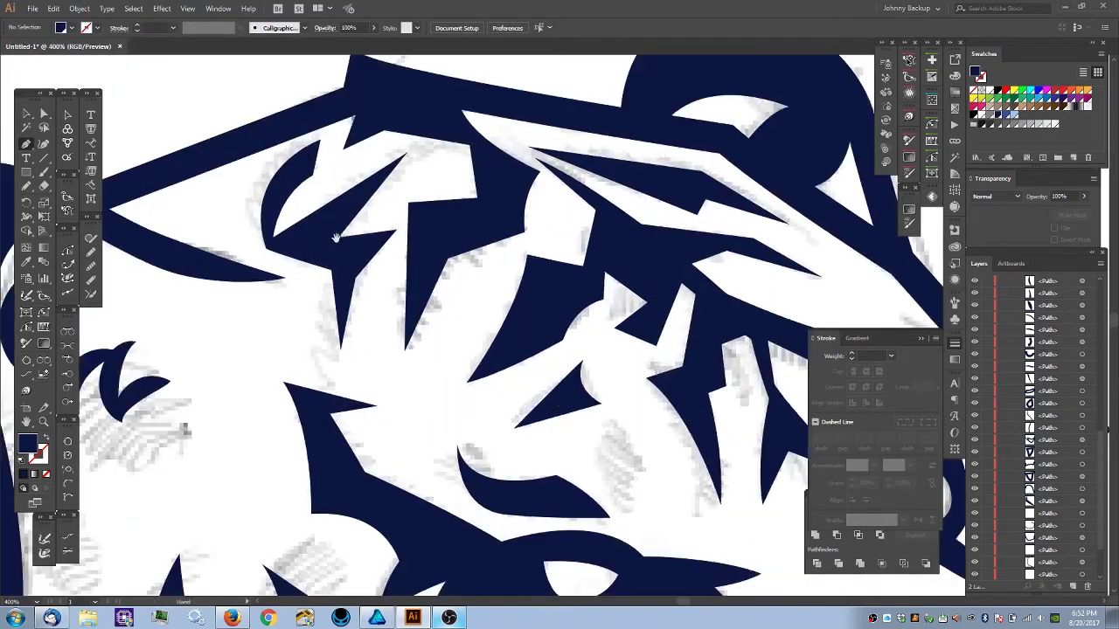
{"action": "left_click_drag", "start_coordinate": [336, 238], "coordinate": [439, 290]}
{"action": "left_click", "coordinate": [453, 275], "text": "ctrl"}
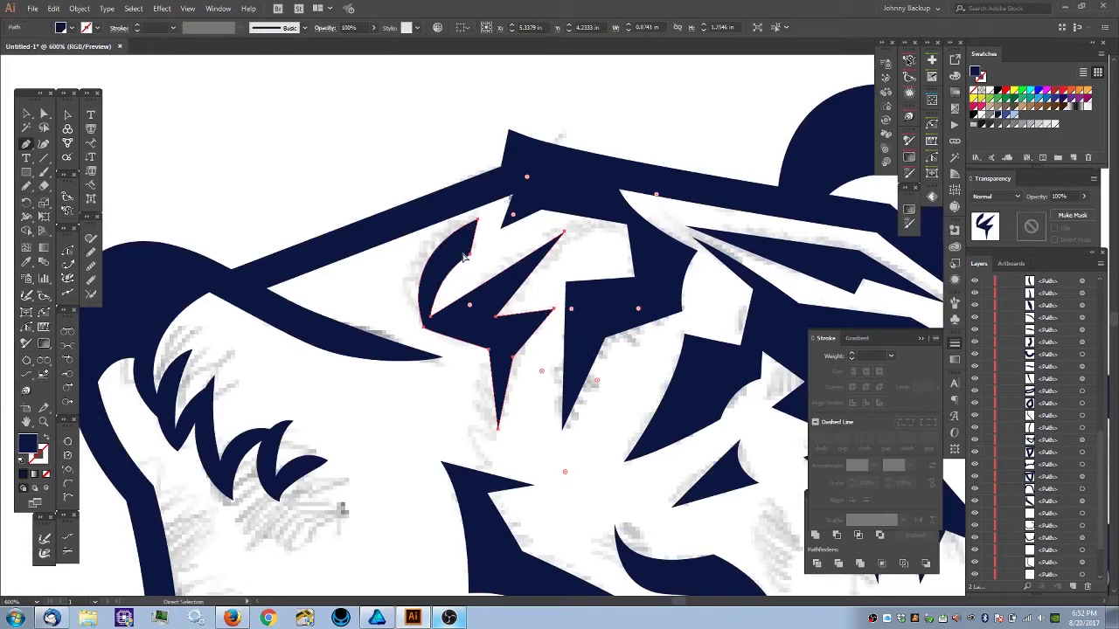
{"action": "key", "text": "ctrl+plus"}
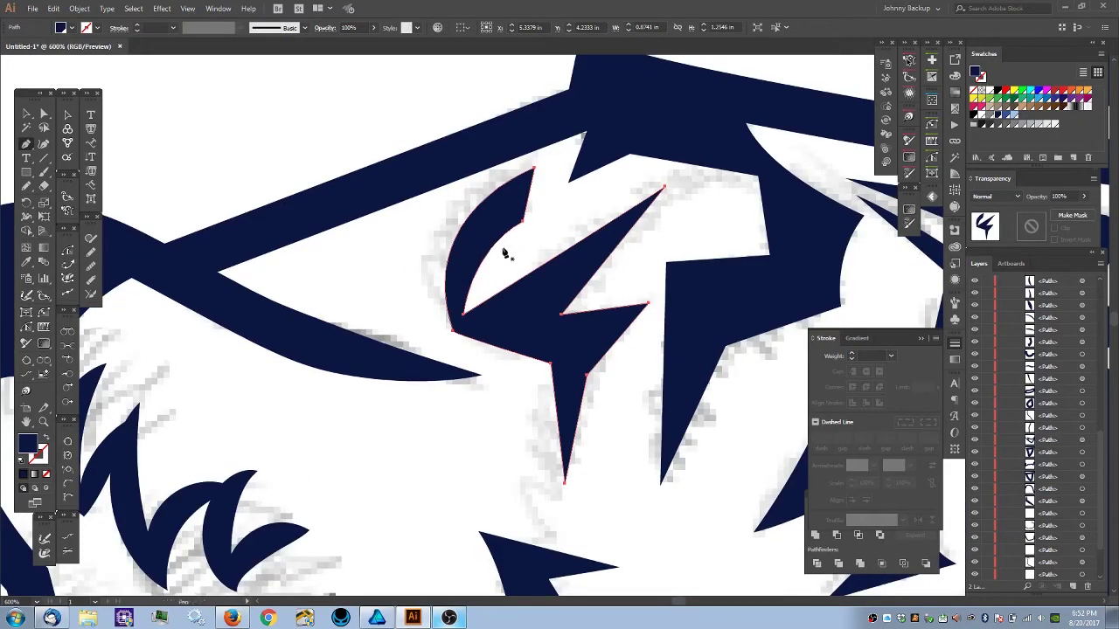
{"action": "left_click", "coordinate": [523, 221]}
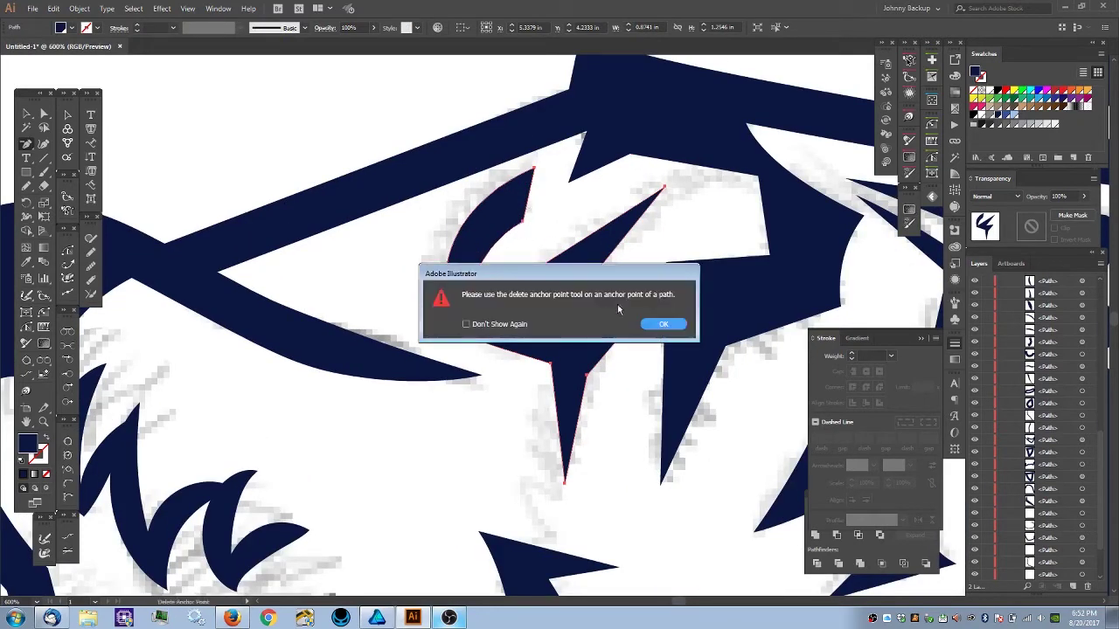
{"action": "left_click", "coordinate": [663, 323]}
{"action": "key", "text": "a"}
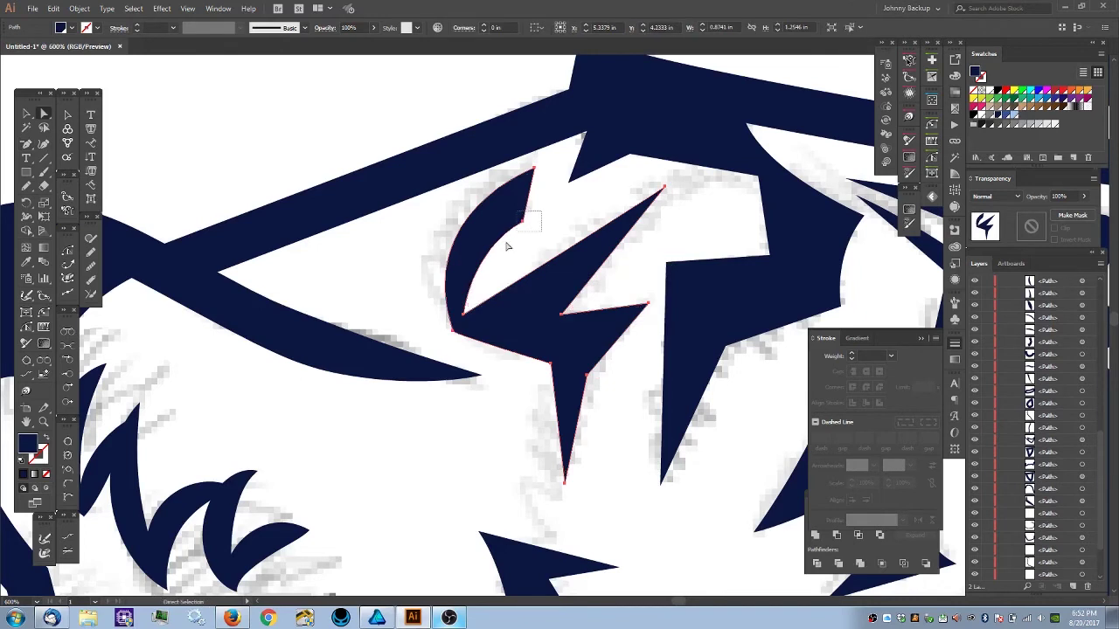
{"action": "left_click", "coordinate": [508, 243]}
{"action": "left_click_drag", "start_coordinate": [515, 240], "coordinate": [535, 179]}
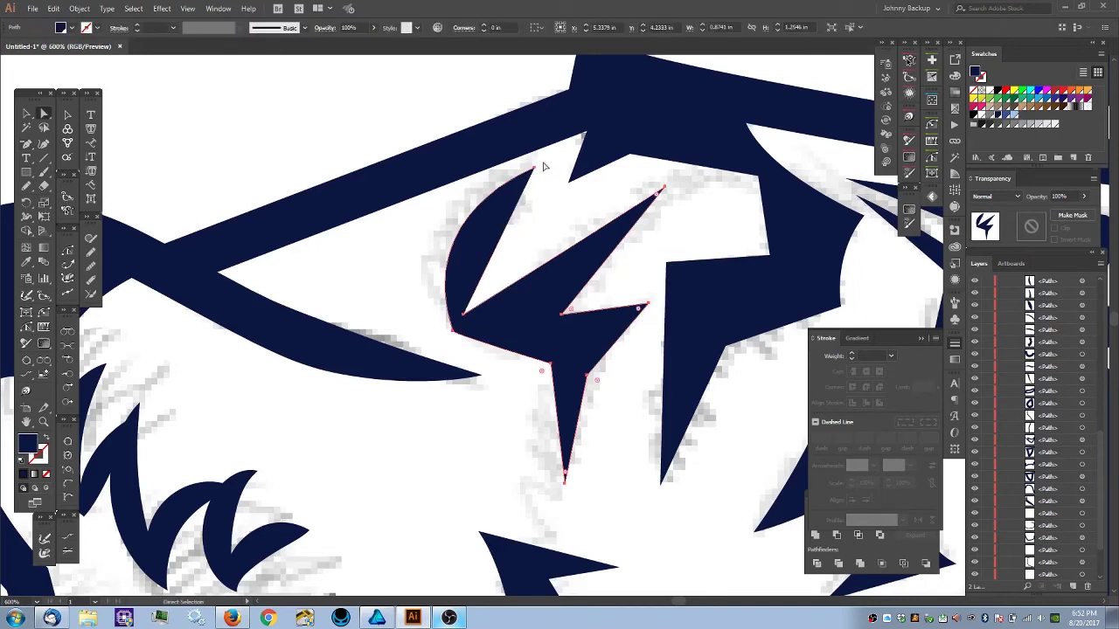
{"action": "key", "text": "Delete"}
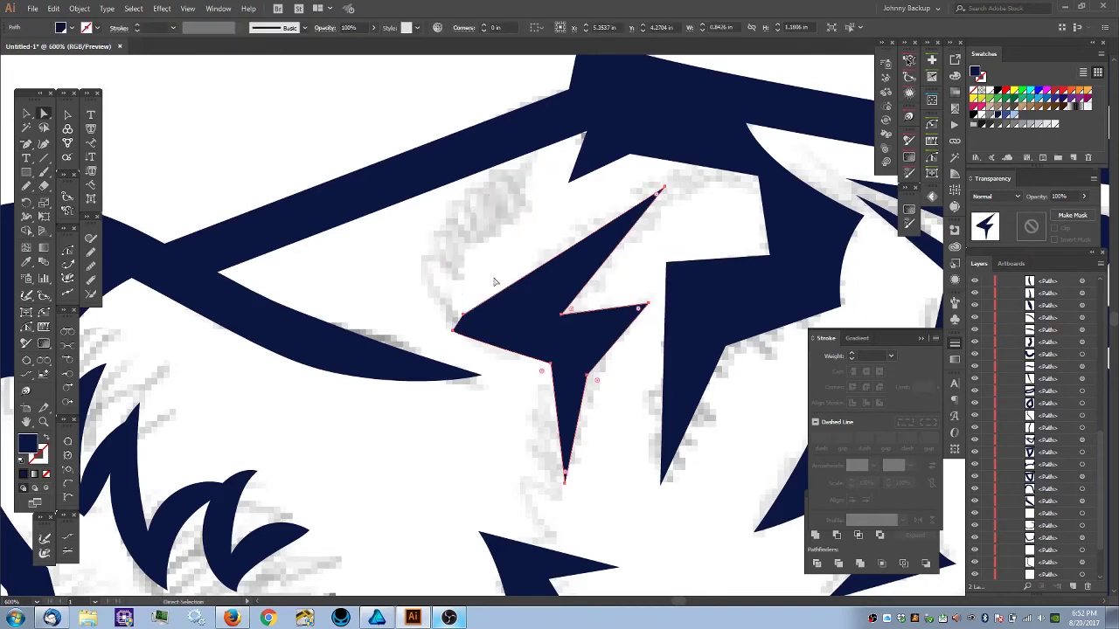
- Clean up the stripe's blunt outer corner by shifting its end anchor outward and deleting the leftover anchor beside it
{"action": "left_click_drag", "start_coordinate": [474, 344], "coordinate": [469, 338]}
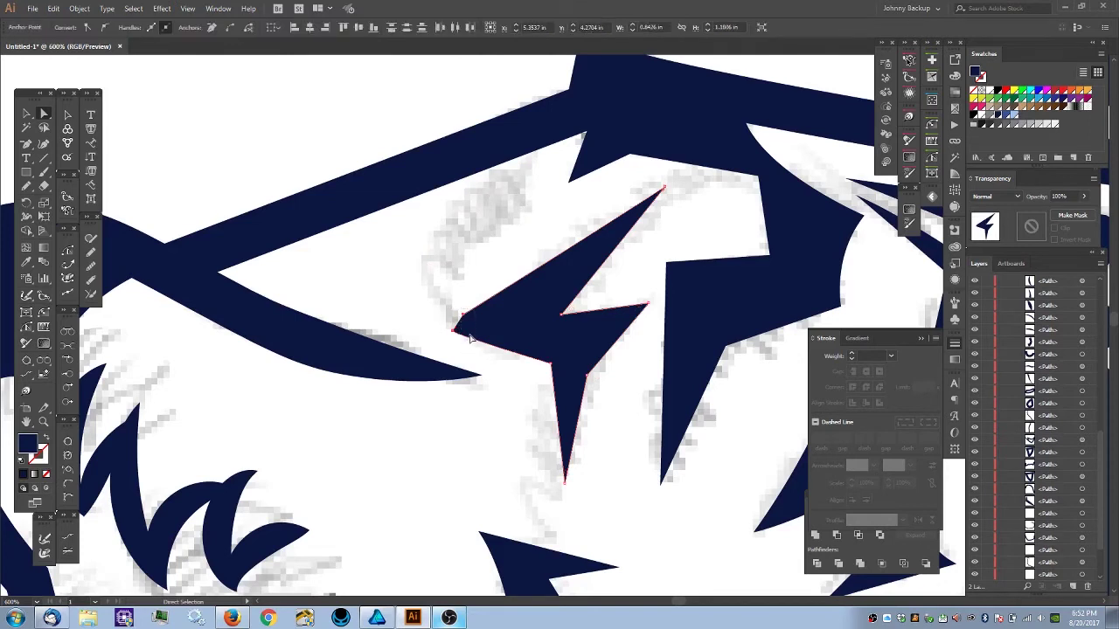
{"action": "key", "text": "shift+c"}
{"action": "left_click", "coordinate": [465, 317]}
{"action": "key", "text": "a"}
{"action": "key", "text": "shift+c"}
{"action": "key", "text": "a"}
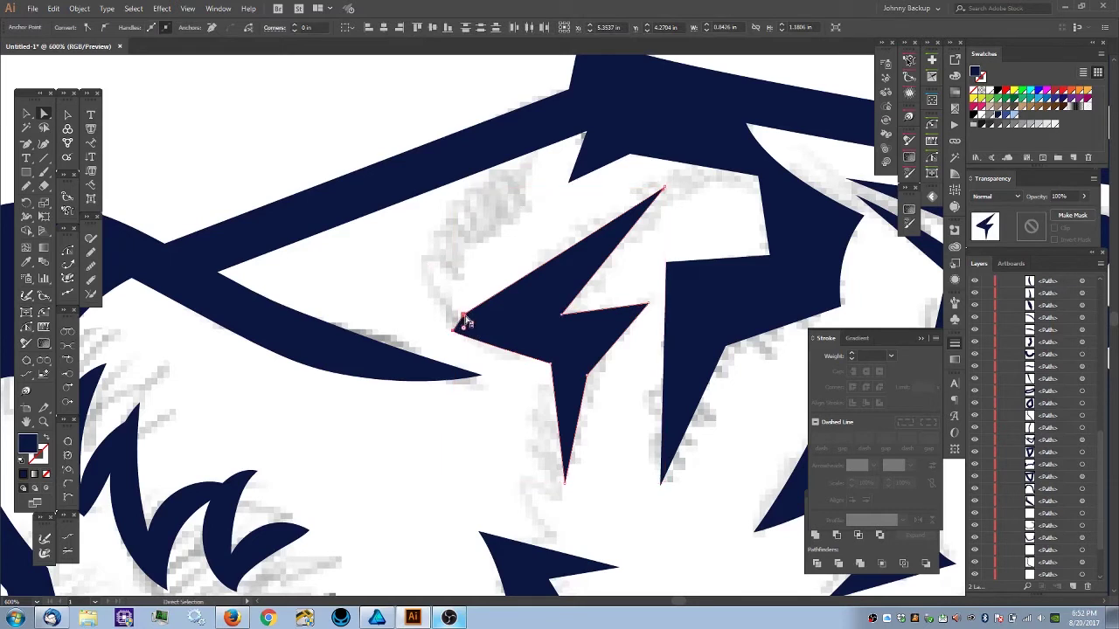
{"action": "key", "text": "minus"}
{"action": "mouse_move", "coordinate": [462, 318]}
{"action": "left_mouse_down"}
{"action": "mouse_move", "coordinate": [498, 305]}
{"action": "mouse_move", "coordinate": [443, 316]}
{"action": "left_mouse_up"}
{"action": "left_click", "coordinate": [453, 308]}
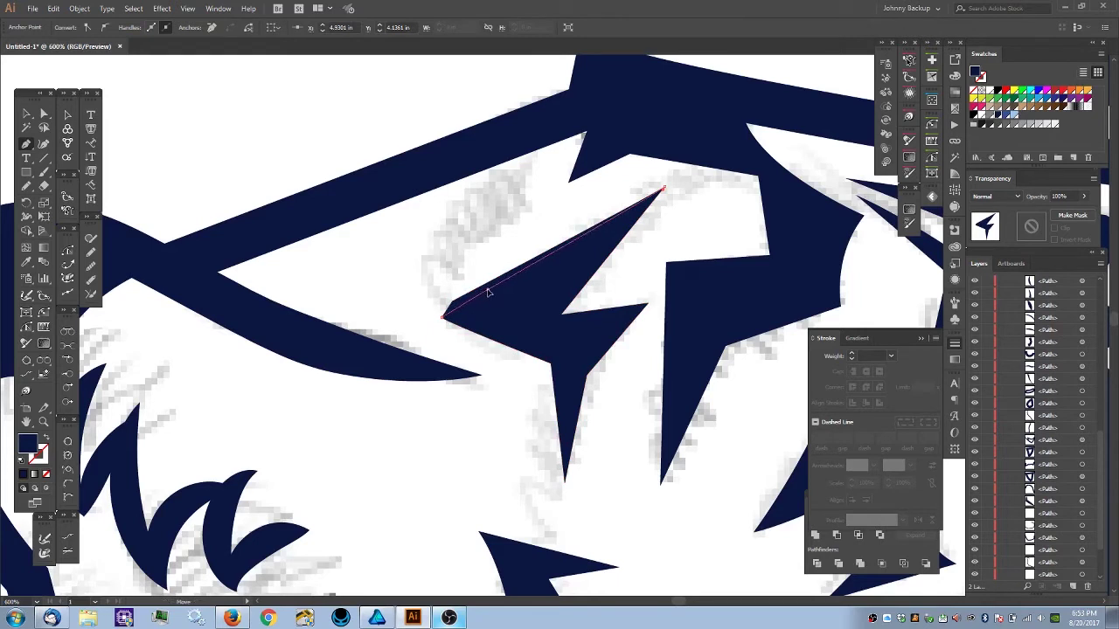
{"action": "left_click", "coordinate": [488, 292]}
{"action": "left_click", "coordinate": [489, 293]}
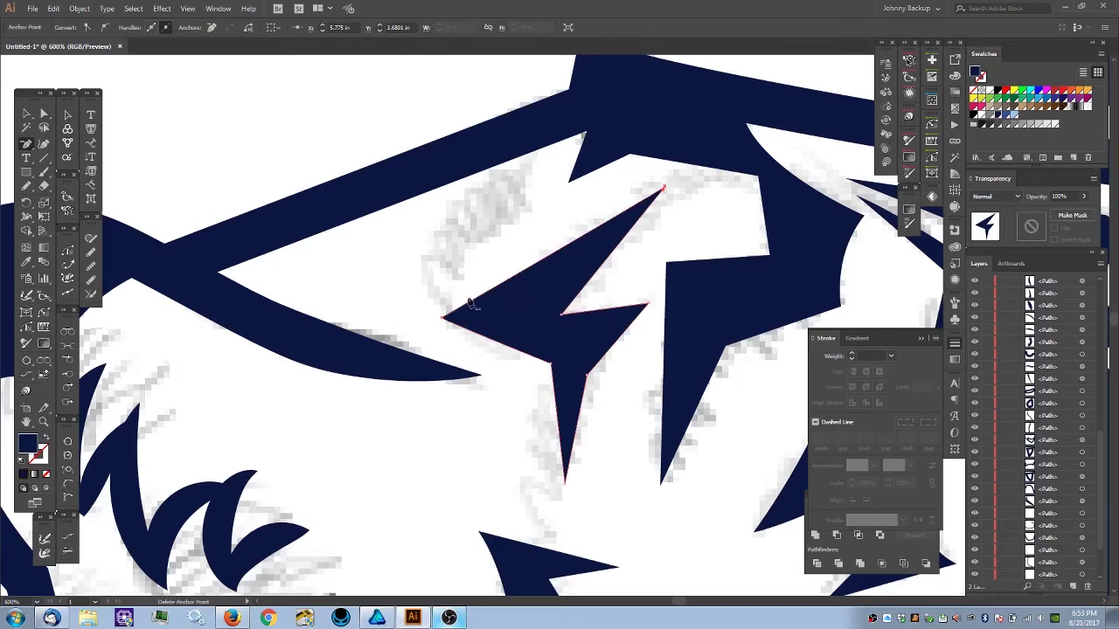
- Pull the stripe's outer tip farther toward the near ear and deselect the shape
{"action": "key", "text": "ctrl"}
{"action": "left_click_drag", "start_coordinate": [444, 321], "coordinate": [422, 316]}
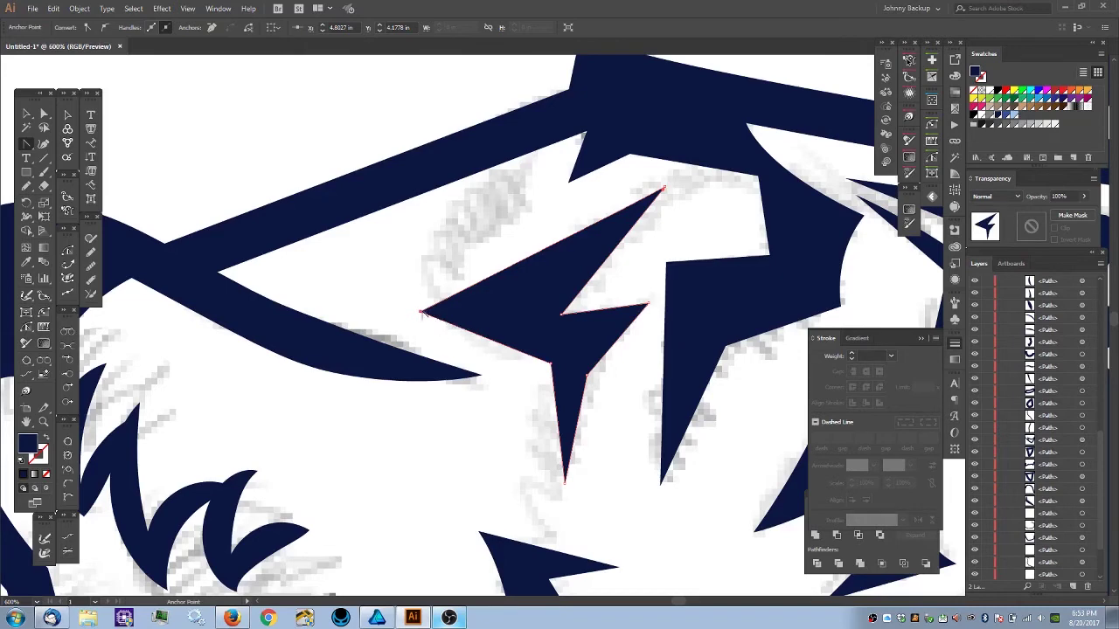
{"action": "key", "text": "ctrl+minus"}
{"action": "key", "text": "ctrl+minus"}
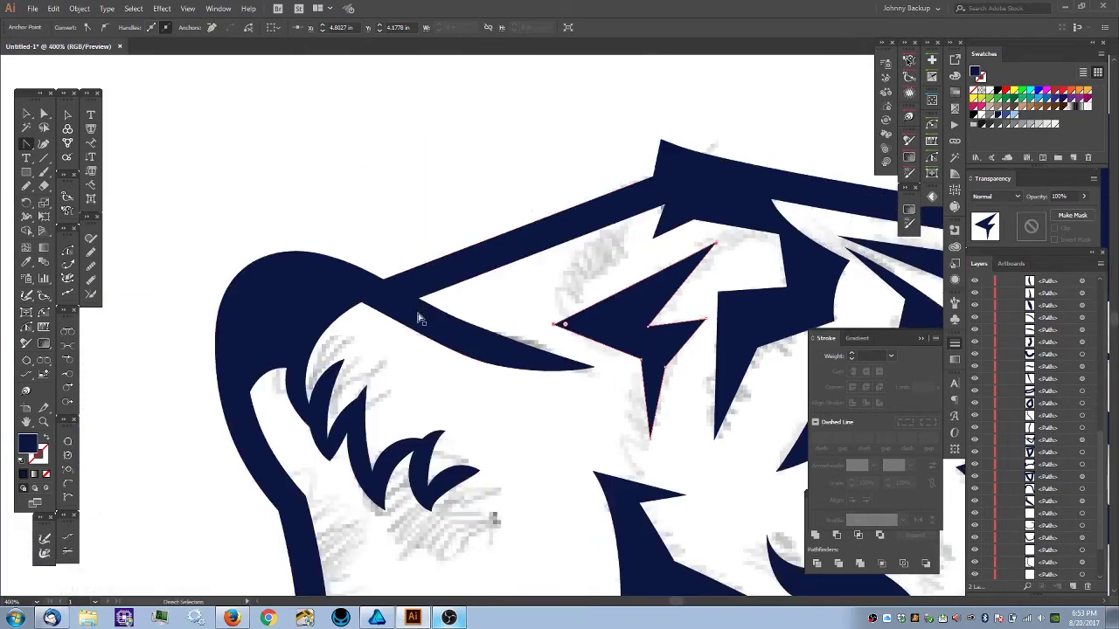
{"action": "left_click_drag", "start_coordinate": [547, 296], "coordinate": [251, 217]}
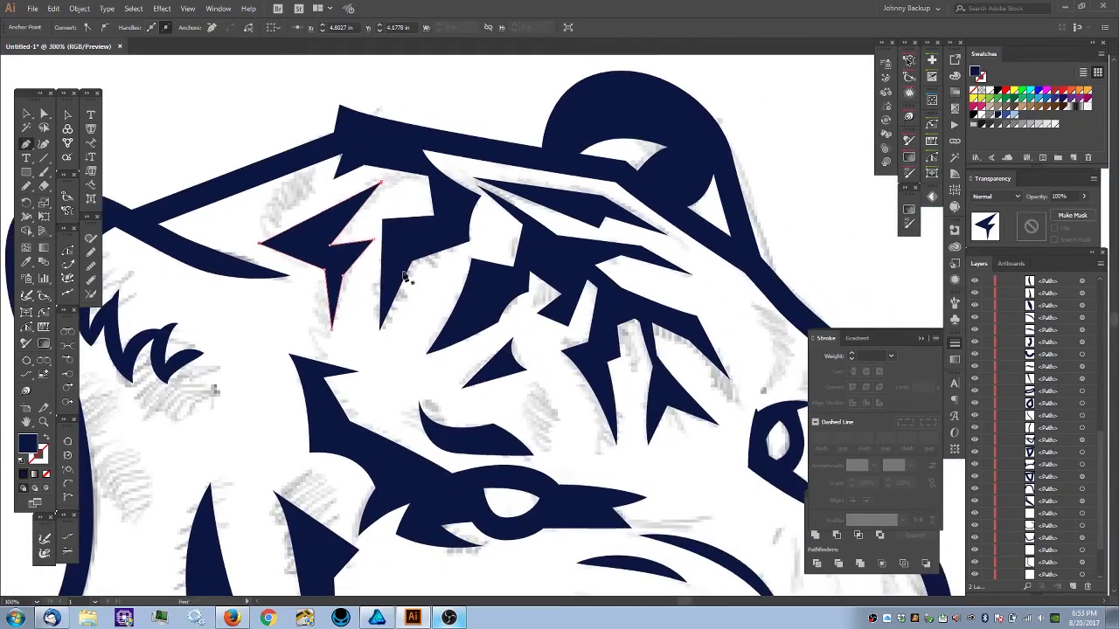
{"action": "key", "text": "ctrl+1"}
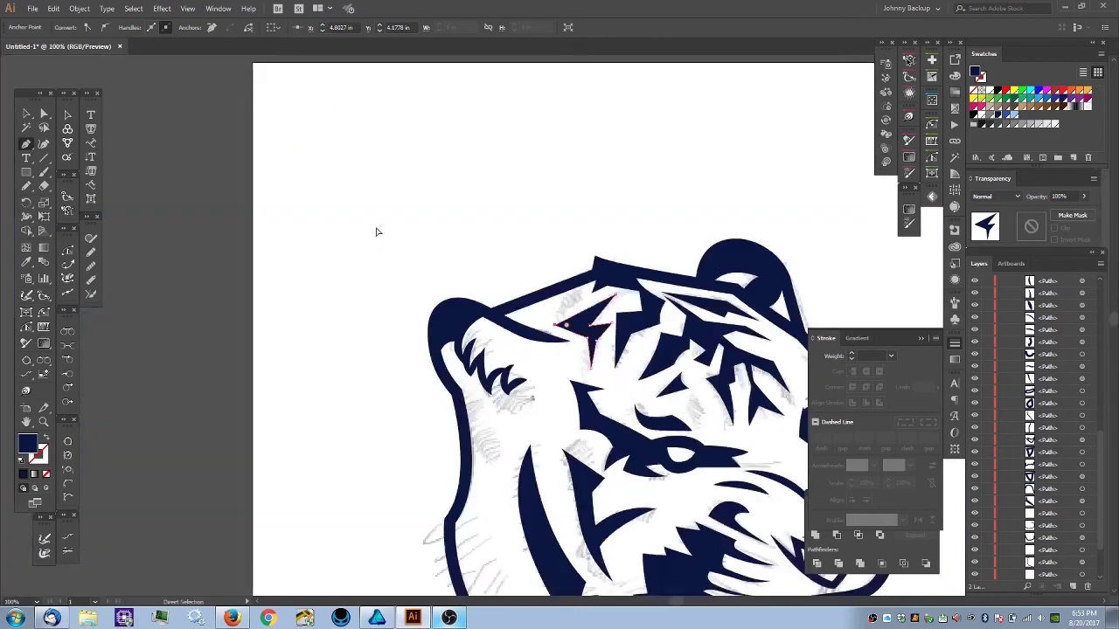
{"action": "key", "text": "ctrl+minus"}
{"action": "left_click_drag", "start_coordinate": [492, 275], "coordinate": [324, 160]}
{"action": "left_click", "coordinate": [329, 168], "text": "ctrl"}
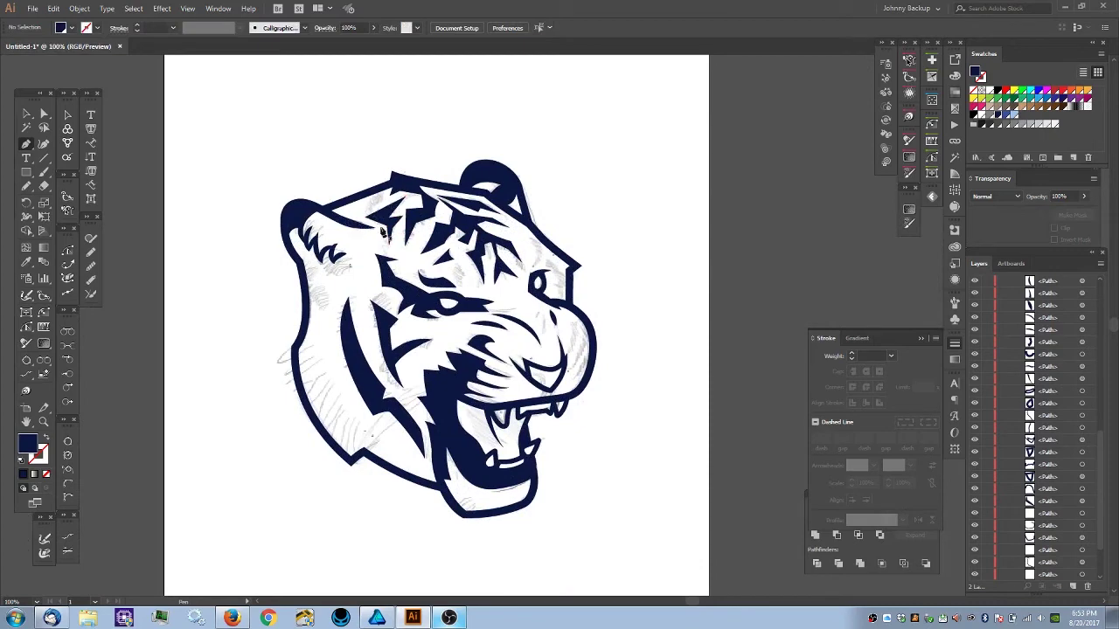
- Draw a small curved navy brow stripe above the far eye, pointed at its upper end, and close it
{"action": "left_click_drag", "start_coordinate": [382, 232], "coordinate": [338, 209]}
{"action": "key", "text": "ctrl+plus"}
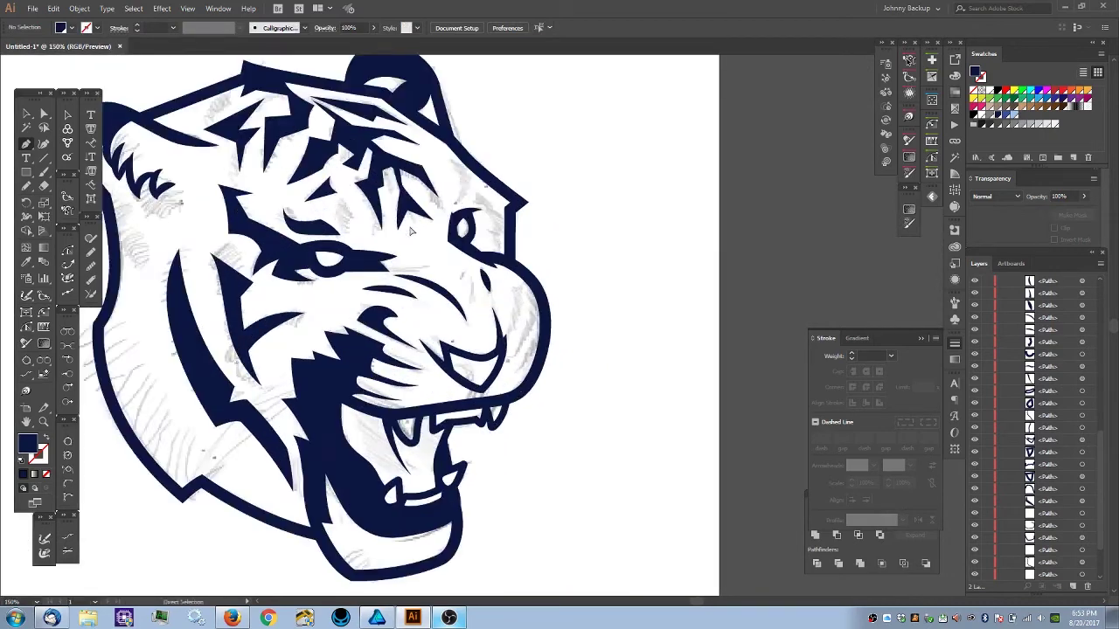
{"action": "left_click_drag", "start_coordinate": [424, 243], "coordinate": [449, 291]}
{"action": "key", "text": "ctrl+plus"}
{"action": "key", "text": "ctrl+plus"}
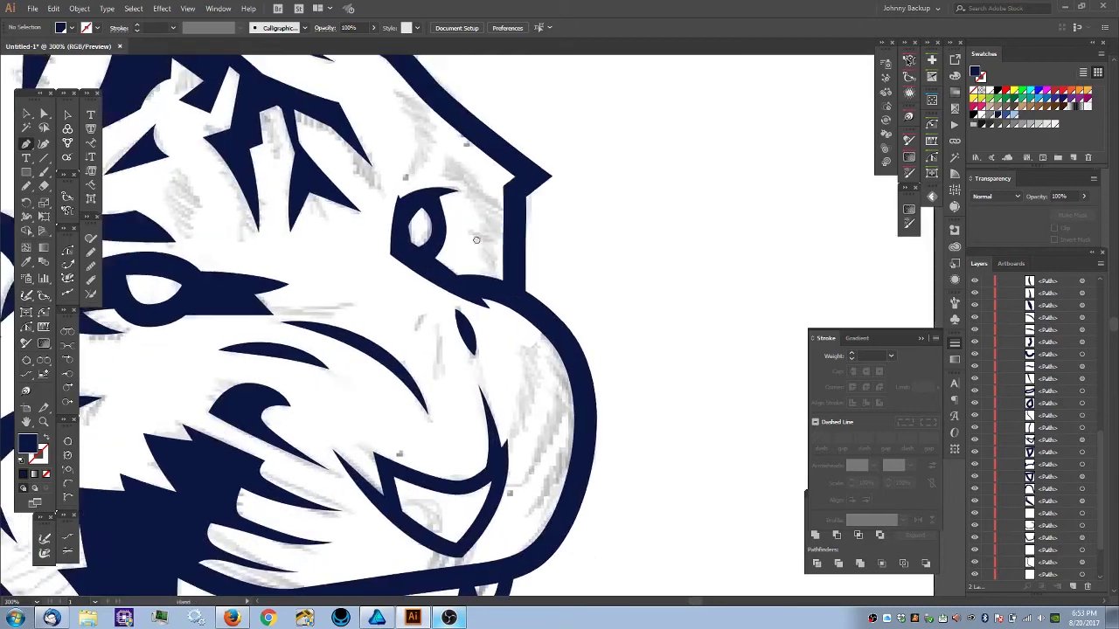
{"action": "left_click_drag", "start_coordinate": [477, 240], "coordinate": [691, 369]}
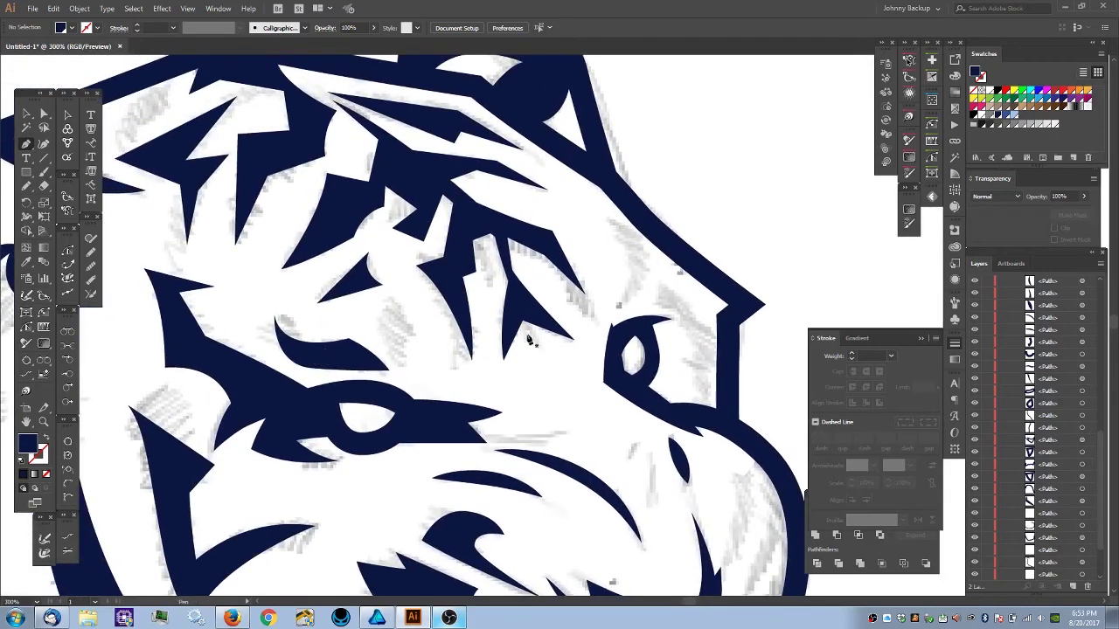
{"action": "left_click", "coordinate": [619, 305]}
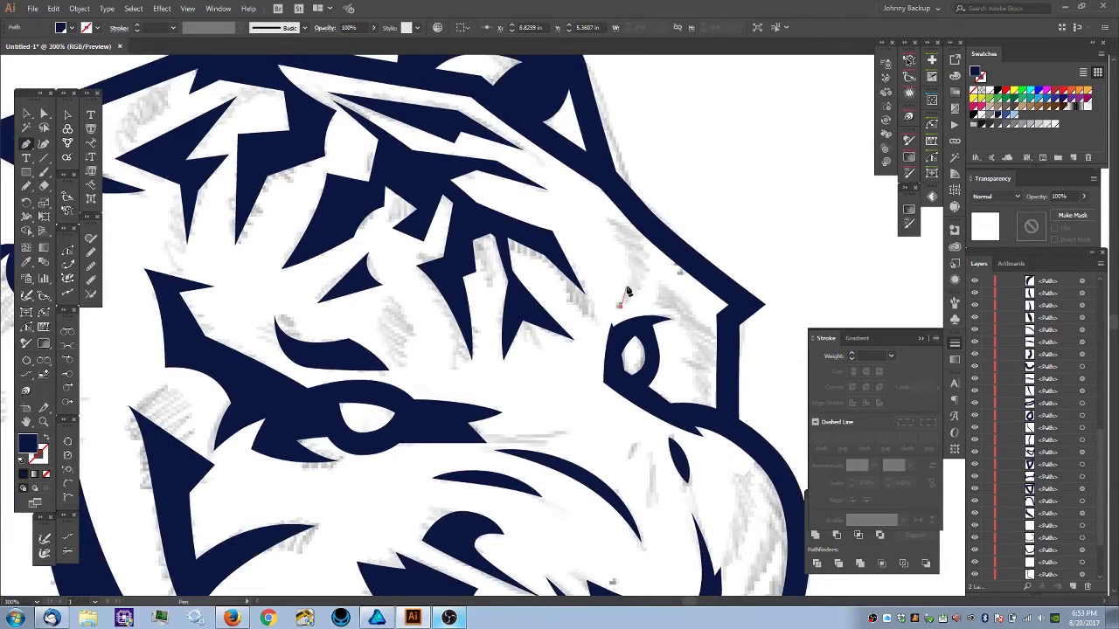
{"action": "left_click", "coordinate": [628, 282]}
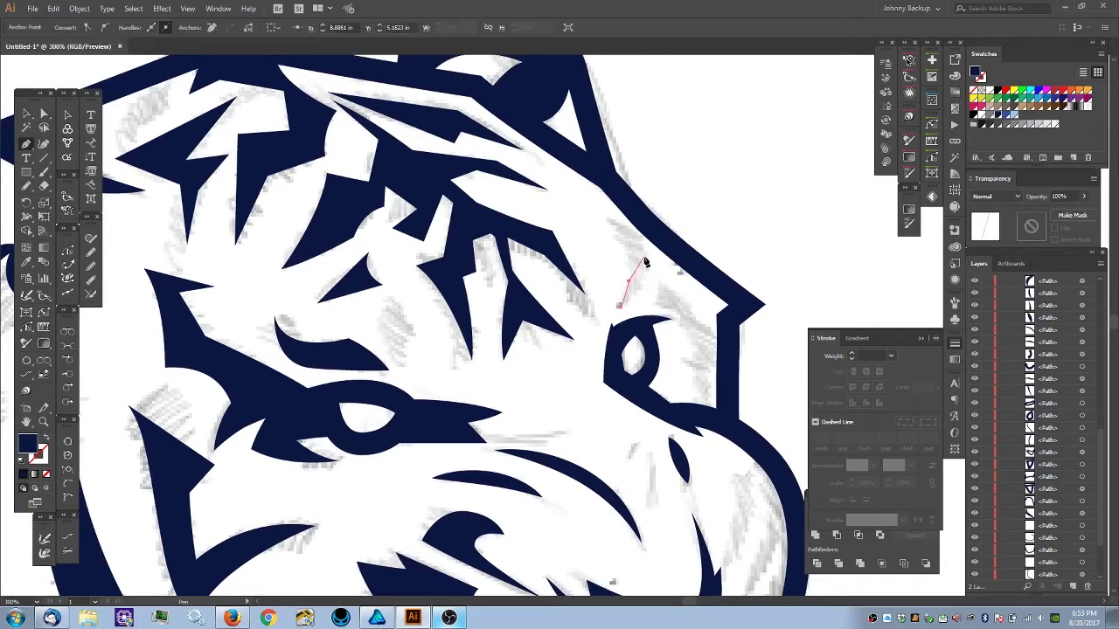
{"action": "left_click", "coordinate": [644, 254]}
{"action": "left_click", "coordinate": [620, 306]}
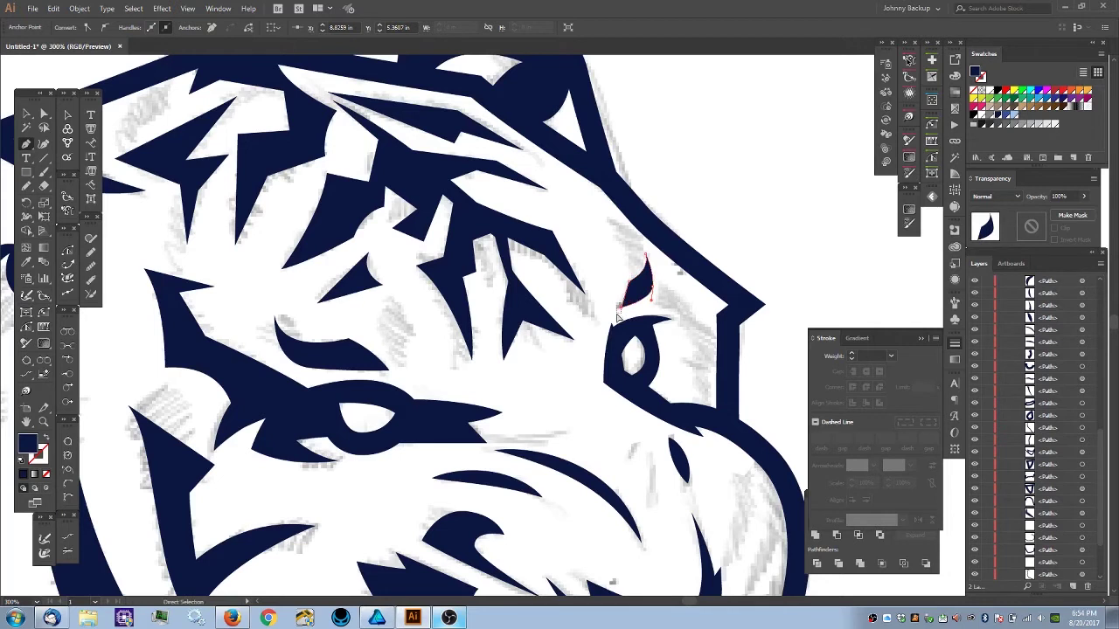
- Refine the brow stripe by nudging its lower and upper tips and widening its outer curve, then deselect
{"action": "left_click", "coordinate": [617, 314], "text": "ctrl"}
{"action": "left_click_drag", "start_coordinate": [619, 307], "coordinate": [648, 255]}
{"action": "left_click_drag", "start_coordinate": [655, 293], "coordinate": [662, 285]}
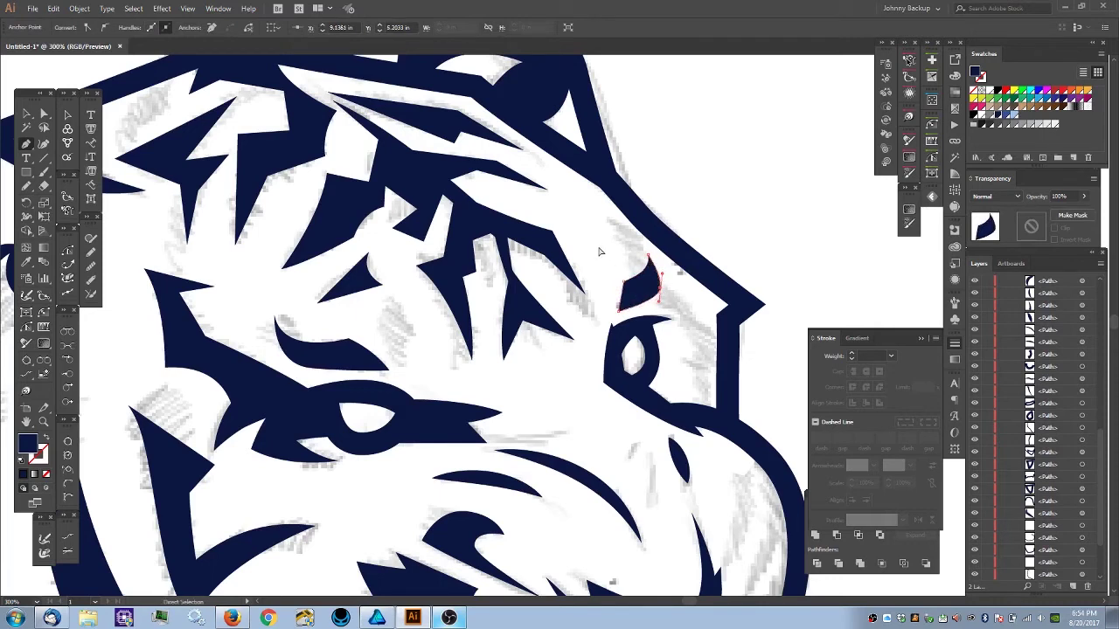
{"action": "left_click", "coordinate": [599, 252]}
- Try a notched navy patch with a rounded outer edge between the far eye and the face outline, and deselect it
{"action": "key", "text": "ctrl+minus"}
{"action": "key", "text": "ctrl+minus"}
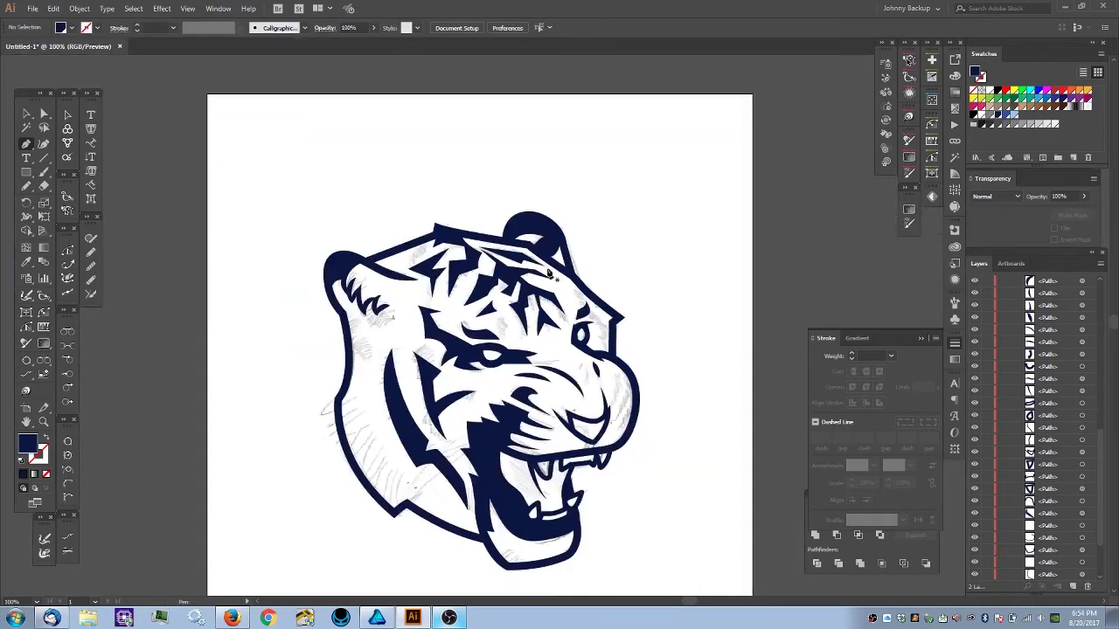
{"action": "key", "text": "ctrl+plus"}
{"action": "key", "text": "ctrl+plus"}
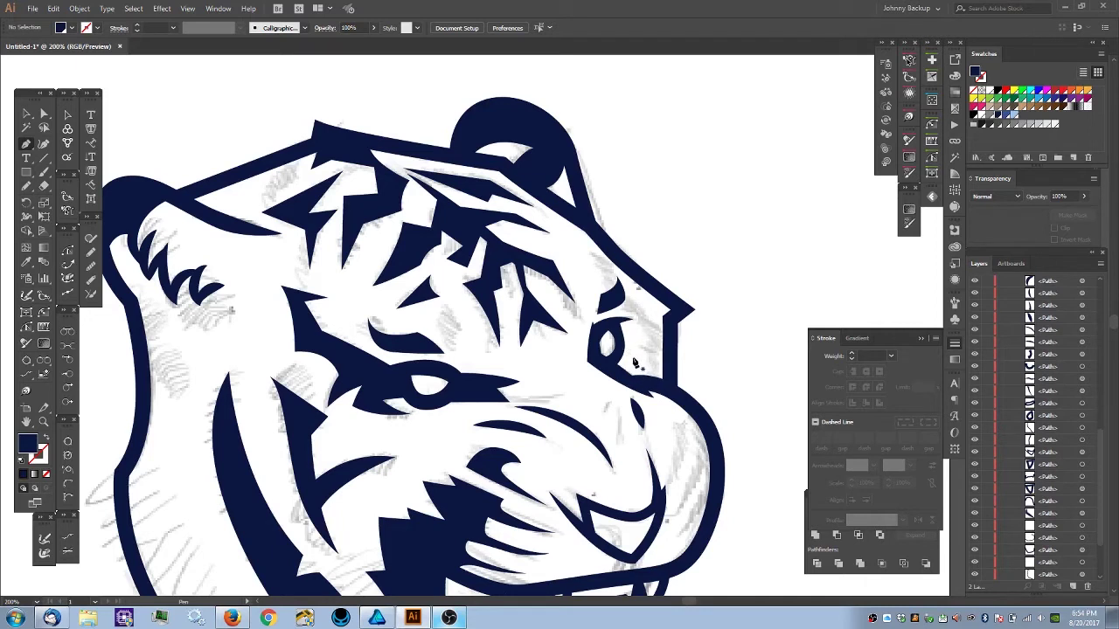
{"action": "left_click", "coordinate": [629, 356]}
{"action": "left_click", "coordinate": [647, 332]}
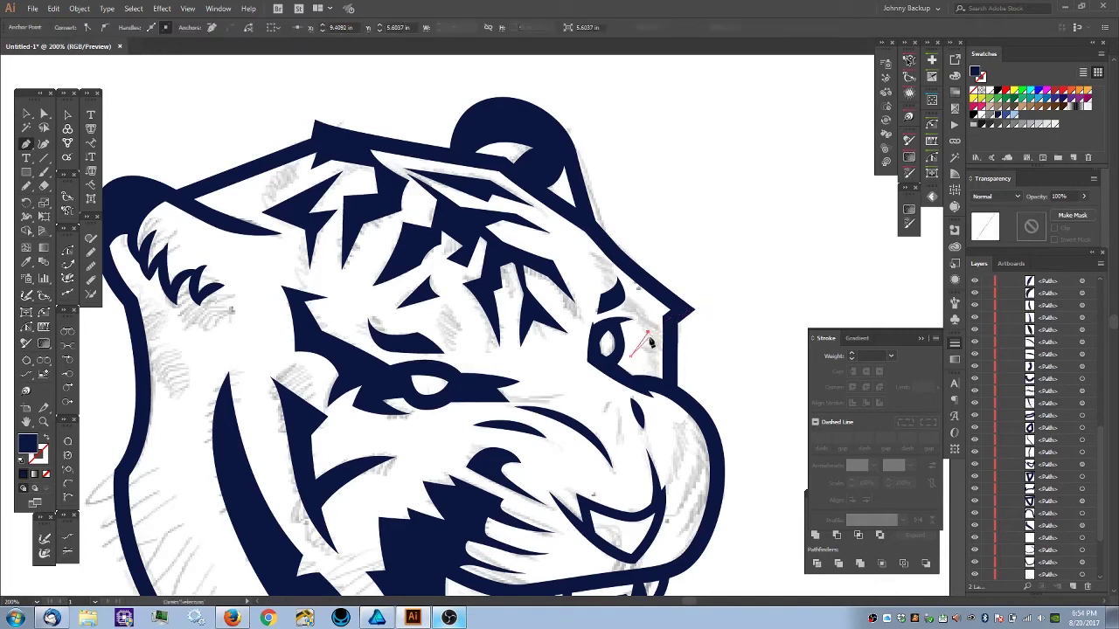
{"action": "key", "text": "ctrl+z"}
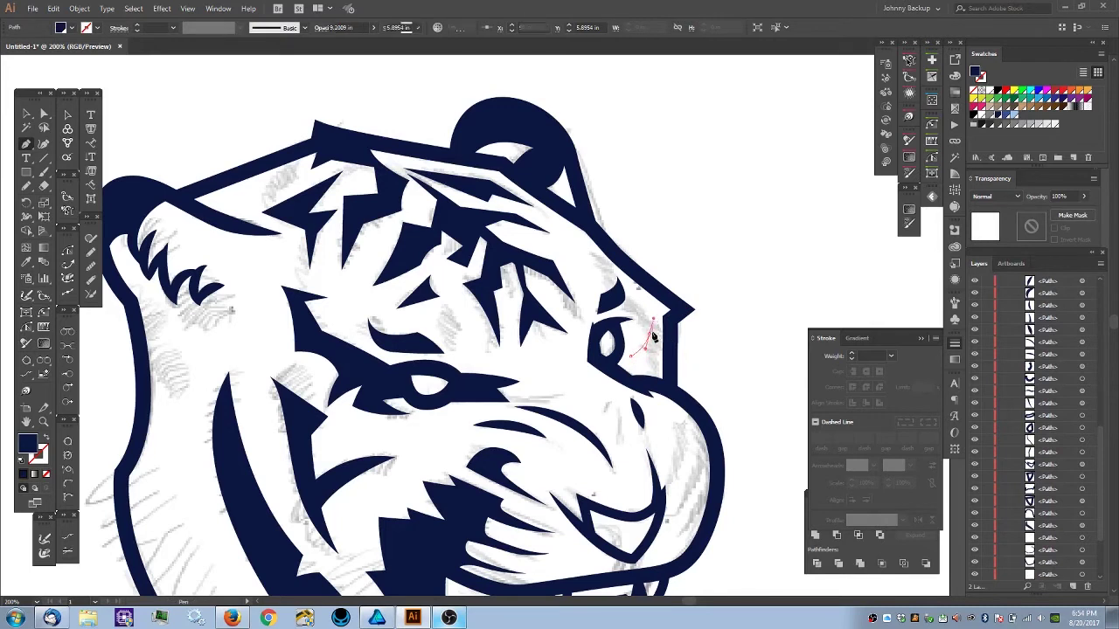
{"action": "left_click", "coordinate": [650, 336]}
{"action": "left_click", "coordinate": [648, 313]}
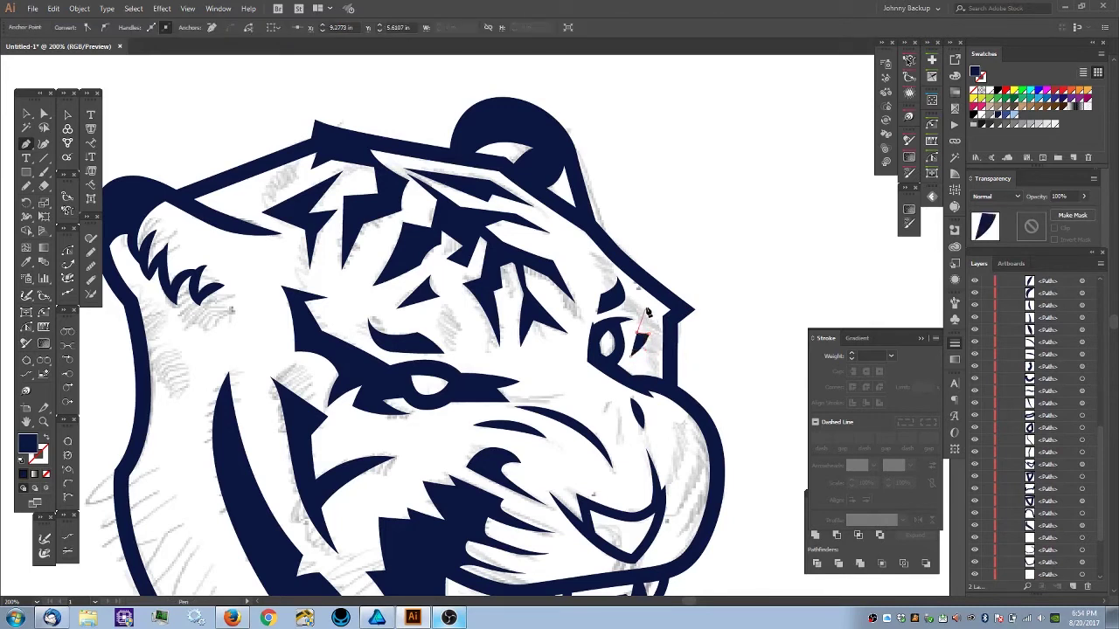
{"action": "left_click", "coordinate": [672, 345]}
{"action": "left_click", "coordinate": [629, 356]}
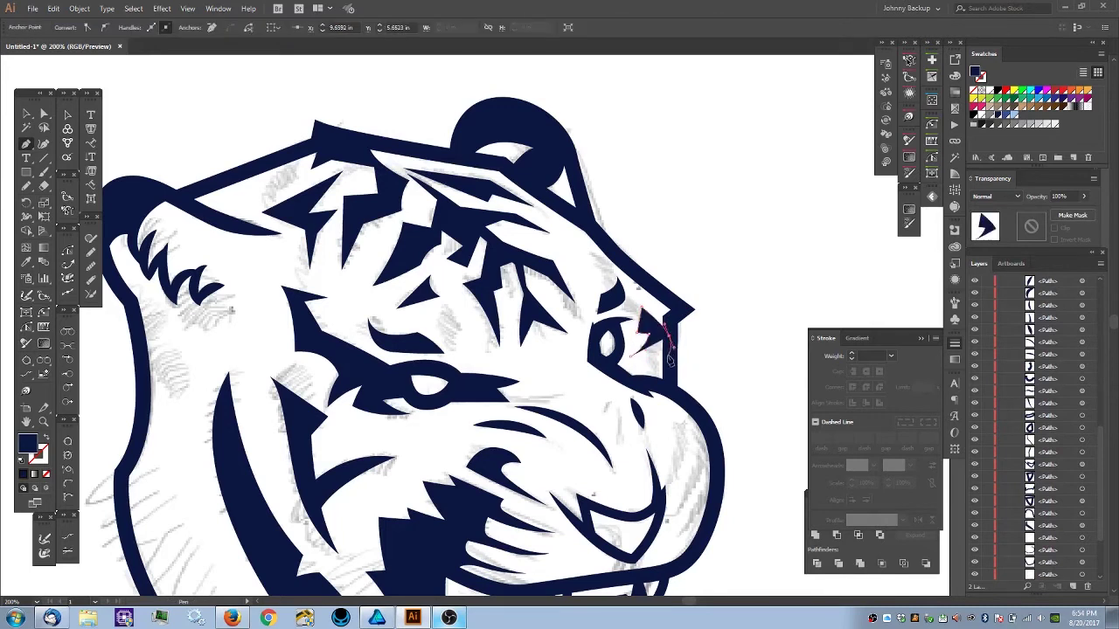
{"action": "left_click_drag", "start_coordinate": [631, 362], "coordinate": [608, 354]}
{"action": "left_click", "coordinate": [623, 303]}
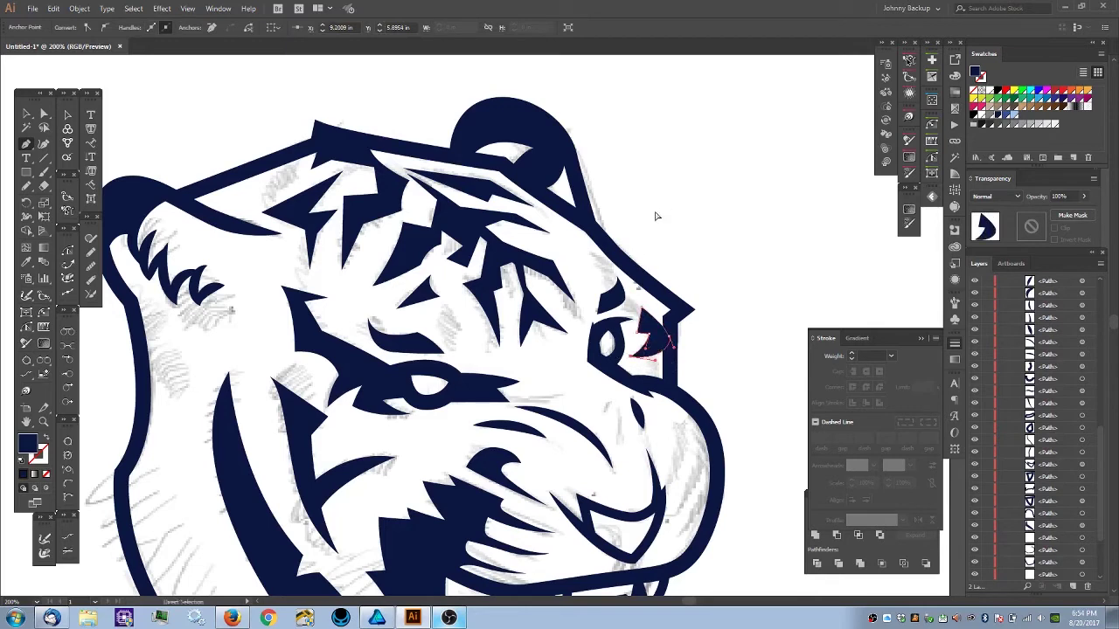
{"action": "left_click", "coordinate": [660, 231], "text": "ctrl"}
- Delete the notched navy patch beside the far eye
{"action": "key", "text": "ctrl+minus"}
{"action": "key", "text": "ctrl+minus"}
{"action": "key", "text": "ctrl+minus"}
{"action": "key", "text": "ctrl+minus"}
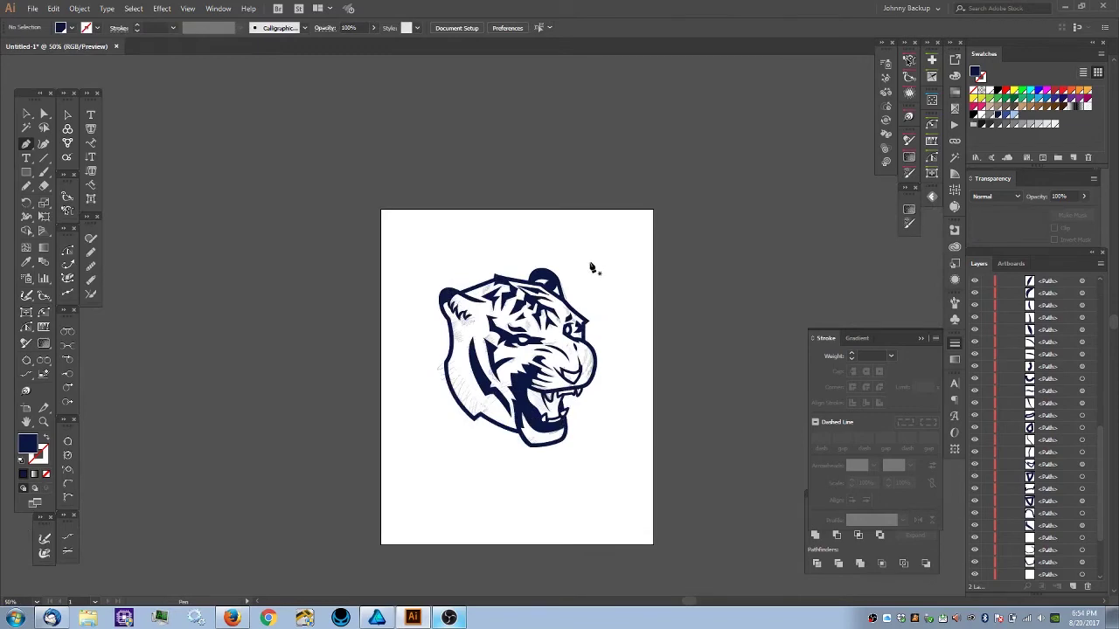
{"action": "key", "text": "ctrl+plus"}
{"action": "key", "text": "ctrl+plus"}
{"action": "key", "text": "ctrl+plus"}
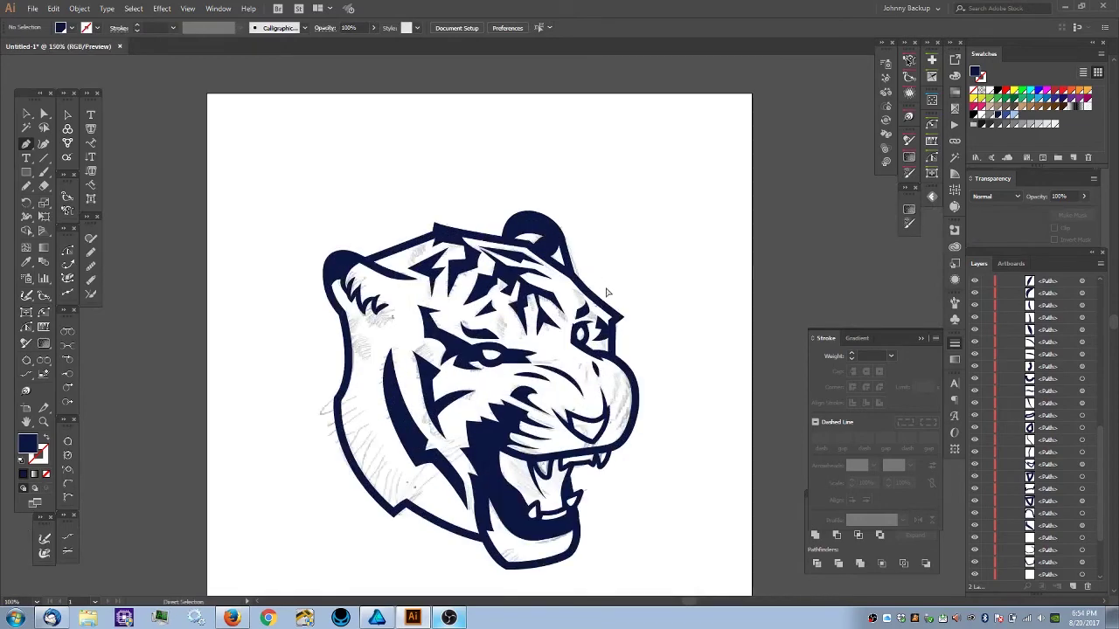
{"action": "key", "text": "ctrl+plus"}
{"action": "left_click", "coordinate": [645, 329], "text": "ctrl"}
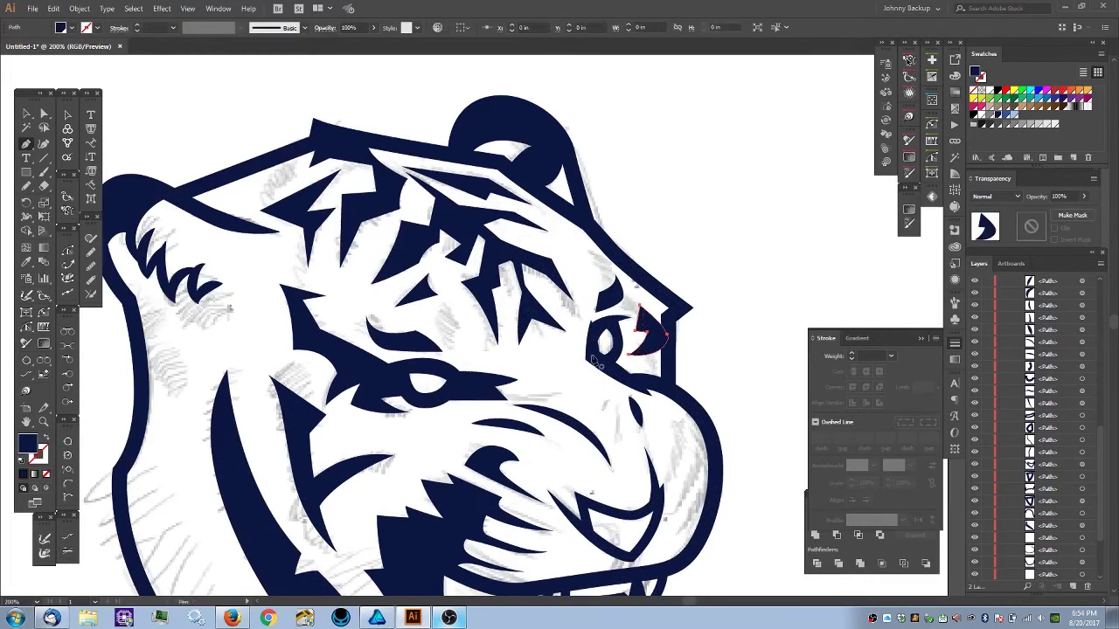
{"action": "key", "text": "Delete"}
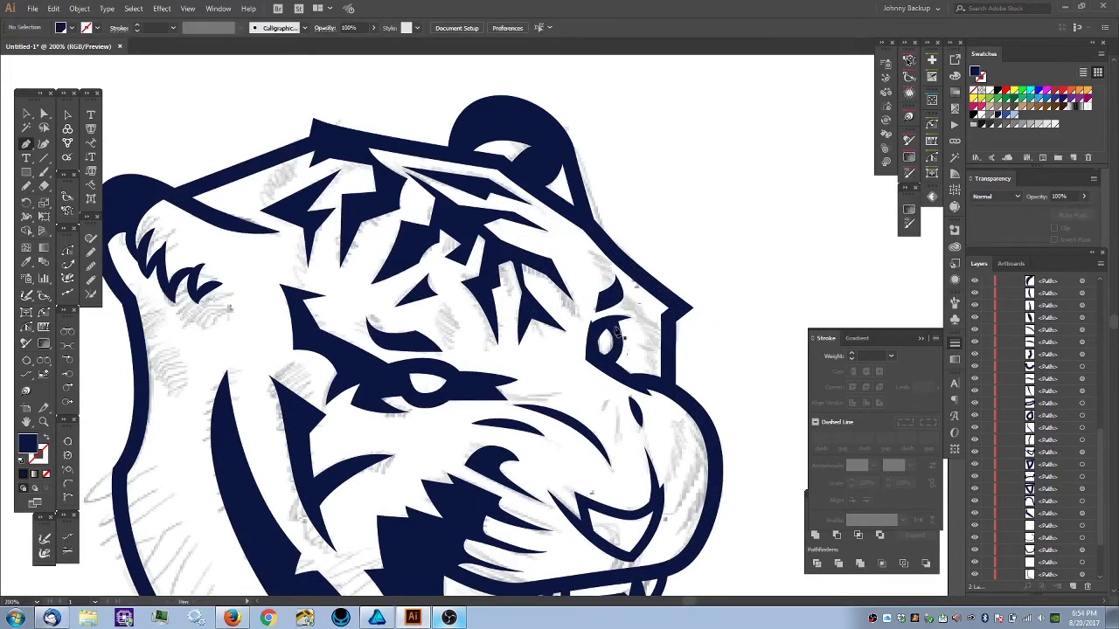
- Try a four-sided navy band joining the far eye to the face outline, close it and deselect it
{"action": "left_click", "coordinate": [615, 324]}
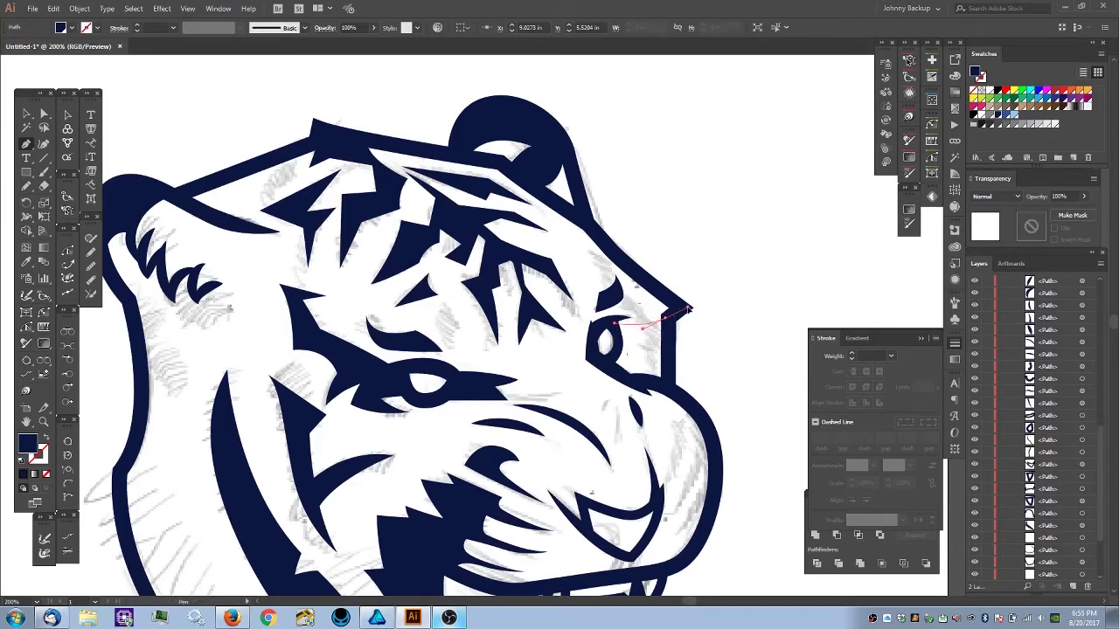
{"action": "left_click", "coordinate": [665, 318]}
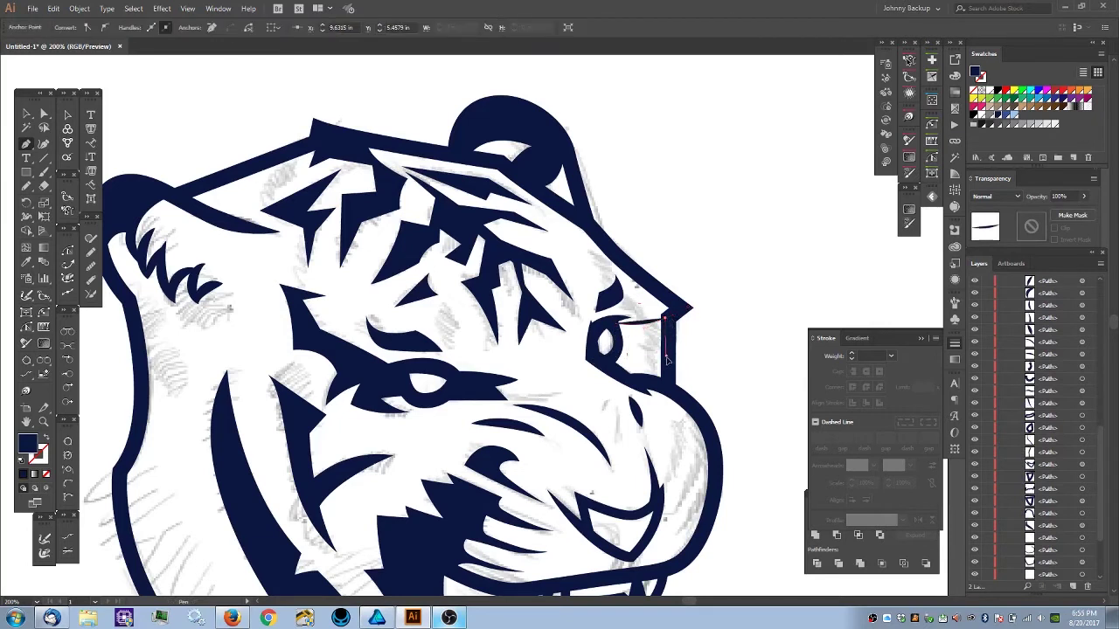
{"action": "left_click", "coordinate": [666, 356]}
{"action": "left_click", "coordinate": [612, 362]}
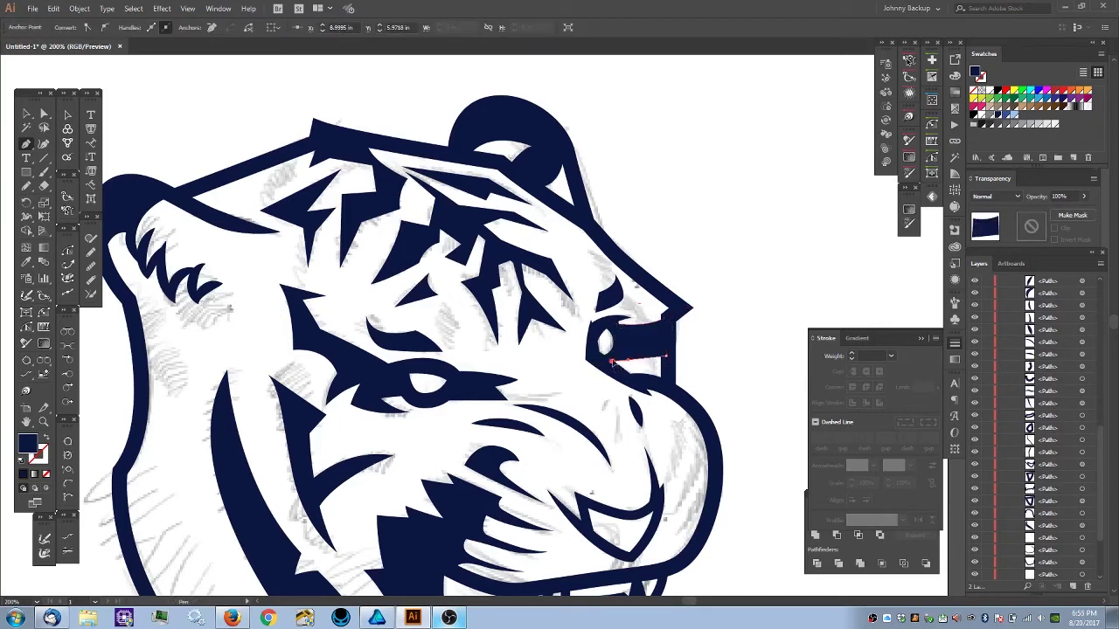
{"action": "left_click", "coordinate": [615, 326]}
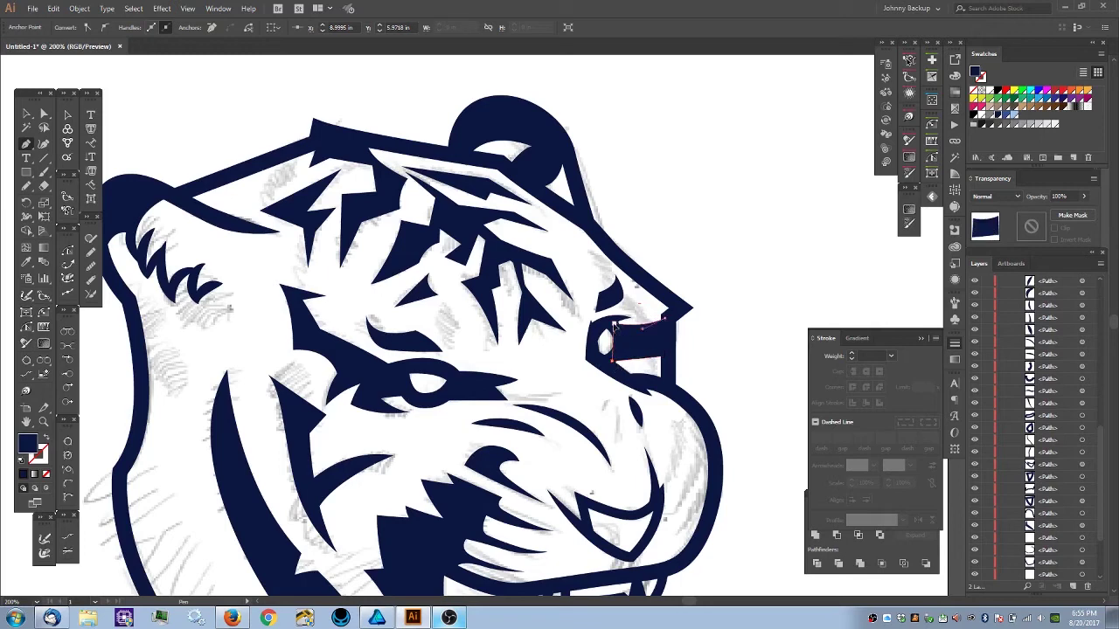
{"action": "left_click", "coordinate": [669, 243], "text": "ctrl"}
- Delete the four-sided navy band between the far eye and the face outline
{"action": "key", "text": "ctrl+minus"}
{"action": "key", "text": "ctrl+minus"}
{"action": "key", "text": "ctrl+minus"}
{"action": "key", "text": "ctrl+plus"}
{"action": "key", "text": "ctrl+plus"}
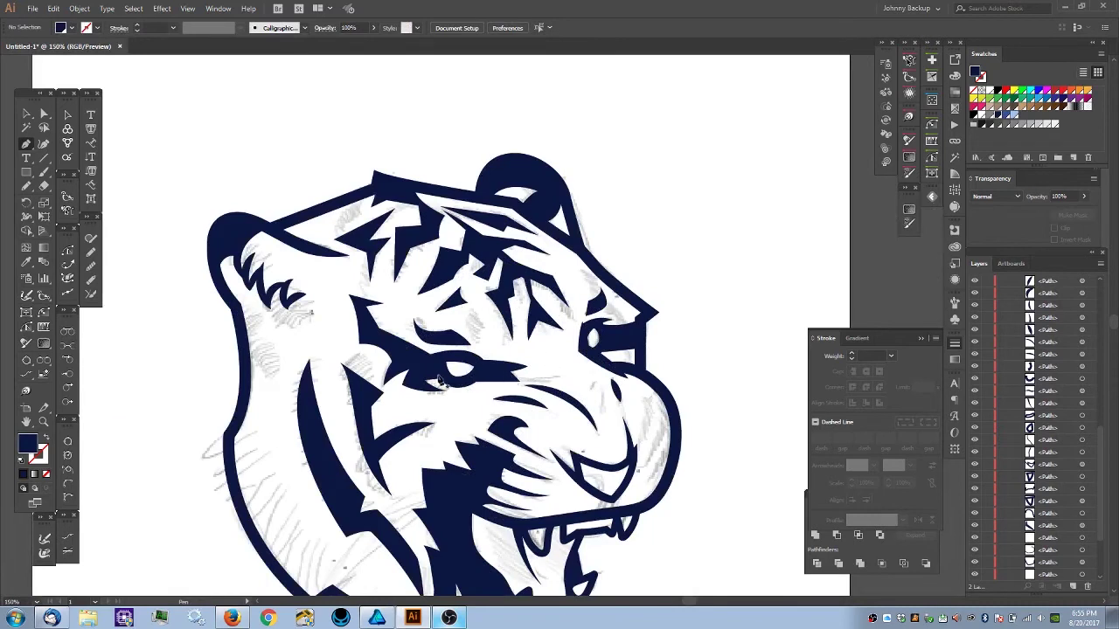
{"action": "left_click", "coordinate": [626, 334], "text": "ctrl"}
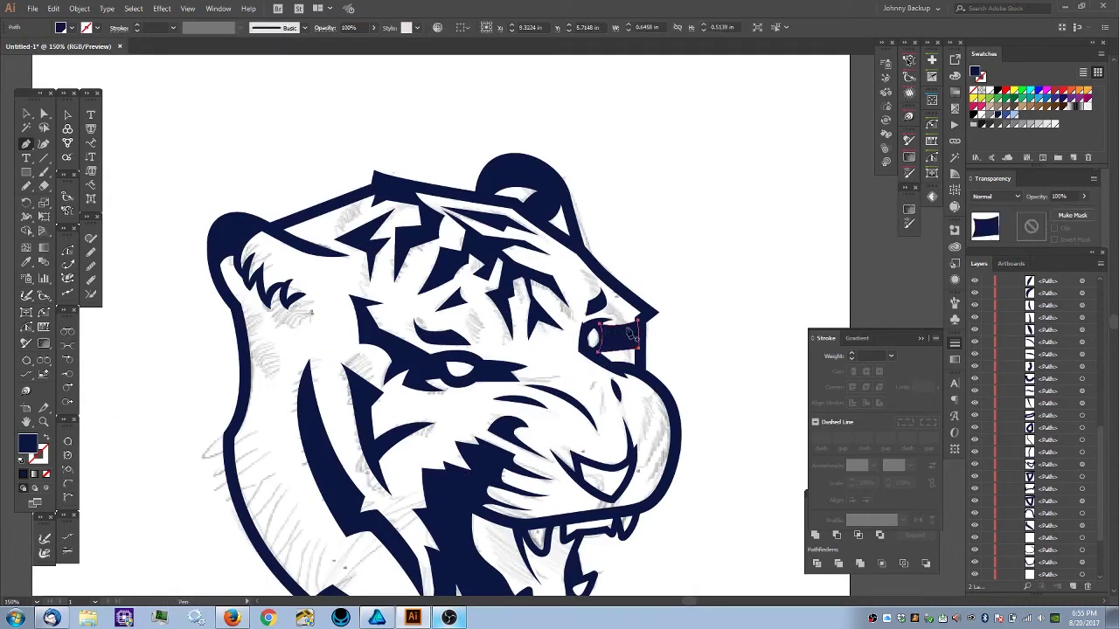
{"action": "key", "text": "Delete"}
- Draw a curved navy stripe attached to the far eye's outer edge, pointed at its upper end, close it and deselect
{"action": "left_click", "coordinate": [604, 330]}
{"action": "left_click", "coordinate": [623, 317]}
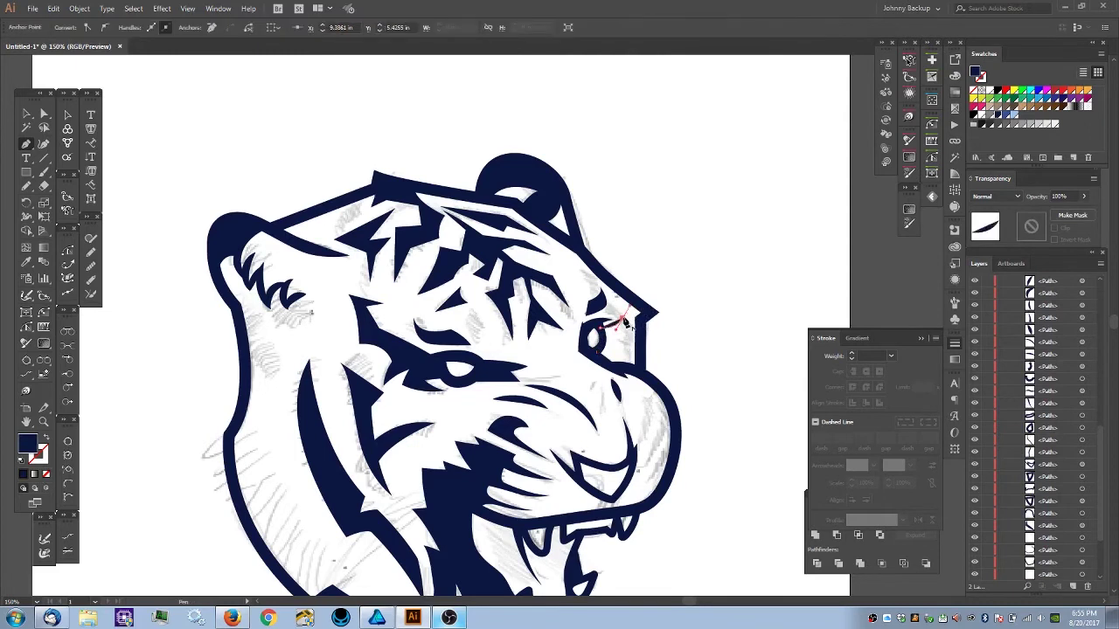
{"action": "left_click_drag", "start_coordinate": [600, 351], "coordinate": [571, 362]}
{"action": "left_click", "coordinate": [600, 352]}
{"action": "left_click", "coordinate": [600, 329]}
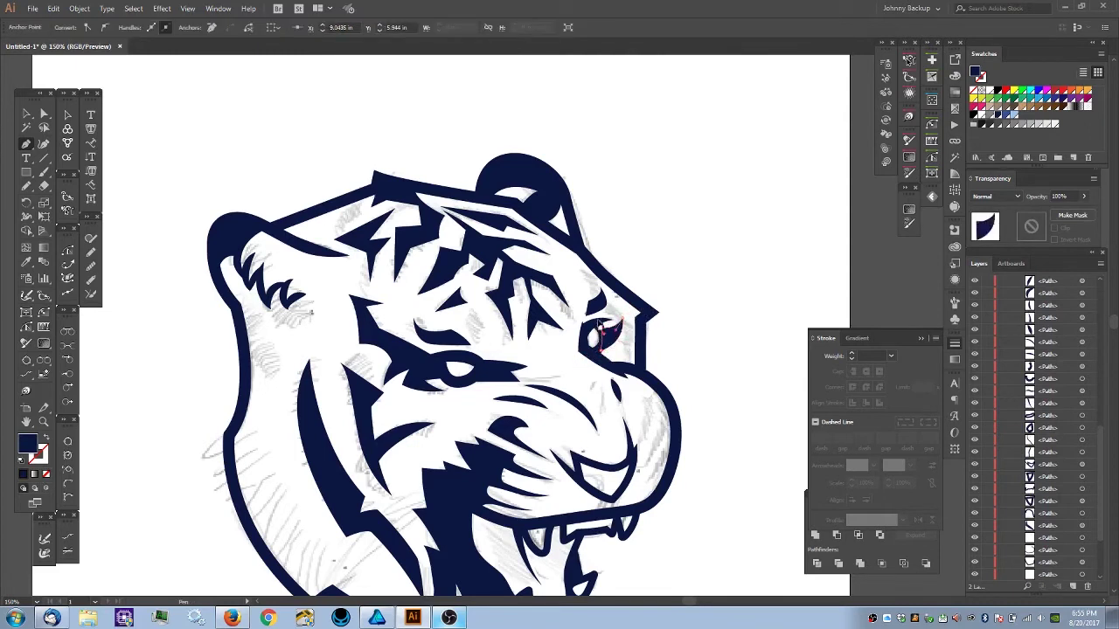
{"action": "left_click", "coordinate": [659, 250], "text": "ctrl"}
- Draw a small navy wedge on the inside of the face outline, pointing toward the far eye's lower corner, and deselect it
{"action": "key", "text": "ctrl+minus"}
{"action": "key", "text": "ctrl+minus"}
{"action": "key", "text": "ctrl+minus"}
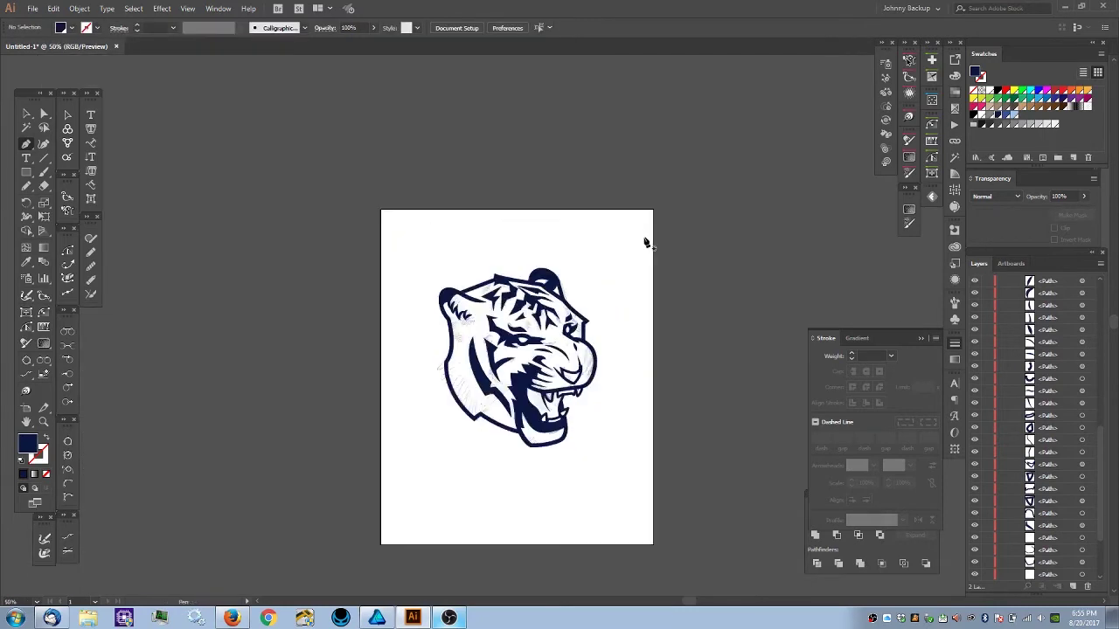
{"action": "key", "text": "ctrl+plus"}
{"action": "key", "text": "ctrl+plus"}
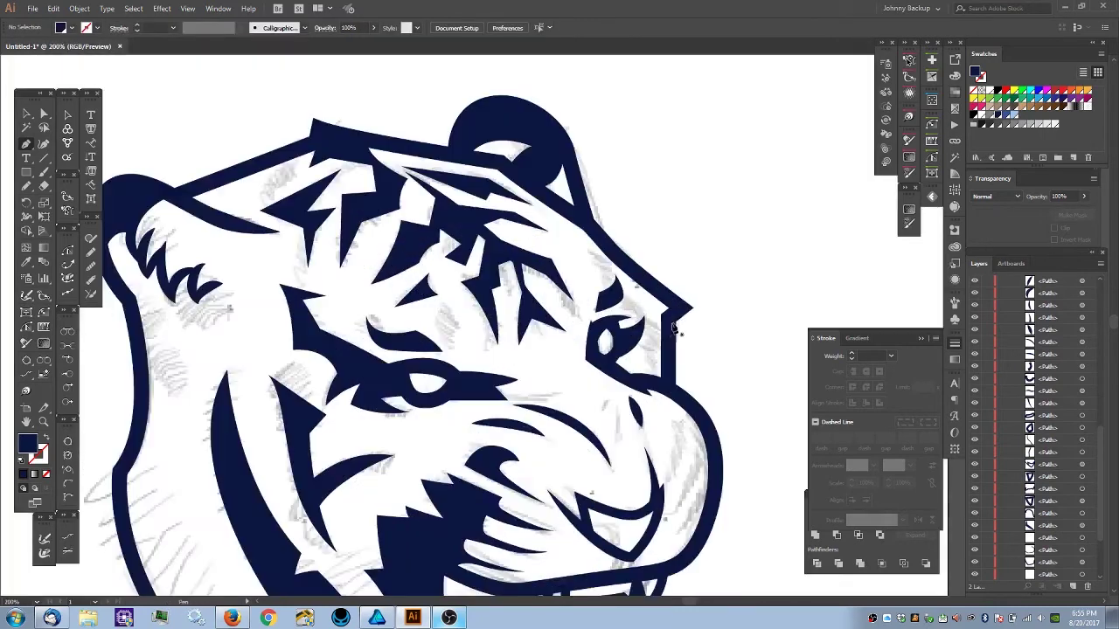
{"action": "left_click", "coordinate": [664, 326]}
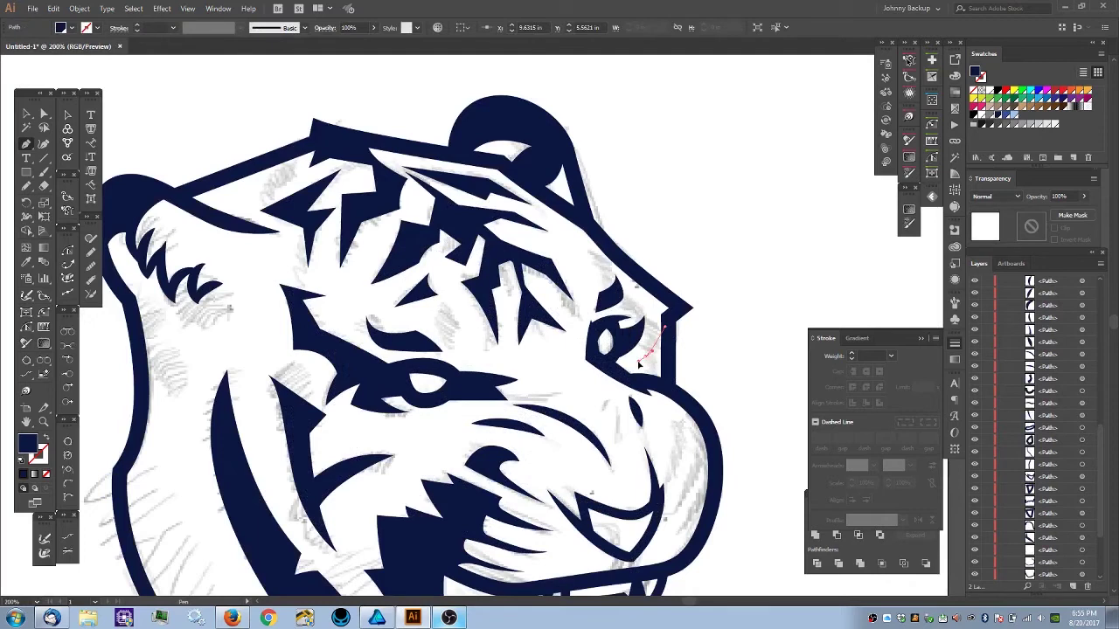
{"action": "left_click_drag", "start_coordinate": [638, 364], "coordinate": [637, 365]}
{"action": "left_click", "coordinate": [648, 355]}
{"action": "left_click", "coordinate": [668, 369]}
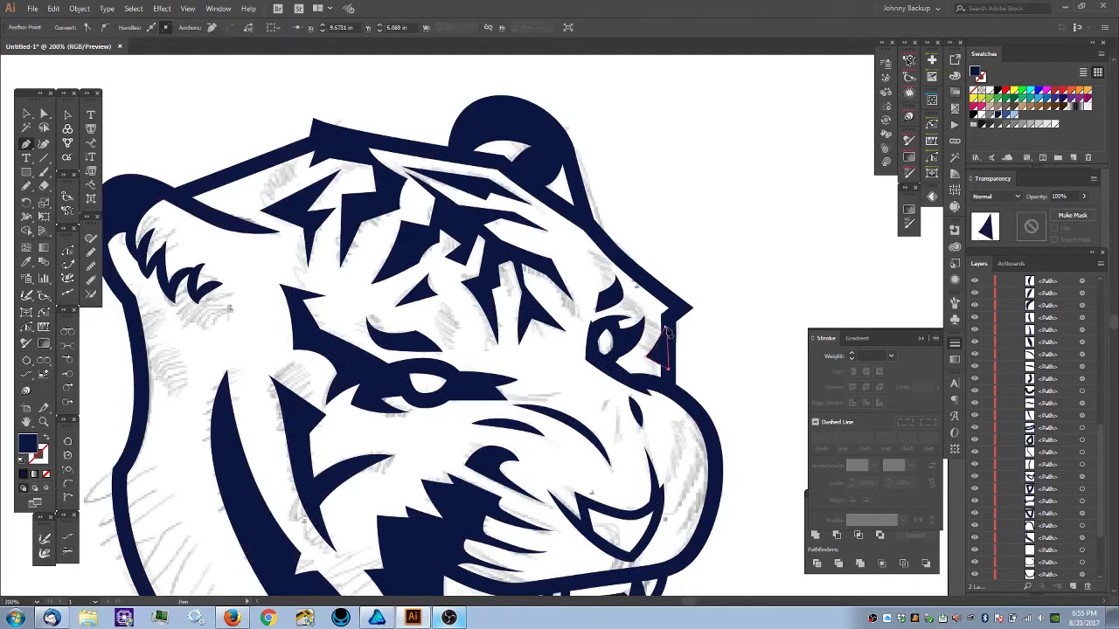
{"action": "left_click", "coordinate": [679, 220], "text": "ctrl"}
- Adjust the outer curve of the pointed stripe beside the far eye slightly and deselect the shape
{"action": "key", "text": "ctrl+0"}
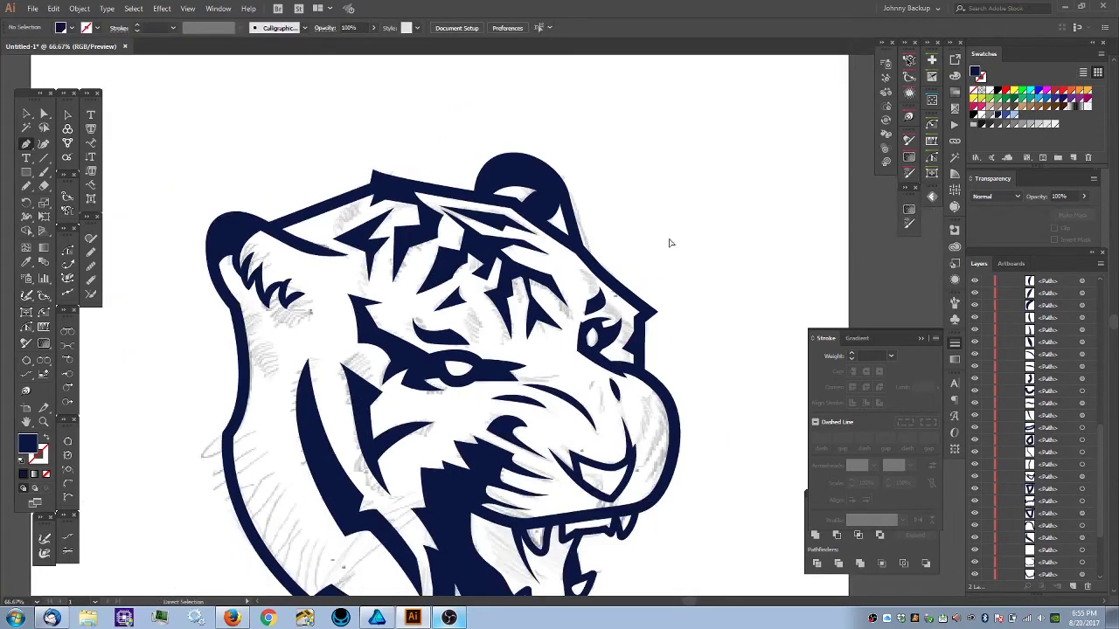
{"action": "scroll", "coordinate": [603, 324], "scroll_direction": "up", "scroll_amount": 1}
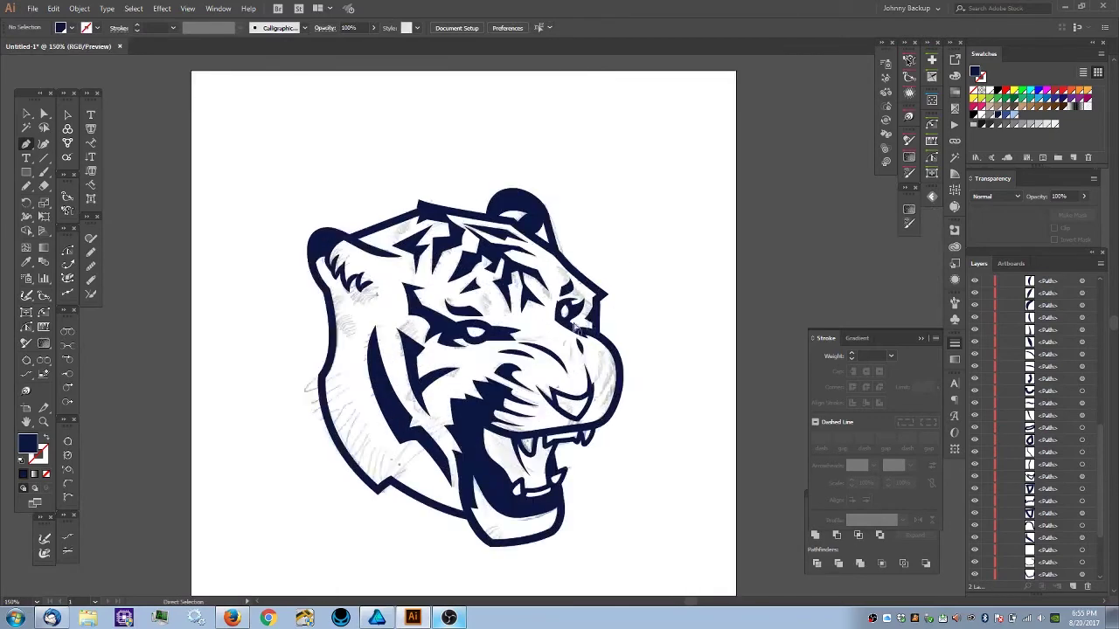
{"action": "key", "text": "ctrl+plus"}
{"action": "left_click_drag", "start_coordinate": [602, 313], "coordinate": [594, 307]}
{"action": "key", "text": "ctrl+plus"}
{"action": "key", "text": "ctrl+plus"}
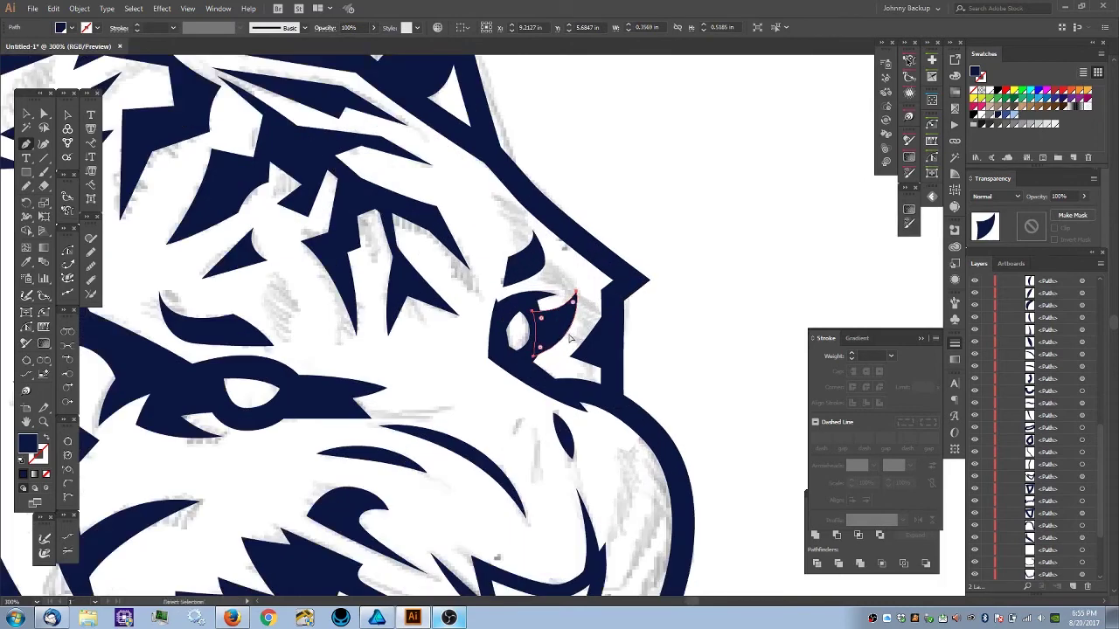
{"action": "left_click_drag", "start_coordinate": [569, 334], "coordinate": [571, 333]}
{"action": "left_click", "coordinate": [643, 198]}
- Examine the whole tiger head on the artboard and the still untraced sketch marks around the muzzle
{"action": "key", "text": "ctrl+minus"}
{"action": "key", "text": "ctrl+minus"}
{"action": "key", "text": "ctrl+minus"}
{"action": "key", "text": "ctrl+minus"}
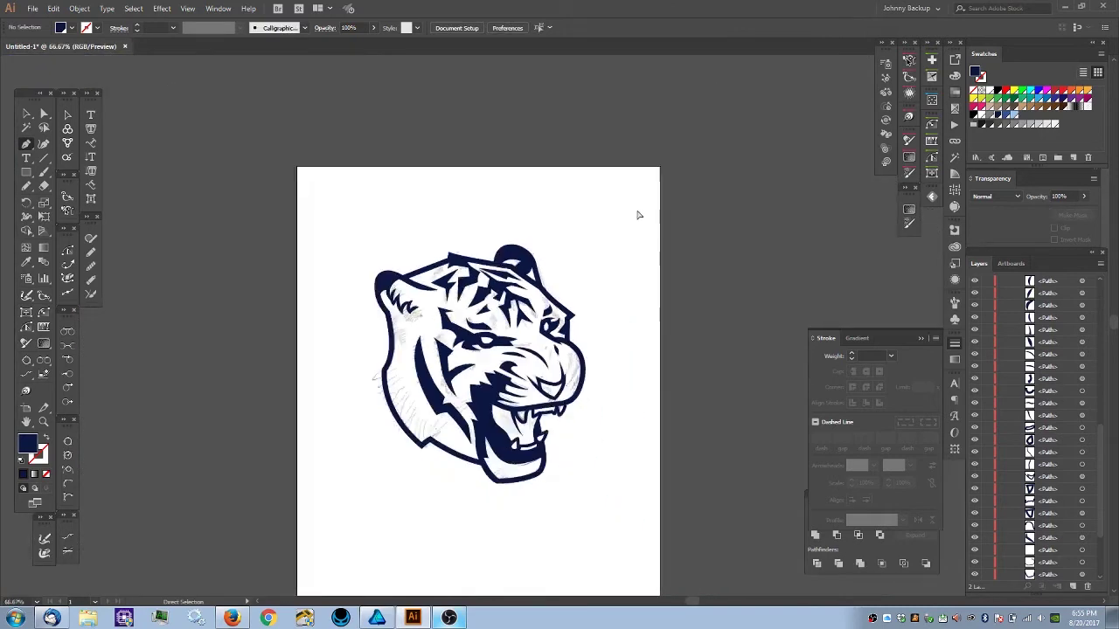
{"action": "left_click_drag", "start_coordinate": [574, 264], "coordinate": [564, 185]}
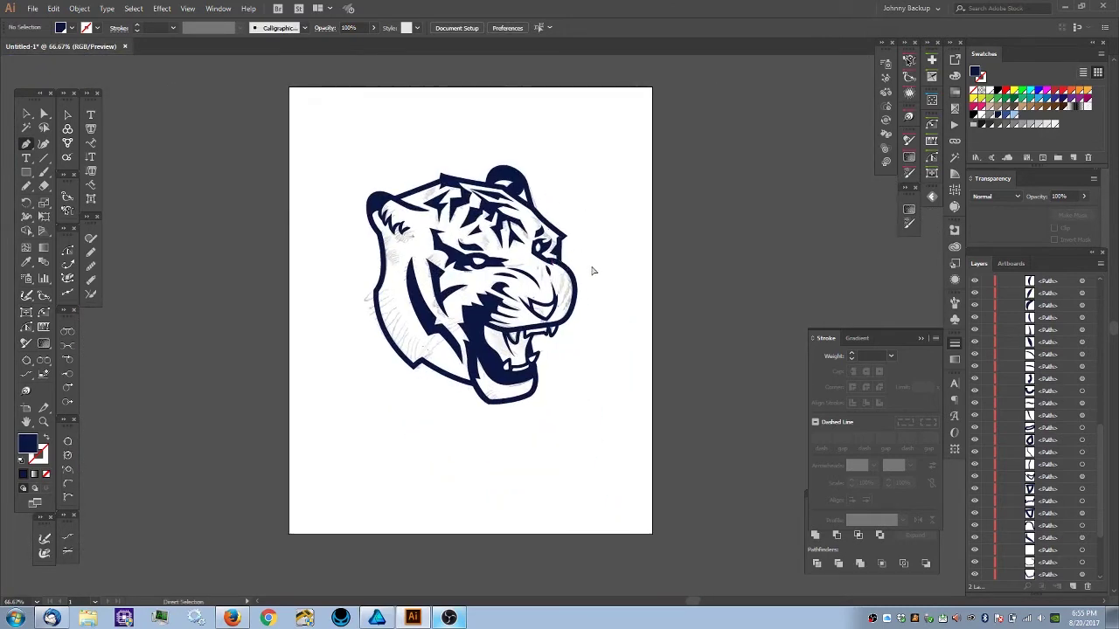
{"action": "key", "text": "ctrl+plus"}
{"action": "key", "text": "ctrl+plus"}
{"action": "key", "text": "ctrl+plus"}
{"action": "scroll", "coordinate": [602, 350], "scroll_direction": "up", "scroll_amount": 3}
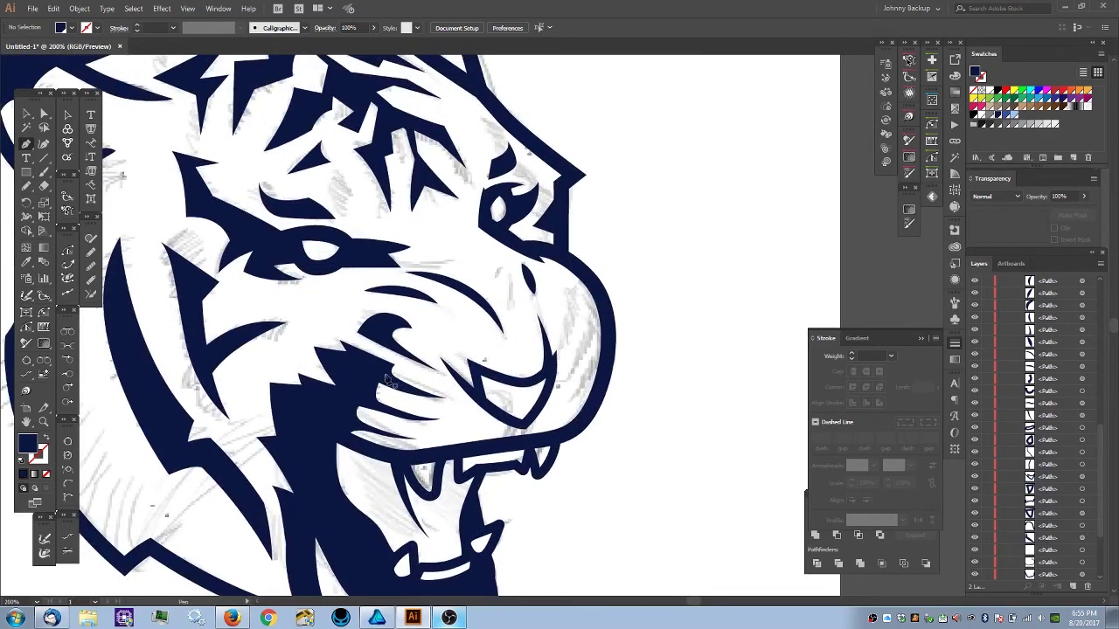
- Draw a small hook-shaped navy mark on the far side of the muzzle beside the nose, close it and deselect
{"action": "left_click_drag", "start_coordinate": [564, 338], "coordinate": [572, 297]}
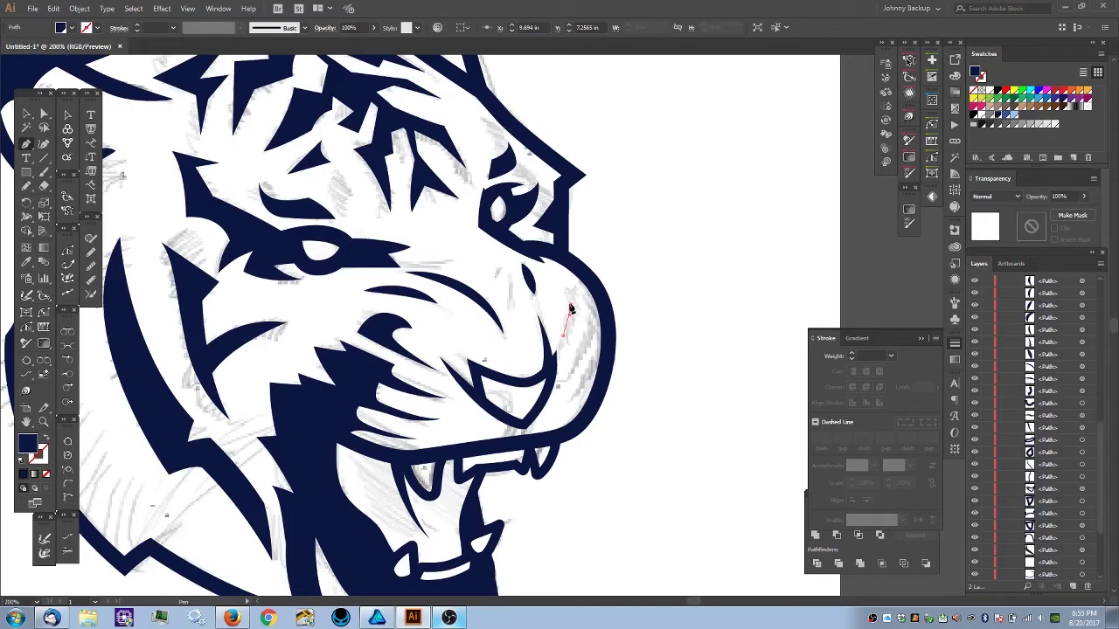
{"action": "left_click", "coordinate": [564, 313]}
{"action": "left_click", "coordinate": [559, 308]}
{"action": "left_click_drag", "start_coordinate": [563, 289], "coordinate": [575, 287]}
{"action": "left_click", "coordinate": [564, 338]}
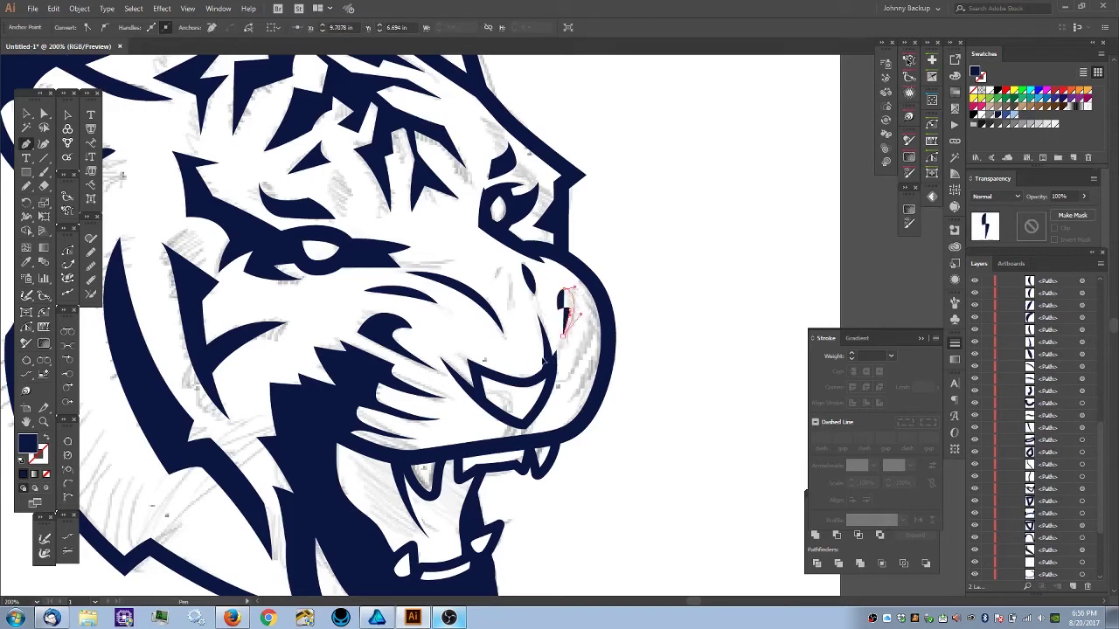
{"action": "left_click", "coordinate": [644, 242], "text": "ctrl"}
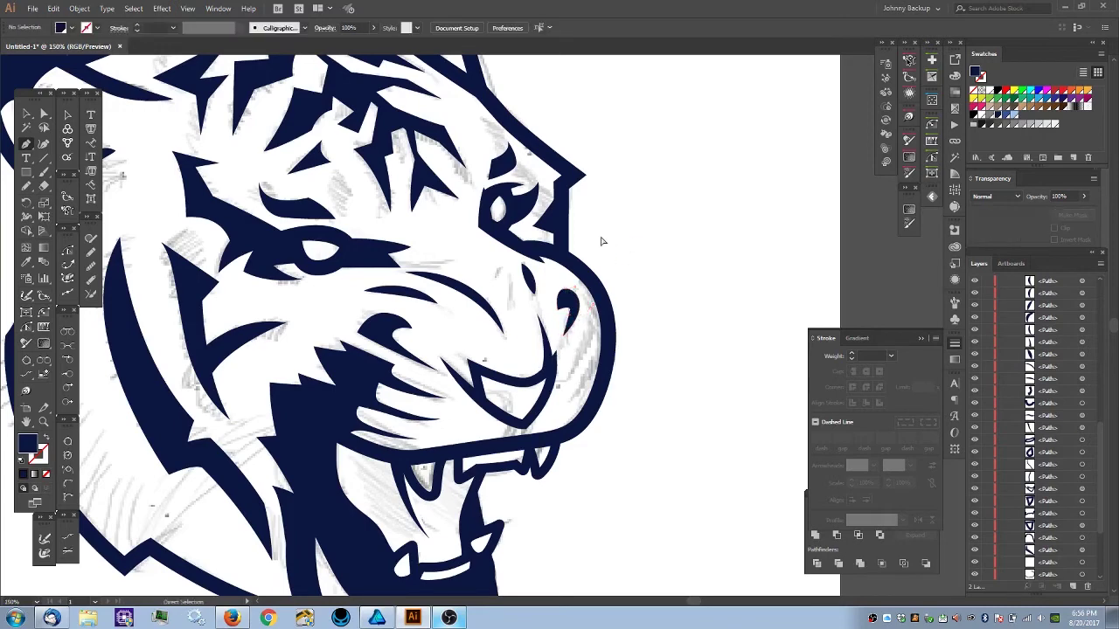
- Draw a long, pointed navy stripe along the inside of the muzzle's far edge, beside the hook-shaped mark, and deselect it
{"action": "key", "text": "ctrl+minus"}
{"action": "key", "text": "ctrl+minus"}
{"action": "key", "text": "ctrl+plus"}
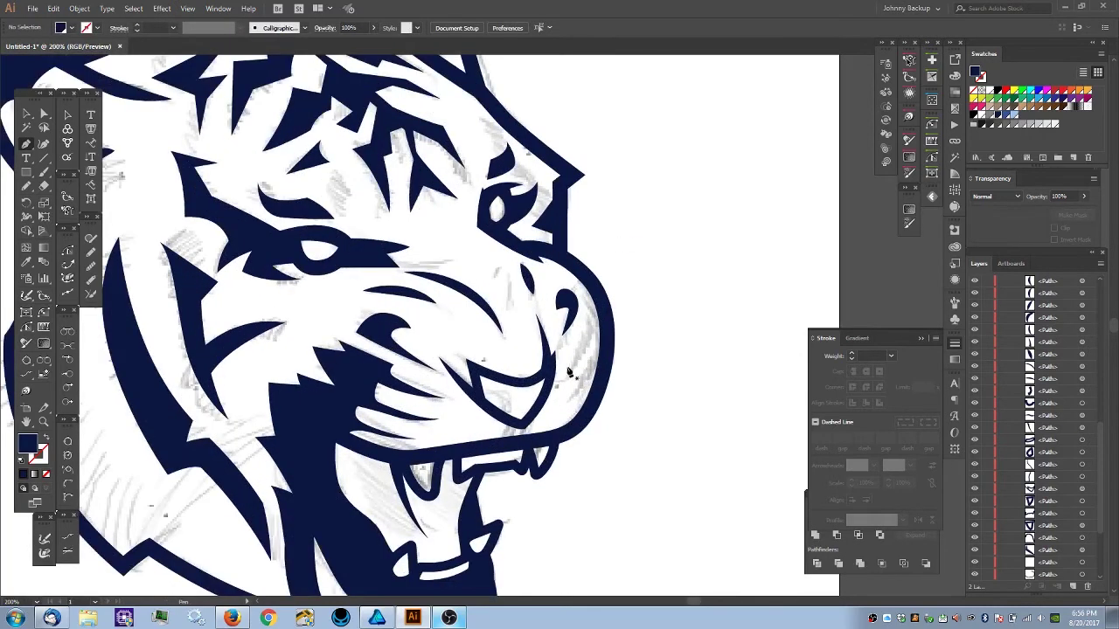
{"action": "left_click", "coordinate": [565, 376], "text": "ctrl"}
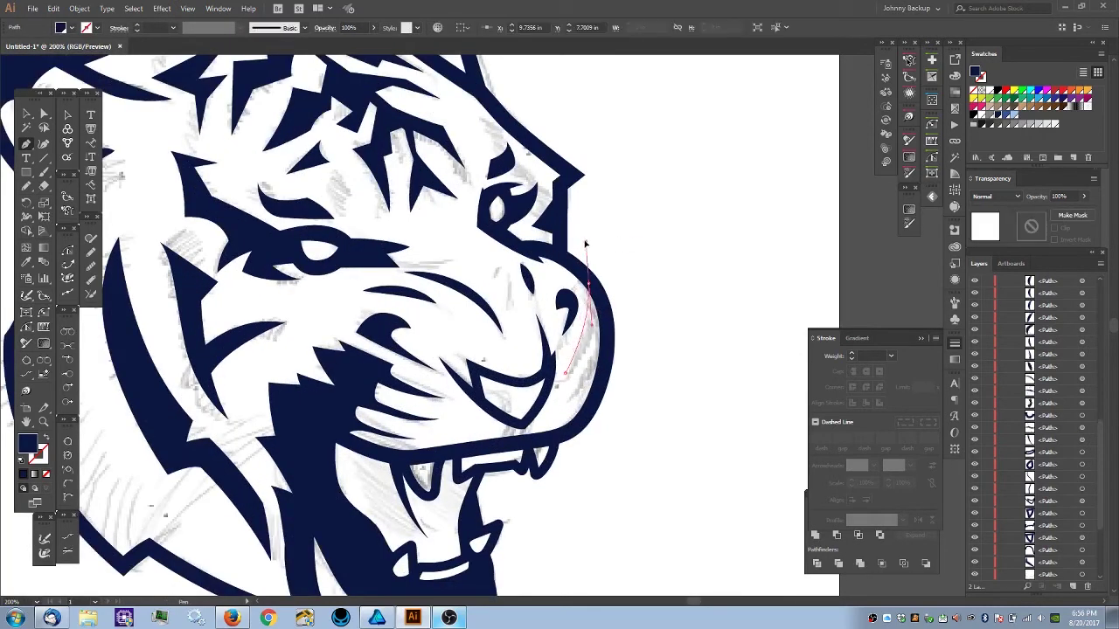
{"action": "left_click", "coordinate": [588, 284]}
{"action": "left_click_drag", "start_coordinate": [602, 318], "coordinate": [605, 329]}
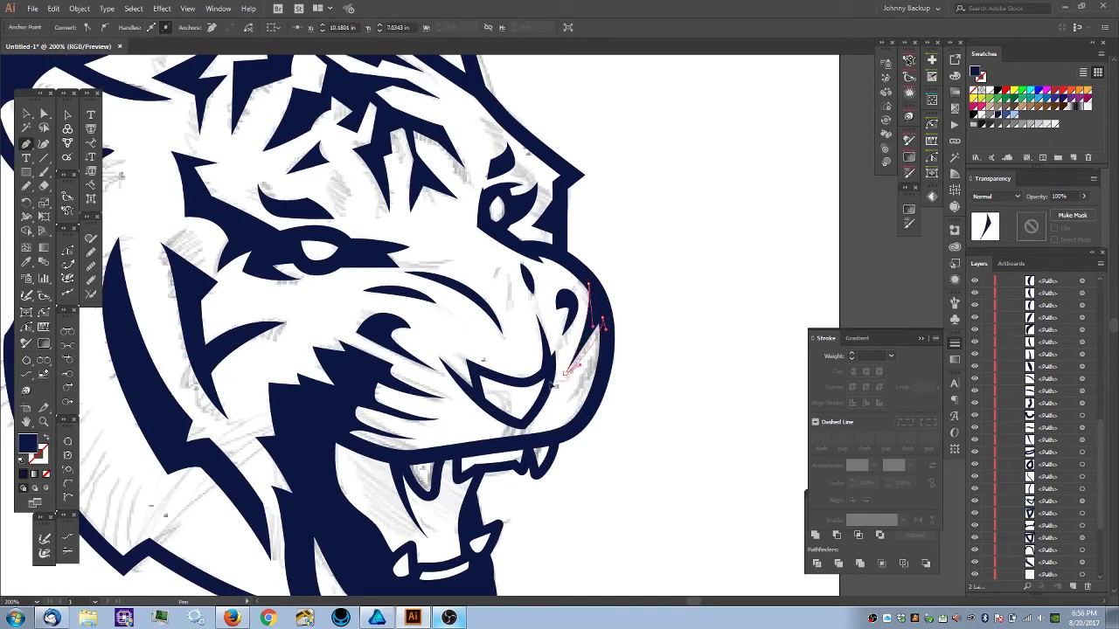
{"action": "key", "text": "ctrl+shift+a"}
- Draw a second, shorter pointed navy stripe below the first along the muzzle's far edge and deselect it
{"action": "left_click_drag", "start_coordinate": [603, 352], "coordinate": [559, 406]}
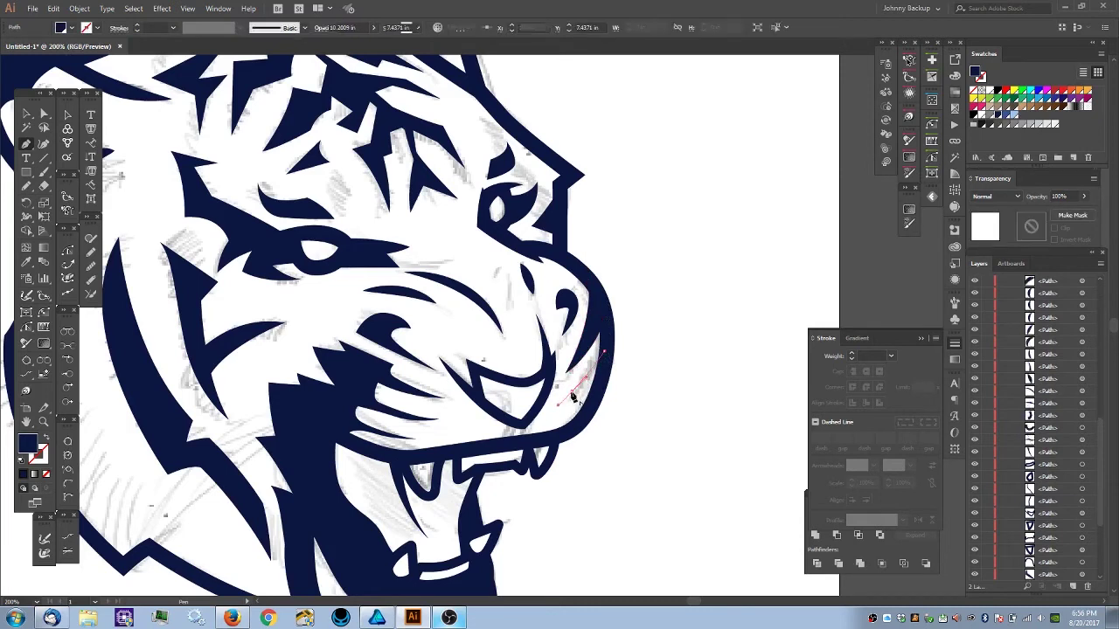
{"action": "left_click", "coordinate": [571, 391]}
{"action": "left_click_drag", "start_coordinate": [604, 377], "coordinate": [610, 370]}
{"action": "left_click", "coordinate": [604, 351]}
{"action": "key", "text": "ctrl+shift+a"}
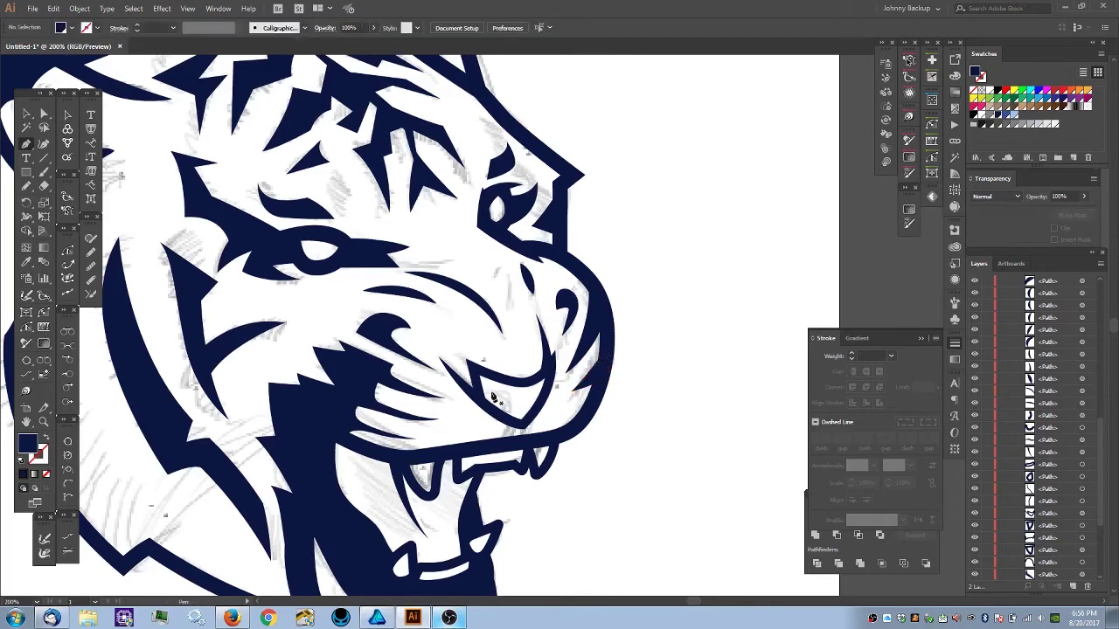
- Add a small navy wedge at the lower end of the muzzle's far edge, below the two stripes, and deselect it
{"action": "left_click_drag", "start_coordinate": [592, 407], "coordinate": [574, 408]}
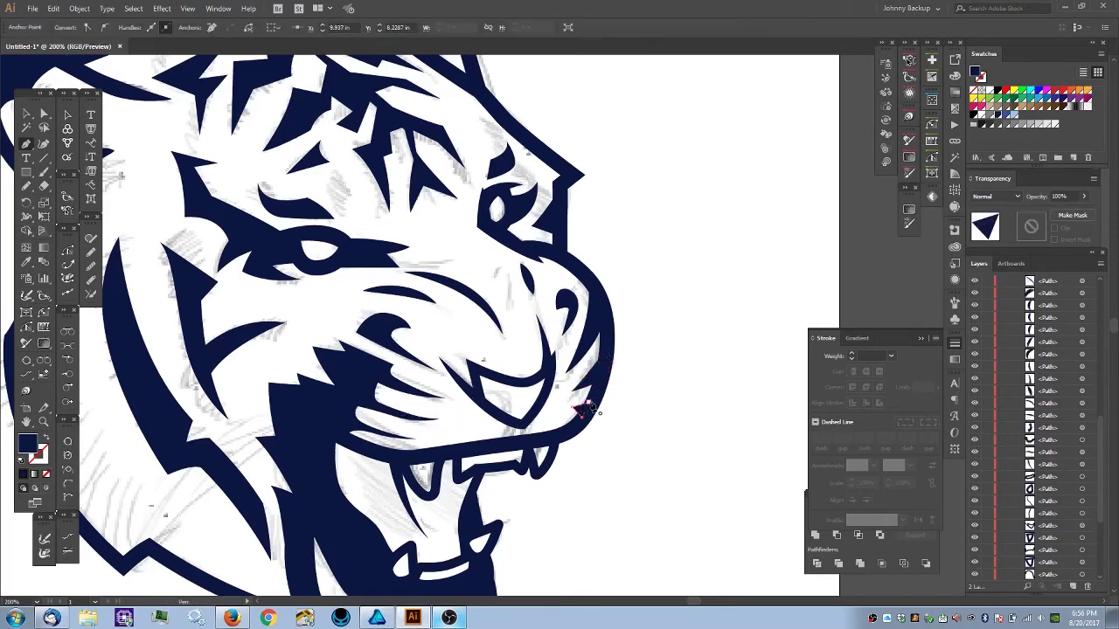
{"action": "left_click", "coordinate": [619, 393], "text": "ctrl"}
{"action": "key", "text": "ctrl+minus"}
{"action": "key", "text": "ctrl+minus"}
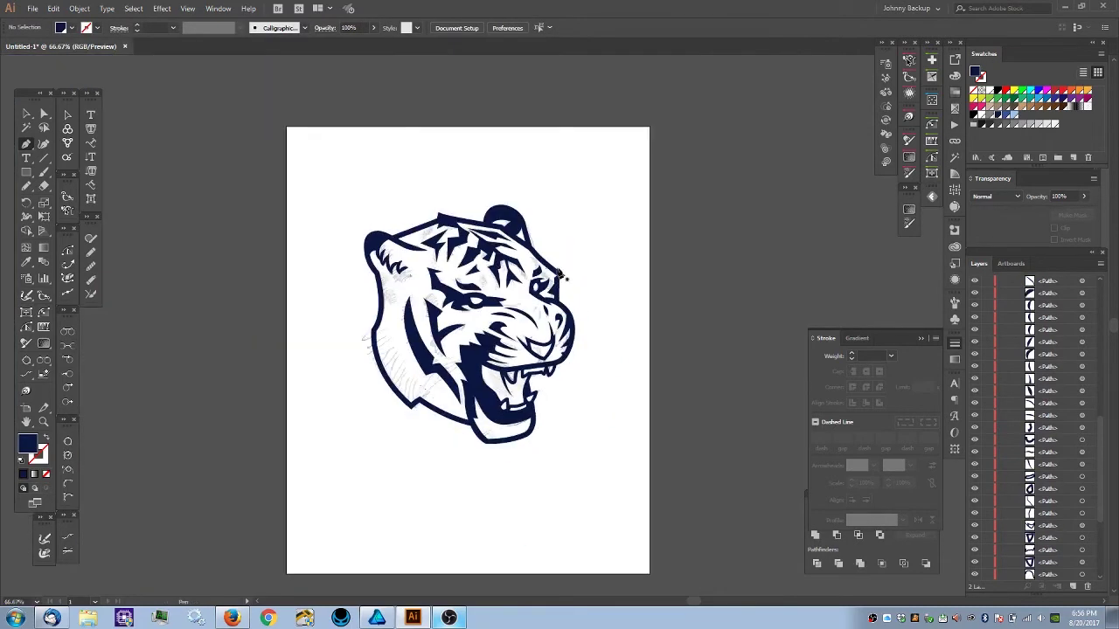
{"action": "key", "text": "ctrl+plus"}
{"action": "key", "text": "ctrl+plus"}
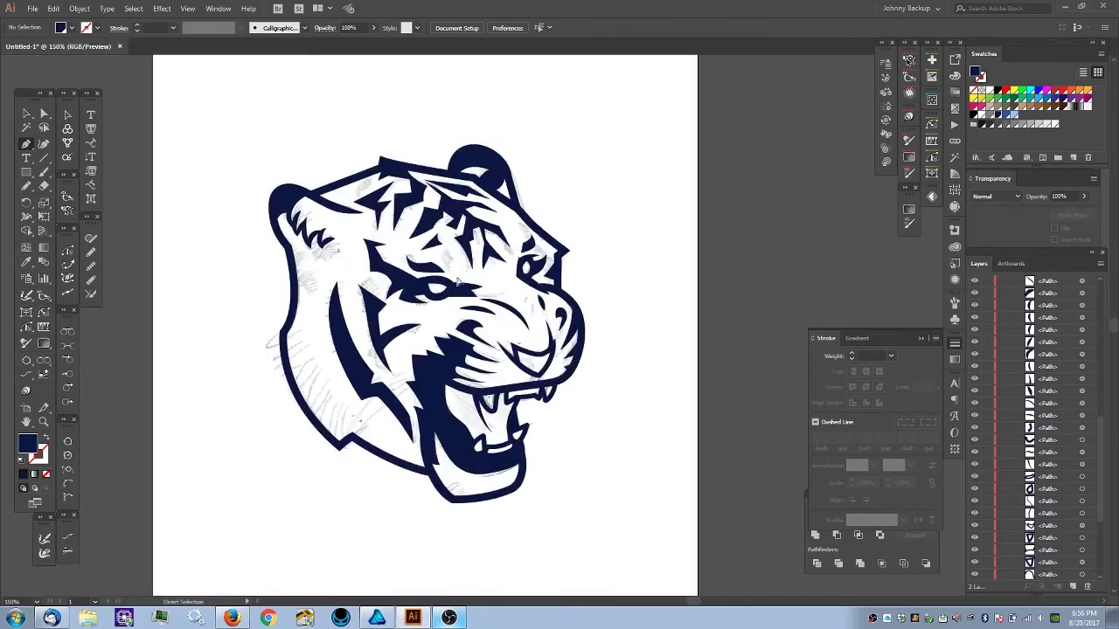
- Draw a small rounded navy nostril along the lower near edge of the nose, close it and deselect
{"action": "left_click_drag", "start_coordinate": [463, 344], "coordinate": [513, 297]}
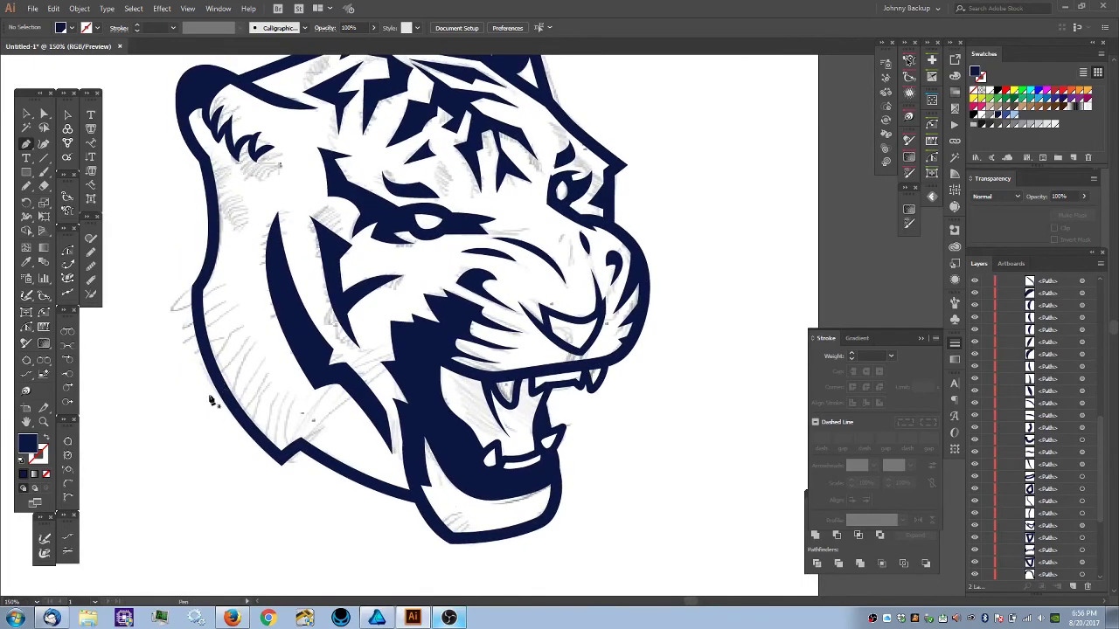
{"action": "key", "text": "ctrl+plus"}
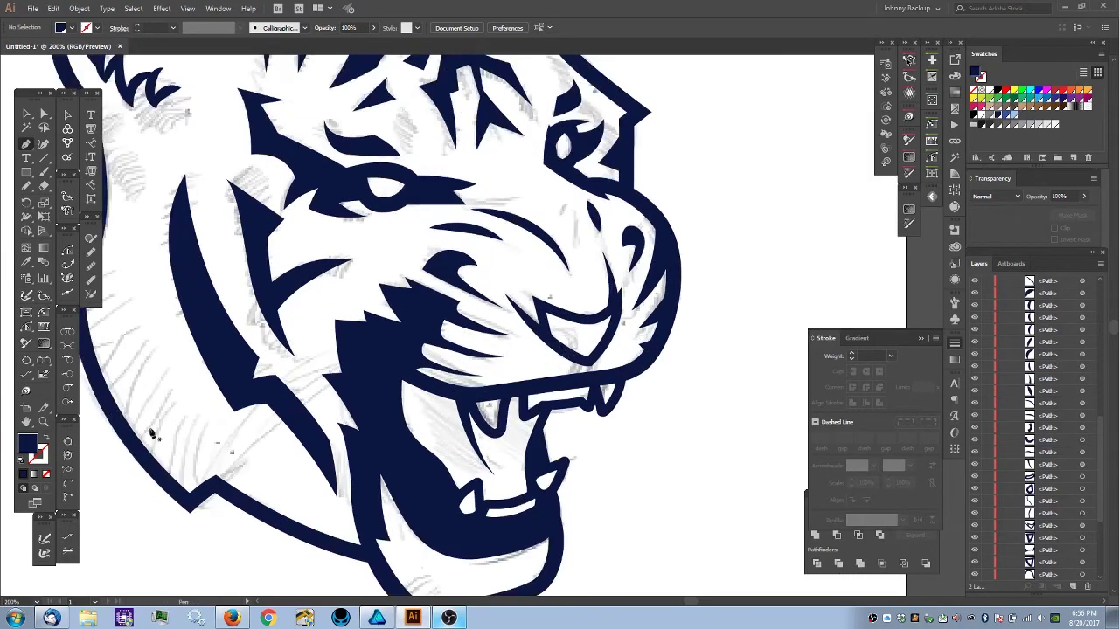
{"action": "left_click", "coordinate": [553, 343]}
{"action": "left_click_drag", "start_coordinate": [576, 335], "coordinate": [558, 353]}
{"action": "left_click", "coordinate": [552, 344]}
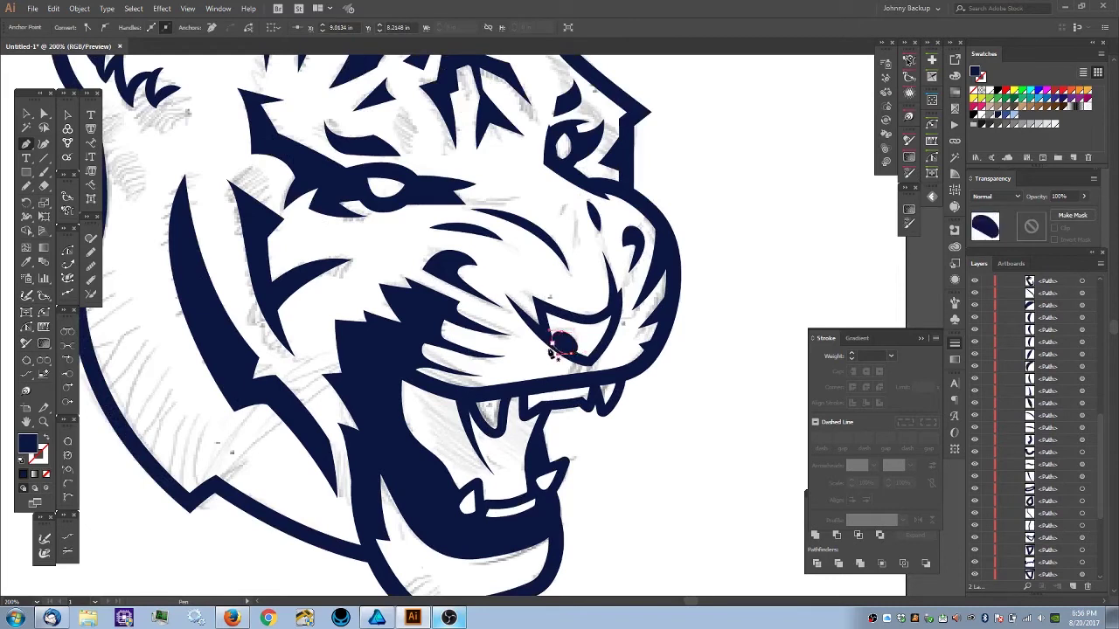
{"action": "left_click", "coordinate": [531, 369], "text": "ctrl"}
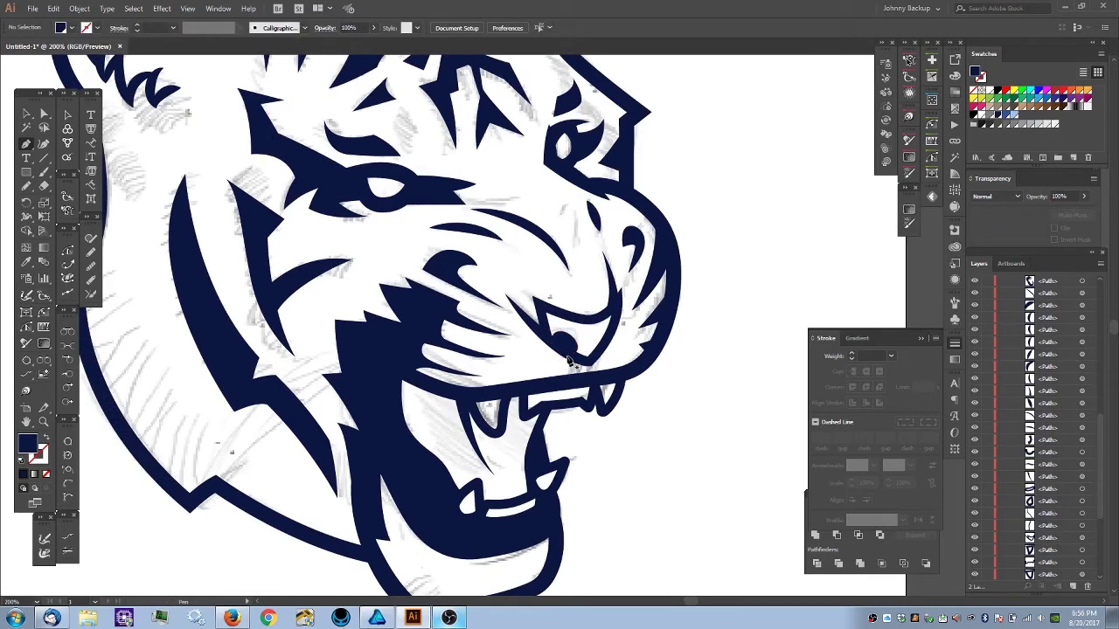
- Draw a filled navy shape joining the underside of the nose to the upper lip line, close it and deselect
{"action": "left_click", "coordinate": [566, 356]}
{"action": "left_click", "coordinate": [516, 390]}
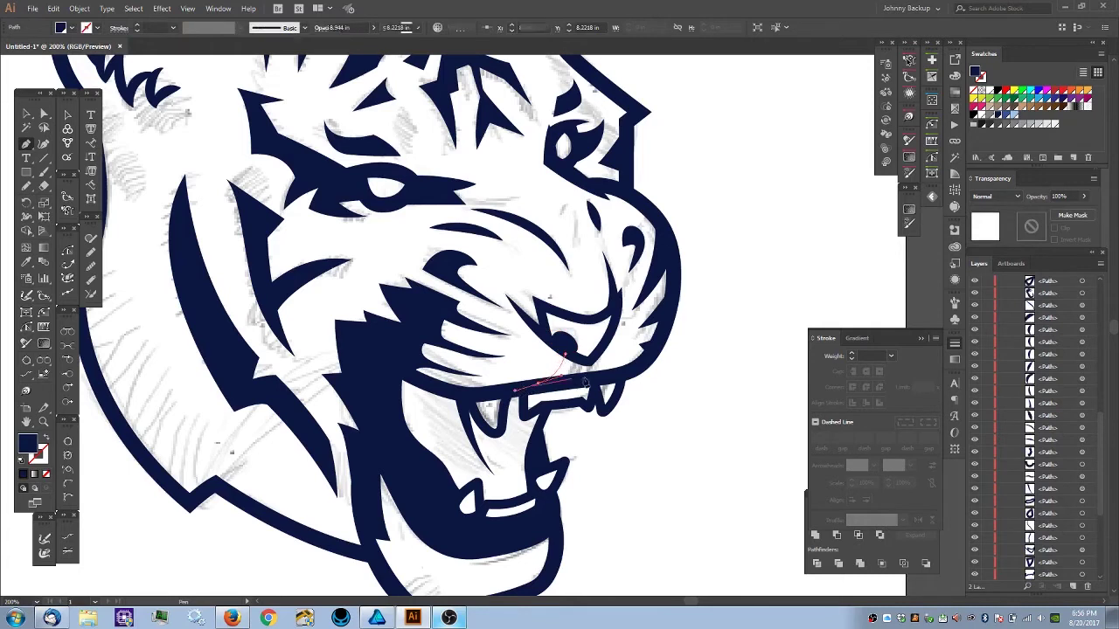
{"action": "left_click", "coordinate": [601, 379]}
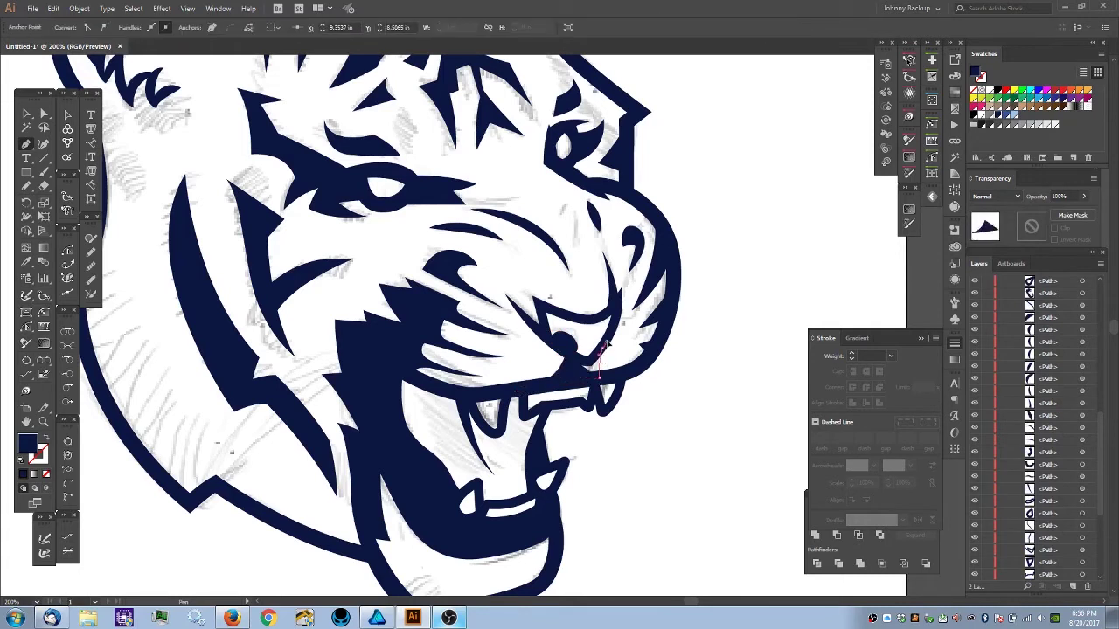
{"action": "left_click", "coordinate": [602, 351]}
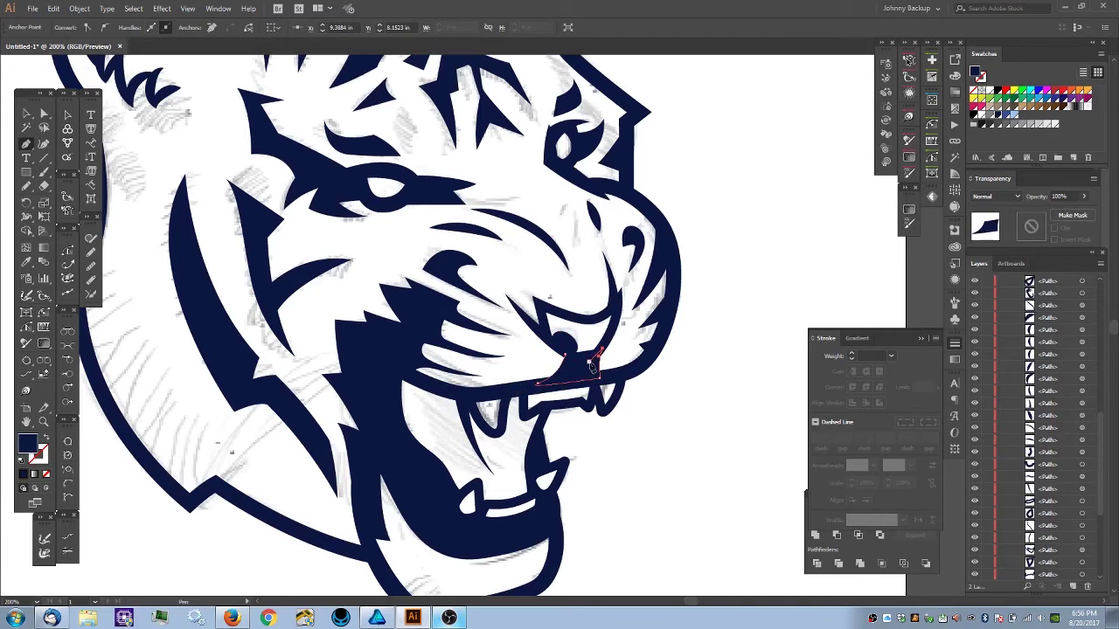
{"action": "left_click", "coordinate": [589, 362]}
{"action": "left_click_drag", "start_coordinate": [566, 354], "coordinate": [552, 354]}
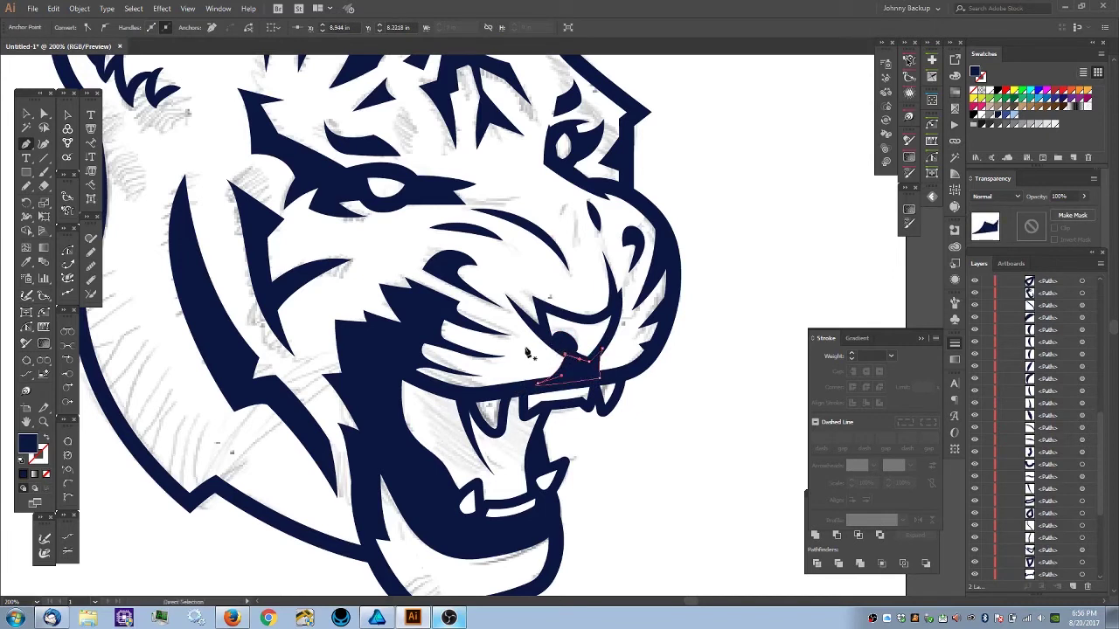
{"action": "left_click", "coordinate": [496, 329], "text": "ctrl"}
{"action": "key", "text": "ctrl+0"}
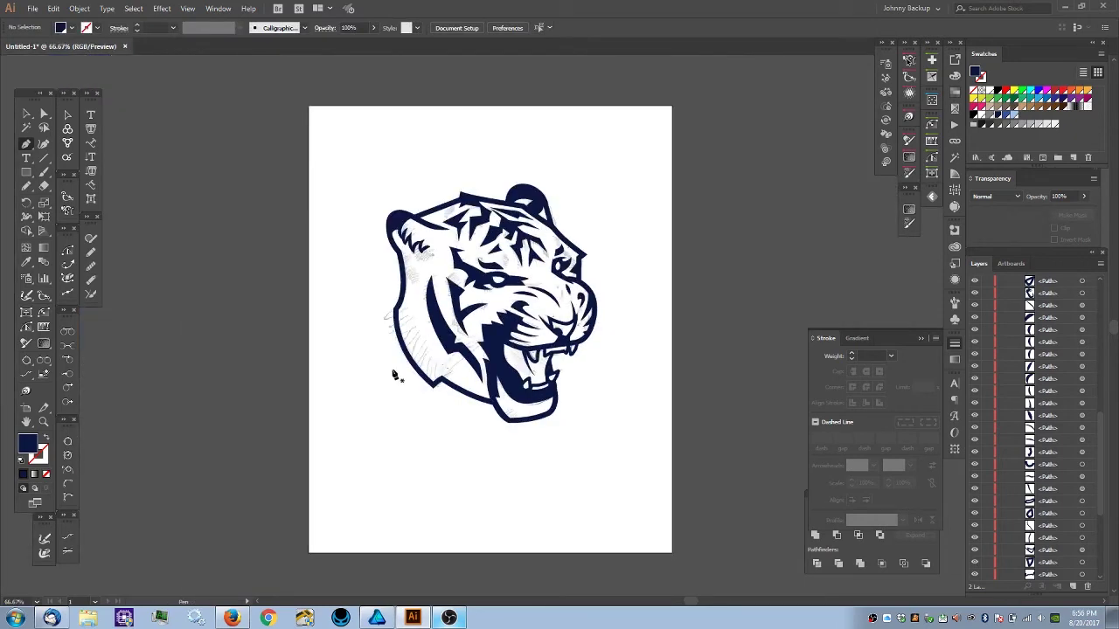
- Draw two short strokes on the nose bridge with the Pencil tool, using the navy tapered graphic style without fill
{"action": "key", "text": "ctrl+equal"}
{"action": "key", "text": "ctrl+equal"}
{"action": "left_click_drag", "start_coordinate": [376, 422], "coordinate": [523, 424]}
{"action": "left_click_drag", "start_coordinate": [409, 283], "coordinate": [351, 315]}
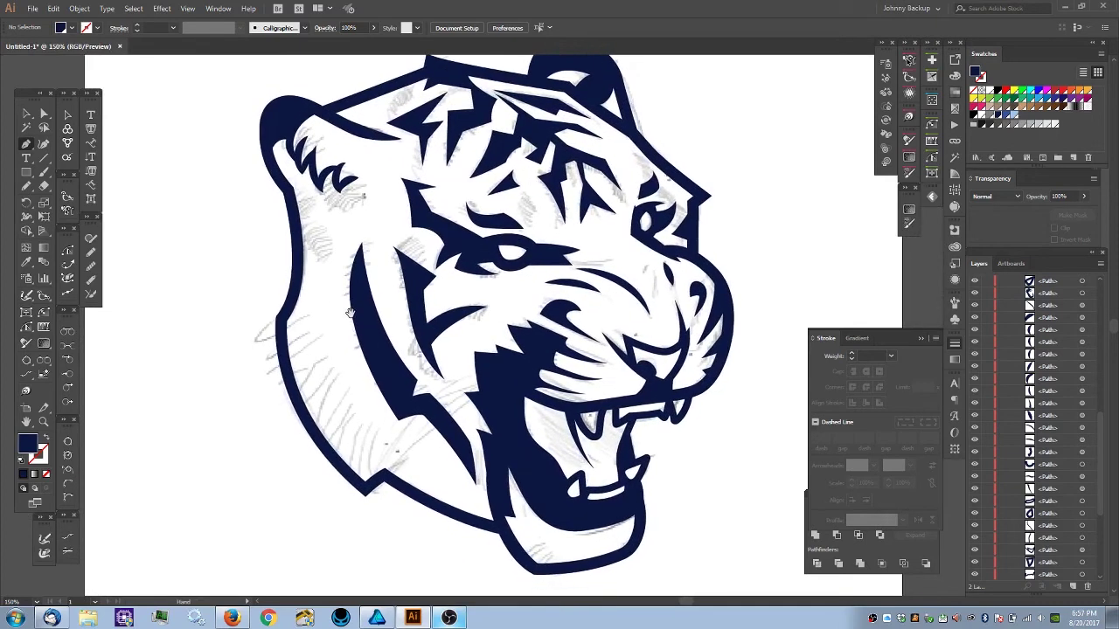
{"action": "left_click_drag", "start_coordinate": [680, 284], "coordinate": [598, 315]}
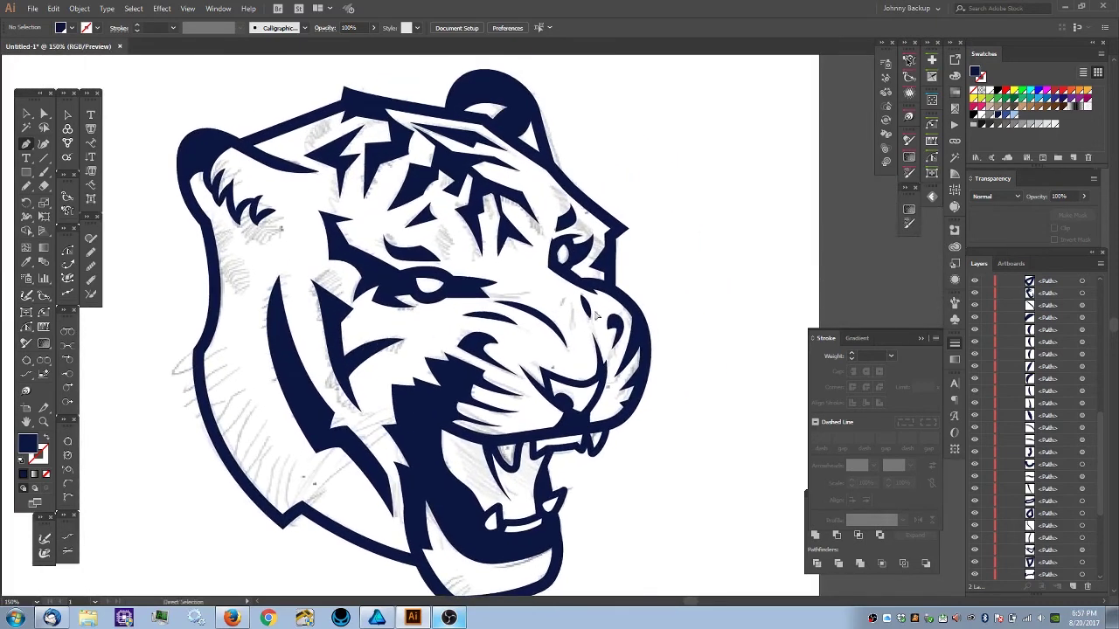
{"action": "key", "text": "ctrl+plus"}
{"action": "key", "text": "n"}
{"action": "left_click", "coordinate": [956, 280]}
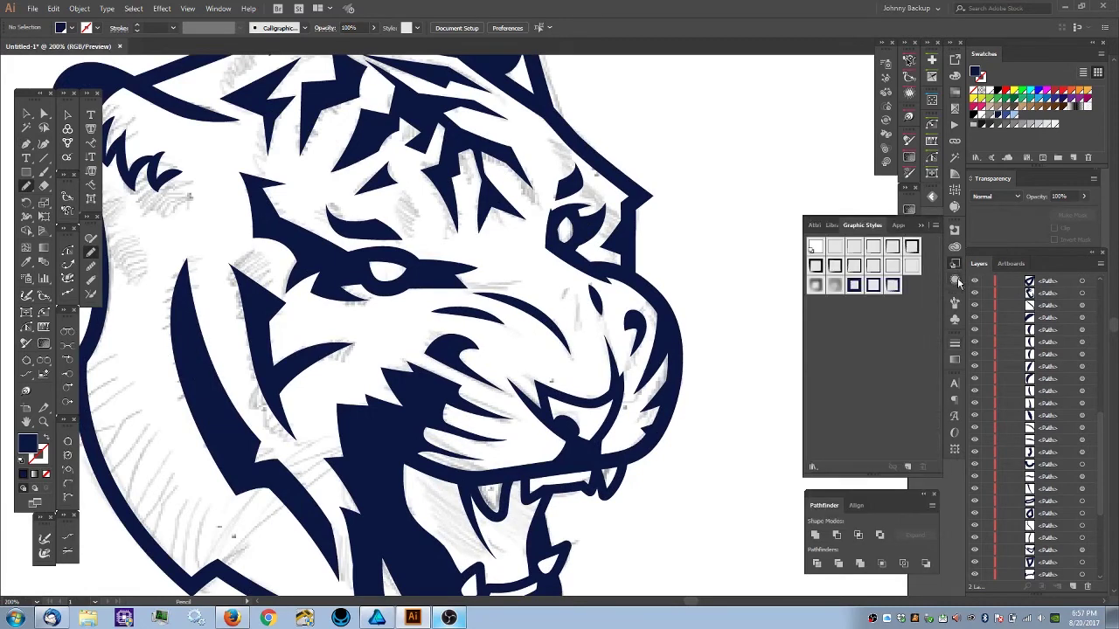
{"action": "left_click", "coordinate": [893, 286]}
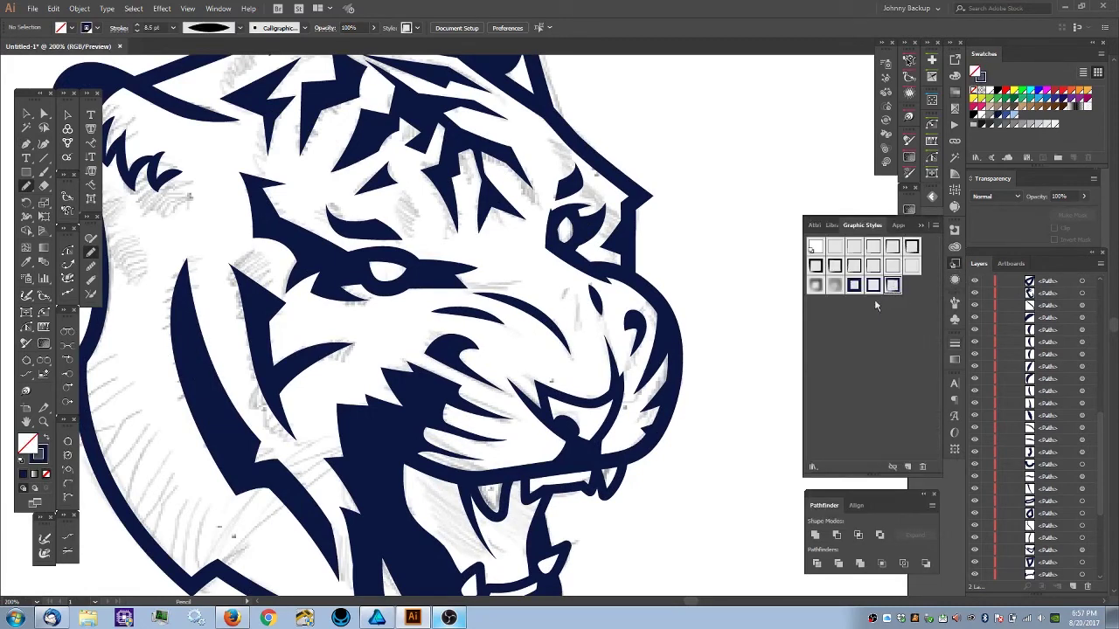
{"action": "left_click_drag", "start_coordinate": [591, 316], "coordinate": [582, 342]}
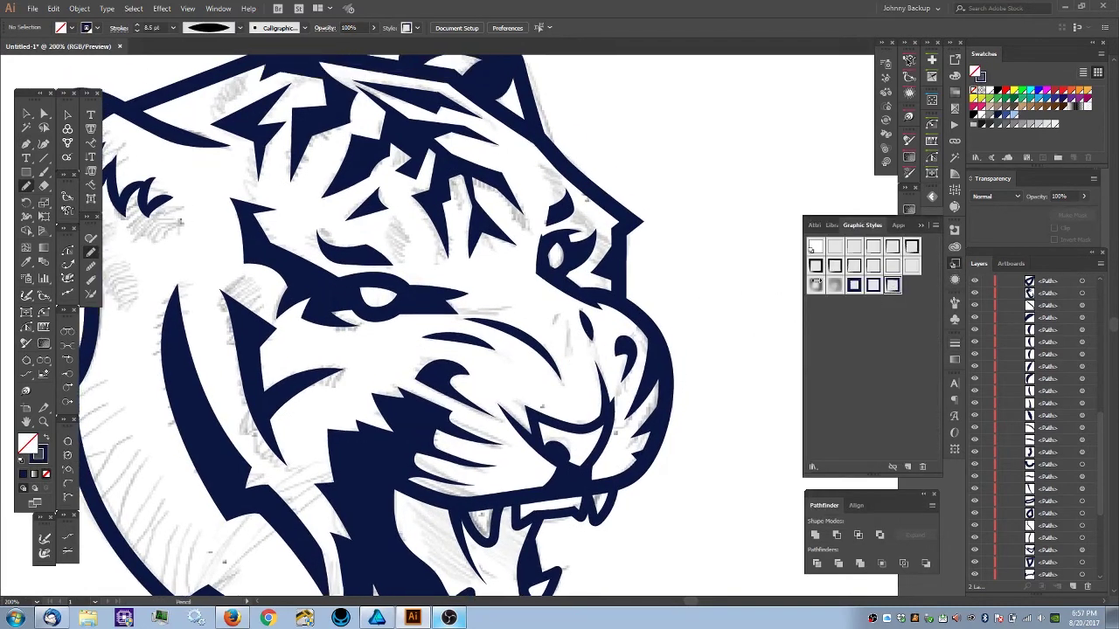
{"action": "left_click_drag", "start_coordinate": [564, 309], "coordinate": [572, 354]}
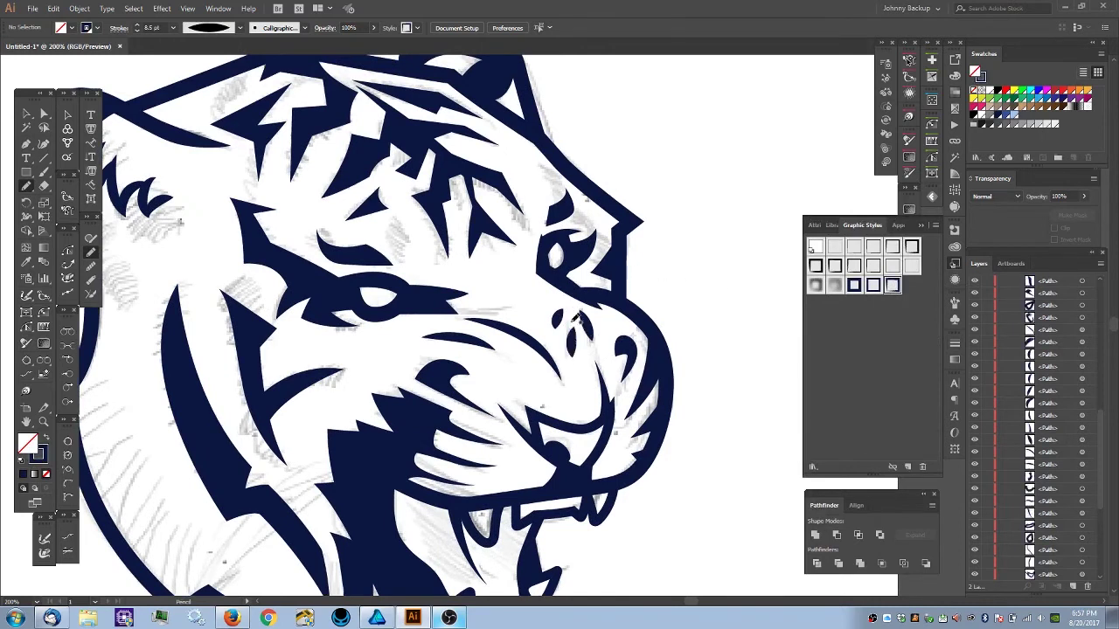
- Select both short strokes on the nose bridge, reduce their stroke weight to 5 pt and deselect them
{"action": "key", "text": "v"}
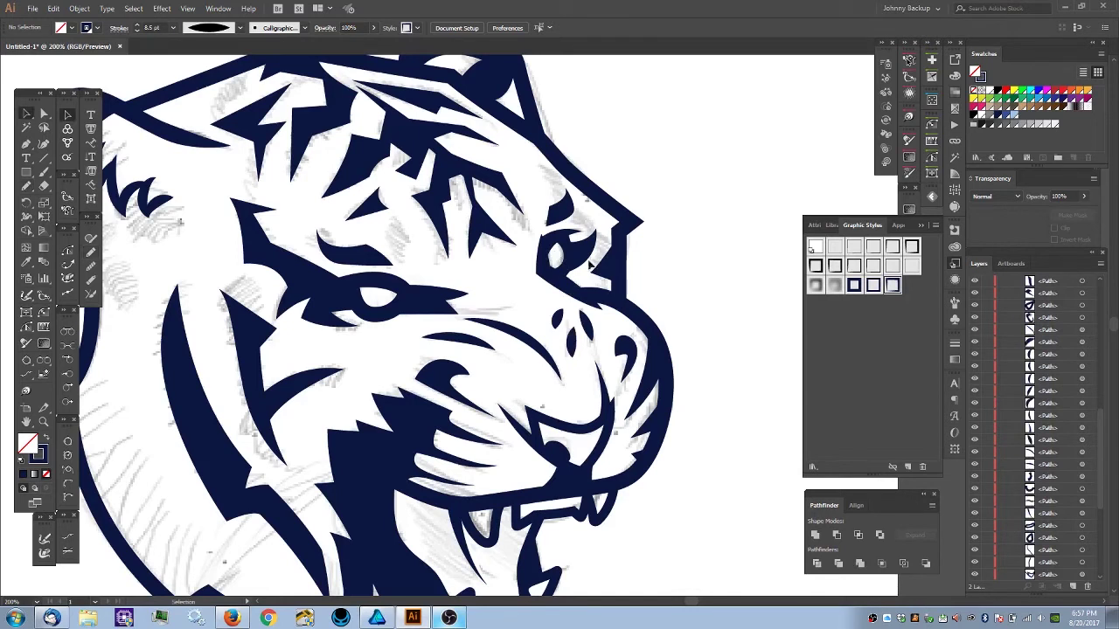
{"action": "left_click_drag", "start_coordinate": [545, 308], "coordinate": [565, 337]}
{"action": "left_click", "coordinate": [570, 336], "text": "shift"}
{"action": "left_click", "coordinate": [579, 295], "text": "shift"}
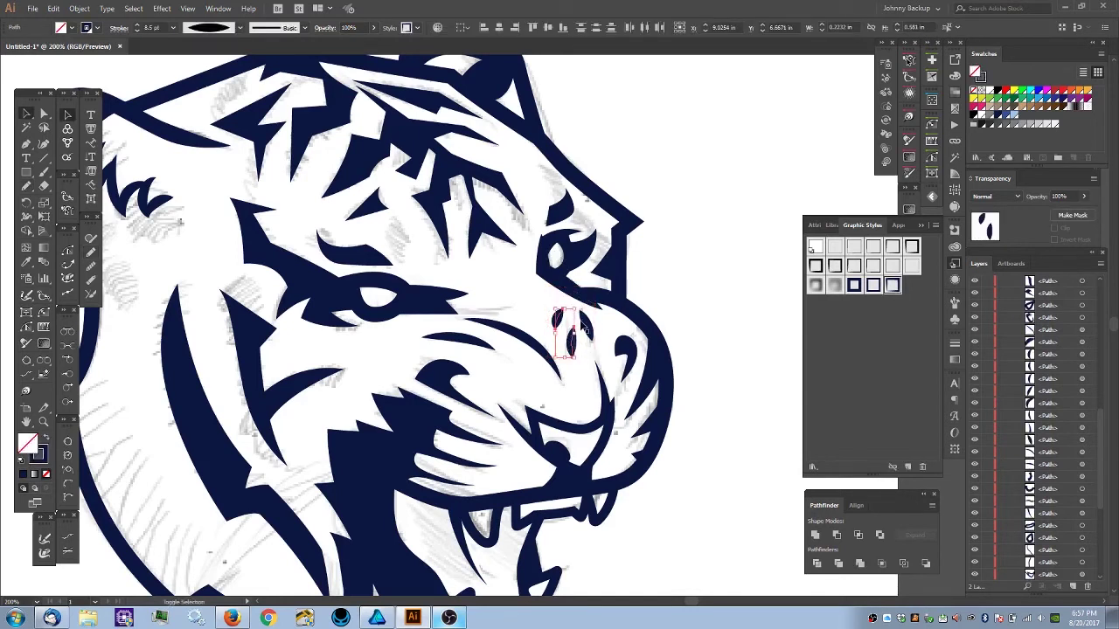
{"action": "left_click", "coordinate": [955, 345]}
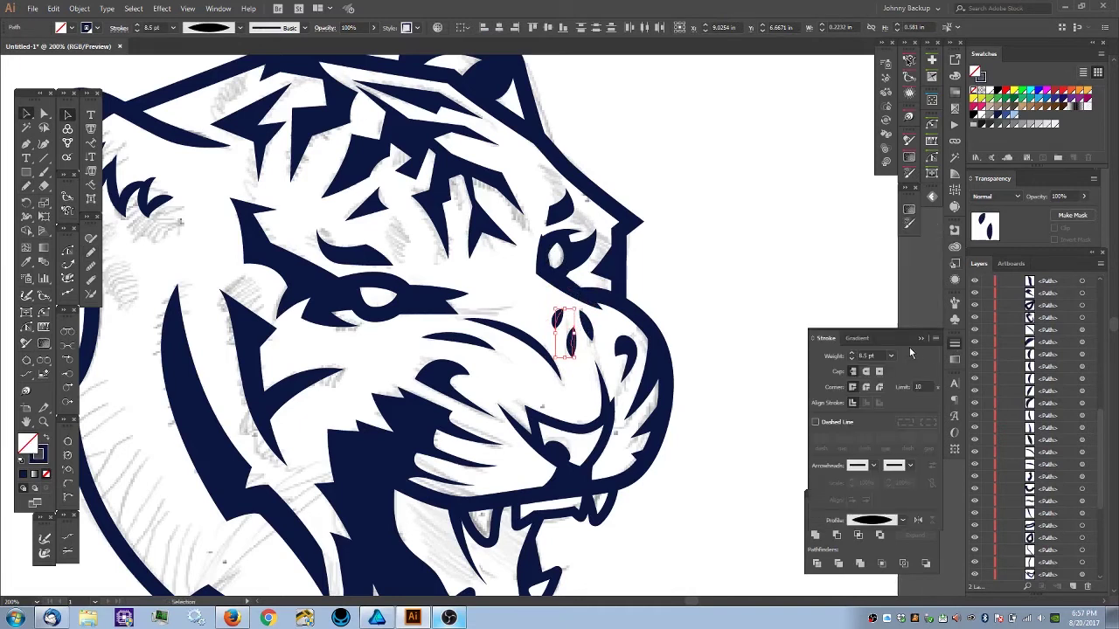
{"action": "left_click", "coordinate": [851, 359]}
{"action": "left_click", "coordinate": [852, 359]}
{"action": "left_click", "coordinate": [852, 359]}
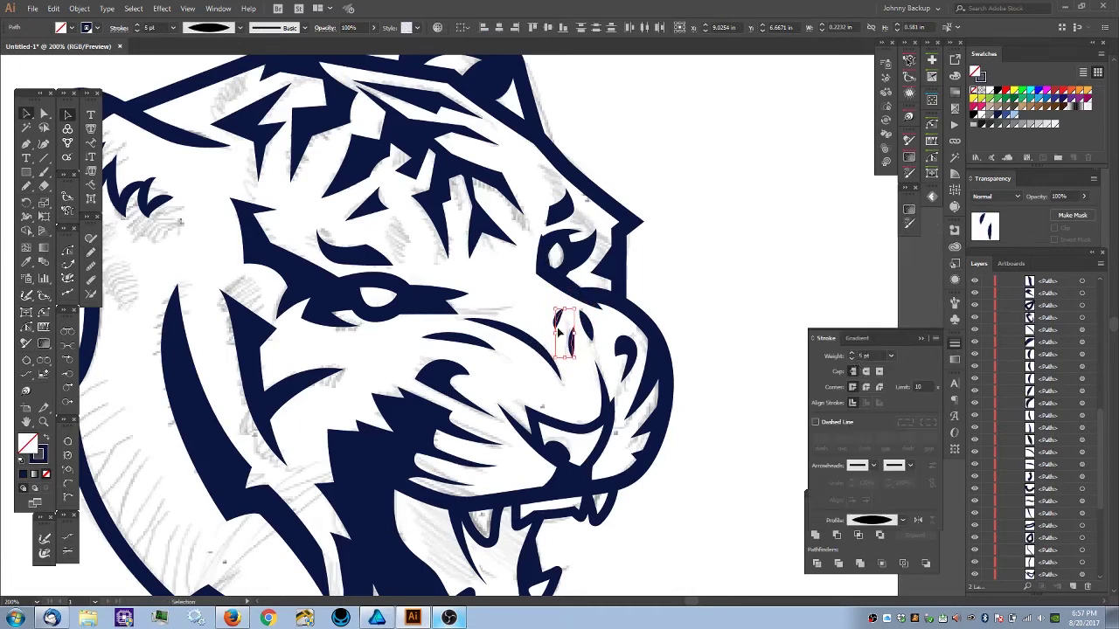
{"action": "left_click", "coordinate": [706, 288]}
- Reshape the upper short stroke on the nose bridge by moving its lower anchor point slightly, and deselect it
{"action": "scroll", "coordinate": [702, 288], "scroll_direction": "down", "scroll_amount": 2}
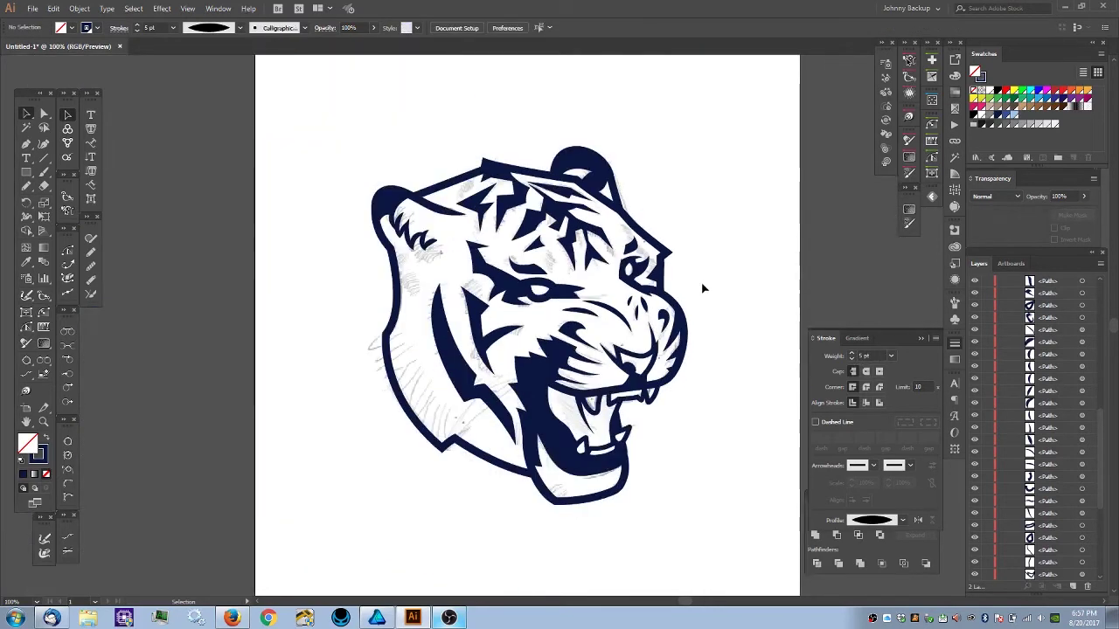
{"action": "key", "text": "ctrl+minus"}
{"action": "key", "text": "ctrl+minus"}
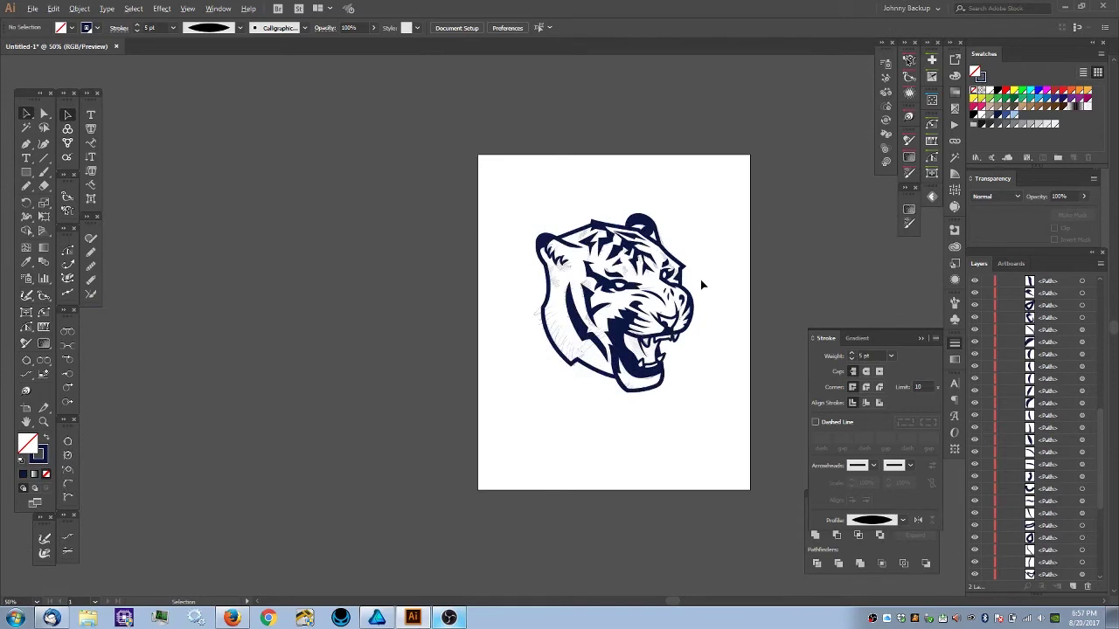
{"action": "scroll", "coordinate": [701, 284], "scroll_direction": "up", "scroll_amount": 4}
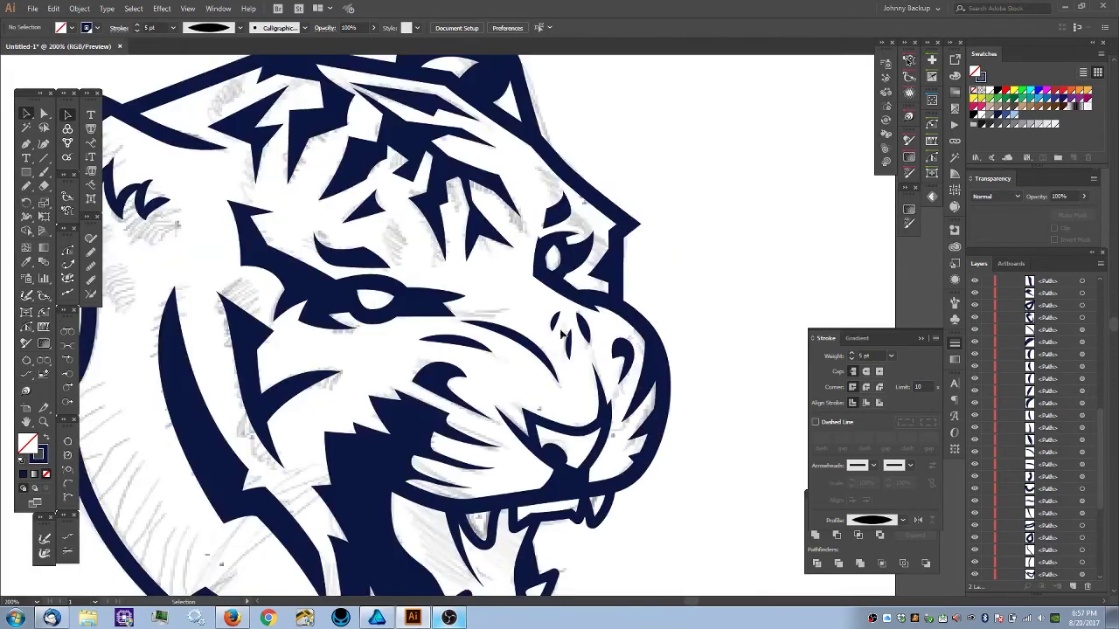
{"action": "key", "text": "a"}
{"action": "left_click", "coordinate": [554, 326]}
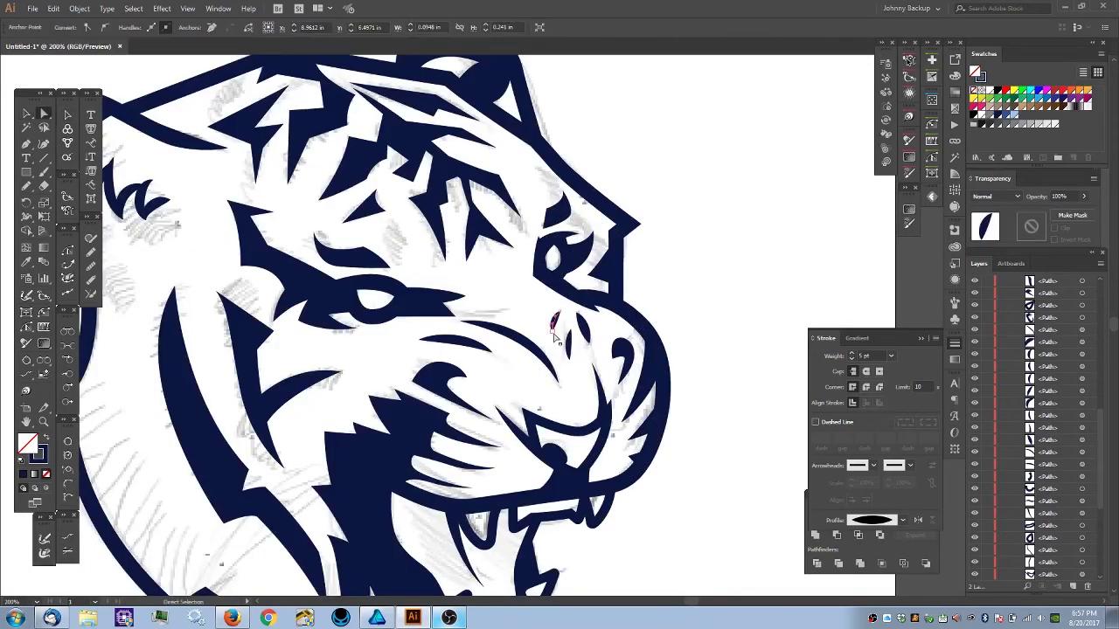
{"action": "left_click", "coordinate": [558, 342]}
{"action": "left_click_drag", "start_coordinate": [556, 331], "coordinate": [550, 326]}
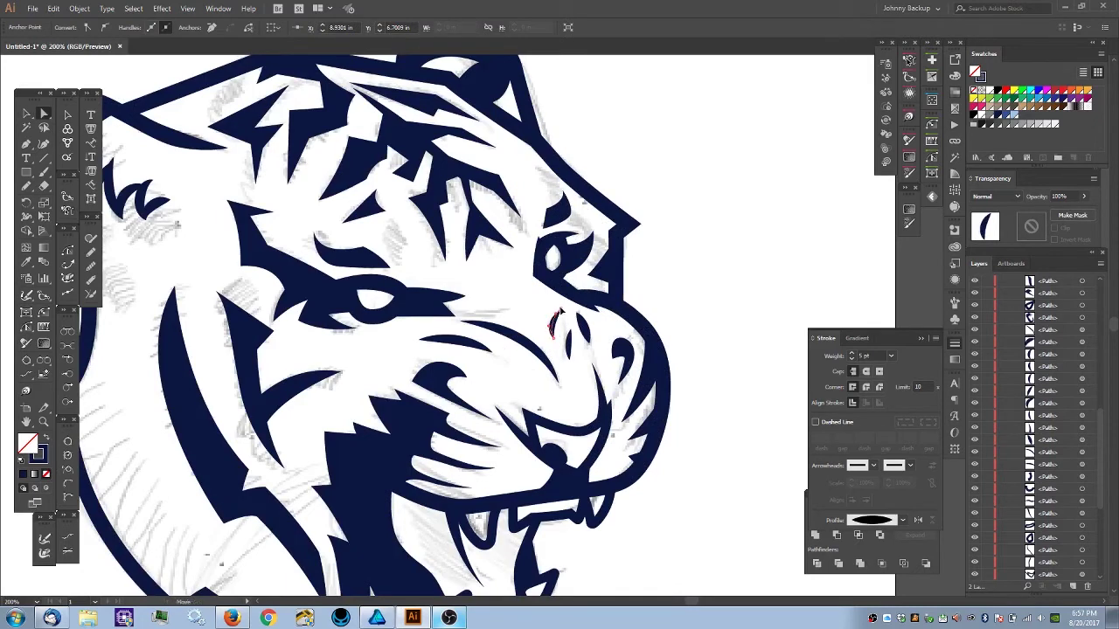
{"action": "left_click", "coordinate": [743, 286]}
- Examine the whole tiger head with the sketch layer Layer 1 hidden, and restore the sketch's visibility
{"action": "scroll", "coordinate": [740, 286], "scroll_direction": "down", "scroll_amount": 1}
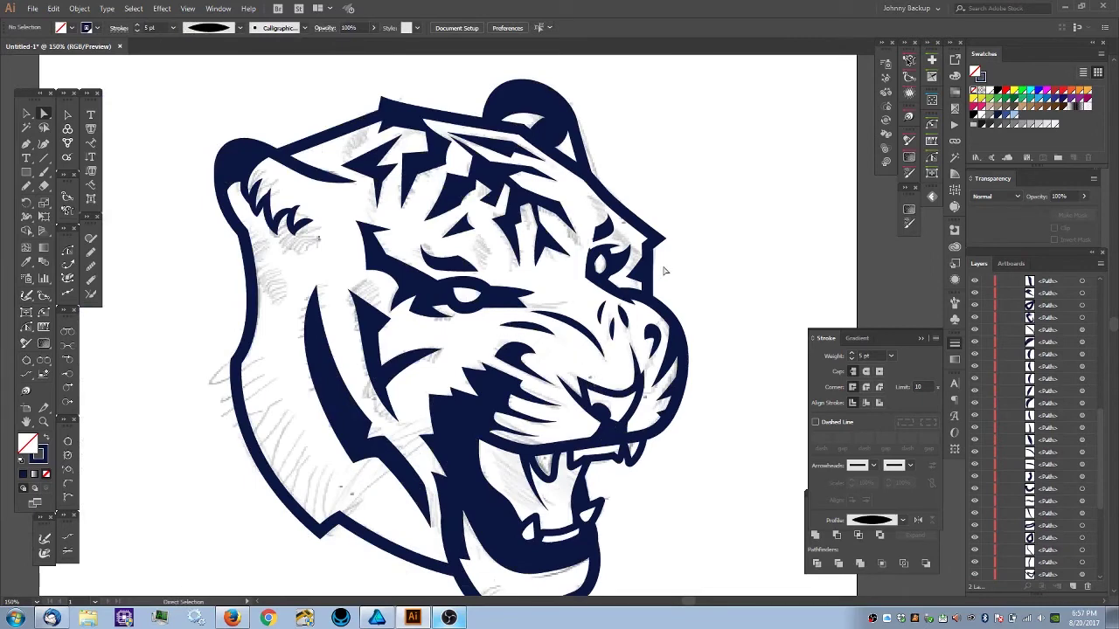
{"action": "scroll", "coordinate": [749, 244], "scroll_direction": "down", "scroll_amount": 2}
{"action": "left_click_drag", "start_coordinate": [750, 244], "coordinate": [706, 212]}
{"action": "scroll", "coordinate": [660, 240], "scroll_direction": "up", "scroll_amount": 2}
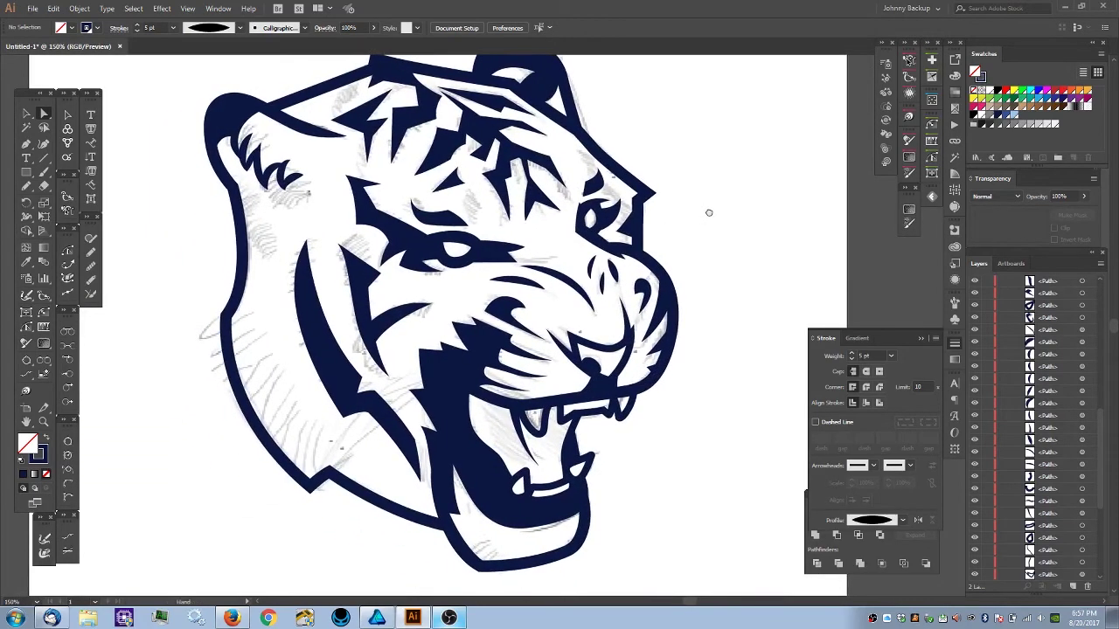
{"action": "left_click_drag", "start_coordinate": [709, 214], "coordinate": [716, 200]}
{"action": "scroll", "coordinate": [1071, 524], "scroll_direction": "down", "scroll_amount": 5}
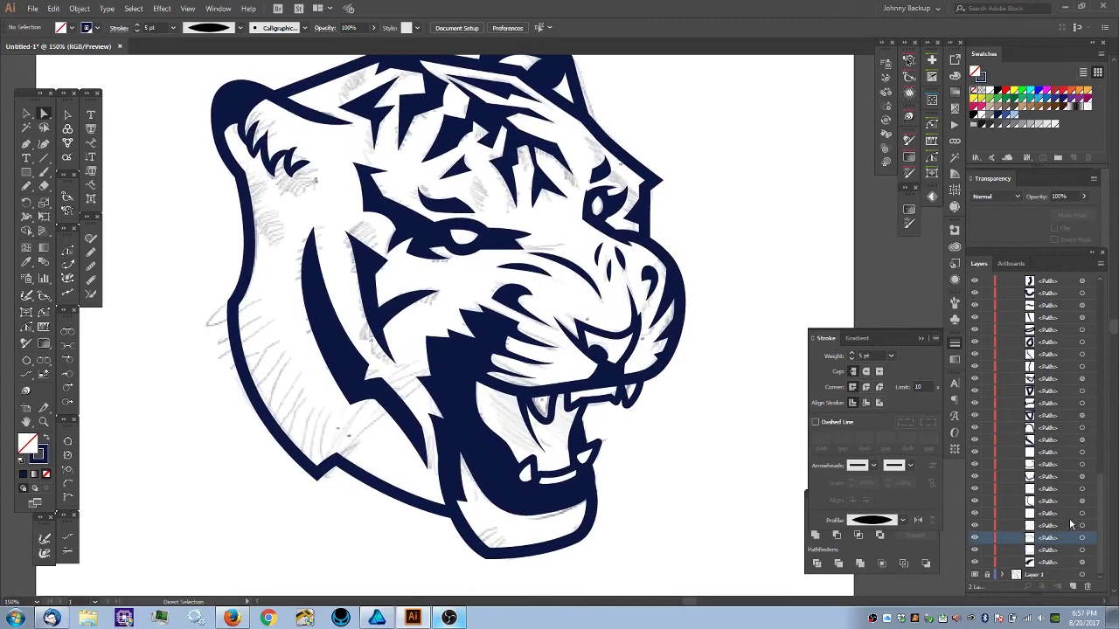
{"action": "left_click", "coordinate": [975, 575]}
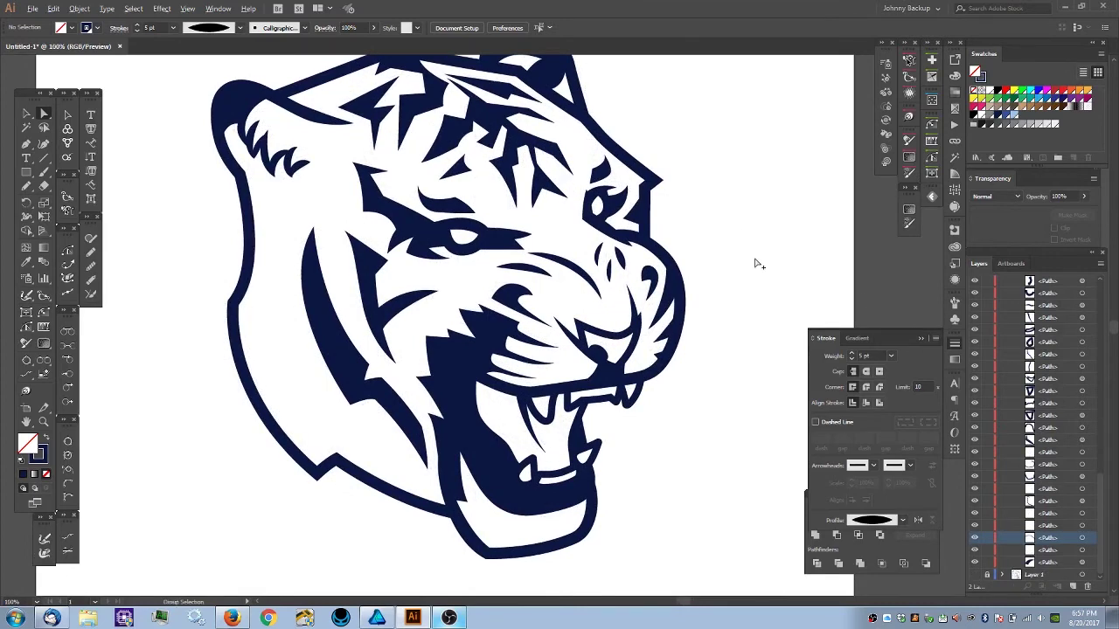
{"action": "scroll", "coordinate": [758, 264], "scroll_direction": "down", "scroll_amount": 2}
{"action": "scroll", "coordinate": [757, 263], "scroll_direction": "up", "scroll_amount": 2}
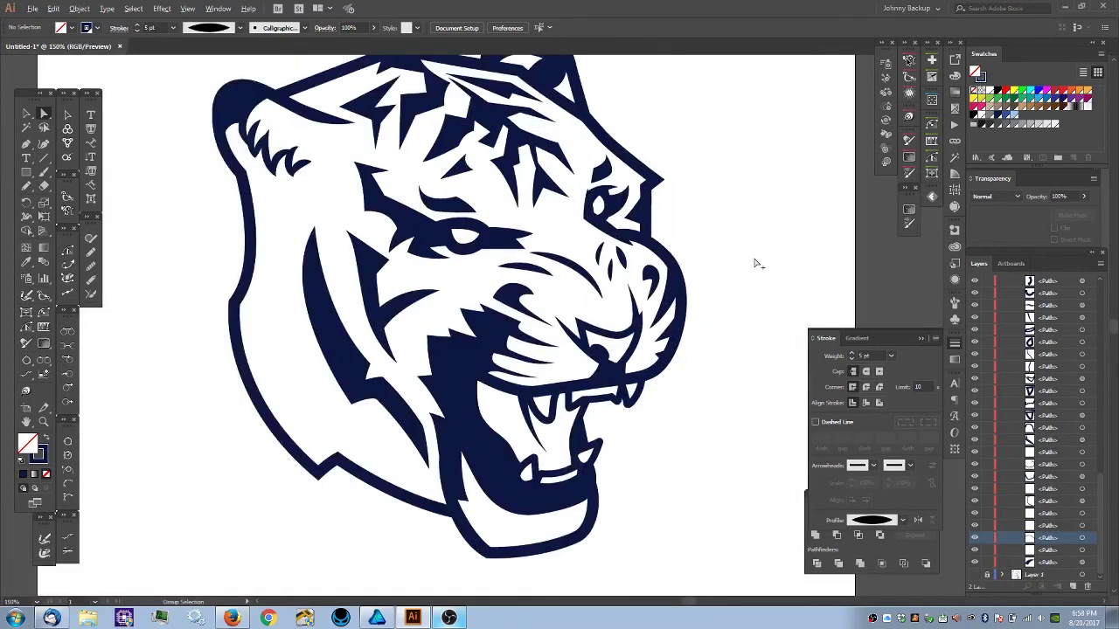
{"action": "scroll", "coordinate": [757, 263], "scroll_direction": "down", "scroll_amount": 1}
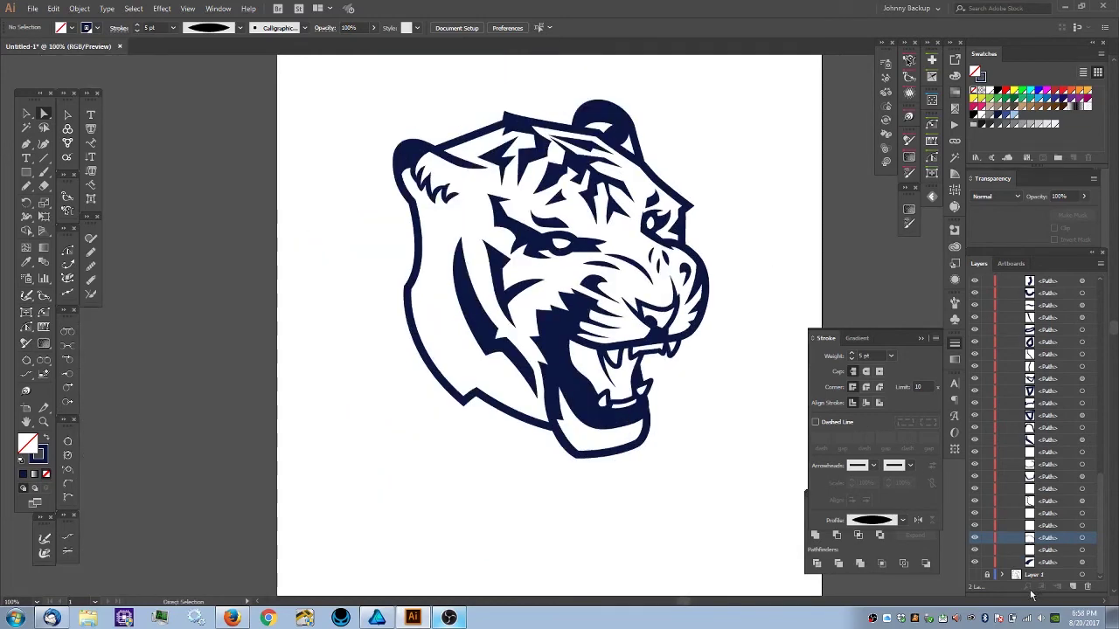
{"action": "left_click", "coordinate": [975, 575]}
- Draw a short fur stroke with the Pencil tool inside the neck outline's lower corner, using a width profile that tapers to one end
{"action": "scroll", "coordinate": [452, 480], "scroll_direction": "up", "scroll_amount": 4}
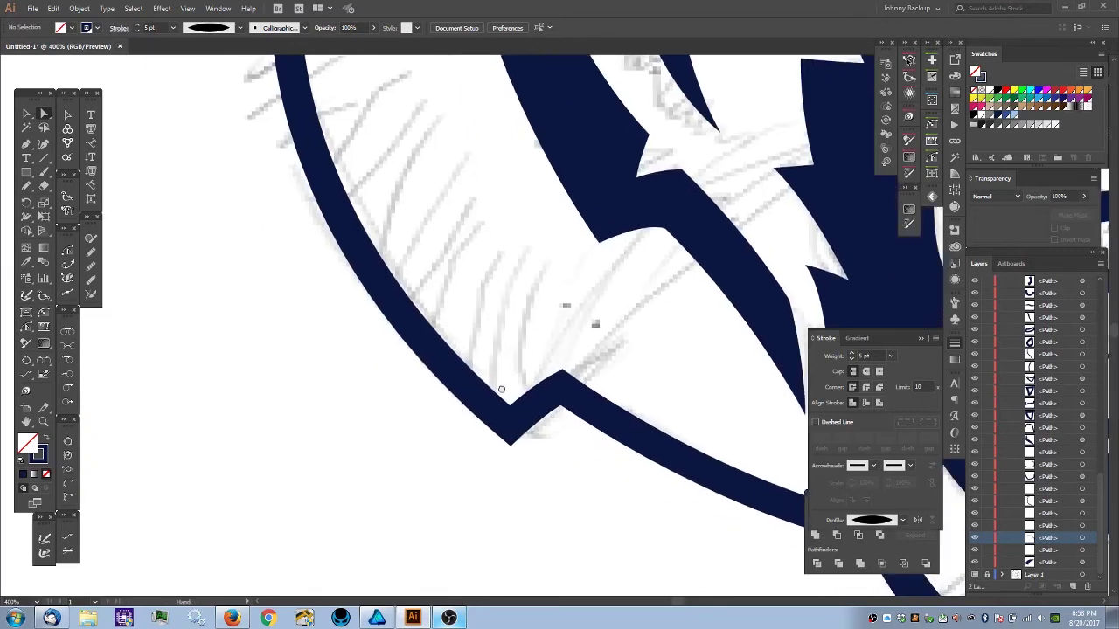
{"action": "scroll", "coordinate": [475, 357], "scroll_direction": "down", "scroll_amount": 2}
{"action": "scroll", "coordinate": [380, 258], "scroll_direction": "up", "scroll_amount": 1}
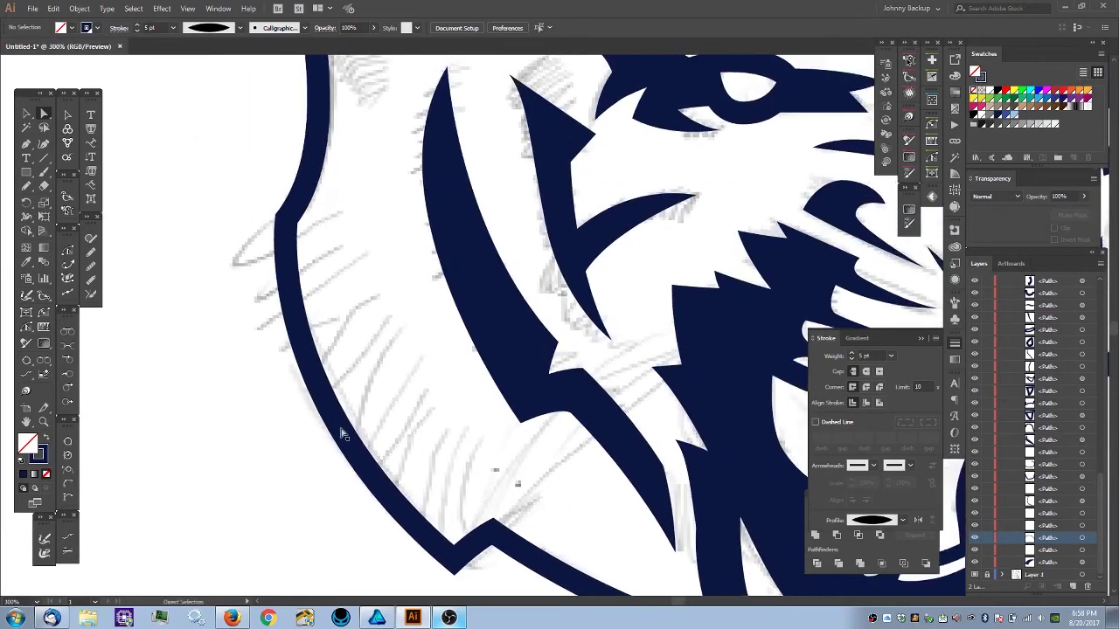
{"action": "scroll", "coordinate": [398, 361], "scroll_direction": "down", "scroll_amount": 1}
{"action": "key", "text": "p"}
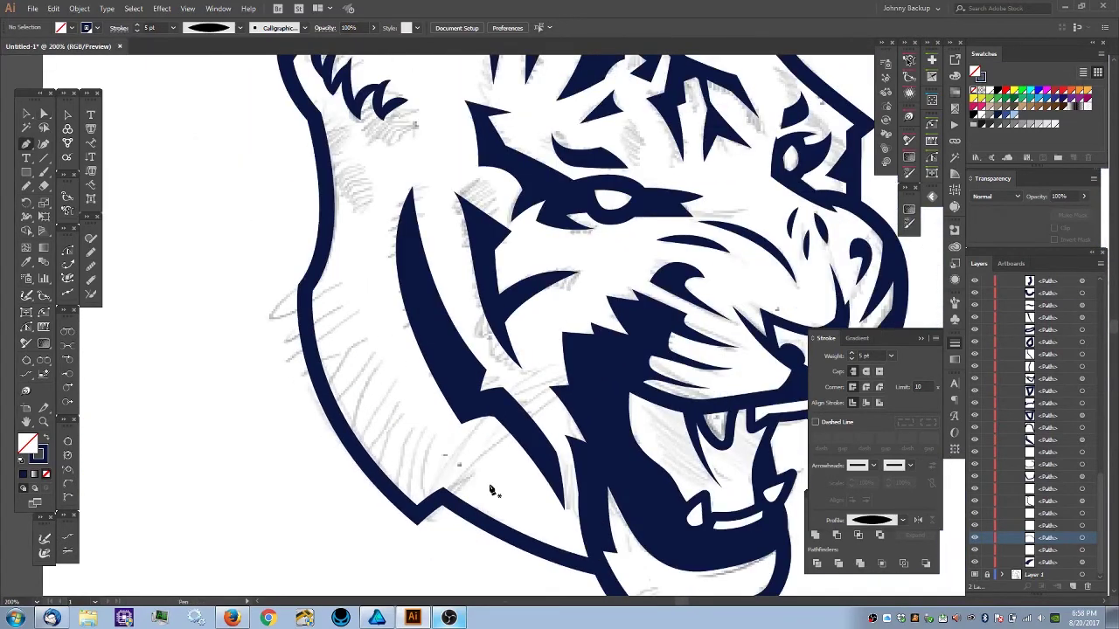
{"action": "mouse_move", "coordinate": [380, 413]}
{"action": "left_mouse_down"}
{"action": "mouse_move", "coordinate": [368, 376]}
{"action": "mouse_move", "coordinate": [360, 424]}
{"action": "mouse_move", "coordinate": [366, 399]}
{"action": "left_mouse_up"}
{"action": "key", "text": "ctrl+minus"}
{"action": "scroll", "coordinate": [418, 395], "scroll_direction": "up", "scroll_amount": 1}
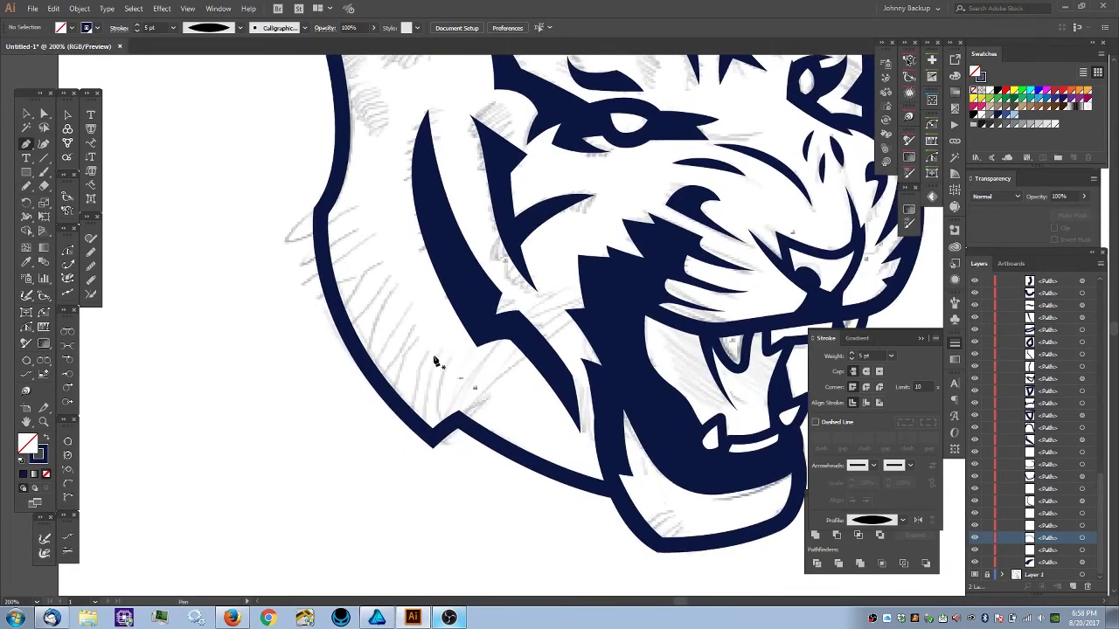
{"action": "key", "text": "n"}
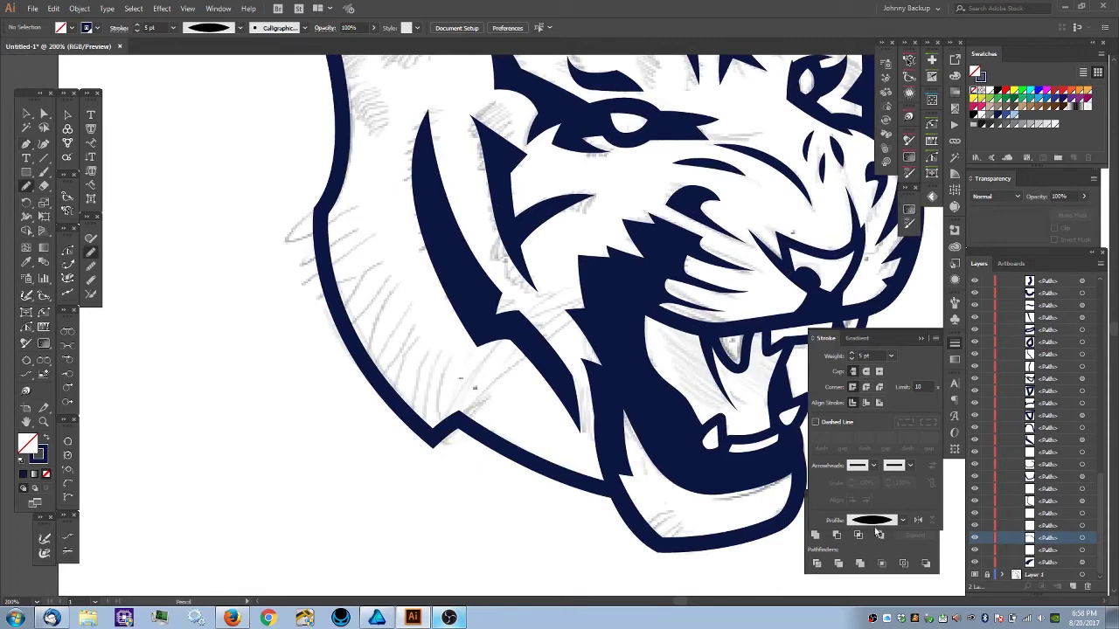
{"action": "left_click", "coordinate": [898, 519]}
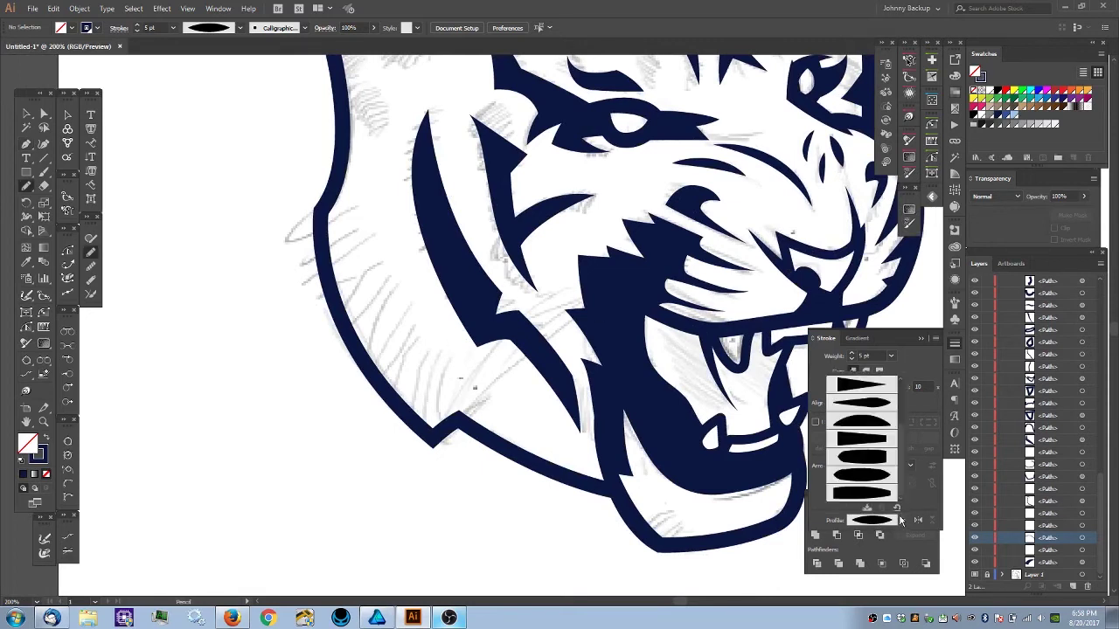
{"action": "left_click_drag", "start_coordinate": [901, 443], "coordinate": [896, 391]}
{"action": "left_click", "coordinate": [883, 425]}
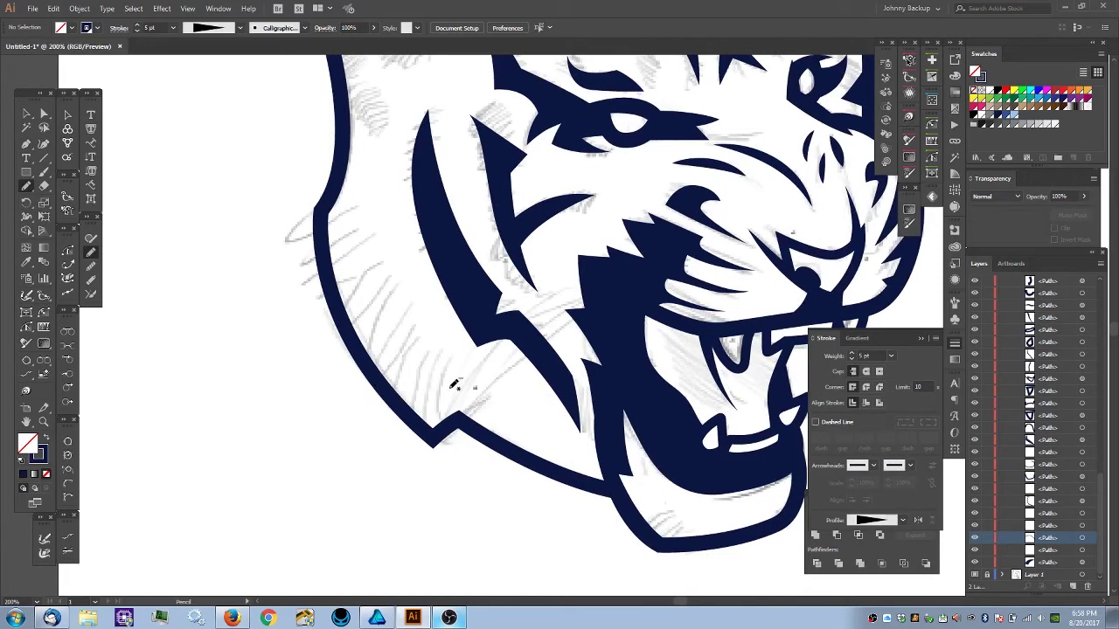
{"action": "left_click_drag", "start_coordinate": [437, 365], "coordinate": [432, 438]}
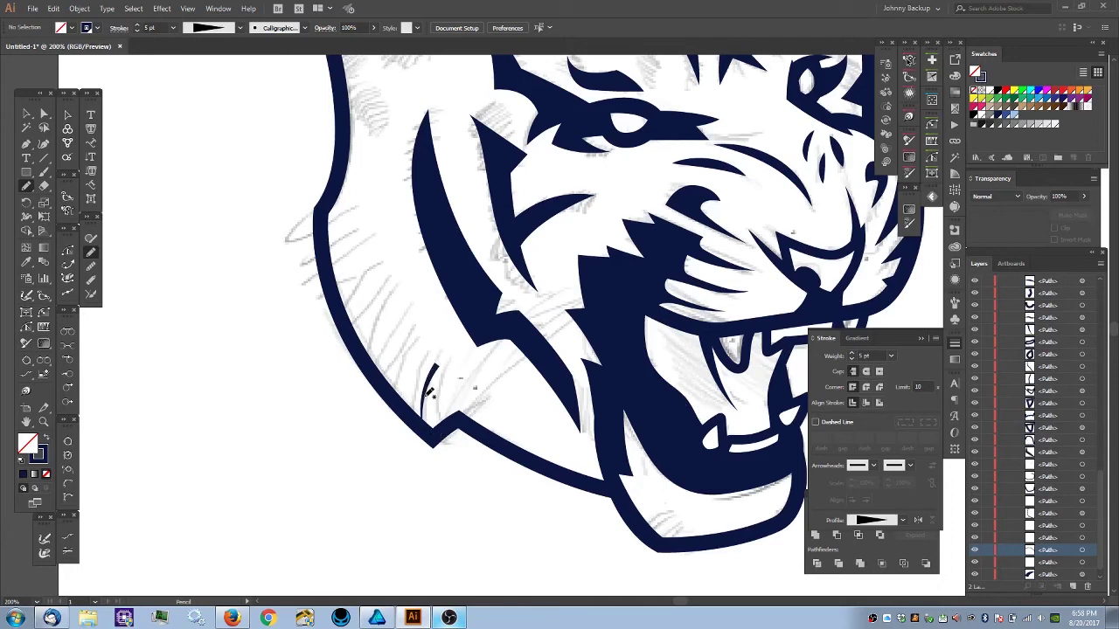
- Flip the fur stroke's tapered profile, set its weight to 16 pt and nudge it slightly up against the neck outline
{"action": "key", "text": "v"}
{"action": "left_click", "coordinate": [431, 385]}
{"action": "left_click", "coordinate": [918, 520]}
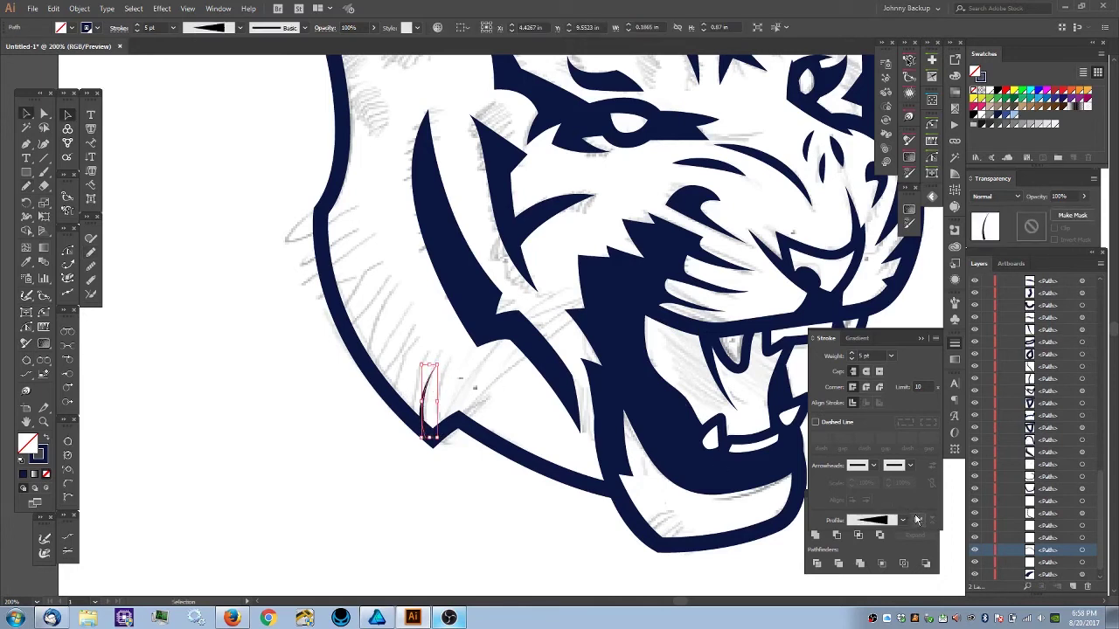
{"action": "left_click", "coordinate": [853, 353]}
{"action": "left_click", "coordinate": [853, 353]}
{"action": "left_click", "coordinate": [853, 353]}
{"action": "left_click", "coordinate": [853, 353]}
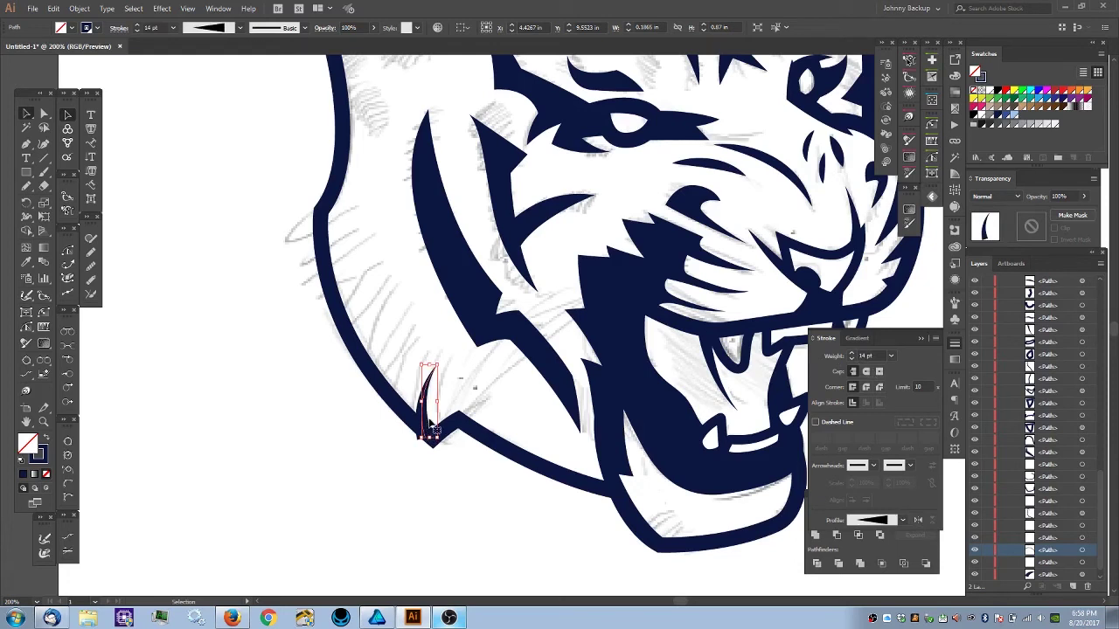
{"action": "left_click_drag", "start_coordinate": [425, 418], "coordinate": [427, 416]}
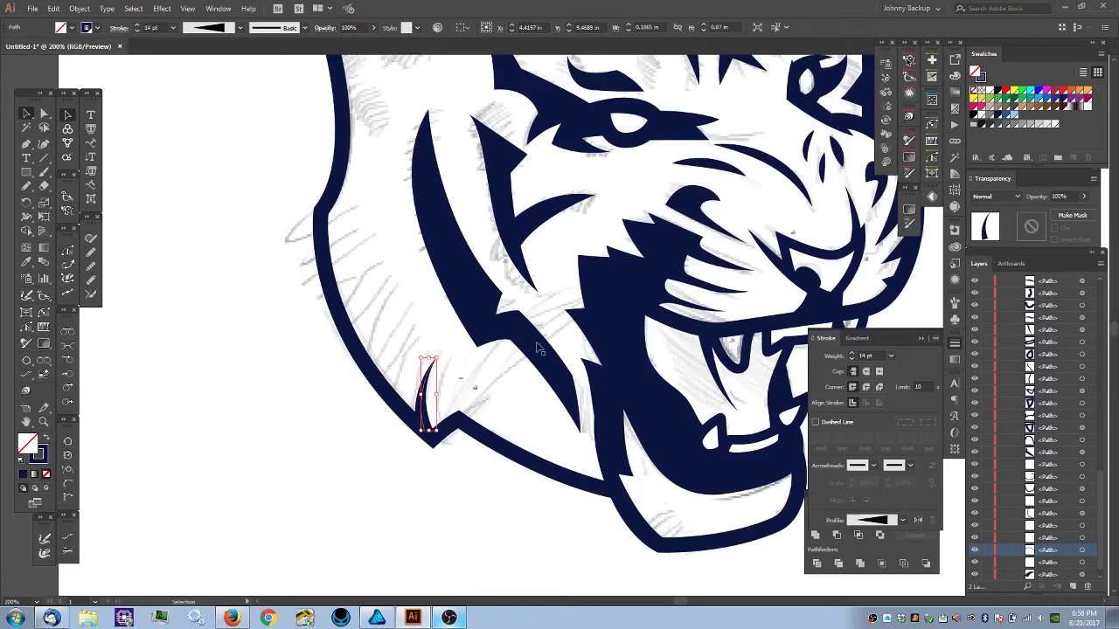
{"action": "left_click", "coordinate": [853, 354]}
- Widen the middle of the fur stroke with the Width tool and shift its lower anchor point into the outline's corner
{"action": "scroll", "coordinate": [335, 408], "scroll_direction": "up", "scroll_amount": 2}
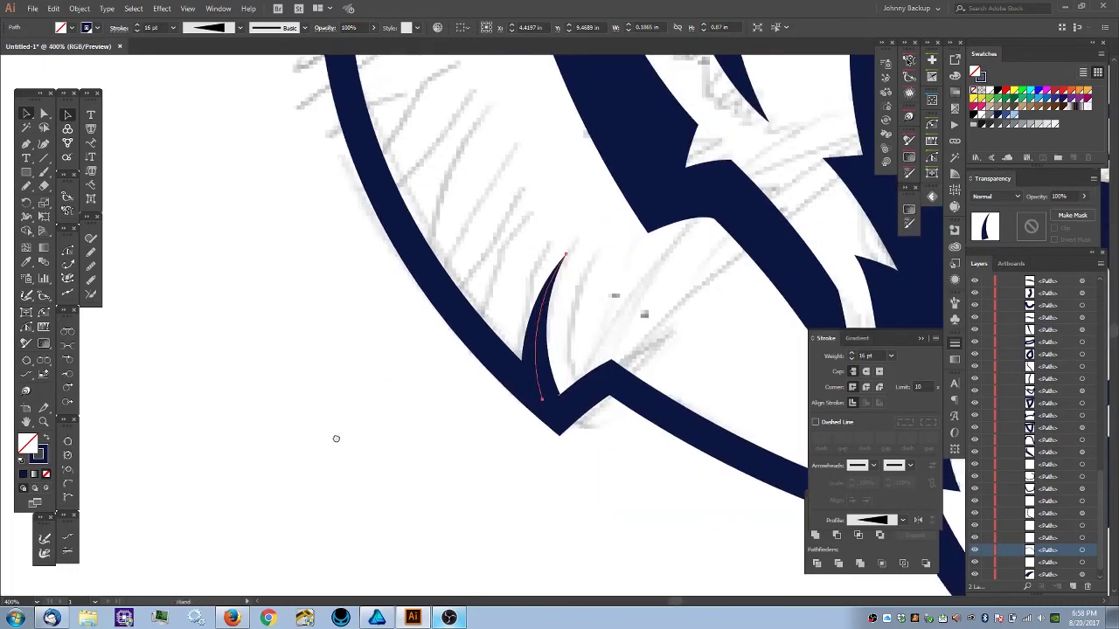
{"action": "left_click_drag", "start_coordinate": [336, 439], "coordinate": [272, 476]}
{"action": "key", "text": "shift+w"}
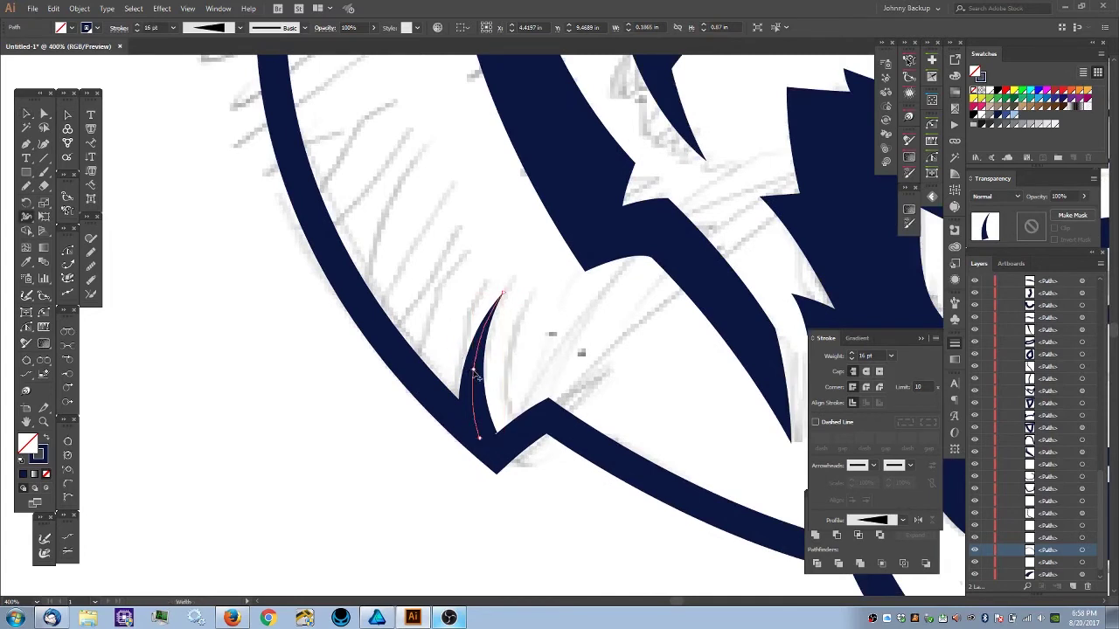
{"action": "left_click_drag", "start_coordinate": [470, 372], "coordinate": [459, 371]}
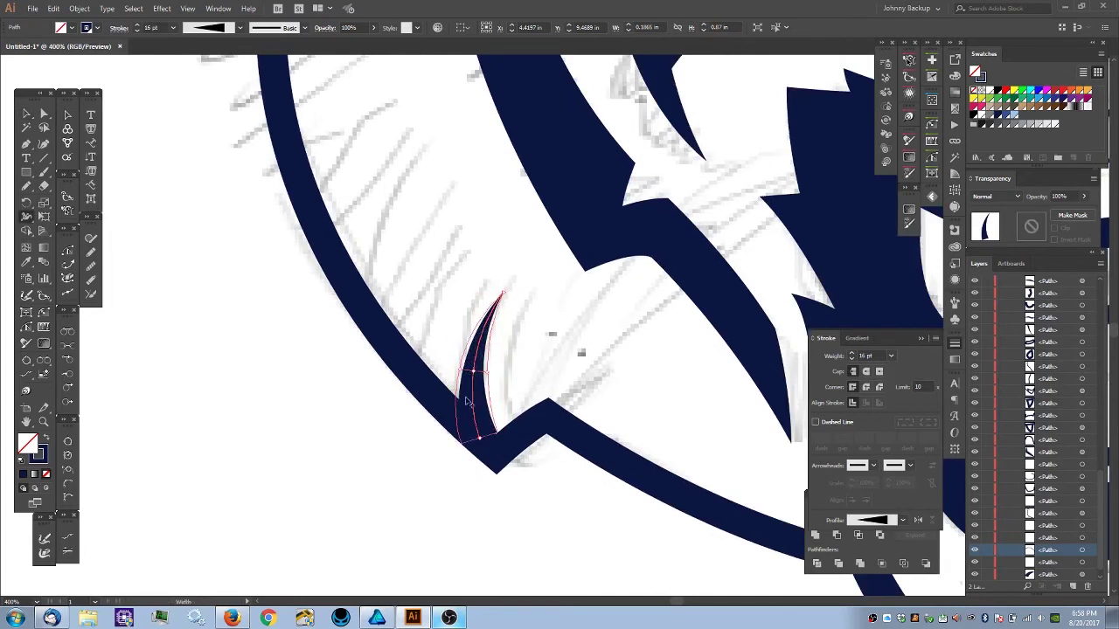
{"action": "left_click_drag", "start_coordinate": [463, 445], "coordinate": [466, 443]}
{"action": "key", "text": "a"}
{"action": "left_click", "coordinate": [483, 448]}
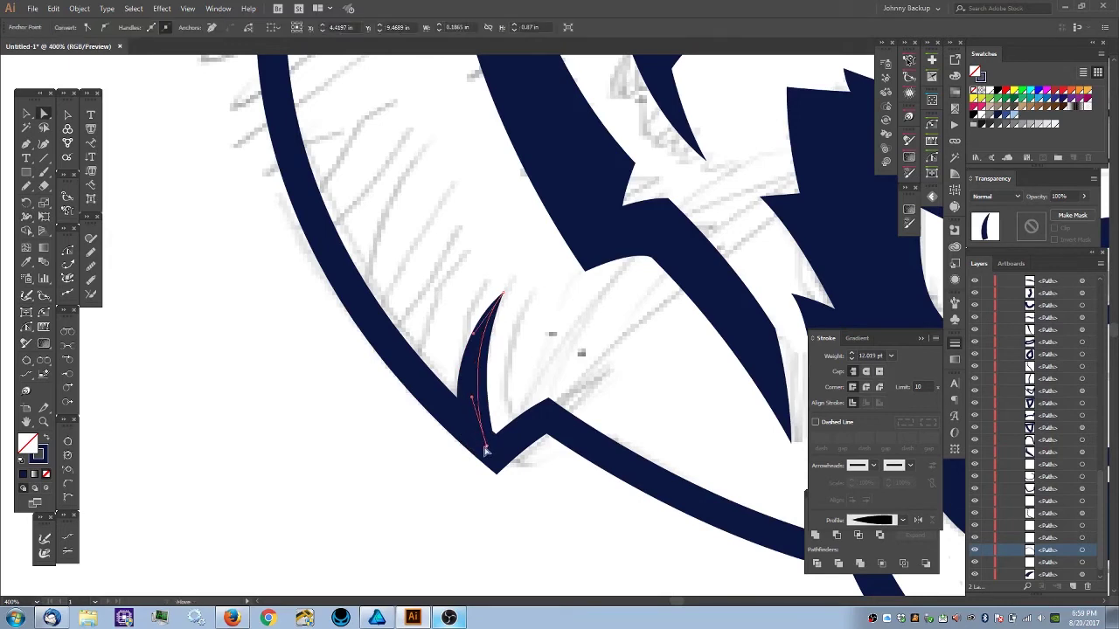
- Save the fur stroke's tapered appearance as a new graphic style and deselect the stroke
{"action": "left_click", "coordinate": [954, 262]}
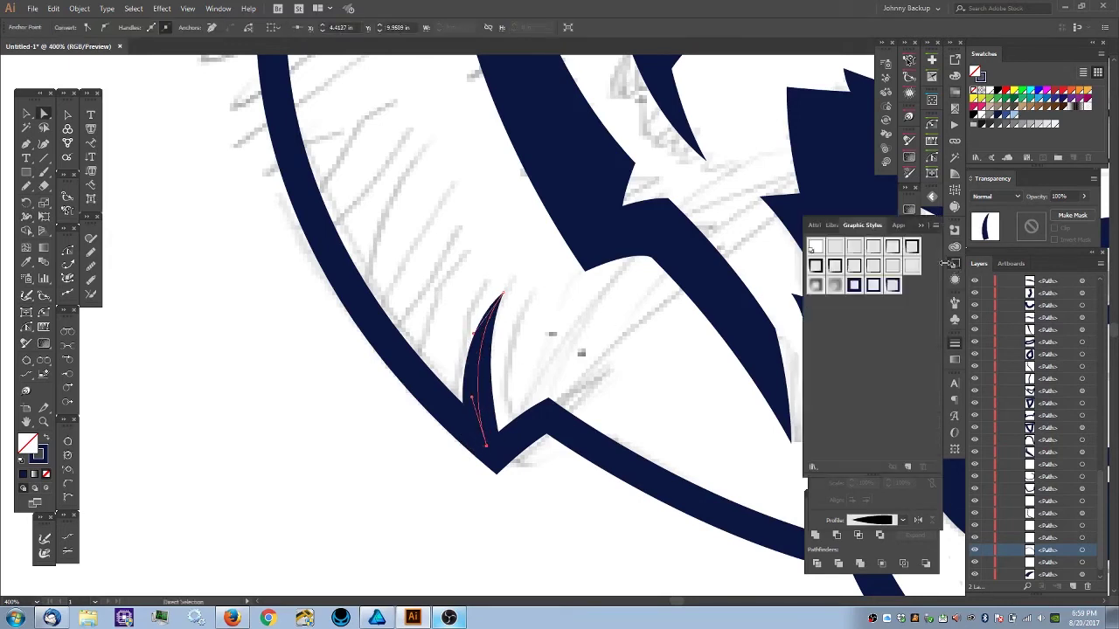
{"action": "left_click", "coordinate": [912, 466]}
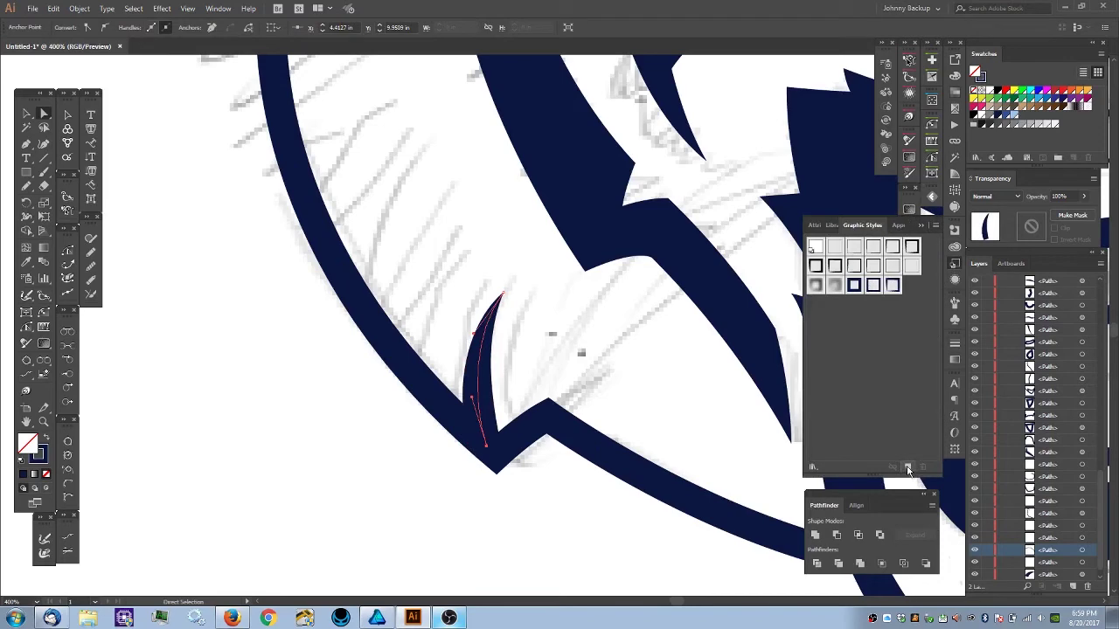
{"action": "left_click", "coordinate": [342, 496], "text": "ctrl"}
- Draw three more fur strokes with the Pencil tool up the inside of the neck outline in the new tapered style, redoing the second one
{"action": "key", "text": "ctrl+minus"}
{"action": "key", "text": "ctrl+minus"}
{"action": "key", "text": "ctrl+minus"}
{"action": "mouse_move", "coordinate": [427, 388]}
{"action": "left_mouse_down"}
{"action": "mouse_move", "coordinate": [384, 468]}
{"action": "mouse_move", "coordinate": [303, 564]}
{"action": "mouse_move", "coordinate": [345, 504]}
{"action": "mouse_move", "coordinate": [326, 519]}
{"action": "left_mouse_up"}
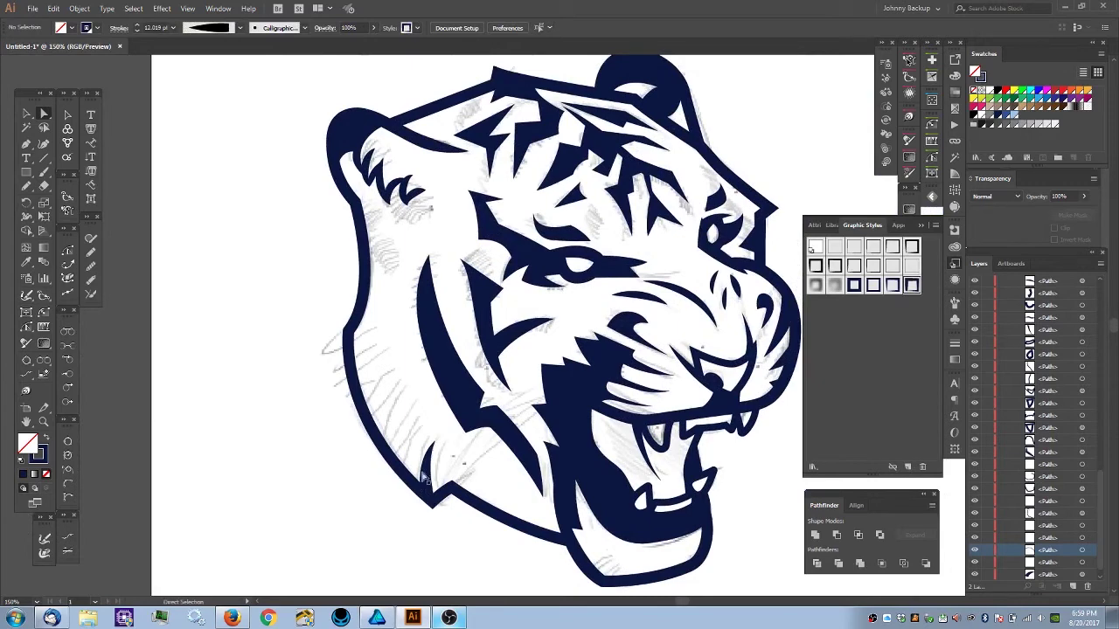
{"action": "left_click_drag", "start_coordinate": [346, 344], "coordinate": [308, 346]}
{"action": "left_click_drag", "start_coordinate": [392, 365], "coordinate": [421, 374]}
{"action": "key", "text": "p"}
{"action": "key", "text": "n"}
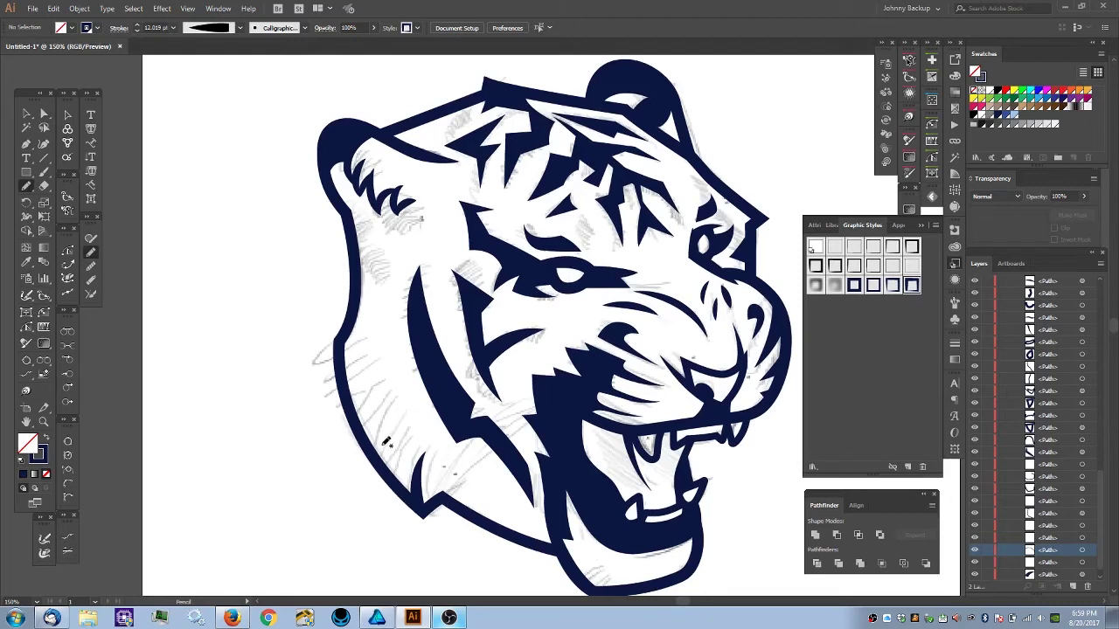
{"action": "left_click_drag", "start_coordinate": [386, 441], "coordinate": [385, 471]}
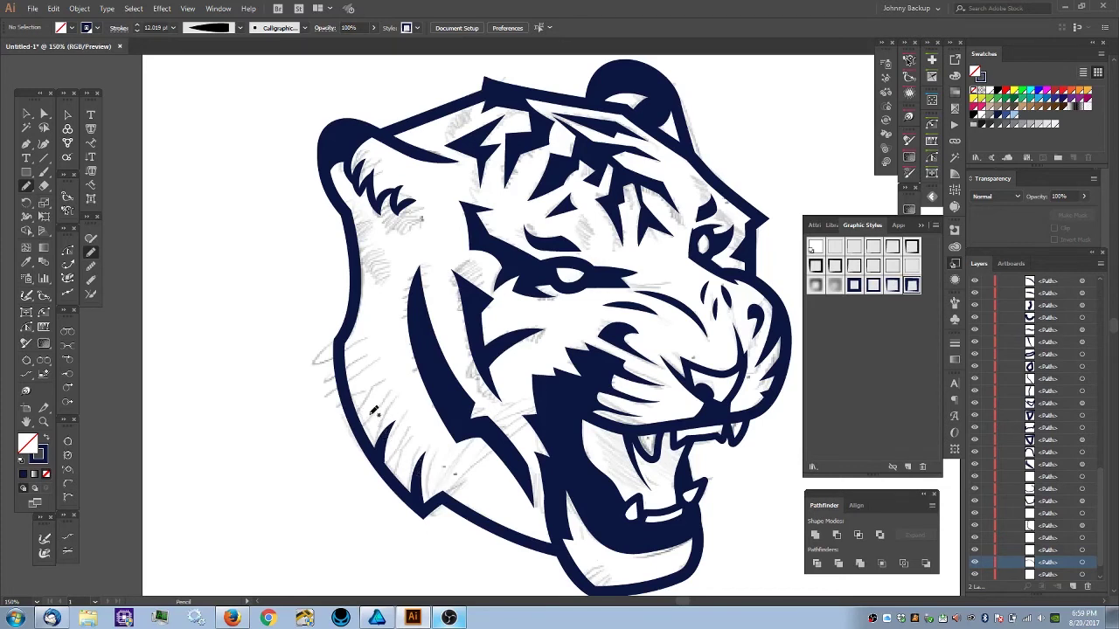
{"action": "left_click_drag", "start_coordinate": [373, 413], "coordinate": [378, 445]}
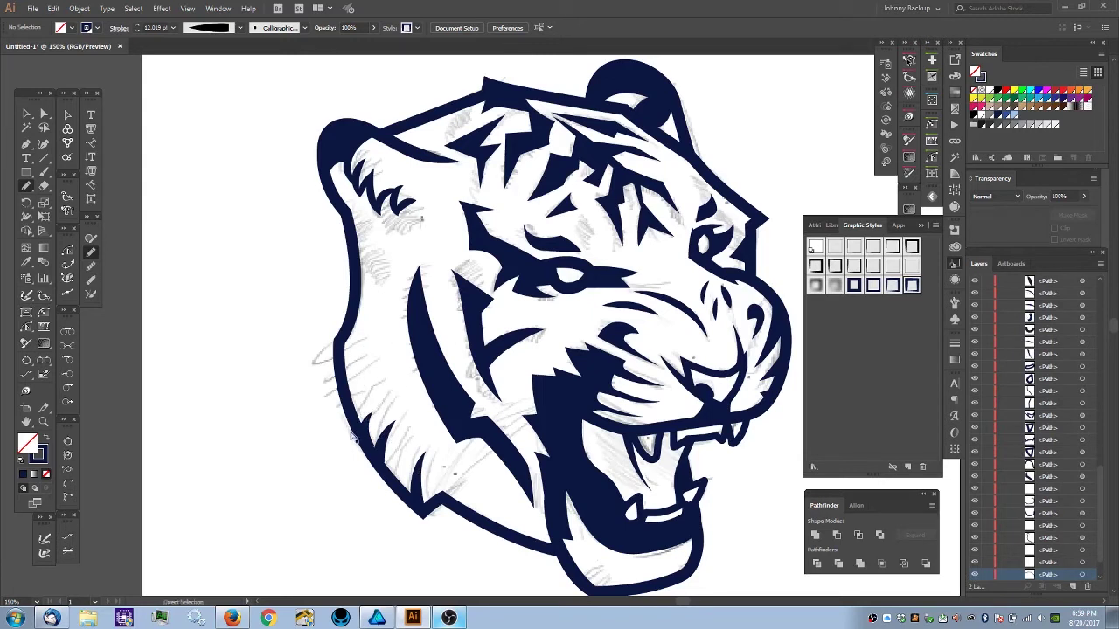
{"action": "key", "text": "ctrl+z"}
{"action": "left_click_drag", "start_coordinate": [380, 404], "coordinate": [368, 438]}
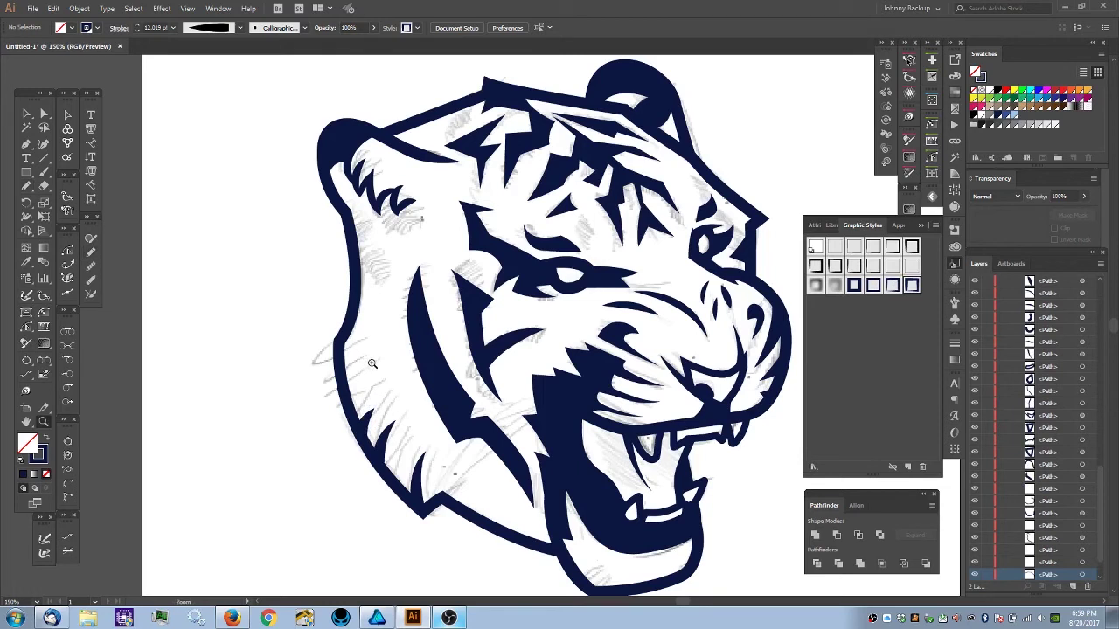
{"action": "key", "text": "n"}
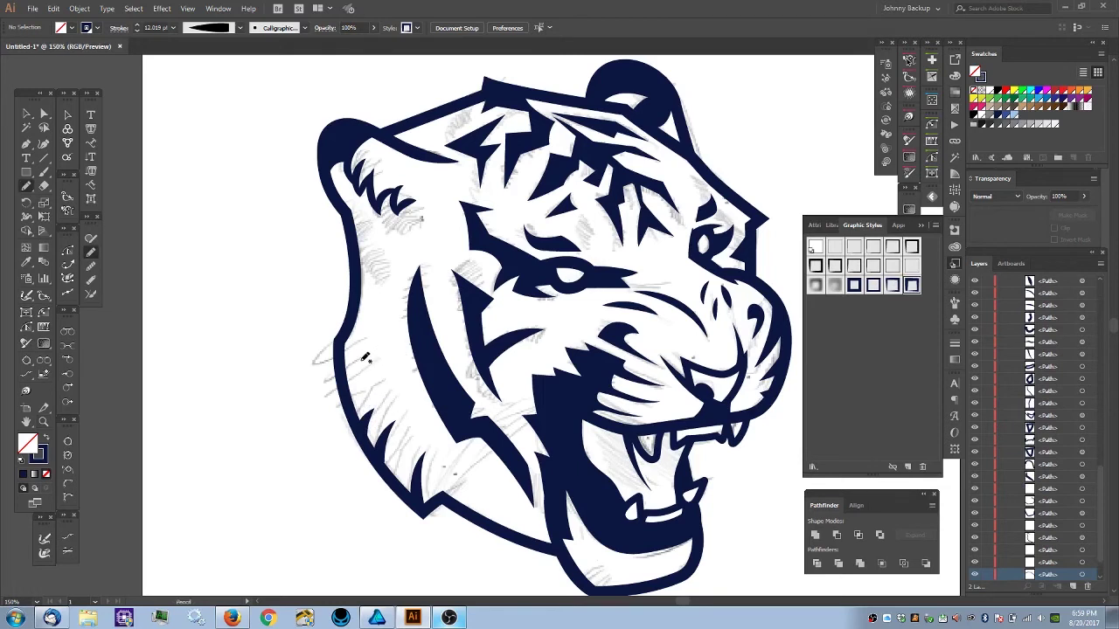
{"action": "left_click_drag", "start_coordinate": [348, 376], "coordinate": [360, 360]}
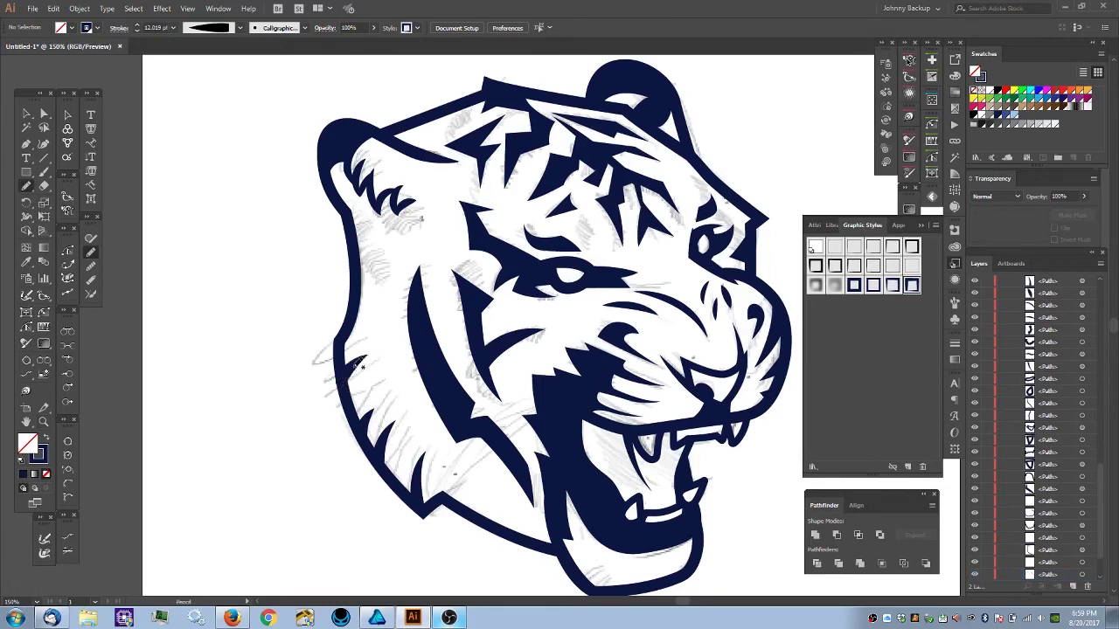
- Adjust the uppermost fur stroke on the neck by moving its lower anchor point inside the outline, and deselect it
{"action": "key", "text": "a"}
{"action": "key", "text": "ctrl+plus"}
{"action": "key", "text": "ctrl+plus"}
{"action": "left_click_drag", "start_coordinate": [147, 407], "coordinate": [352, 362]}
{"action": "left_click", "coordinate": [336, 395]}
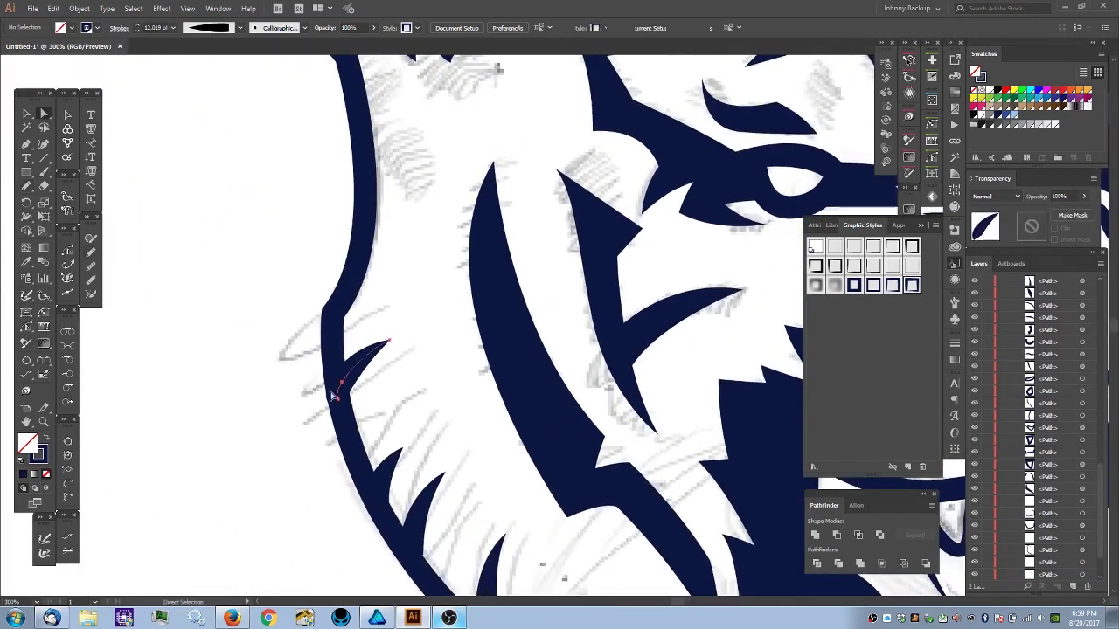
{"action": "left_click_drag", "start_coordinate": [337, 396], "coordinate": [339, 391]}
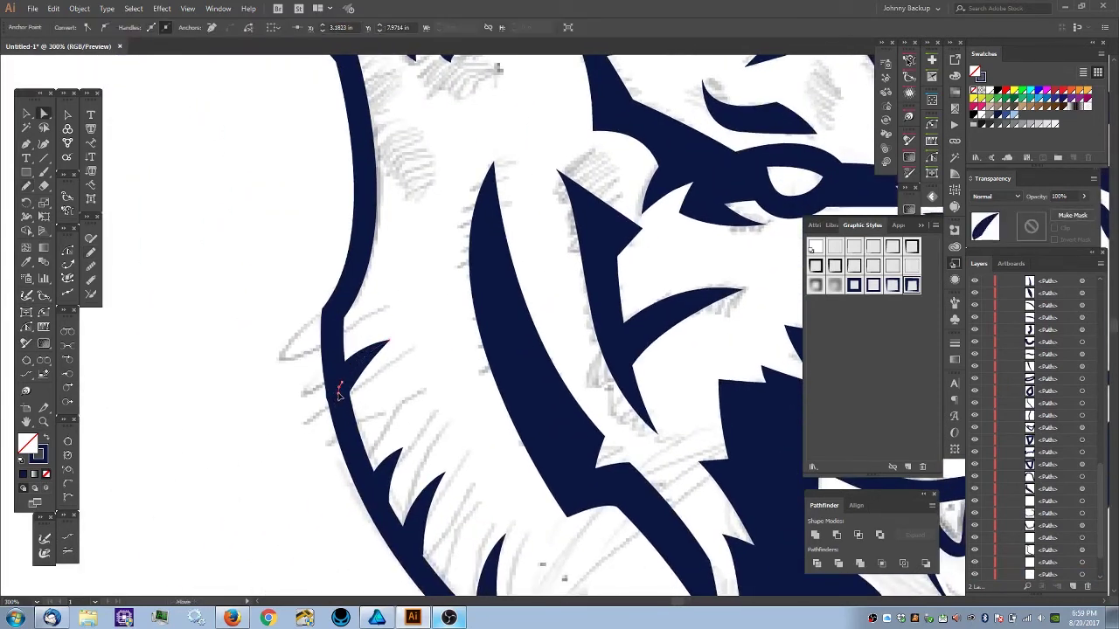
{"action": "left_click", "coordinate": [340, 397]}
{"action": "left_click", "coordinate": [269, 376]}
- Hide the sketch on Layer 1 to check the inked tiger head on its own
{"action": "key", "text": "ctrl+0"}
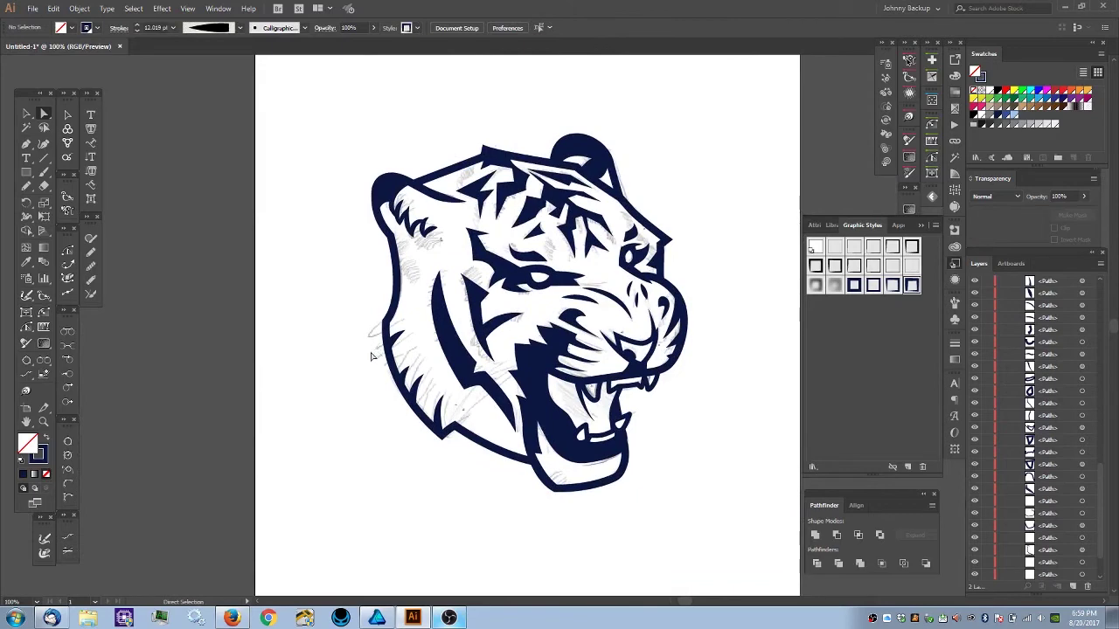
{"action": "left_click_drag", "start_coordinate": [411, 394], "coordinate": [336, 361]}
{"action": "key", "text": "ctrl+plus"}
{"action": "left_click_drag", "start_coordinate": [413, 488], "coordinate": [452, 498]}
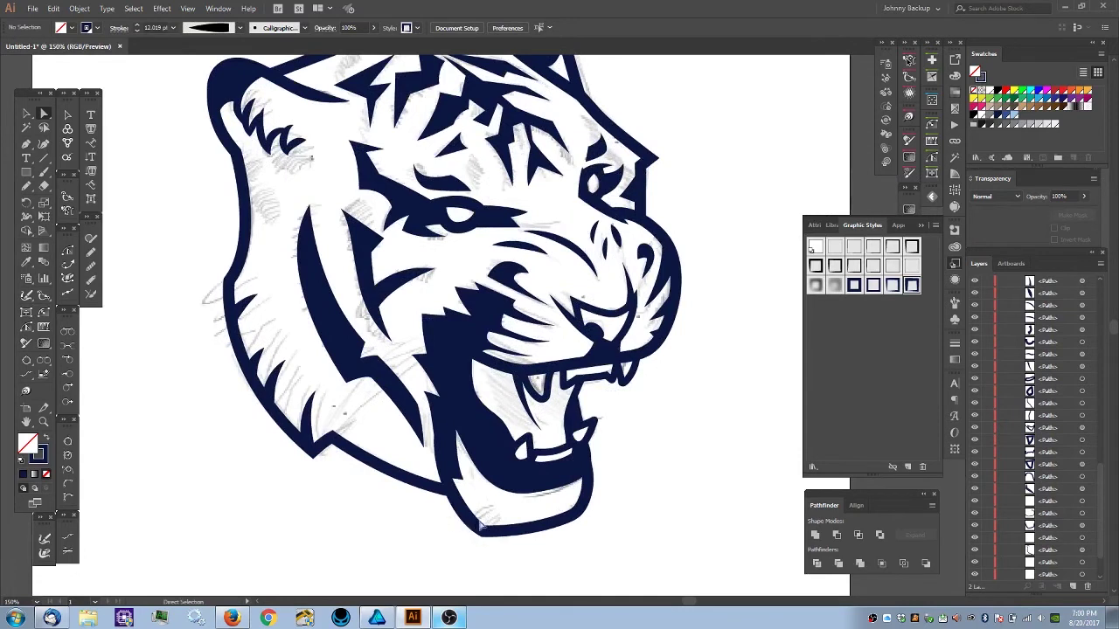
{"action": "key", "text": "n"}
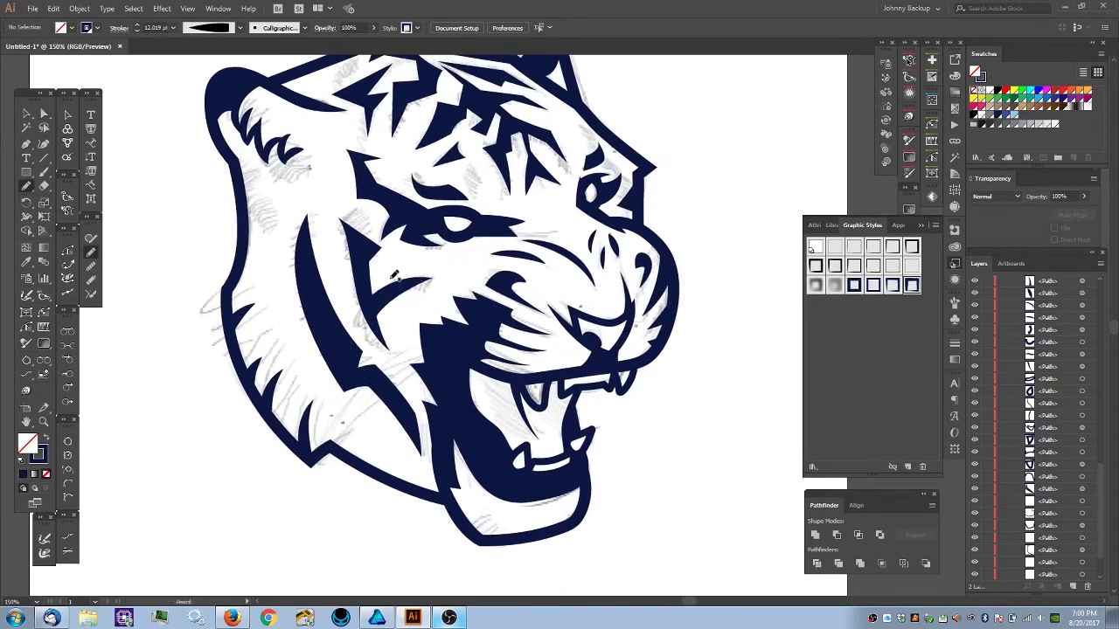
{"action": "mouse_move", "coordinate": [366, 216]}
{"action": "left_mouse_down"}
{"action": "mouse_move", "coordinate": [358, 244]}
{"action": "mouse_move", "coordinate": [371, 251]}
{"action": "left_mouse_up"}
{"action": "left_click_drag", "start_coordinate": [344, 302], "coordinate": [322, 330]}
{"action": "scroll", "coordinate": [1104, 500], "scroll_direction": "down", "scroll_amount": 3}
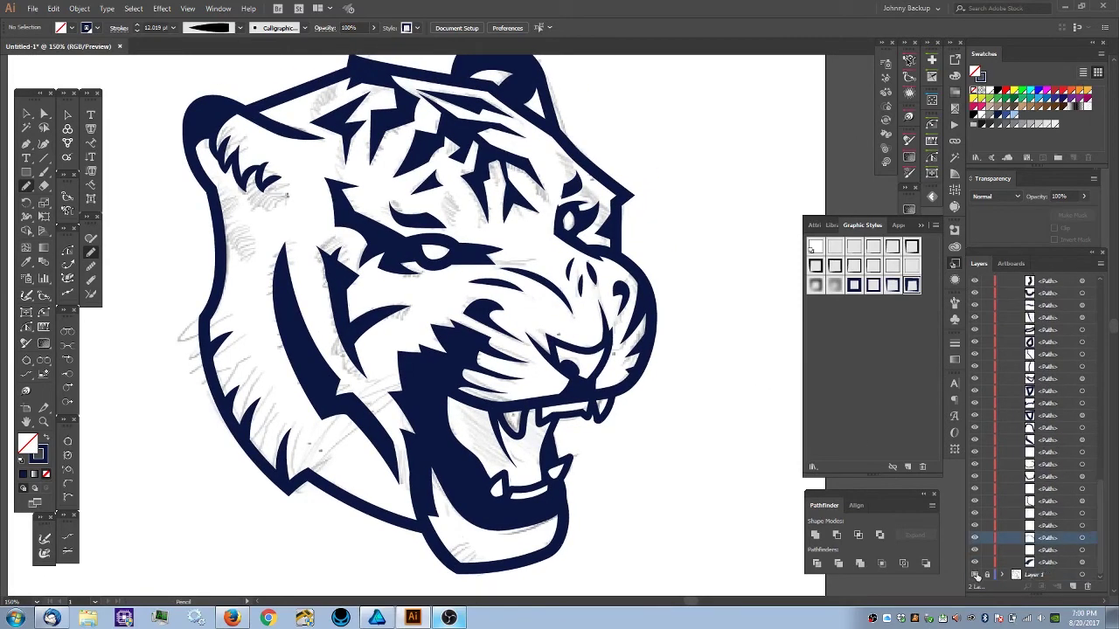
{"action": "key", "text": "ctrl+minus"}
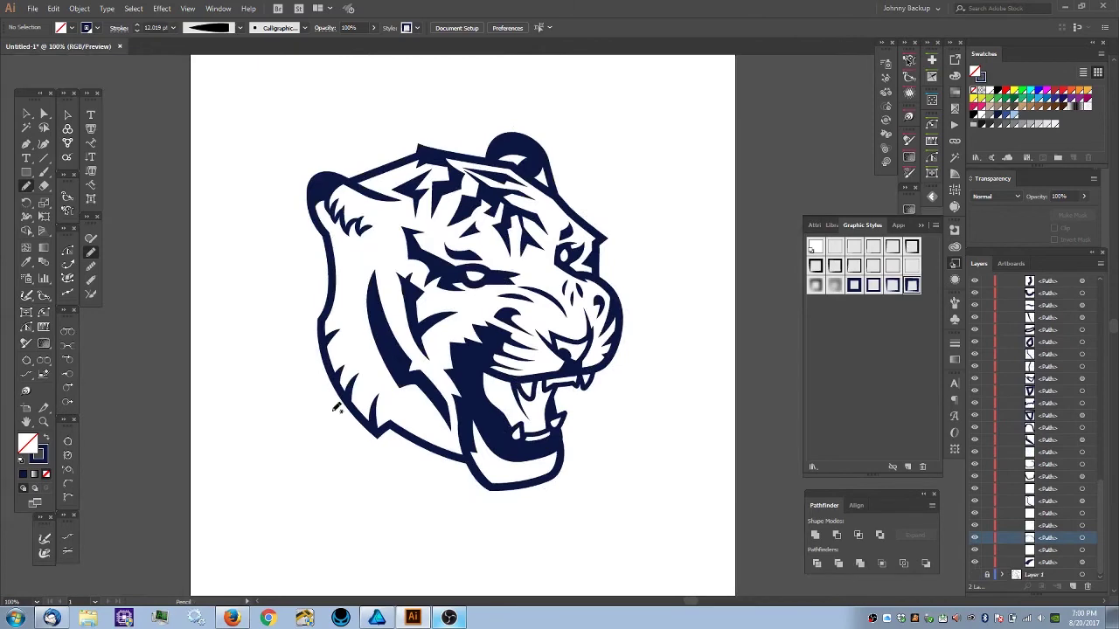
- Draw two short tapered fur strokes with the Pencil tool across the rear corner of the lower jaw outline
{"action": "key", "text": "ctrl+plus"}
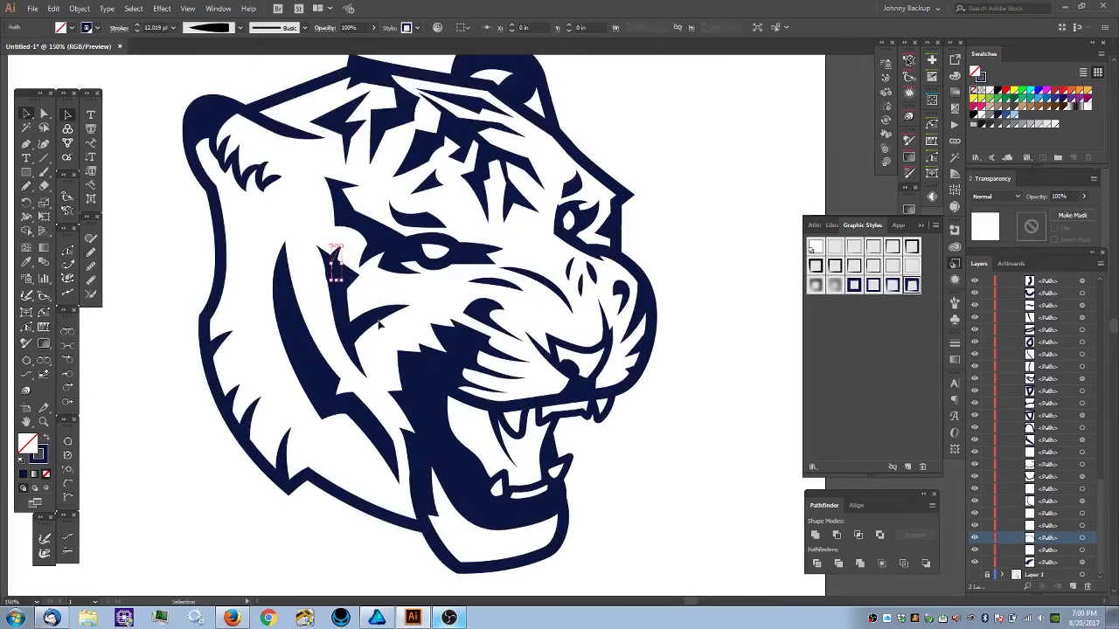
{"action": "left_click_drag", "start_coordinate": [440, 404], "coordinate": [429, 363]}
{"action": "key", "text": "n"}
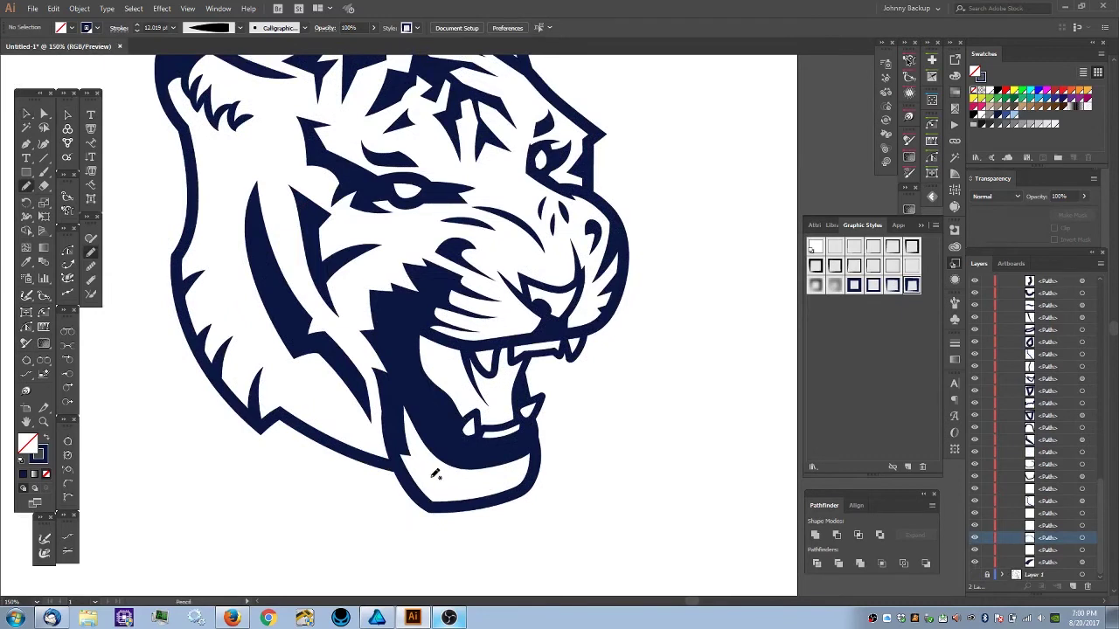
{"action": "left_click_drag", "start_coordinate": [406, 479], "coordinate": [421, 462]}
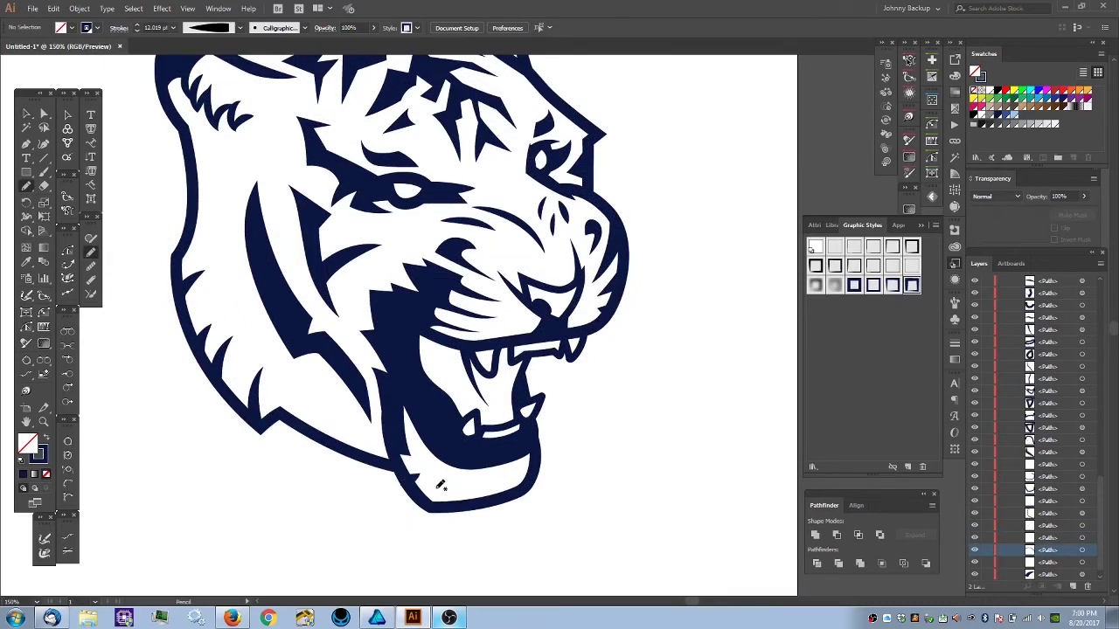
{"action": "left_click_drag", "start_coordinate": [430, 486], "coordinate": [410, 502]}
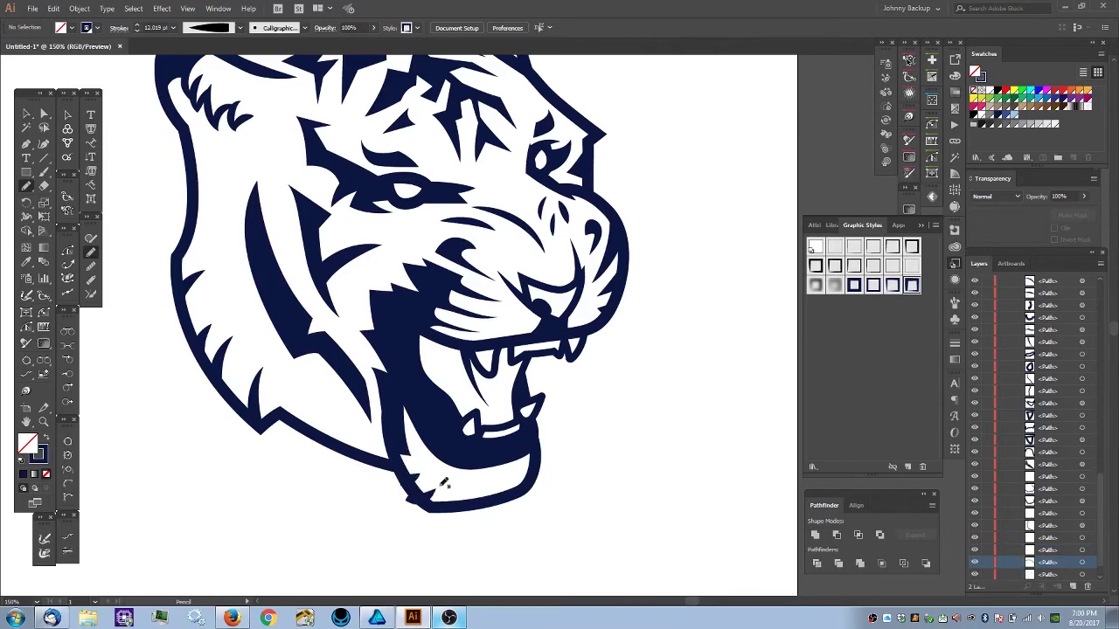
- Select both fur strokes at the rear corner of the lower jaw and expand their appearance into filled shapes
{"action": "scroll", "coordinate": [435, 487], "scroll_direction": "up", "scroll_amount": 3}
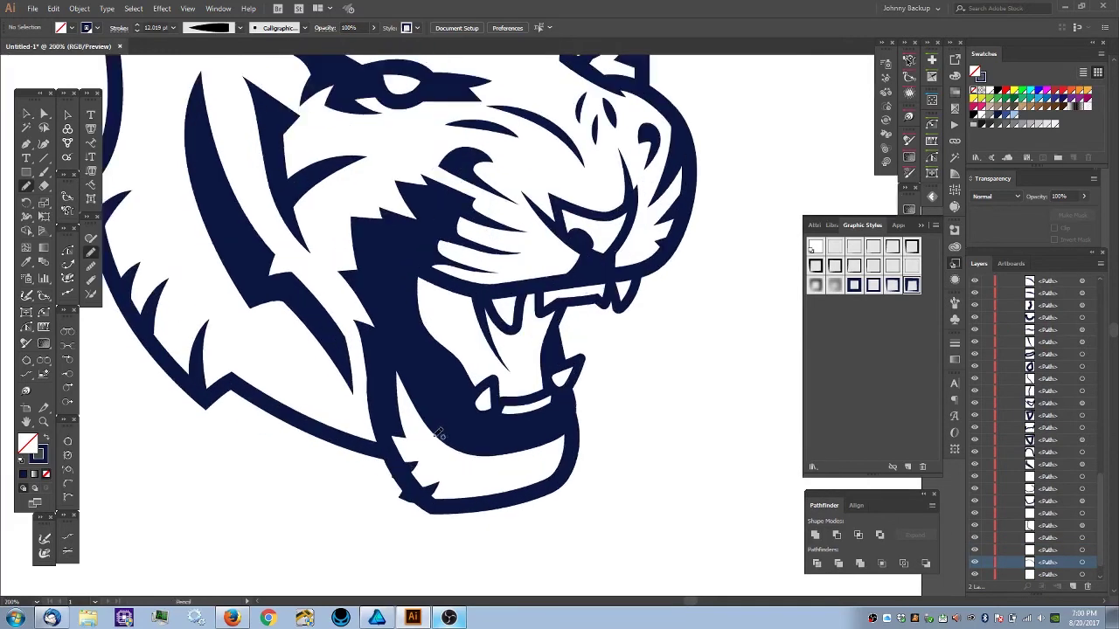
{"action": "scroll", "coordinate": [430, 468], "scroll_direction": "up", "scroll_amount": 3}
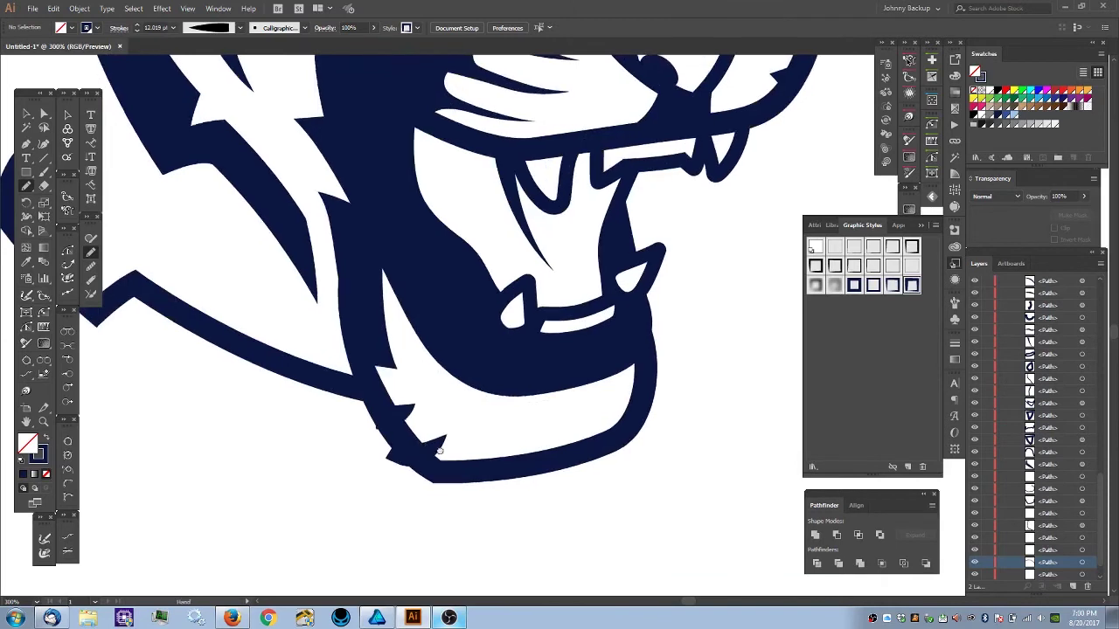
{"action": "key", "text": "v"}
{"action": "left_click", "coordinate": [443, 437]}
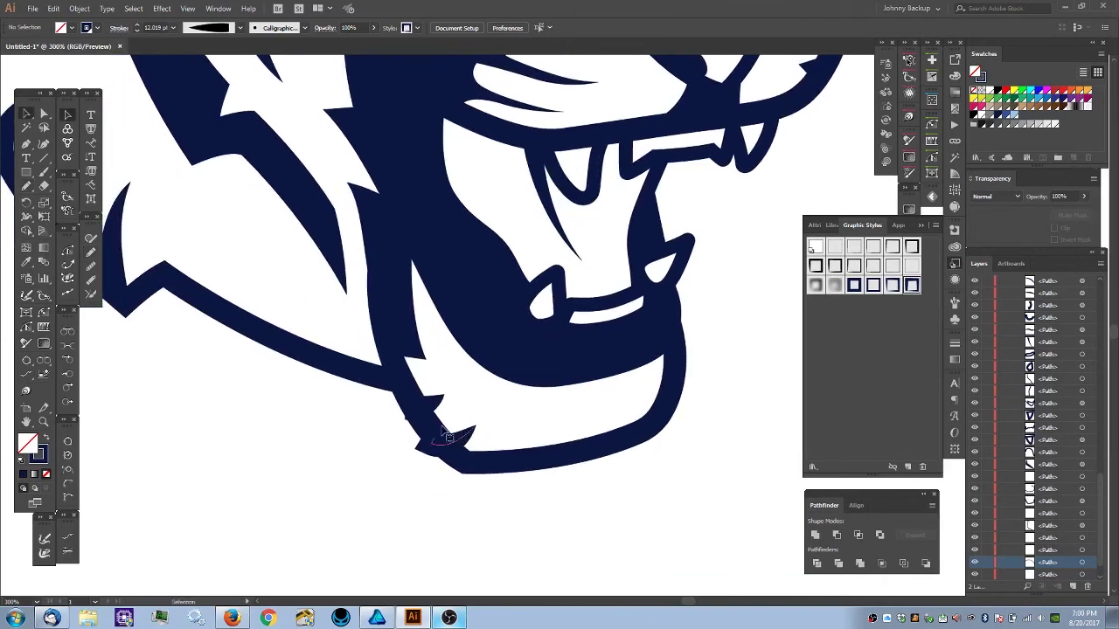
{"action": "left_click", "coordinate": [437, 407], "text": "shift"}
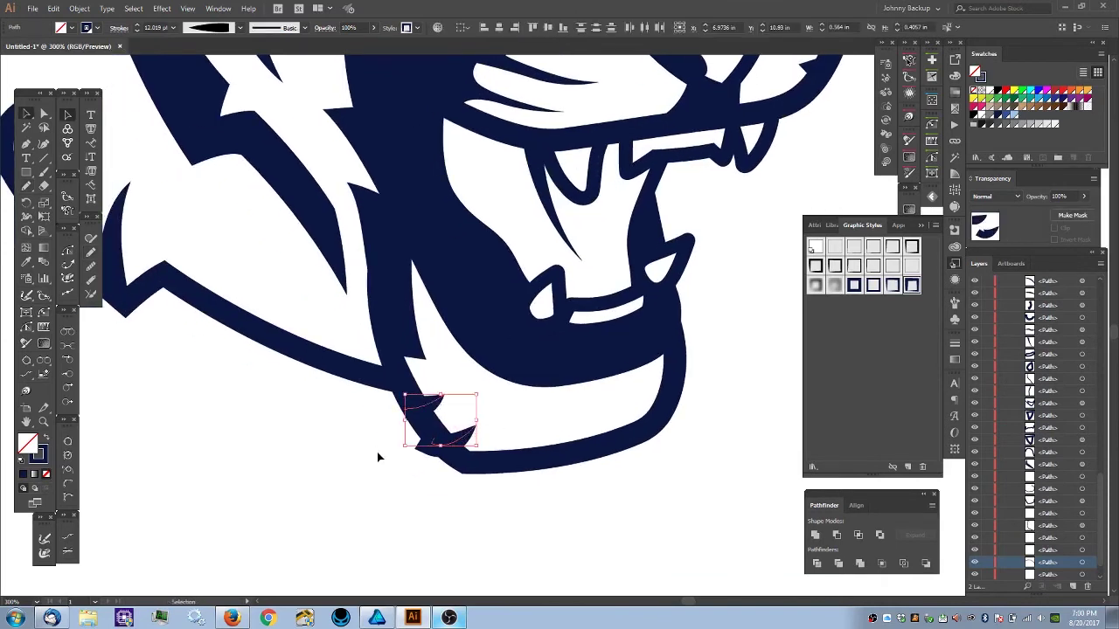
{"action": "left_click", "coordinate": [80, 8]}
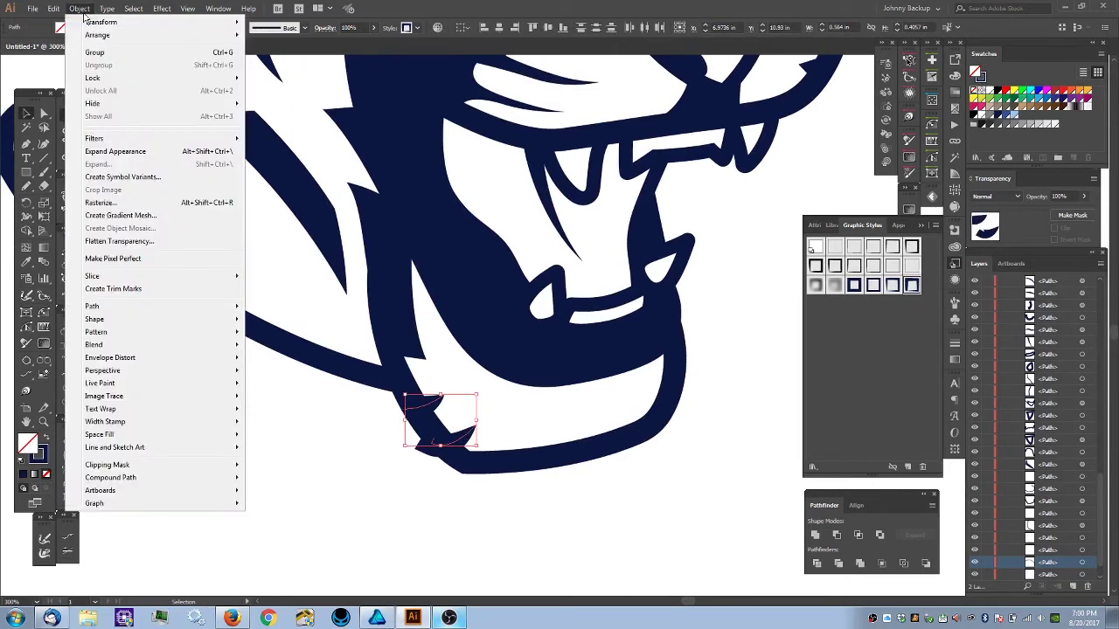
{"action": "left_click", "coordinate": [111, 152]}
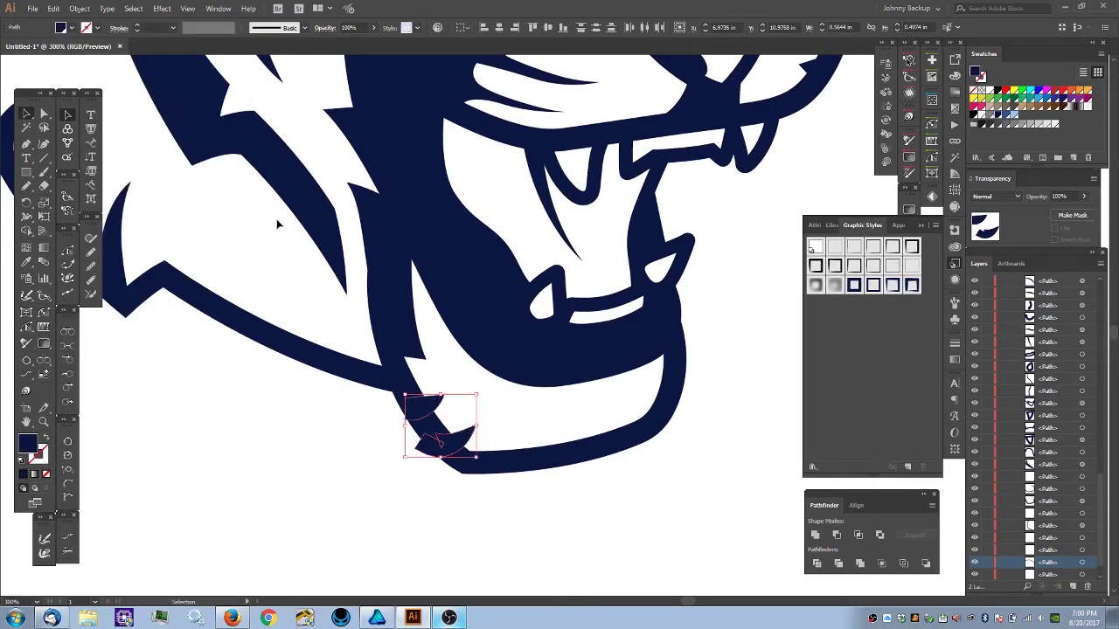
- Erase the parts of the expanded jaw fur shapes that stick out beyond the outline, and deselect them
{"action": "key", "text": "shift+e"}
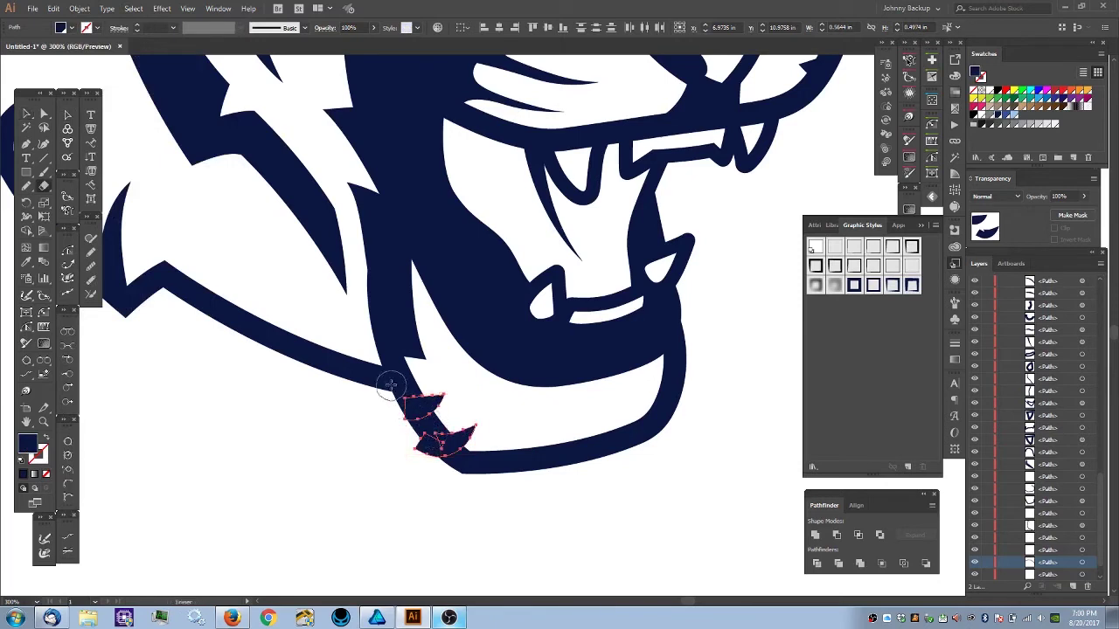
{"action": "left_click_drag", "start_coordinate": [390, 385], "coordinate": [478, 512]}
{"action": "key", "text": "v"}
{"action": "key", "text": "ctrl+shift+a"}
{"action": "key", "text": "v"}
{"action": "scroll", "coordinate": [255, 443], "scroll_direction": "down", "scroll_amount": 4}
{"action": "left_click_drag", "start_coordinate": [287, 382], "coordinate": [376, 350]}
{"action": "scroll", "coordinate": [376, 350], "scroll_direction": "up", "scroll_amount": 1}
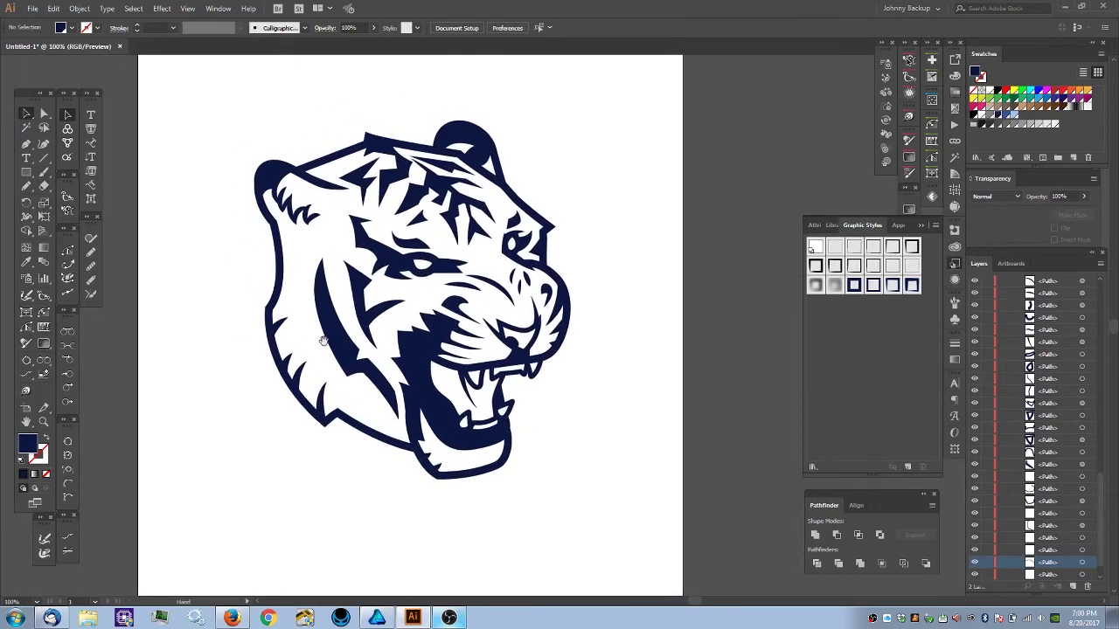
- Show the pencil sketch on Layer 1 beneath the tiger artwork
{"action": "scroll", "coordinate": [305, 328], "scroll_direction": "up", "scroll_amount": 1}
{"action": "scroll", "coordinate": [992, 564], "scroll_direction": "down", "scroll_amount": 1}
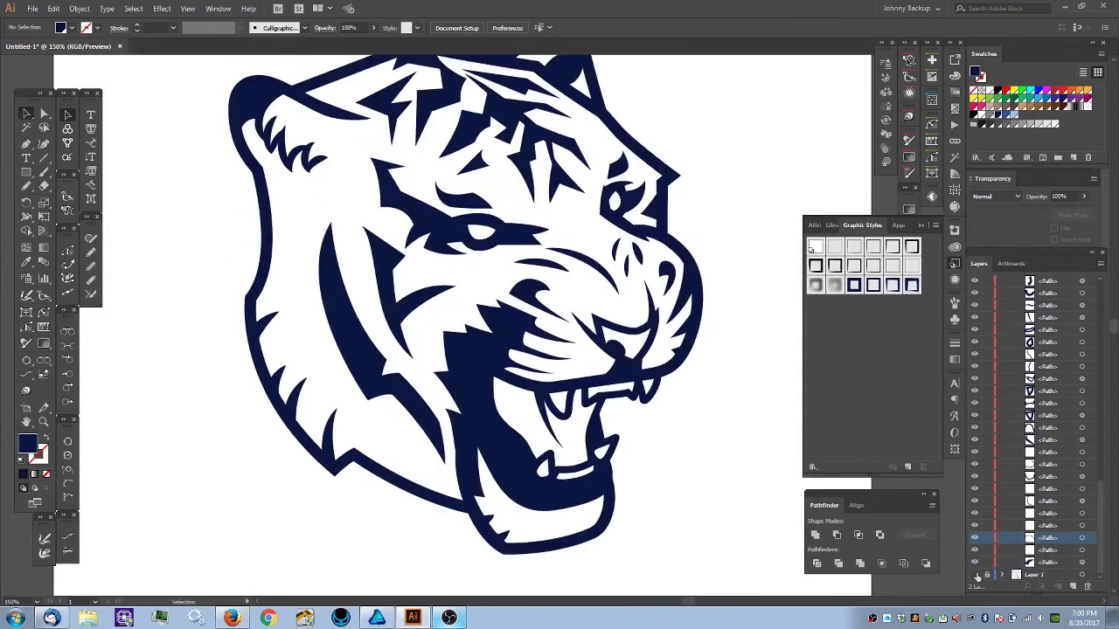
{"action": "left_click", "coordinate": [976, 574]}
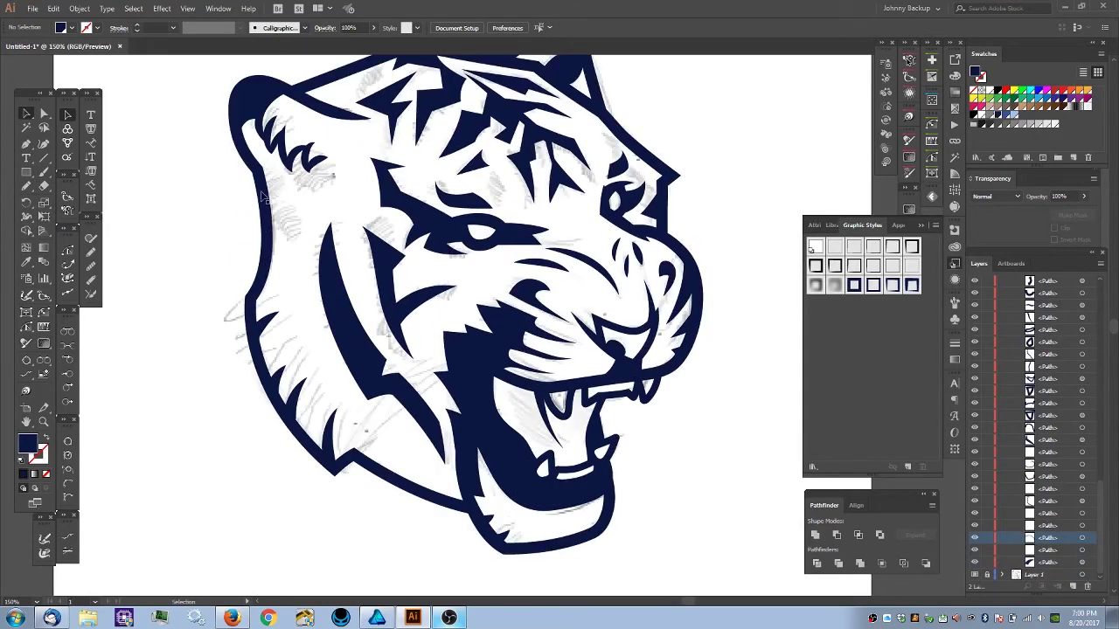
- Trace the sketched shading below the near ear with the Pen tool as a closed navy stripe with two pointed tips, attached to the neck outline
{"action": "left_click_drag", "start_coordinate": [269, 190], "coordinate": [330, 257]}
{"action": "scroll", "coordinate": [330, 257], "scroll_direction": "up", "scroll_amount": 1}
{"action": "key", "text": "p"}
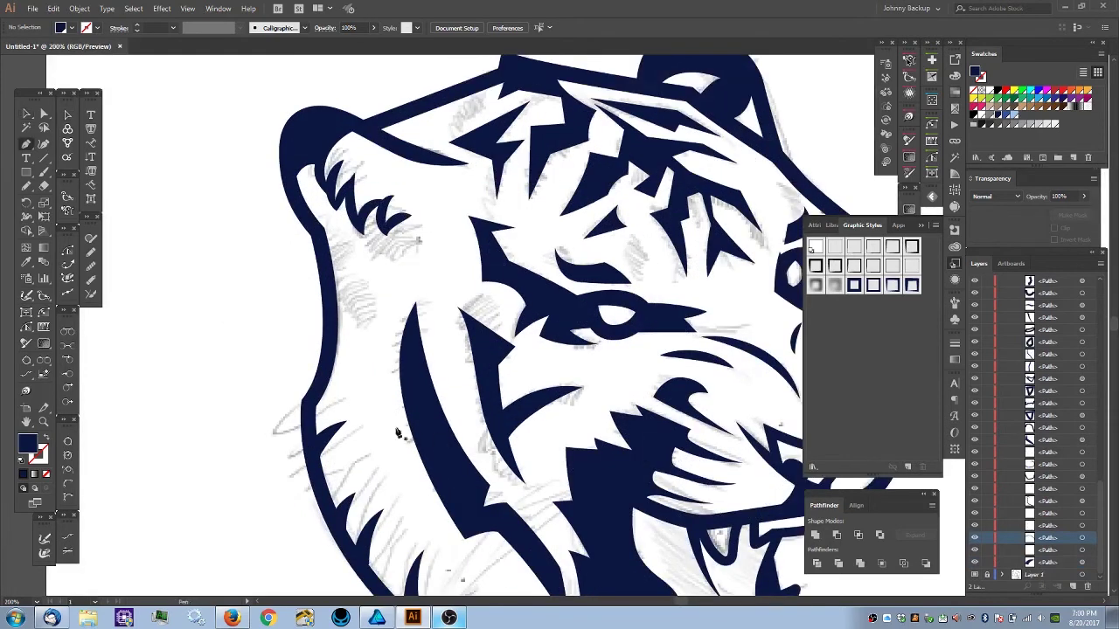
{"action": "left_click", "coordinate": [324, 268]}
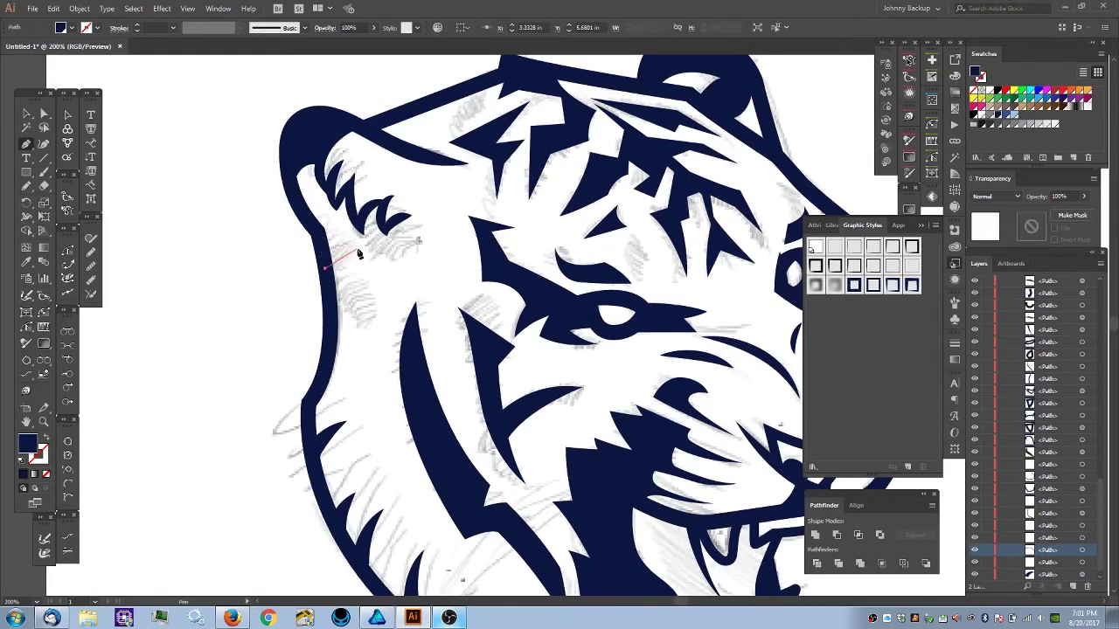
{"action": "left_click", "coordinate": [356, 250]}
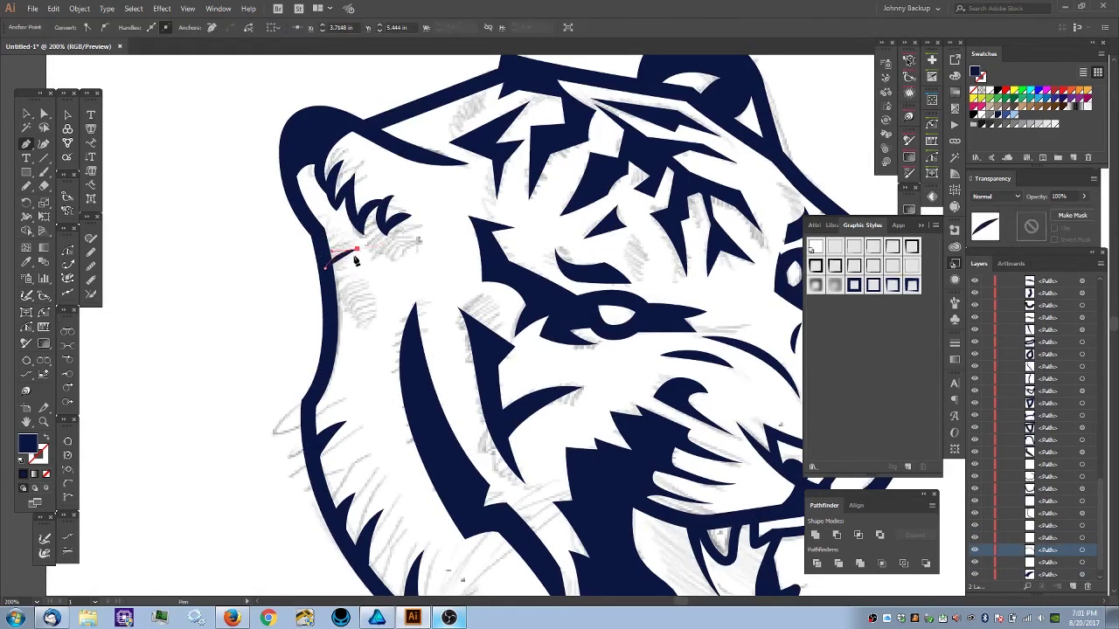
{"action": "left_click_drag", "start_coordinate": [348, 286], "coordinate": [347, 301]}
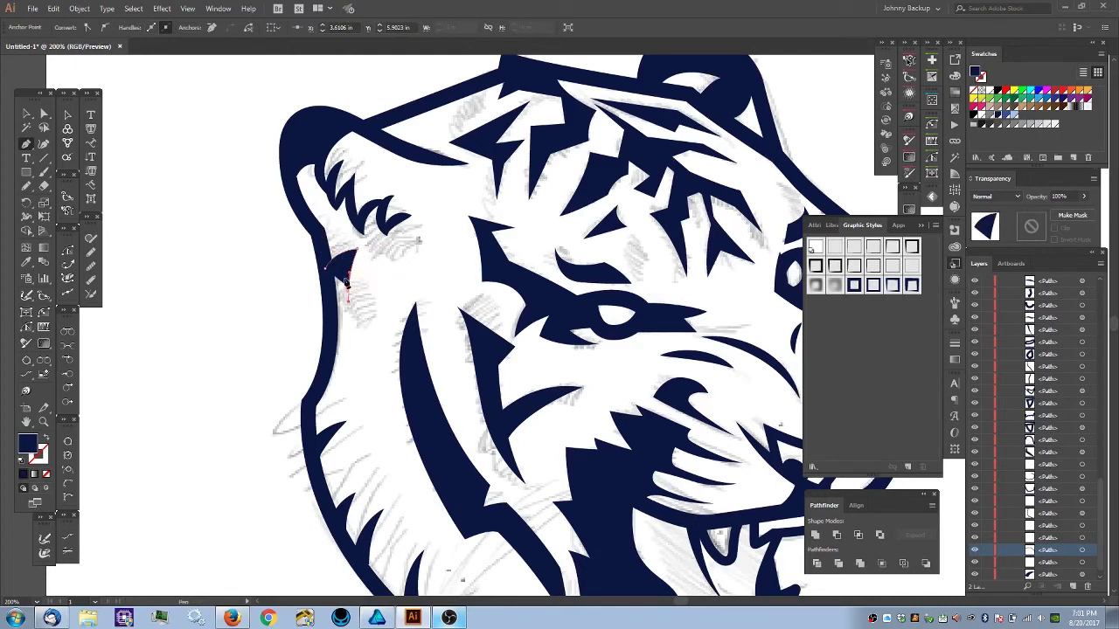
{"action": "left_click", "coordinate": [349, 287]}
{"action": "left_click", "coordinate": [373, 282]}
{"action": "left_click_drag", "start_coordinate": [369, 320], "coordinate": [379, 342]}
{"action": "left_click", "coordinate": [378, 344]}
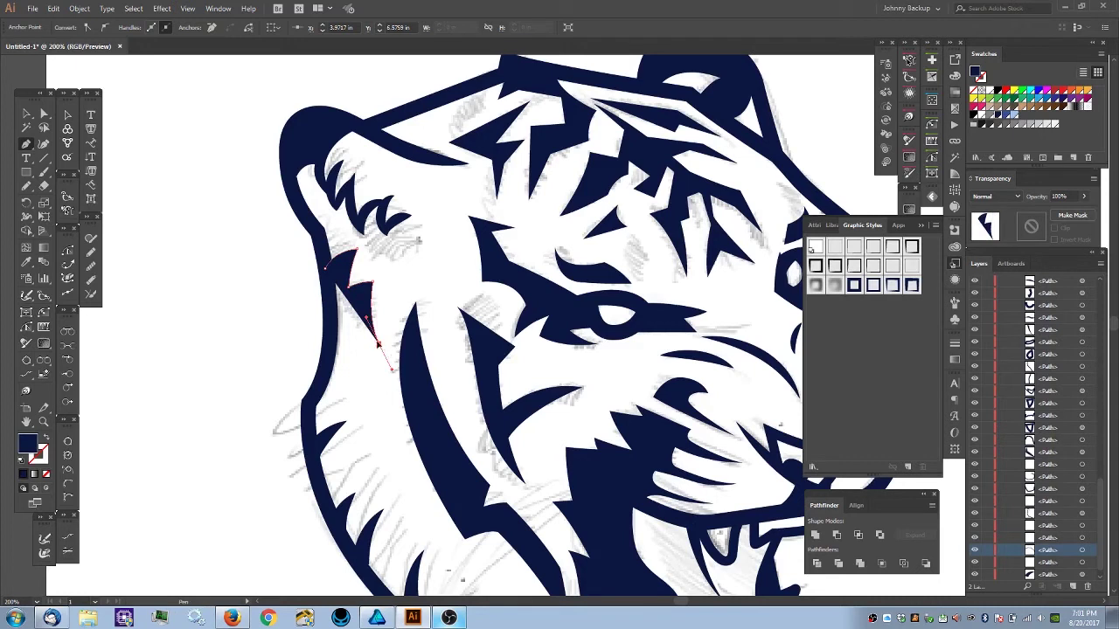
{"action": "left_click", "coordinate": [324, 310]}
{"action": "left_click_drag", "start_coordinate": [318, 308], "coordinate": [319, 306]}
{"action": "left_click", "coordinate": [333, 311]}
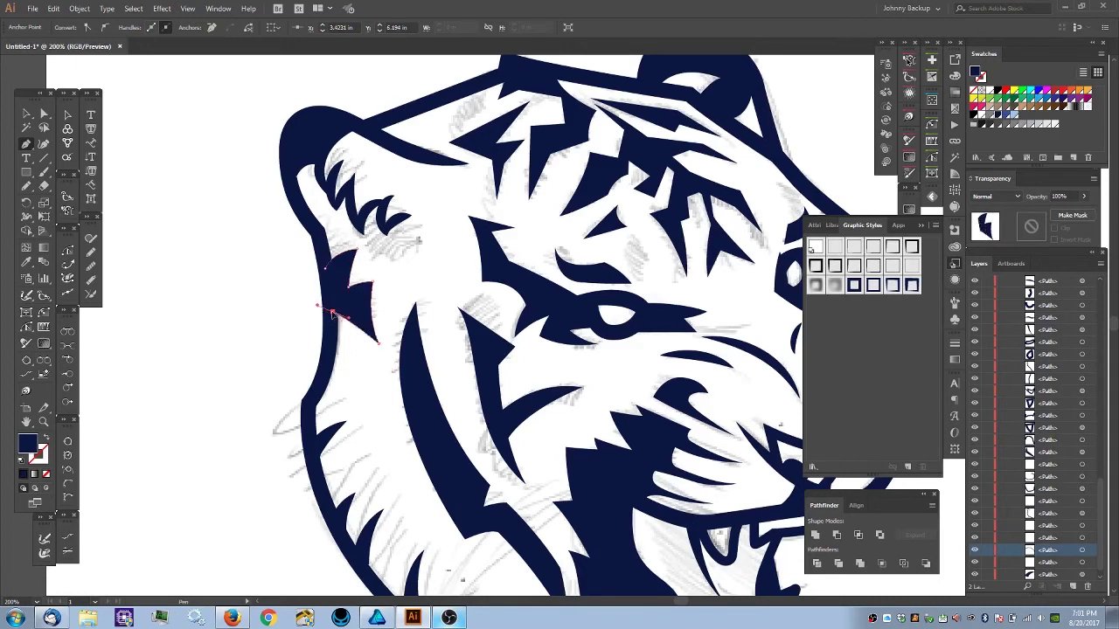
{"action": "left_click", "coordinate": [325, 269]}
{"action": "left_click", "coordinate": [274, 270], "text": "ctrl"}
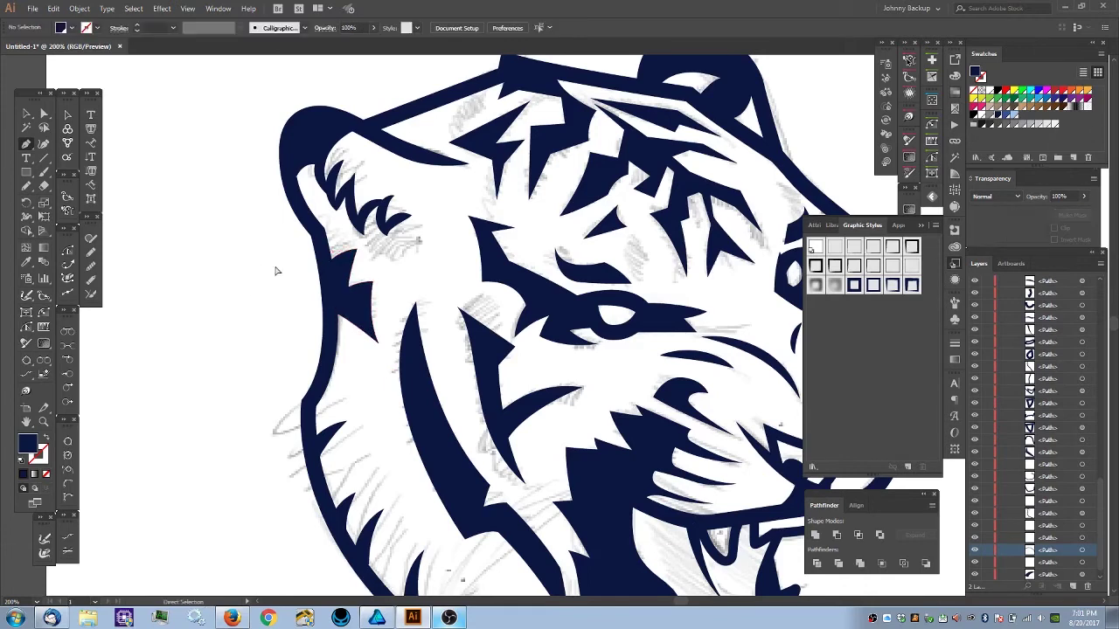
- Lengthen the lower tip of the new neck stripe downward and reshape the curves leading into it
{"action": "key", "text": "ctrl+minus"}
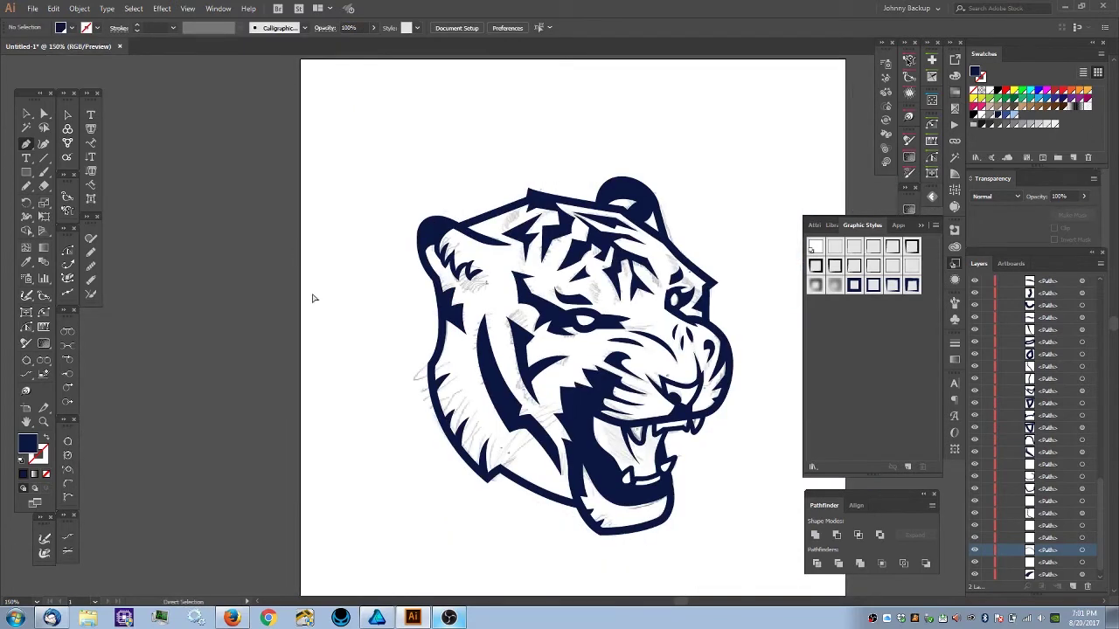
{"action": "key", "text": "ctrl+plus"}
{"action": "left_click_drag", "start_coordinate": [420, 338], "coordinate": [421, 375]}
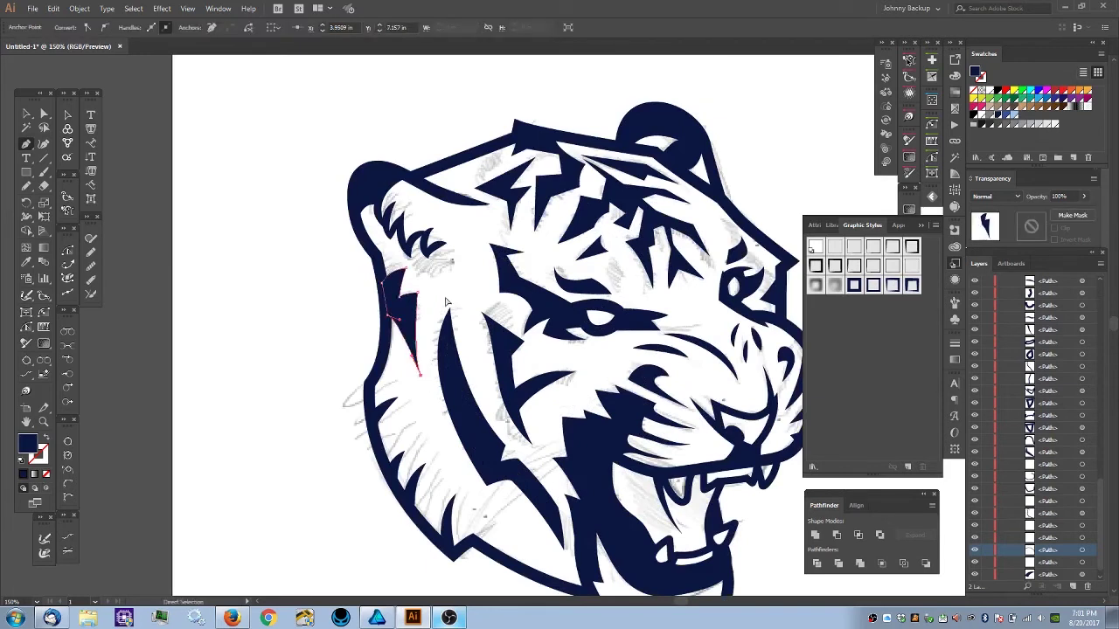
{"action": "left_click_drag", "start_coordinate": [412, 356], "coordinate": [416, 357]}
{"action": "left_click", "coordinate": [388, 314], "text": "ctrl"}
{"action": "left_click_drag", "start_coordinate": [400, 320], "coordinate": [394, 351]}
{"action": "left_click", "coordinate": [420, 374]}
{"action": "left_click_drag", "start_coordinate": [420, 377], "coordinate": [421, 380]}
{"action": "left_click", "coordinate": [308, 287], "text": "ctrl"}
- Hide the pencil sketch on Layer 1 to view the clean tiger head
{"action": "key", "text": "ctrl+minus"}
{"action": "key", "text": "ctrl+minus"}
{"action": "left_click_drag", "start_coordinate": [361, 257], "coordinate": [328, 221]}
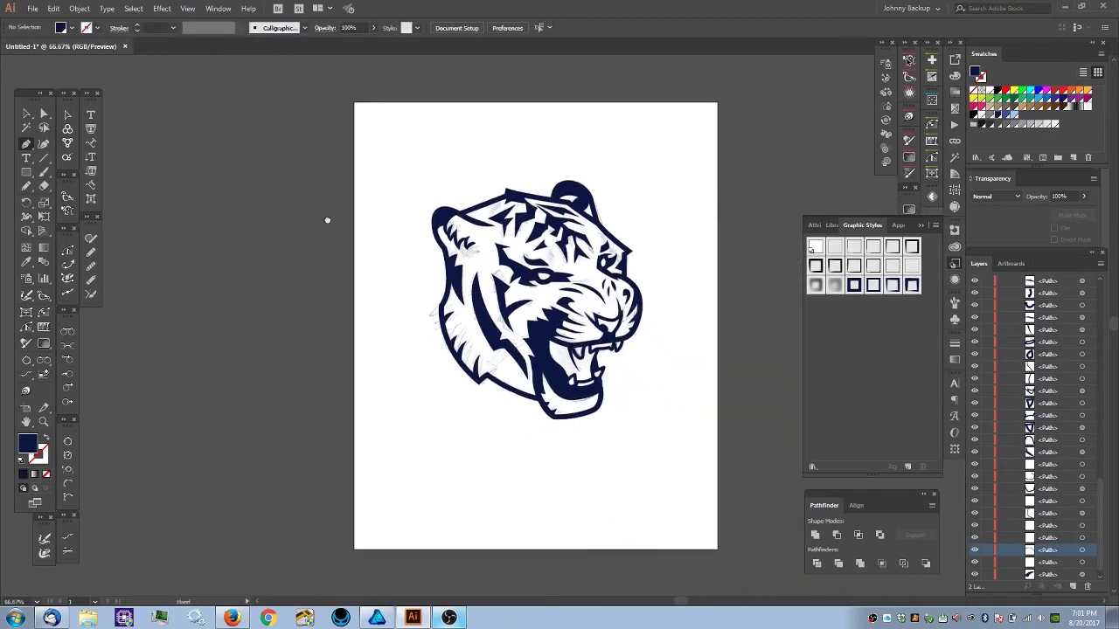
{"action": "key", "text": "ctrl+plus"}
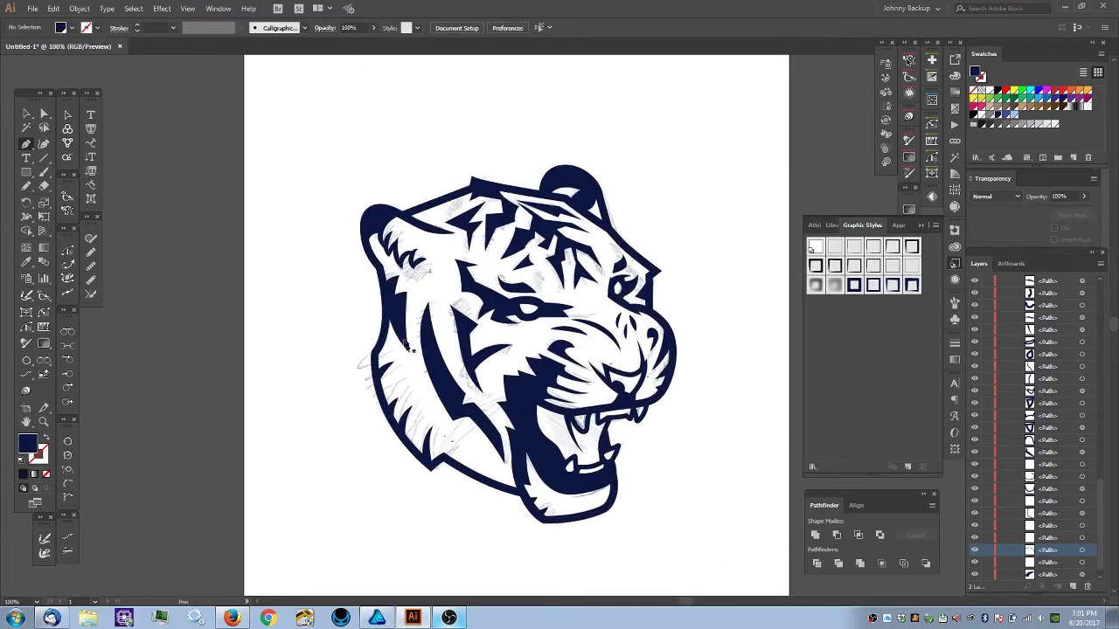
{"action": "scroll", "coordinate": [1087, 569], "scroll_direction": "down", "scroll_amount": 1}
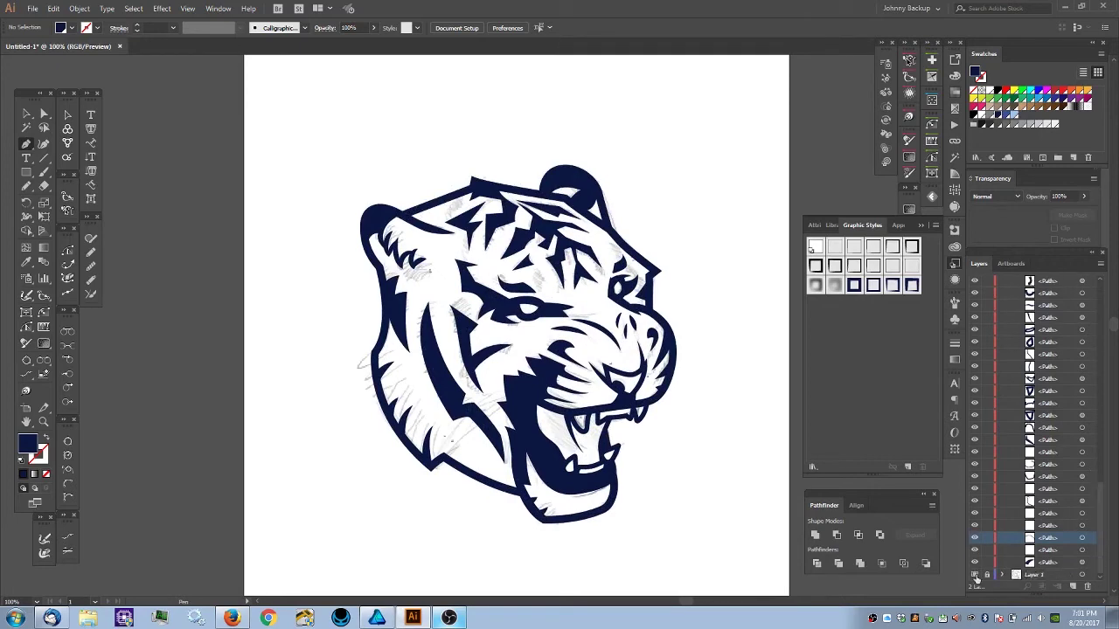
{"action": "mouse_move", "coordinate": [626, 342]}
{"action": "left_mouse_down"}
{"action": "mouse_move", "coordinate": [610, 277]}
{"action": "mouse_move", "coordinate": [580, 294]}
{"action": "left_mouse_up"}
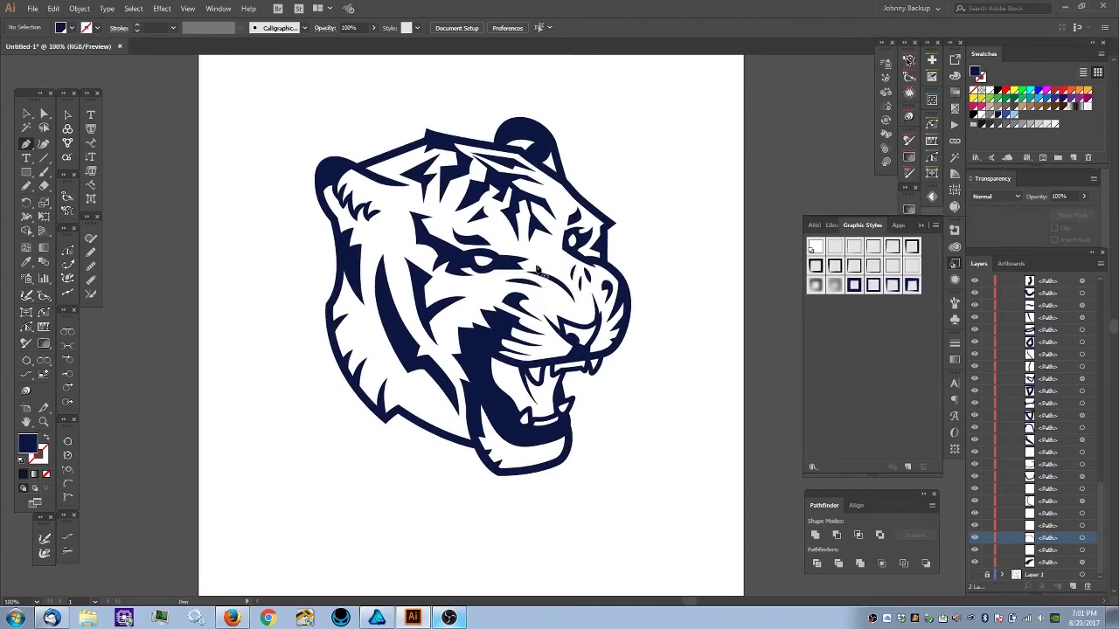
- Select the white triangular path beside the far eye and lock it
{"action": "scroll", "coordinate": [566, 244], "scroll_direction": "up", "scroll_amount": 3}
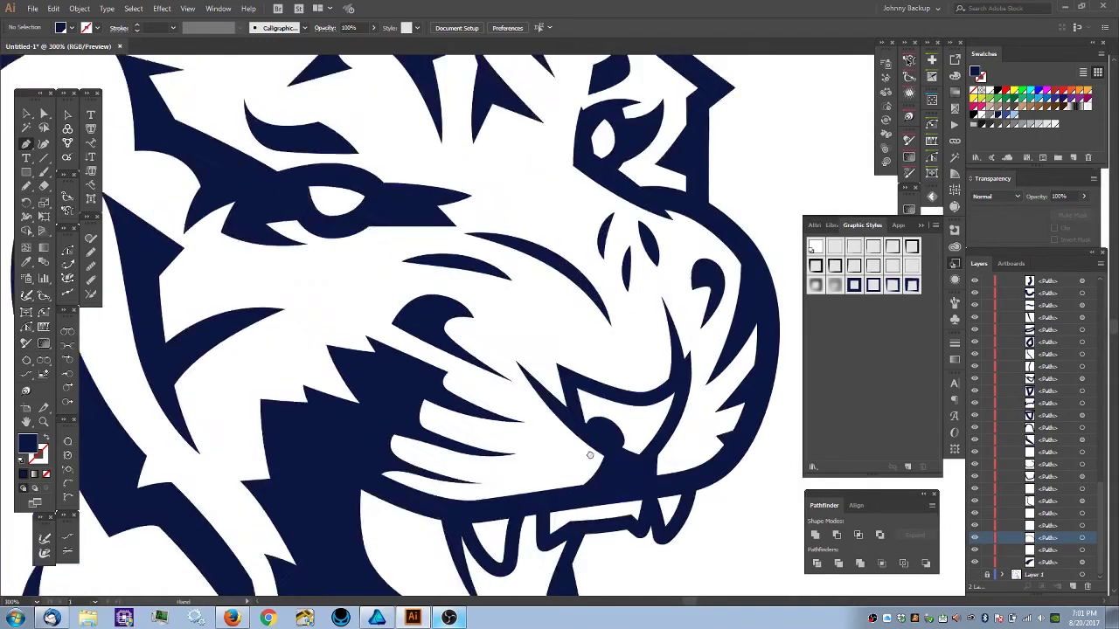
{"action": "scroll", "coordinate": [587, 446], "scroll_direction": "up", "scroll_amount": 5}
{"action": "left_click", "coordinate": [599, 299]}
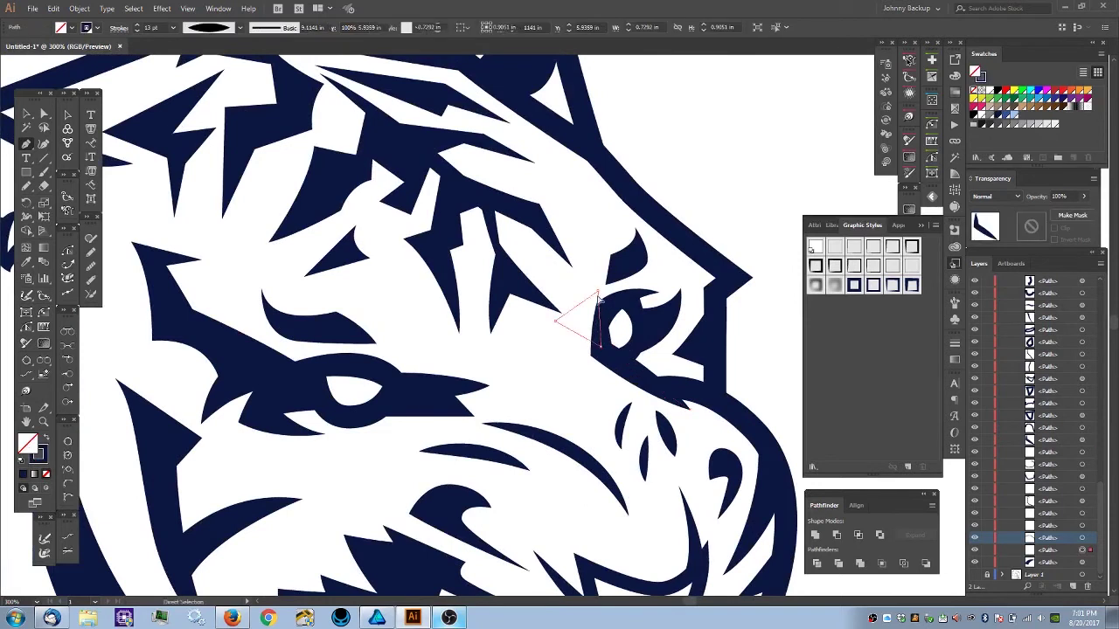
{"action": "left_click", "coordinate": [593, 312]}
{"action": "left_click", "coordinate": [616, 371], "text": "ctrl"}
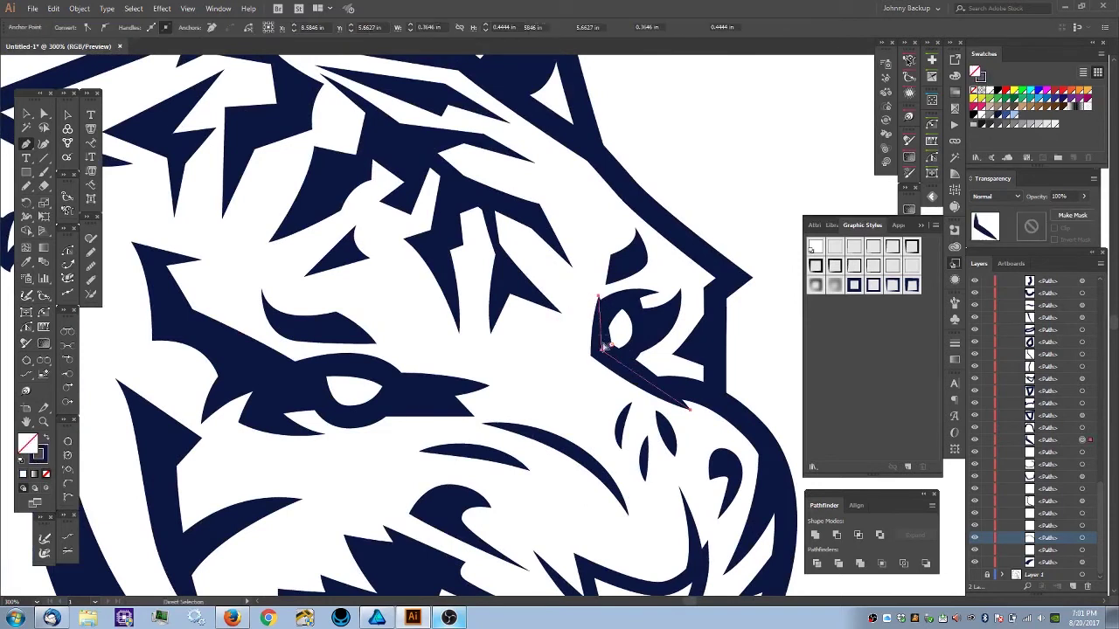
{"action": "left_click", "coordinate": [599, 300], "text": "ctrl"}
{"action": "left_click", "coordinate": [609, 360], "text": "ctrl"}
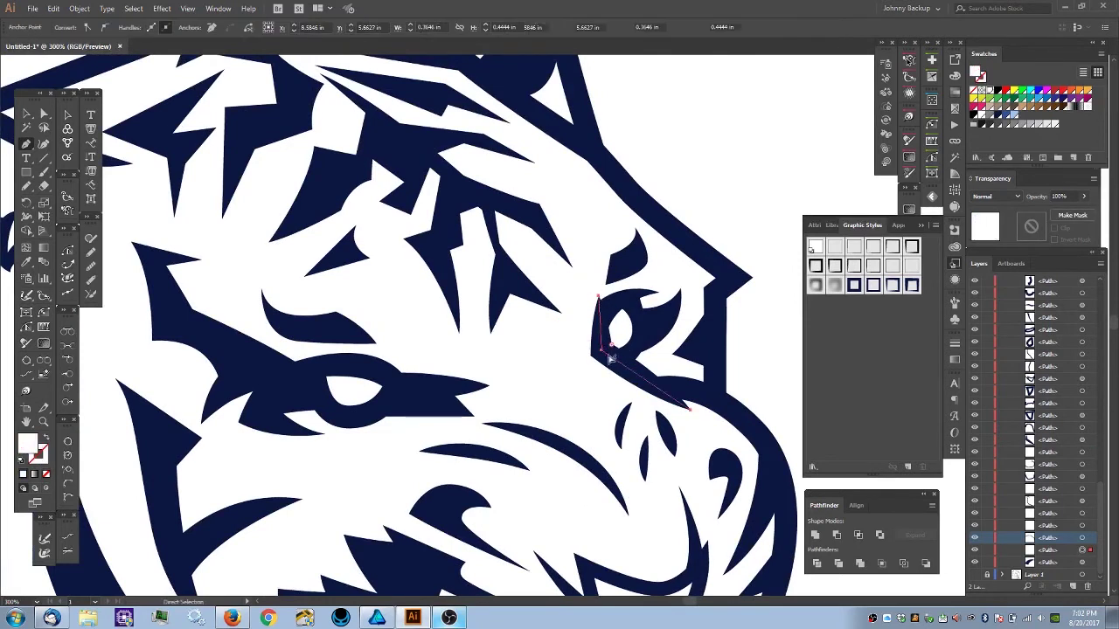
{"action": "key", "text": "ctrl+plus"}
{"action": "left_click", "coordinate": [469, 284], "text": "ctrl"}
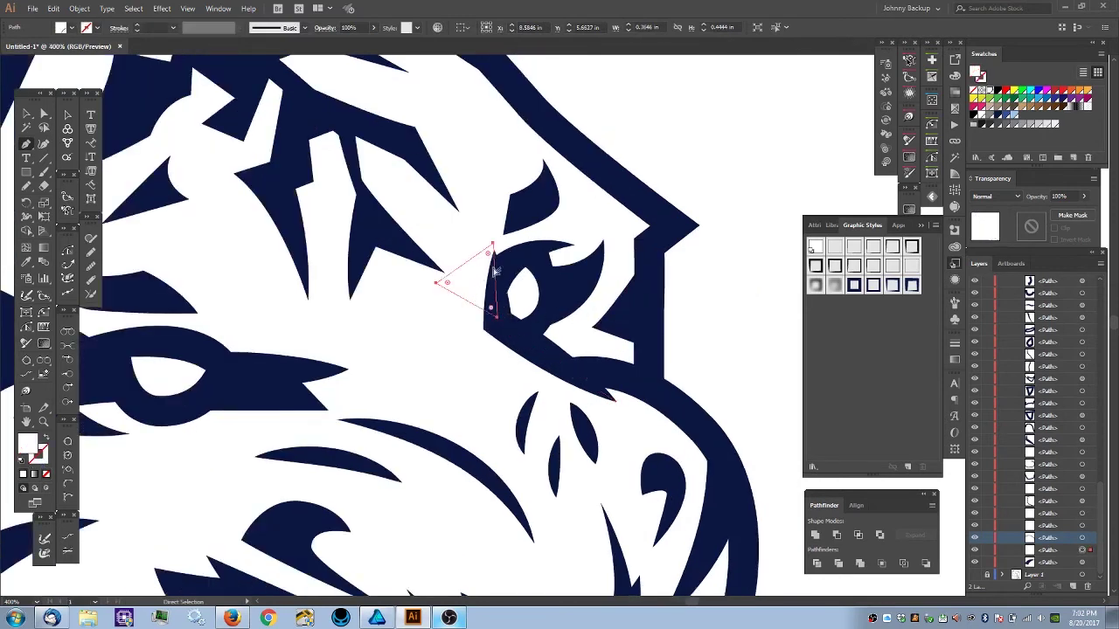
{"action": "left_click", "coordinate": [988, 551]}
- Extend both ends of the navy stroke bordering the far eye, its upper tip upward and its lower tip toward the muzzle
{"action": "left_click", "coordinate": [494, 284]}
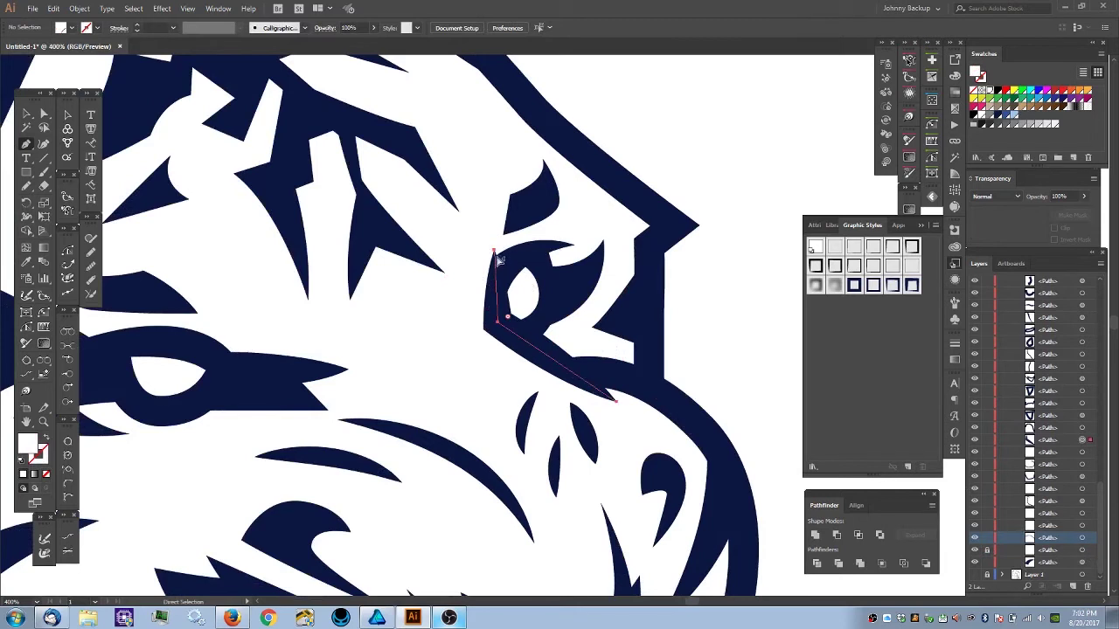
{"action": "left_click_drag", "start_coordinate": [494, 250], "coordinate": [490, 241]}
{"action": "key", "text": "ctrl+z"}
{"action": "left_click", "coordinate": [493, 253], "text": "ctrl"}
{"action": "left_click", "coordinate": [494, 252], "text": "ctrl"}
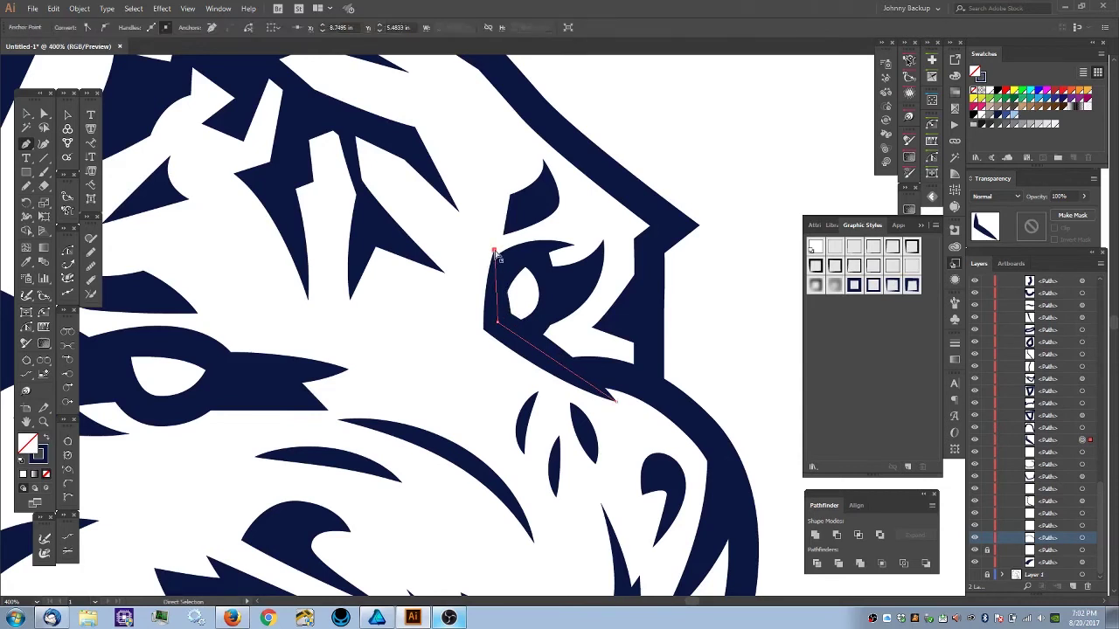
{"action": "left_click_drag", "start_coordinate": [494, 254], "coordinate": [492, 241]}
{"action": "left_click", "coordinate": [488, 262]}
{"action": "left_click_drag", "start_coordinate": [493, 246], "coordinate": [490, 242]}
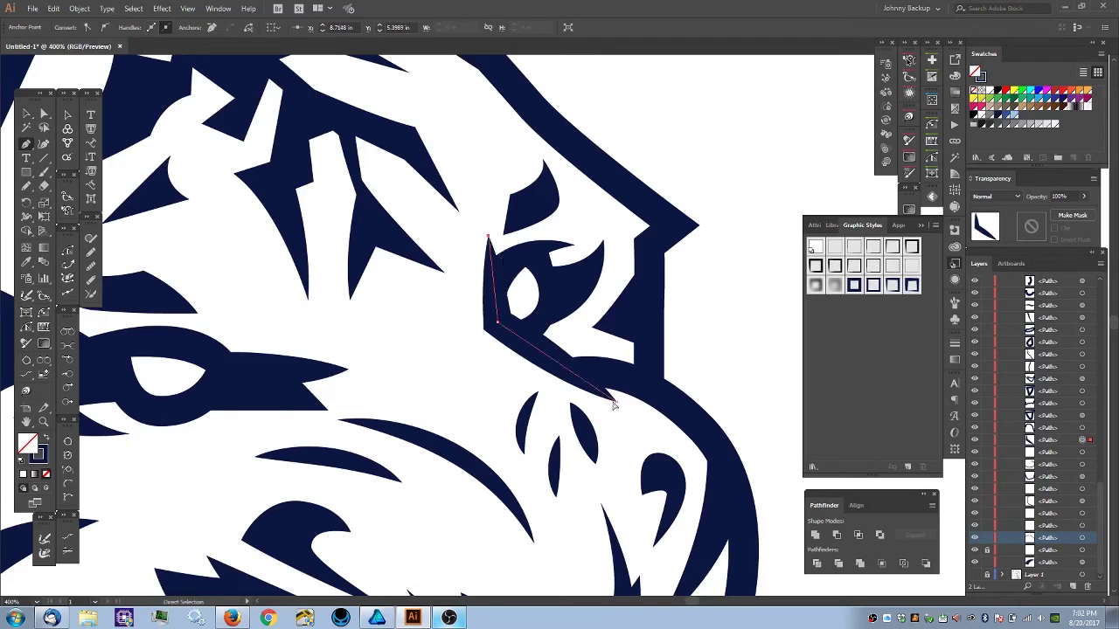
{"action": "left_click_drag", "start_coordinate": [618, 404], "coordinate": [620, 411]}
- Deselect the far eye's stroke and unlock the white triangular path beside it
{"action": "key", "text": "ctrl+1"}
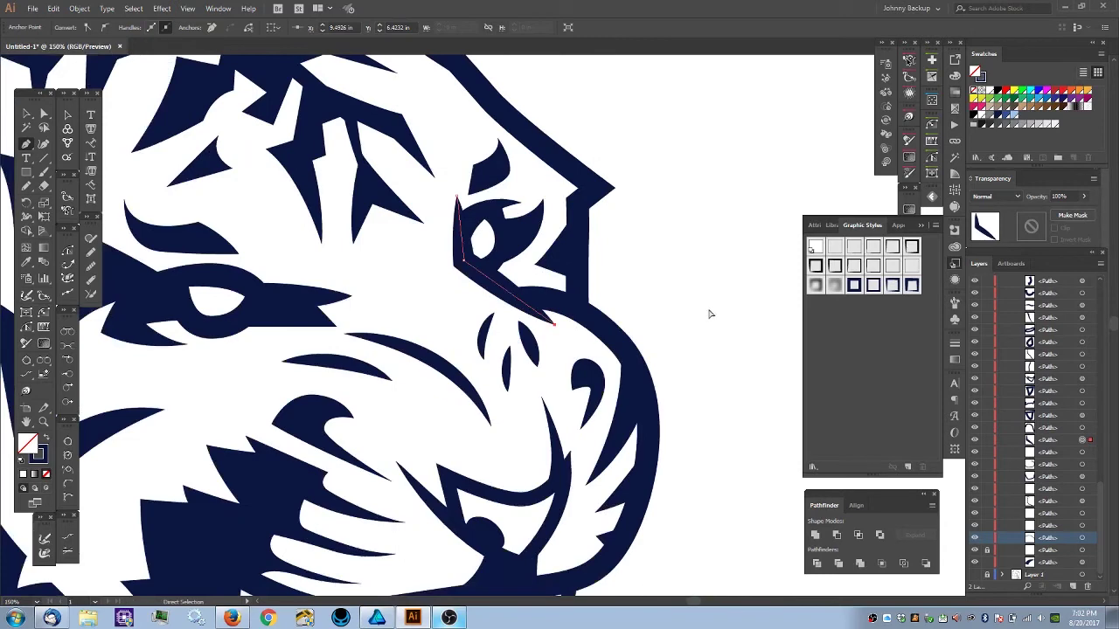
{"action": "left_click", "coordinate": [626, 262]}
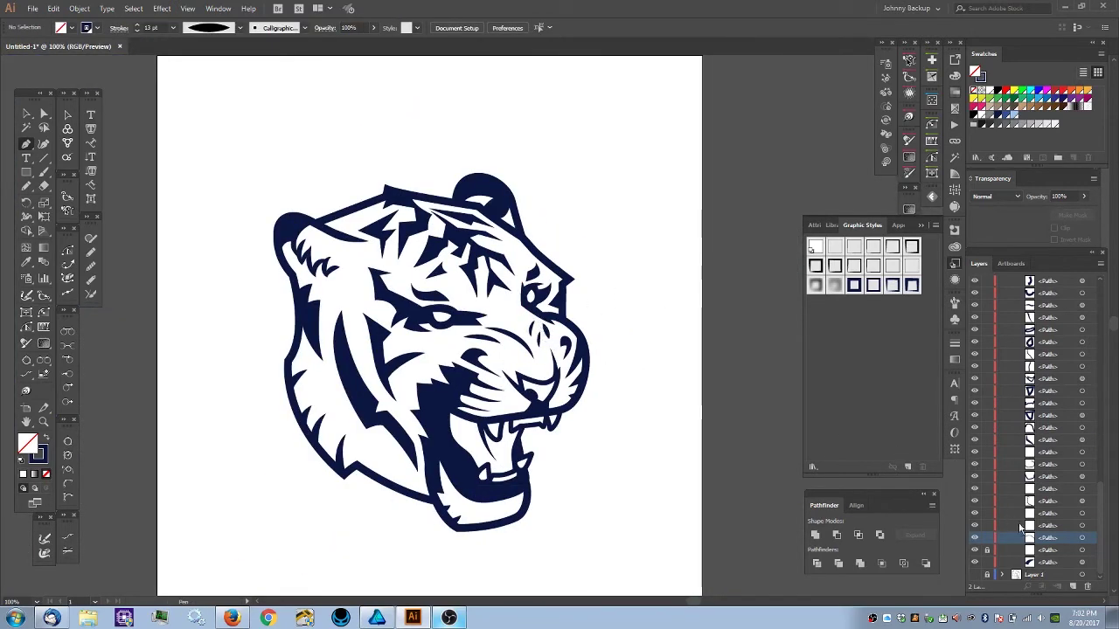
{"action": "key", "text": "ctrl+minus"}
{"action": "key", "text": "ctrl+equal"}
{"action": "left_click_drag", "start_coordinate": [536, 467], "coordinate": [570, 464]}
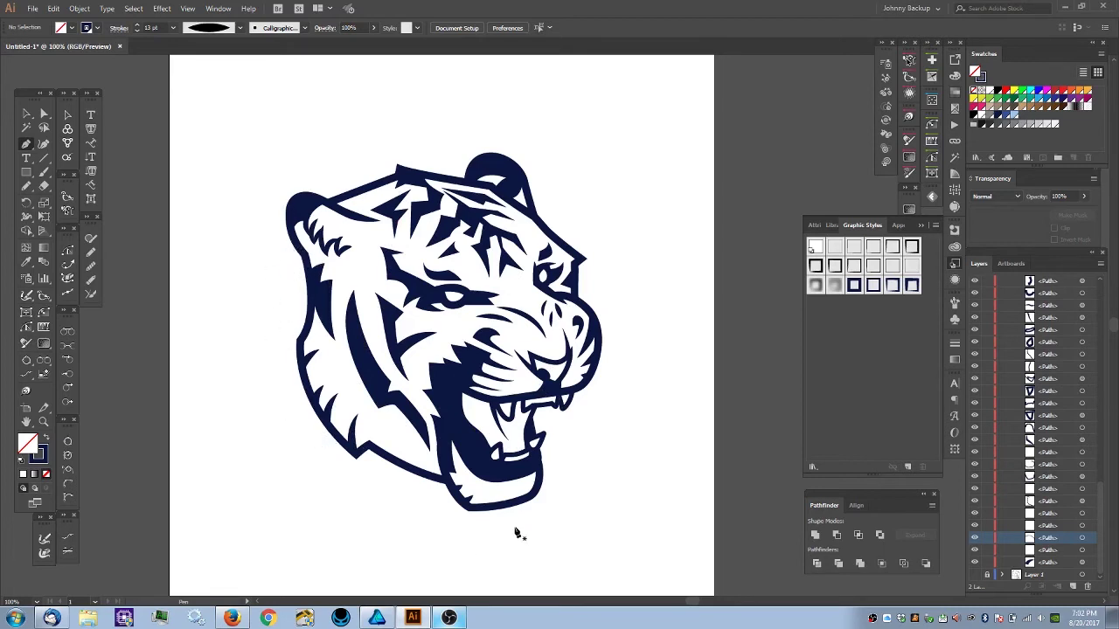
{"action": "left_click", "coordinate": [326, 420]}
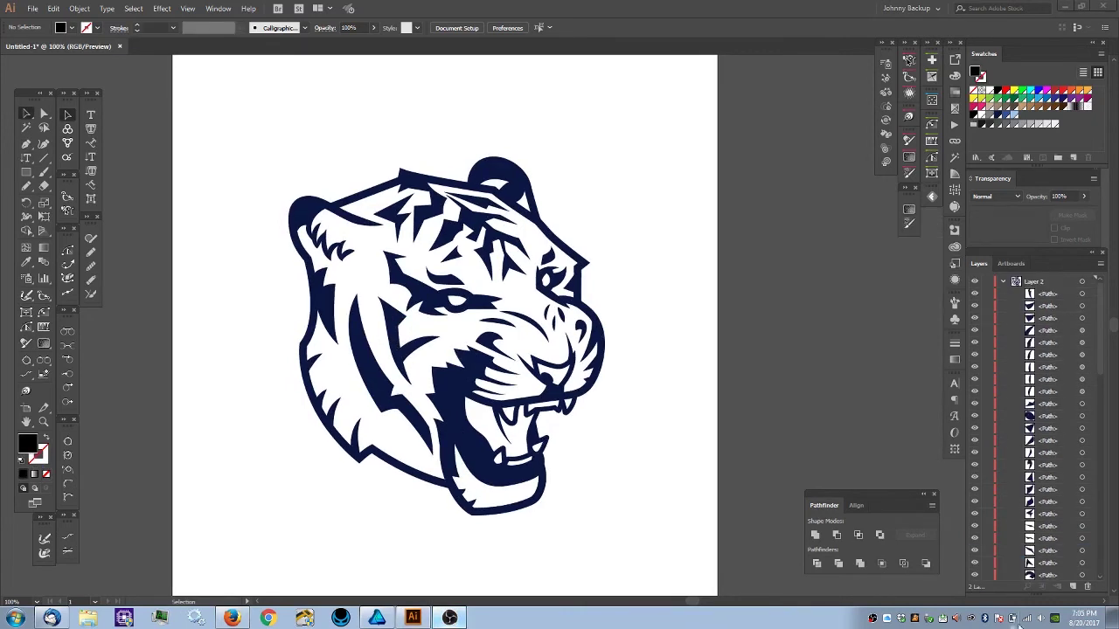
- Duplicate Layer 2 as a backup, then hide and lock the copy
{"action": "left_click", "coordinate": [1003, 282]}
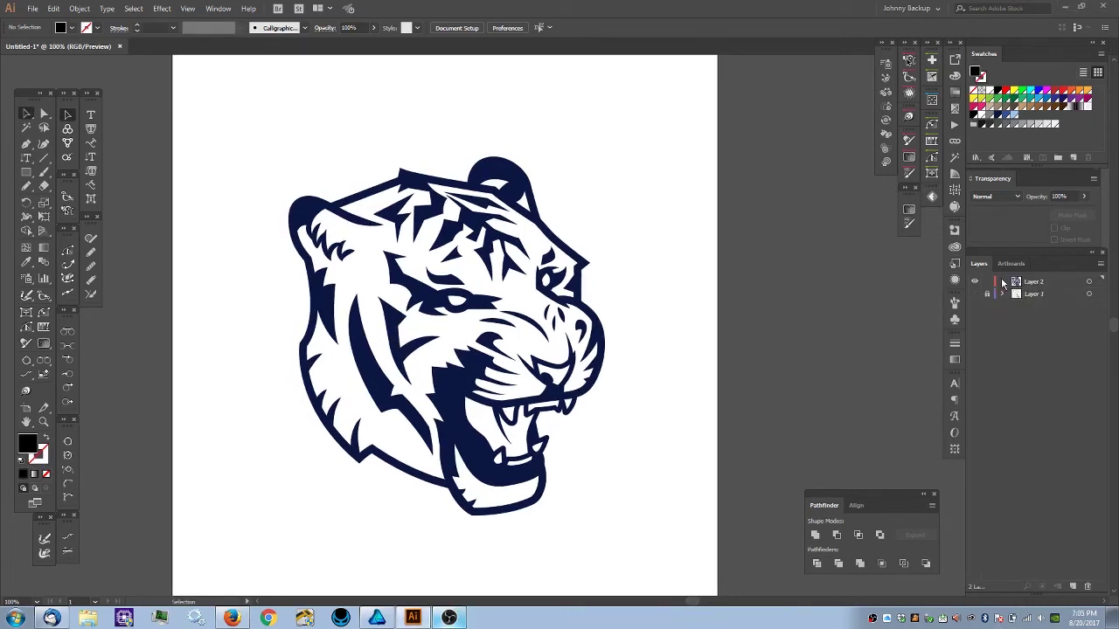
{"action": "left_click", "coordinate": [1033, 283]}
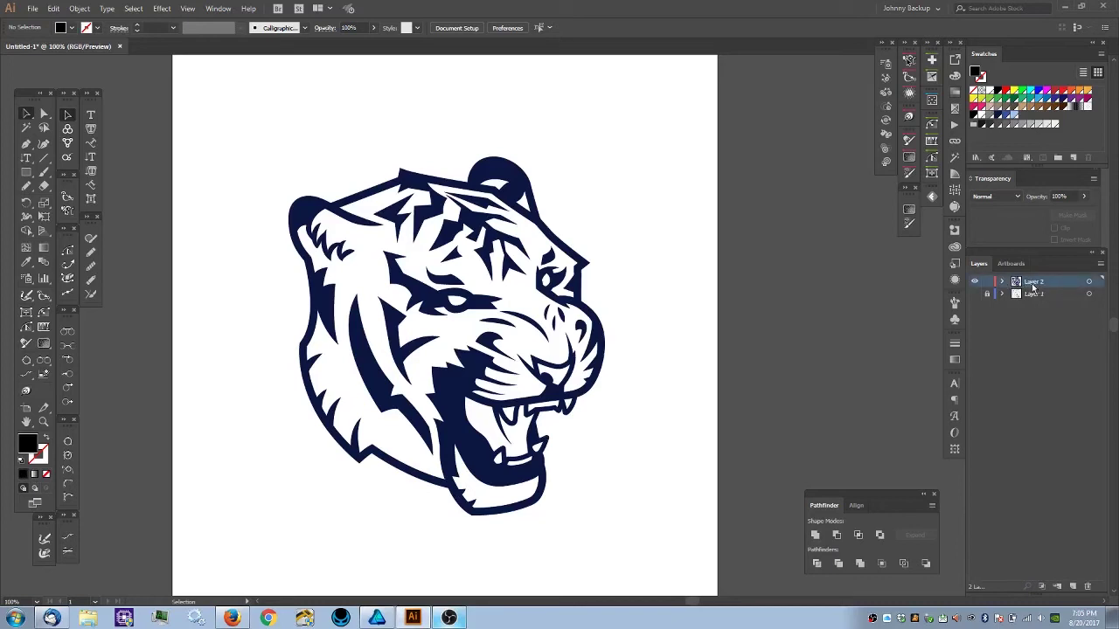
{"action": "left_click_drag", "start_coordinate": [1059, 283], "coordinate": [1075, 587]}
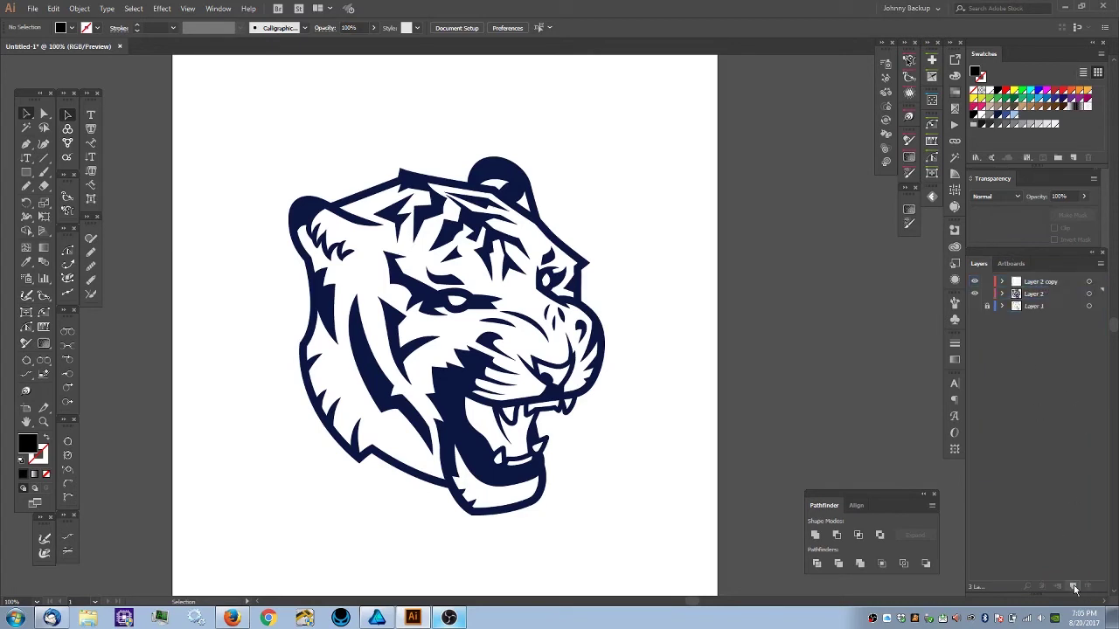
{"action": "left_click", "coordinate": [975, 281]}
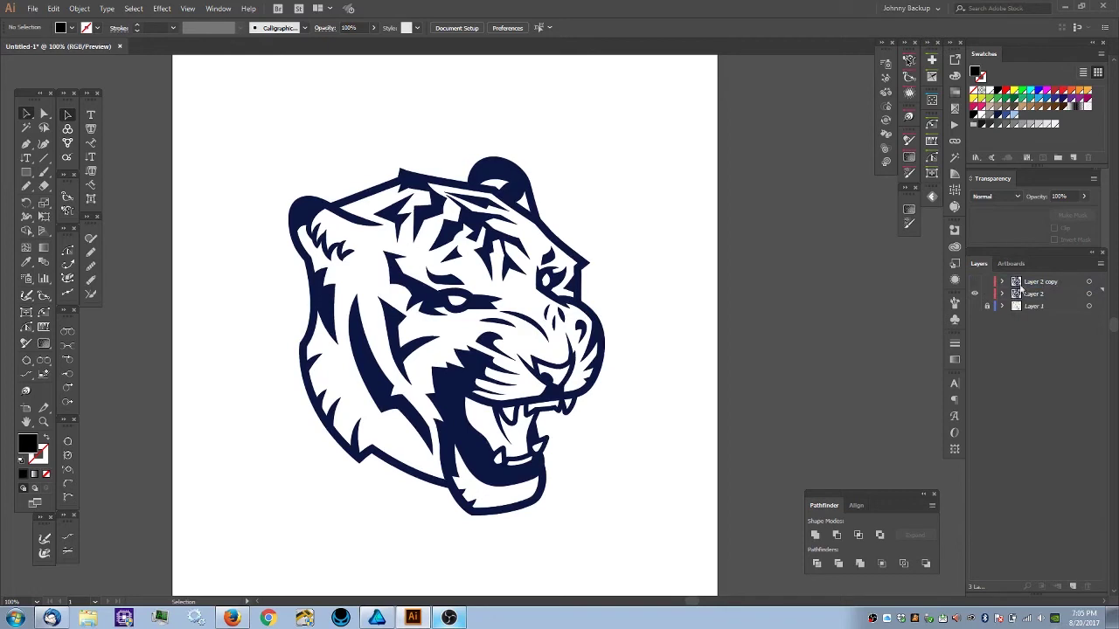
{"action": "left_click", "coordinate": [987, 282]}
- Select all the tiger artwork on Layer 2 and show the transparency grid
{"action": "left_click", "coordinate": [1067, 295]}
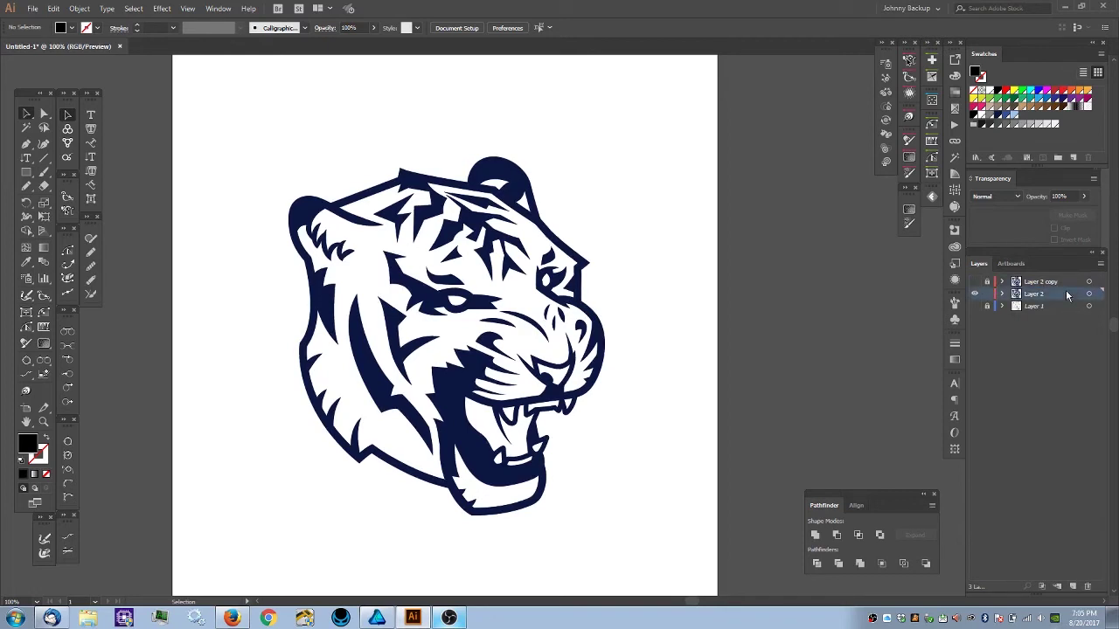
{"action": "left_click_drag", "start_coordinate": [228, 131], "coordinate": [659, 571]}
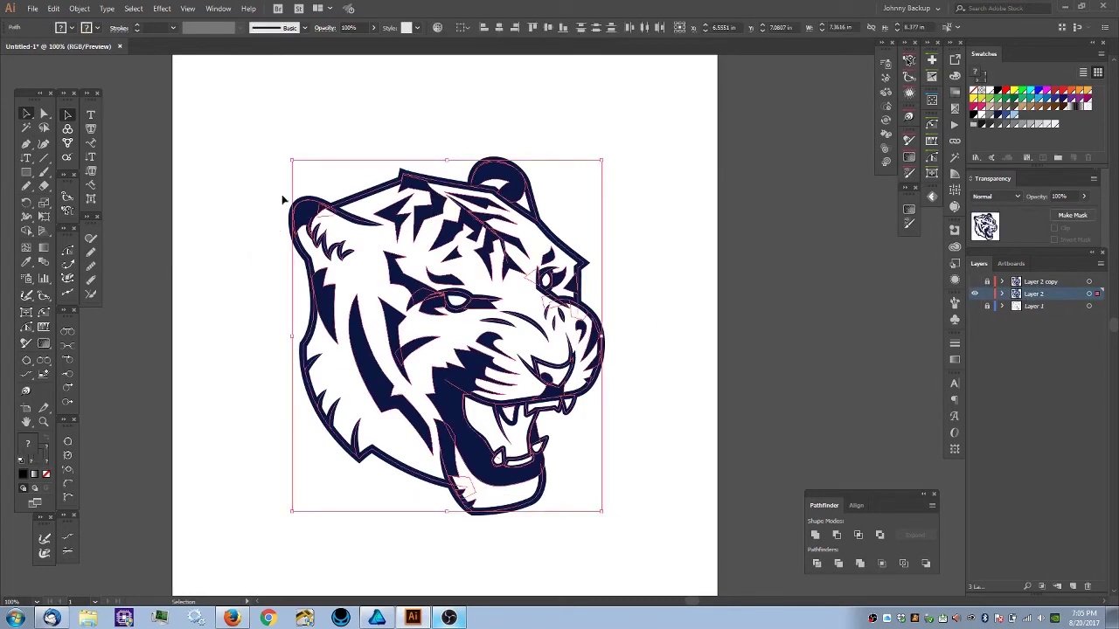
{"action": "key", "text": "ctrl"}
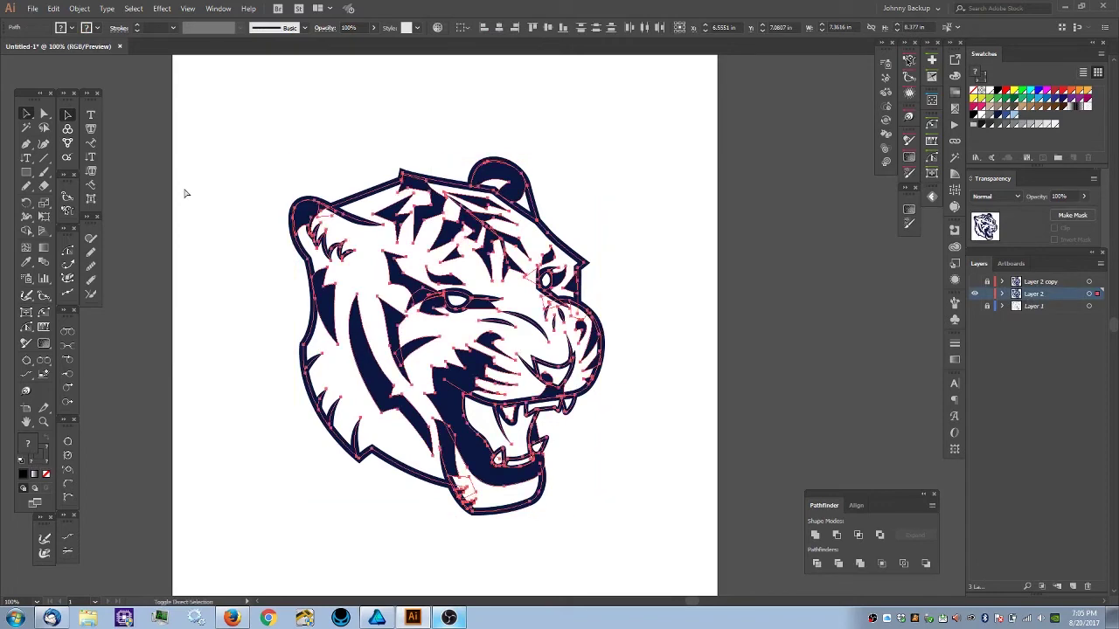
{"action": "key", "text": "ctrl+shift+d"}
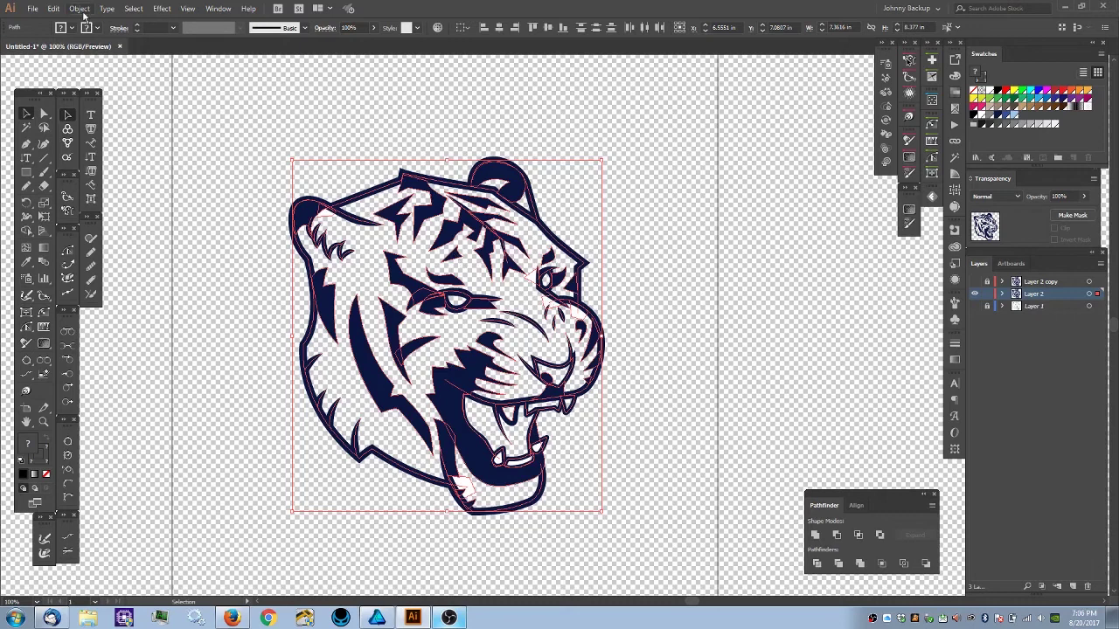
- Expand the appearance of the selected tiger artwork, then expand its fills and strokes into plain filled shapes
{"action": "left_click", "coordinate": [80, 9]}
{"action": "left_click", "coordinate": [108, 152]}
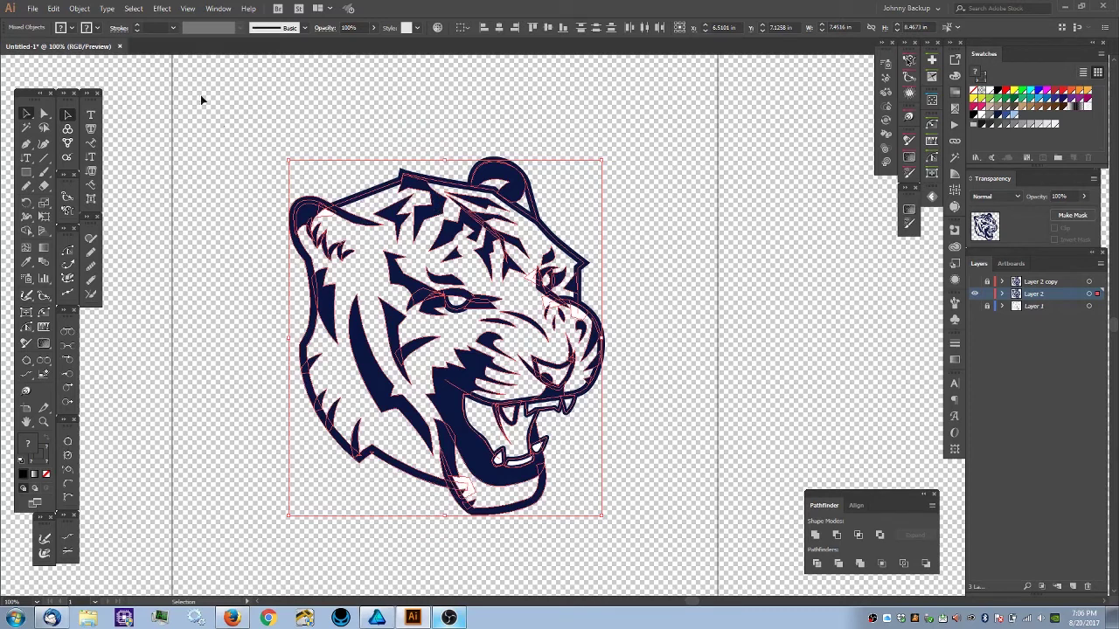
{"action": "left_click", "coordinate": [78, 11]}
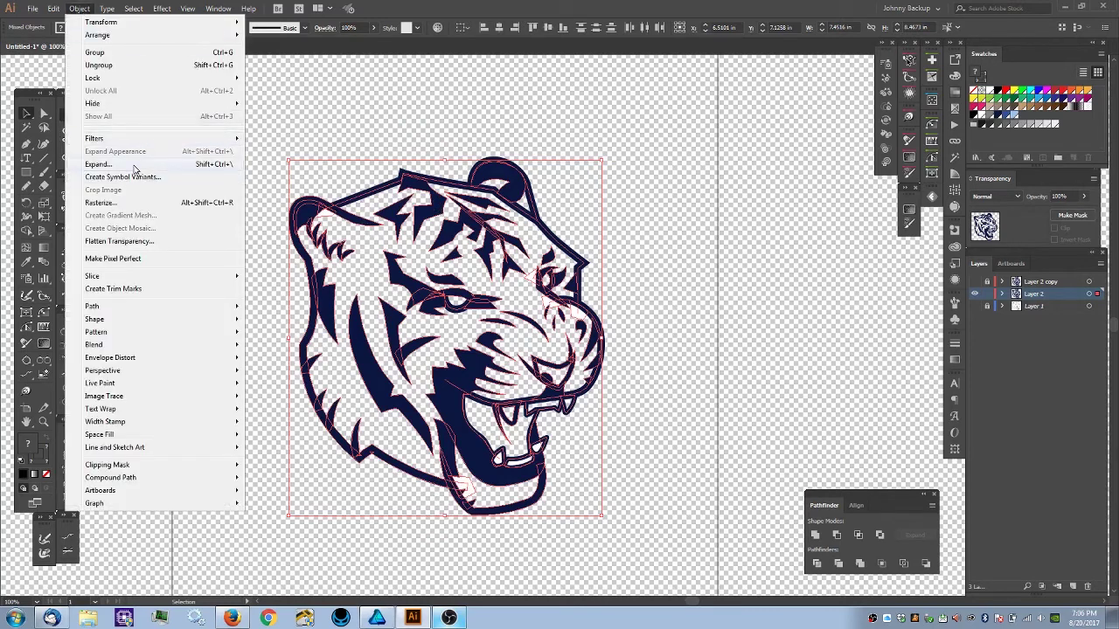
{"action": "left_click", "coordinate": [134, 166]}
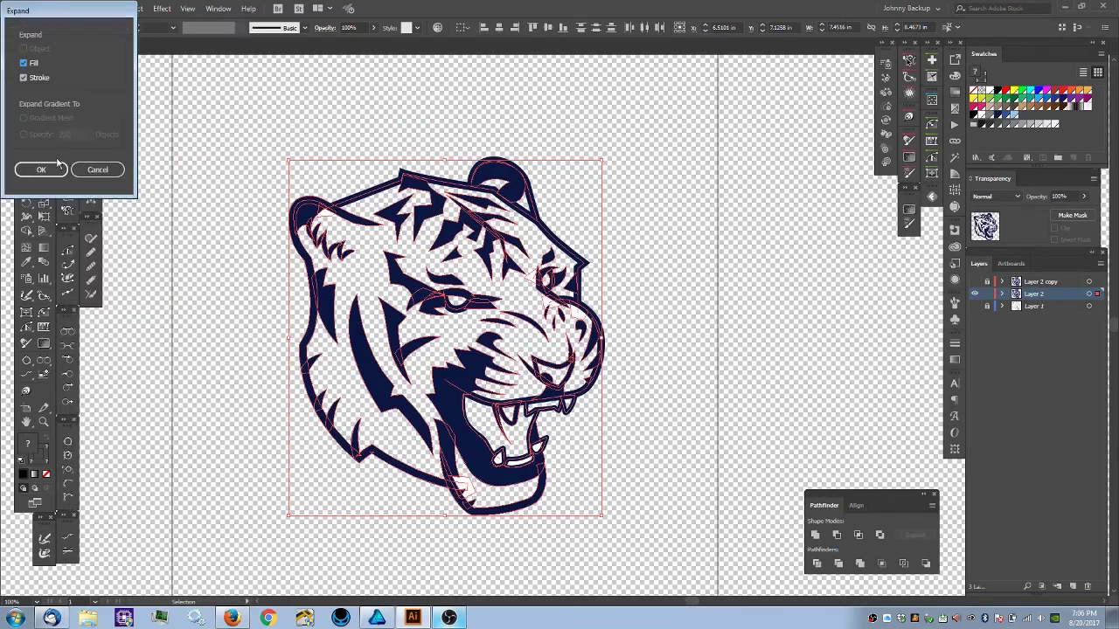
{"action": "left_click_drag", "start_coordinate": [59, 7], "coordinate": [162, 69]}
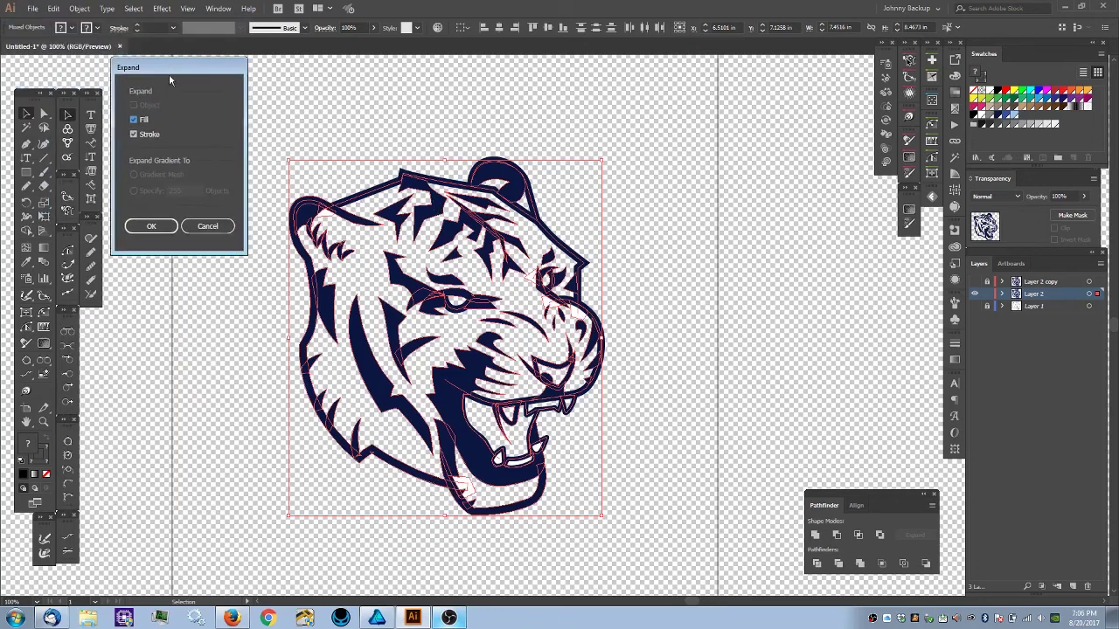
{"action": "left_click", "coordinate": [154, 227]}
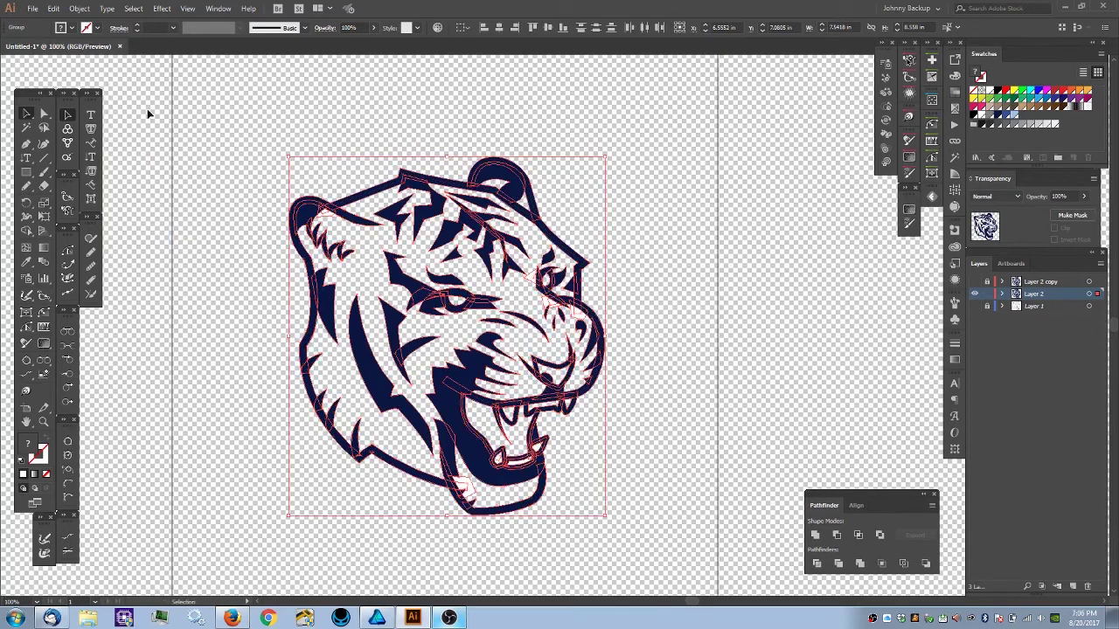
- Merge all the expanded tiger artwork with Pathfinder Merge
{"action": "key", "text": "a"}
{"action": "key", "text": "v"}
{"action": "left_click", "coordinate": [82, 8]}
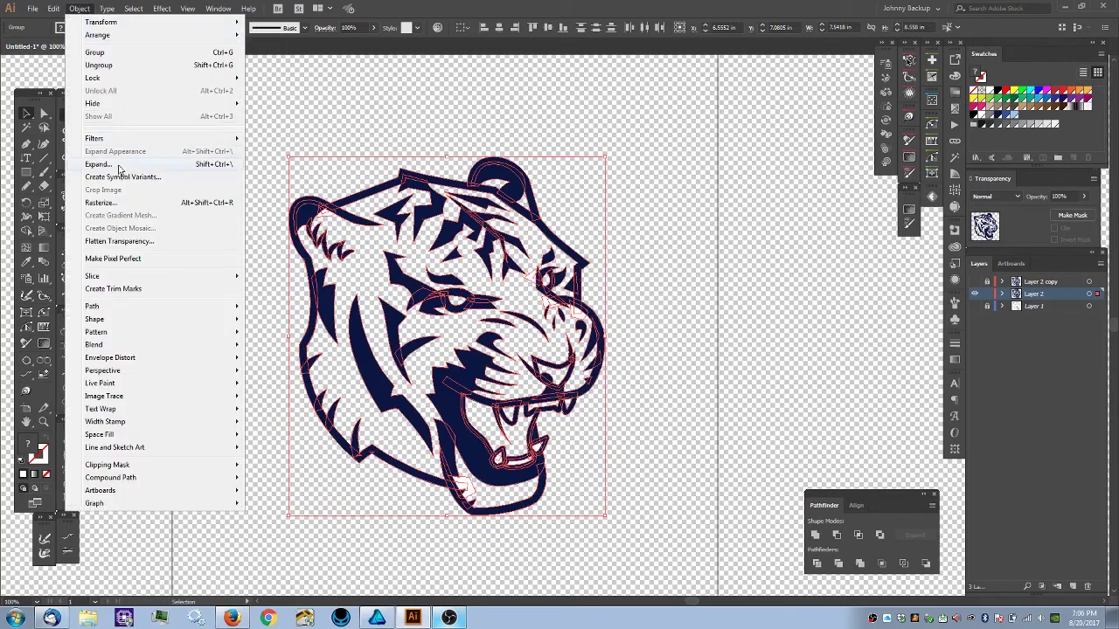
{"action": "left_click", "coordinate": [118, 165]}
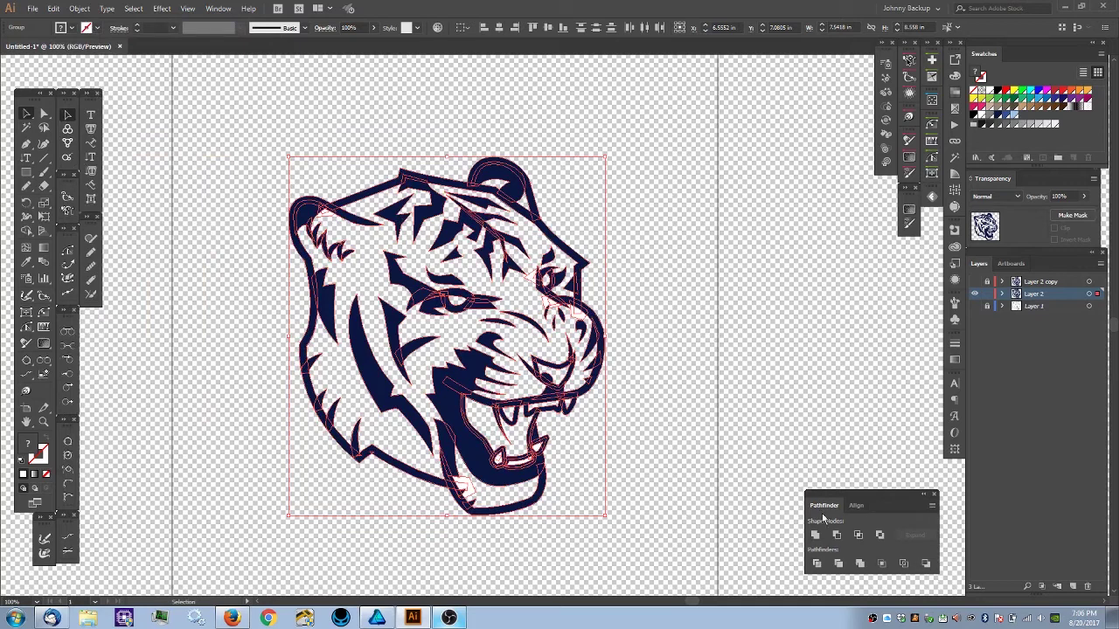
{"action": "left_click", "coordinate": [864, 565]}
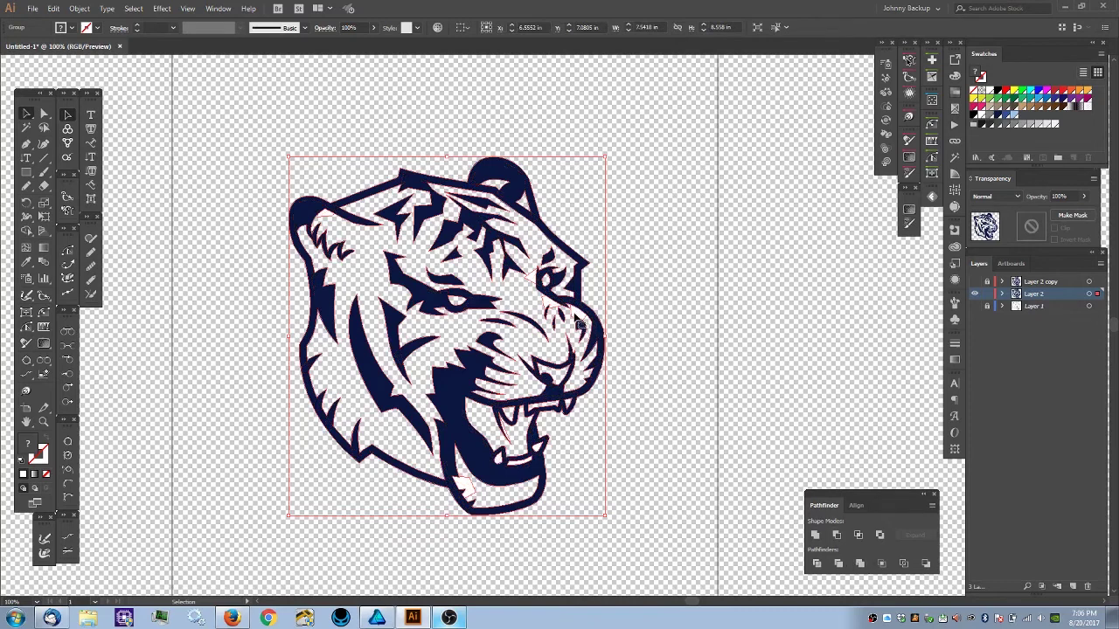
- Lower the Magic Wand's fill color tolerance so that white and navy shapes are selected separately
{"action": "key", "text": "y"}
{"action": "left_click", "coordinate": [535, 286]}
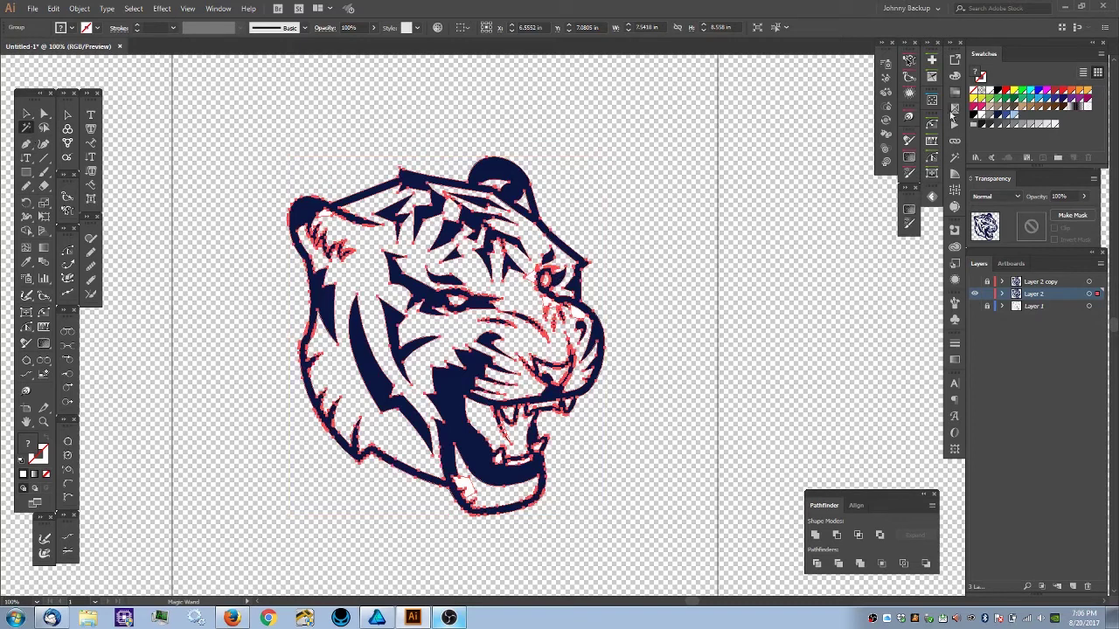
{"action": "left_click", "coordinate": [956, 158]}
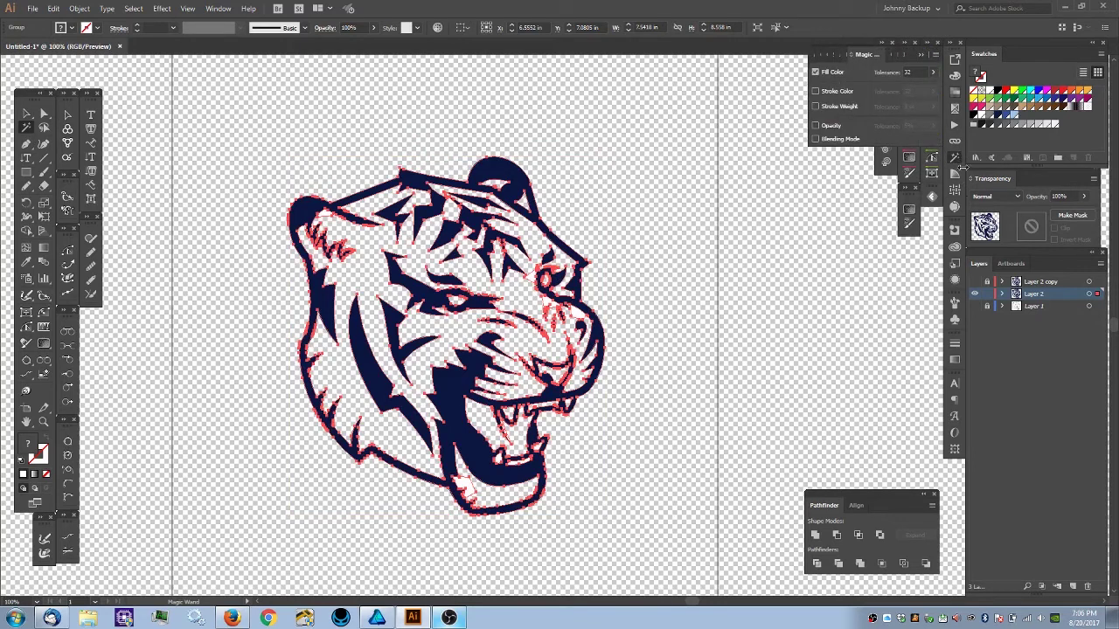
{"action": "left_click", "coordinate": [219, 9]}
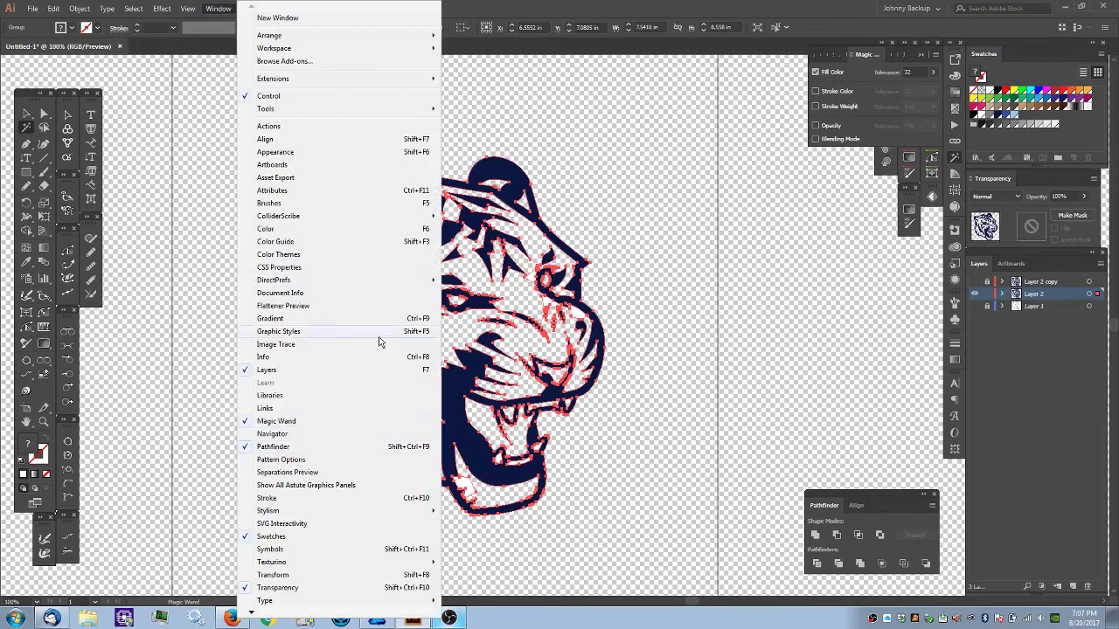
{"action": "left_click", "coordinate": [535, 6]}
{"action": "left_click", "coordinate": [28, 128]}
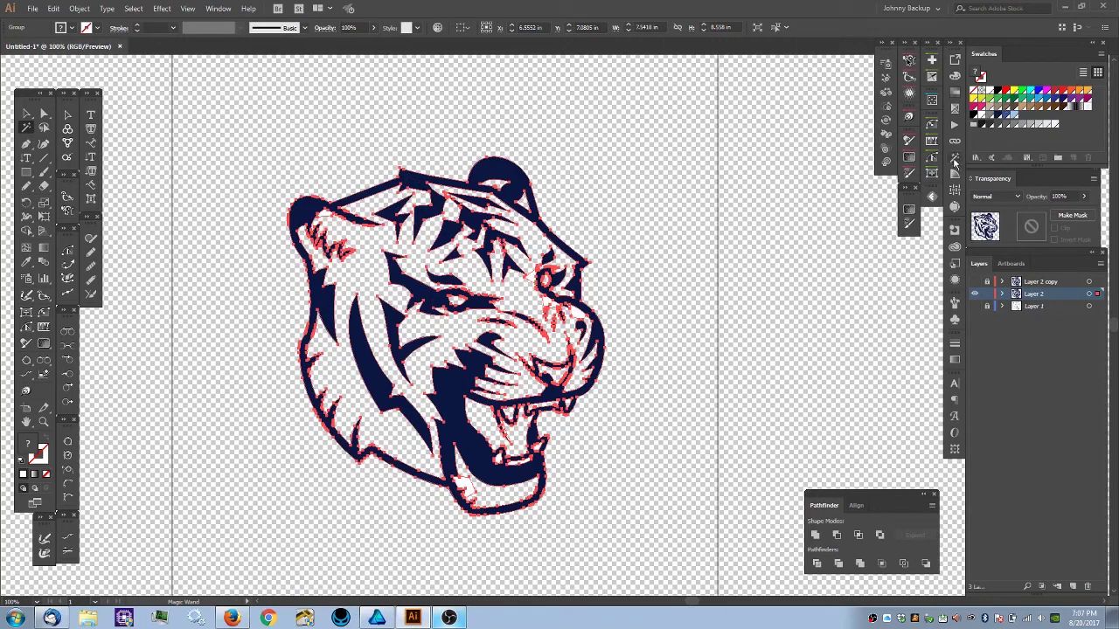
{"action": "left_click", "coordinate": [956, 159]}
{"action": "left_click", "coordinate": [912, 72]}
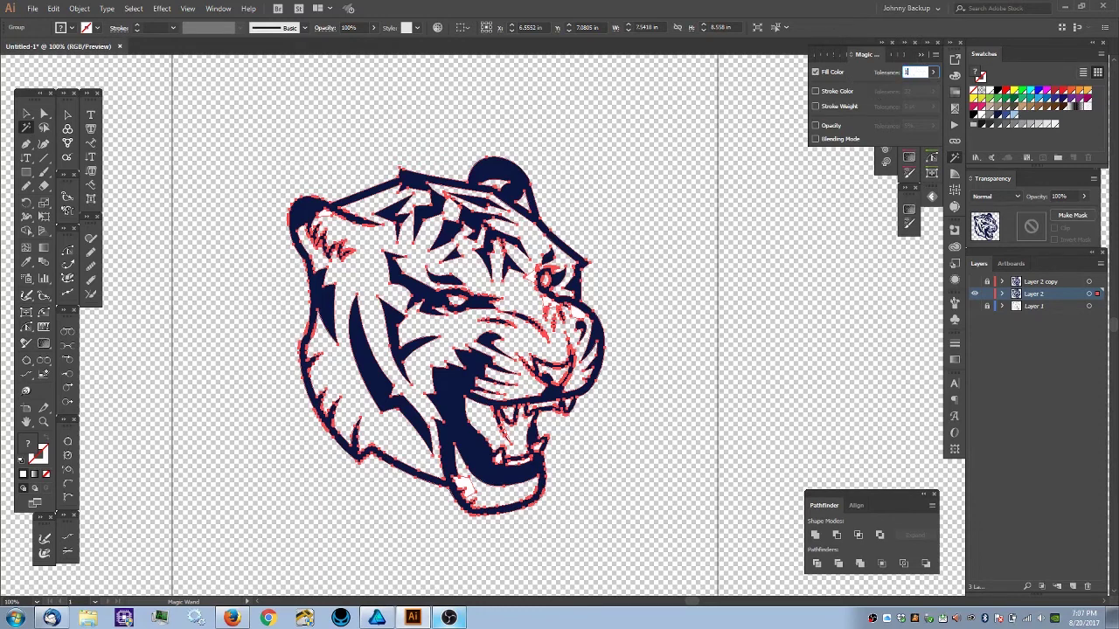
{"action": "left_click", "coordinate": [957, 158]}
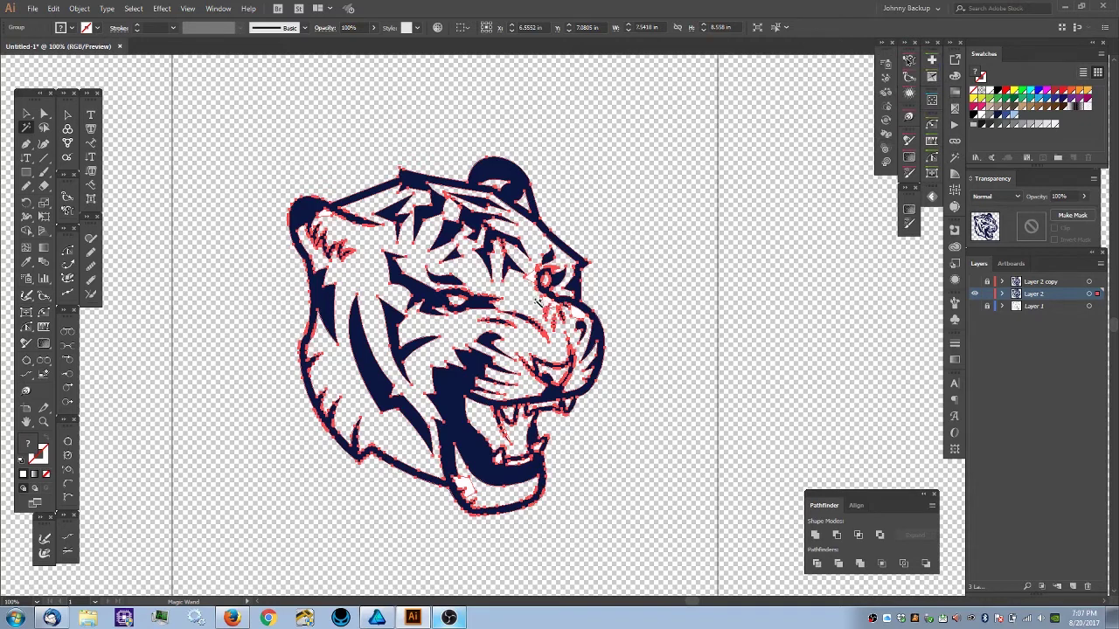
- Delete all the white-filled shapes at once, then select the remaining navy artwork and merge it again
{"action": "left_click", "coordinate": [580, 315]}
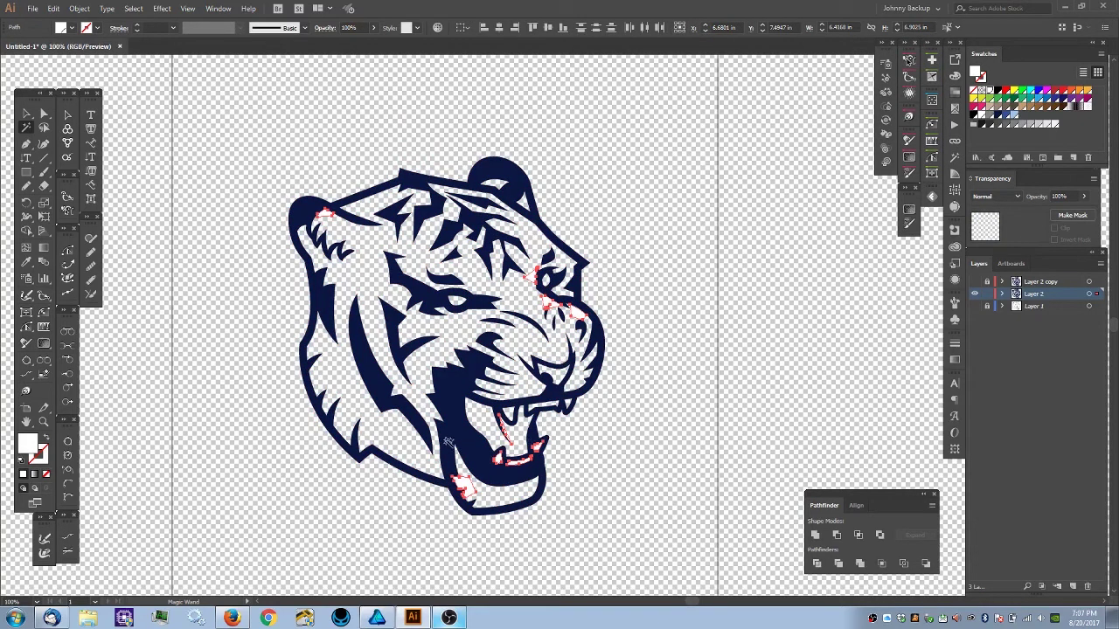
{"action": "key", "text": "Delete"}
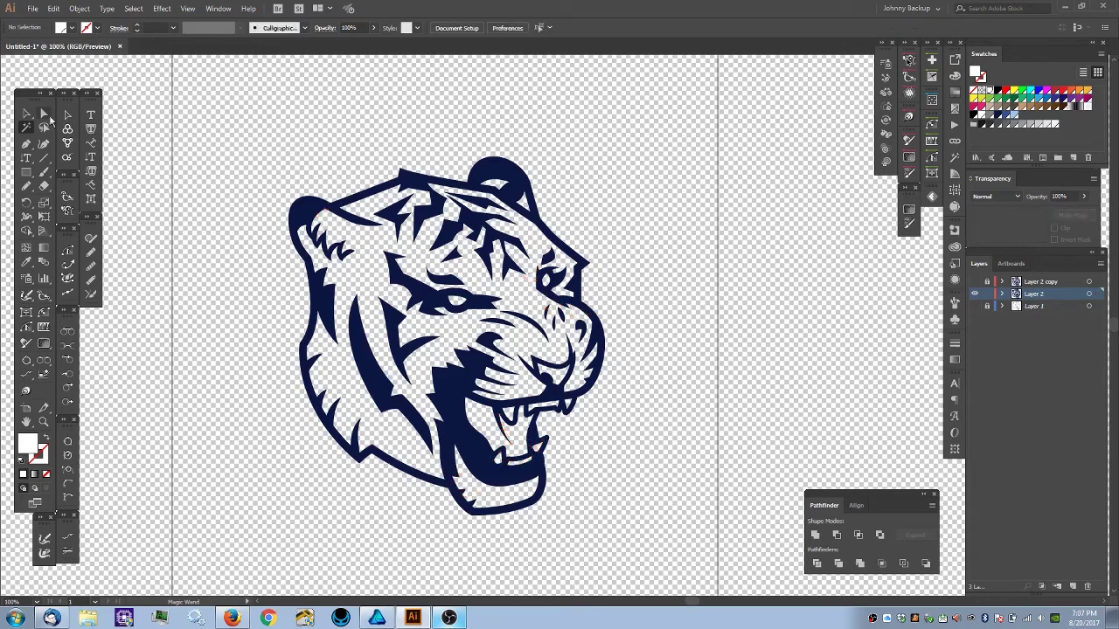
{"action": "left_click", "coordinate": [25, 114]}
{"action": "left_click_drag", "start_coordinate": [200, 119], "coordinate": [684, 595]}
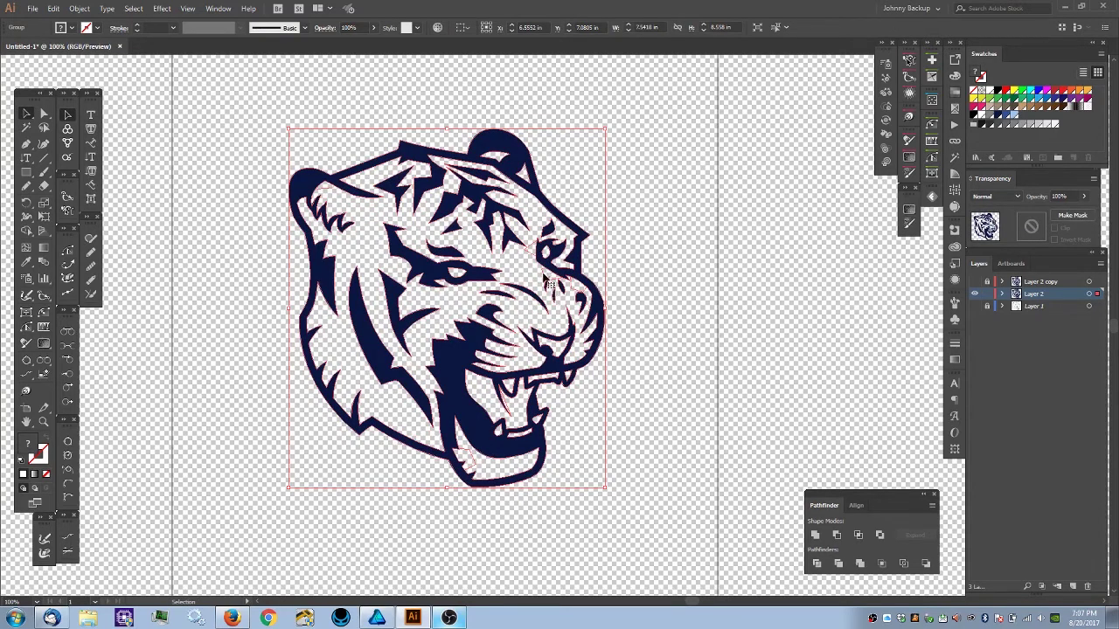
{"action": "left_click", "coordinate": [866, 568]}
- Examine the merged navy line art and its anchor points for leftover overlaps, and check which action was recorded last
{"action": "left_click", "coordinate": [678, 281]}
{"action": "left_click_drag", "start_coordinate": [676, 282], "coordinate": [680, 307]}
{"action": "left_click", "coordinate": [464, 385]}
{"action": "left_click", "coordinate": [464, 386]}
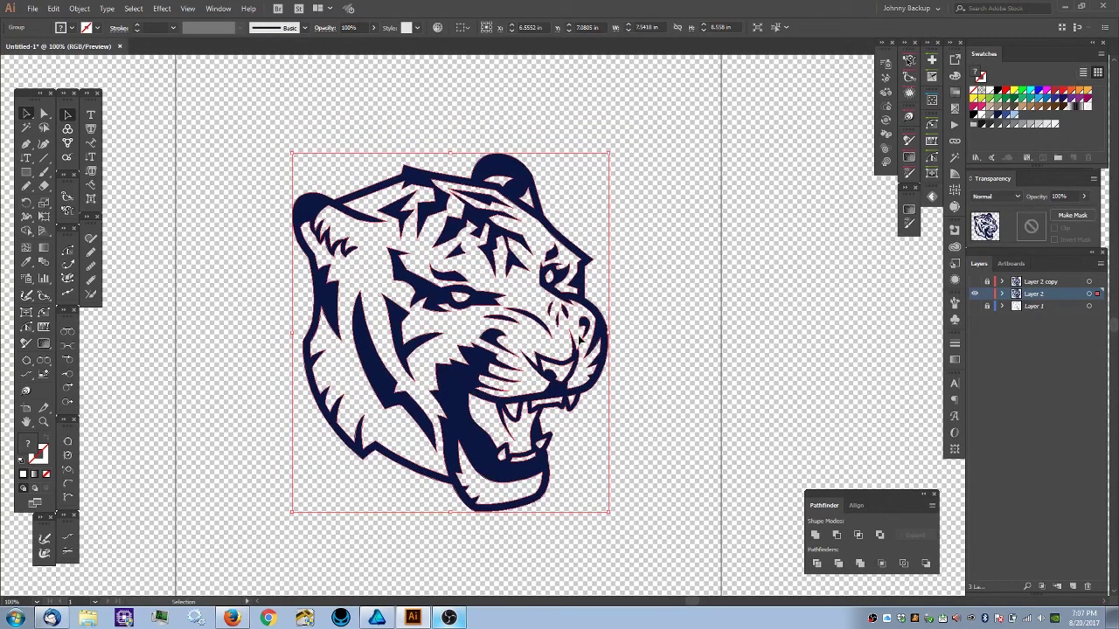
{"action": "key", "text": "a"}
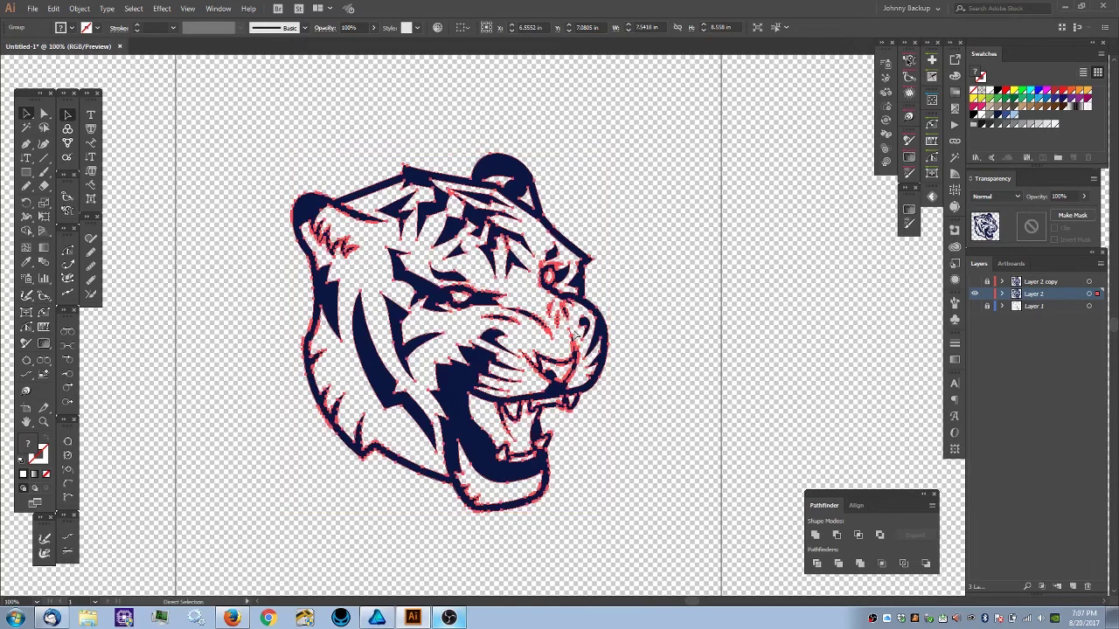
{"action": "key", "text": "v"}
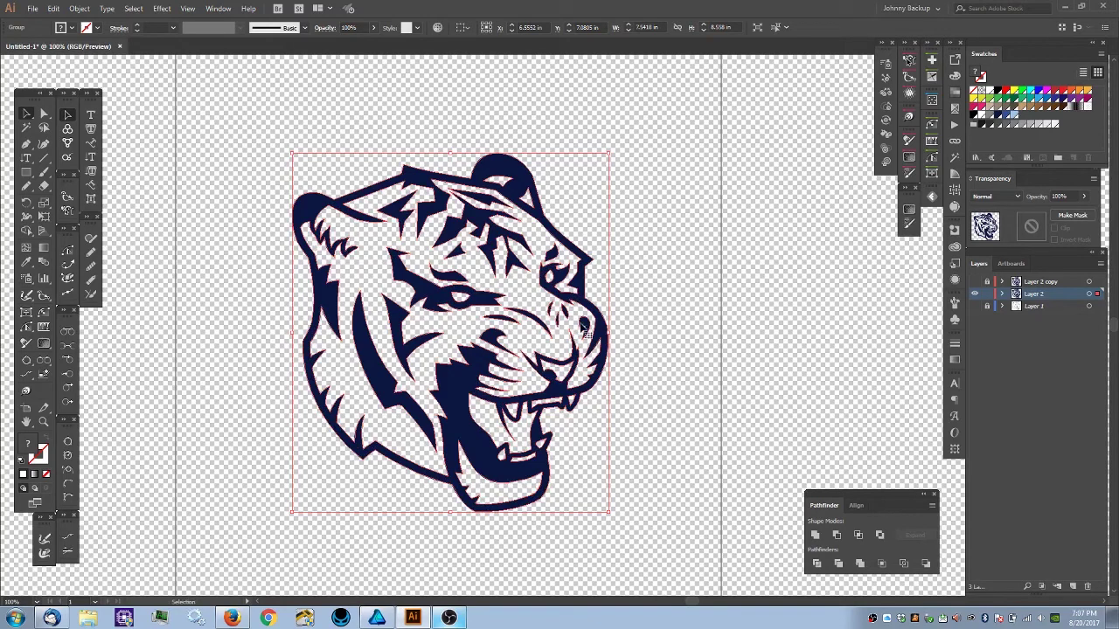
{"action": "left_click", "coordinate": [59, 12]}
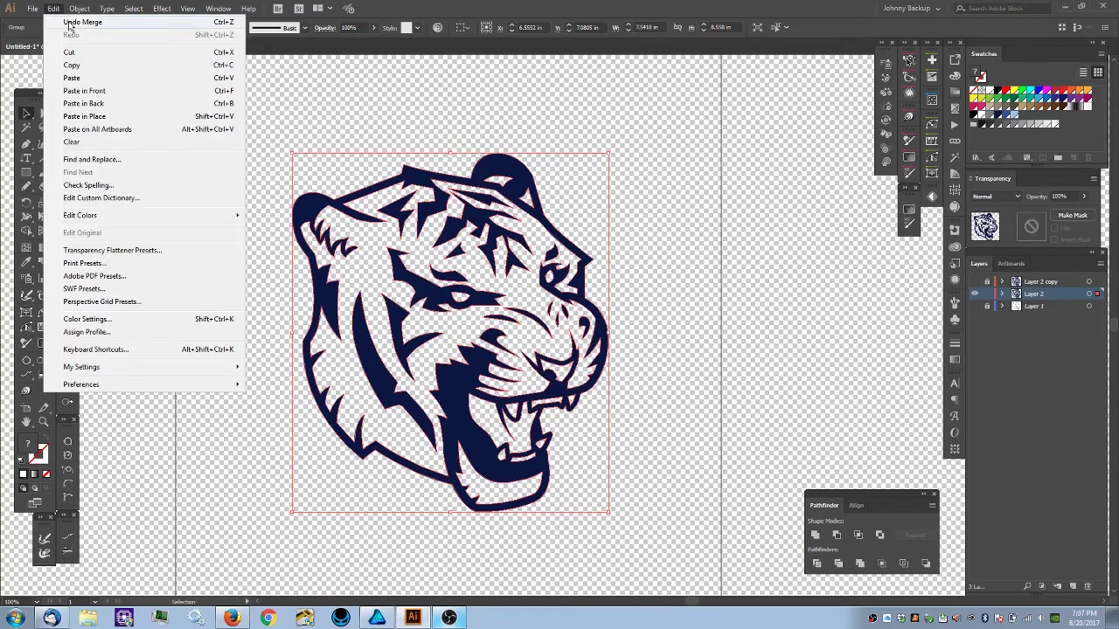
{"action": "left_click", "coordinate": [393, 16]}
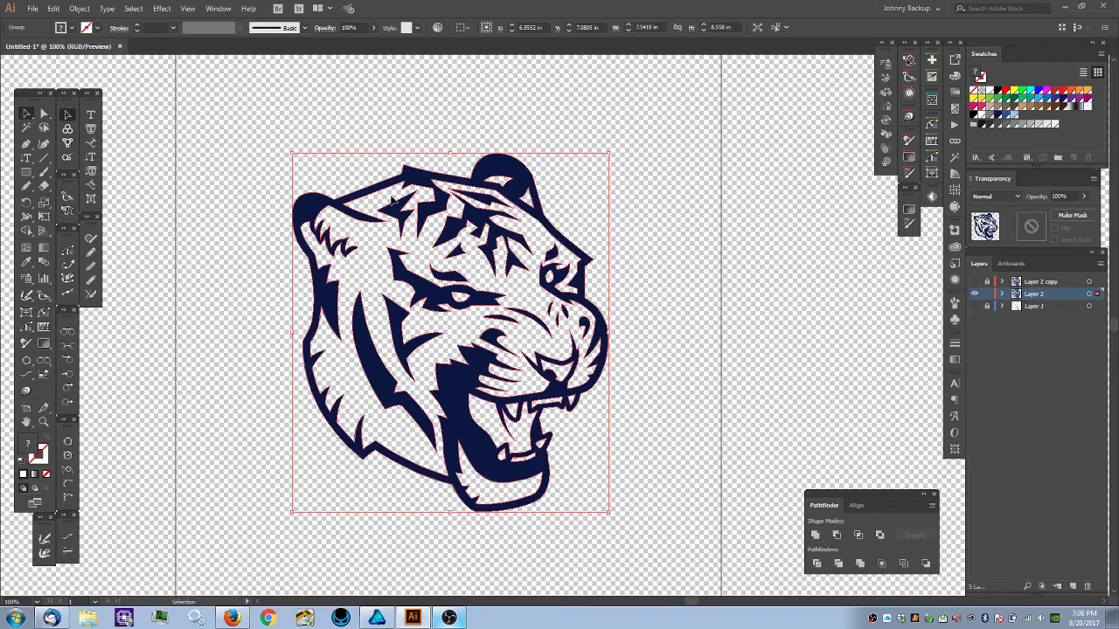
- Unite the merged artwork into one solid head silhouette and fill it with the medium blue swatch
{"action": "left_click", "coordinate": [816, 536]}
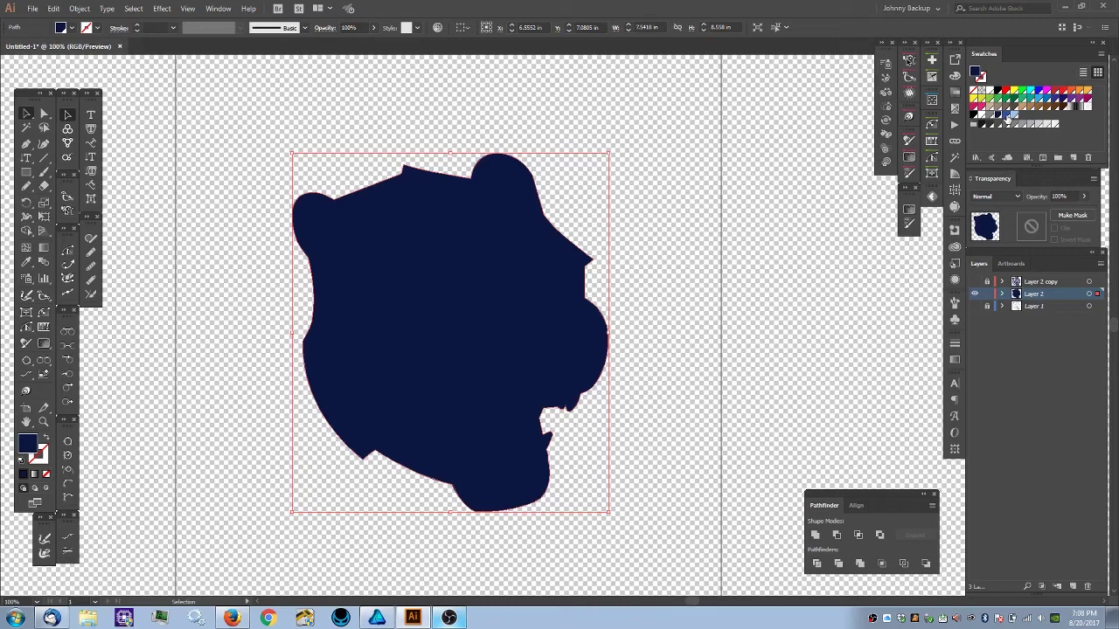
{"action": "left_click", "coordinate": [1007, 117]}
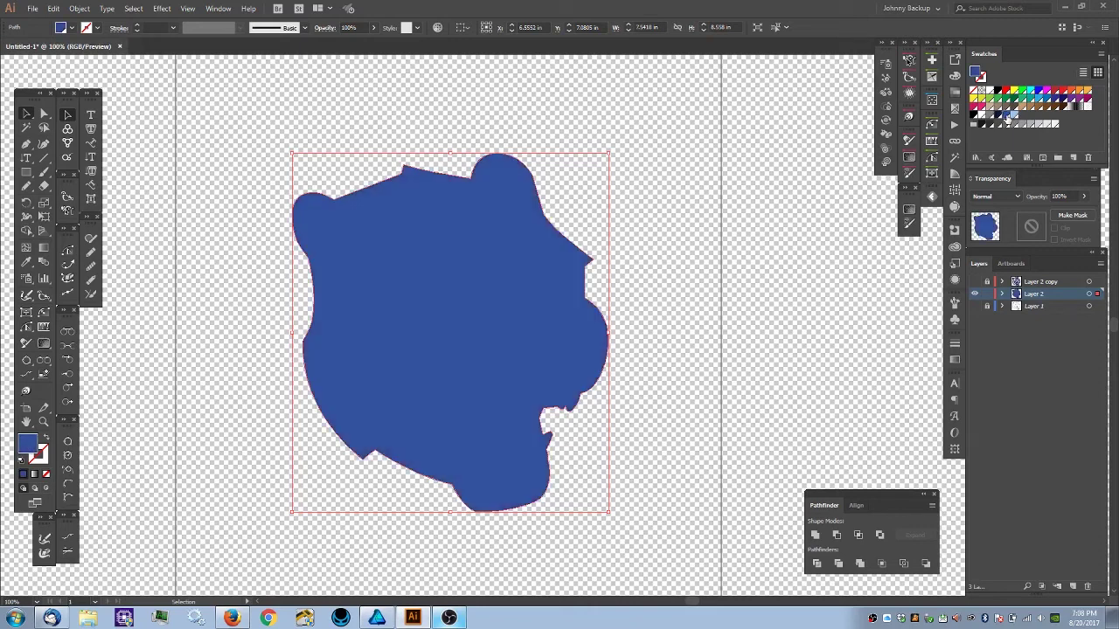
- Paste the copied navy line art in front, move it to a new locked layer above Layer 2, and make Layer 2 active
{"action": "left_click", "coordinate": [1074, 586]}
{"action": "key", "text": "ctrl+f"}
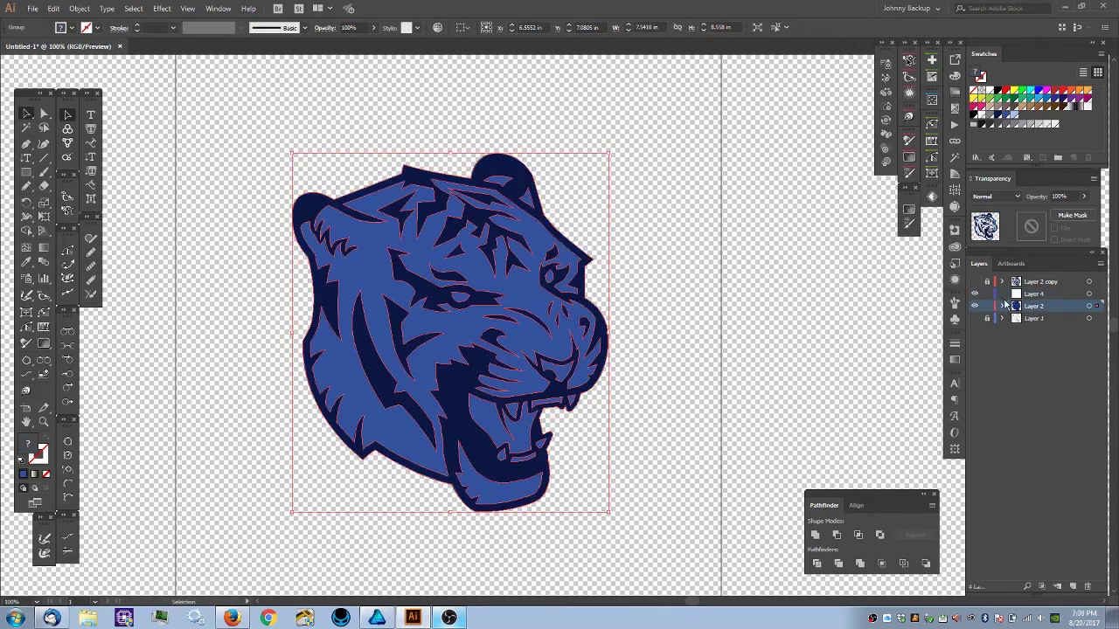
{"action": "left_click", "coordinate": [1003, 307]}
{"action": "left_click_drag", "start_coordinate": [1040, 294], "coordinate": [1038, 295]}
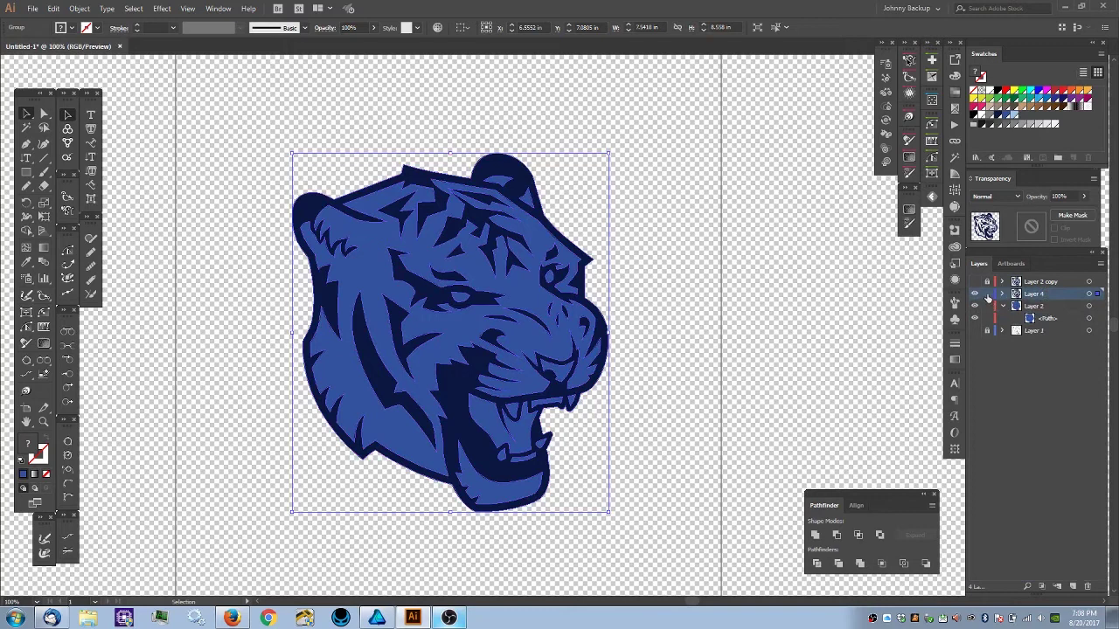
{"action": "key", "text": "ctrl+shift+a"}
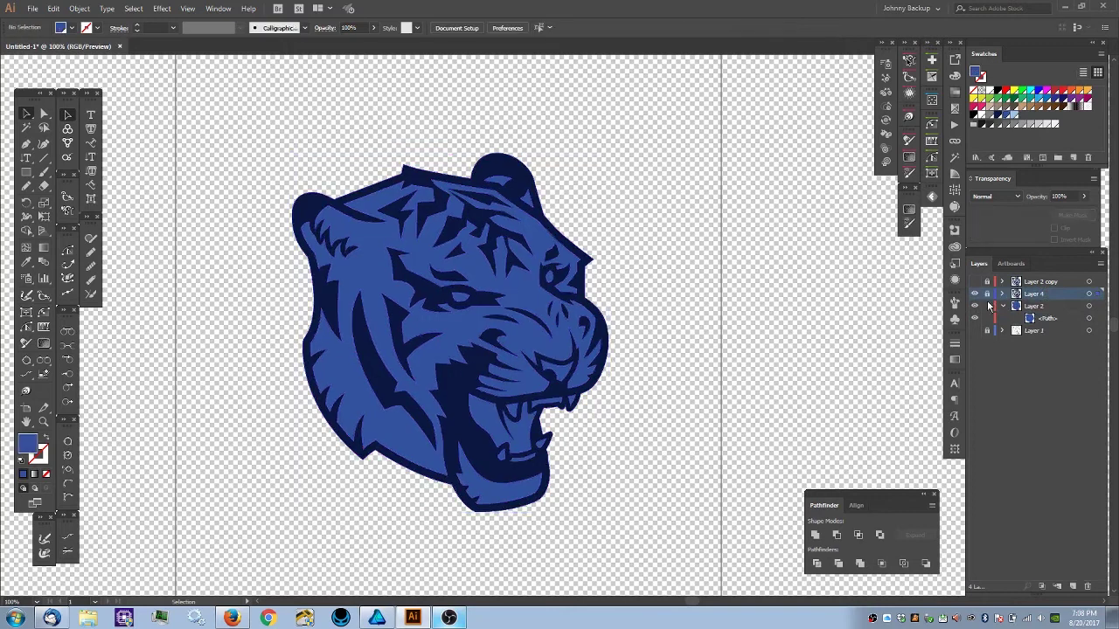
{"action": "left_click", "coordinate": [1034, 313]}
{"action": "left_click", "coordinate": [1002, 307]}
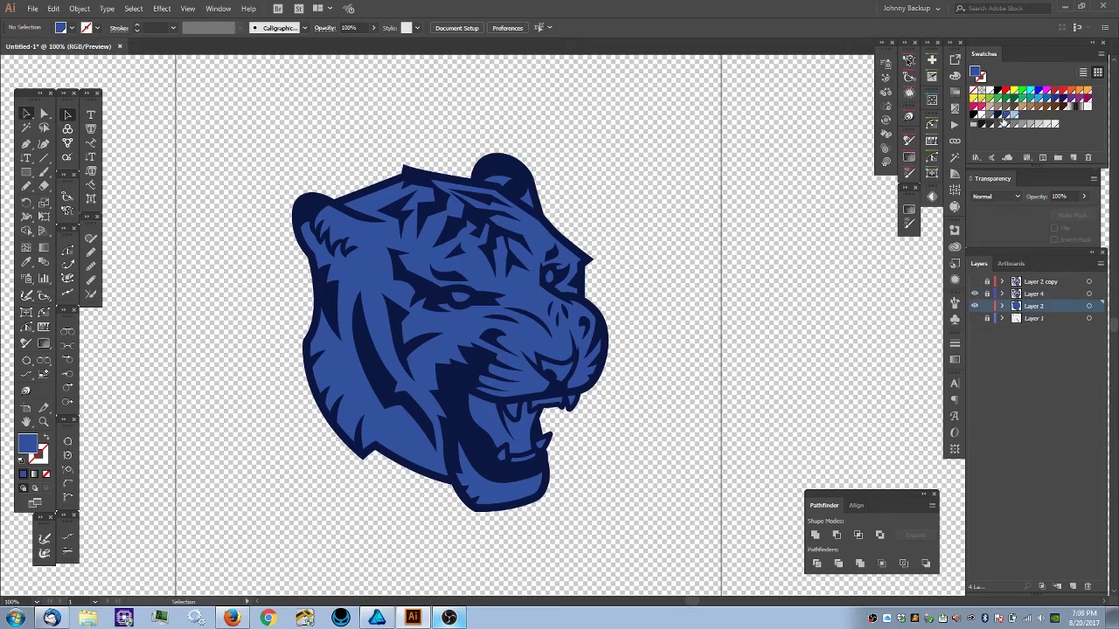
- Edit the medium blue swatch in HSB mode with preview on, setting its hue to 214
{"action": "double_click", "coordinate": [1009, 117]}
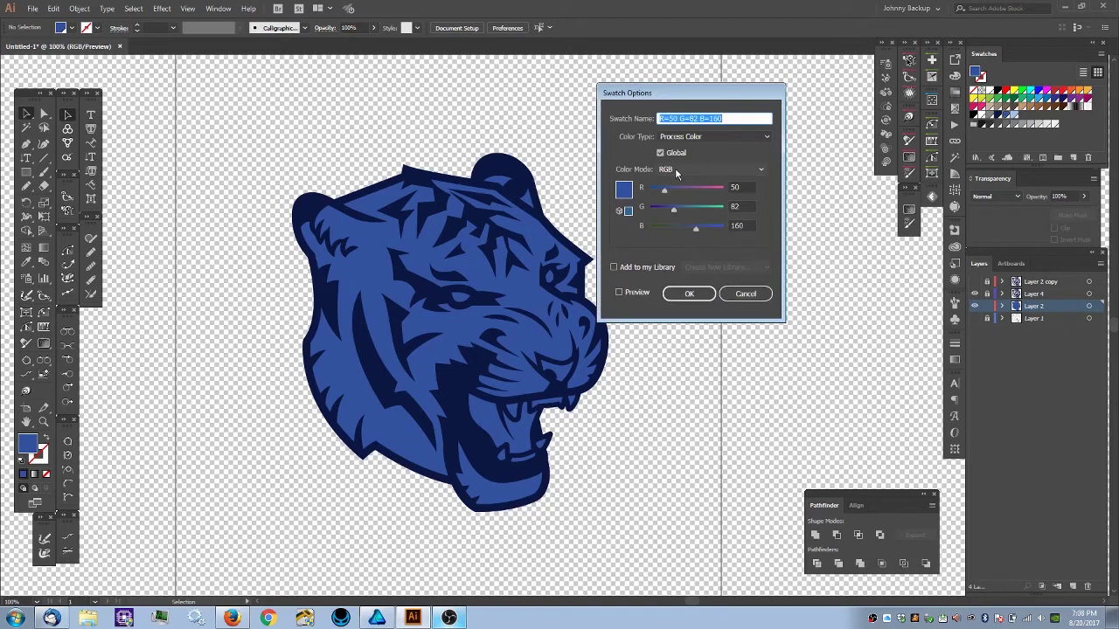
{"action": "left_click", "coordinate": [676, 171]}
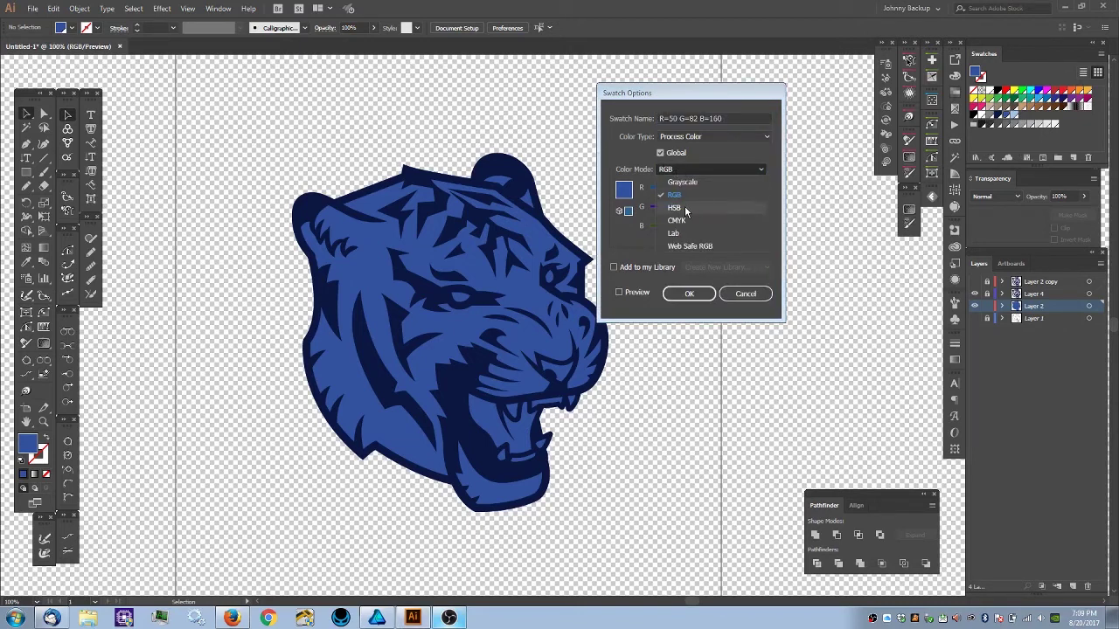
{"action": "left_click", "coordinate": [686, 208]}
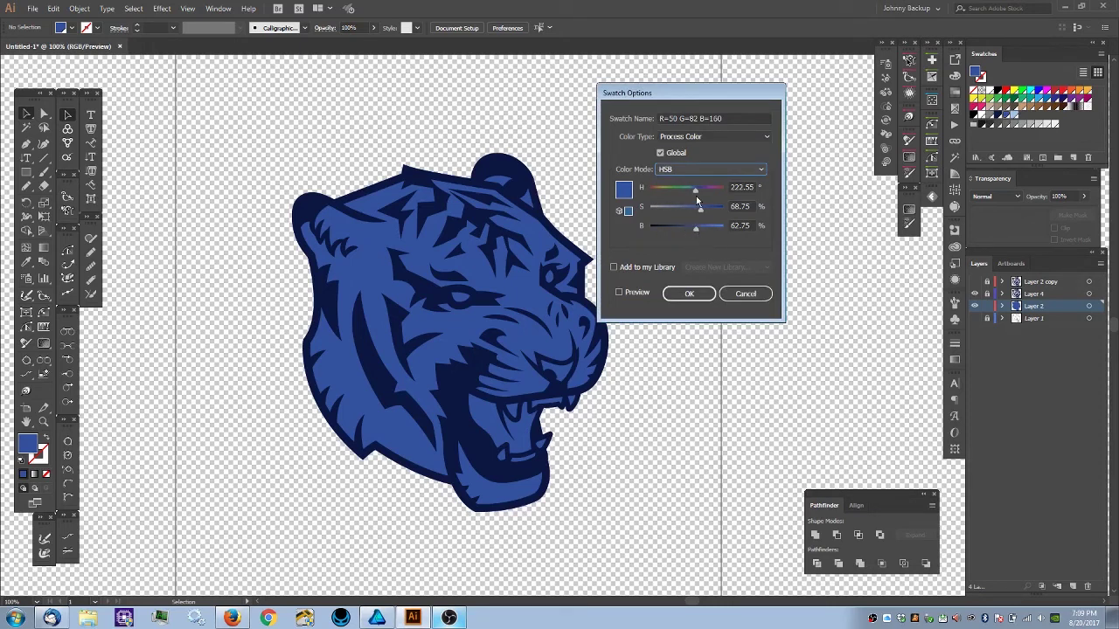
{"action": "left_click_drag", "start_coordinate": [696, 196], "coordinate": [693, 195]}
{"action": "left_click", "coordinate": [620, 294]}
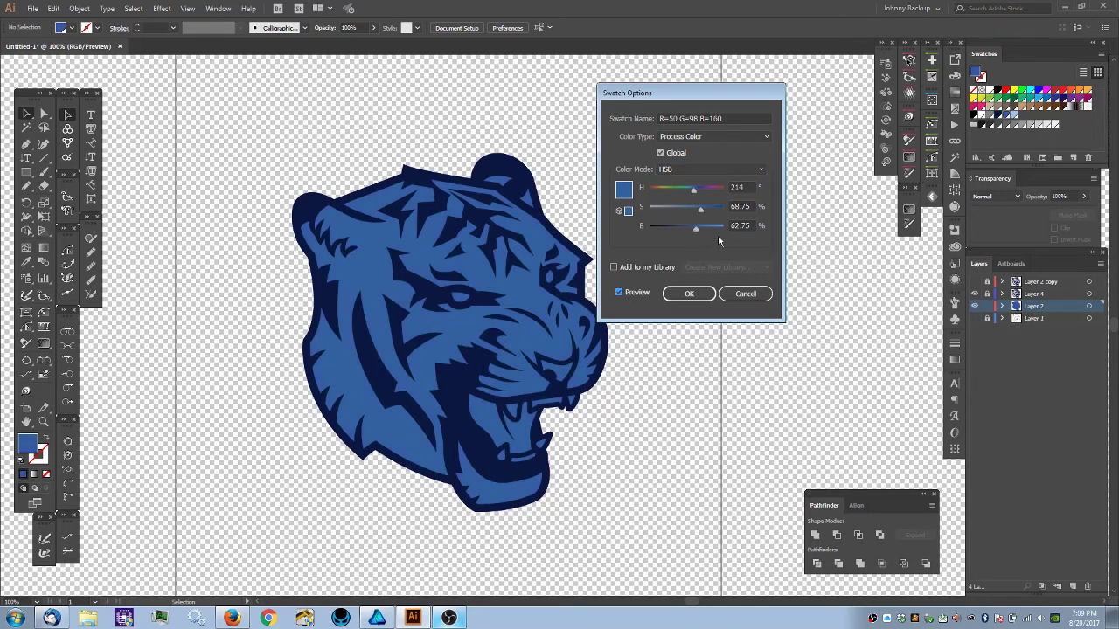
{"action": "left_click", "coordinate": [691, 295]}
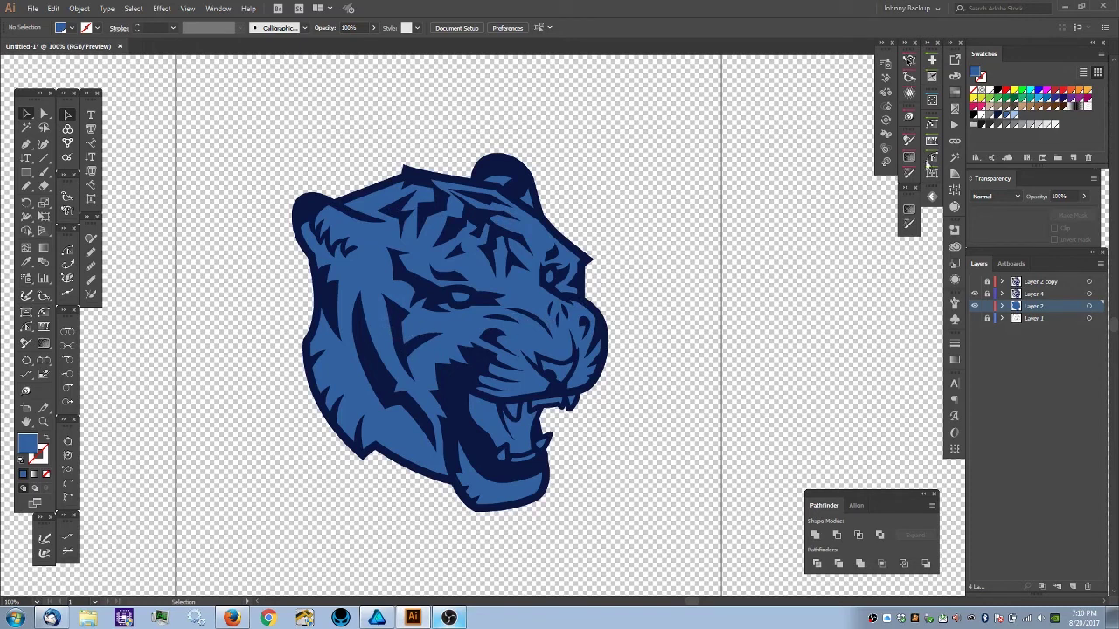
- Add a new layer above Layer 2, lock Layer 2, and ready the Pen tool with the light blue swatch as fill
{"action": "left_click", "coordinate": [1073, 587]}
{"action": "left_click", "coordinate": [1012, 114]}
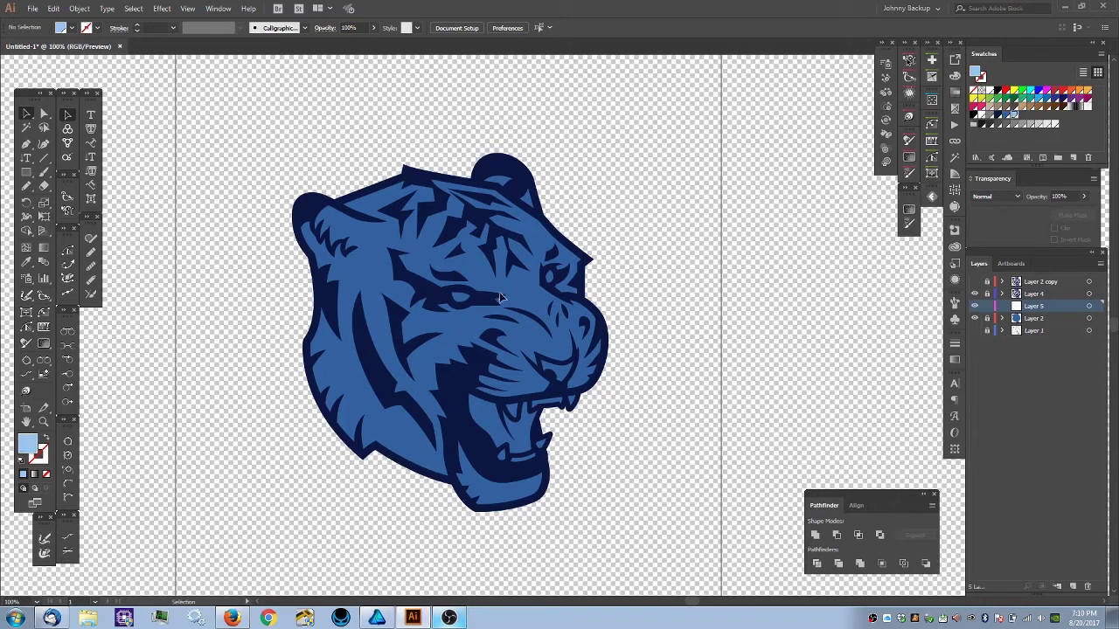
{"action": "key", "text": "p"}
{"action": "scroll", "coordinate": [488, 288], "scroll_direction": "up", "scroll_amount": 3}
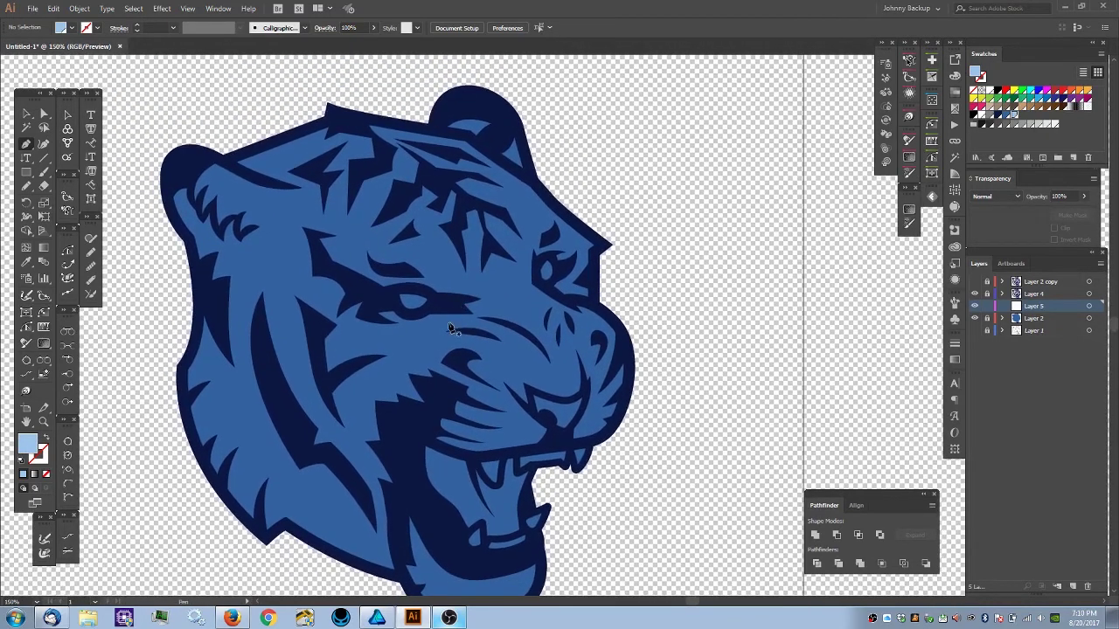
- Start a light blue Pen path under the nose, curving it along the muzzle to the cheek and back toward the near eye's inner corner
{"action": "scroll", "coordinate": [488, 365], "scroll_direction": "up", "scroll_amount": 1}
{"action": "scroll", "coordinate": [489, 364], "scroll_direction": "down", "scroll_amount": 1}
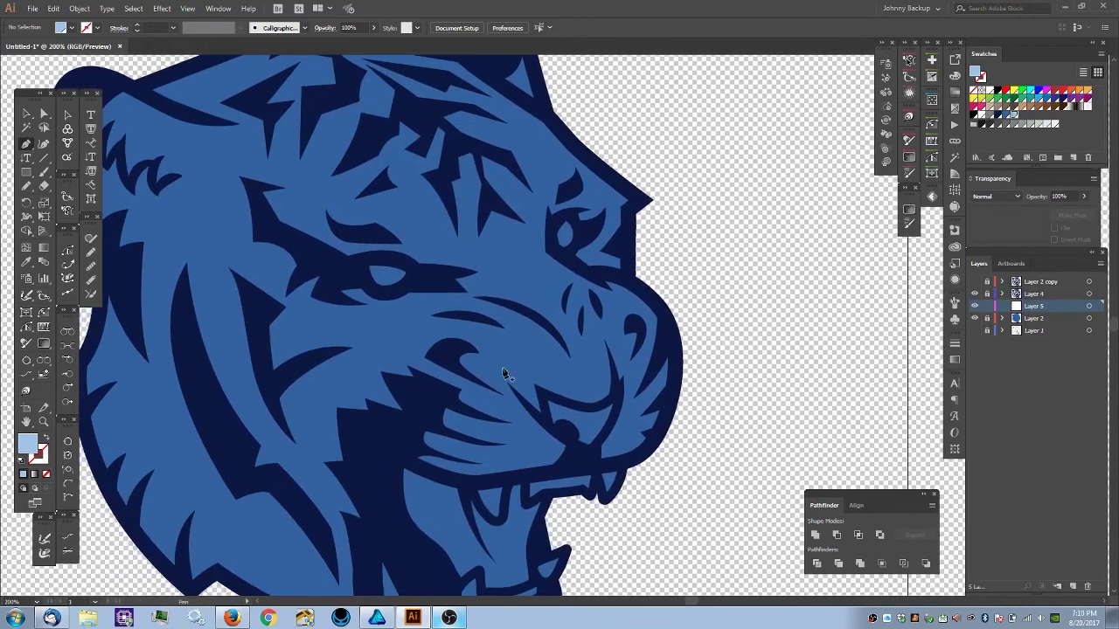
{"action": "scroll", "coordinate": [489, 374], "scroll_direction": "down", "scroll_amount": 1}
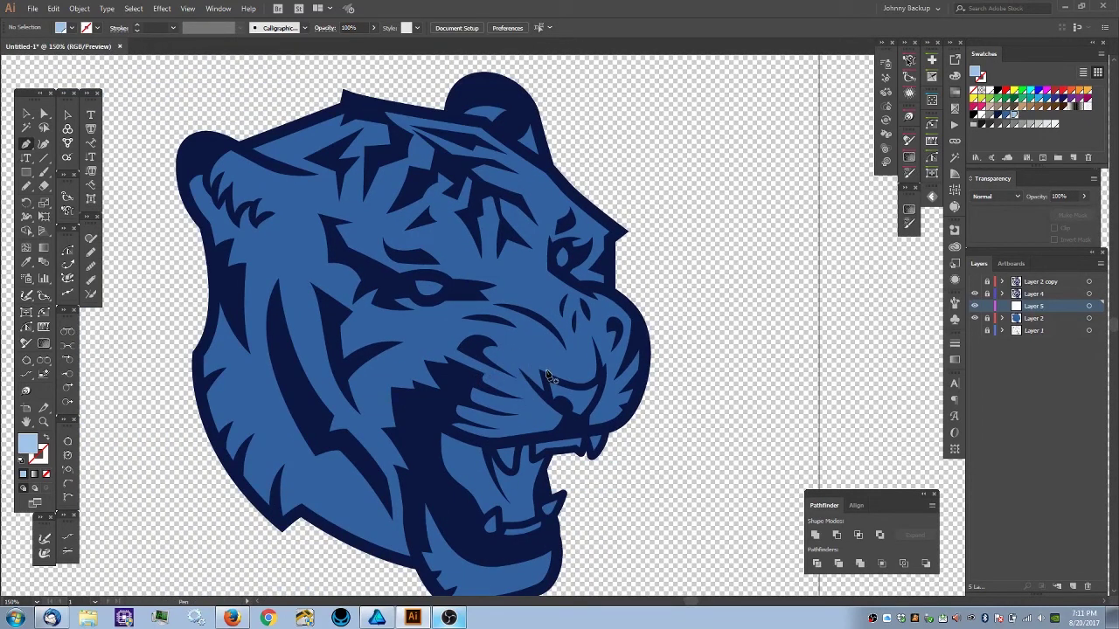
{"action": "left_click", "coordinate": [577, 386]}
{"action": "left_click", "coordinate": [565, 388]}
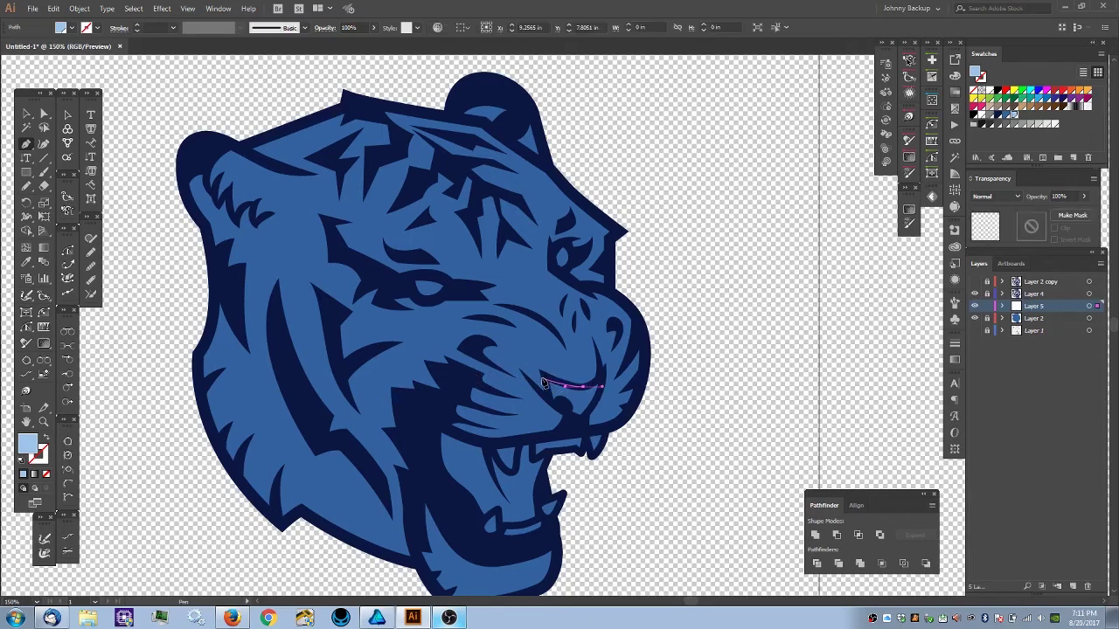
{"action": "left_click", "coordinate": [542, 376]}
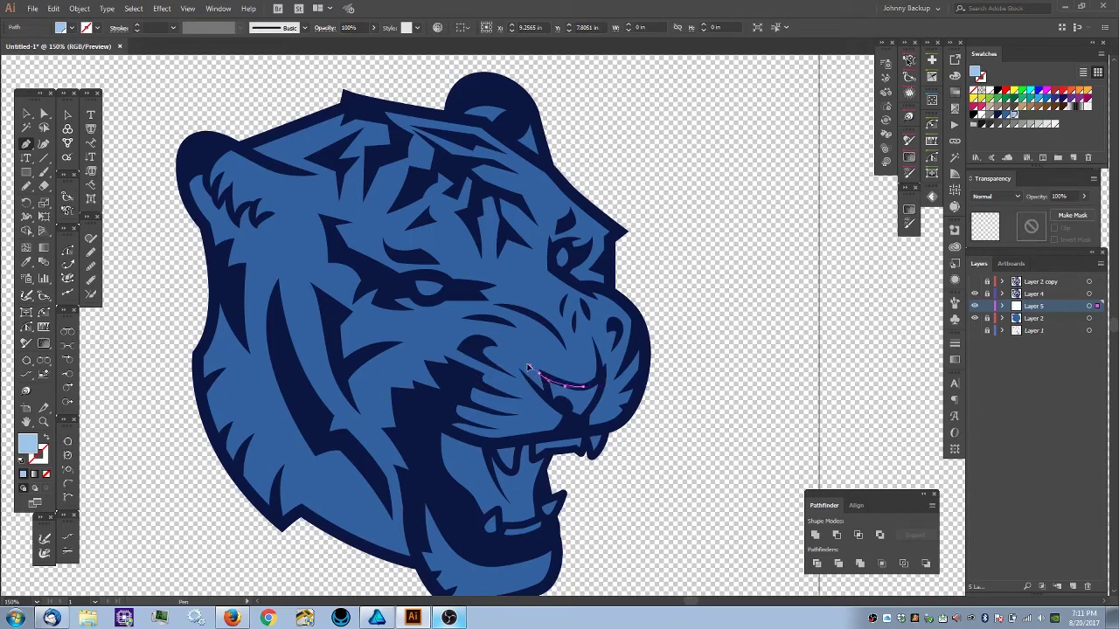
{"action": "left_click_drag", "start_coordinate": [427, 321], "coordinate": [345, 315]}
{"action": "left_click", "coordinate": [428, 323]}
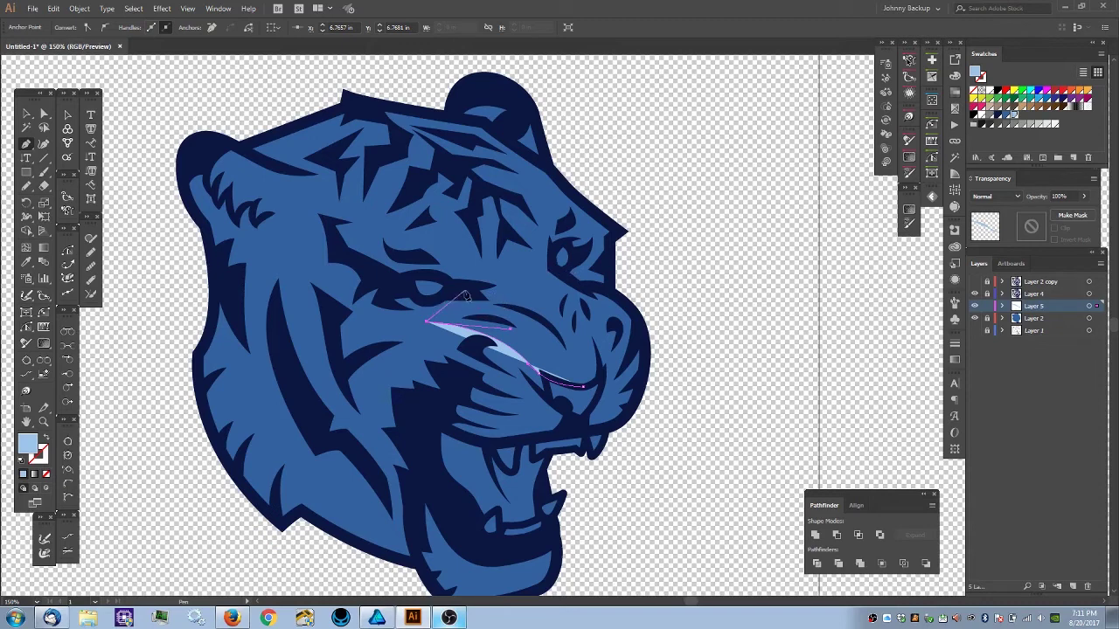
{"action": "left_click_drag", "start_coordinate": [504, 304], "coordinate": [561, 304]}
{"action": "left_click", "coordinate": [505, 303]}
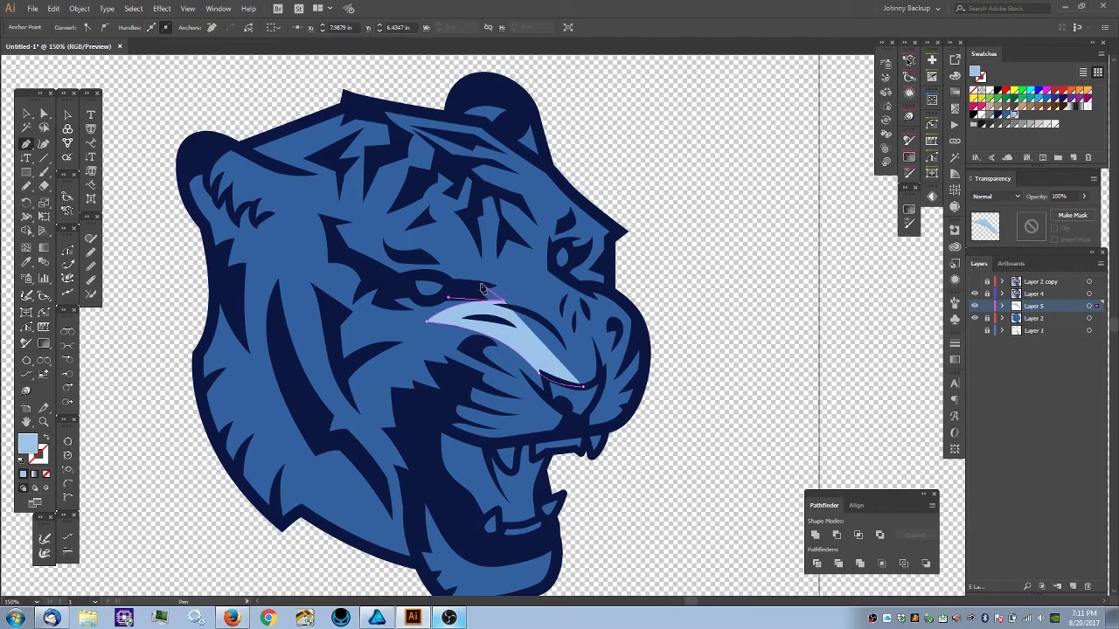
- Continue the light blue path around the near eye's inner corner, over the eye and out to a first fur point at the temple
{"action": "left_click", "coordinate": [509, 288]}
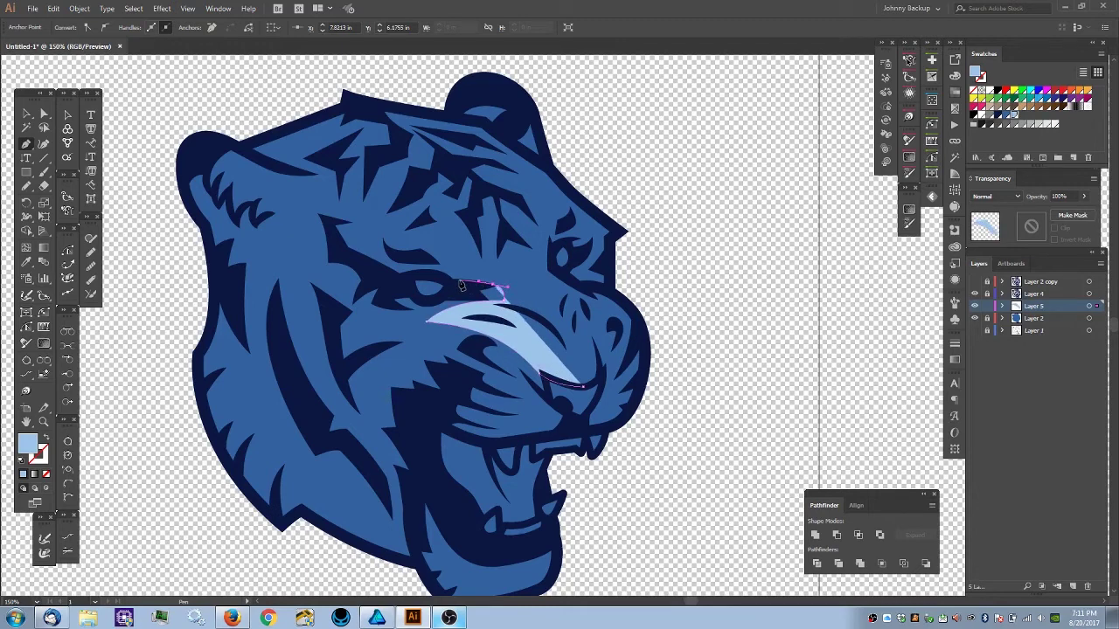
{"action": "left_click_drag", "start_coordinate": [380, 266], "coordinate": [304, 272]}
{"action": "left_click", "coordinate": [382, 265]}
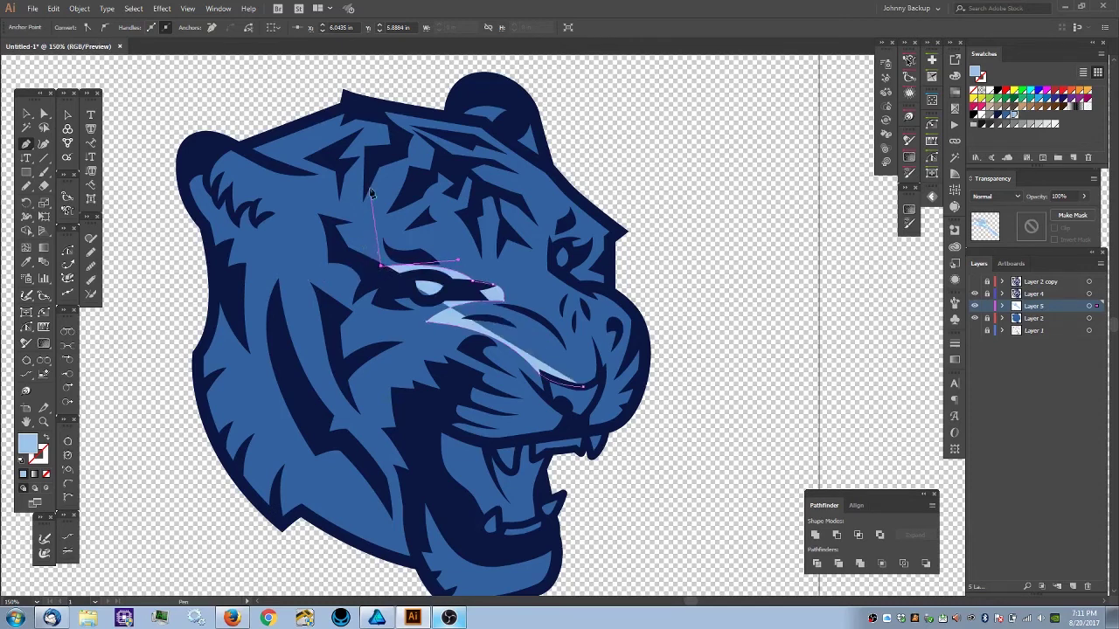
{"action": "left_click", "coordinate": [333, 248]}
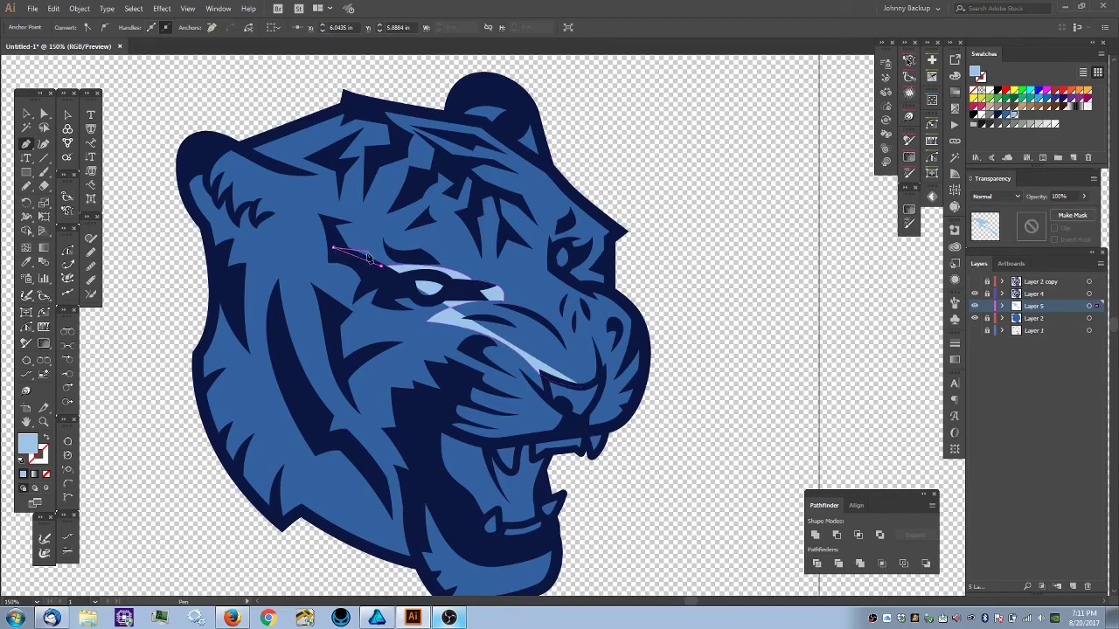
{"action": "left_click_drag", "start_coordinate": [301, 257], "coordinate": [285, 264]}
{"action": "left_click", "coordinate": [301, 257]}
{"action": "left_click_drag", "start_coordinate": [314, 239], "coordinate": [324, 234]}
{"action": "left_click", "coordinate": [314, 239]}
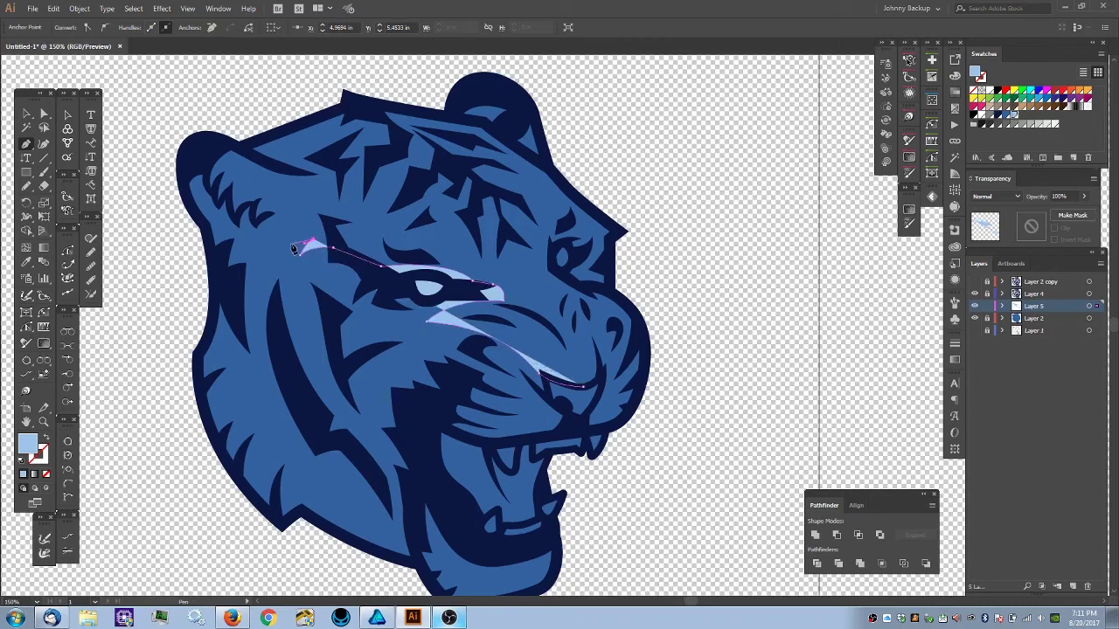
- Extend the path up the temple with pointed, curved fur tips and along the dark stripe to the near ear's base
{"action": "left_click_drag", "start_coordinate": [268, 245], "coordinate": [309, 207]}
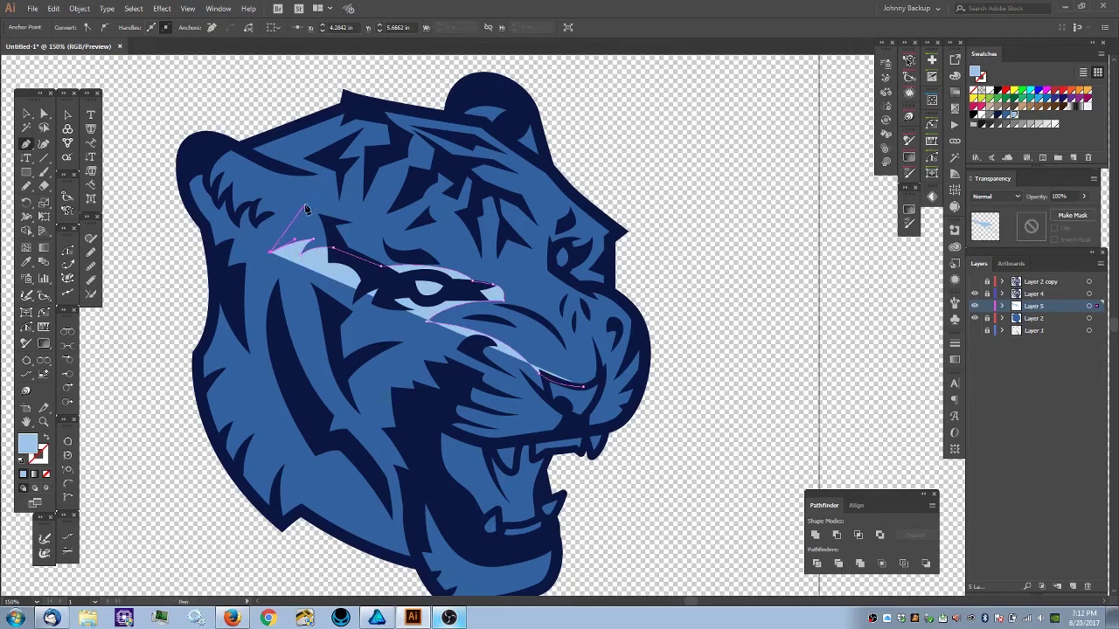
{"action": "left_click_drag", "start_coordinate": [326, 207], "coordinate": [370, 188]}
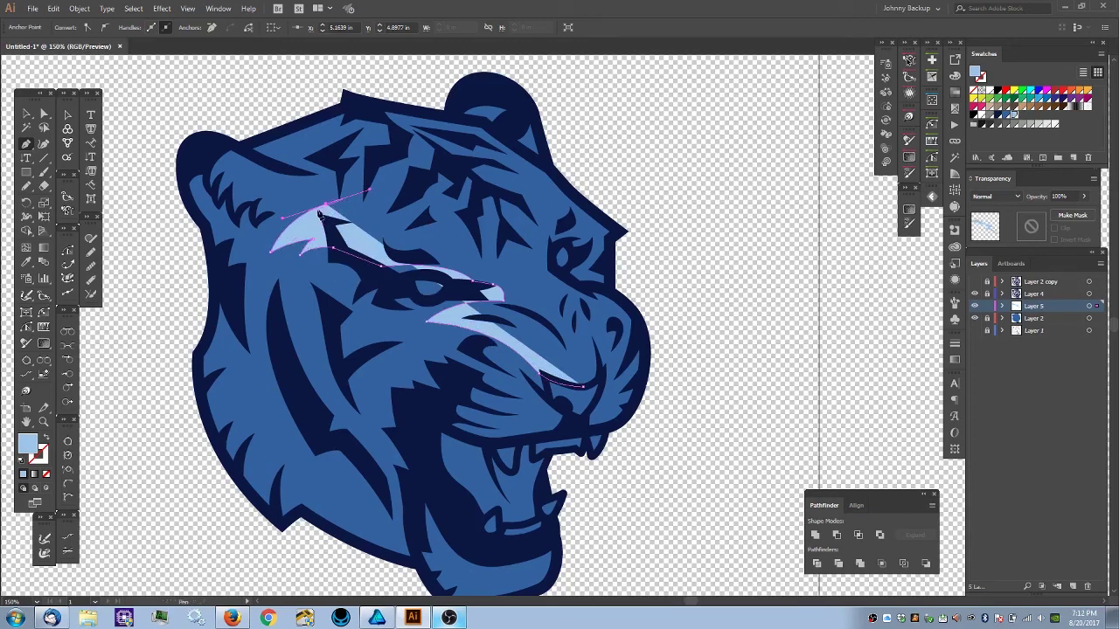
{"action": "left_click_drag", "start_coordinate": [326, 207], "coordinate": [291, 204]}
{"action": "left_click", "coordinate": [295, 201]}
{"action": "left_click_drag", "start_coordinate": [335, 194], "coordinate": [329, 194]}
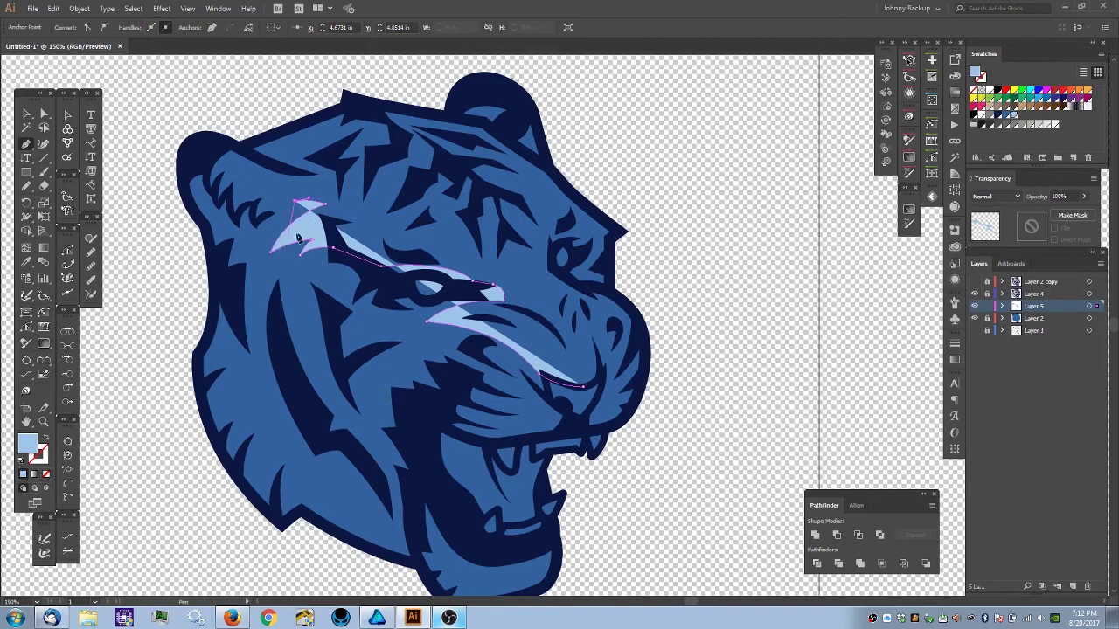
{"action": "left_click_drag", "start_coordinate": [297, 176], "coordinate": [332, 172]}
{"action": "left_click", "coordinate": [314, 175]}
{"action": "left_click_drag", "start_coordinate": [259, 159], "coordinate": [253, 158]}
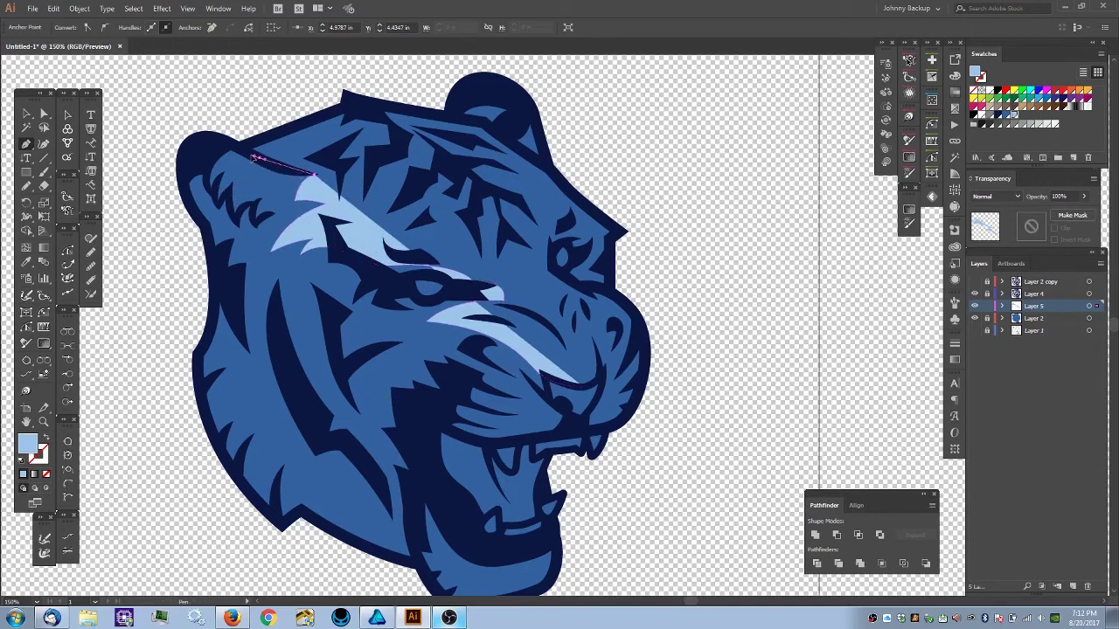
{"action": "left_click", "coordinate": [243, 147]}
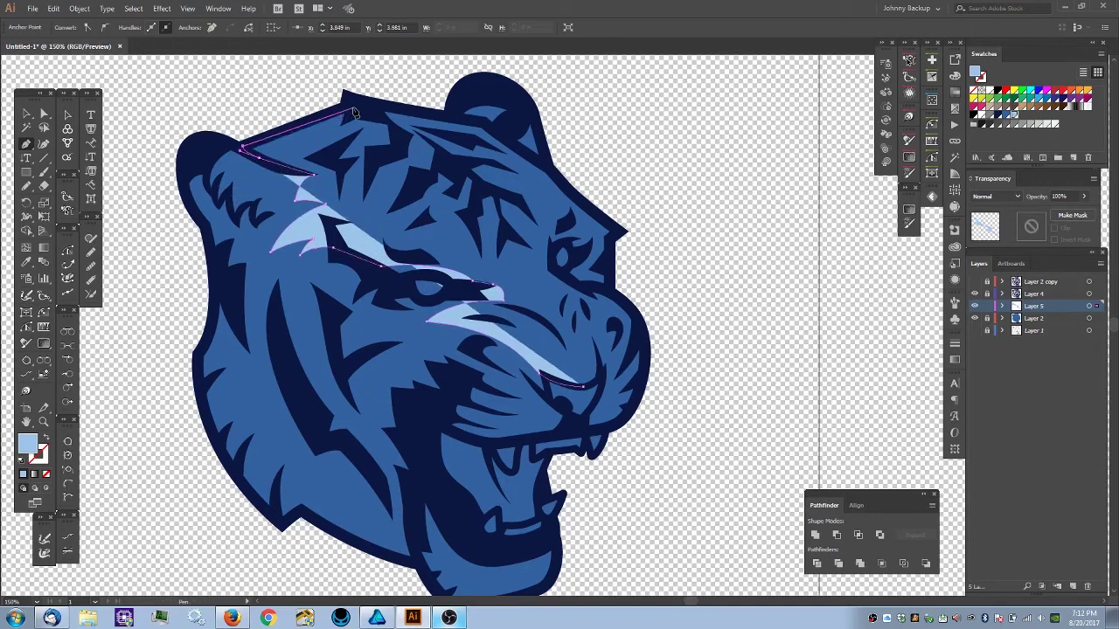
- Trace the path along the top of the head, around the far ear and down the forehead to the far brow tip
{"action": "left_click", "coordinate": [353, 108]}
{"action": "left_click", "coordinate": [437, 114]}
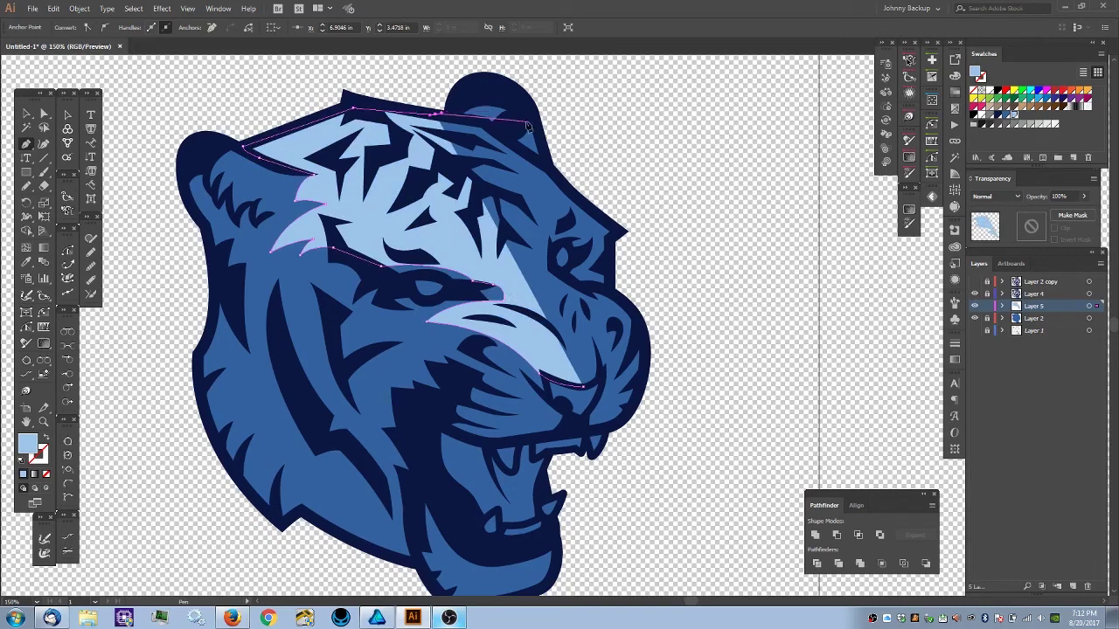
{"action": "left_click", "coordinate": [448, 115]}
{"action": "left_click_drag", "start_coordinate": [471, 98], "coordinate": [539, 121]}
{"action": "left_click", "coordinate": [544, 157]}
{"action": "left_click_drag", "start_coordinate": [557, 177], "coordinate": [571, 190]}
{"action": "left_click", "coordinate": [616, 231]}
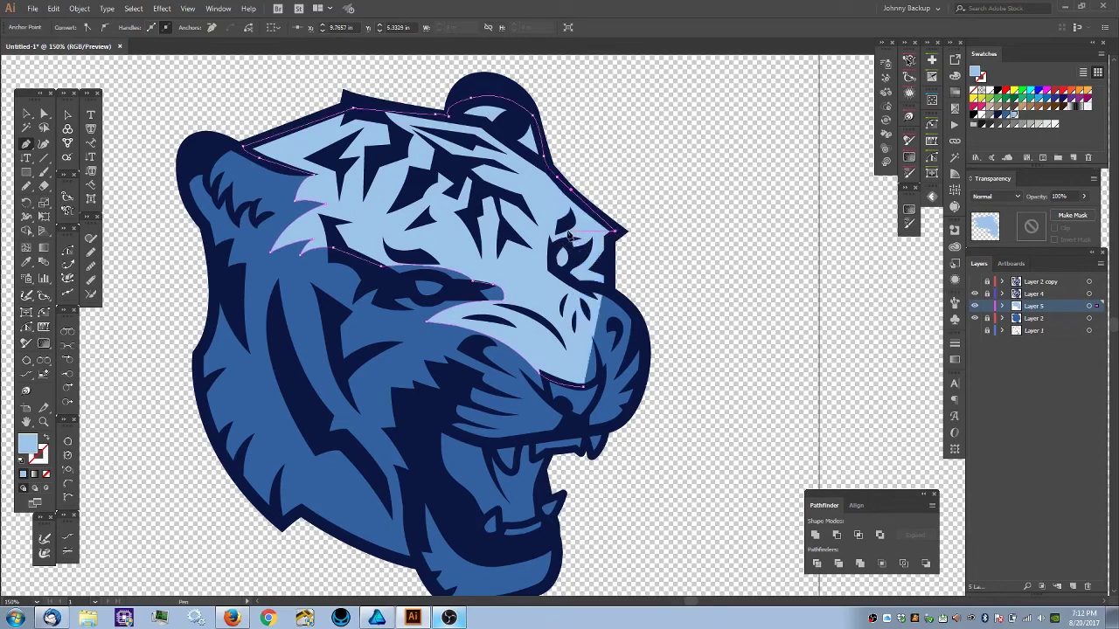
- Run the path around the far eye's inner side and over the nose, close the forehead and muzzle shape, and deselect it
{"action": "left_click_drag", "start_coordinate": [557, 229], "coordinate": [540, 267]}
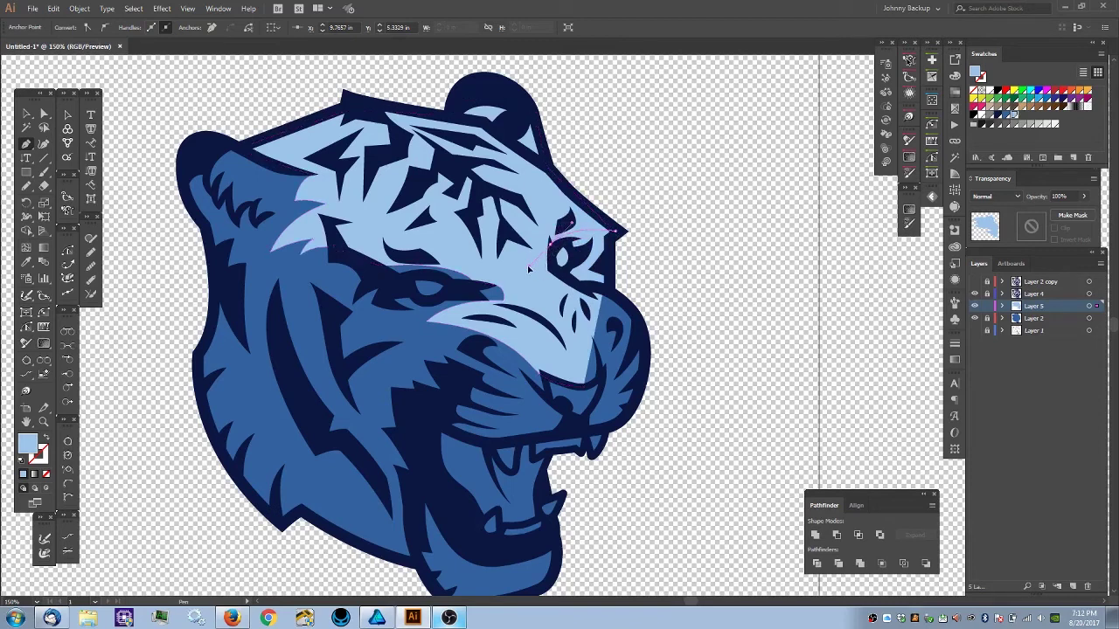
{"action": "left_click", "coordinate": [551, 244]}
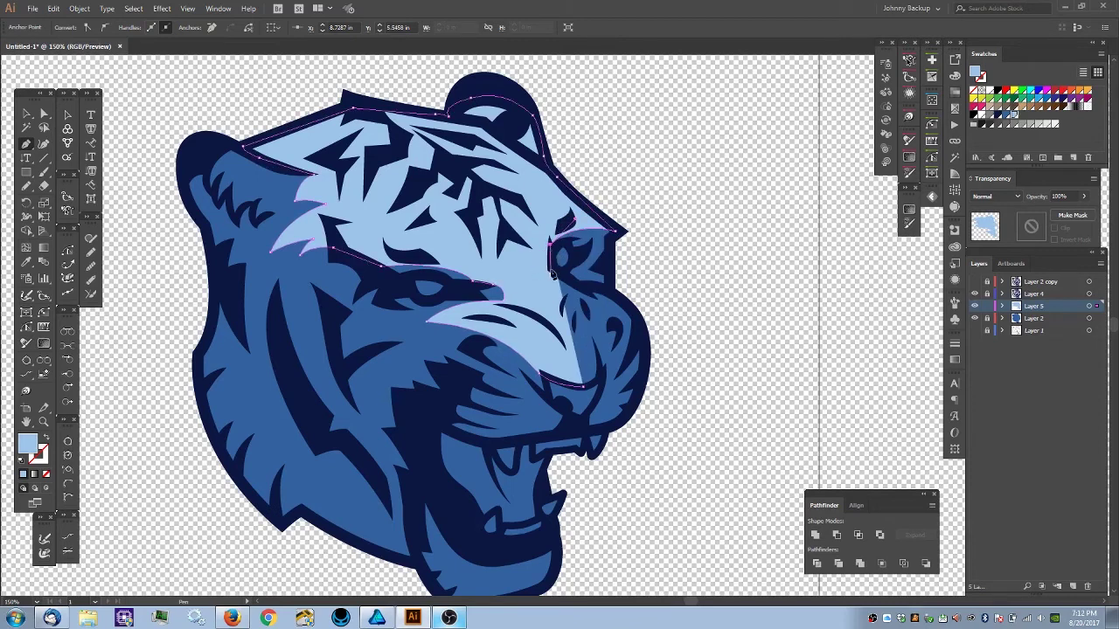
{"action": "left_click", "coordinate": [551, 271]}
{"action": "left_click", "coordinate": [582, 289]}
{"action": "left_click_drag", "start_coordinate": [606, 294], "coordinate": [624, 301]}
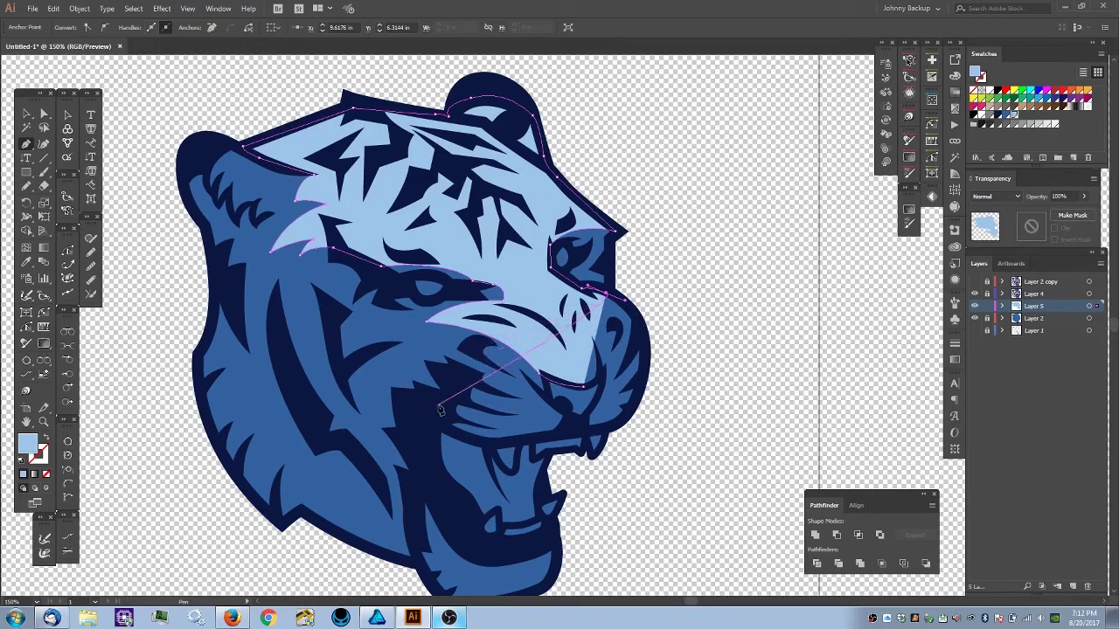
{"action": "left_click", "coordinate": [633, 318]}
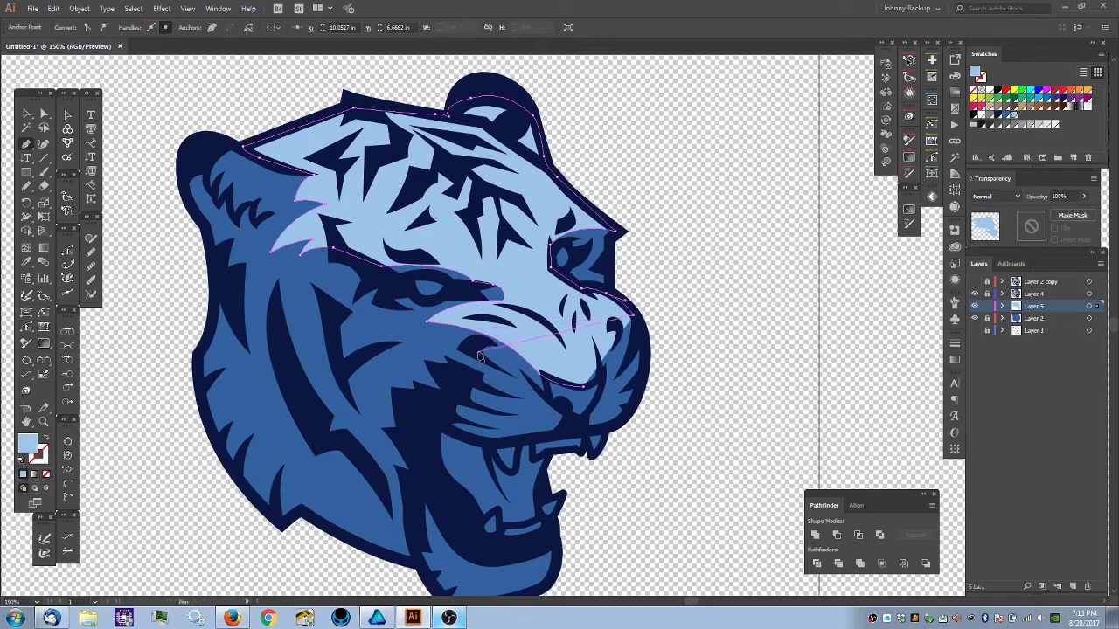
{"action": "left_click_drag", "start_coordinate": [602, 319], "coordinate": [575, 387]}
{"action": "left_click", "coordinate": [711, 328], "text": "ctrl"}
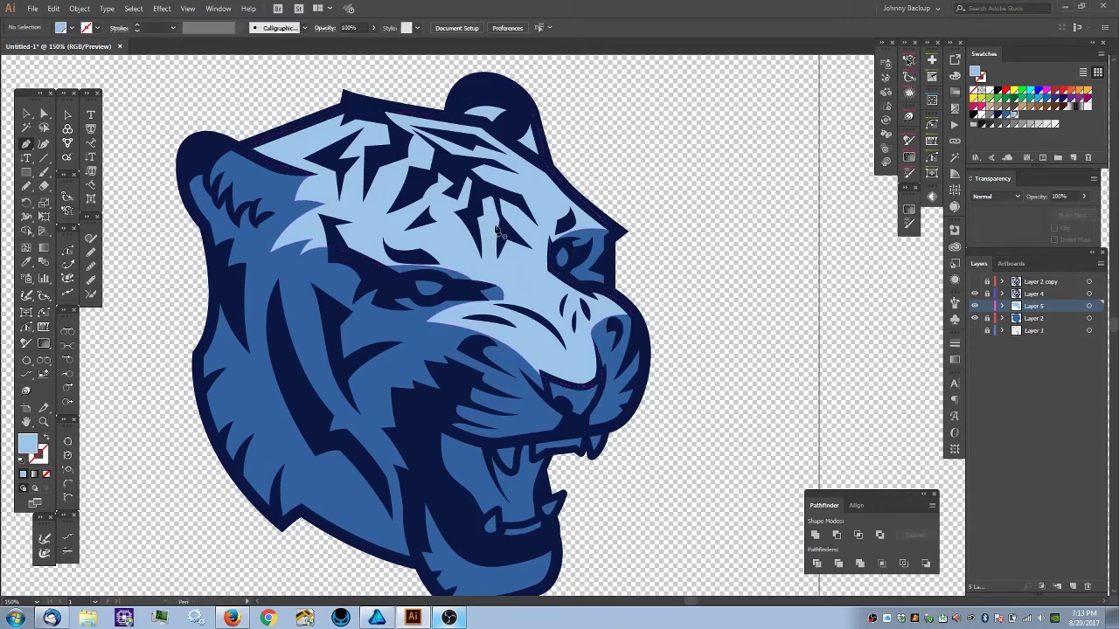
- Examine the light blue forehead and muzzle area against the whole head at reduced and enlarged views
{"action": "key", "text": "ctrl+minus"}
{"action": "key", "text": "ctrl+minus"}
{"action": "key", "text": "ctrl+minus"}
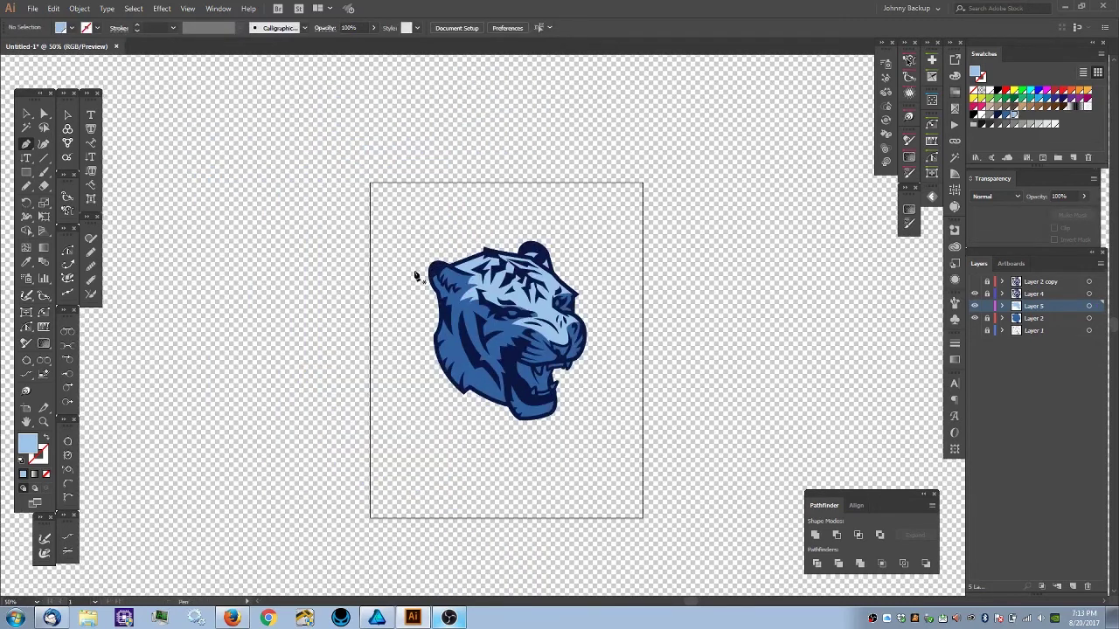
{"action": "key", "text": "ctrl+plus"}
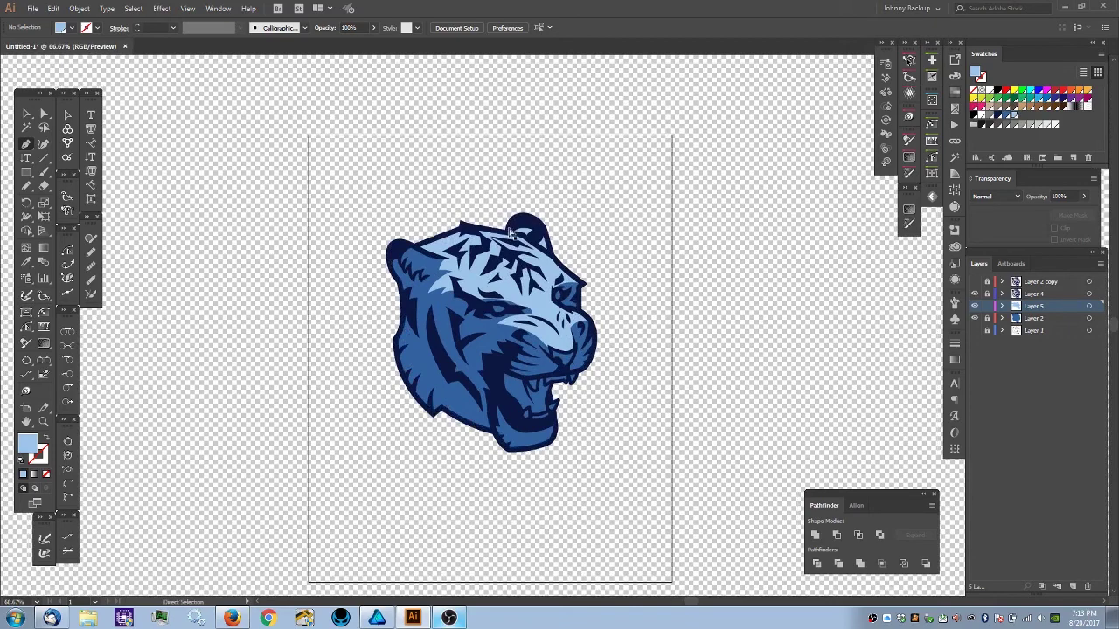
{"action": "key", "text": "ctrl+plus"}
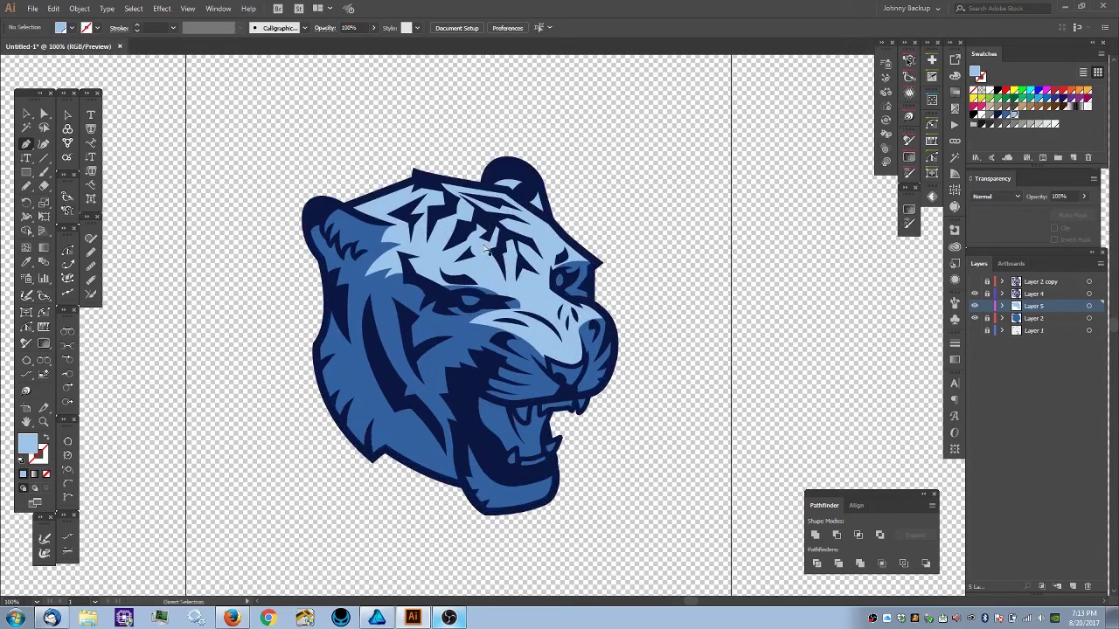
{"action": "key", "text": "ctrl+minus"}
{"action": "key", "text": "ctrl+plus"}
{"action": "key", "text": "ctrl+plus"}
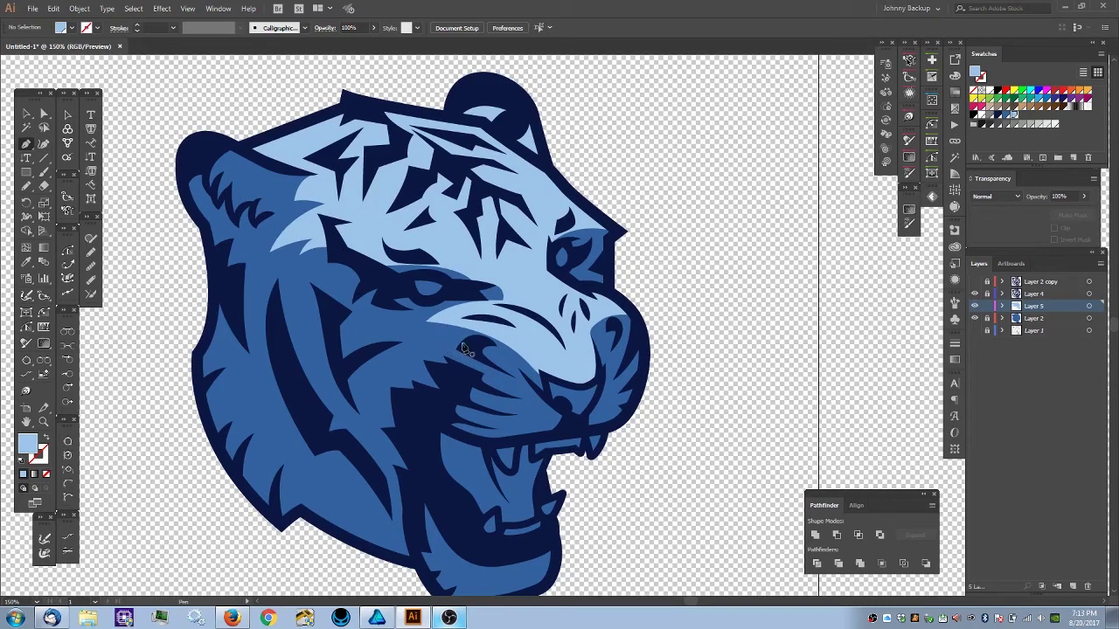
- Start a second light blue Pen shape below the muzzle highlight, giving its cheek edge jagged fur points
{"action": "left_click", "coordinate": [470, 345]}
{"action": "left_click_drag", "start_coordinate": [407, 332], "coordinate": [368, 331]}
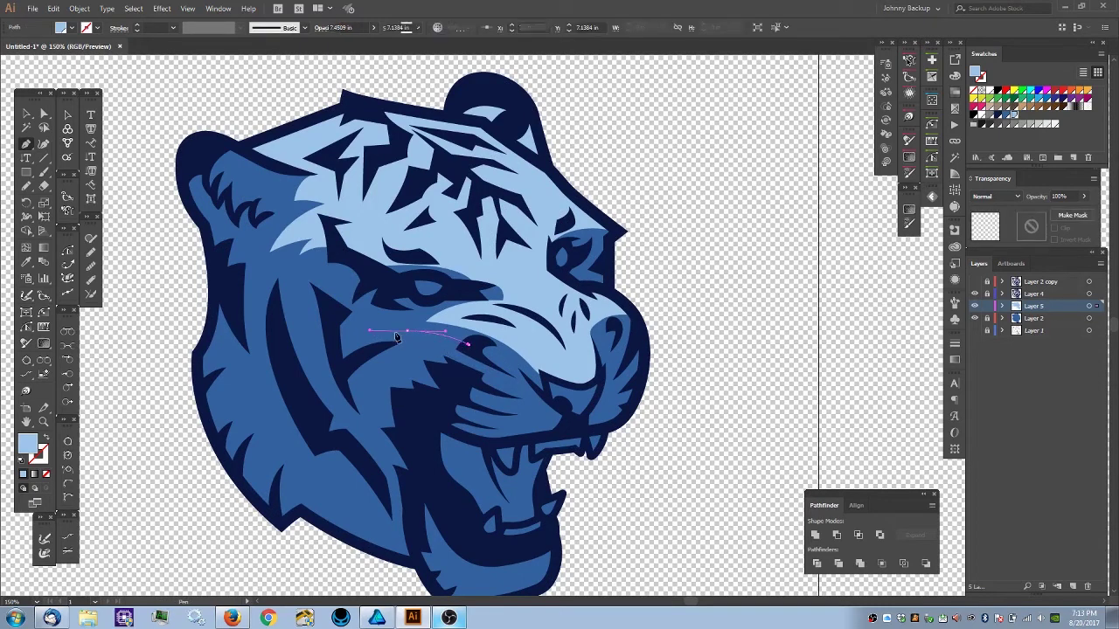
{"action": "left_click", "coordinate": [407, 331]}
{"action": "left_click", "coordinate": [423, 354]}
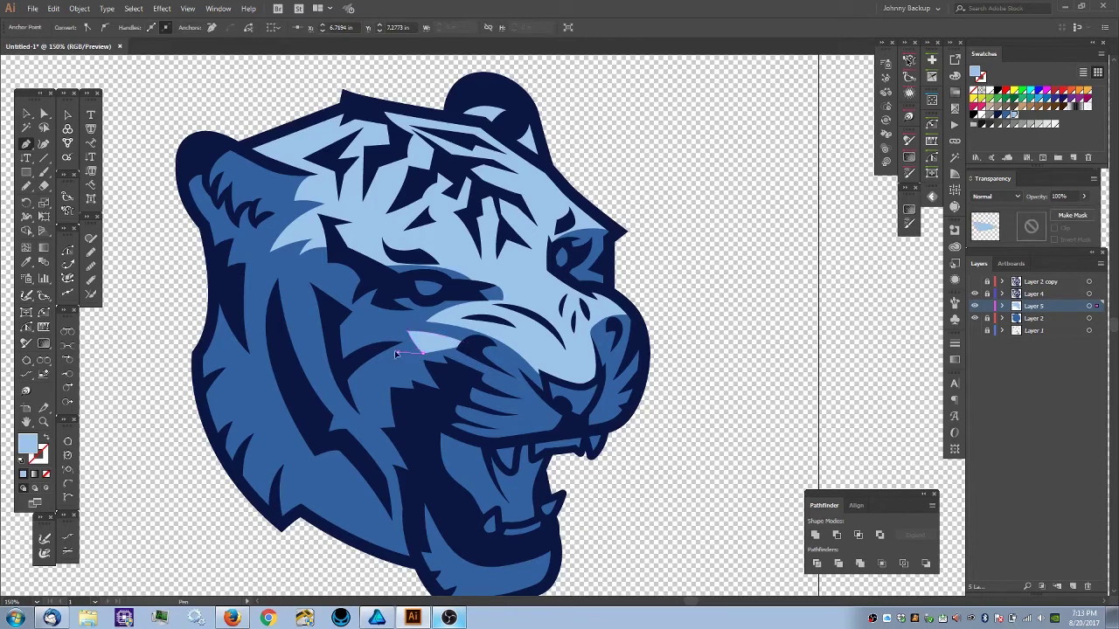
{"action": "left_click_drag", "start_coordinate": [394, 353], "coordinate": [411, 373]}
{"action": "left_click", "coordinate": [407, 367]}
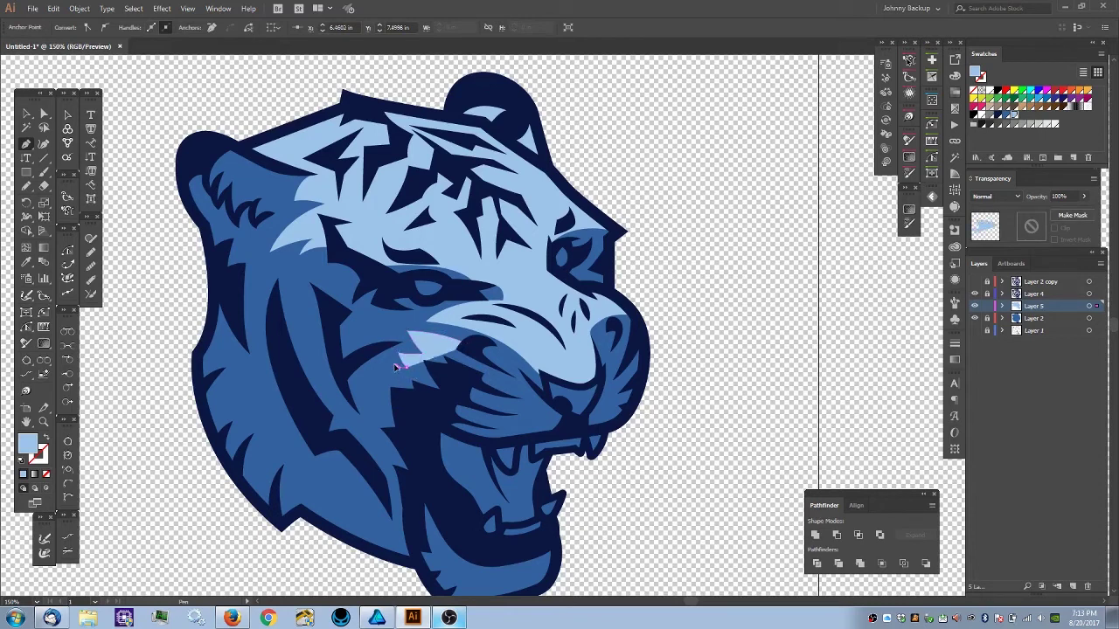
{"action": "left_click", "coordinate": [397, 367]}
- Carry the cheek shape's lower edge along the dark upper lip line to the area beneath the nose
{"action": "left_click_drag", "start_coordinate": [410, 400], "coordinate": [426, 415]}
{"action": "left_click", "coordinate": [462, 401]}
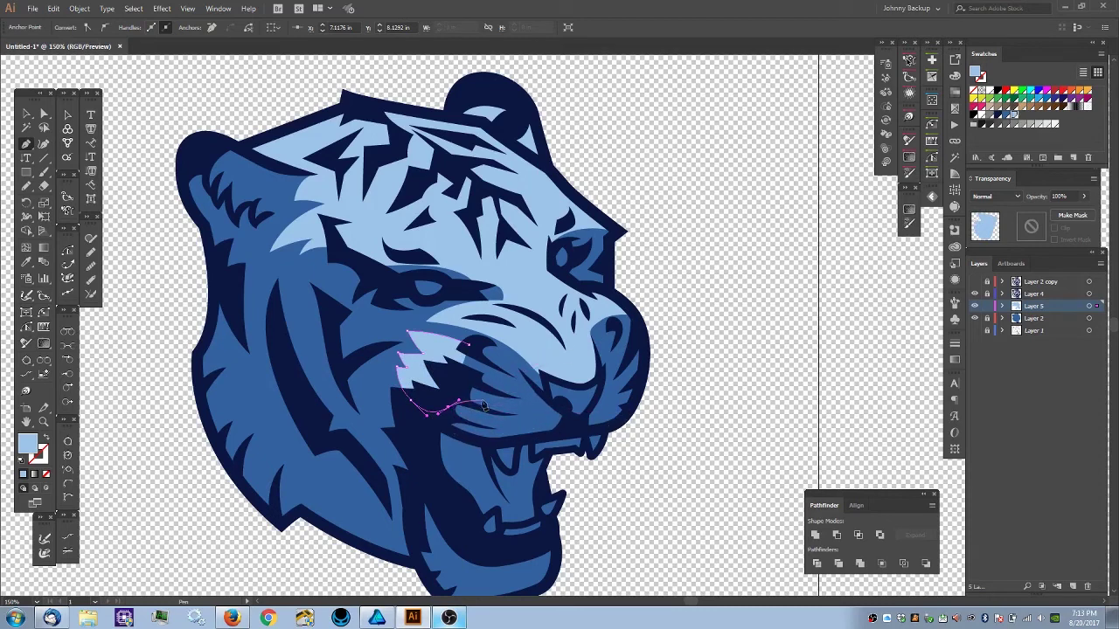
{"action": "key", "text": "ctrl+z"}
{"action": "left_click_drag", "start_coordinate": [453, 434], "coordinate": [545, 435]}
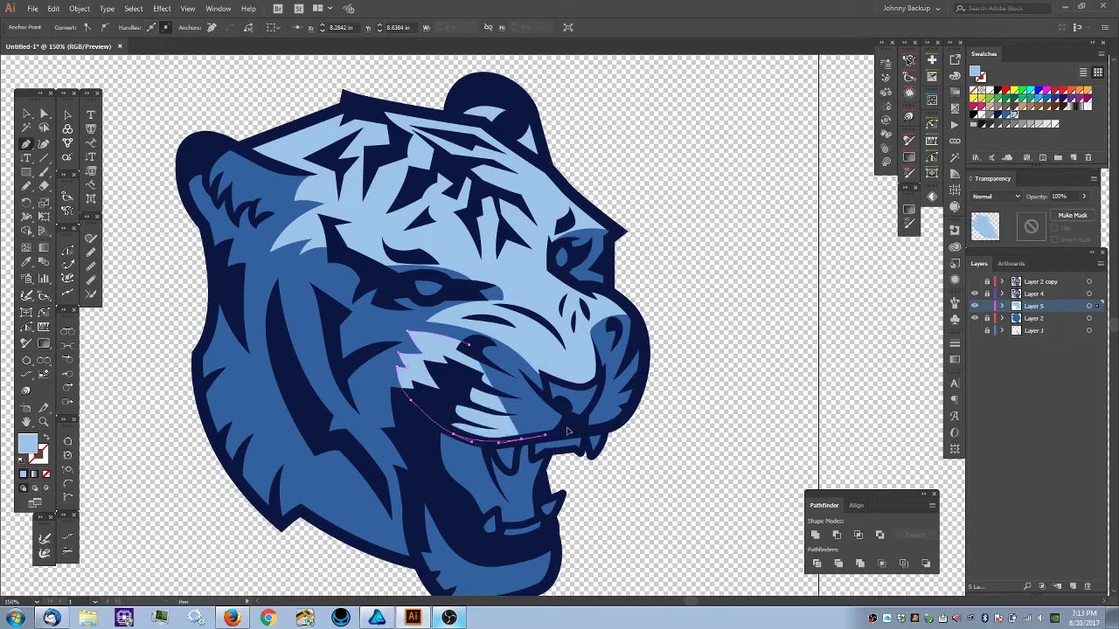
{"action": "left_click", "coordinate": [570, 425]}
{"action": "left_click", "coordinate": [567, 415]}
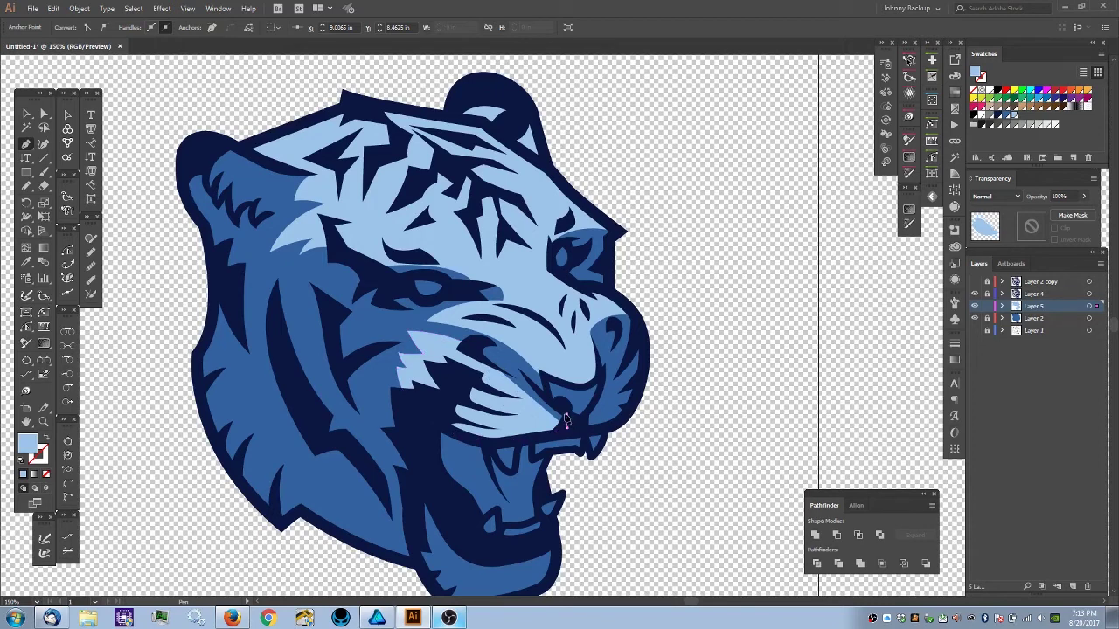
- Close the lower cheek shape along the dark line above the whisker area, deselect it, and review the whole head
{"action": "left_click", "coordinate": [533, 387]}
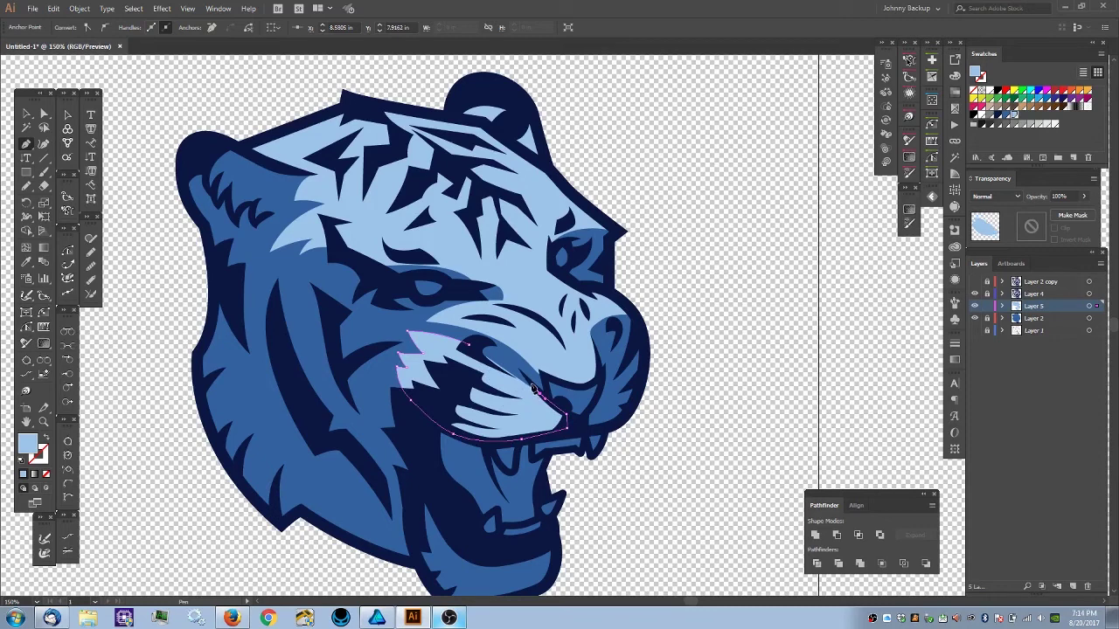
{"action": "left_click", "coordinate": [473, 353]}
{"action": "left_click_drag", "start_coordinate": [475, 354], "coordinate": [468, 345]}
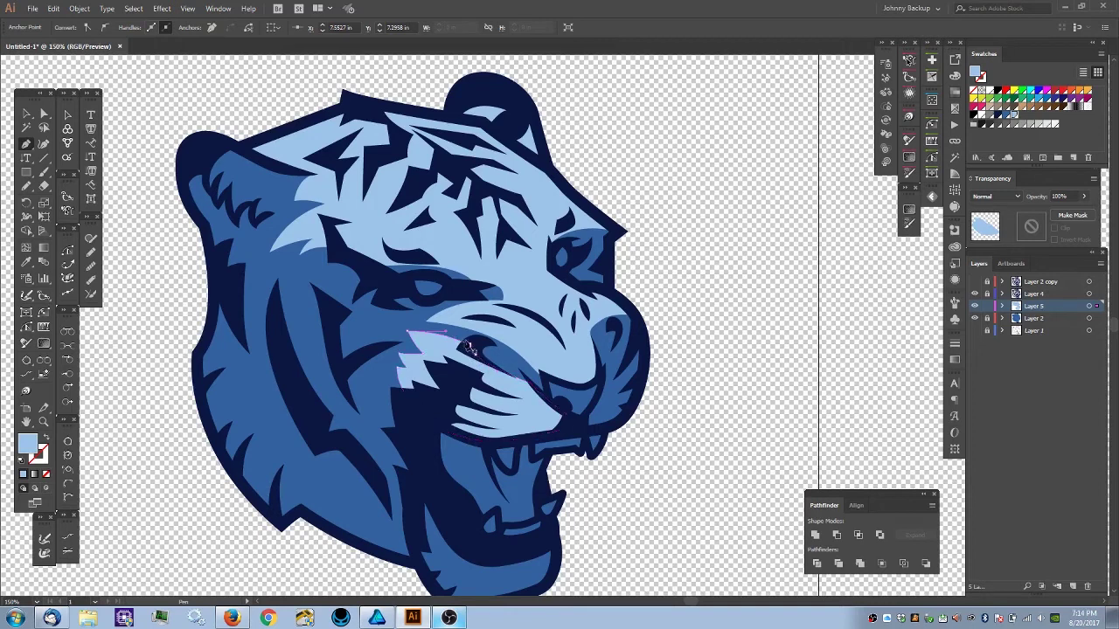
{"action": "left_click", "coordinate": [682, 285], "text": "ctrl"}
{"action": "key", "text": "ctrl+minus"}
{"action": "key", "text": "ctrl+minus"}
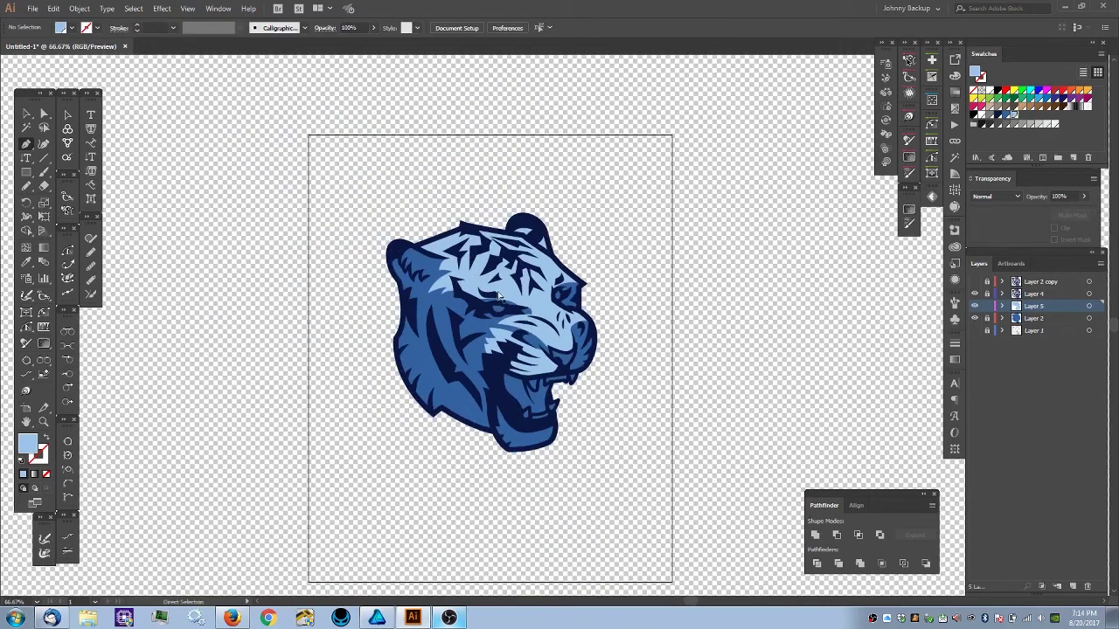
- Extend the light blue forehead and muzzle shape's corner beside the nose down over the lower cheek highlight and reshape its curve
{"action": "key", "text": "ctrl+plus"}
{"action": "key", "text": "ctrl+plus"}
{"action": "key", "text": "ctrl+plus"}
{"action": "left_click", "coordinate": [525, 383], "text": "ctrl"}
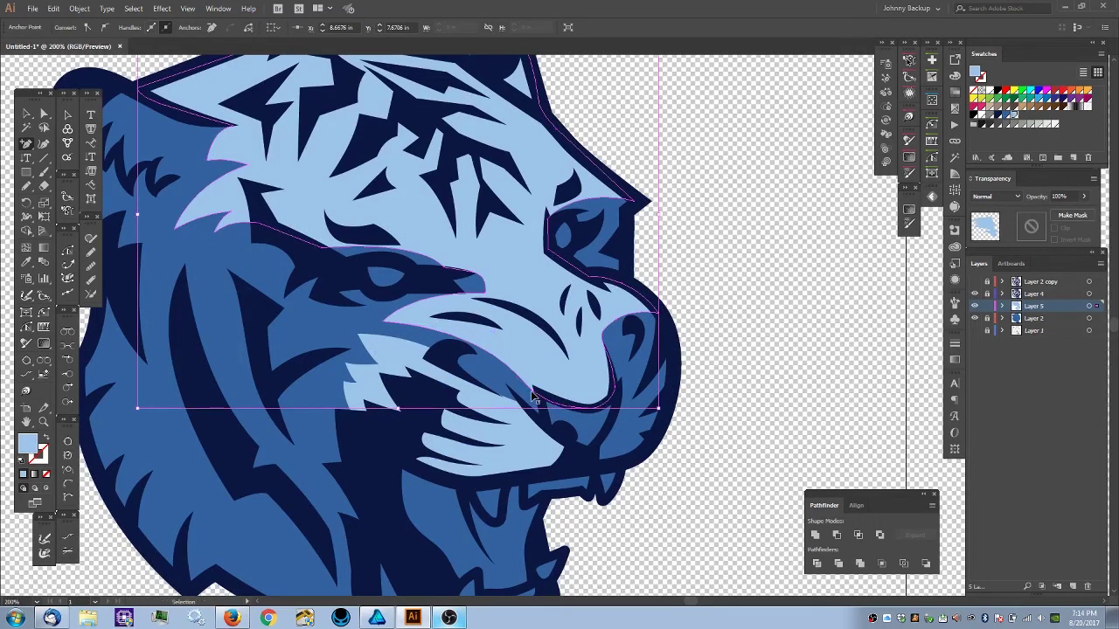
{"action": "key", "text": "a"}
{"action": "left_click", "coordinate": [535, 395]}
{"action": "left_click_drag", "start_coordinate": [535, 395], "coordinate": [534, 419]}
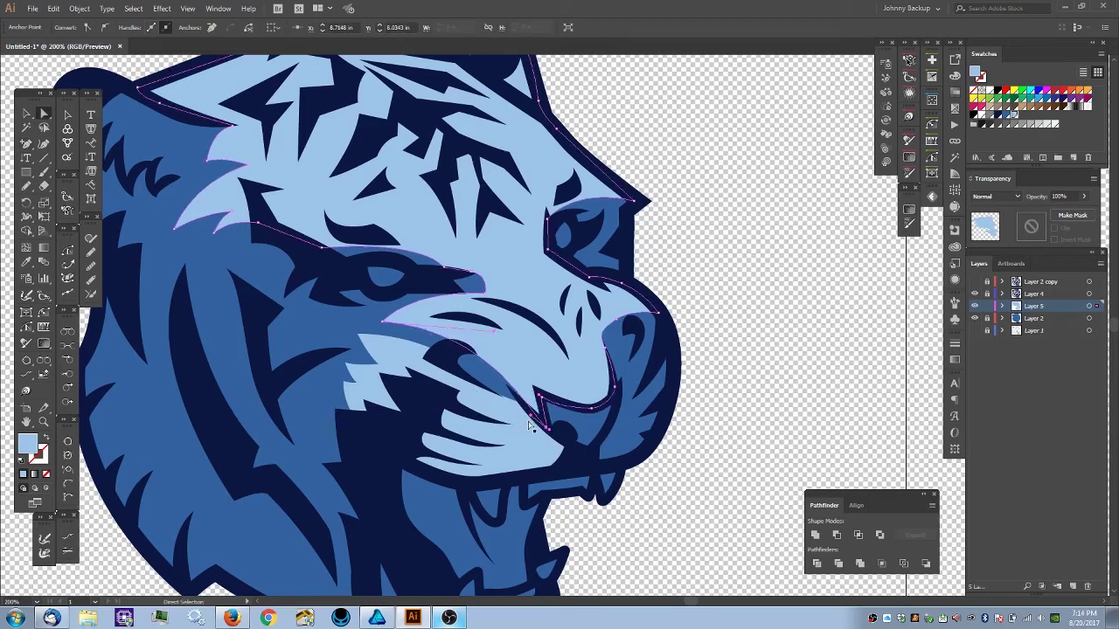
{"action": "left_click_drag", "start_coordinate": [530, 420], "coordinate": [513, 429]}
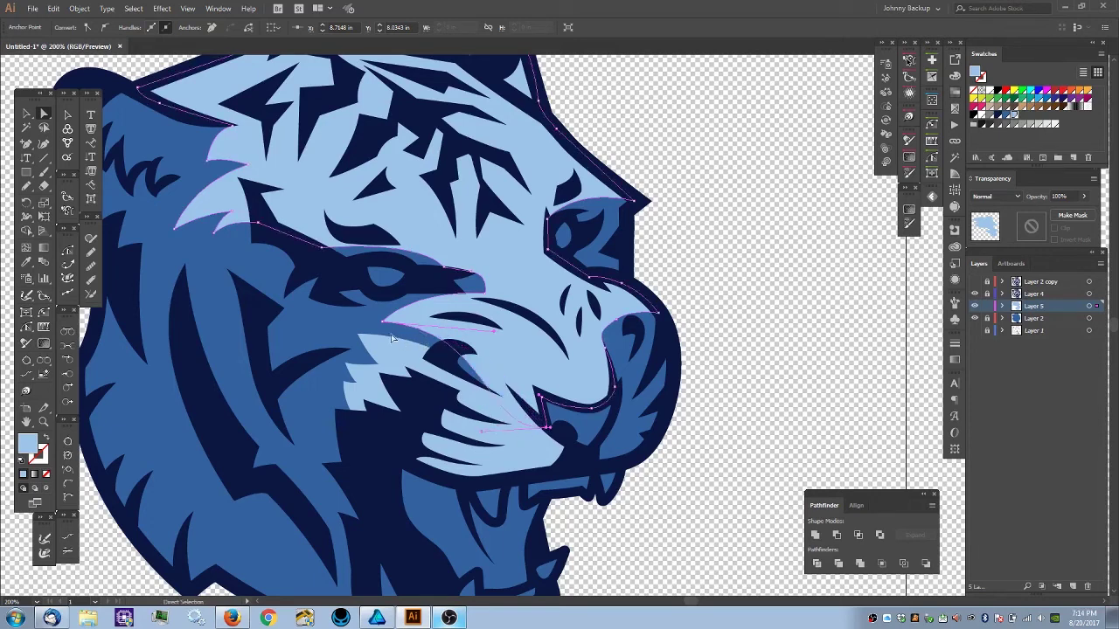
- Adjust the muzzle highlight's pointed cheek tip and its curve handle so its lower edge overlaps the cheek highlight, and deselect
{"action": "left_click_drag", "start_coordinate": [384, 326], "coordinate": [374, 329]}
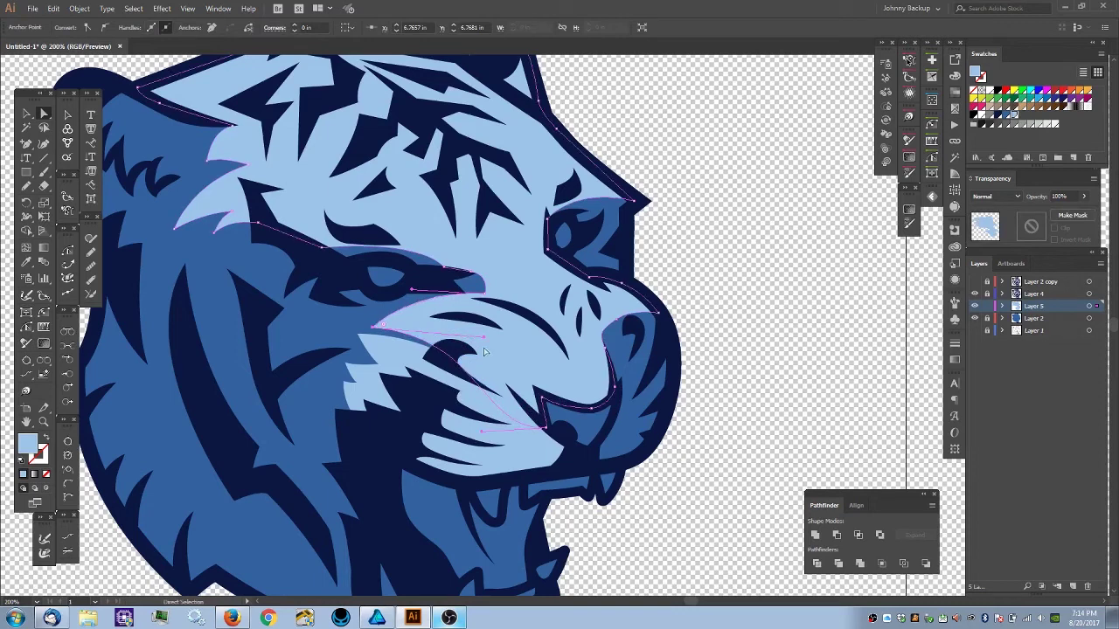
{"action": "left_click_drag", "start_coordinate": [483, 336], "coordinate": [449, 359]}
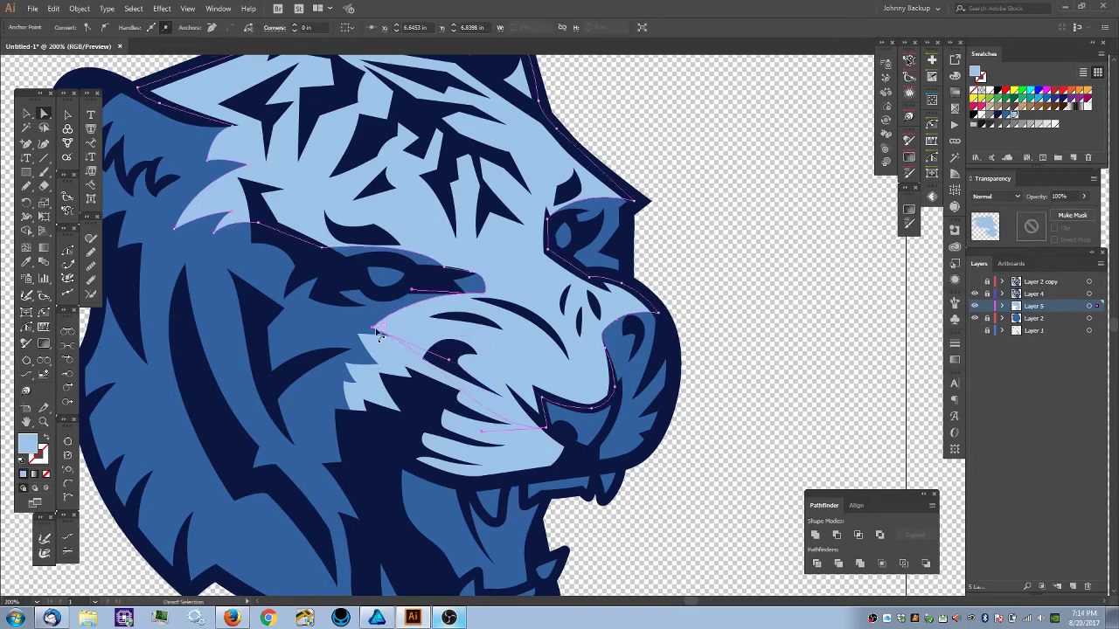
{"action": "left_click_drag", "start_coordinate": [373, 327], "coordinate": [381, 324]}
{"action": "left_click_drag", "start_coordinate": [459, 358], "coordinate": [440, 355]}
{"action": "left_click_drag", "start_coordinate": [381, 325], "coordinate": [383, 324]}
{"action": "left_click", "coordinate": [330, 318]}
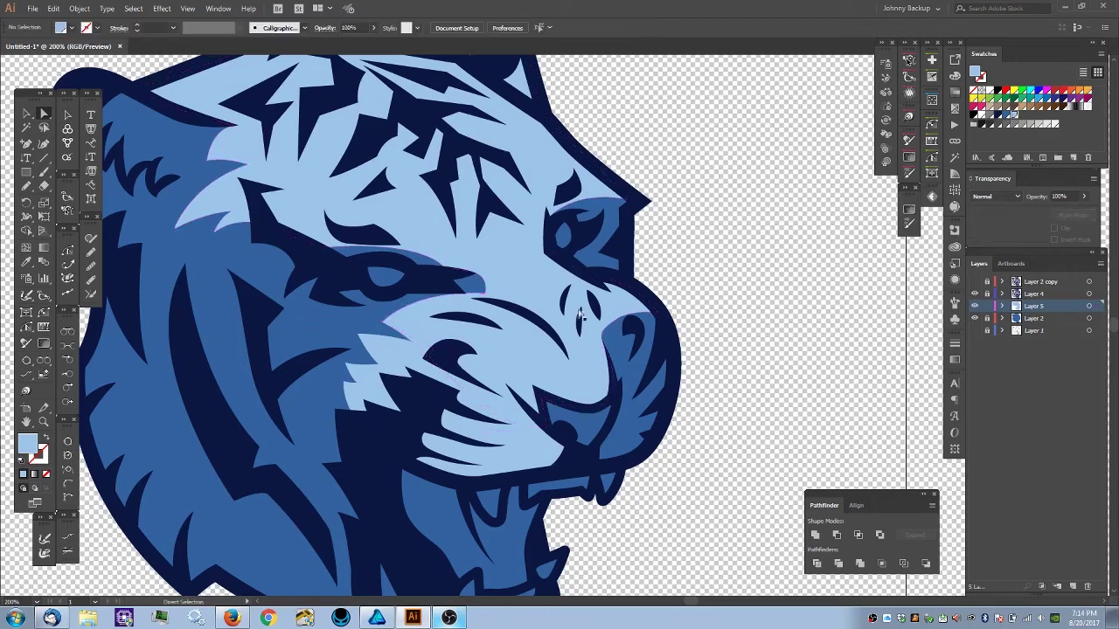
- Draw a closed light blue Pen shape over the far side of the muzzle, following the nose edge and snout outline
{"action": "key", "text": "p"}
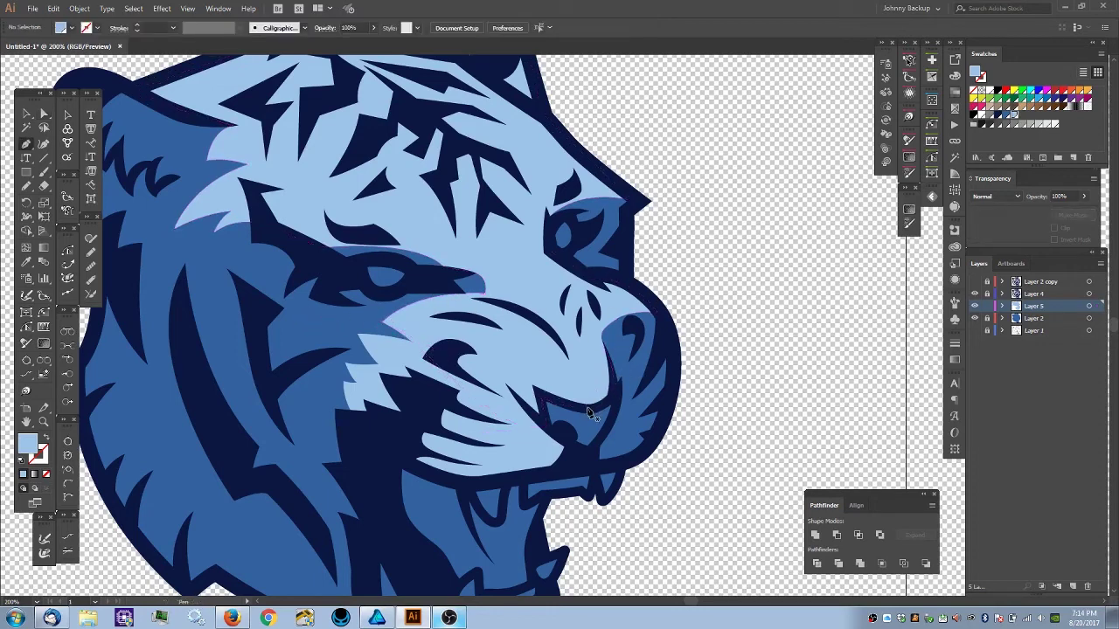
{"action": "left_click", "coordinate": [588, 408]}
{"action": "left_click", "coordinate": [617, 398]}
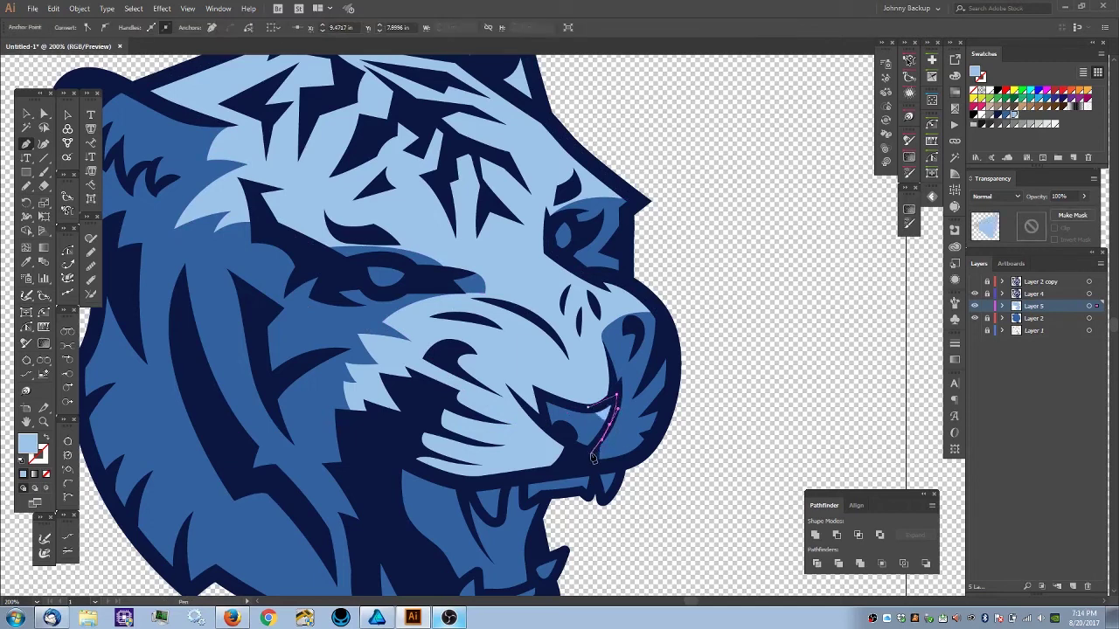
{"action": "left_click", "coordinate": [592, 466]}
{"action": "left_click", "coordinate": [642, 454]}
{"action": "left_click", "coordinate": [656, 438]}
{"action": "left_click_drag", "start_coordinate": [675, 365], "coordinate": [628, 292]}
{"action": "left_click_drag", "start_coordinate": [587, 326], "coordinate": [581, 347]}
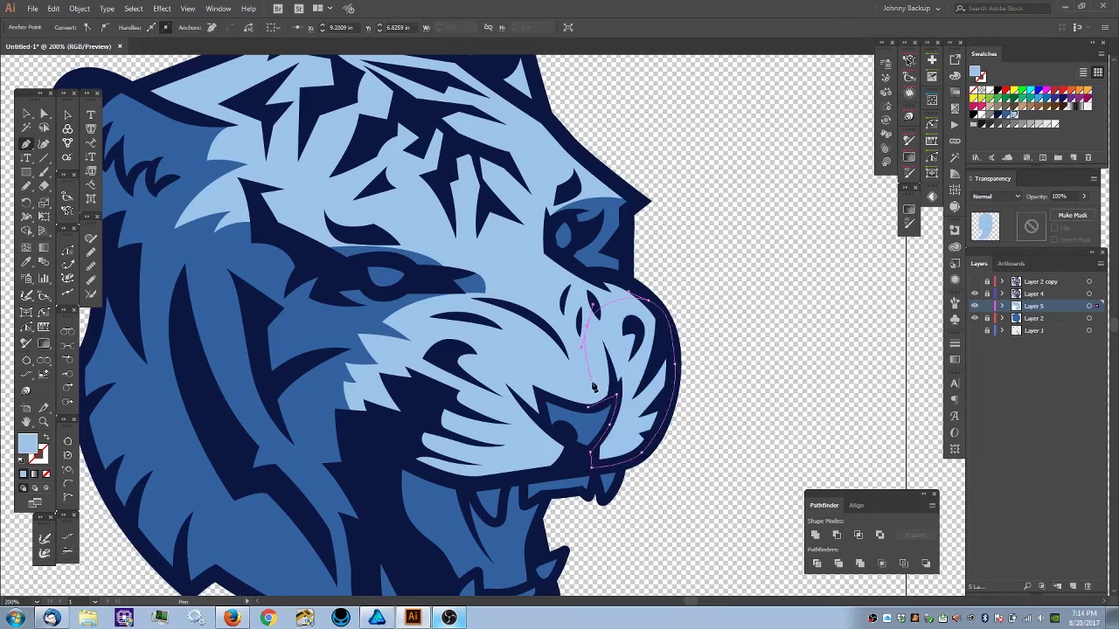
{"action": "left_click", "coordinate": [587, 407]}
{"action": "key", "text": "ctrl+shift+a"}
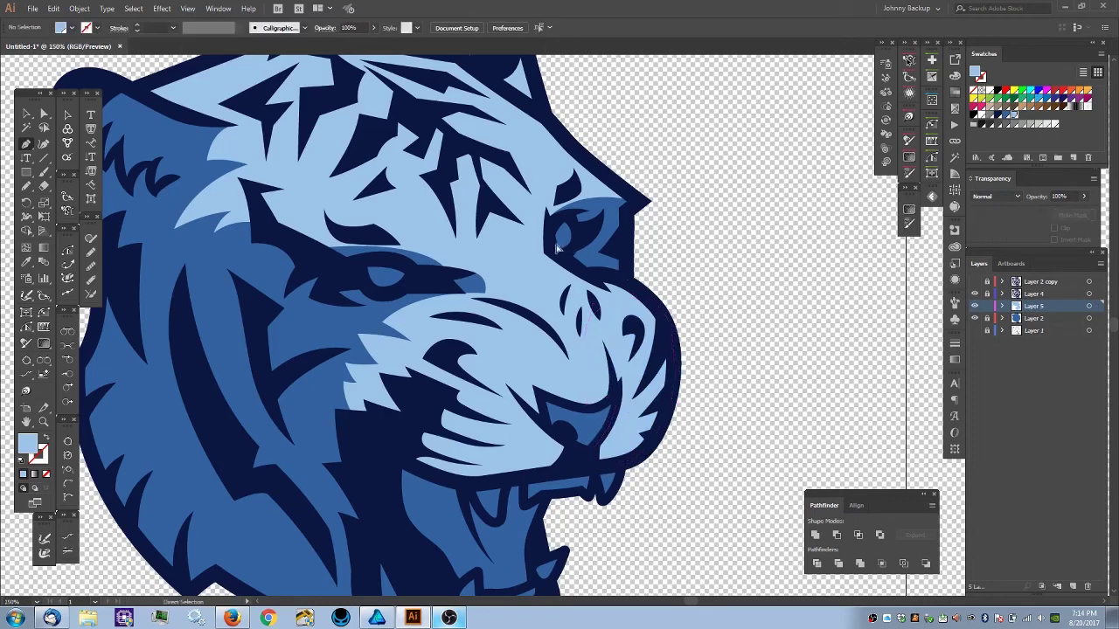
{"action": "key", "text": "ctrl+0"}
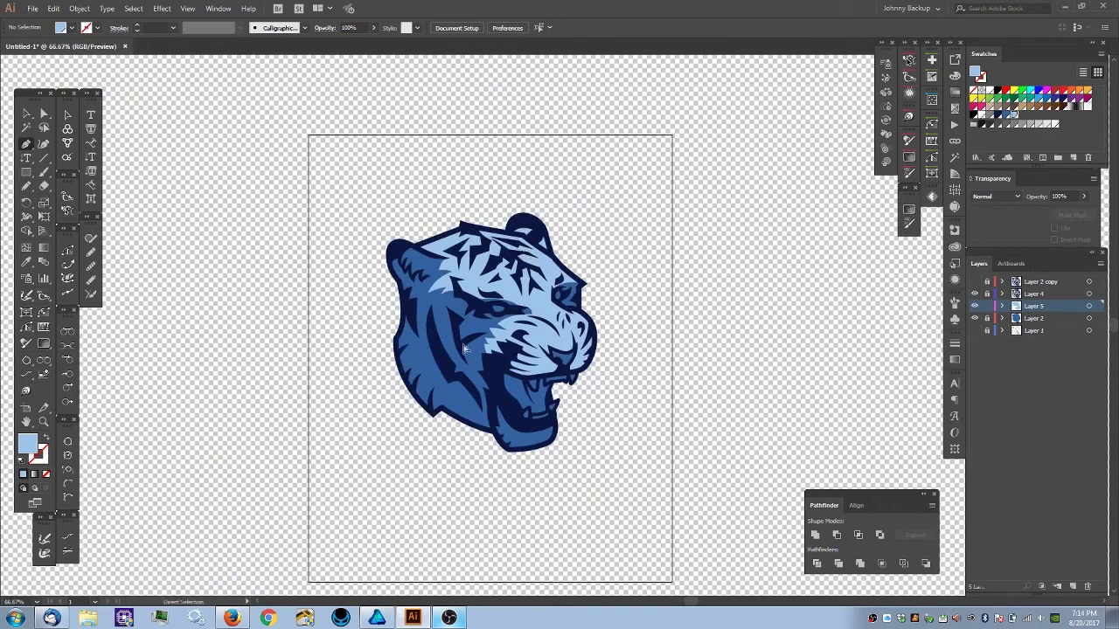
{"action": "key", "text": "ctrl+1"}
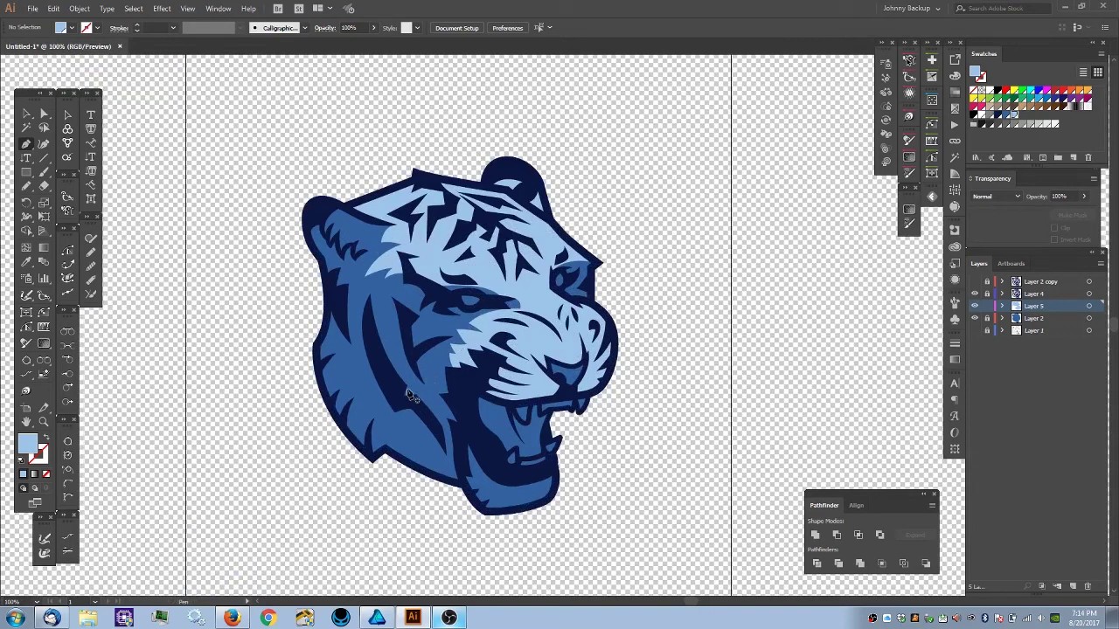
- Start a light blue Pen shape on the neck fur with a jagged inner edge running from the jaw up the back
{"action": "key", "text": "ctrl+equal"}
{"action": "left_click_drag", "start_coordinate": [423, 441], "coordinate": [532, 358]}
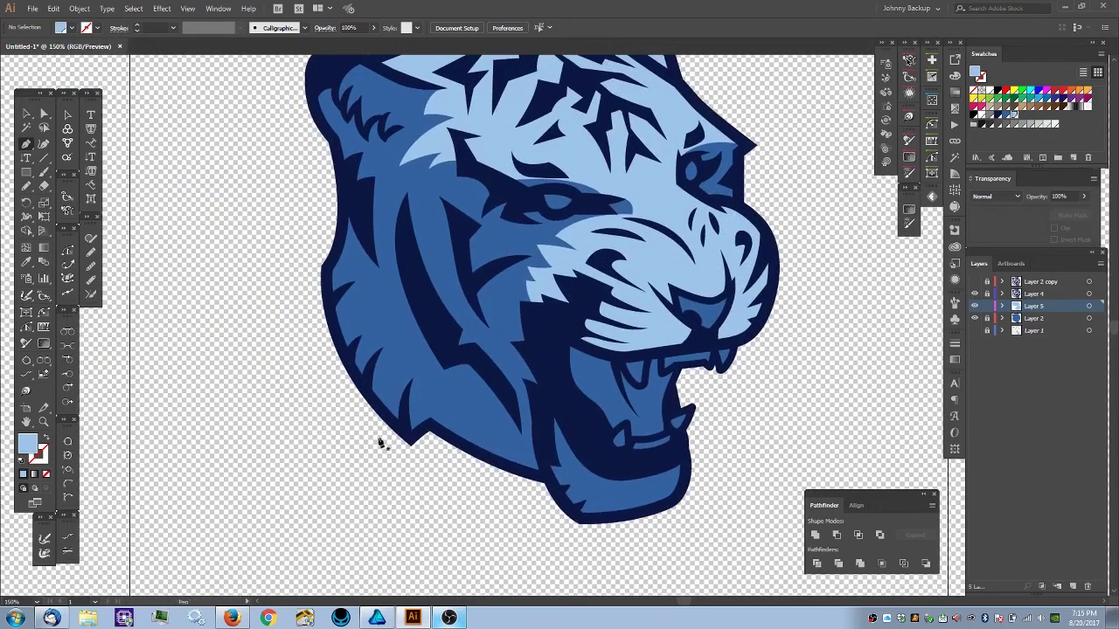
{"action": "left_click", "coordinate": [528, 471]}
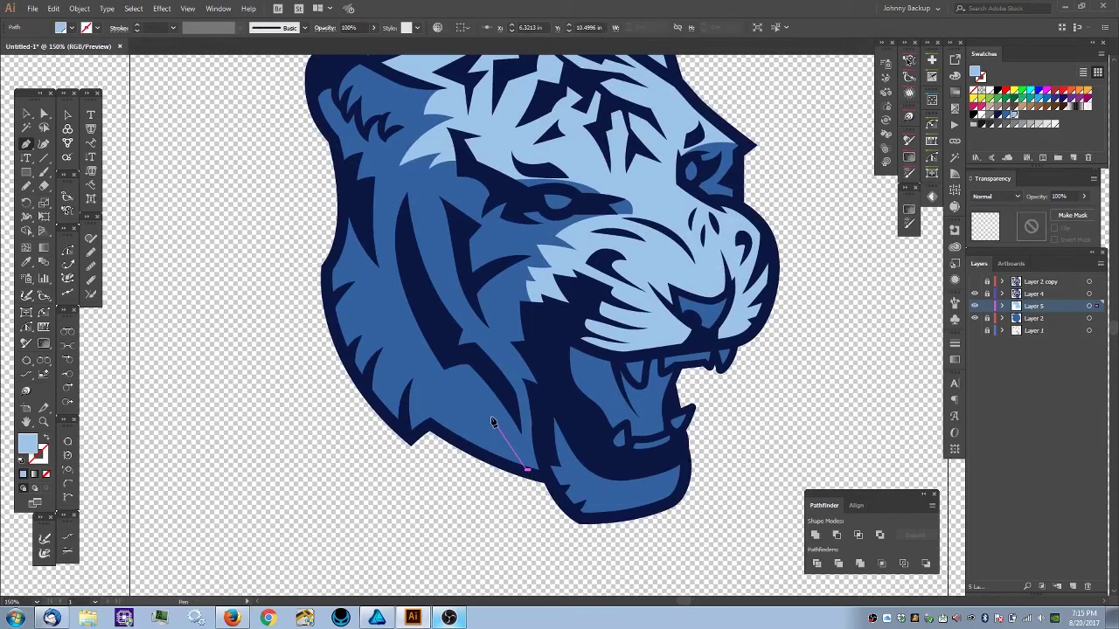
{"action": "left_click", "coordinate": [492, 419]}
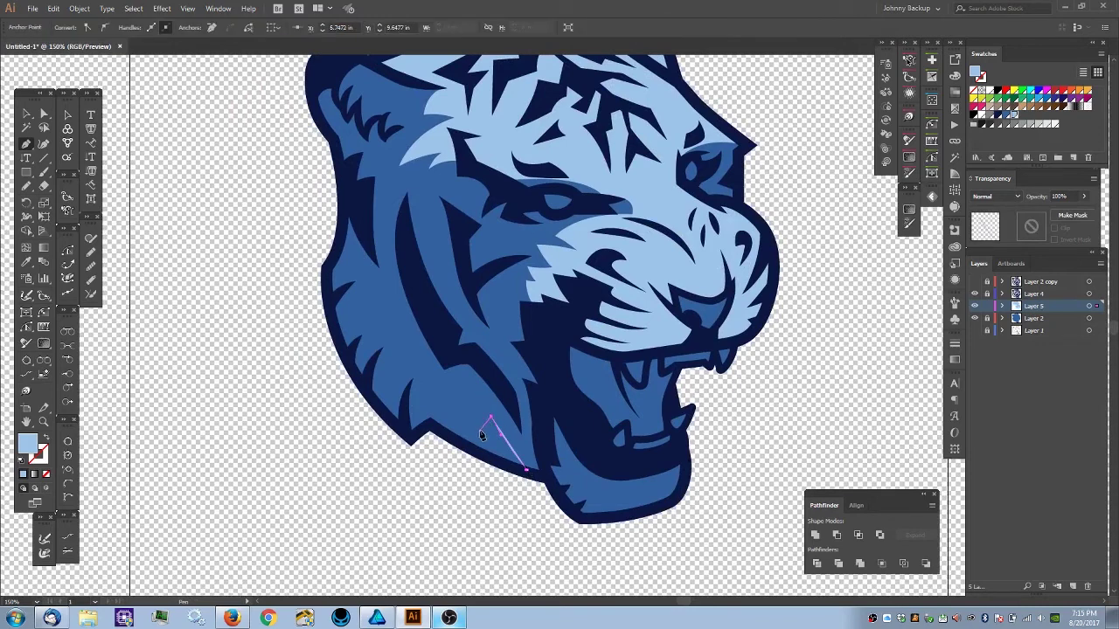
{"action": "left_click", "coordinate": [479, 435]}
{"action": "left_click_drag", "start_coordinate": [457, 369], "coordinate": [460, 390]}
{"action": "left_click", "coordinate": [430, 389]}
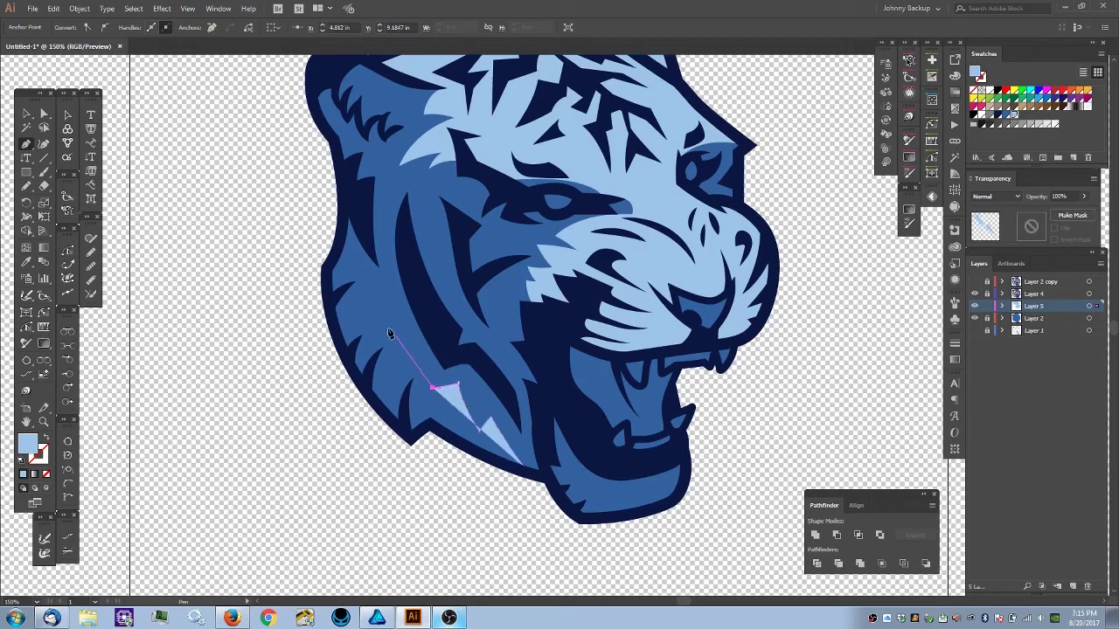
{"action": "left_click", "coordinate": [375, 280]}
{"action": "left_click", "coordinate": [361, 302]}
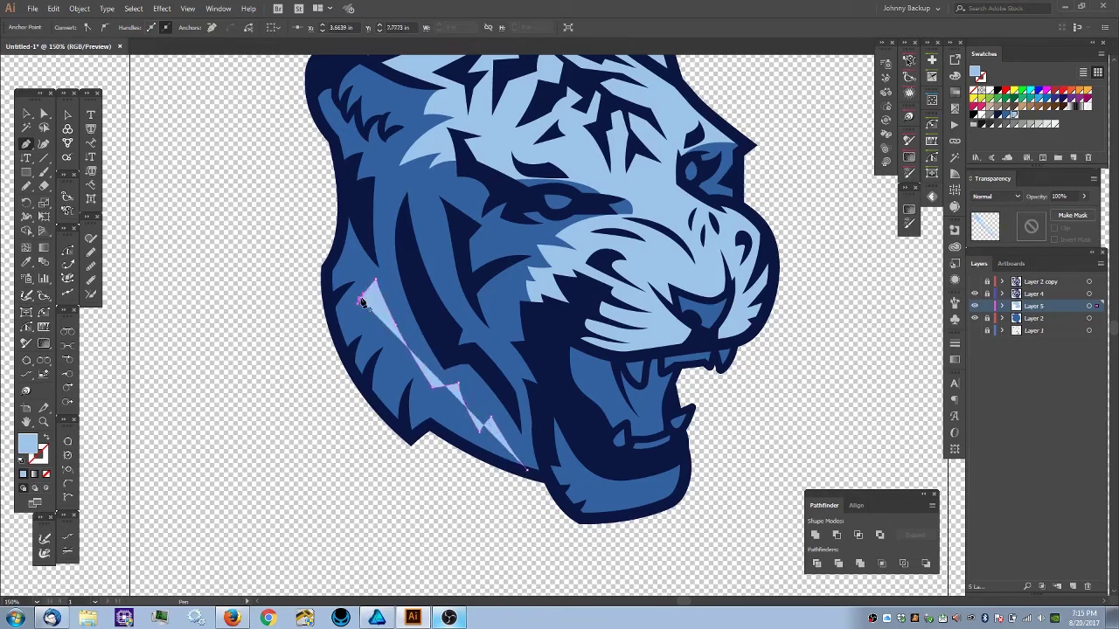
{"action": "left_click", "coordinate": [364, 274]}
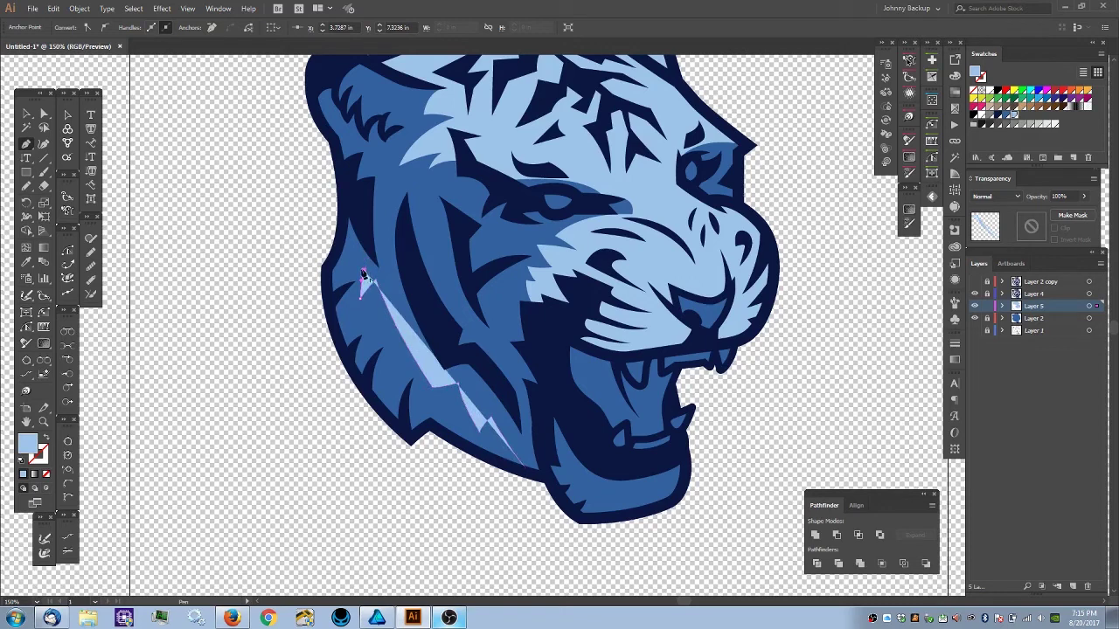
{"action": "left_click", "coordinate": [340, 279]}
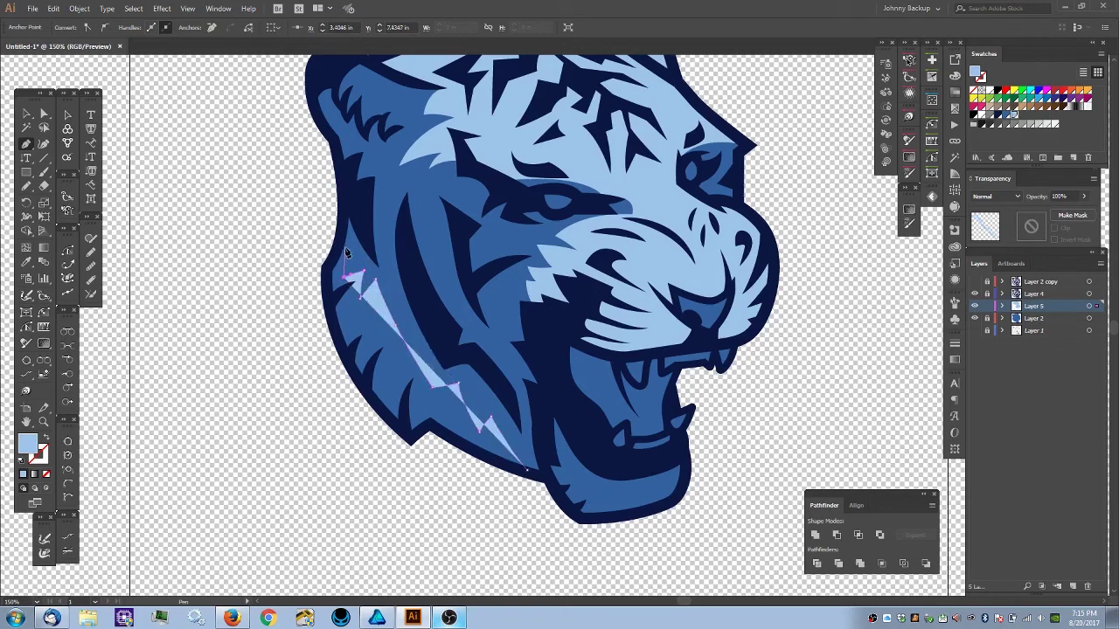
- Close the neck fur shape along the dark outer outline back to the jaw and deselect it
{"action": "left_click", "coordinate": [343, 242]}
{"action": "left_click", "coordinate": [326, 271]}
{"action": "left_click_drag", "start_coordinate": [351, 369], "coordinate": [377, 408]}
{"action": "left_click", "coordinate": [410, 440]}
{"action": "left_click", "coordinate": [431, 426]}
{"action": "left_click", "coordinate": [526, 473]}
{"action": "left_click", "coordinate": [526, 471]}
{"action": "left_click", "coordinate": [455, 503], "text": "ctrl"}
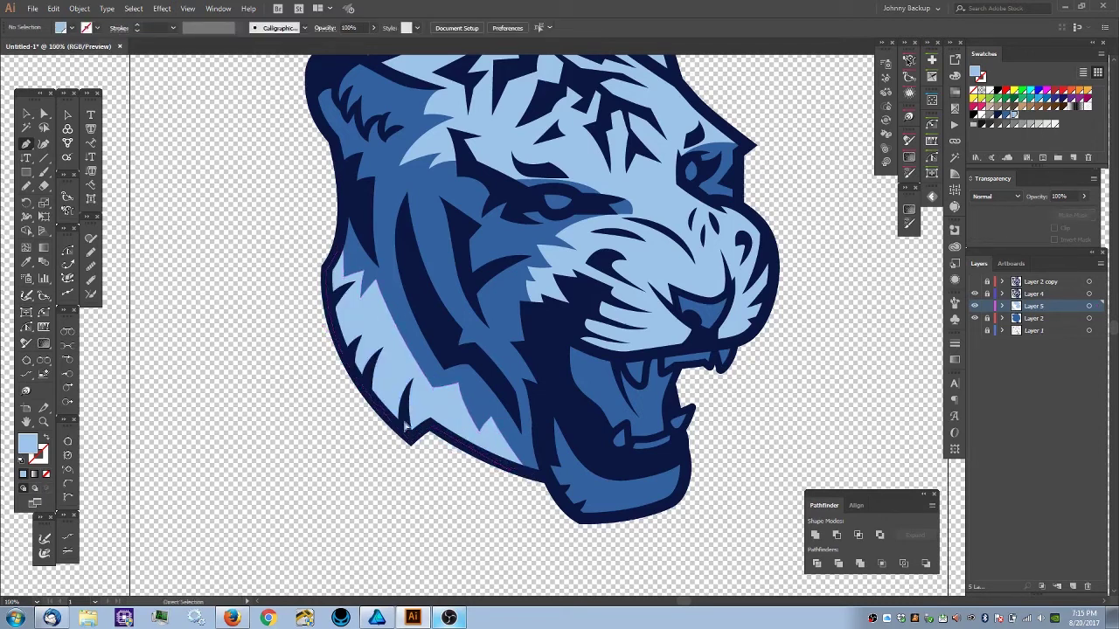
{"action": "key", "text": "ctrl+minus"}
{"action": "key", "text": "ctrl+minus"}
- Start a light blue Pen shape behind the eye, curving around the cheek stripes down to the long dark stripe's lower end
{"action": "key", "text": "a"}
{"action": "key", "text": "ctrl+plus"}
{"action": "key", "text": "ctrl+plus"}
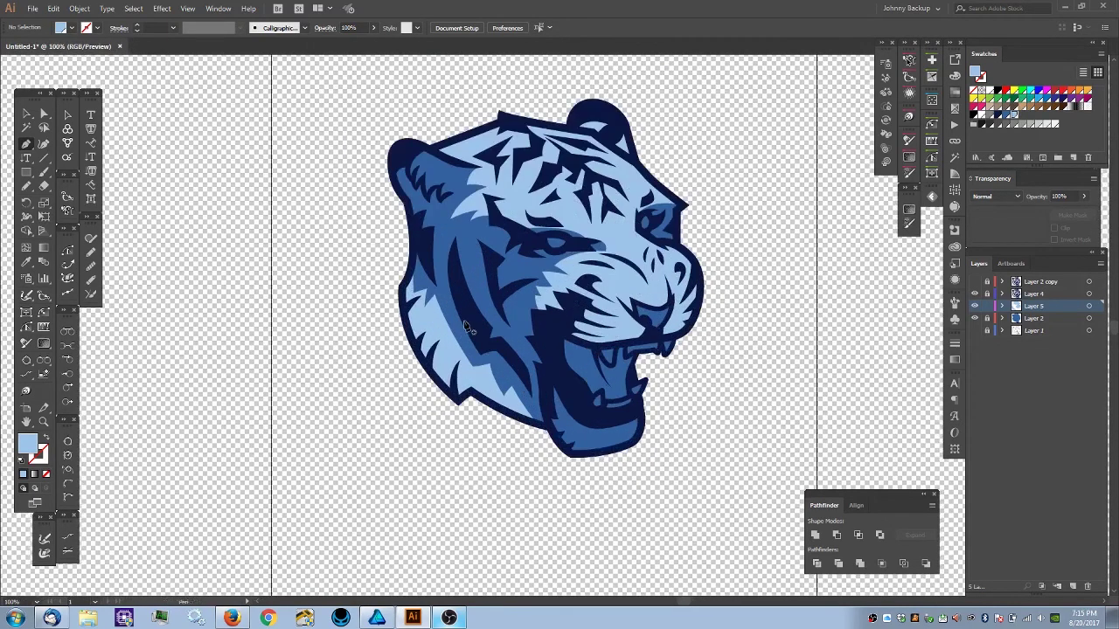
{"action": "key", "text": "ctrl+plus"}
{"action": "left_click_drag", "start_coordinate": [490, 384], "coordinate": [485, 397]}
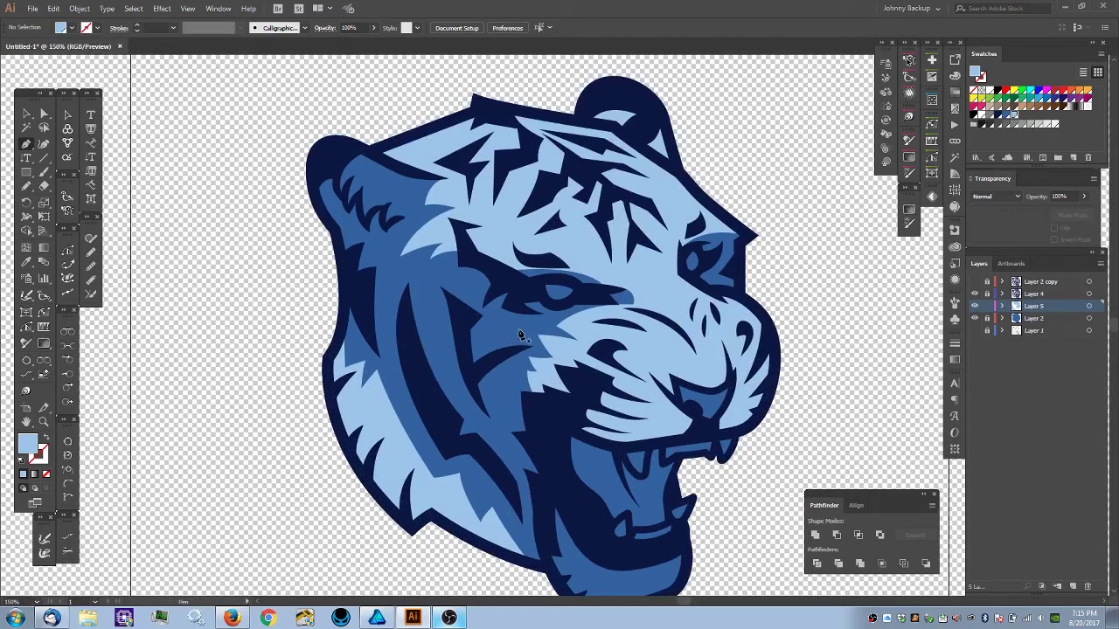
{"action": "left_click", "coordinate": [519, 330]}
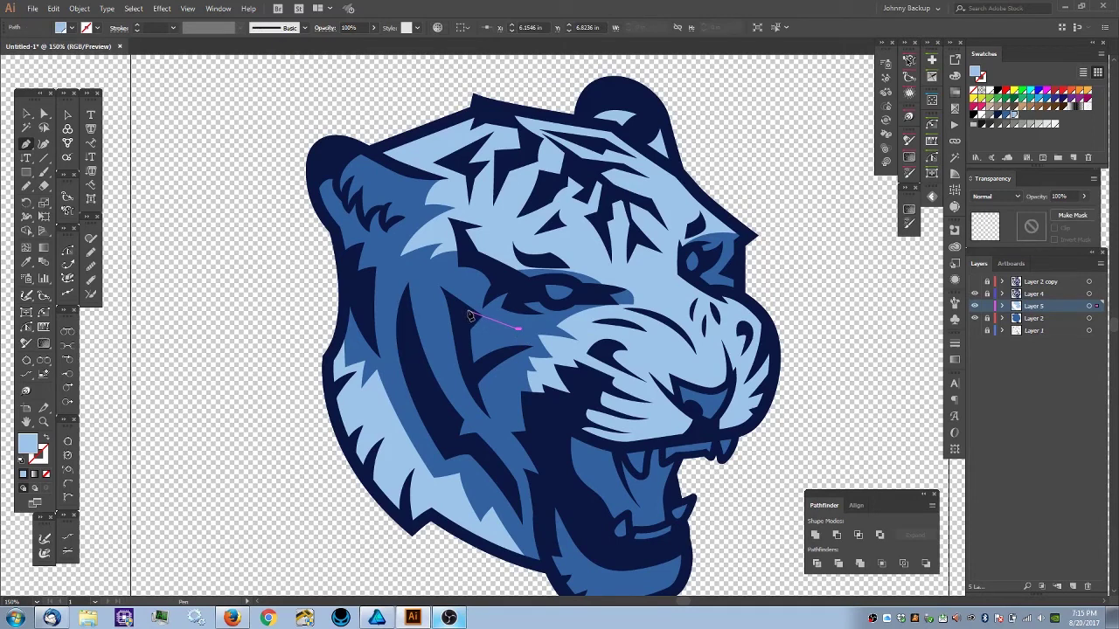
{"action": "left_click_drag", "start_coordinate": [468, 309], "coordinate": [446, 294]}
{"action": "left_click", "coordinate": [430, 271]}
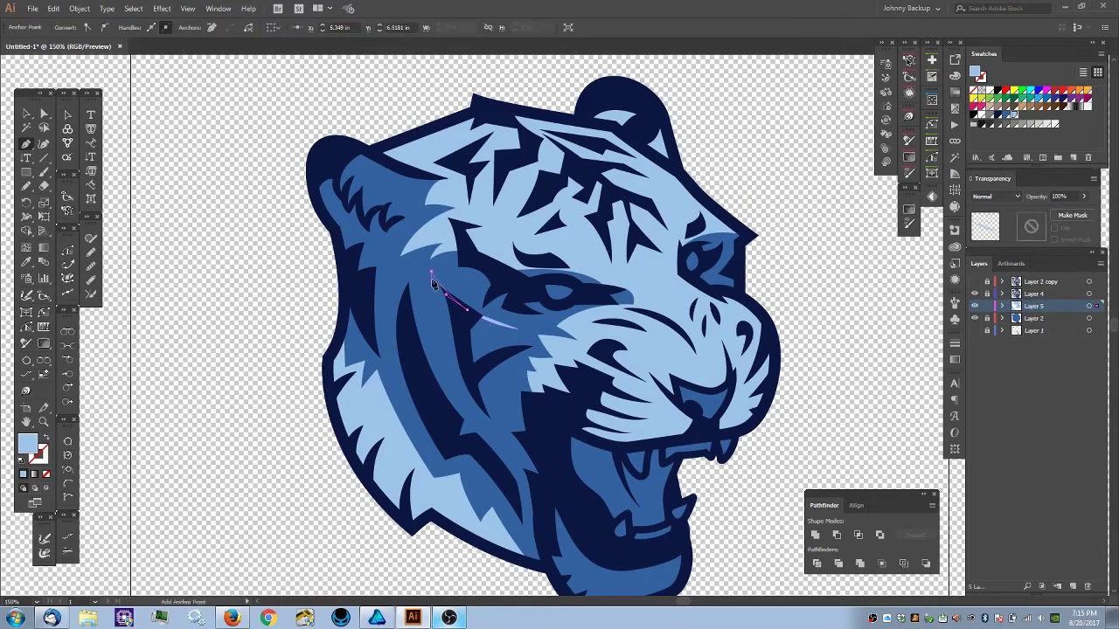
{"action": "left_click_drag", "start_coordinate": [406, 313], "coordinate": [410, 366]}
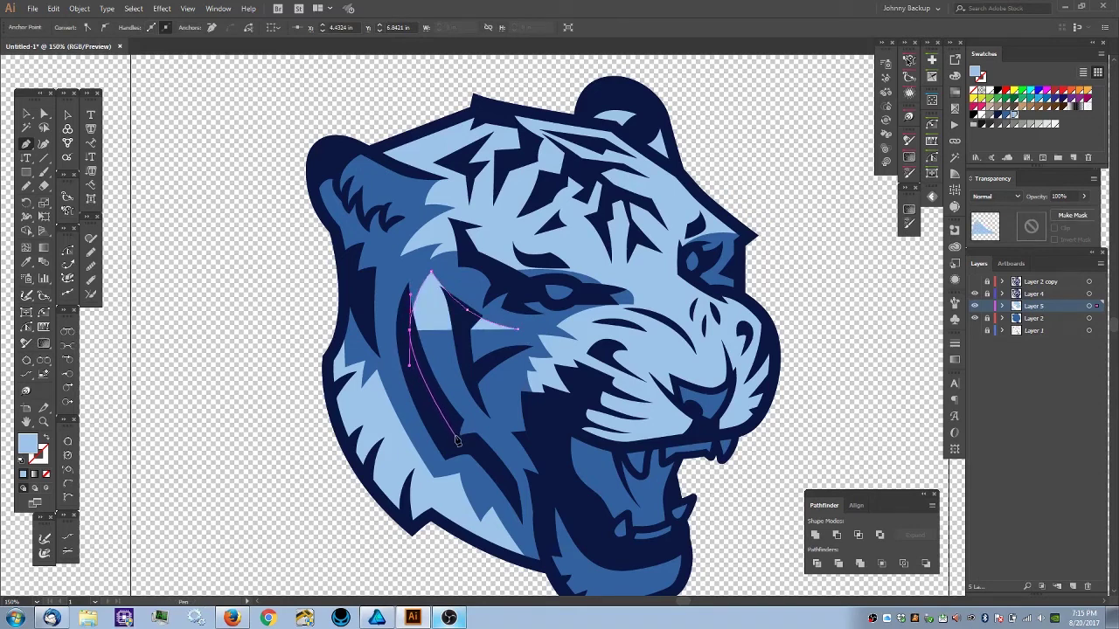
{"action": "left_click", "coordinate": [453, 438]}
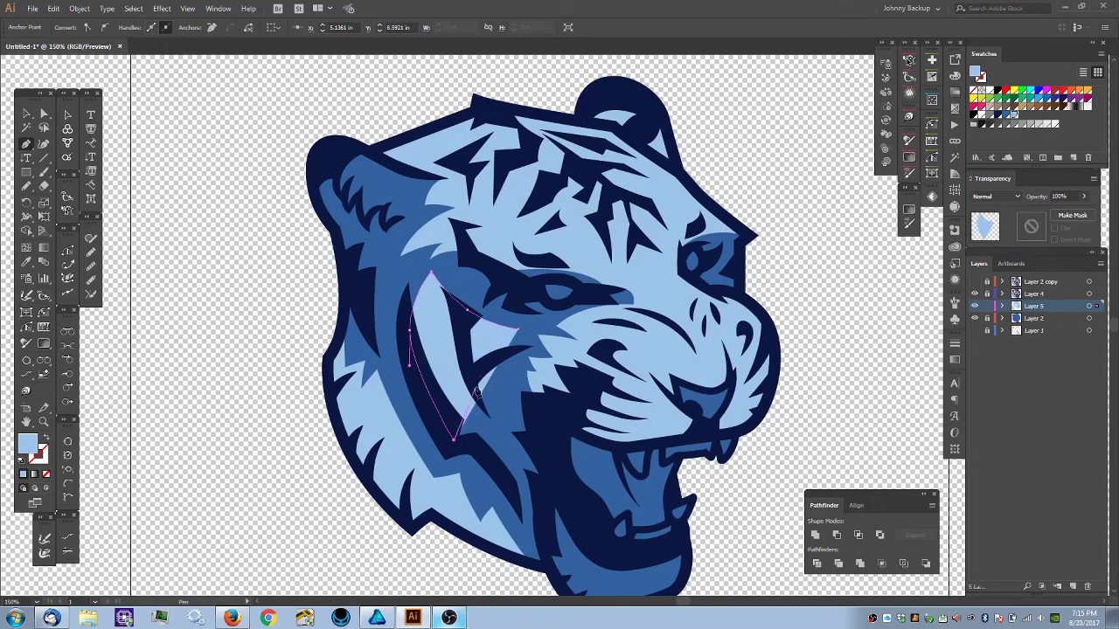
- Close the cheek stripe shape with a curve up to the point below the eye, deselect it, and review the head
{"action": "left_click_drag", "start_coordinate": [531, 347], "coordinate": [596, 331]}
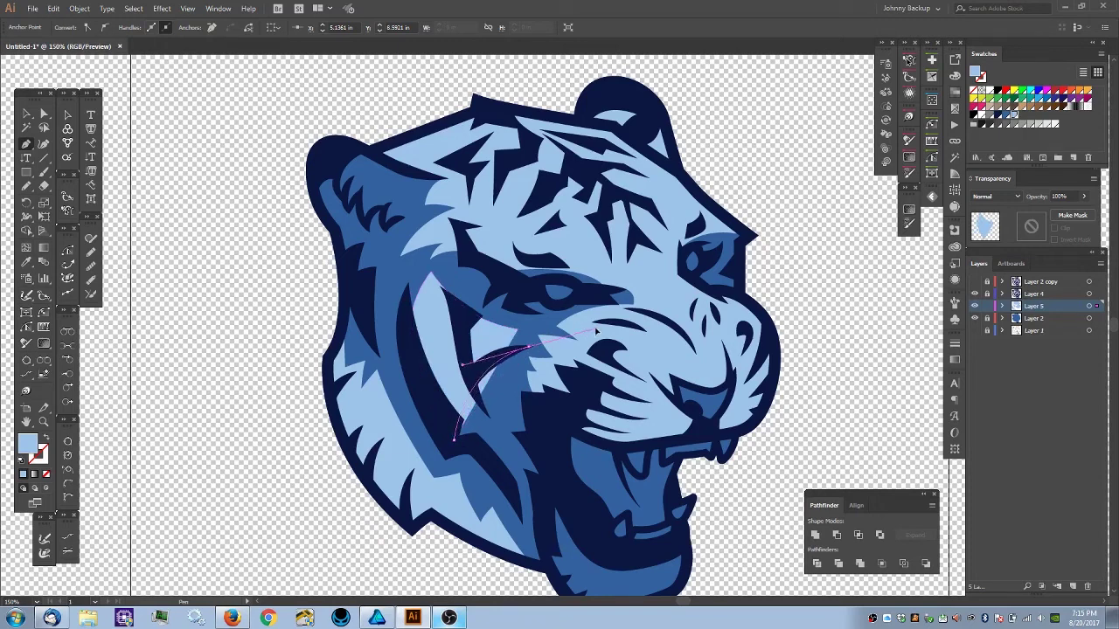
{"action": "left_click", "coordinate": [529, 346]}
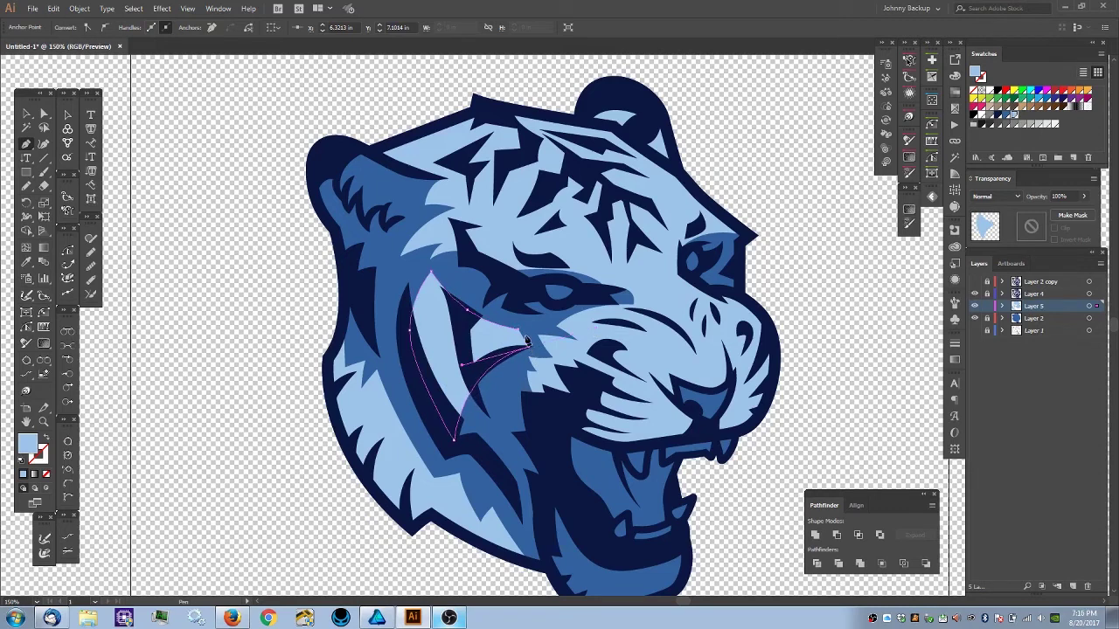
{"action": "left_click", "coordinate": [519, 330]}
{"action": "key", "text": "ctrl+shift+a"}
{"action": "key", "text": "ctrl+minus"}
{"action": "key", "text": "ctrl+minus"}
{"action": "key", "text": "ctrl+minus"}
{"action": "key", "text": "ctrl+0"}
{"action": "key", "text": "ctrl+equal"}
{"action": "key", "text": "ctrl+equal"}
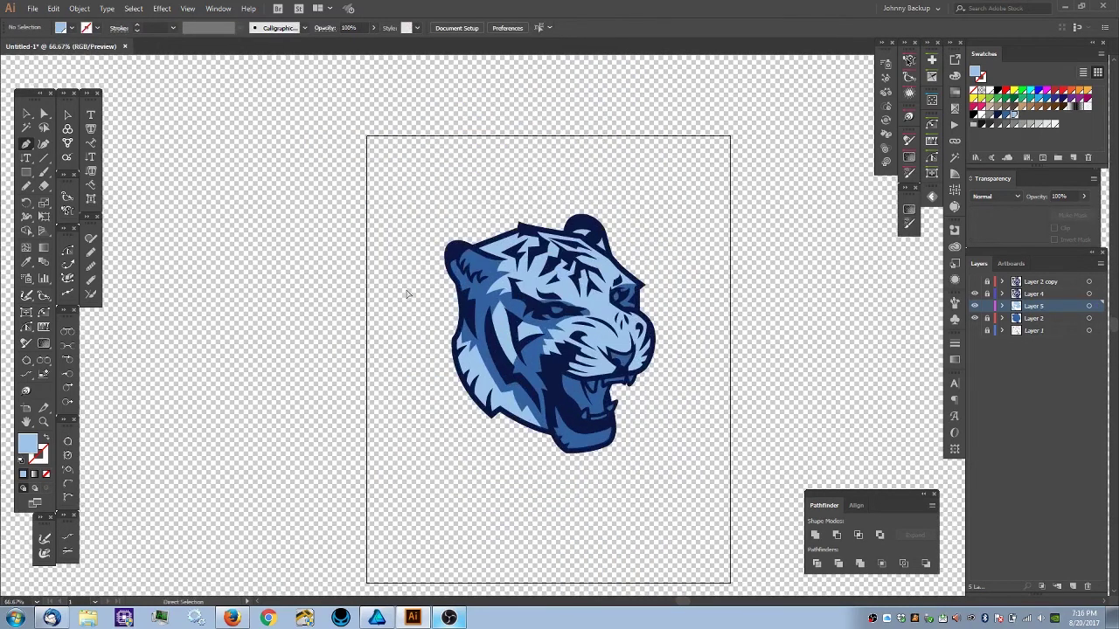
- Widen the cheek stripe highlight toward the ear by moving its upper and side anchor points, and deselect it
{"action": "scroll", "coordinate": [434, 316], "scroll_direction": "up", "scroll_amount": 2}
{"action": "left_click", "coordinate": [489, 304]}
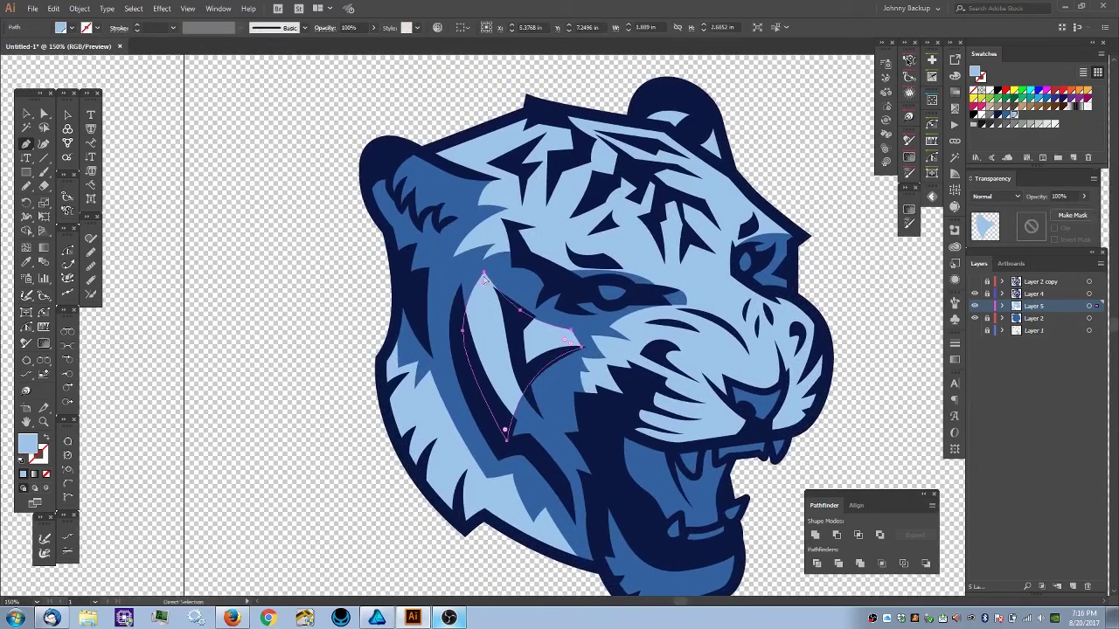
{"action": "left_click_drag", "start_coordinate": [484, 278], "coordinate": [454, 273]}
{"action": "left_click_drag", "start_coordinate": [464, 334], "coordinate": [453, 338]}
{"action": "left_click_drag", "start_coordinate": [454, 274], "coordinate": [444, 276]}
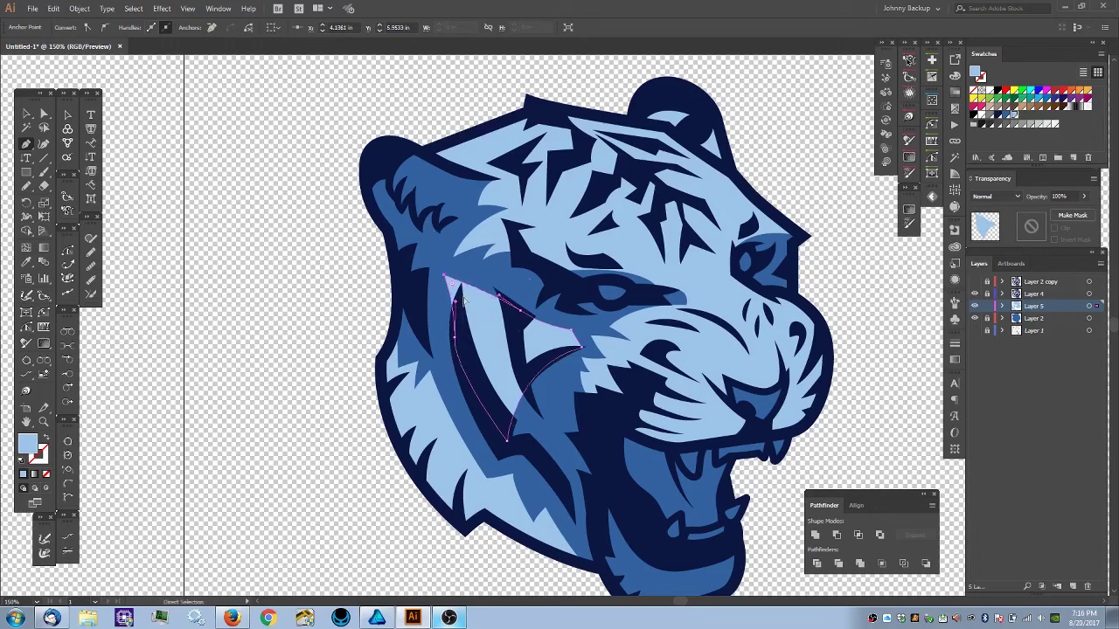
{"action": "left_click_drag", "start_coordinate": [520, 311], "coordinate": [522, 318]}
{"action": "key", "text": "ctrl+minus"}
{"action": "left_click", "coordinate": [398, 285], "text": "ctrl"}
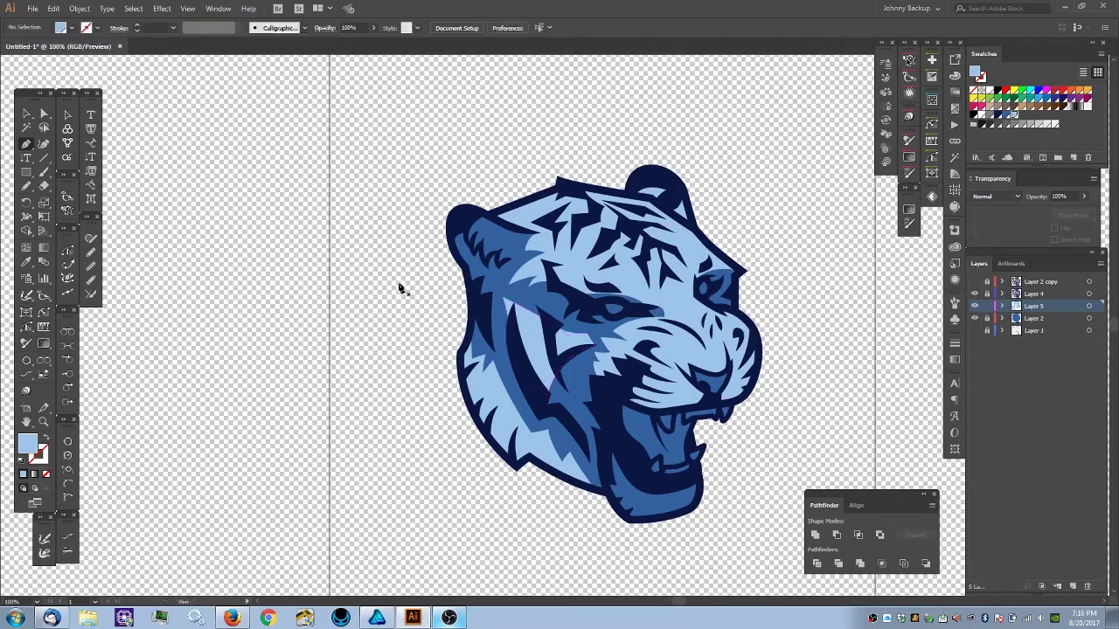
- Start a light blue Pen shape for the upper teeth, tracing around the large near fang within its dark outline
{"action": "left_click_drag", "start_coordinate": [445, 355], "coordinate": [359, 300]}
{"action": "key", "text": "ctrl+plus"}
{"action": "key", "text": "ctrl+plus"}
{"action": "key", "text": "ctrl+plus"}
{"action": "left_click_drag", "start_coordinate": [599, 351], "coordinate": [425, 199]}
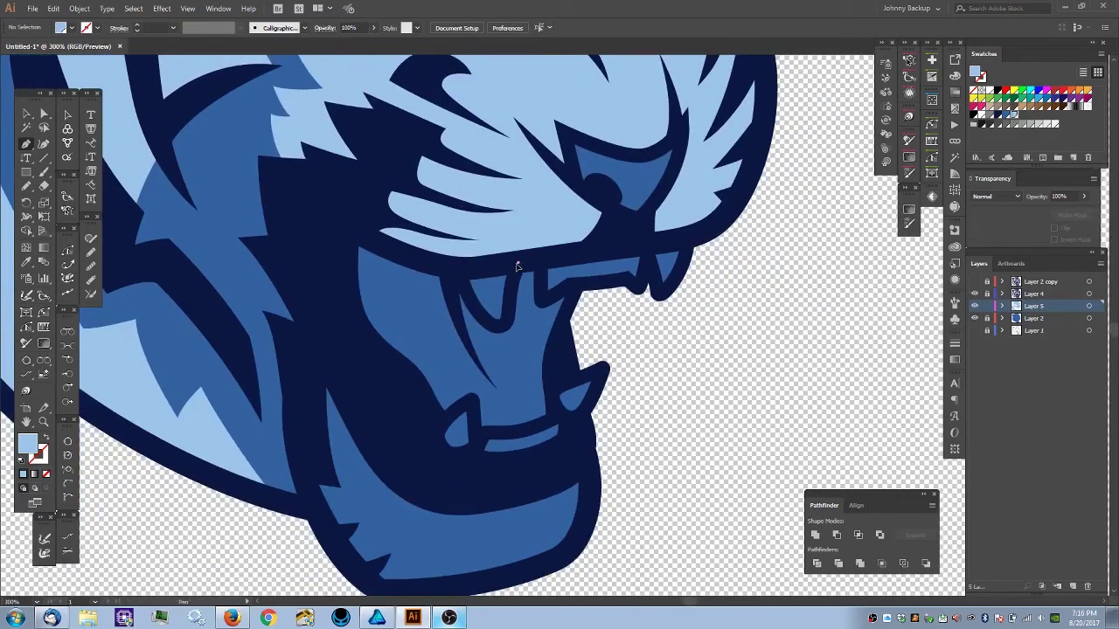
{"action": "left_click", "coordinate": [518, 264]}
{"action": "left_click", "coordinate": [460, 270]}
{"action": "left_click_drag", "start_coordinate": [476, 307], "coordinate": [511, 318]}
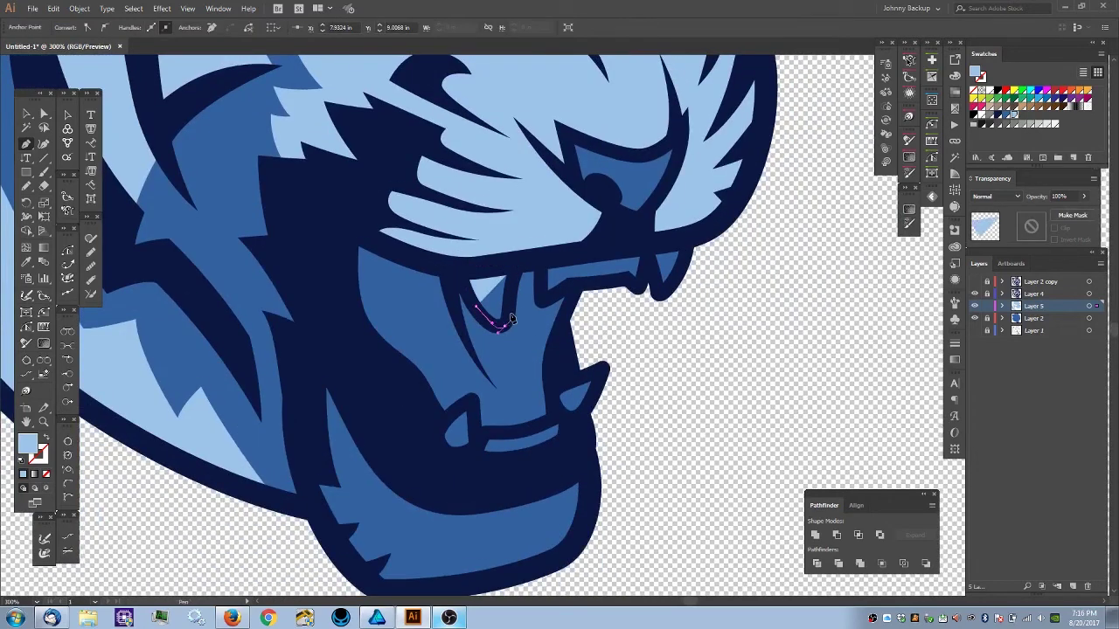
- Continue the upper teeth shape across the front teeth and around the far fang, close it along the gum line, and deselect it
{"action": "left_click_drag", "start_coordinate": [513, 278], "coordinate": [633, 287]}
{"action": "left_click", "coordinate": [548, 304]}
{"action": "left_click_drag", "start_coordinate": [641, 288], "coordinate": [645, 276]}
{"action": "left_click", "coordinate": [650, 266]}
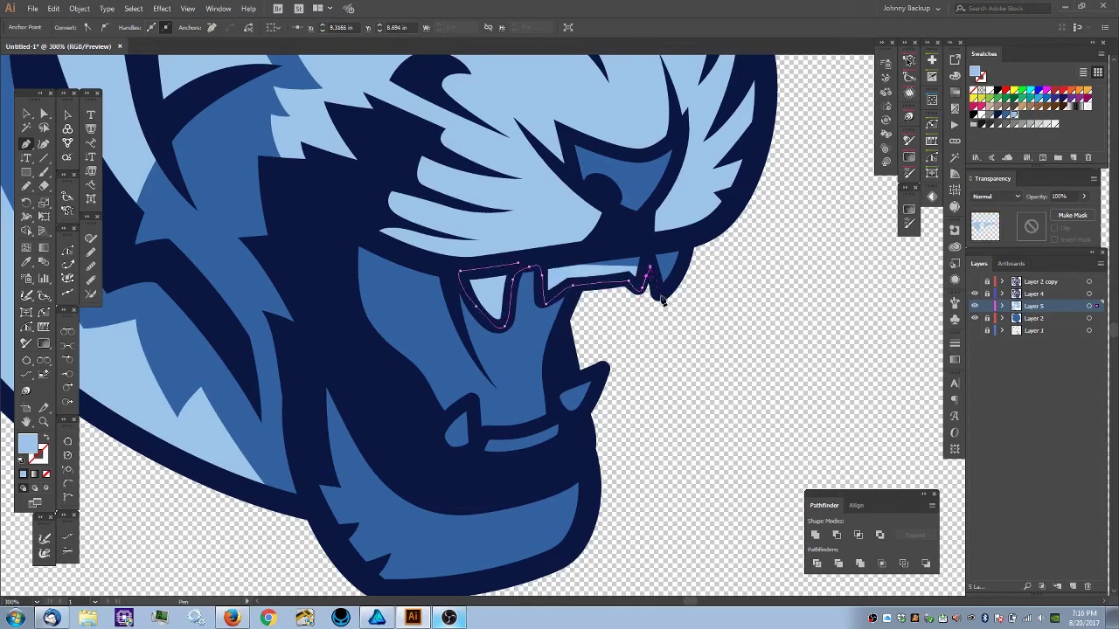
{"action": "left_click", "coordinate": [662, 298]}
{"action": "left_click", "coordinate": [686, 246]}
{"action": "left_click", "coordinate": [516, 265]}
{"action": "left_click", "coordinate": [635, 360], "text": "ctrl"}
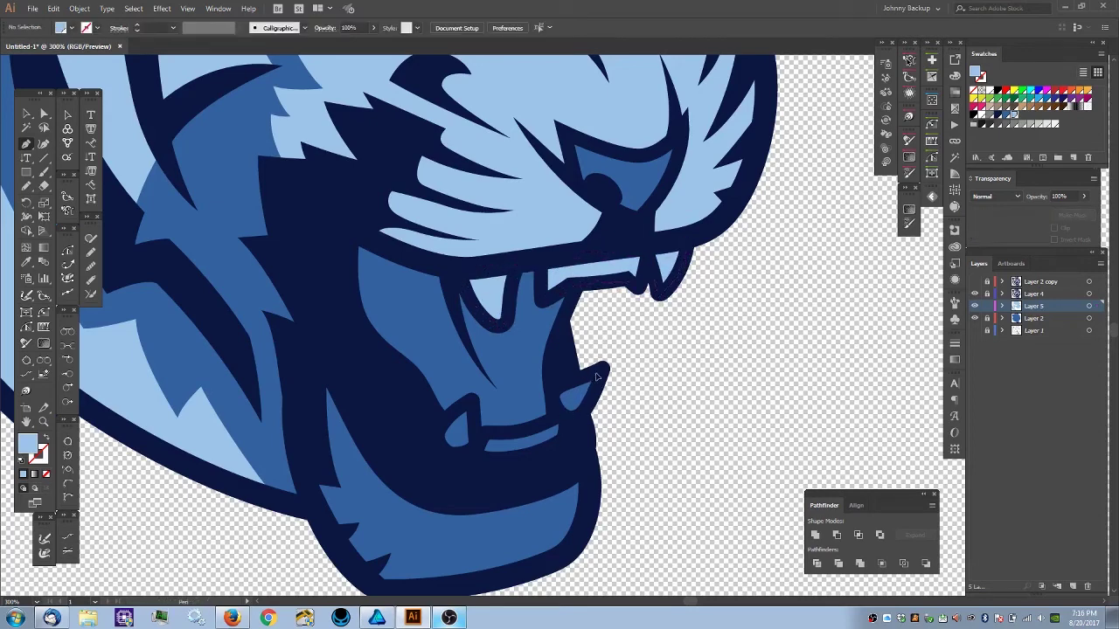
- Draw a light blue Pen shape covering the lower teeth, from the far fang around the near fang and back, and deselect it
{"action": "left_click", "coordinate": [598, 378]}
{"action": "left_click", "coordinate": [558, 387]}
{"action": "left_click_drag", "start_coordinate": [553, 412], "coordinate": [428, 450]}
{"action": "left_click", "coordinate": [479, 436]}
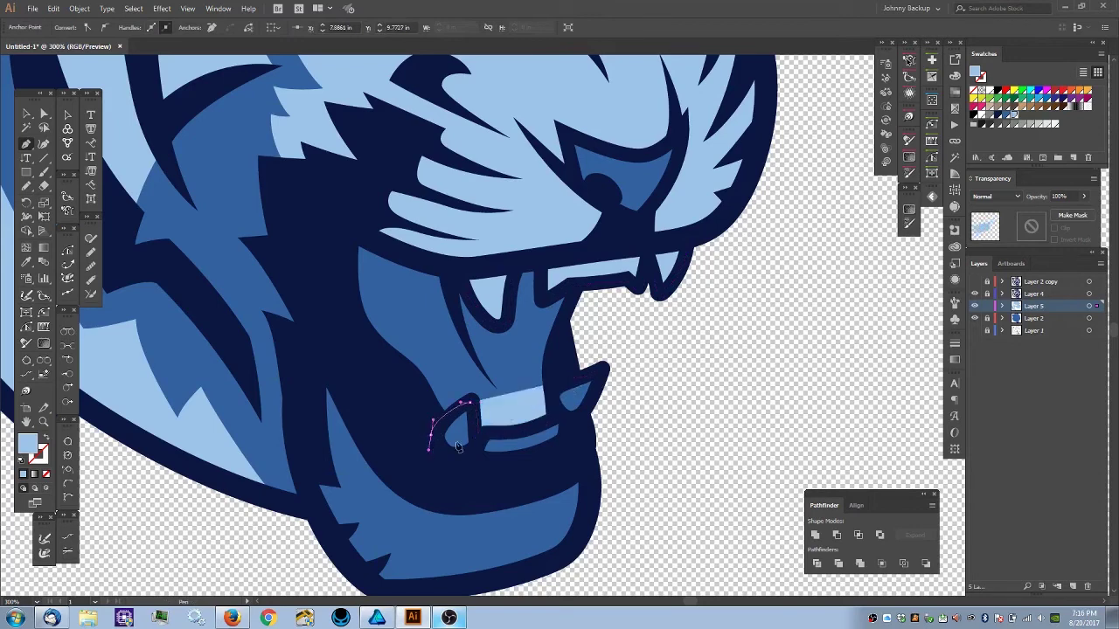
{"action": "left_click_drag", "start_coordinate": [469, 459], "coordinate": [517, 462]}
{"action": "left_click_drag", "start_coordinate": [574, 432], "coordinate": [596, 375]}
{"action": "left_click", "coordinate": [598, 378]}
{"action": "key", "text": "ctrl+z"}
{"action": "left_click", "coordinate": [649, 359], "text": "ctrl"}
- Draw a light blue Pen shape filling the near eye inside its dark outline, and deselect it
{"action": "key", "text": "ctrl+minus"}
{"action": "key", "text": "ctrl+minus"}
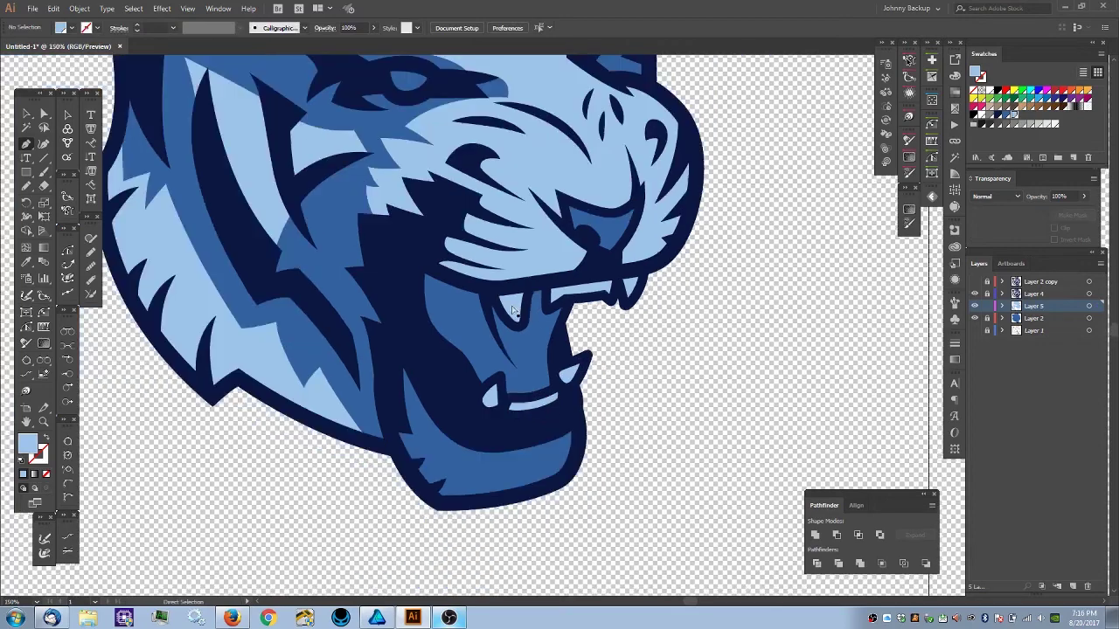
{"action": "key", "text": "ctrl+minus"}
{"action": "key", "text": "ctrl+minus"}
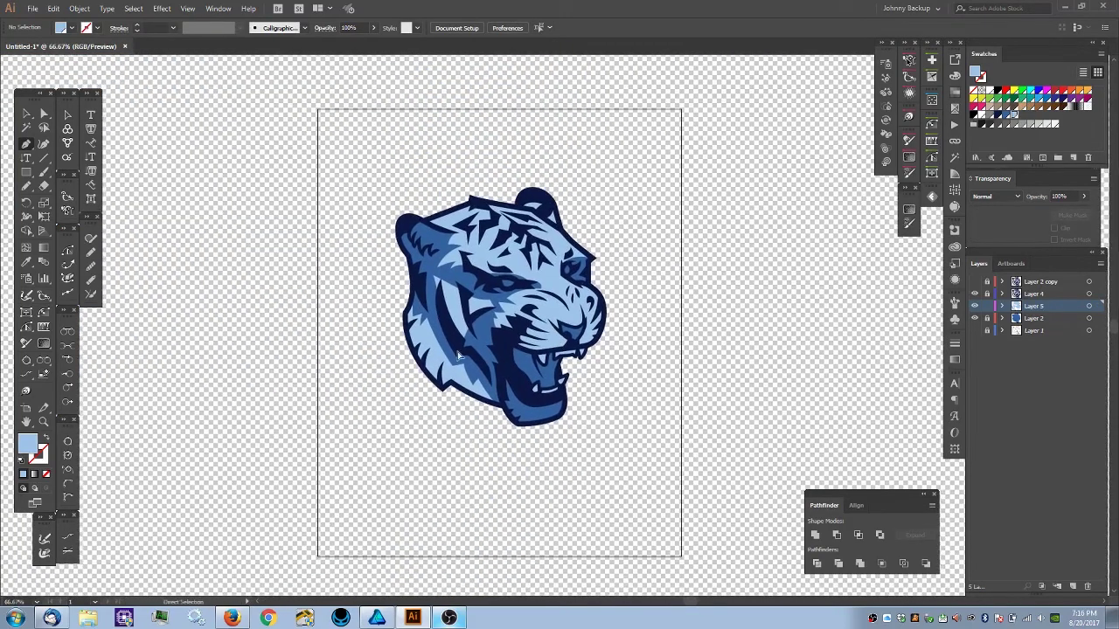
{"action": "key", "text": "ctrl+plus"}
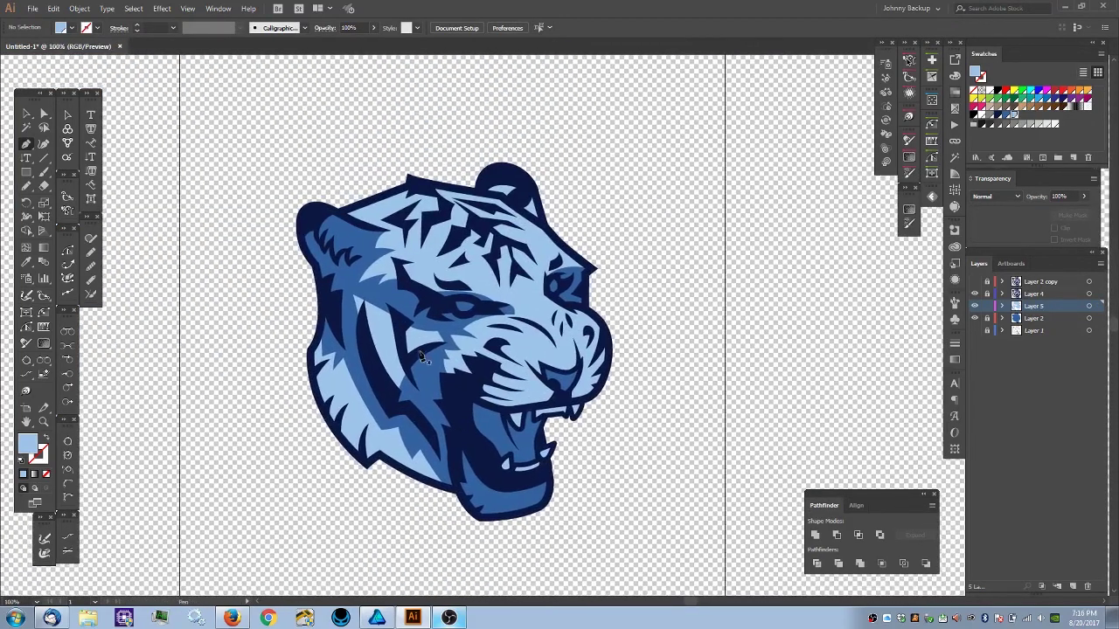
{"action": "key", "text": "ctrl+plus"}
{"action": "key", "text": "ctrl+plus"}
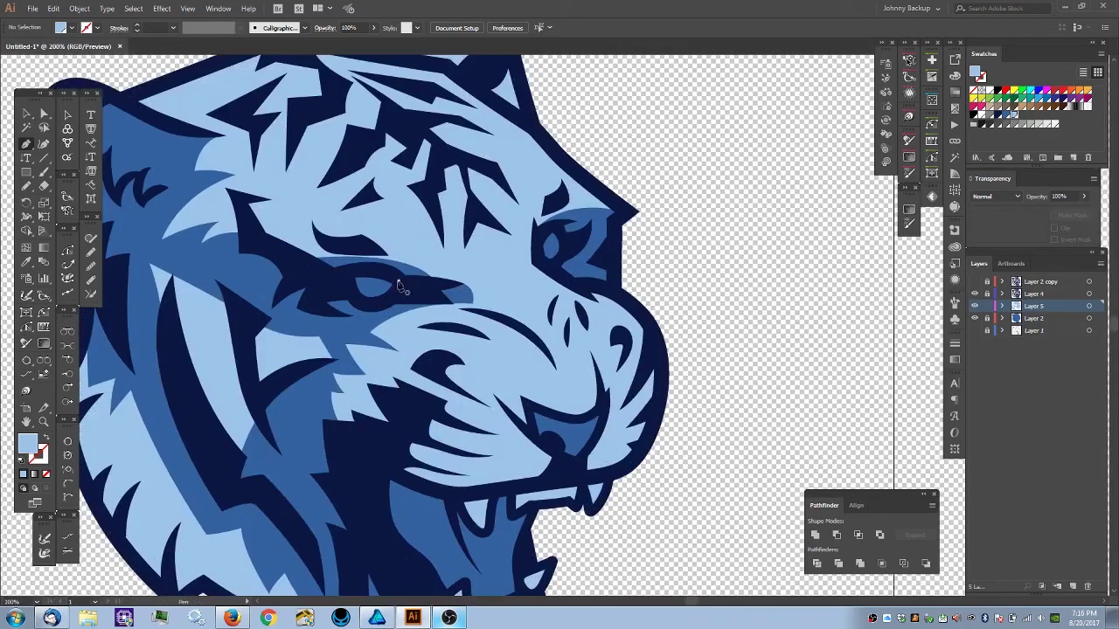
{"action": "left_click", "coordinate": [399, 282]}
{"action": "left_click_drag", "start_coordinate": [347, 281], "coordinate": [411, 264]}
{"action": "left_click", "coordinate": [641, 243], "text": "ctrl"}
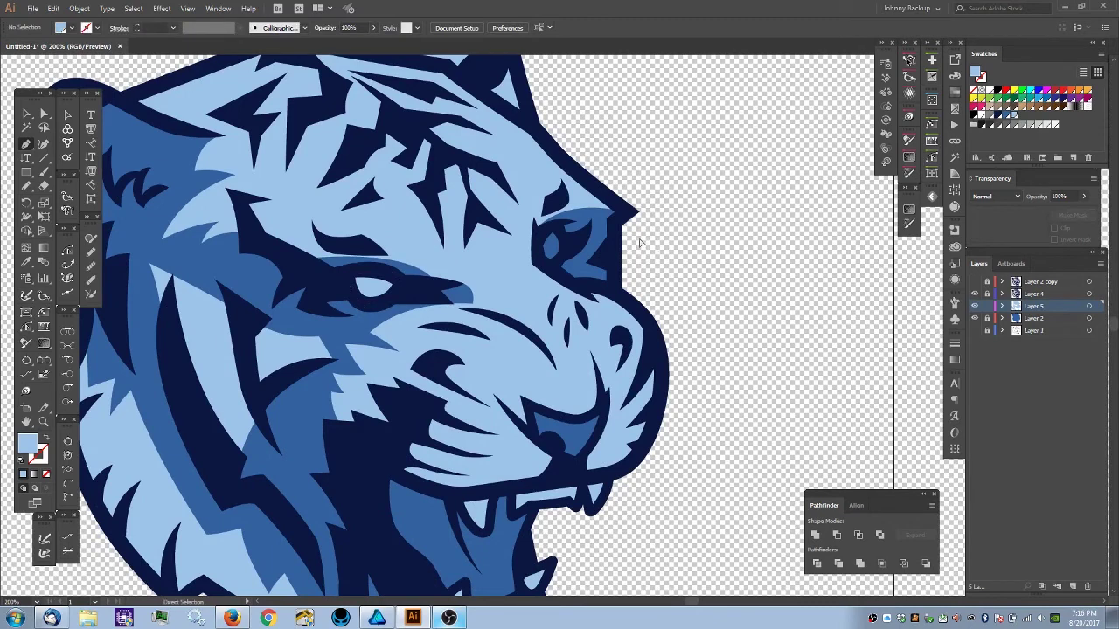
- Draw a light blue Pen shape filling the far eye inside its dark outline, and deselect it
{"action": "key", "text": "ctrl+minus"}
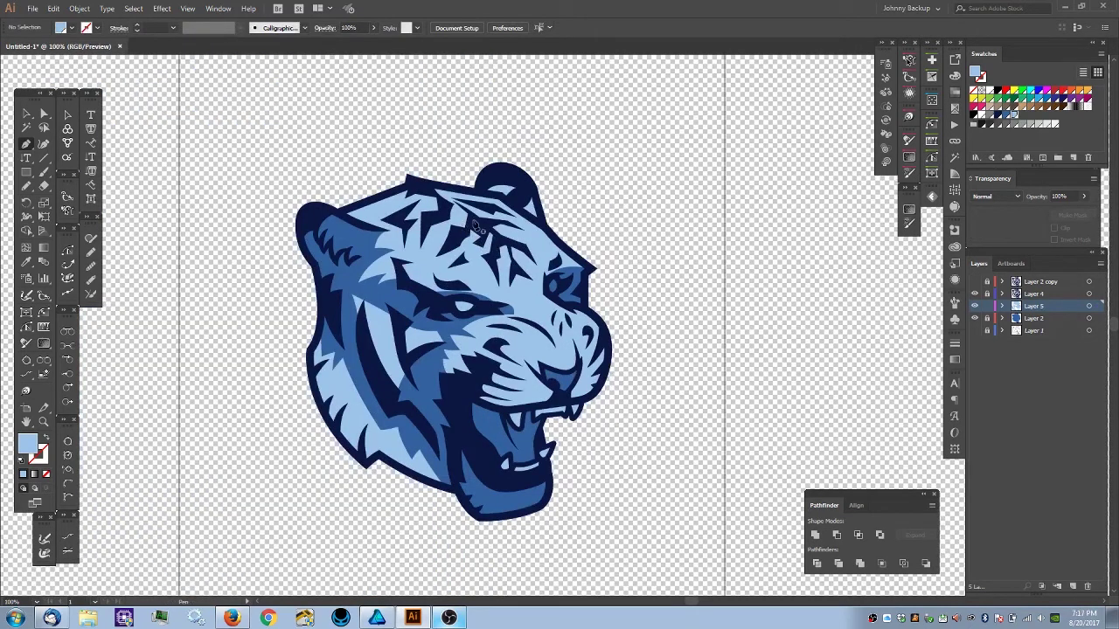
{"action": "key", "text": "ctrl+plus"}
{"action": "left_click_drag", "start_coordinate": [537, 246], "coordinate": [556, 268]}
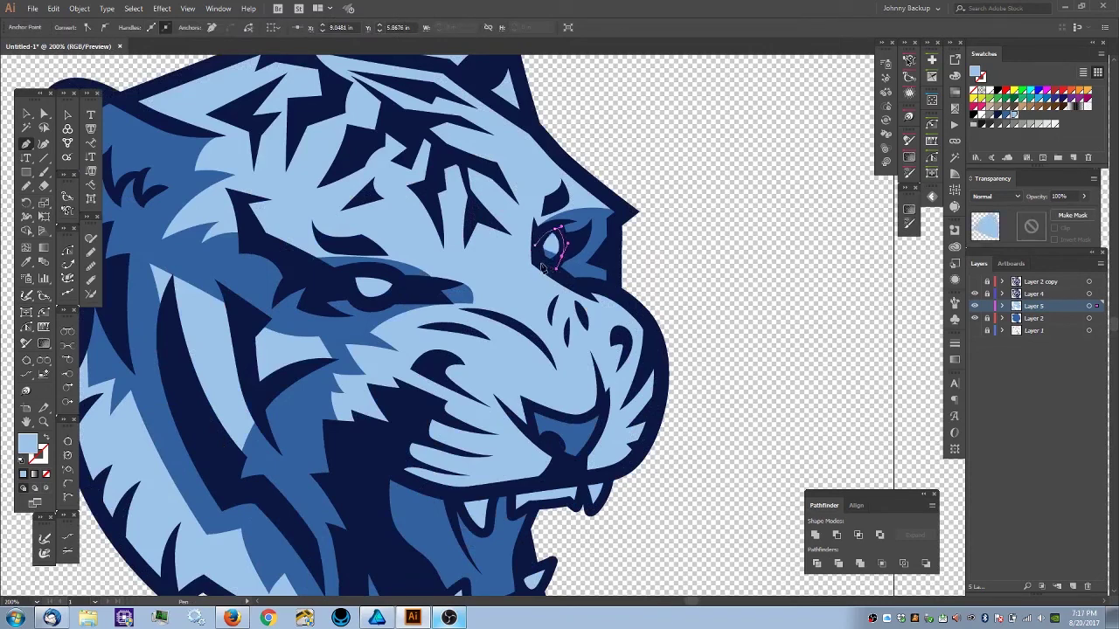
{"action": "left_click", "coordinate": [712, 236], "text": "ctrl"}
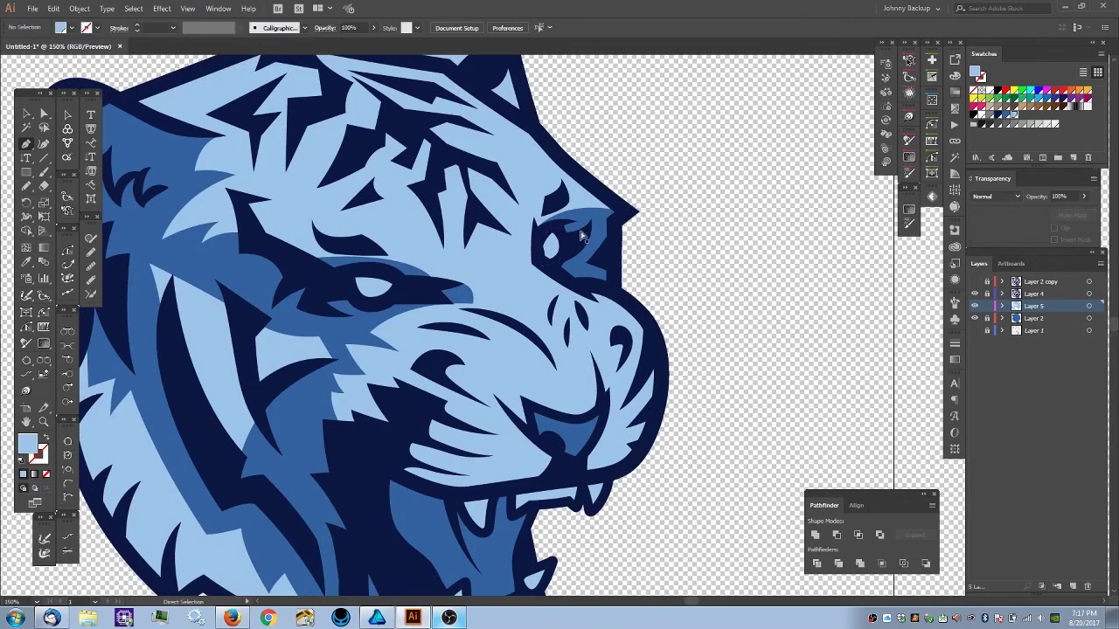
{"action": "key", "text": "ctrl+0"}
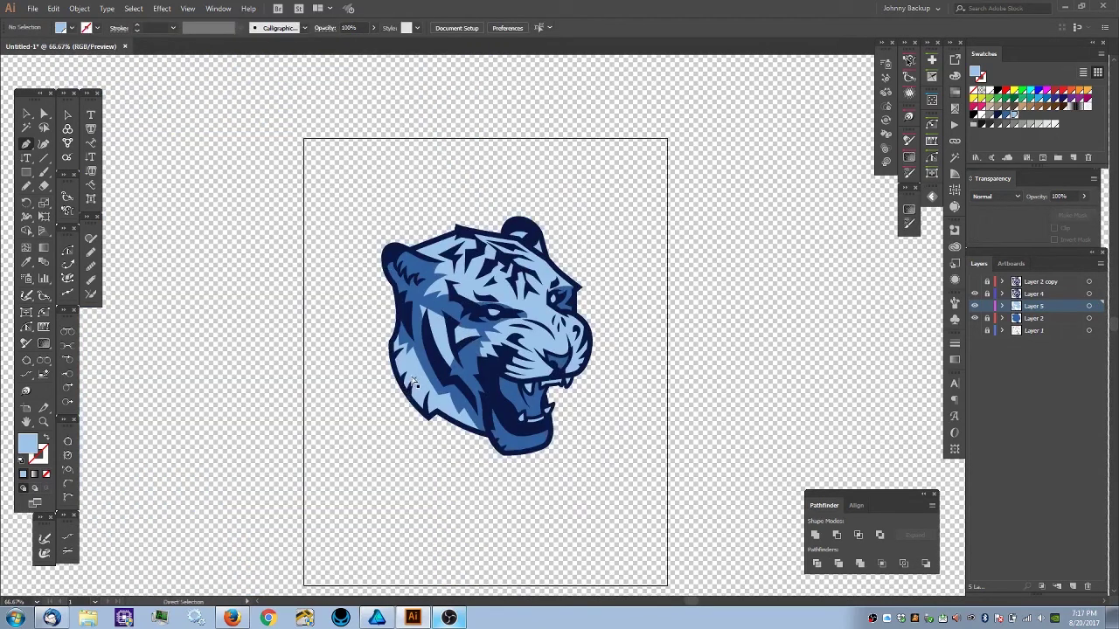
- Draw a closed light blue Pen shape over the lower jaw and chin, following the middle of its dark outline, and deselect it
{"action": "key", "text": "ctrl+plus"}
{"action": "key", "text": "ctrl+plus"}
{"action": "left_click_drag", "start_coordinate": [556, 466], "coordinate": [584, 330]}
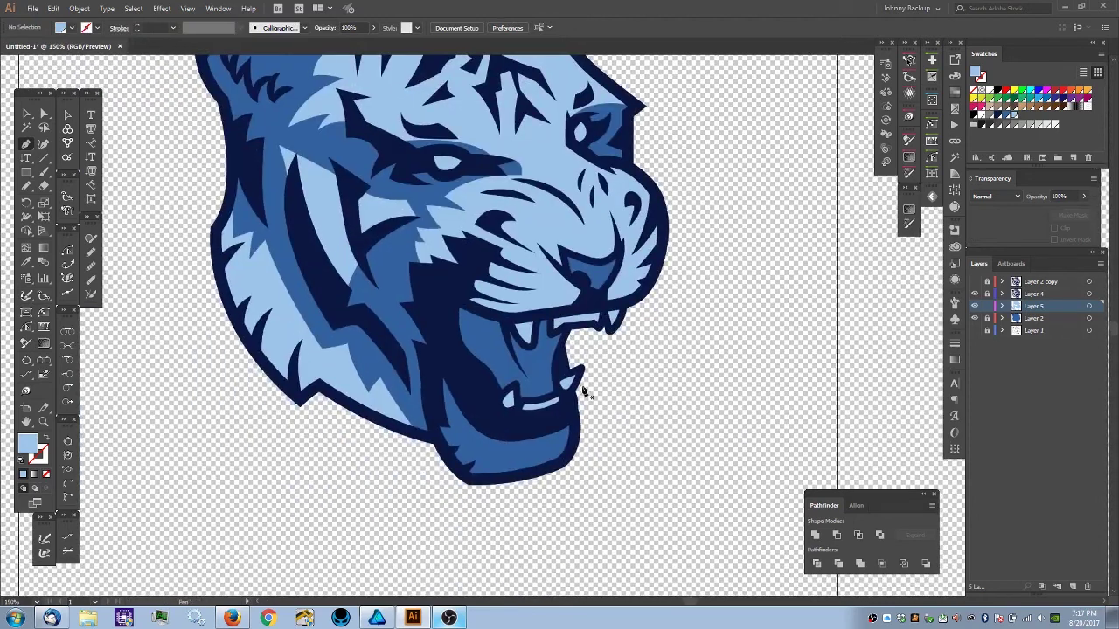
{"action": "left_click", "coordinate": [432, 372]}
{"action": "left_click", "coordinate": [435, 425]}
{"action": "left_click", "coordinate": [448, 468]}
{"action": "left_click", "coordinate": [475, 480]}
{"action": "left_click", "coordinate": [565, 460]}
{"action": "left_click_drag", "start_coordinate": [576, 451], "coordinate": [577, 449]}
{"action": "left_click", "coordinate": [574, 415]}
{"action": "left_click_drag", "start_coordinate": [508, 422], "coordinate": [479, 409]}
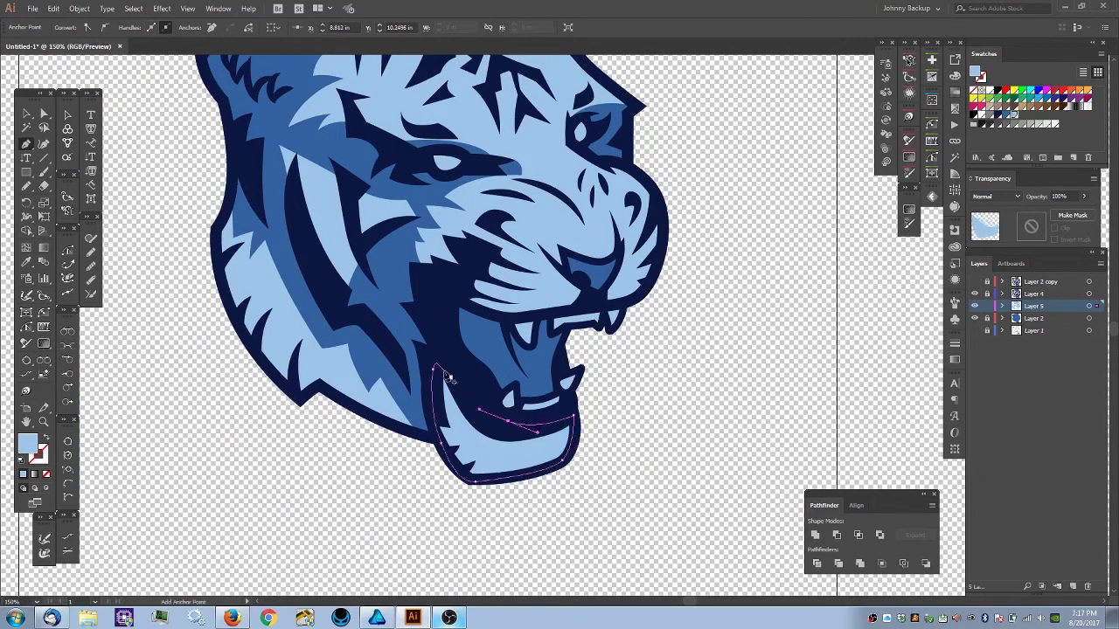
{"action": "left_click", "coordinate": [434, 368]}
{"action": "left_click", "coordinate": [376, 486], "text": "ctrl"}
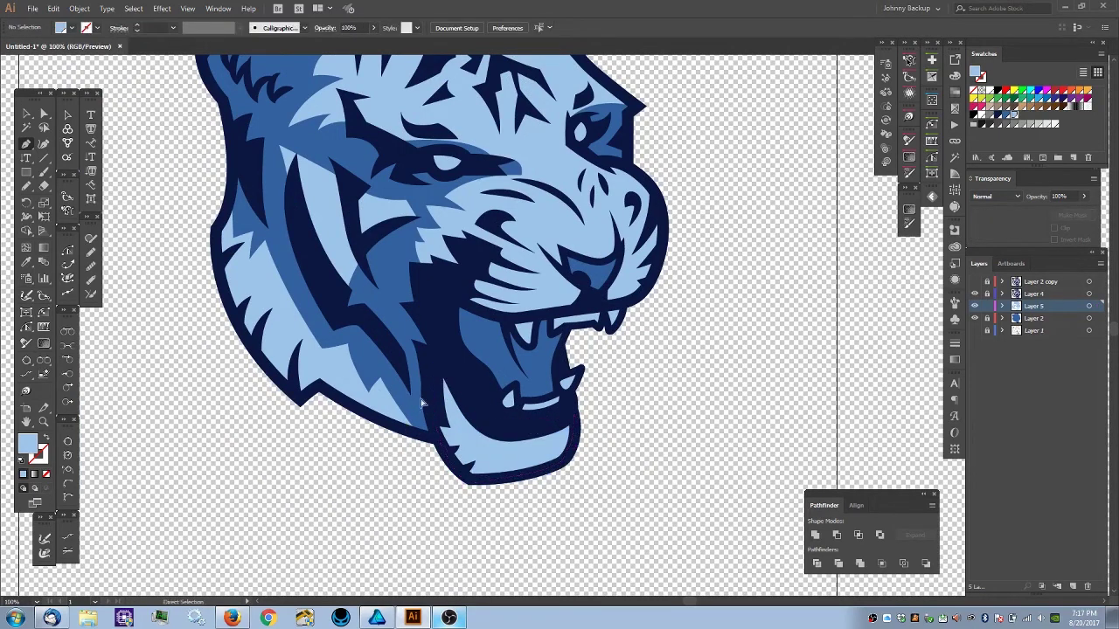
- Review the light blue highlights on the whole tiger head, both at a distance and up close
{"action": "key", "text": "ctrl+minus"}
{"action": "key", "text": "ctrl+minus"}
{"action": "key", "text": "ctrl+minus"}
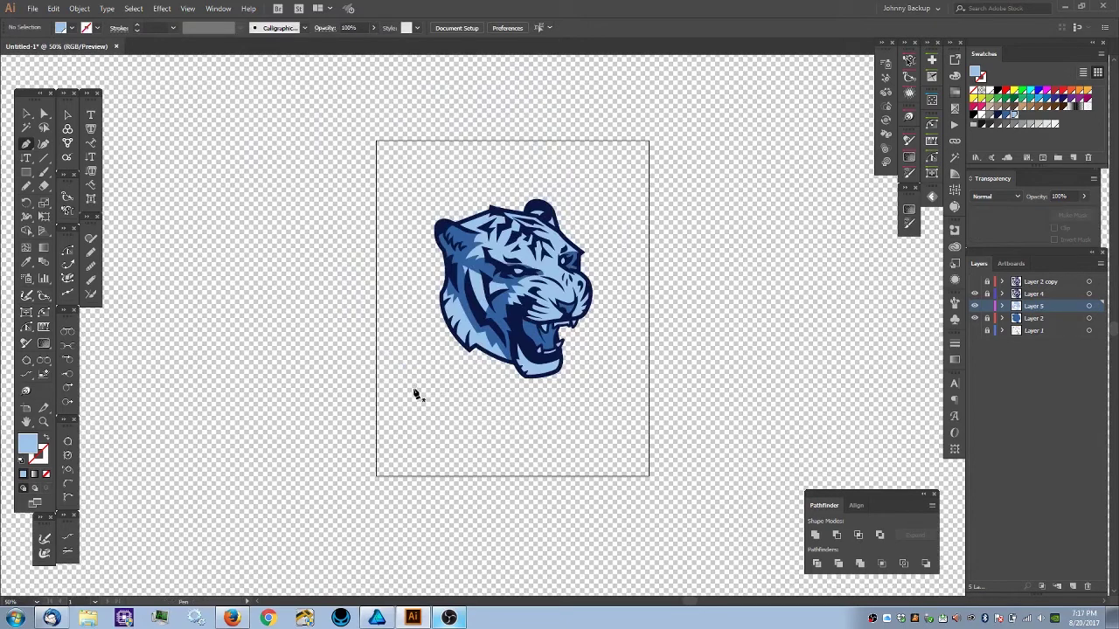
{"action": "key", "text": "ctrl+plus"}
{"action": "key", "text": "ctrl+plus"}
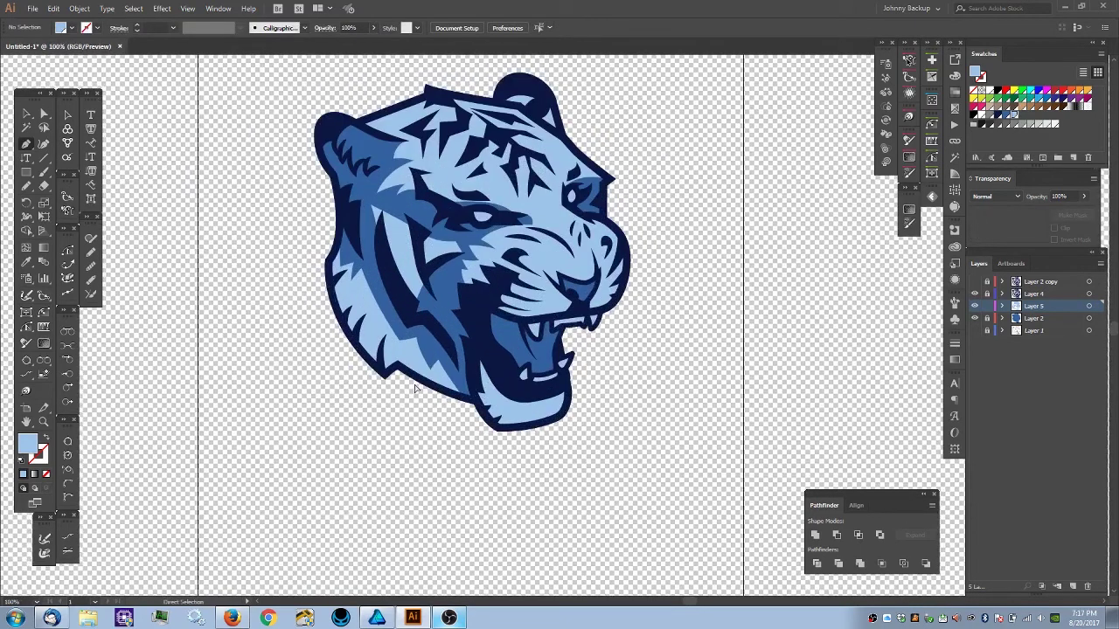
{"action": "key", "text": "p"}
{"action": "left_click_drag", "start_coordinate": [428, 325], "coordinate": [437, 374]}
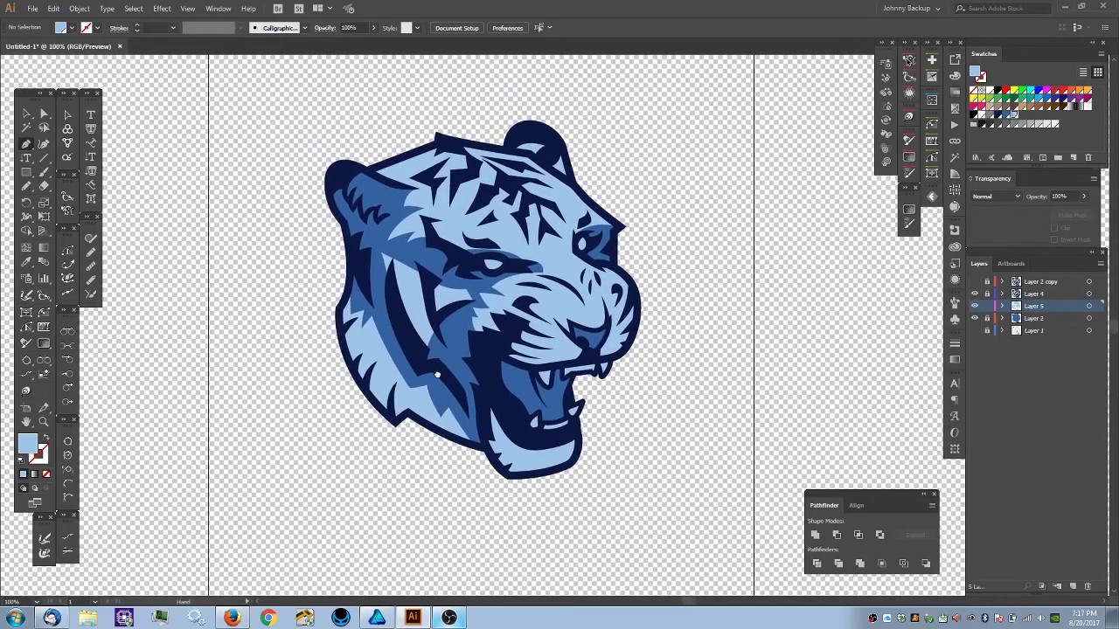
{"action": "key", "text": "ctrl+plus"}
{"action": "left_click_drag", "start_coordinate": [505, 409], "coordinate": [497, 439]}
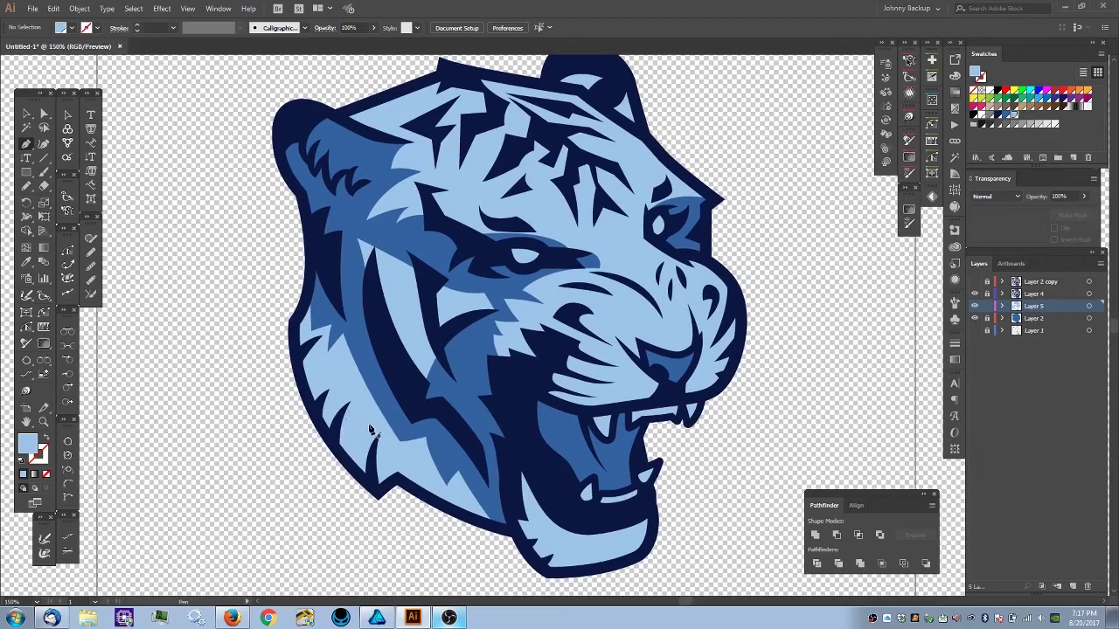
- Switch to the Pencil tool and load the saved graphic style with the tapered navy stroke
{"action": "key", "text": "n"}
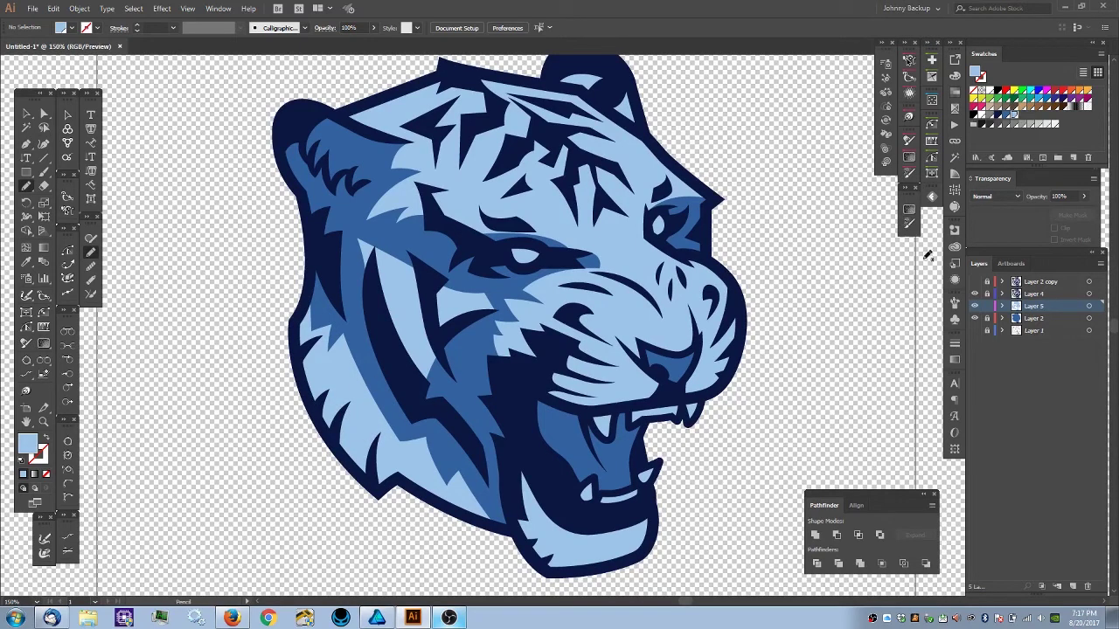
{"action": "left_click", "coordinate": [956, 265]}
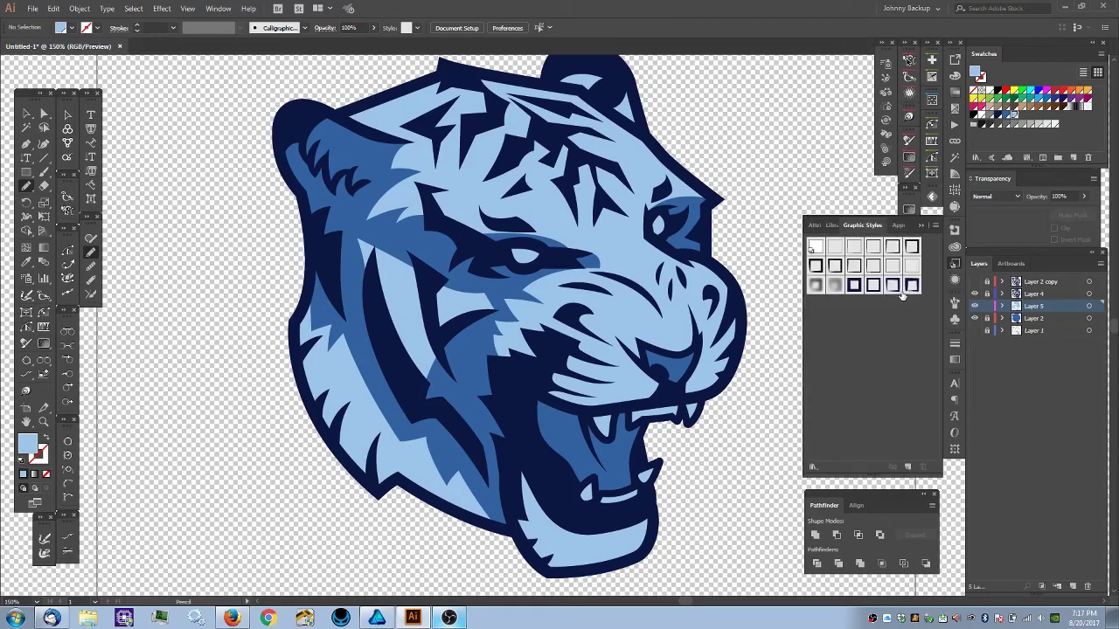
{"action": "left_click", "coordinate": [912, 286]}
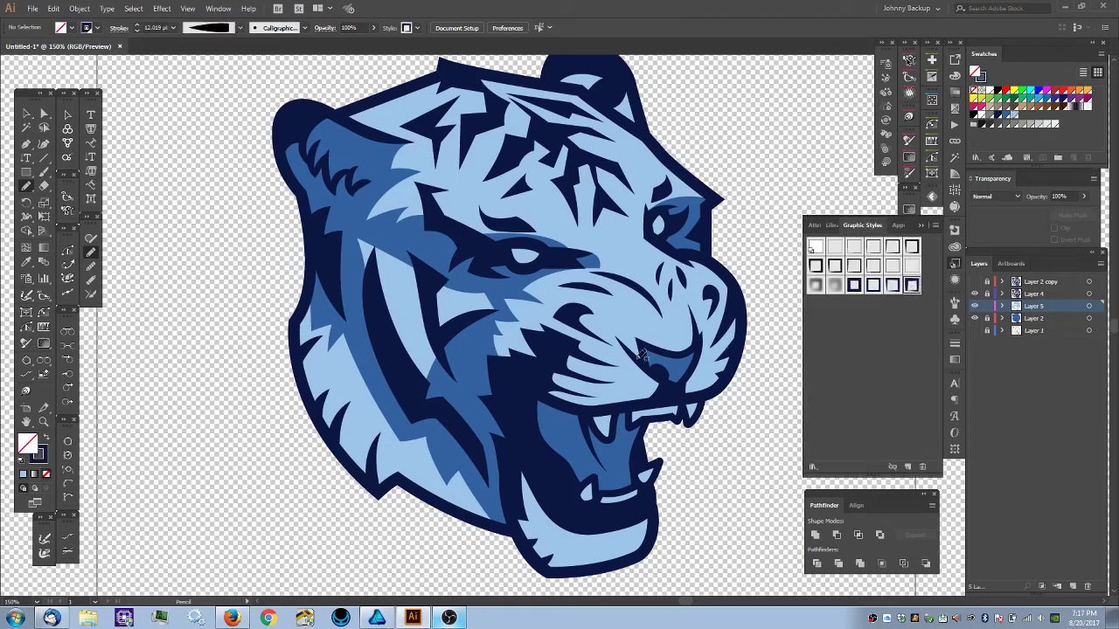
- Try two tapered navy Pencil strokes beside the neck and undo each of them
{"action": "left_click_drag", "start_coordinate": [295, 411], "coordinate": [240, 521]}
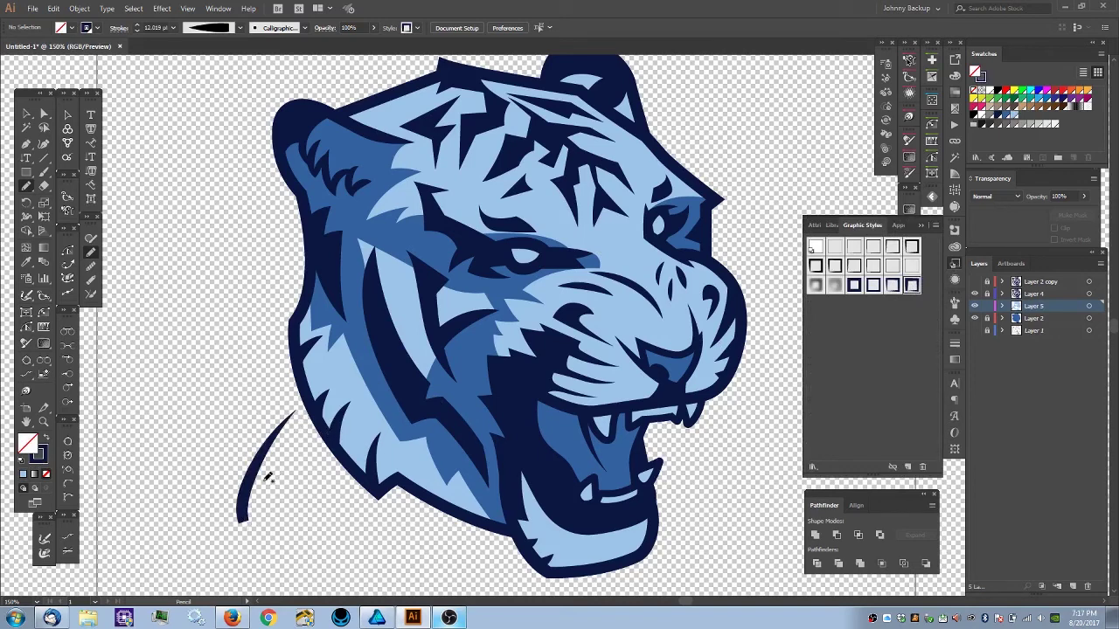
{"action": "key", "text": "ctrl+z"}
{"action": "left_click_drag", "start_coordinate": [249, 506], "coordinate": [304, 397]}
{"action": "key", "text": "ctrl+z"}
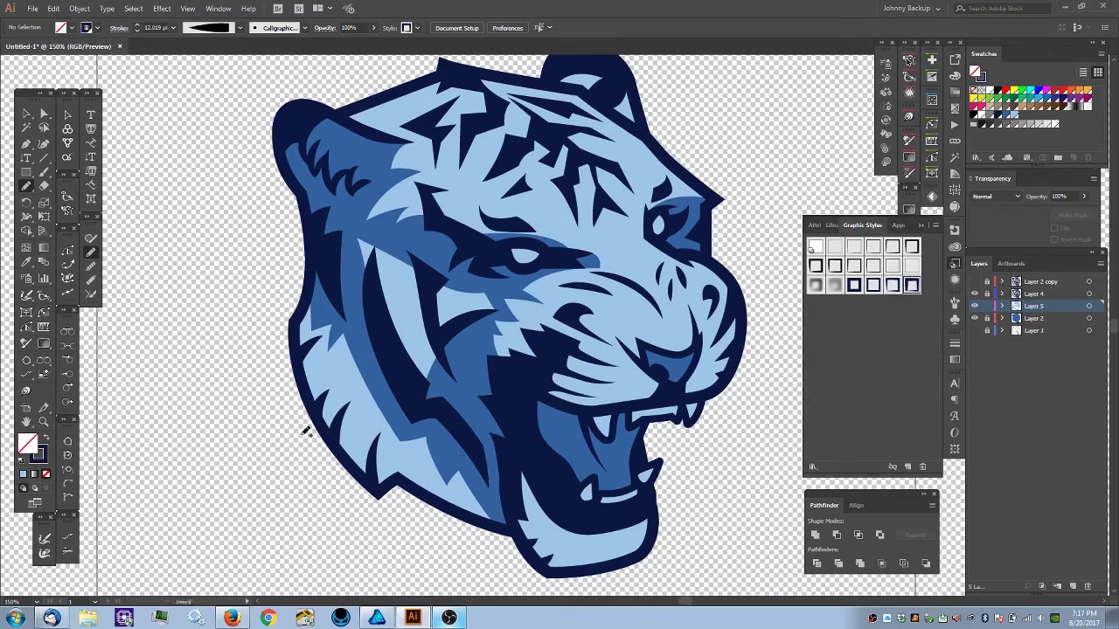
- Draw a curved, tapered Pencil stroke about 2 in tall beside the neck and recolor it with the medium blue swatch
{"action": "left_click_drag", "start_coordinate": [218, 506], "coordinate": [264, 383]}
{"action": "key", "text": "v"}
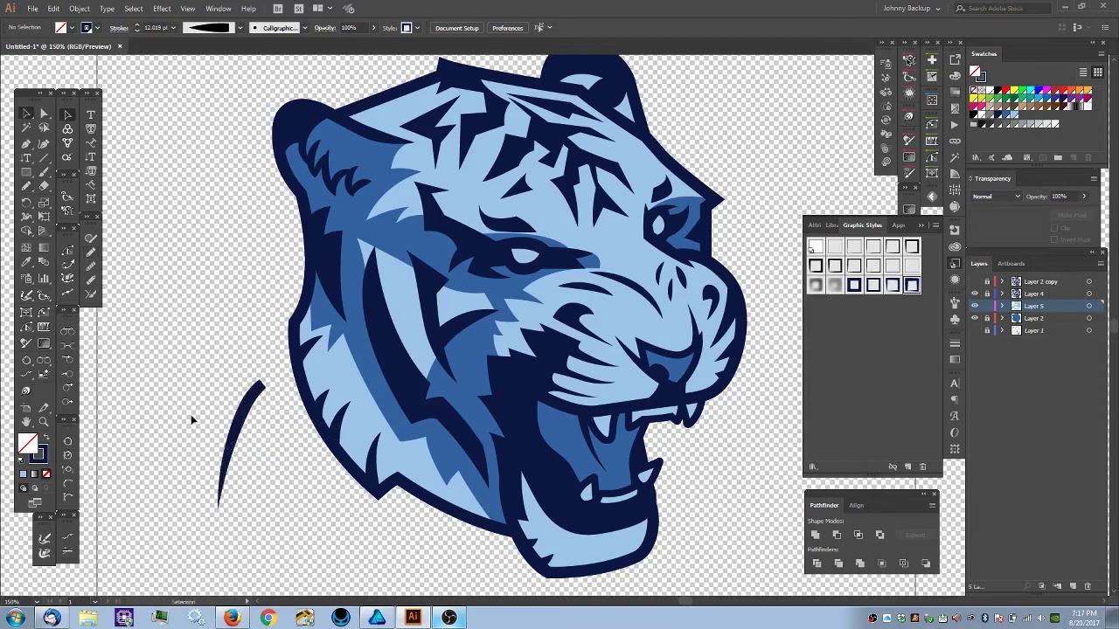
{"action": "left_click", "coordinate": [232, 437]}
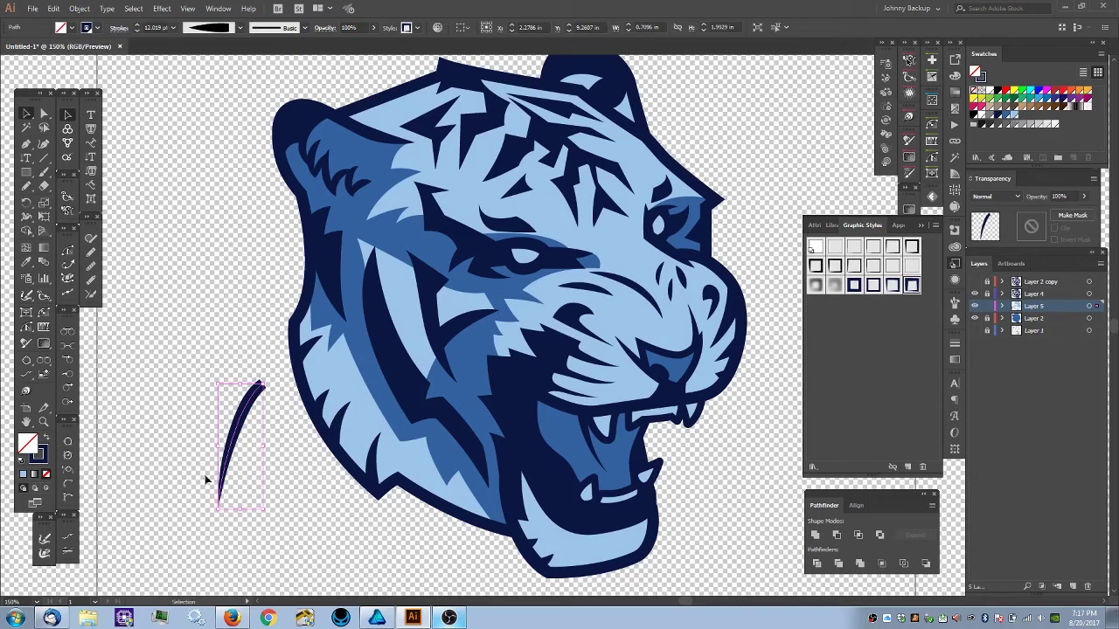
{"action": "left_click", "coordinate": [41, 458]}
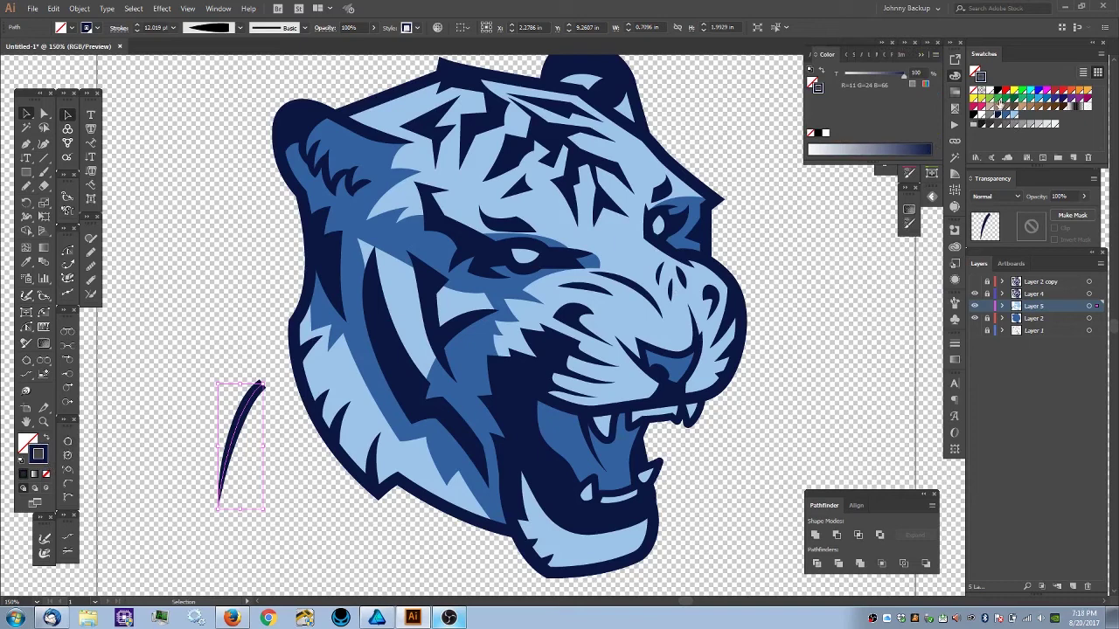
{"action": "left_click", "coordinate": [1005, 115]}
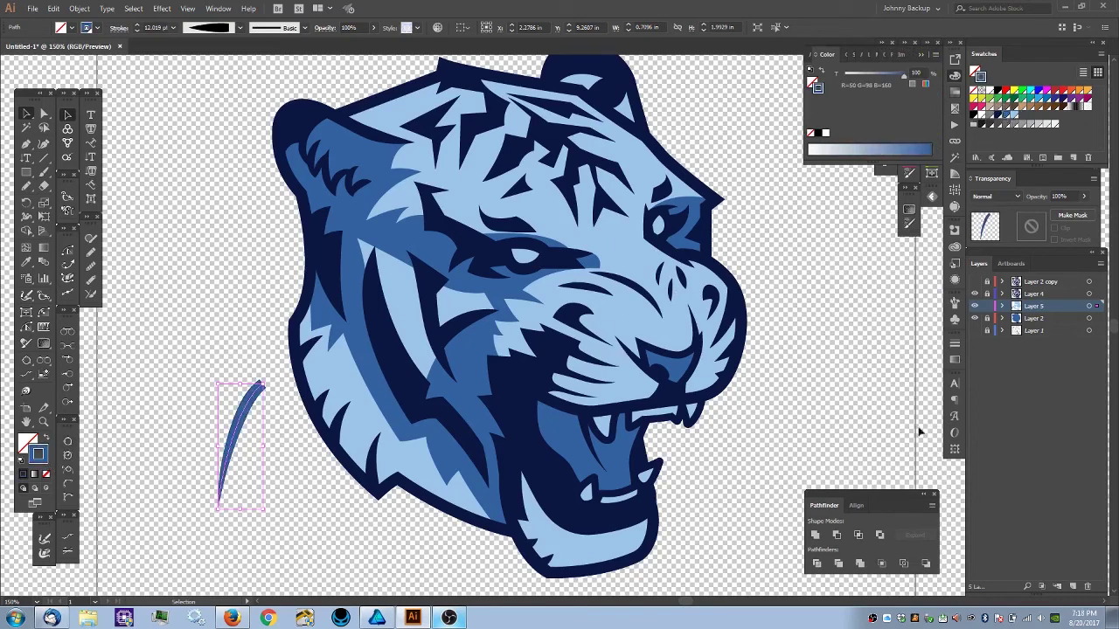
- Set the weight of the medium blue tapered stroke to 20 pt
{"action": "left_click", "coordinate": [954, 343]}
{"action": "left_click", "coordinate": [853, 354]}
{"action": "left_click", "coordinate": [854, 354]}
{"action": "left_click", "coordinate": [853, 354]}
{"action": "left_click", "coordinate": [854, 354]}
{"action": "left_click", "coordinate": [853, 354]}
{"action": "left_click", "coordinate": [854, 354]}
{"action": "left_click", "coordinate": [853, 354]}
{"action": "left_click", "coordinate": [854, 355]}
{"action": "left_click", "coordinate": [853, 354]}
{"action": "left_click", "coordinate": [853, 354]}
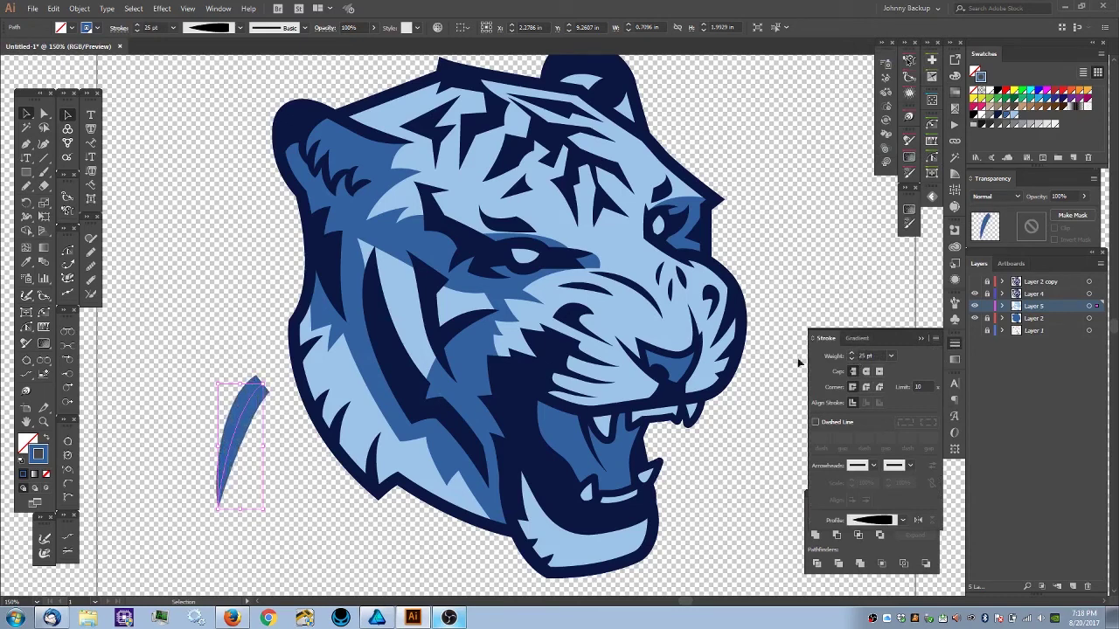
{"action": "left_click", "coordinate": [852, 360]}
{"action": "left_click", "coordinate": [852, 360]}
{"action": "left_click", "coordinate": [852, 360]}
{"action": "left_click", "coordinate": [852, 359]}
{"action": "left_click", "coordinate": [852, 360]}
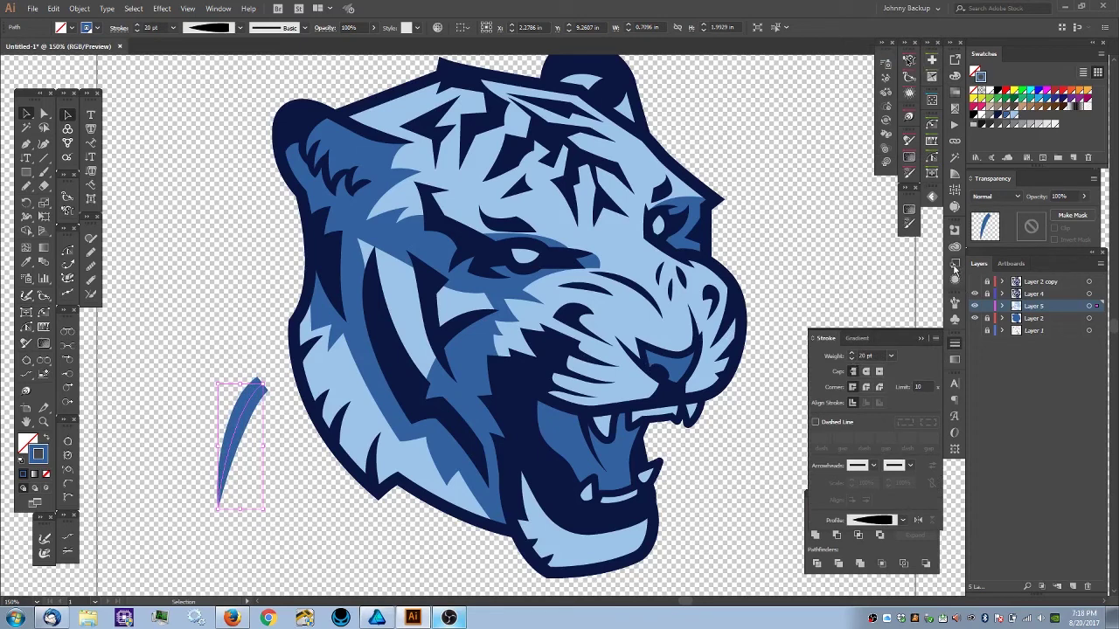
- Save the medium blue tapered stroke as a new graphic style and delete the sample stroke
{"action": "left_click", "coordinate": [955, 265]}
{"action": "left_click", "coordinate": [907, 467]}
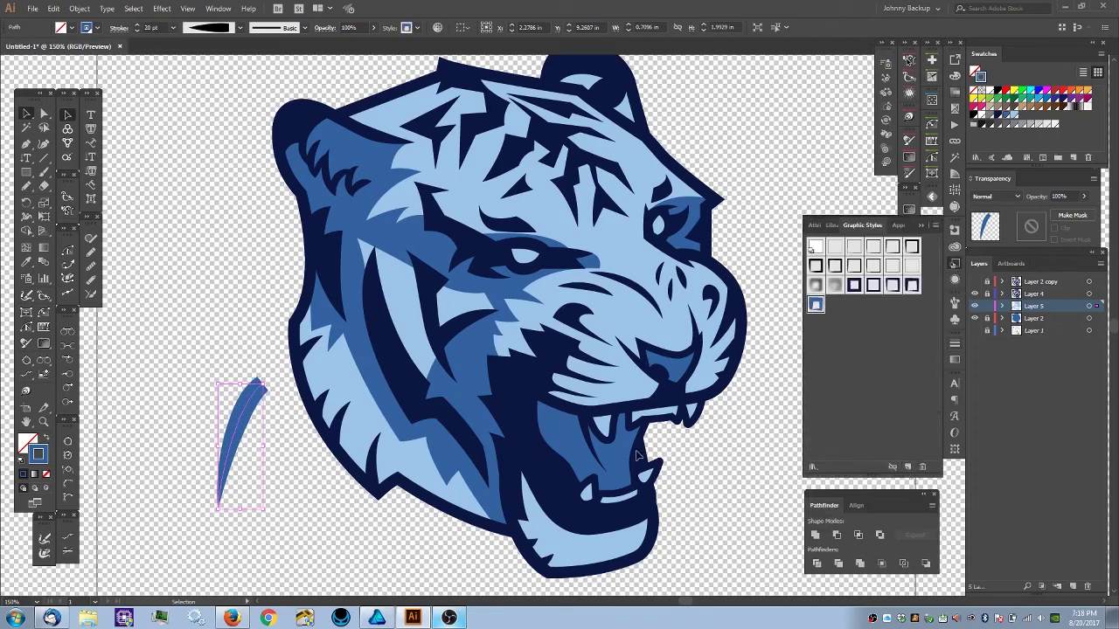
{"action": "key", "text": "Delete"}
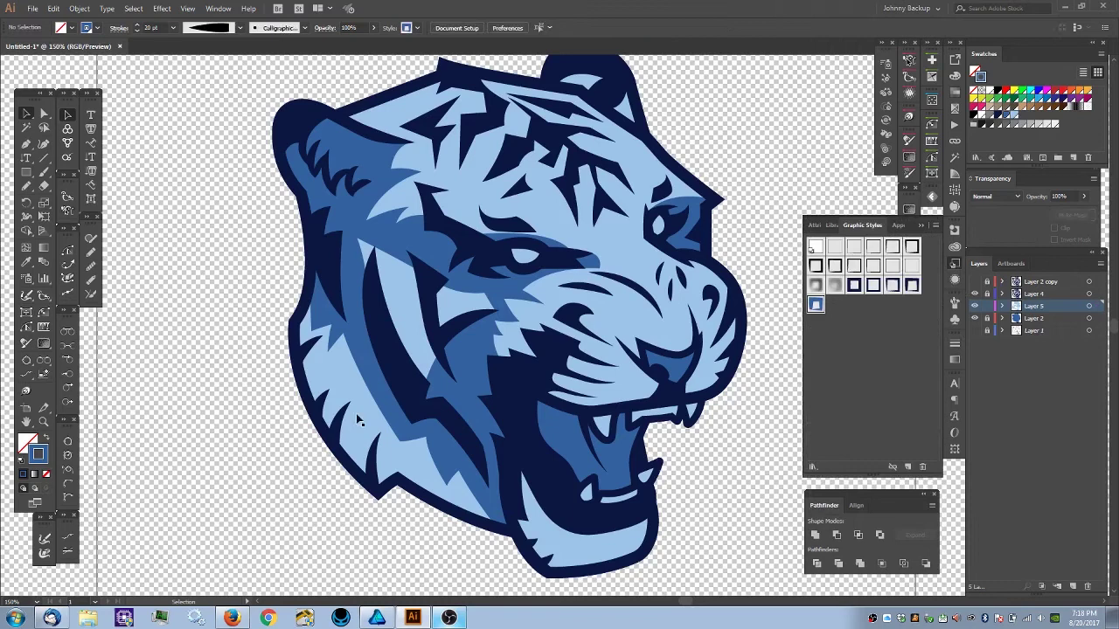
- Set the Pencil tool's fidelity to the smoothest setting, leaving its other options as they are
{"action": "key", "text": "n"}
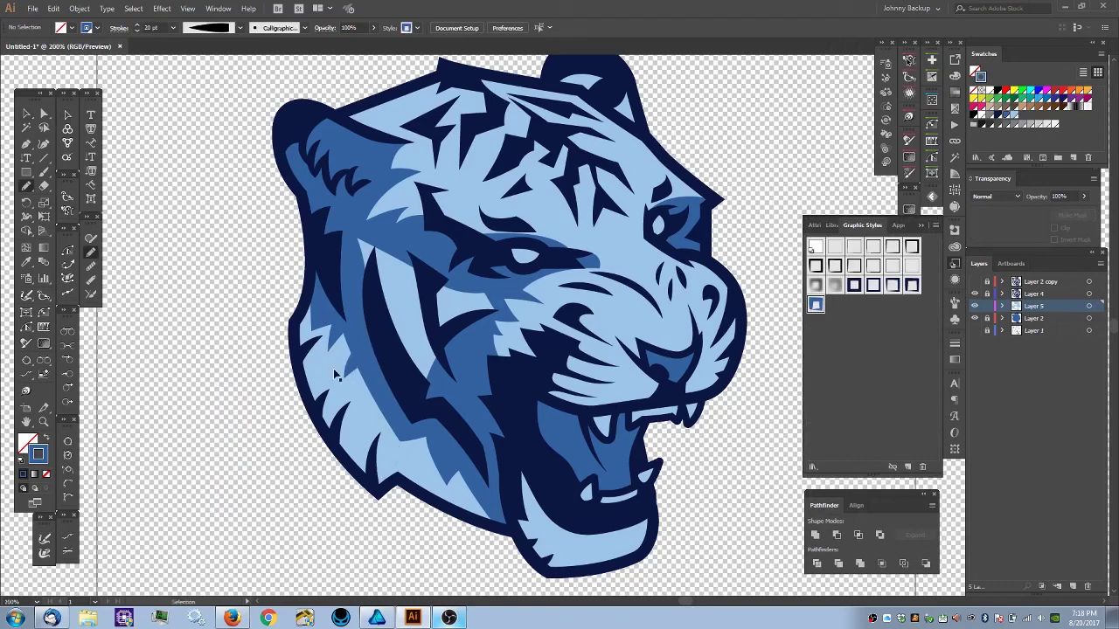
{"action": "scroll", "coordinate": [329, 371], "scroll_direction": "up", "scroll_amount": 2}
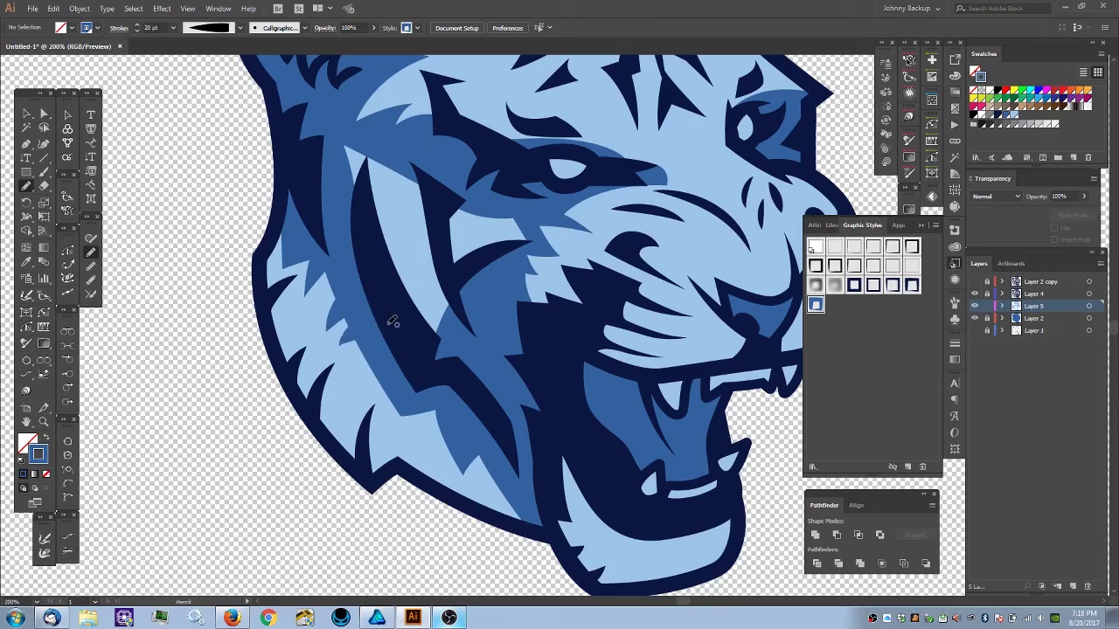
{"action": "left_click_drag", "start_coordinate": [366, 324], "coordinate": [383, 323]}
{"action": "double_click", "coordinate": [32, 188]}
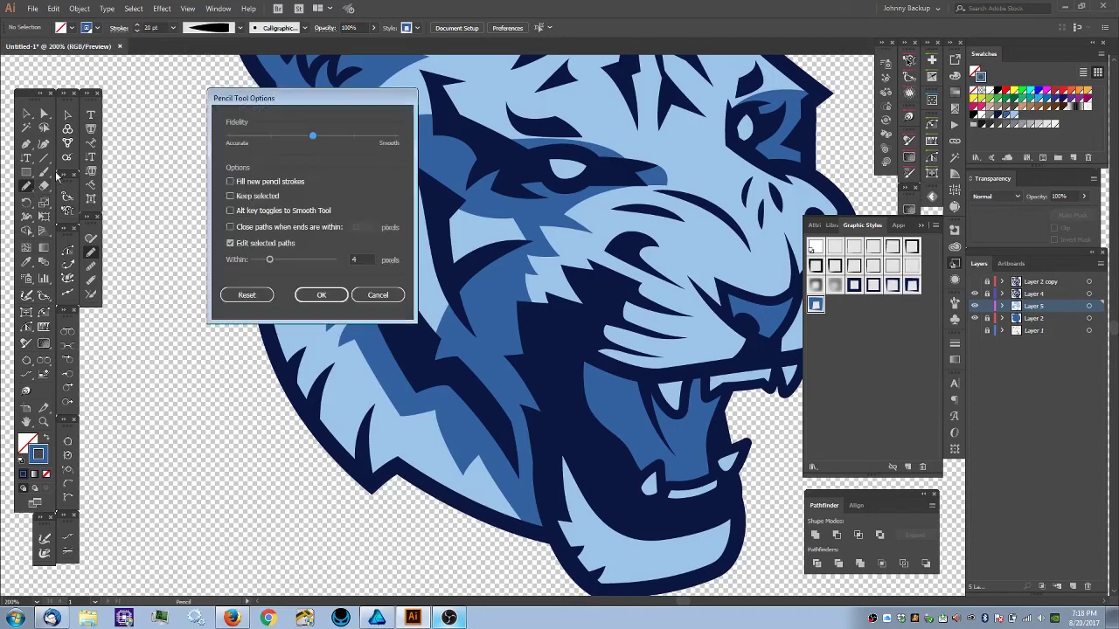
{"action": "left_click_drag", "start_coordinate": [312, 137], "coordinate": [397, 136]}
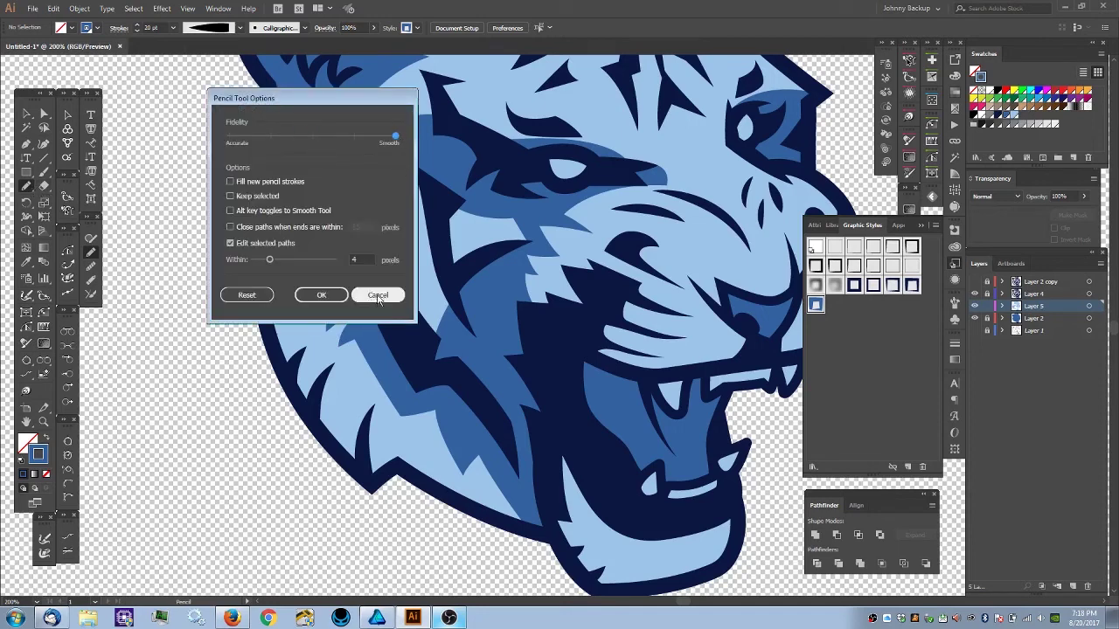
{"action": "left_click", "coordinate": [322, 295]}
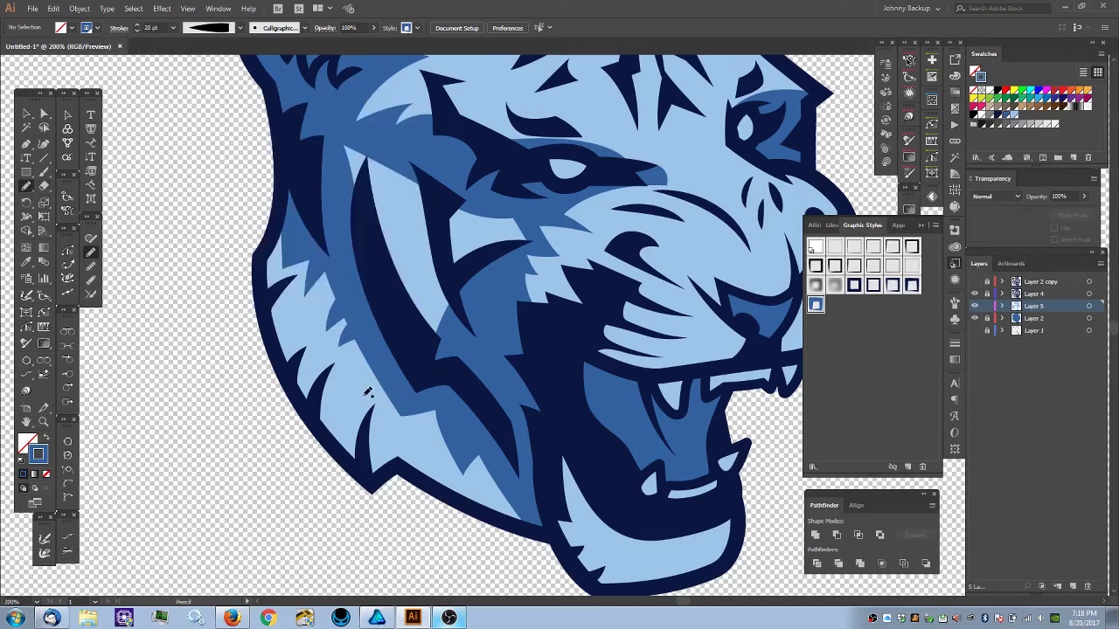
- Examine the shading across the neck, cheek and eye area, both close up and on the whole head
{"action": "mouse_move", "coordinate": [392, 324]}
{"action": "left_mouse_down"}
{"action": "mouse_move", "coordinate": [304, 409]}
{"action": "mouse_move", "coordinate": [299, 289]}
{"action": "mouse_move", "coordinate": [411, 387]}
{"action": "mouse_move", "coordinate": [413, 437]}
{"action": "left_mouse_up"}
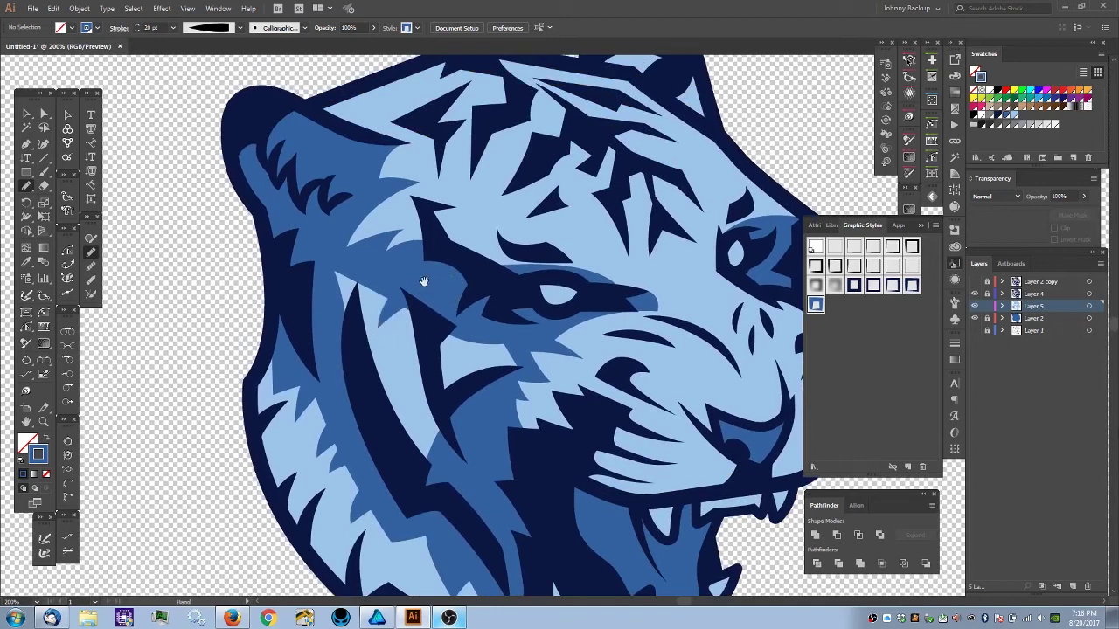
{"action": "left_click_drag", "start_coordinate": [425, 283], "coordinate": [322, 262]}
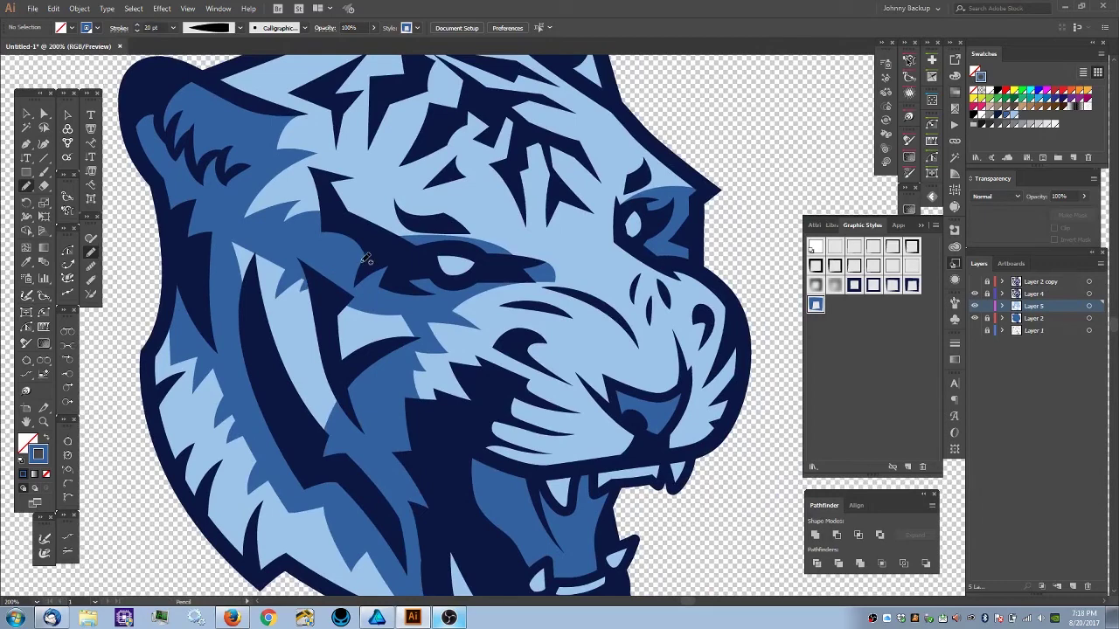
{"action": "key", "text": "v"}
{"action": "key", "text": "ctrl+minus"}
{"action": "key", "text": "ctrl+minus"}
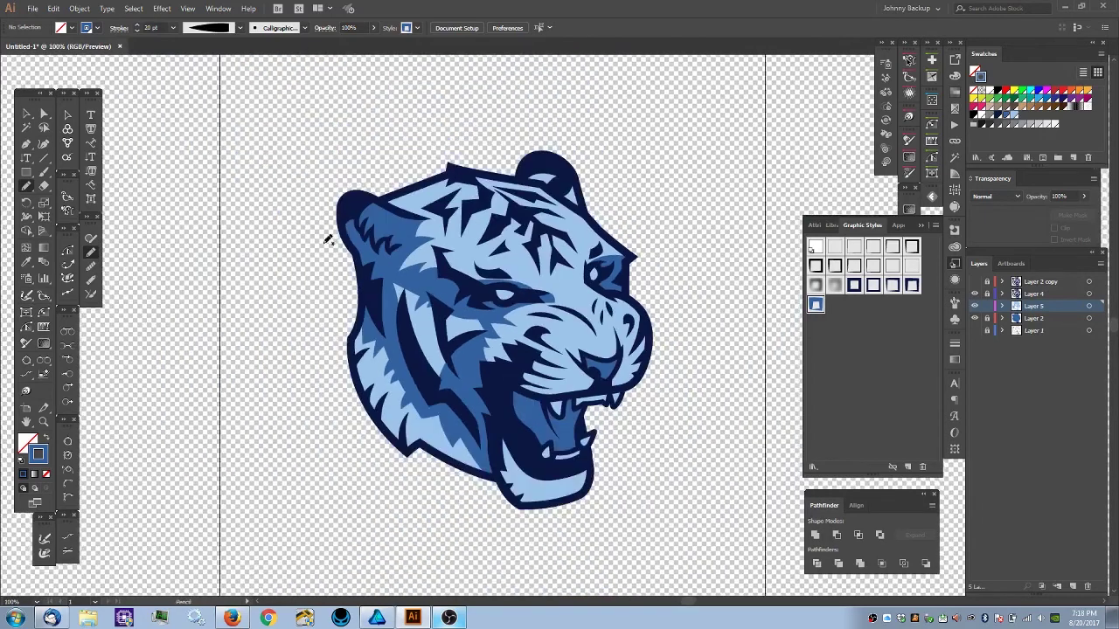
{"action": "key", "text": "ctrl+plus"}
{"action": "key", "text": "ctrl+plus"}
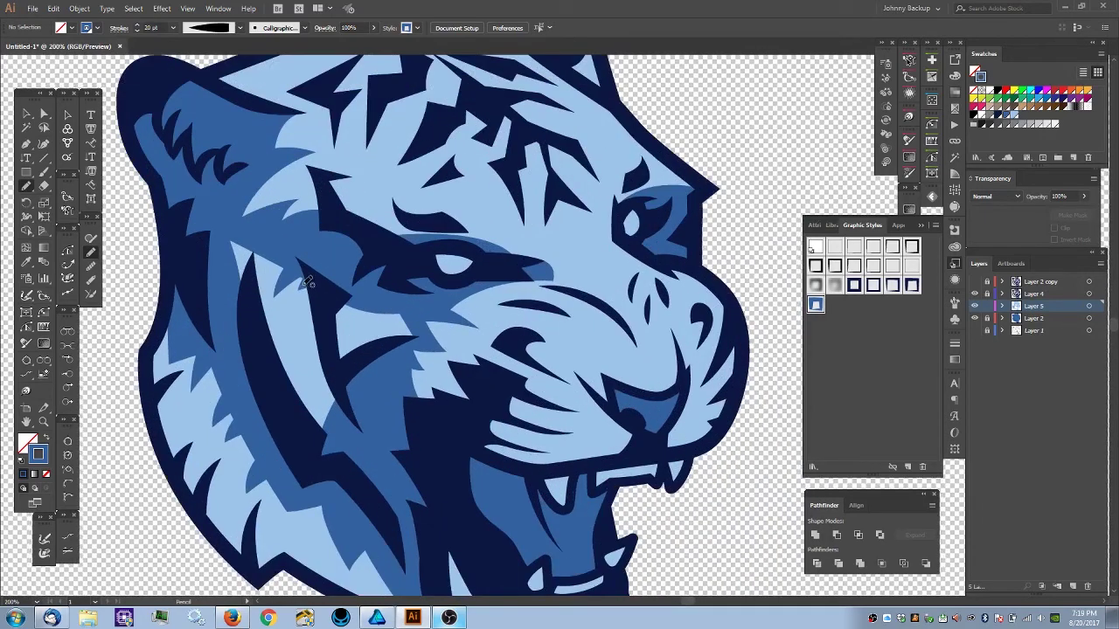
{"action": "scroll", "coordinate": [311, 301], "scroll_direction": "up", "scroll_amount": 2}
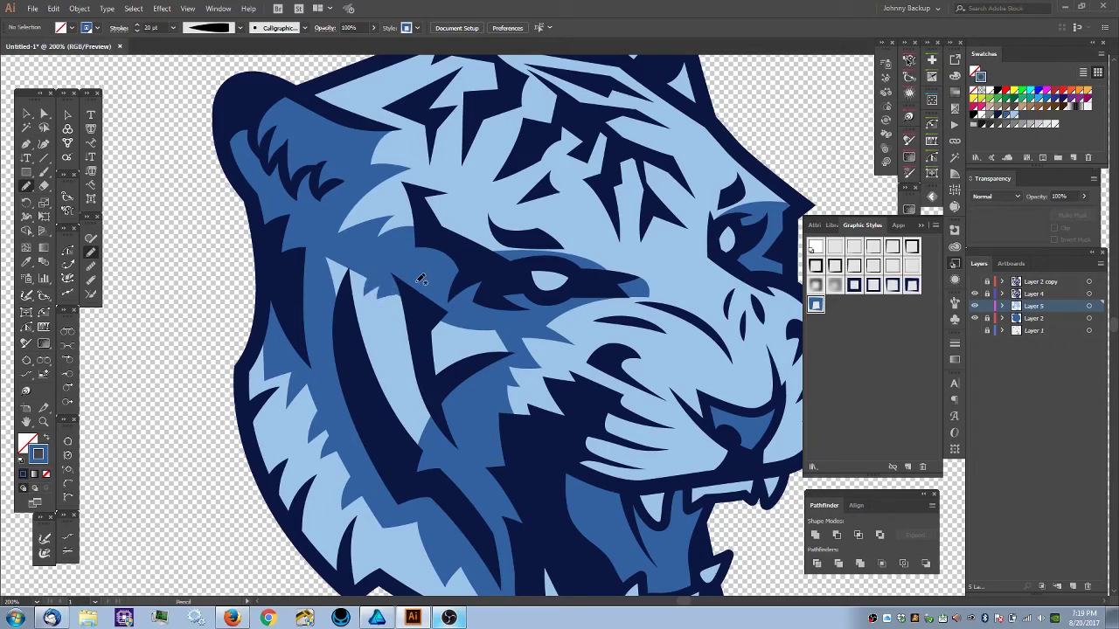
{"action": "left_click_drag", "start_coordinate": [429, 276], "coordinate": [309, 244]}
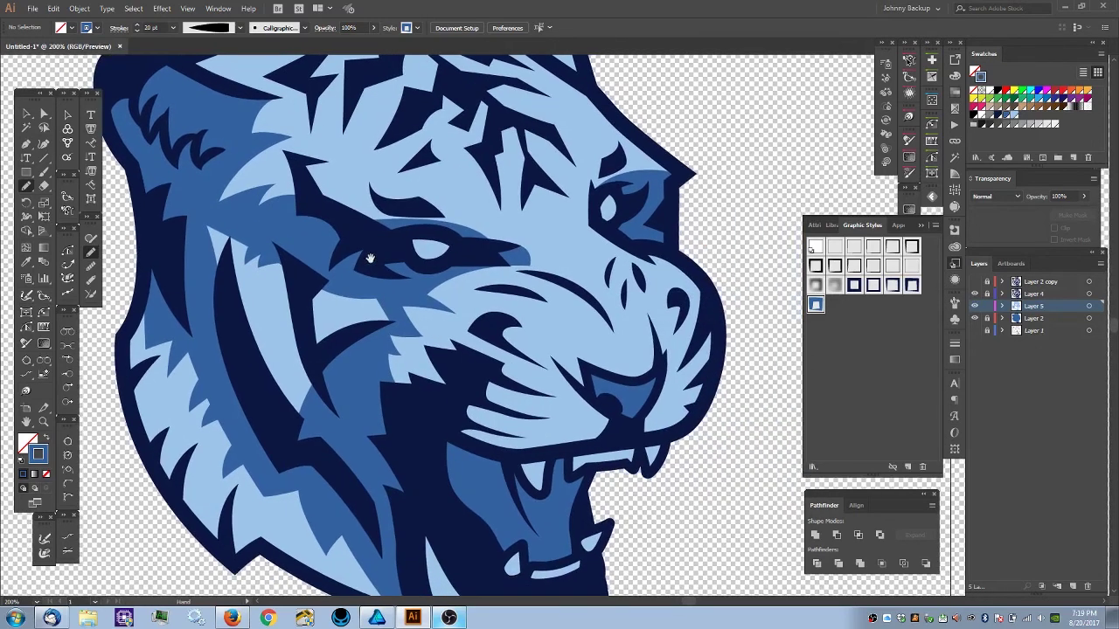
{"action": "left_click_drag", "start_coordinate": [378, 272], "coordinate": [389, 306]}
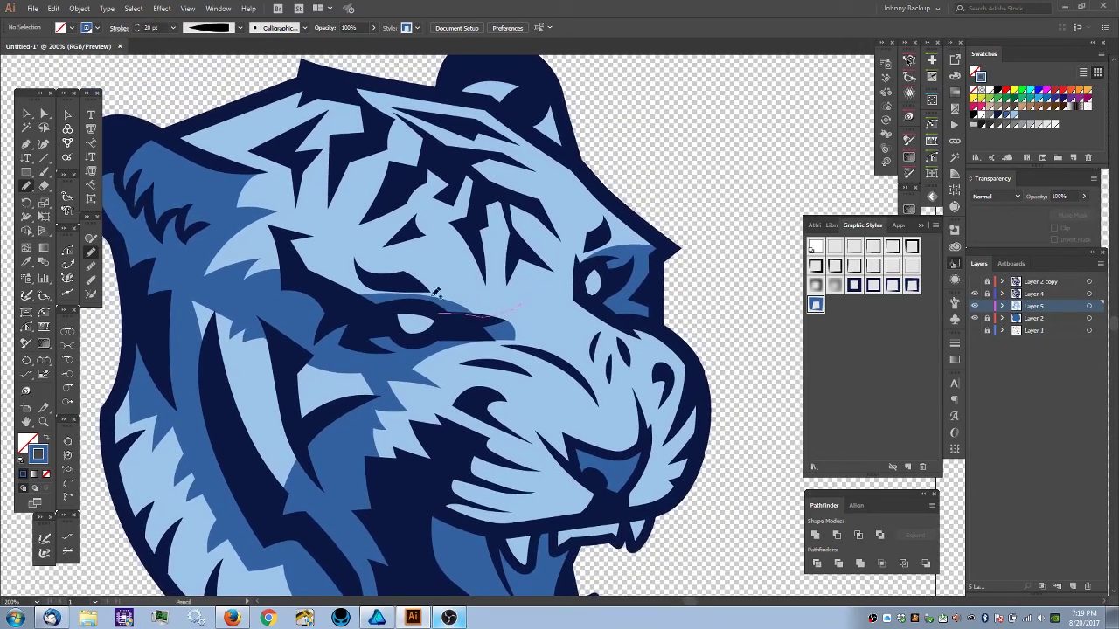
- Draw a tapered medium blue Pencil stroke at the near eye's inner corner, redoing the first attempt, and a second one at the far eye's inner corner
{"action": "left_click_drag", "start_coordinate": [526, 305], "coordinate": [415, 325]}
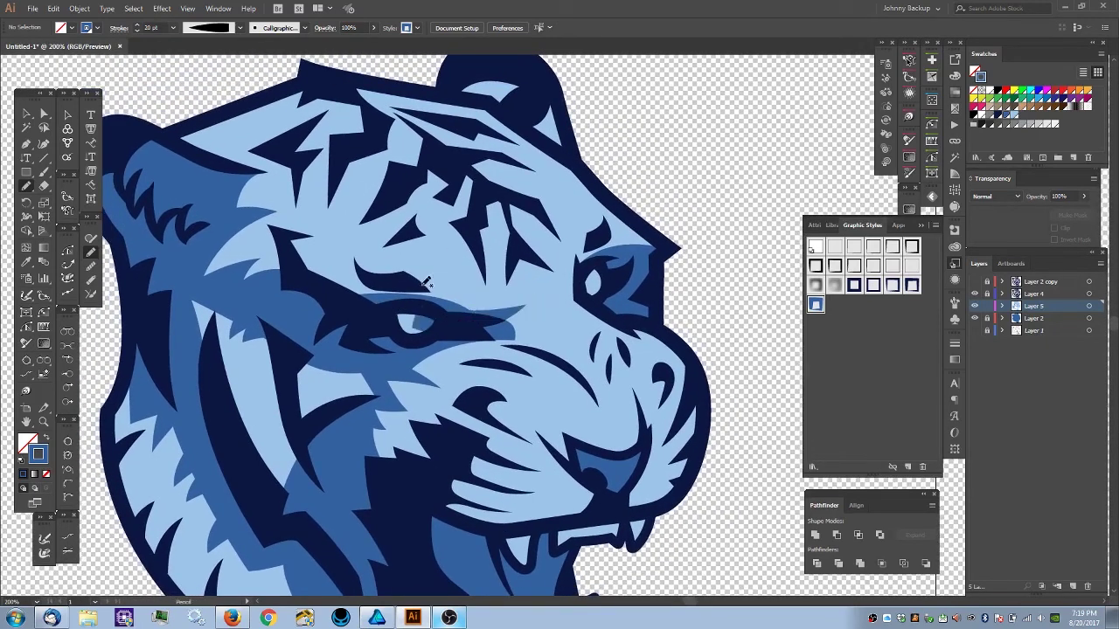
{"action": "key", "text": "ctrl+z"}
{"action": "left_click_drag", "start_coordinate": [511, 304], "coordinate": [442, 313]}
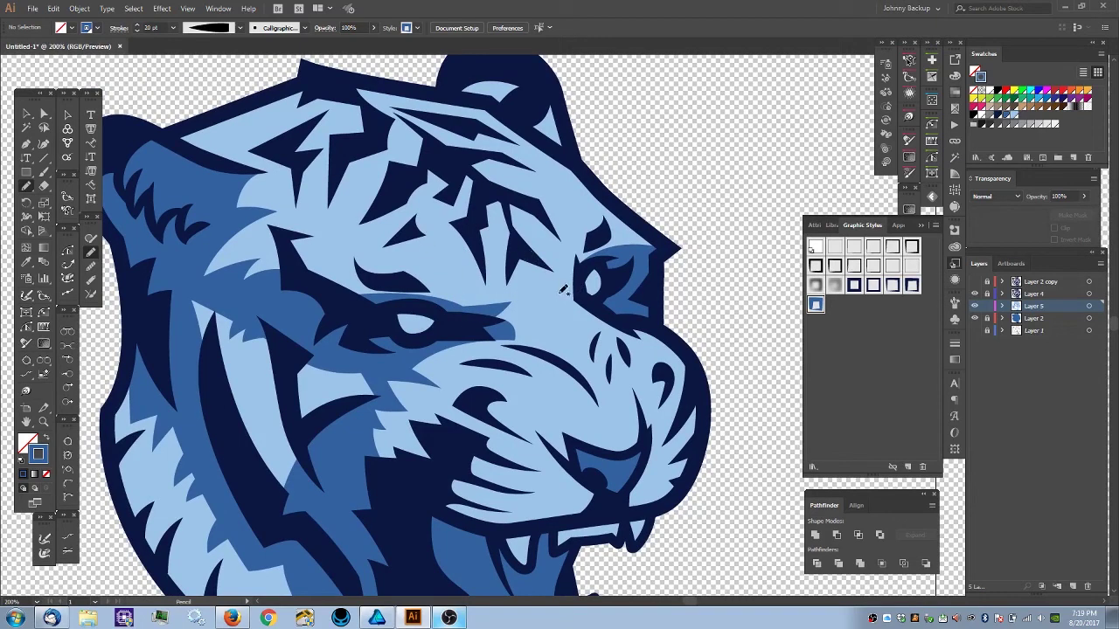
{"action": "left_click_drag", "start_coordinate": [561, 292], "coordinate": [606, 260]}
- Bring the far eye's light blue shape in front of the new medium blue stroke
{"action": "key", "text": "v"}
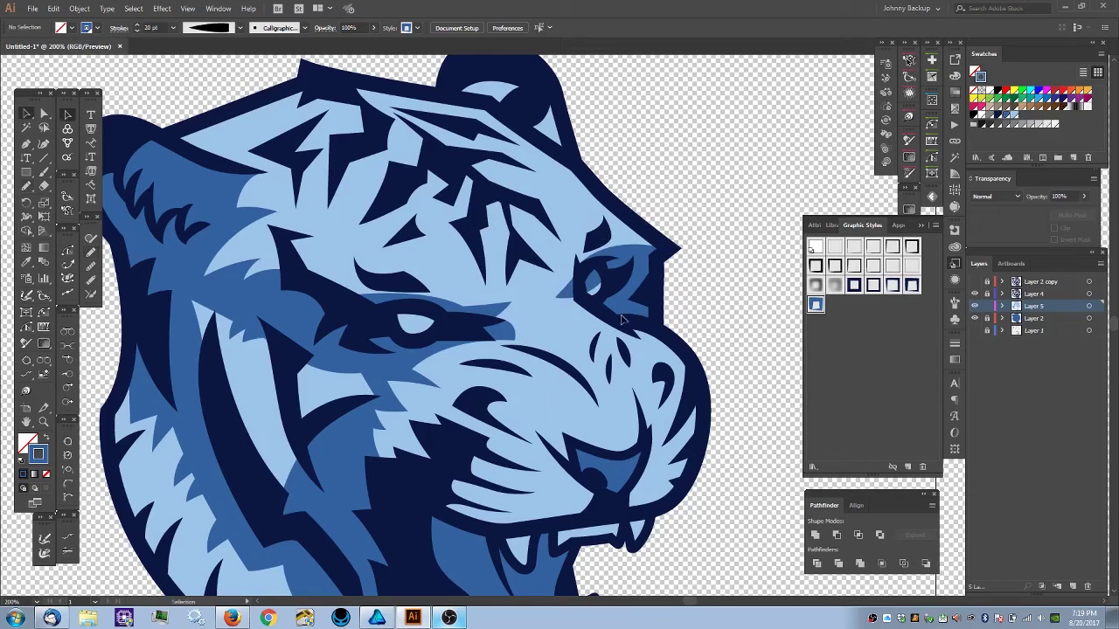
{"action": "left_click", "coordinate": [601, 297]}
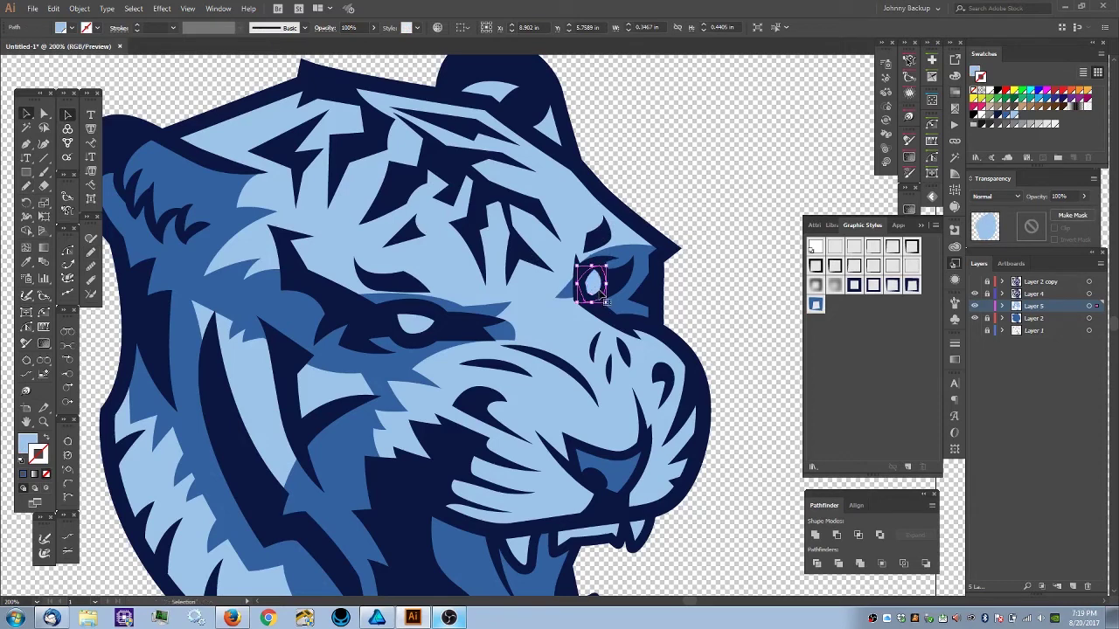
{"action": "left_click", "coordinate": [737, 283]}
{"action": "key", "text": "shift+x"}
- Reposition the upper end point of the far eye's stroke and the inner end point of the near eye's stroke
{"action": "key", "text": "a"}
{"action": "left_click", "coordinate": [569, 292]}
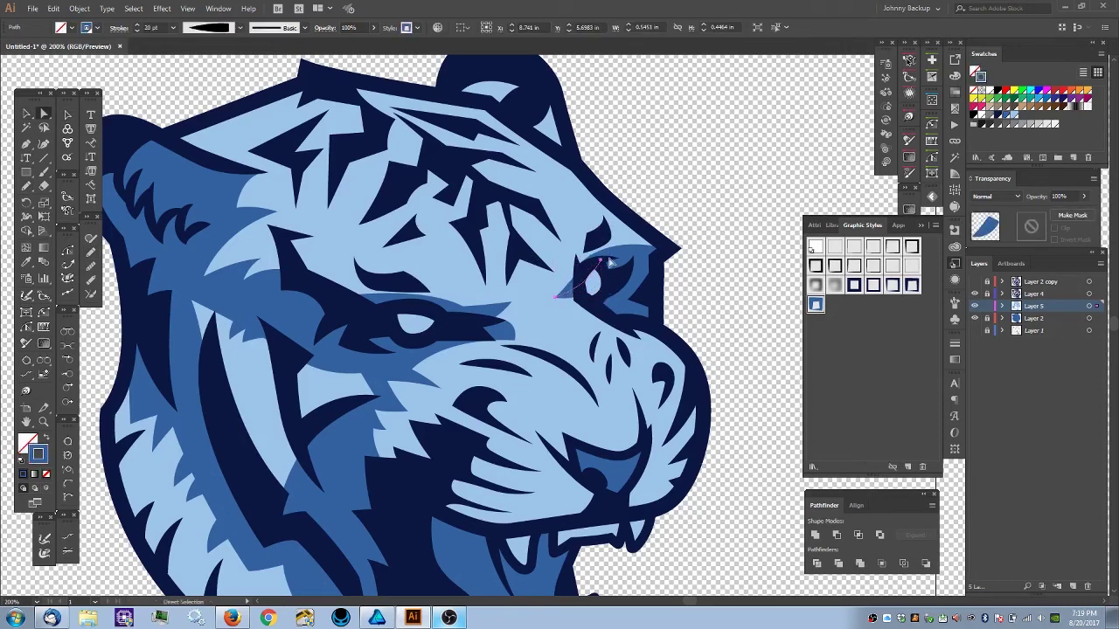
{"action": "left_click", "coordinate": [602, 262]}
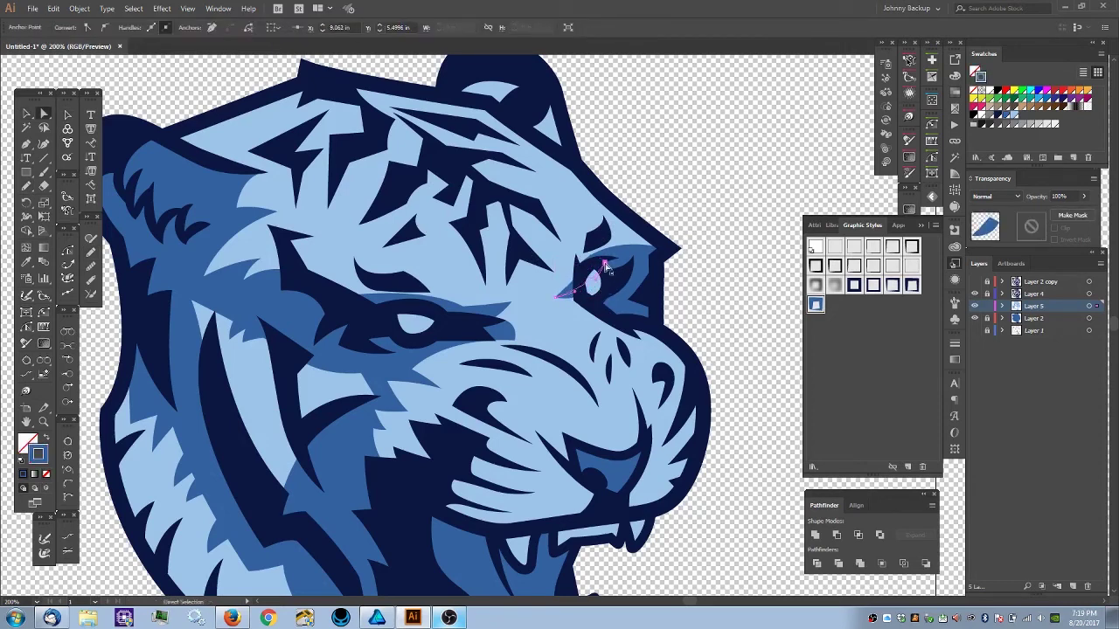
{"action": "left_click", "coordinate": [514, 311]}
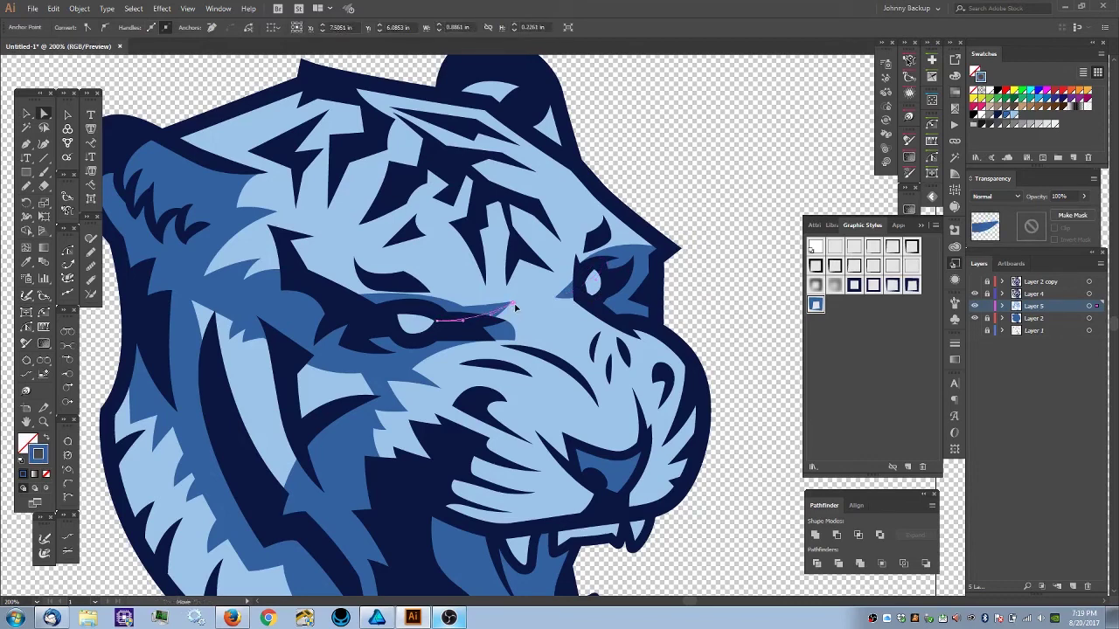
{"action": "left_click", "coordinate": [519, 311]}
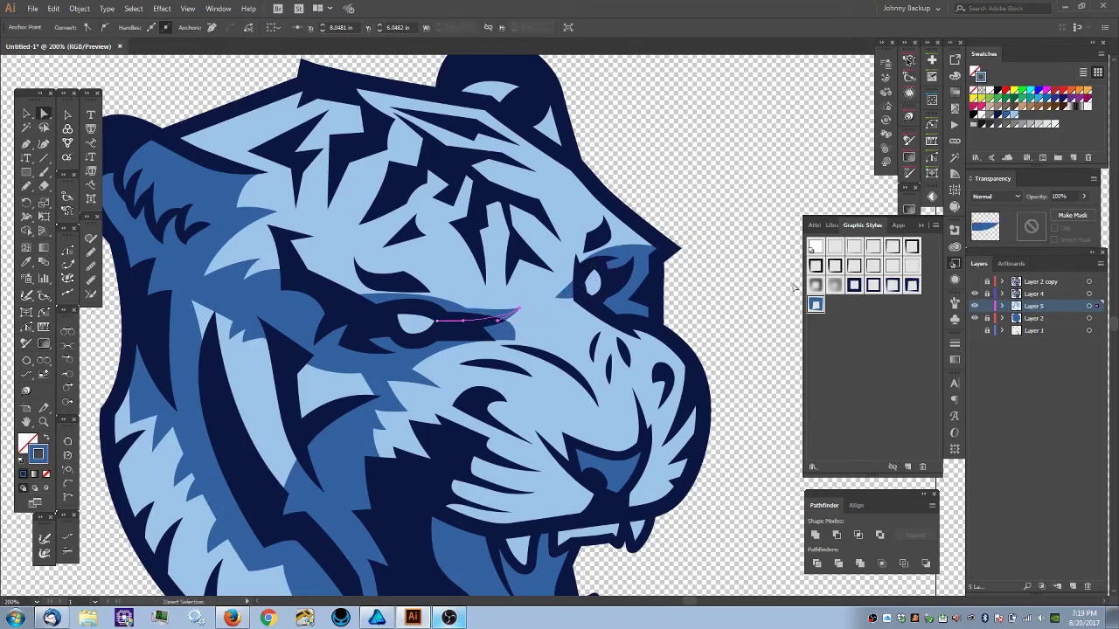
{"action": "left_click", "coordinate": [795, 287]}
- Move the inner end point of the far eye's medium blue stroke slightly down along the nose bridge
{"action": "scroll", "coordinate": [737, 281], "scroll_direction": "down", "scroll_amount": 2}
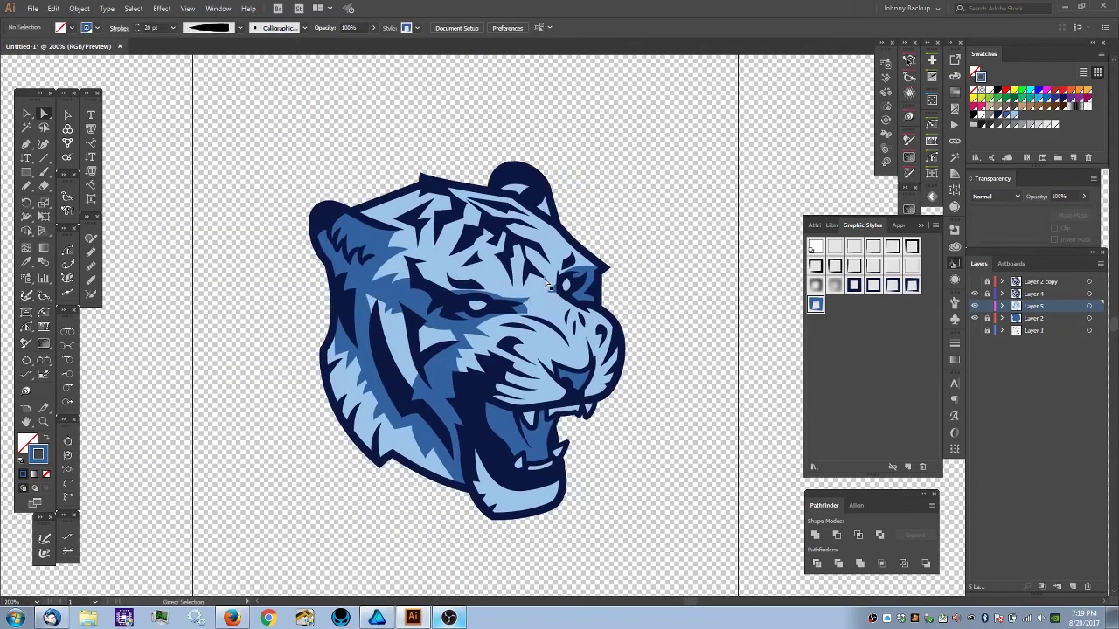
{"action": "scroll", "coordinate": [554, 297], "scroll_direction": "up", "scroll_amount": 2}
{"action": "left_click", "coordinate": [541, 288]}
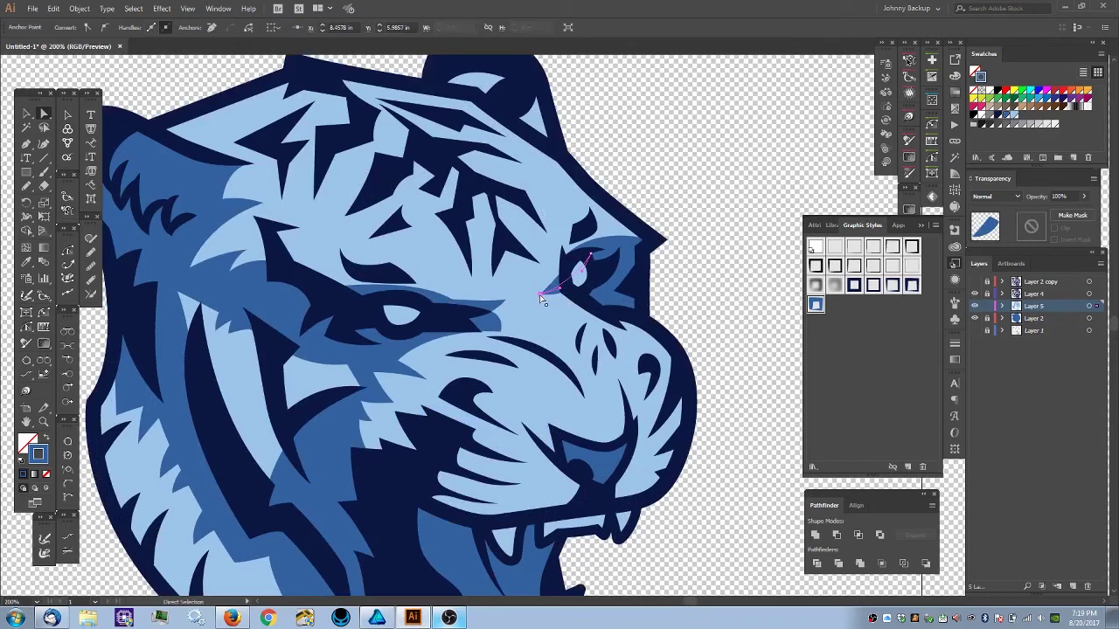
{"action": "left_click", "coordinate": [696, 320]}
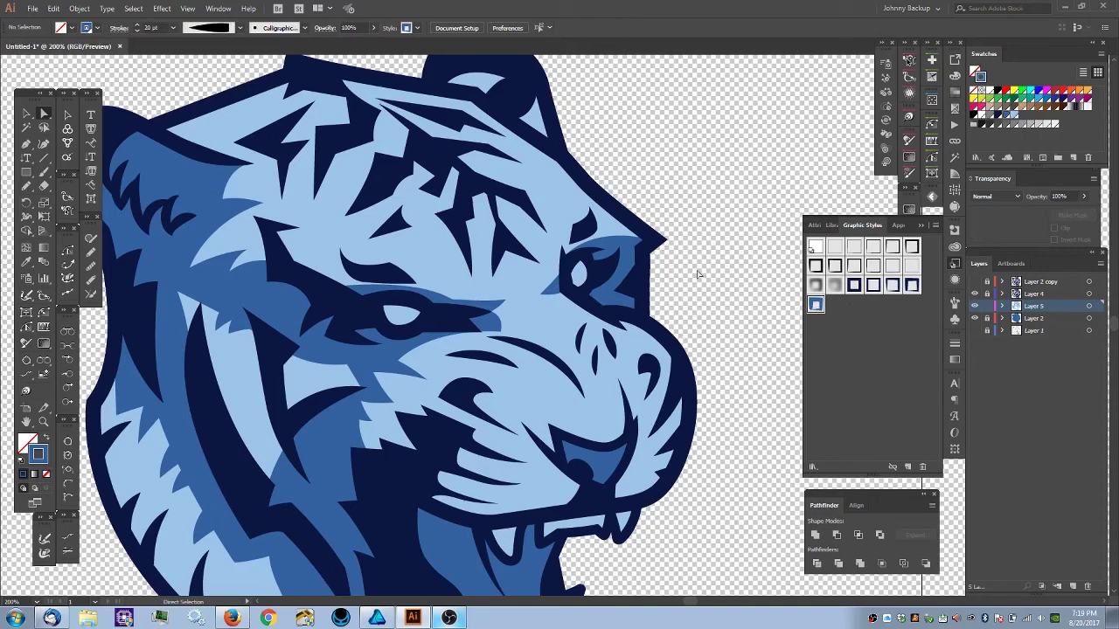
- Draw a nearly vertical Pencil stroke about 1.8 in tall on the empty area beside the far eye and select it
{"action": "key", "text": "n"}
{"action": "left_click_drag", "start_coordinate": [707, 282], "coordinate": [704, 138]}
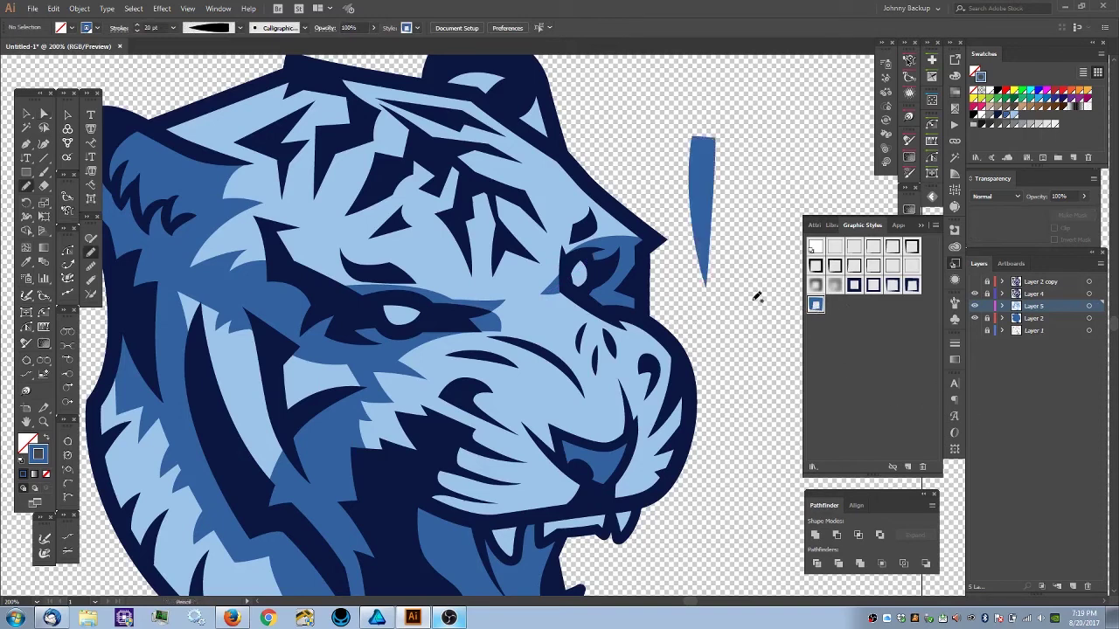
{"action": "key", "text": "v"}
{"action": "left_click", "coordinate": [707, 245]}
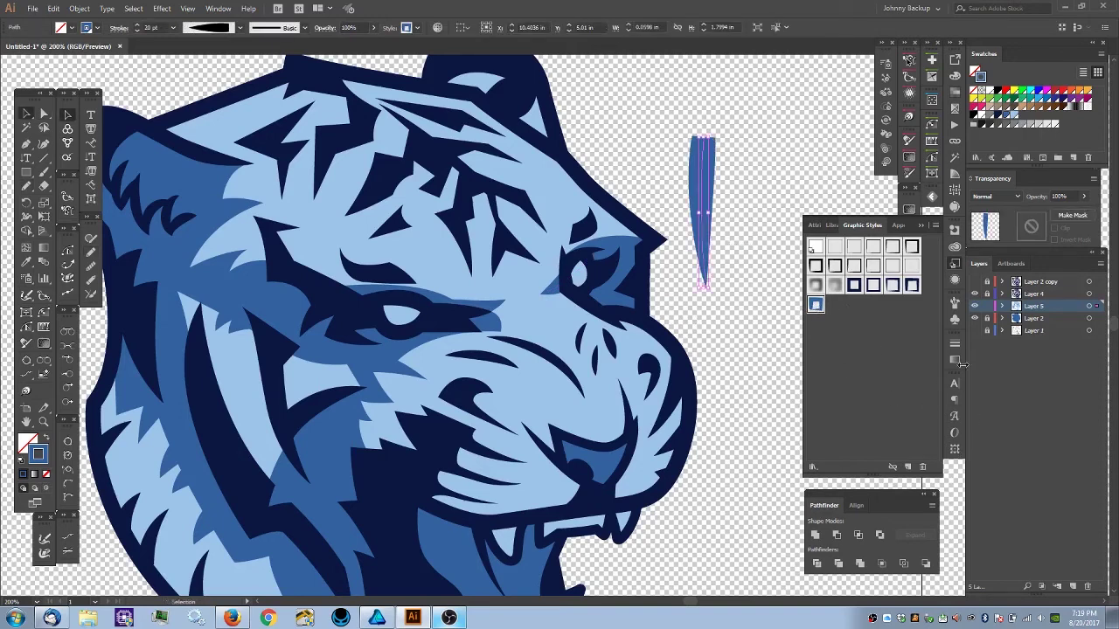
- Give the sample stroke a width profile tapered at both ends and set its weight to 15 pt
{"action": "left_click", "coordinate": [954, 345]}
{"action": "left_click", "coordinate": [903, 520]}
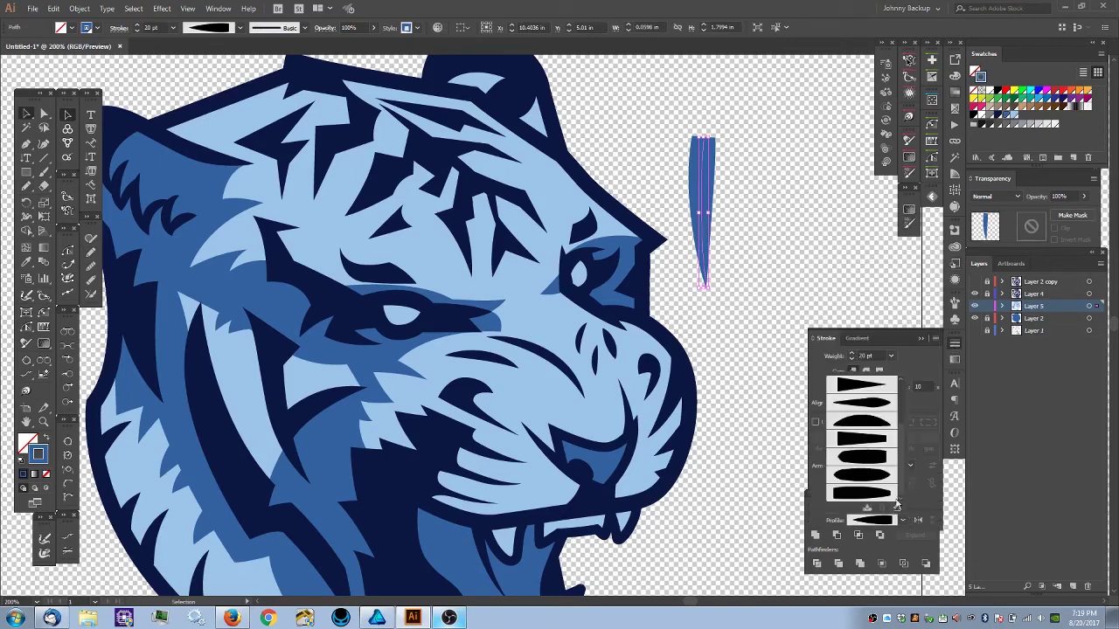
{"action": "scroll", "coordinate": [902, 442], "scroll_direction": "down", "scroll_amount": 2}
{"action": "scroll", "coordinate": [901, 384], "scroll_direction": "up", "scroll_amount": 2}
{"action": "left_click", "coordinate": [871, 404]}
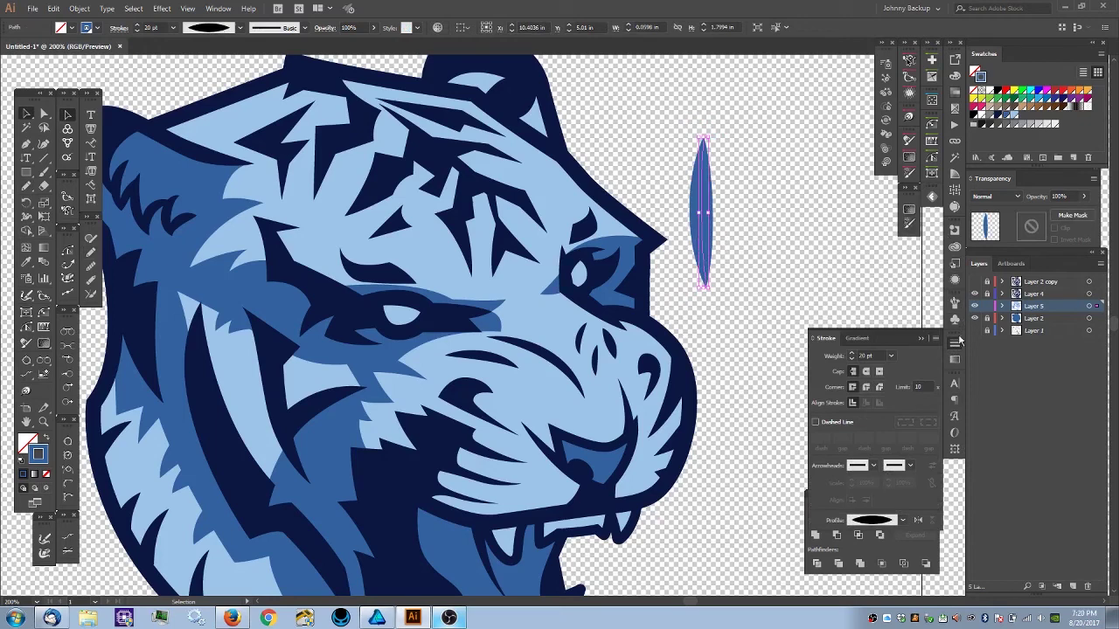
{"action": "left_click", "coordinate": [852, 359]}
{"action": "left_click", "coordinate": [852, 359]}
{"action": "left_click", "coordinate": [852, 359]}
{"action": "left_click", "coordinate": [853, 359]}
{"action": "left_click", "coordinate": [852, 359]}
- Save the double-tapered 15 pt stroke as a new graphic style and delete the sample stroke
{"action": "left_click", "coordinate": [954, 265]}
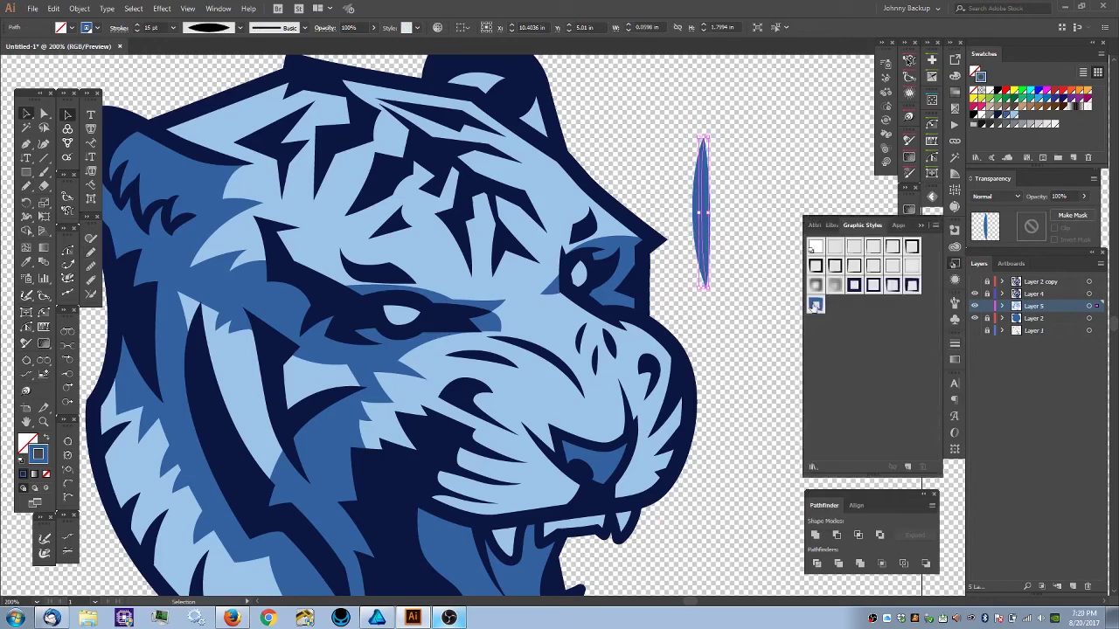
{"action": "left_click", "coordinate": [907, 467]}
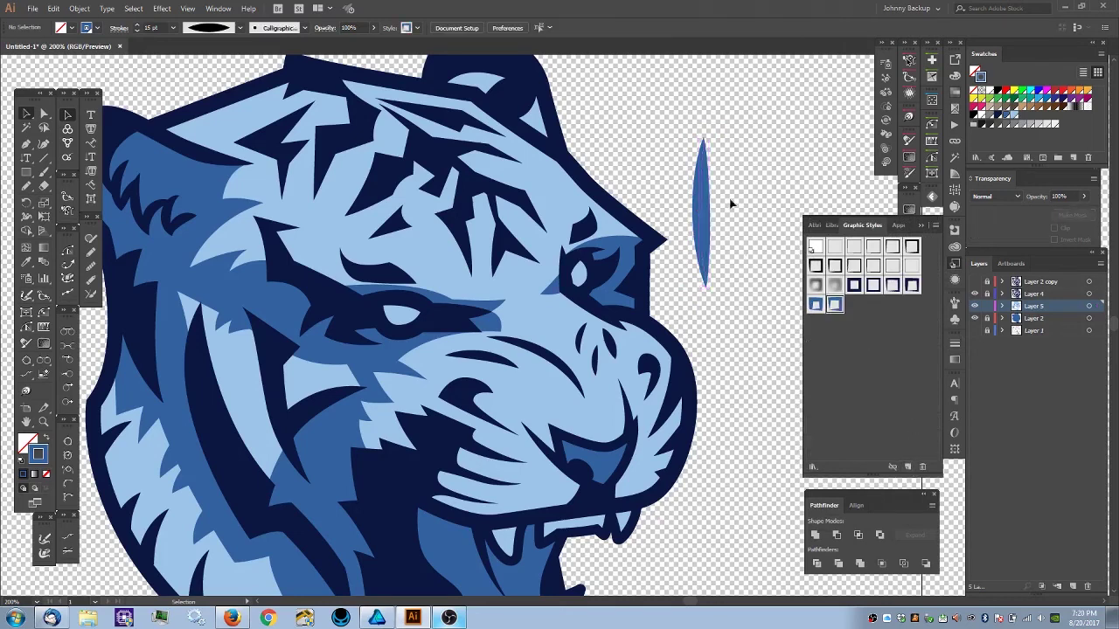
{"action": "key", "text": "Delete"}
{"action": "left_click", "coordinate": [955, 265]}
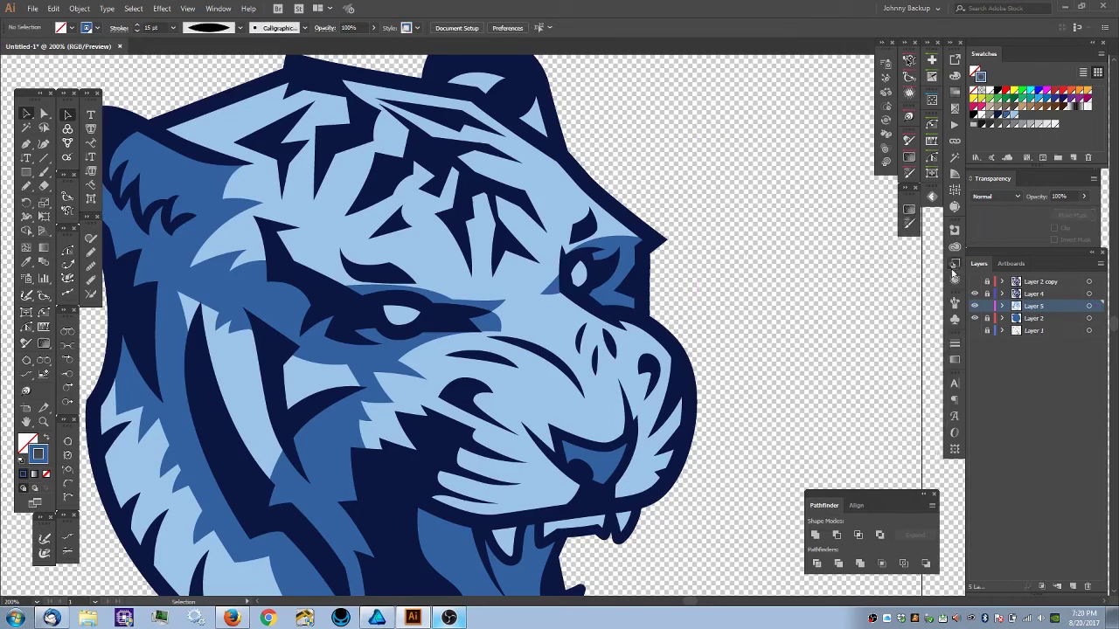
{"action": "left_click", "coordinate": [954, 265]}
- Try a double-tapered medium blue Pencil stroke below the upper muzzle wrinkle and undo it
{"action": "scroll", "coordinate": [604, 378], "scroll_direction": "down", "scroll_amount": 3}
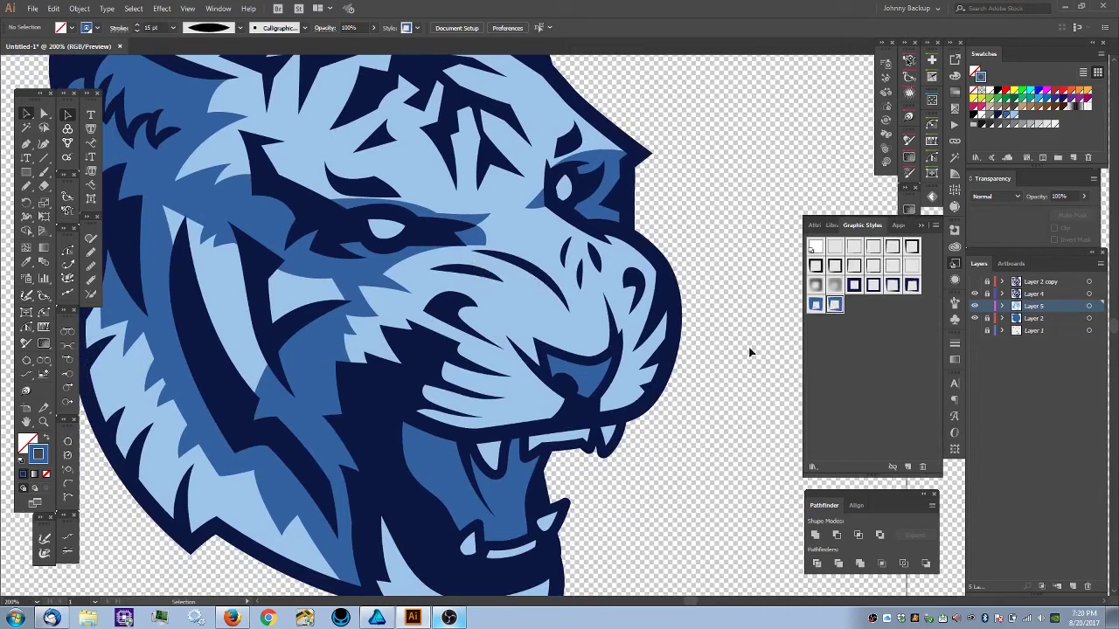
{"action": "key", "text": "n"}
{"action": "mouse_move", "coordinate": [425, 269]}
{"action": "left_mouse_down"}
{"action": "mouse_move", "coordinate": [498, 273]}
{"action": "mouse_move", "coordinate": [520, 290]}
{"action": "left_mouse_up"}
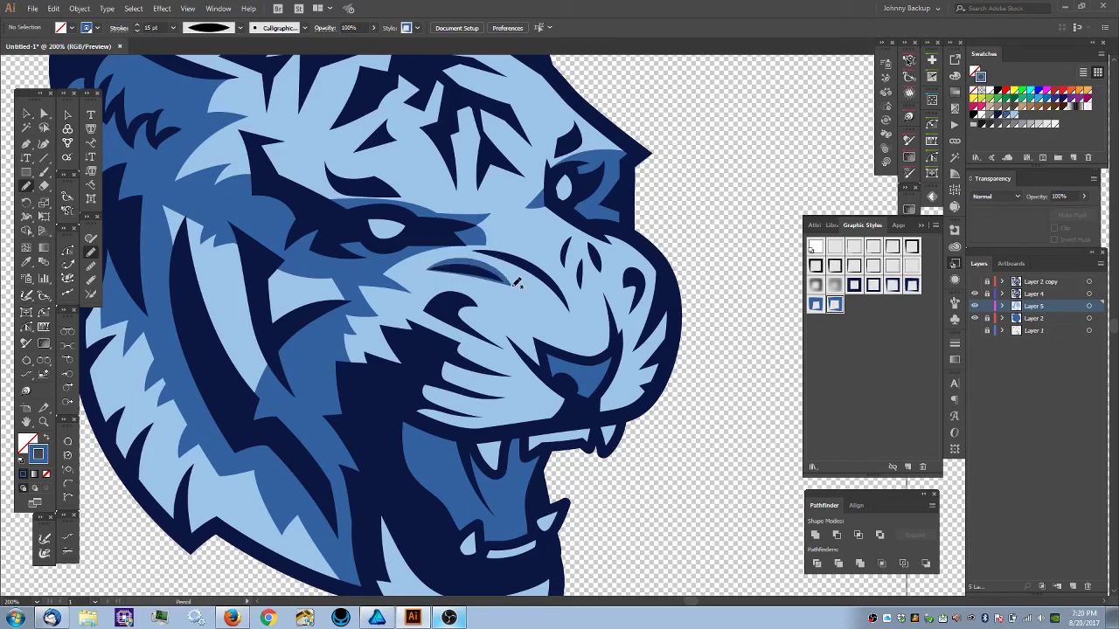
{"action": "key", "text": "ctrl+z"}
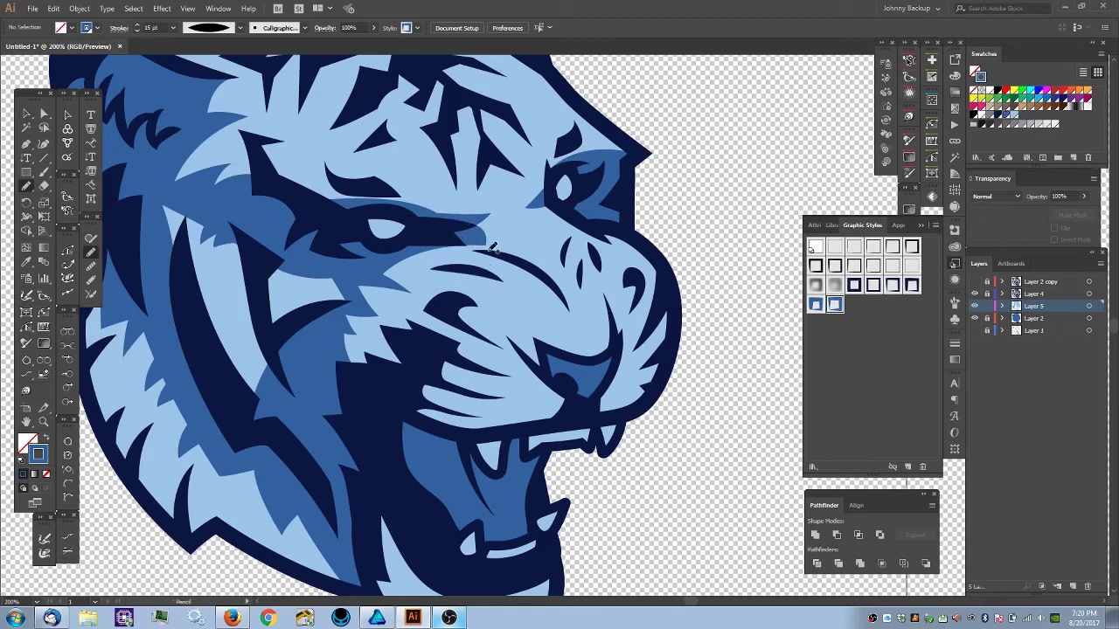
- Draw a curved medium blue Pen stroke about 1.04 in wide beneath the short upper muzzle wrinkle and set its weight to 9 pt
{"action": "key", "text": "p"}
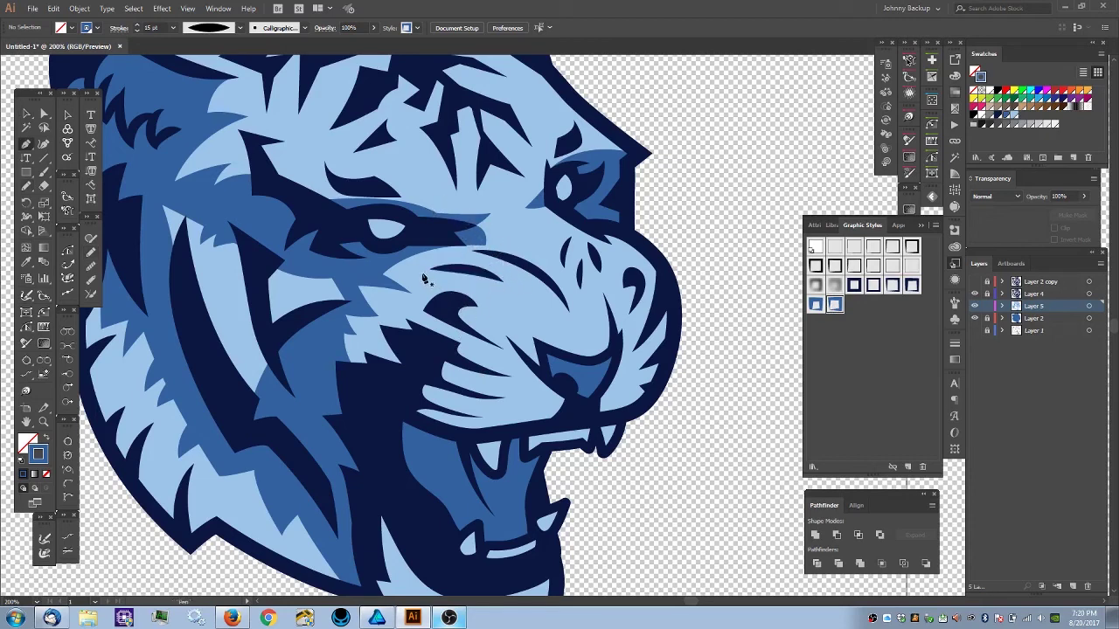
{"action": "left_click", "coordinate": [421, 272]}
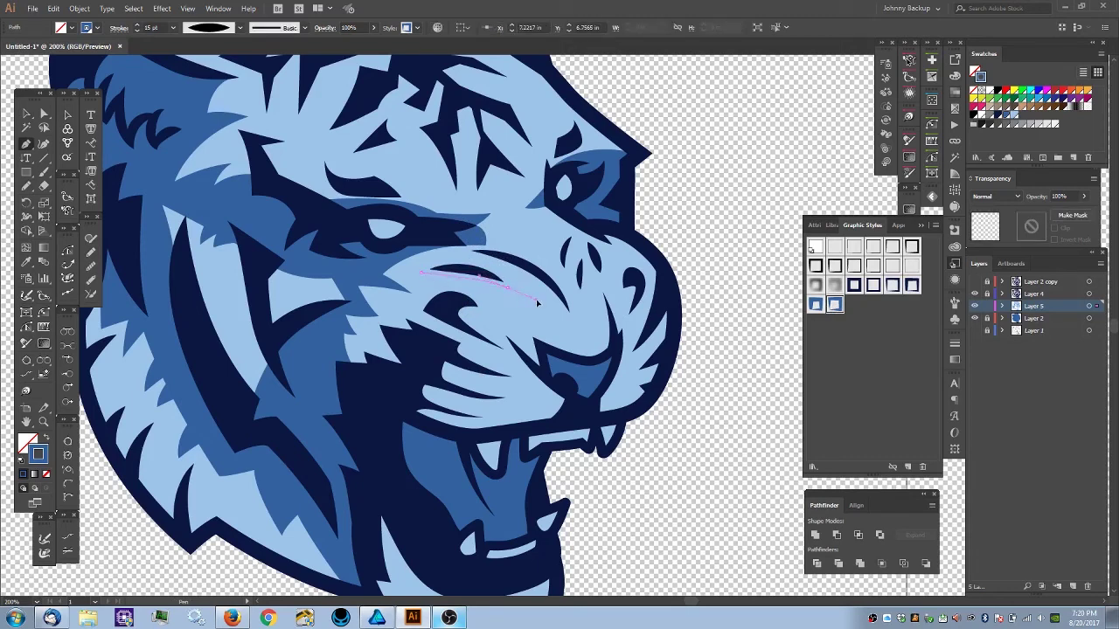
{"action": "left_click", "coordinate": [539, 304]}
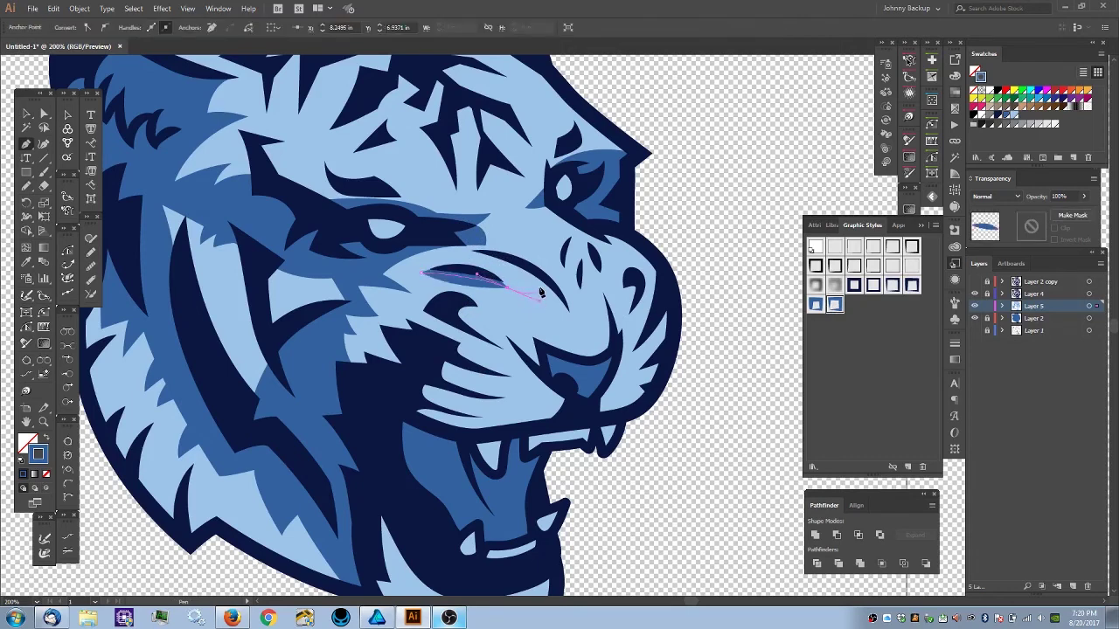
{"action": "left_click", "coordinate": [955, 342]}
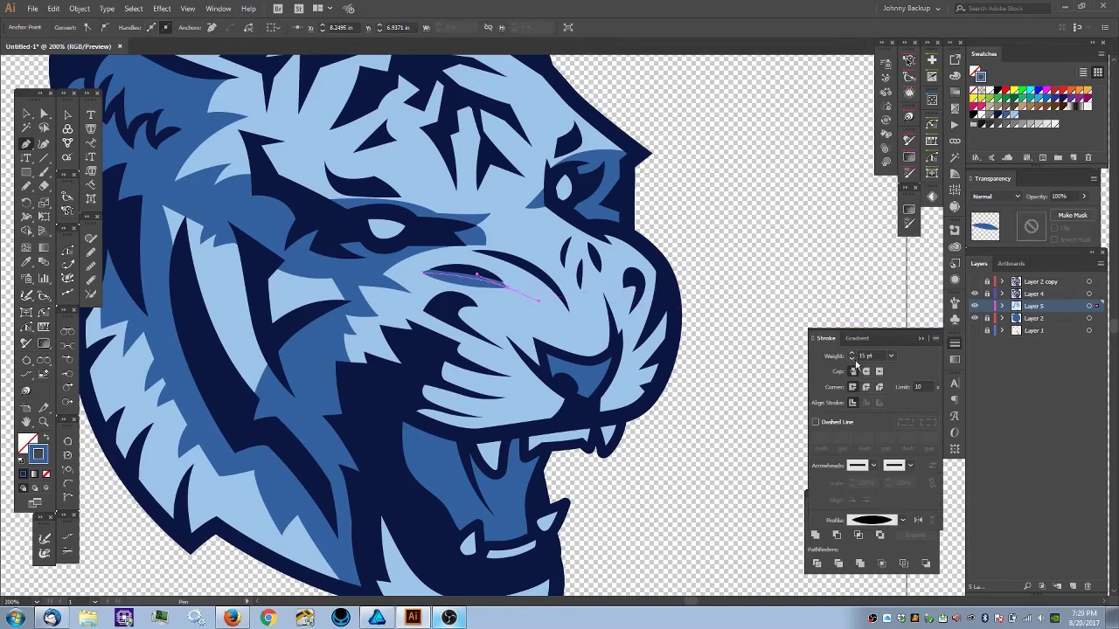
{"action": "left_click_drag", "start_coordinate": [853, 359], "coordinate": [853, 359]}
- Adjust the short wrinkle stroke's end anchors and curve handle so it tucks under the wrinkle as a thin lower shadow
{"action": "key", "text": "ctrl"}
{"action": "left_click_drag", "start_coordinate": [507, 289], "coordinate": [511, 285]}
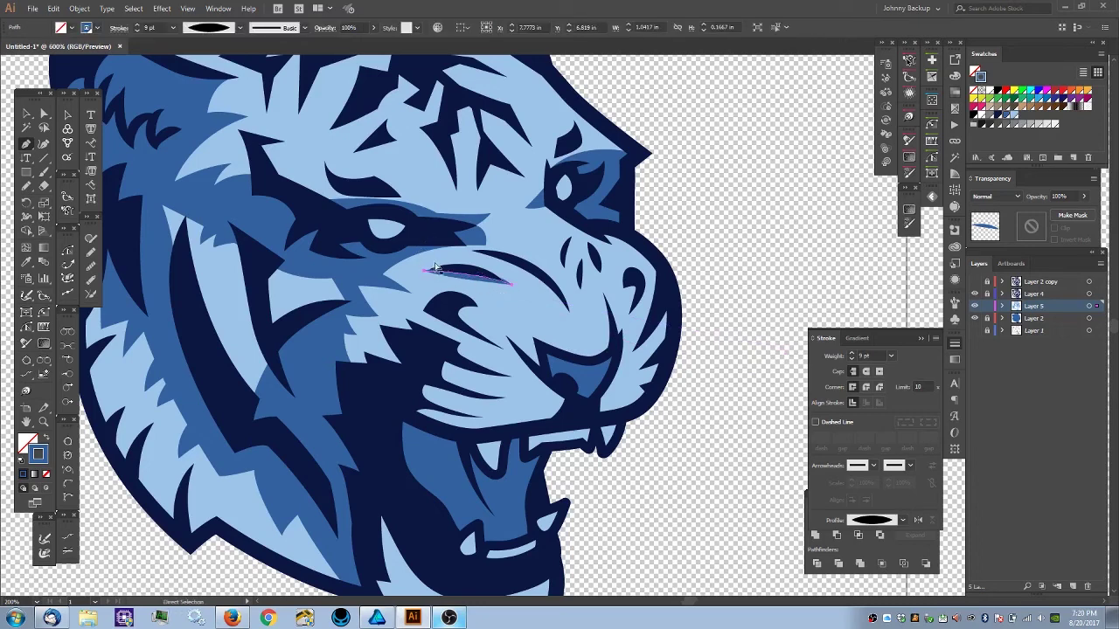
{"action": "scroll", "coordinate": [481, 284], "scroll_direction": "up", "scroll_amount": 5}
{"action": "left_click_drag", "start_coordinate": [368, 296], "coordinate": [359, 300]}
{"action": "left_click_drag", "start_coordinate": [508, 312], "coordinate": [499, 317]}
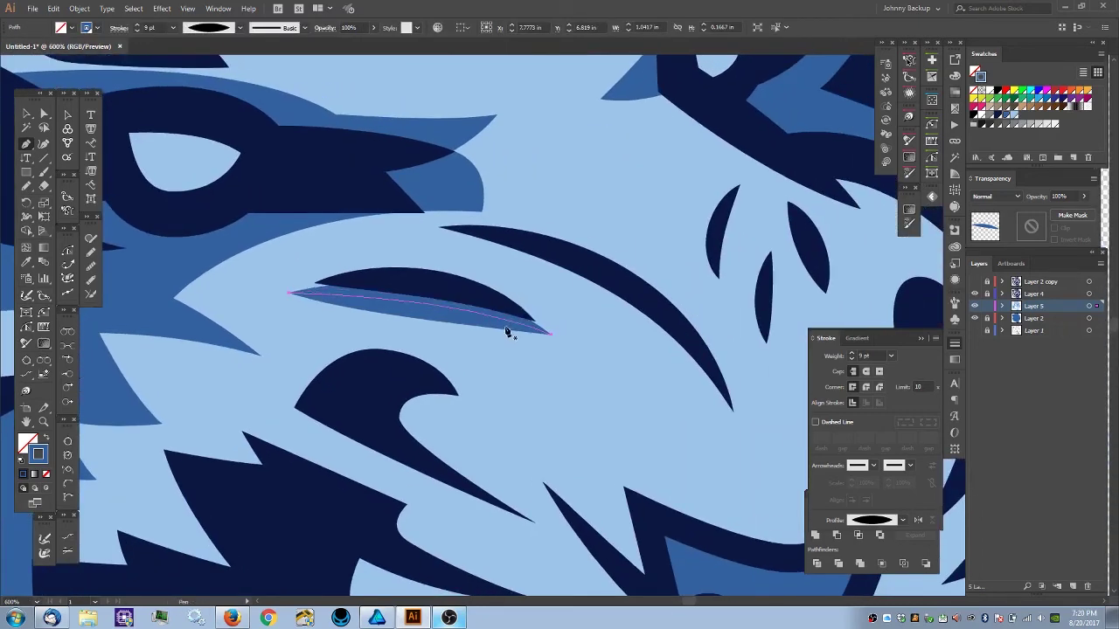
{"action": "key", "text": "ctrl"}
{"action": "left_click", "coordinate": [550, 335]}
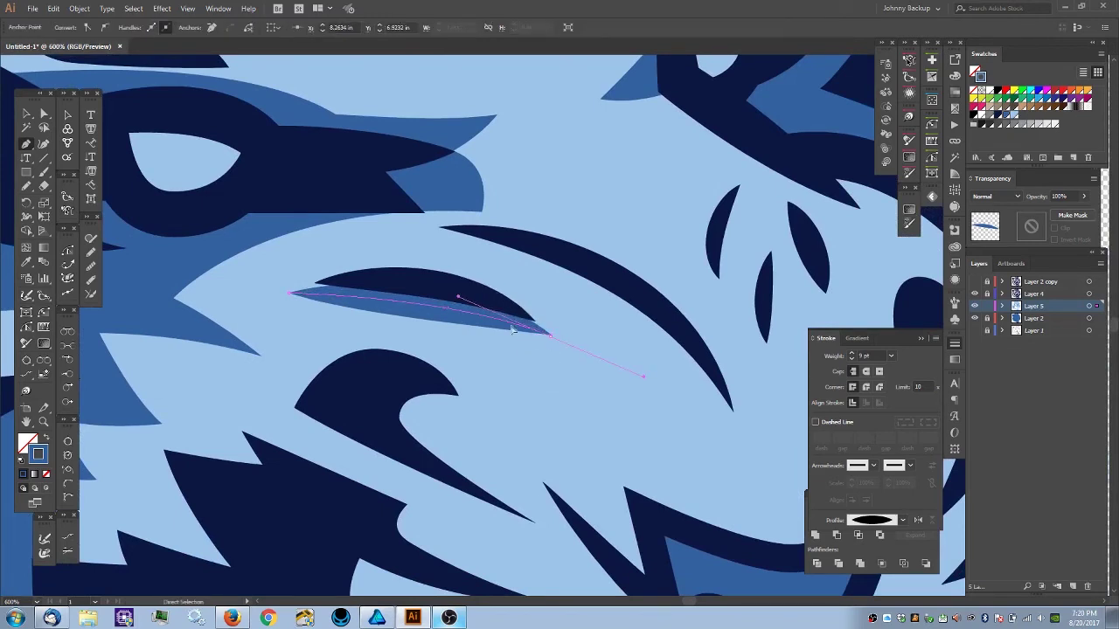
{"action": "left_click_drag", "start_coordinate": [458, 296], "coordinate": [457, 286]}
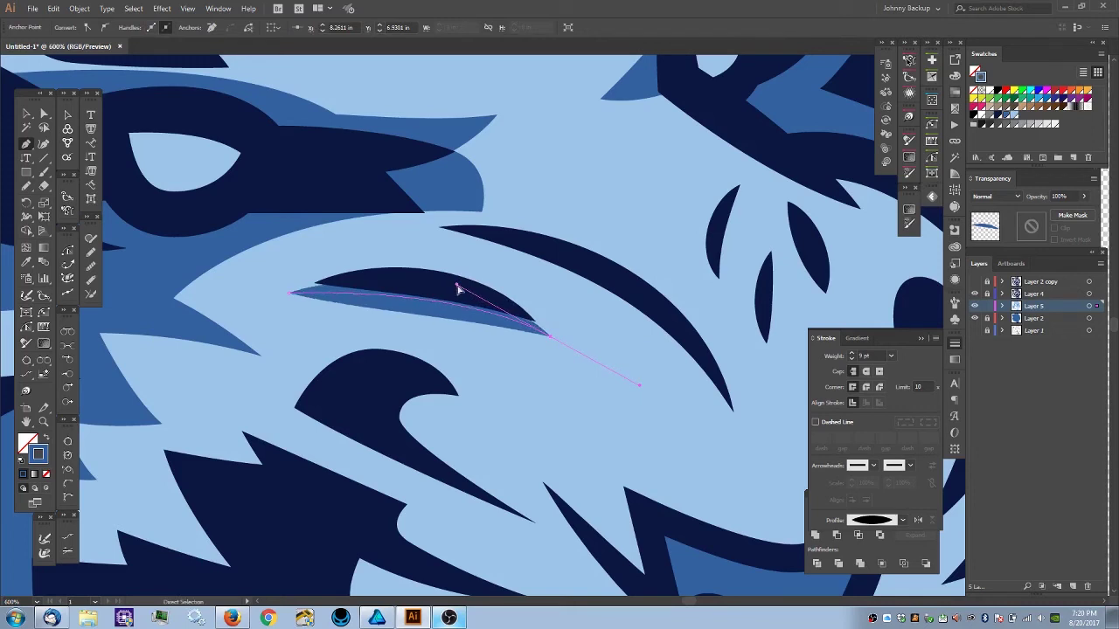
{"action": "left_click_drag", "start_coordinate": [291, 296], "coordinate": [293, 288]}
{"action": "left_click_drag", "start_coordinate": [550, 341], "coordinate": [547, 333]}
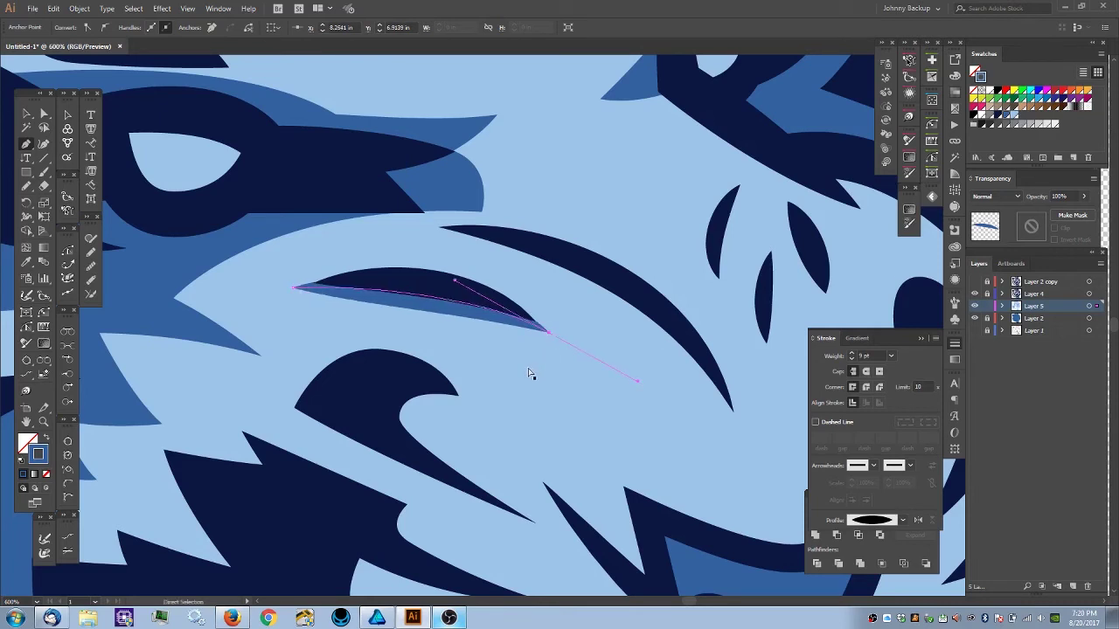
{"action": "left_click", "coordinate": [529, 374]}
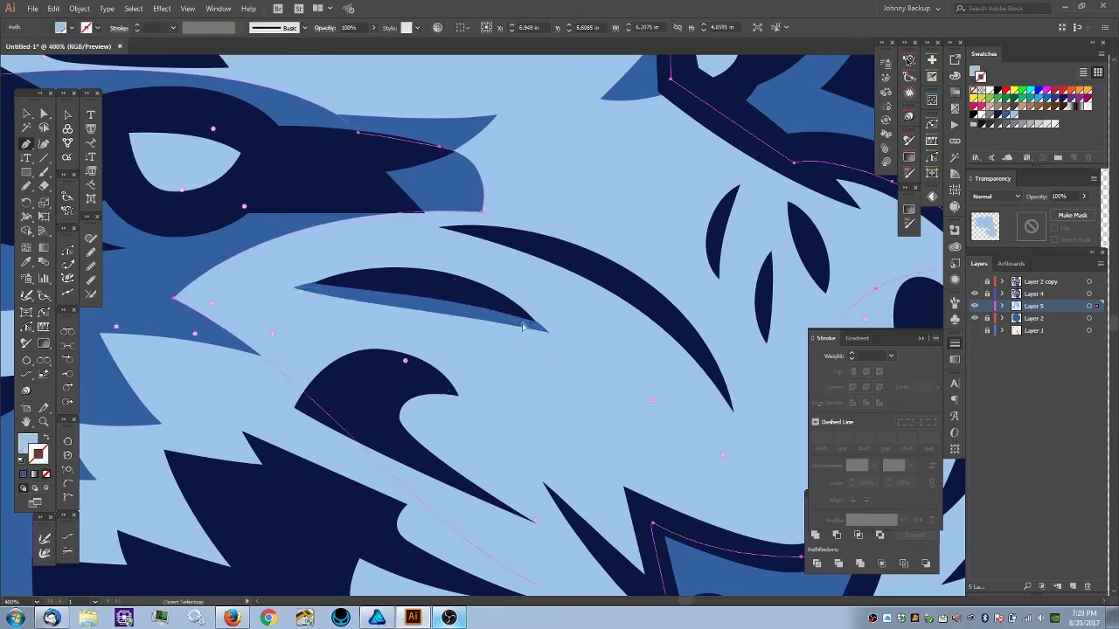
{"action": "key", "text": "ctrl+minus"}
{"action": "key", "text": "ctrl+minus"}
{"action": "key", "text": "ctrl+minus"}
{"action": "left_click_drag", "start_coordinate": [840, 236], "coordinate": [647, 215]}
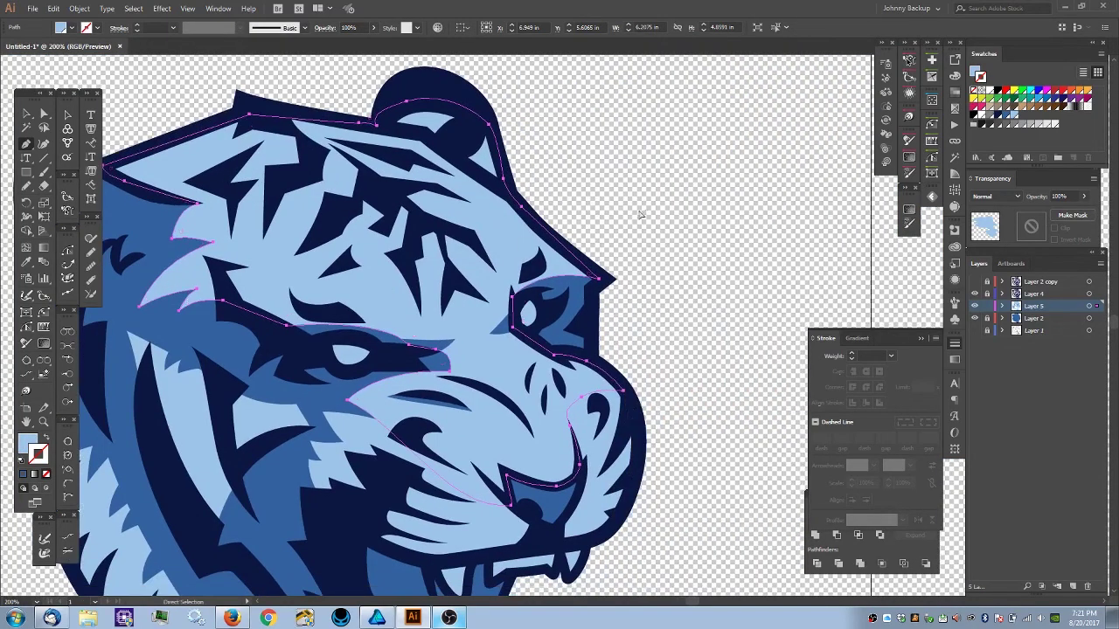
{"action": "left_click", "coordinate": [649, 214], "text": "ctrl"}
- Draw a curved Pen stroke along the small nose-bridge mark nearest the near eye and apply the saved double-tapered graphic style
{"action": "left_click_drag", "start_coordinate": [446, 355], "coordinate": [499, 243]}
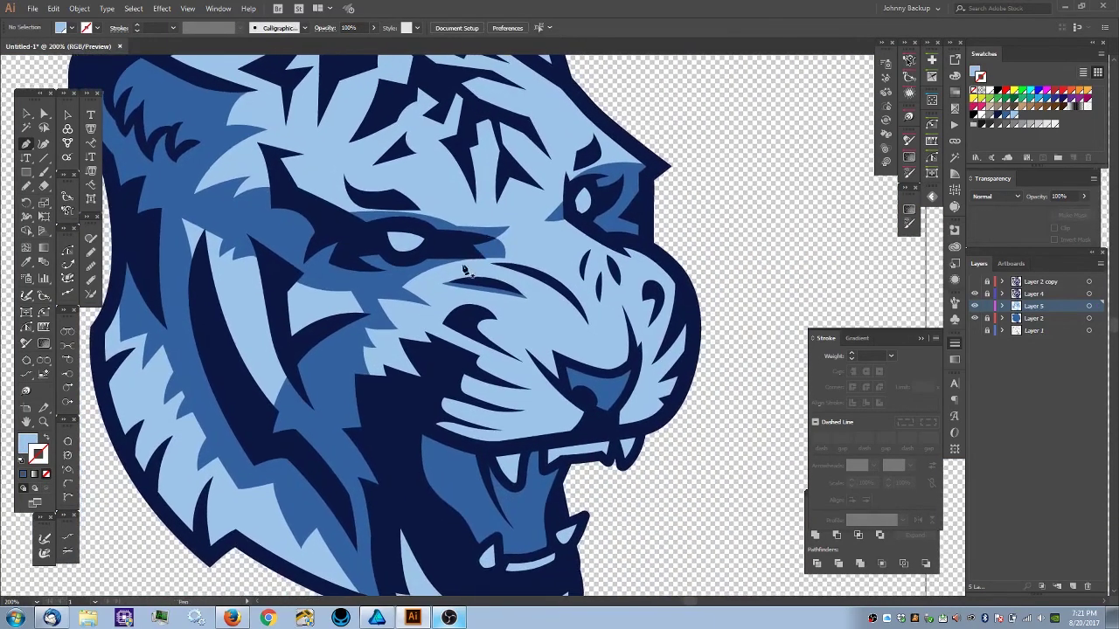
{"action": "scroll", "coordinate": [482, 289], "scroll_direction": "up", "scroll_amount": 3}
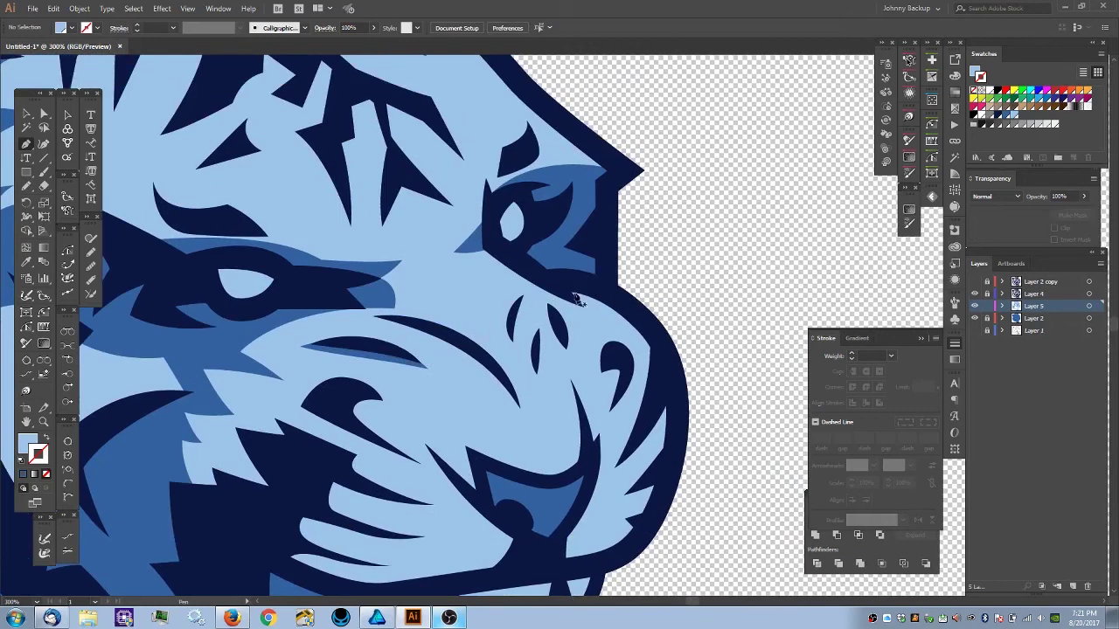
{"action": "left_click_drag", "start_coordinate": [526, 299], "coordinate": [525, 302]}
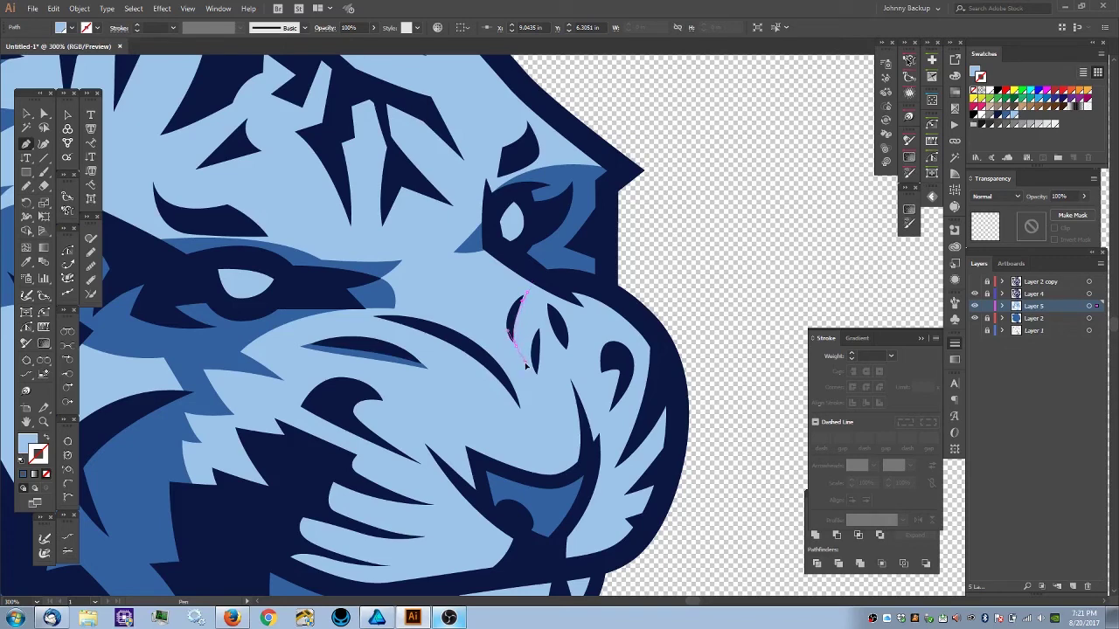
{"action": "left_click", "coordinate": [525, 370]}
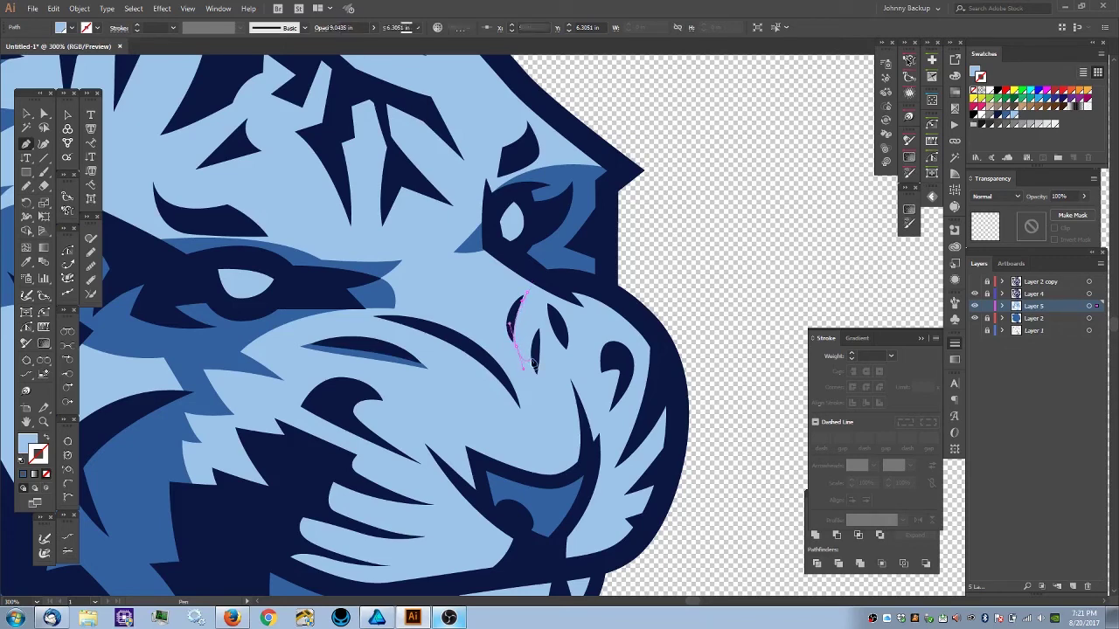
{"action": "left_click", "coordinate": [954, 265]}
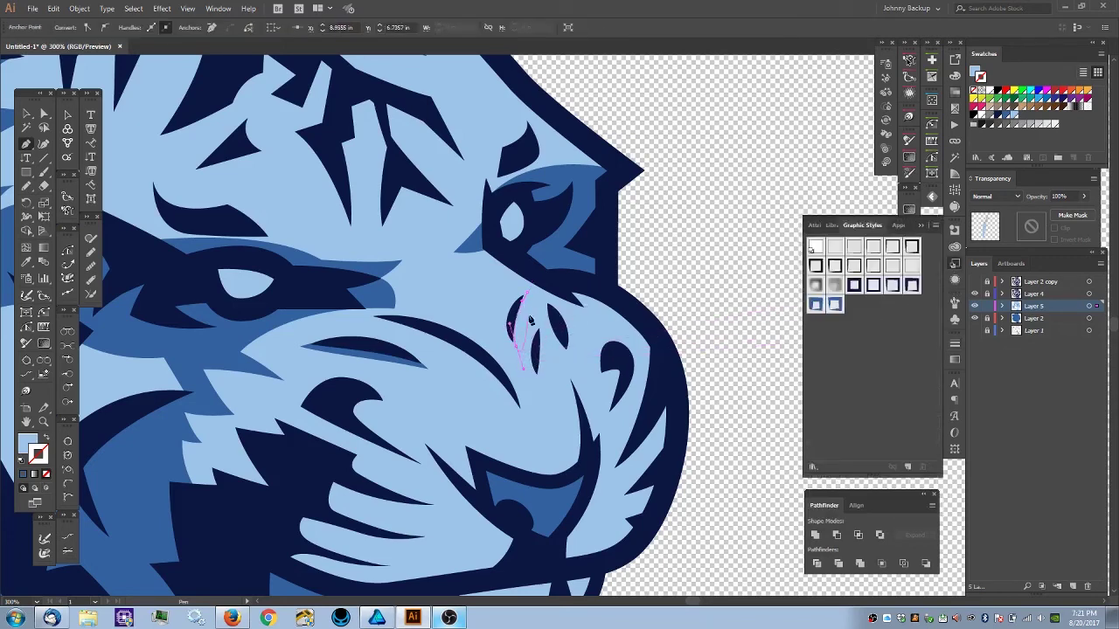
{"action": "left_click", "coordinate": [833, 306]}
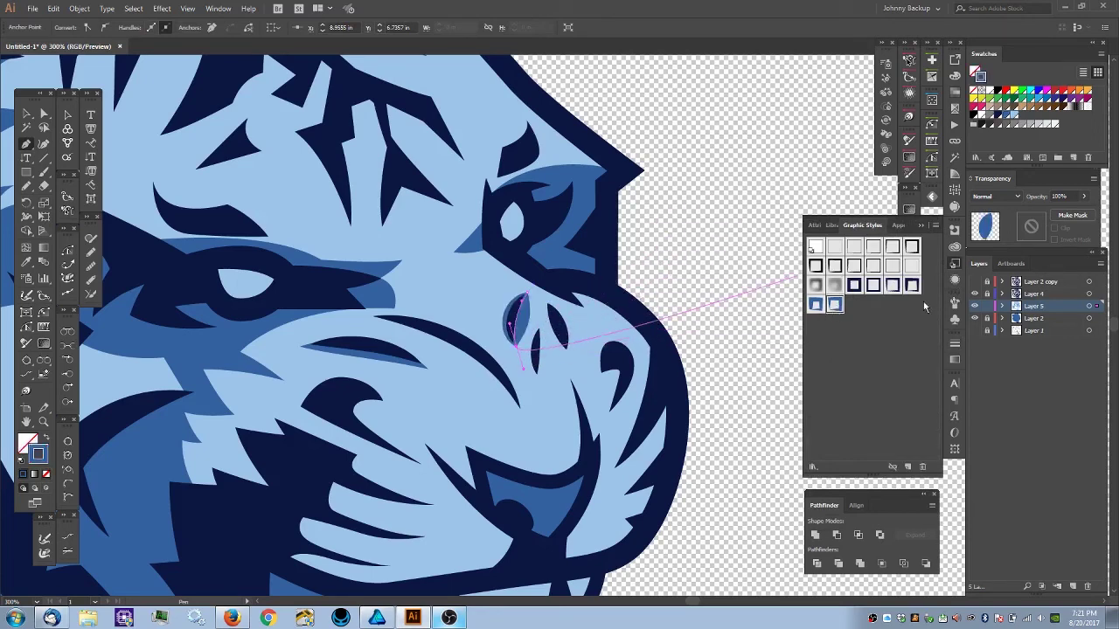
- Set the nose-bridge mark stroke's weight to 8 pt and deselect it
{"action": "left_click", "coordinate": [955, 346]}
{"action": "left_click", "coordinate": [852, 360]}
{"action": "left_click", "coordinate": [852, 360]}
{"action": "left_click", "coordinate": [852, 360]}
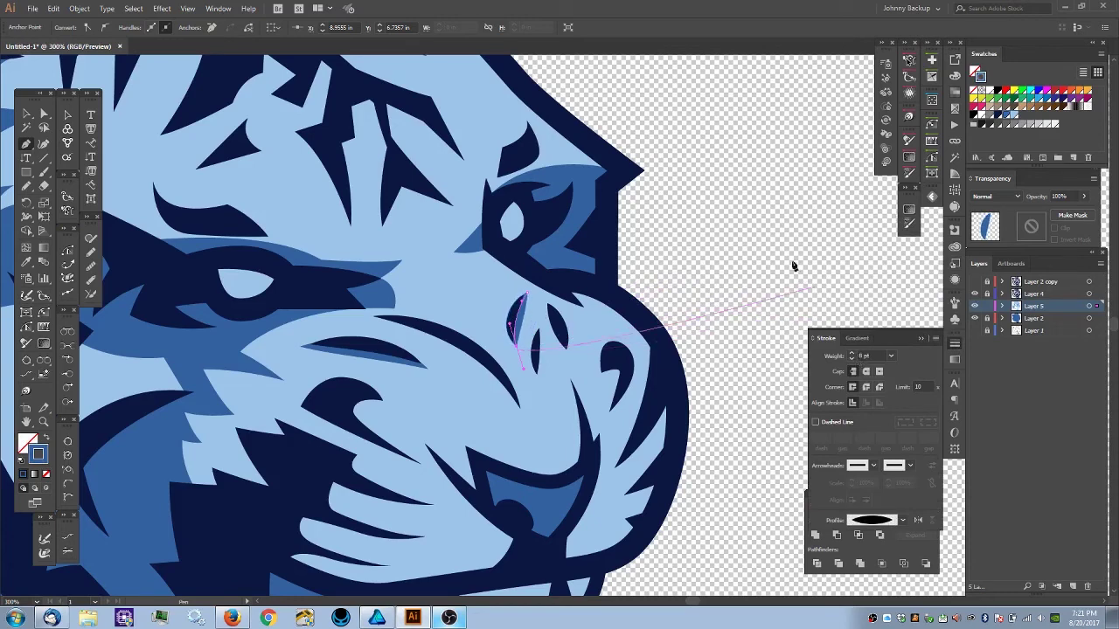
{"action": "left_click", "coordinate": [704, 291], "text": "ctrl"}
- Draw a curved, tapered 8 pt medium blue Pen stroke along the underside of the long muzzle wrinkle and deselect it
{"action": "key", "text": "ctrl+minus"}
{"action": "key", "text": "ctrl+minus"}
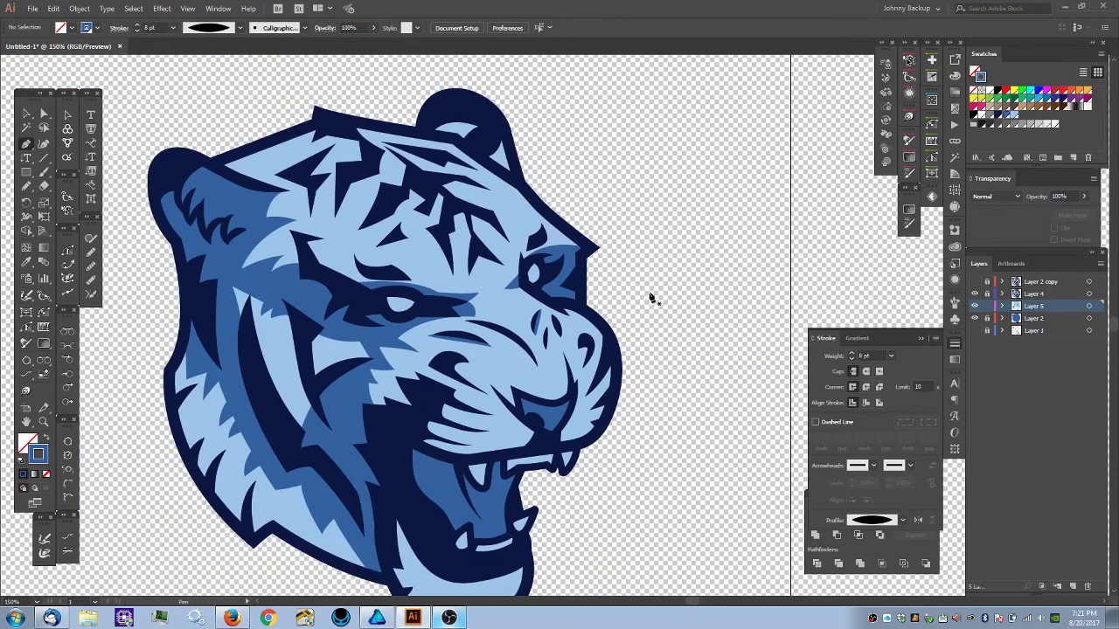
{"action": "scroll", "coordinate": [559, 312], "scroll_direction": "up", "scroll_amount": 2}
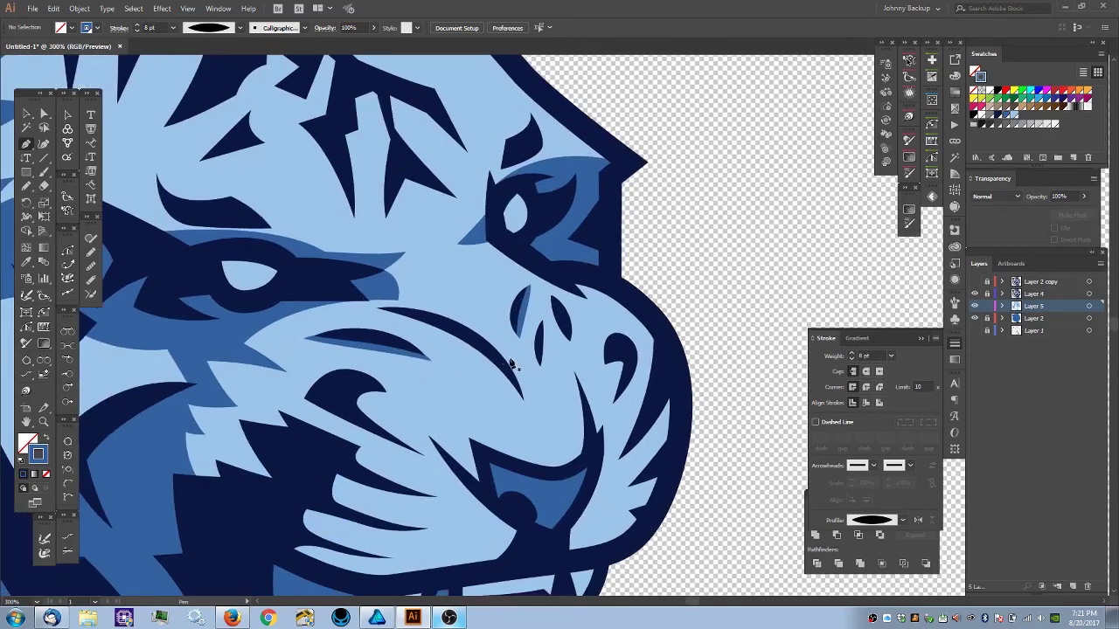
{"action": "left_click", "coordinate": [371, 311]}
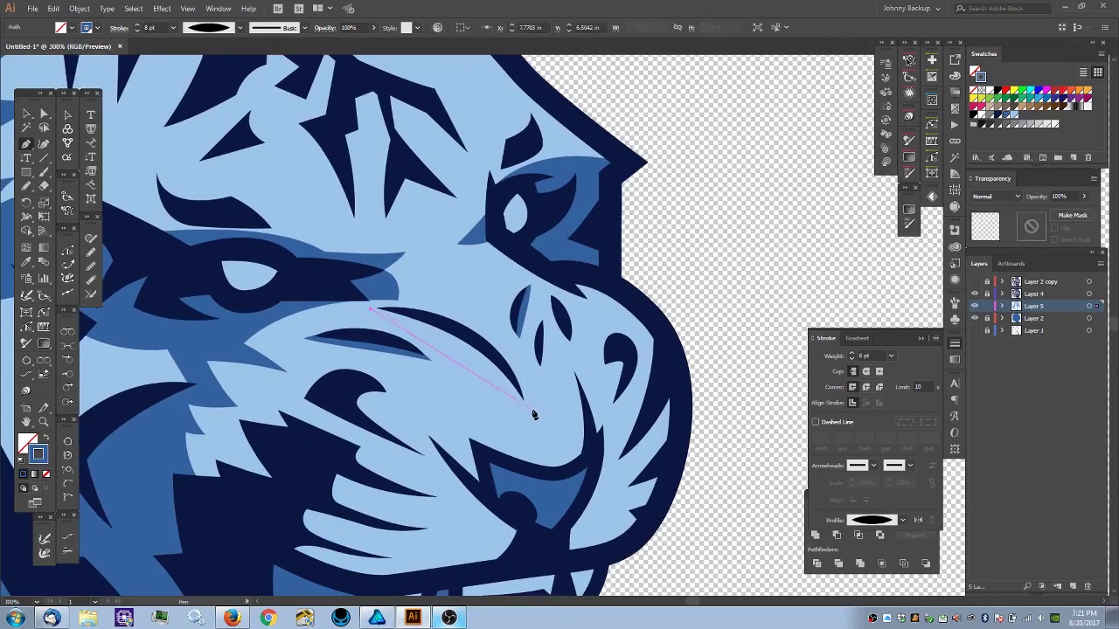
{"action": "left_click_drag", "start_coordinate": [532, 427], "coordinate": [561, 540]}
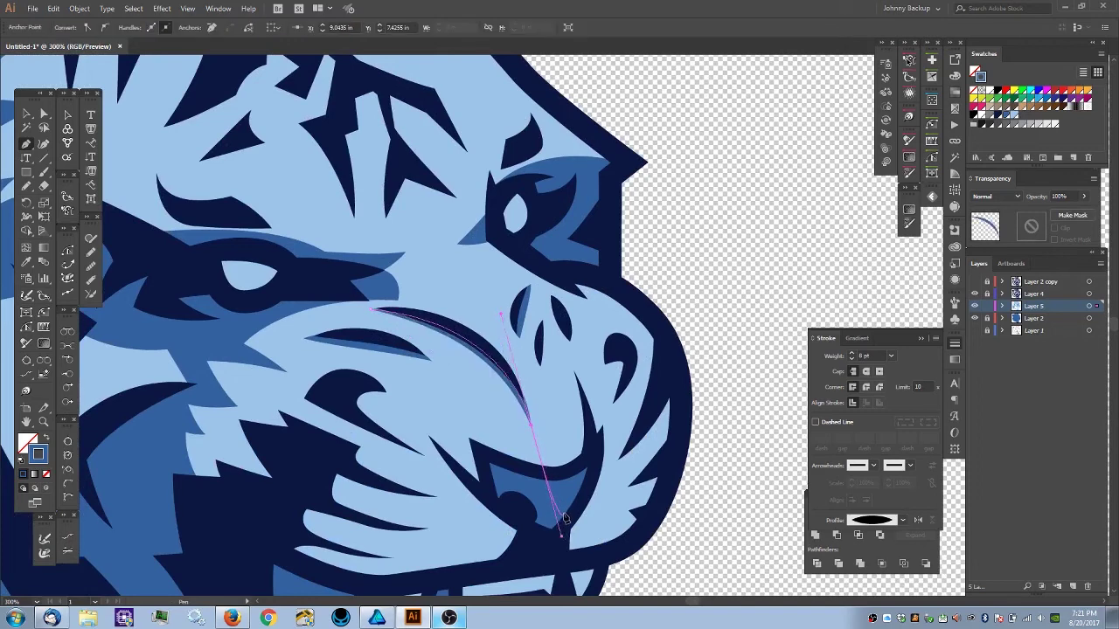
{"action": "left_click", "coordinate": [713, 326], "text": "ctrl"}
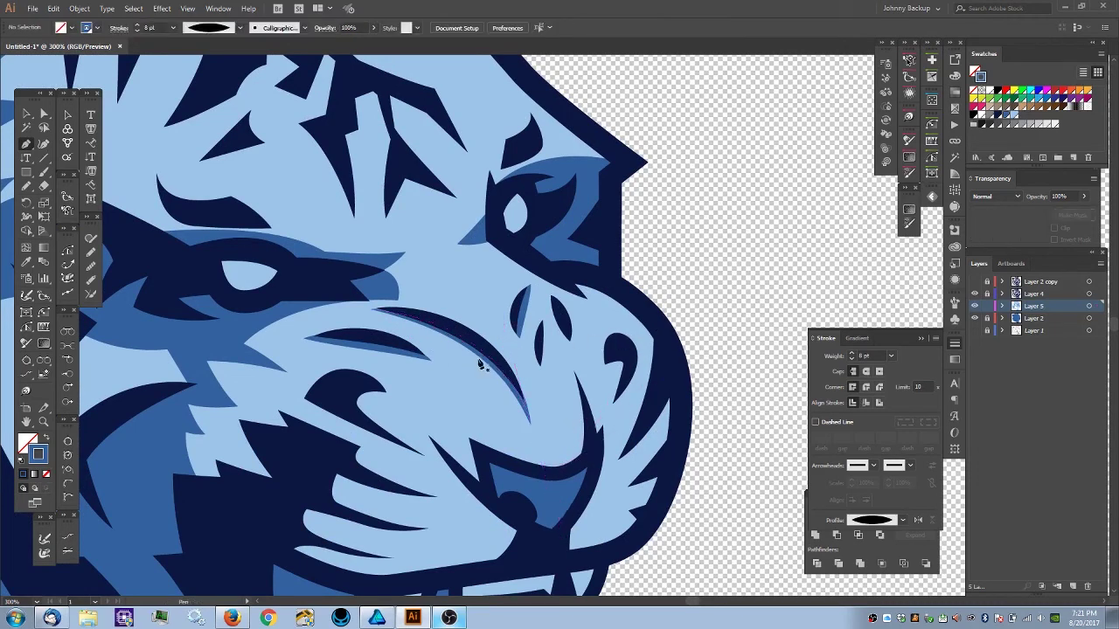
- Reposition the long wrinkle stroke's end anchors and adjust its curve handle so the shading follows the wrinkle's lower edge
{"action": "key", "text": "ctrl+minus"}
{"action": "key", "text": "ctrl+minus"}
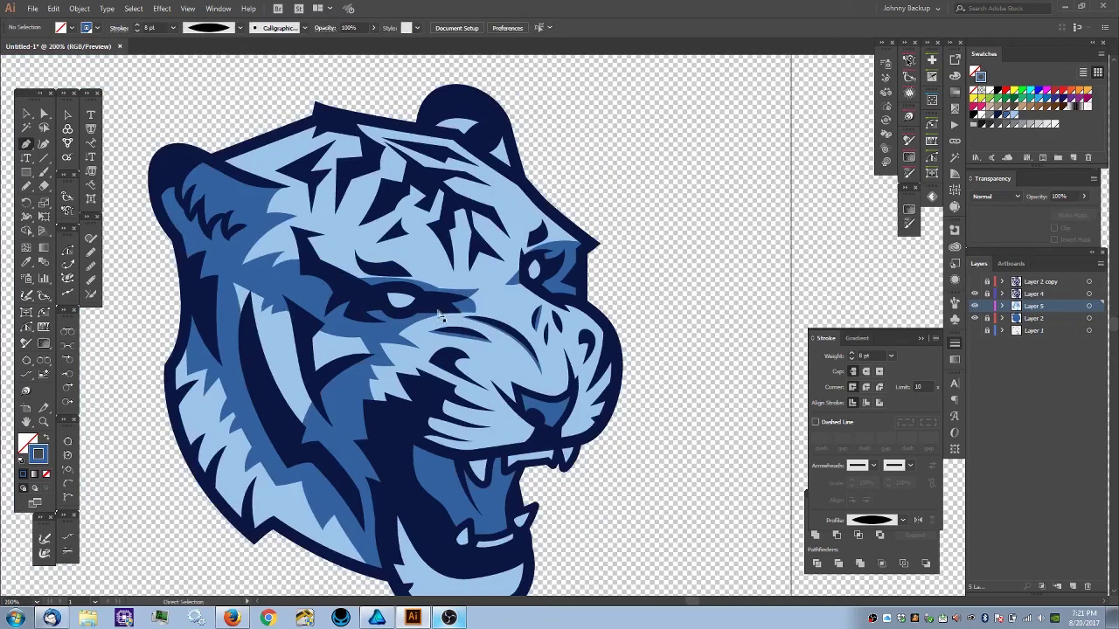
{"action": "key", "text": "ctrl+plus"}
{"action": "key", "text": "ctrl+plus"}
{"action": "left_click", "coordinate": [513, 448], "text": "ctrl"}
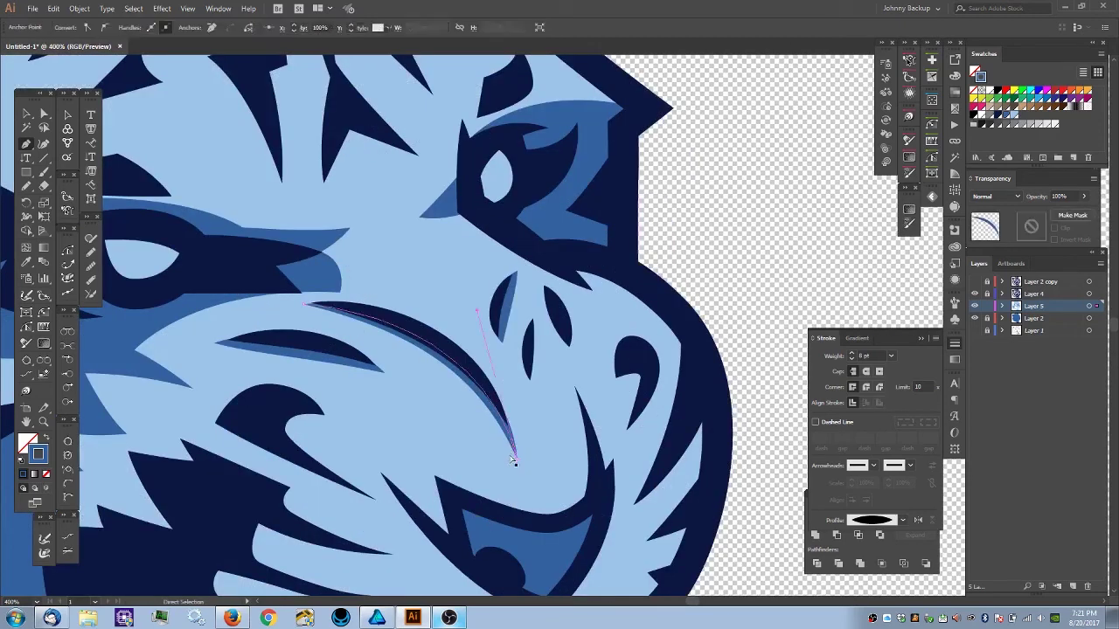
{"action": "left_click", "coordinate": [513, 454], "text": "ctrl"}
{"action": "left_click", "coordinate": [473, 310], "text": "ctrl"}
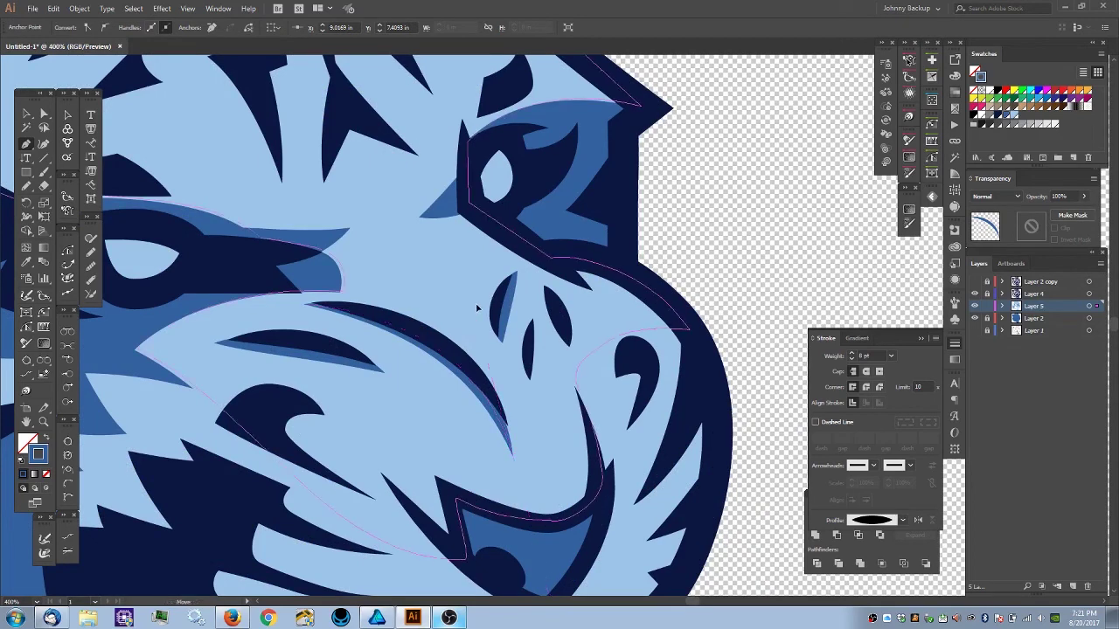
{"action": "key", "text": "ctrl+z"}
{"action": "key", "text": "shift+x"}
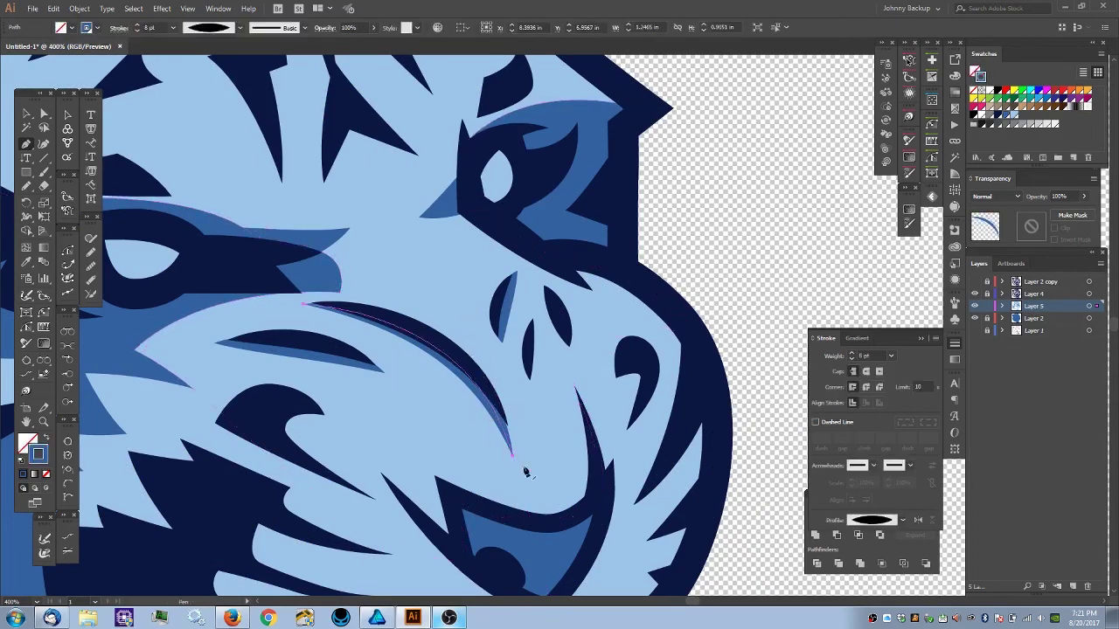
{"action": "left_click", "coordinate": [515, 457]}
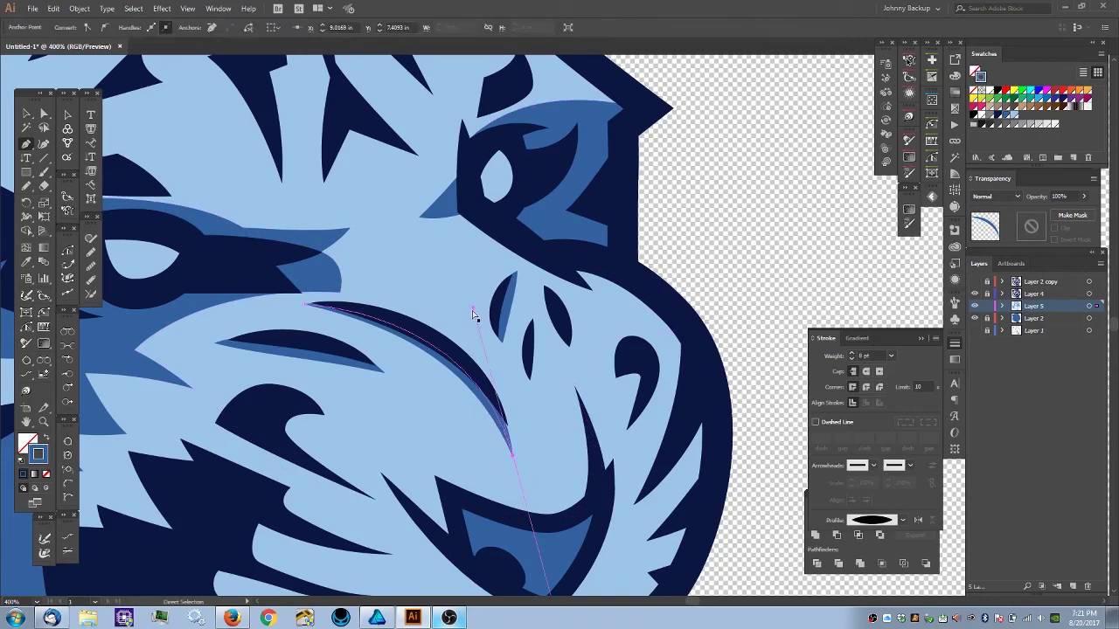
{"action": "left_click_drag", "start_coordinate": [475, 308], "coordinate": [480, 306]}
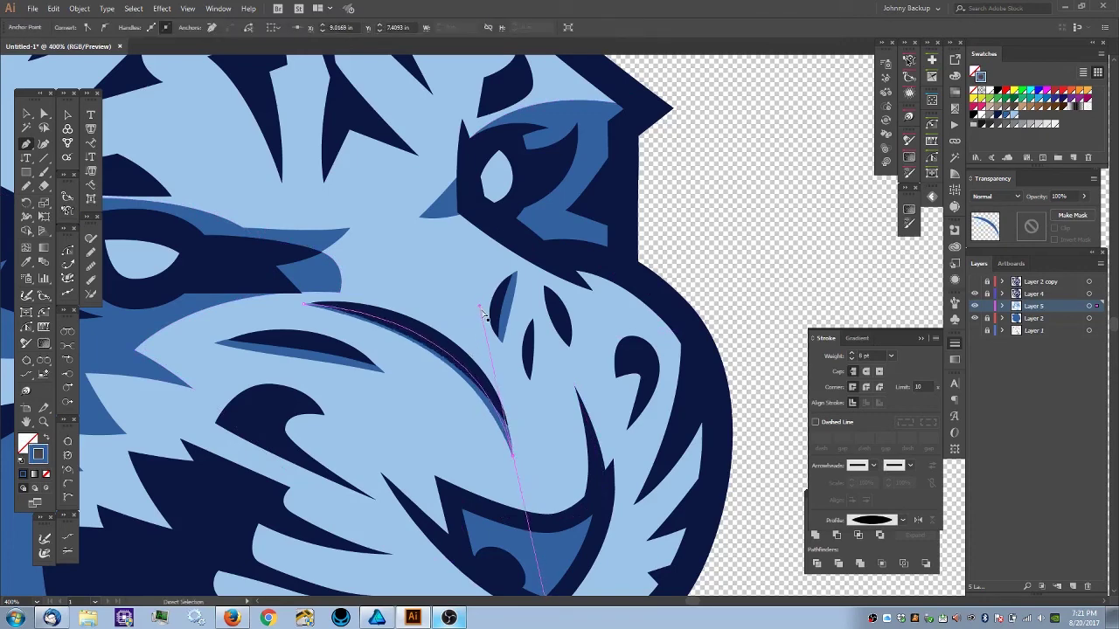
{"action": "left_click_drag", "start_coordinate": [304, 308], "coordinate": [294, 311]}
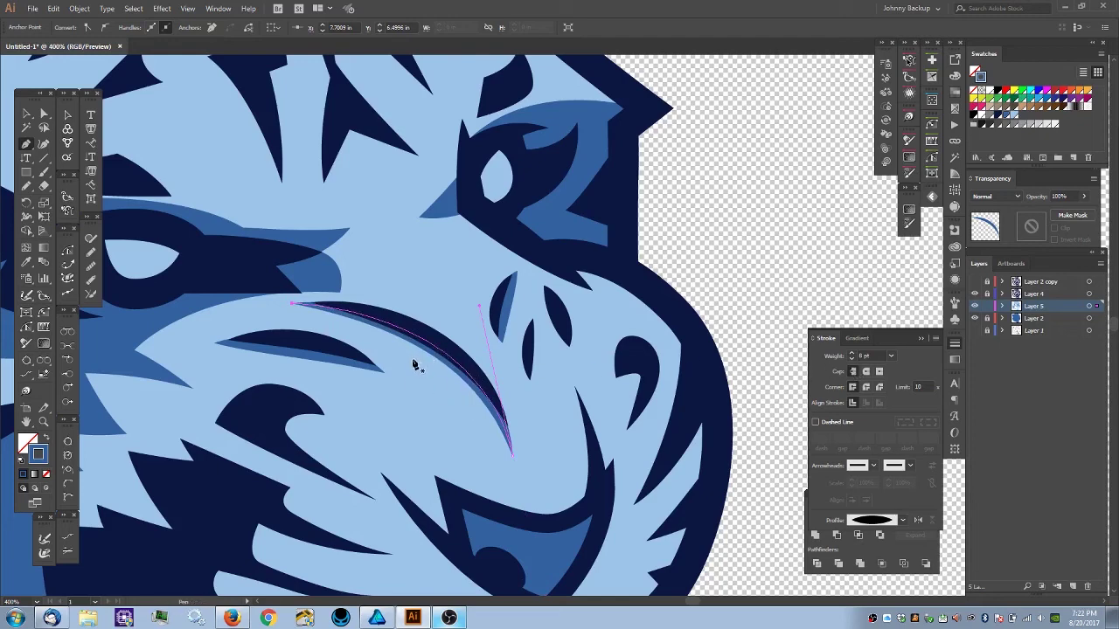
- Widen the middle of the long wrinkle stroke to about 10.6 pt with the Width tool
{"action": "key", "text": "shift+w"}
{"action": "left_click_drag", "start_coordinate": [425, 353], "coordinate": [426, 360]}
{"action": "left_click_drag", "start_coordinate": [421, 360], "coordinate": [426, 357]}
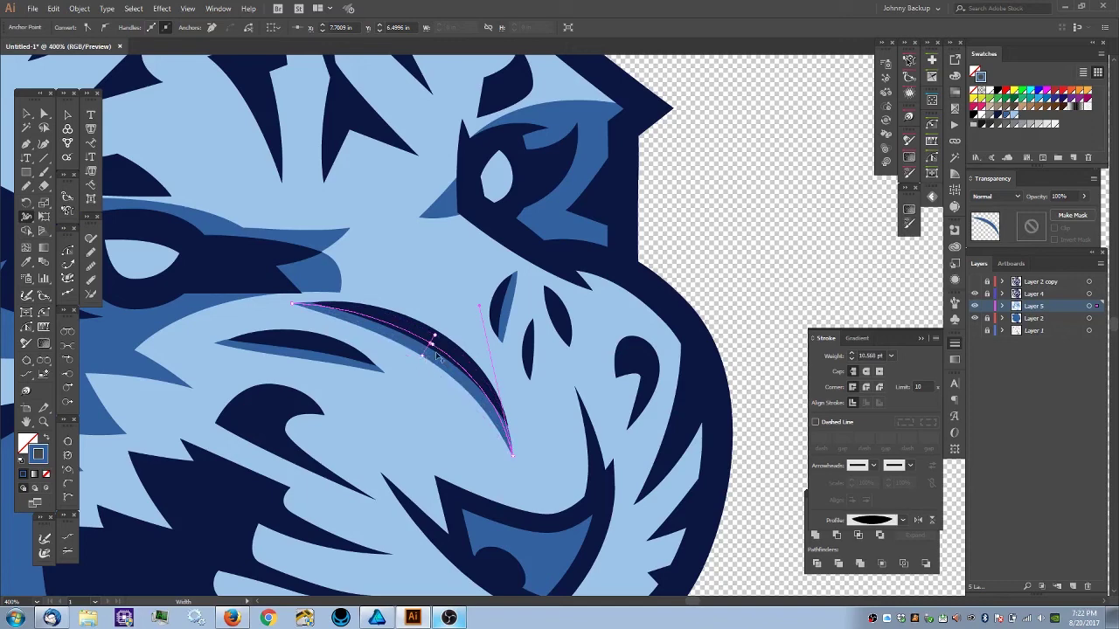
{"action": "left_click", "coordinate": [735, 208], "text": "ctrl"}
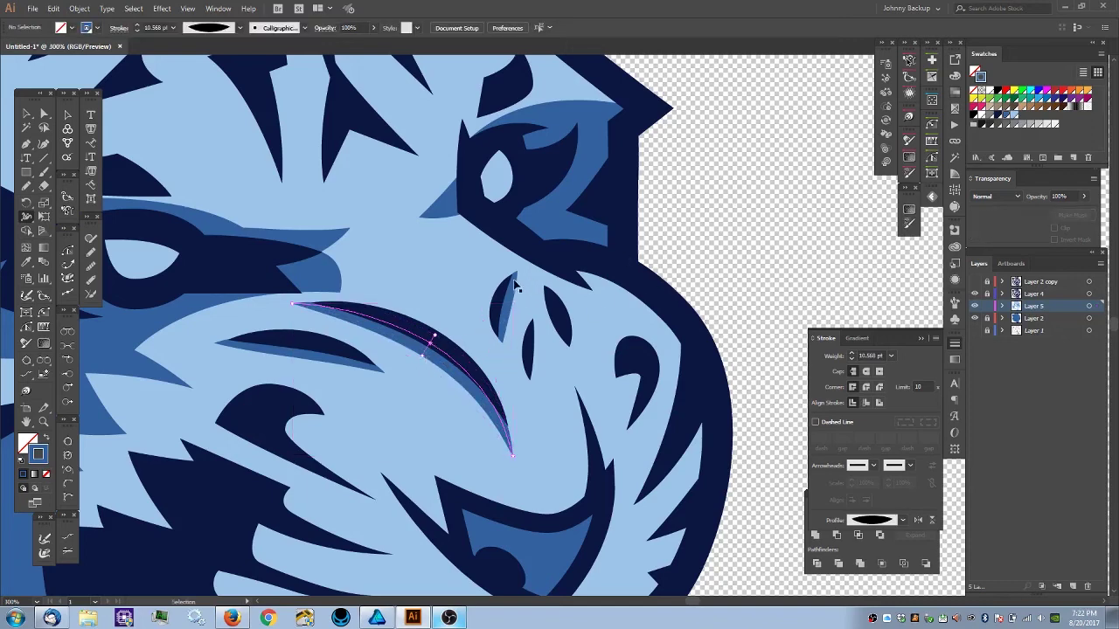
- Examine the whole tiger head with nothing selected to judge the new muzzle shading
{"action": "key", "text": "ctrl+minus"}
{"action": "key", "text": "ctrl+minus"}
{"action": "key", "text": "ctrl+minus"}
{"action": "key", "text": "v"}
{"action": "key", "text": "ctrl+minus"}
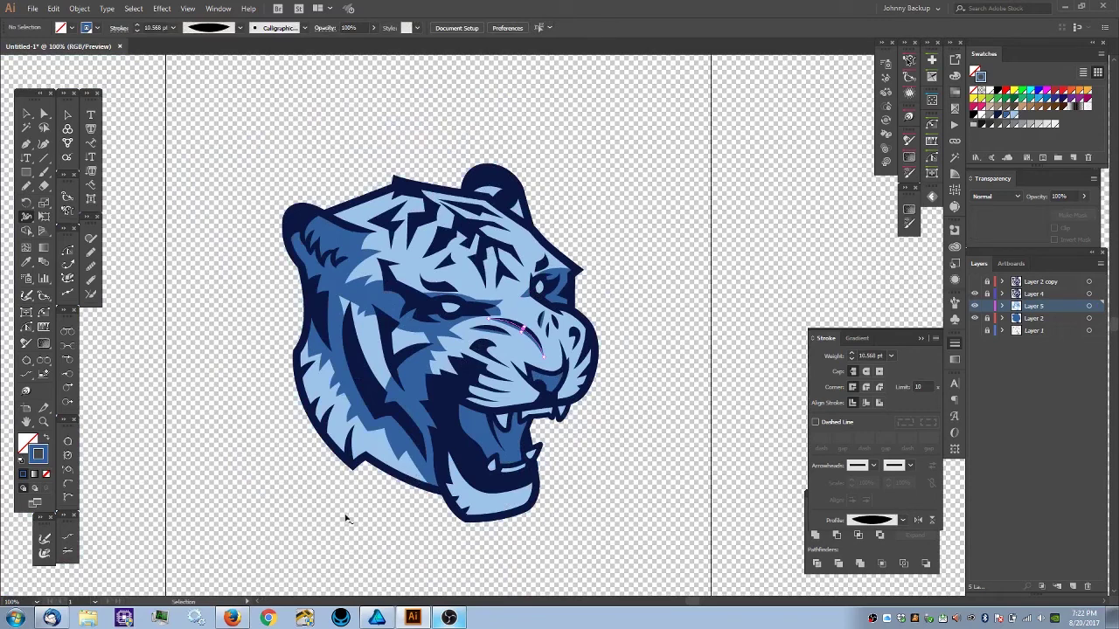
{"action": "left_click", "coordinate": [27, 115]}
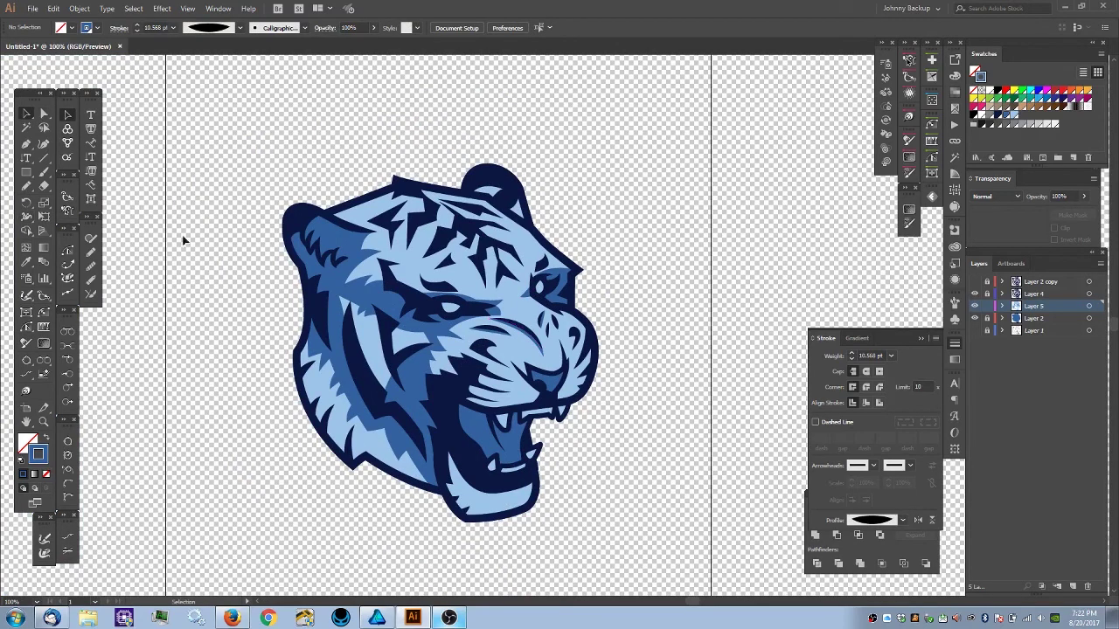
{"action": "key", "text": "ctrl+plus"}
{"action": "left_click_drag", "start_coordinate": [424, 351], "coordinate": [371, 323]}
{"action": "key", "text": "ctrl+minus"}
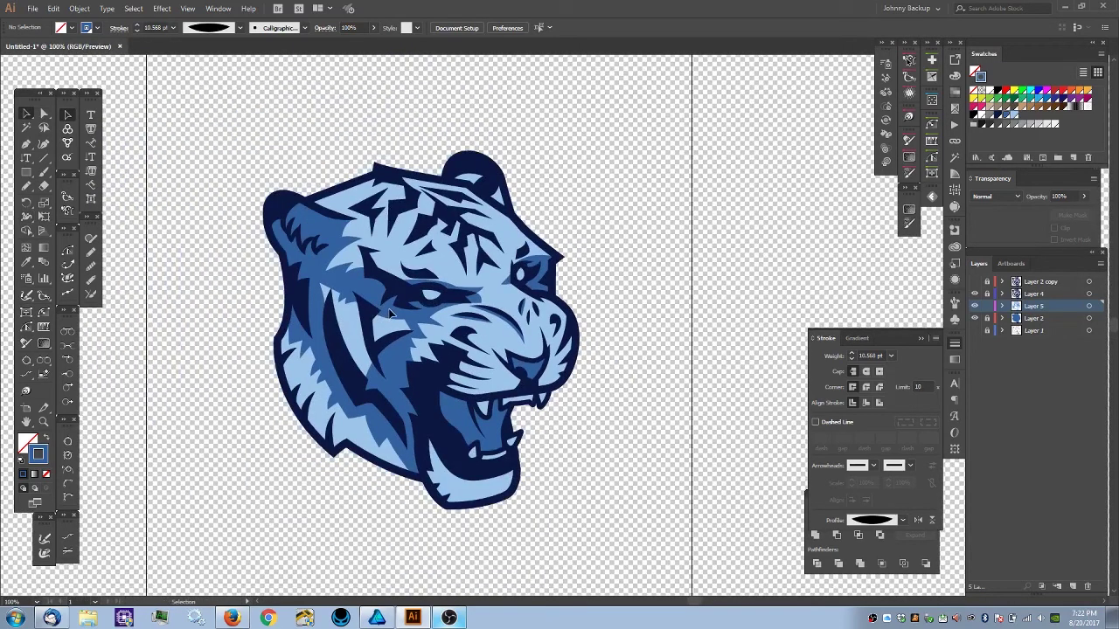
- Start a medium blue filled Pen shape with no stroke, curving from the nose crease up to its tip on the muzzle
{"action": "key", "text": "ctrl+plus"}
{"action": "key", "text": "ctrl+plus"}
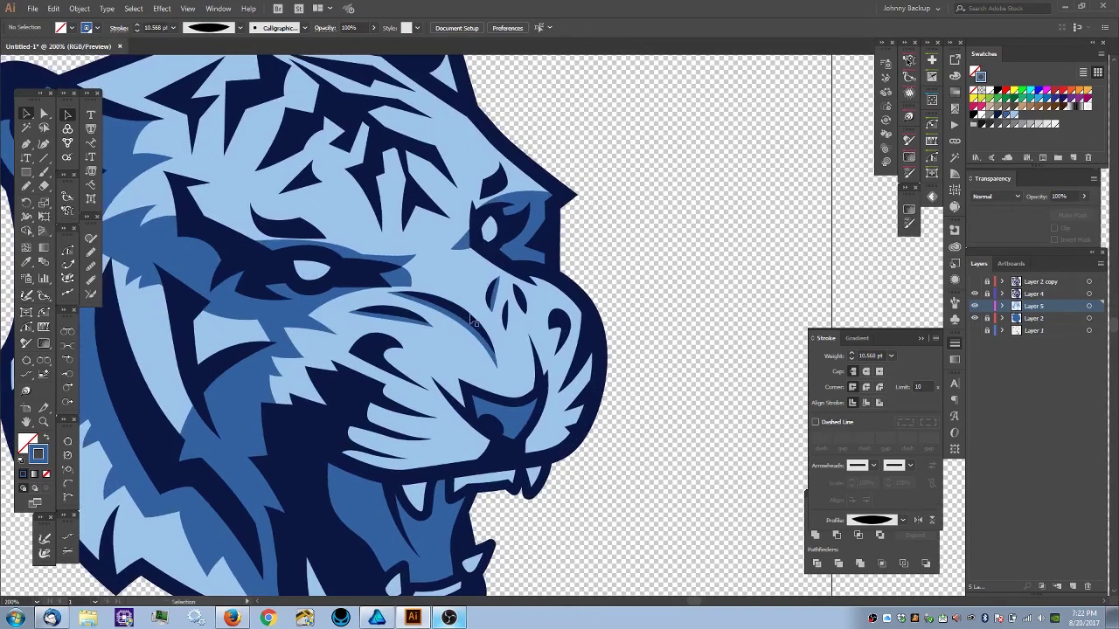
{"action": "key", "text": "ctrl+plus"}
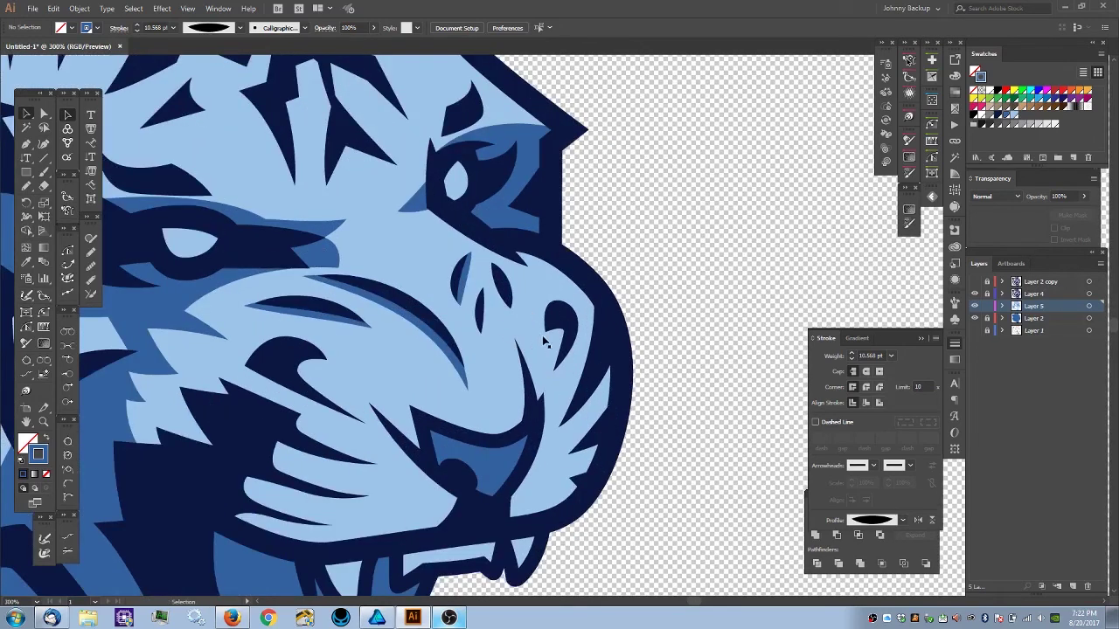
{"action": "key", "text": "p"}
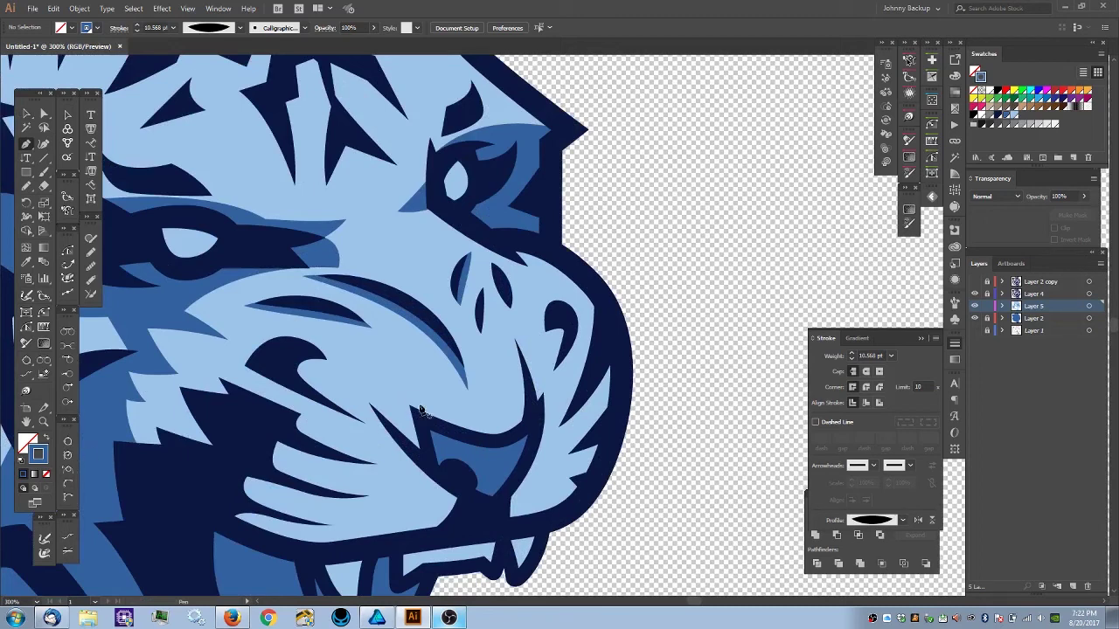
{"action": "key", "text": "shift+x"}
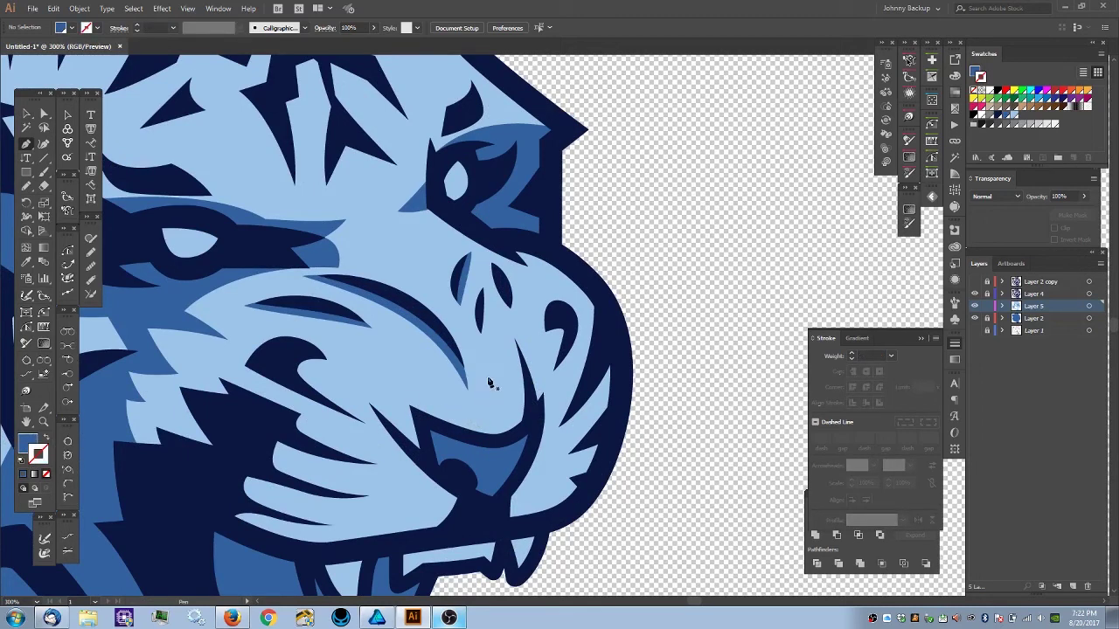
{"action": "left_click", "coordinate": [526, 426]}
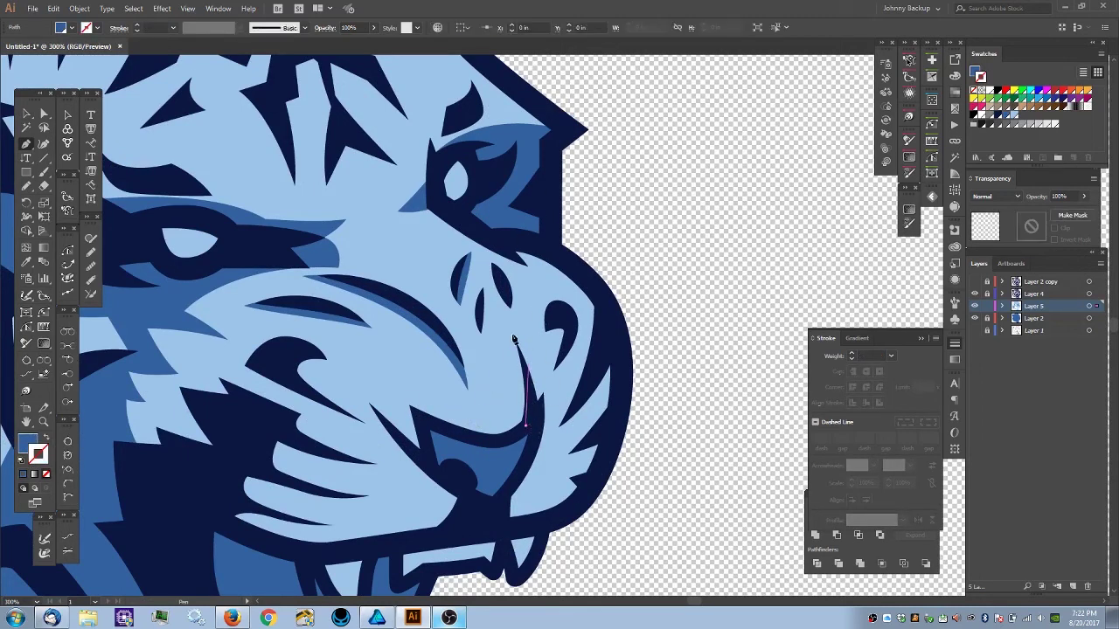
{"action": "left_click_drag", "start_coordinate": [508, 320], "coordinate": [485, 281]}
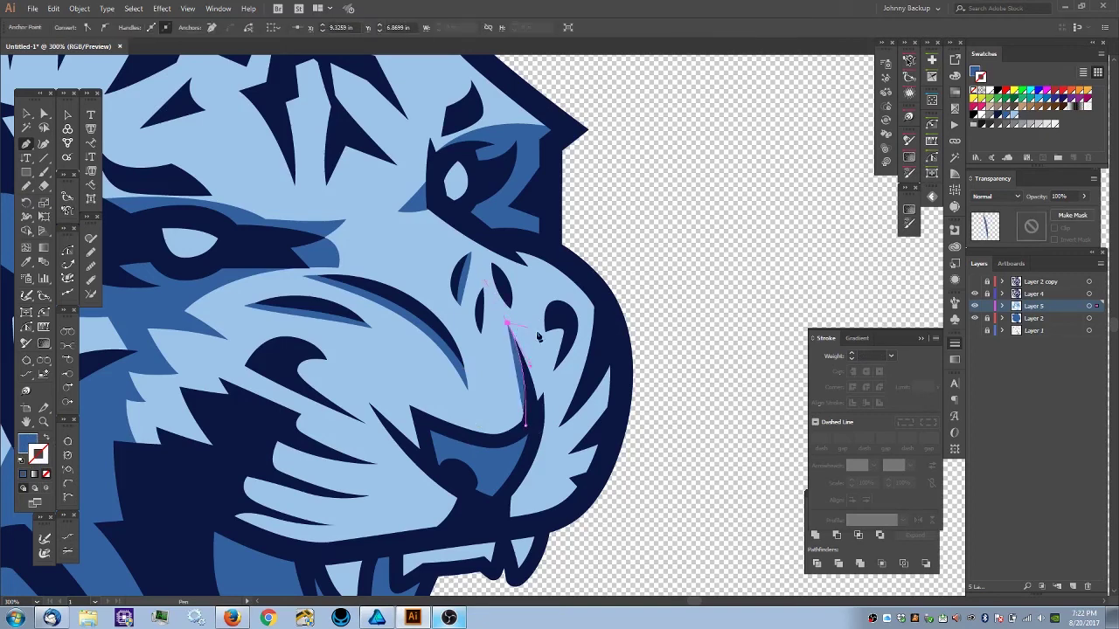
- Try to extend the nose crease shading down past the nostril to the upper lip and close the shape
{"action": "left_click_drag", "start_coordinate": [551, 418], "coordinate": [550, 423]}
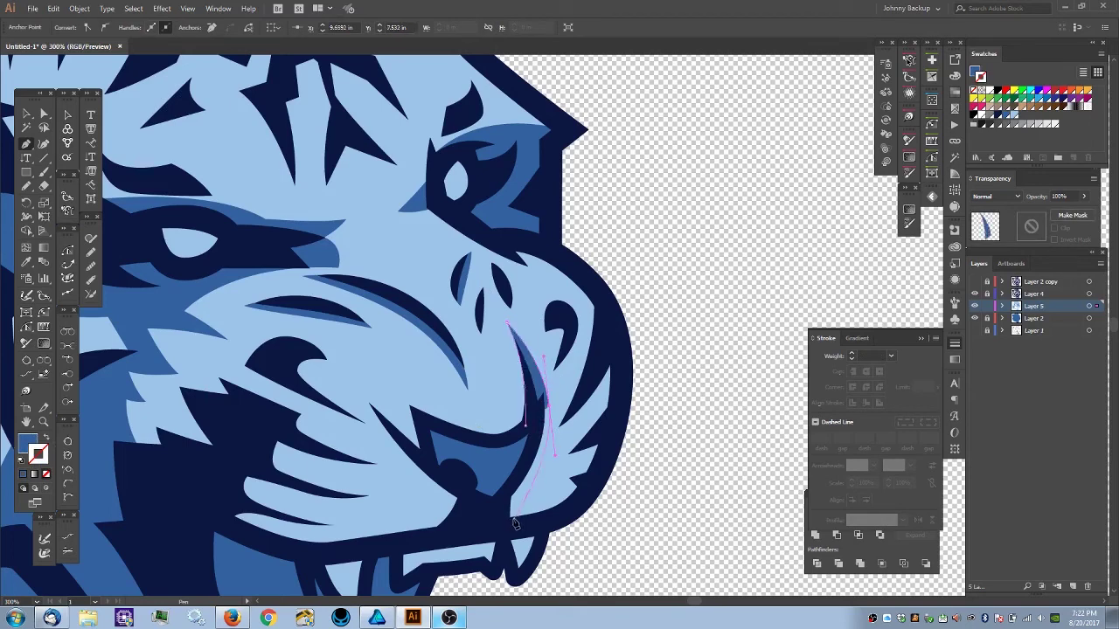
{"action": "left_click_drag", "start_coordinate": [518, 522], "coordinate": [494, 525]}
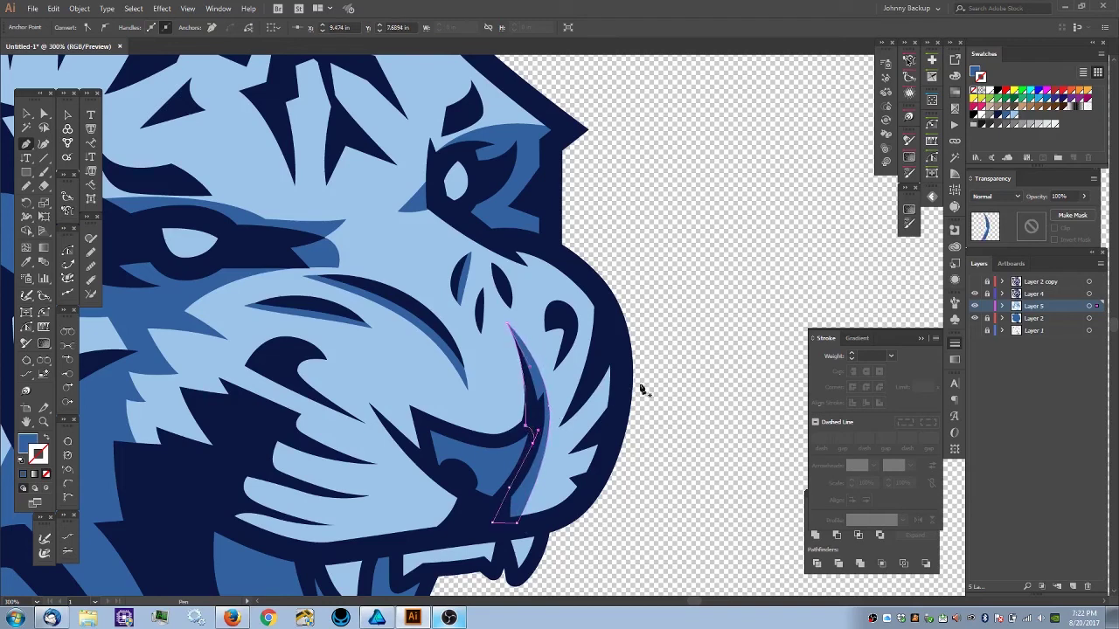
{"action": "left_click", "coordinate": [650, 359], "text": "ctrl"}
{"action": "key", "text": "ctrl+minus"}
{"action": "key", "text": "ctrl+minus"}
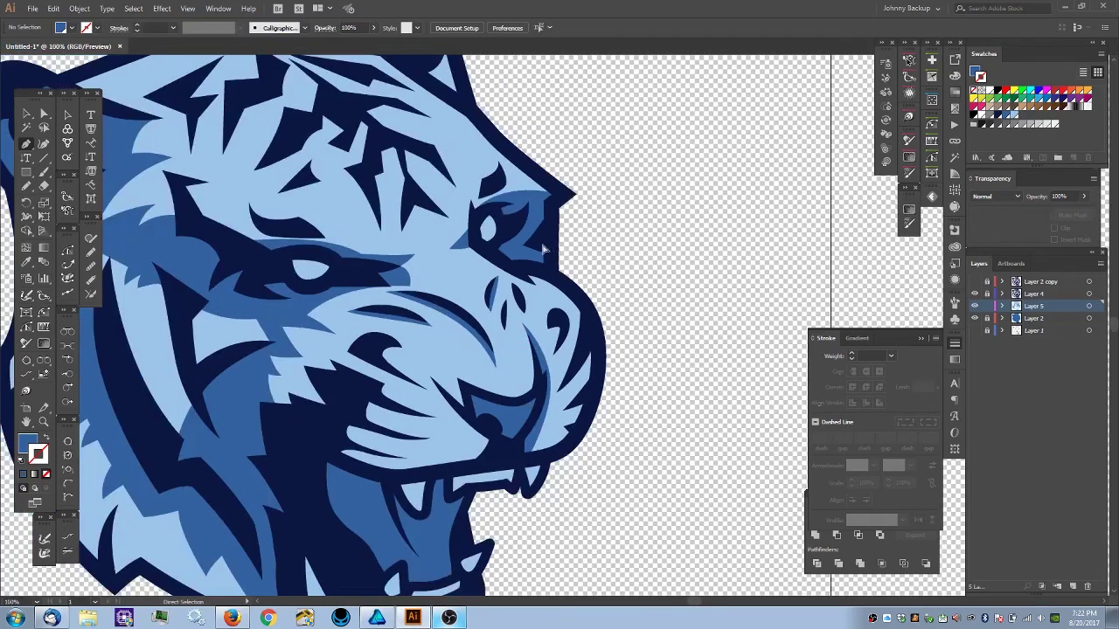
{"action": "key", "text": "ctrl+minus"}
{"action": "key", "text": "ctrl+minus"}
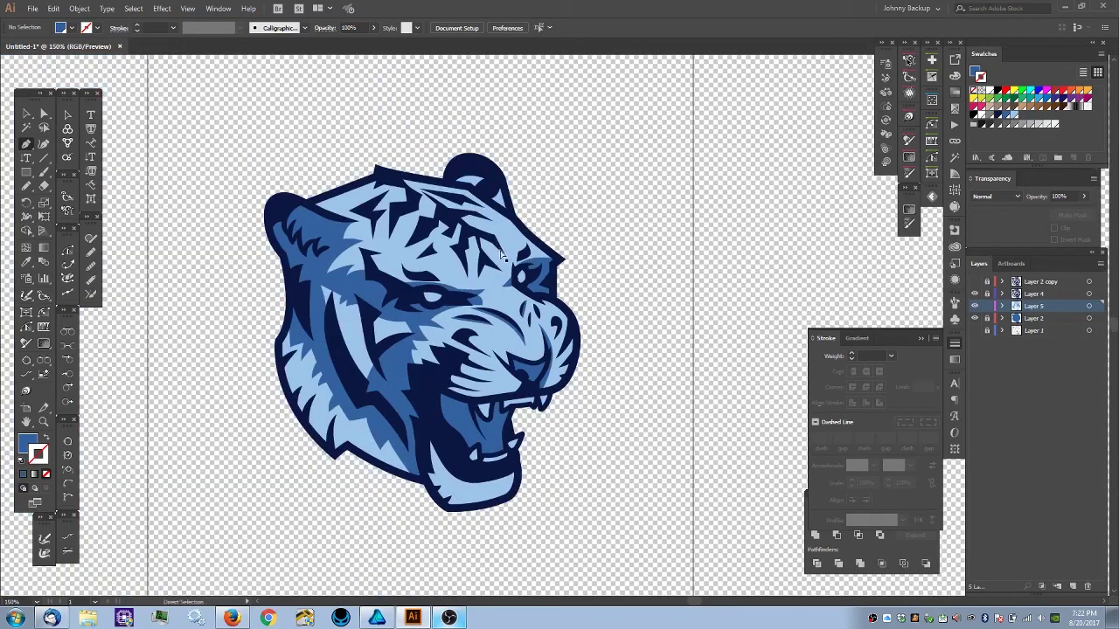
{"action": "key", "text": "ctrl+plus"}
{"action": "key", "text": "ctrl+plus"}
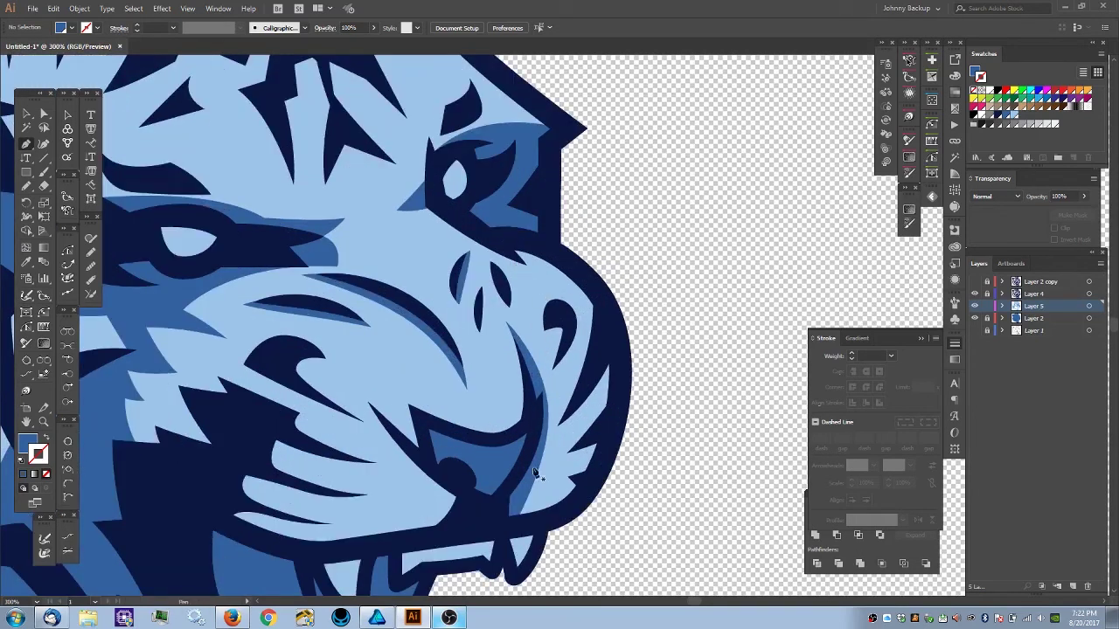
- Undo the lower part of the nose crease shading back to its first curved segment
{"action": "left_click", "coordinate": [515, 522], "text": "ctrl"}
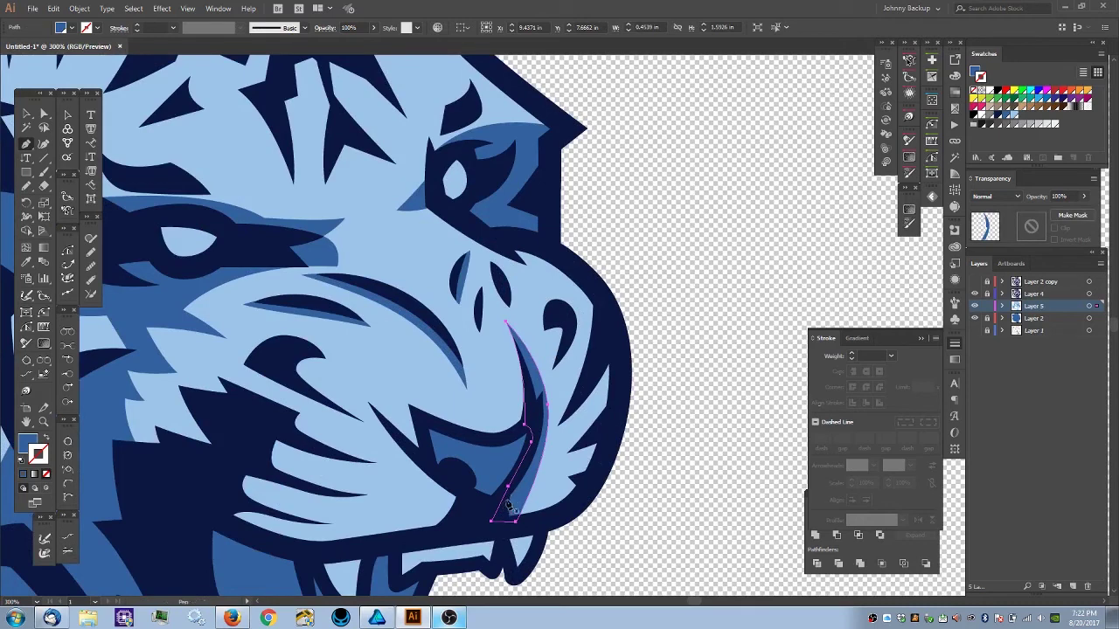
{"action": "left_click", "coordinate": [513, 504], "text": "ctrl"}
{"action": "left_click_drag", "start_coordinate": [512, 503], "coordinate": [496, 479]}
{"action": "key", "text": "ctrl+shift+z"}
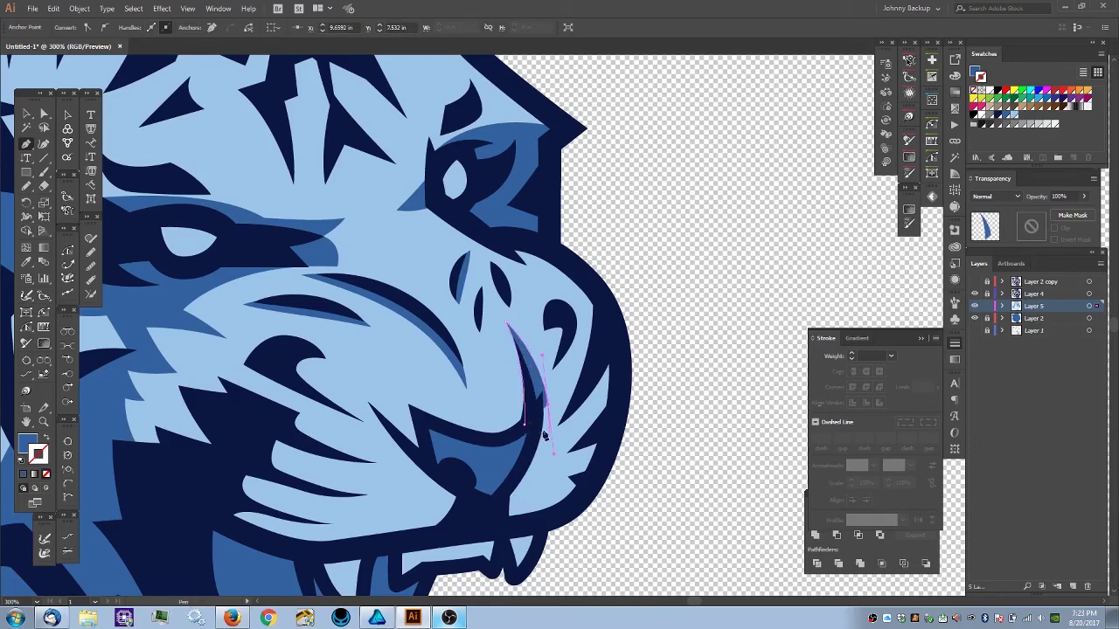
{"action": "key", "text": "ctrl+z"}
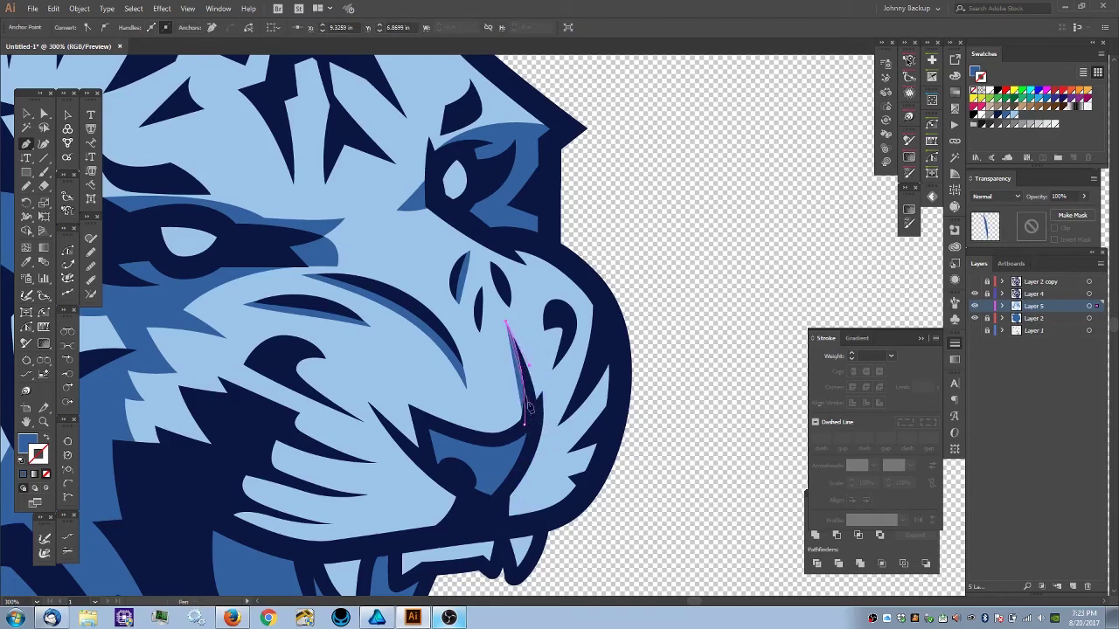
- Close the short nose crease shading with a curved edge, refine its handle to follow the crease, and deselect it
{"action": "left_click_drag", "start_coordinate": [527, 431], "coordinate": [477, 461]}
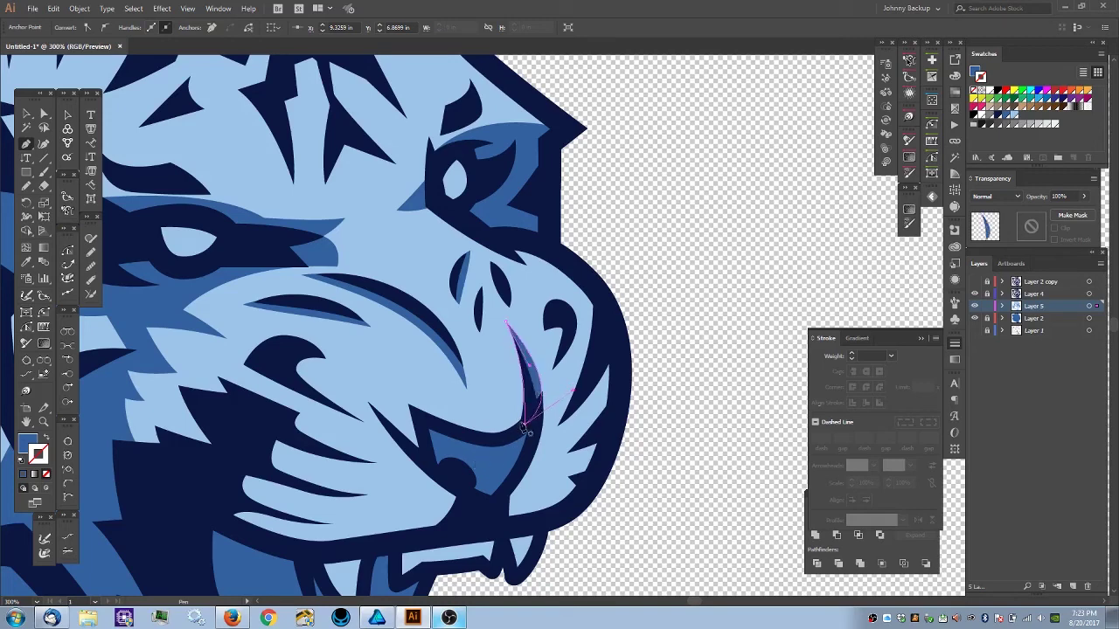
{"action": "key", "text": "ctrl"}
{"action": "left_click_drag", "start_coordinate": [573, 395], "coordinate": [574, 404]}
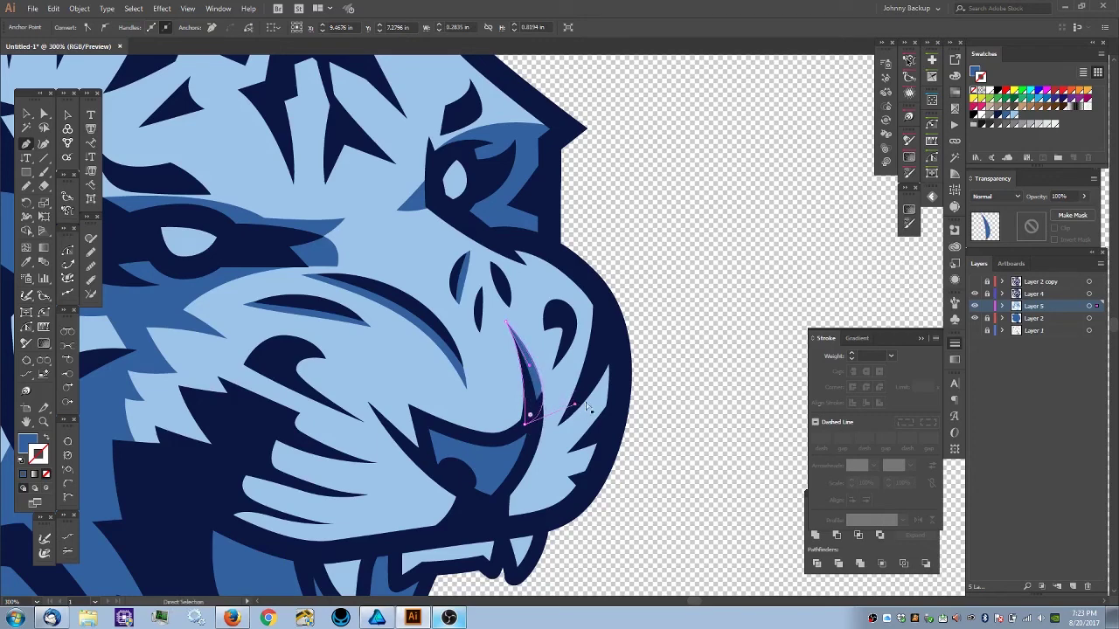
{"action": "left_click", "coordinate": [674, 330], "text": "ctrl"}
{"action": "scroll", "coordinate": [531, 254], "scroll_direction": "down", "scroll_amount": 3}
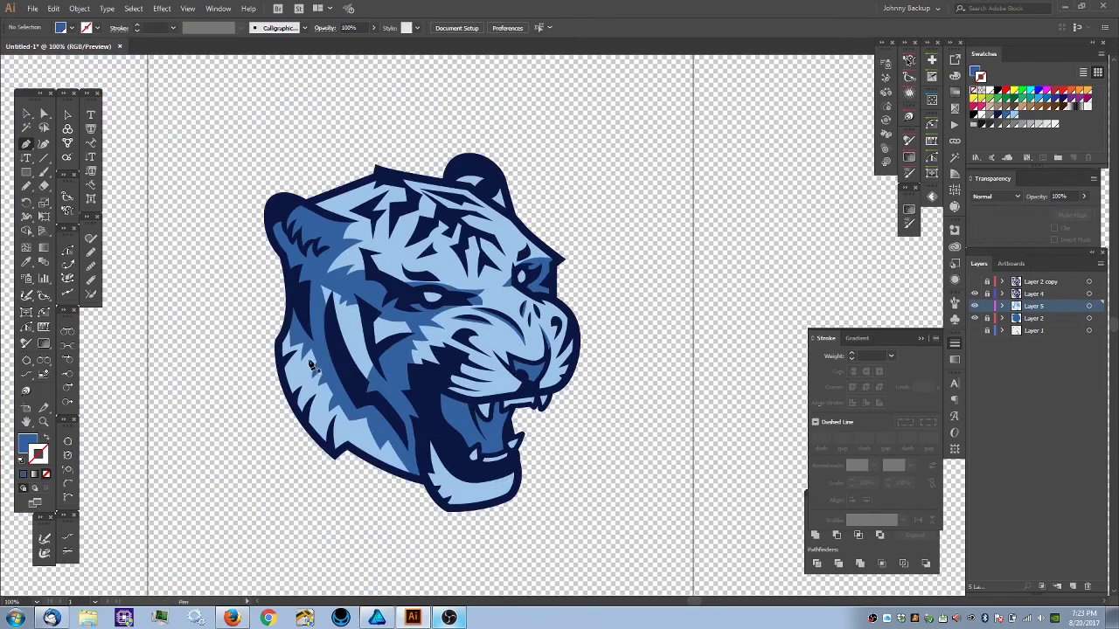
- Apply the tapered 20 pt medium blue graphic style and draw Pencil shading strokes in the light cheek patch between the dark stripes
{"action": "key", "text": "ctrl+equal"}
{"action": "key", "text": "ctrl+equal"}
{"action": "left_click_drag", "start_coordinate": [416, 206], "coordinate": [512, 297]}
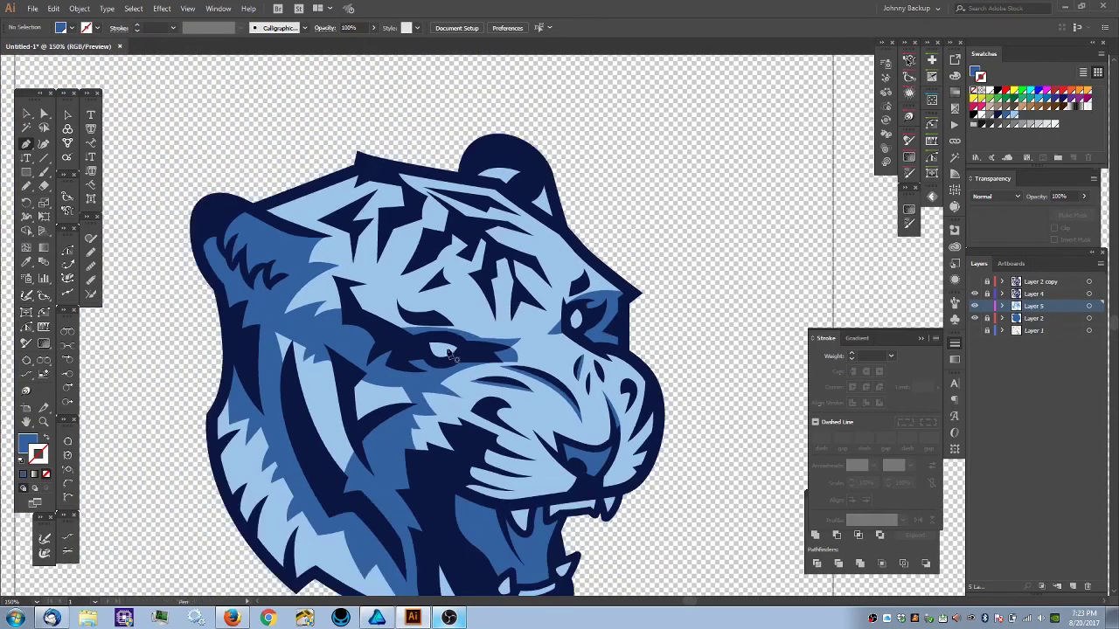
{"action": "left_click_drag", "start_coordinate": [454, 356], "coordinate": [564, 269]}
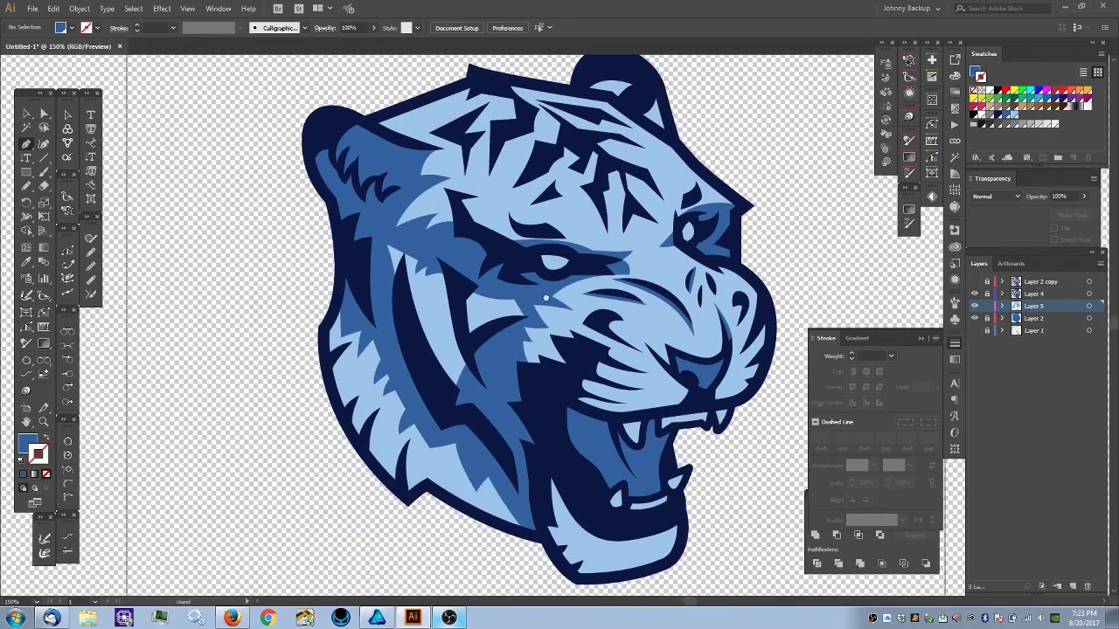
{"action": "key", "text": "ctrl+equal"}
{"action": "left_click_drag", "start_coordinate": [455, 369], "coordinate": [544, 308]}
{"action": "left_click", "coordinate": [955, 264]}
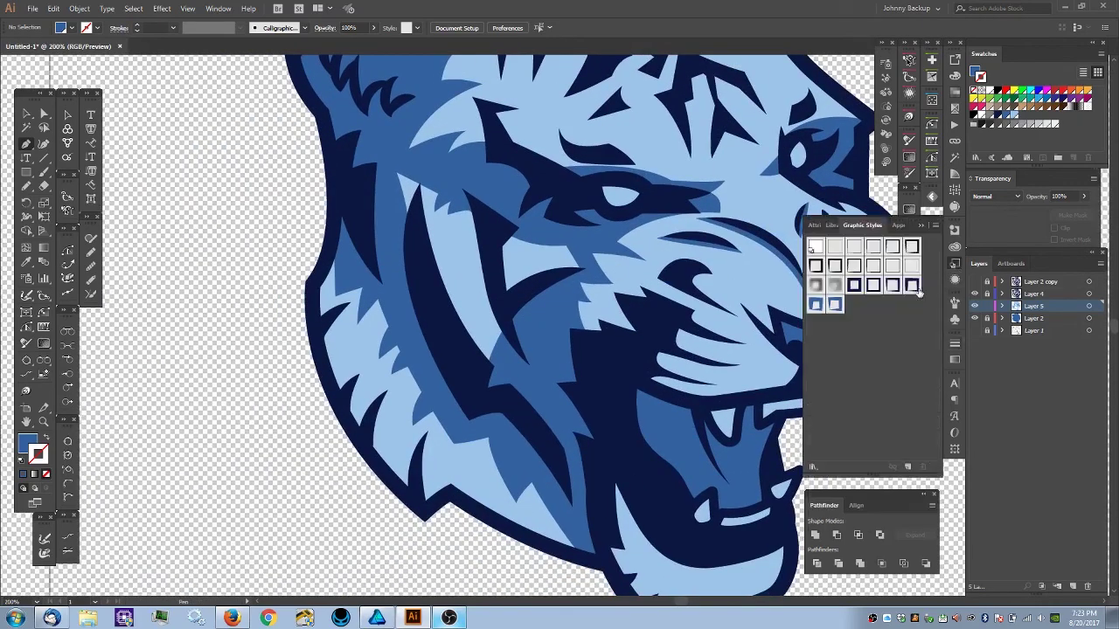
{"action": "left_click", "coordinate": [816, 305]}
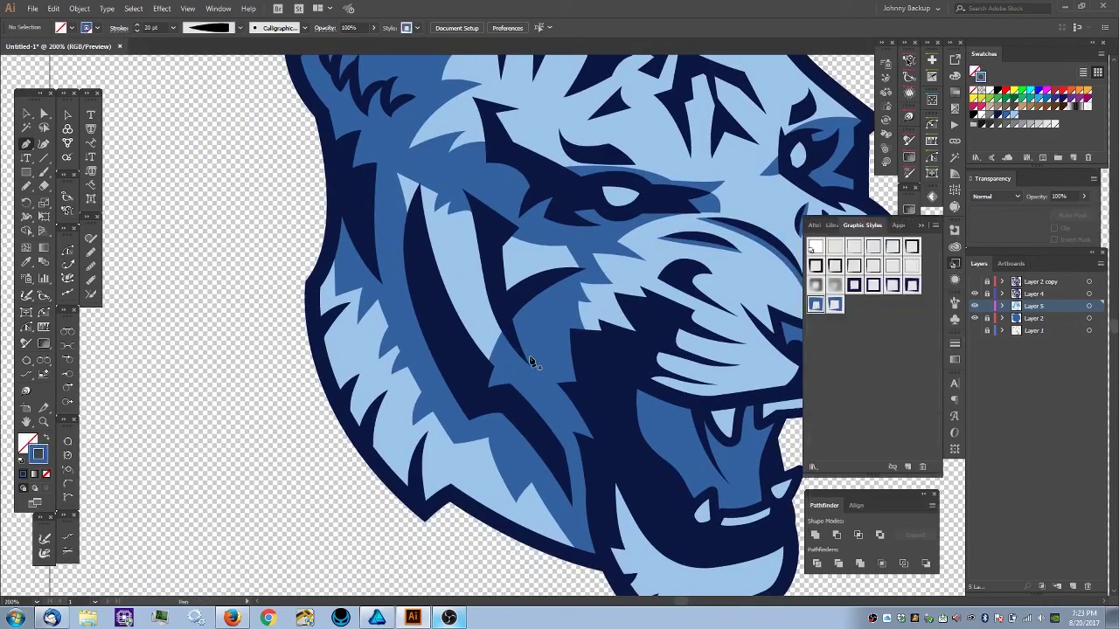
{"action": "key", "text": "n"}
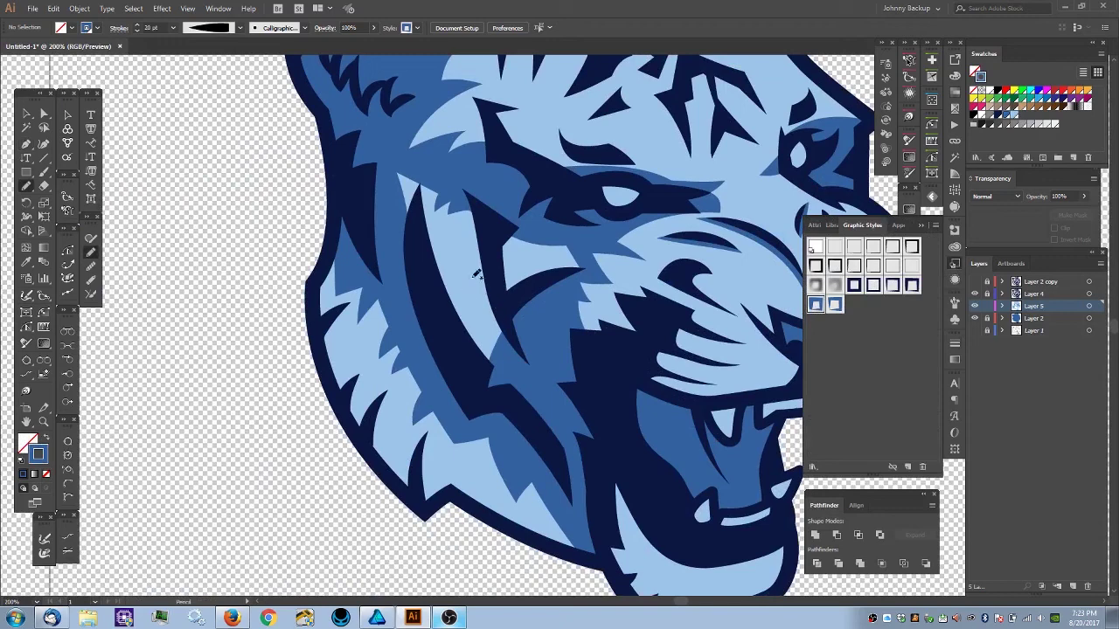
{"action": "mouse_move", "coordinate": [461, 259]}
{"action": "left_mouse_down"}
{"action": "mouse_move", "coordinate": [446, 312]}
{"action": "mouse_move", "coordinate": [475, 362]}
{"action": "left_mouse_up"}
{"action": "key", "text": "ctrl+1"}
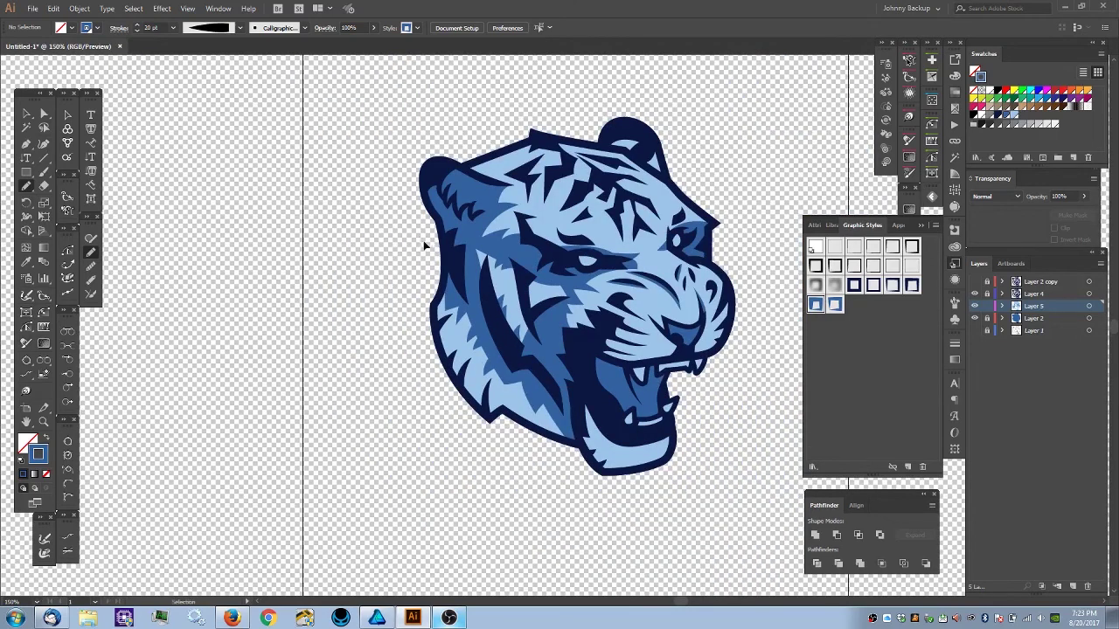
- Draw short tapered medium blue Pencil strokes along the upper edge of the light chin area as fur shading
{"action": "key", "text": "ctrl+equal"}
{"action": "left_click_drag", "start_coordinate": [550, 174], "coordinate": [512, 286]}
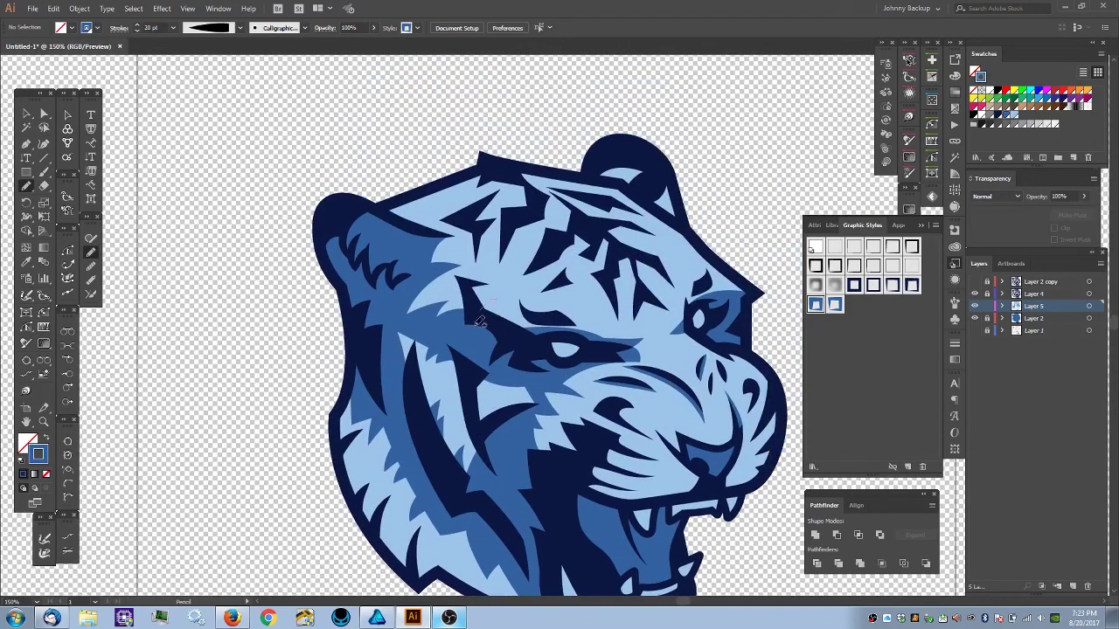
{"action": "left_click_drag", "start_coordinate": [503, 304], "coordinate": [482, 216]}
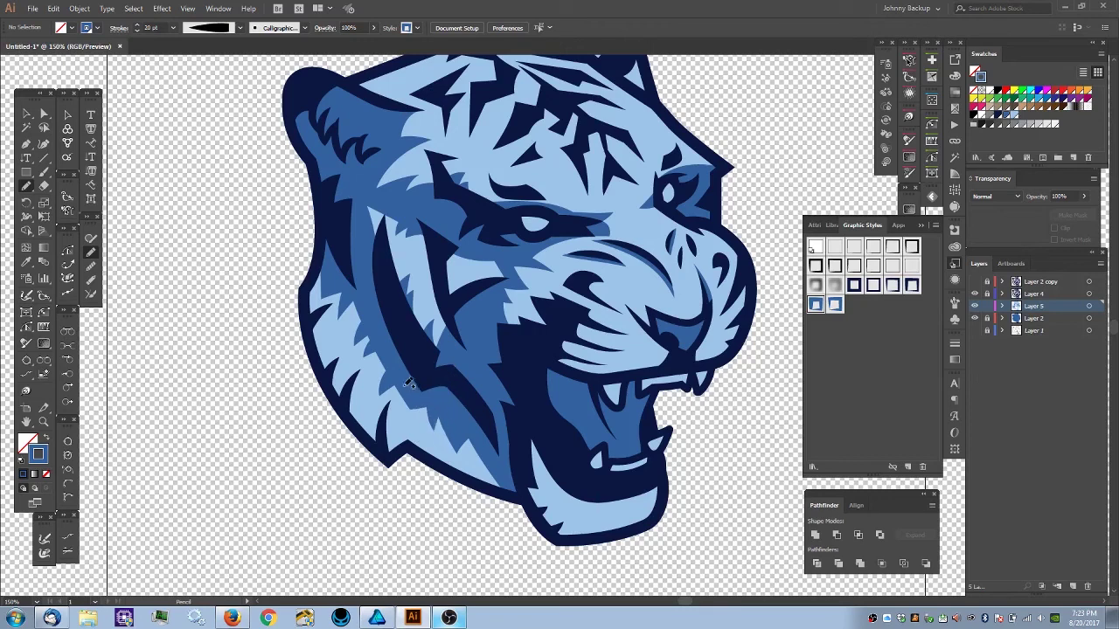
{"action": "scroll", "coordinate": [451, 310], "scroll_direction": "right", "scroll_amount": 2}
{"action": "scroll", "coordinate": [455, 323], "scroll_direction": "down", "scroll_amount": 2}
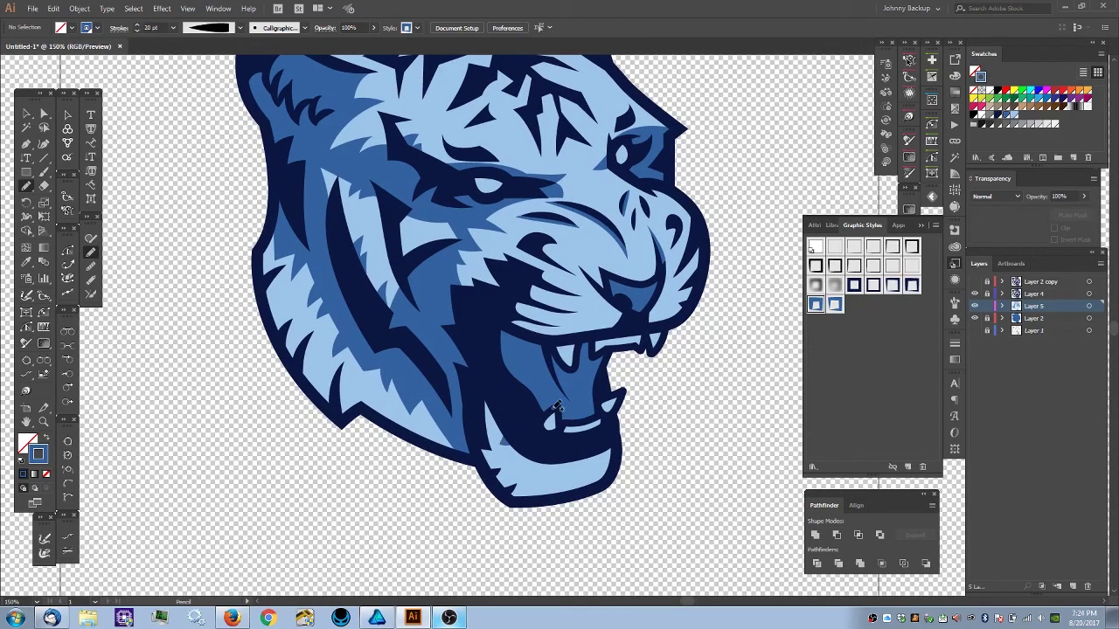
{"action": "mouse_move", "coordinate": [503, 456]}
{"action": "left_mouse_down"}
{"action": "mouse_move", "coordinate": [532, 435]}
{"action": "mouse_move", "coordinate": [553, 443]}
{"action": "left_mouse_up"}
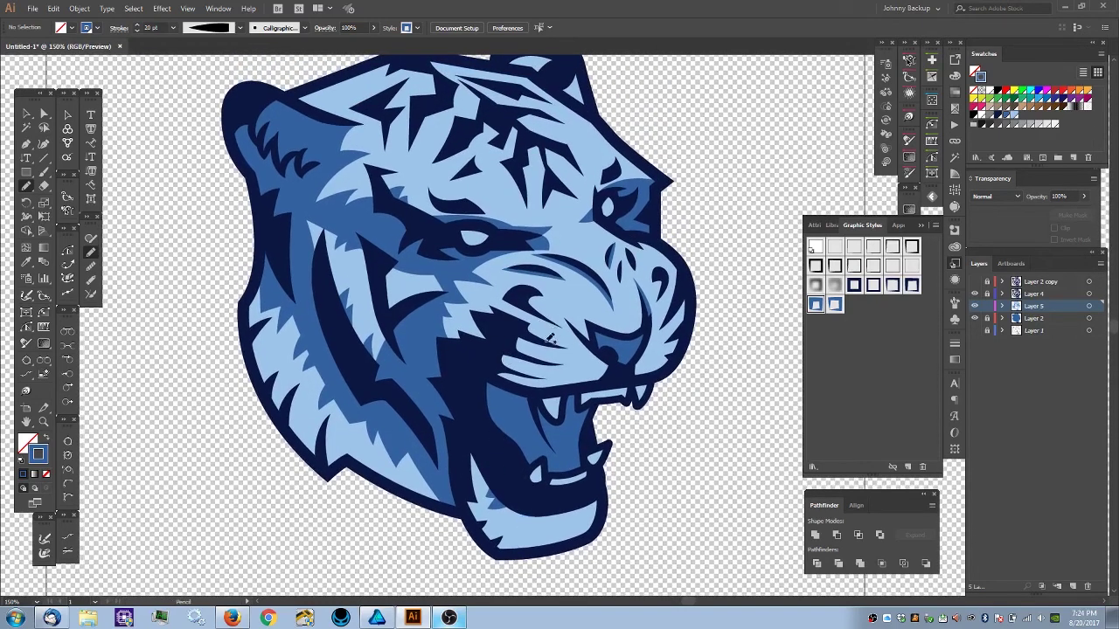
{"action": "mouse_move", "coordinate": [535, 514]}
{"action": "left_mouse_down"}
{"action": "mouse_move", "coordinate": [526, 521]}
{"action": "mouse_move", "coordinate": [564, 495]}
{"action": "left_mouse_up"}
{"action": "left_click_drag", "start_coordinate": [560, 521], "coordinate": [584, 493]}
- Reshape the chin shading stroke nearest the front of the jaw by moving its anchor or handle, and deselect it
{"action": "key", "text": "ctrl+minus"}
{"action": "key", "text": "ctrl+minus"}
{"action": "key", "text": "ctrl+equal"}
{"action": "key", "text": "ctrl+equal"}
{"action": "key", "text": "ctrl+equal"}
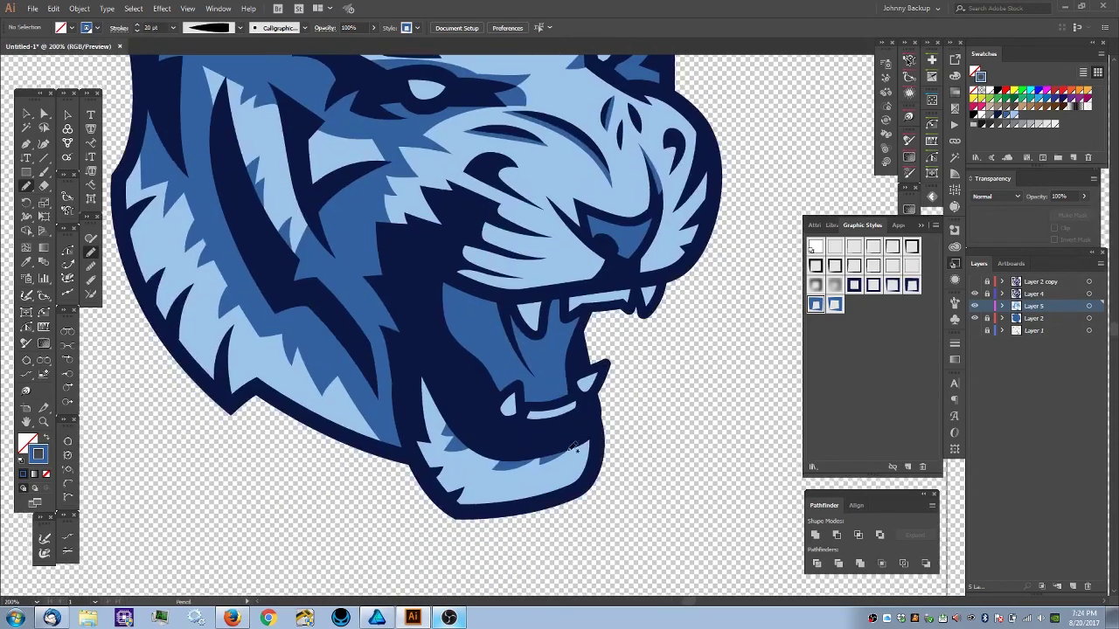
{"action": "key", "text": "a"}
{"action": "left_click", "coordinate": [550, 466]}
{"action": "left_click", "coordinate": [539, 468]}
{"action": "left_click_drag", "start_coordinate": [539, 466], "coordinate": [564, 443]}
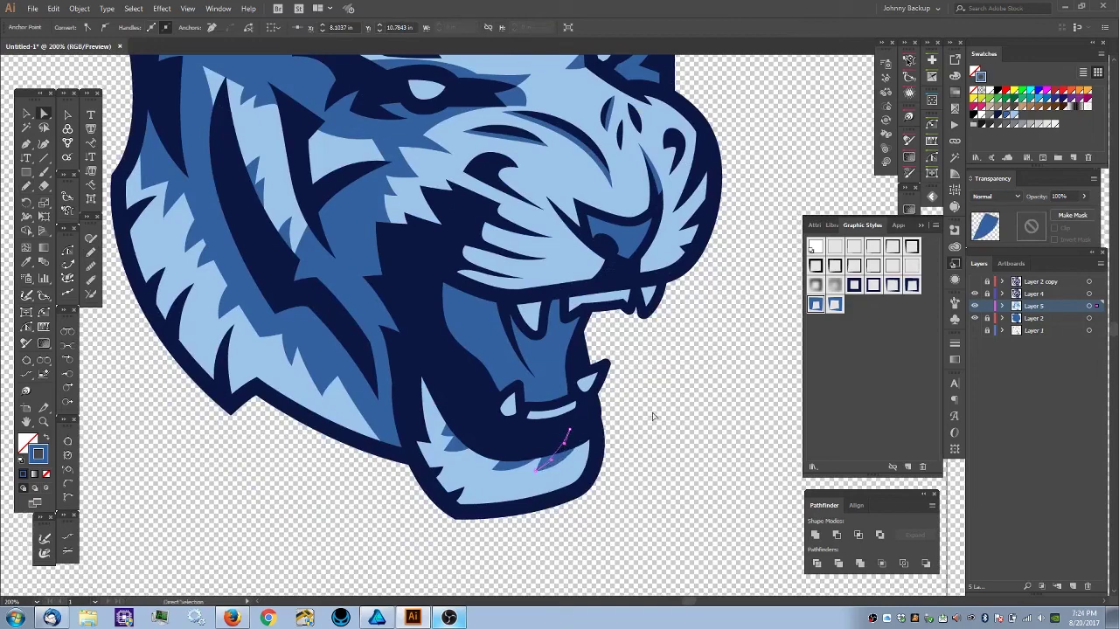
{"action": "left_click", "coordinate": [630, 418]}
- Unlock Layer 4 and Layer 2 and select all the visible tiger head artwork
{"action": "key", "text": "ctrl+minus"}
{"action": "key", "text": "ctrl+minus"}
{"action": "key", "text": "ctrl+minus"}
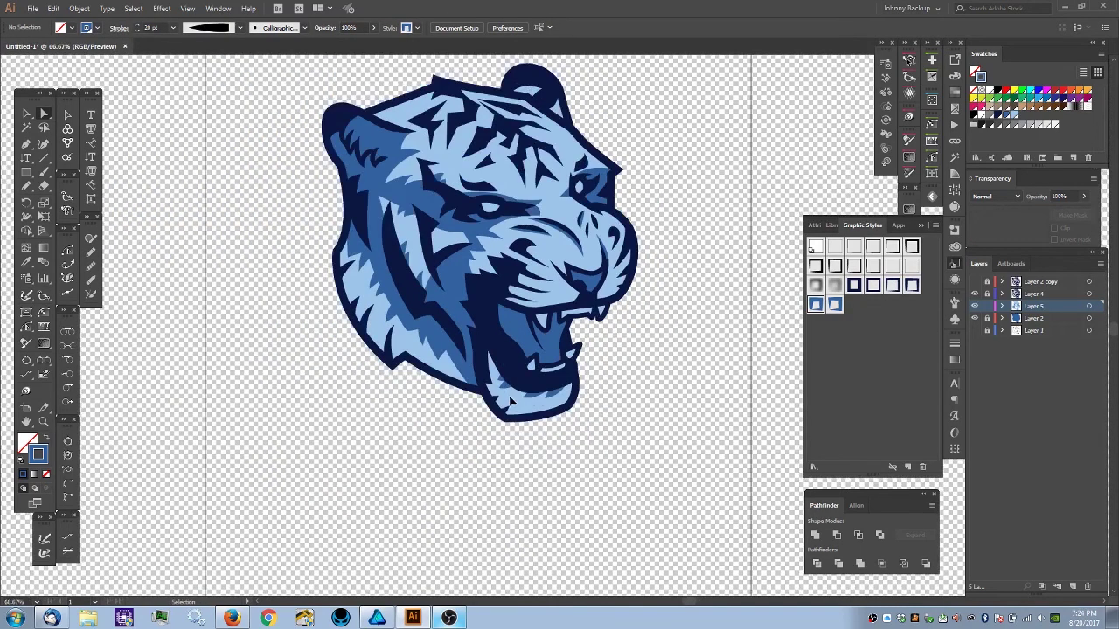
{"action": "left_click_drag", "start_coordinate": [565, 357], "coordinate": [584, 405]}
{"action": "key", "text": "ctrl+equal"}
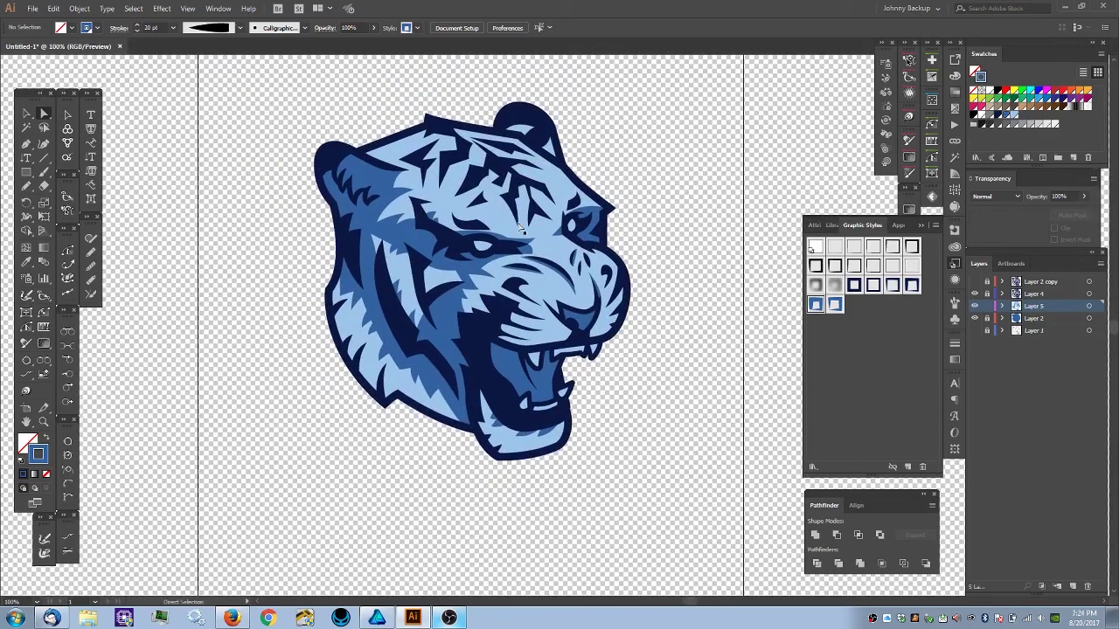
{"action": "key", "text": "v"}
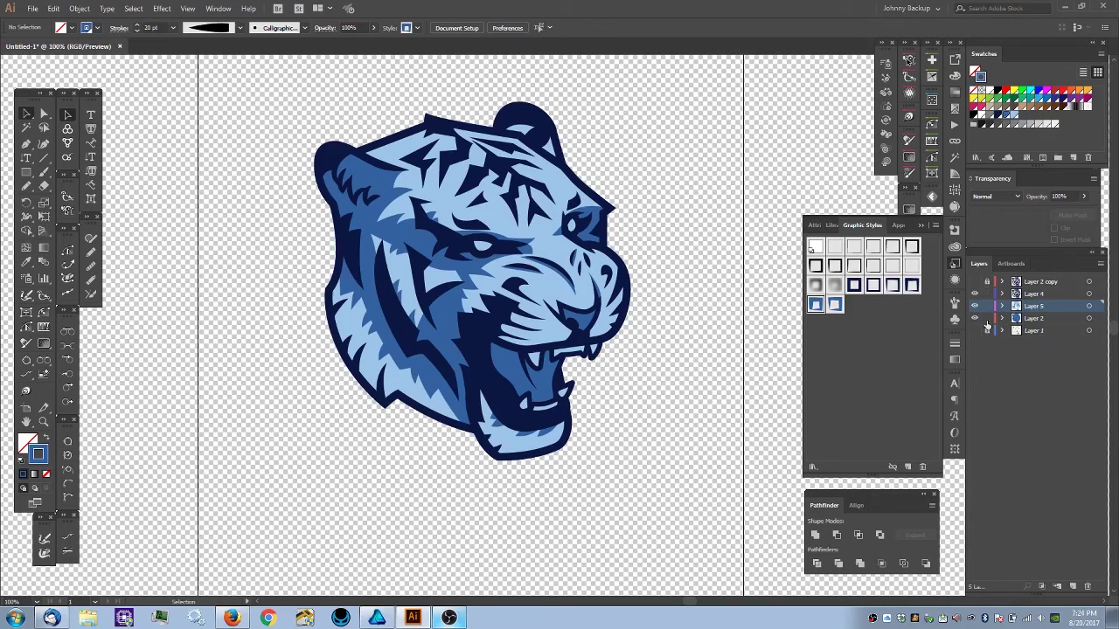
{"action": "key", "text": "a"}
{"action": "key", "text": "ctrl+a"}
{"action": "key", "text": "v"}
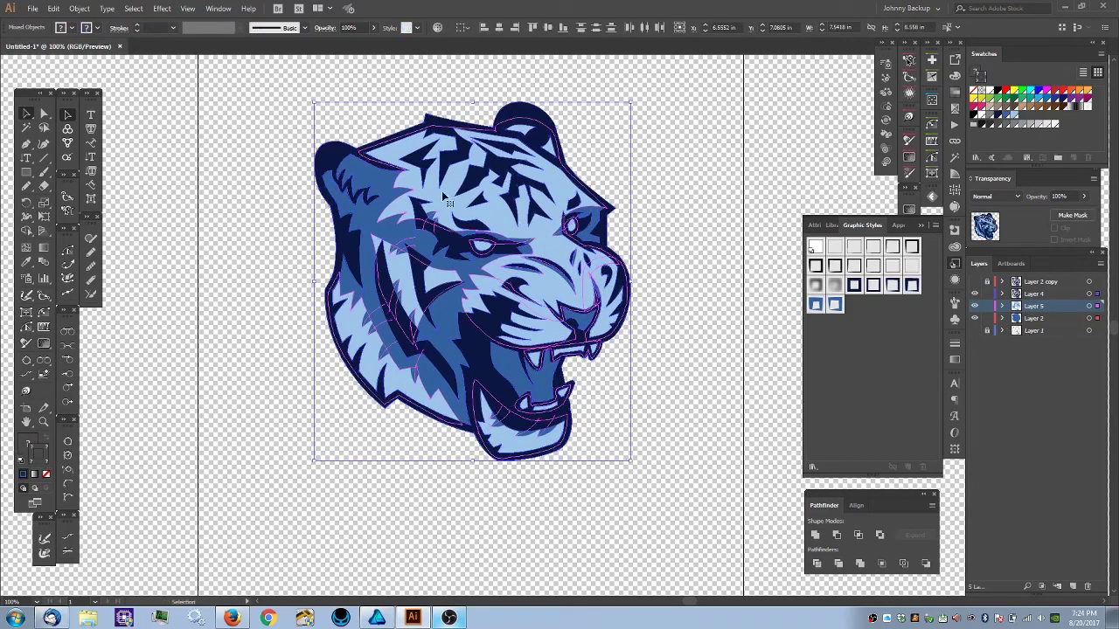
{"action": "left_click", "coordinate": [135, 12]}
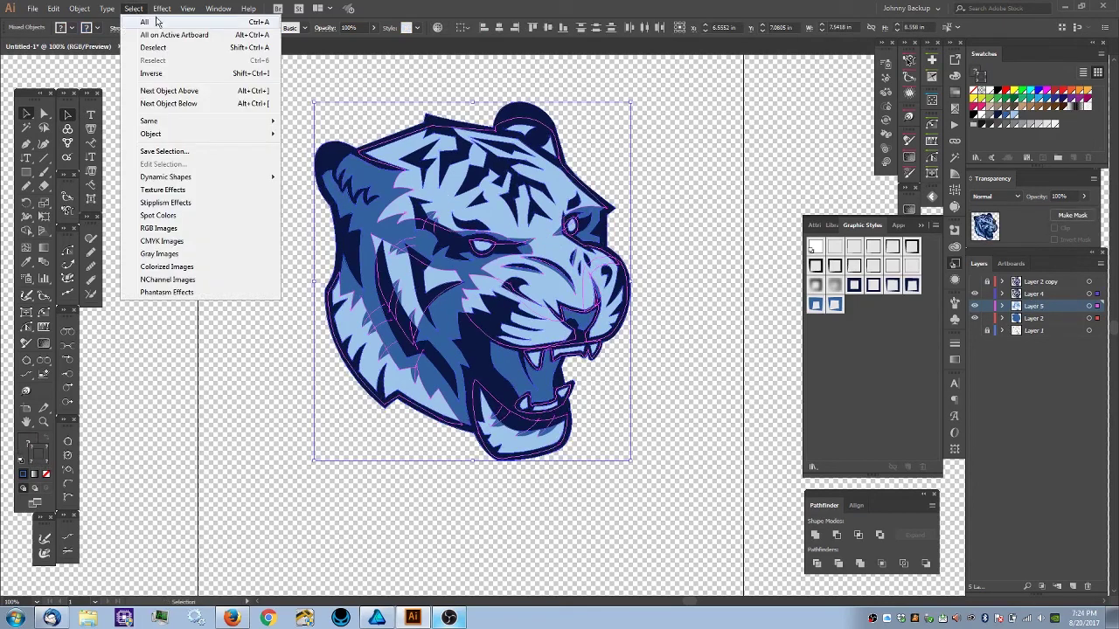
{"action": "left_click", "coordinate": [418, 4]}
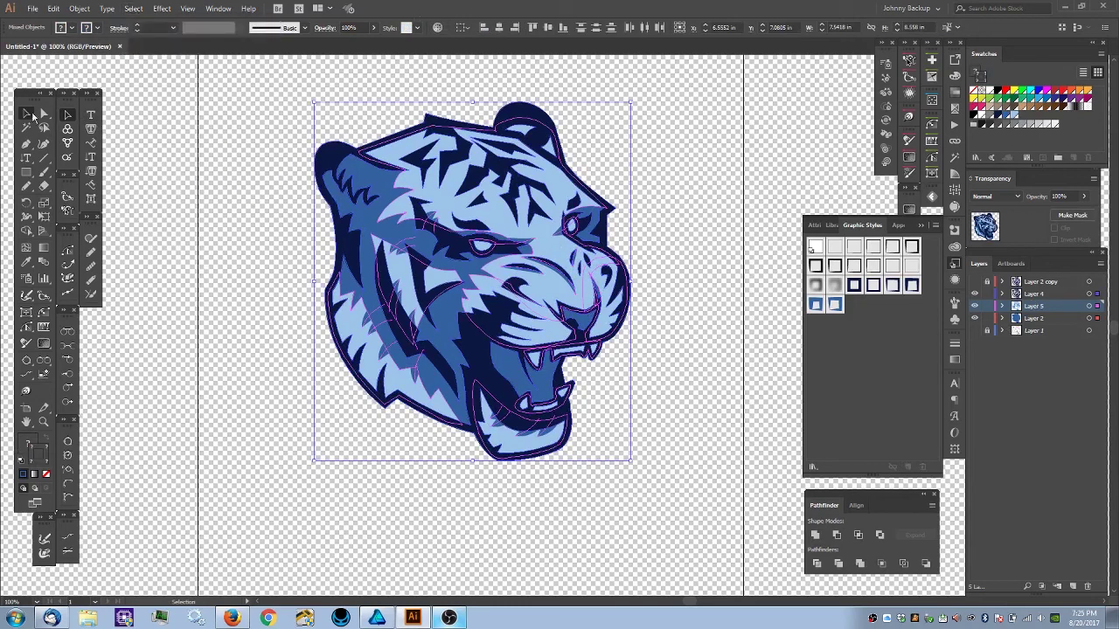
- Lock Layers 4, 5 and 2, create a new layer above Layer 1, and paste a copy of the artwork in place on it
{"action": "key", "text": "a"}
{"action": "key", "text": "v"}
{"action": "left_click_drag", "start_coordinate": [990, 297], "coordinate": [988, 320]}
{"action": "left_click", "coordinate": [1052, 330]}
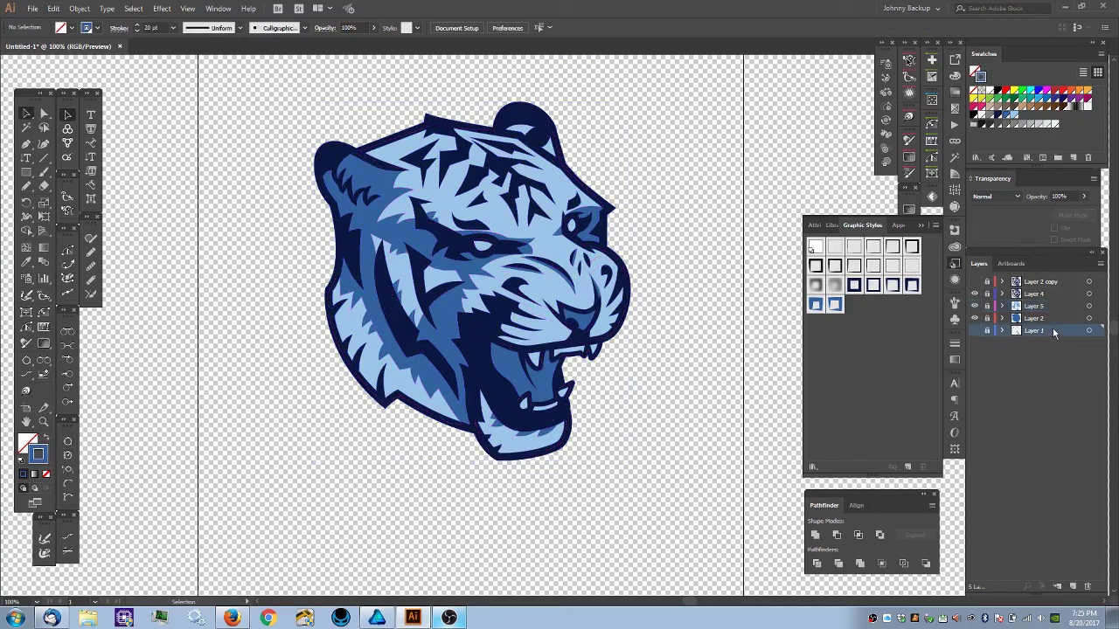
{"action": "left_click", "coordinate": [1073, 586]}
{"action": "key", "text": "ctrl+a"}
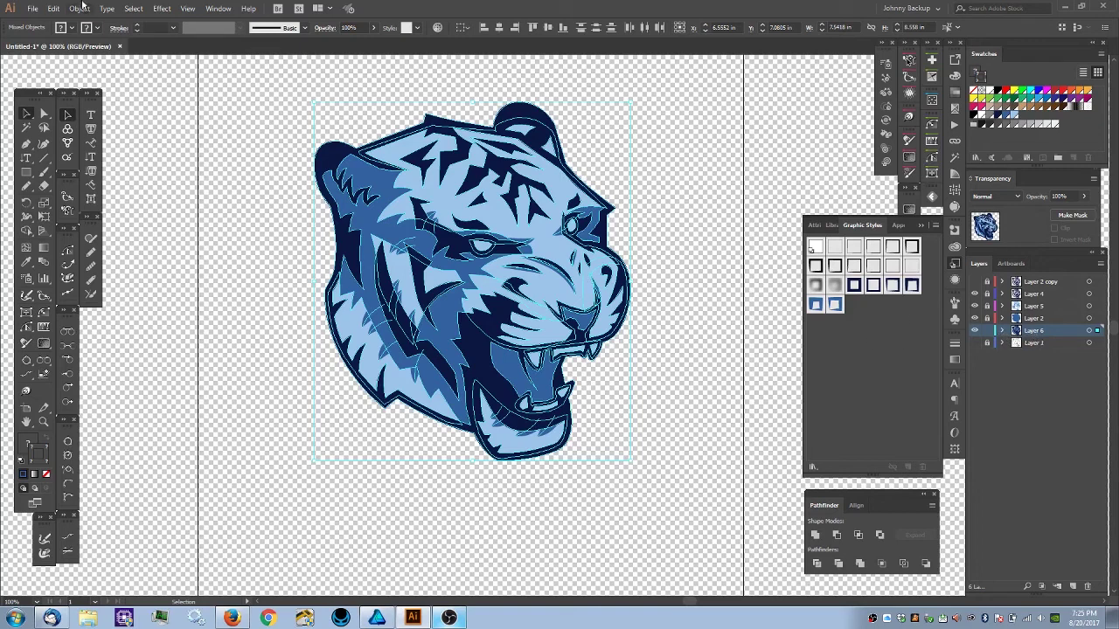
{"action": "left_click", "coordinate": [55, 10]}
{"action": "left_click", "coordinate": [53, 8]}
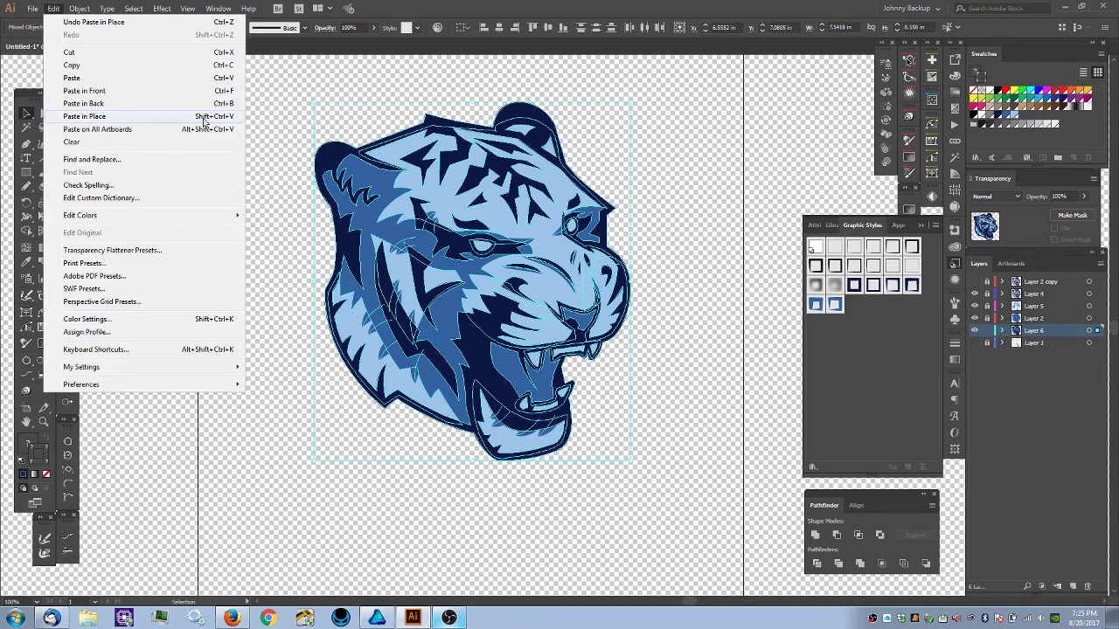
{"action": "left_click", "coordinate": [412, 3]}
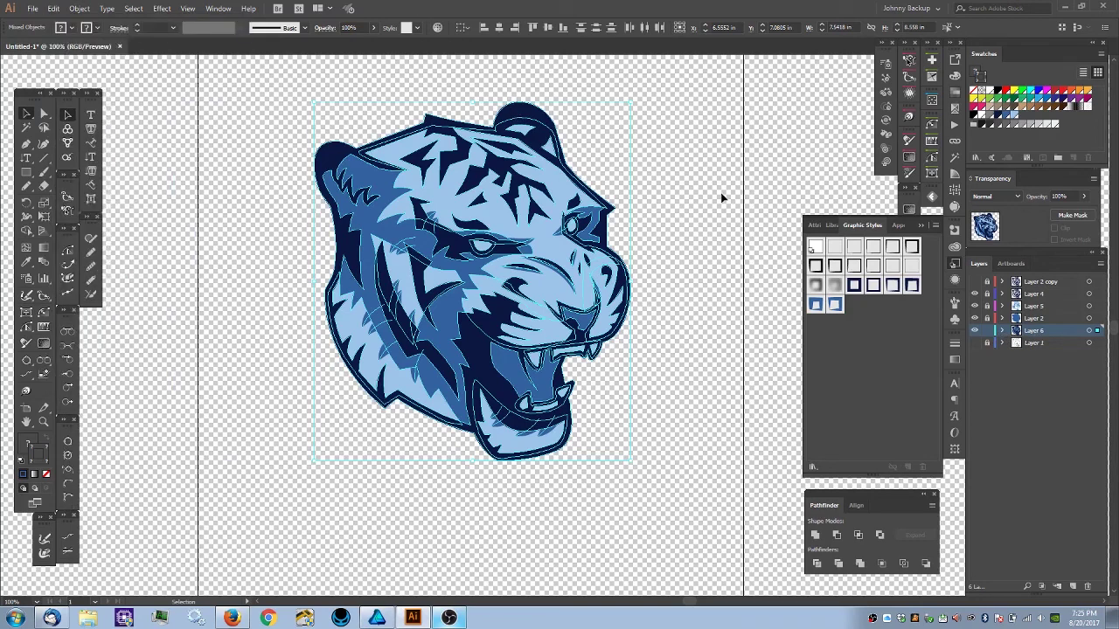
- Expand the appearance of the pasted artwork and unite it into one solid silhouette
{"action": "left_click", "coordinate": [79, 8]}
{"action": "left_click", "coordinate": [131, 157]}
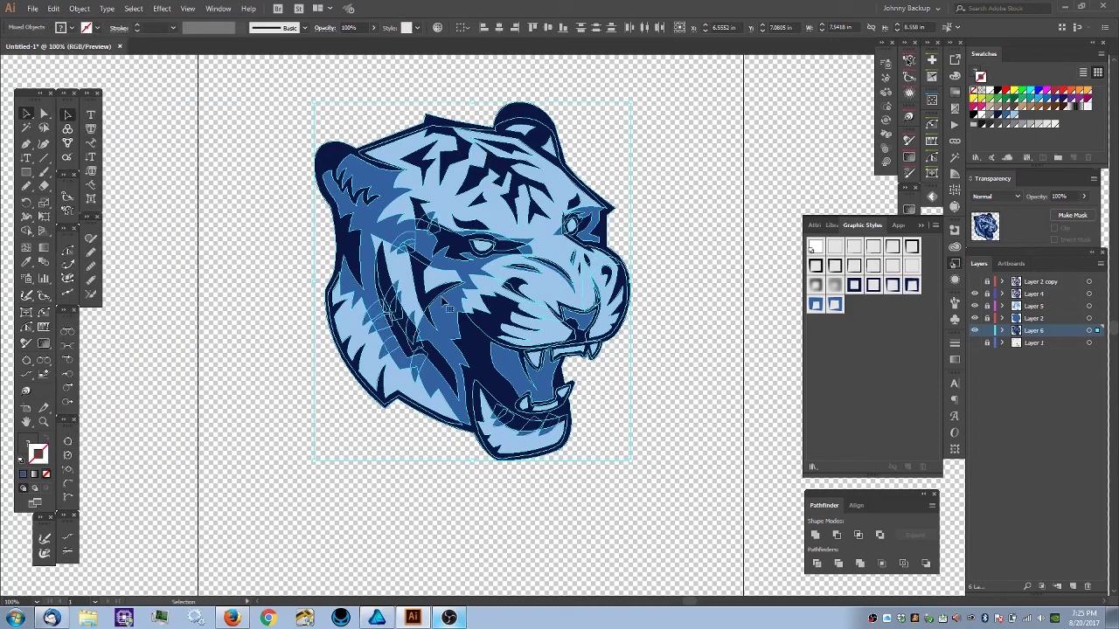
{"action": "left_click", "coordinate": [80, 9]}
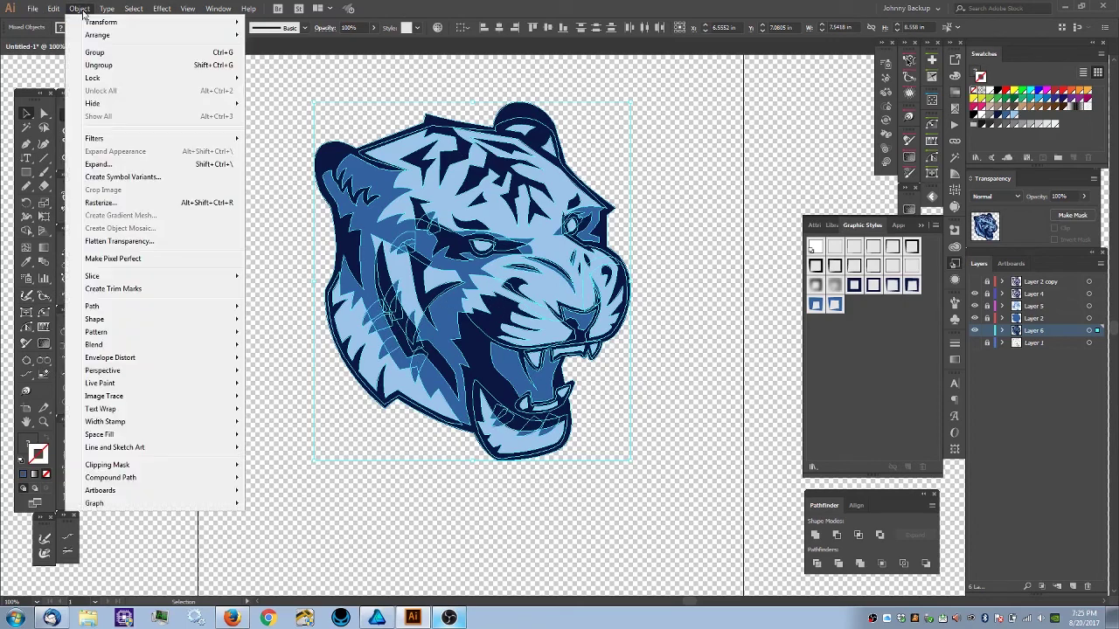
{"action": "left_click", "coordinate": [122, 171]}
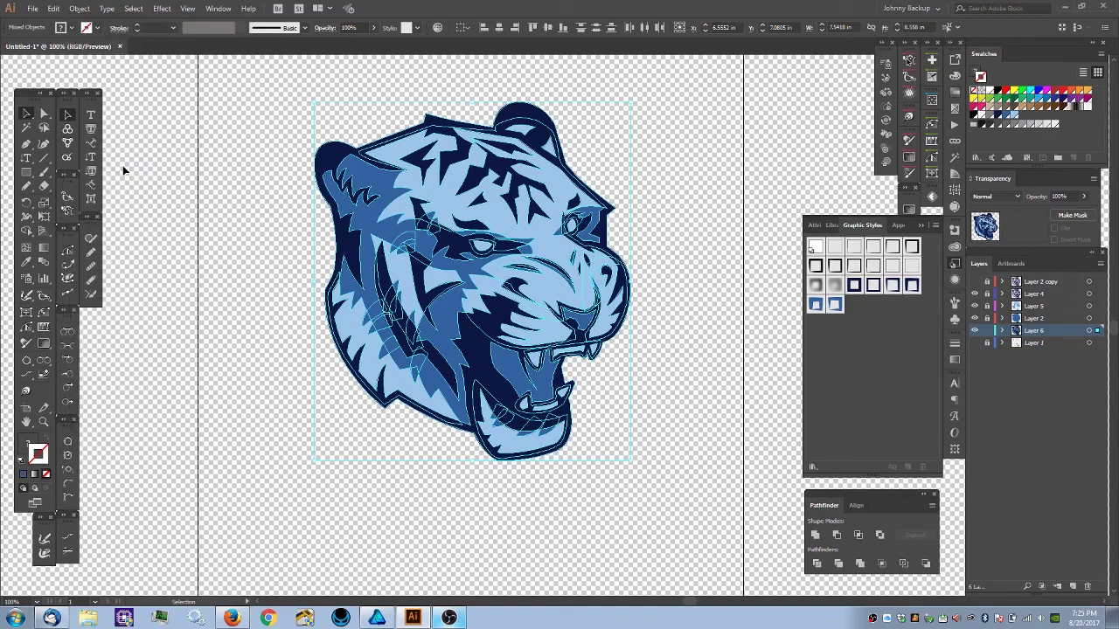
{"action": "left_click", "coordinate": [80, 9]}
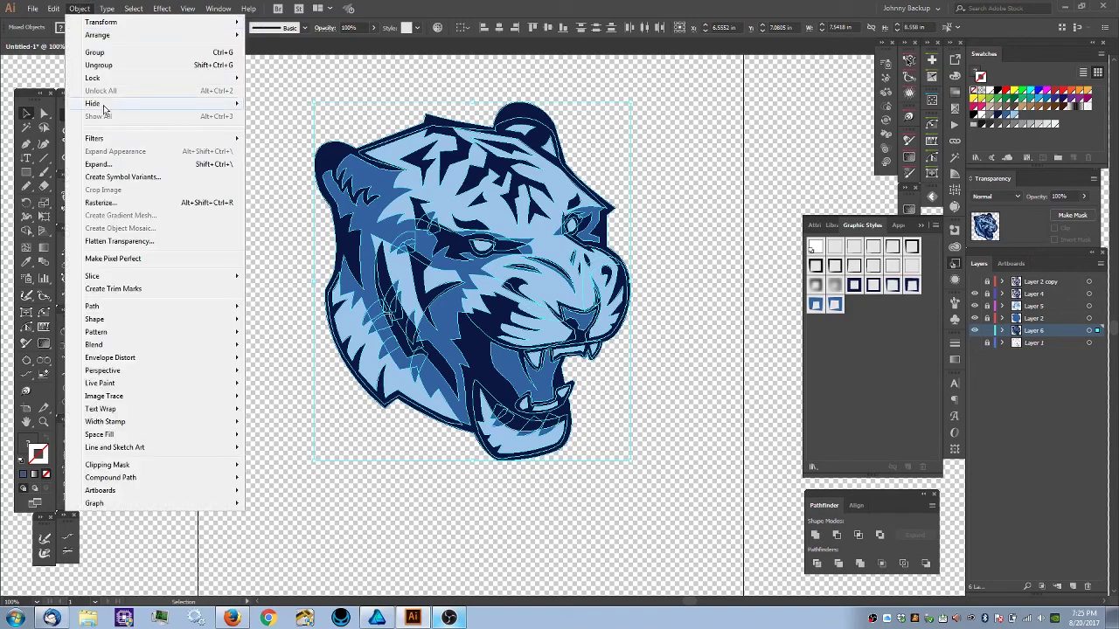
{"action": "left_click", "coordinate": [101, 165]}
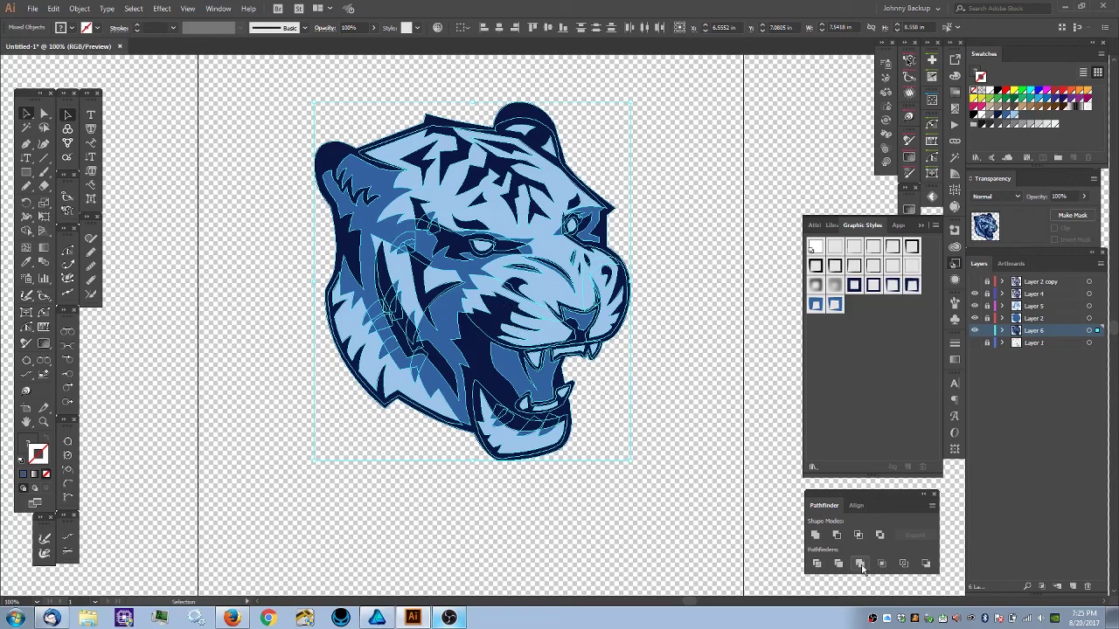
{"action": "left_click", "coordinate": [816, 536]}
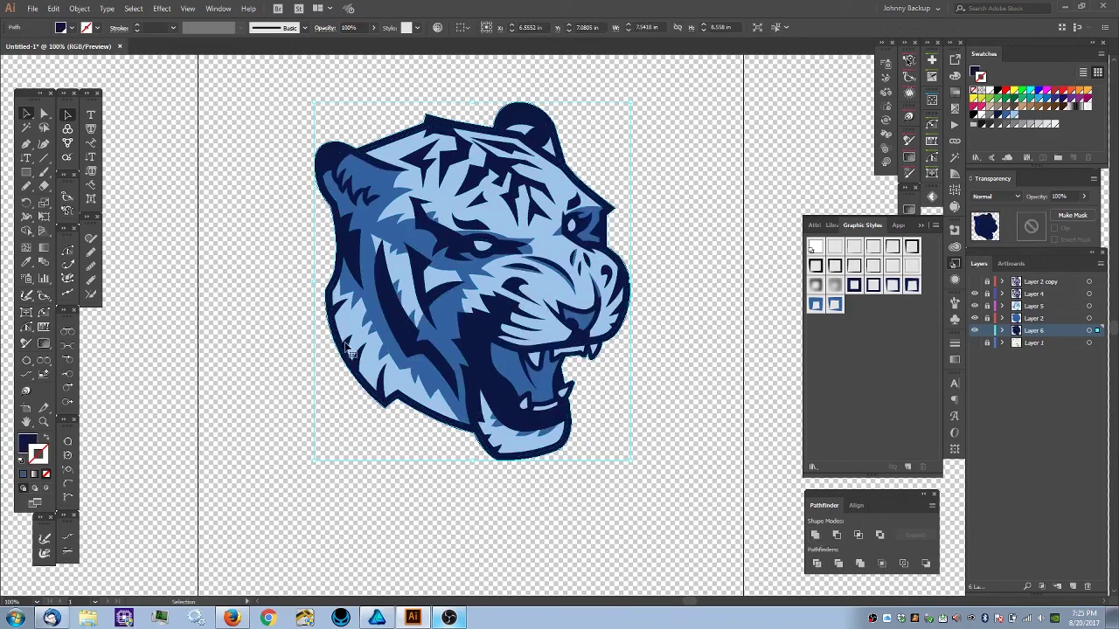
- Deselect the silhouette and hide the transparency grid
{"action": "key", "text": "ctrl"}
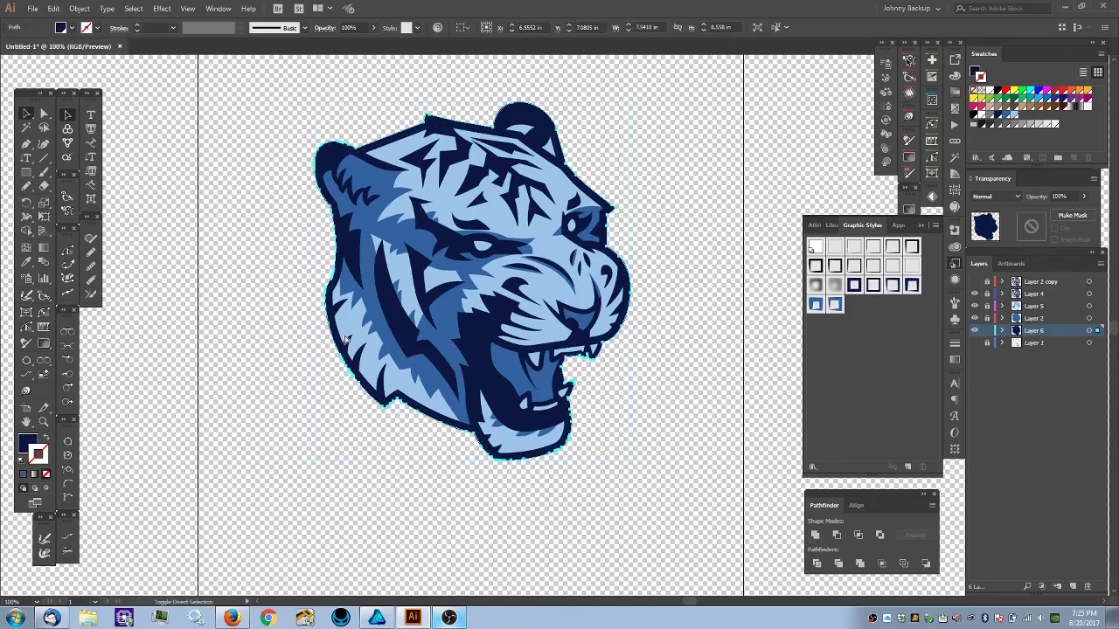
{"action": "key", "text": "ctrl+shift+d"}
{"action": "left_click", "coordinate": [236, 200]}
{"action": "left_click_drag", "start_coordinate": [237, 200], "coordinate": [243, 178]}
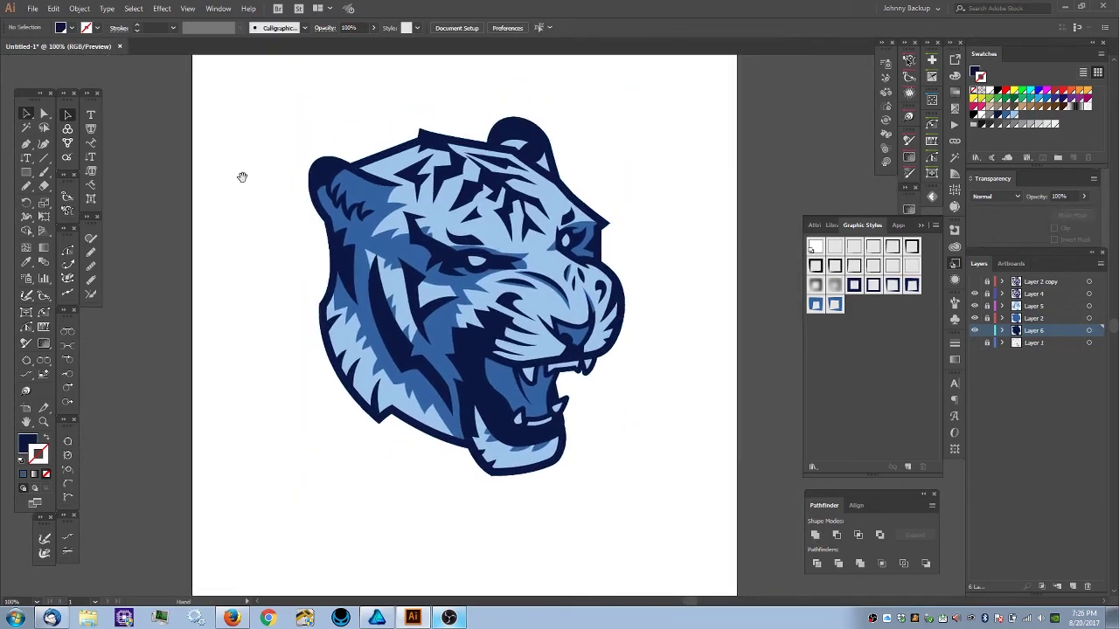
- Hide Layers 4, 5 and 2 to inspect the silhouette on Layer 6, and show them again
{"action": "left_click", "coordinate": [974, 293]}
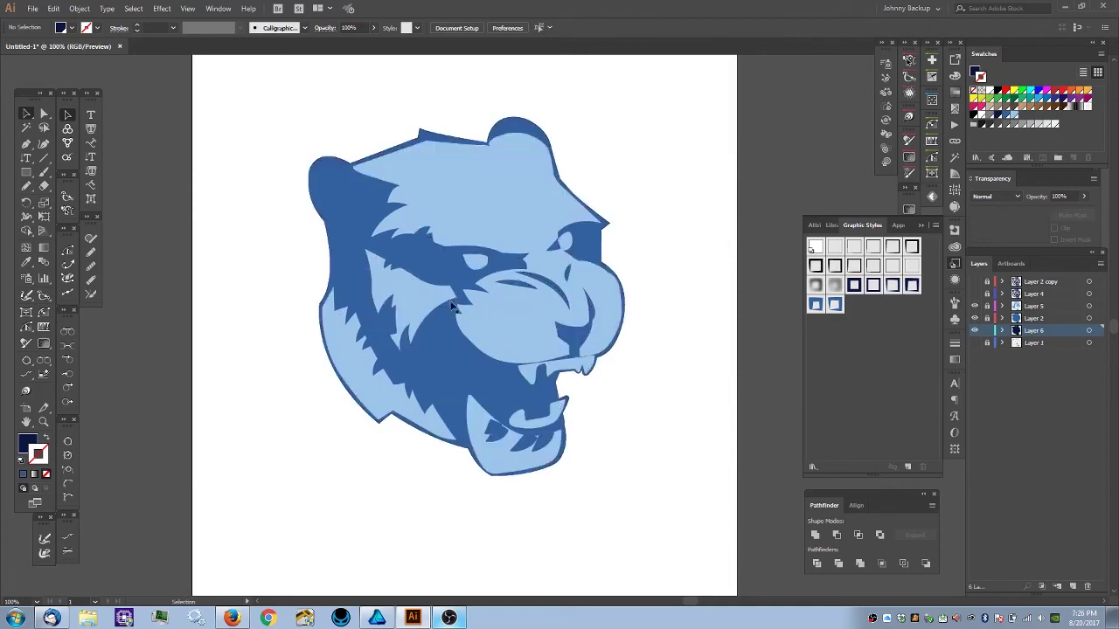
{"action": "left_click", "coordinate": [973, 317]}
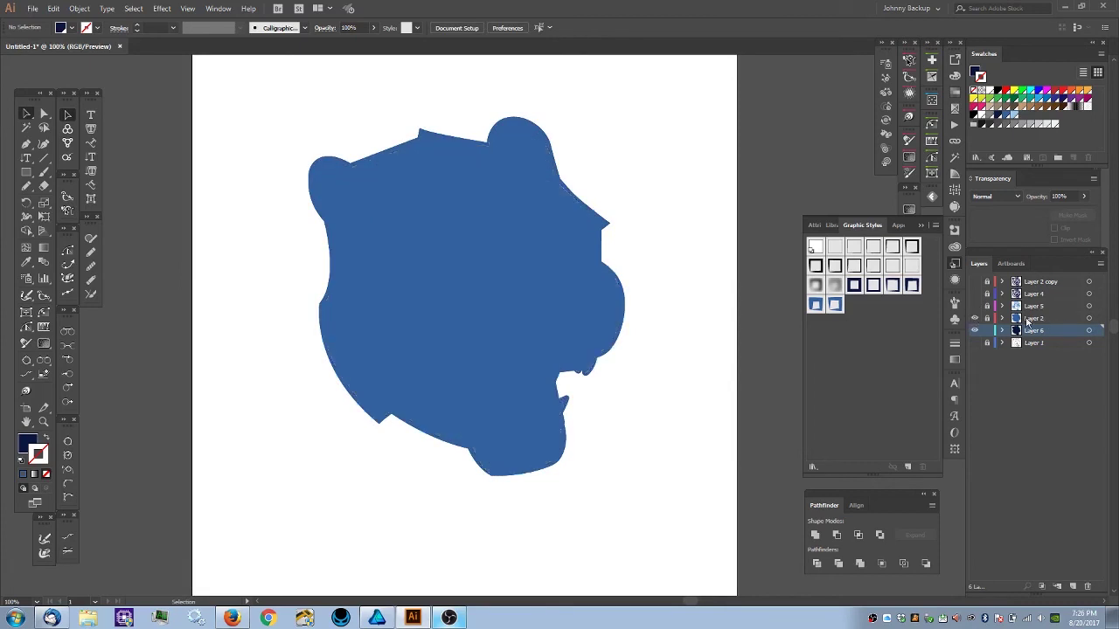
{"action": "left_click", "coordinate": [974, 323]}
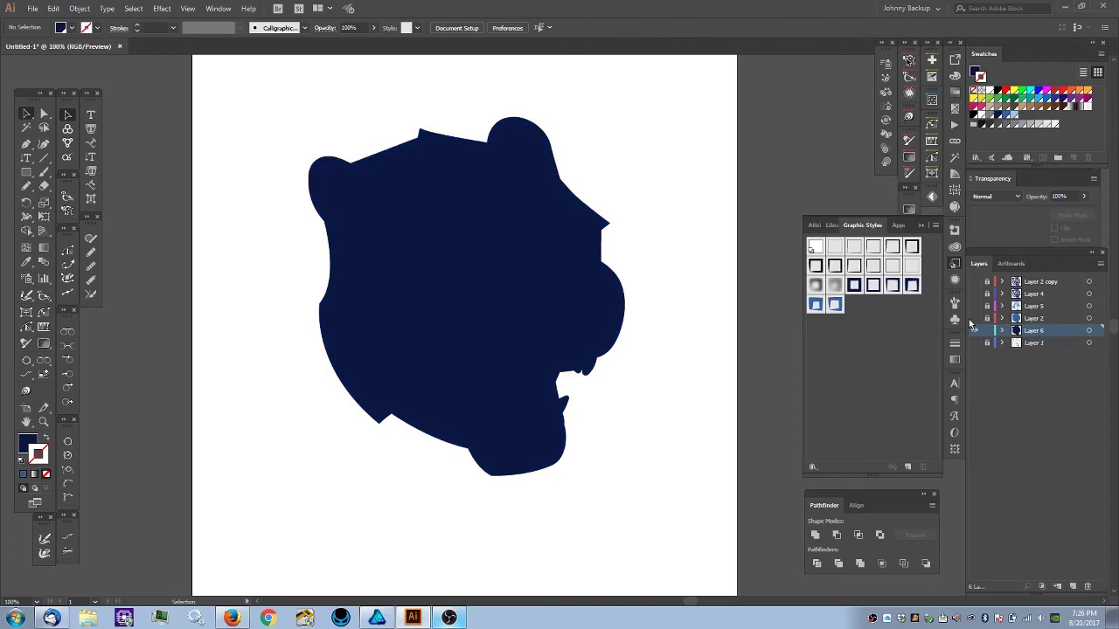
{"action": "left_click", "coordinate": [974, 319]}
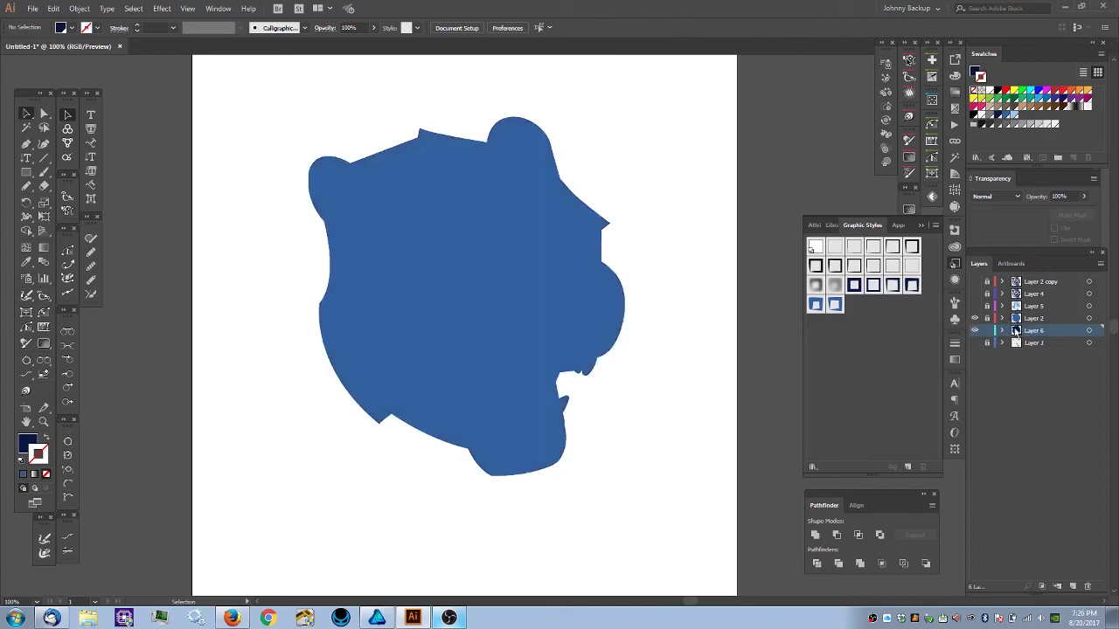
{"action": "left_click", "coordinate": [975, 307]}
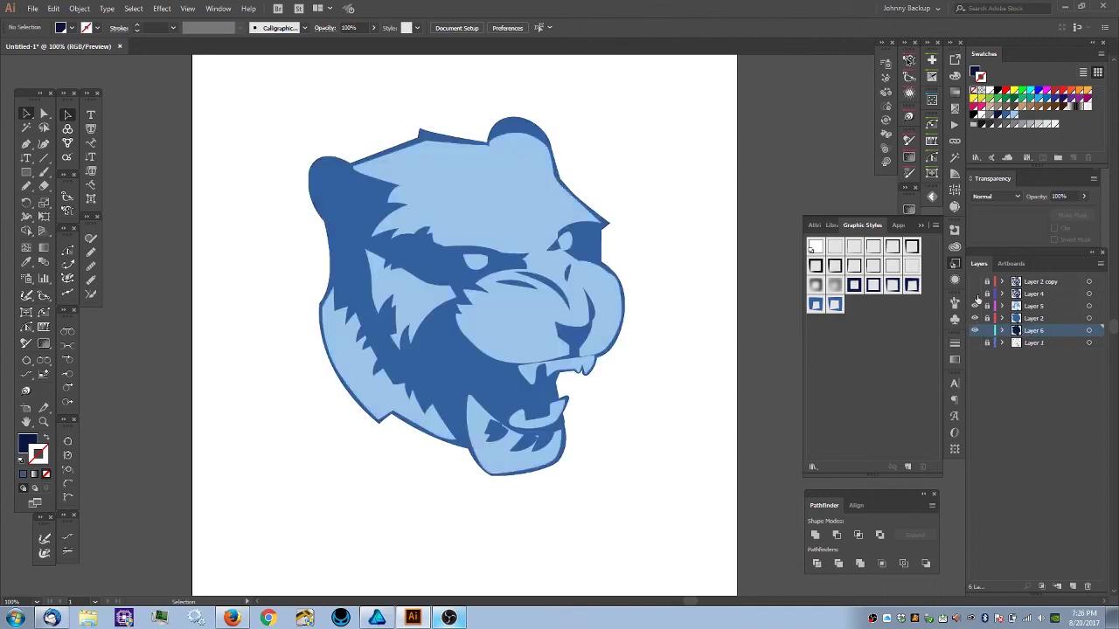
{"action": "left_click", "coordinate": [975, 296]}
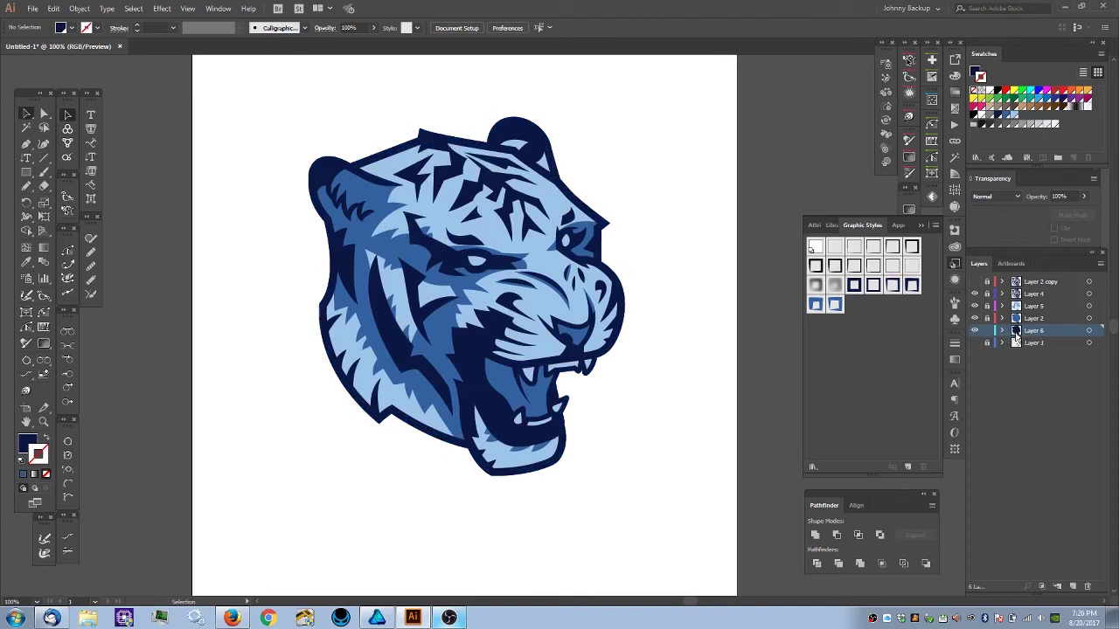
- Give the Layer 6 silhouette a 4 pt dark navy stroke aligned to the outside, and deselect it
{"action": "key", "text": "y"}
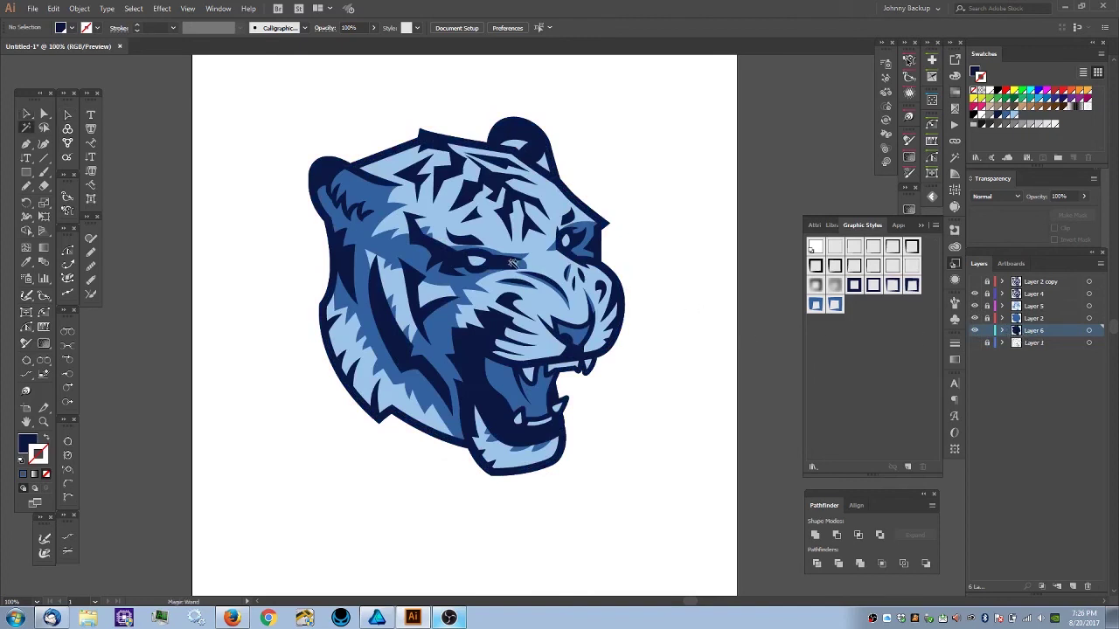
{"action": "left_click", "coordinate": [499, 261]}
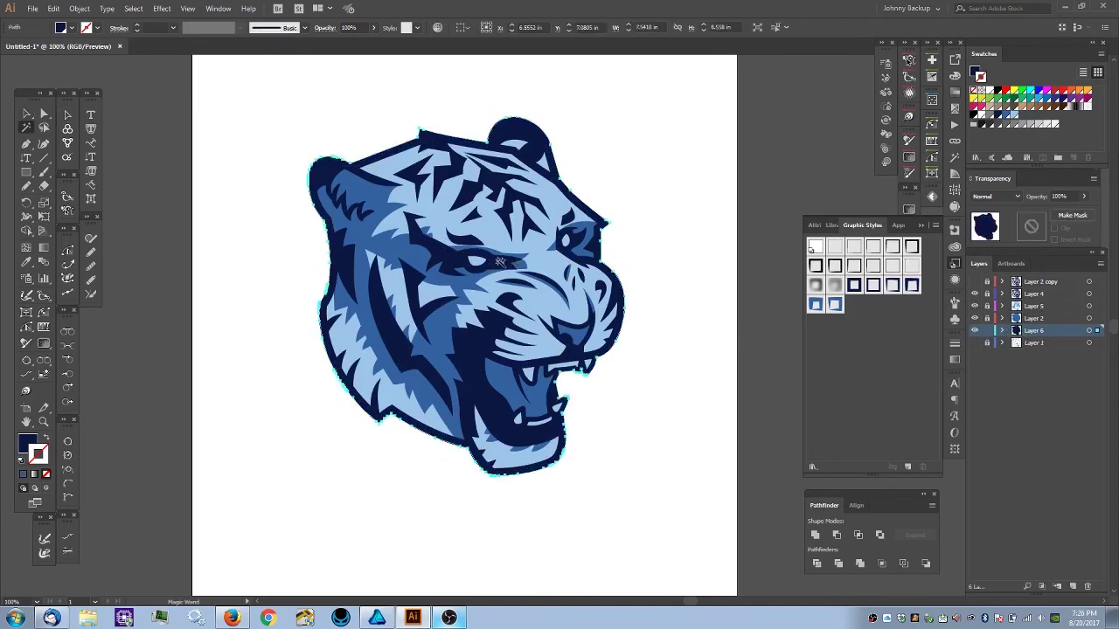
{"action": "left_click", "coordinate": [37, 451]}
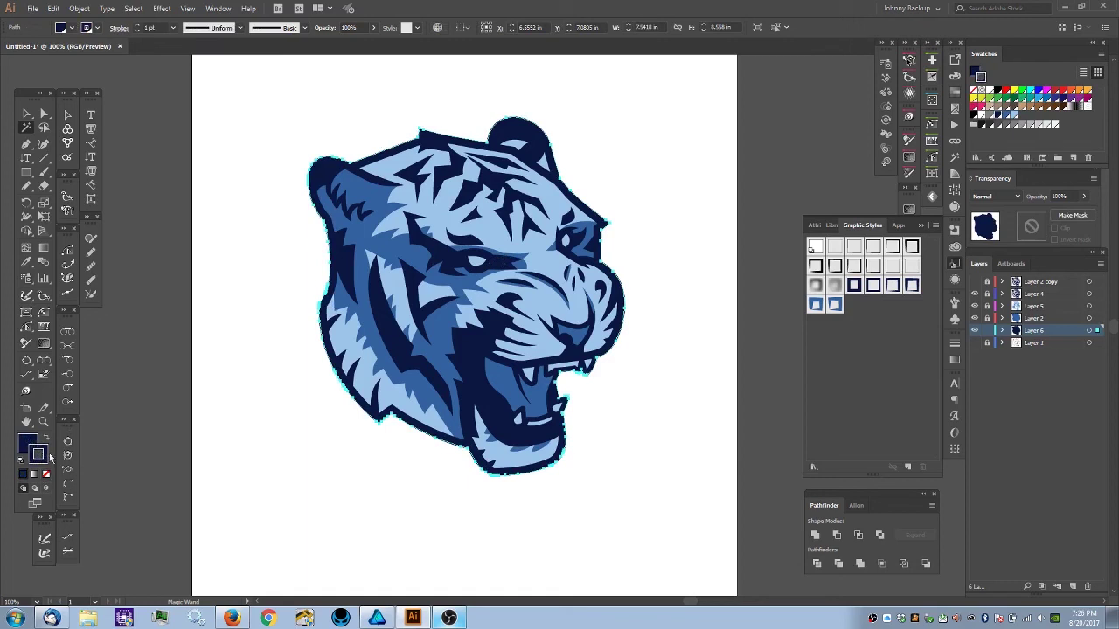
{"action": "left_click", "coordinate": [955, 343]}
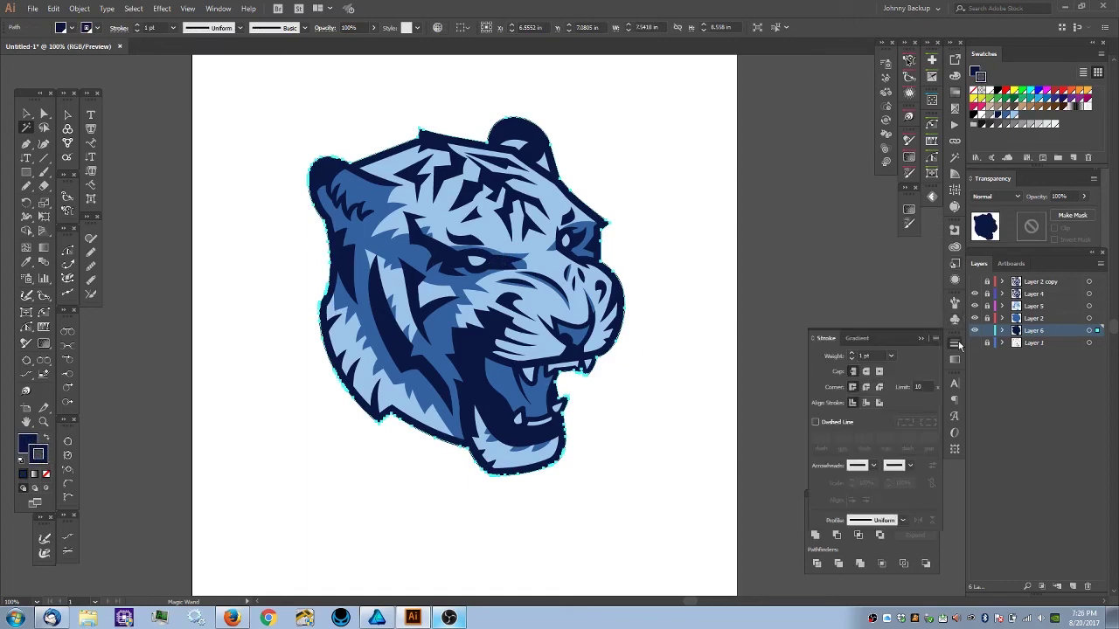
{"action": "left_click", "coordinate": [879, 404]}
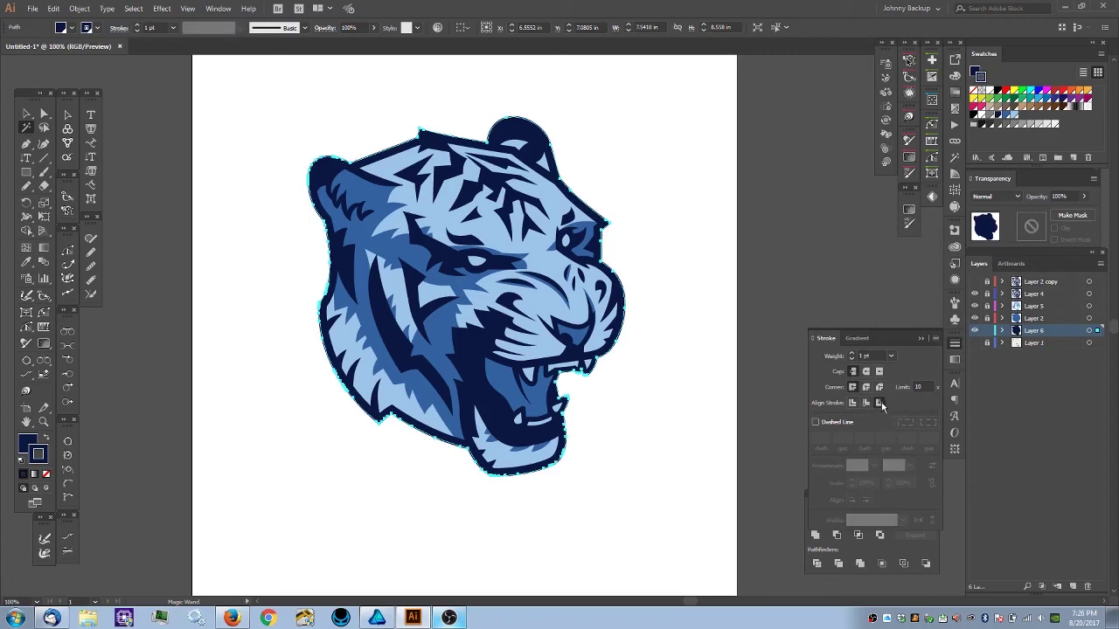
{"action": "left_click", "coordinate": [852, 356]}
{"action": "left_click", "coordinate": [852, 356]}
{"action": "left_click", "coordinate": [852, 356]}
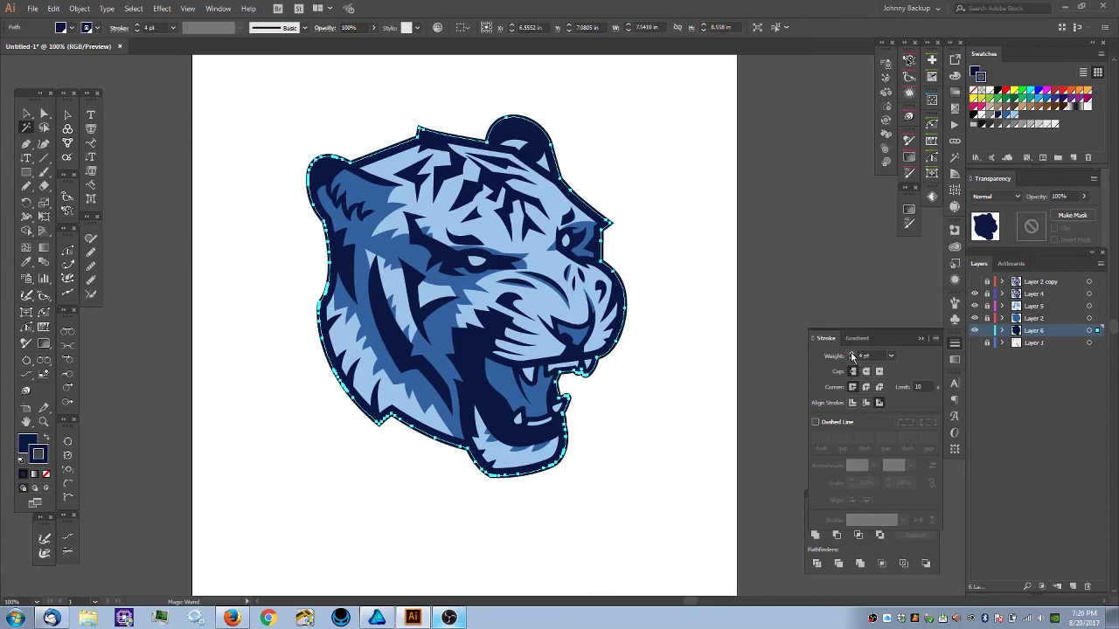
{"action": "left_click", "coordinate": [28, 113]}
{"action": "left_click", "coordinate": [134, 131]}
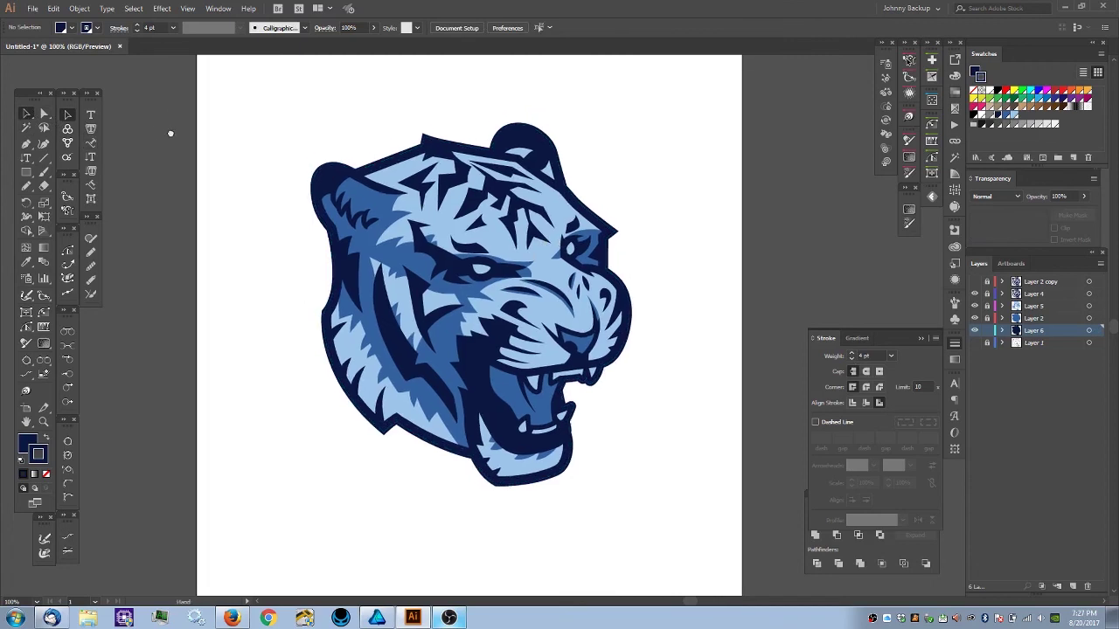
- Try a 6 pt stroke on the silhouette and set its weight back to 4 pt
{"action": "left_click", "coordinate": [382, 315]}
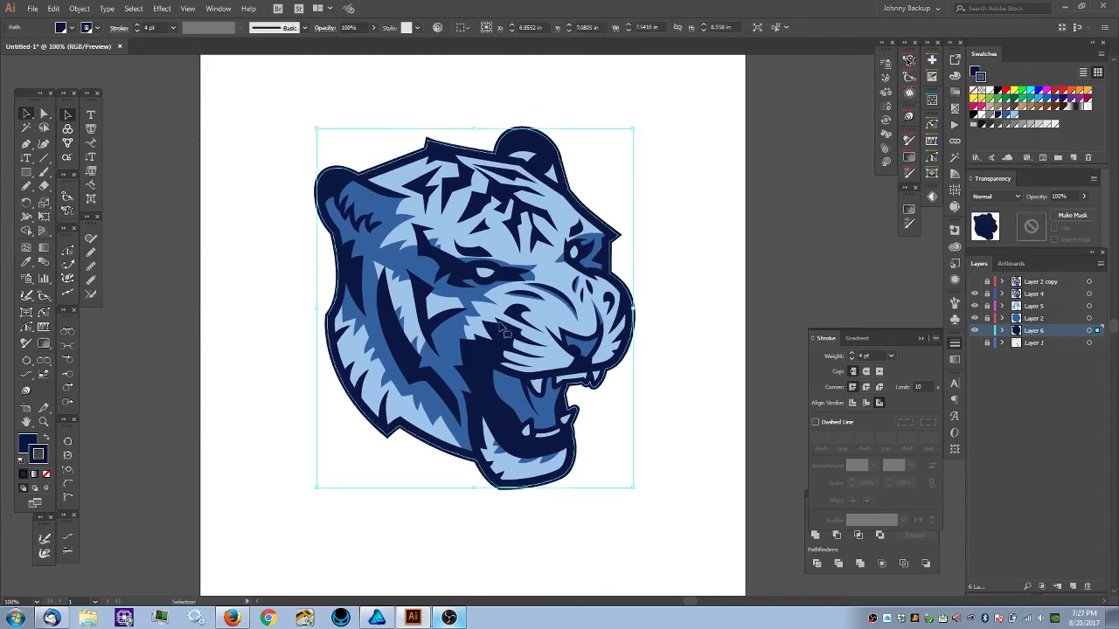
{"action": "left_click", "coordinate": [853, 354]}
{"action": "left_click", "coordinate": [852, 353]}
{"action": "left_click", "coordinate": [725, 244]}
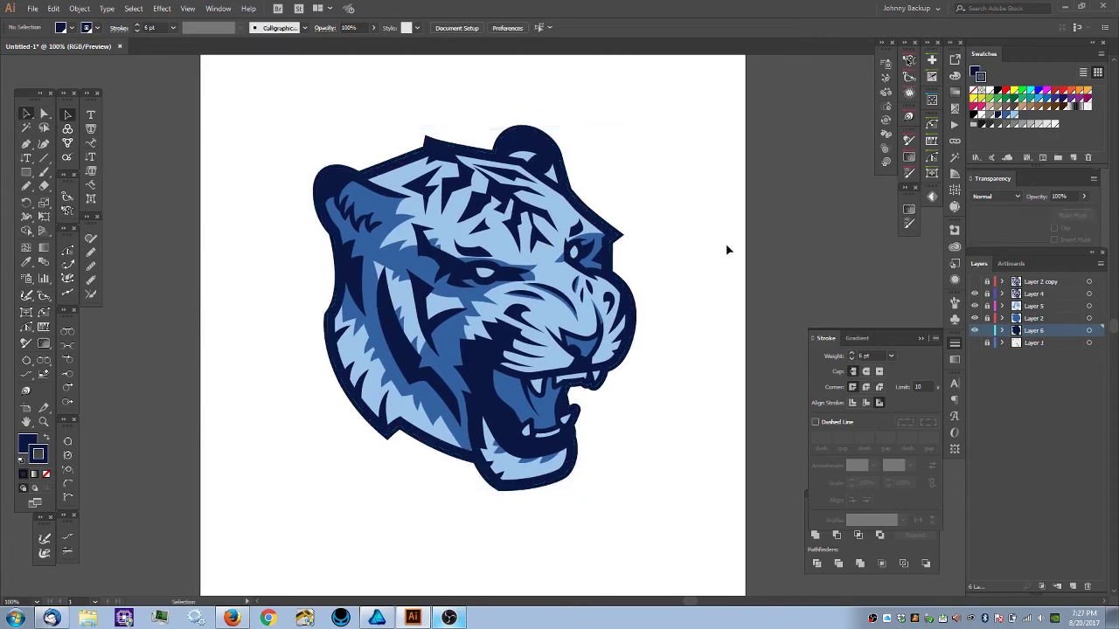
{"action": "left_click", "coordinate": [617, 262]}
{"action": "left_click", "coordinate": [852, 359]}
{"action": "left_click", "coordinate": [852, 359]}
{"action": "left_click", "coordinate": [755, 269]}
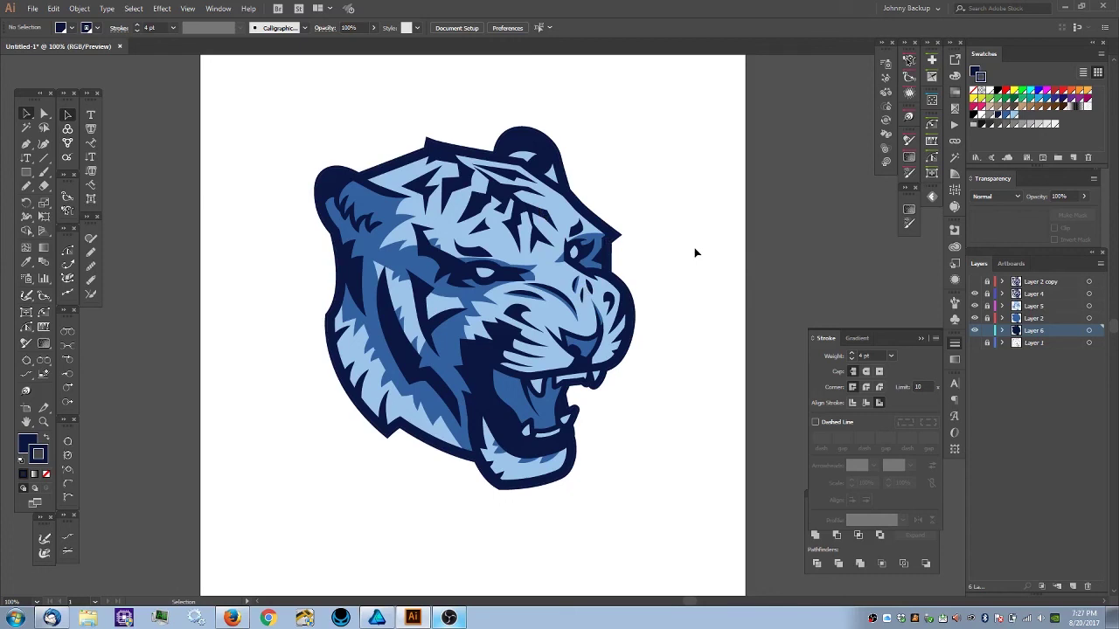
- Unlock Layers 4, 5 and 2, and select the artwork of each layer down to Layer 6 one at a time
{"action": "left_click_drag", "start_coordinate": [989, 318], "coordinate": [992, 295]}
{"action": "left_click", "coordinate": [1098, 295]}
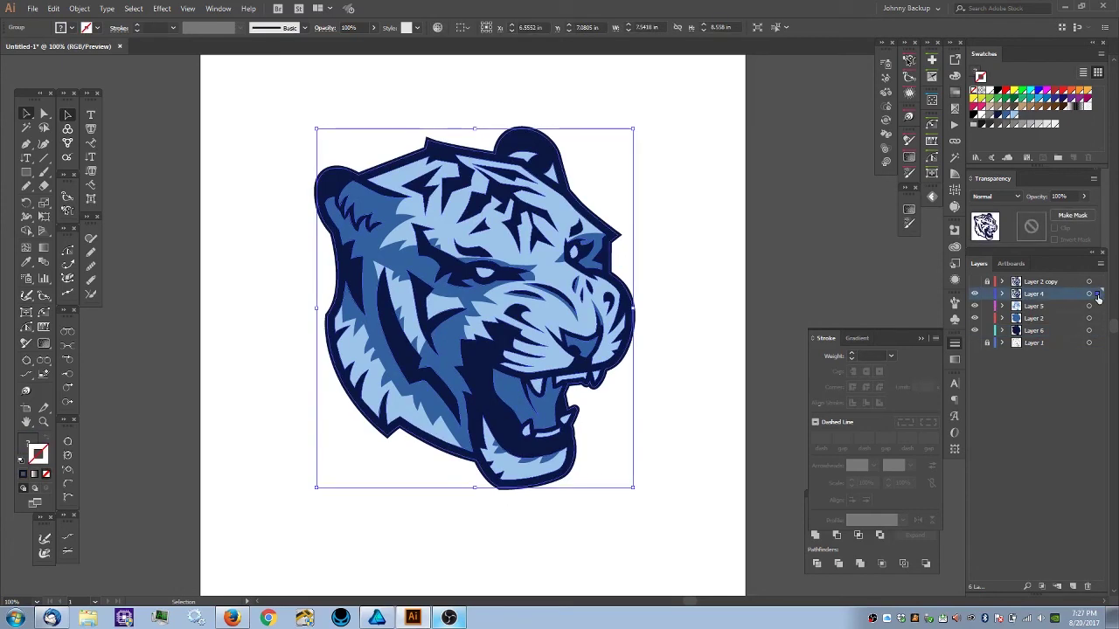
{"action": "left_click", "coordinate": [1098, 307]}
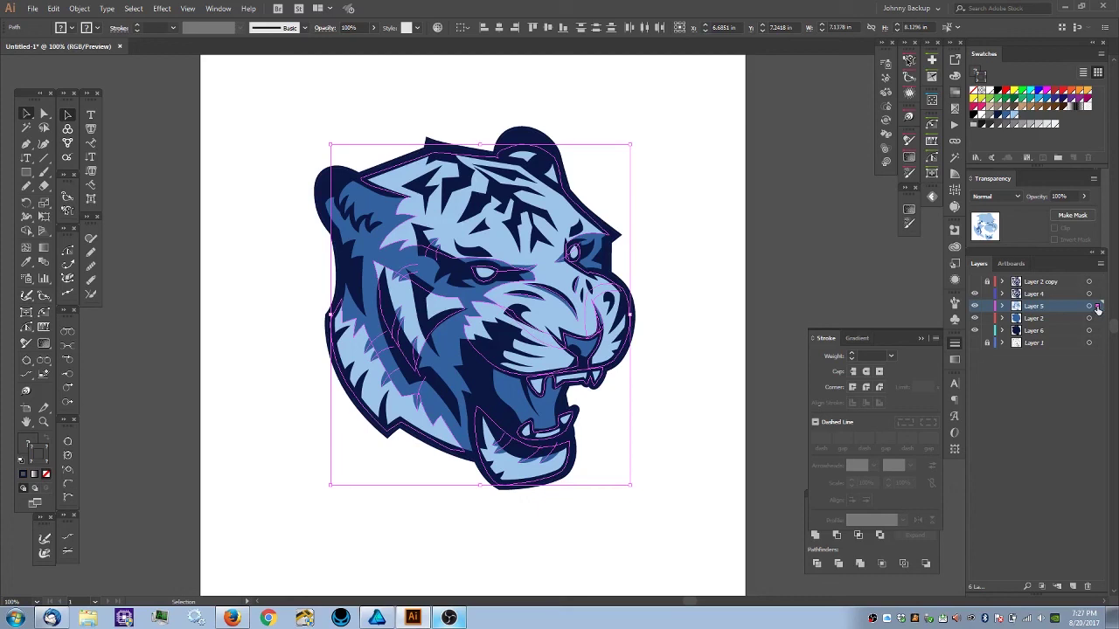
{"action": "left_click", "coordinate": [1098, 308]}
{"action": "left_click", "coordinate": [1098, 318]}
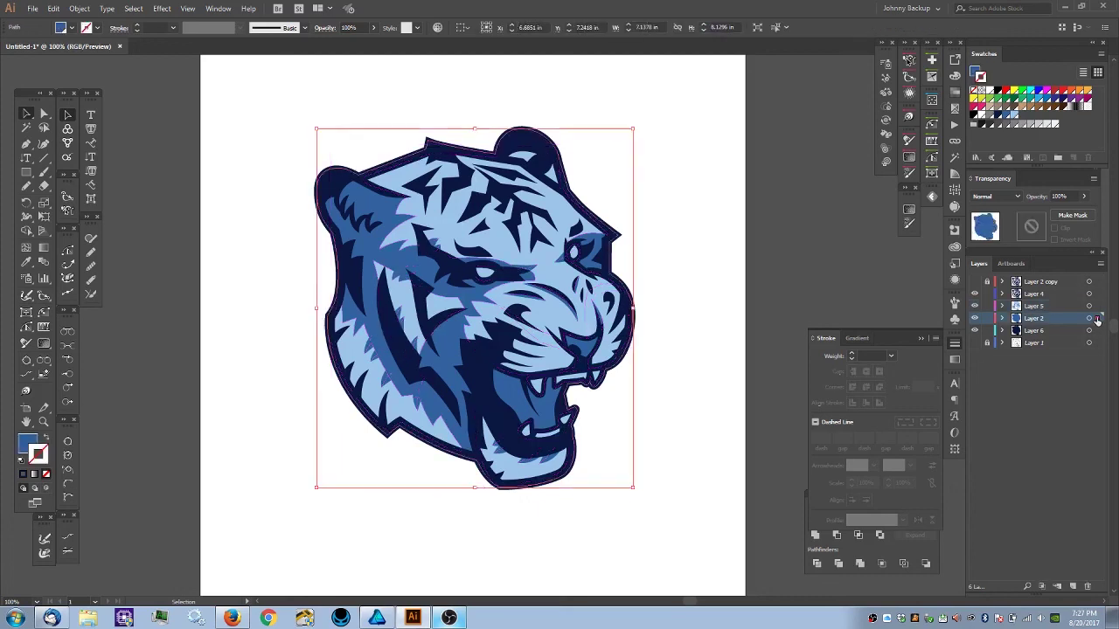
{"action": "left_click", "coordinate": [1098, 330]}
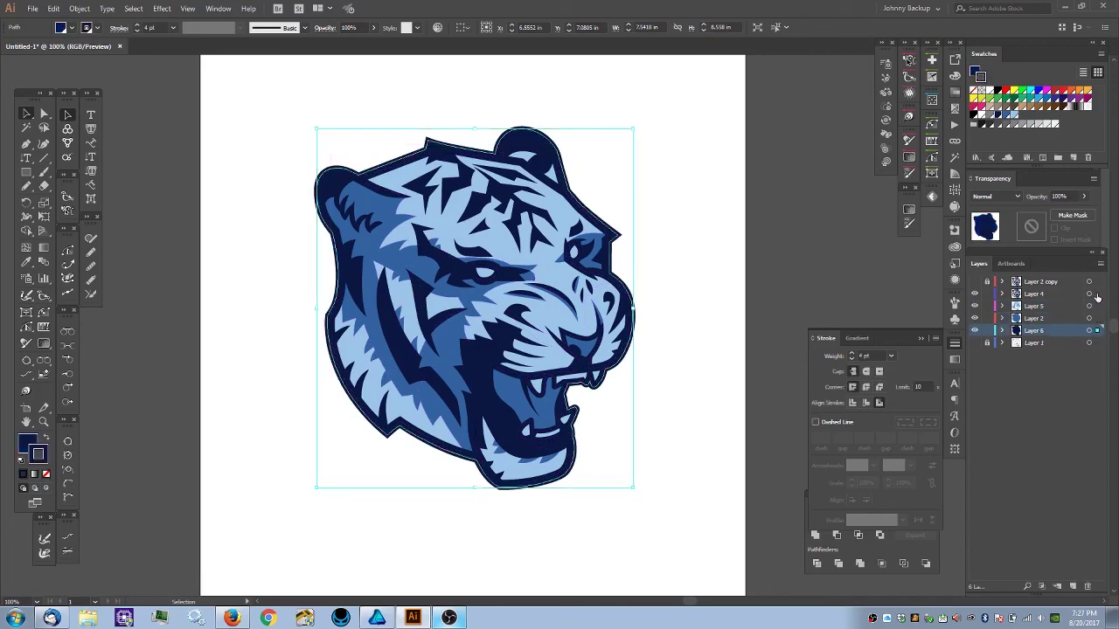
- Select the artwork of Layers 4, 5, 2 and 6 together and group it on Layer 4
{"action": "left_click", "coordinate": [1098, 295]}
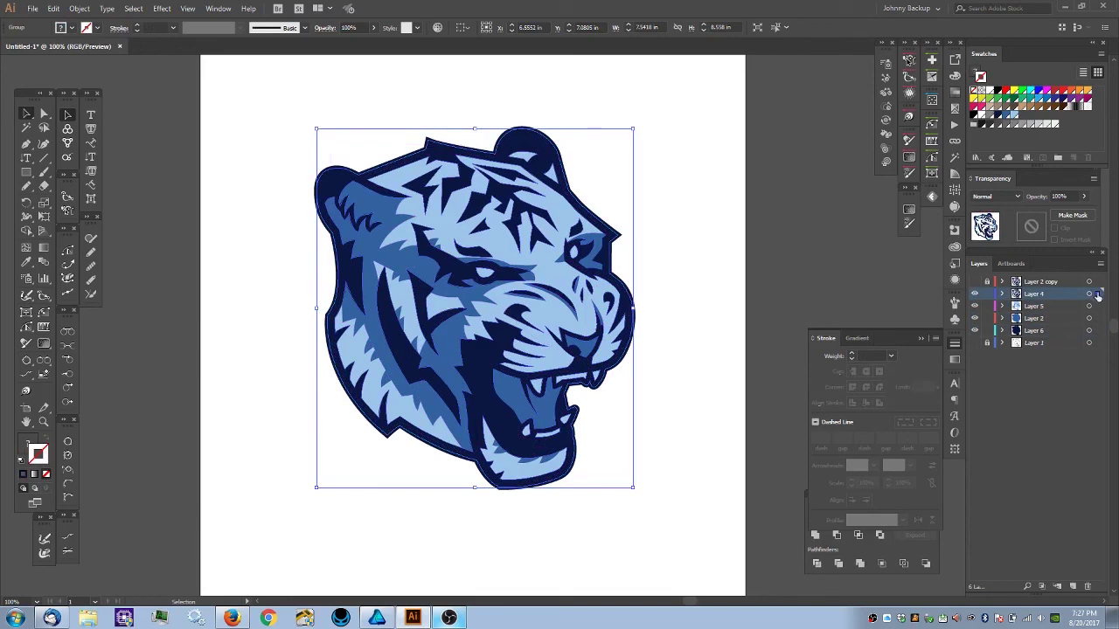
{"action": "left_click", "coordinate": [1097, 306], "text": "shift"}
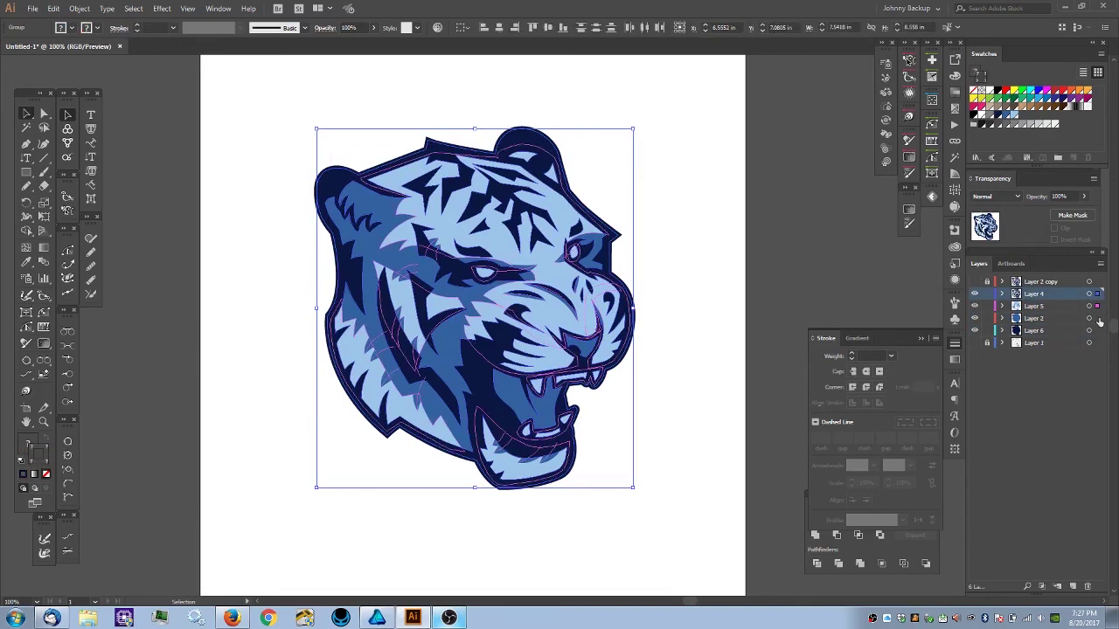
{"action": "left_click", "coordinate": [1097, 319], "text": "shift"}
{"action": "key", "text": "ctrl+g"}
{"action": "left_click", "coordinate": [720, 314]}
{"action": "key", "text": "ctrl+a"}
- Delete the emptied Layers 5, 2 and 6, and deselect the artwork
{"action": "left_click", "coordinate": [1033, 306]}
{"action": "left_click", "coordinate": [1045, 330], "text": "shift"}
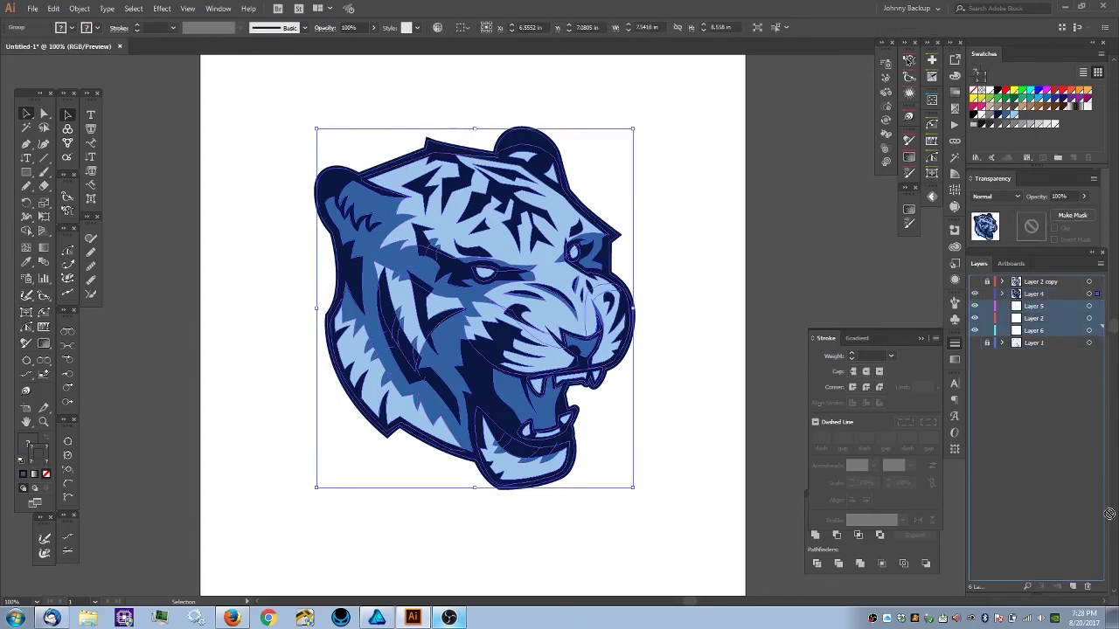
{"action": "left_click", "coordinate": [1087, 587]}
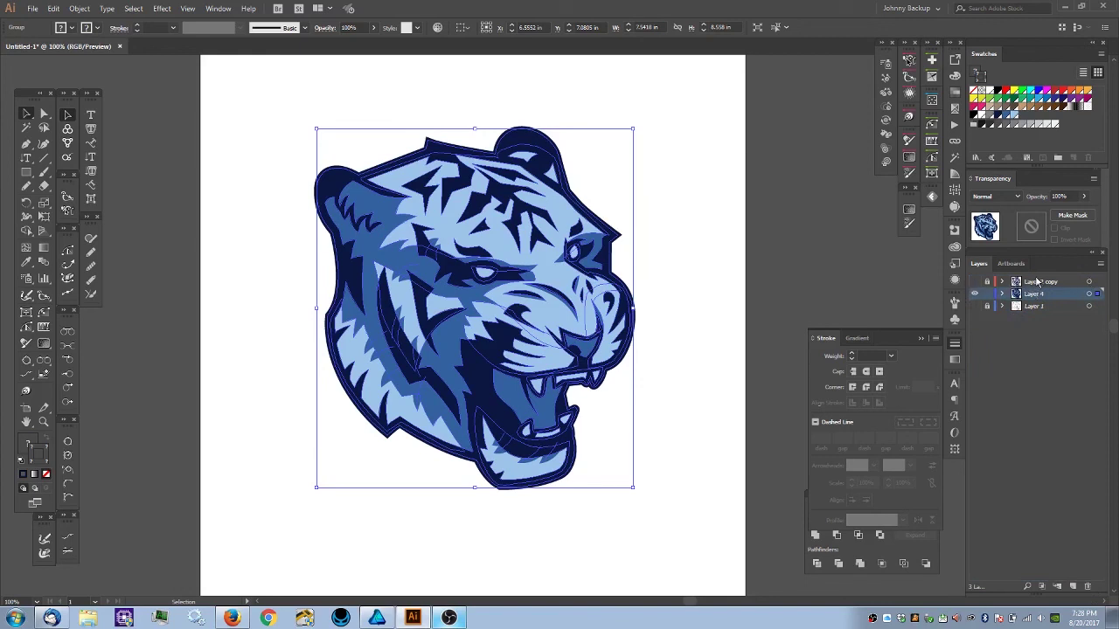
{"action": "left_click", "coordinate": [306, 287]}
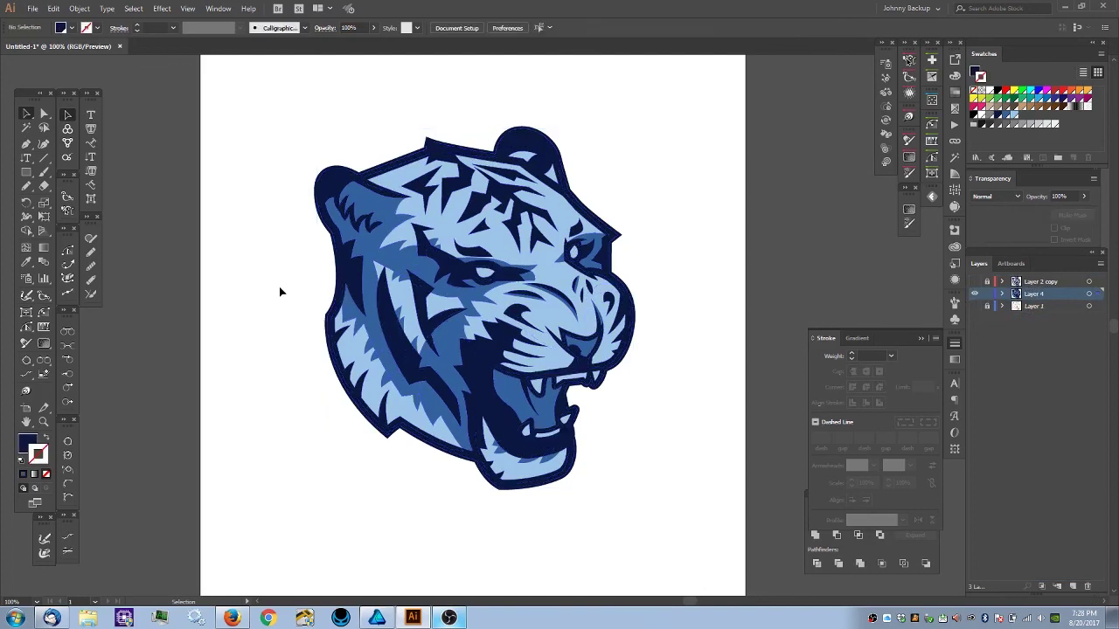
- Select and deselect the tiger head a few times to check that it behaves as one group
{"action": "key", "text": "ctrl+a"}
{"action": "left_click", "coordinate": [233, 283]}
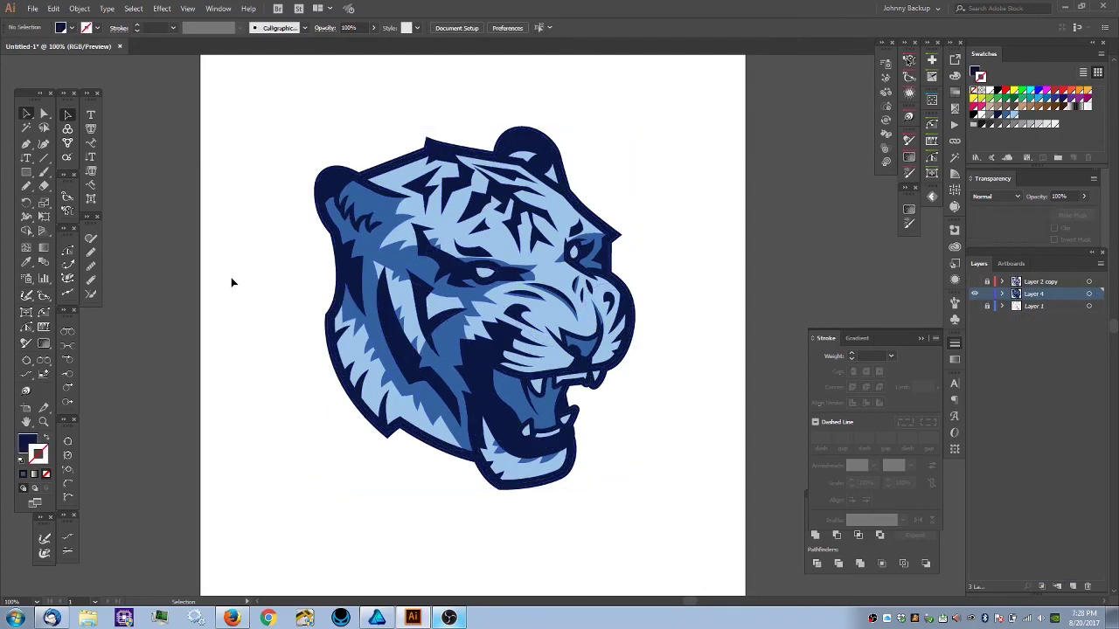
{"action": "left_click", "coordinate": [539, 249]}
{"action": "left_click", "coordinate": [283, 295]}
{"action": "left_click", "coordinate": [465, 241]}
{"action": "left_click", "coordinate": [262, 260]}
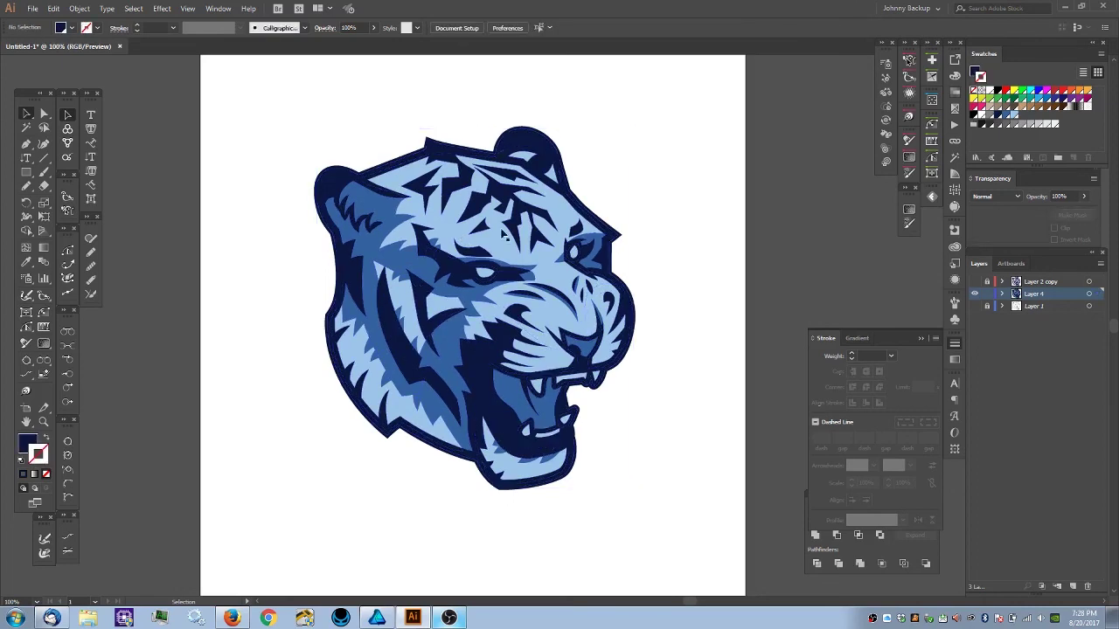